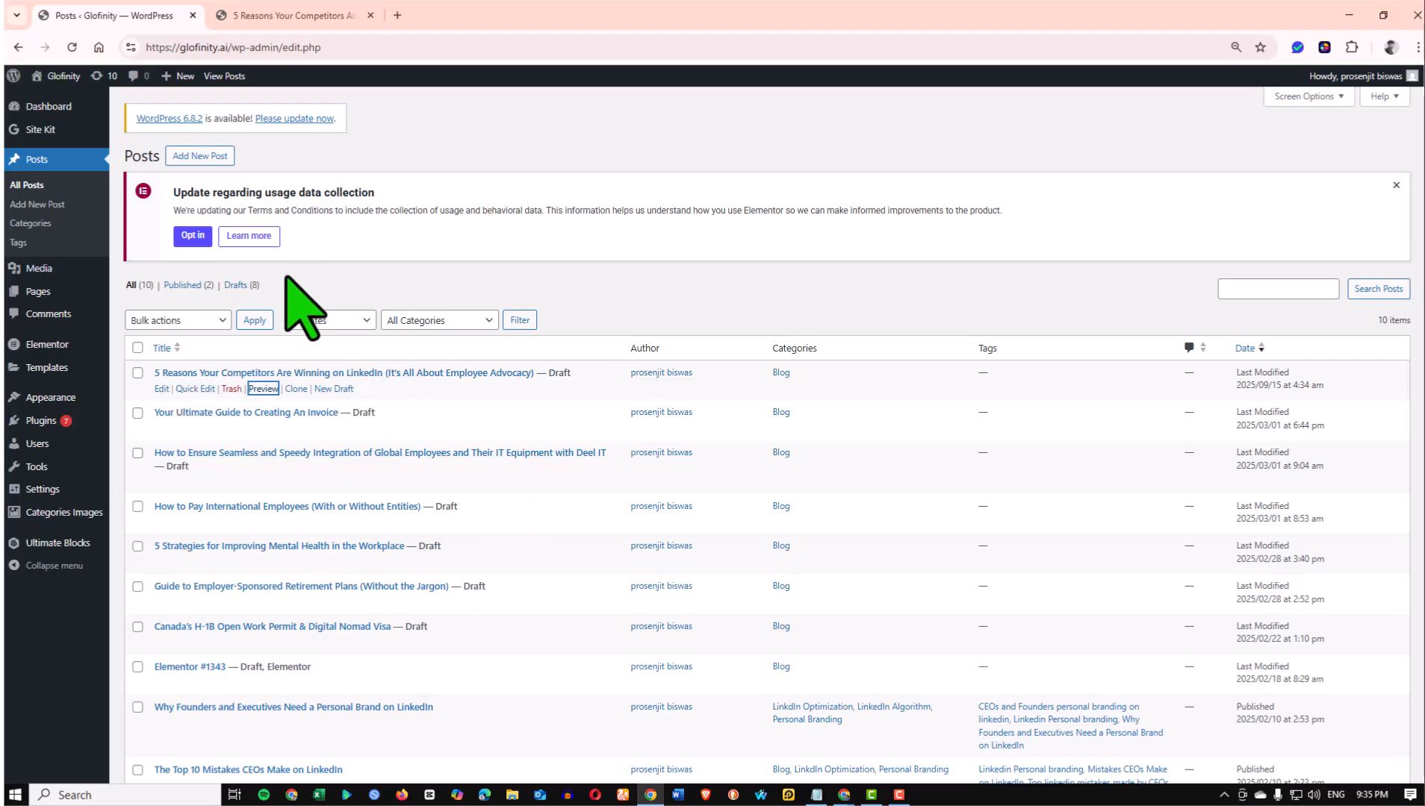
Look over the posts list and the preview of the post "5 Reasons Your Competitors Are Winning on LinkedIn"
{"action": "scroll", "coordinate": [295, 299], "scroll_direction": "down", "scroll_amount": 2}
{"action": "left_click", "coordinate": [306, 15]}
{"action": "scroll", "coordinate": [462, 136], "scroll_direction": "up", "scroll_amount": 7}
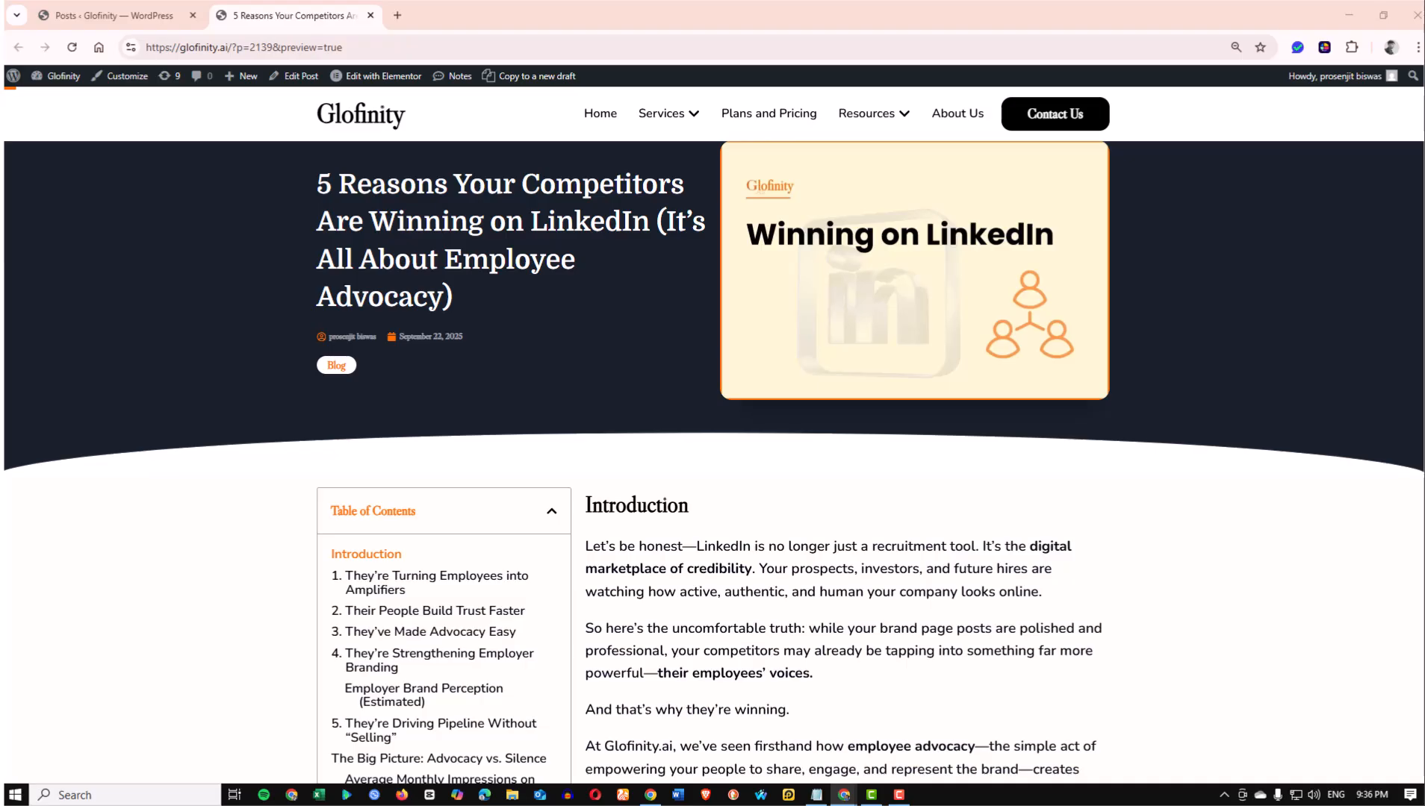
Bring the WhatsApp window in front of the post preview and position it so its chats are fully visible
{"action": "left_click_drag", "start_coordinate": [485, 87], "coordinate": [450, 8]}
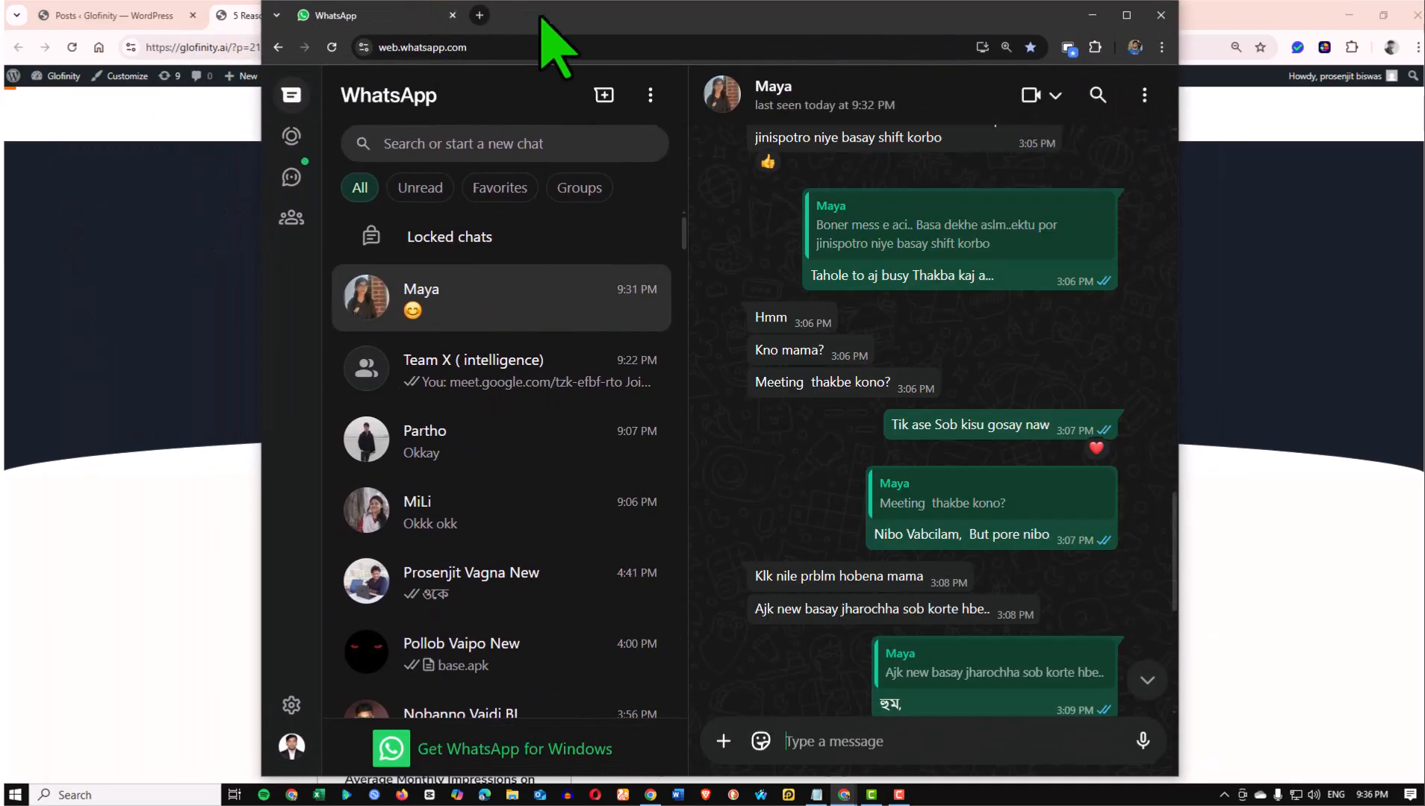
{"action": "left_click_drag", "start_coordinate": [580, 11], "coordinate": [908, 12]}
{"action": "left_click_drag", "start_coordinate": [672, 12], "coordinate": [462, 33]}
{"action": "left_click_drag", "start_coordinate": [761, 25], "coordinate": [797, 22]}
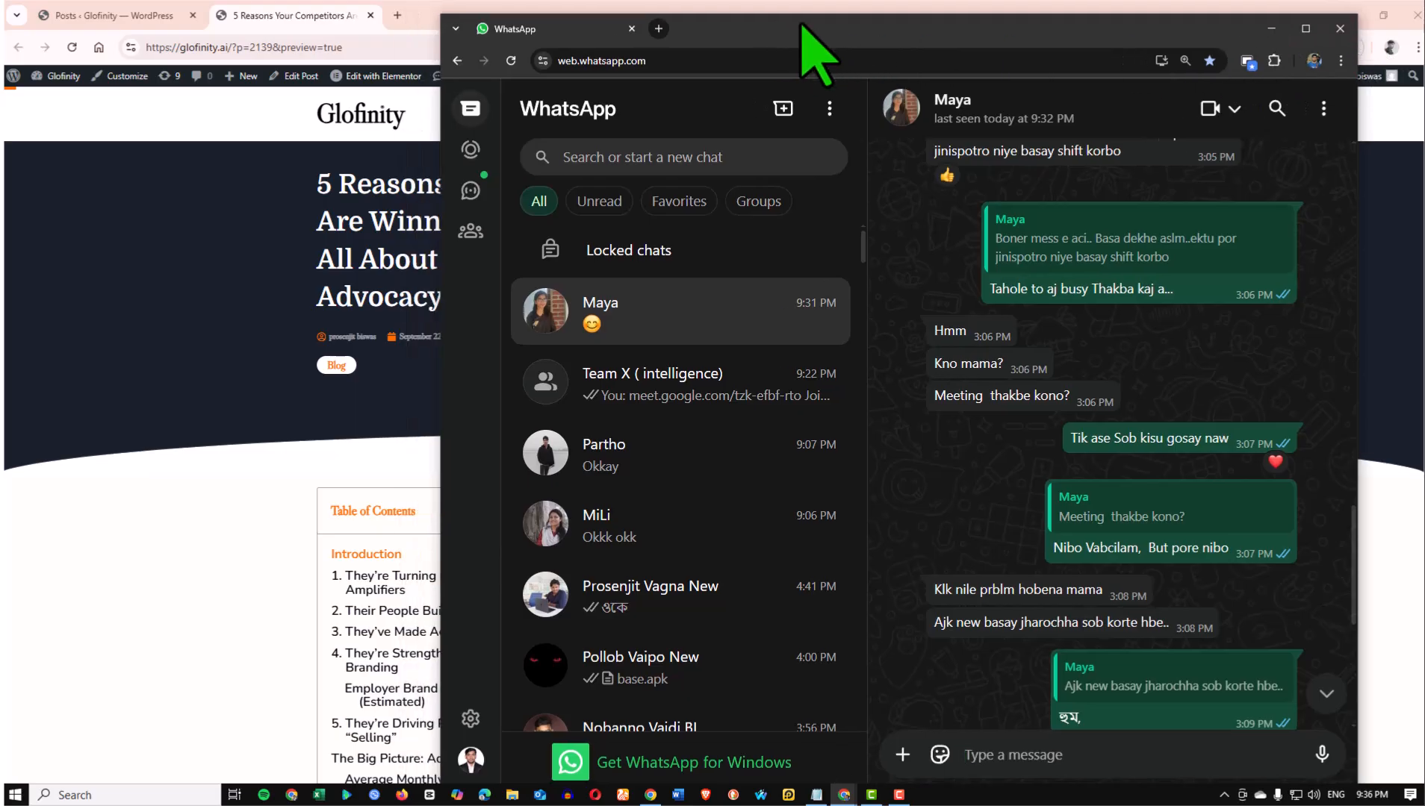
Open the shared content document link posted on 9/13/2025 in the Team X (intelligence) group chat
{"action": "scroll", "coordinate": [859, 314], "scroll_direction": "down", "scroll_amount": 4}
{"action": "scroll", "coordinate": [899, 373], "scroll_direction": "up", "scroll_amount": 5}
{"action": "scroll", "coordinate": [755, 396], "scroll_direction": "up", "scroll_amount": 4}
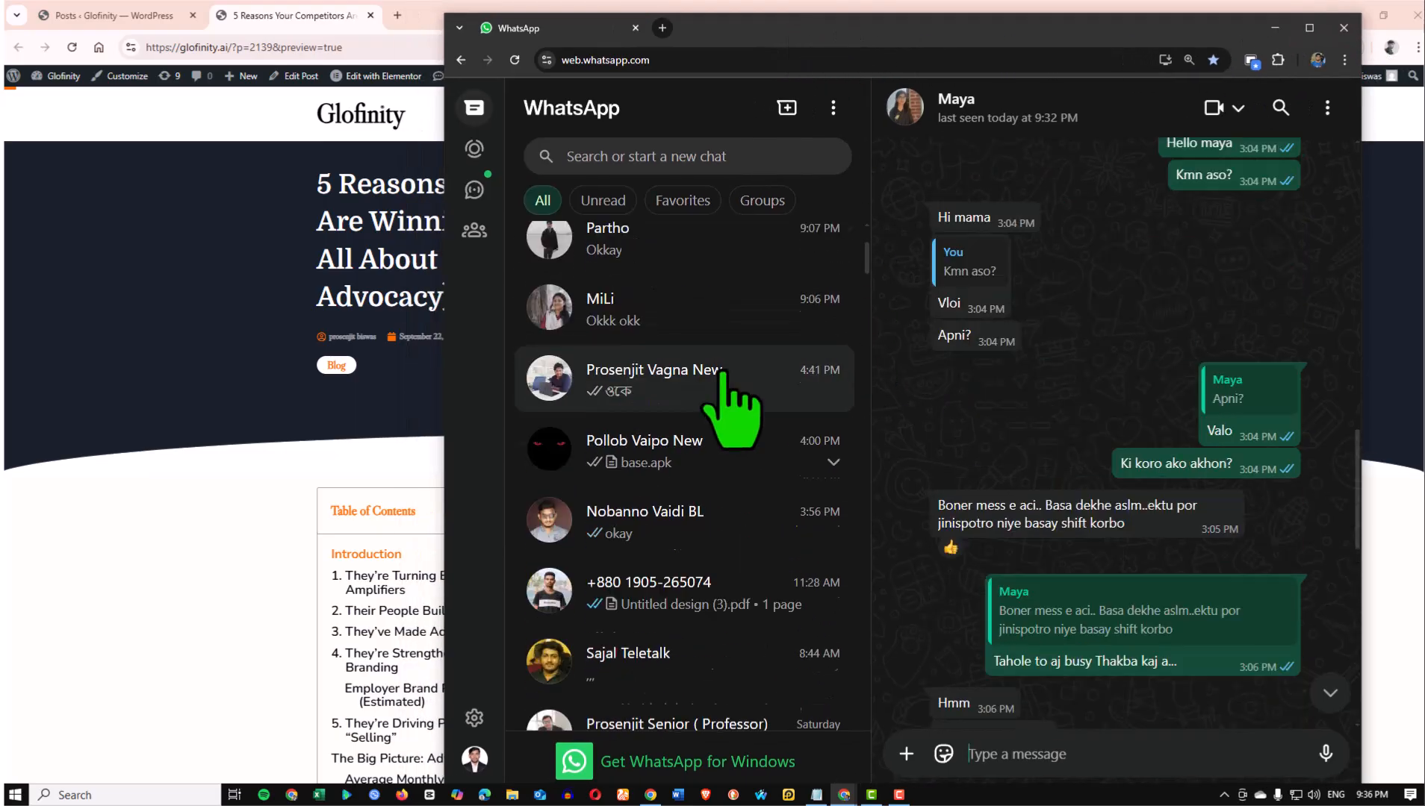
{"action": "left_click", "coordinate": [684, 377]}
{"action": "scroll", "coordinate": [1098, 429], "scroll_direction": "up", "scroll_amount": 10}
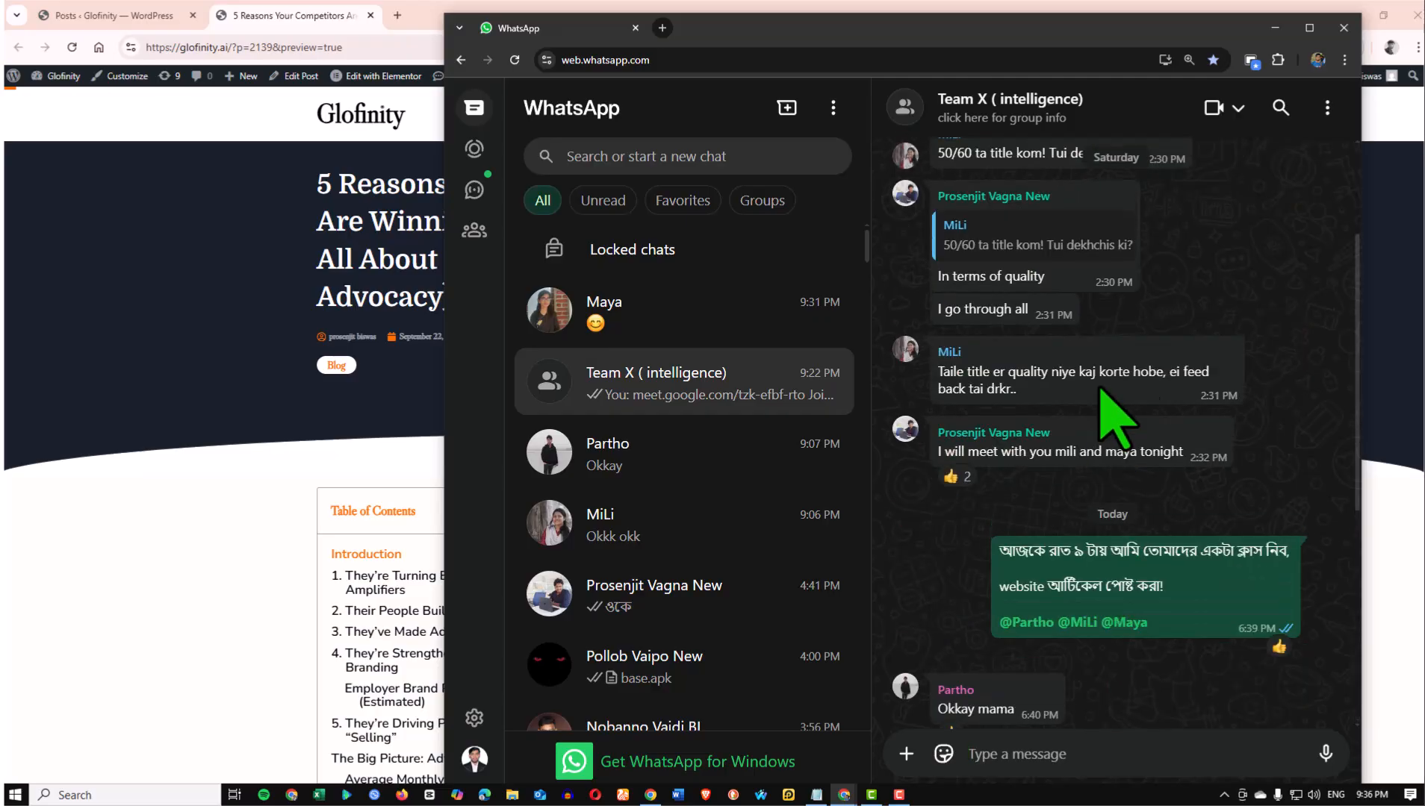
{"action": "scroll", "coordinate": [1120, 358], "scroll_direction": "up", "scroll_amount": 10}
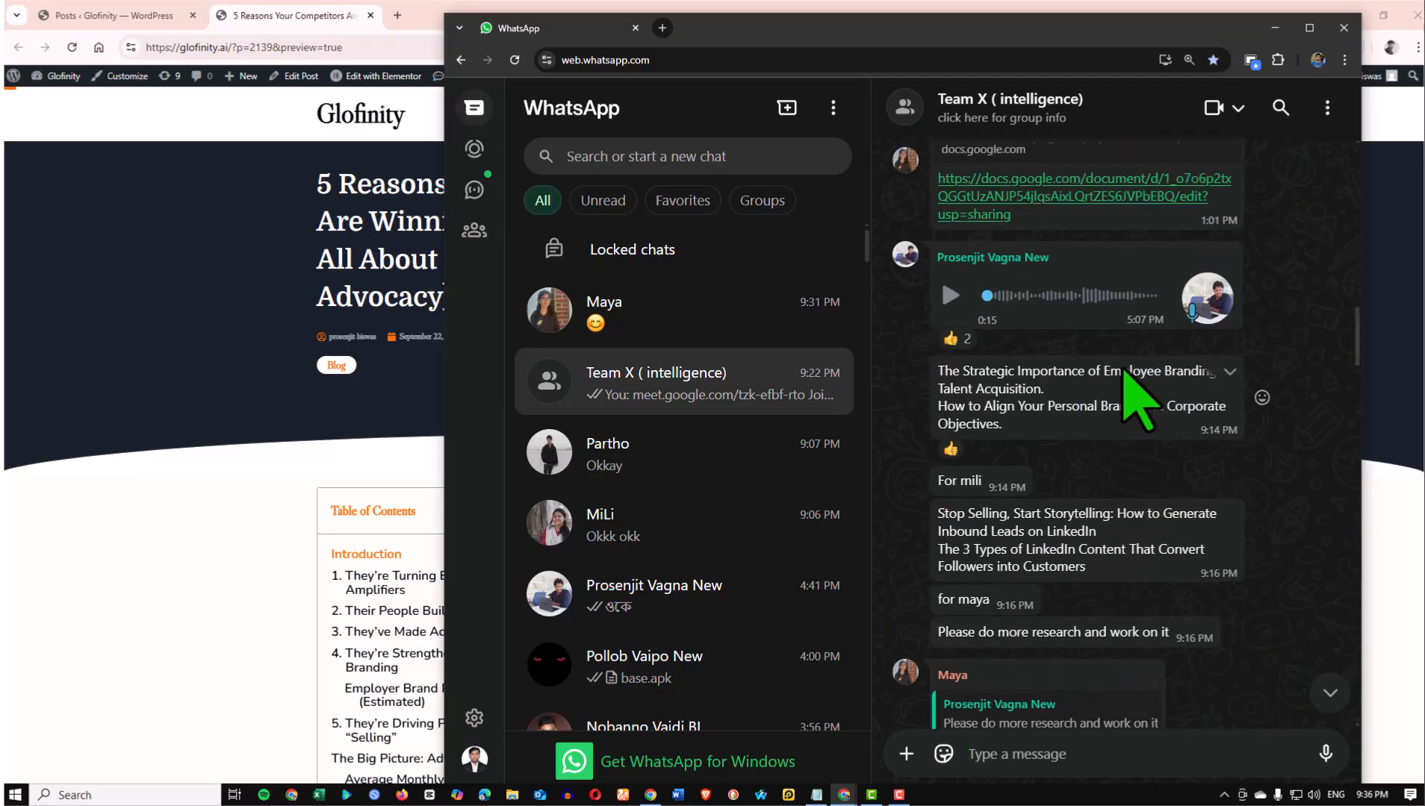
{"action": "scroll", "coordinate": [1164, 373], "scroll_direction": "up", "scroll_amount": 3}
{"action": "scroll", "coordinate": [1073, 470], "scroll_direction": "up", "scroll_amount": 5}
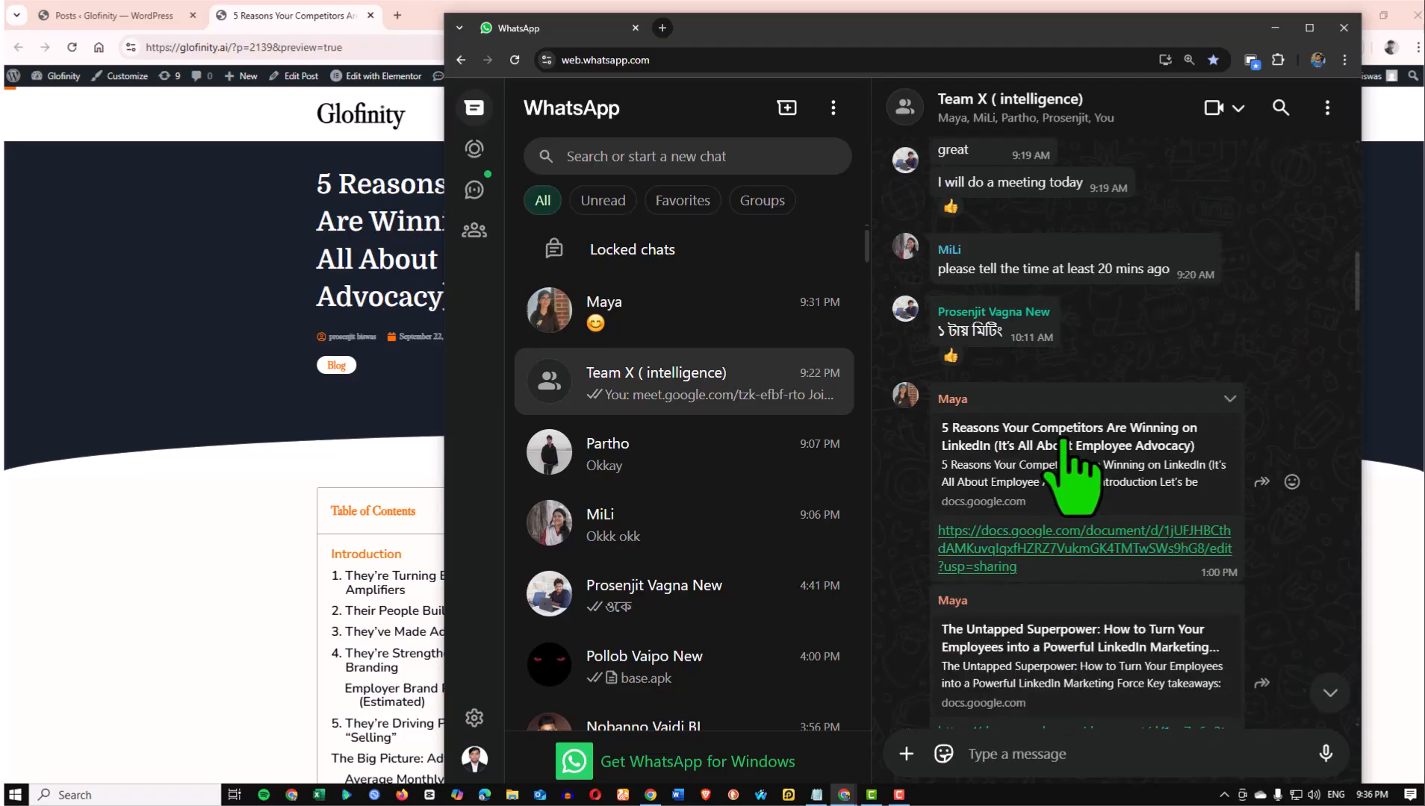
{"action": "scroll", "coordinate": [1195, 426], "scroll_direction": "up", "scroll_amount": 3}
{"action": "left_click", "coordinate": [974, 486]}
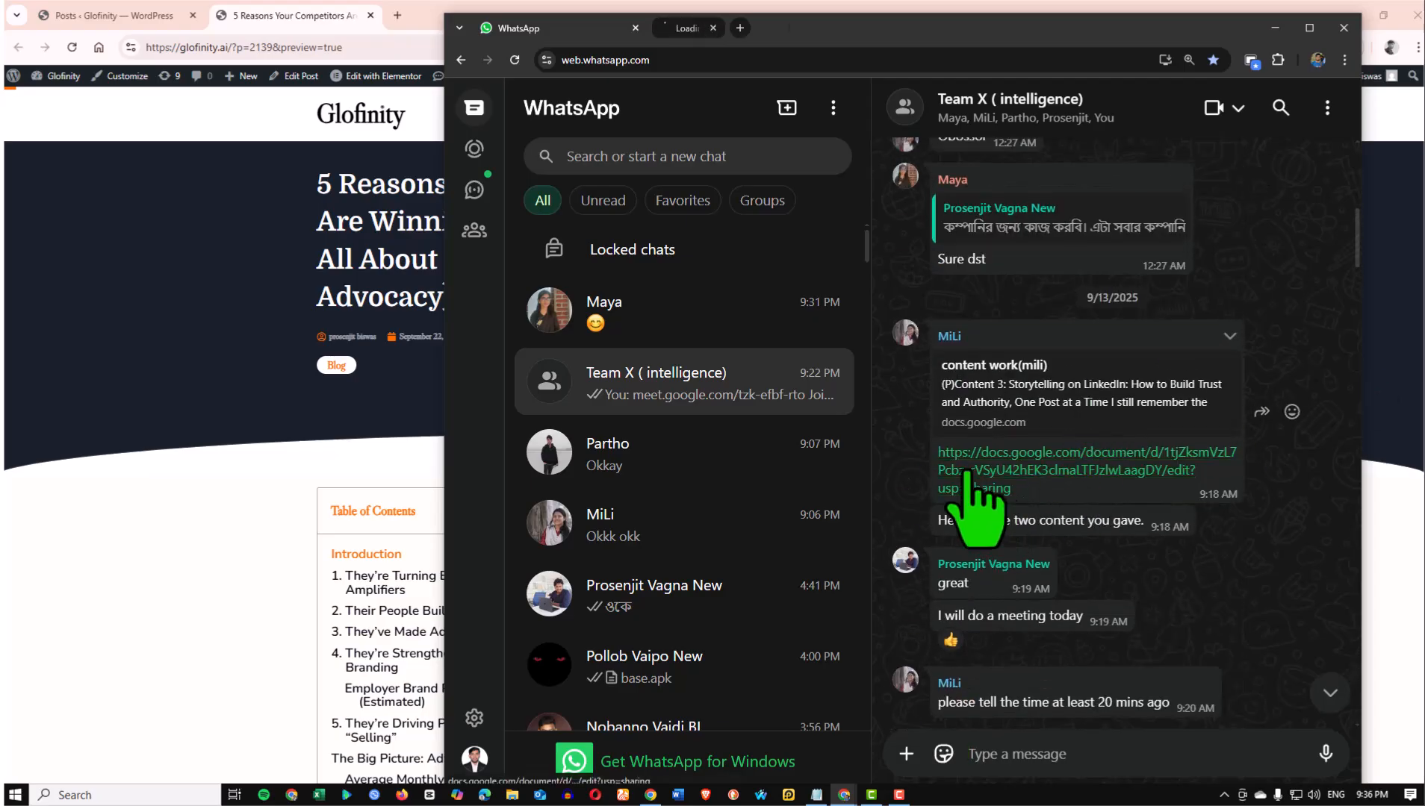
Move the opened Google Docs document out of the WhatsApp window into the browser window showing the Glofinity site
{"action": "left_click", "coordinate": [728, 26]}
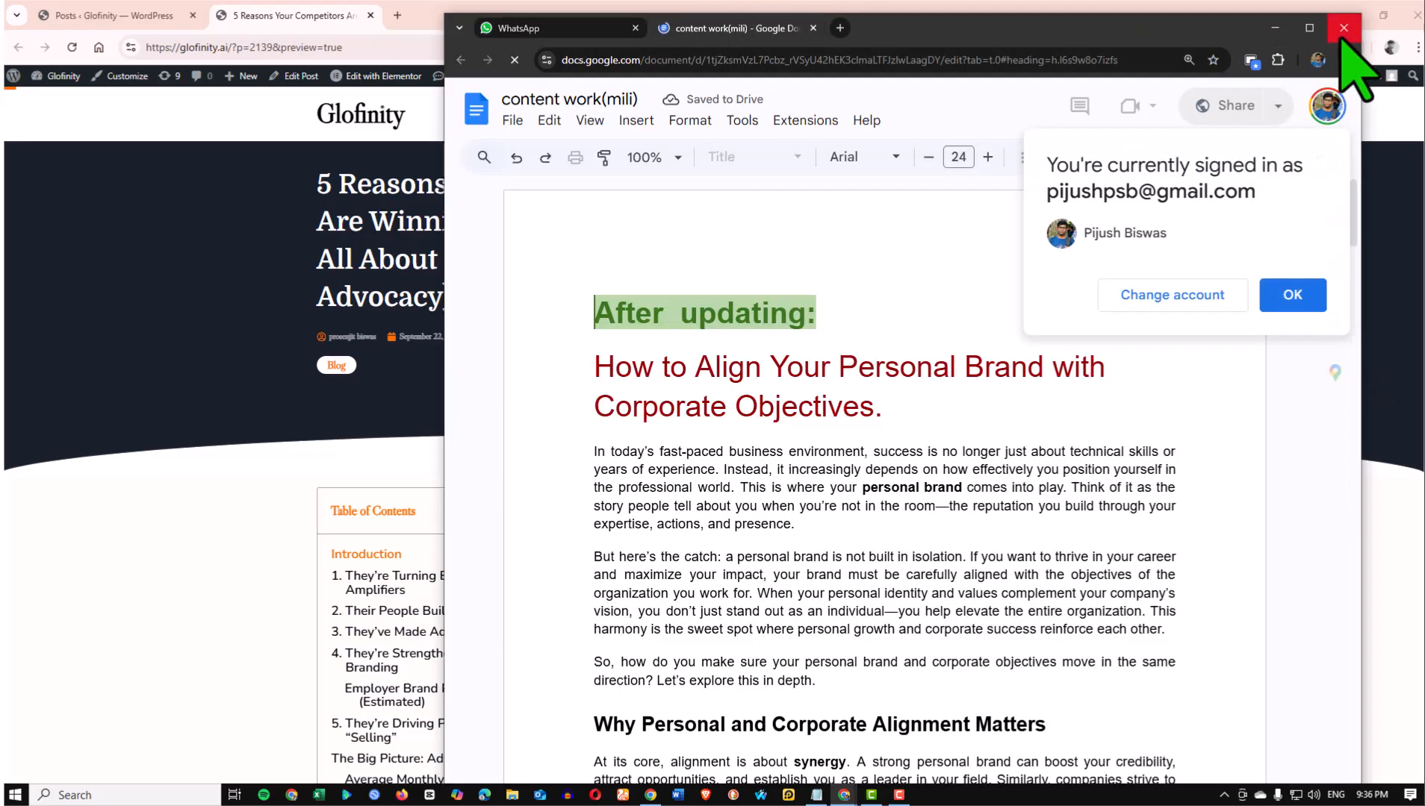
{"action": "left_click_drag", "start_coordinate": [1013, 24], "coordinate": [1033, 95]}
{"action": "left_click", "coordinate": [1349, 15]}
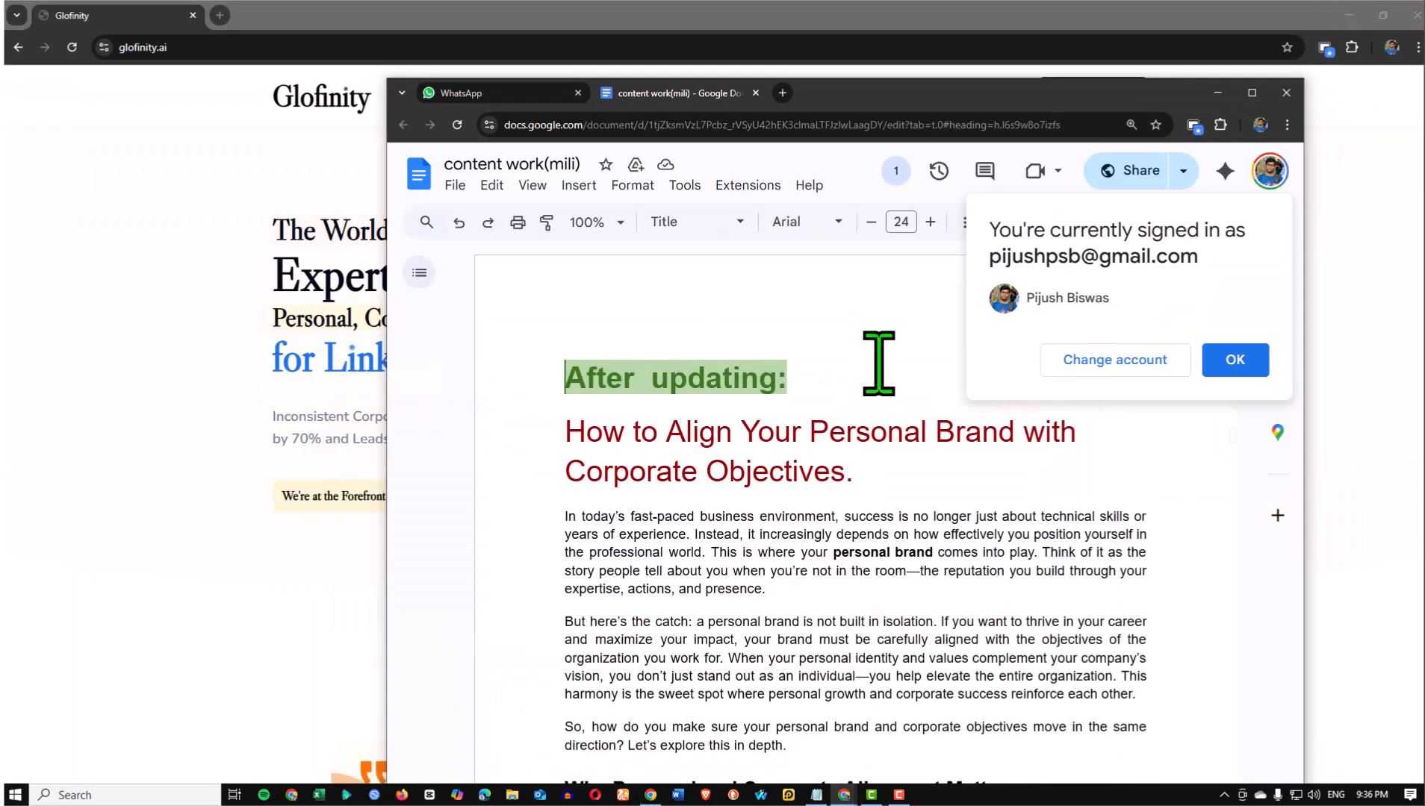
{"action": "left_click_drag", "start_coordinate": [834, 93], "coordinate": [768, 79]}
{"action": "left_click_drag", "start_coordinate": [559, 81], "coordinate": [231, 33]}
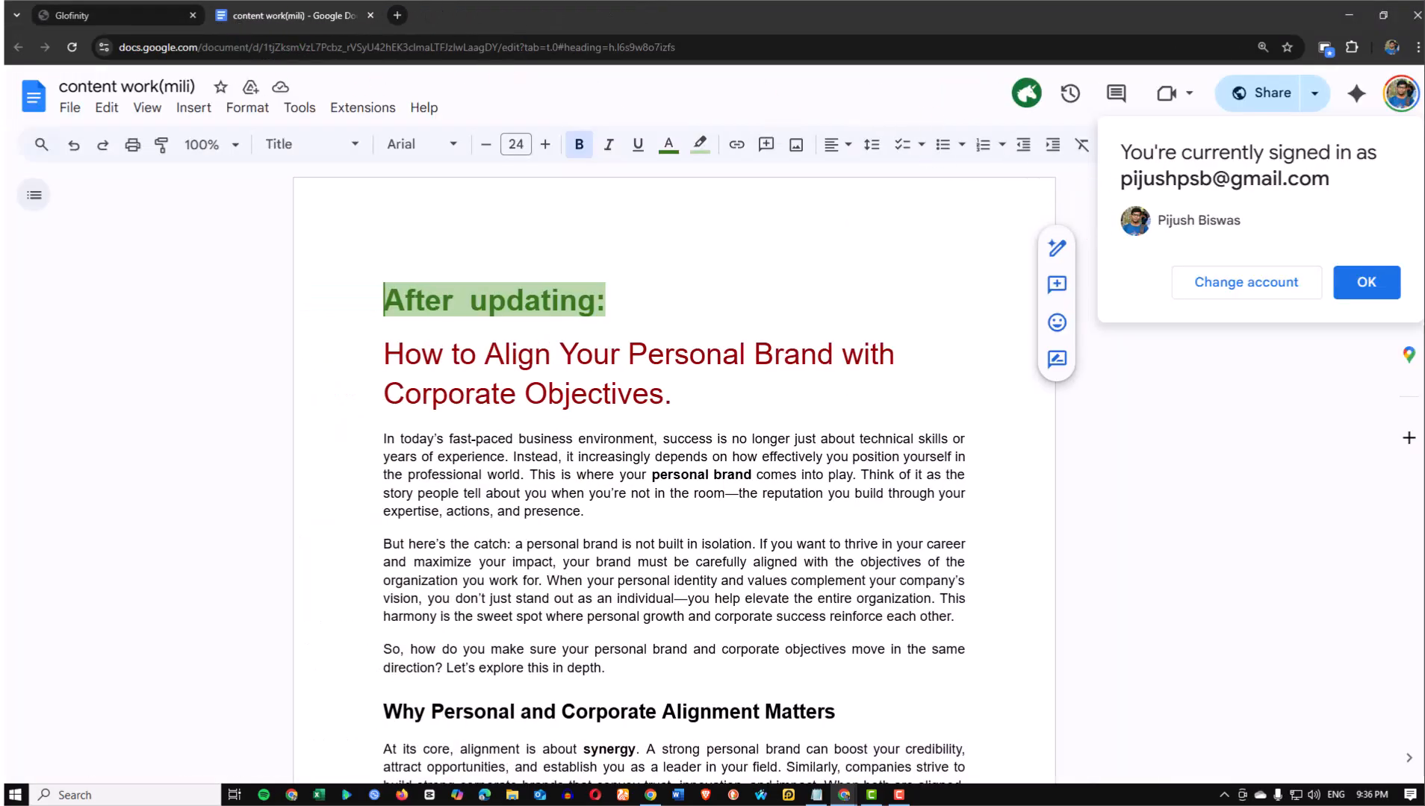
Examine the article's title, introduction and "Why Personal and Corporate Alignment Matters" section in the document
{"action": "scroll", "coordinate": [401, 270], "scroll_direction": "down", "scroll_amount": 3}
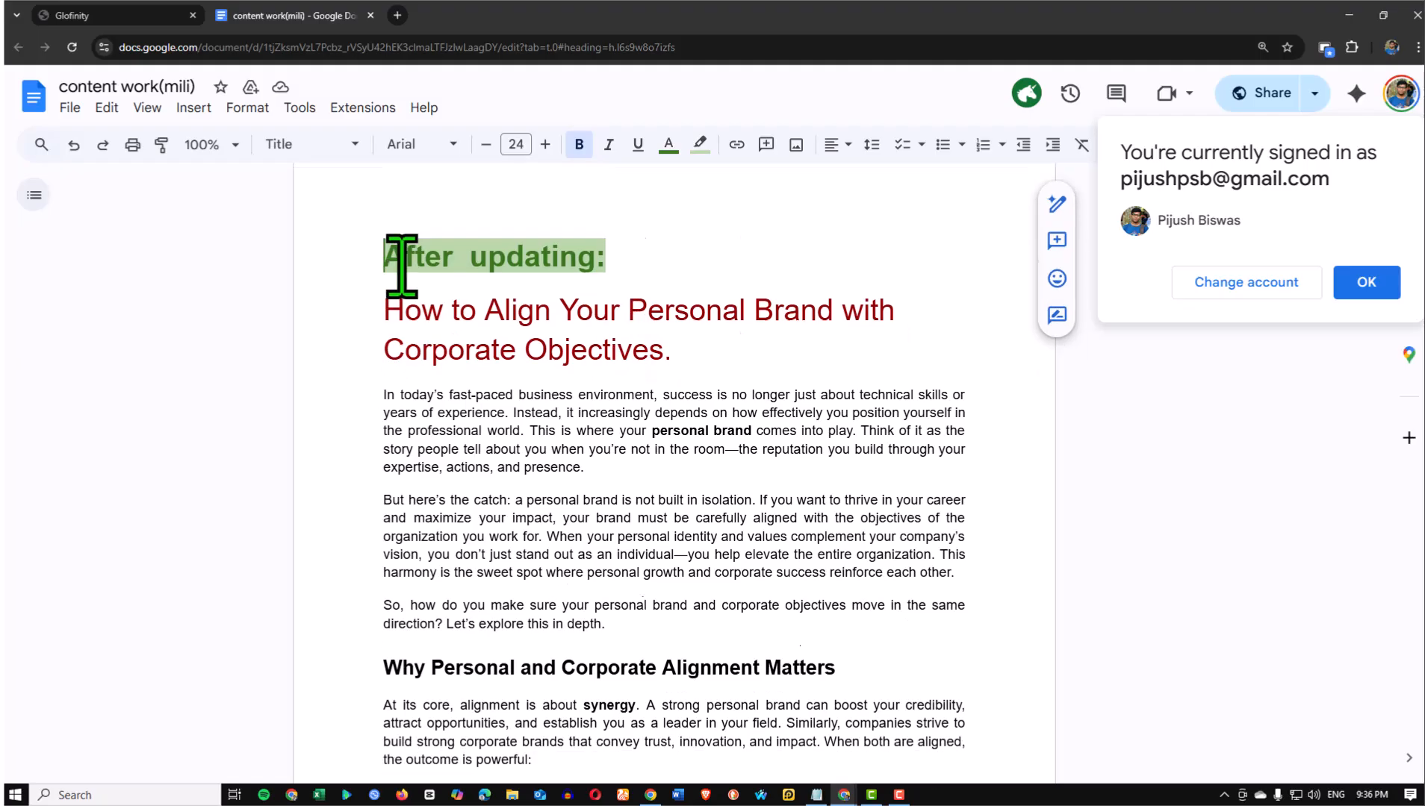
{"action": "scroll", "coordinate": [305, 197], "scroll_direction": "down", "scroll_amount": 3}
{"action": "scroll", "coordinate": [690, 381], "scroll_direction": "up", "scroll_amount": 6}
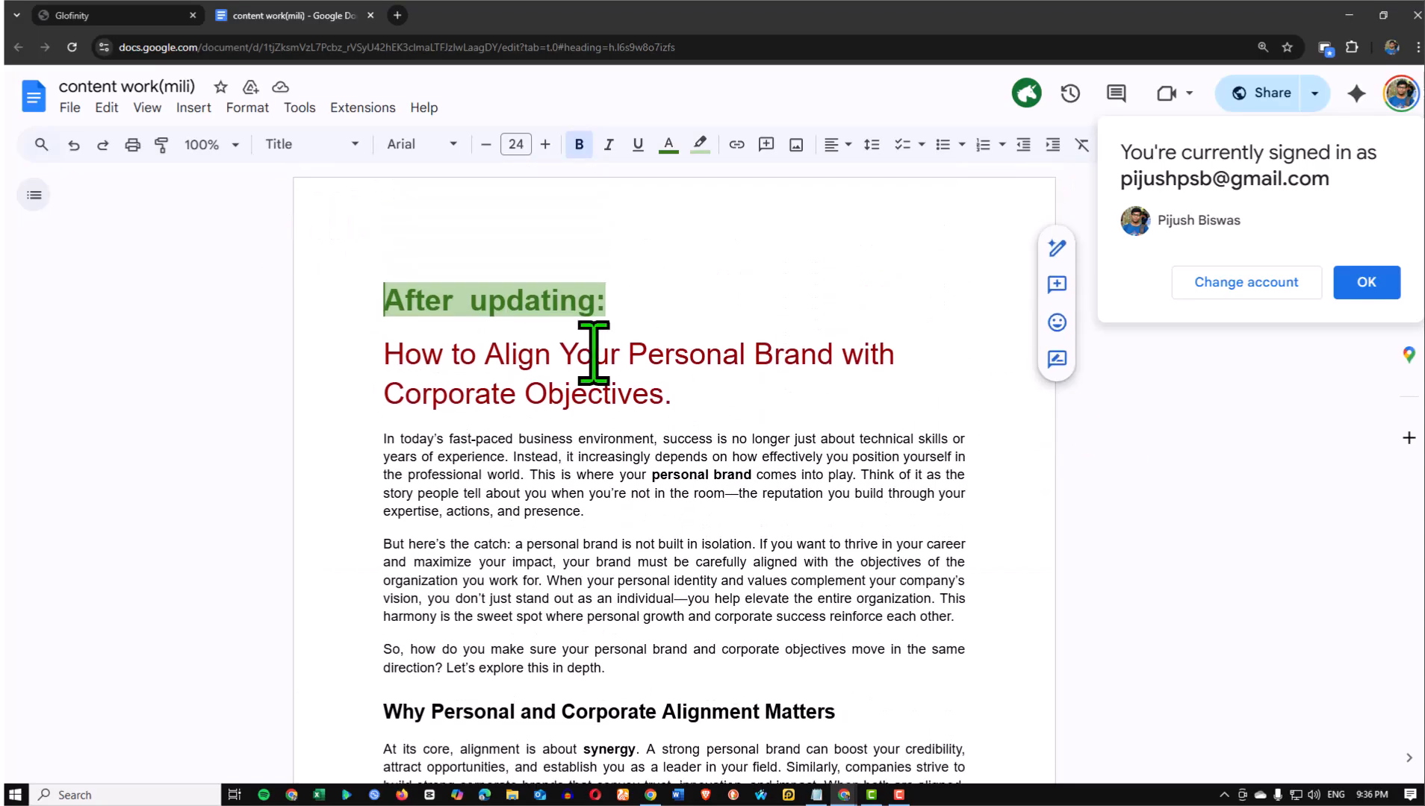
{"action": "left_click", "coordinate": [381, 357]}
{"action": "scroll", "coordinate": [576, 397], "scroll_direction": "down", "scroll_amount": 4}
{"action": "scroll", "coordinate": [531, 403], "scroll_direction": "up", "scroll_amount": 4}
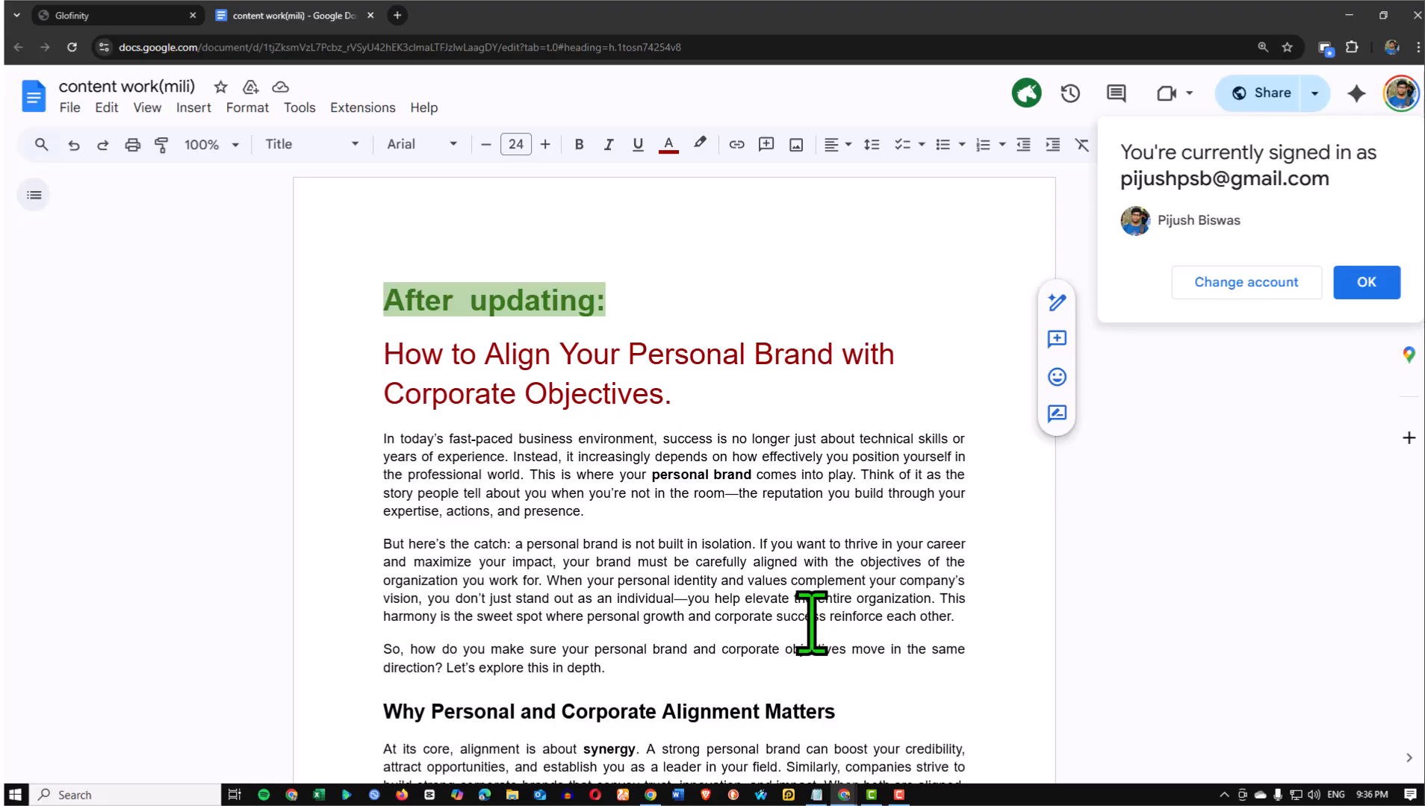
{"action": "scroll", "coordinate": [483, 435], "scroll_direction": "down", "scroll_amount": 3}
{"action": "scroll", "coordinate": [488, 436], "scroll_direction": "down", "scroll_amount": 3}
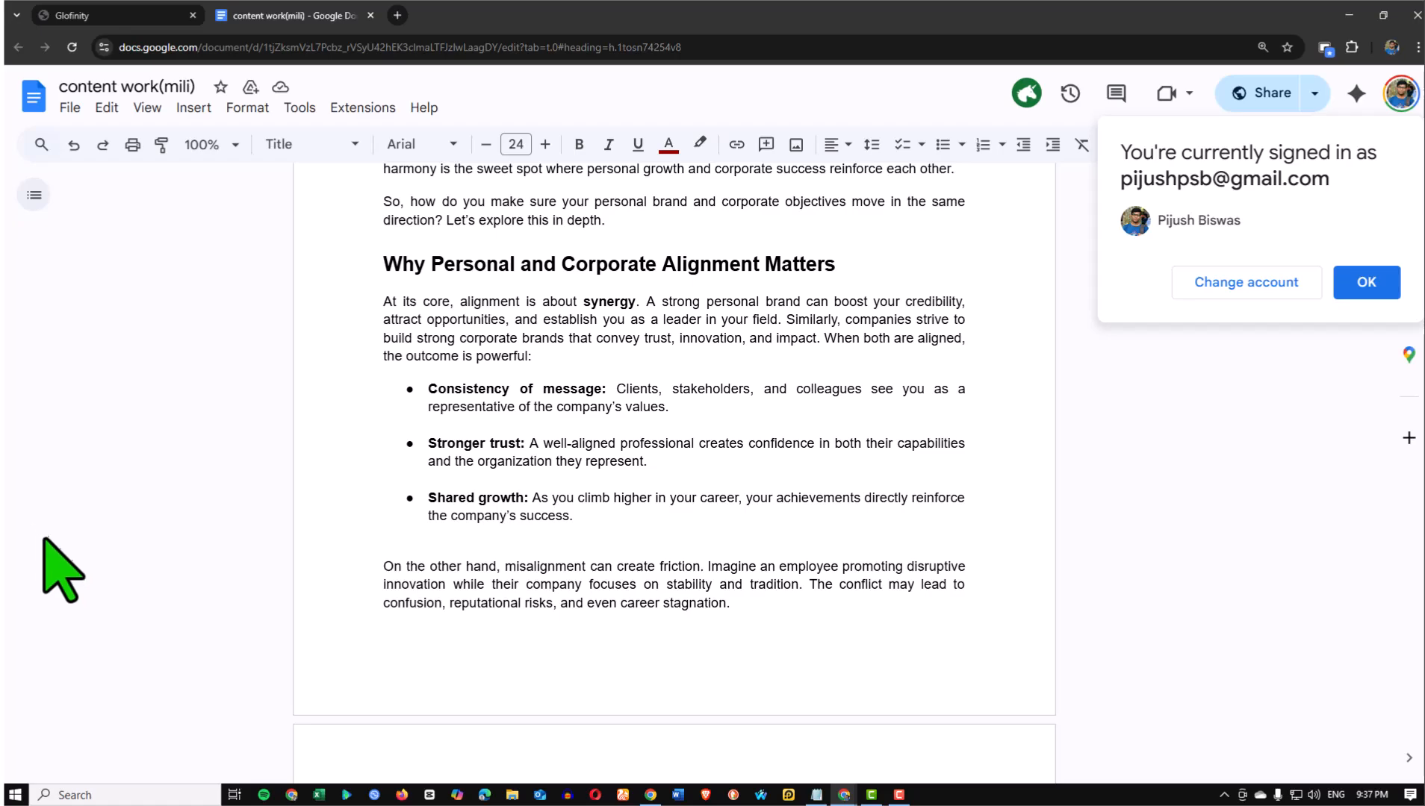
{"action": "scroll", "coordinate": [1113, 537], "scroll_direction": "up", "scroll_amount": 1}
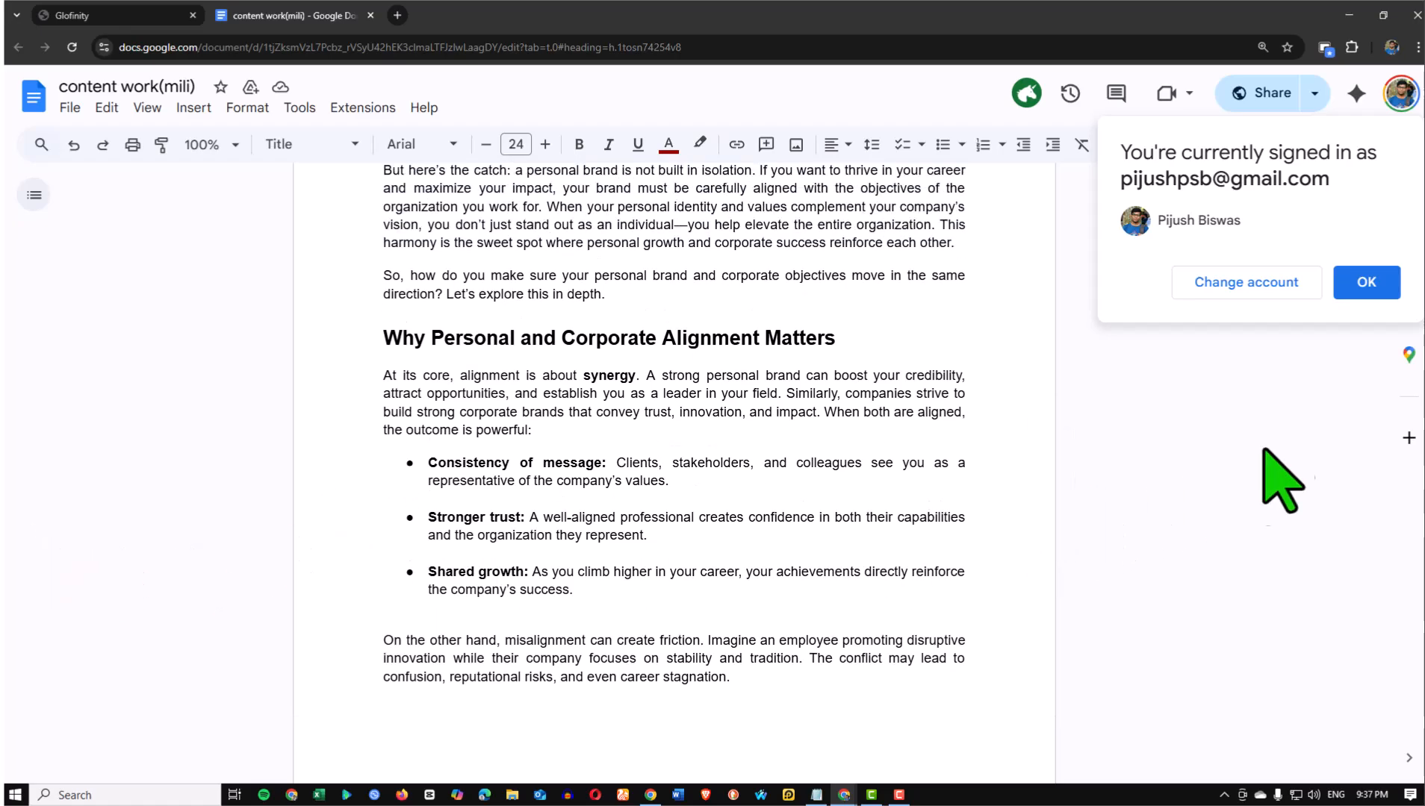
Dismiss the signed-in account notice and skim the article's numbered step sections
{"action": "left_click", "coordinate": [1366, 284]}
{"action": "scroll", "coordinate": [590, 515], "scroll_direction": "up", "scroll_amount": 5}
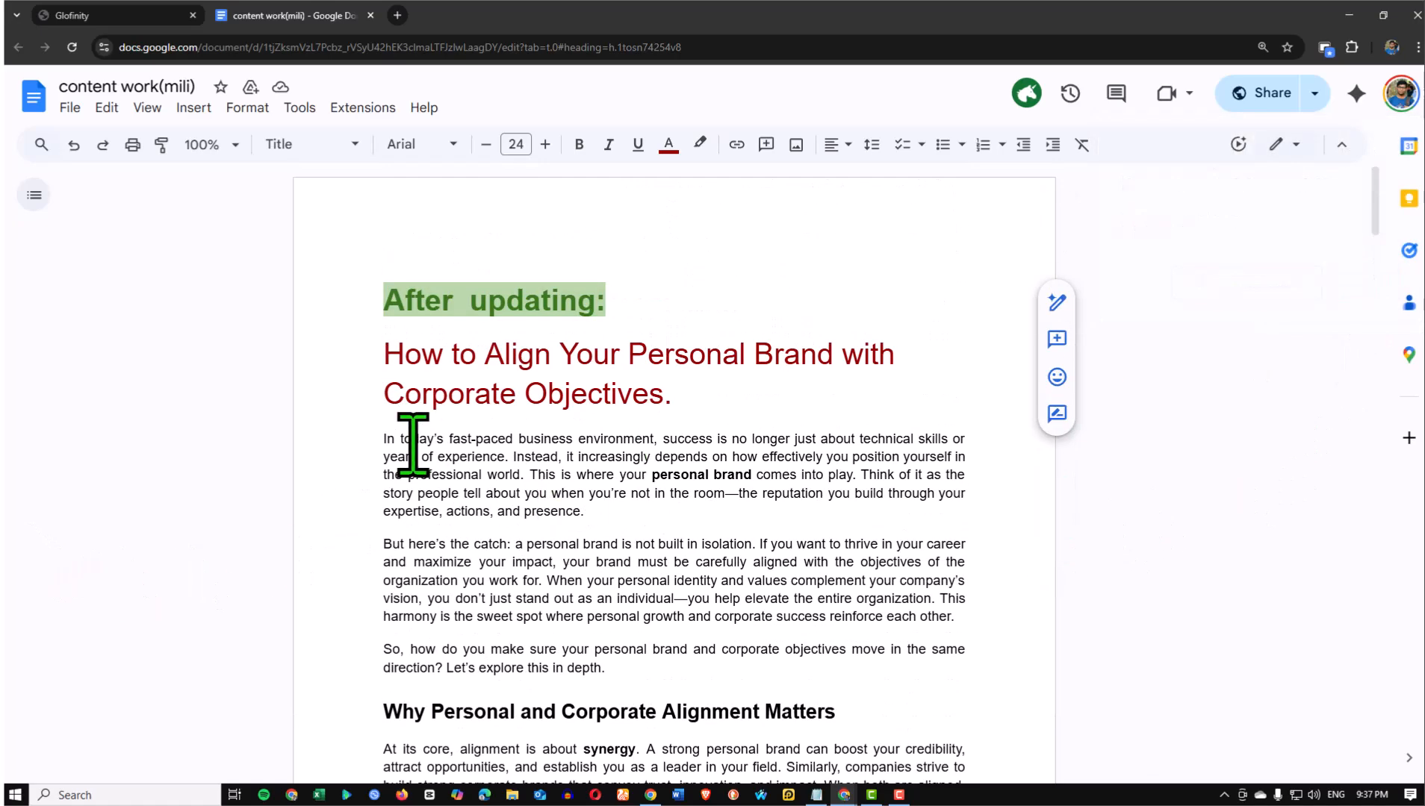
{"action": "scroll", "coordinate": [413, 446], "scroll_direction": "down", "scroll_amount": 5}
{"action": "scroll", "coordinate": [418, 433], "scroll_direction": "down", "scroll_amount": 5}
{"action": "scroll", "coordinate": [428, 385], "scroll_direction": "down", "scroll_amount": 6}
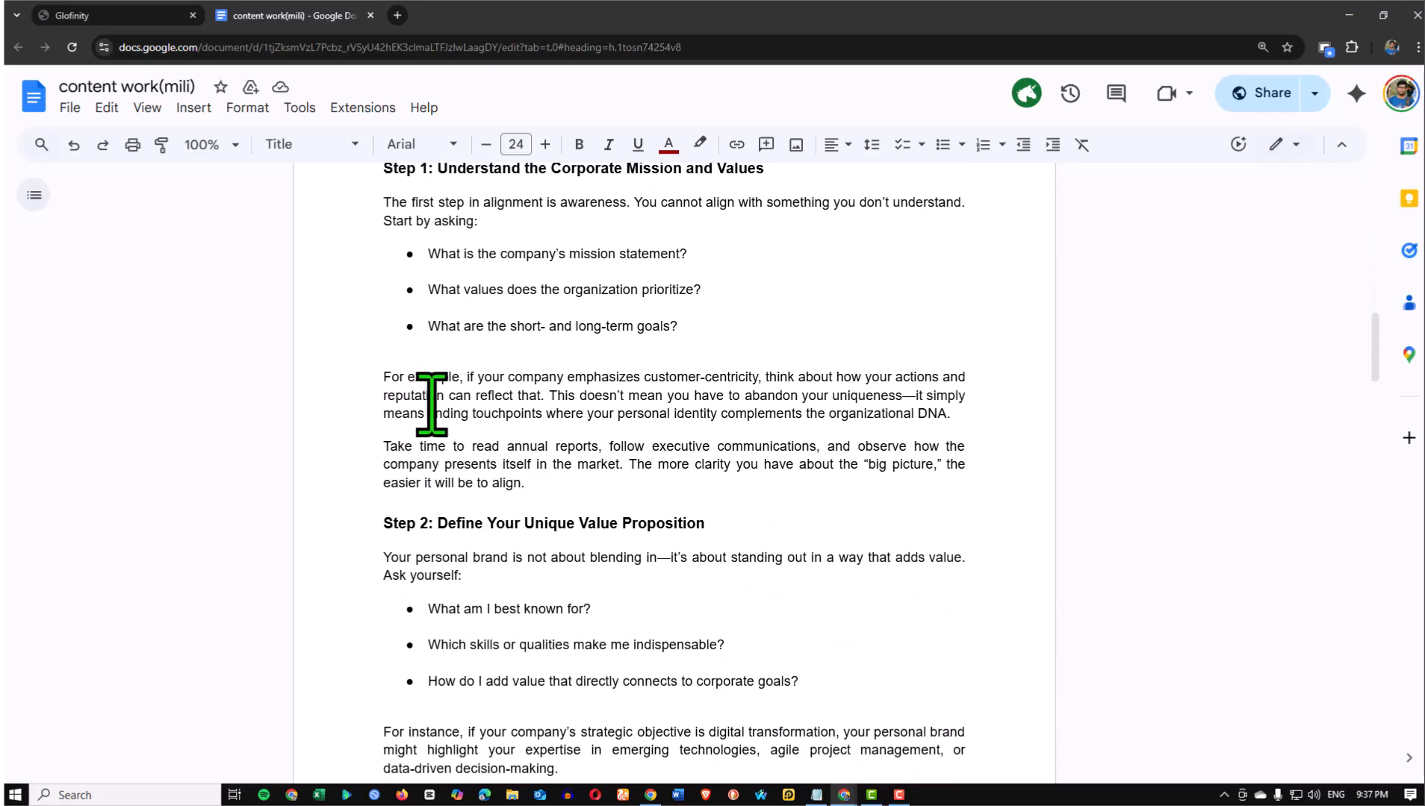
{"action": "scroll", "coordinate": [478, 396], "scroll_direction": "down", "scroll_amount": 5}
{"action": "scroll", "coordinate": [485, 485], "scroll_direction": "up", "scroll_amount": 6}
{"action": "scroll", "coordinate": [414, 391], "scroll_direction": "up", "scroll_amount": 15}
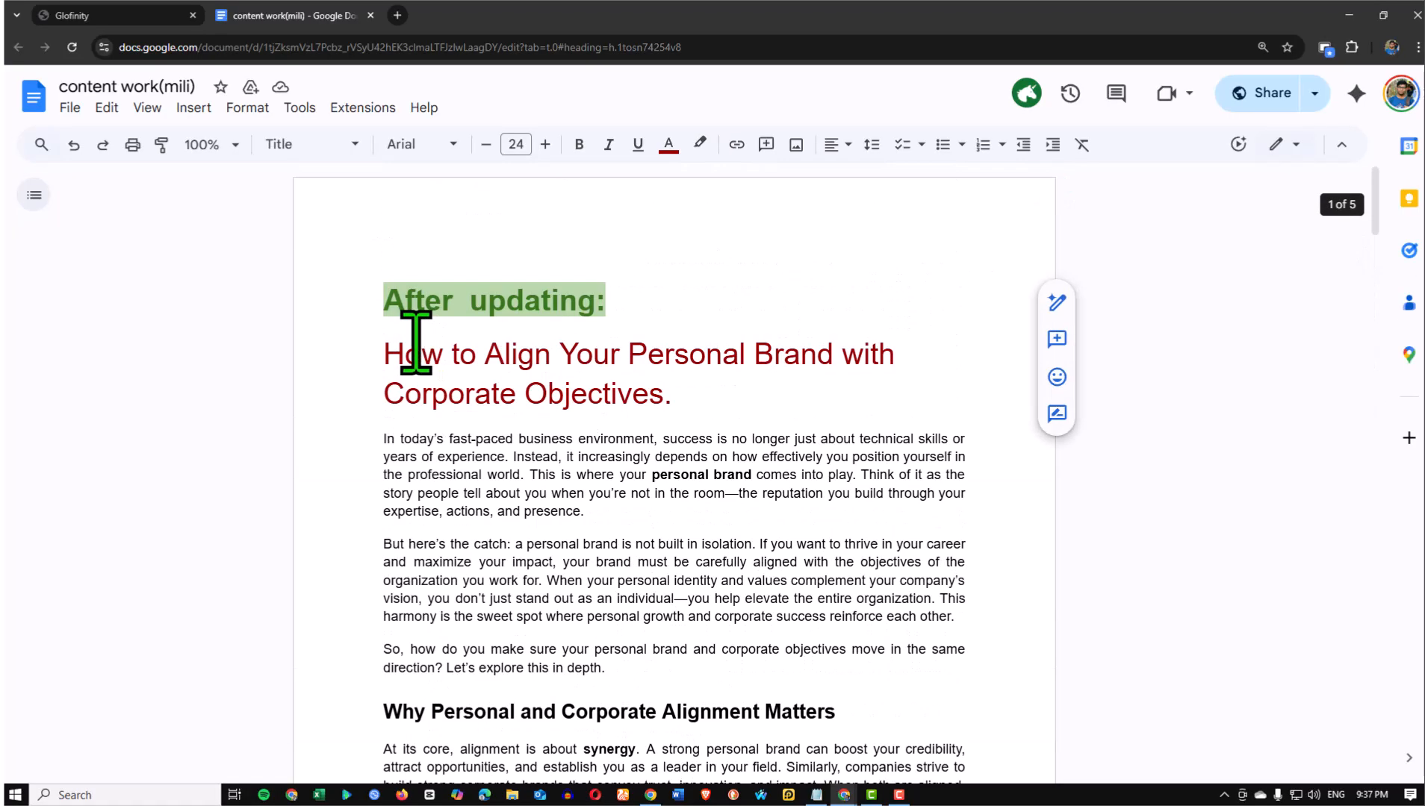
Select the article text from the title "How to Align Your Personal Brand with Corporate Objectives" through the Conclusion, then clear the selection
{"action": "left_click_drag", "start_coordinate": [395, 354], "coordinate": [945, 575]}
{"action": "scroll", "coordinate": [610, 655], "scroll_direction": "down", "scroll_amount": 11}
{"action": "scroll", "coordinate": [569, 589], "scroll_direction": "down", "scroll_amount": 20}
{"action": "scroll", "coordinate": [601, 607], "scroll_direction": "down", "scroll_amount": 12}
{"action": "scroll", "coordinate": [556, 619], "scroll_direction": "down", "scroll_amount": 10}
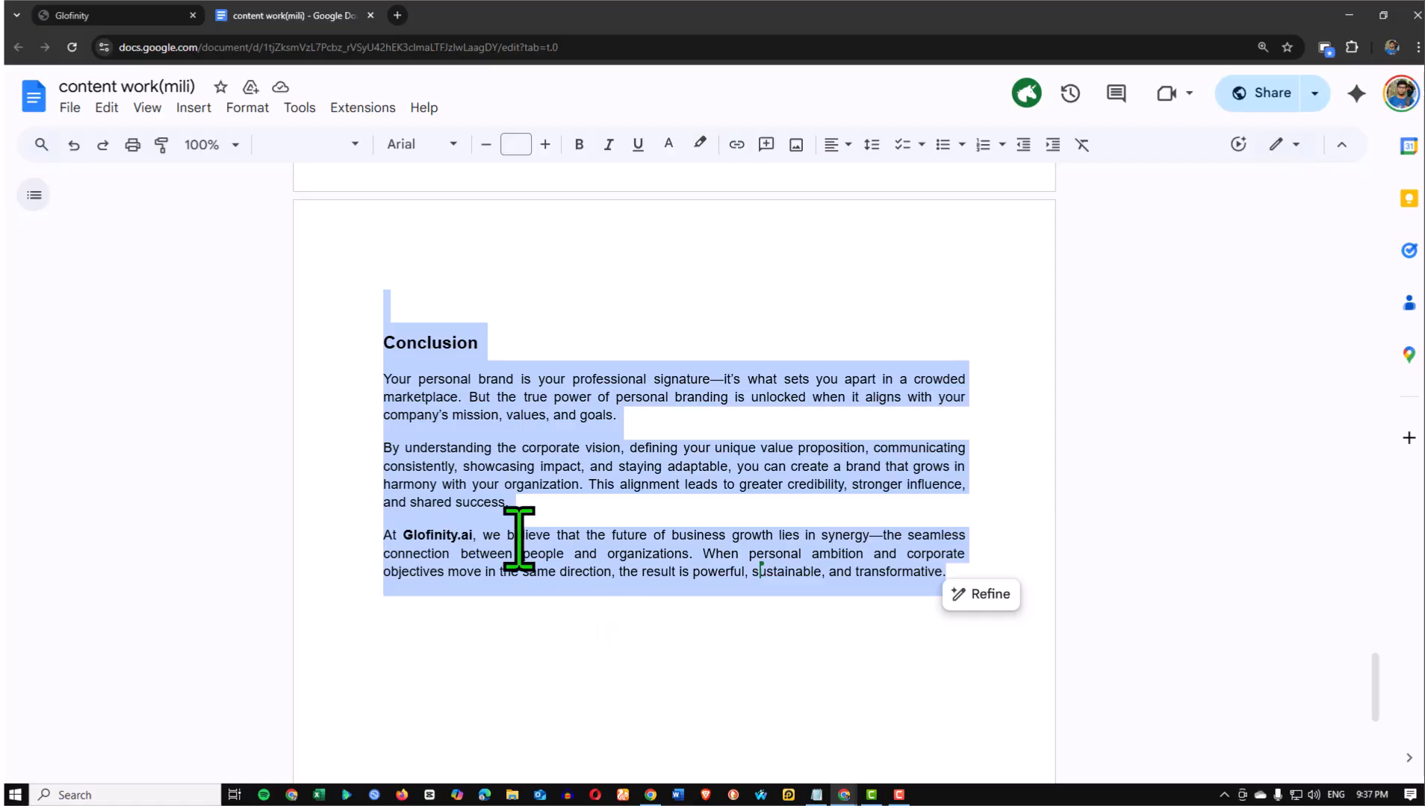
{"action": "left_click", "coordinate": [553, 514]}
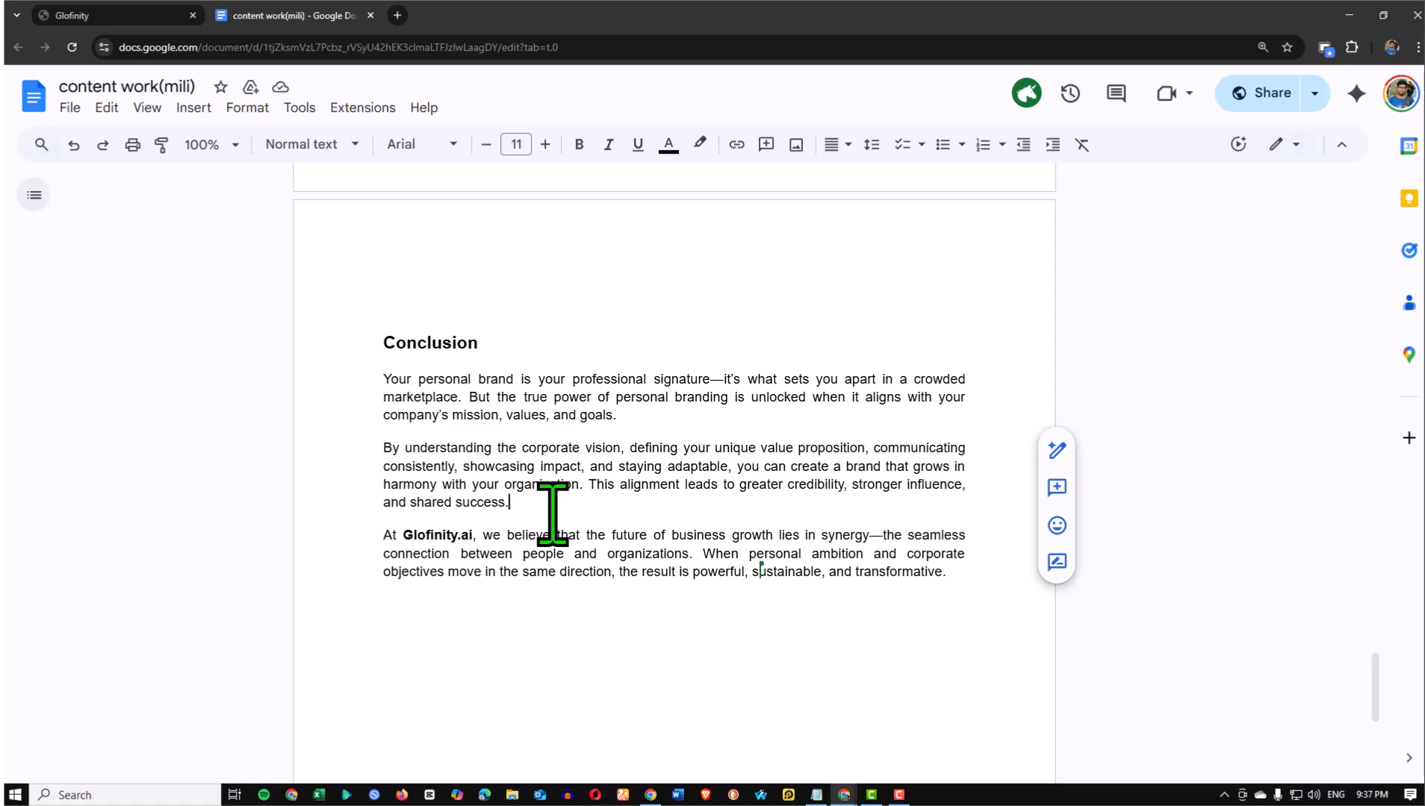
Review the article from the "Common Pitfalls to Avoid" section back up to its title
{"action": "scroll", "coordinate": [552, 513], "scroll_direction": "up", "scroll_amount": 7}
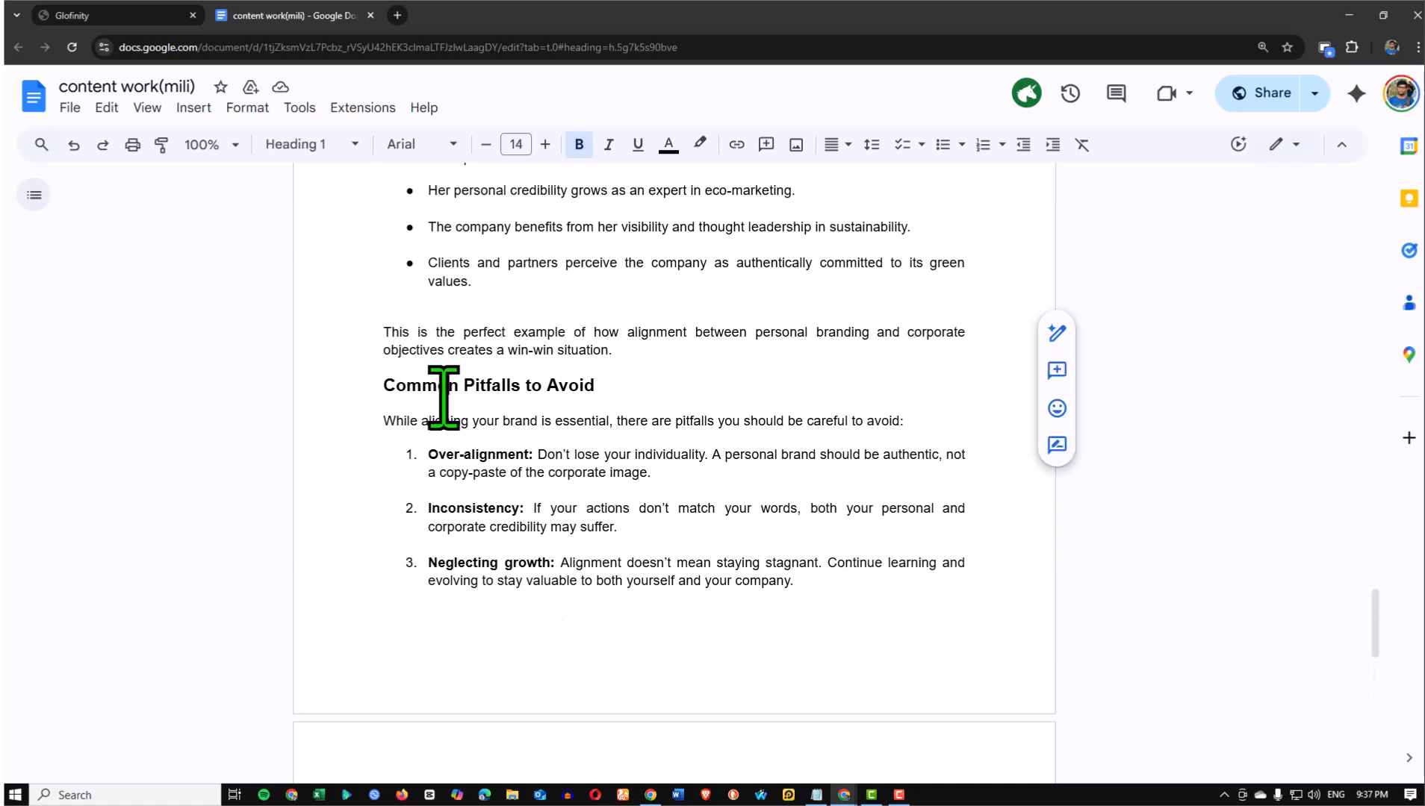
{"action": "left_click", "coordinate": [443, 396]}
{"action": "scroll", "coordinate": [518, 397], "scroll_direction": "up", "scroll_amount": 20}
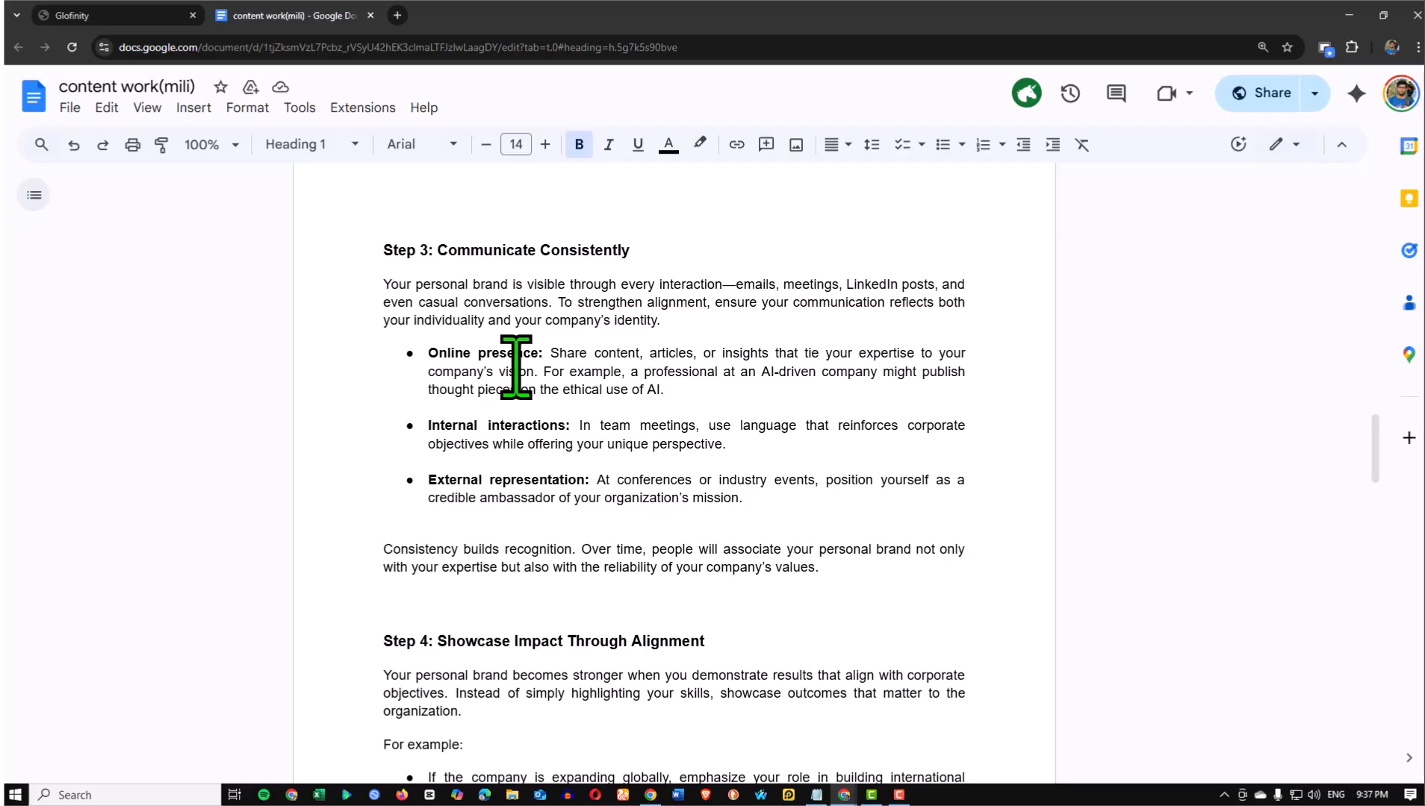
{"action": "scroll", "coordinate": [516, 358], "scroll_direction": "up", "scroll_amount": 20}
{"action": "scroll", "coordinate": [530, 329], "scroll_direction": "up", "scroll_amount": 3}
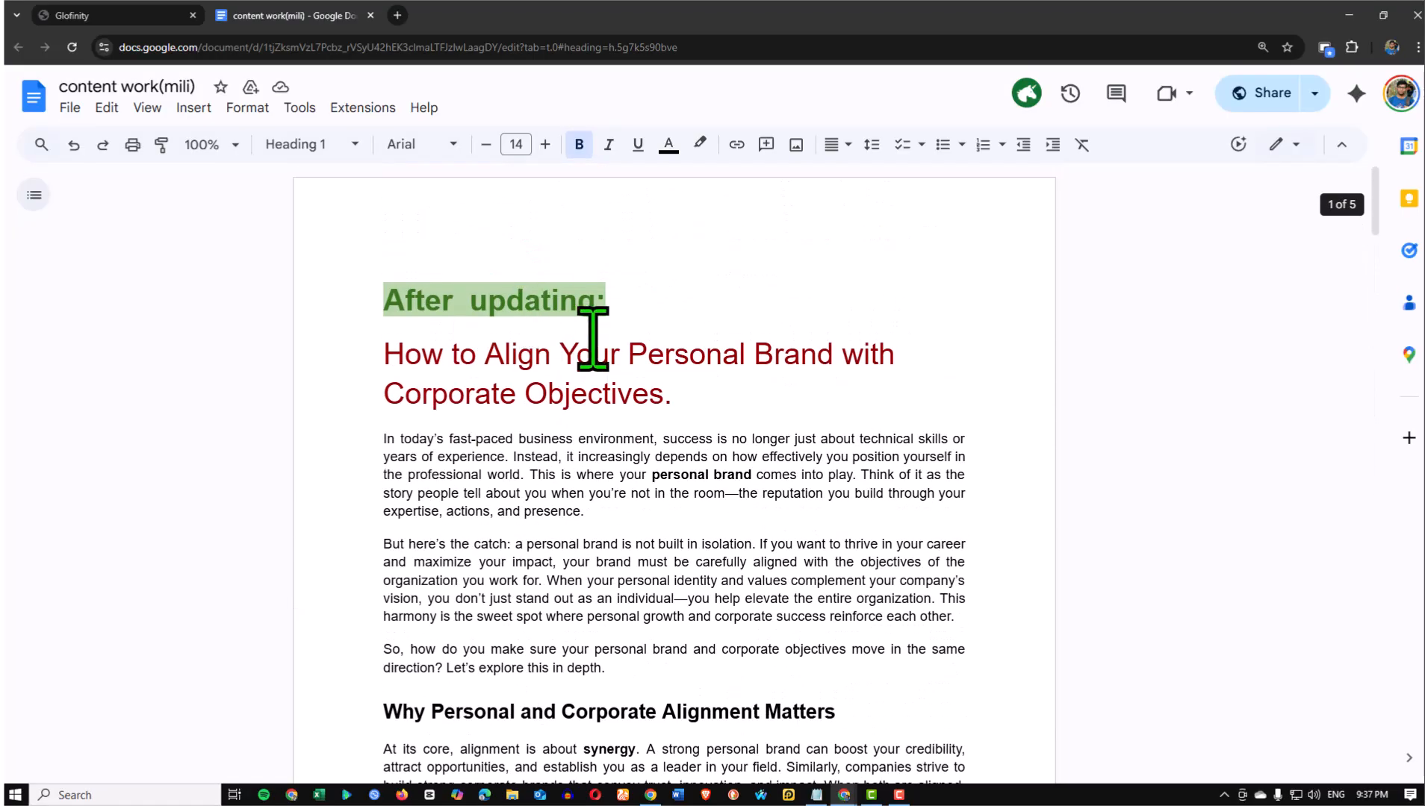
Minimize the document and WhatsApp windows and return to the LinkedIn post preview in the WordPress browser window
{"action": "left_click", "coordinate": [111, 16]}
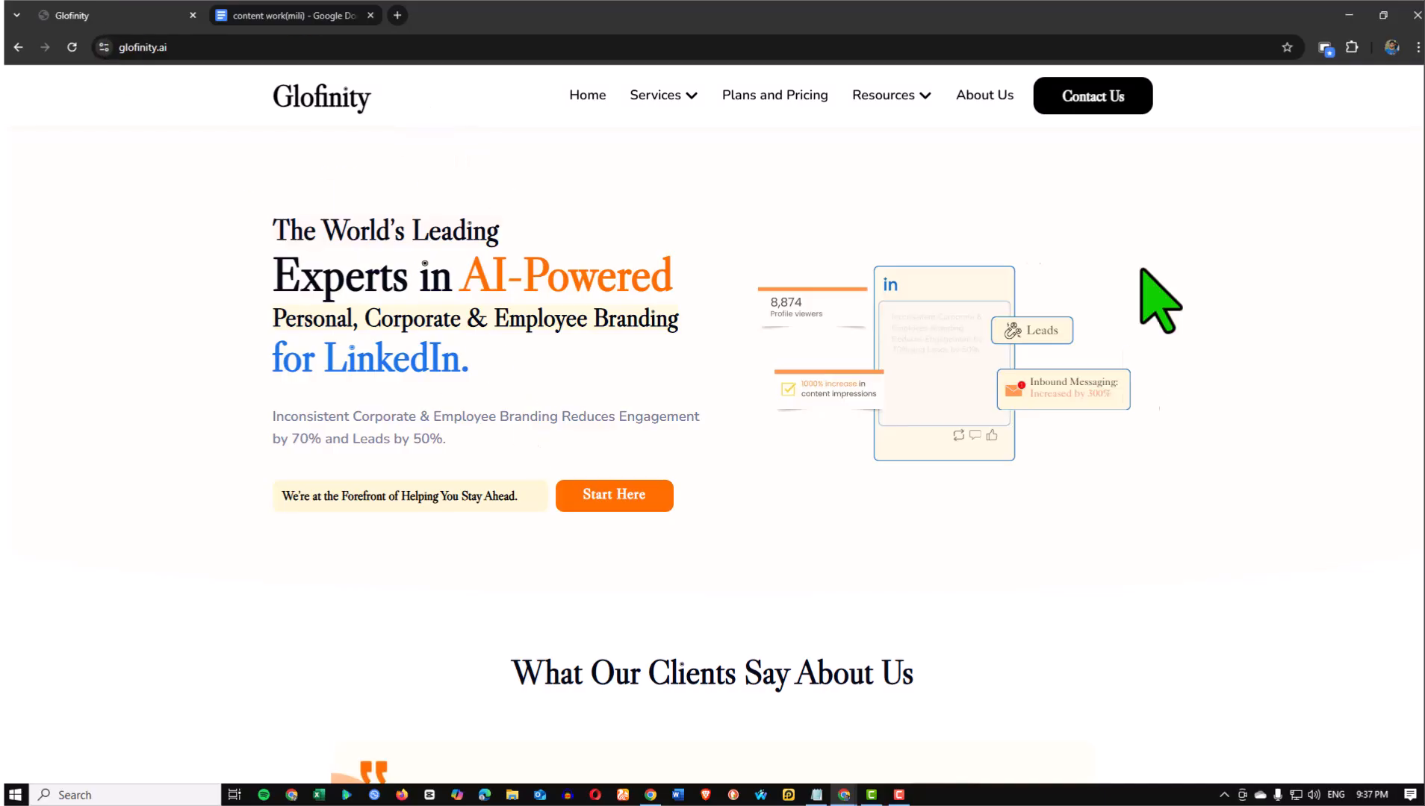
{"action": "left_click", "coordinate": [1348, 15]}
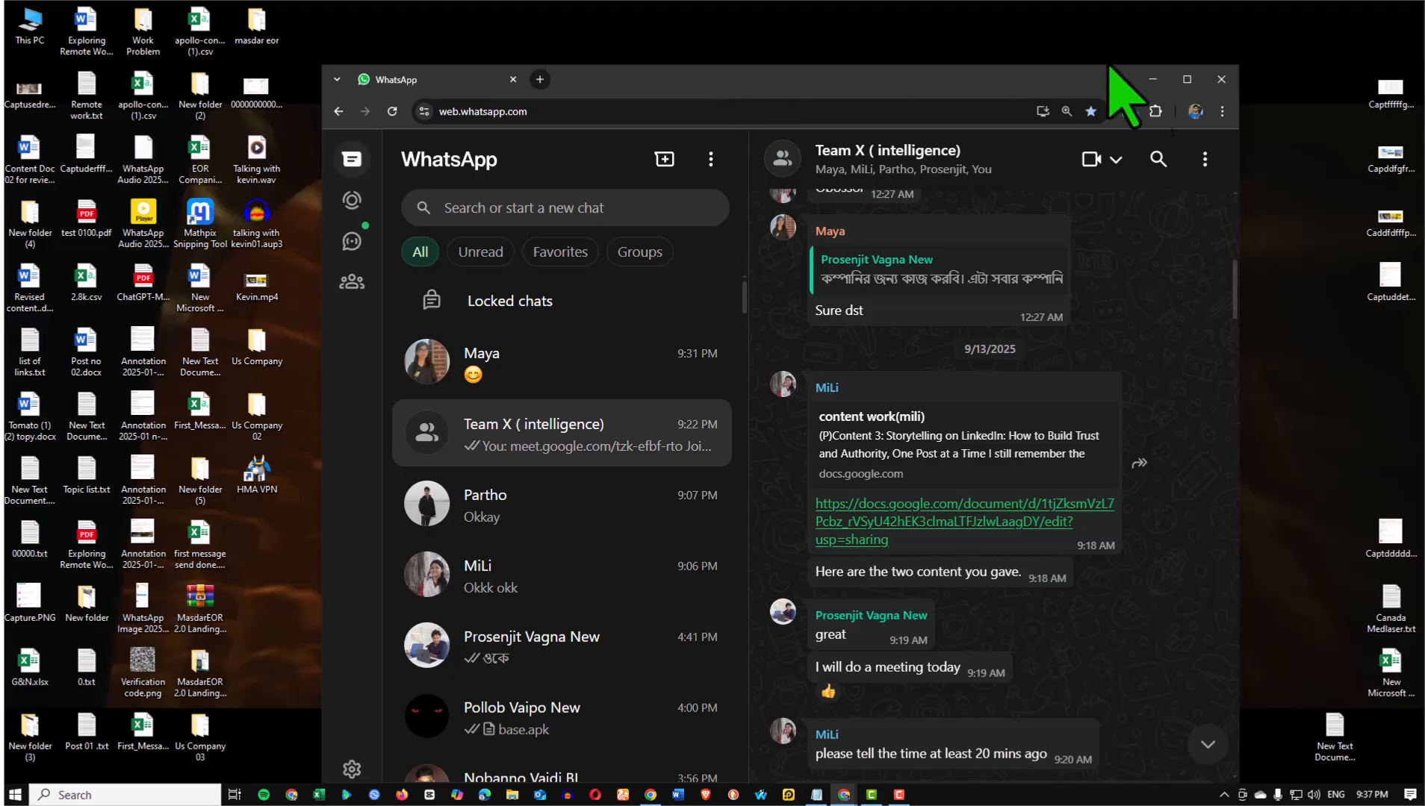
{"action": "left_click_drag", "start_coordinate": [933, 88], "coordinate": [844, 59]}
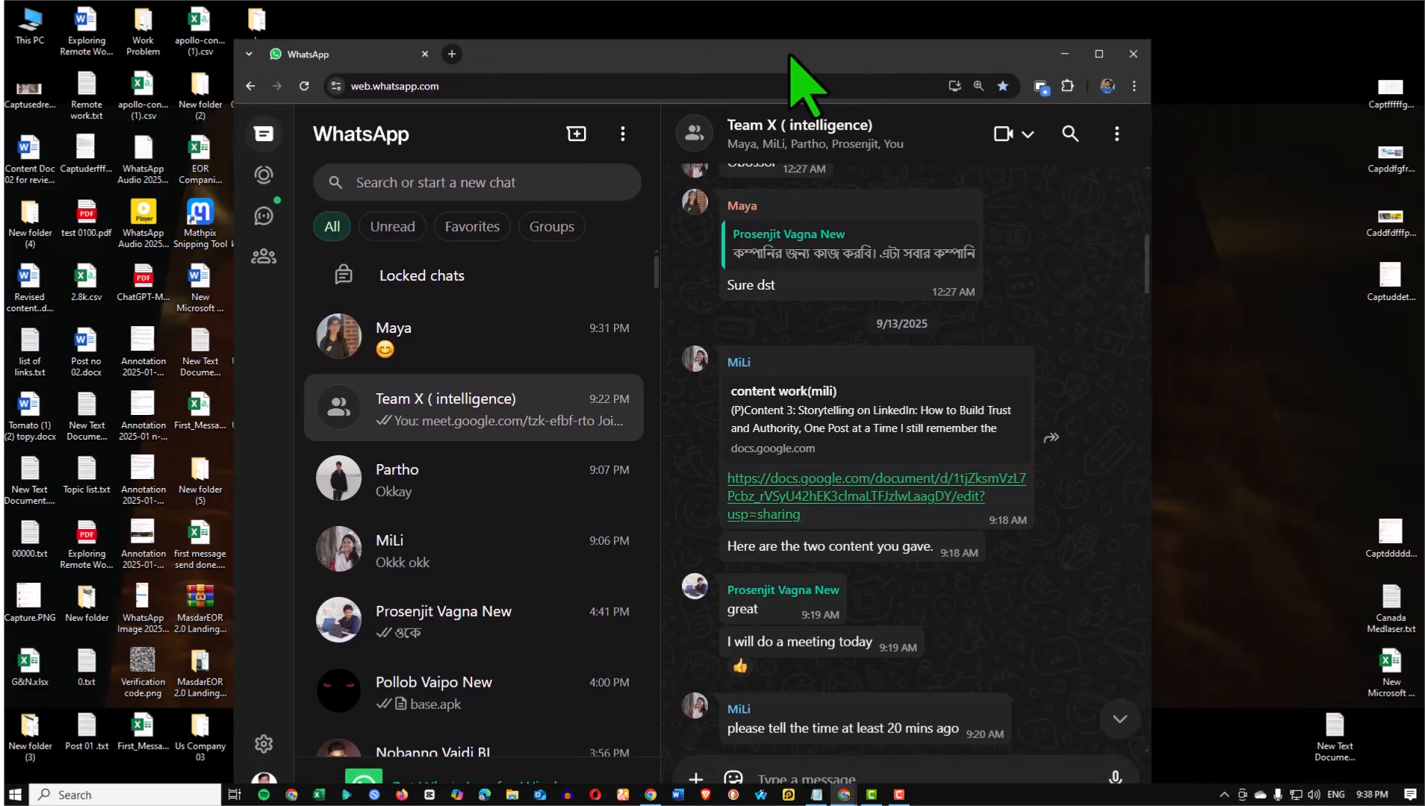
{"action": "left_click", "coordinate": [1063, 52]}
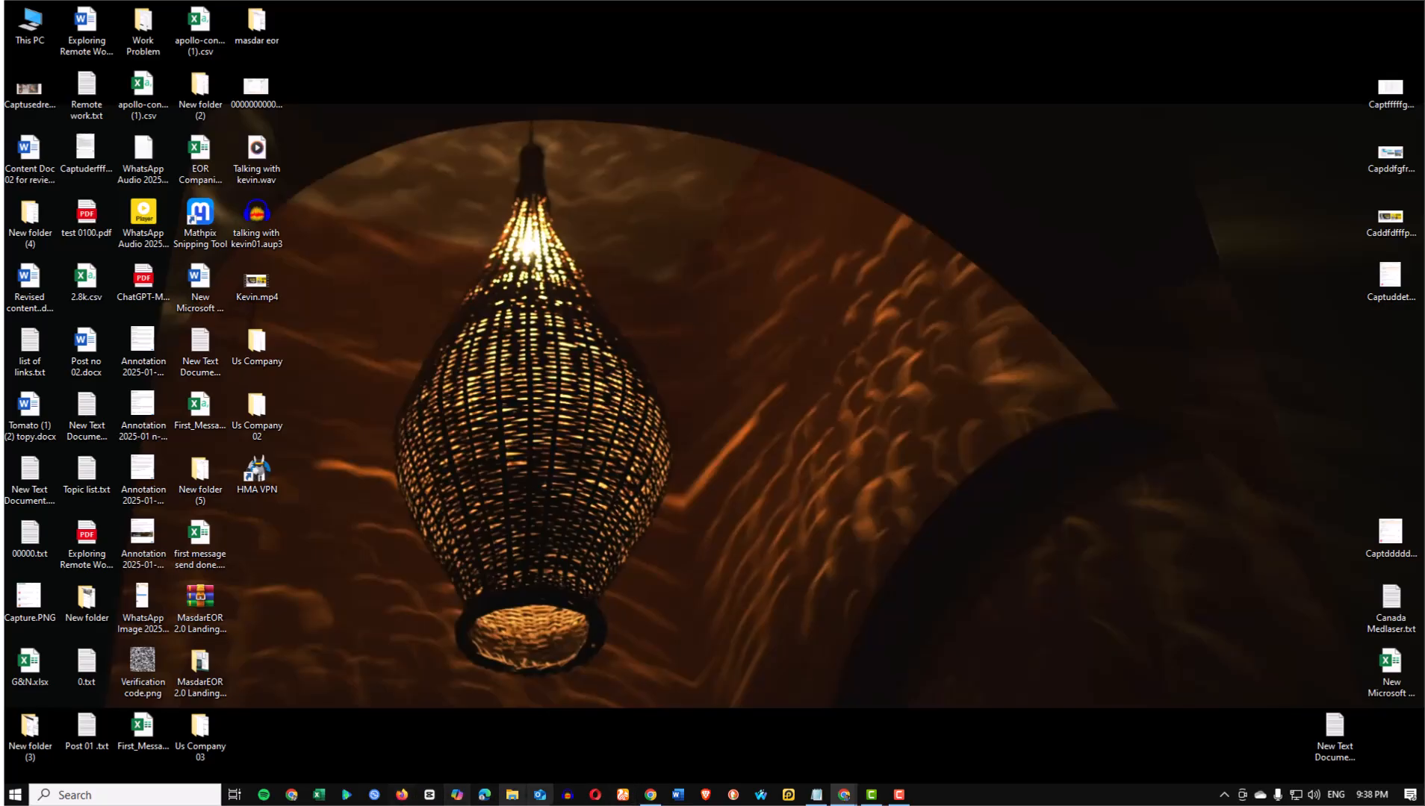
{"action": "left_click", "coordinate": [653, 796]}
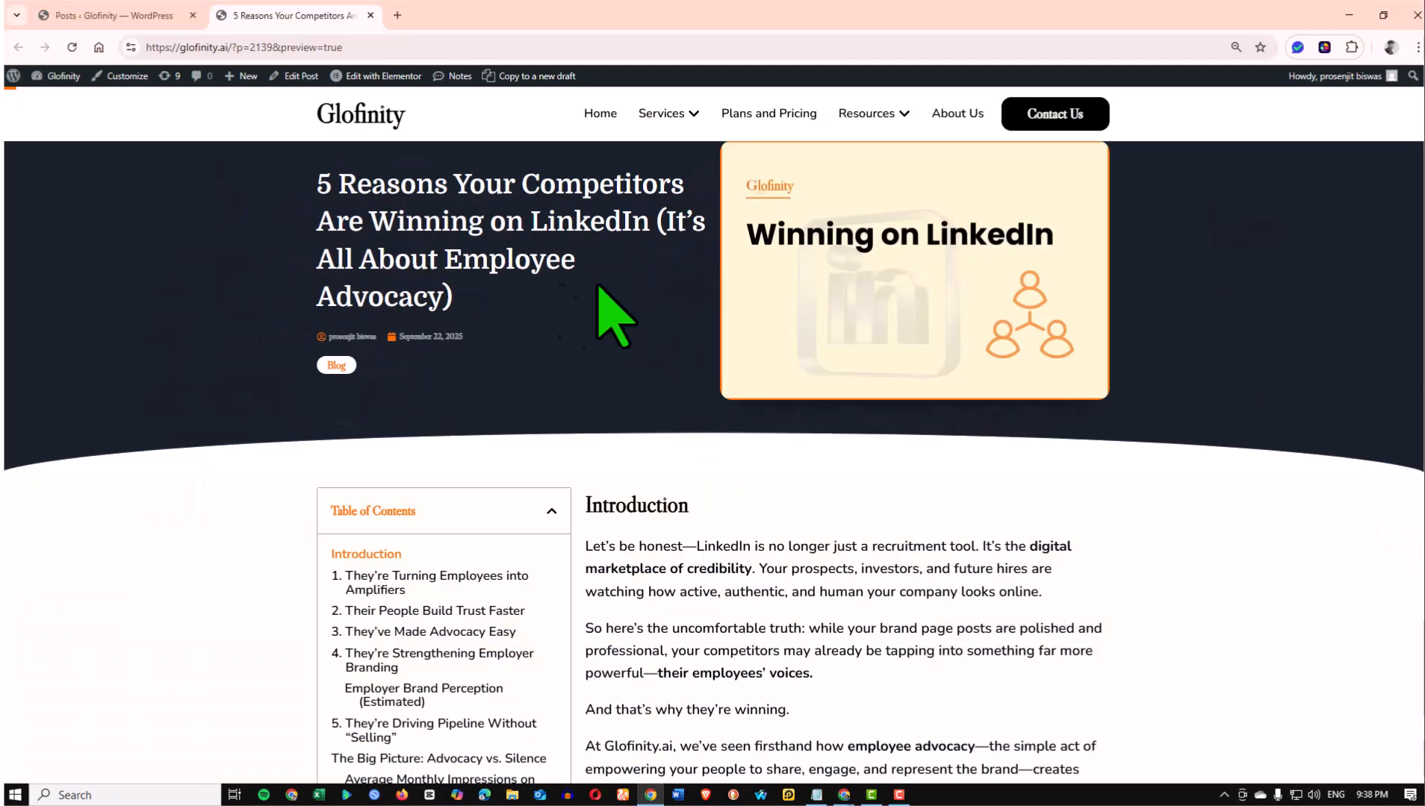
{"action": "scroll", "coordinate": [630, 307], "scroll_direction": "down", "scroll_amount": 1}
{"action": "scroll", "coordinate": [614, 360], "scroll_direction": "up", "scroll_amount": 2}
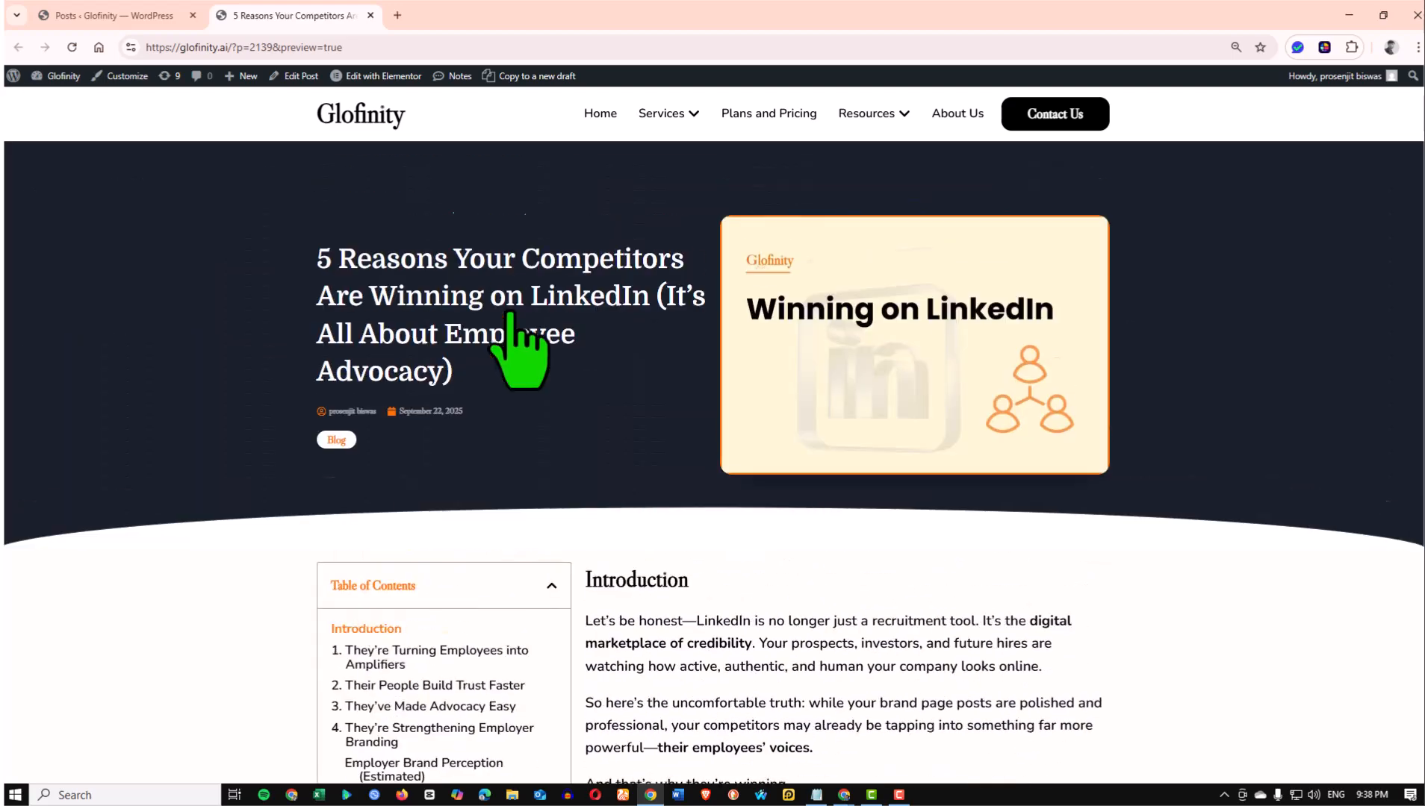
Switch to the WordPress posts list and visit the Glofinity site's home page from there
{"action": "left_click", "coordinate": [68, 18]}
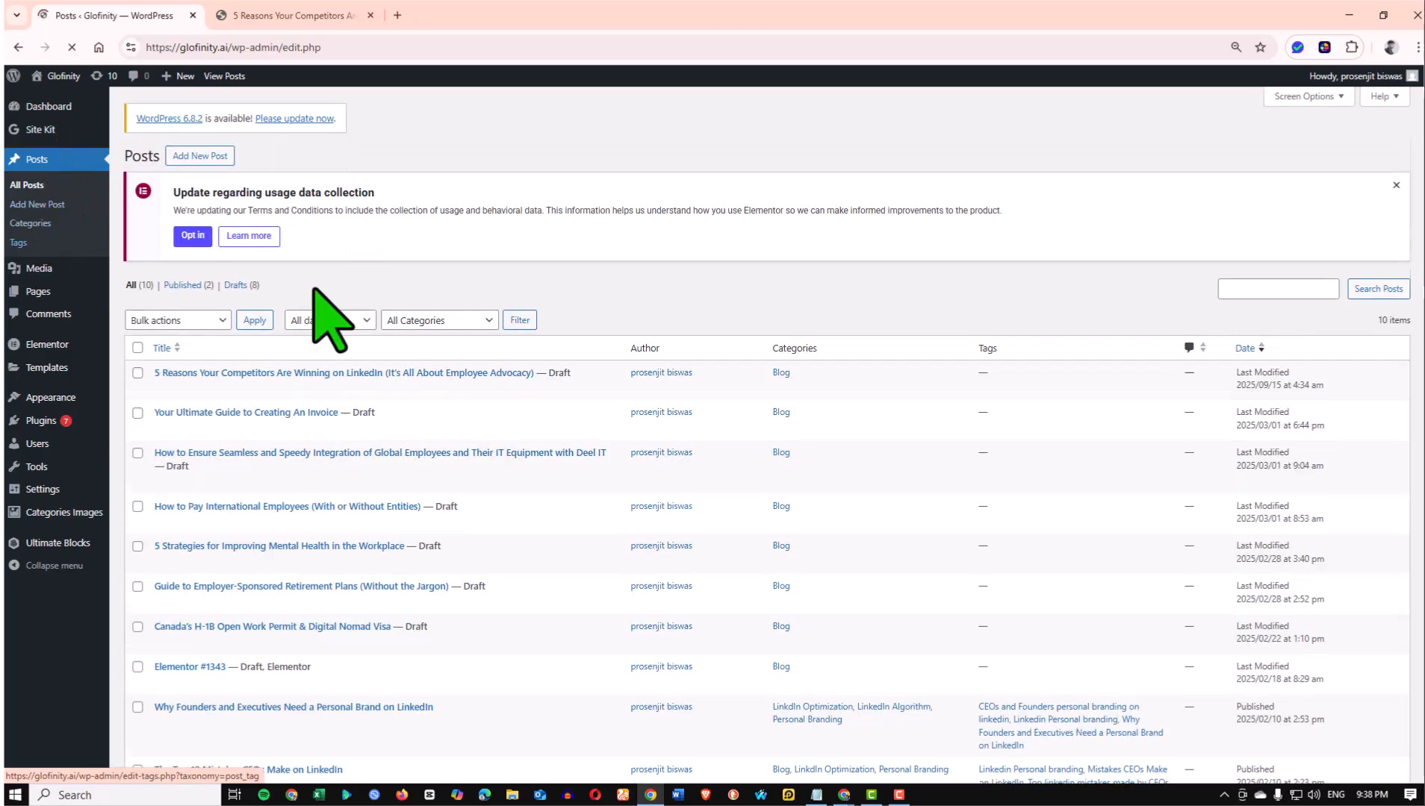
{"action": "left_click", "coordinate": [55, 78]}
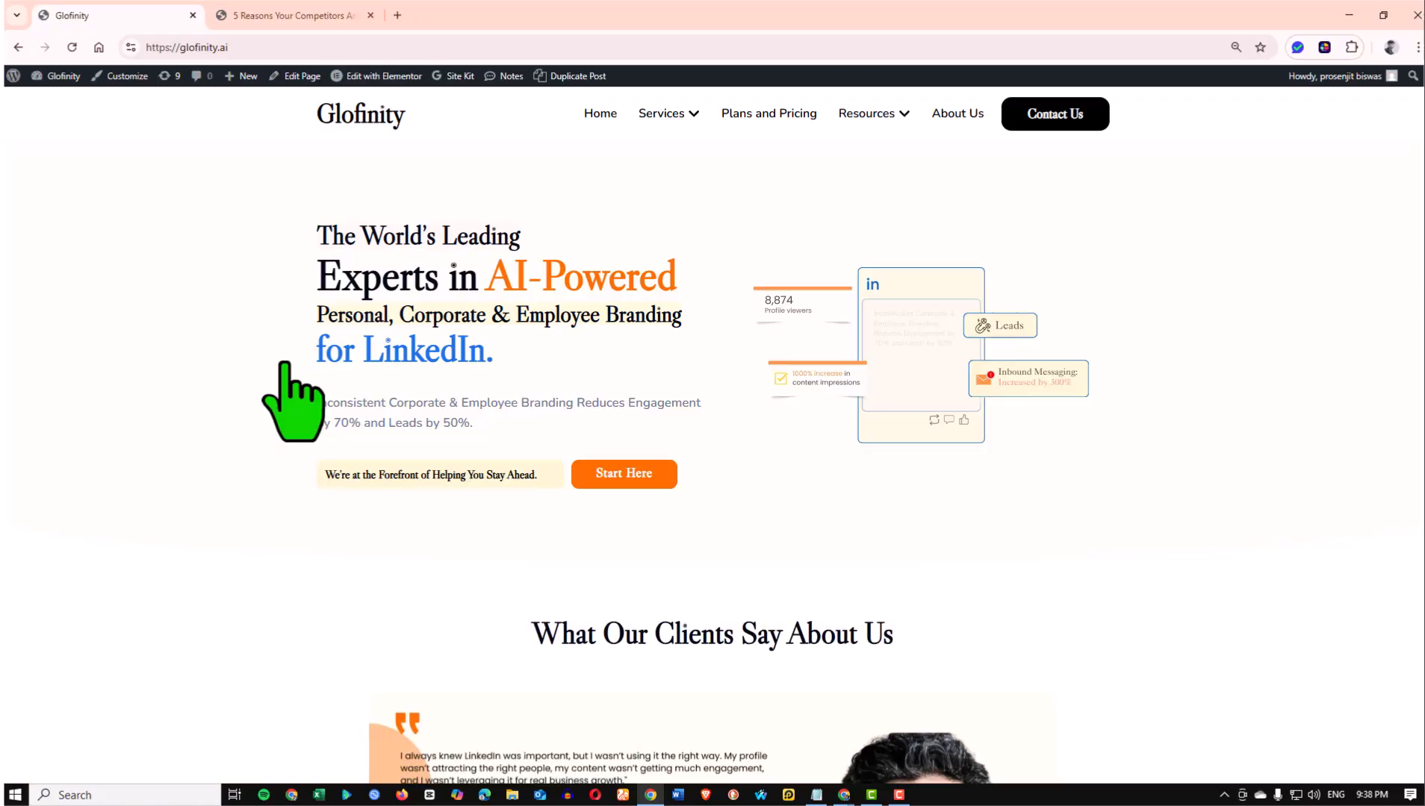
View the About WordPress page in the site admin, then open the Site Kit dashboard
{"action": "left_click", "coordinate": [17, 95]}
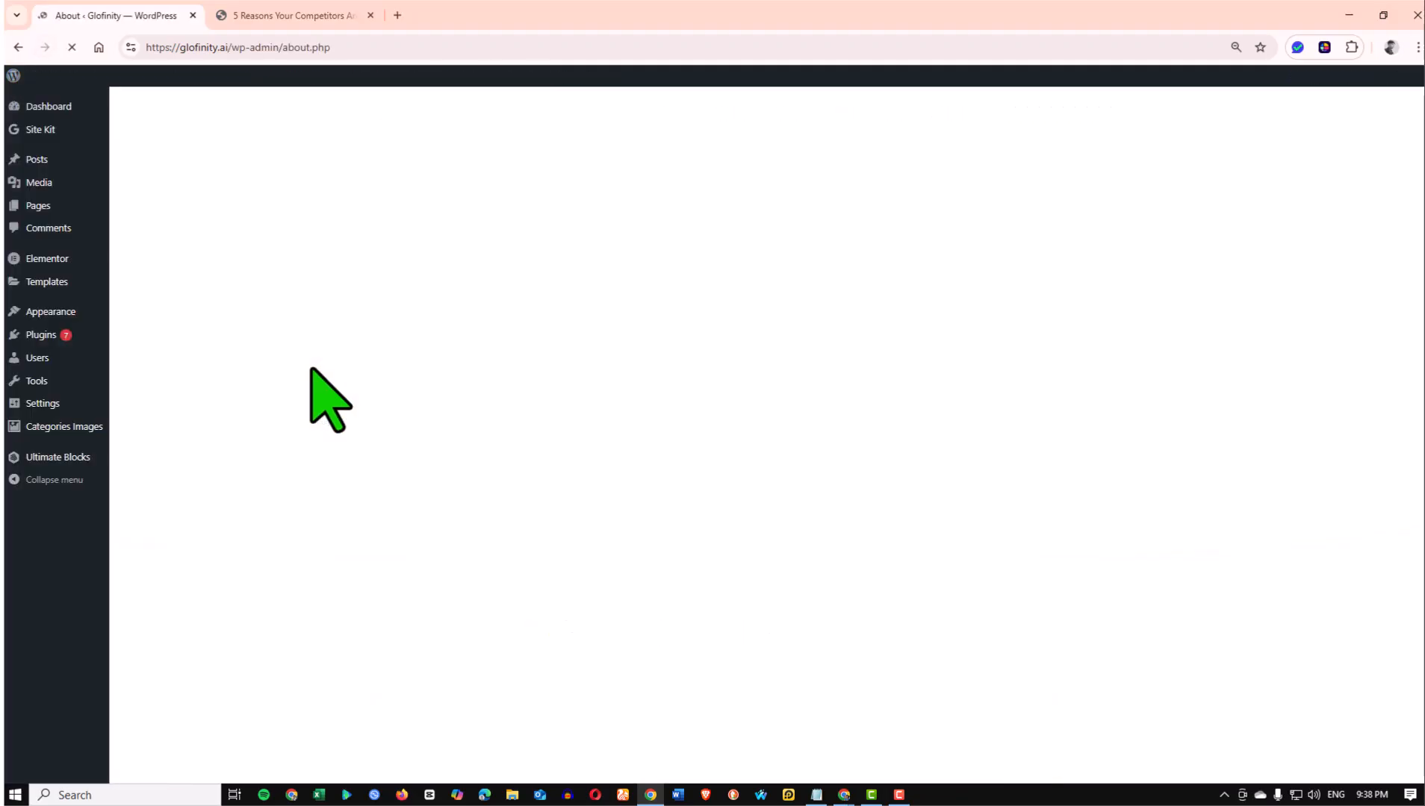
{"action": "scroll", "coordinate": [312, 343], "scroll_direction": "down", "scroll_amount": 10}
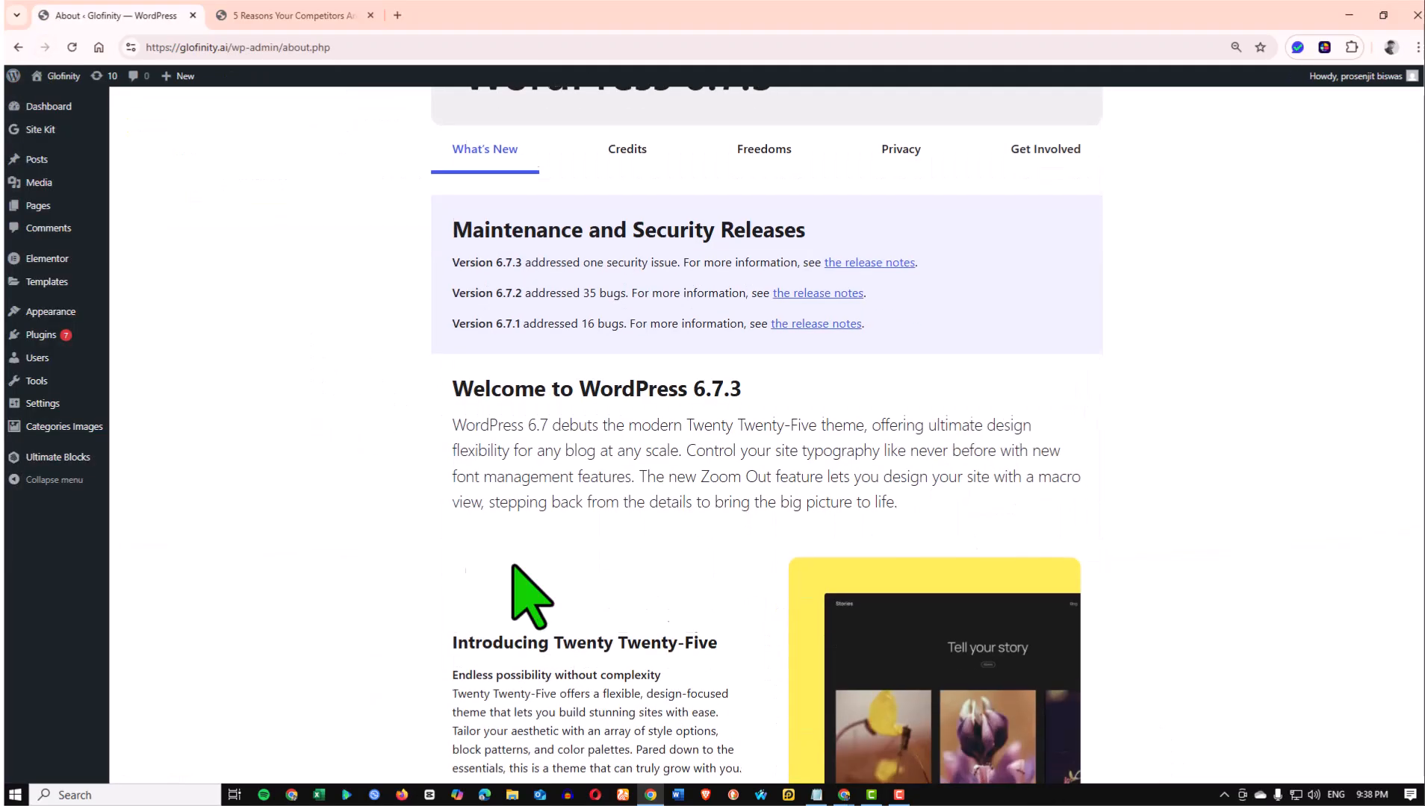
{"action": "scroll", "coordinate": [314, 516], "scroll_direction": "up", "scroll_amount": 10}
{"action": "left_click", "coordinate": [41, 129]}
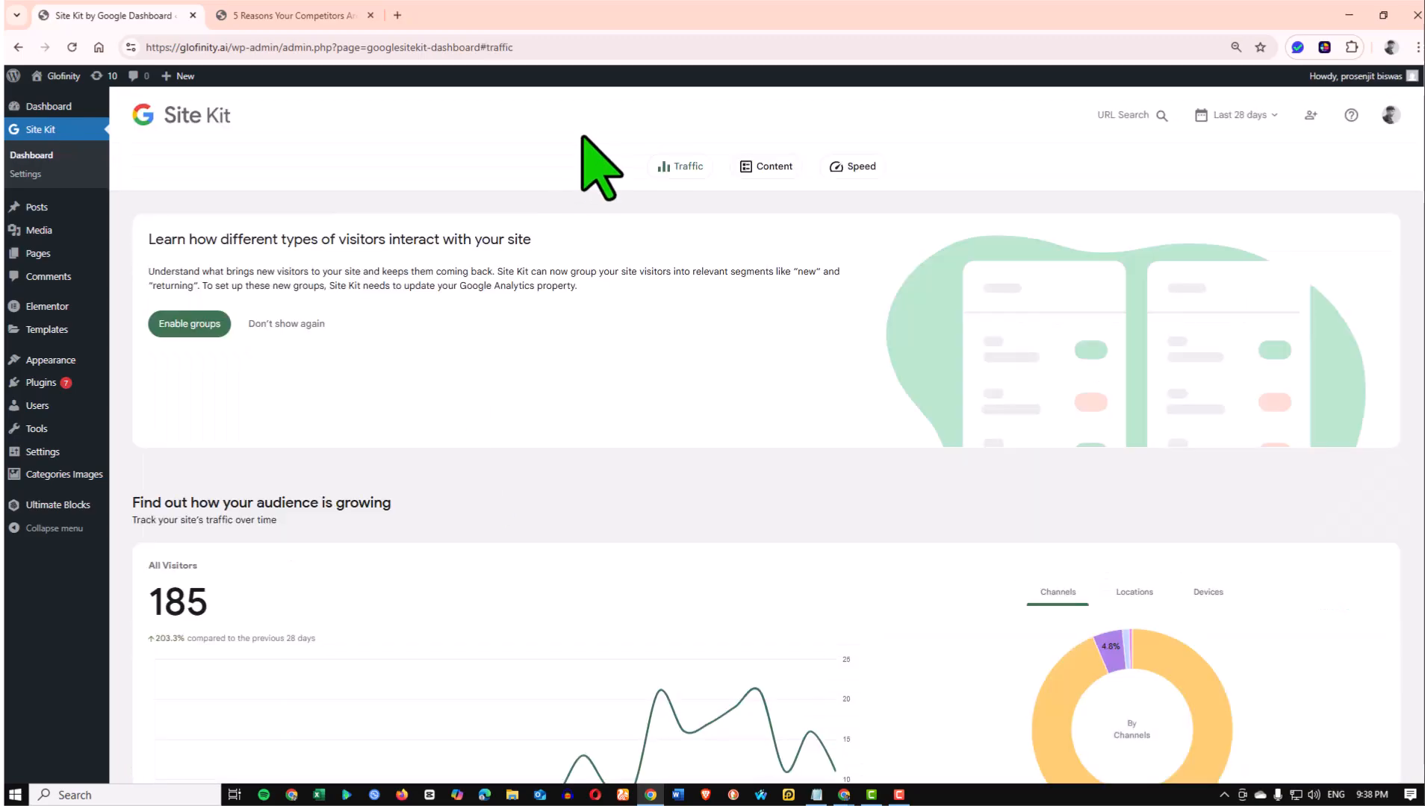
Look over the visitor and search traffic charts in Site Kit, then open the list of all posts
{"action": "scroll", "coordinate": [455, 359], "scroll_direction": "down", "scroll_amount": 9}
{"action": "scroll", "coordinate": [445, 492], "scroll_direction": "up", "scroll_amount": 3}
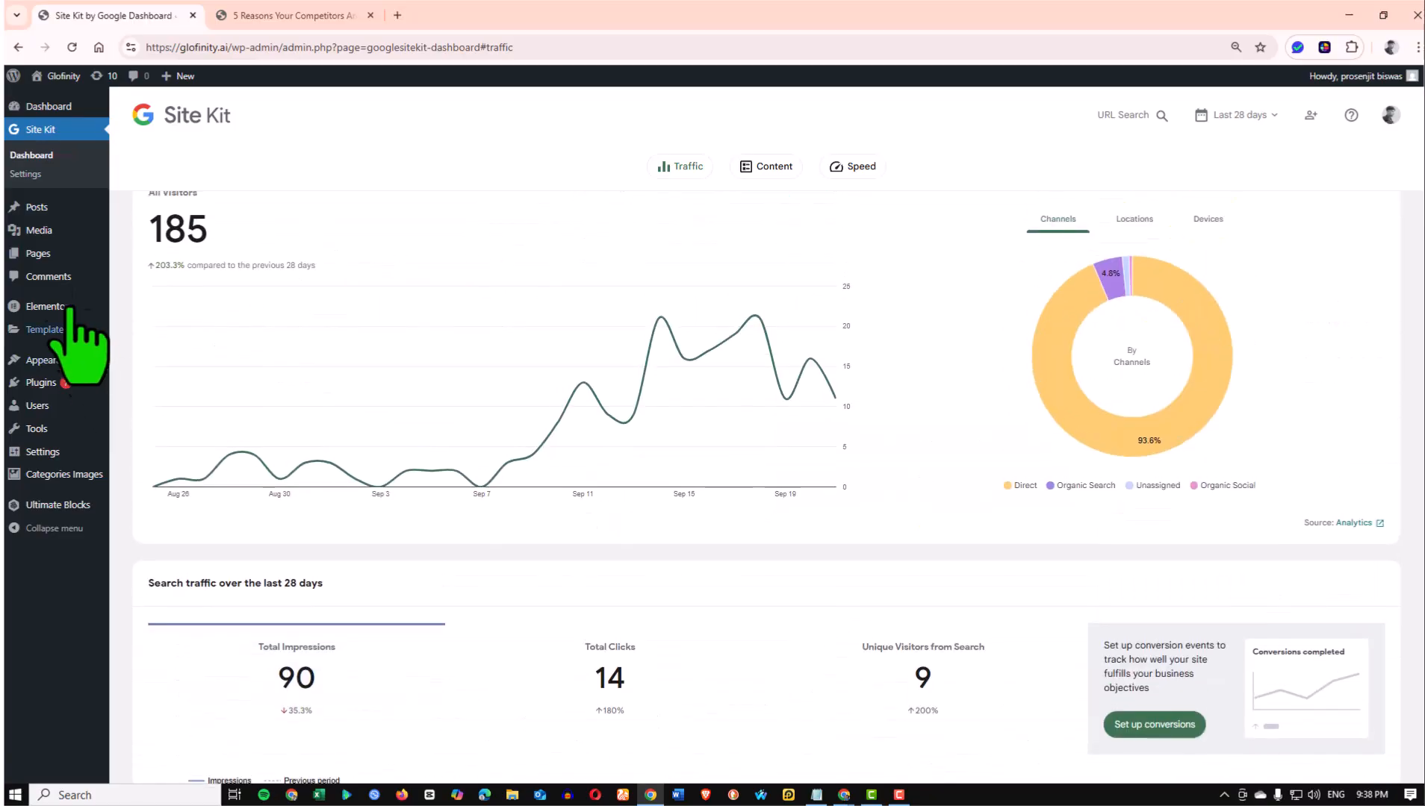
{"action": "mouse_move", "coordinate": [58, 209]}
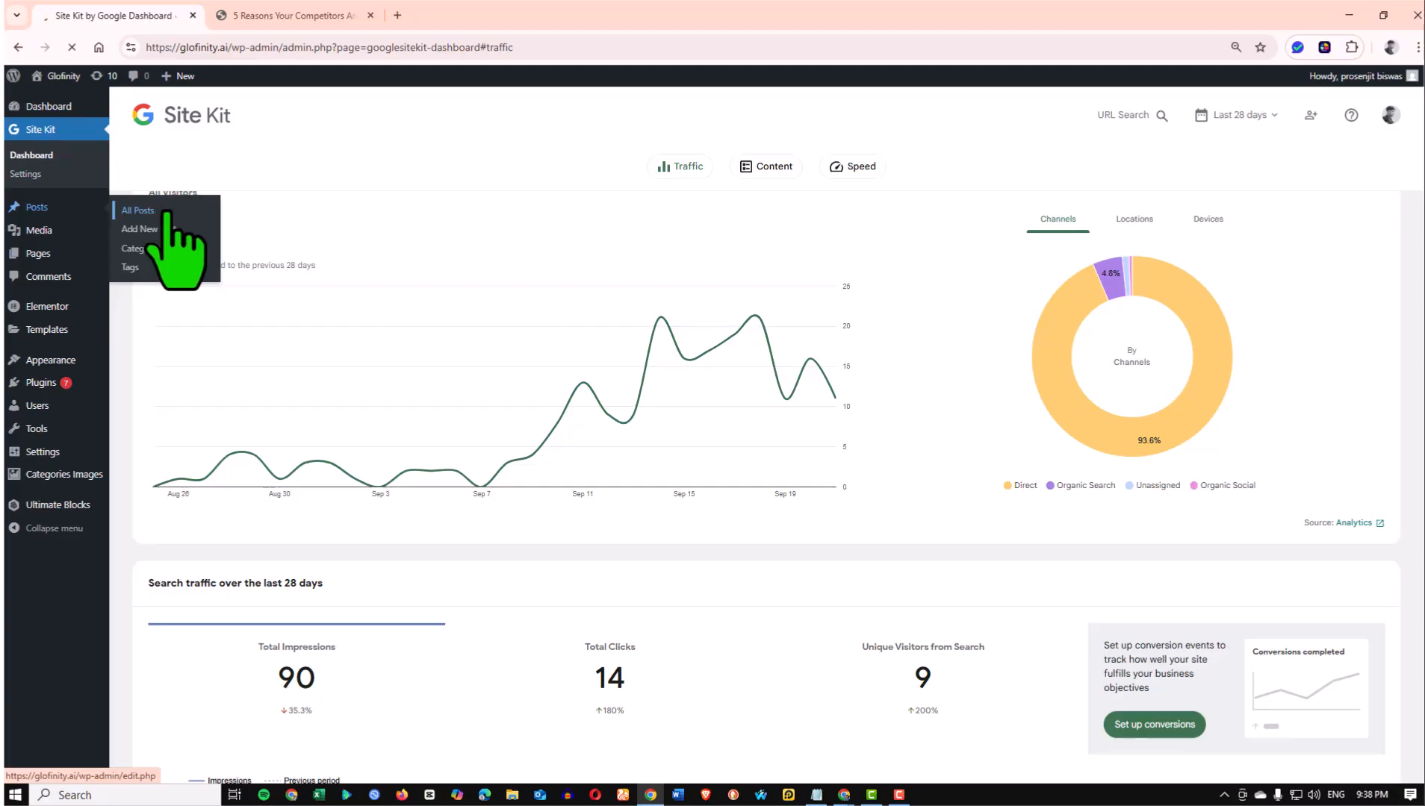
{"action": "left_click", "coordinate": [164, 212]}
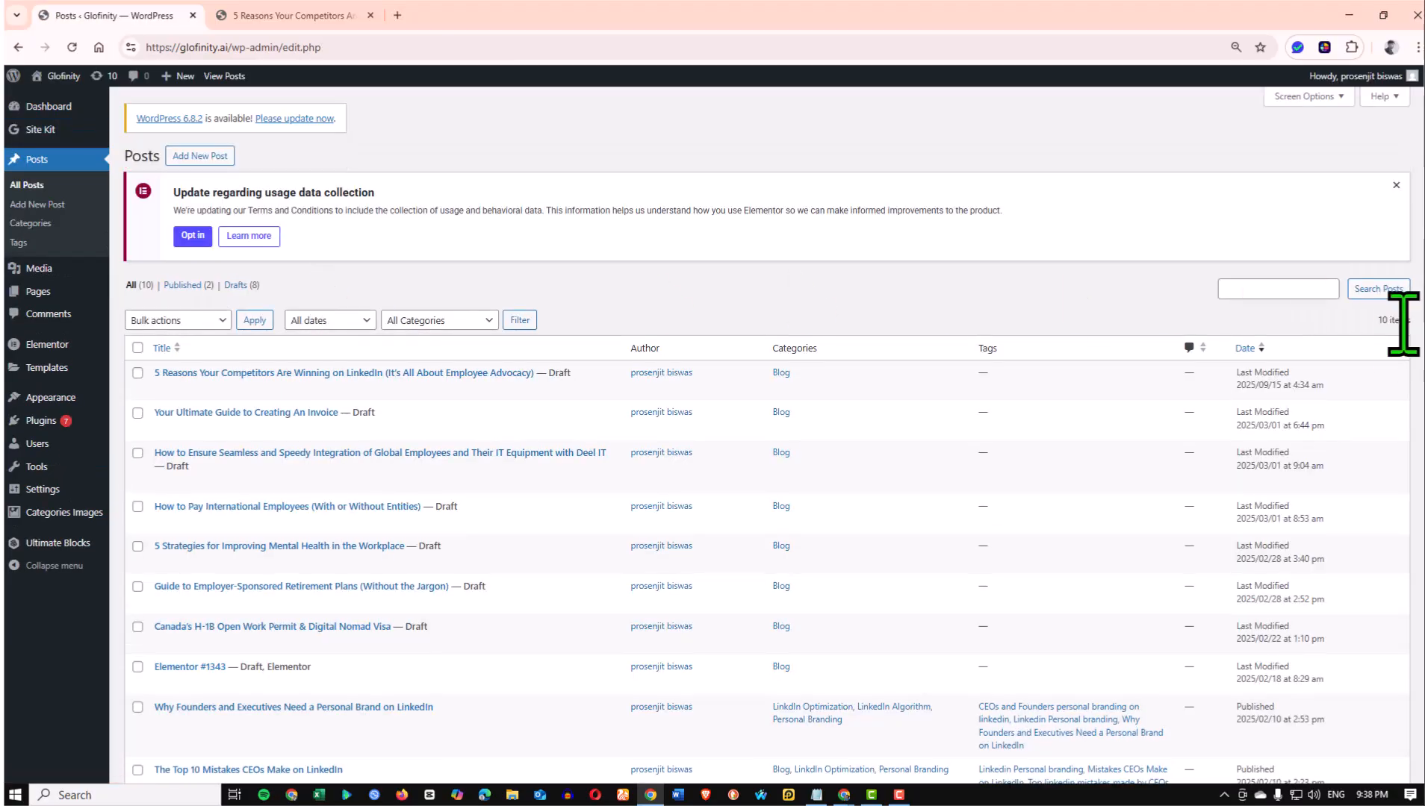
Copy the title "How to Align Your Personal Brand with Corporate Objectives." from the article in the Google Doc
{"action": "left_click", "coordinate": [1265, 291]}
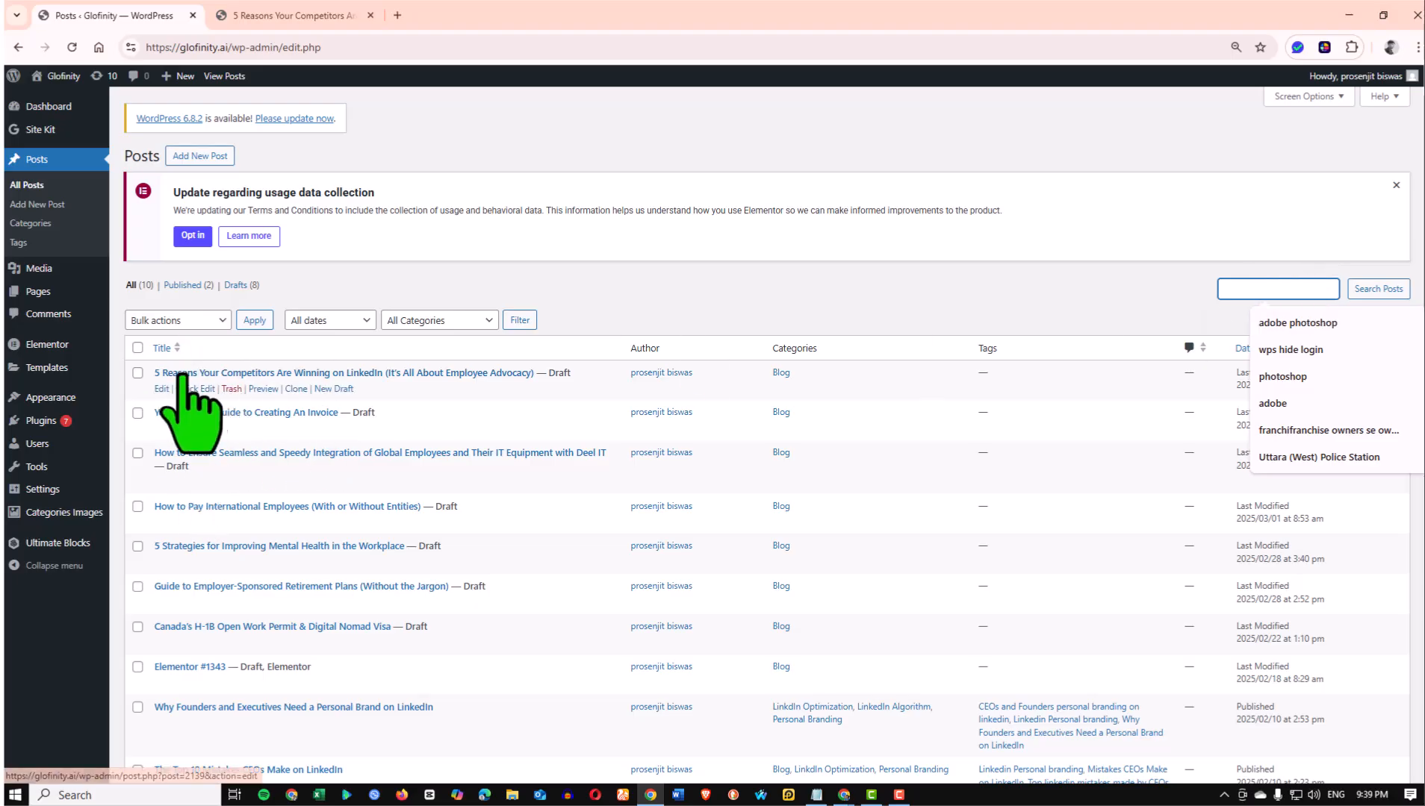
{"action": "left_click", "coordinate": [272, 15]}
{"action": "left_click", "coordinate": [90, 14]}
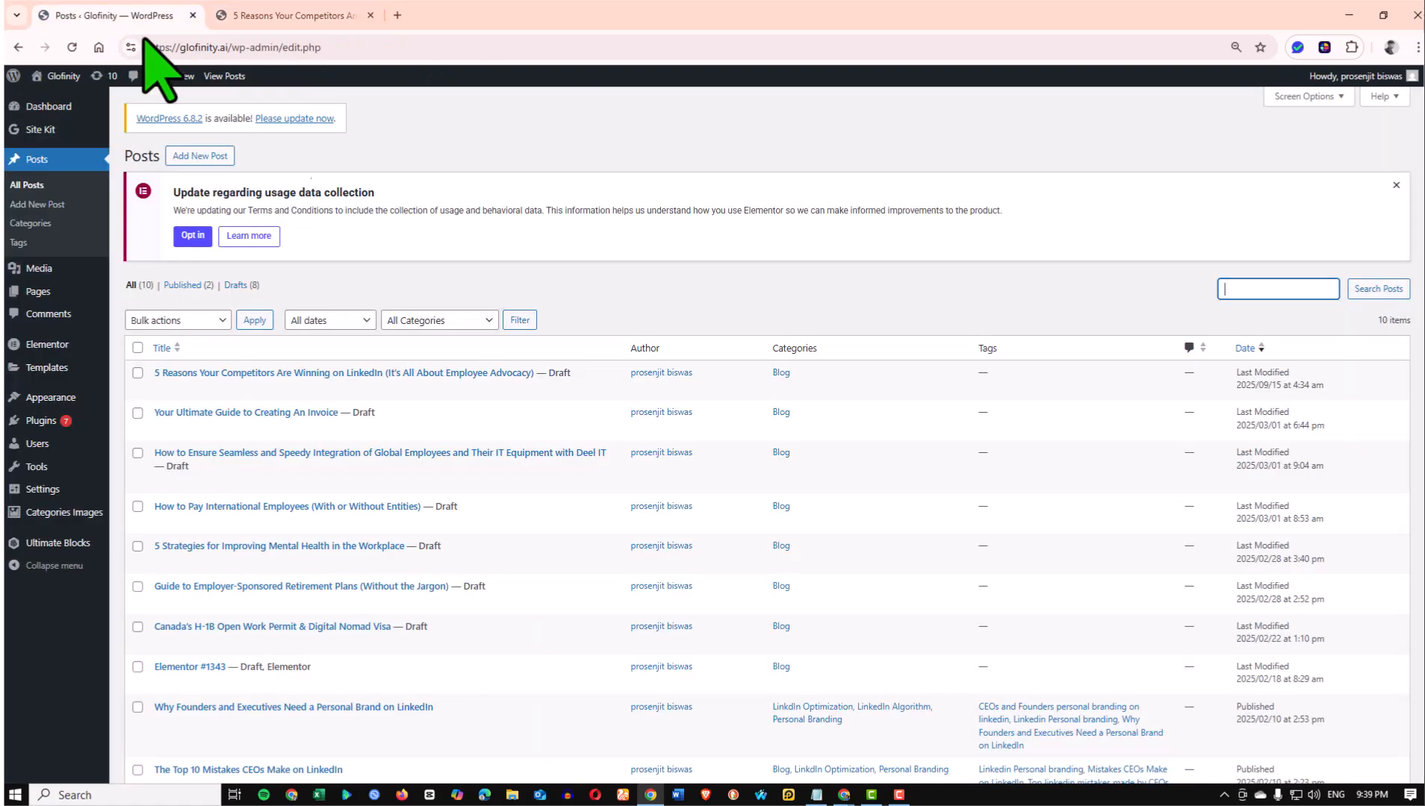
{"action": "mouse_move", "coordinate": [853, 801]}
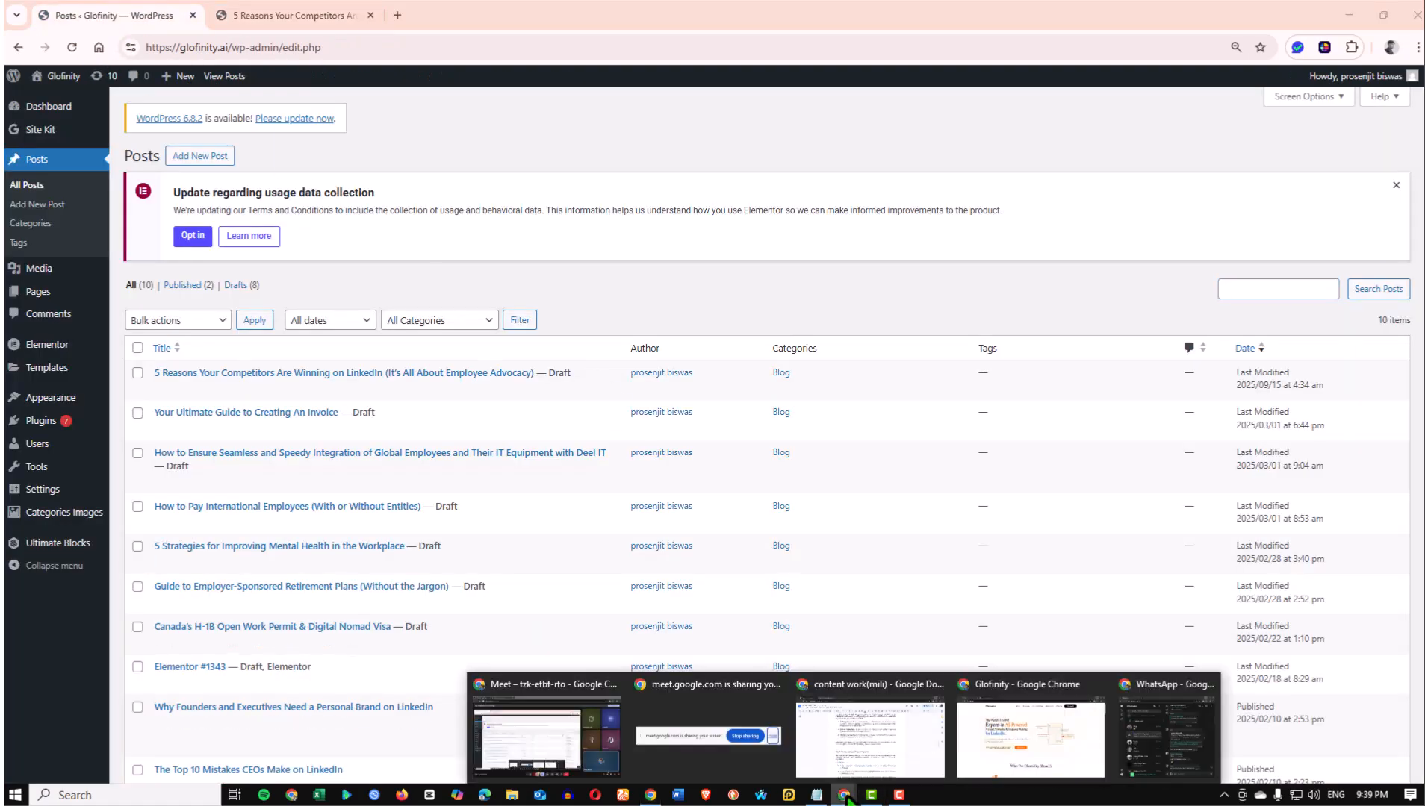
{"action": "left_click", "coordinate": [922, 761]}
{"action": "scroll", "coordinate": [448, 235], "scroll_direction": "up", "scroll_amount": 20}
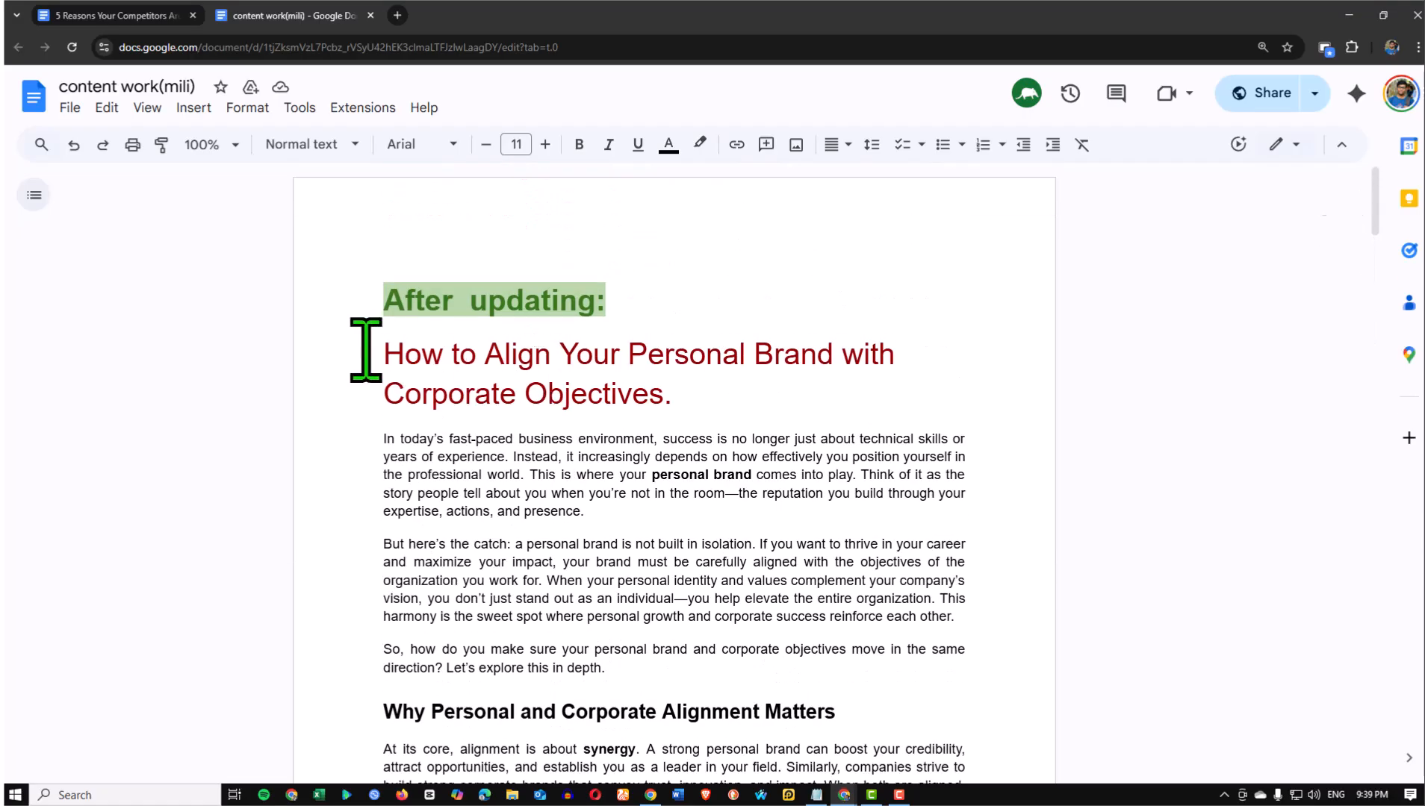
{"action": "left_click_drag", "start_coordinate": [384, 351], "coordinate": [671, 401]}
{"action": "key", "text": "ctrl+c"}
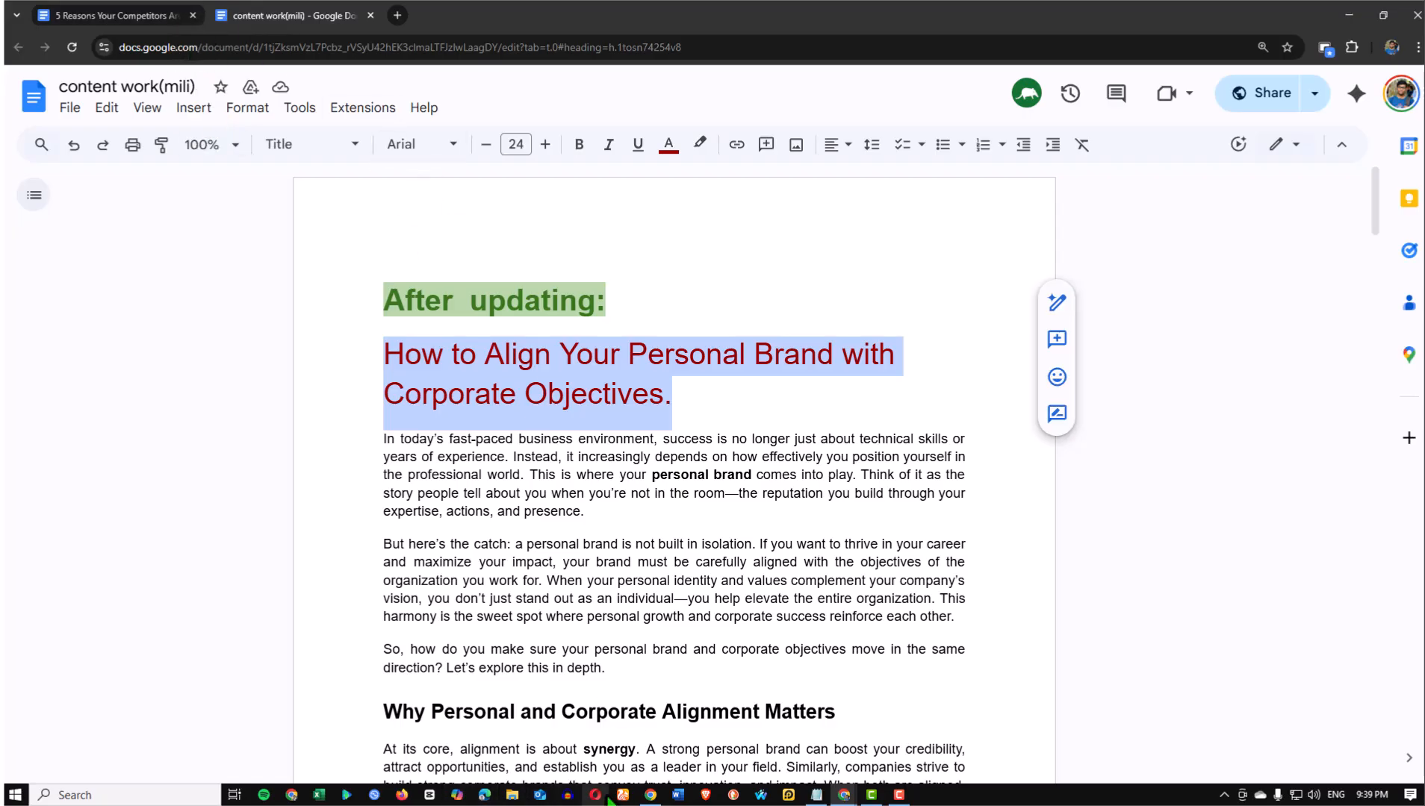
Search the WordPress posts for the copied article title, then clear the search text
{"action": "left_click", "coordinate": [659, 793]}
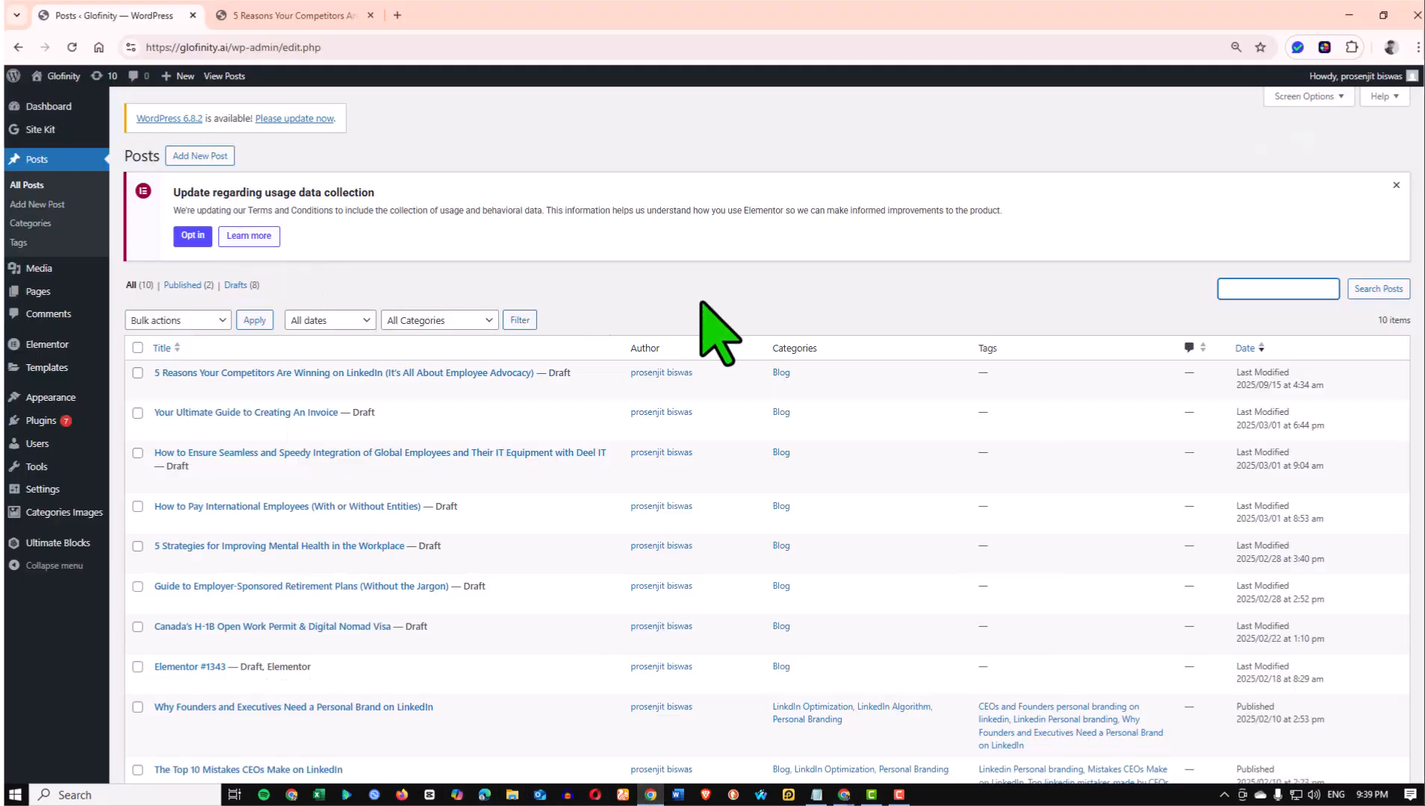
{"action": "left_click", "coordinate": [1252, 290]}
{"action": "key", "text": "ctrl+v"}
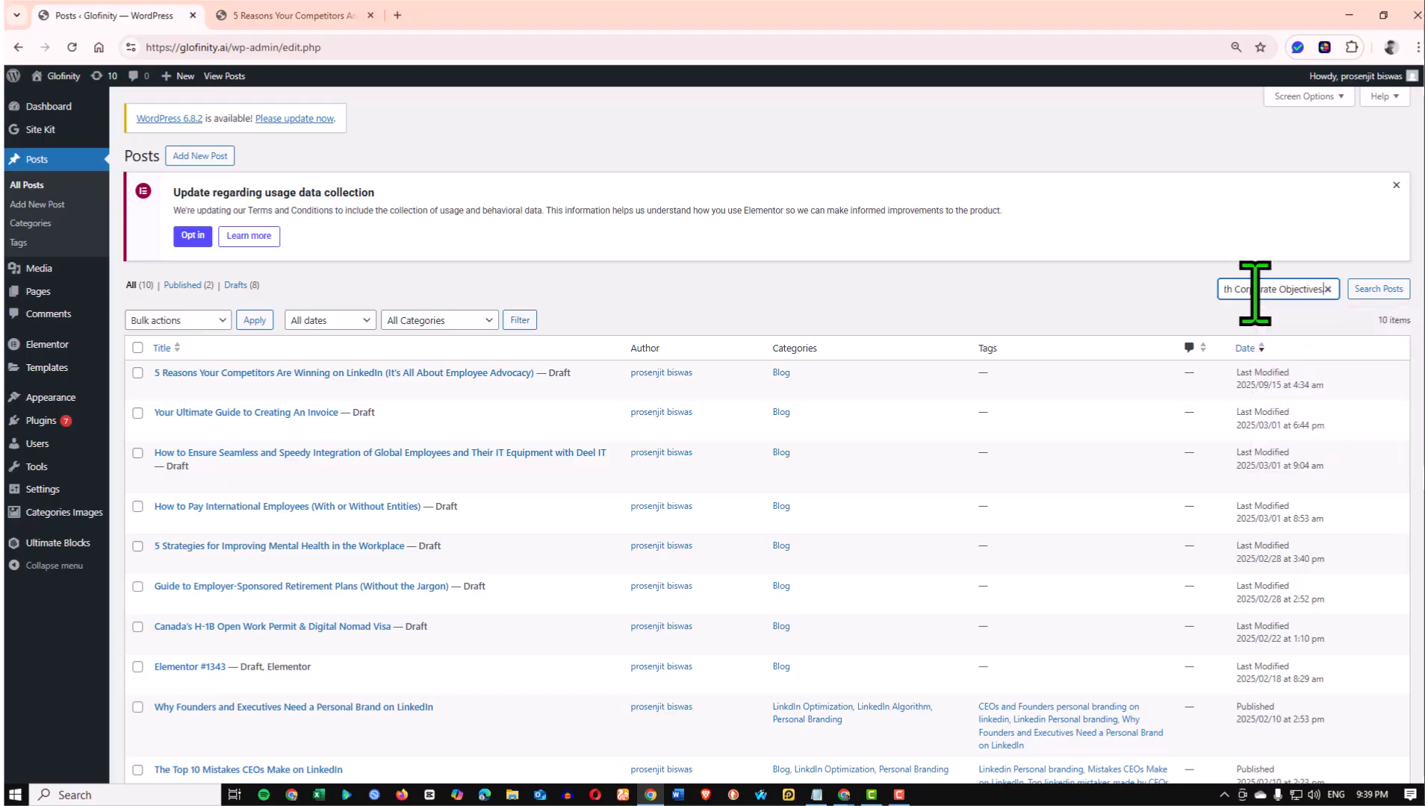
{"action": "left_click", "coordinate": [1379, 289]}
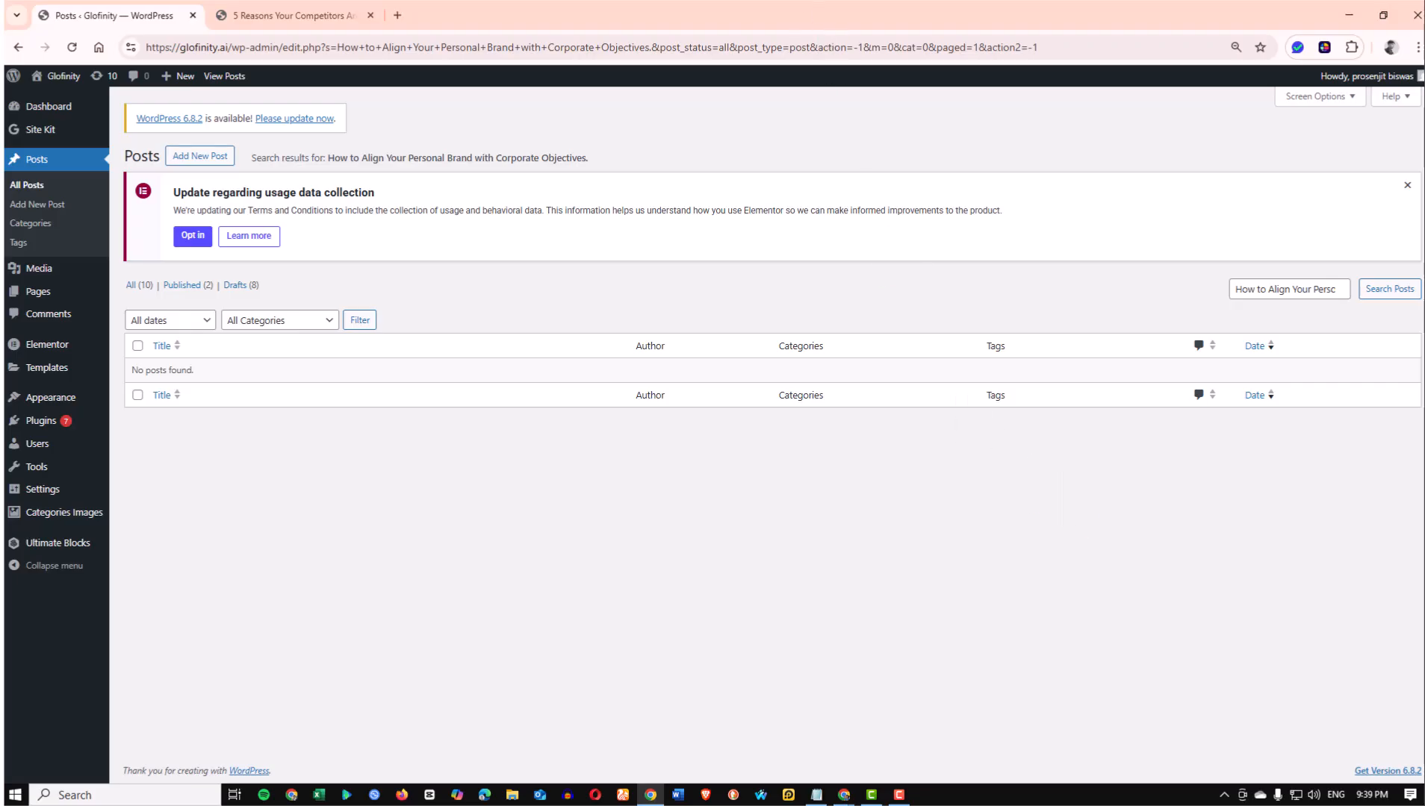
{"action": "double_click", "coordinate": [1346, 291]}
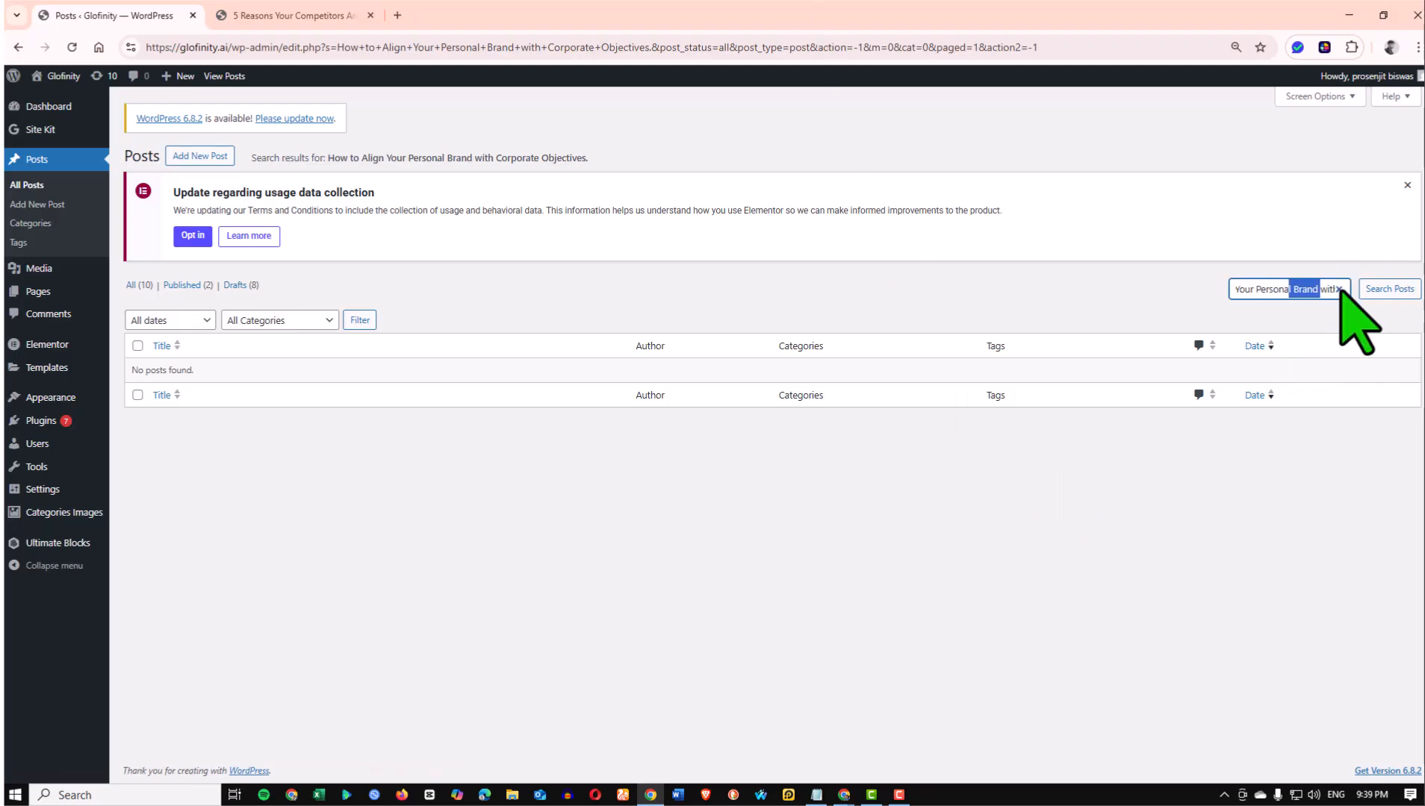
{"action": "left_click", "coordinate": [1338, 290]}
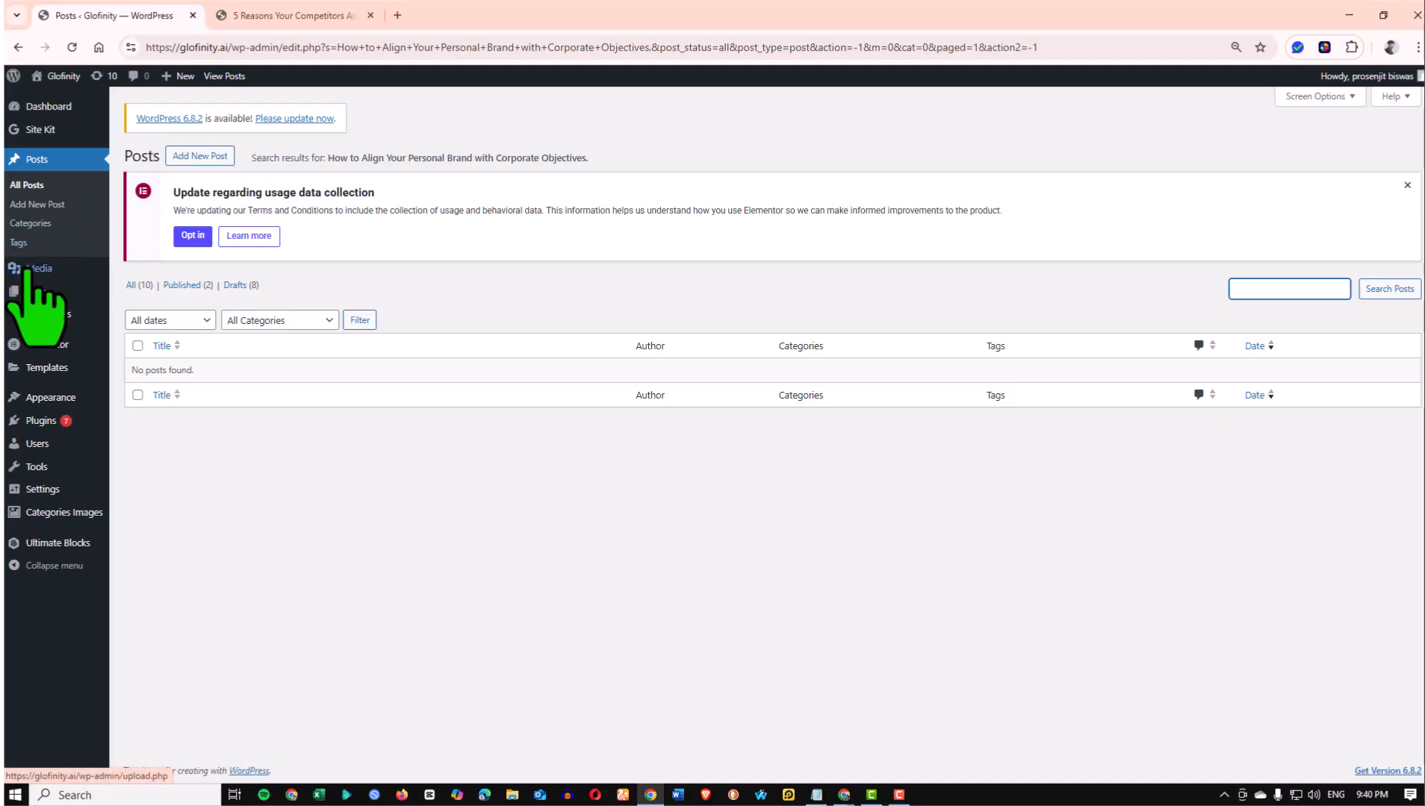
Create a new WordPress post titled "How to Align Your Personal Brand with Corporate Objectives."
{"action": "left_click", "coordinate": [66, 204]}
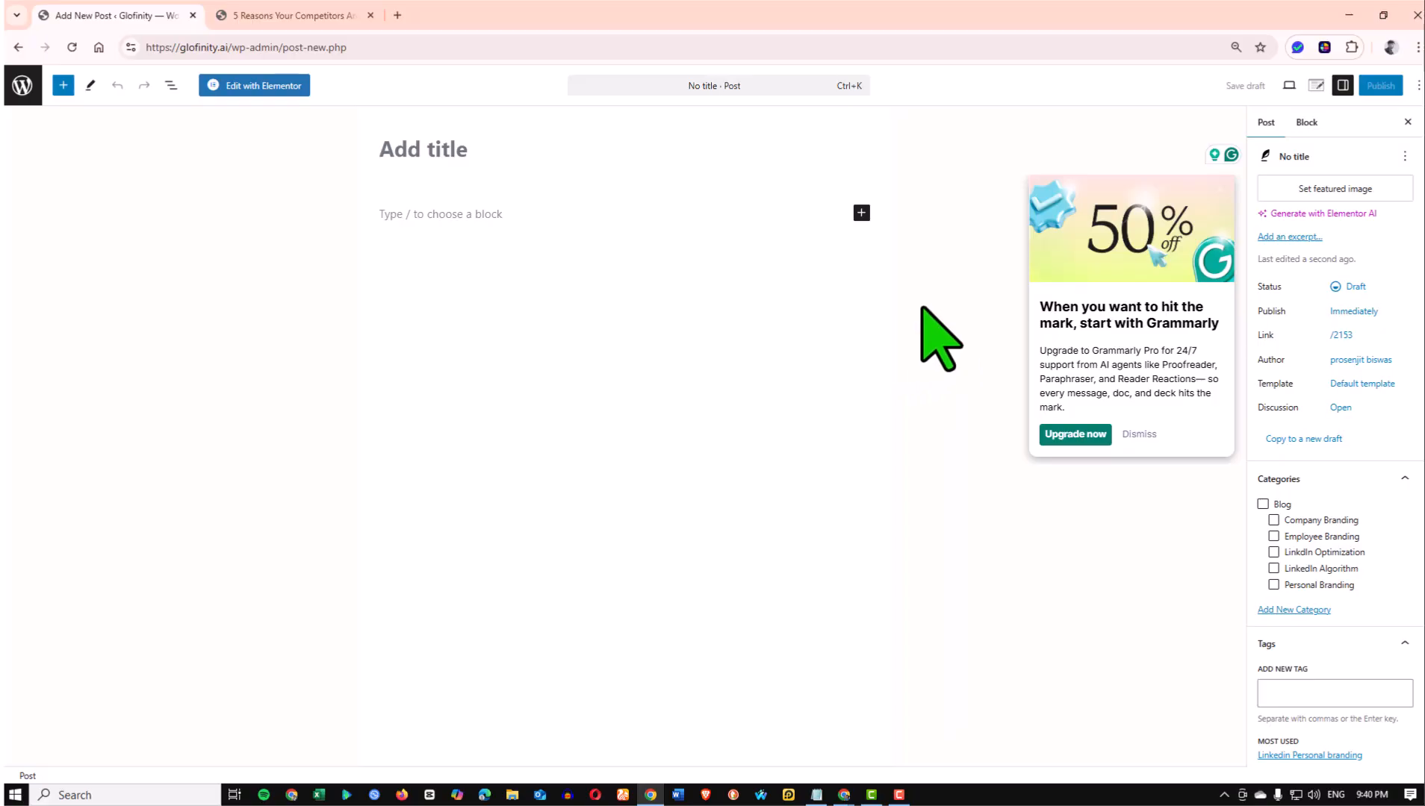
{"action": "left_click", "coordinate": [493, 300]}
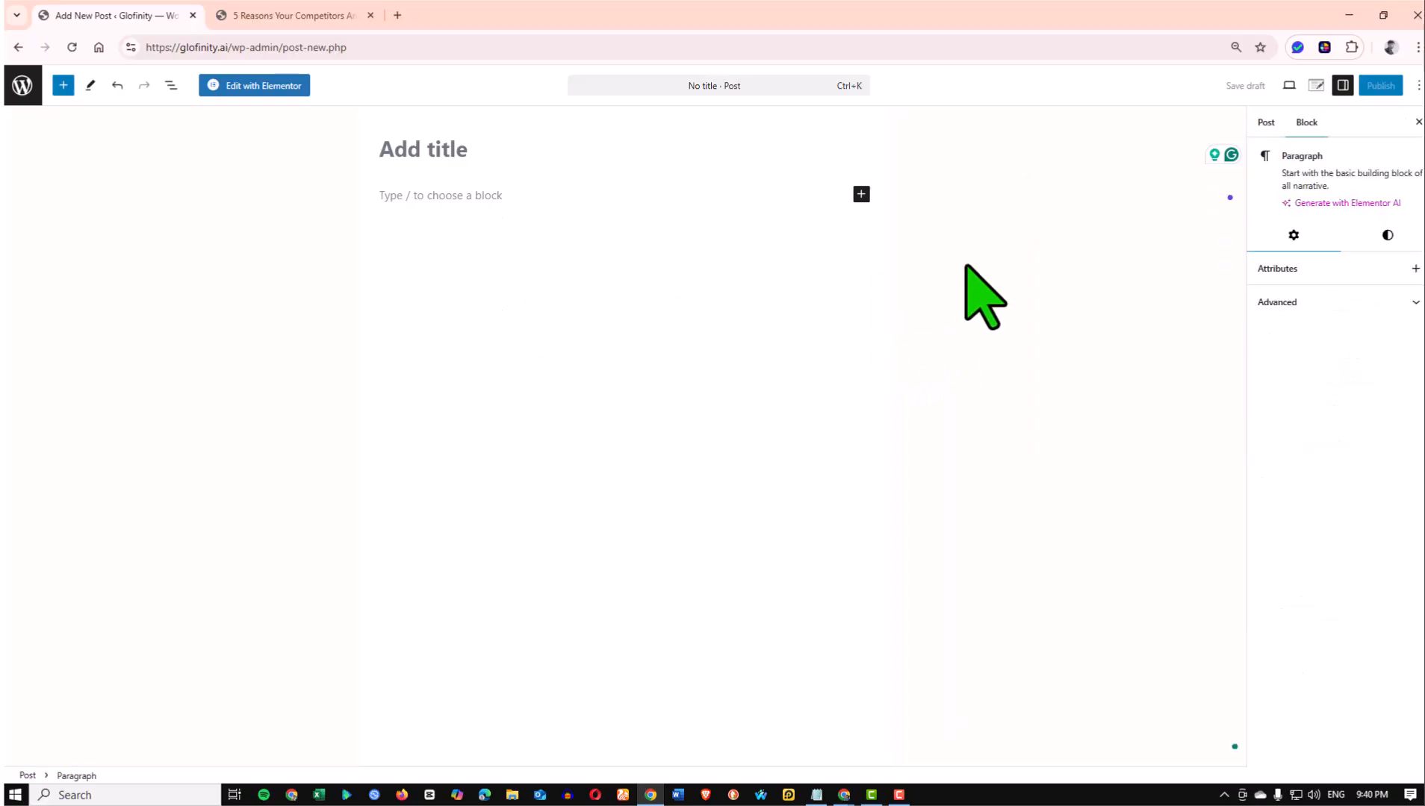
{"action": "left_click", "coordinate": [465, 151]}
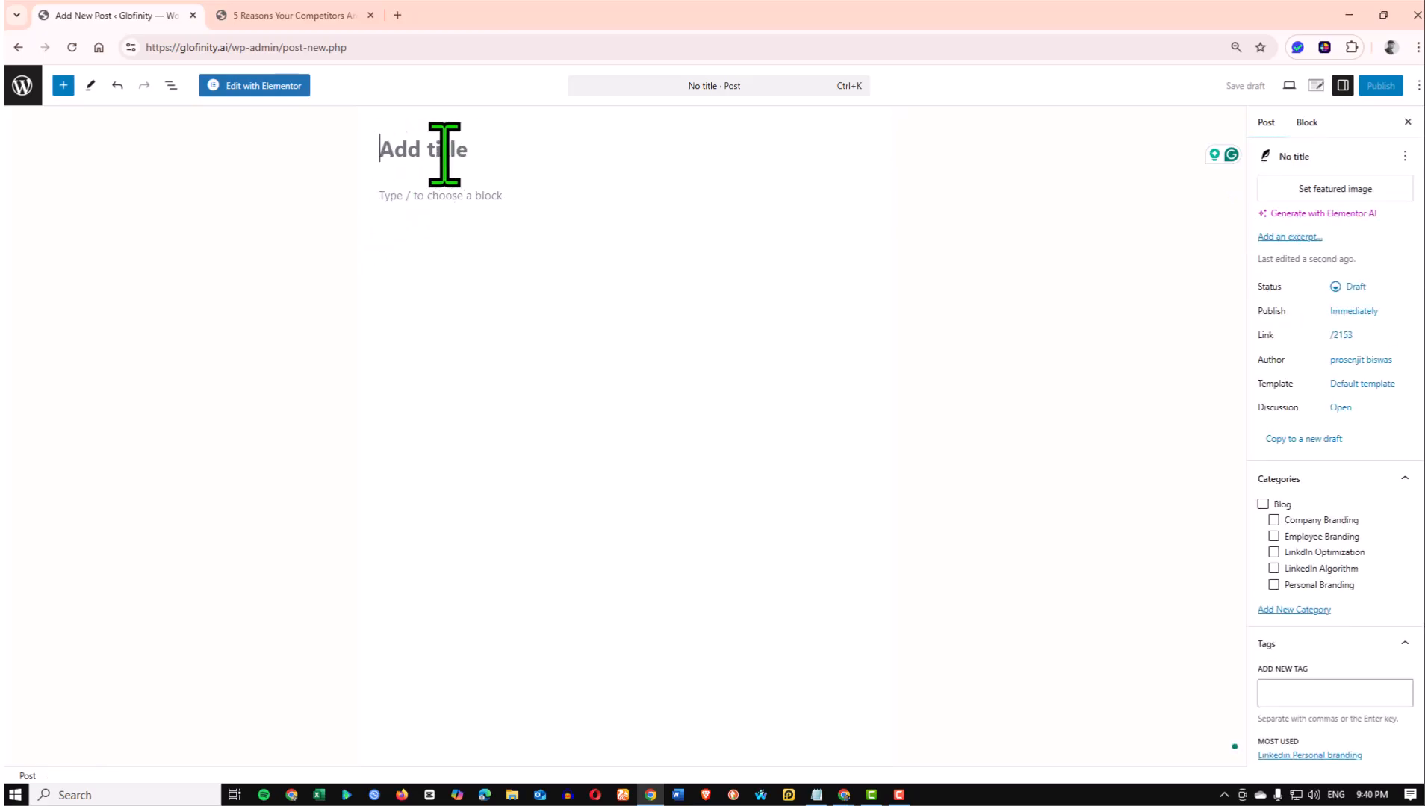
{"action": "left_click", "coordinate": [391, 198]}
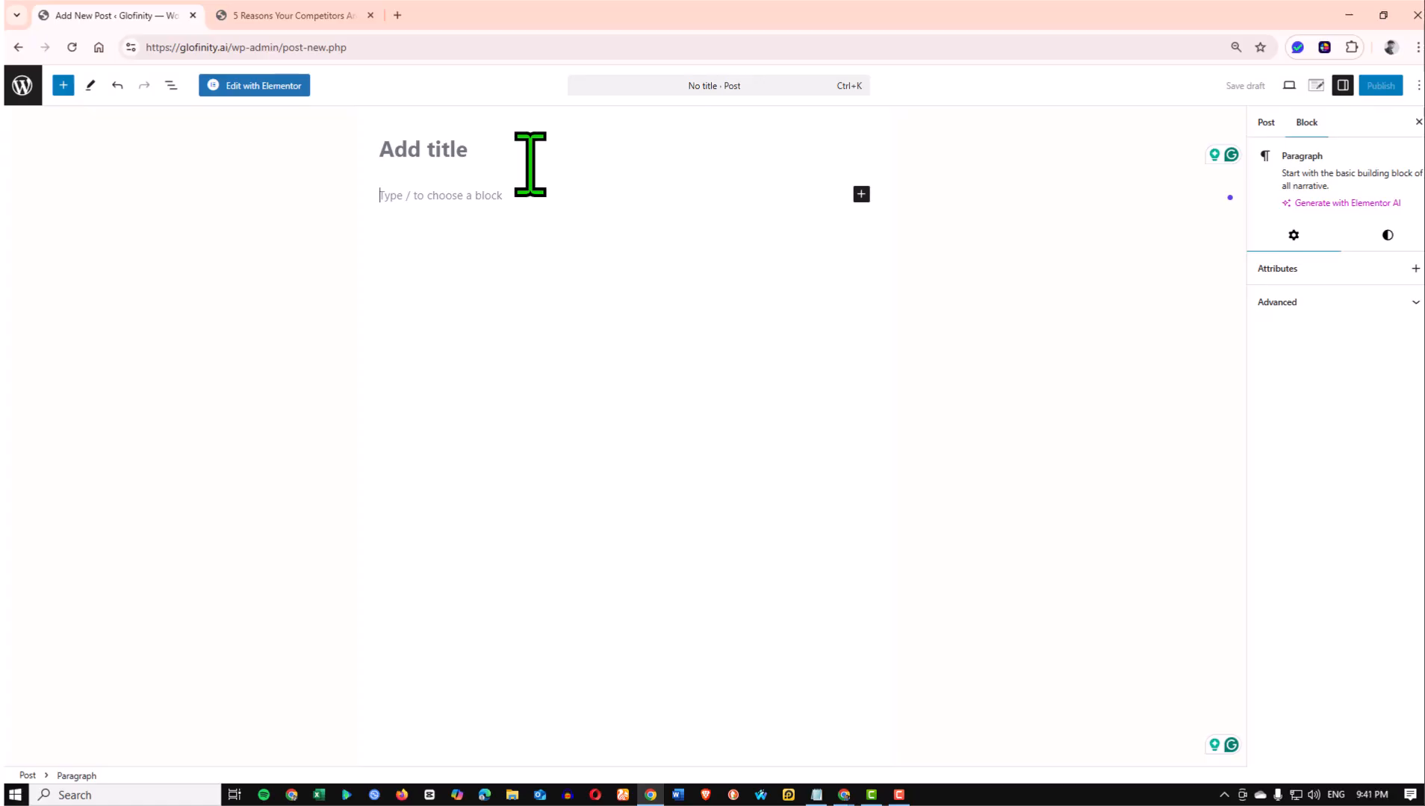
{"action": "left_click", "coordinate": [422, 149]}
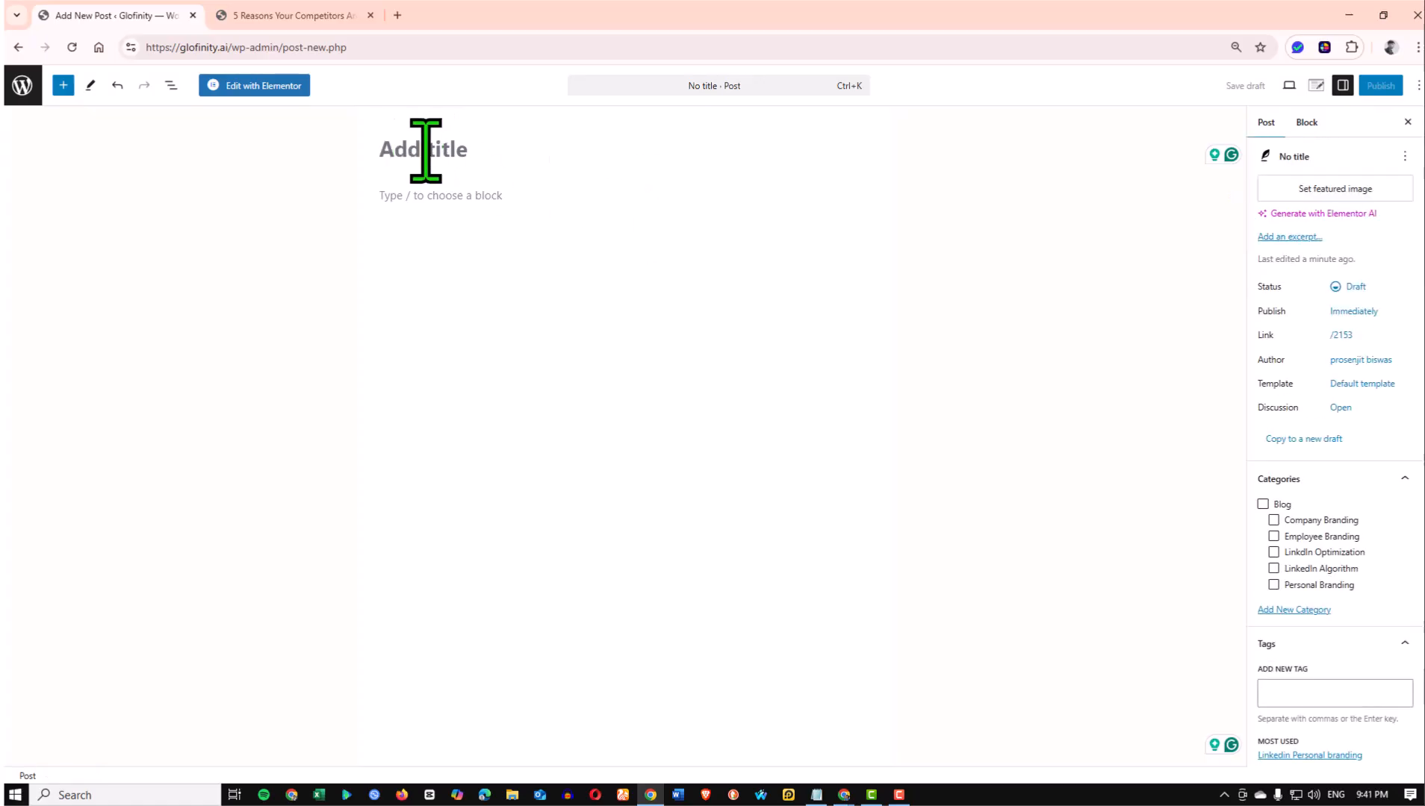
{"action": "key", "text": "ctrl+v"}
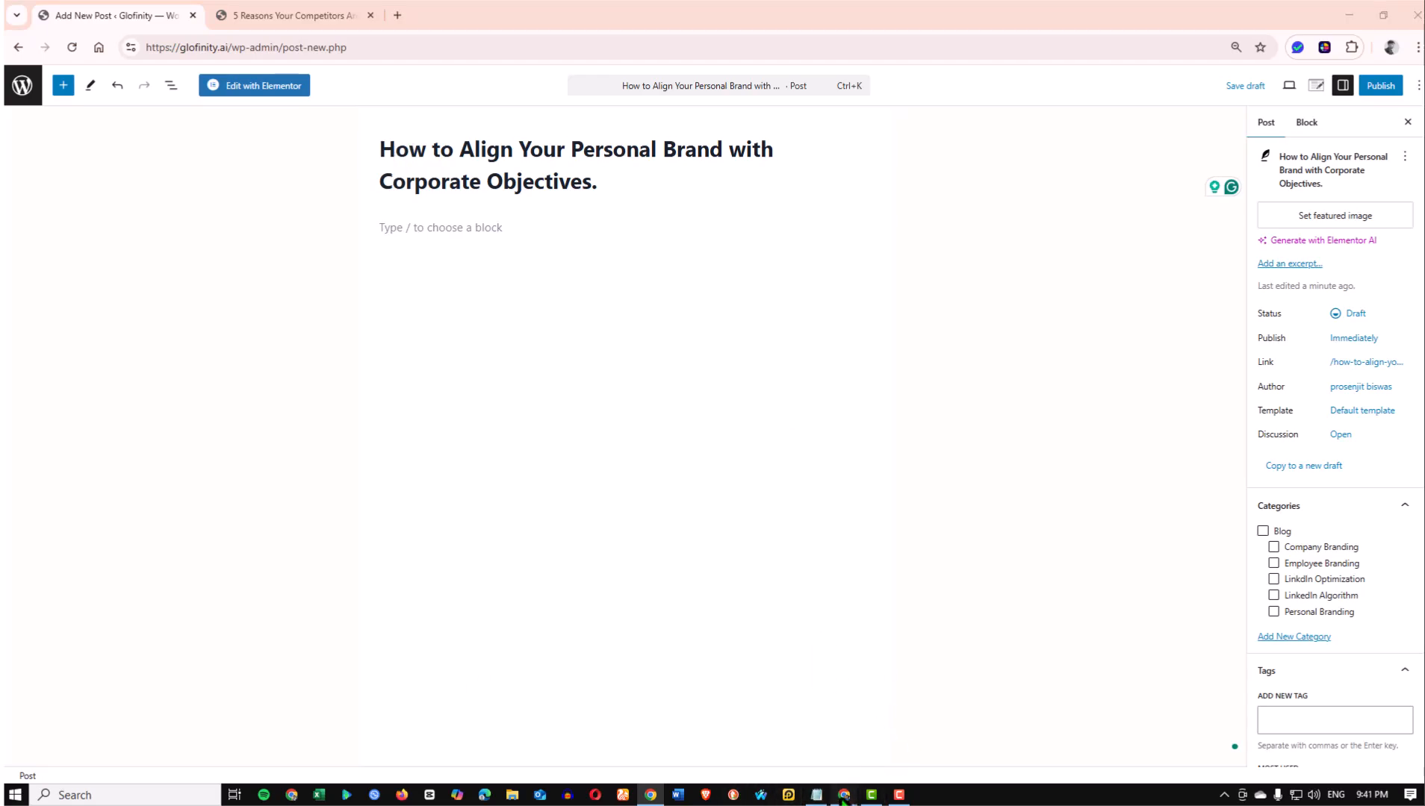
Check the article in the Google Doc, then return to the WordPress post and place the cursor in its empty body
{"action": "mouse_move", "coordinate": [843, 796]}
{"action": "left_click", "coordinate": [896, 720]}
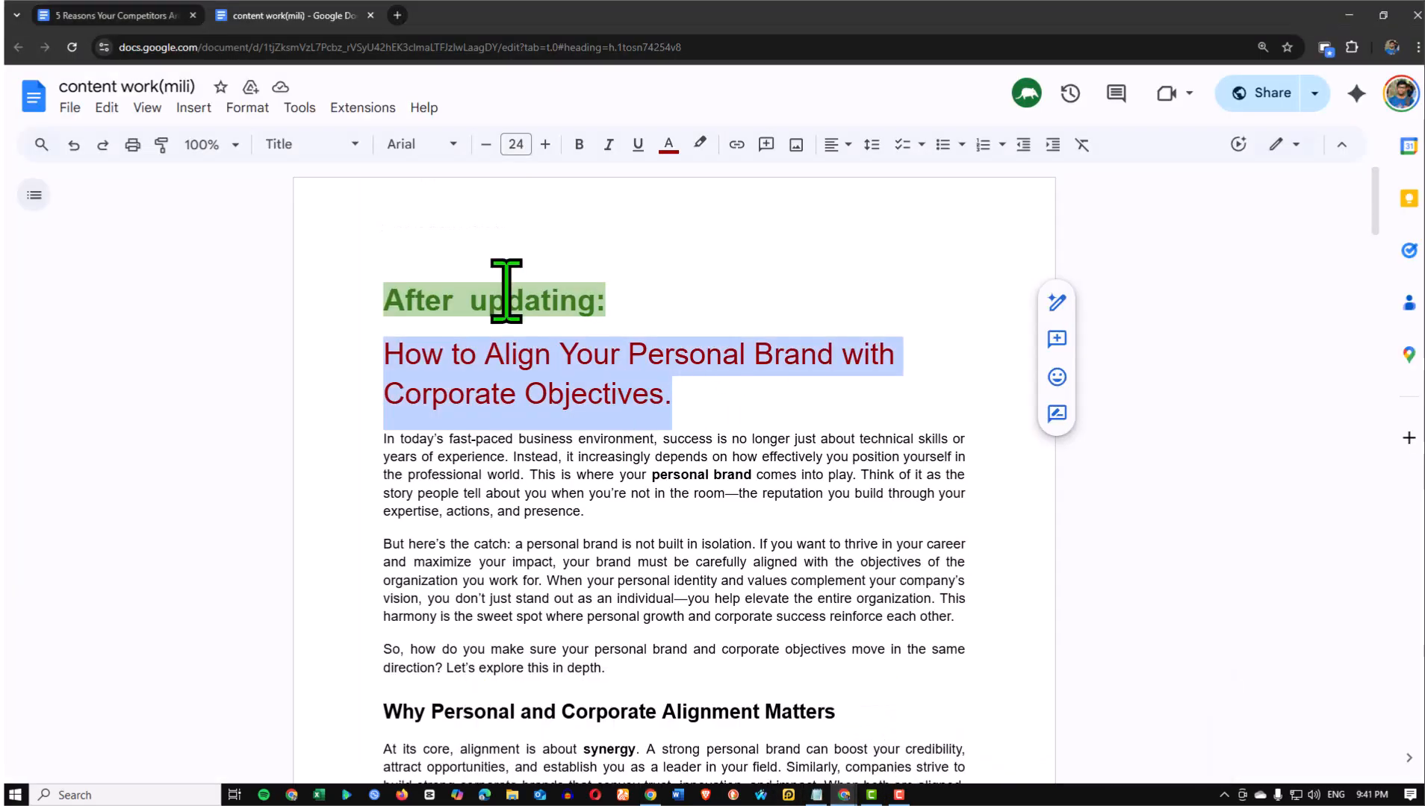
{"action": "left_click", "coordinate": [650, 796]}
{"action": "left_click", "coordinate": [446, 231]}
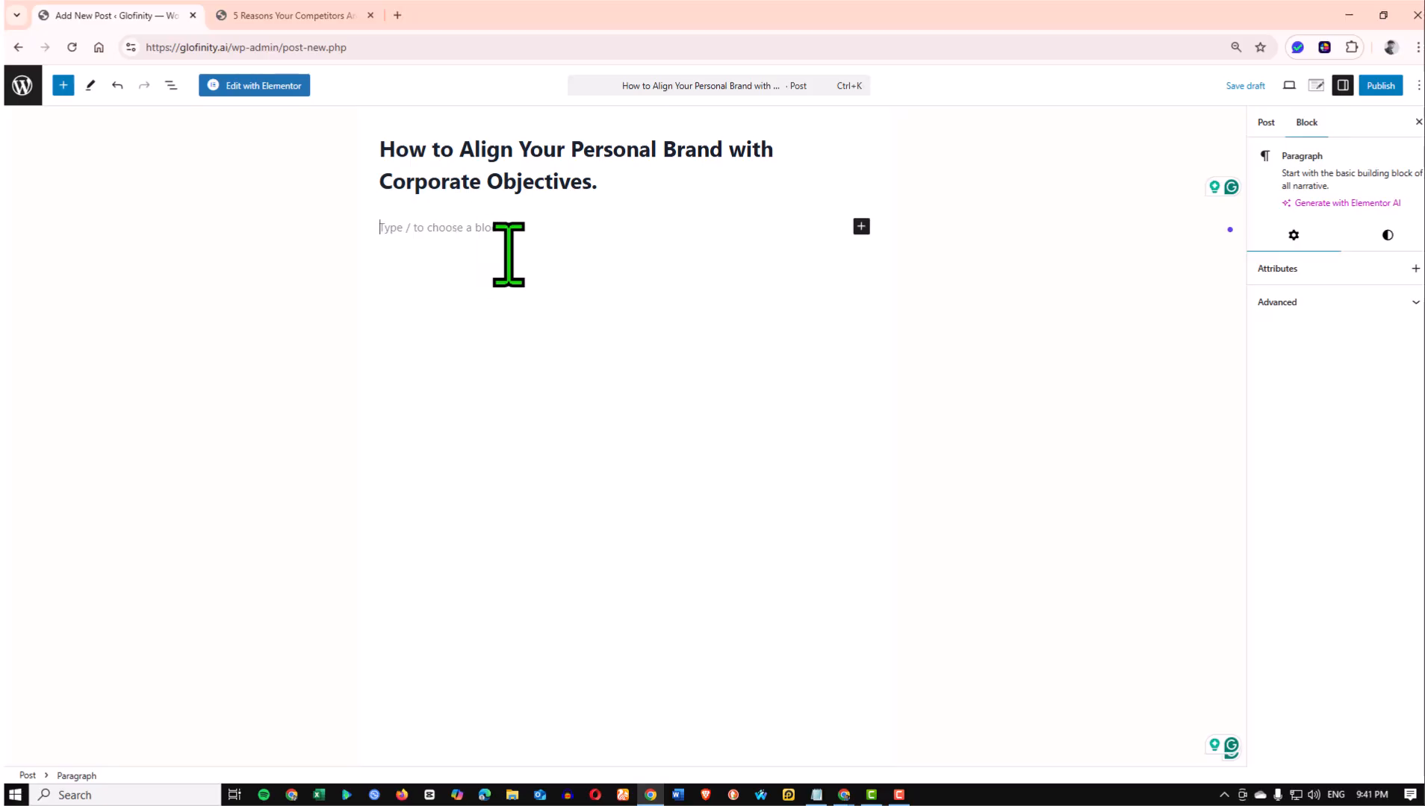
{"action": "left_click", "coordinate": [463, 241]}
{"action": "left_click", "coordinate": [456, 233]}
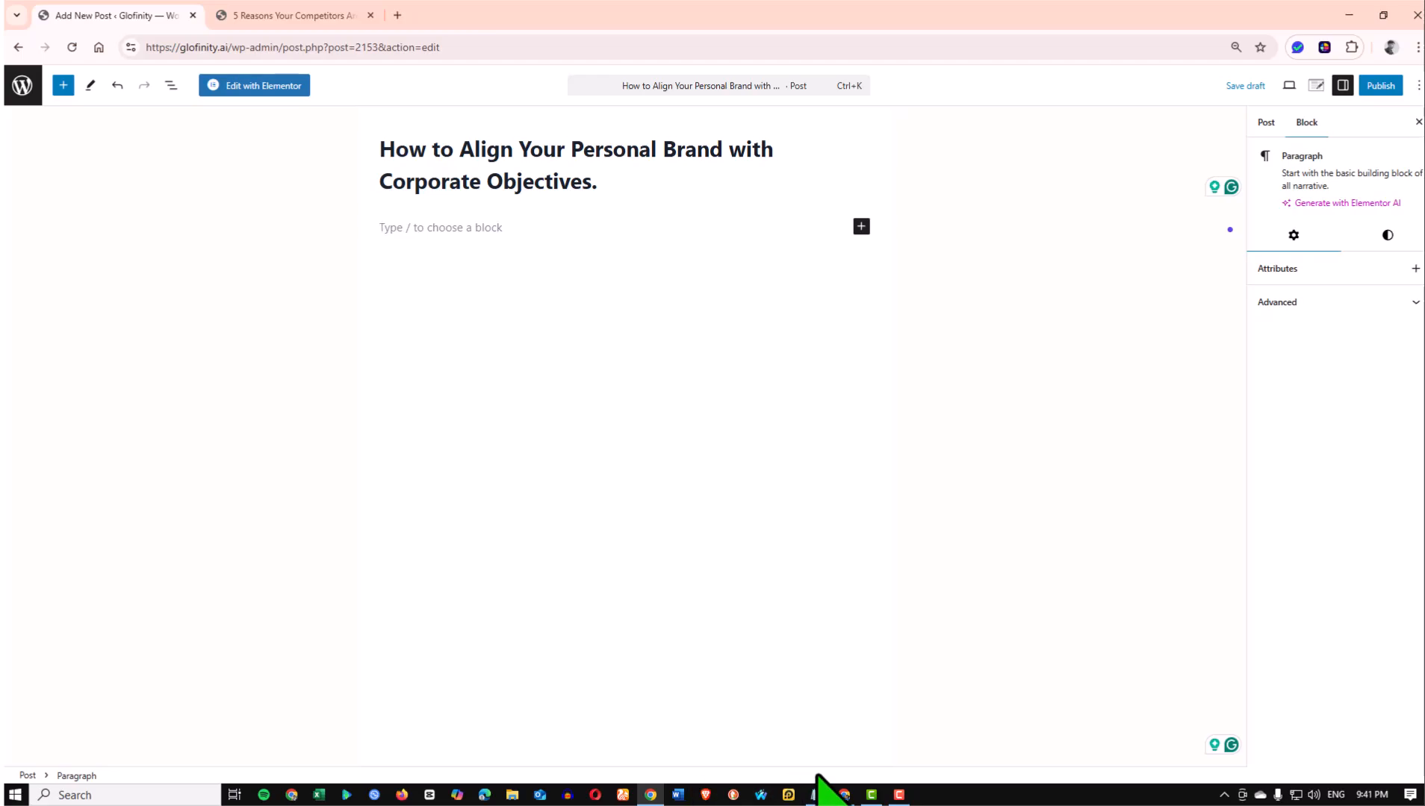
In the Google Doc, select and copy the article's full body, from "In today's fast-paced business environment" through the end of the Conclusion
{"action": "mouse_move", "coordinate": [846, 798]}
{"action": "left_click", "coordinate": [882, 715]}
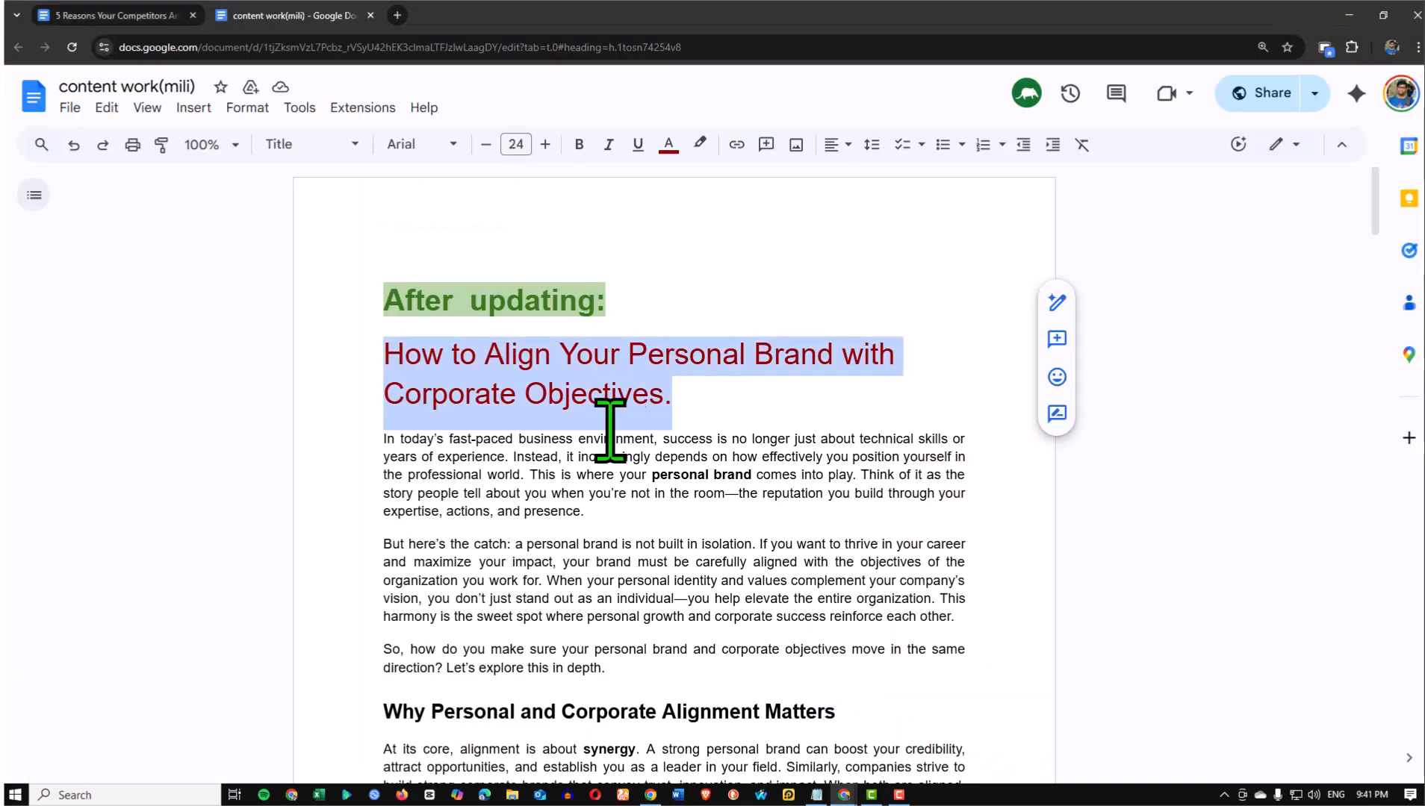
{"action": "left_click_drag", "start_coordinate": [381, 438], "coordinate": [526, 513]}
{"action": "scroll", "coordinate": [445, 575], "scroll_direction": "down", "scroll_amount": 5}
{"action": "scroll", "coordinate": [443, 575], "scroll_direction": "down", "scroll_amount": 4}
{"action": "scroll", "coordinate": [518, 507], "scroll_direction": "down", "scroll_amount": 6}
{"action": "scroll", "coordinate": [500, 502], "scroll_direction": "up", "scroll_amount": 14}
{"action": "scroll", "coordinate": [471, 500], "scroll_direction": "down", "scroll_amount": 6}
{"action": "scroll", "coordinate": [493, 525], "scroll_direction": "up", "scroll_amount": 6}
{"action": "scroll", "coordinate": [478, 493], "scroll_direction": "up", "scroll_amount": 3}
{"action": "scroll", "coordinate": [470, 483], "scroll_direction": "down", "scroll_amount": 20}
{"action": "scroll", "coordinate": [560, 534], "scroll_direction": "down", "scroll_amount": 16}
{"action": "scroll", "coordinate": [534, 509], "scroll_direction": "down", "scroll_amount": 16}
{"action": "scroll", "coordinate": [508, 515], "scroll_direction": "down", "scroll_amount": 3}
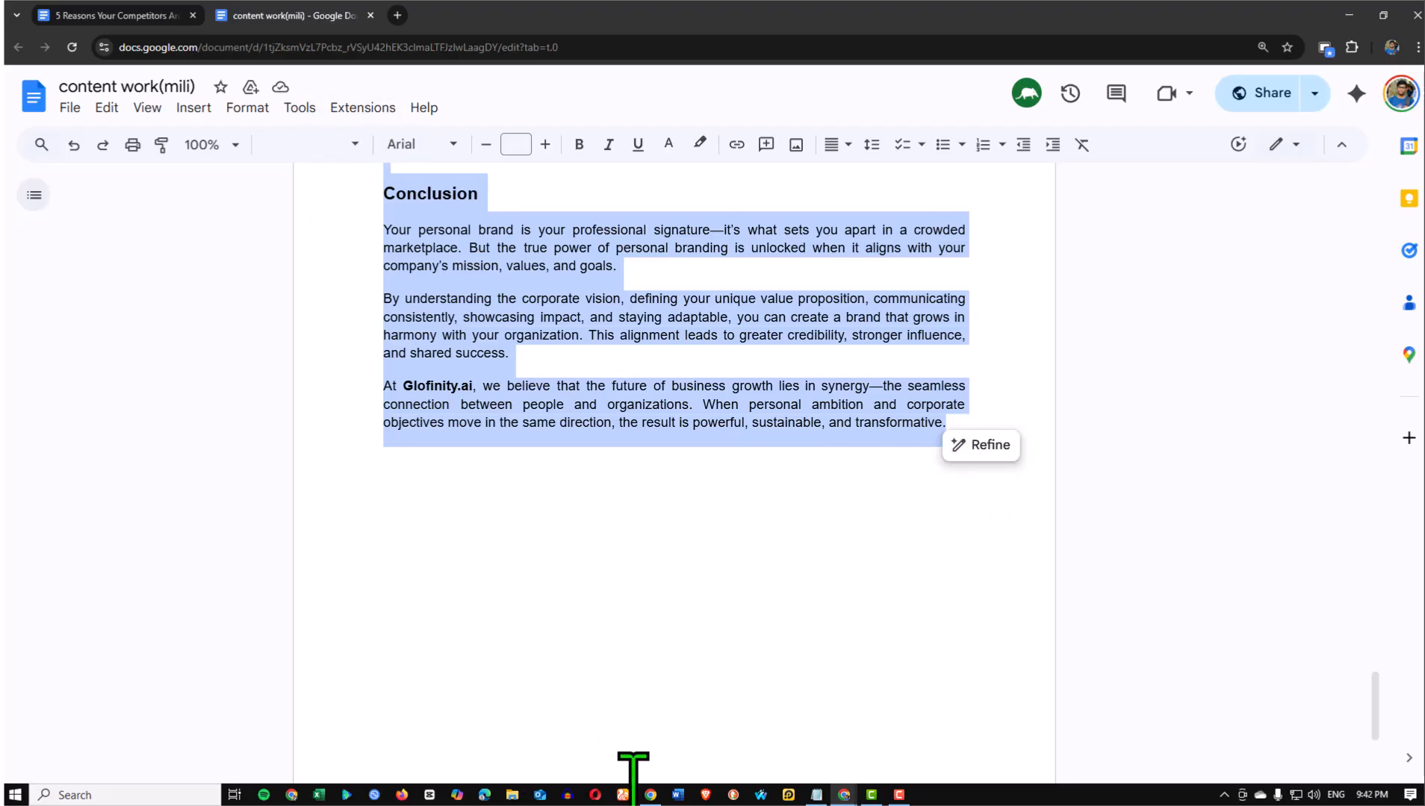
Paste the article body below the title of the WordPress post and review it from the Conclusion back up to the title
{"action": "left_click", "coordinate": [652, 796]}
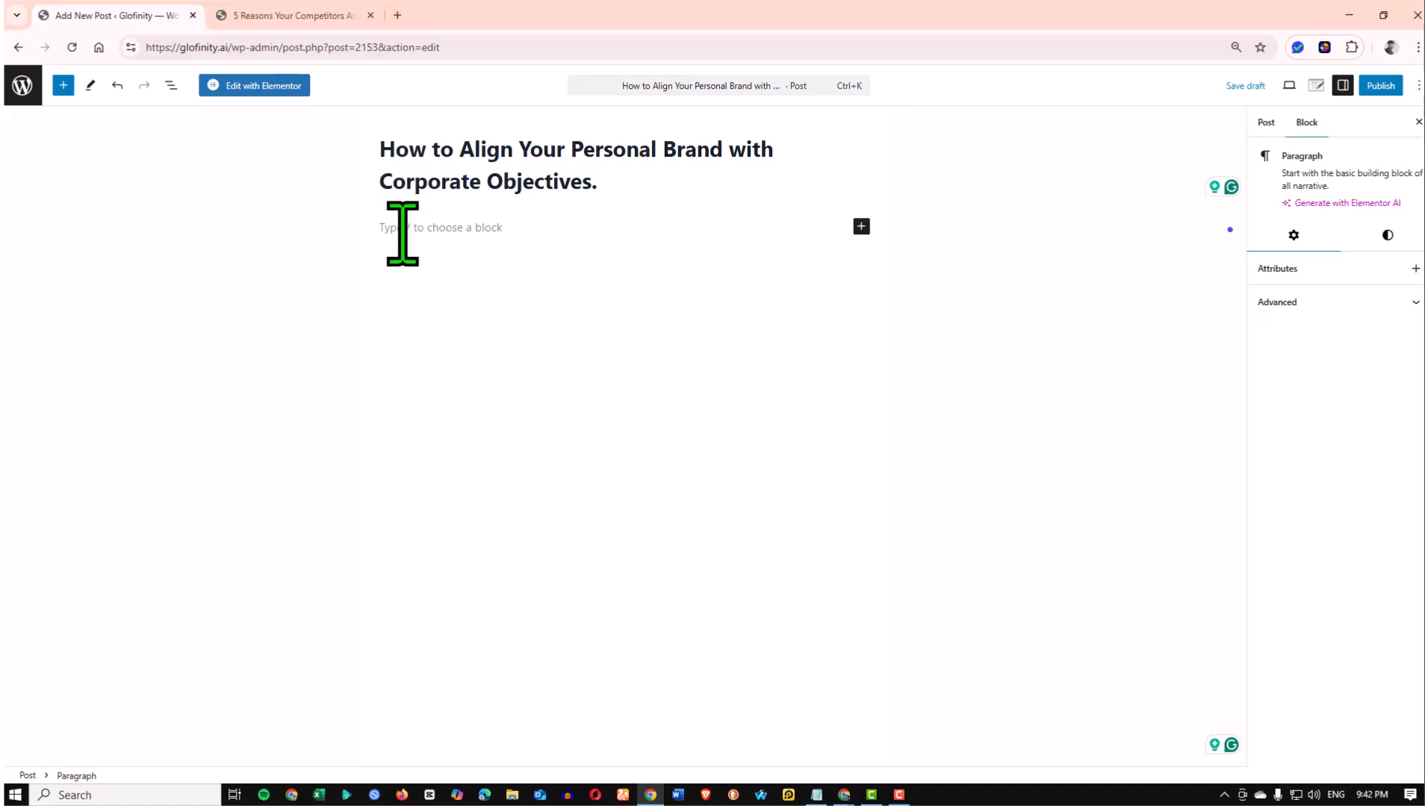
{"action": "key", "text": "ctrl+v"}
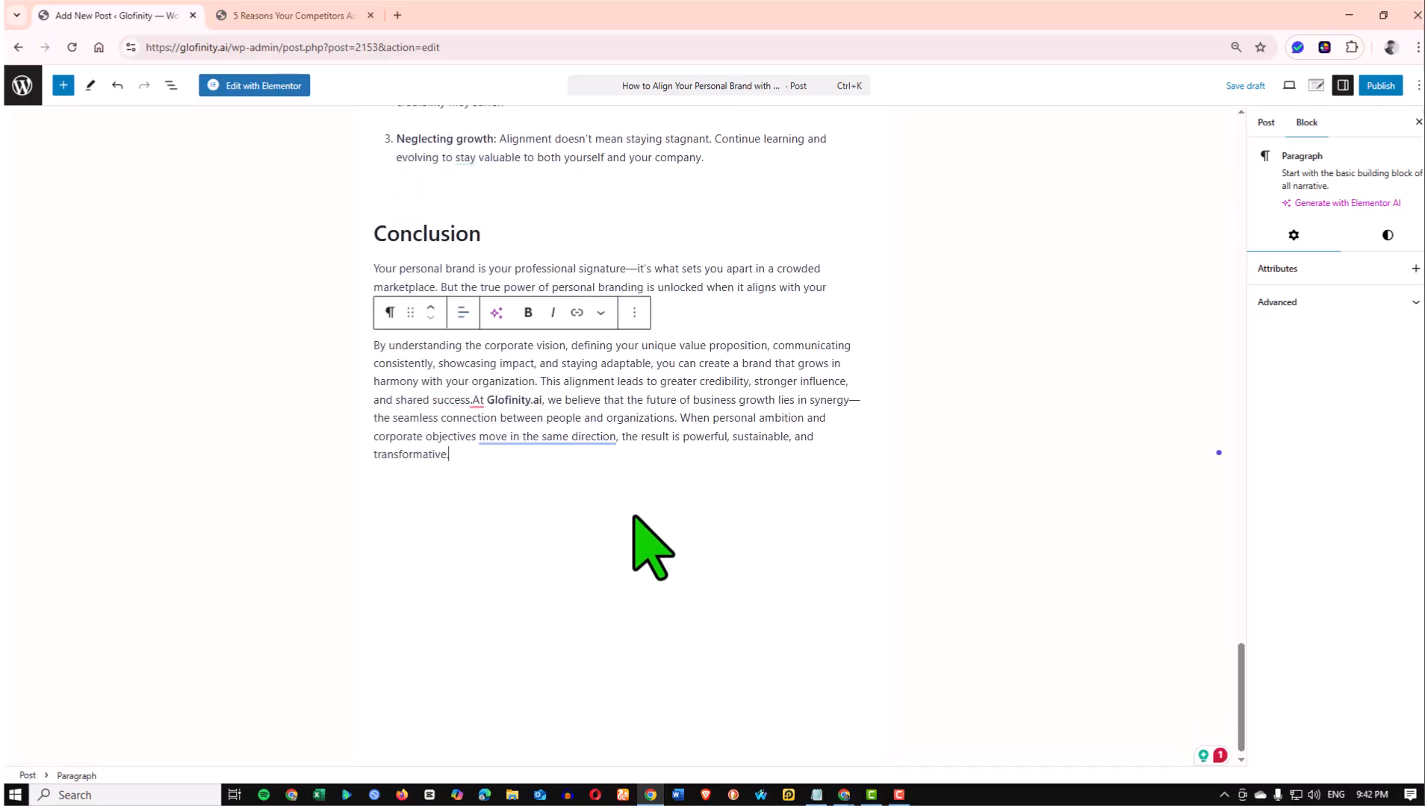
{"action": "scroll", "coordinate": [611, 511], "scroll_direction": "up", "scroll_amount": 10}
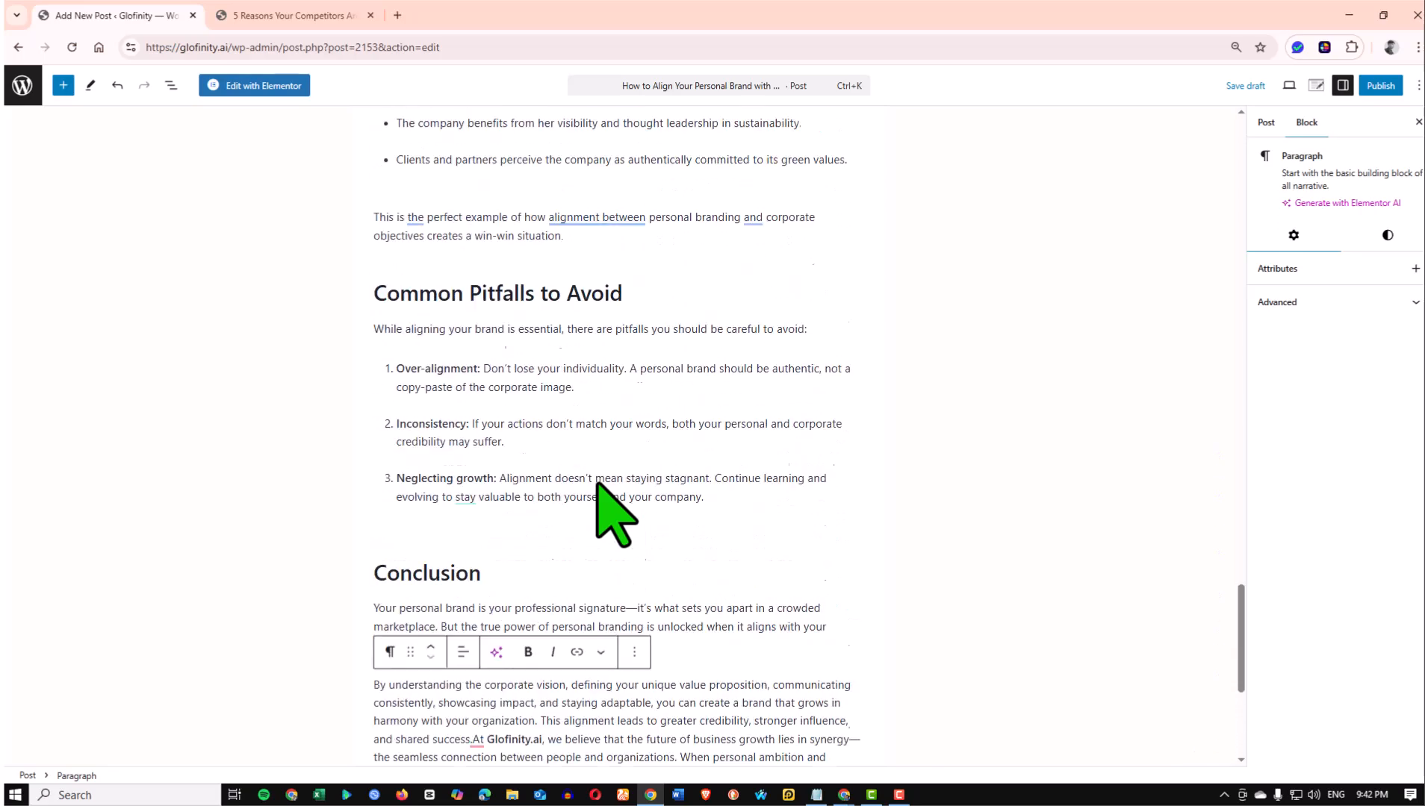
{"action": "scroll", "coordinate": [597, 485], "scroll_direction": "up", "scroll_amount": 10}
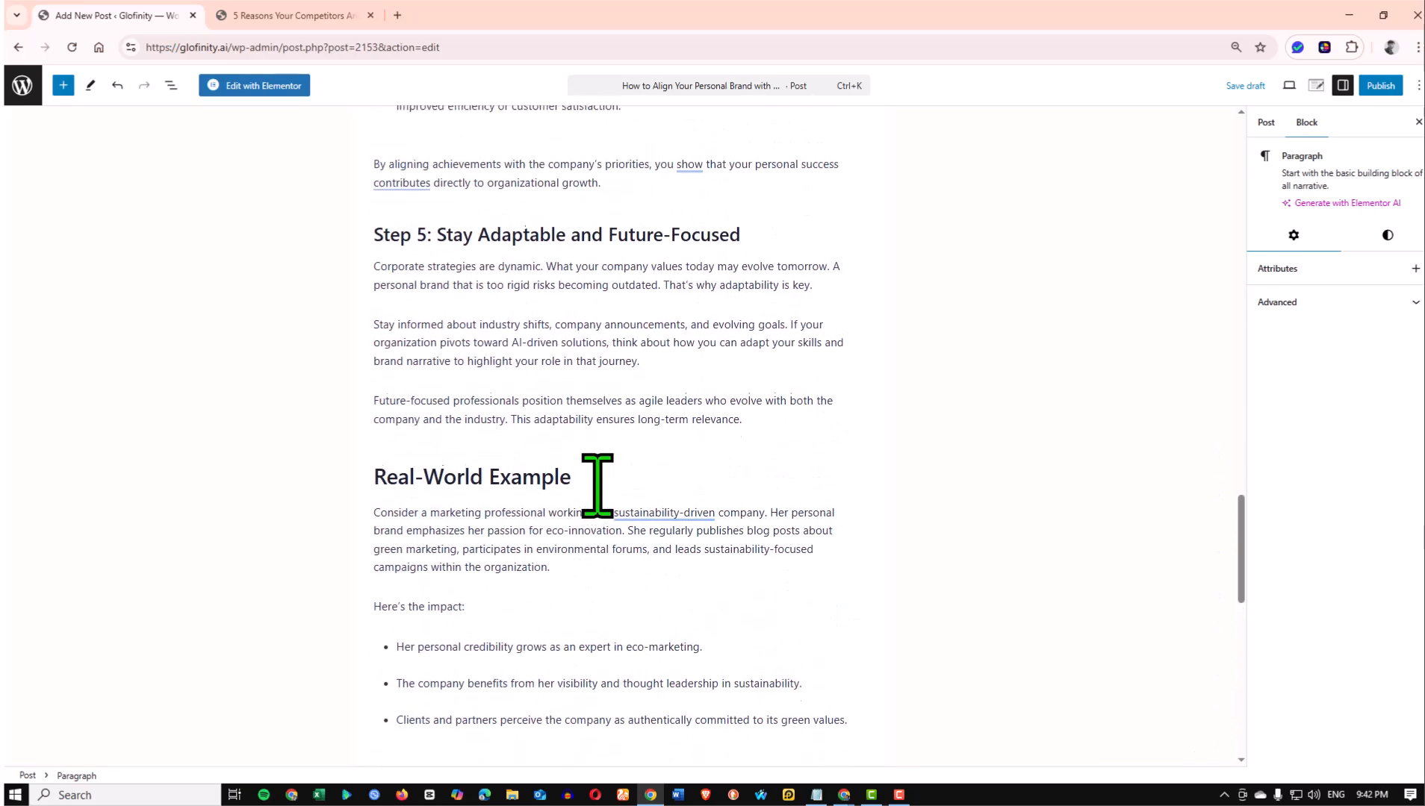
{"action": "scroll", "coordinate": [584, 482], "scroll_direction": "up", "scroll_amount": 10}
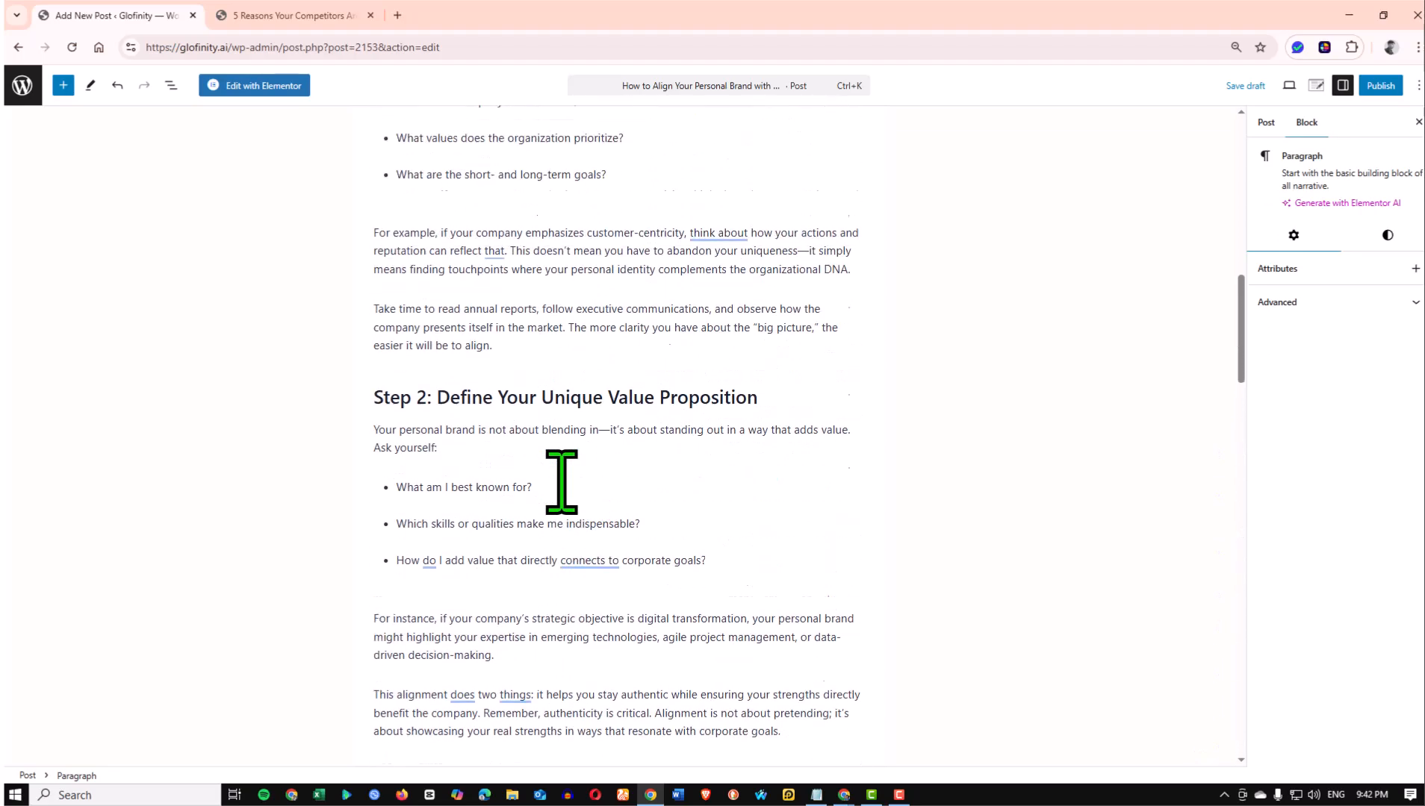
{"action": "scroll", "coordinate": [561, 482], "scroll_direction": "up", "scroll_amount": 10}
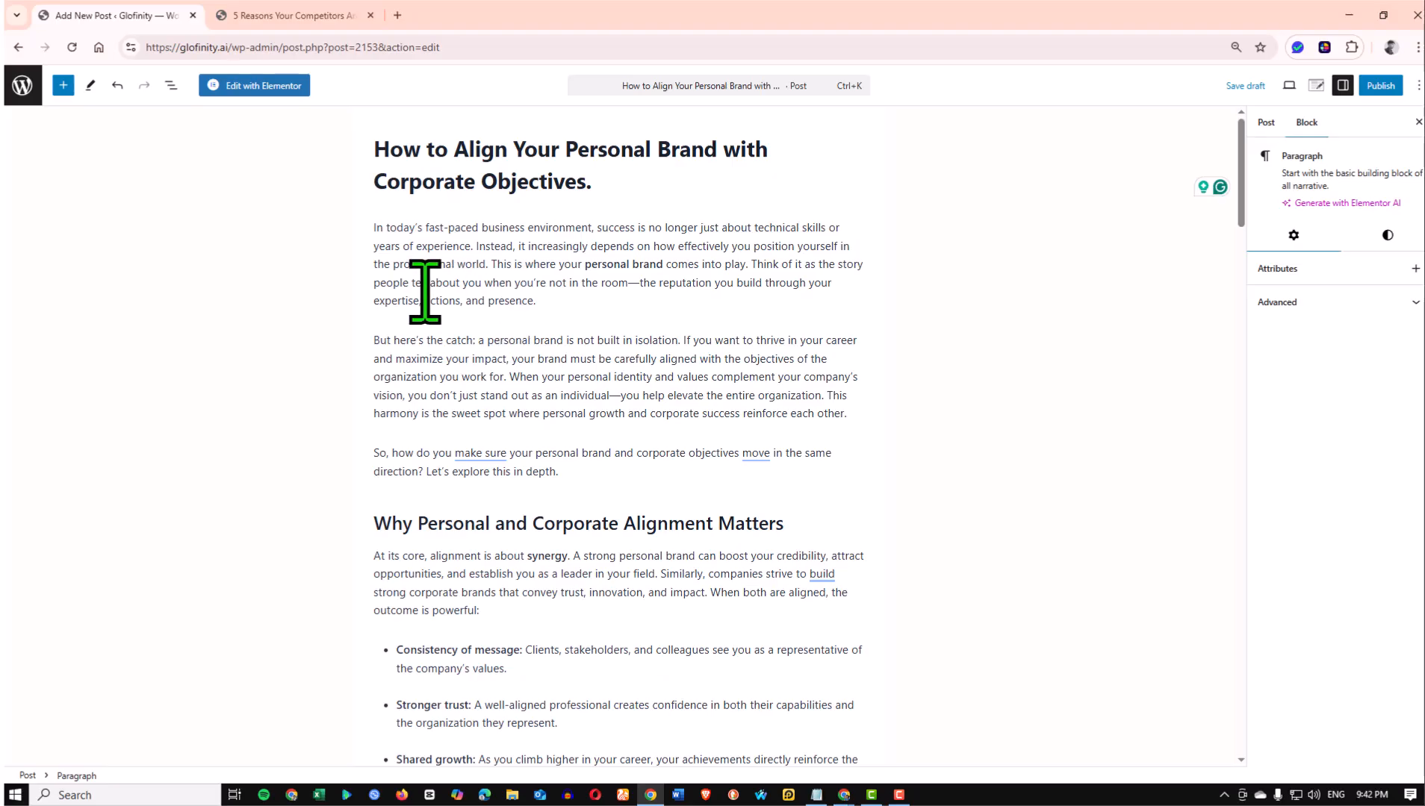
{"action": "scroll", "coordinate": [476, 352], "scroll_direction": "down", "scroll_amount": 8}
{"action": "scroll", "coordinate": [541, 541], "scroll_direction": "up", "scroll_amount": 8}
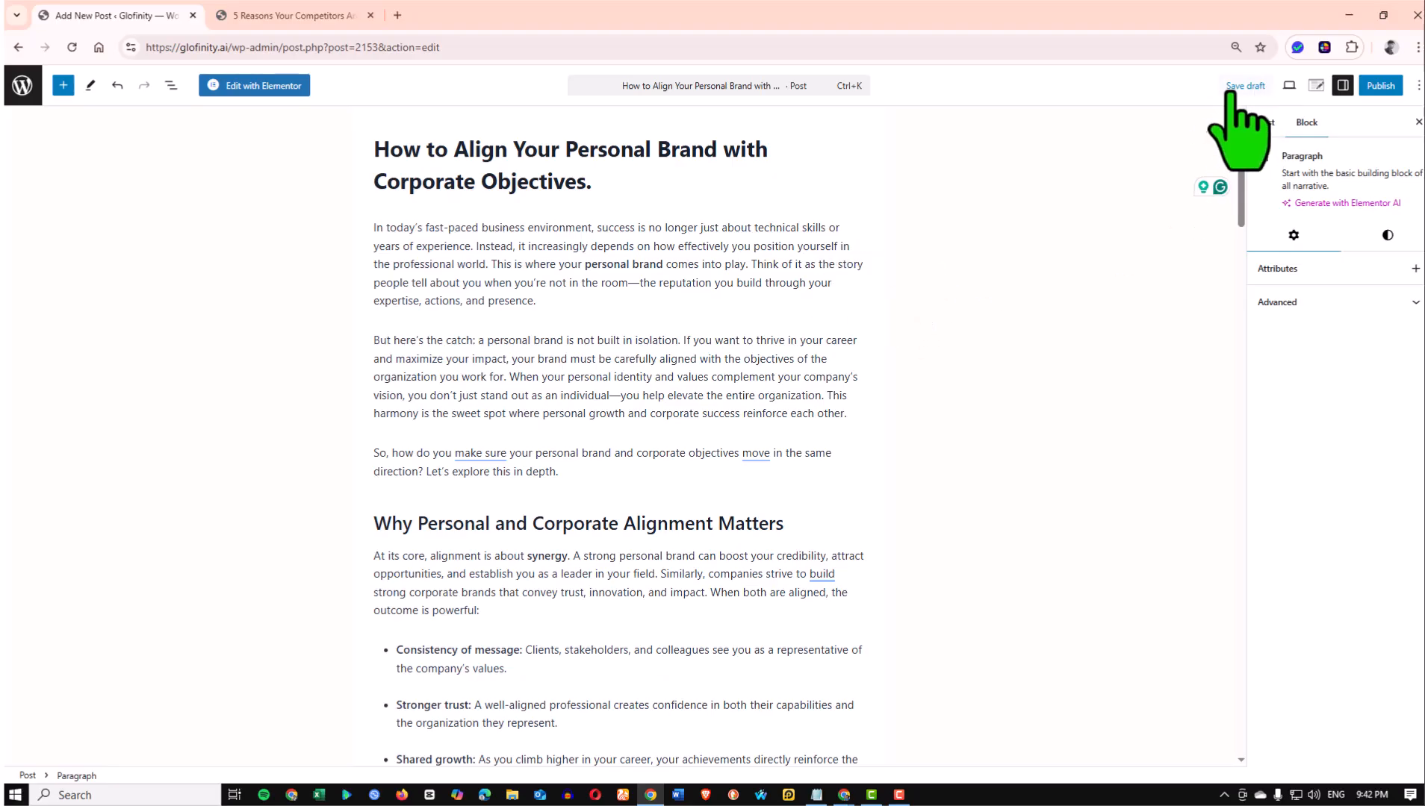
Save the new WordPress post as a draft and return to its first paragraph
{"action": "left_click", "coordinate": [458, 290]}
{"action": "left_click", "coordinate": [1228, 87]}
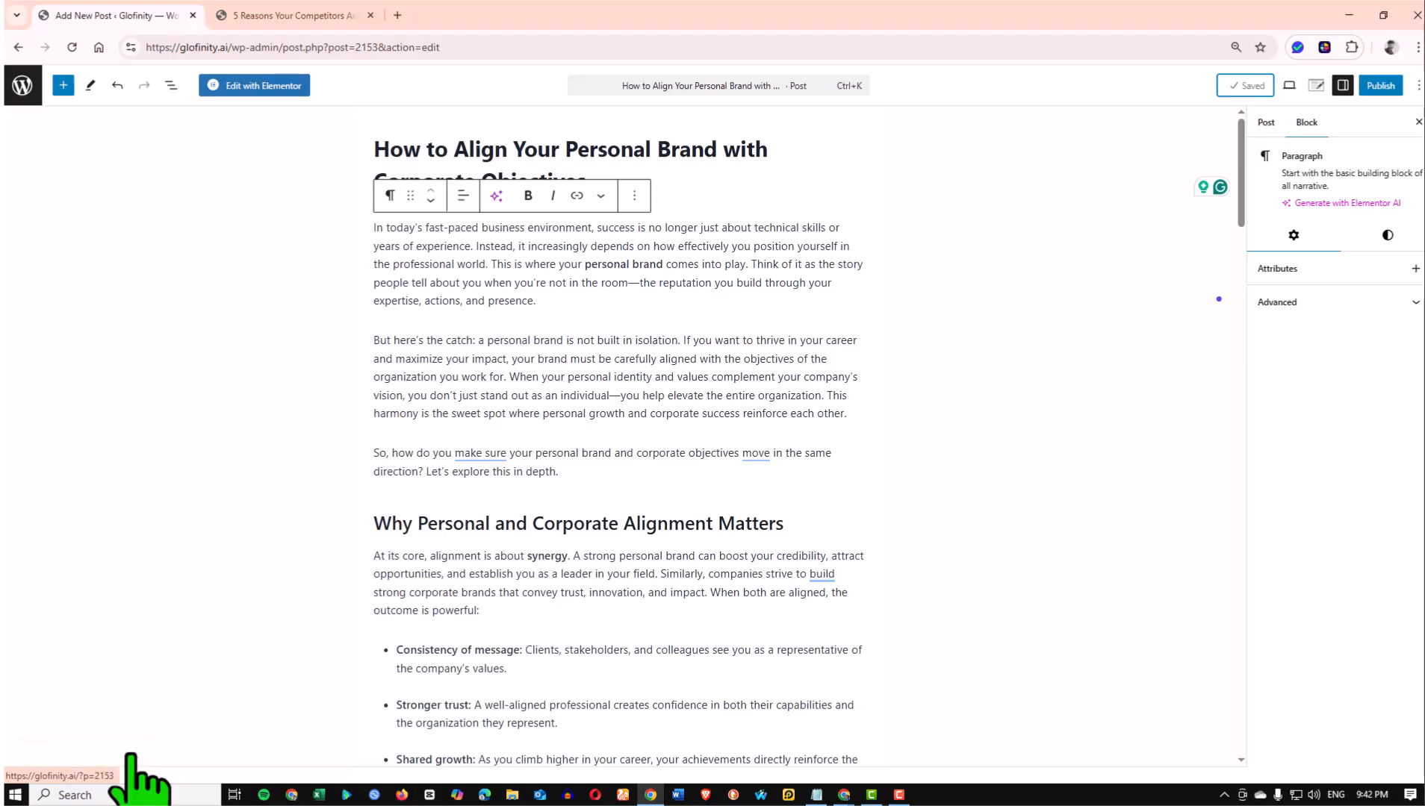
{"action": "middle_click", "coordinate": [131, 754]}
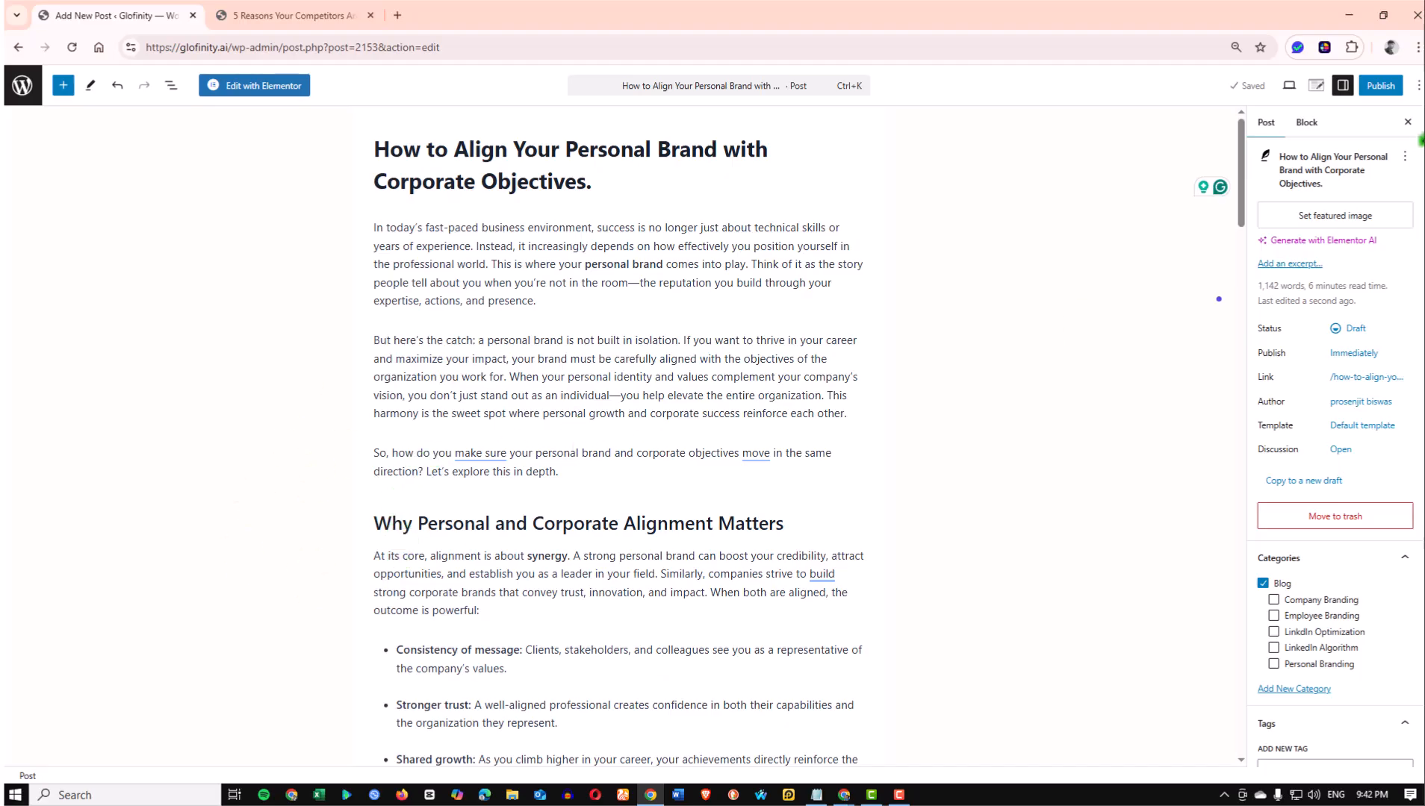
{"action": "left_click", "coordinate": [850, 254]}
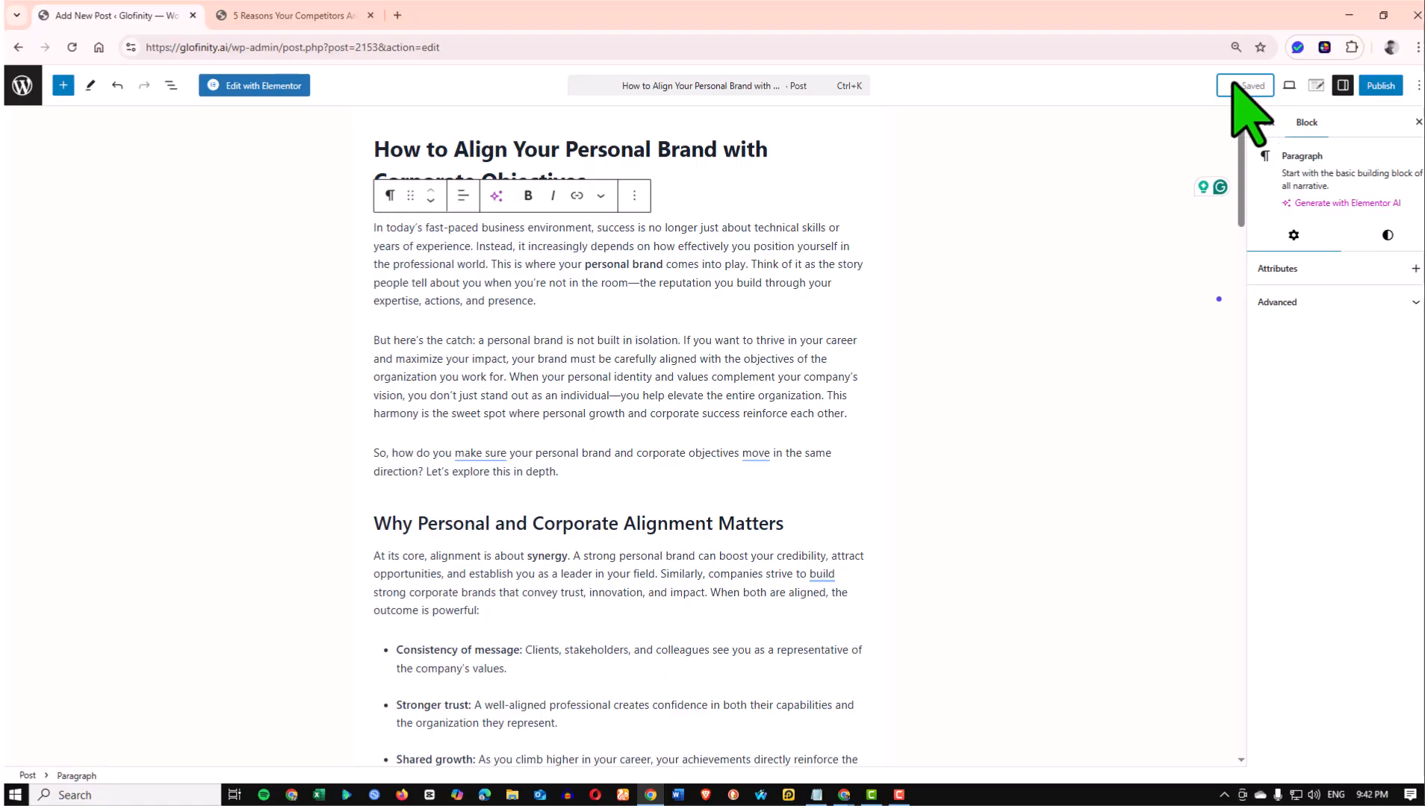
Glance at the LinkedIn article preview for reference, and review the draft post's headings and body text down to the Conclusion
{"action": "left_click", "coordinate": [278, 15]}
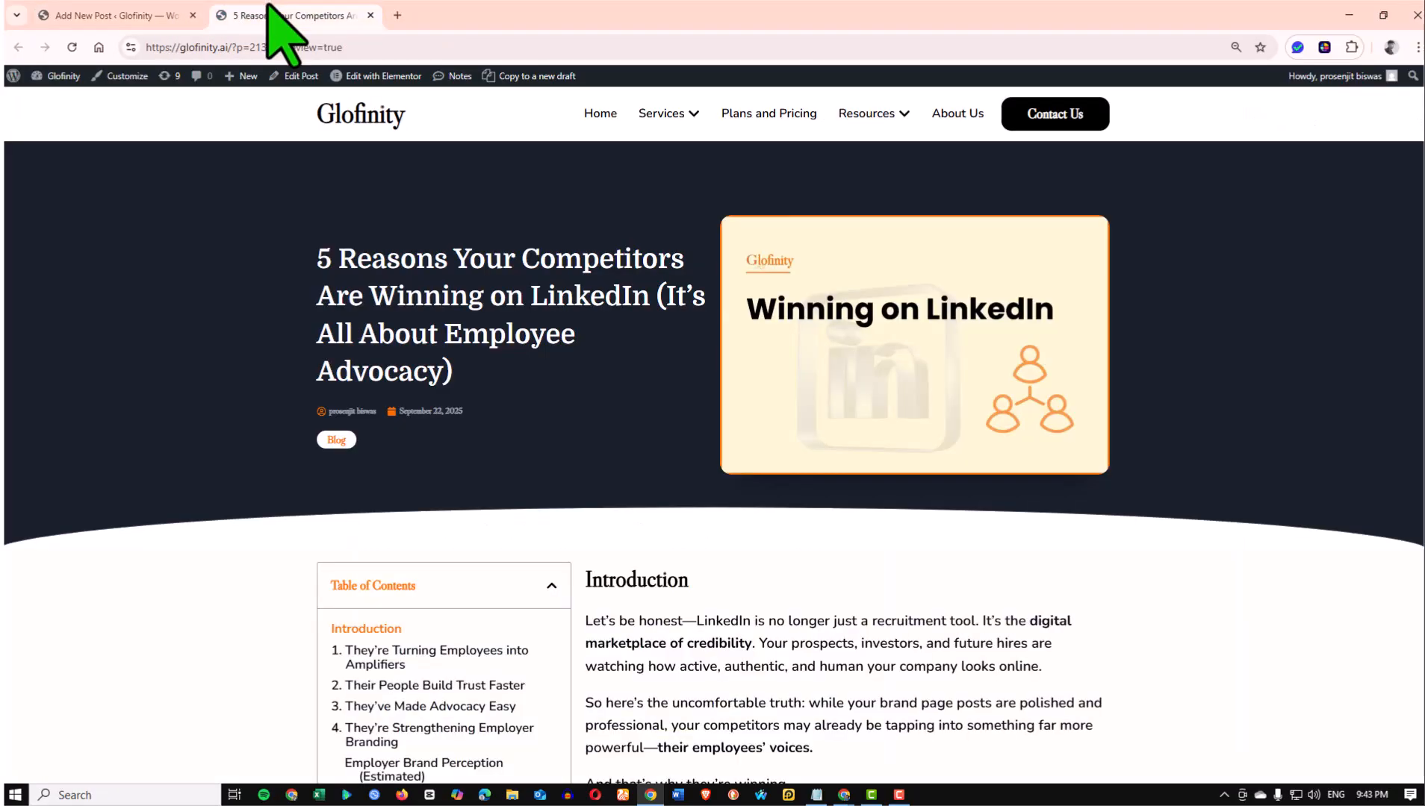
{"action": "scroll", "coordinate": [849, 373], "scroll_direction": "down", "scroll_amount": 5}
{"action": "left_click", "coordinate": [141, 24]}
{"action": "scroll", "coordinate": [299, 606], "scroll_direction": "down", "scroll_amount": 5}
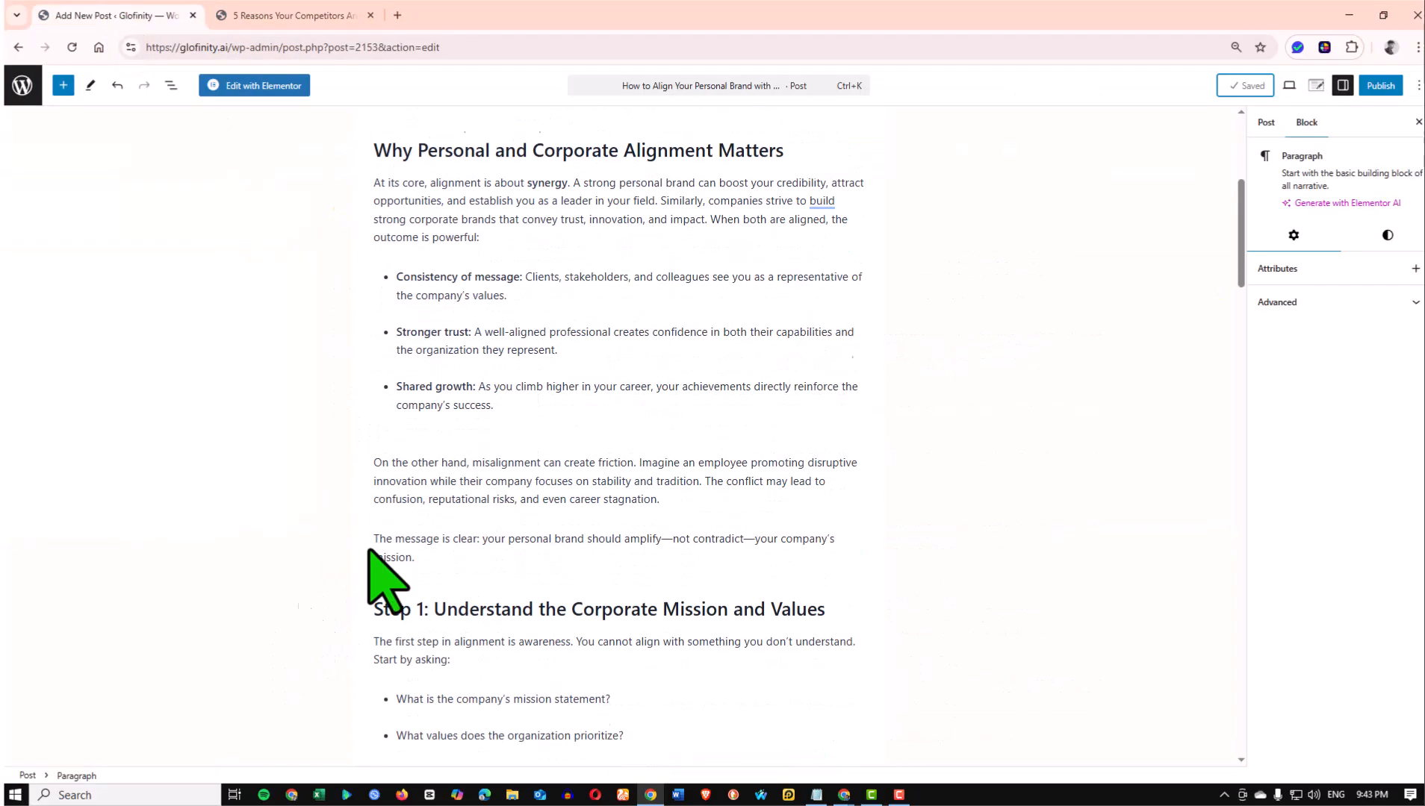
{"action": "scroll", "coordinate": [768, 322], "scroll_direction": "up", "scroll_amount": 5}
{"action": "scroll", "coordinate": [659, 349], "scroll_direction": "down", "scroll_amount": 10}
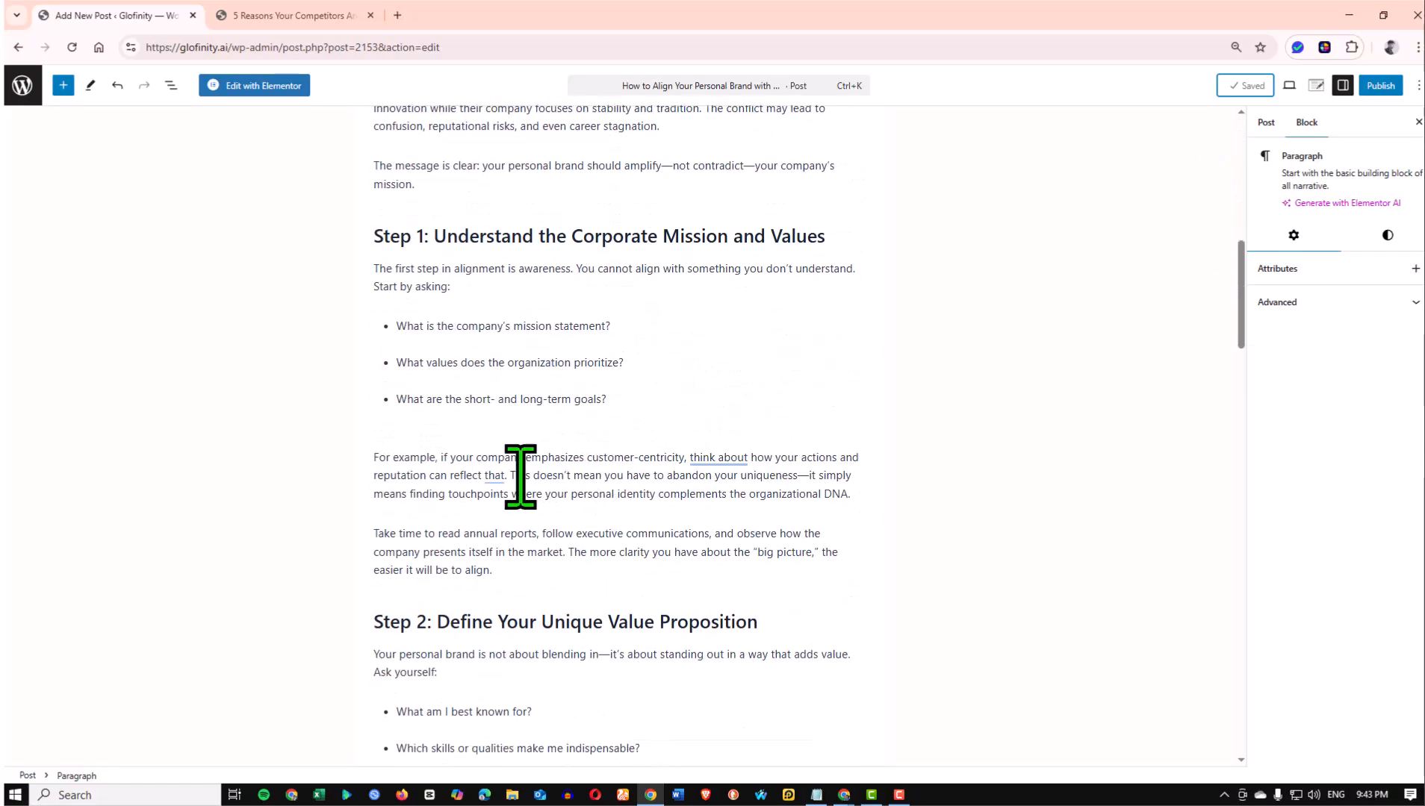
{"action": "scroll", "coordinate": [566, 455], "scroll_direction": "down", "scroll_amount": 6}
{"action": "left_click", "coordinate": [510, 434]}
{"action": "scroll", "coordinate": [922, 414], "scroll_direction": "down", "scroll_amount": 5}
{"action": "scroll", "coordinate": [1208, 190], "scroll_direction": "up", "scroll_amount": 4}
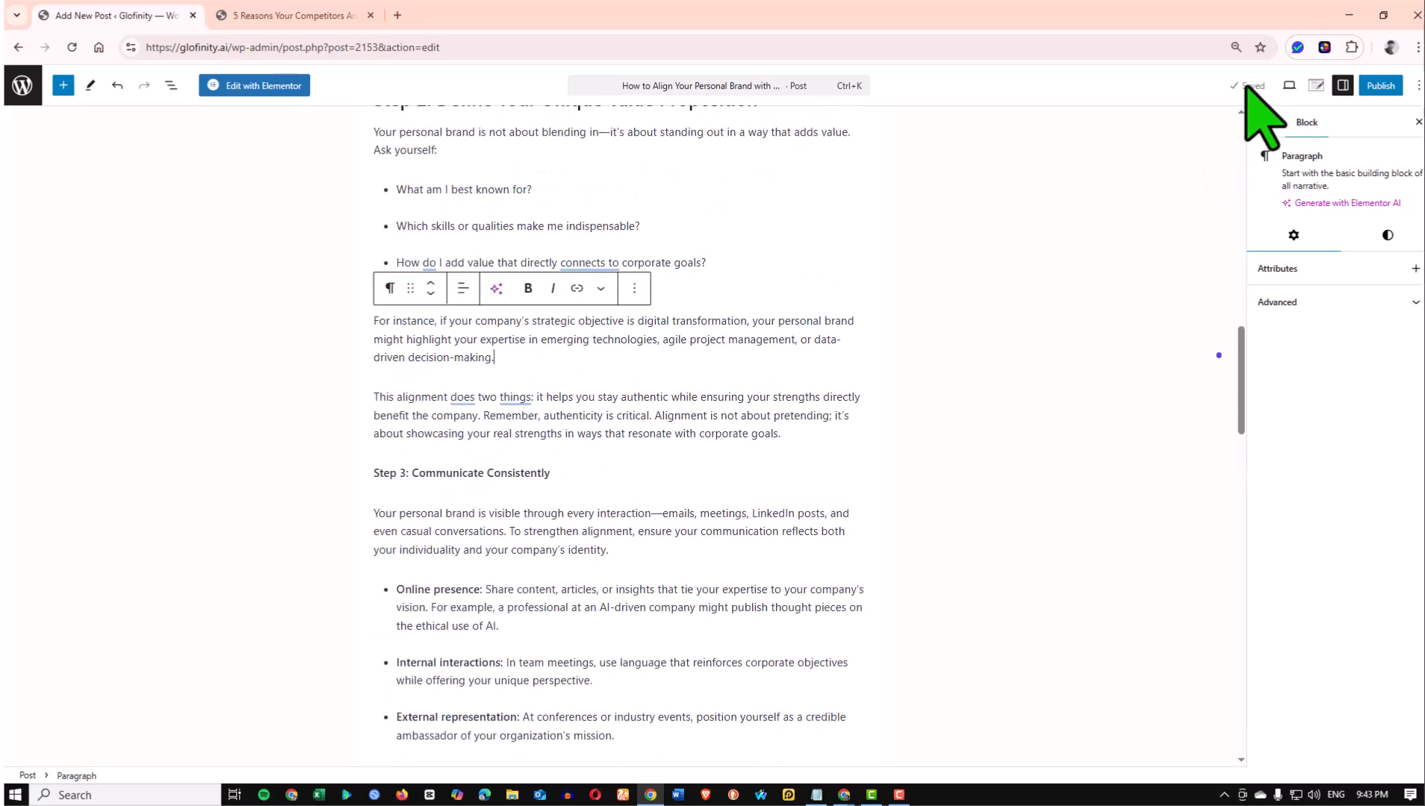
{"action": "scroll", "coordinate": [111, 693], "scroll_direction": "down", "scroll_amount": 6}
{"action": "scroll", "coordinate": [127, 693], "scroll_direction": "up", "scroll_amount": 7}
{"action": "scroll", "coordinate": [163, 635], "scroll_direction": "down", "scroll_amount": 5}
{"action": "scroll", "coordinate": [182, 661], "scroll_direction": "down", "scroll_amount": 1}
{"action": "scroll", "coordinate": [200, 655], "scroll_direction": "up", "scroll_amount": 1}
{"action": "scroll", "coordinate": [414, 524], "scroll_direction": "up", "scroll_amount": 7}
{"action": "scroll", "coordinate": [438, 569], "scroll_direction": "down", "scroll_amount": 7}
{"action": "scroll", "coordinate": [438, 569], "scroll_direction": "down", "scroll_amount": 10}
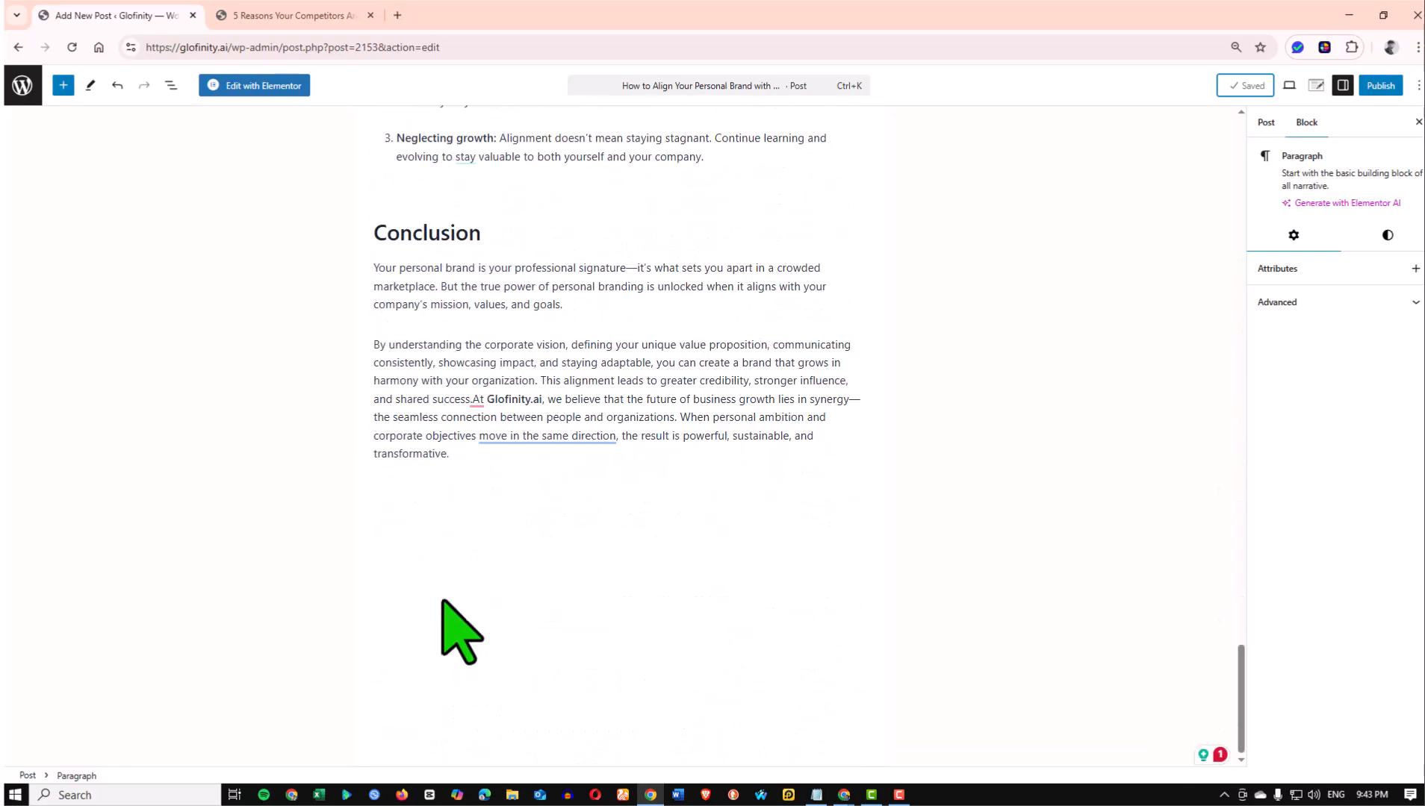
Insert the missing space before "At Glofinity.ai" in the Conclusion's last paragraph and save the draft
{"action": "left_click", "coordinate": [479, 448]}
{"action": "mouse_move", "coordinate": [472, 390]}
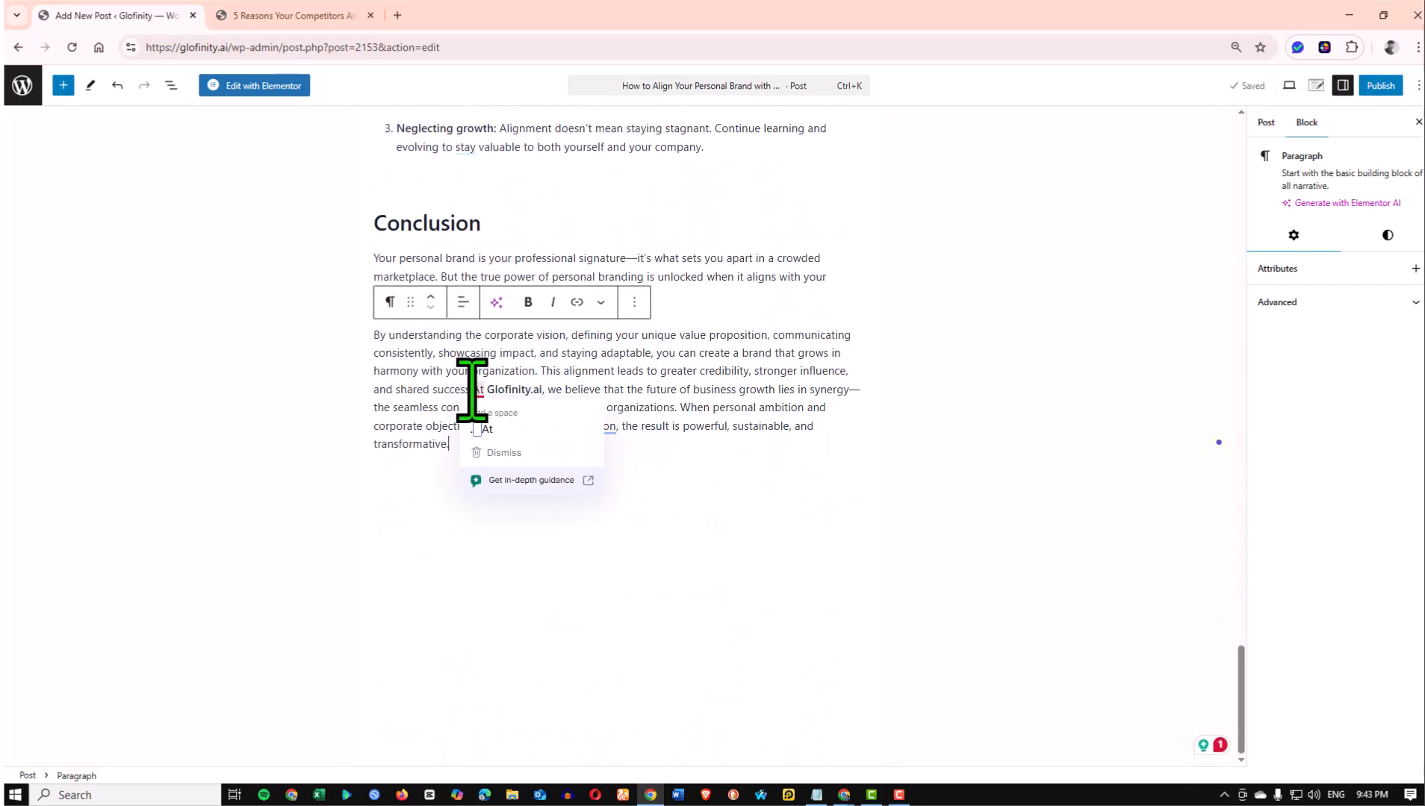
{"action": "left_click", "coordinate": [510, 487]}
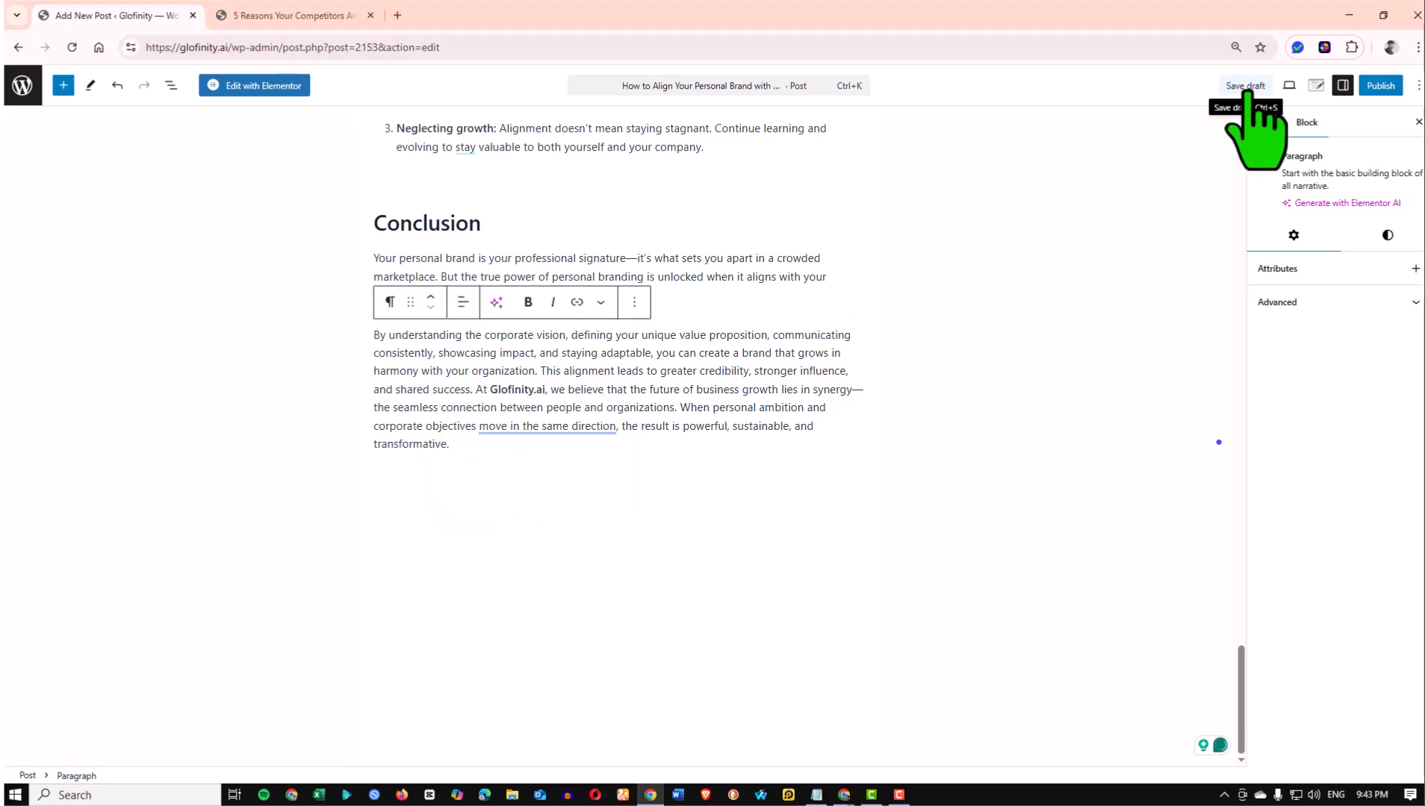
{"action": "left_click", "coordinate": [1246, 89]}
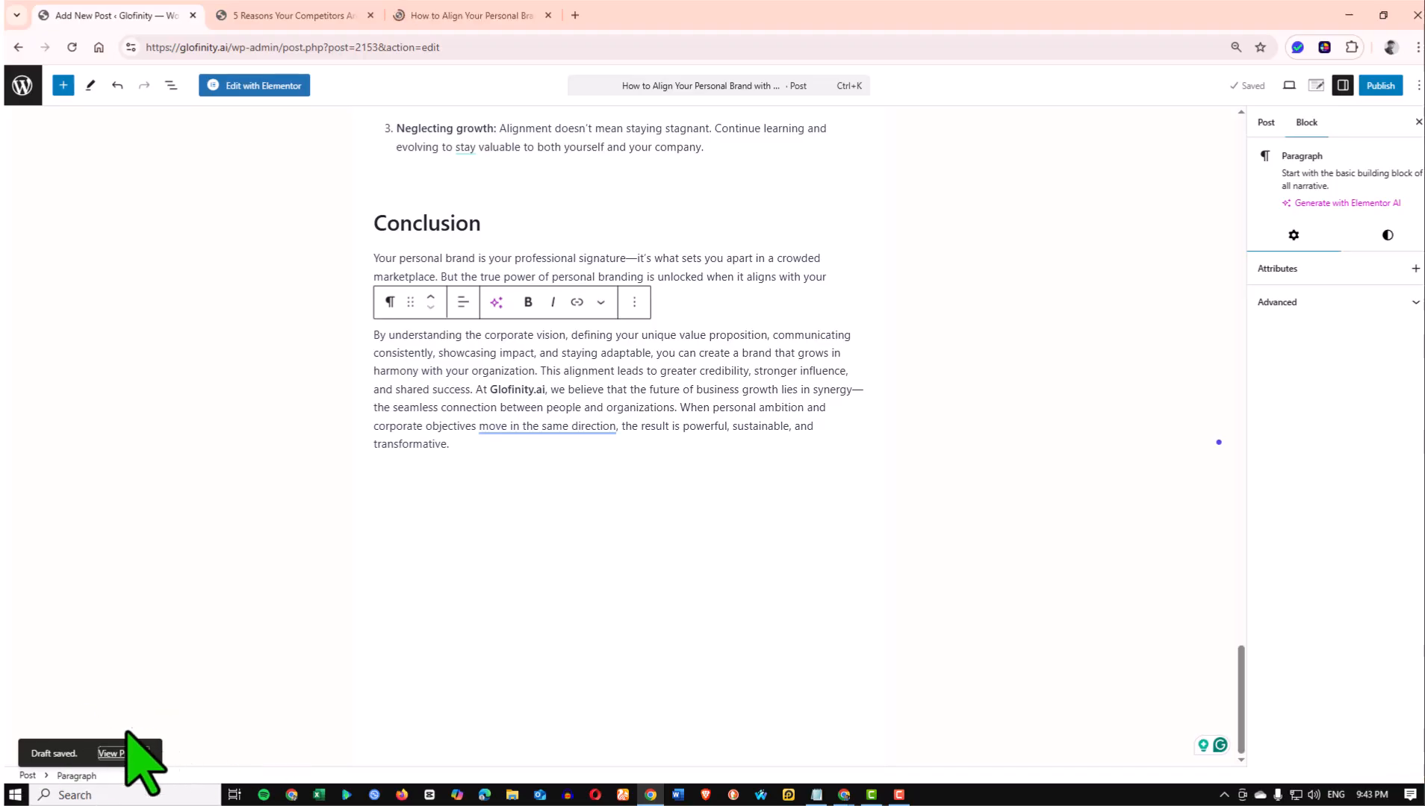
Open the new post's preview and compare the Step 1, Step 2 and Step 3 headings with the table of contents
{"action": "left_click", "coordinate": [478, 15]}
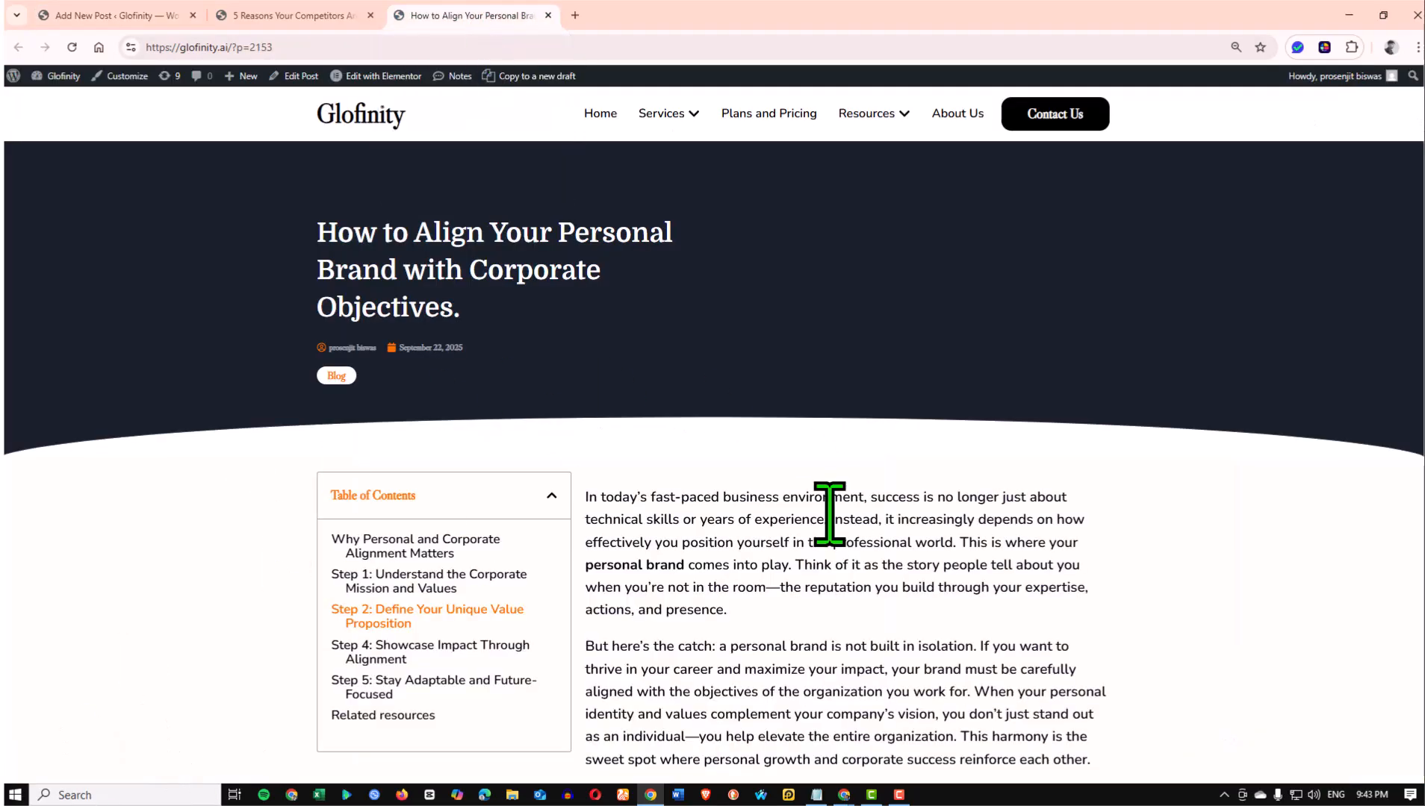
{"action": "scroll", "coordinate": [868, 533], "scroll_direction": "down", "scroll_amount": 8}
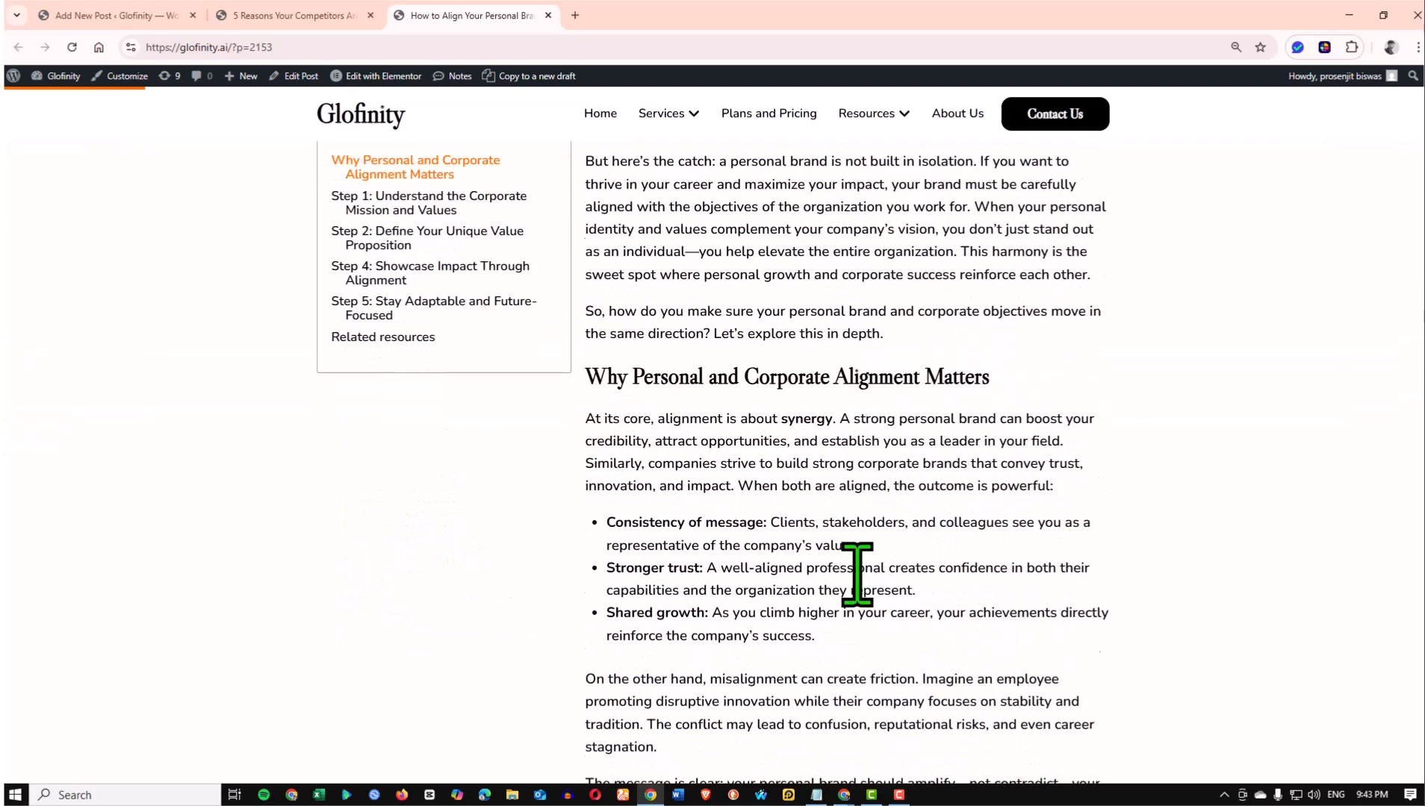
{"action": "scroll", "coordinate": [805, 605], "scroll_direction": "up", "scroll_amount": 5}
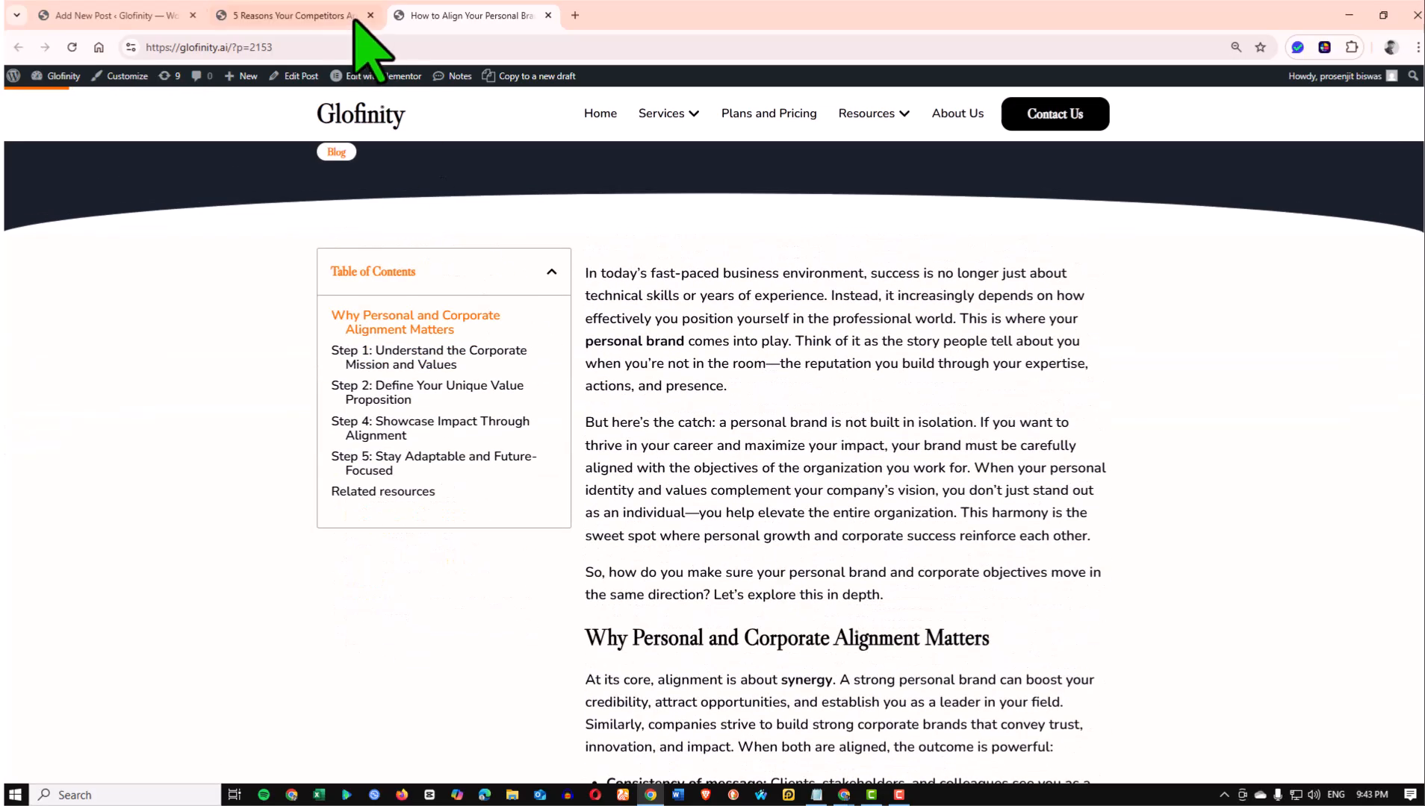
{"action": "left_click", "coordinate": [119, 15]}
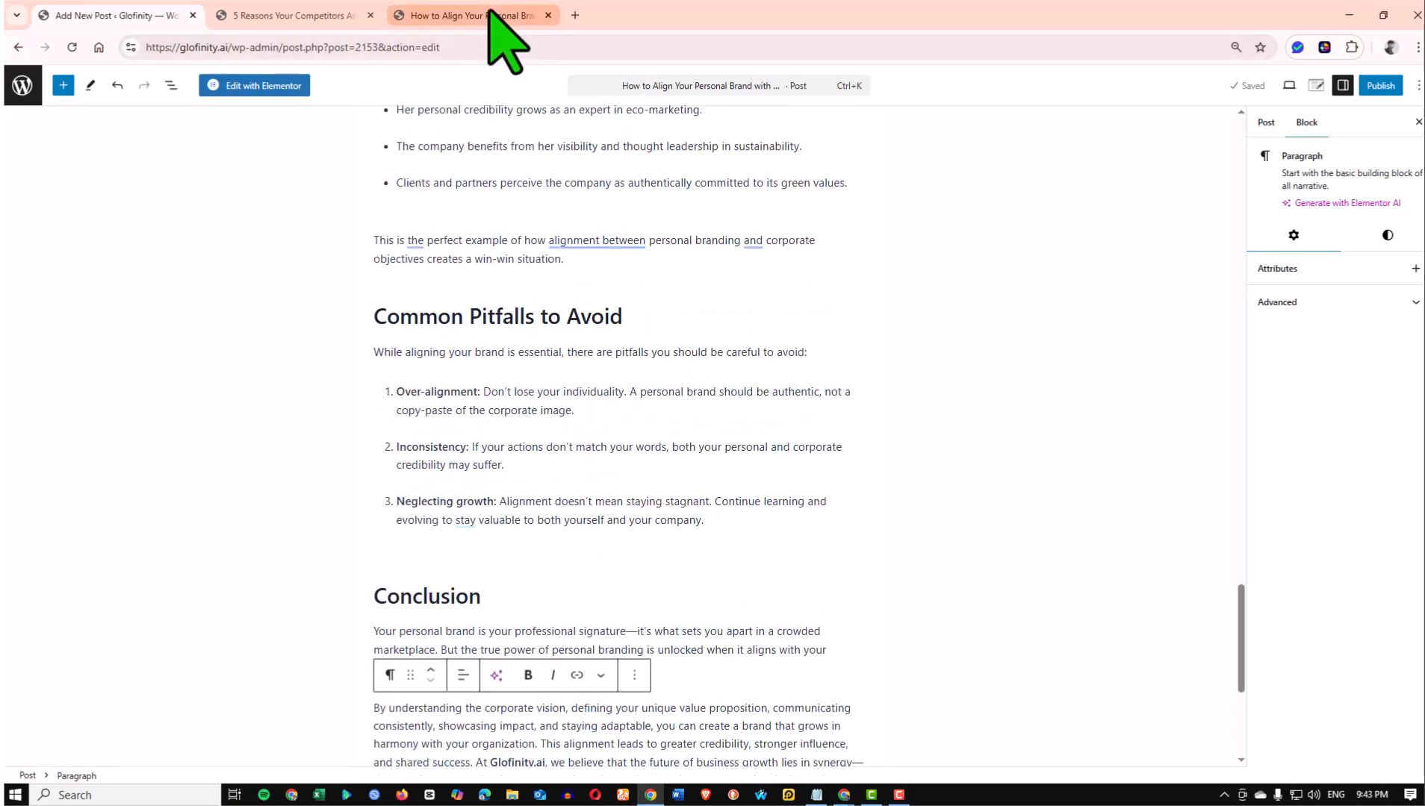
{"action": "left_click", "coordinate": [485, 15]}
{"action": "scroll", "coordinate": [825, 485], "scroll_direction": "down", "scroll_amount": 7}
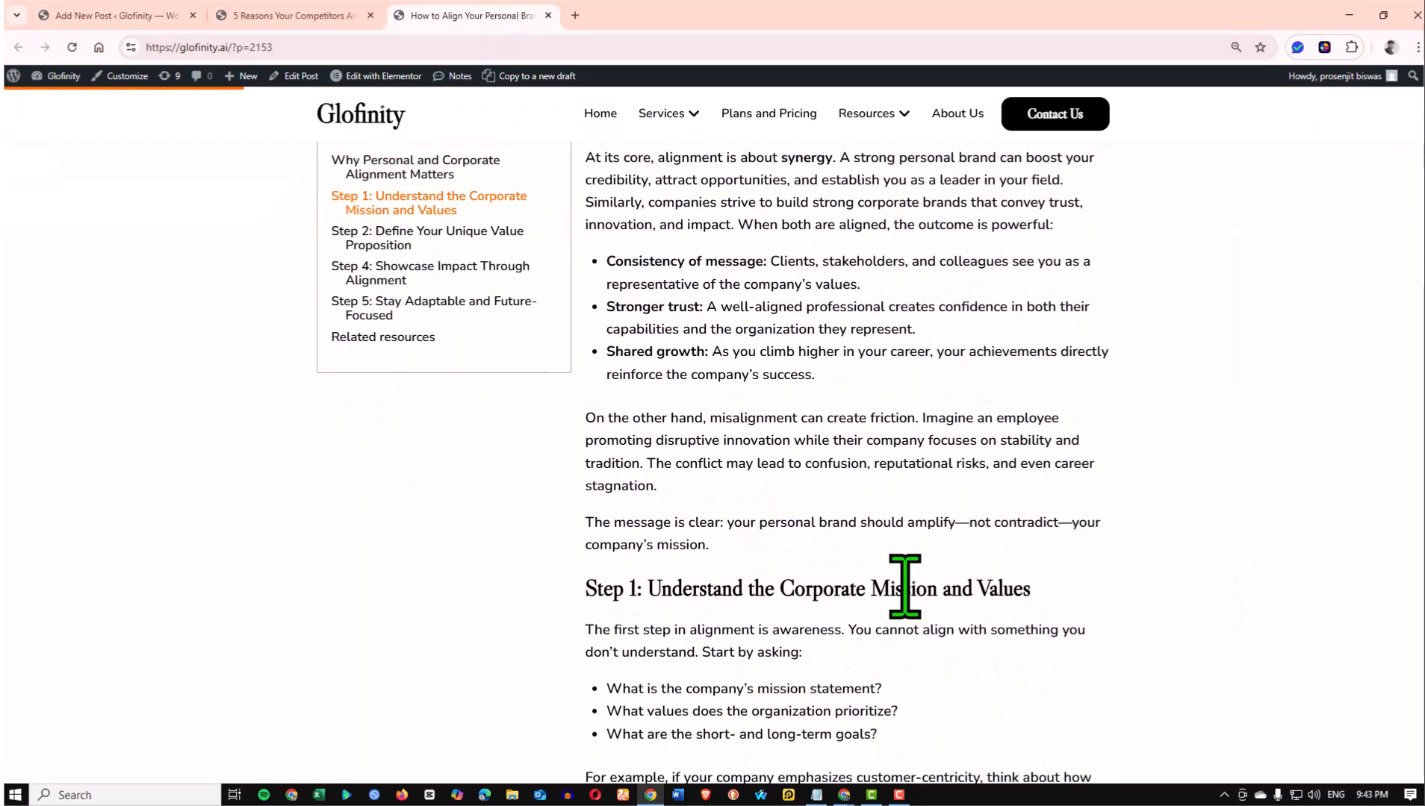
{"action": "scroll", "coordinate": [763, 534], "scroll_direction": "down", "scroll_amount": 3}
{"action": "left_click_drag", "start_coordinate": [587, 368], "coordinate": [1066, 403]}
{"action": "scroll", "coordinate": [754, 476], "scroll_direction": "down", "scroll_amount": 4}
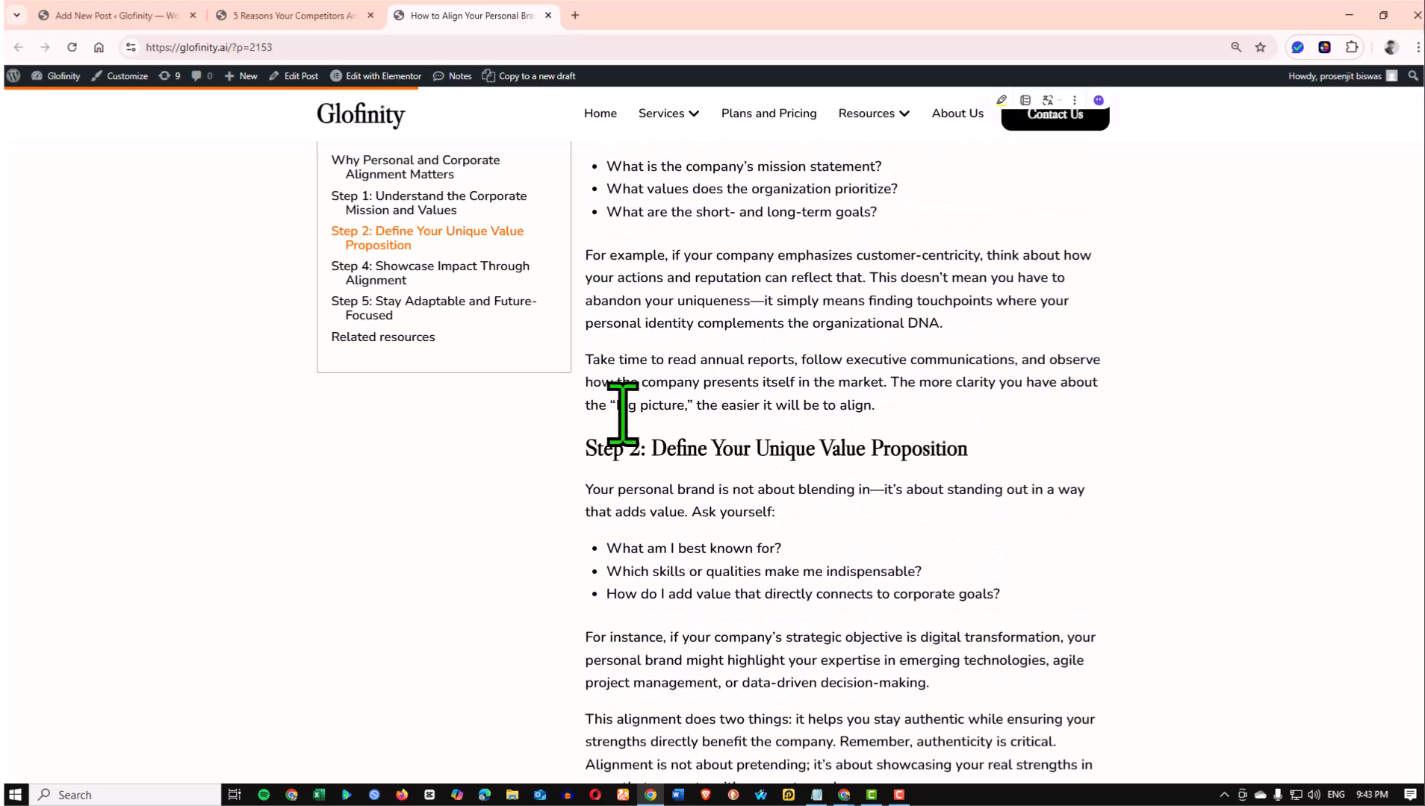
{"action": "left_click_drag", "start_coordinate": [589, 454], "coordinate": [970, 455]}
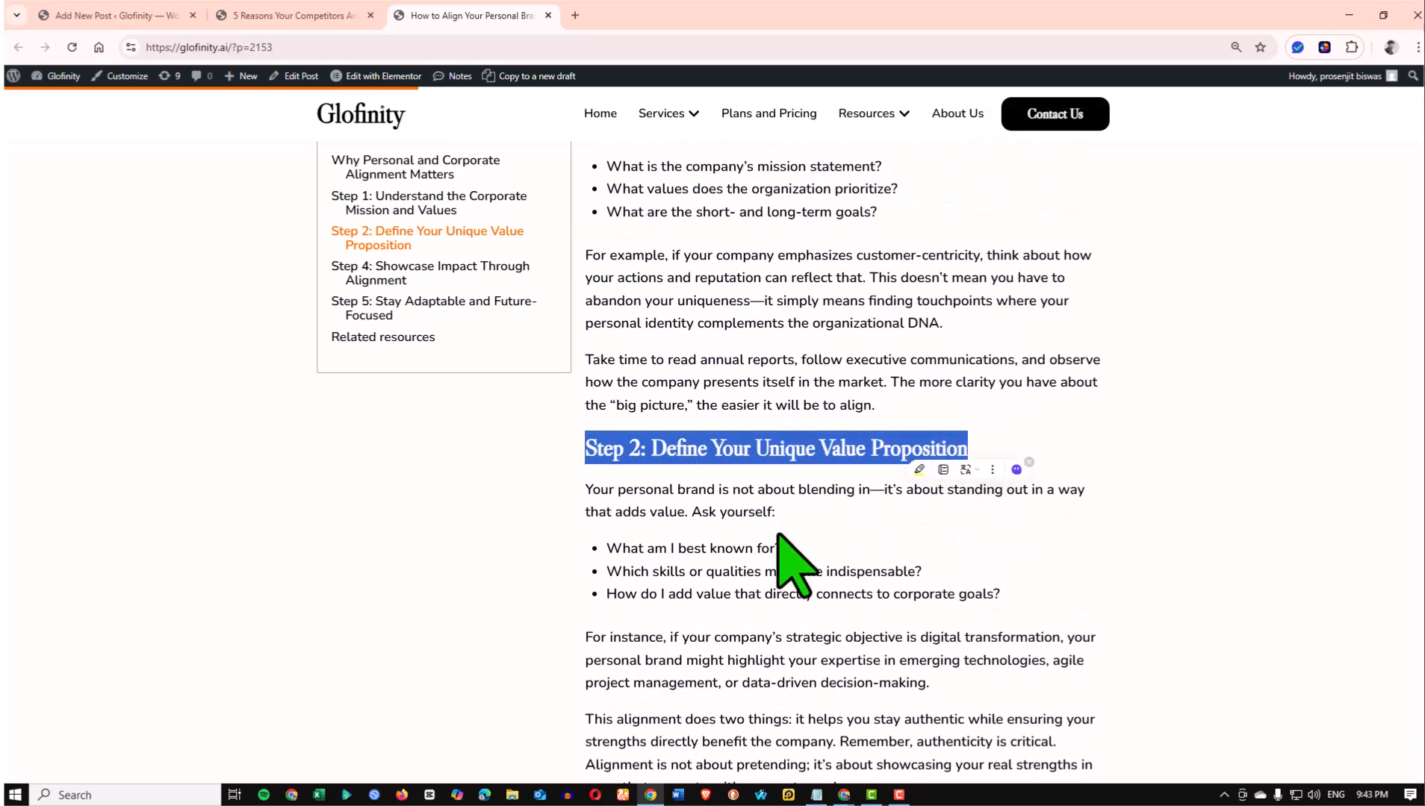
{"action": "scroll", "coordinate": [718, 578], "scroll_direction": "down", "scroll_amount": 4}
{"action": "left_click", "coordinate": [723, 536]}
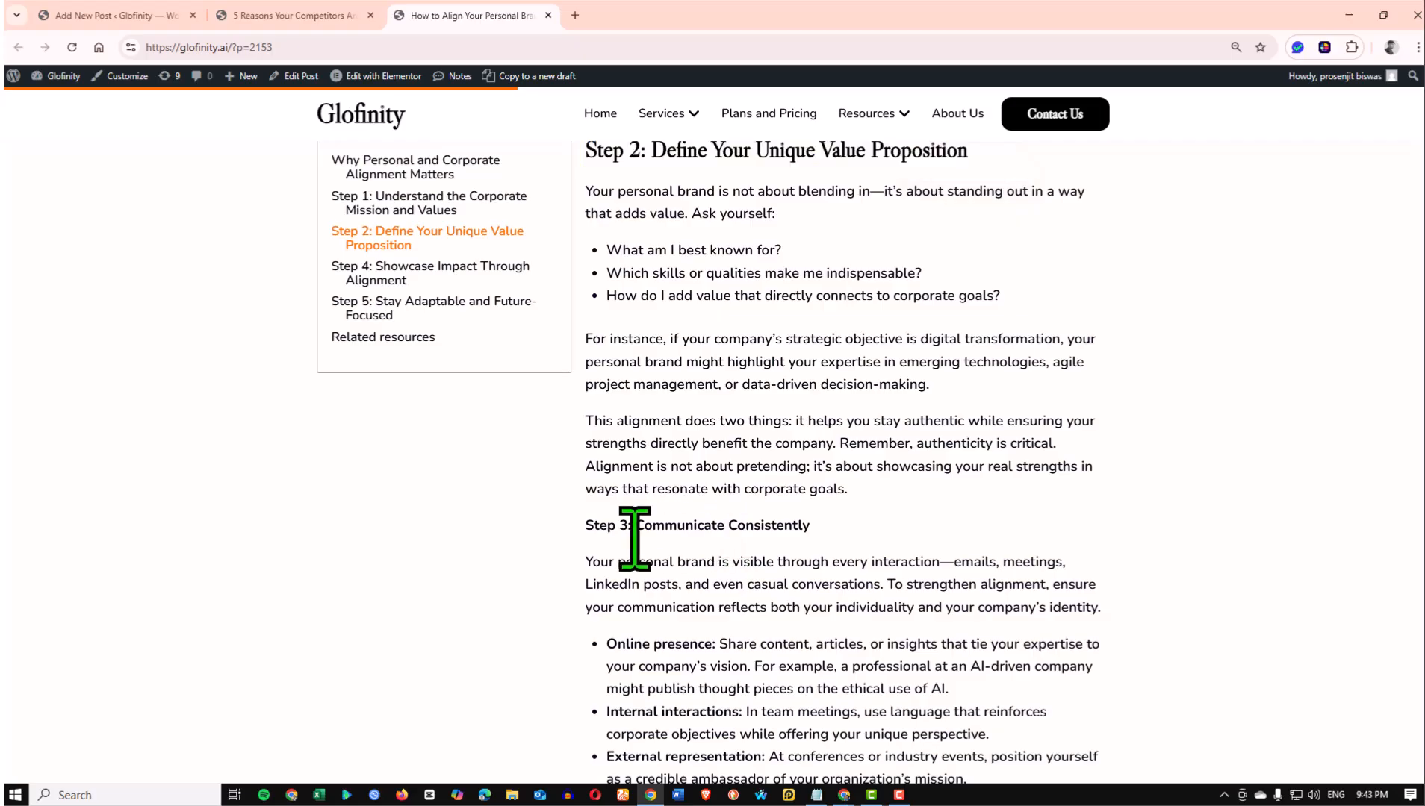
{"action": "left_click_drag", "start_coordinate": [585, 528], "coordinate": [855, 560]}
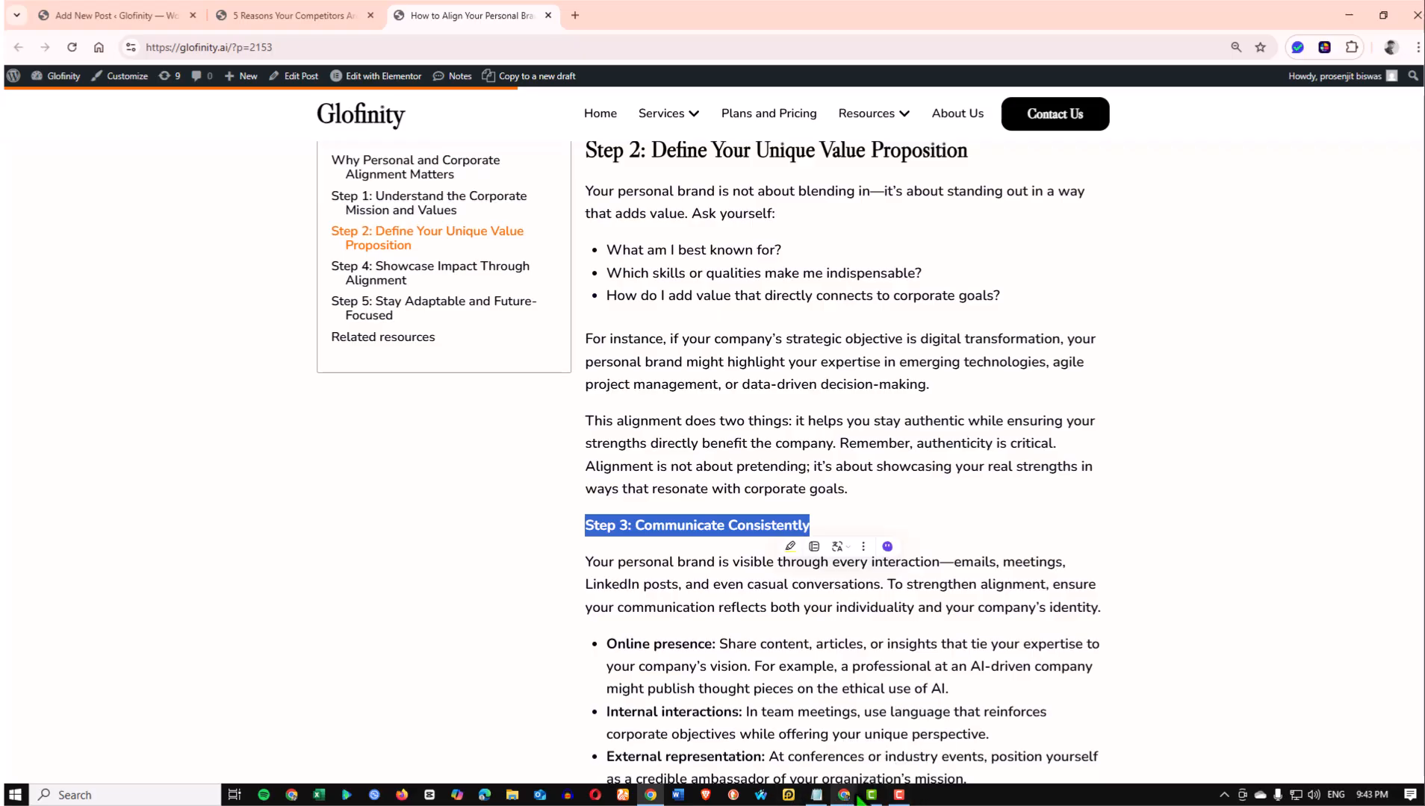
Switch to the Google Doc and format the line "Step 3: Communicate Consistently" as a bold Heading 2
{"action": "mouse_move", "coordinate": [844, 796]}
{"action": "left_click", "coordinate": [888, 736]}
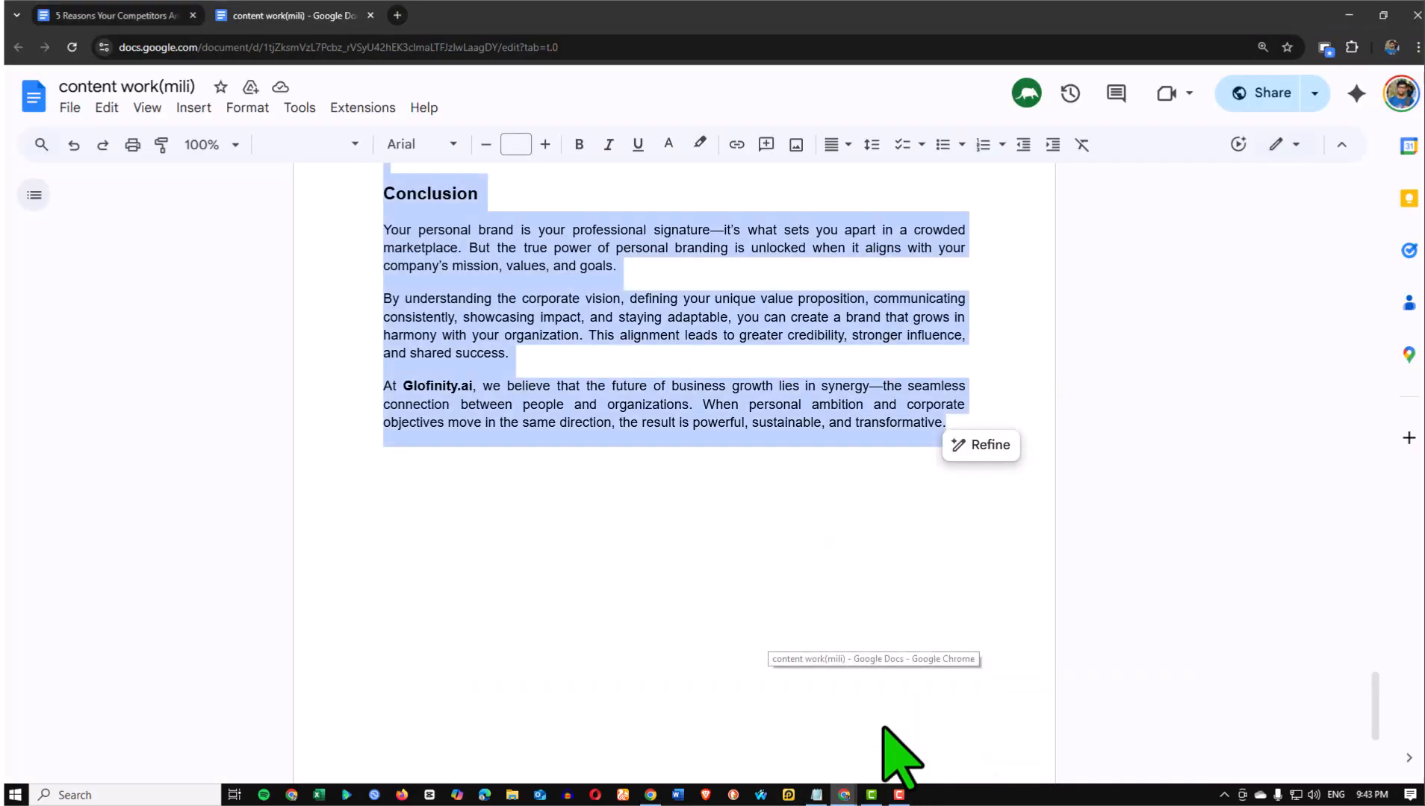
{"action": "scroll", "coordinate": [670, 409], "scroll_direction": "up", "scroll_amount": 20}
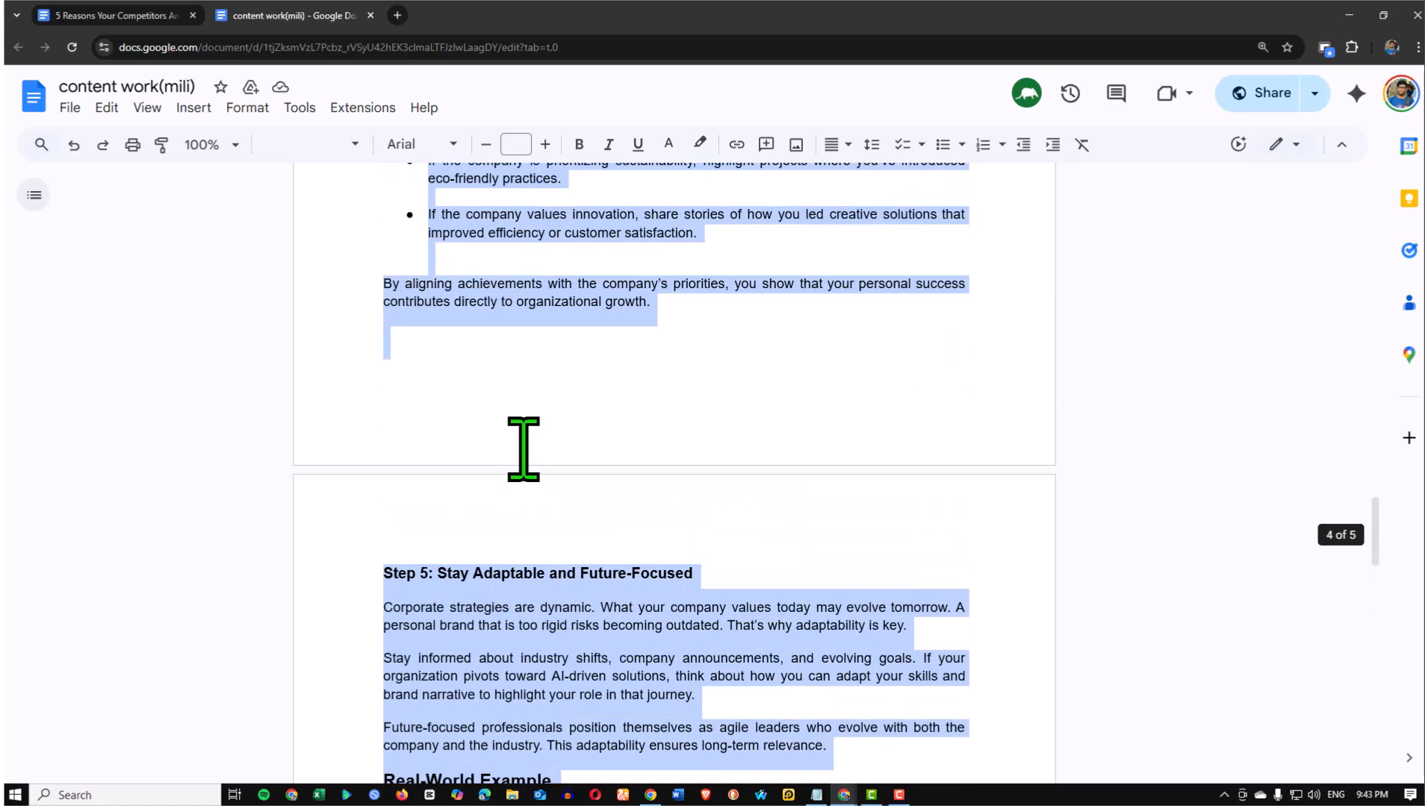
{"action": "scroll", "coordinate": [515, 433], "scroll_direction": "up", "scroll_amount": 5}
{"action": "left_click", "coordinate": [493, 321]}
{"action": "scroll", "coordinate": [496, 366], "scroll_direction": "up", "scroll_amount": 2}
{"action": "scroll", "coordinate": [499, 408], "scroll_direction": "up", "scroll_amount": 3}
{"action": "scroll", "coordinate": [494, 600], "scroll_direction": "up", "scroll_amount": 1}
{"action": "scroll", "coordinate": [496, 596], "scroll_direction": "down", "scroll_amount": 1}
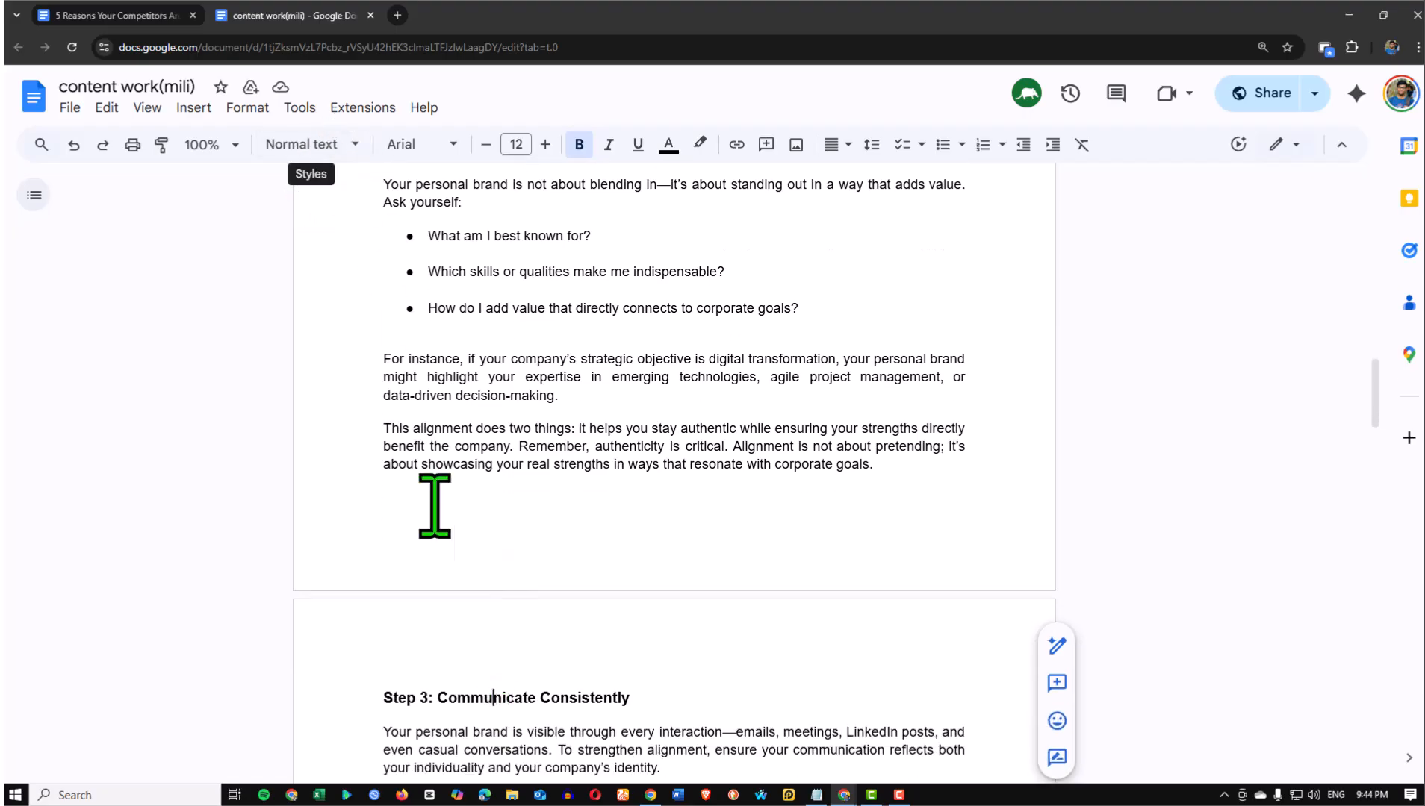
{"action": "scroll", "coordinate": [507, 520], "scroll_direction": "down", "scroll_amount": 4}
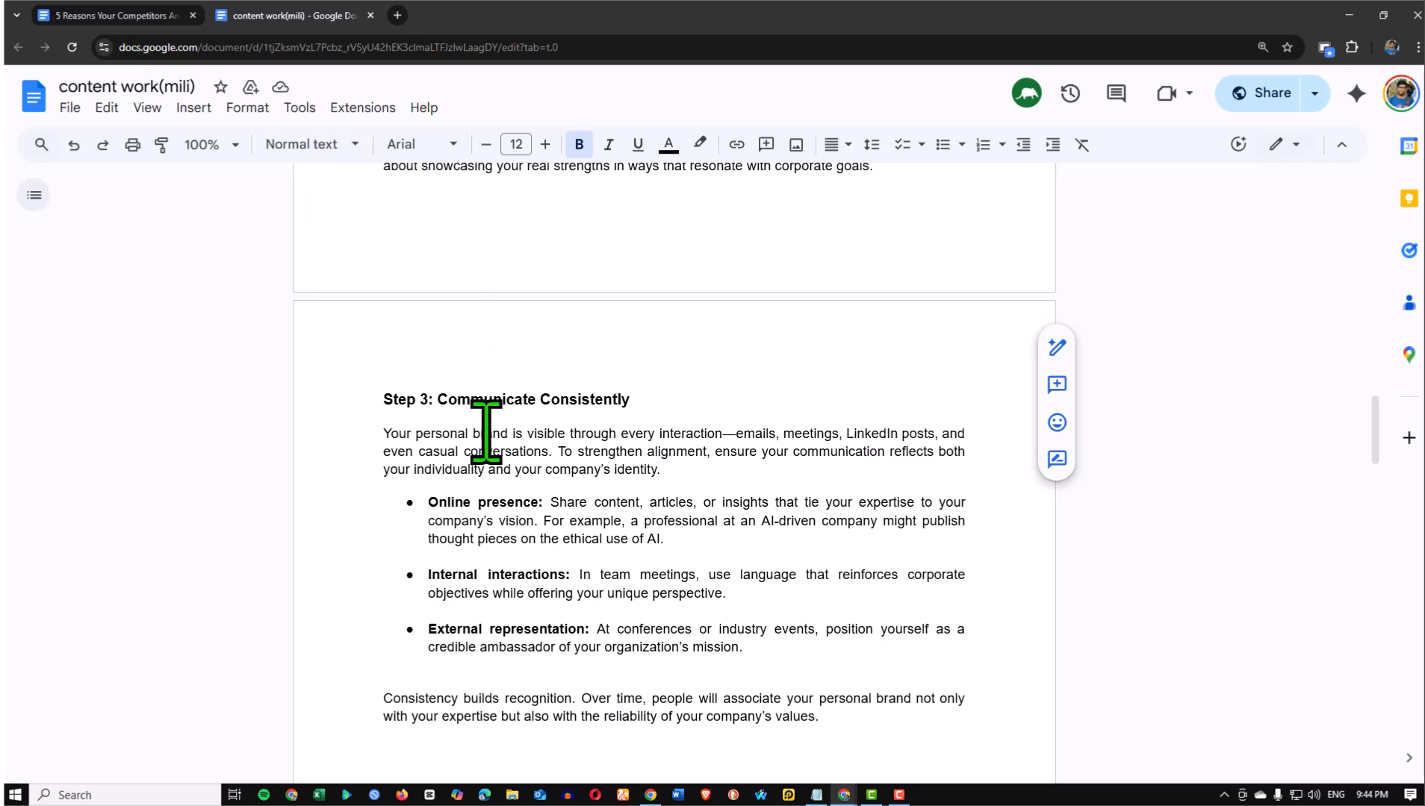
{"action": "left_click", "coordinate": [343, 144]}
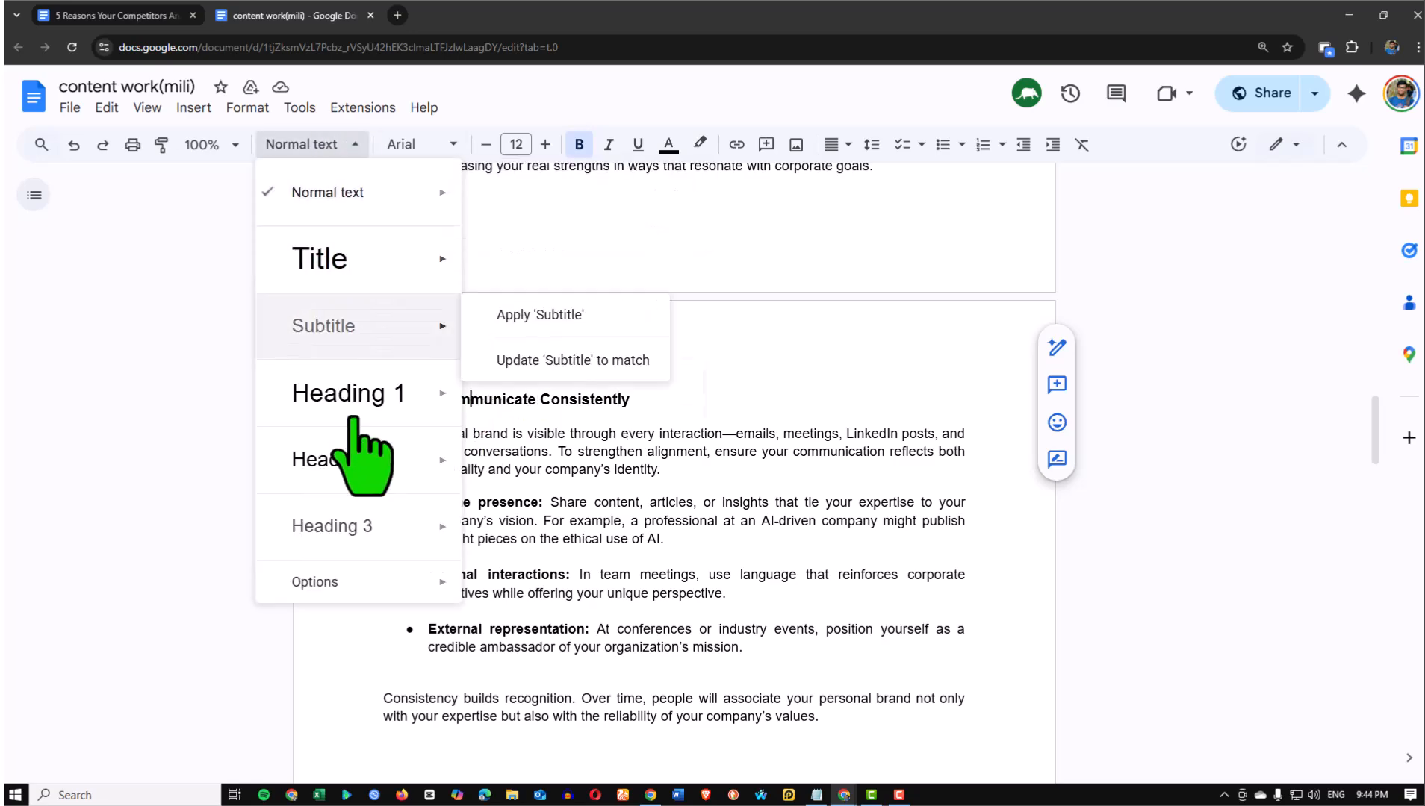
{"action": "left_click", "coordinate": [348, 463]}
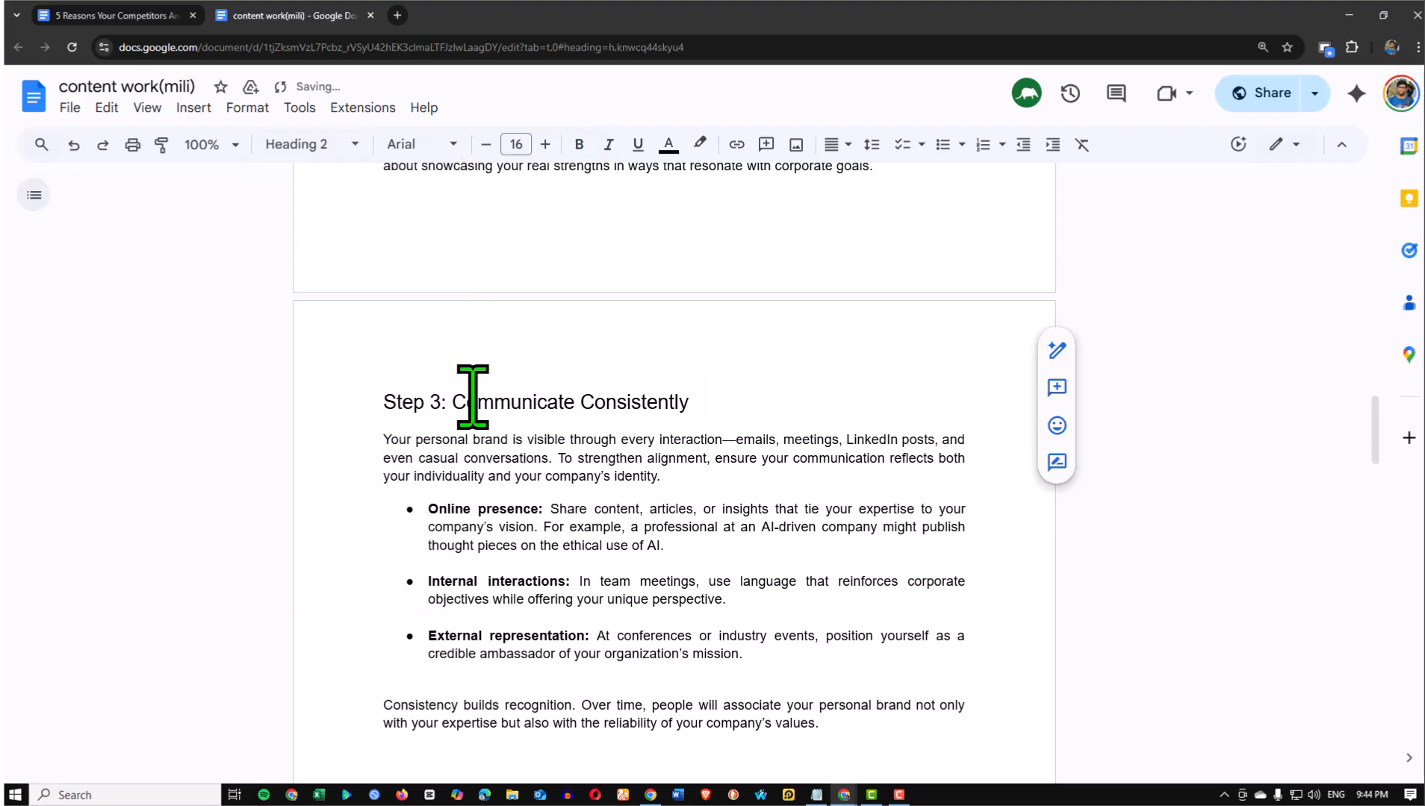
{"action": "left_click_drag", "start_coordinate": [385, 394], "coordinate": [734, 413]}
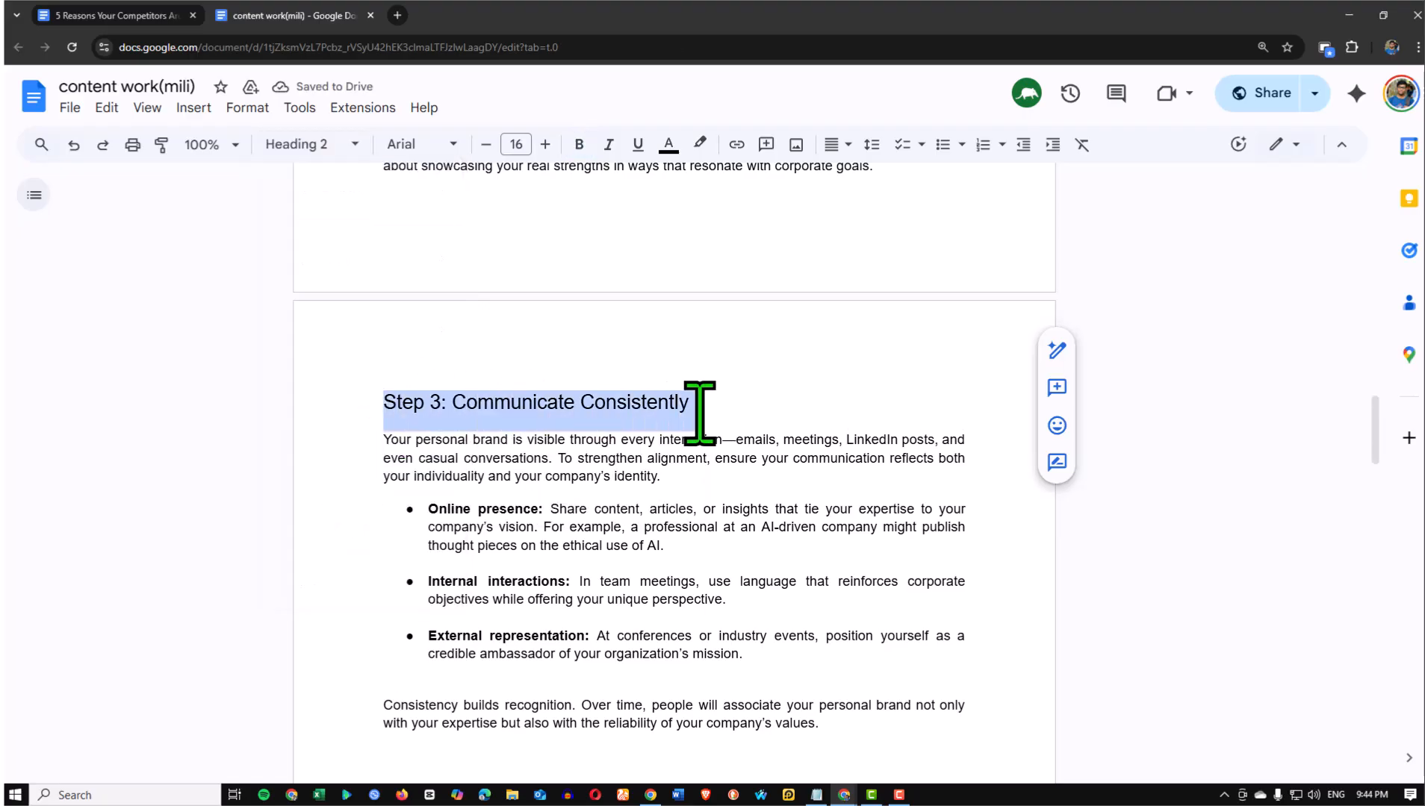
{"action": "left_click", "coordinate": [578, 146]}
Check which heading styles the Google Doc uses for Step 4, Step 5, Real-World Example and Common Pitfalls to Avoid
{"action": "scroll", "coordinate": [547, 435], "scroll_direction": "down", "scroll_amount": 4}
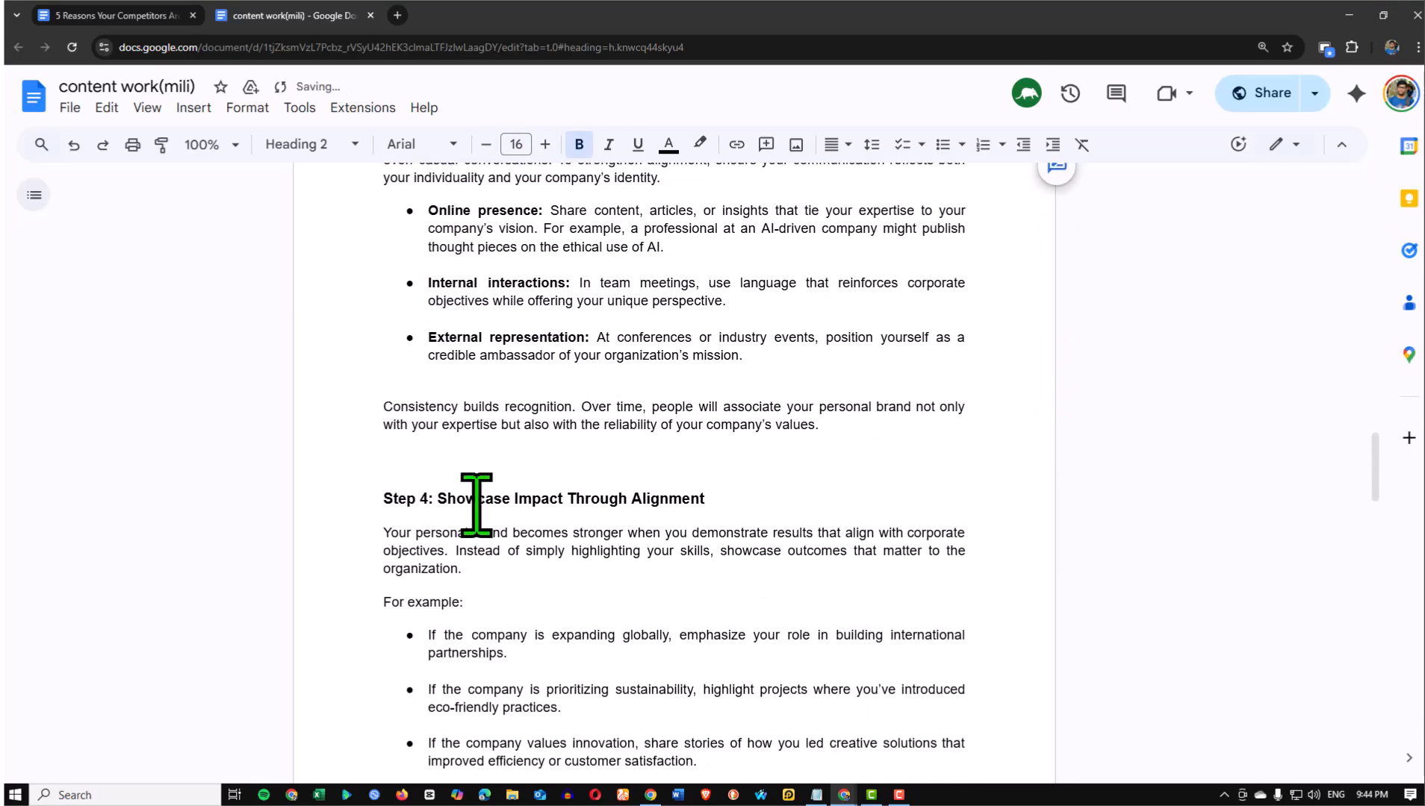
{"action": "left_click_drag", "start_coordinate": [382, 501], "coordinate": [691, 499]}
{"action": "left_click", "coordinate": [691, 499]}
{"action": "scroll", "coordinate": [499, 555], "scroll_direction": "down", "scroll_amount": 12}
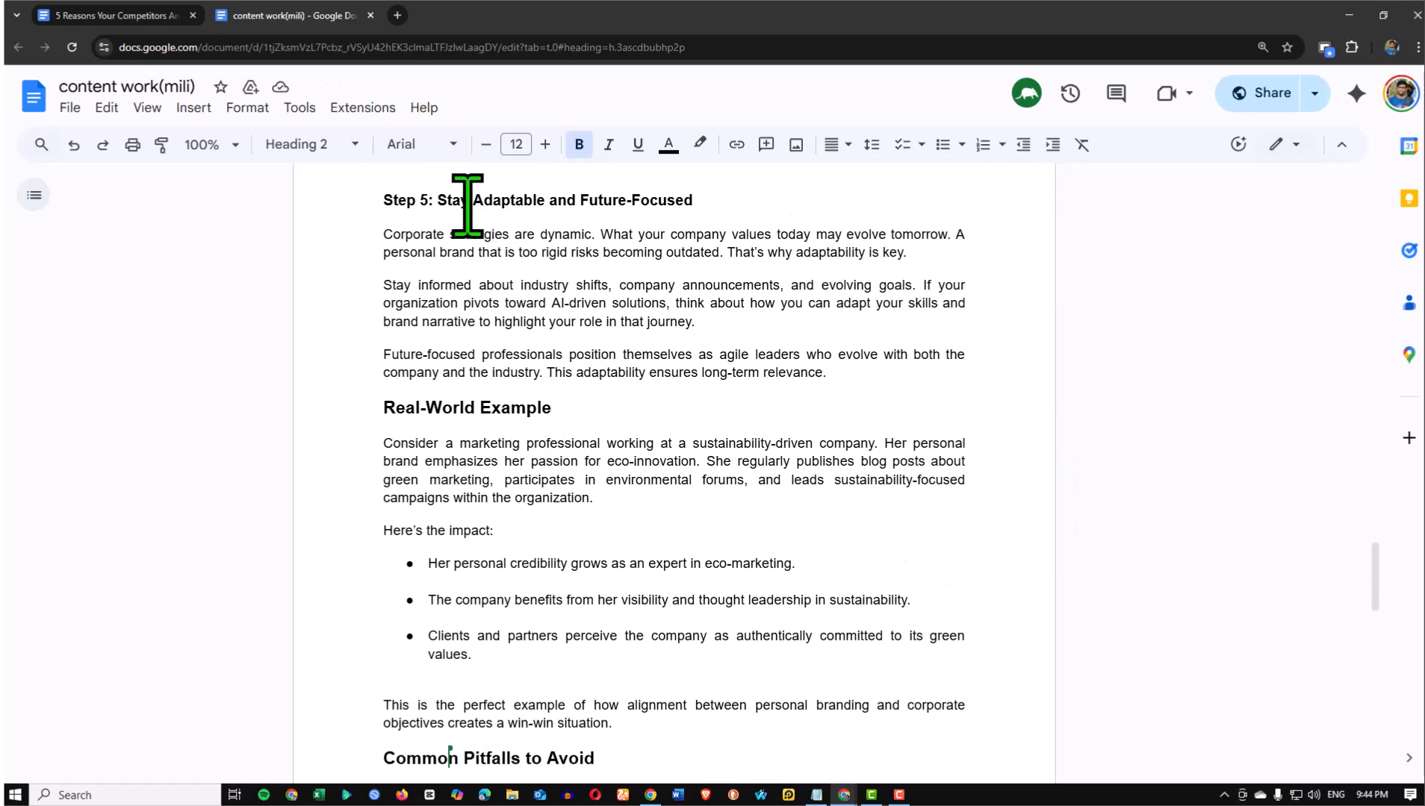
{"action": "left_click", "coordinate": [469, 204]}
{"action": "left_click", "coordinate": [454, 423]}
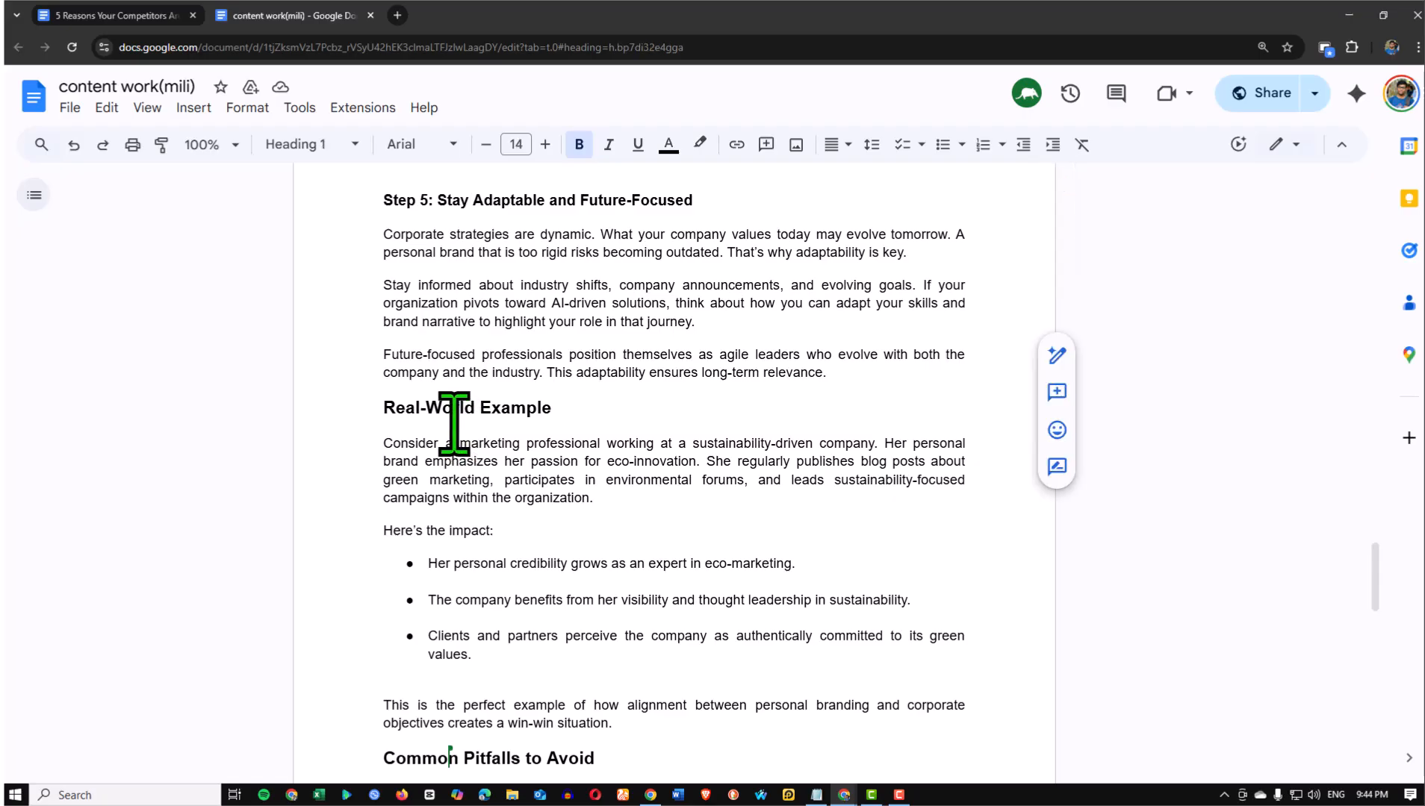
{"action": "scroll", "coordinate": [511, 587], "scroll_direction": "down", "scroll_amount": 3}
{"action": "scroll", "coordinate": [429, 283], "scroll_direction": "up", "scroll_amount": 3}
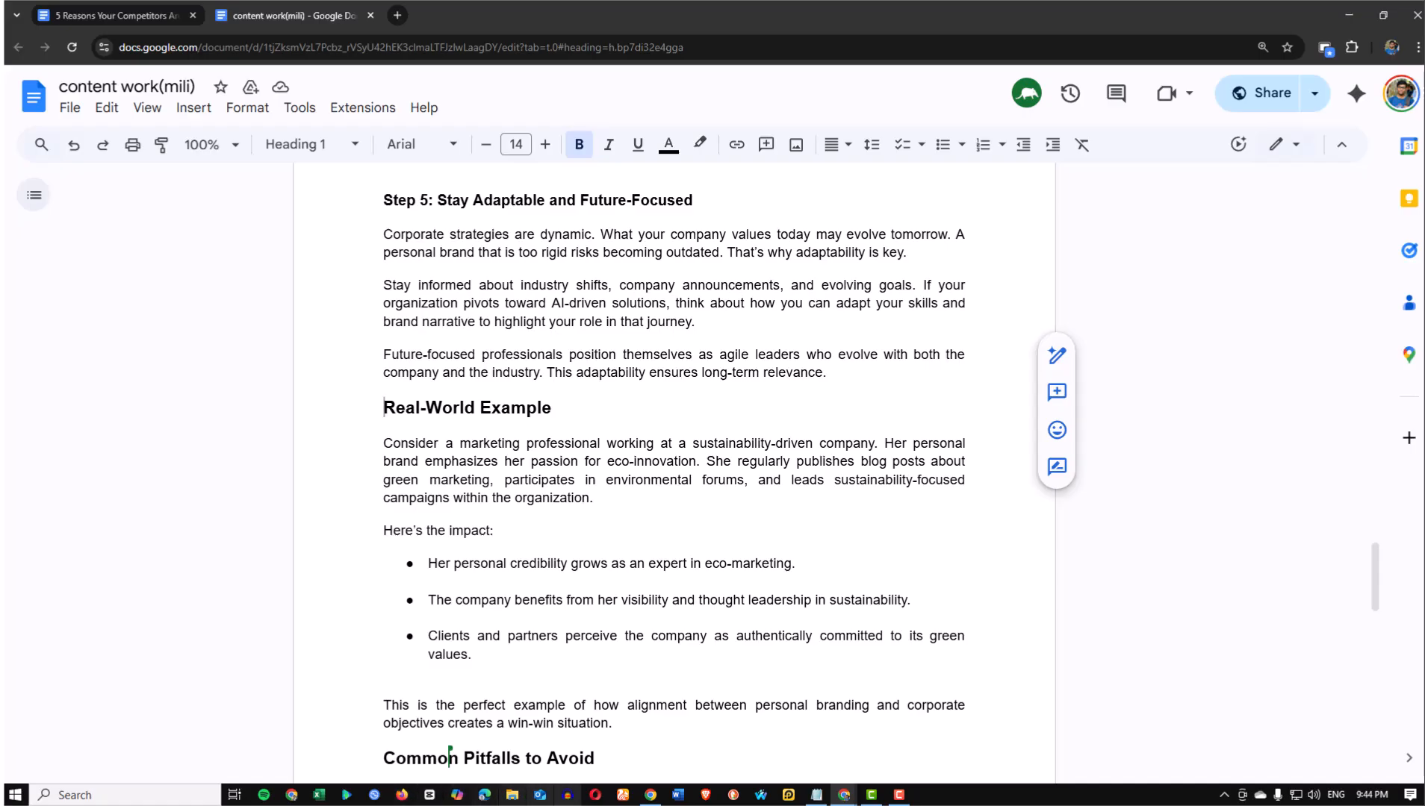
Return to the post preview and compare the Step 4 and Step 5 headings with Real-World Example and Common Pitfalls to Avoid
{"action": "left_click", "coordinate": [658, 799]}
{"action": "scroll", "coordinate": [747, 418], "scroll_direction": "down", "scroll_amount": 15}
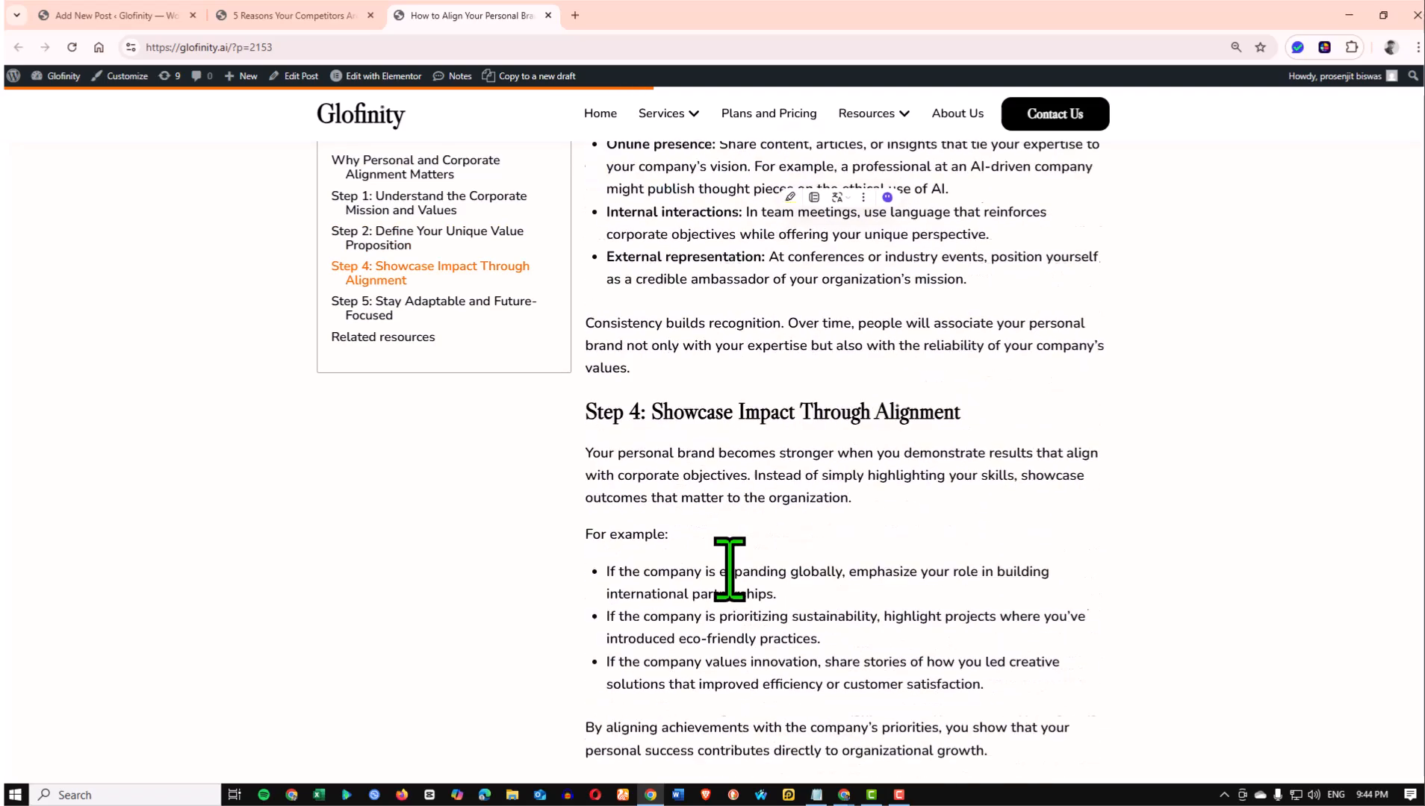
{"action": "scroll", "coordinate": [731, 575], "scroll_direction": "down", "scroll_amount": 3}
{"action": "scroll", "coordinate": [739, 579], "scroll_direction": "up", "scroll_amount": 2}
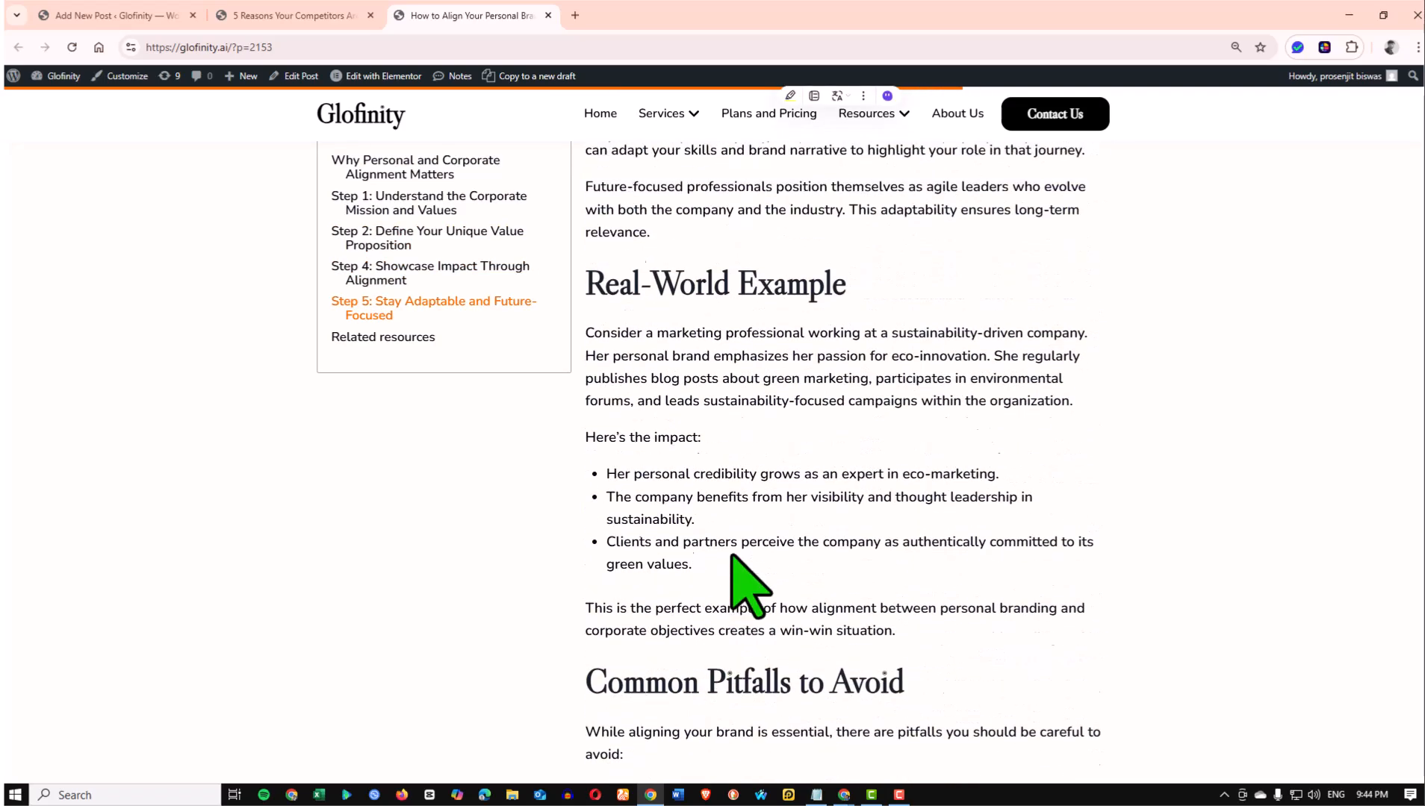
{"action": "scroll", "coordinate": [739, 423], "scroll_direction": "down", "scroll_amount": 3}
{"action": "scroll", "coordinate": [751, 462], "scroll_direction": "up", "scroll_amount": 5}
{"action": "scroll", "coordinate": [747, 499], "scroll_direction": "down", "scroll_amount": 5}
{"action": "scroll", "coordinate": [706, 493], "scroll_direction": "up", "scroll_amount": 12}
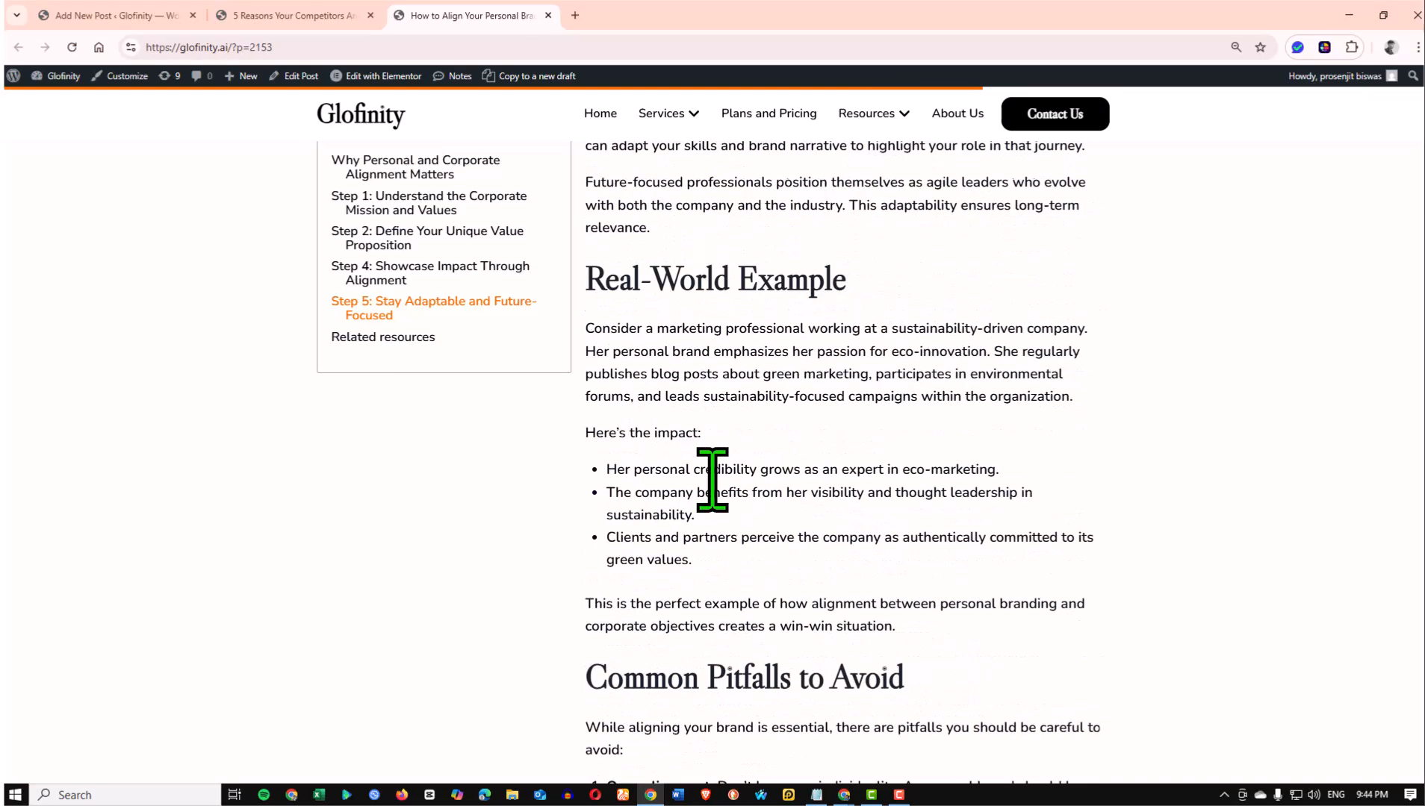
{"action": "scroll", "coordinate": [698, 478], "scroll_direction": "down", "scroll_amount": 2}
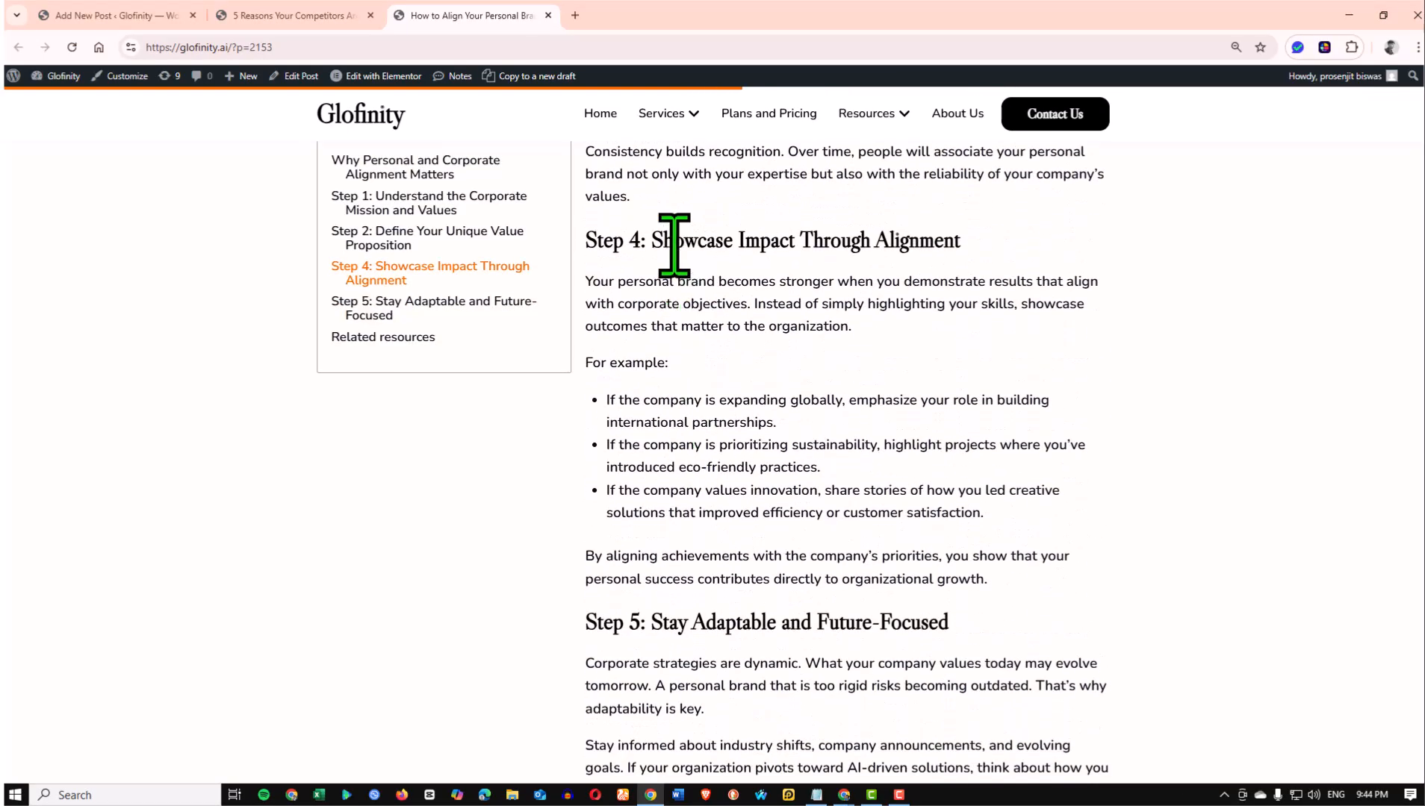
{"action": "left_click_drag", "start_coordinate": [596, 244], "coordinate": [993, 273]}
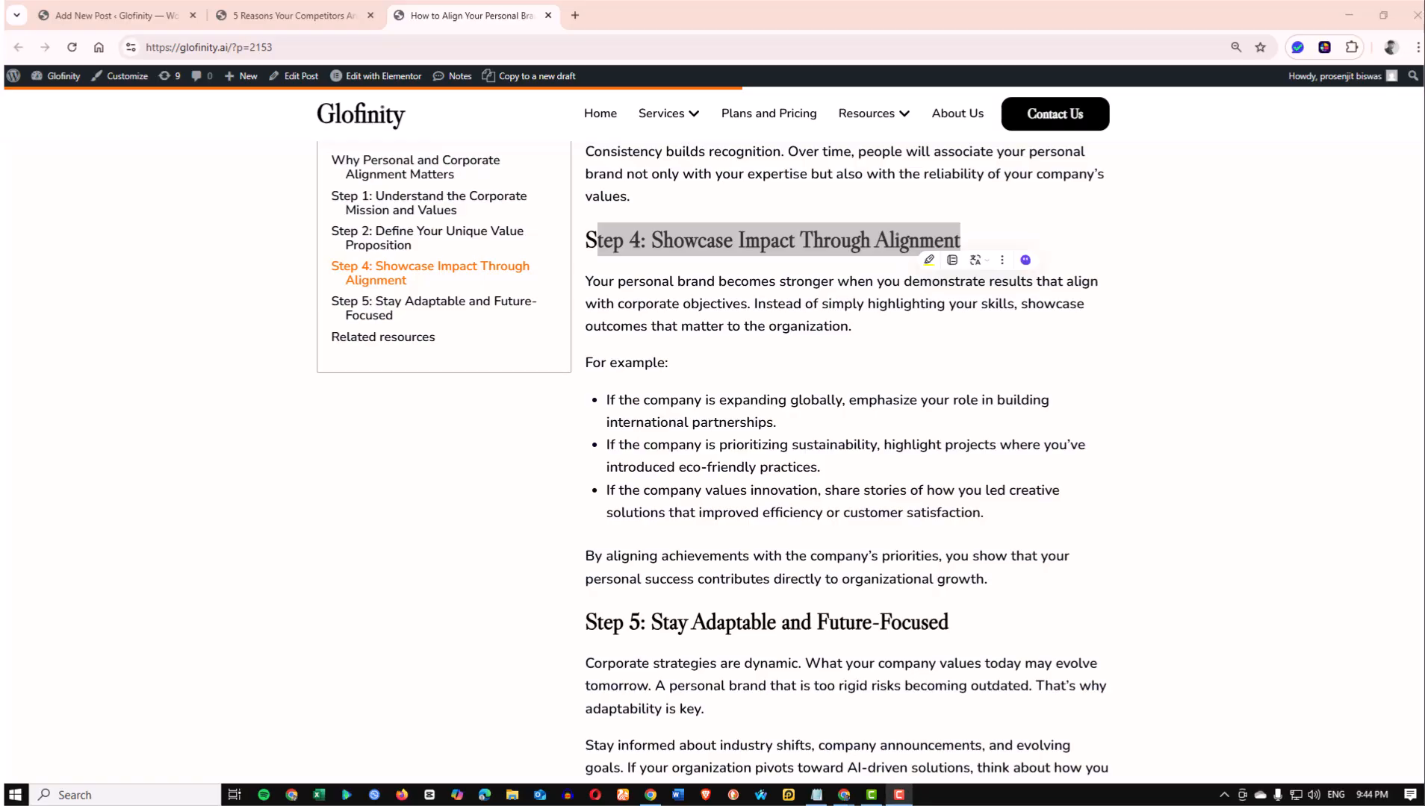
{"action": "scroll", "coordinate": [846, 448], "scroll_direction": "down", "scroll_amount": 8}
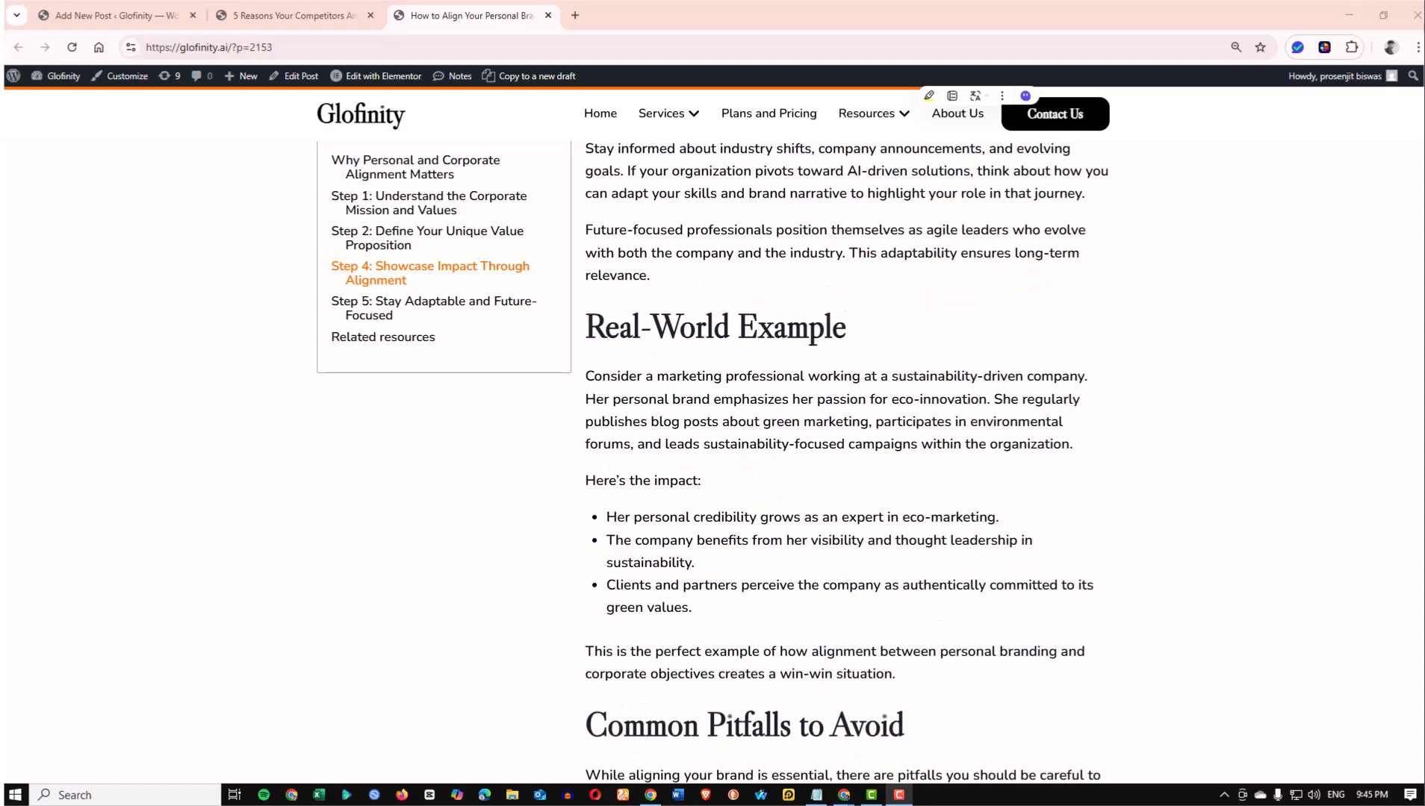
{"action": "scroll", "coordinate": [690, 371], "scroll_direction": "up", "scroll_amount": 2}
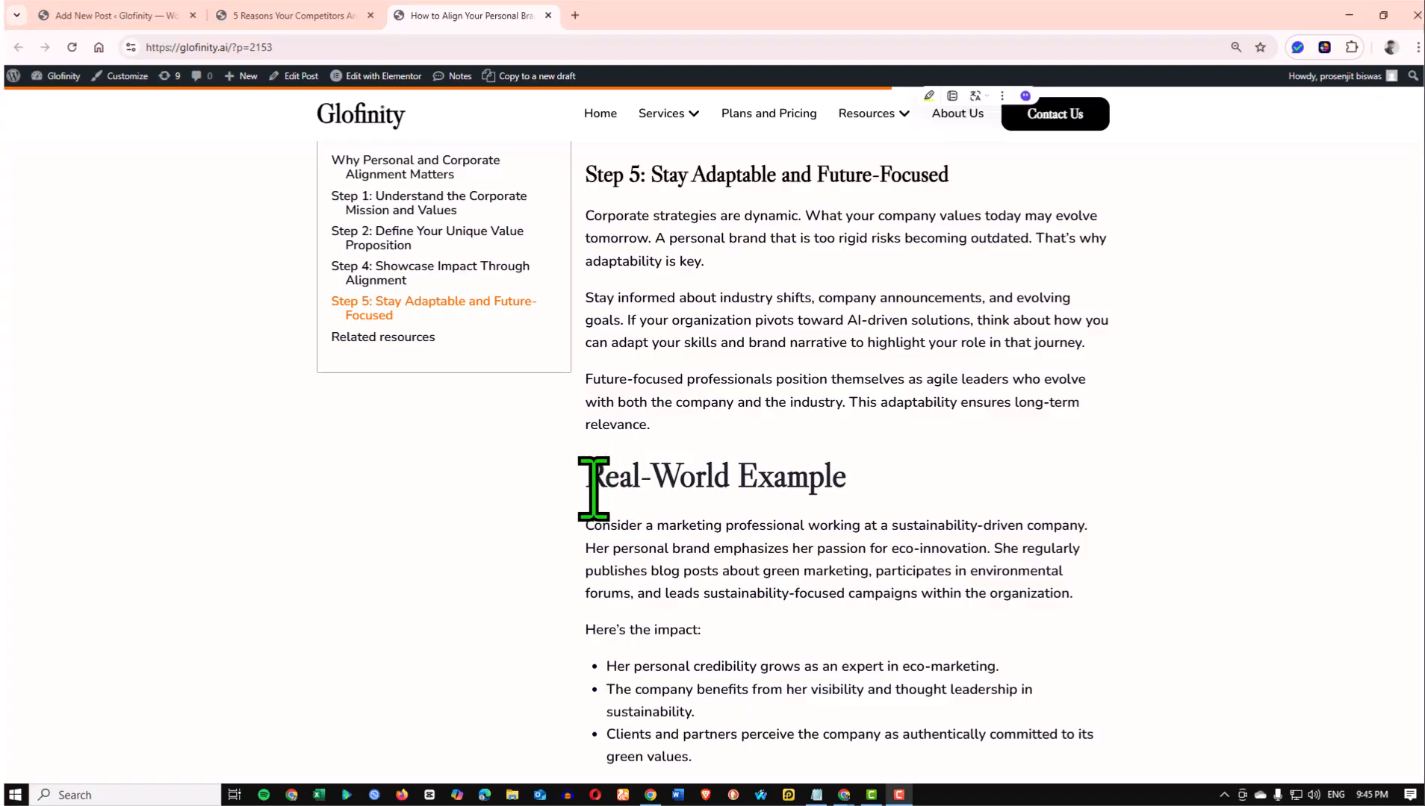
Examine how the Real-World Example, Common Pitfalls to Avoid and Conclusion headings appear in the new post's preview
{"action": "left_click_drag", "start_coordinate": [586, 486], "coordinate": [813, 482]}
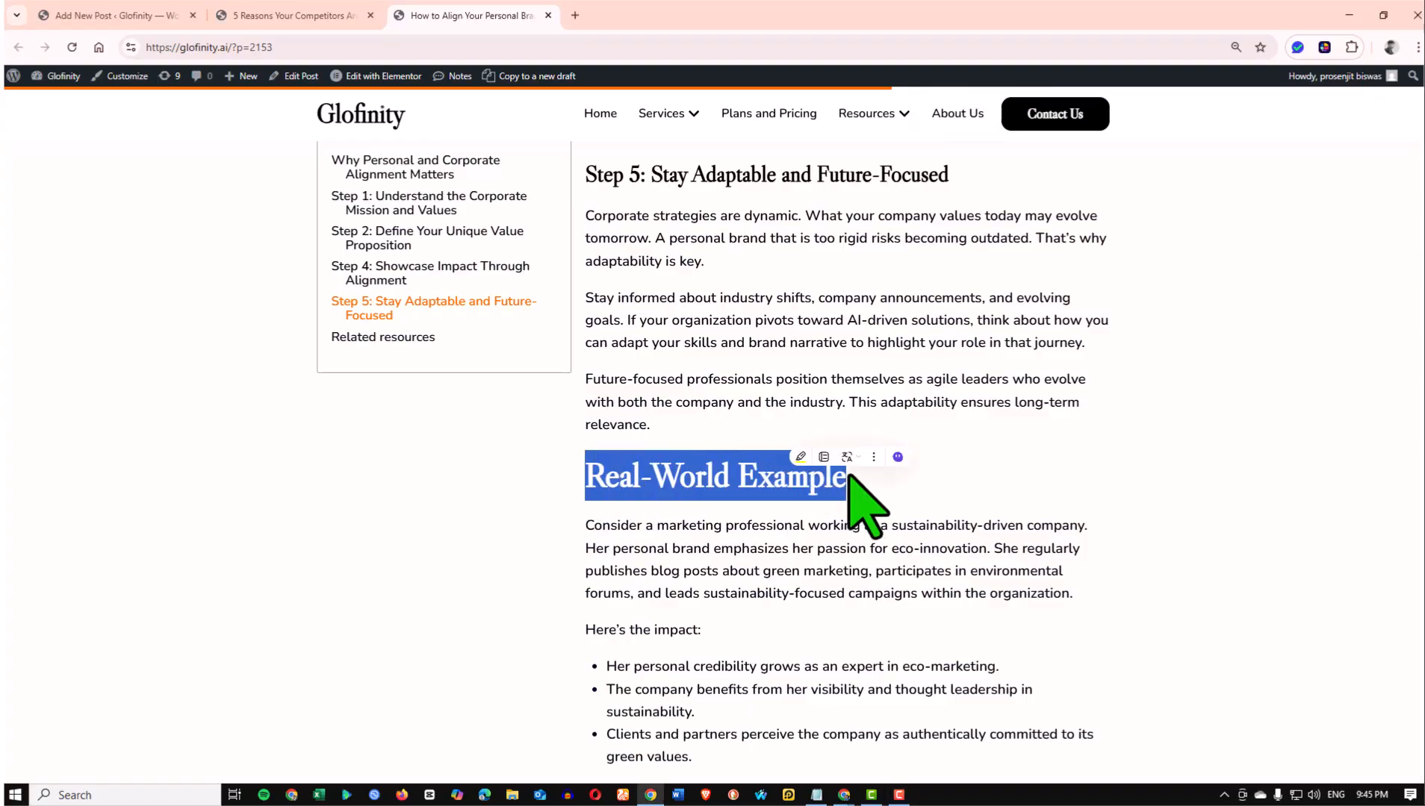
{"action": "left_click", "coordinate": [642, 475]}
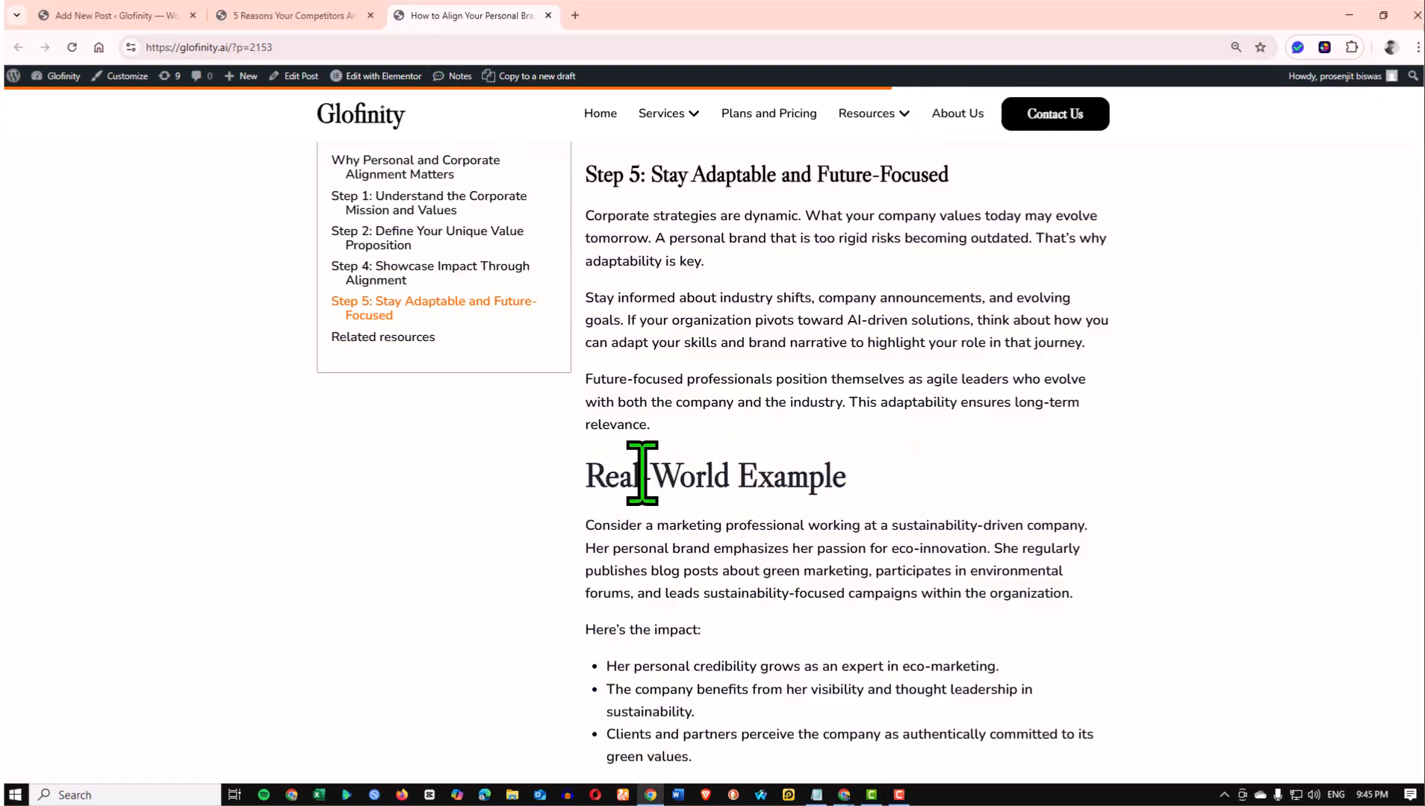
{"action": "left_click_drag", "start_coordinate": [583, 474], "coordinate": [858, 482]}
{"action": "scroll", "coordinate": [858, 485], "scroll_direction": "down", "scroll_amount": 2}
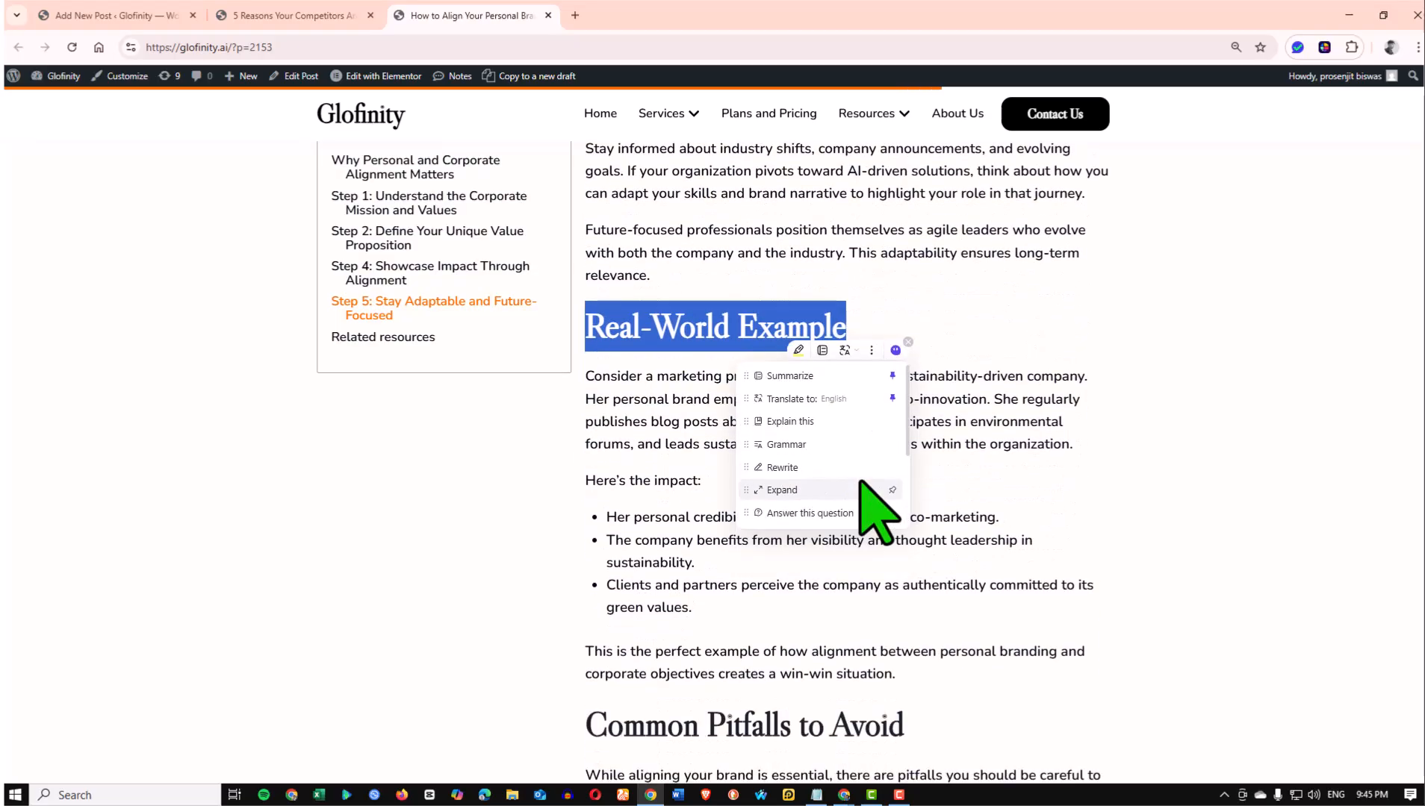
{"action": "scroll", "coordinate": [661, 639], "scroll_direction": "down", "scroll_amount": 2}
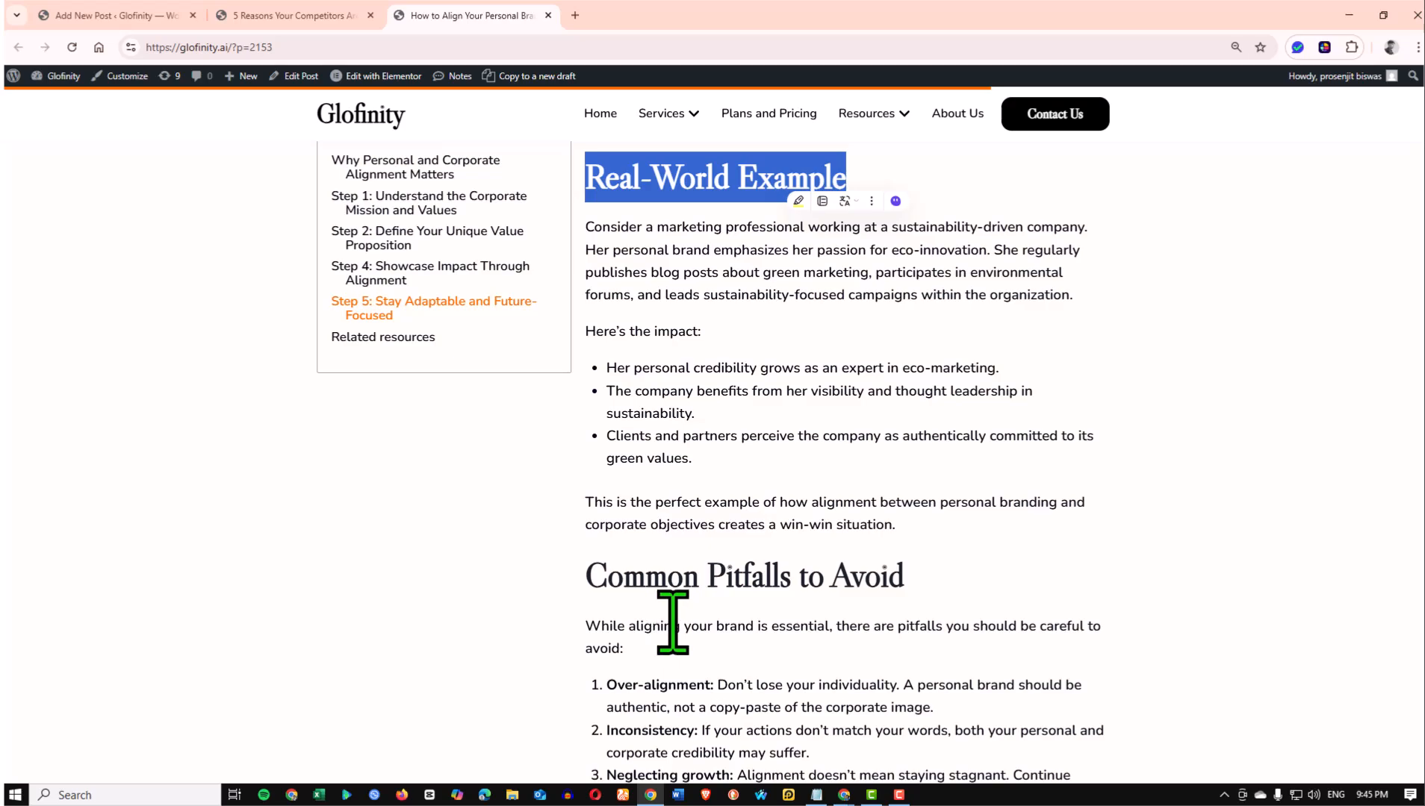
{"action": "scroll", "coordinate": [673, 622], "scroll_direction": "down", "scroll_amount": 4}
{"action": "scroll", "coordinate": [712, 546], "scroll_direction": "down", "scroll_amount": 5}
{"action": "scroll", "coordinate": [725, 572], "scroll_direction": "up", "scroll_amount": 5}
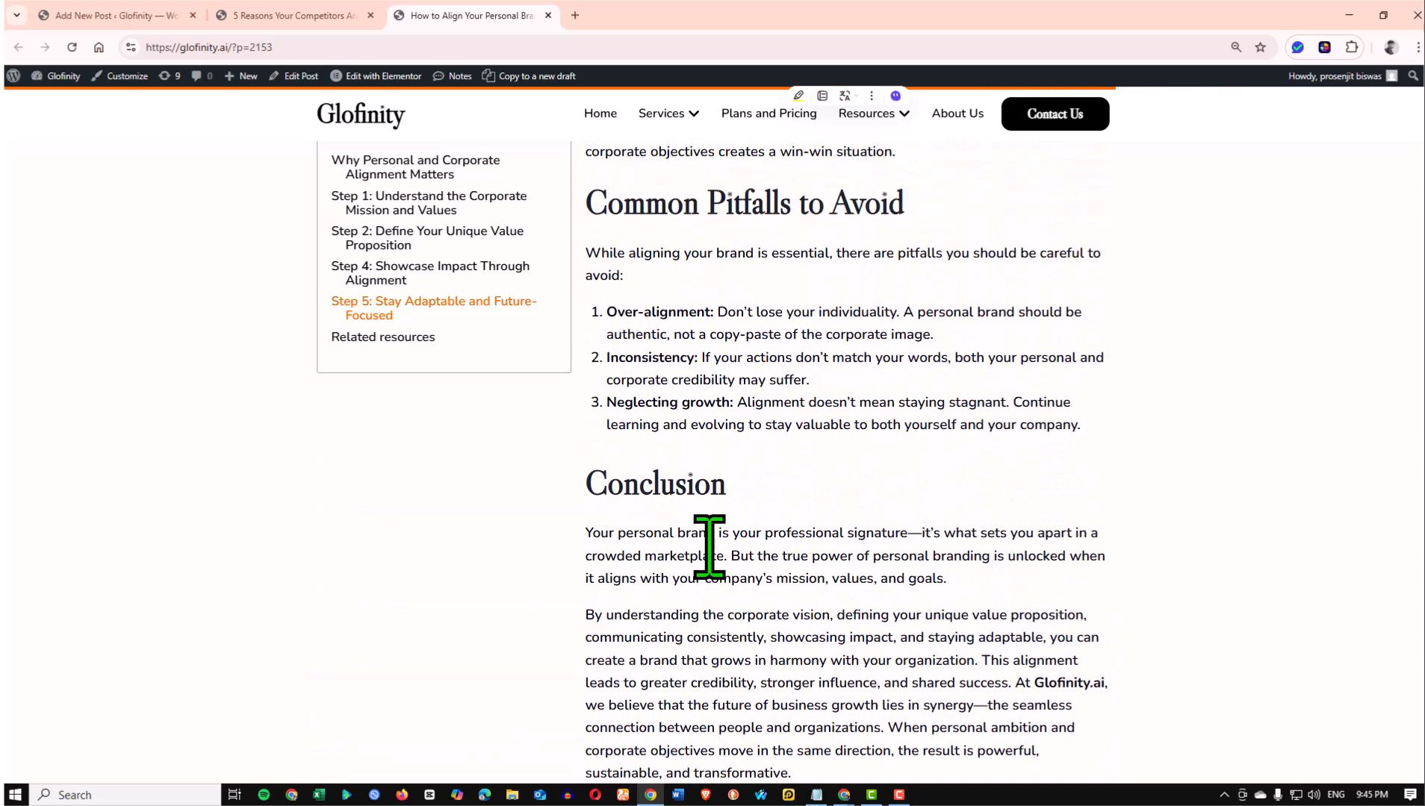
{"action": "scroll", "coordinate": [709, 546], "scroll_direction": "up", "scroll_amount": 3}
{"action": "scroll", "coordinate": [705, 540], "scroll_direction": "up", "scroll_amount": 2}
Switch to the preview of the LinkedIn employee advocacy post and look over its introduction and table of contents
{"action": "left_click", "coordinate": [327, 6]}
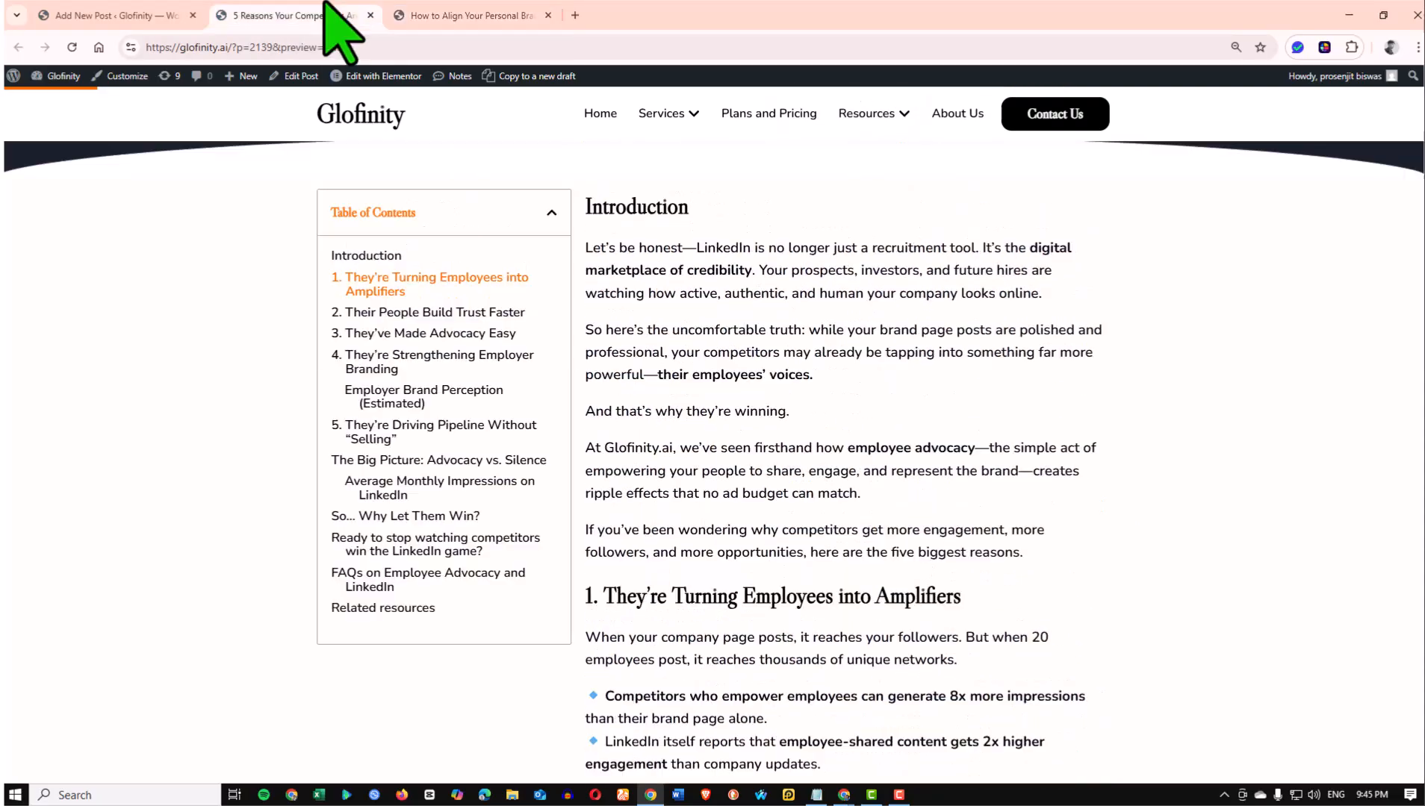
{"action": "scroll", "coordinate": [784, 516], "scroll_direction": "up", "scroll_amount": 2}
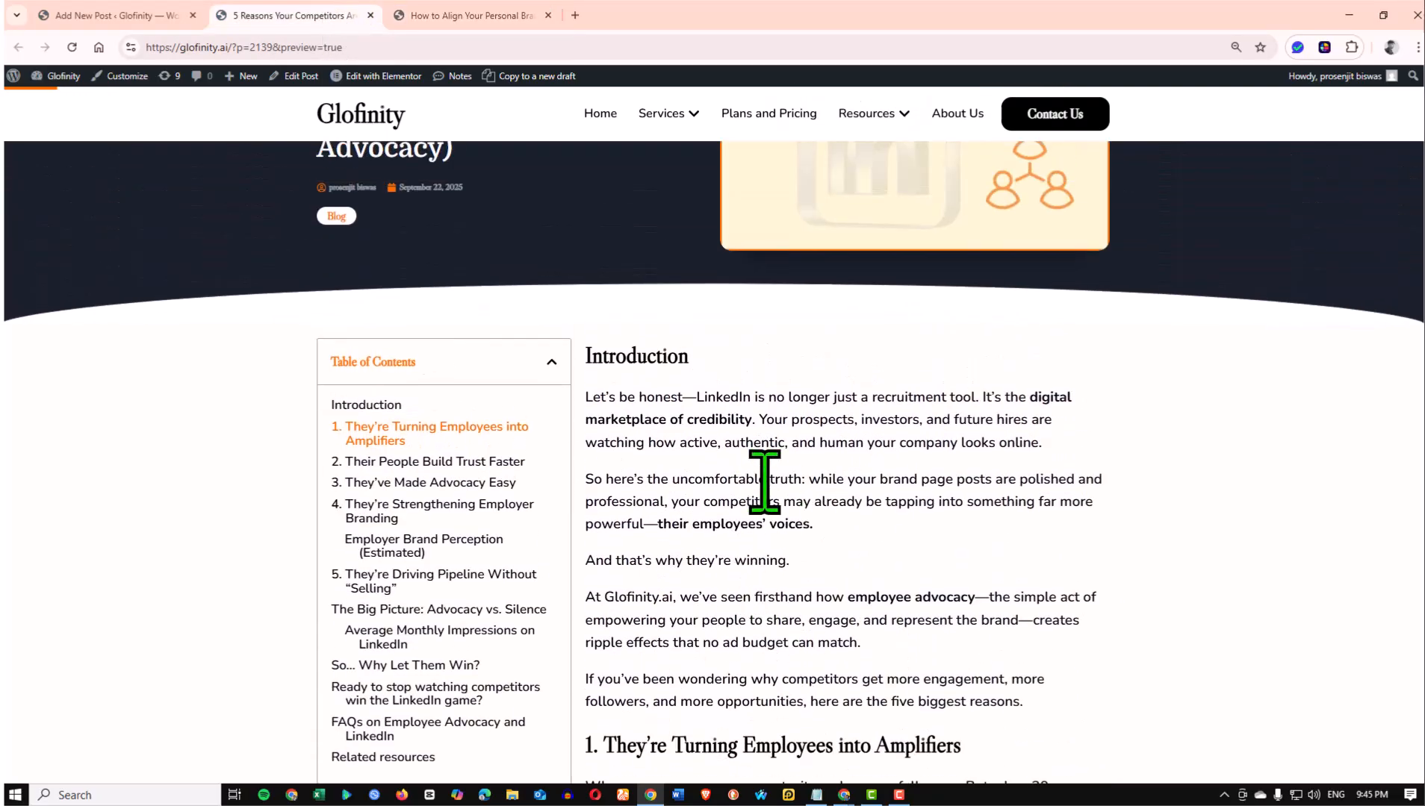
{"action": "scroll", "coordinate": [761, 482], "scroll_direction": "down", "scroll_amount": 3}
{"action": "scroll", "coordinate": [737, 478], "scroll_direction": "up", "scroll_amount": 4}
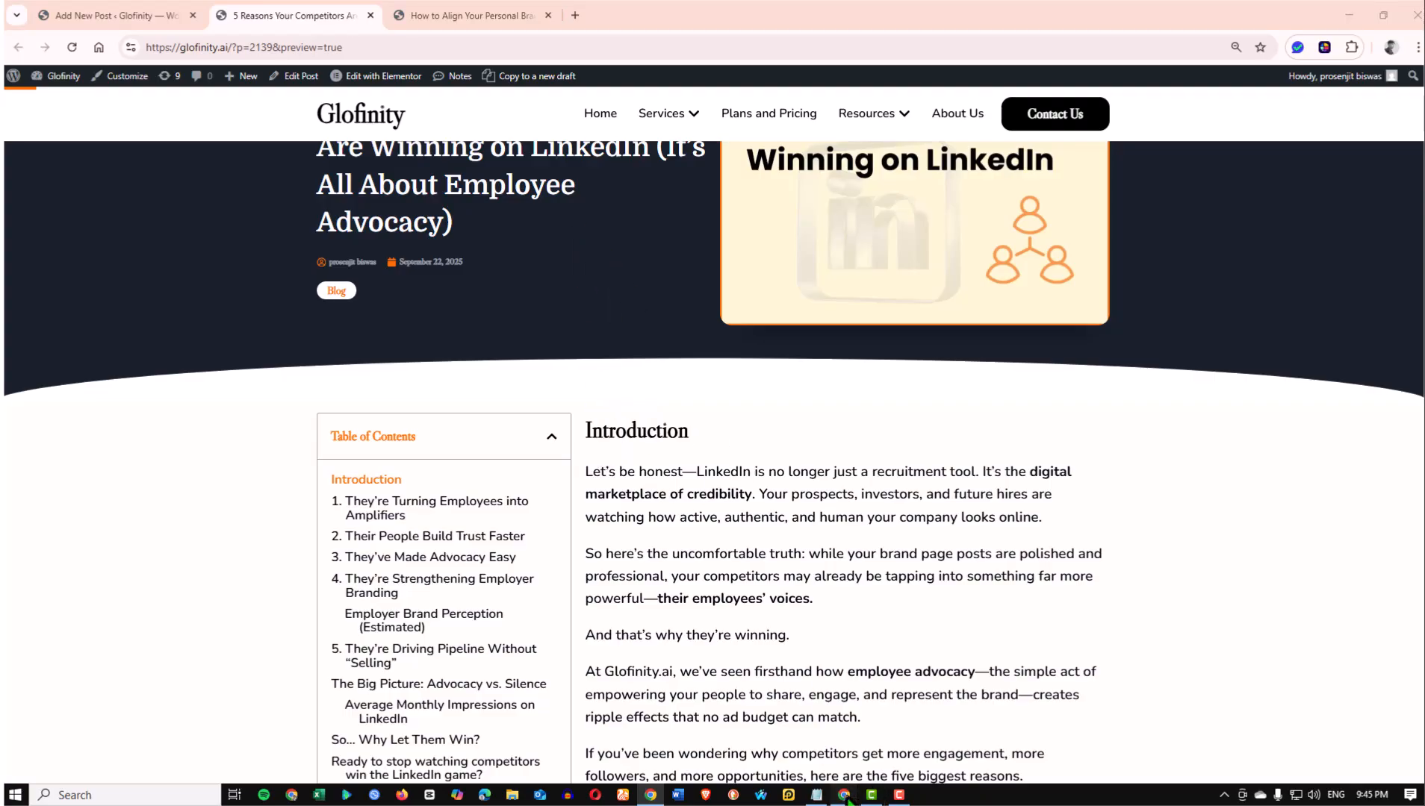
Switch to the content work(mili) Google Doc and review the article's title and opening sections
{"action": "mouse_move", "coordinate": [844, 794]}
{"action": "left_click", "coordinate": [900, 716]}
{"action": "scroll", "coordinate": [619, 471], "scroll_direction": "up", "scroll_amount": 20}
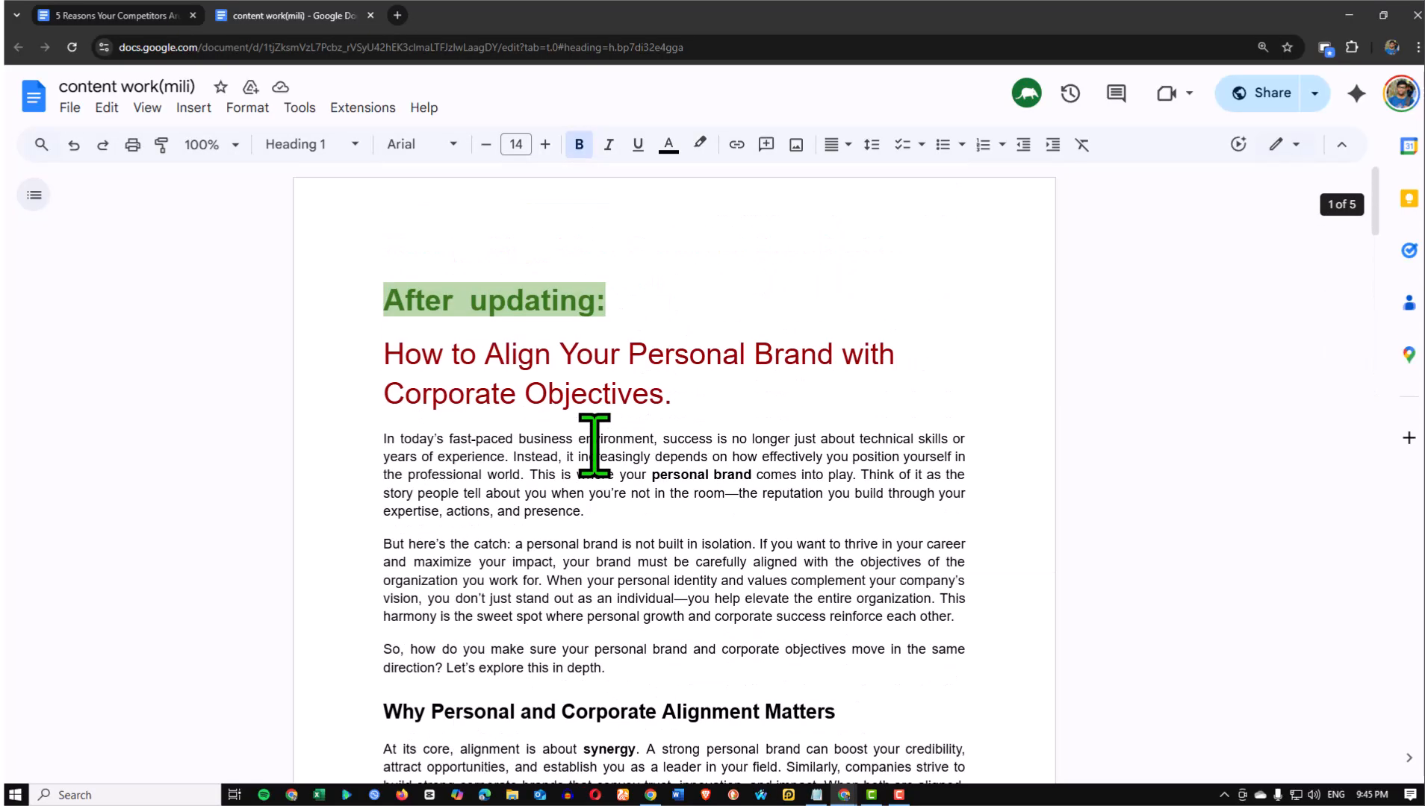
{"action": "scroll", "coordinate": [415, 676], "scroll_direction": "down", "scroll_amount": 3}
{"action": "scroll", "coordinate": [429, 638], "scroll_direction": "up", "scroll_amount": 3}
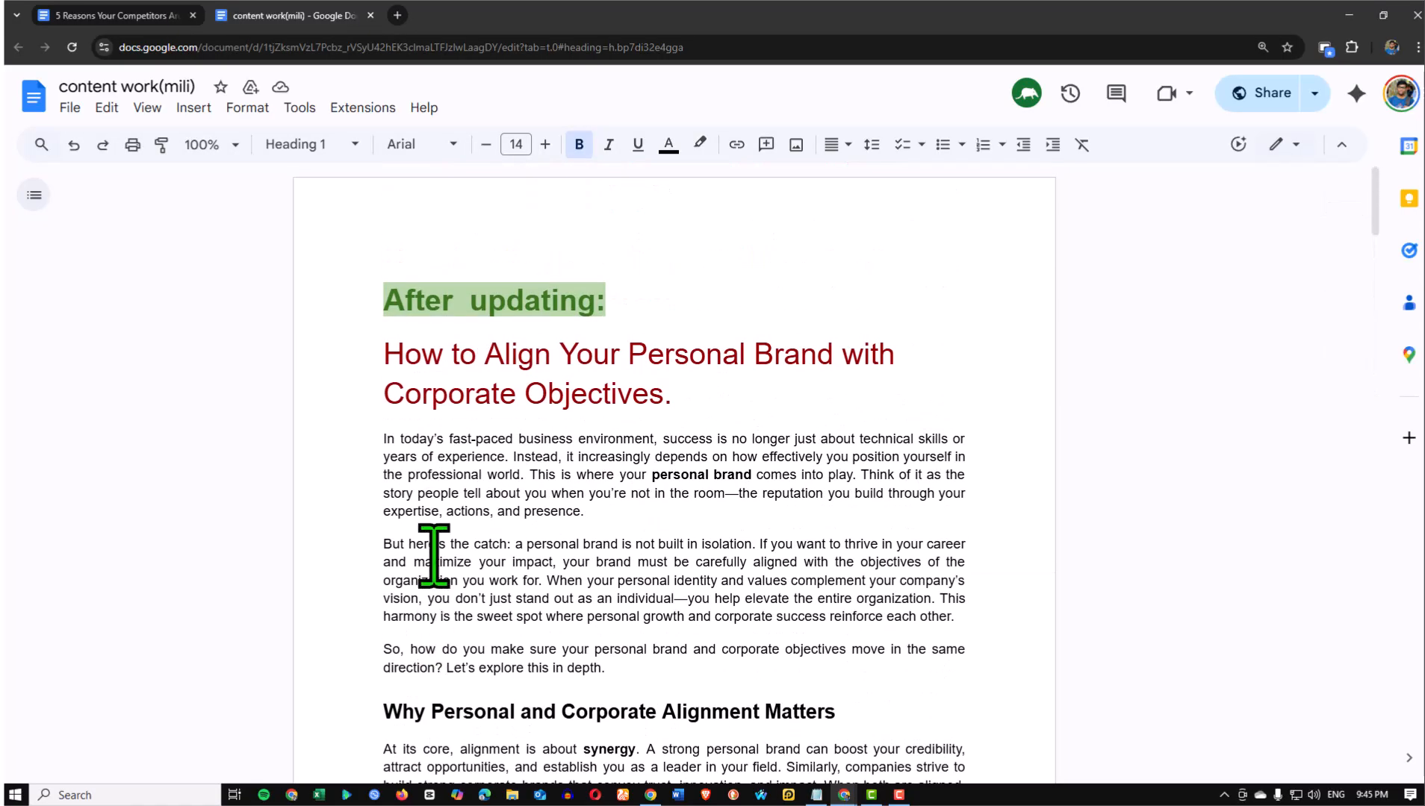
{"action": "scroll", "coordinate": [710, 478], "scroll_direction": "down", "scroll_amount": 6}
{"action": "scroll", "coordinate": [700, 499], "scroll_direction": "up", "scroll_amount": 6}
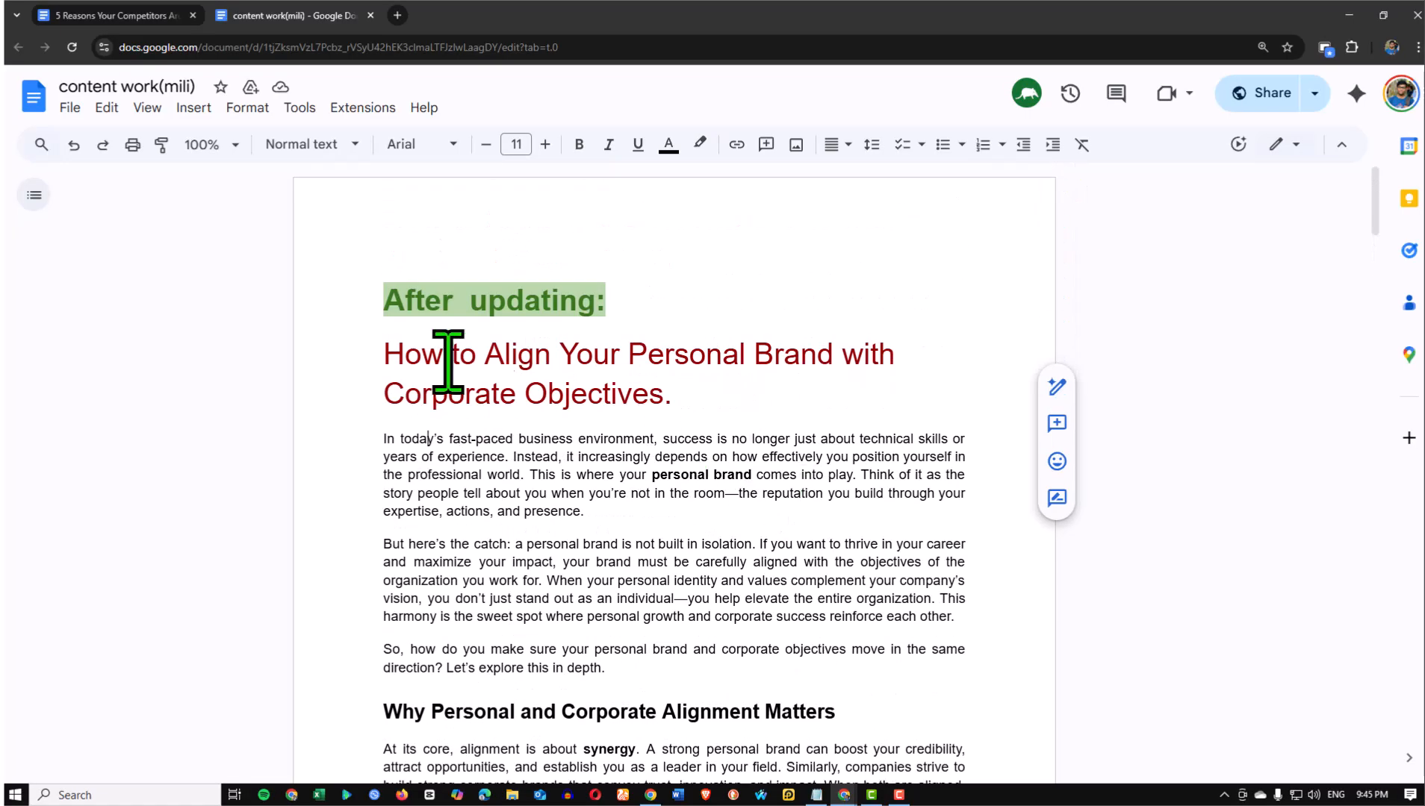
Look at the source Google Doc of the LinkedIn employee advocacy article, then return to content work(mili)
{"action": "left_click", "coordinate": [94, 15]}
{"action": "scroll", "coordinate": [642, 447], "scroll_direction": "up", "scroll_amount": 7}
{"action": "scroll", "coordinate": [645, 448], "scroll_direction": "up", "scroll_amount": 10}
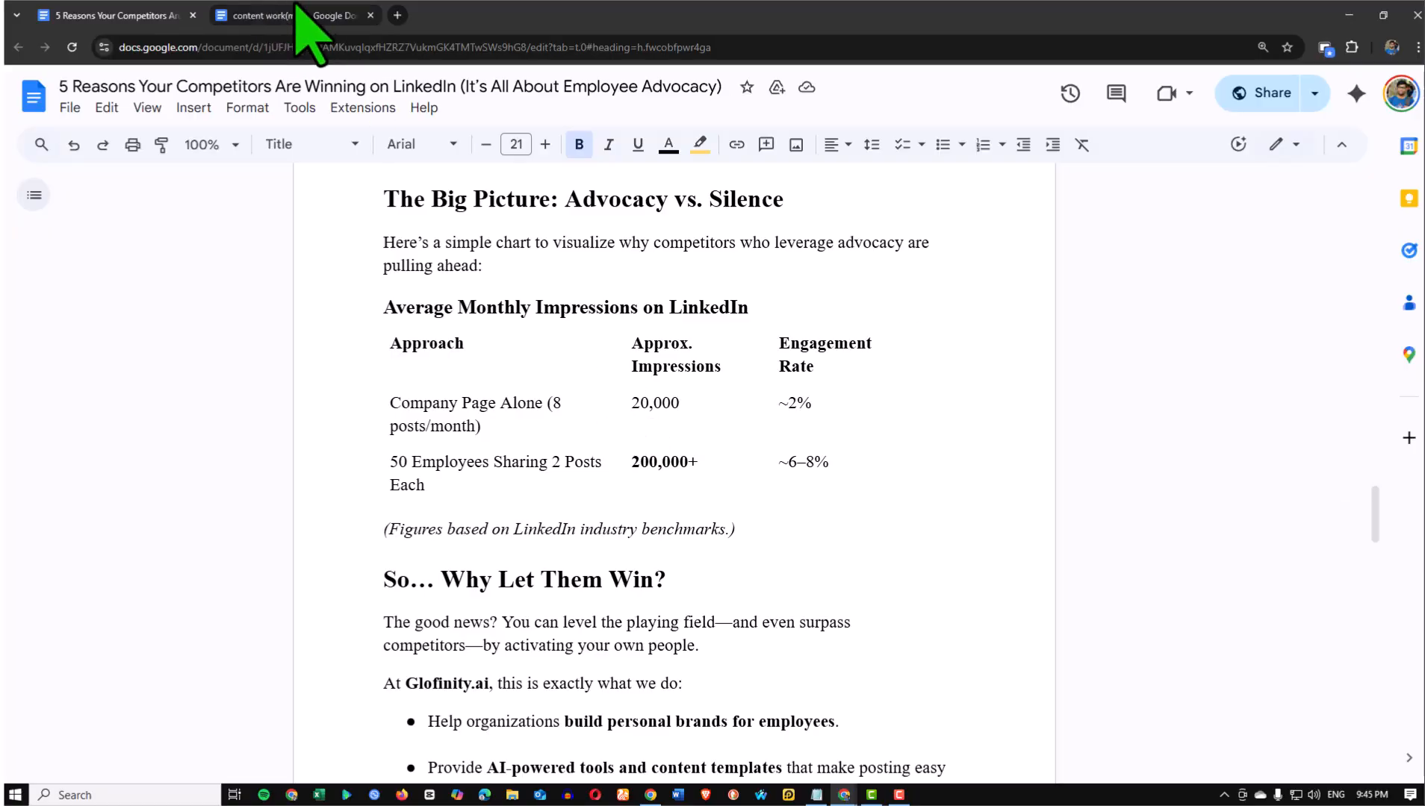
{"action": "left_click", "coordinate": [275, 11]}
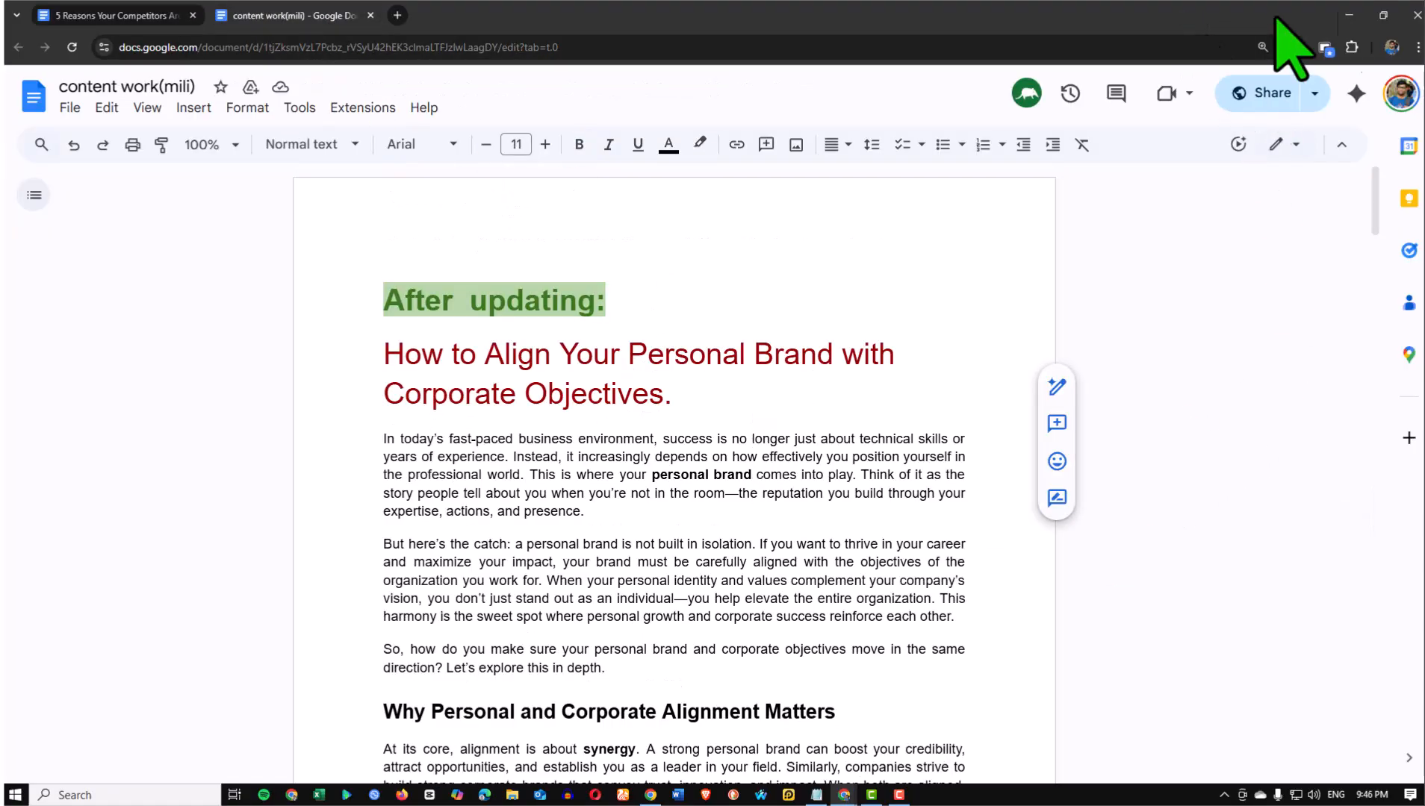
Arrange the Google Docs window and the window with the LinkedIn post preview side by side, narrowing the Docs window
{"action": "left_click", "coordinate": [1383, 15]}
{"action": "left_click_drag", "start_coordinate": [821, 53], "coordinate": [1202, 109]}
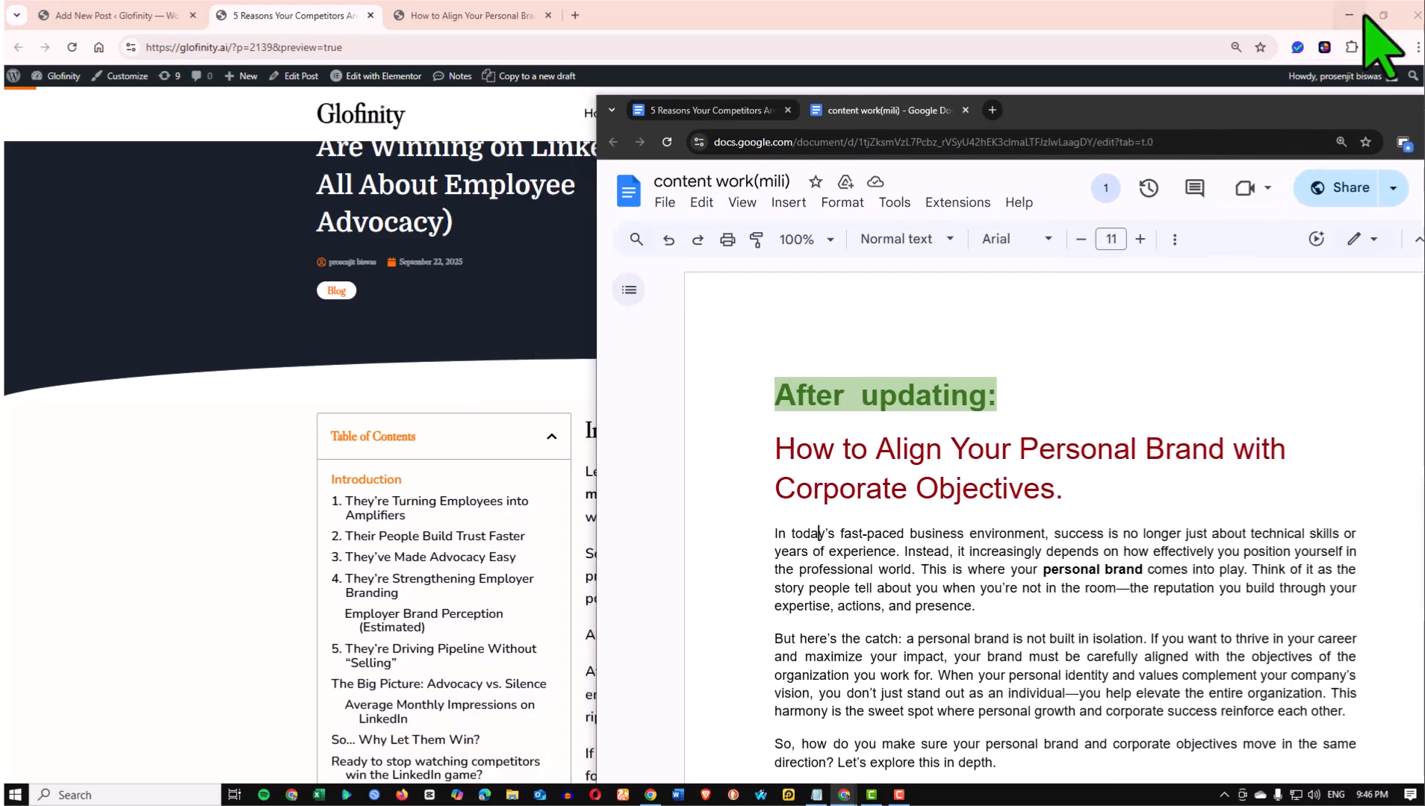
{"action": "left_click", "coordinate": [1382, 15]}
{"action": "left_click_drag", "start_coordinate": [852, 32], "coordinate": [620, 20]}
{"action": "left_click_drag", "start_coordinate": [933, 93], "coordinate": [795, 93]}
{"action": "left_click_drag", "start_coordinate": [1227, 116], "coordinate": [1235, 38]}
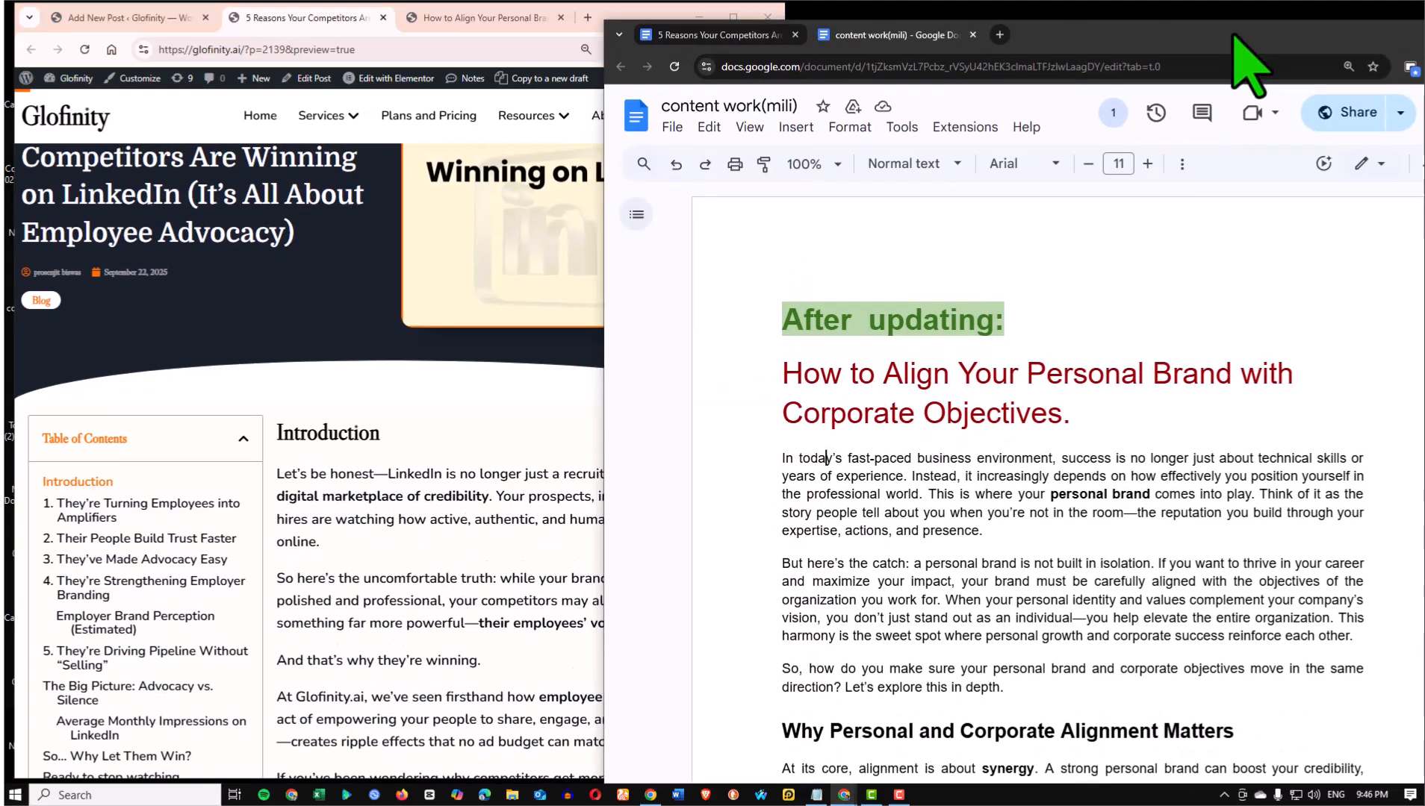
{"action": "left_click_drag", "start_coordinate": [604, 343], "coordinate": [853, 343]}
{"action": "left_click_drag", "start_coordinate": [1321, 33], "coordinate": [1208, 24]}
Compare the preview's "2. Their People Build Trust Faster" heading with the "Step 2: Define Your Unique Value Proposition" heading in the Google Doc
{"action": "scroll", "coordinate": [1113, 519], "scroll_direction": "down", "scroll_amount": 5}
{"action": "scroll", "coordinate": [1113, 519], "scroll_direction": "down", "scroll_amount": 15}
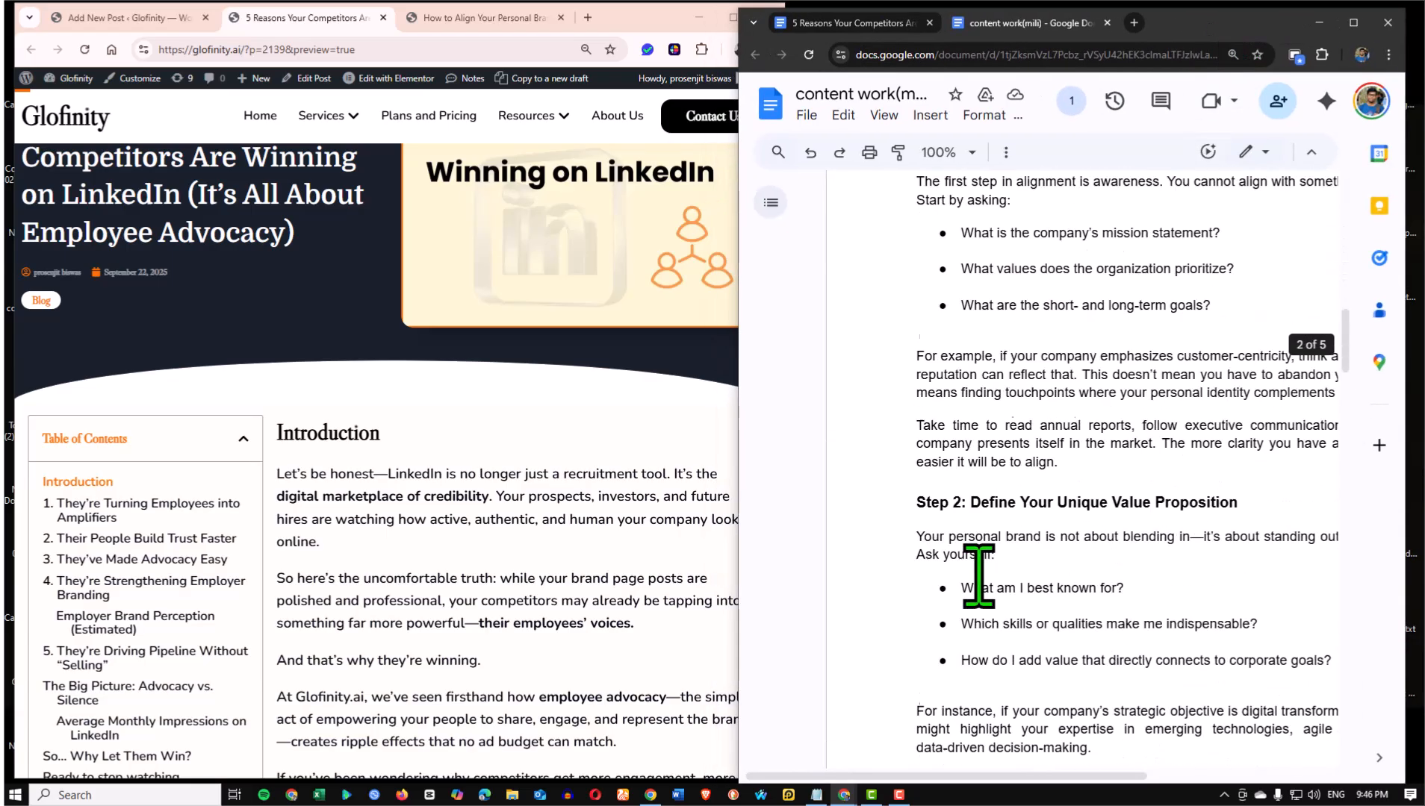
{"action": "scroll", "coordinate": [486, 597], "scroll_direction": "down", "scroll_amount": 4}
{"action": "scroll", "coordinate": [478, 582], "scroll_direction": "down", "scroll_amount": 9}
{"action": "scroll", "coordinate": [407, 591], "scroll_direction": "up", "scroll_amount": 6}
{"action": "scroll", "coordinate": [470, 573], "scroll_direction": "up", "scroll_amount": 2}
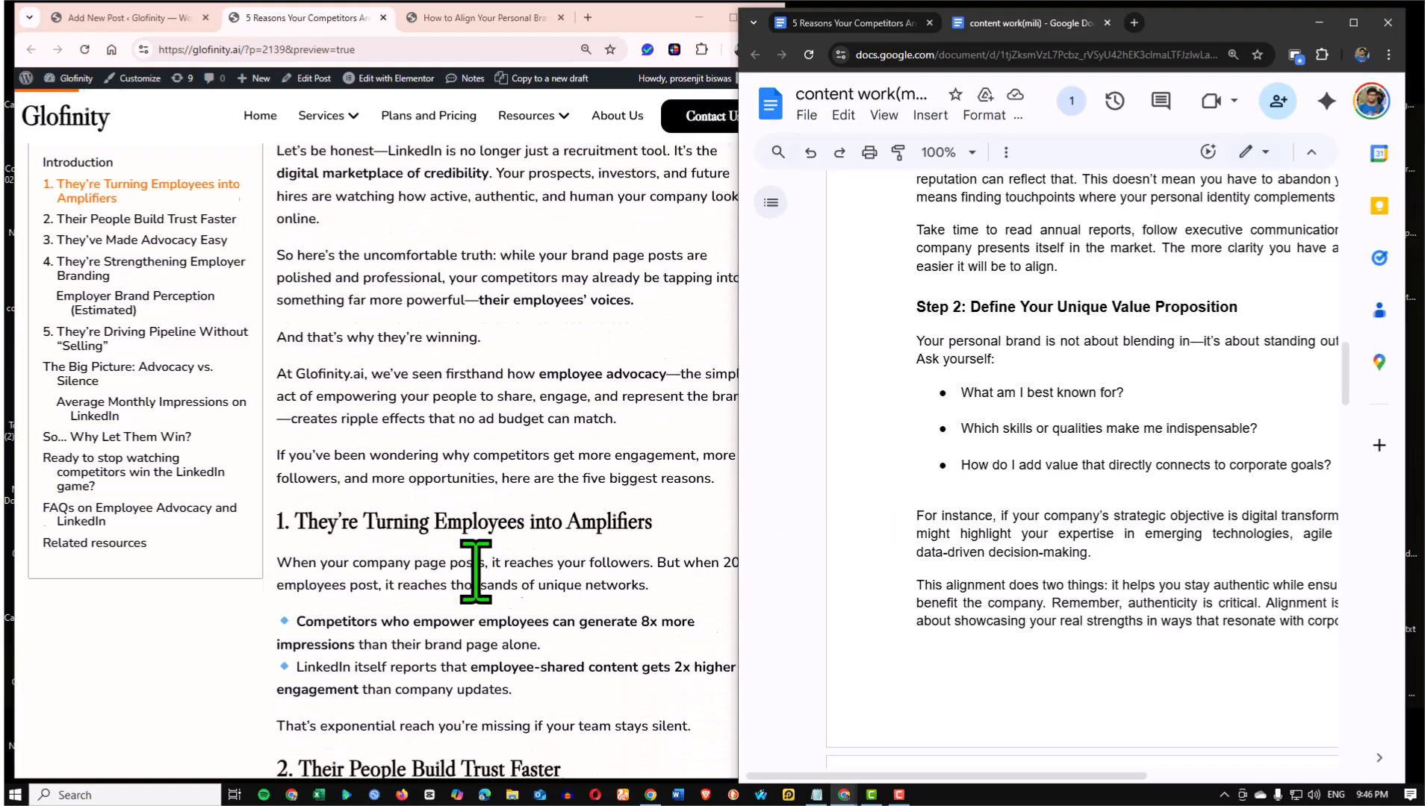
{"action": "scroll", "coordinate": [470, 573], "scroll_direction": "down", "scroll_amount": 3}
{"action": "left_click", "coordinate": [367, 495]}
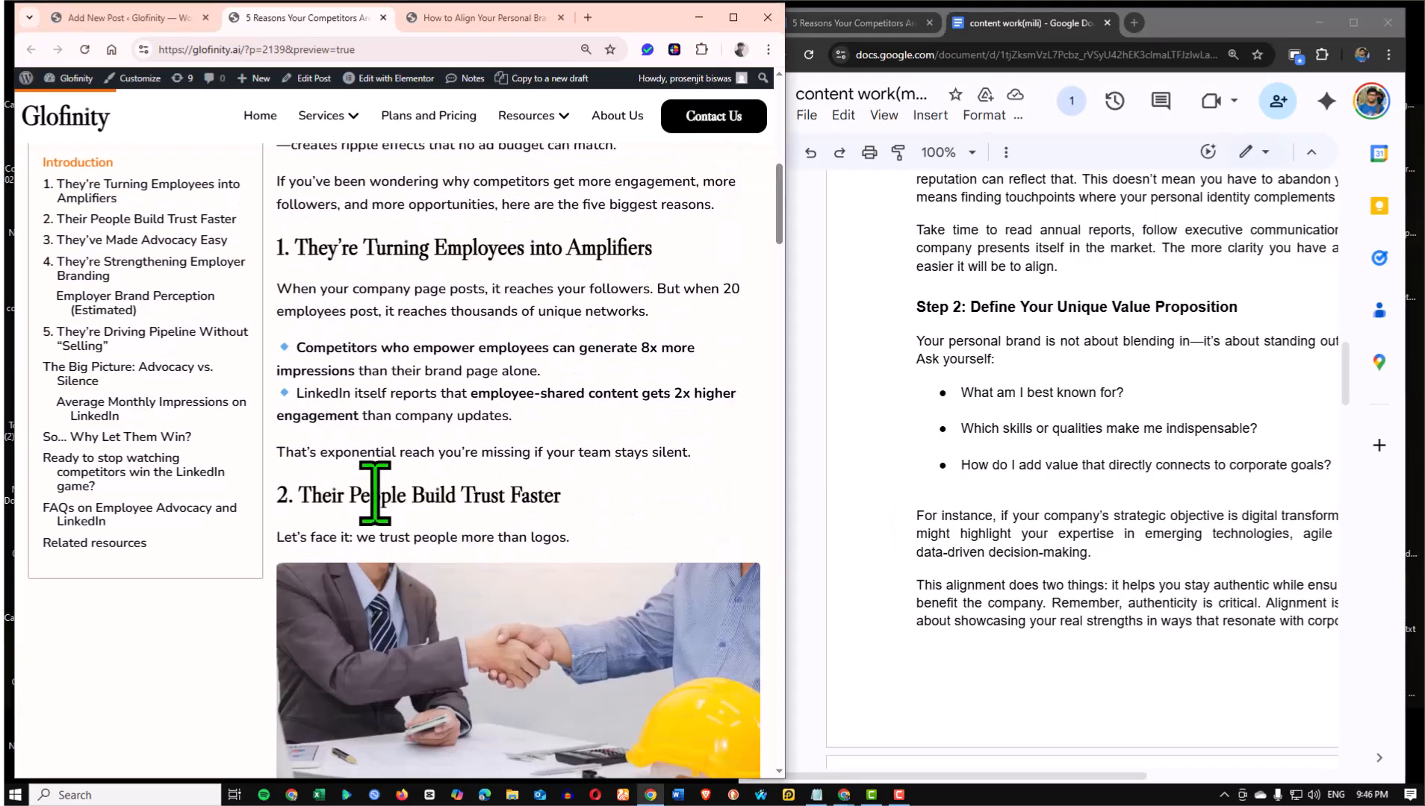
{"action": "left_click", "coordinate": [1025, 317]}
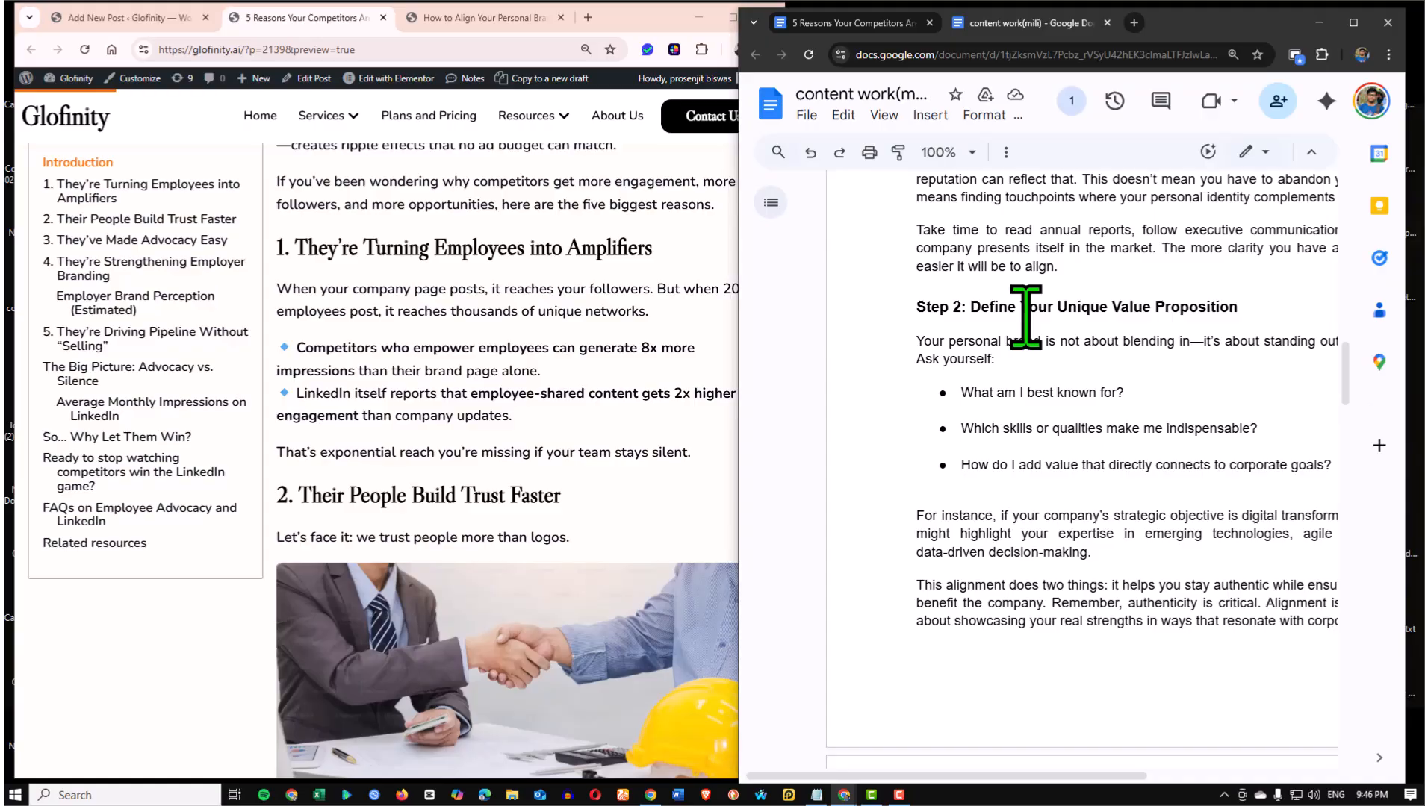
{"action": "scroll", "coordinate": [1022, 318], "scroll_direction": "up", "scroll_amount": 1}
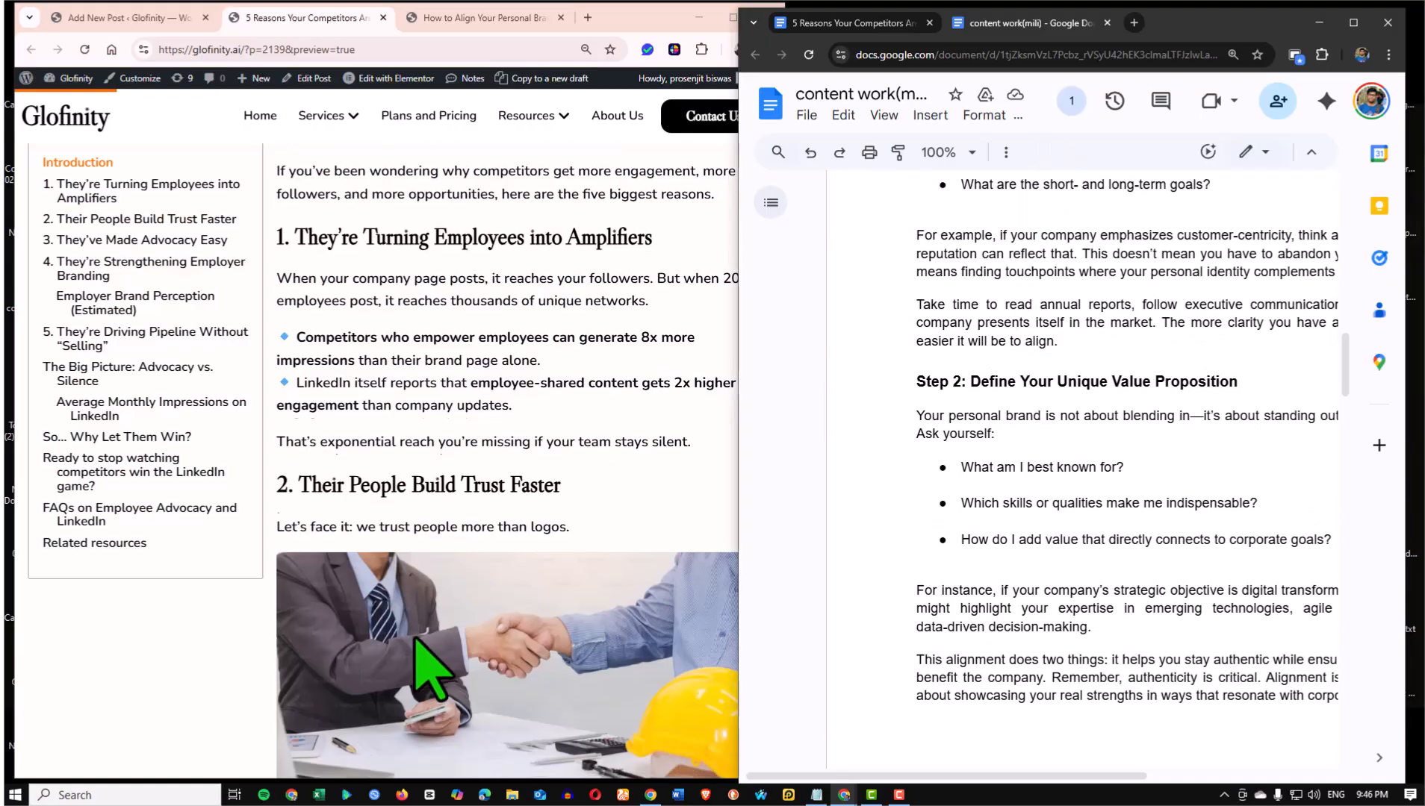
Compare the preview's numbered headings 3 to 5 with the "Step 3: Communicate Consistently" heading in the Google Doc
{"action": "scroll", "coordinate": [430, 660], "scroll_direction": "down", "scroll_amount": 4}
{"action": "scroll", "coordinate": [426, 650], "scroll_direction": "down", "scroll_amount": 7}
{"action": "scroll", "coordinate": [1032, 560], "scroll_direction": "down", "scroll_amount": 4}
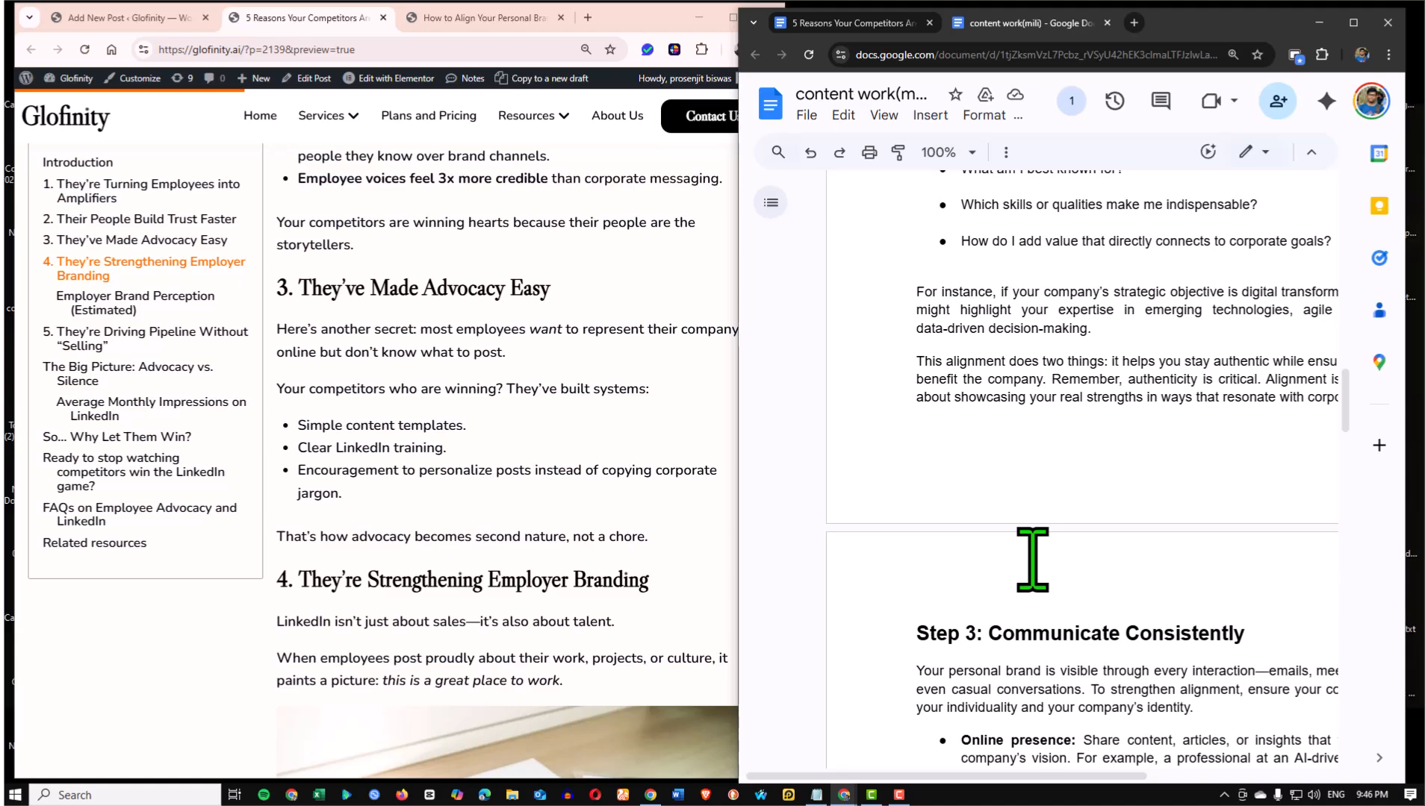
{"action": "scroll", "coordinate": [430, 583], "scroll_direction": "down", "scroll_amount": 20}
{"action": "scroll", "coordinate": [470, 554], "scroll_direction": "up", "scroll_amount": 3}
{"action": "left_click", "coordinate": [314, 325]}
{"action": "left_click_drag", "start_coordinate": [275, 329], "coordinate": [693, 337]}
{"action": "scroll", "coordinate": [1069, 540], "scroll_direction": "down", "scroll_amount": 2}
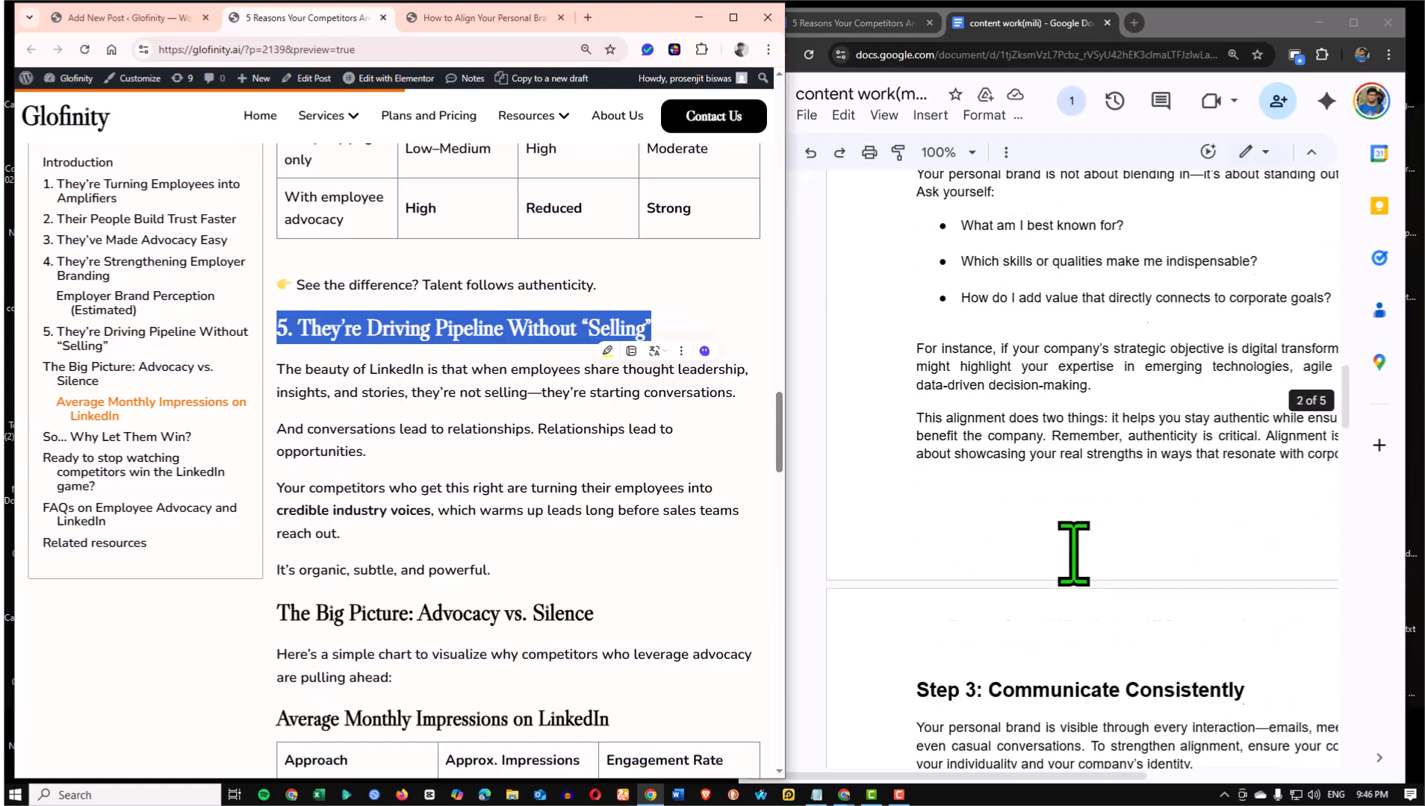
{"action": "left_click", "coordinate": [936, 484]}
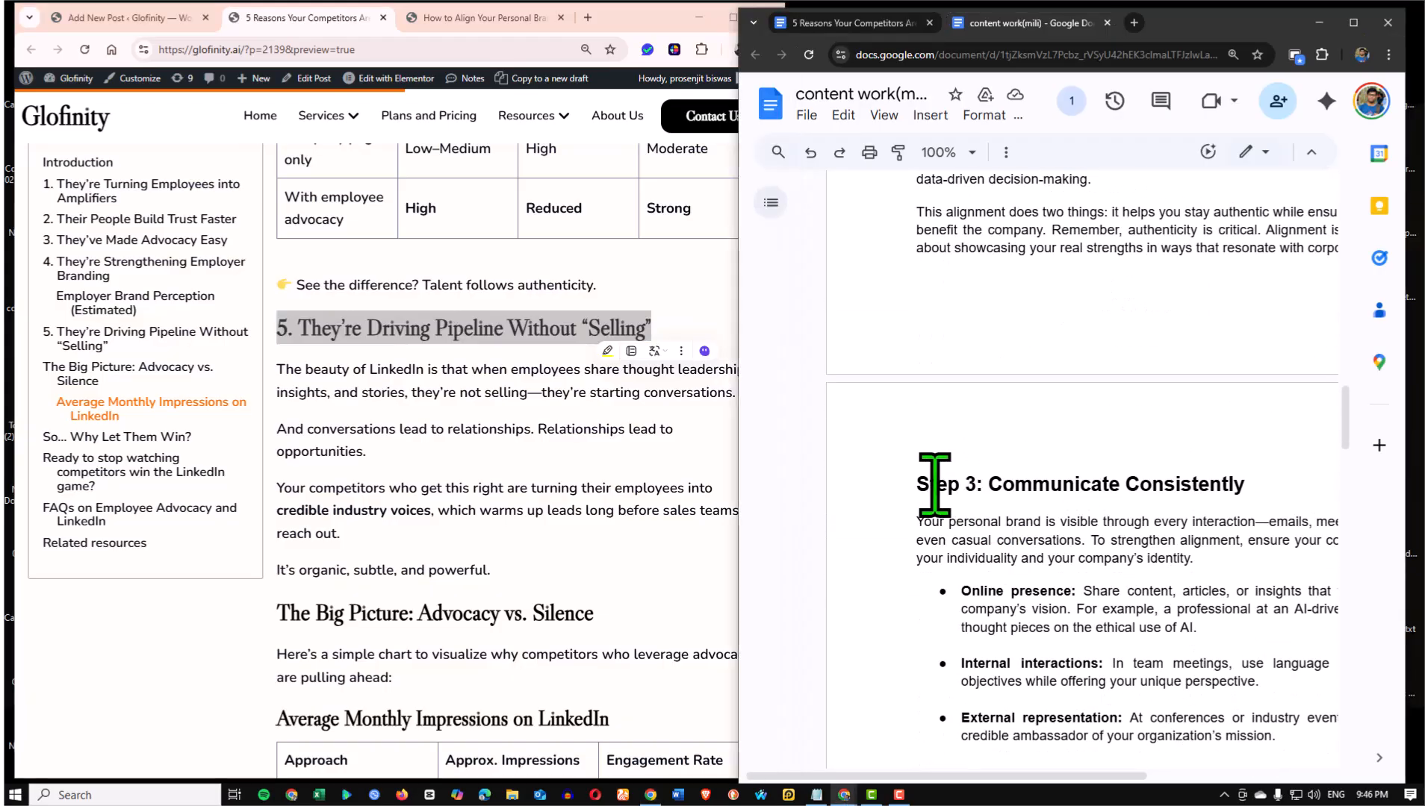
Compare the look of the Step 3, Step 4 and Step 5 headings within the Google Doc
{"action": "scroll", "coordinate": [940, 484], "scroll_direction": "down", "scroll_amount": 6}
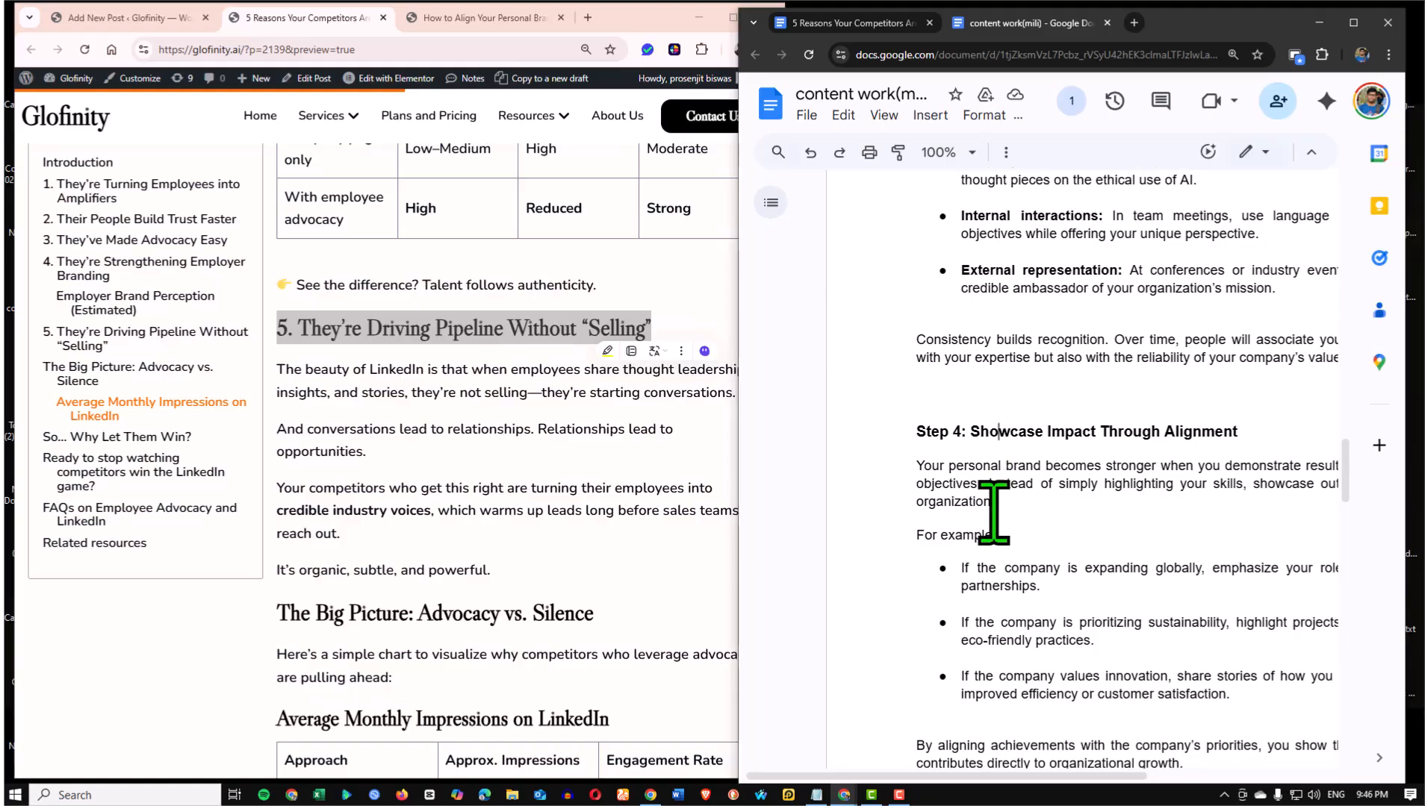
{"action": "scroll", "coordinate": [994, 459], "scroll_direction": "down", "scroll_amount": 7}
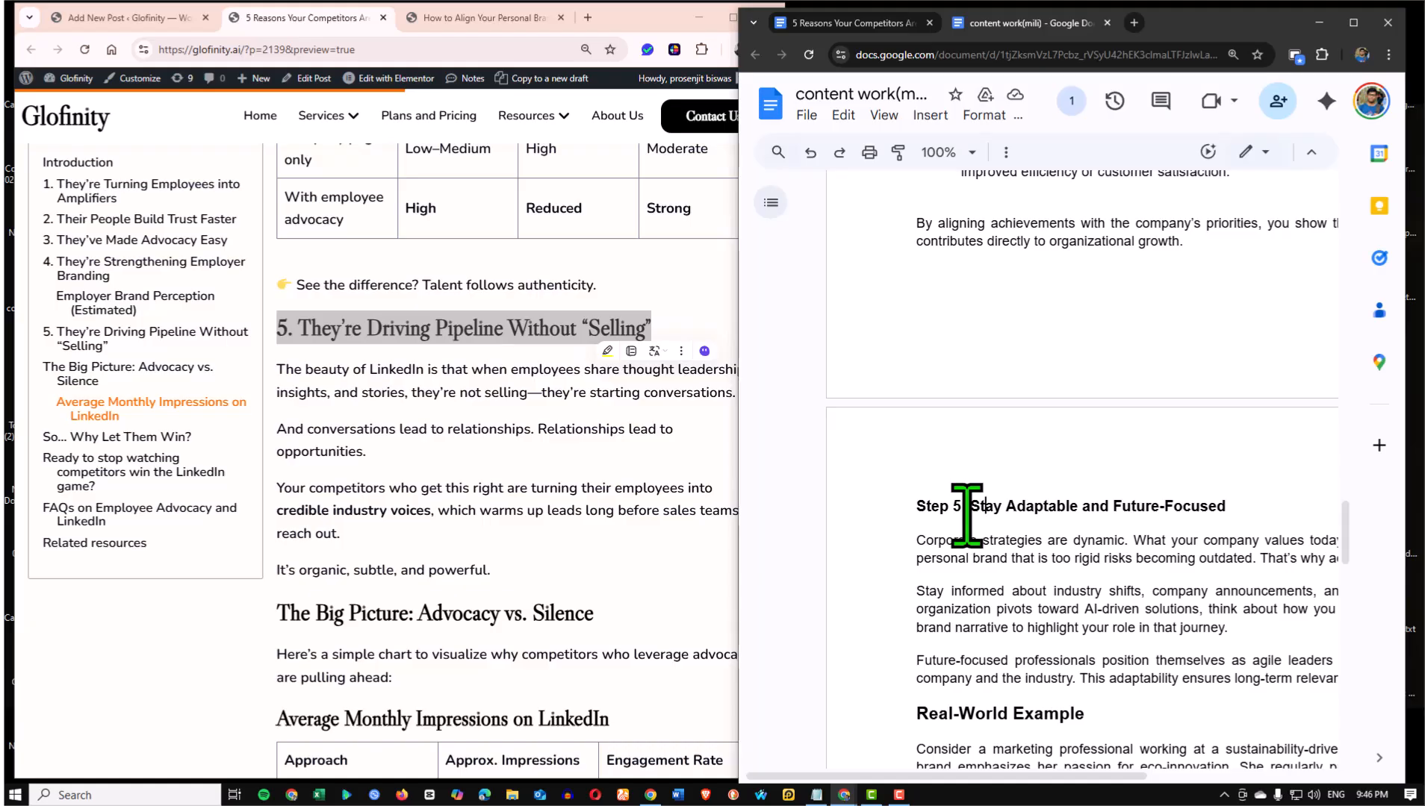
{"action": "scroll", "coordinate": [967, 518], "scroll_direction": "up", "scroll_amount": 7}
{"action": "left_click_drag", "start_coordinate": [906, 435], "coordinate": [1249, 436]}
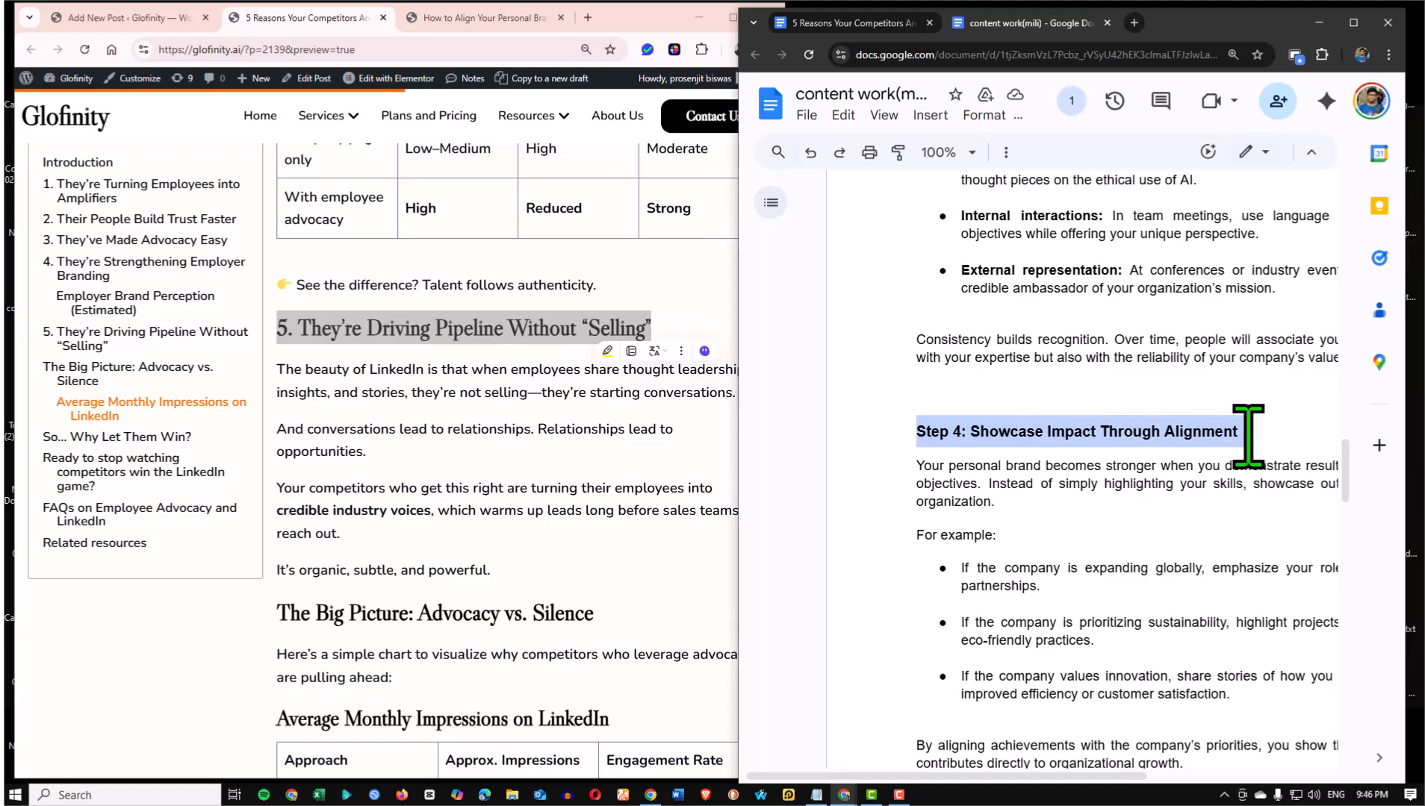
{"action": "scroll", "coordinate": [1209, 444], "scroll_direction": "up", "scroll_amount": 5}
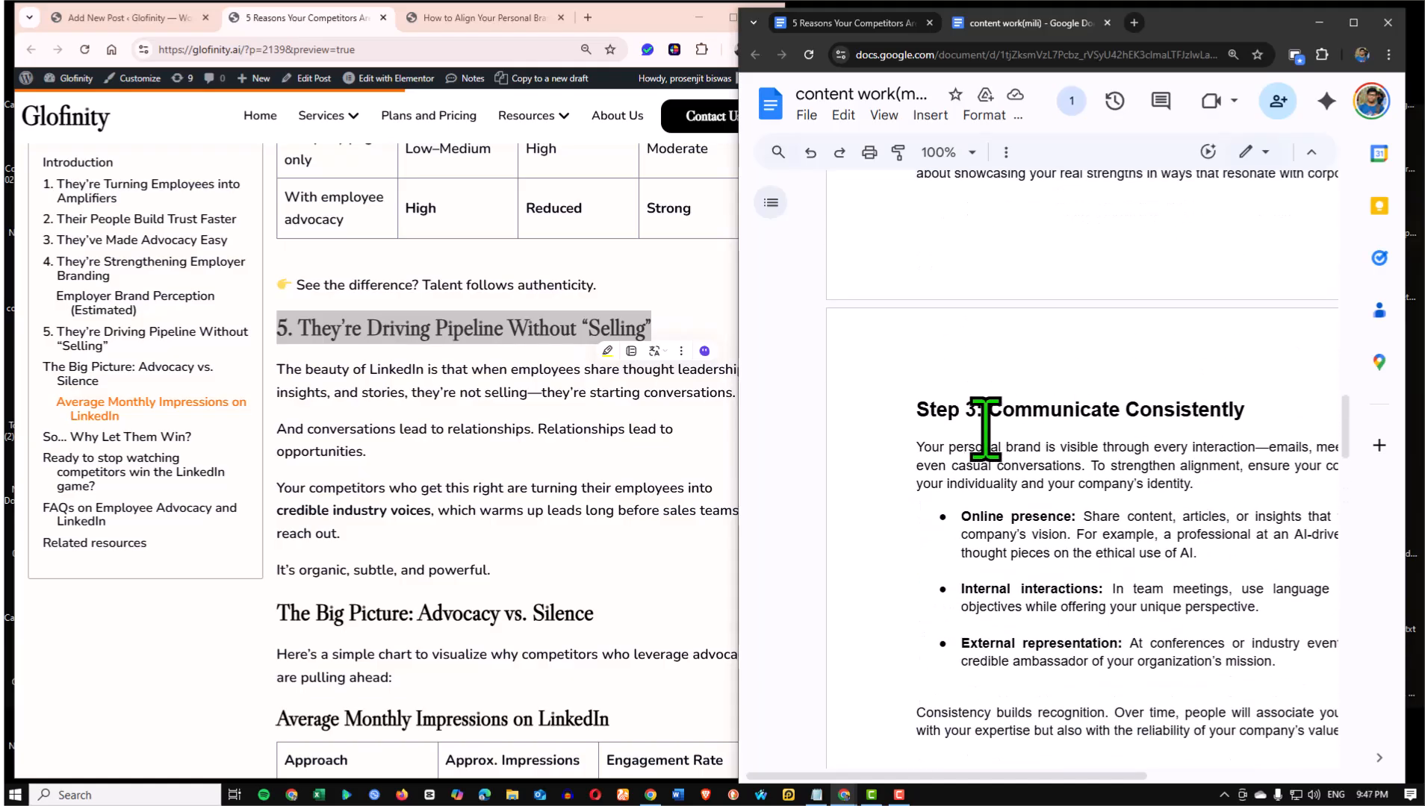
{"action": "scroll", "coordinate": [1120, 411], "scroll_direction": "up", "scroll_amount": 10}
{"action": "scroll", "coordinate": [1105, 448], "scroll_direction": "down", "scroll_amount": 9}
{"action": "left_click_drag", "start_coordinate": [905, 487], "coordinate": [1262, 491]}
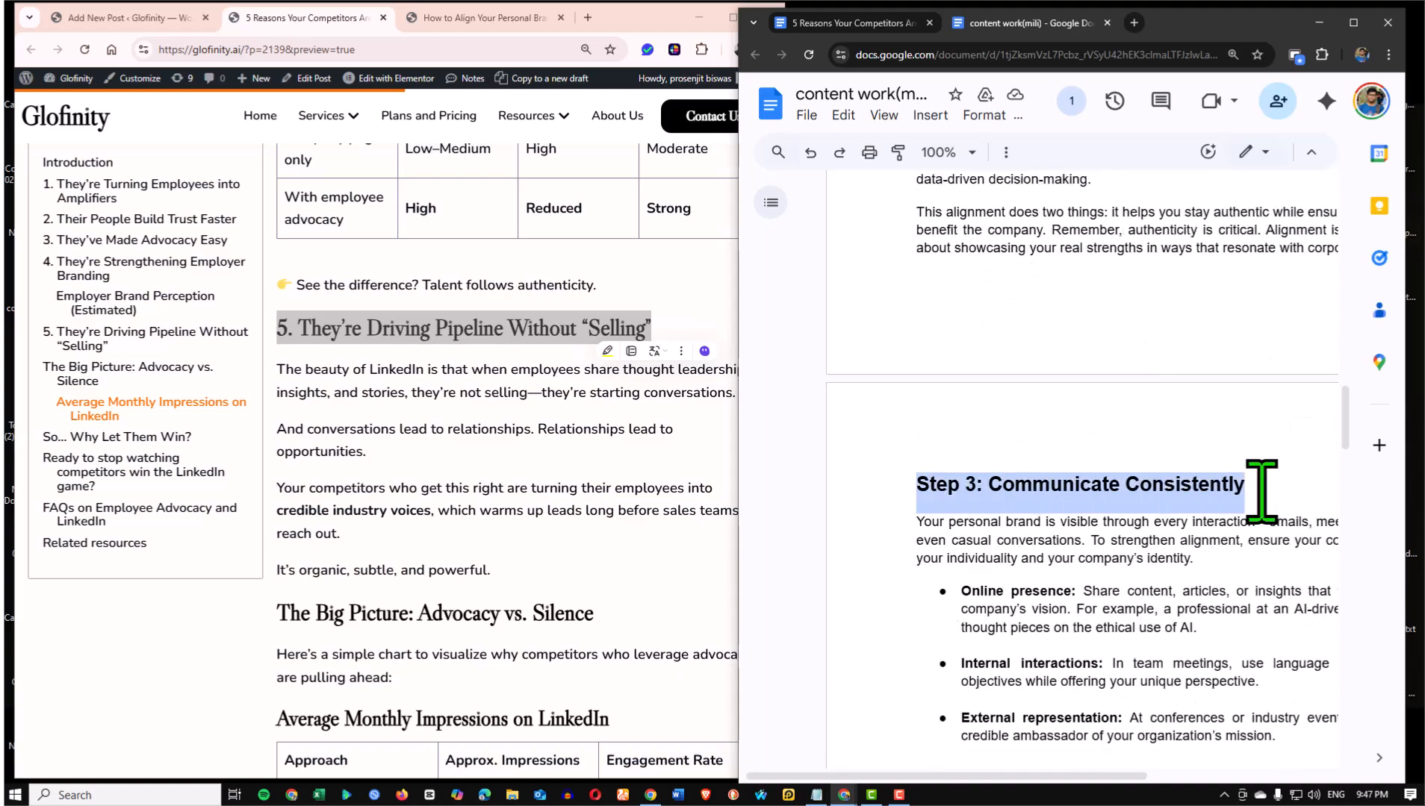
{"action": "left_click", "coordinate": [1148, 480]}
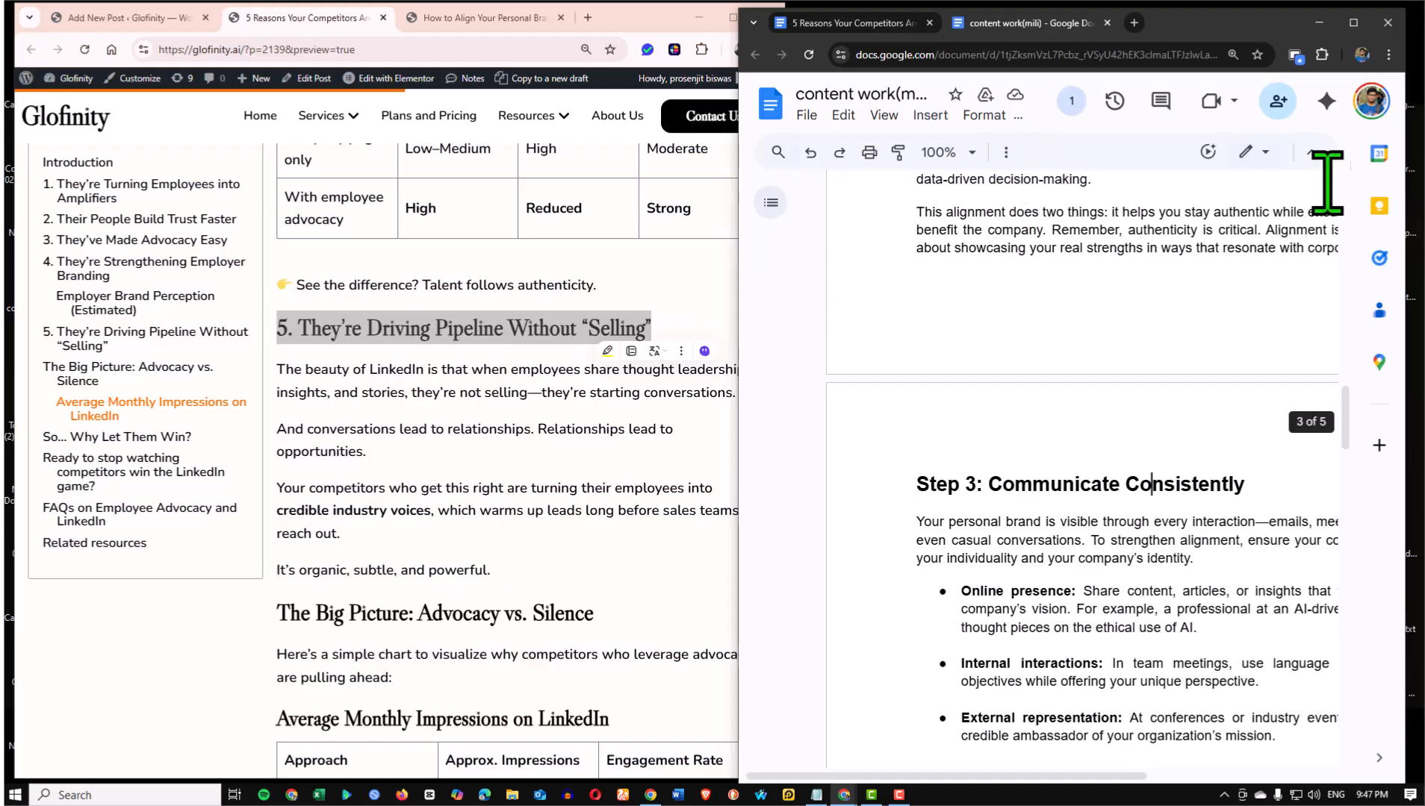
Hide the Google Doc's header and check the paragraph styles of the step headings, continuing through to the end of the article
{"action": "left_click", "coordinate": [1311, 152]}
{"action": "scroll", "coordinate": [1135, 299], "scroll_direction": "up", "scroll_amount": 2}
{"action": "scroll", "coordinate": [1131, 318], "scroll_direction": "down", "scroll_amount": 3}
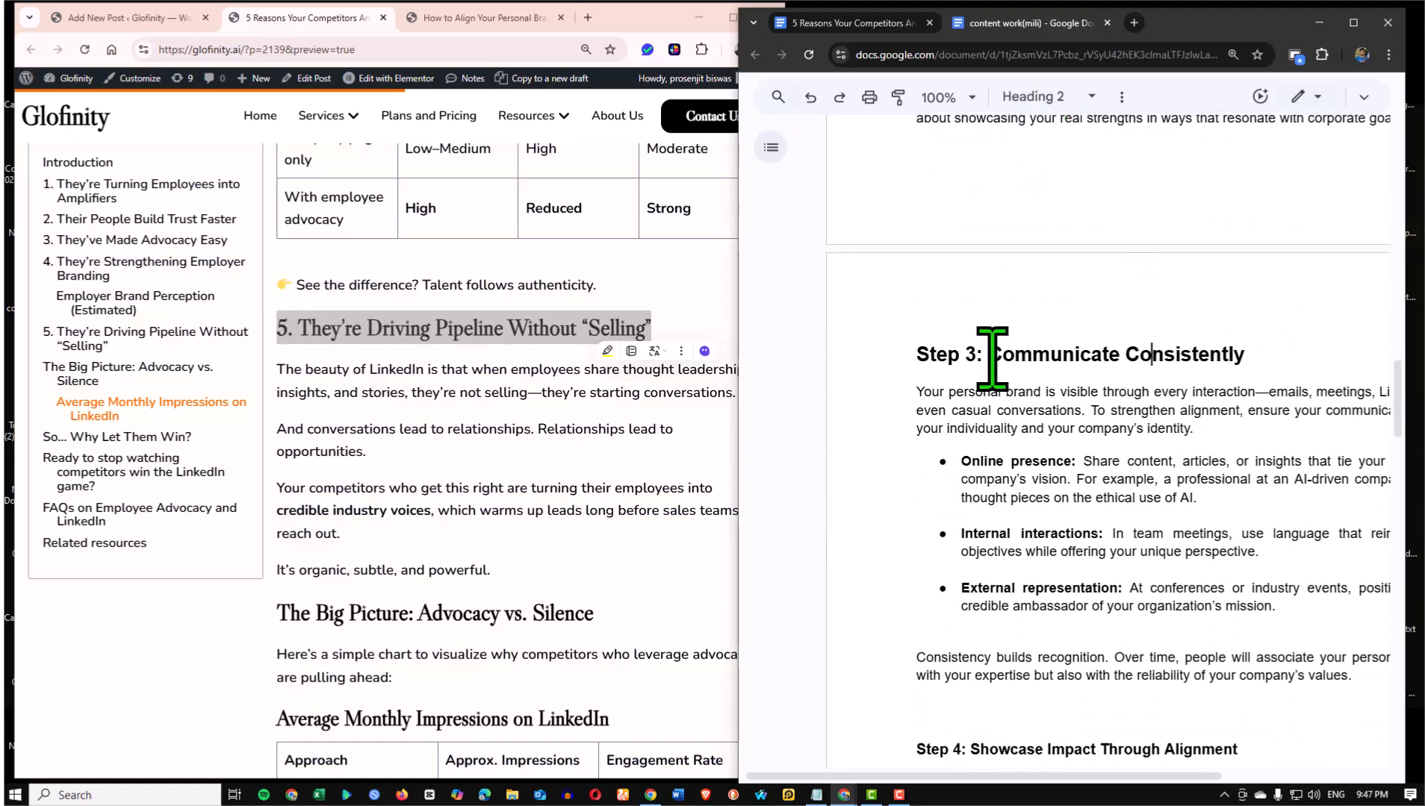
{"action": "scroll", "coordinate": [993, 358], "scroll_direction": "up", "scroll_amount": 9}
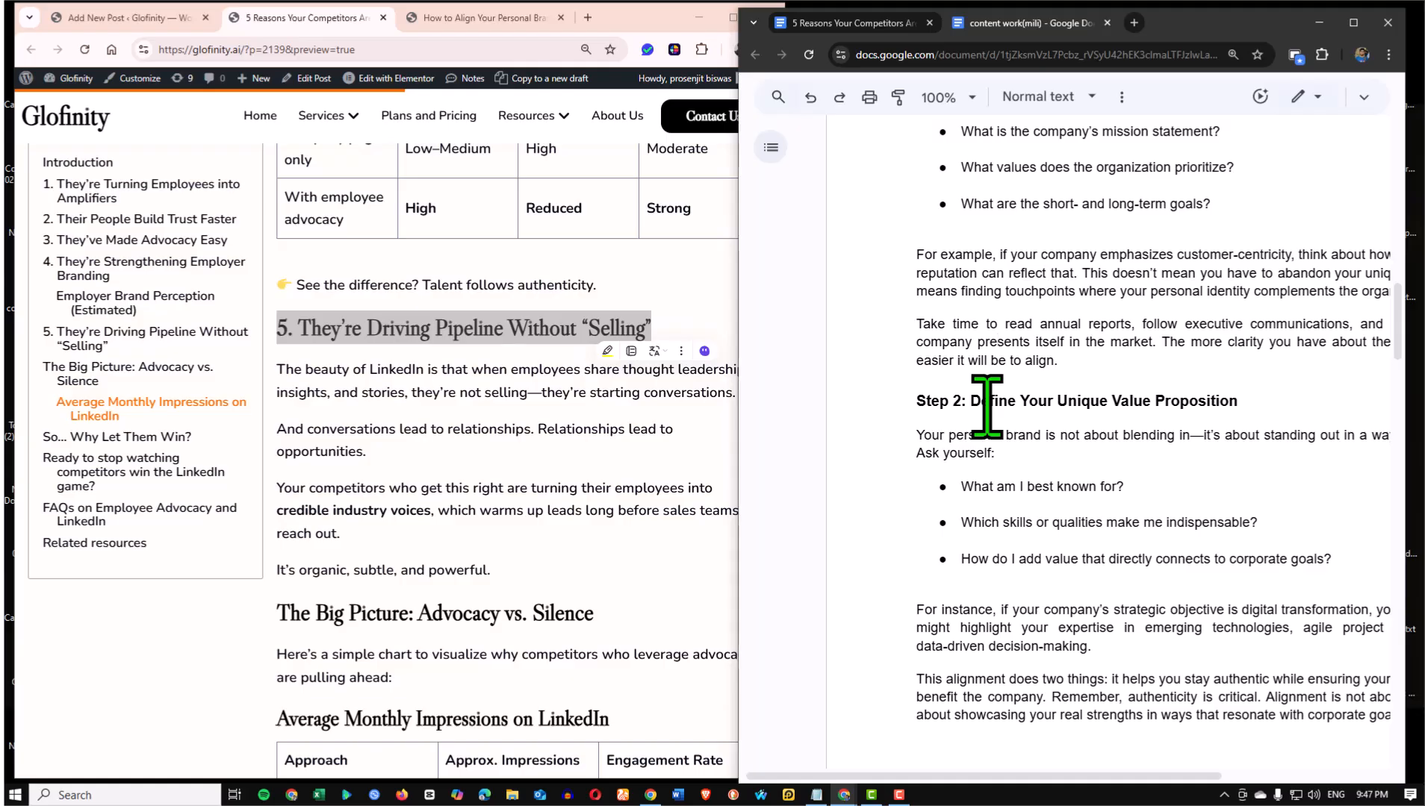
{"action": "scroll", "coordinate": [1035, 496], "scroll_direction": "down", "scroll_amount": 15}
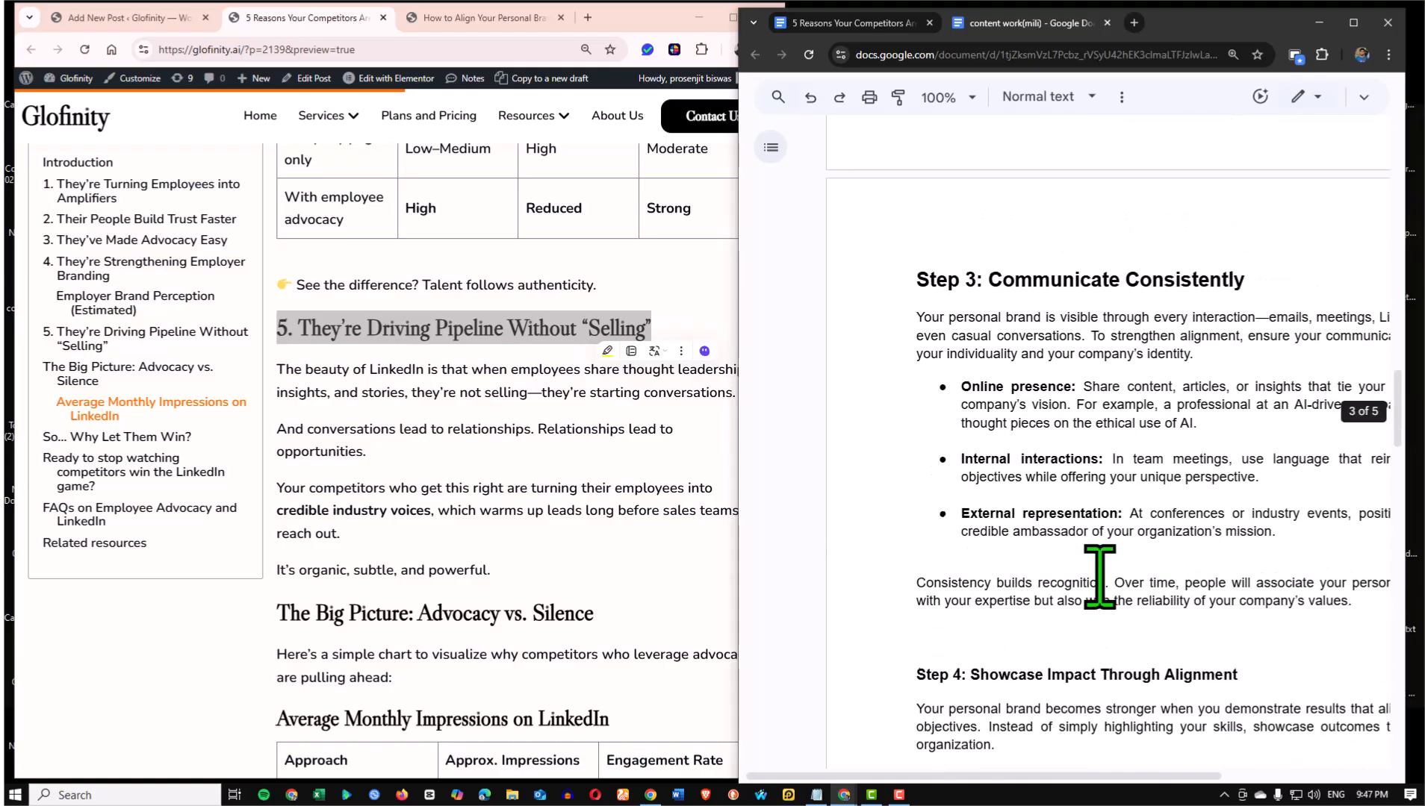
{"action": "scroll", "coordinate": [1061, 566], "scroll_direction": "down", "scroll_amount": 4}
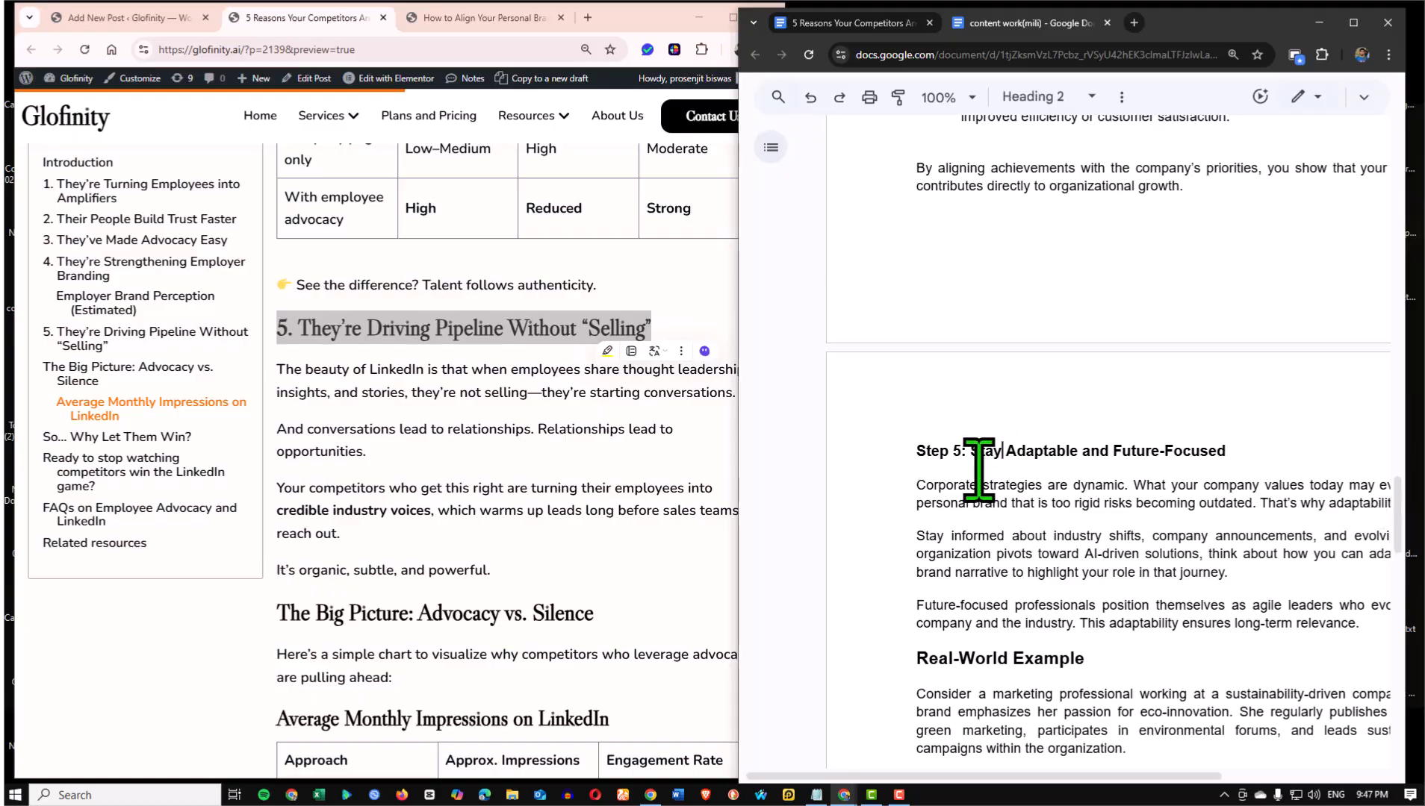
{"action": "scroll", "coordinate": [979, 466], "scroll_direction": "down", "scroll_amount": 3}
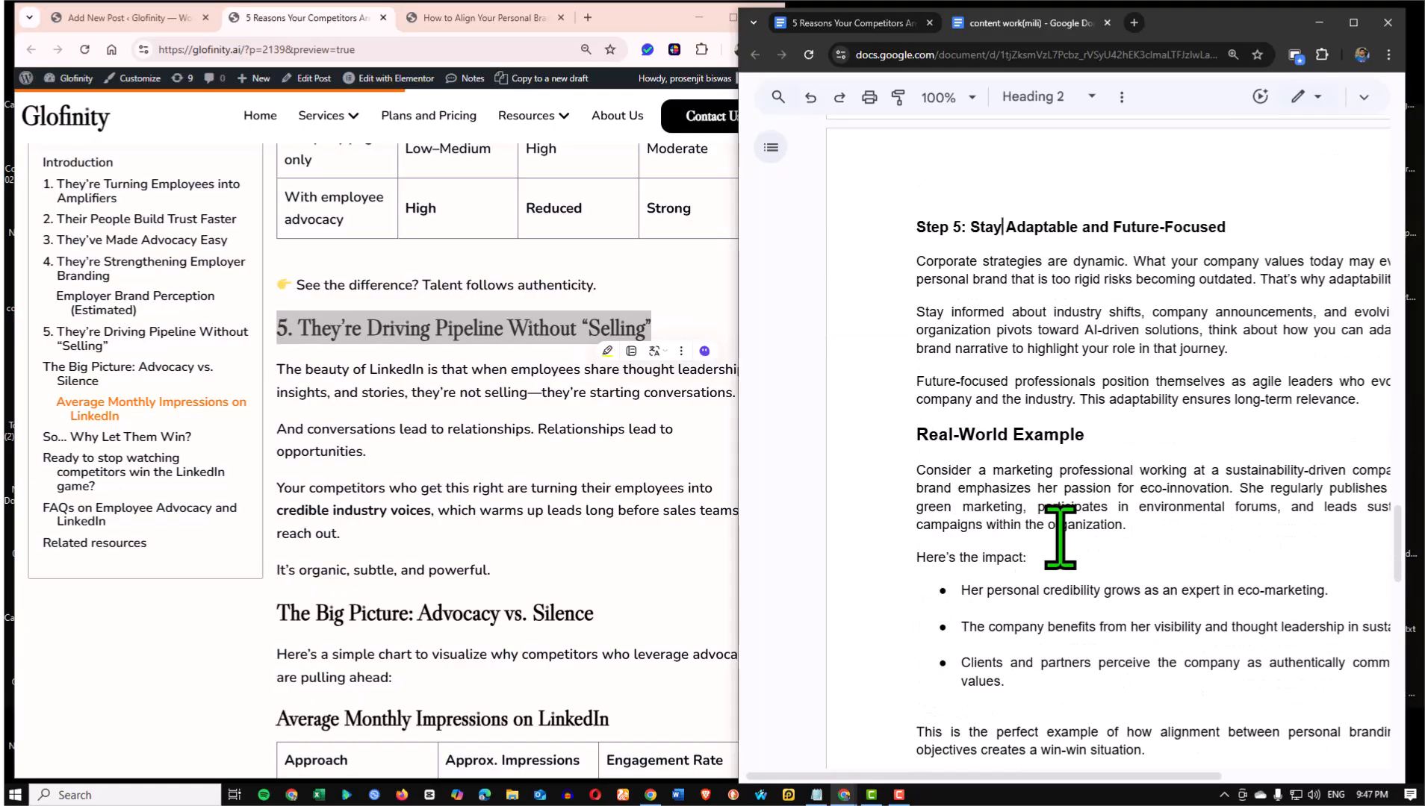
{"action": "scroll", "coordinate": [990, 504], "scroll_direction": "down", "scroll_amount": 15}
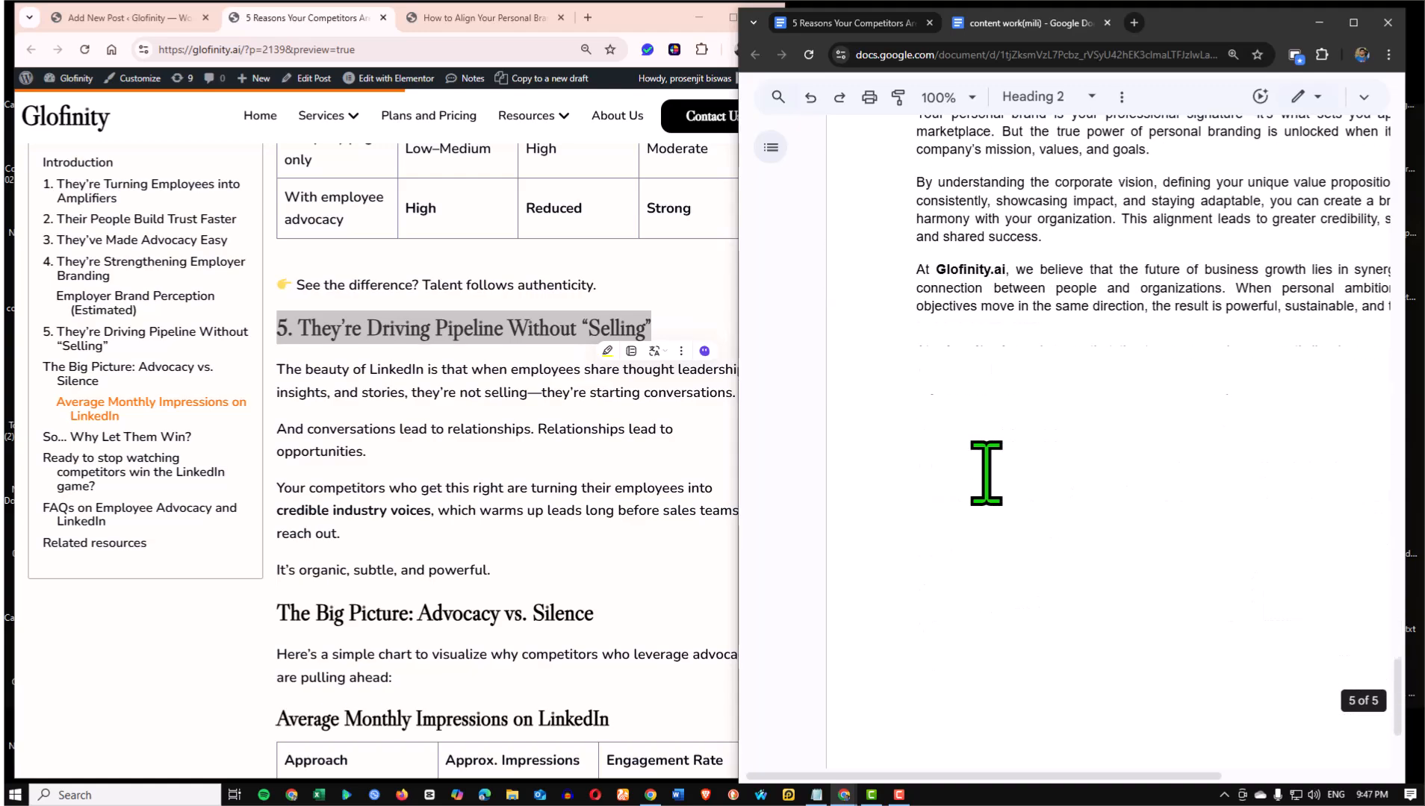
Minimize the Google Docs window after checking the article's end and maximize the browser window with the Glofinity preview
{"action": "scroll", "coordinate": [852, 476], "scroll_direction": "up", "scroll_amount": 8}
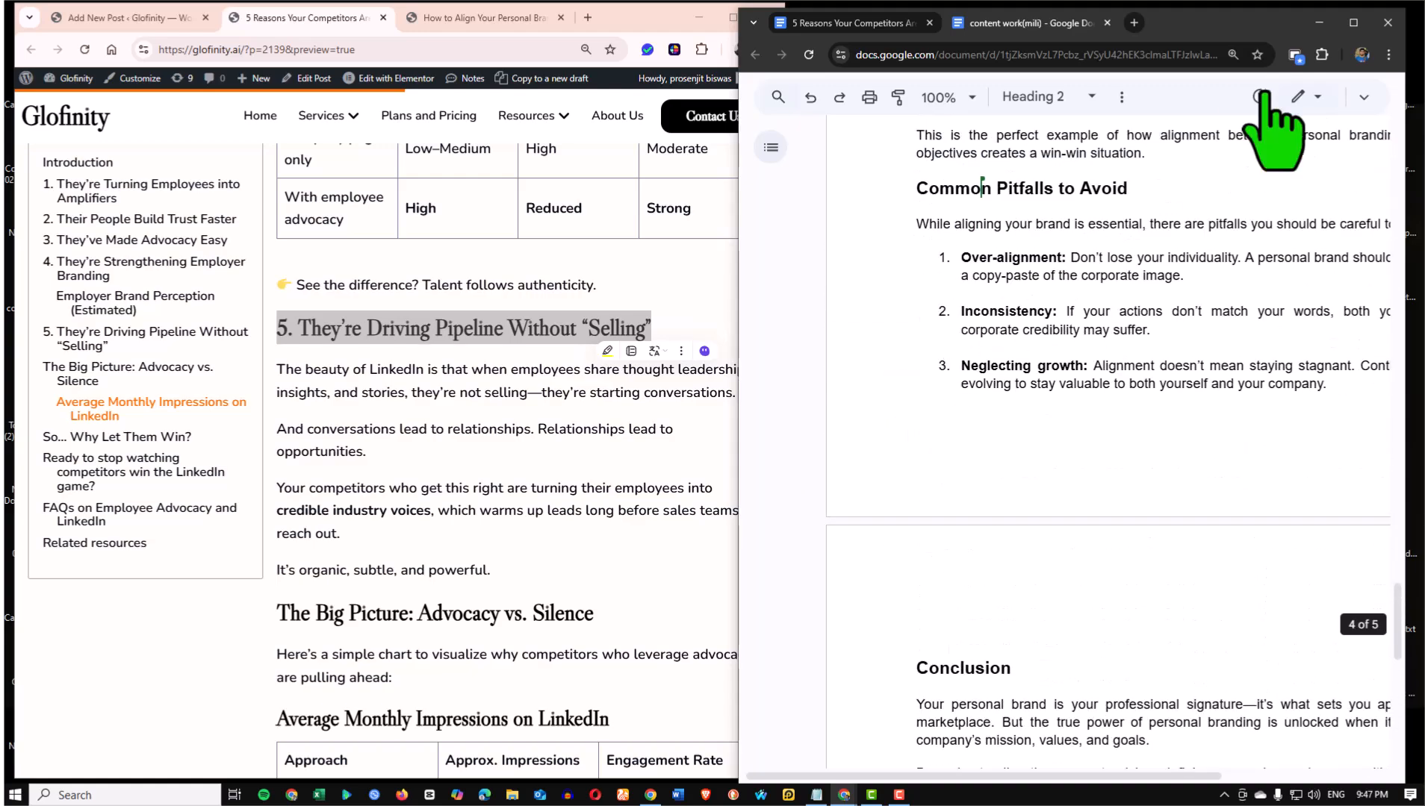
{"action": "left_click_drag", "start_coordinate": [1204, 24], "coordinate": [1203, 17]}
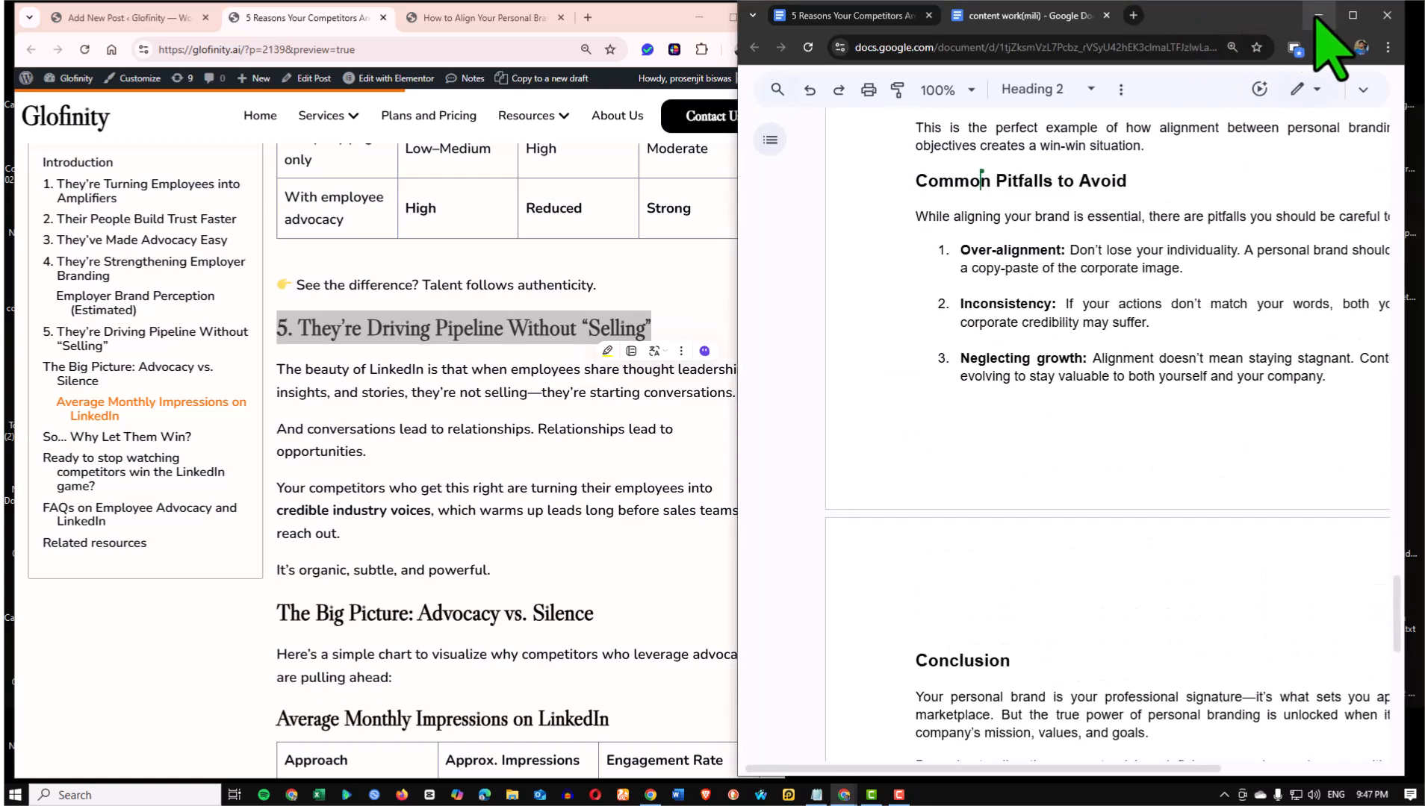
{"action": "scroll", "coordinate": [1038, 250], "scroll_direction": "up", "scroll_amount": 3}
{"action": "scroll", "coordinate": [869, 328], "scroll_direction": "down", "scroll_amount": 12}
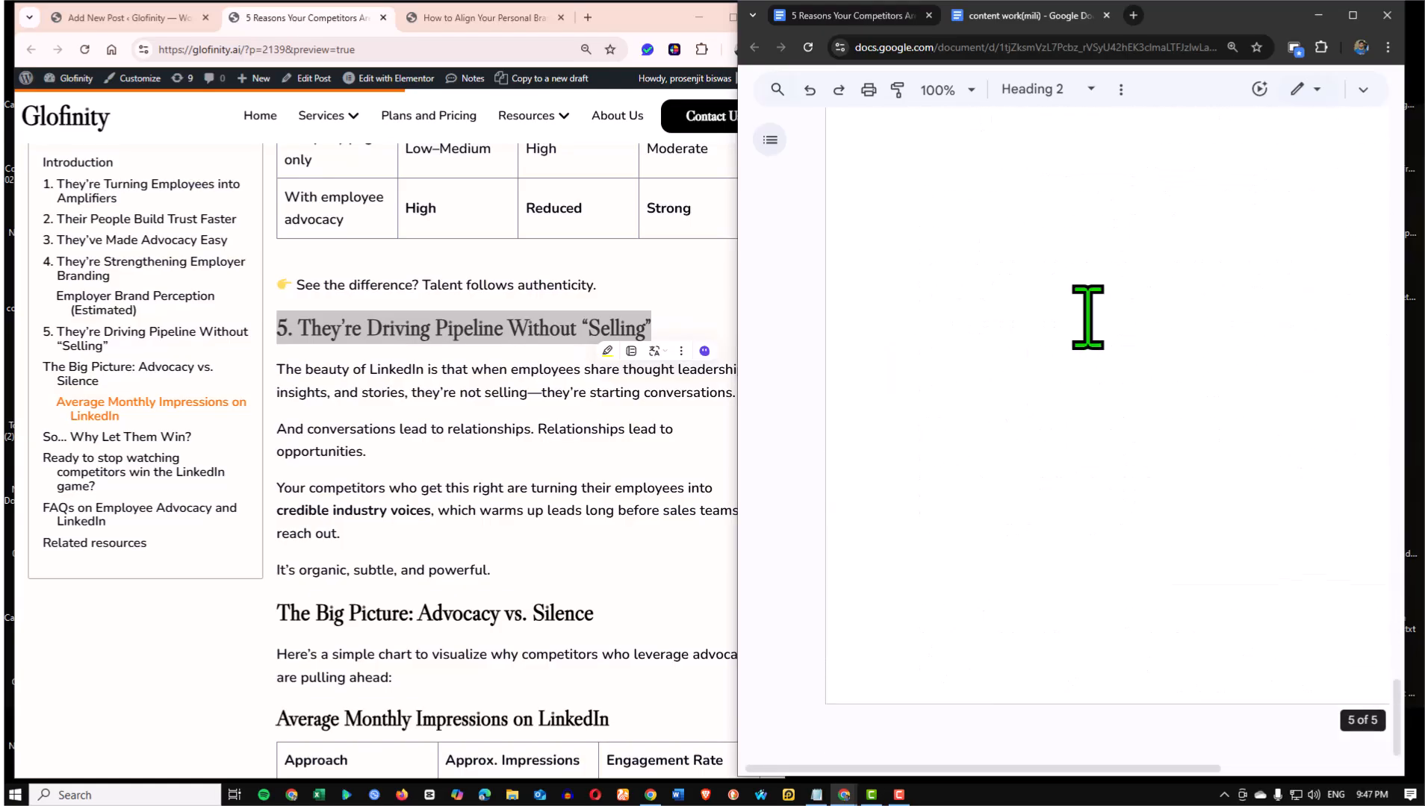
{"action": "left_click", "coordinate": [1318, 15]}
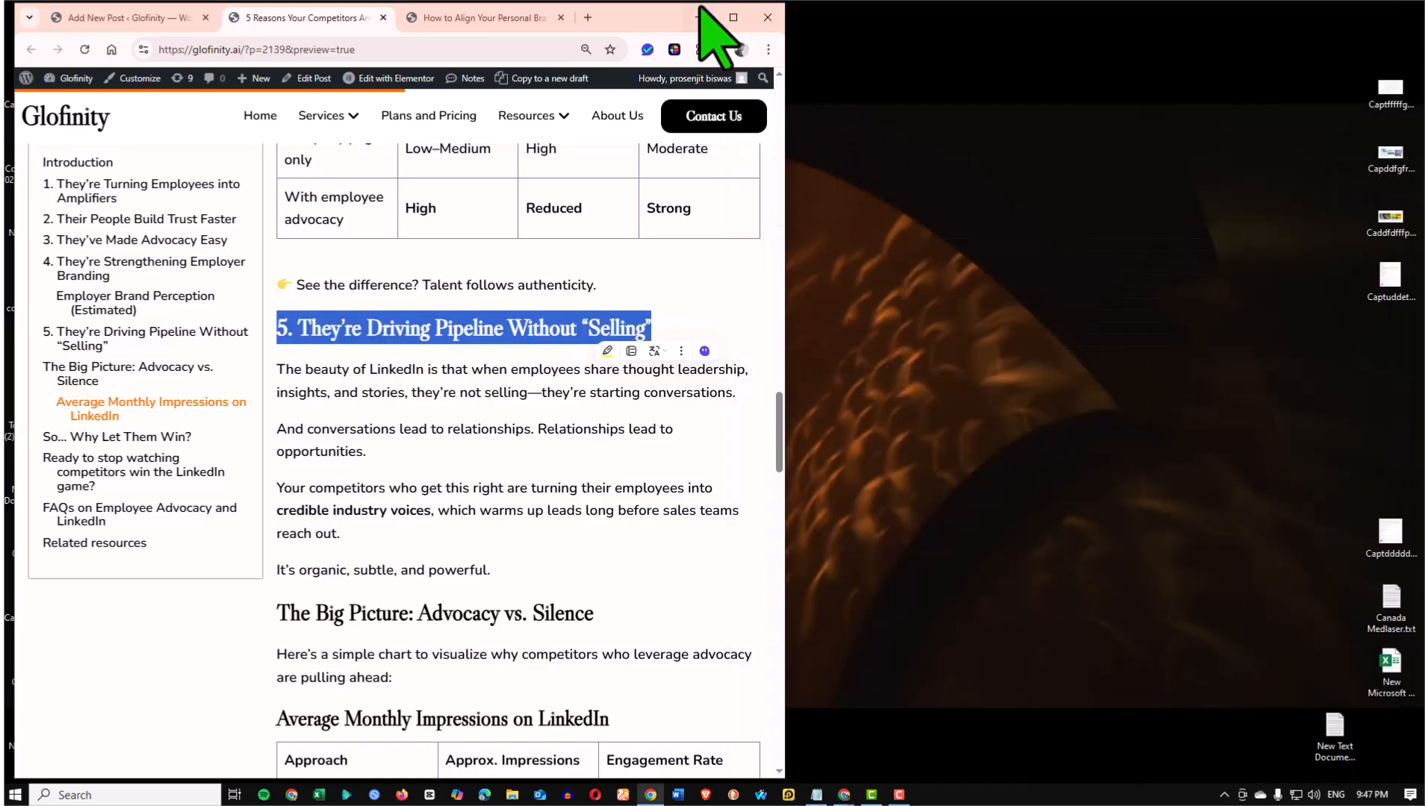
{"action": "left_click", "coordinate": [743, 17]}
Review the remaining sections of the "5 Reasons" preview and the step headings in the "How to Align Your Personal Brand" preview
{"action": "scroll", "coordinate": [811, 397], "scroll_direction": "down", "scroll_amount": 3}
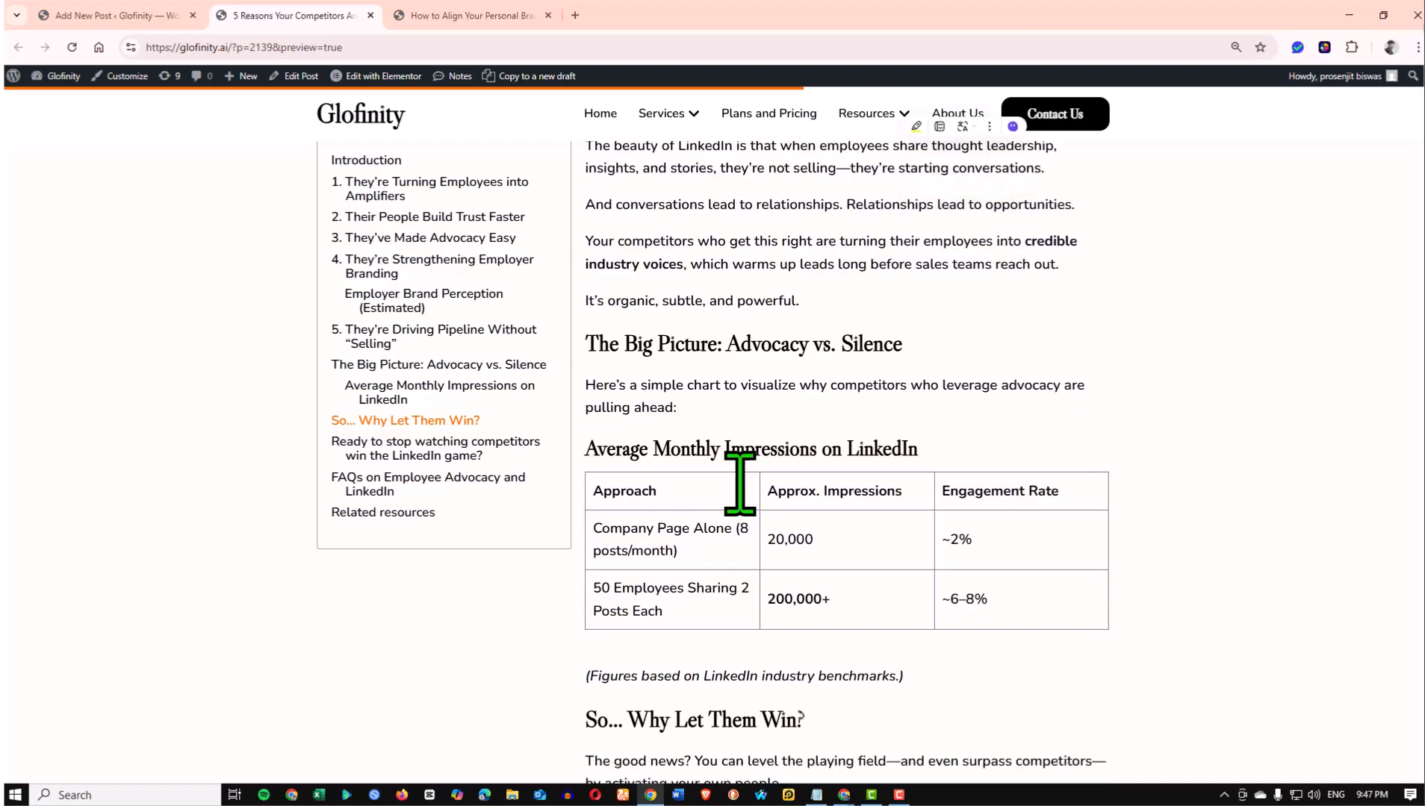
{"action": "scroll", "coordinate": [743, 492], "scroll_direction": "down", "scroll_amount": 15}
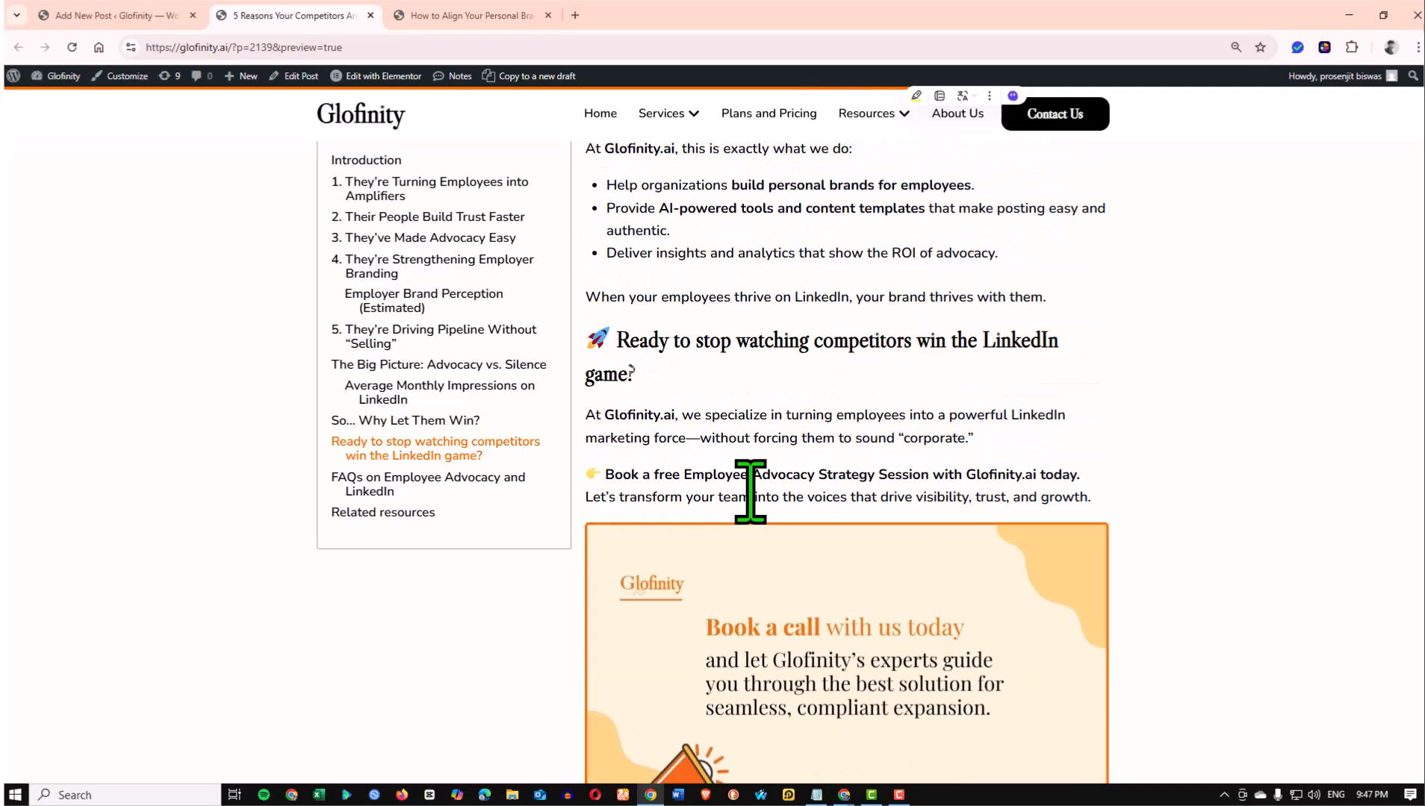
{"action": "scroll", "coordinate": [750, 491], "scroll_direction": "up", "scroll_amount": 5}
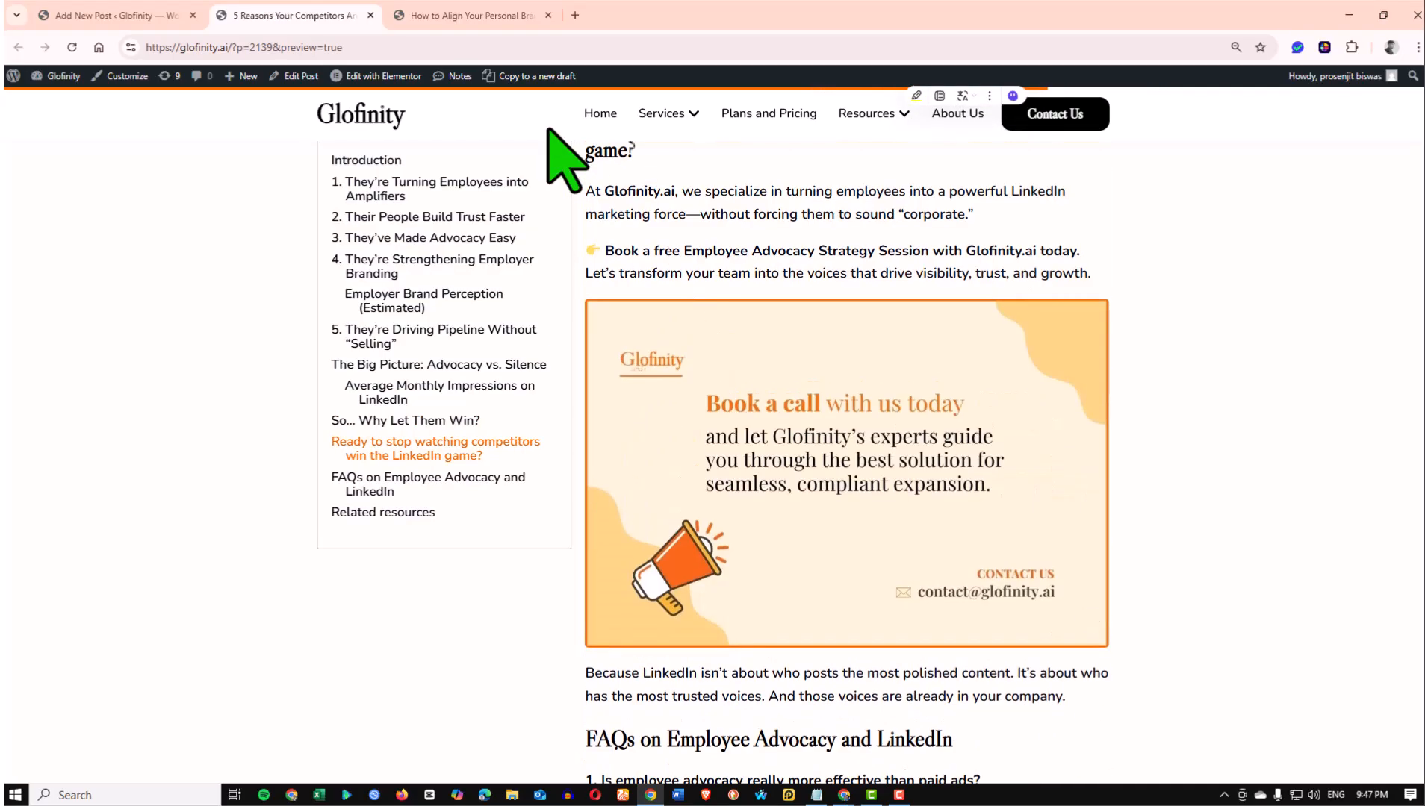
{"action": "left_click", "coordinate": [469, 14]}
{"action": "scroll", "coordinate": [803, 497], "scroll_direction": "up", "scroll_amount": 5}
{"action": "scroll", "coordinate": [822, 468], "scroll_direction": "up", "scroll_amount": 20}
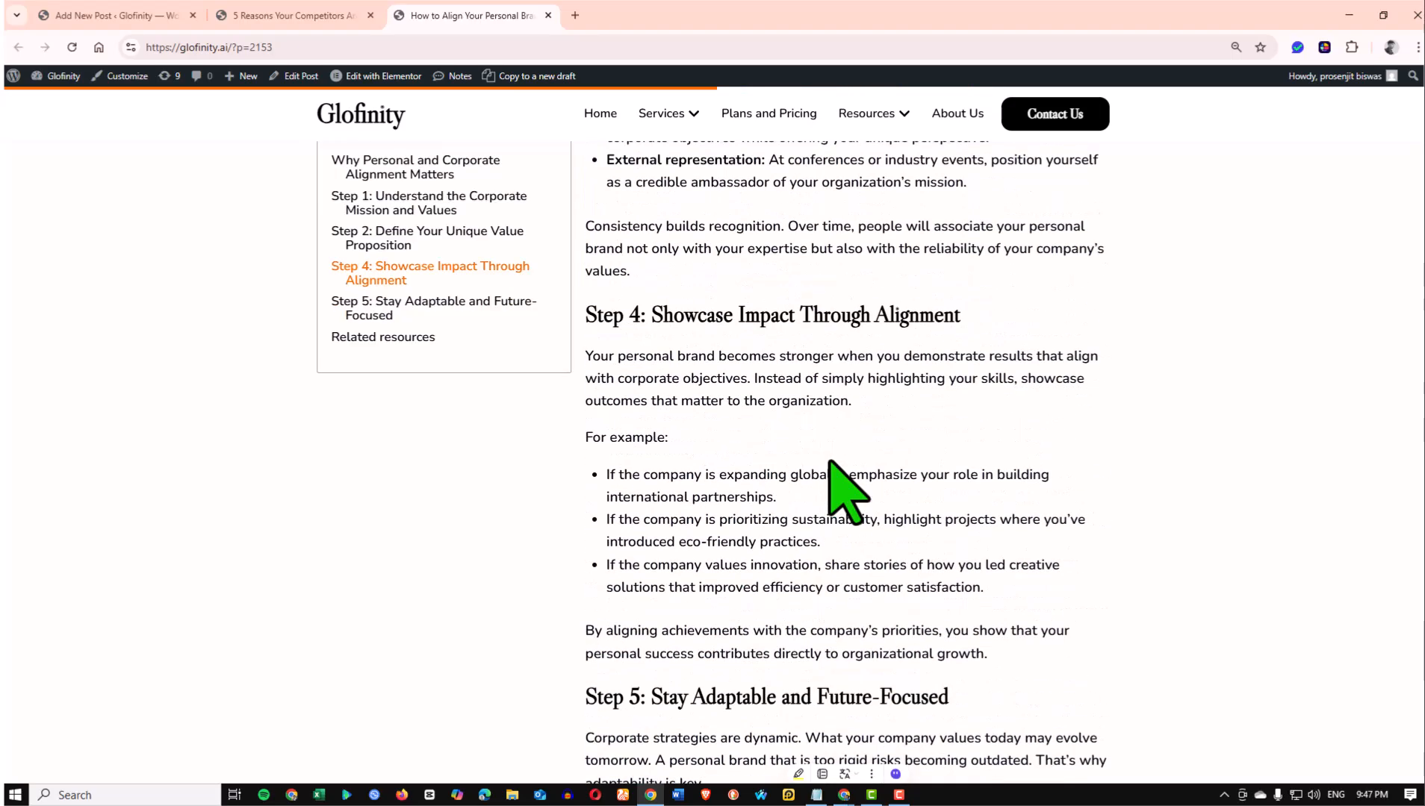
{"action": "scroll", "coordinate": [814, 418], "scroll_direction": "up", "scroll_amount": 10}
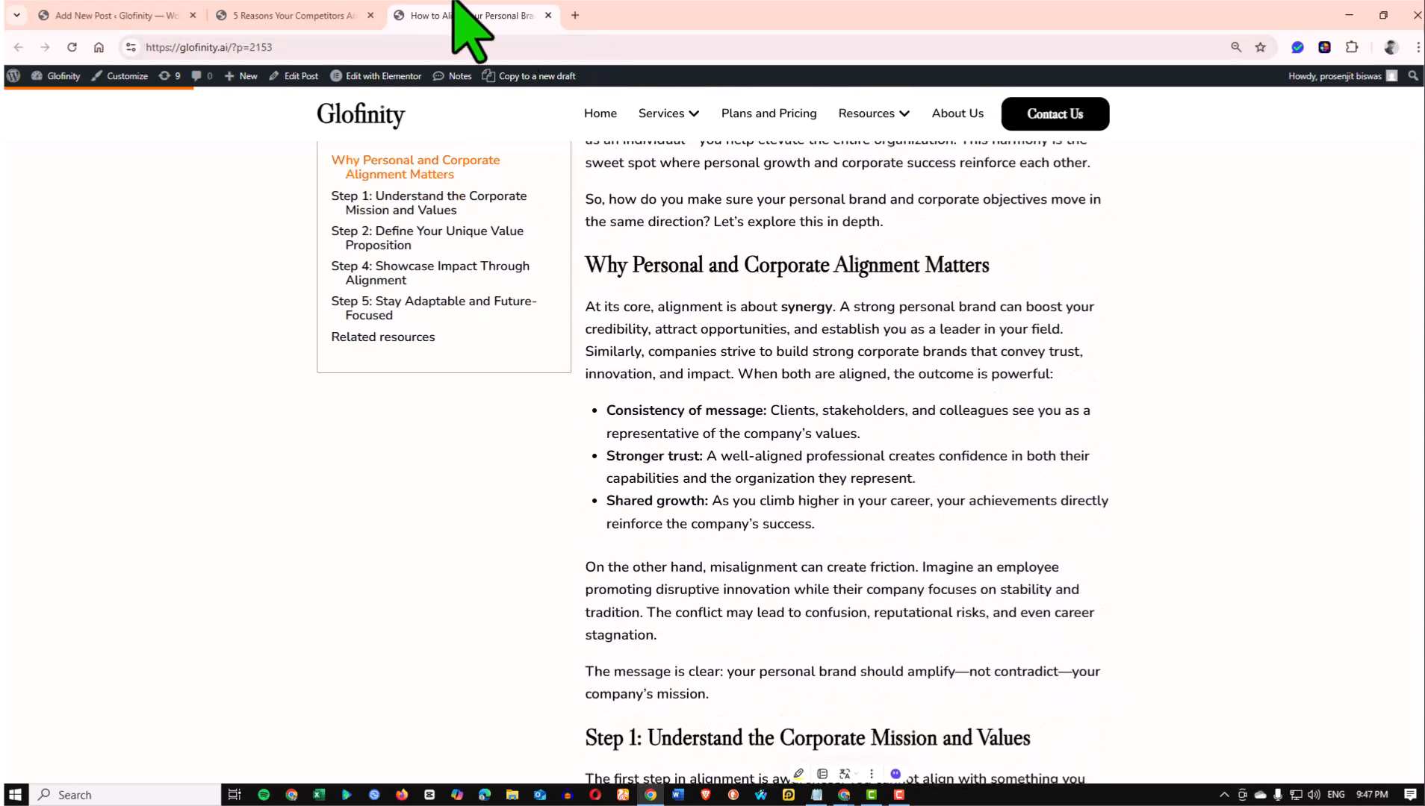
Return to the WordPress editor of the draft and select its opening paragraph block under the title
{"action": "left_click", "coordinate": [82, 17]}
{"action": "scroll", "coordinate": [611, 401], "scroll_direction": "up", "scroll_amount": 15}
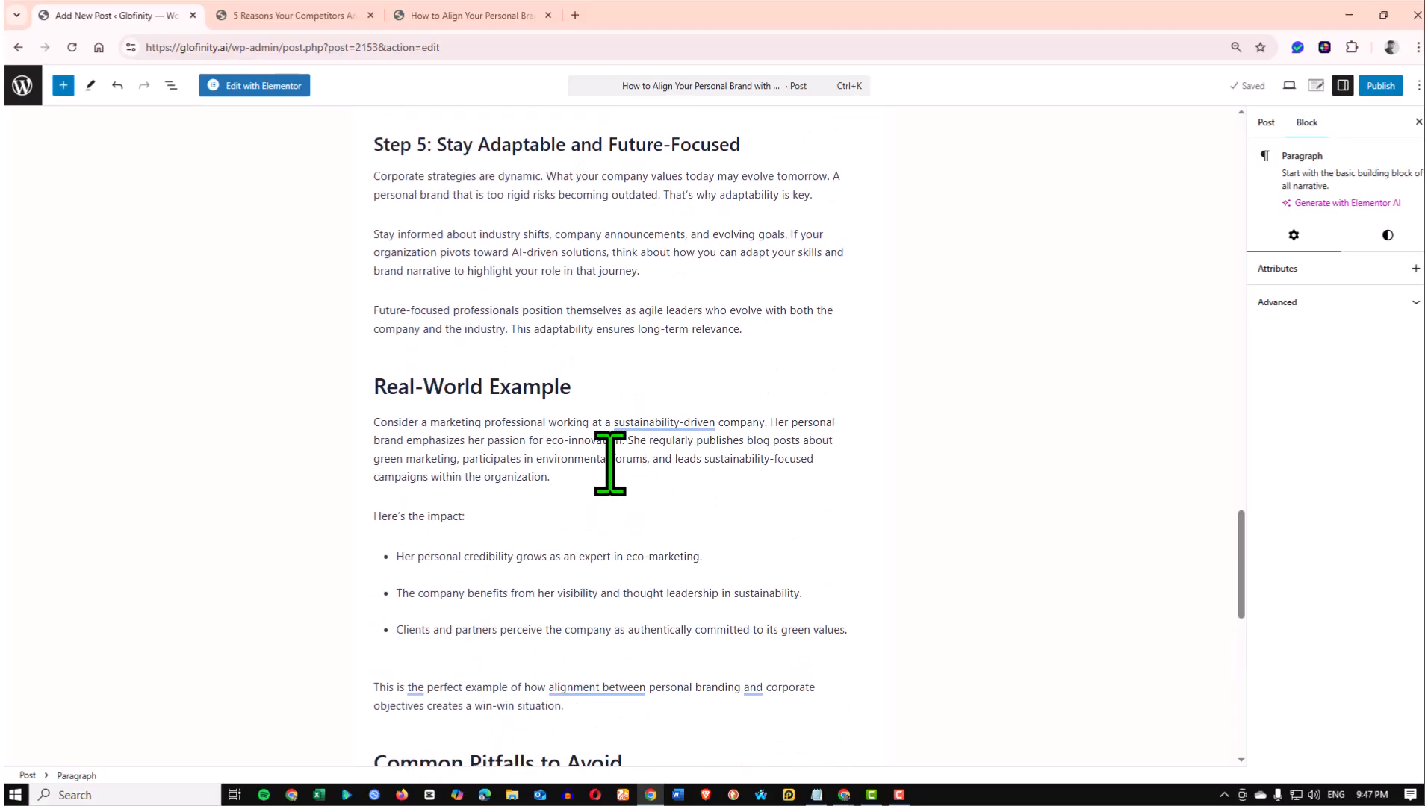
{"action": "scroll", "coordinate": [521, 441], "scroll_direction": "up", "scroll_amount": 15}
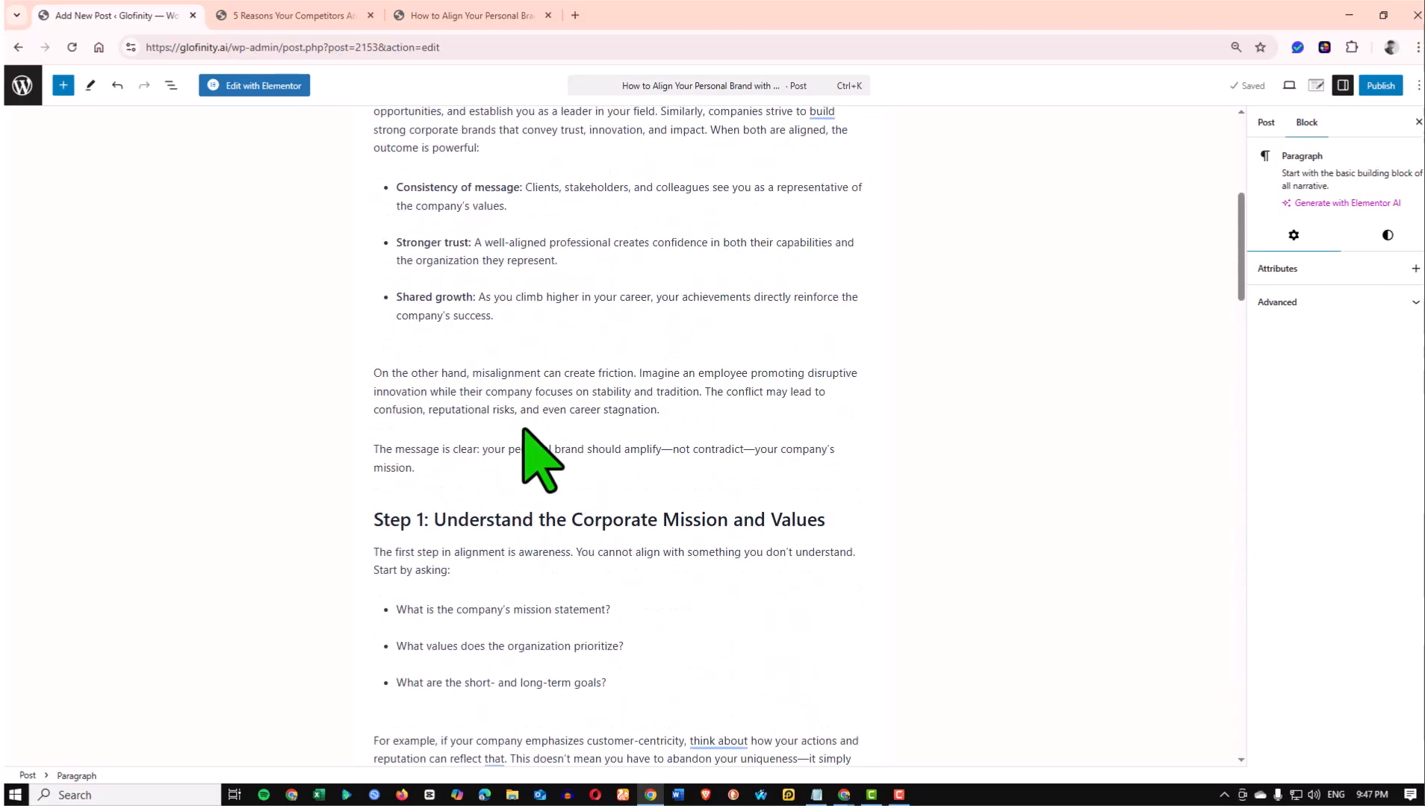
{"action": "left_click", "coordinate": [477, 278]}
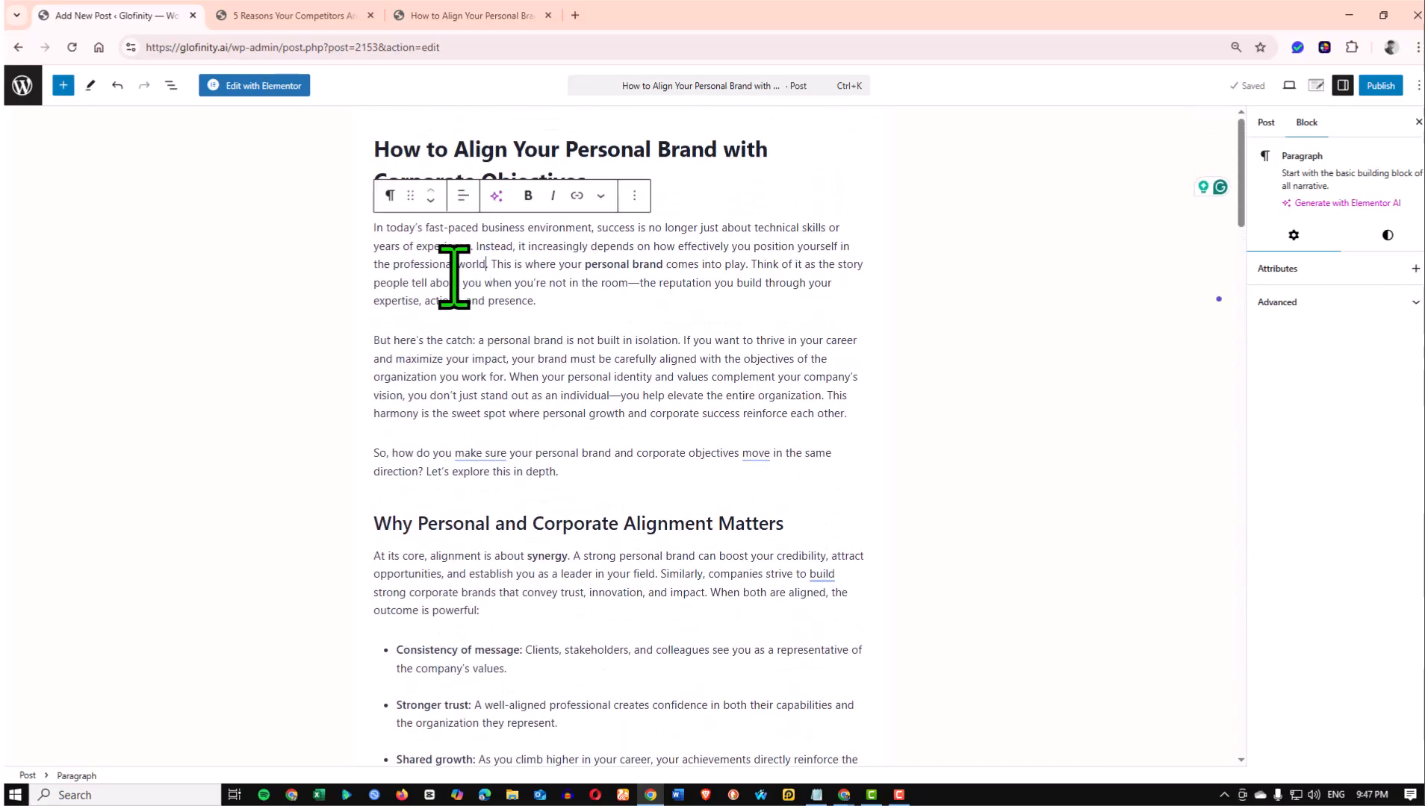
{"action": "left_click", "coordinate": [464, 159]}
{"action": "left_click", "coordinate": [424, 254]}
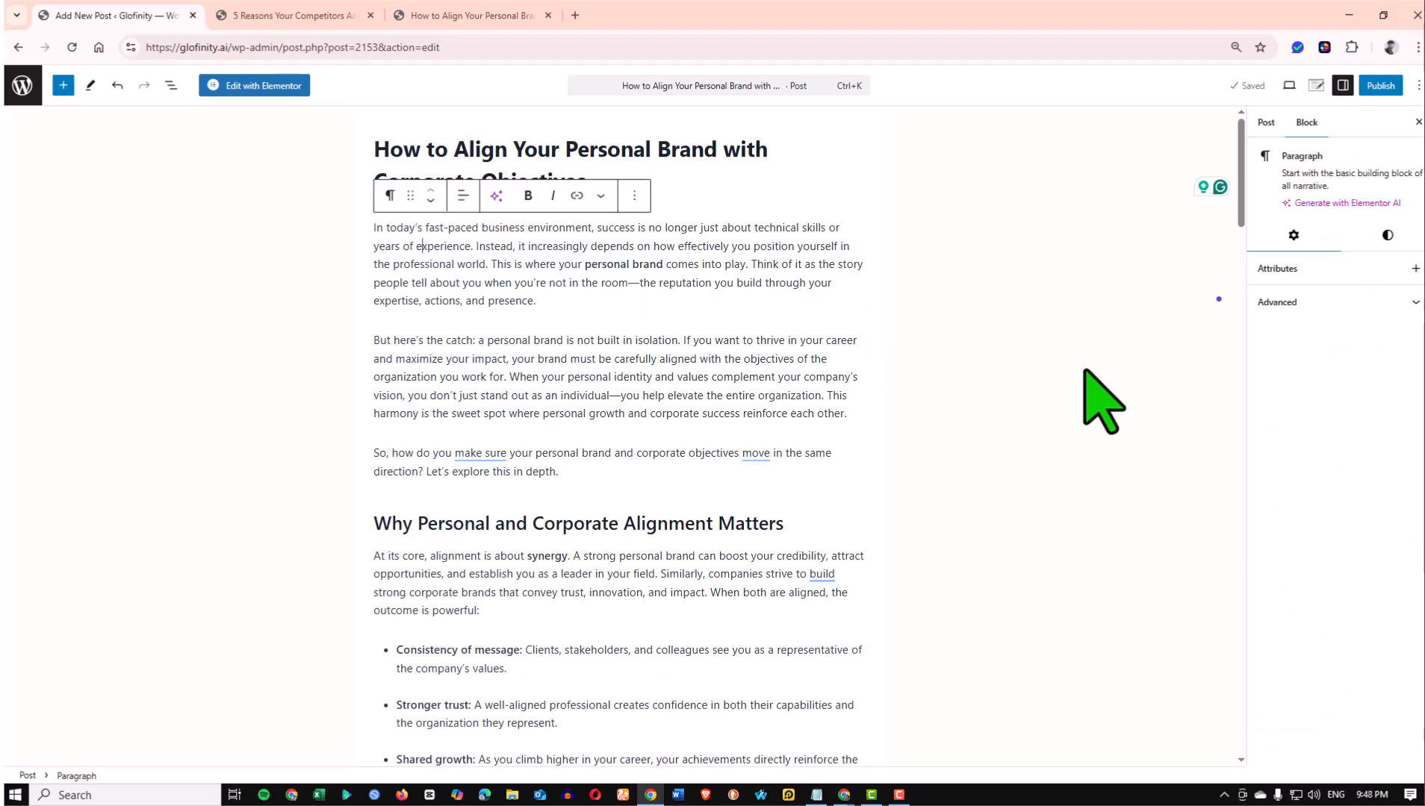
Show the draft's block List View and select the paragraph just before "Why Personal and Corporate Alignment Matters"
{"action": "left_click", "coordinate": [171, 85]}
{"action": "left_click", "coordinate": [171, 85]}
{"action": "left_click", "coordinate": [171, 85]}
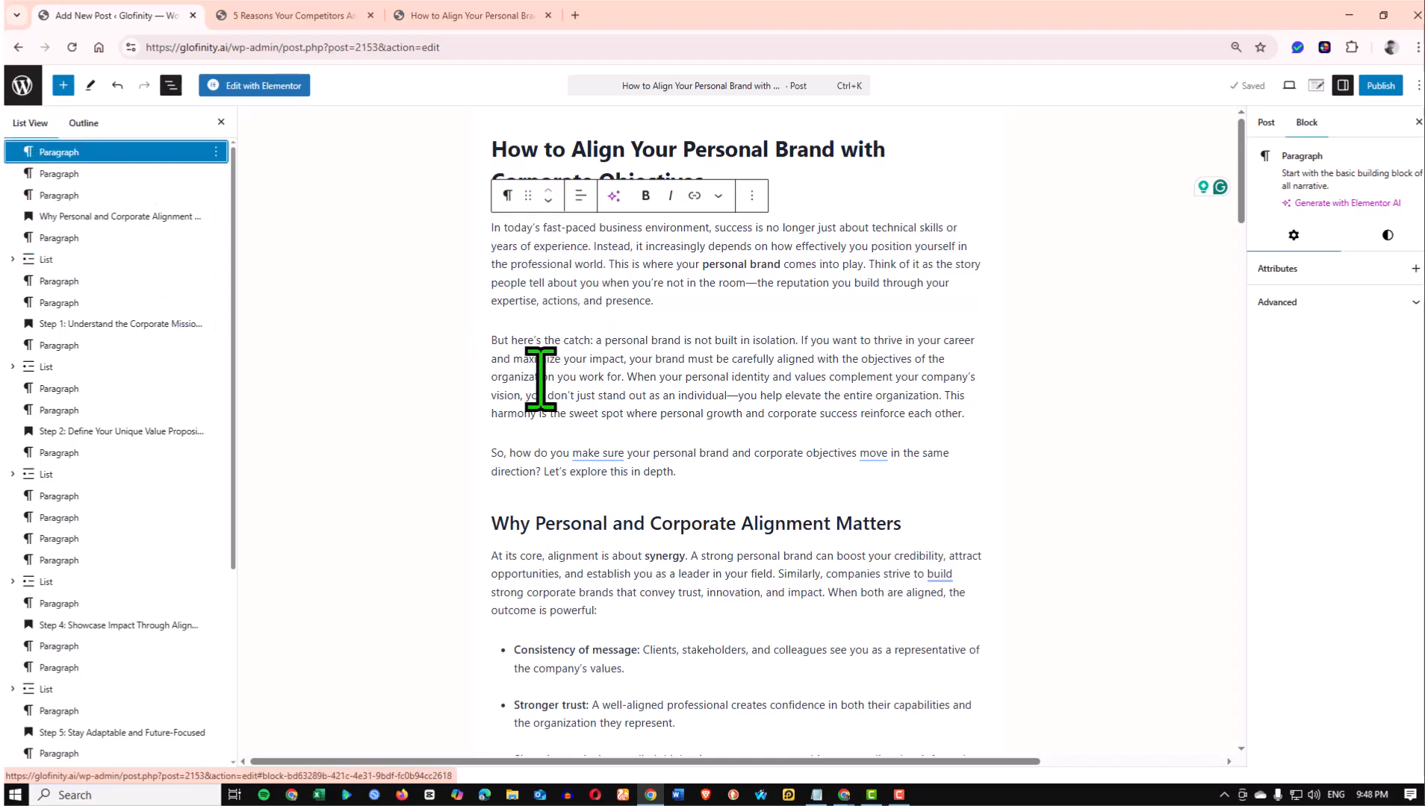
{"action": "left_click", "coordinate": [52, 195]}
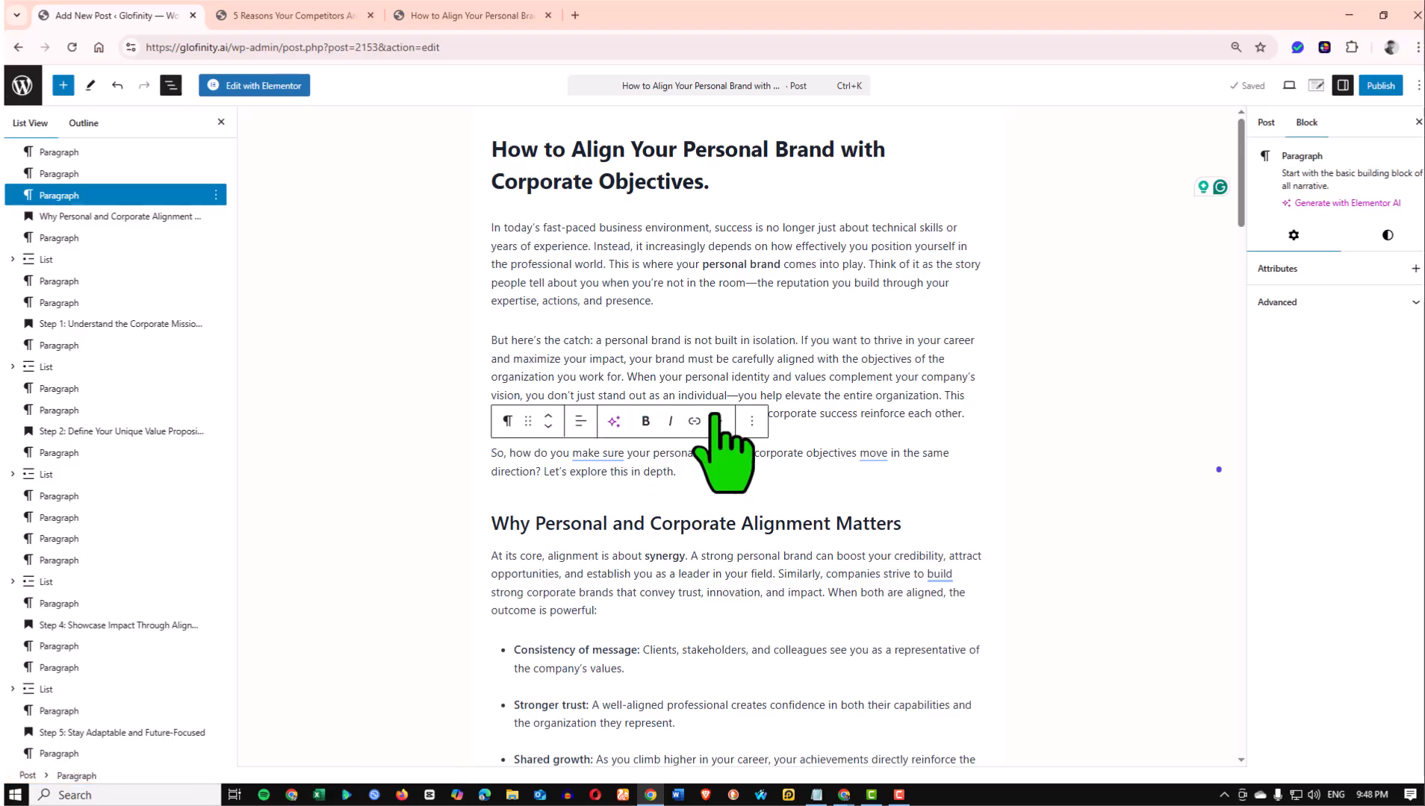
Locate the bullet items and following paragraph of "Why Personal and Corporate Alignment Matters" in the List View, and close it
{"action": "scroll", "coordinate": [635, 416], "scroll_direction": "down", "scroll_amount": 3}
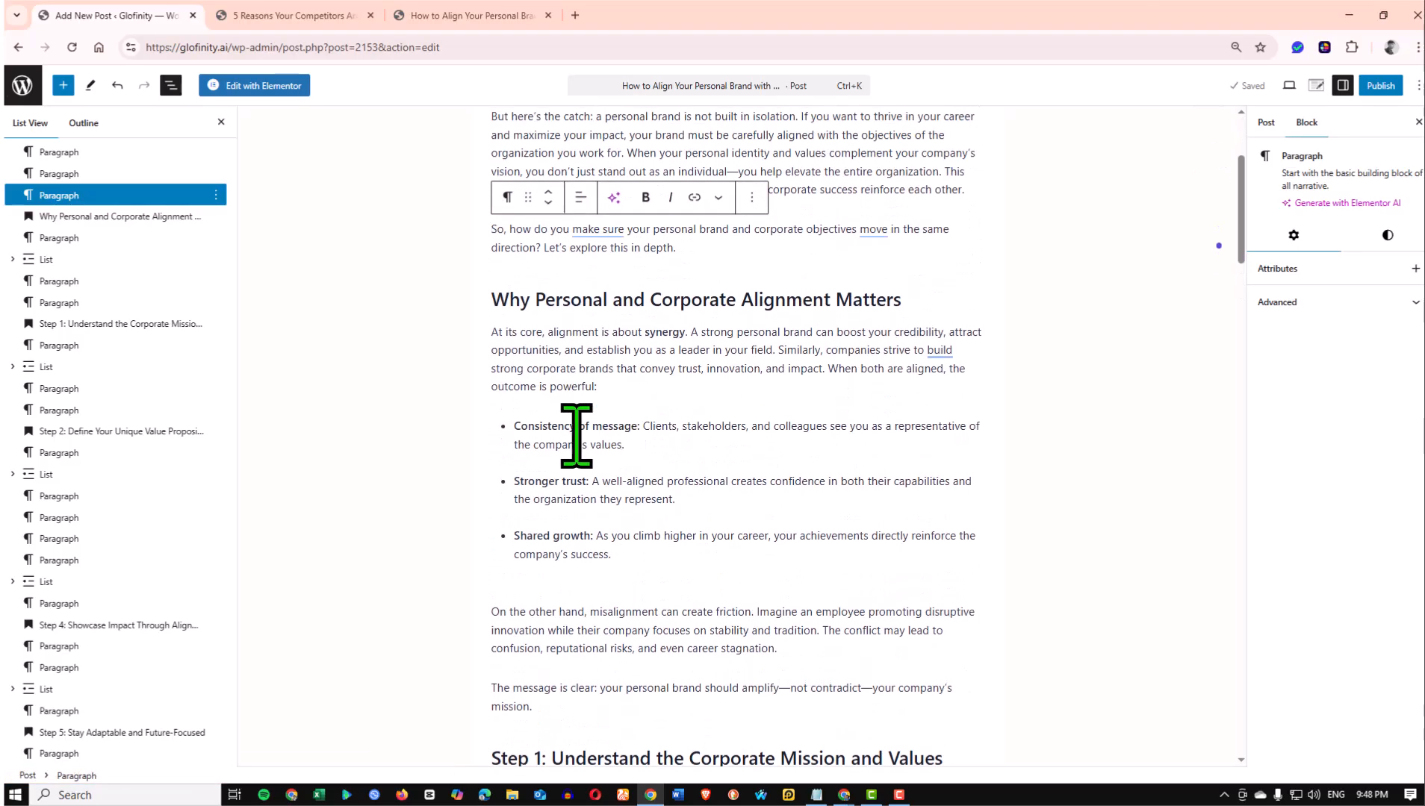
{"action": "left_click", "coordinate": [541, 357]}
{"action": "left_click", "coordinate": [544, 444]}
{"action": "scroll", "coordinate": [545, 445], "scroll_direction": "down", "scroll_amount": 1}
{"action": "left_click", "coordinate": [555, 424]}
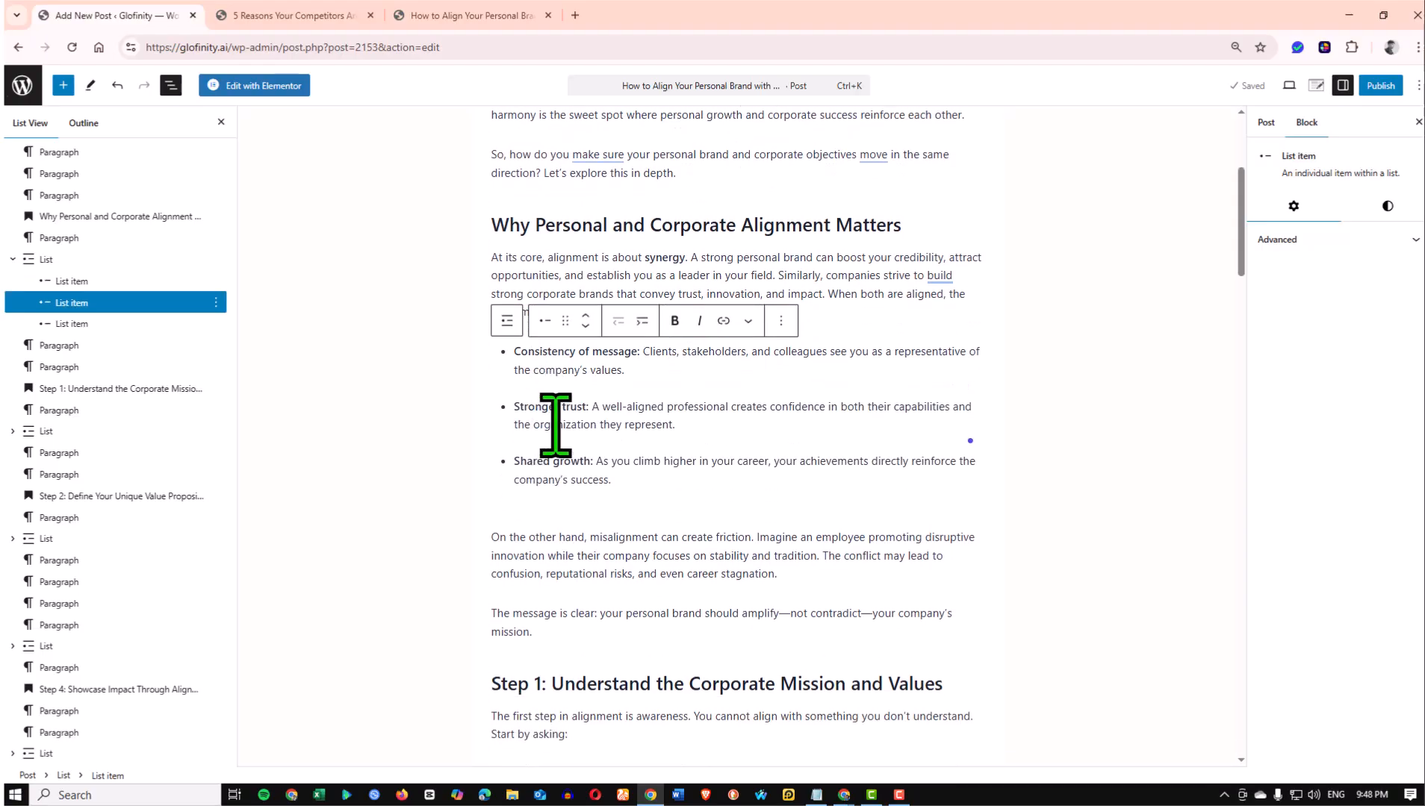
{"action": "left_click", "coordinate": [540, 467]}
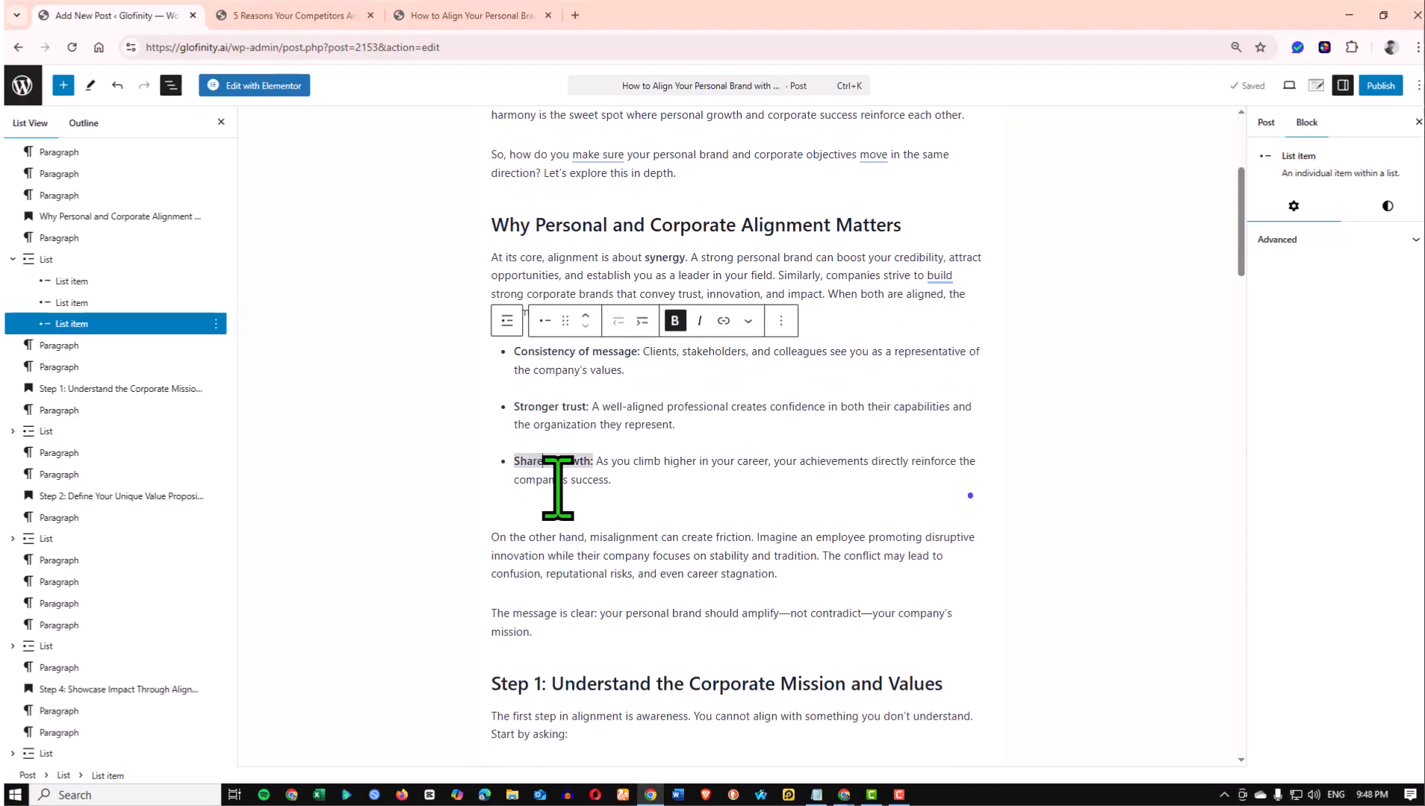
{"action": "scroll", "coordinate": [553, 474], "scroll_direction": "down", "scroll_amount": 1}
{"action": "left_click", "coordinate": [530, 478]}
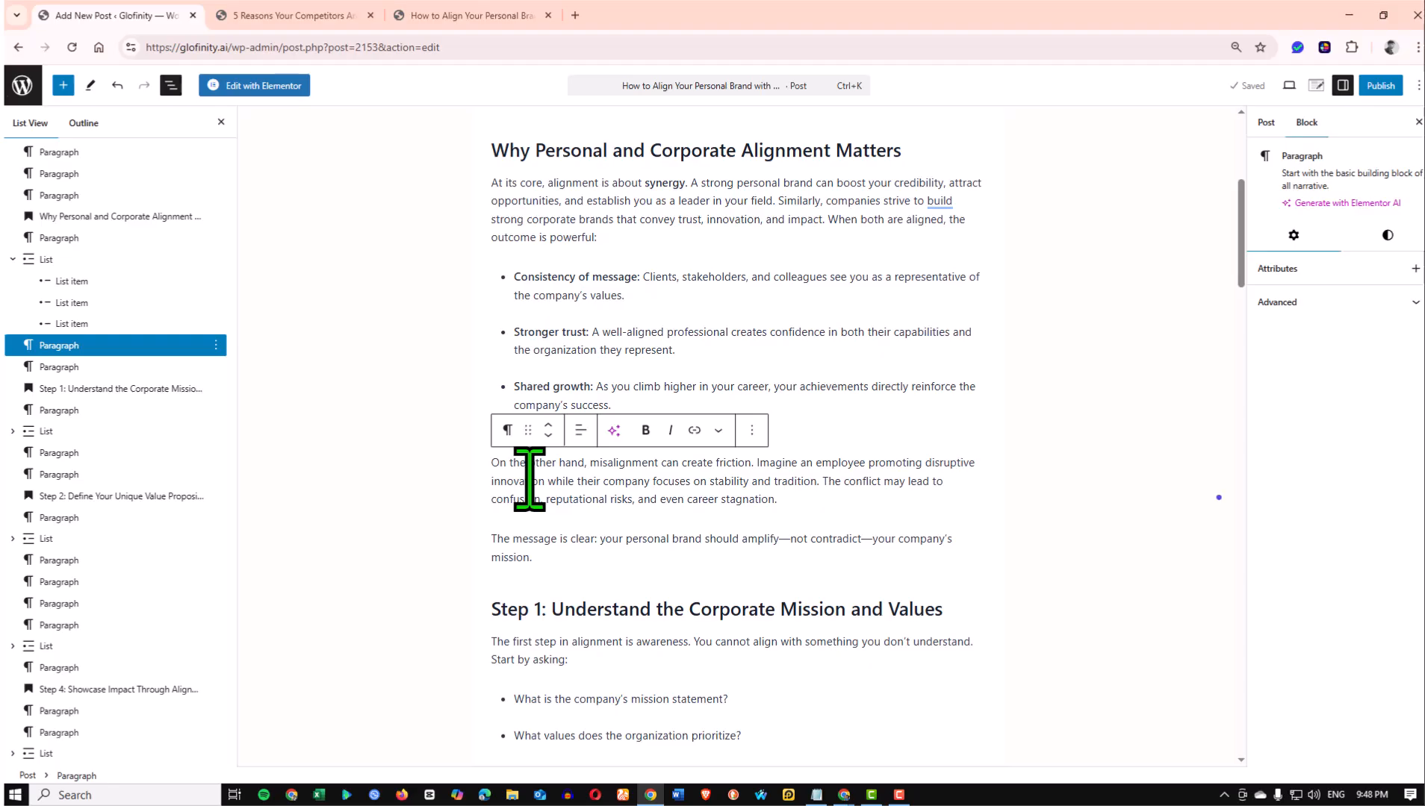
{"action": "scroll", "coordinate": [528, 470], "scroll_direction": "down", "scroll_amount": 1}
{"action": "scroll", "coordinate": [318, 397], "scroll_direction": "up", "scroll_amount": 6}
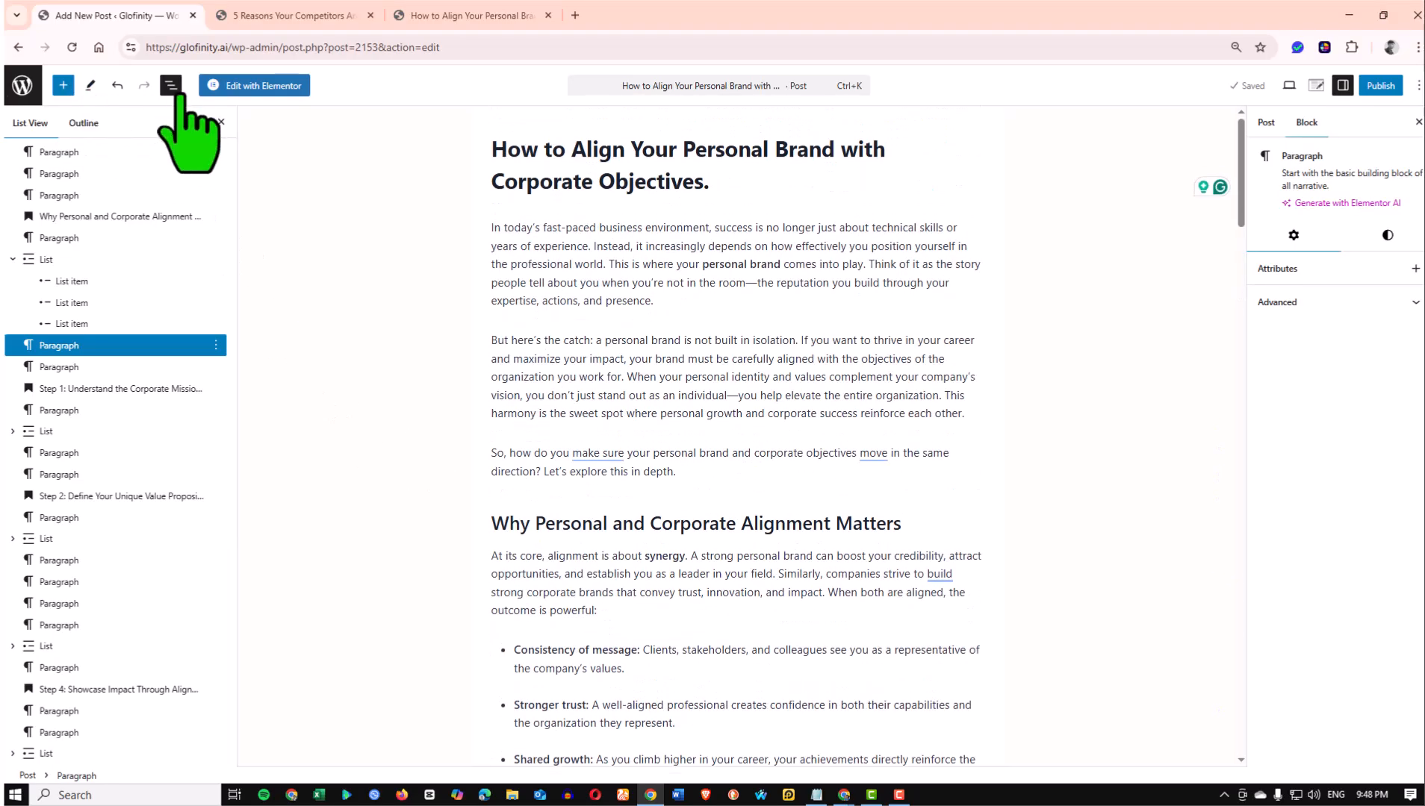
{"action": "left_click", "coordinate": [171, 86]}
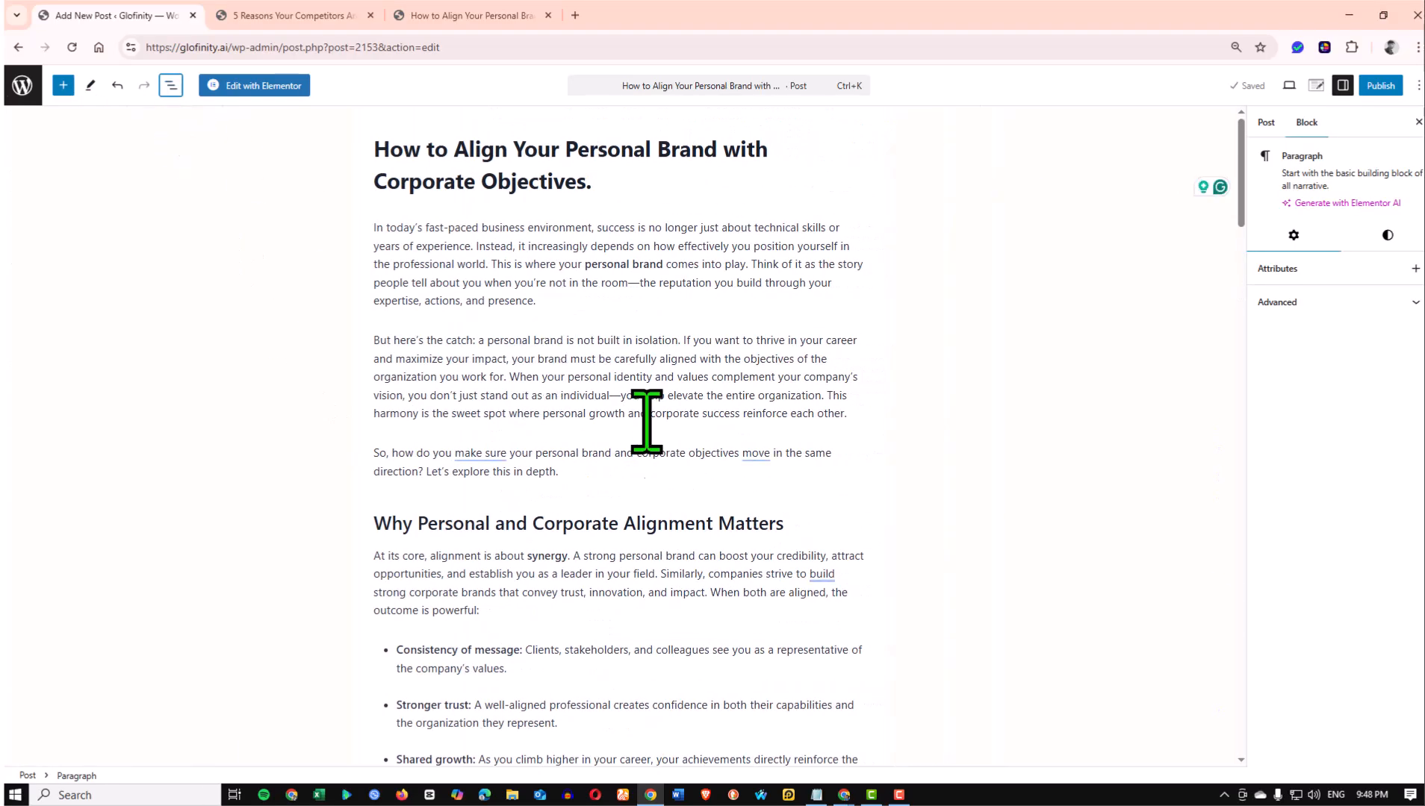
Select the opening paragraph and compare the post settings with its block settings
{"action": "left_click", "coordinate": [398, 228]}
{"action": "left_click", "coordinate": [521, 274]}
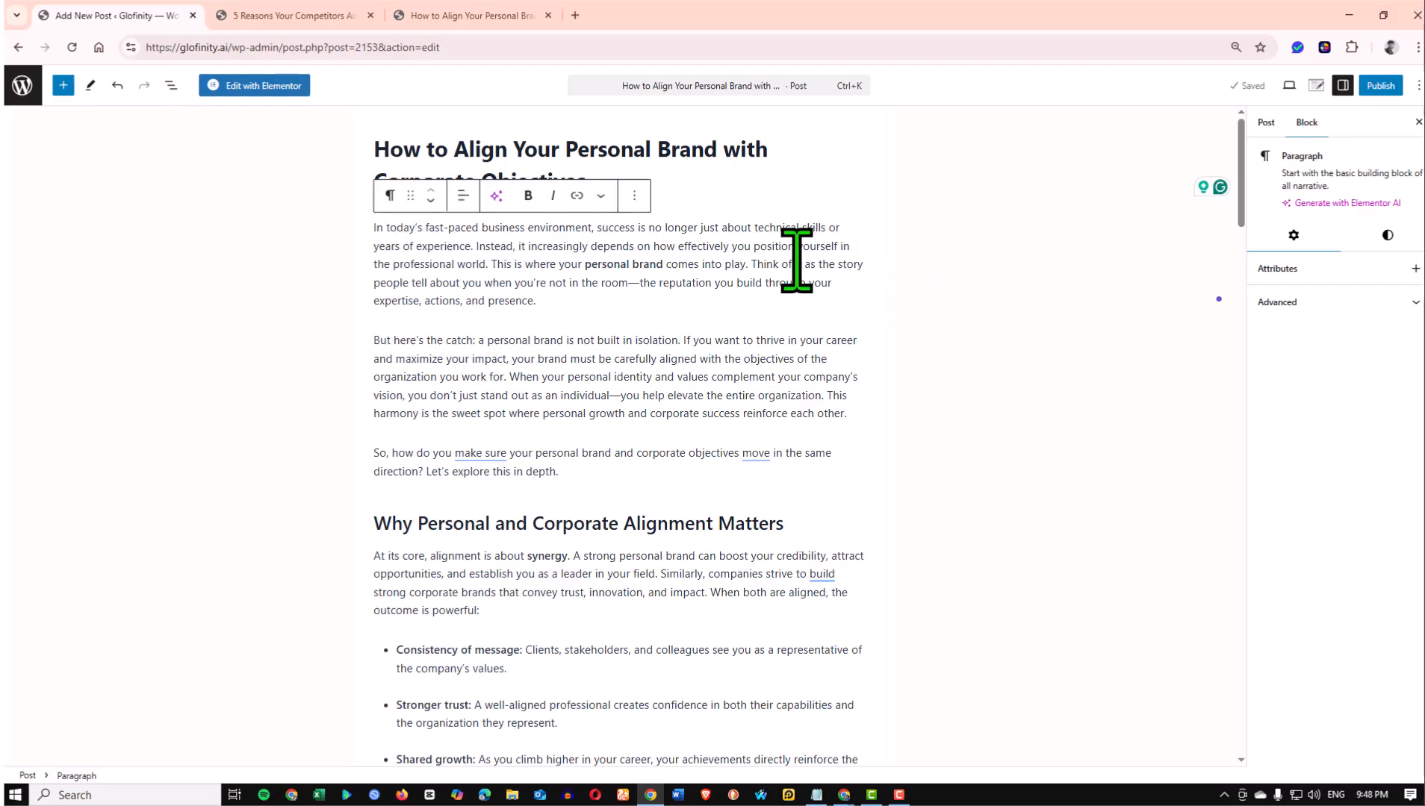
{"action": "scroll", "coordinate": [715, 396], "scroll_direction": "down", "scroll_amount": 1}
{"action": "scroll", "coordinate": [506, 394], "scroll_direction": "down", "scroll_amount": 5}
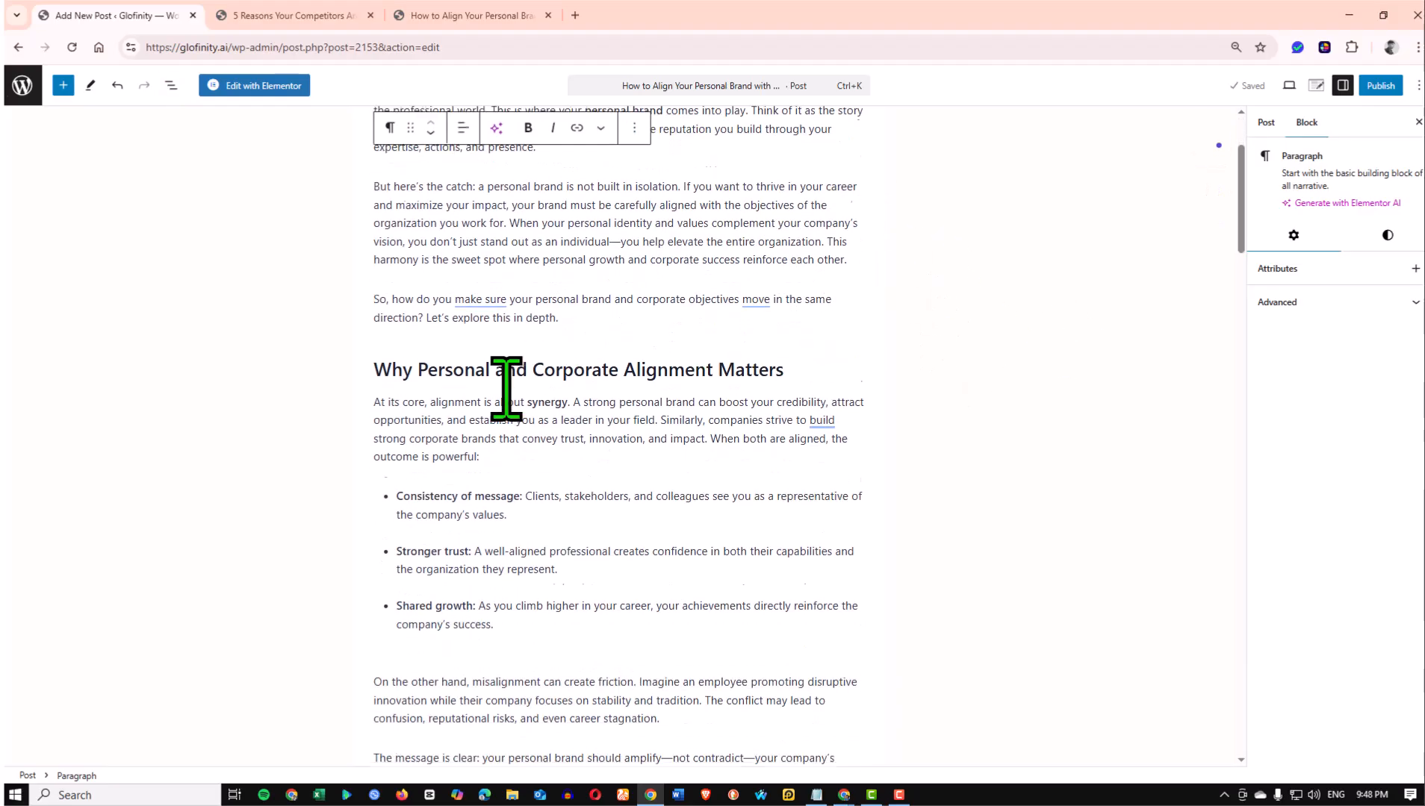
{"action": "scroll", "coordinate": [506, 390], "scroll_direction": "up", "scroll_amount": 4}
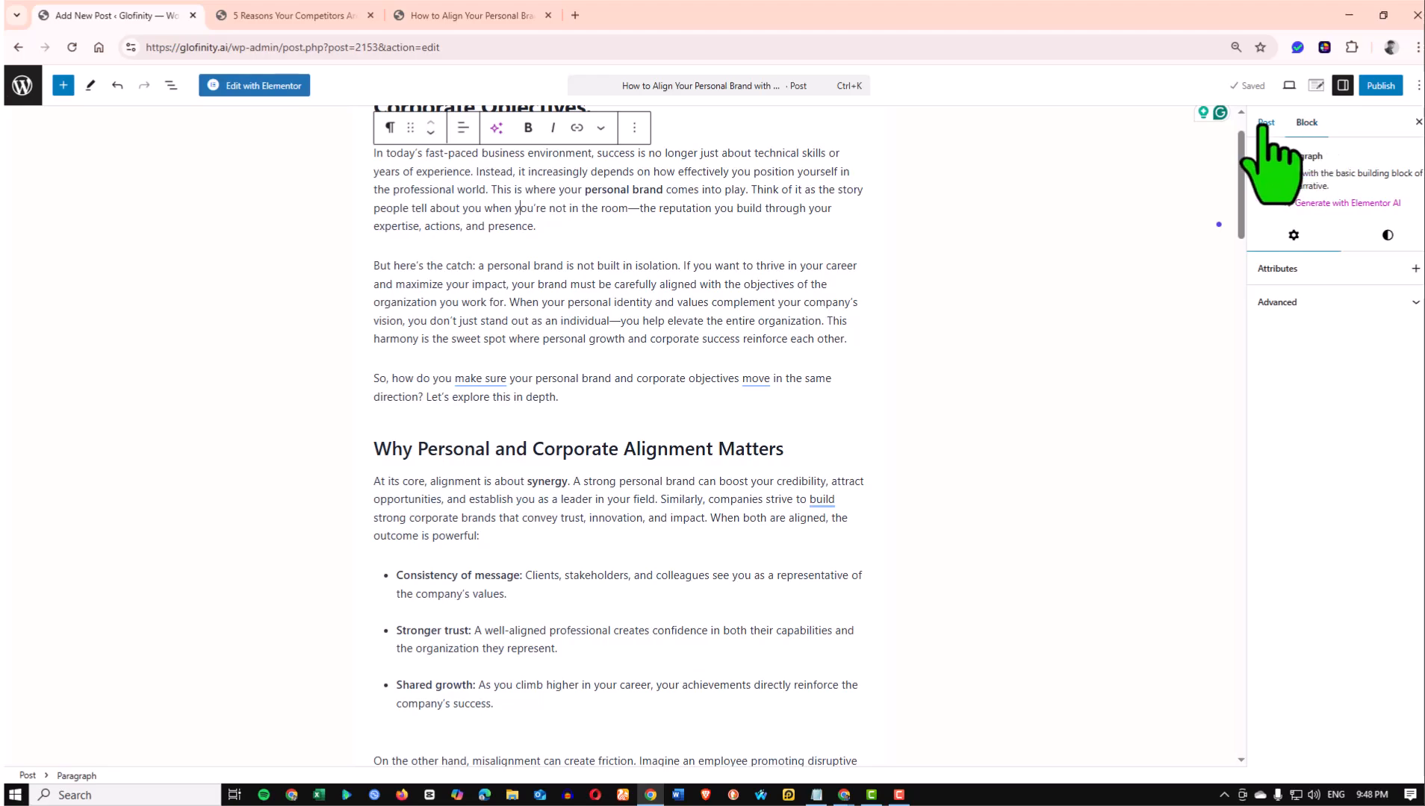
{"action": "left_click", "coordinate": [1267, 123]}
{"action": "left_click", "coordinate": [1306, 123]}
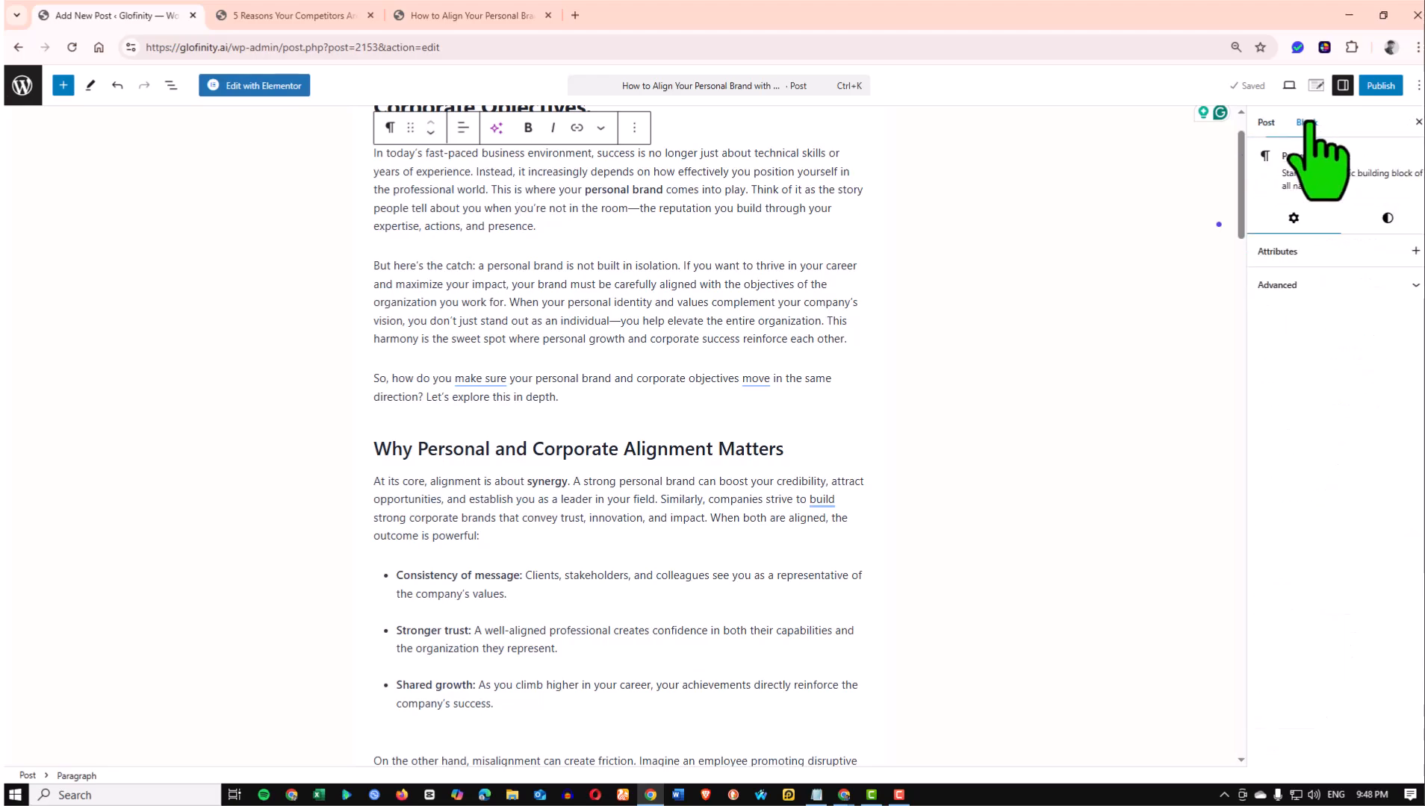
Show the post settings and examine the draft's categories and tags
{"action": "scroll", "coordinate": [646, 459], "scroll_direction": "down", "scroll_amount": 11}
{"action": "scroll", "coordinate": [604, 502], "scroll_direction": "up", "scroll_amount": 4}
{"action": "left_click", "coordinate": [1265, 123]}
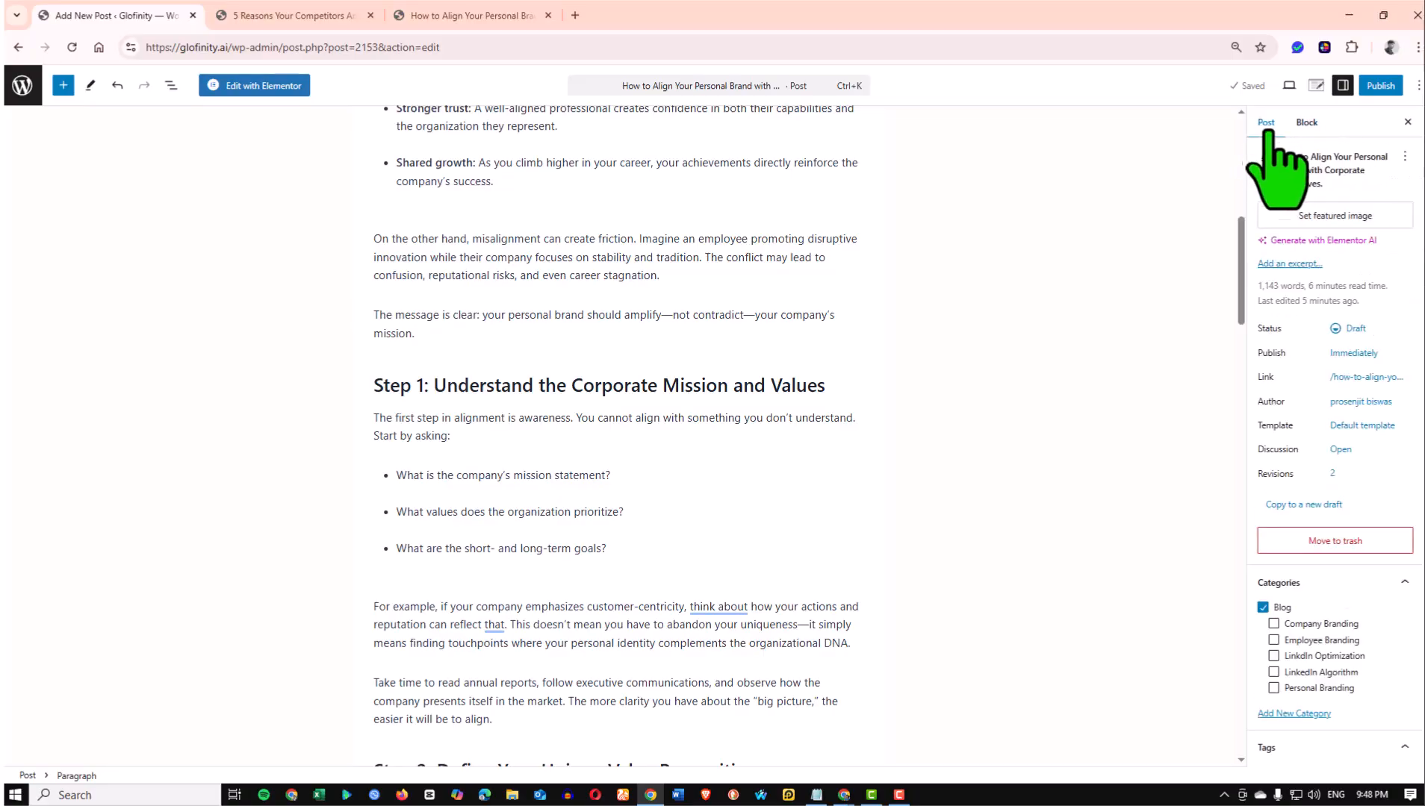
{"action": "scroll", "coordinate": [1292, 620], "scroll_direction": "down", "scroll_amount": 2}
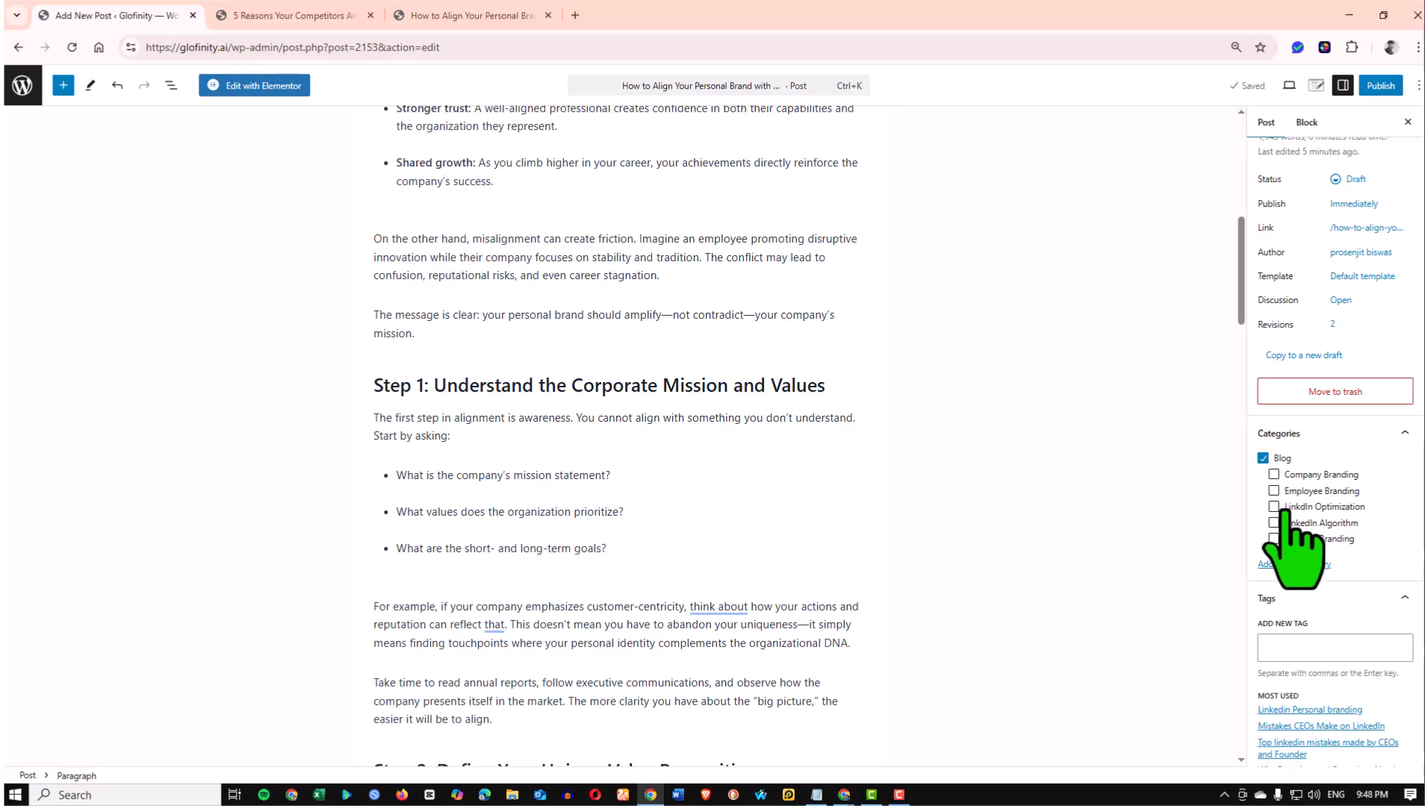
{"action": "scroll", "coordinate": [1285, 515], "scroll_direction": "down", "scroll_amount": 1}
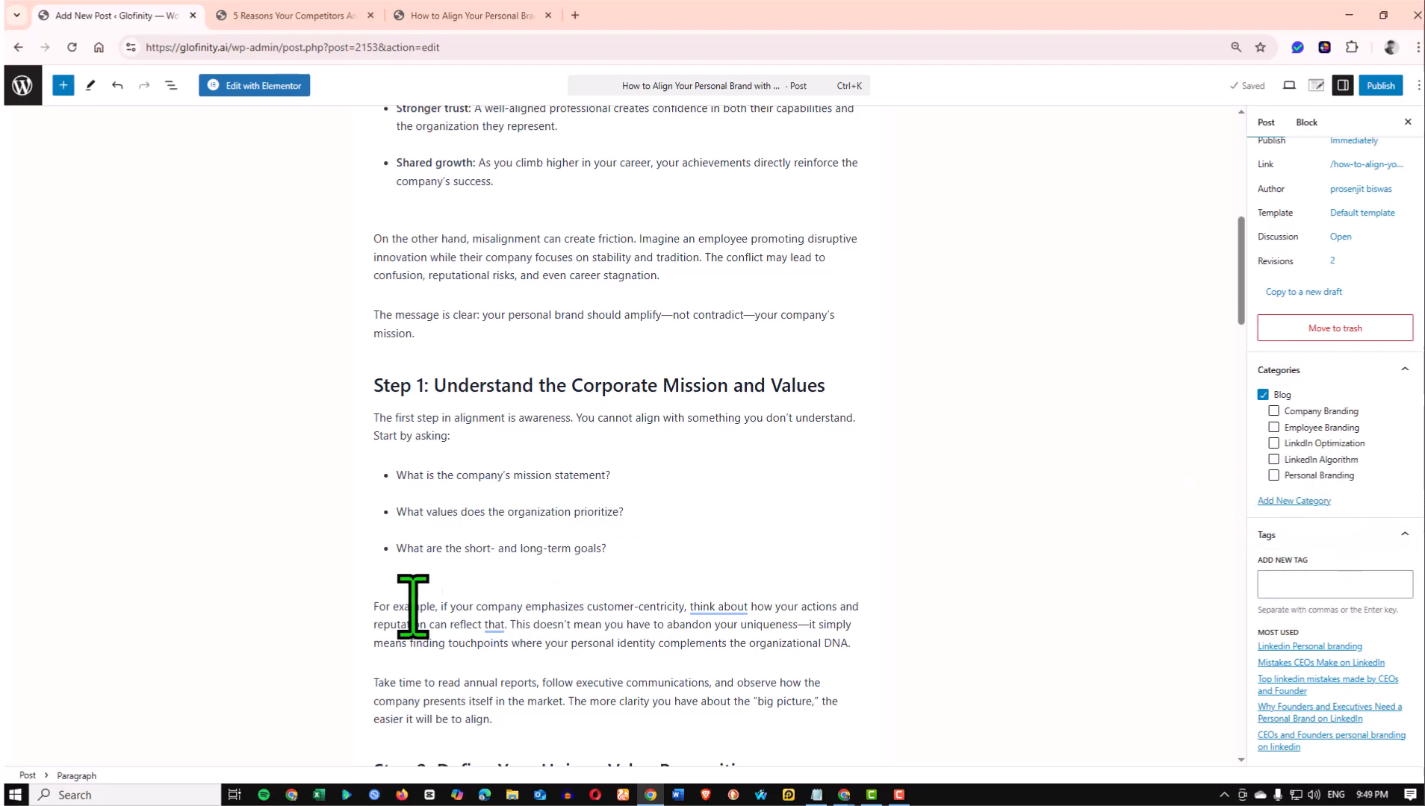
Select the last bullet under "Step 2: Define Your Unique Value Proposition" and recheck the post's category and tag options
{"action": "scroll", "coordinate": [484, 505], "scroll_direction": "down", "scroll_amount": 6}
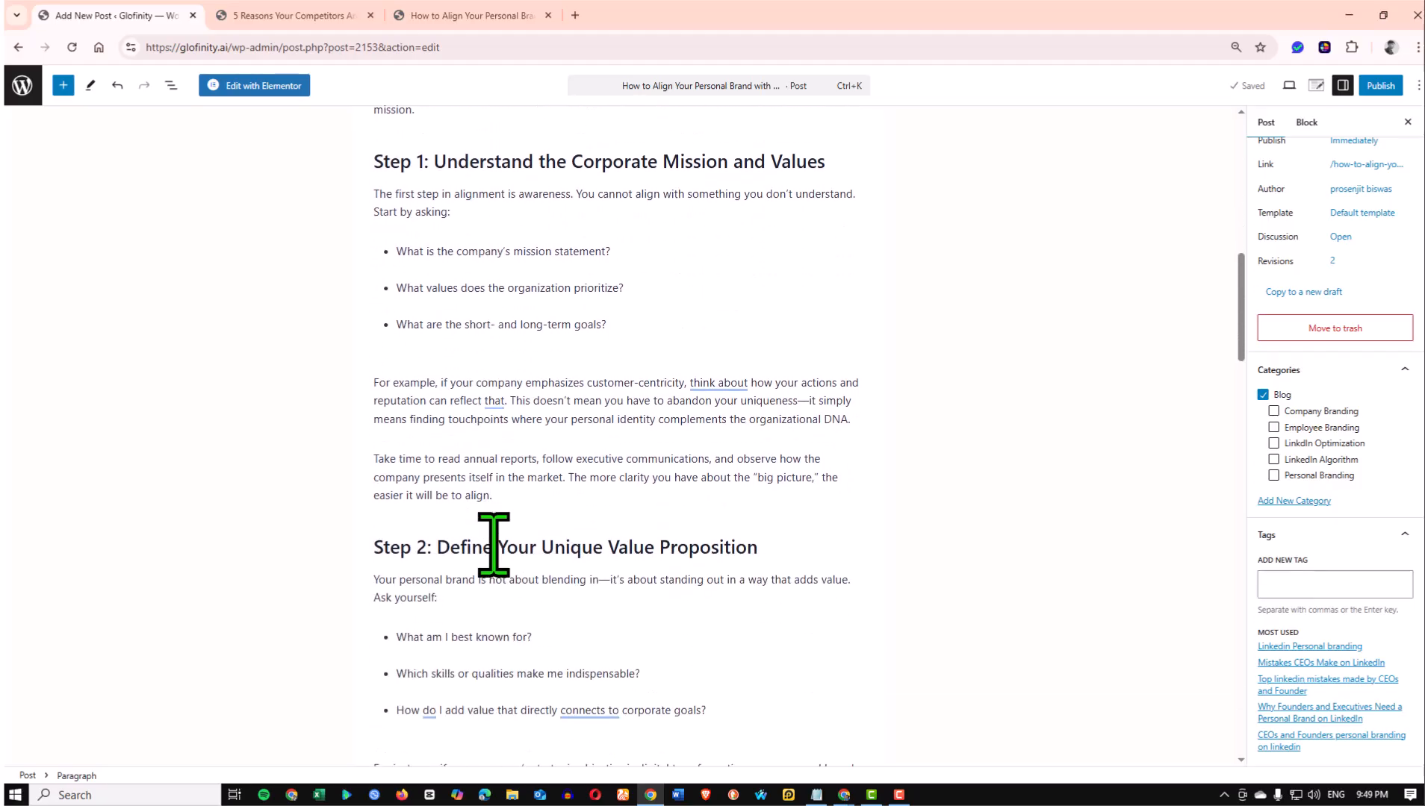
{"action": "left_click", "coordinate": [424, 486]}
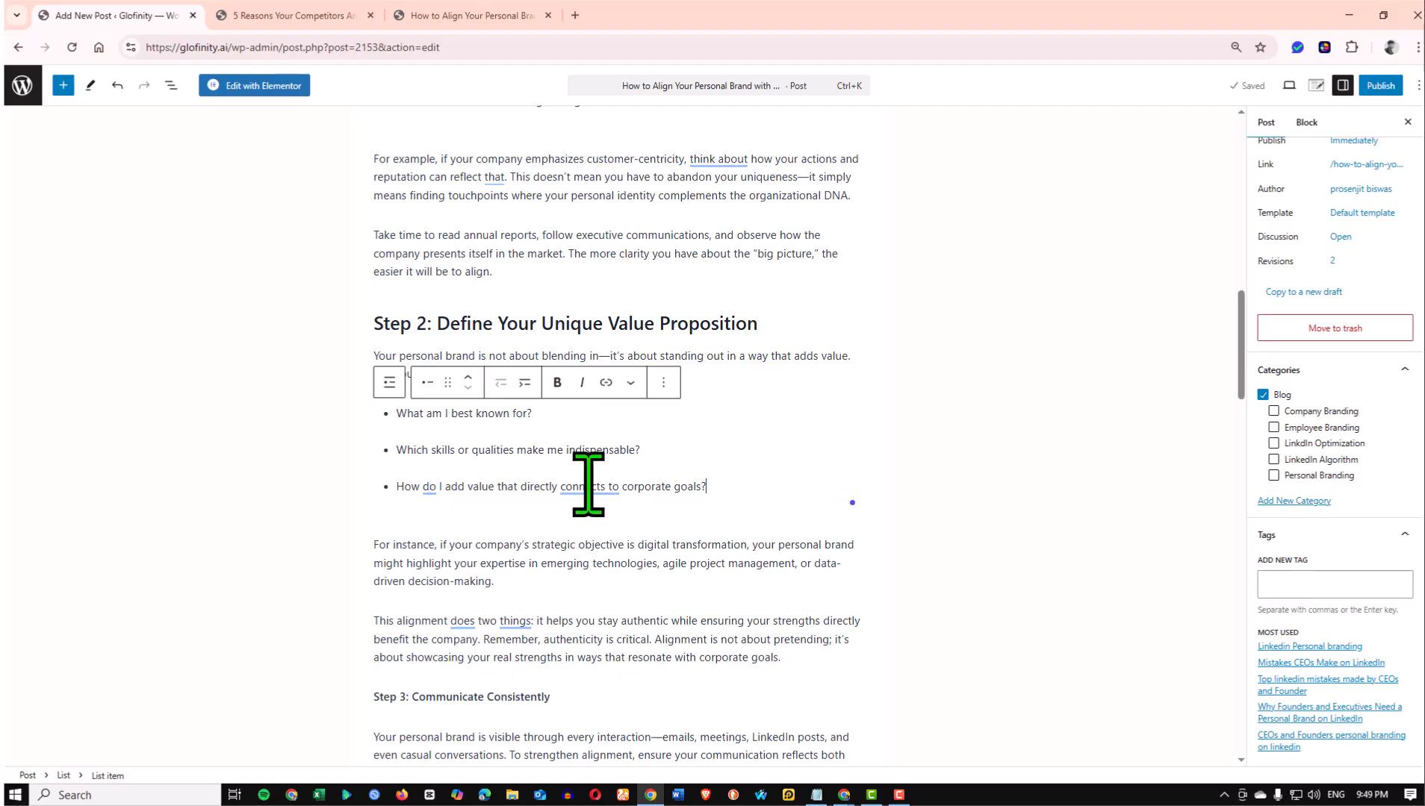
{"action": "scroll", "coordinate": [522, 477], "scroll_direction": "down", "scroll_amount": 3}
{"action": "scroll", "coordinate": [493, 460], "scroll_direction": "up", "scroll_amount": 4}
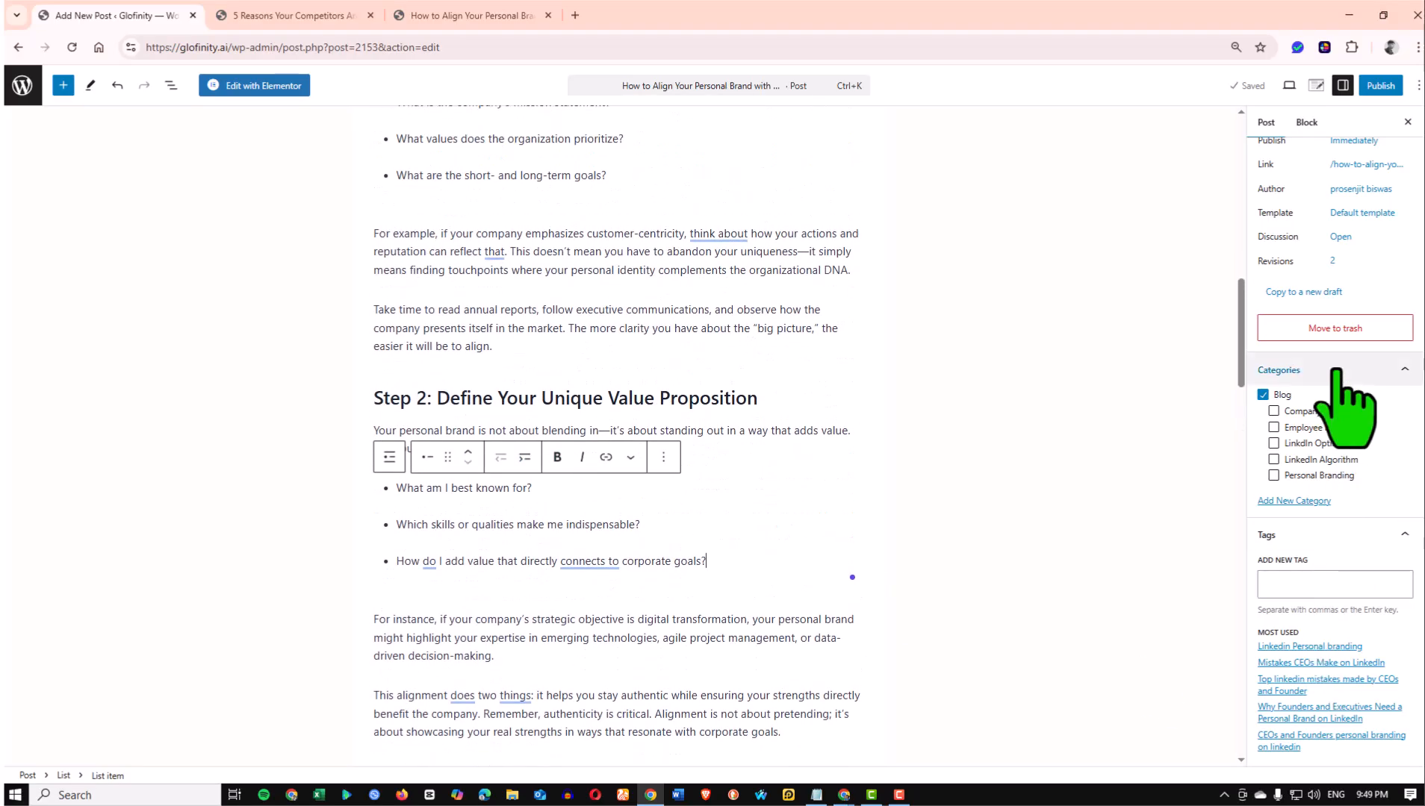
{"action": "scroll", "coordinate": [1337, 371], "scroll_direction": "up", "scroll_amount": 3}
{"action": "scroll", "coordinate": [1333, 560], "scroll_direction": "down", "scroll_amount": 3}
{"action": "scroll", "coordinate": [1337, 597], "scroll_direction": "up", "scroll_amount": 3}
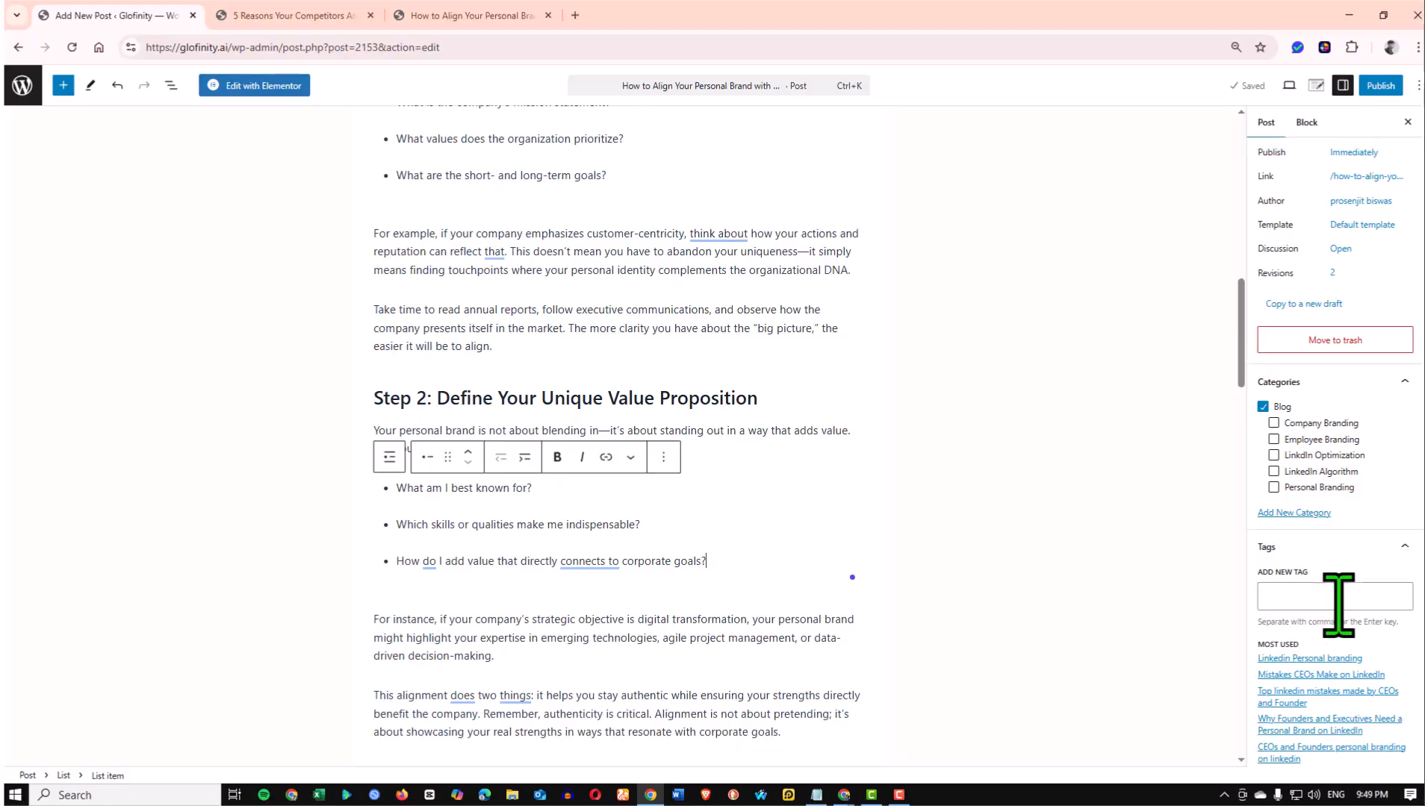
Check the selected bullet's block settings, and select the post title to review the post settings down to the tags
{"action": "left_click", "coordinate": [1306, 123]}
{"action": "scroll", "coordinate": [646, 280], "scroll_direction": "up", "scroll_amount": 15}
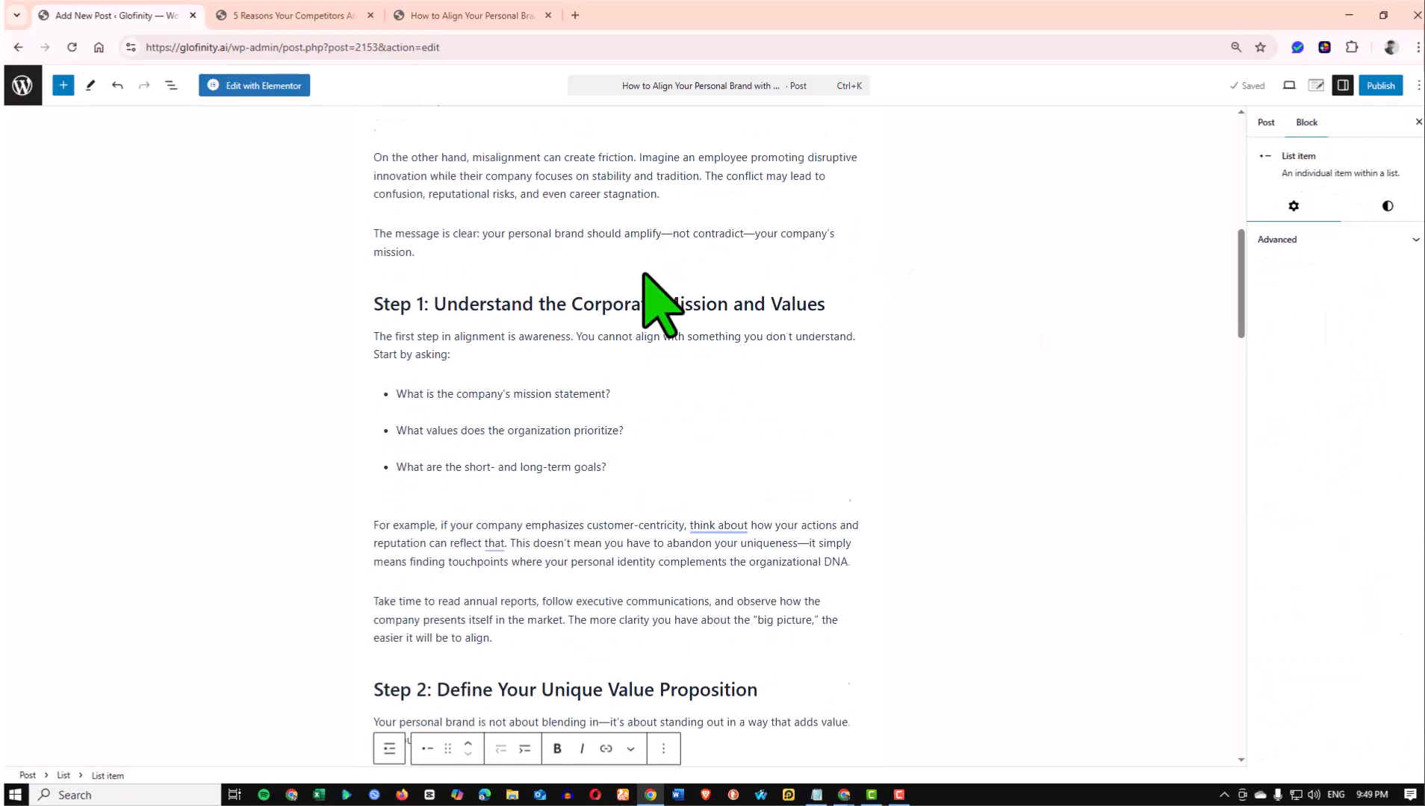
{"action": "left_click", "coordinate": [472, 174]}
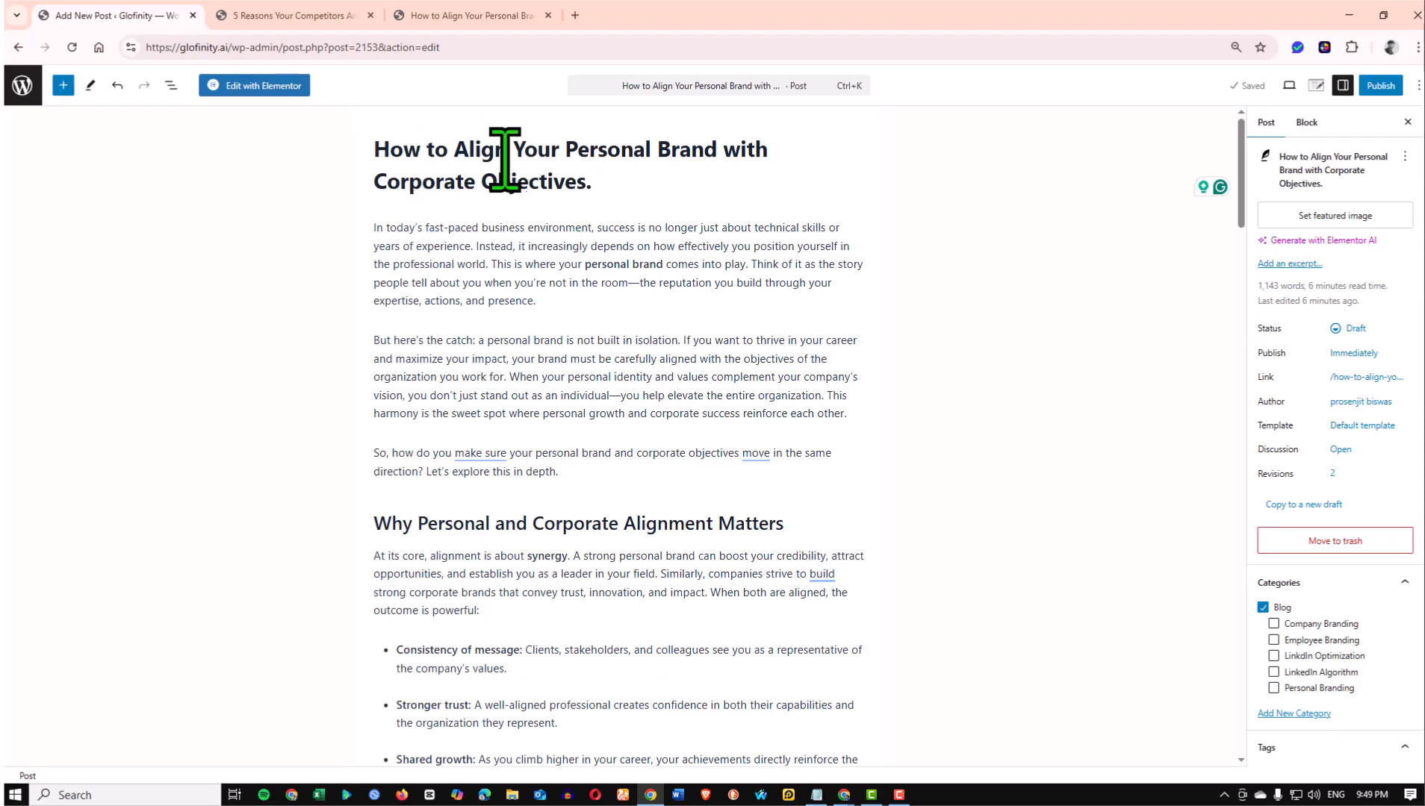
{"action": "scroll", "coordinate": [1355, 479], "scroll_direction": "down", "scroll_amount": 3}
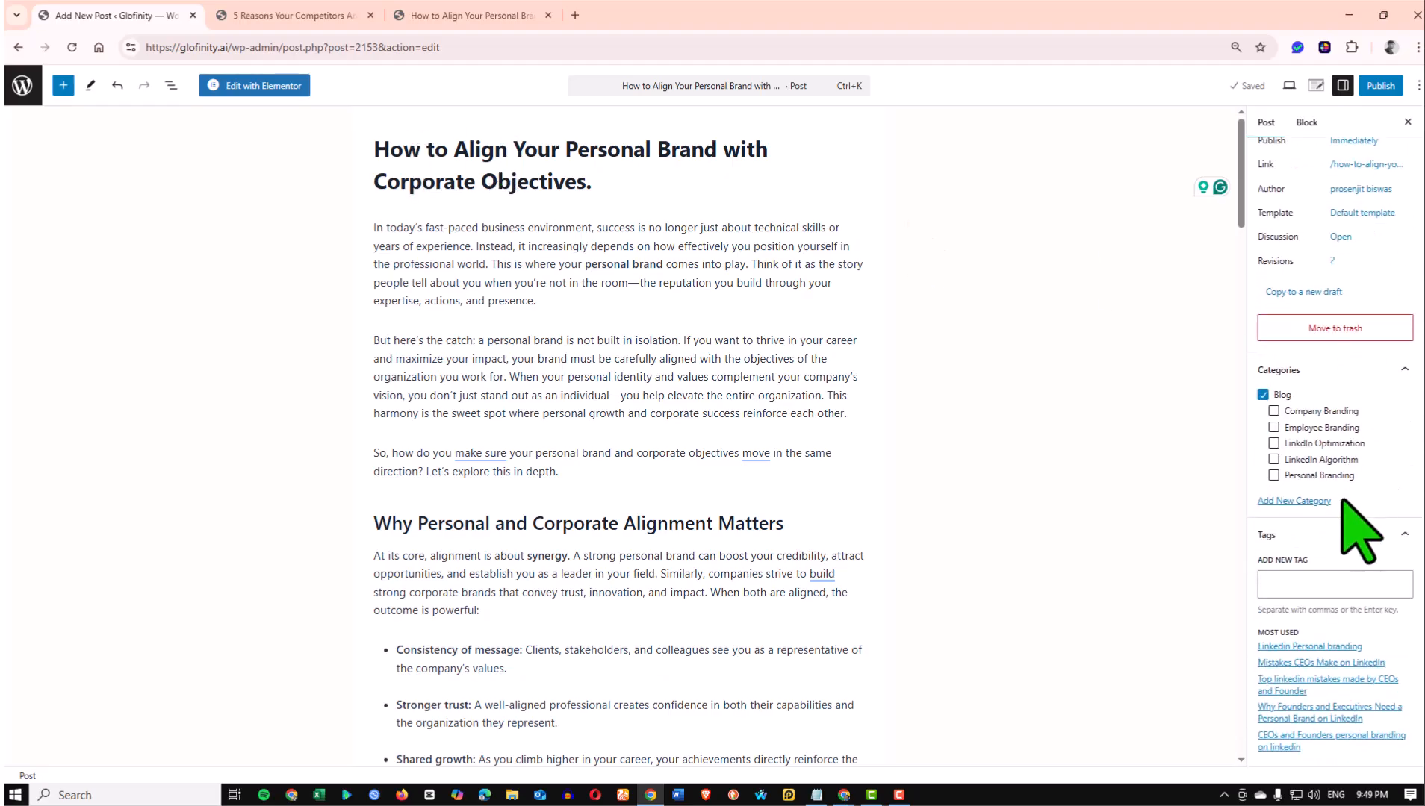
Compare the block settings with the post settings, and review the draft's categories, tags and featured image option
{"action": "scroll", "coordinate": [1350, 500], "scroll_direction": "up", "scroll_amount": 5}
{"action": "left_click", "coordinate": [1307, 122]}
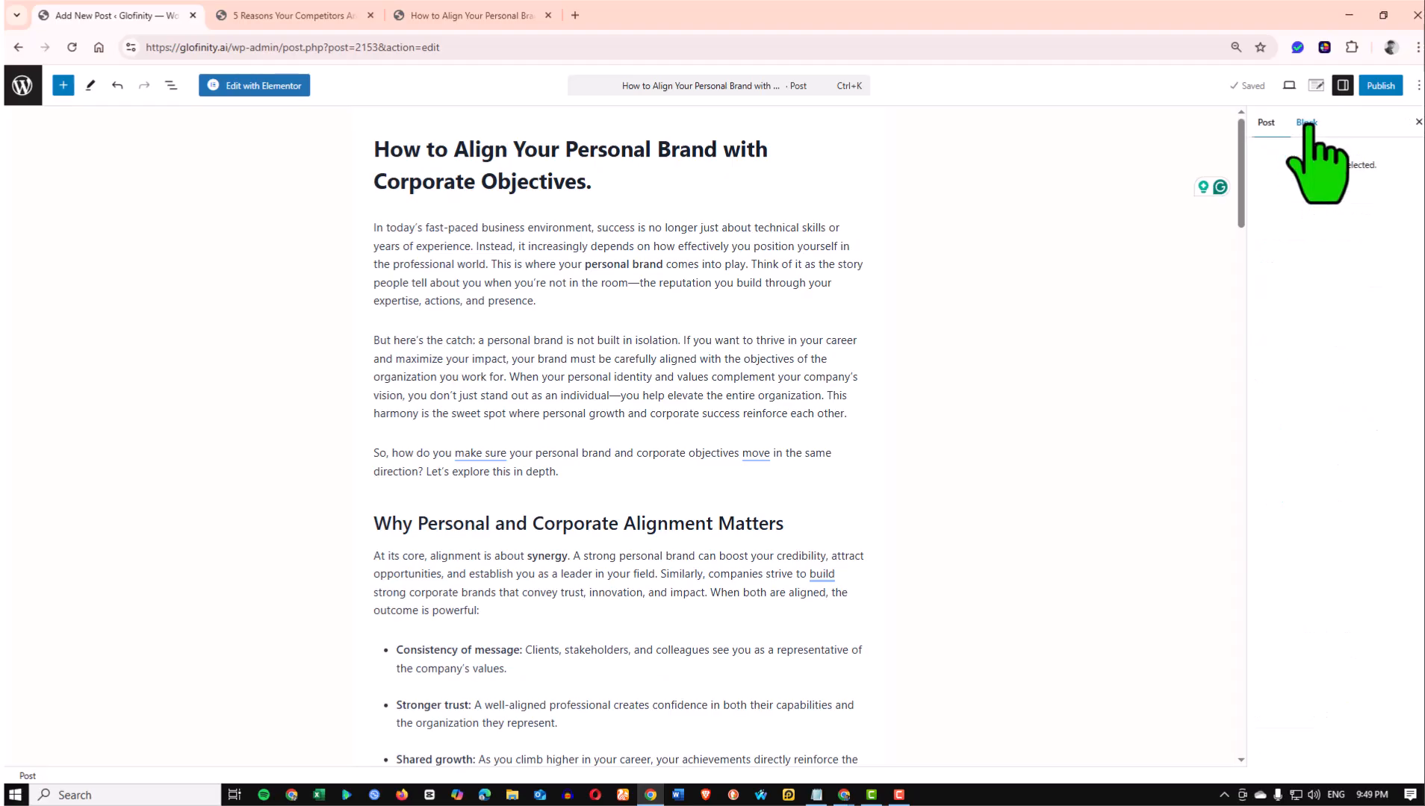
{"action": "left_click", "coordinate": [1265, 122]}
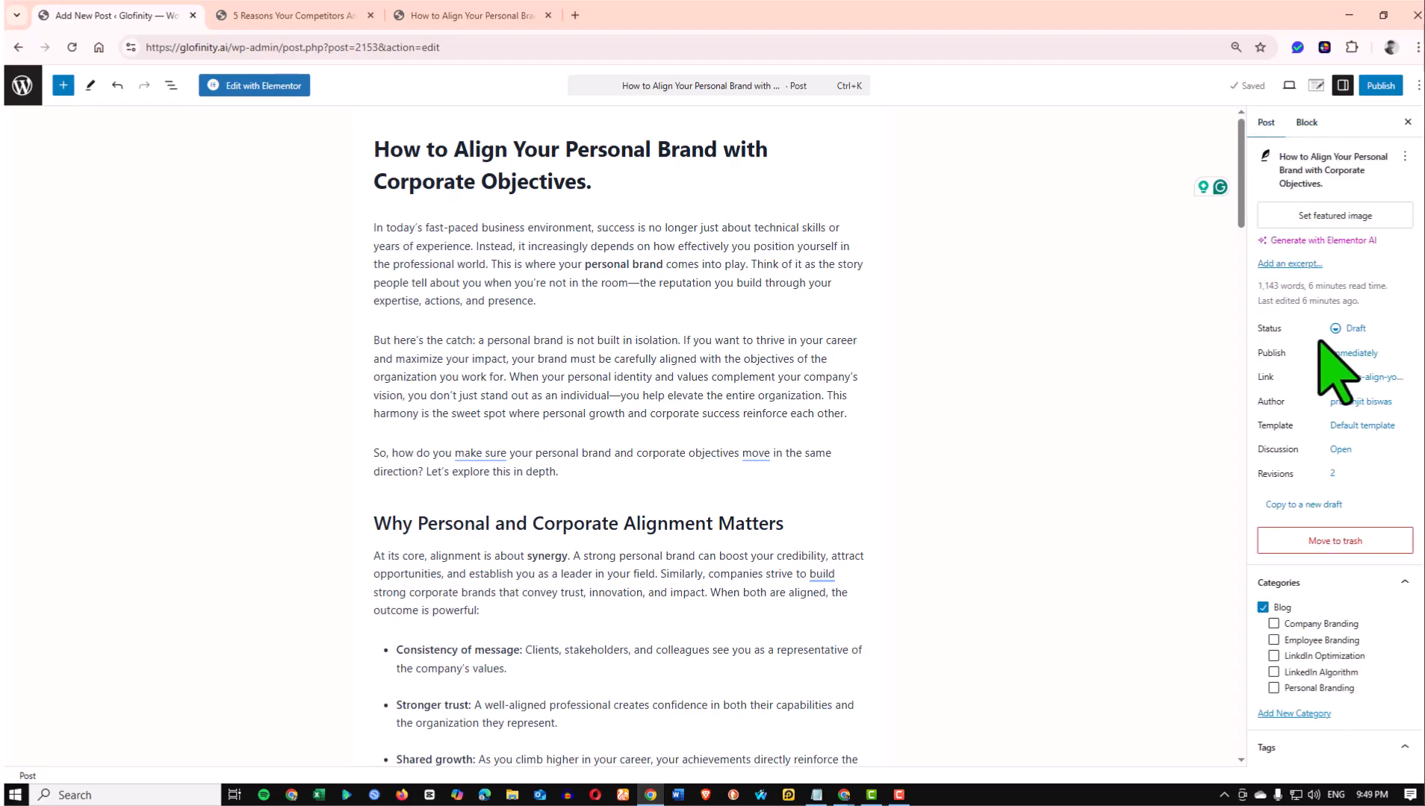
{"action": "scroll", "coordinate": [1370, 448], "scroll_direction": "down", "scroll_amount": 3}
{"action": "left_click", "coordinate": [616, 186]}
{"action": "scroll", "coordinate": [1405, 478], "scroll_direction": "down", "scroll_amount": 2}
{"action": "scroll", "coordinate": [1394, 453], "scroll_direction": "up", "scroll_amount": 2}
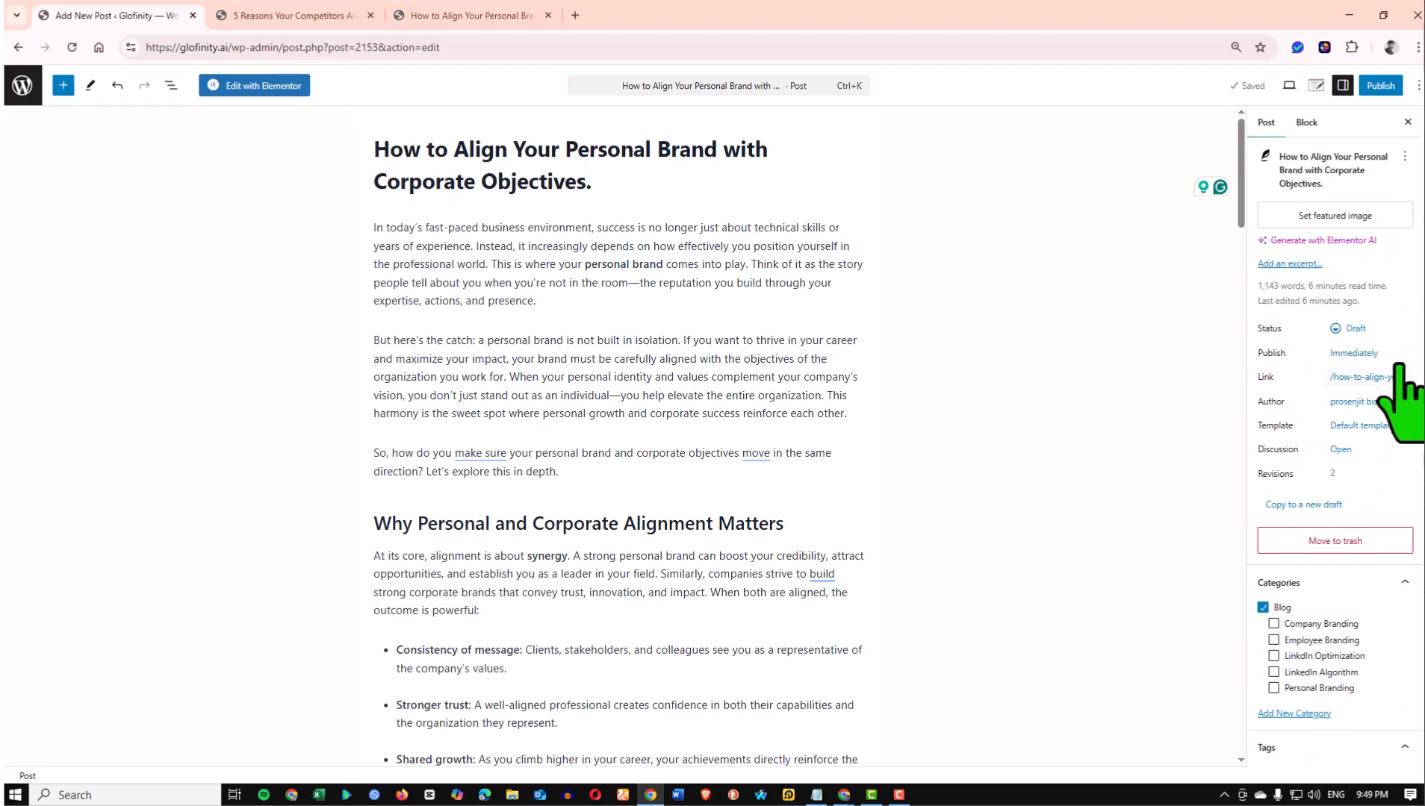
{"action": "scroll", "coordinate": [1371, 448], "scroll_direction": "down", "scroll_amount": 3}
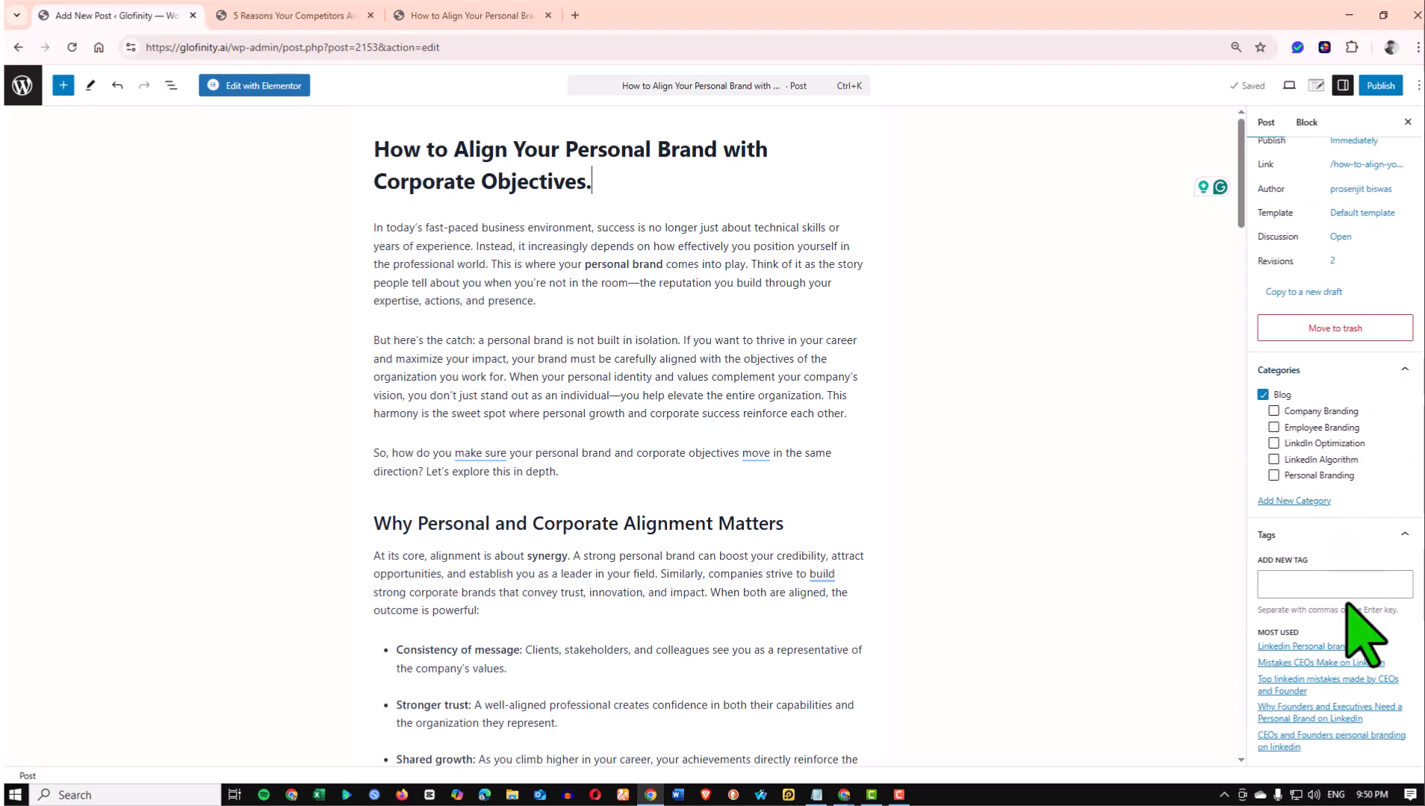
{"action": "scroll", "coordinate": [1341, 344], "scroll_direction": "up", "scroll_amount": 2}
{"action": "scroll", "coordinate": [1339, 339], "scroll_direction": "up", "scroll_amount": 1}
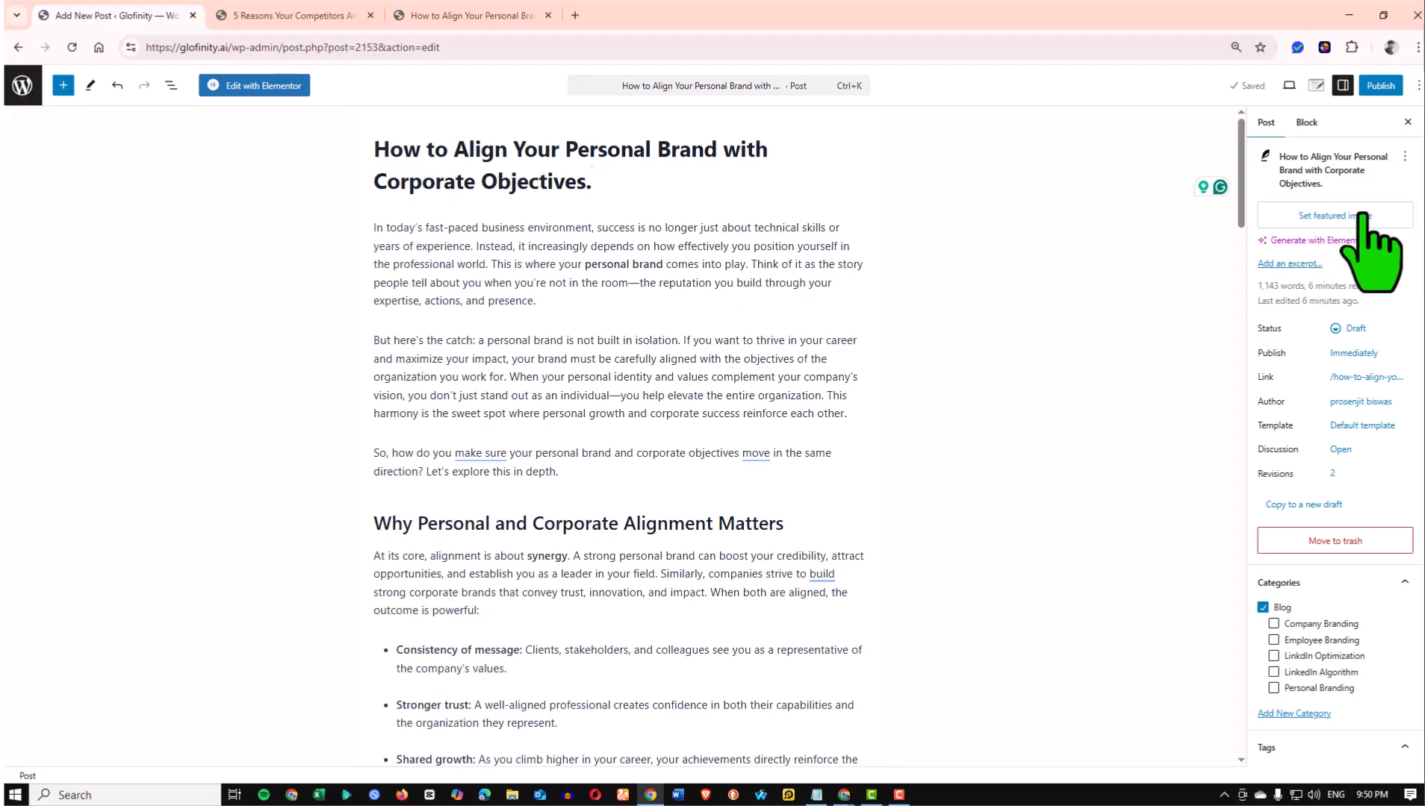
Open the featured image upload option, check the local Downloads folder for images, and close the file picker
{"action": "left_click", "coordinate": [1337, 217]}
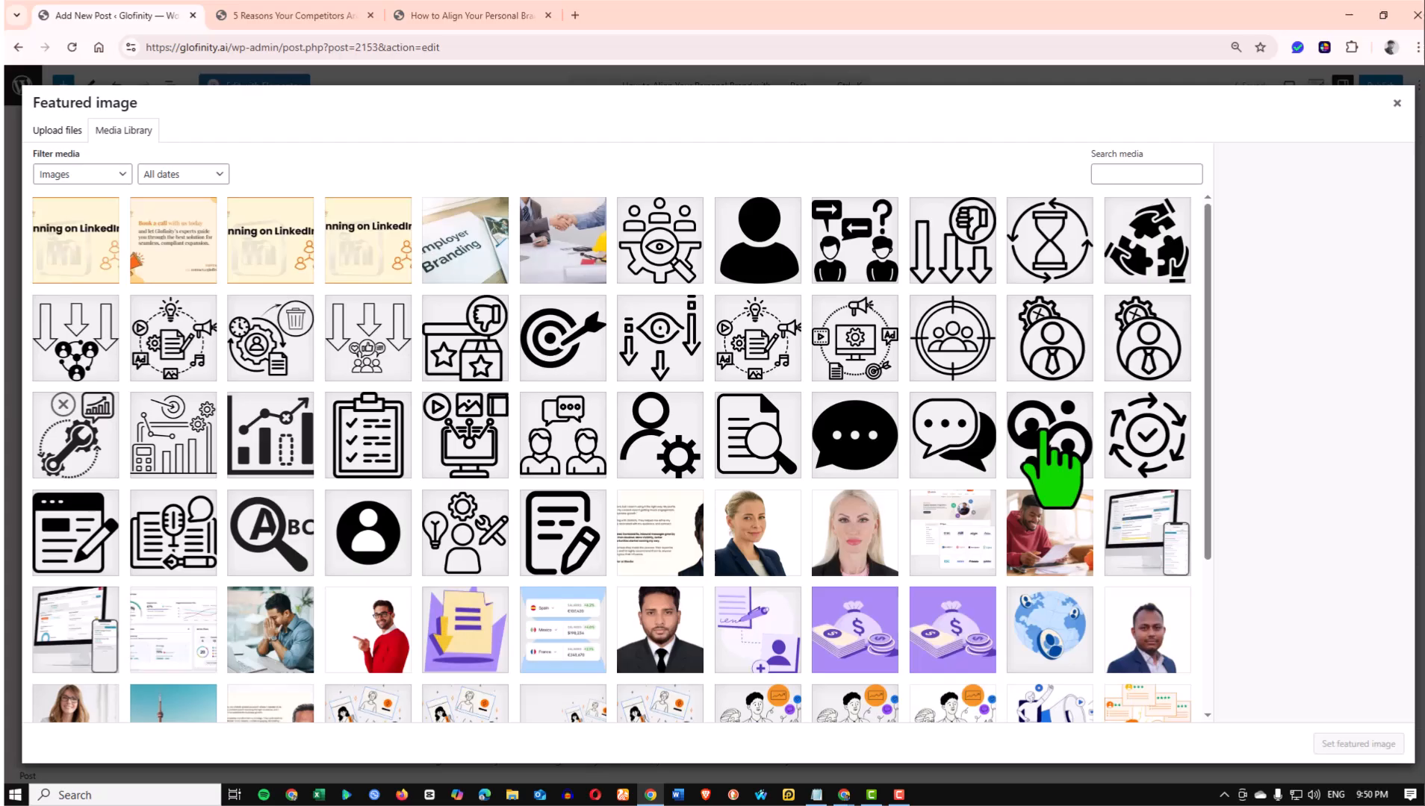
{"action": "left_click", "coordinate": [61, 133]}
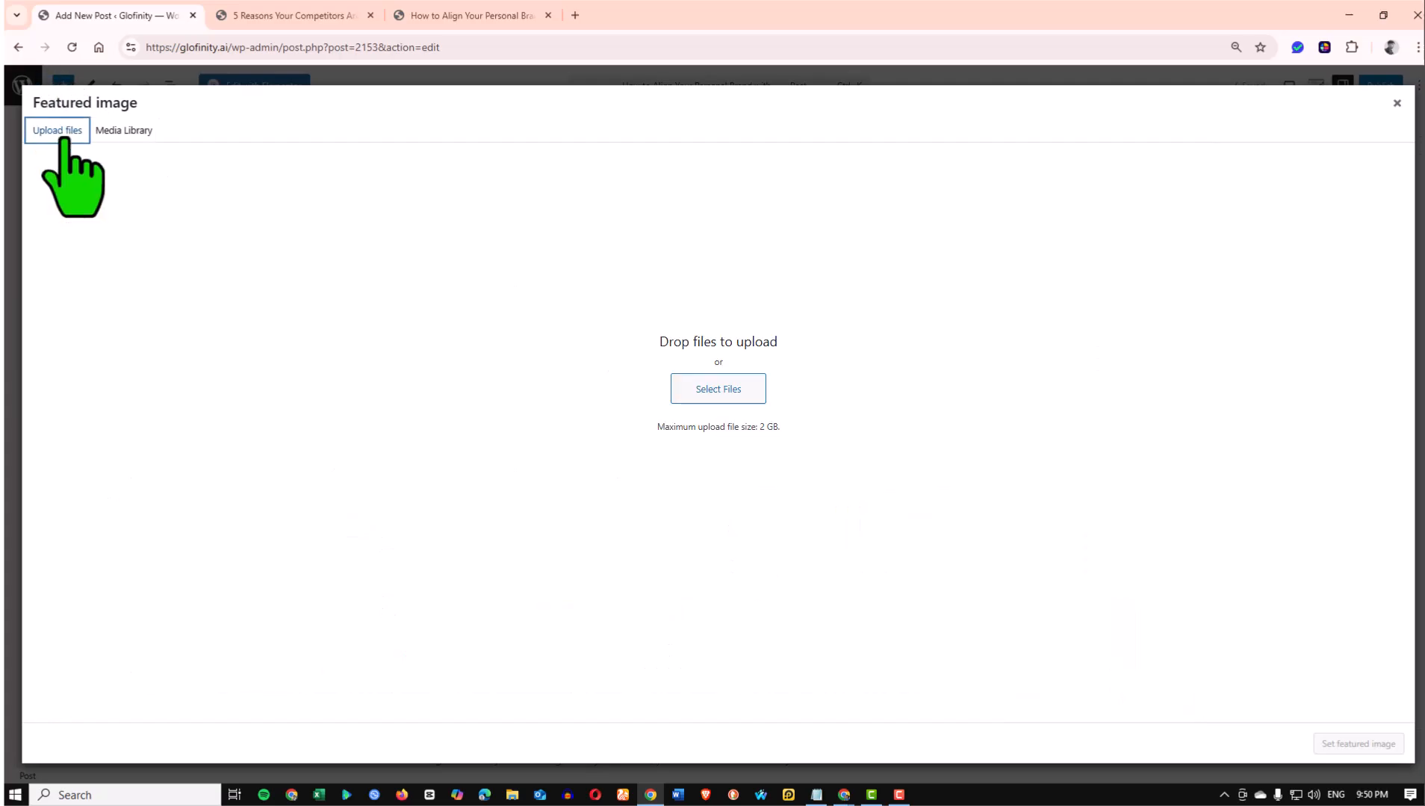
{"action": "left_click", "coordinate": [710, 401]}
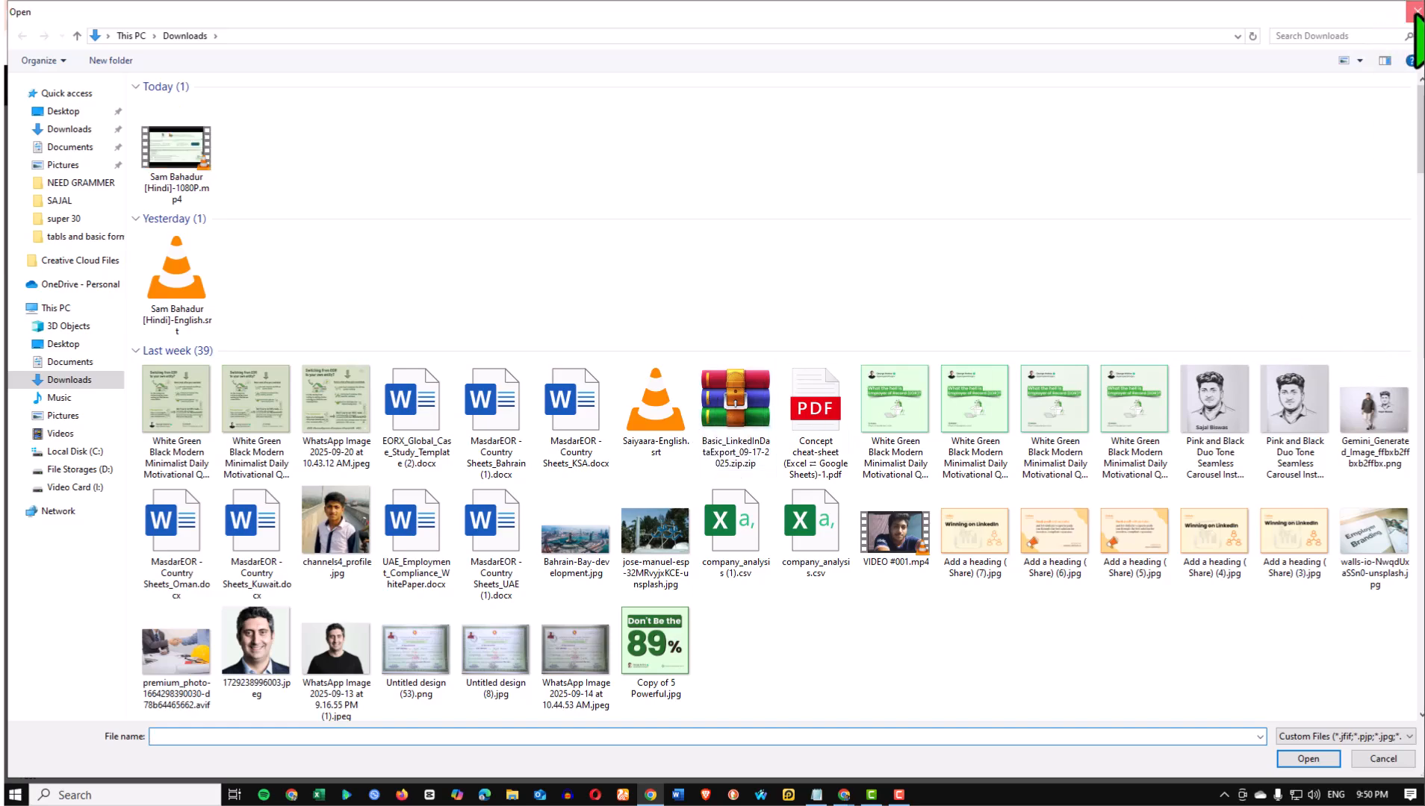
{"action": "left_click", "coordinate": [1416, 11]}
Compare the previews of the "5 Reasons Your Competitors" and "How to Align Your Personal Brand" posts, and return to the post editor
{"action": "left_click", "coordinate": [314, 15]}
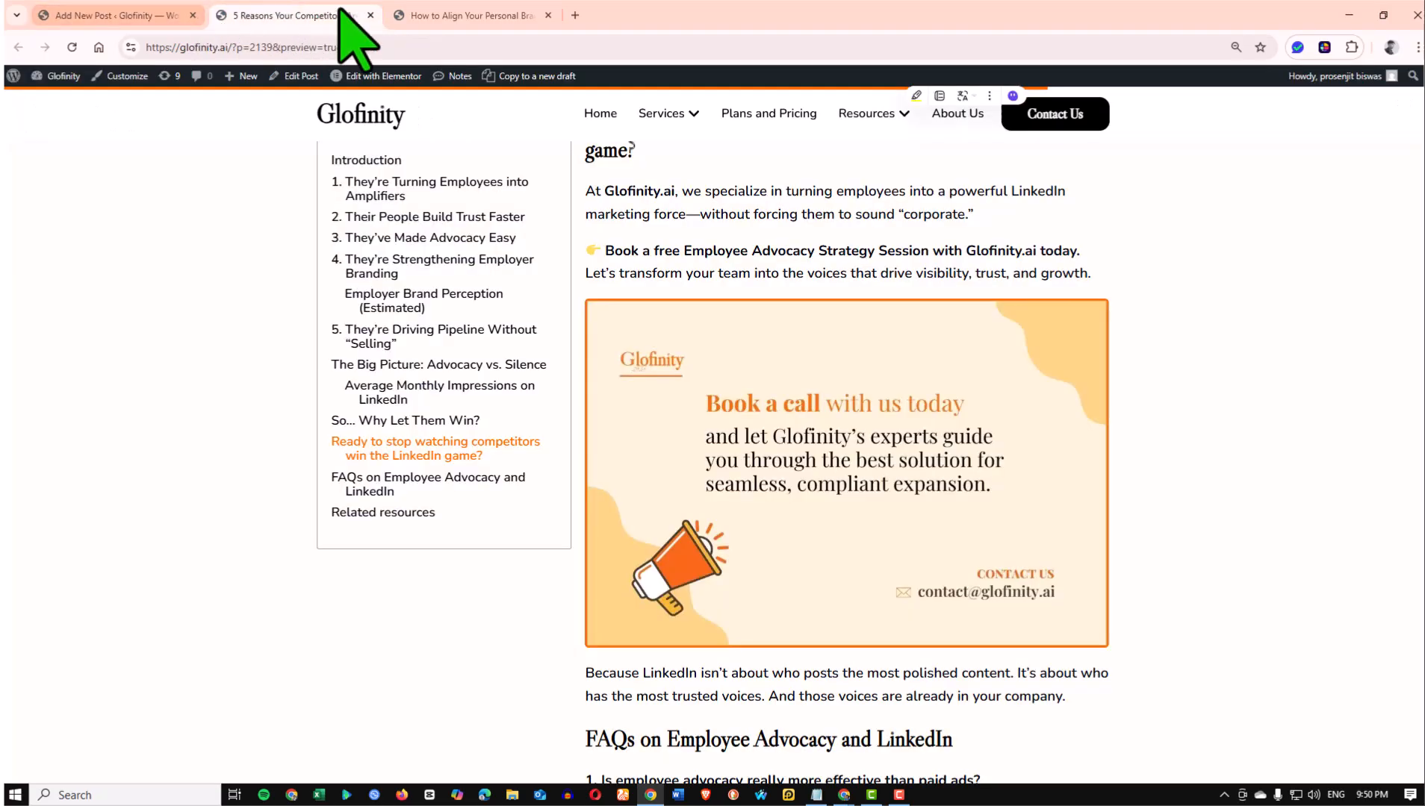
{"action": "left_click", "coordinate": [482, 15]}
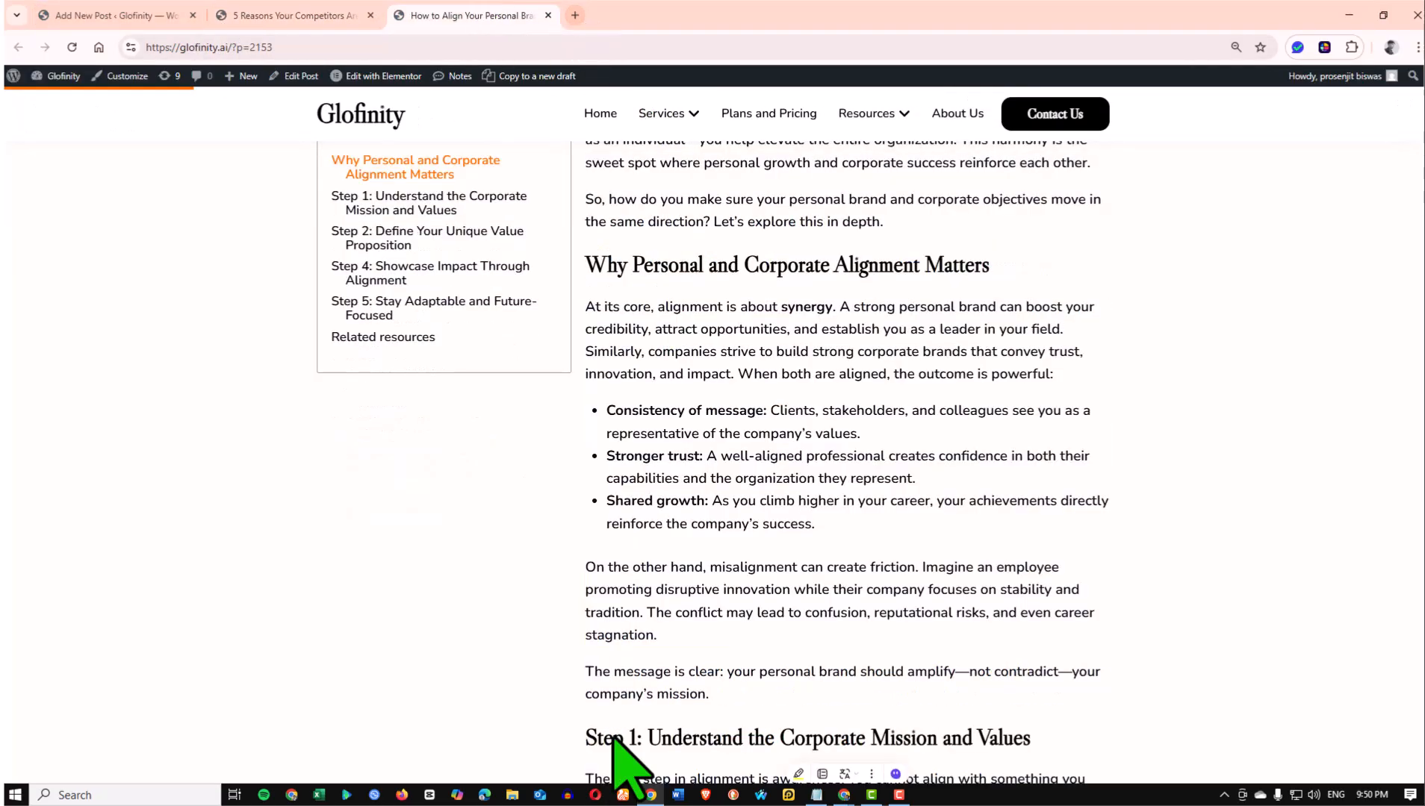
{"action": "scroll", "coordinate": [737, 396], "scroll_direction": "up", "scroll_amount": 10}
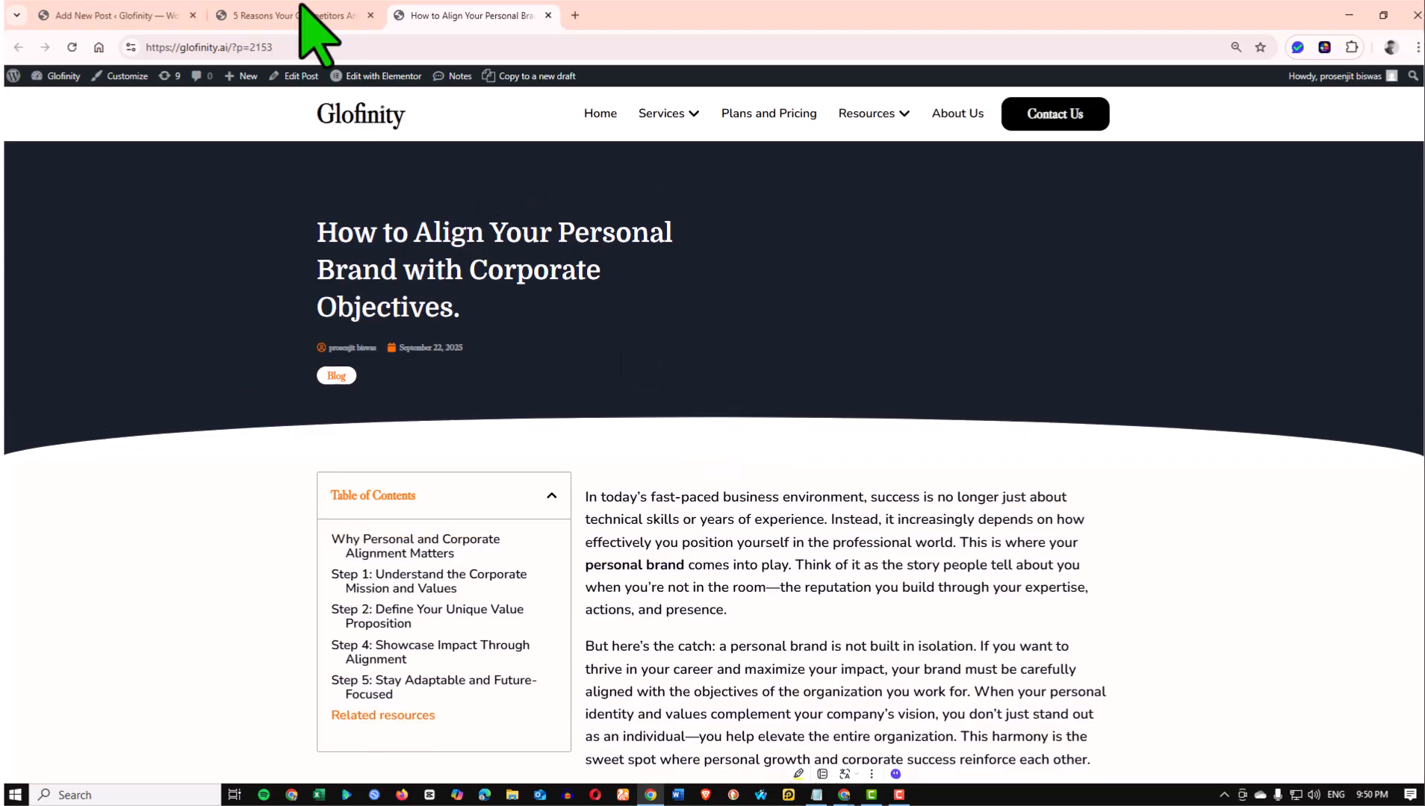
{"action": "left_click", "coordinate": [93, 14]}
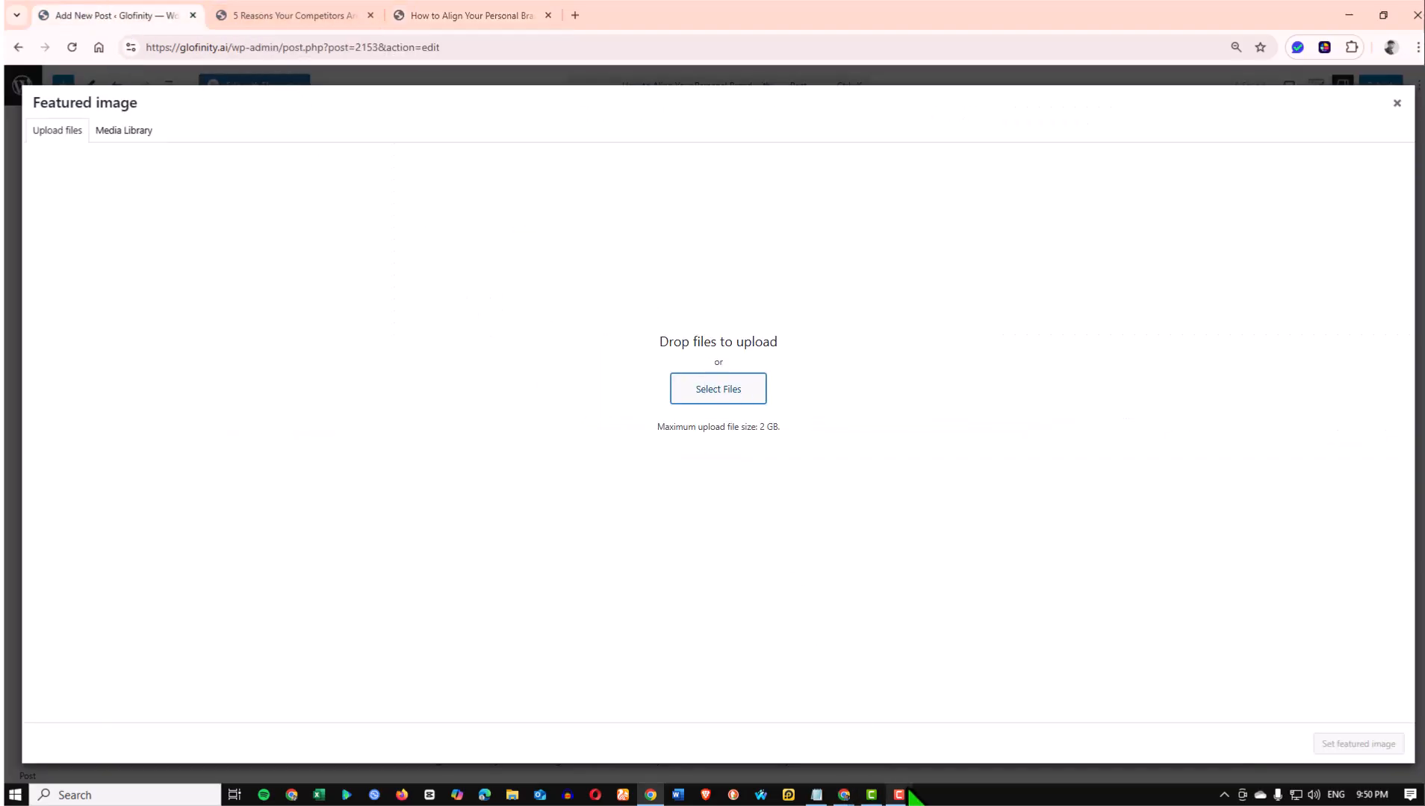
Switch to the Chrome window with the Glofinity site and open the Canva home page in a new tab
{"action": "mouse_move", "coordinate": [844, 799]}
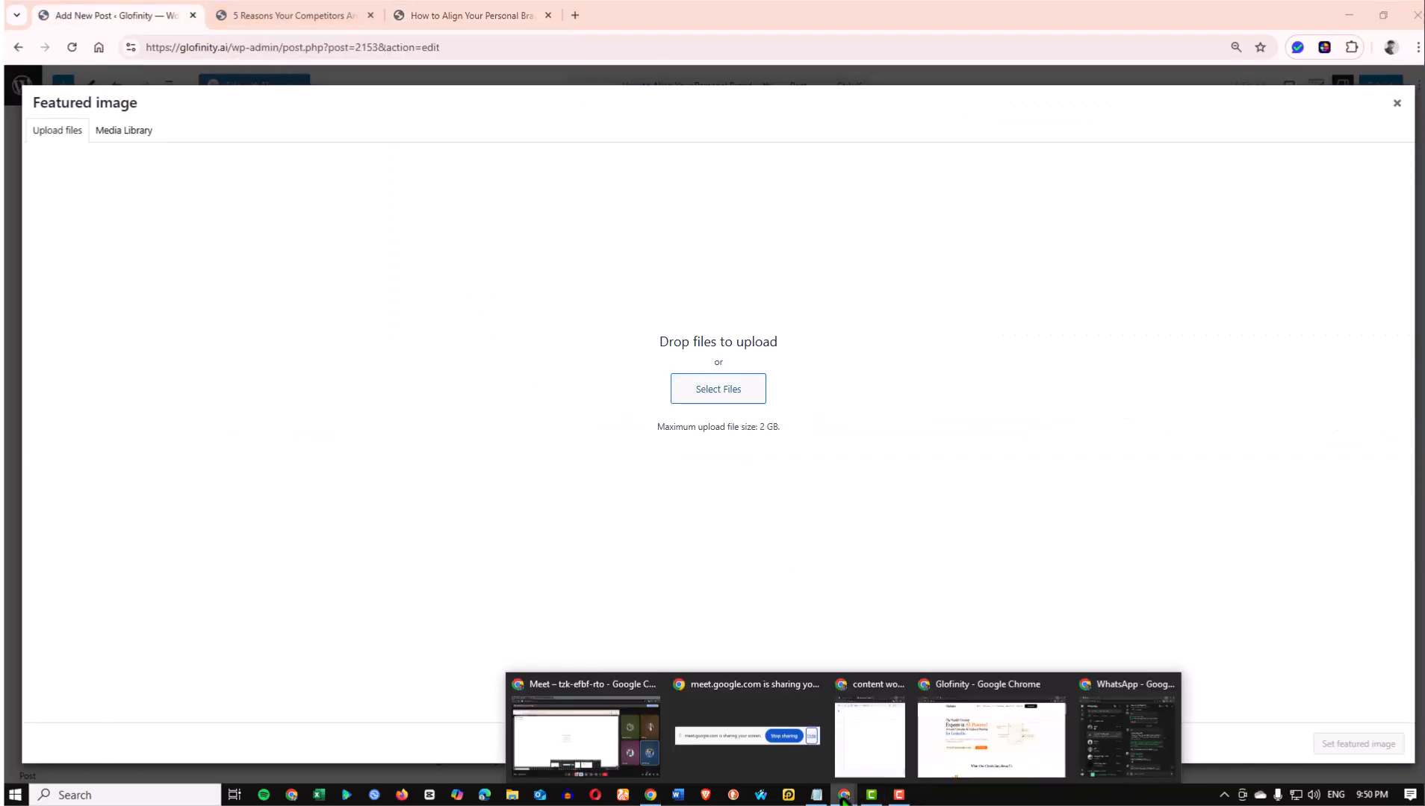
{"action": "left_click", "coordinate": [950, 741]}
{"action": "left_click", "coordinate": [398, 15]}
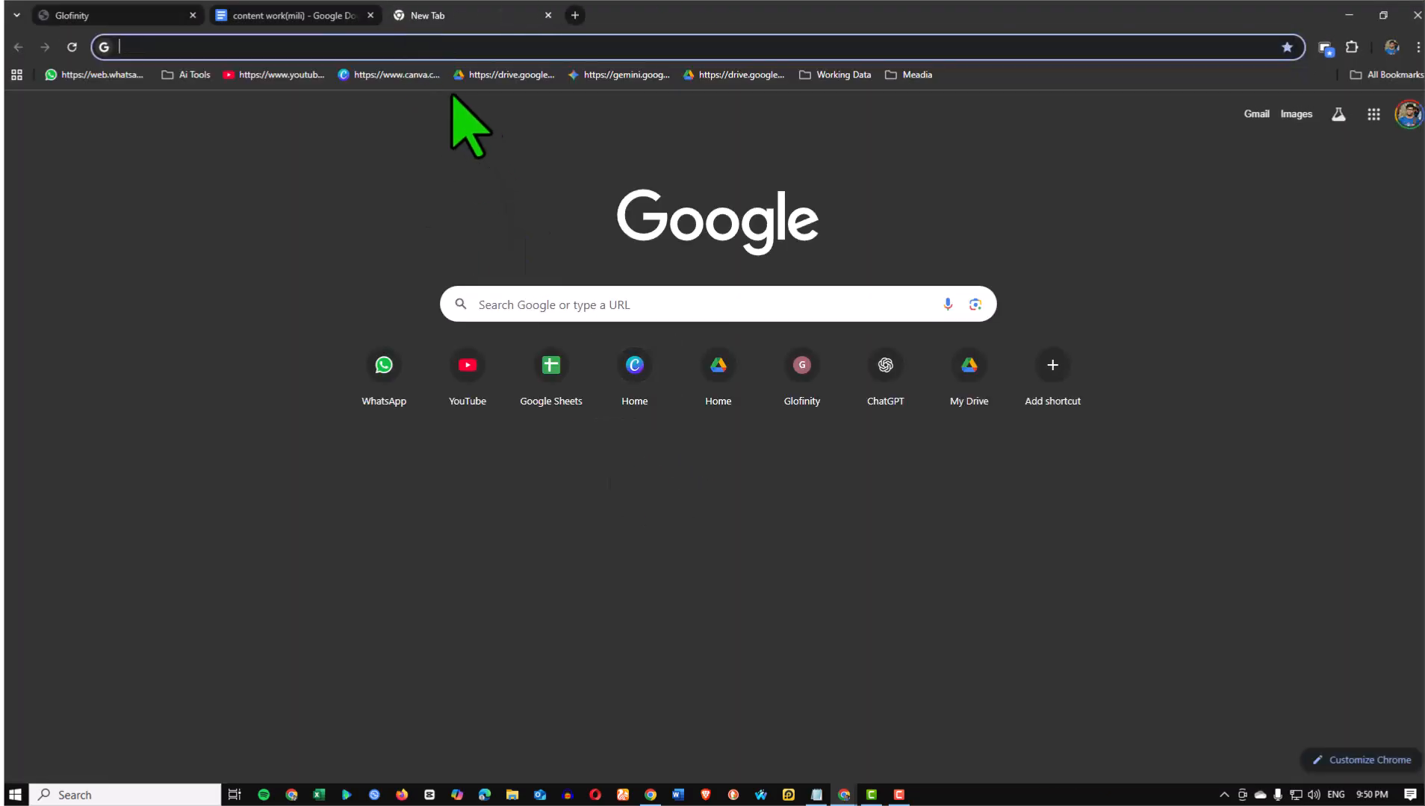
{"action": "left_click", "coordinate": [633, 403]}
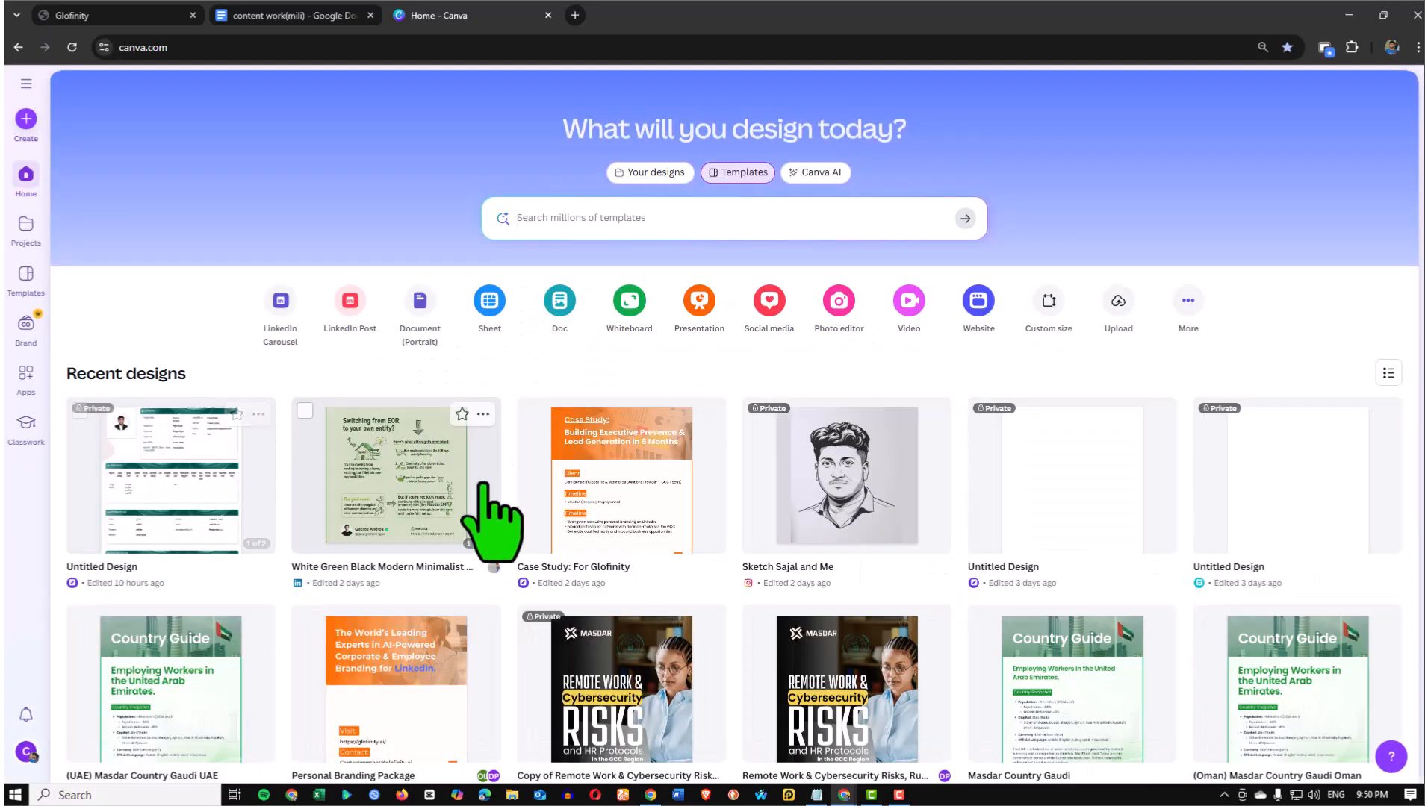
Find the "Add a heading ( Share)" design with the "Winning on LinkedIn" cover among the recent designs and open it in its own tab
{"action": "scroll", "coordinate": [496, 521], "scroll_direction": "down", "scroll_amount": 1}
{"action": "scroll", "coordinate": [493, 522], "scroll_direction": "up", "scroll_amount": 1}
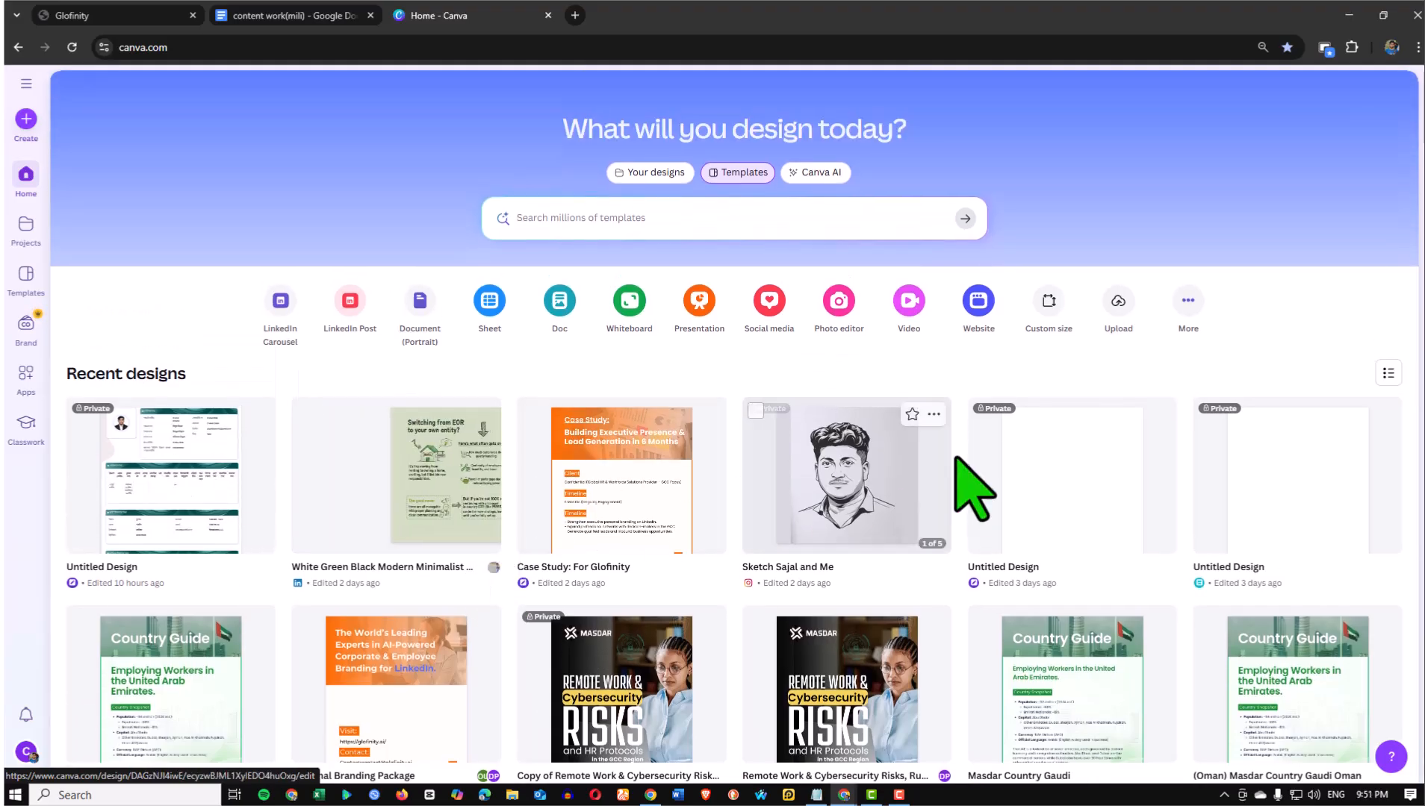
{"action": "scroll", "coordinate": [947, 503], "scroll_direction": "down", "scroll_amount": 5}
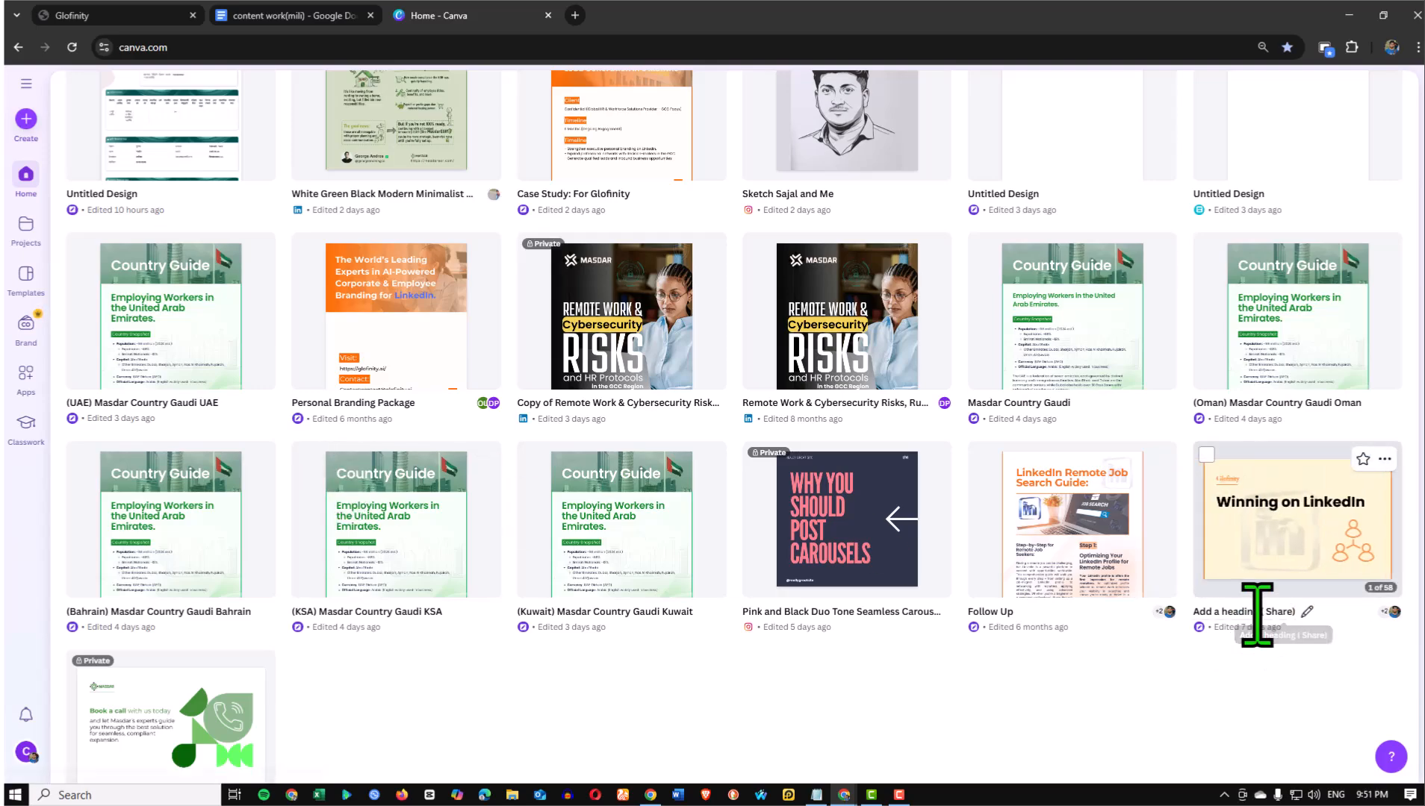
{"action": "scroll", "coordinate": [1258, 620], "scroll_direction": "up", "scroll_amount": 6}
{"action": "scroll", "coordinate": [1254, 672], "scroll_direction": "down", "scroll_amount": 2}
{"action": "scroll", "coordinate": [1183, 526], "scroll_direction": "down", "scroll_amount": 5}
{"action": "scroll", "coordinate": [1188, 523], "scroll_direction": "up", "scroll_amount": 7}
{"action": "scroll", "coordinate": [1191, 534], "scroll_direction": "down", "scroll_amount": 8}
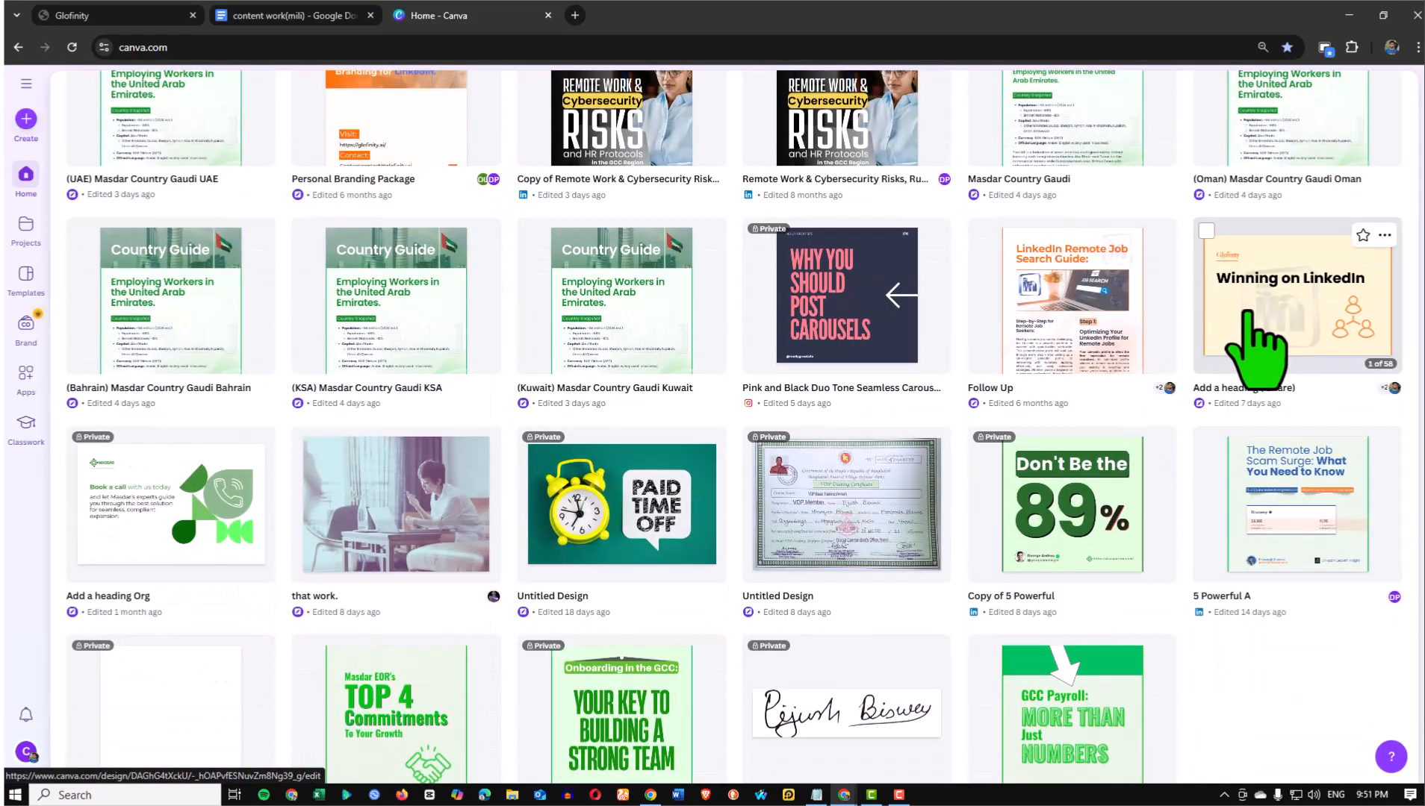
{"action": "middle_click", "coordinate": [1255, 377]}
{"action": "left_click", "coordinate": [586, 23]}
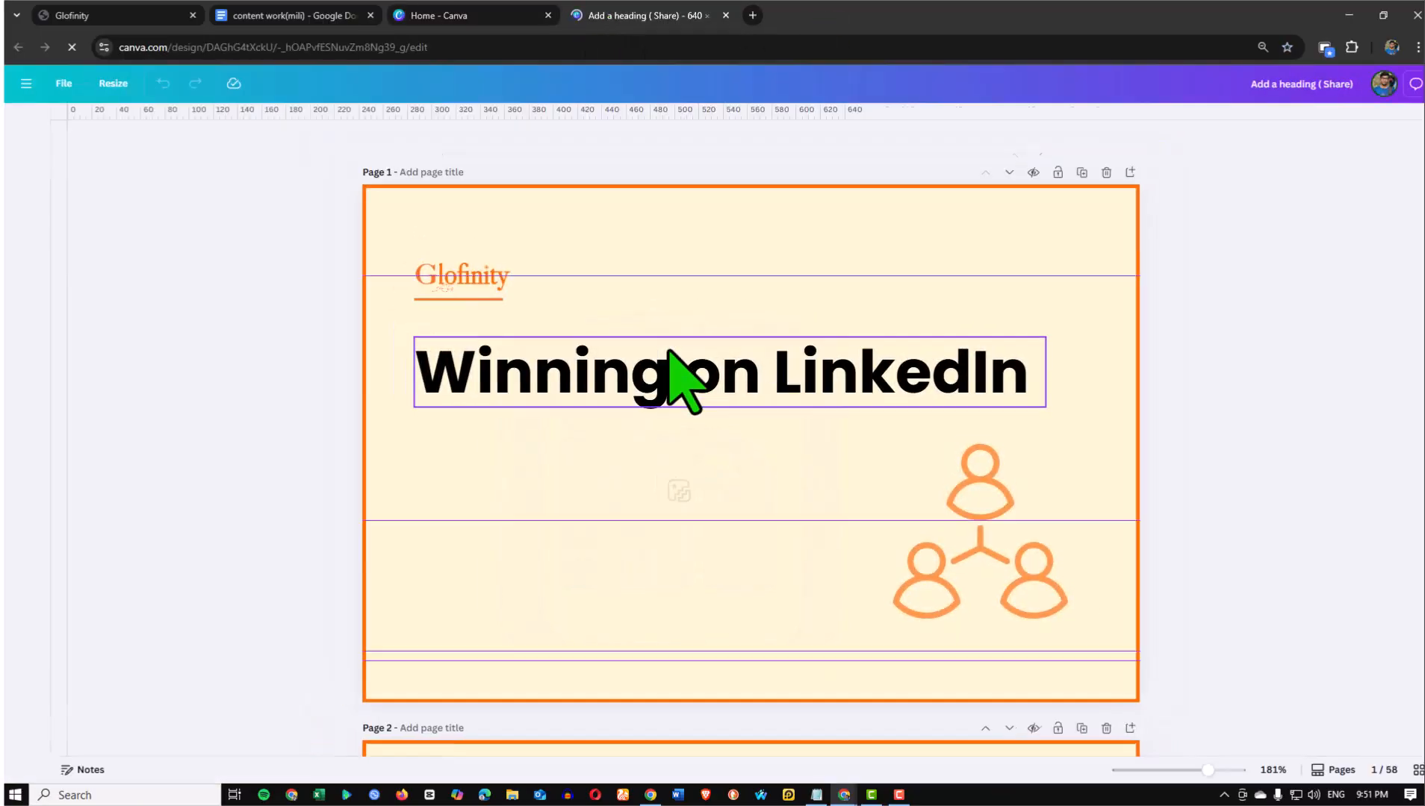
Duplicate page 1 of the "Winning on LinkedIn" design
{"action": "scroll", "coordinate": [788, 429], "scroll_direction": "down", "scroll_amount": 5}
{"action": "scroll", "coordinate": [788, 436], "scroll_direction": "up", "scroll_amount": 5}
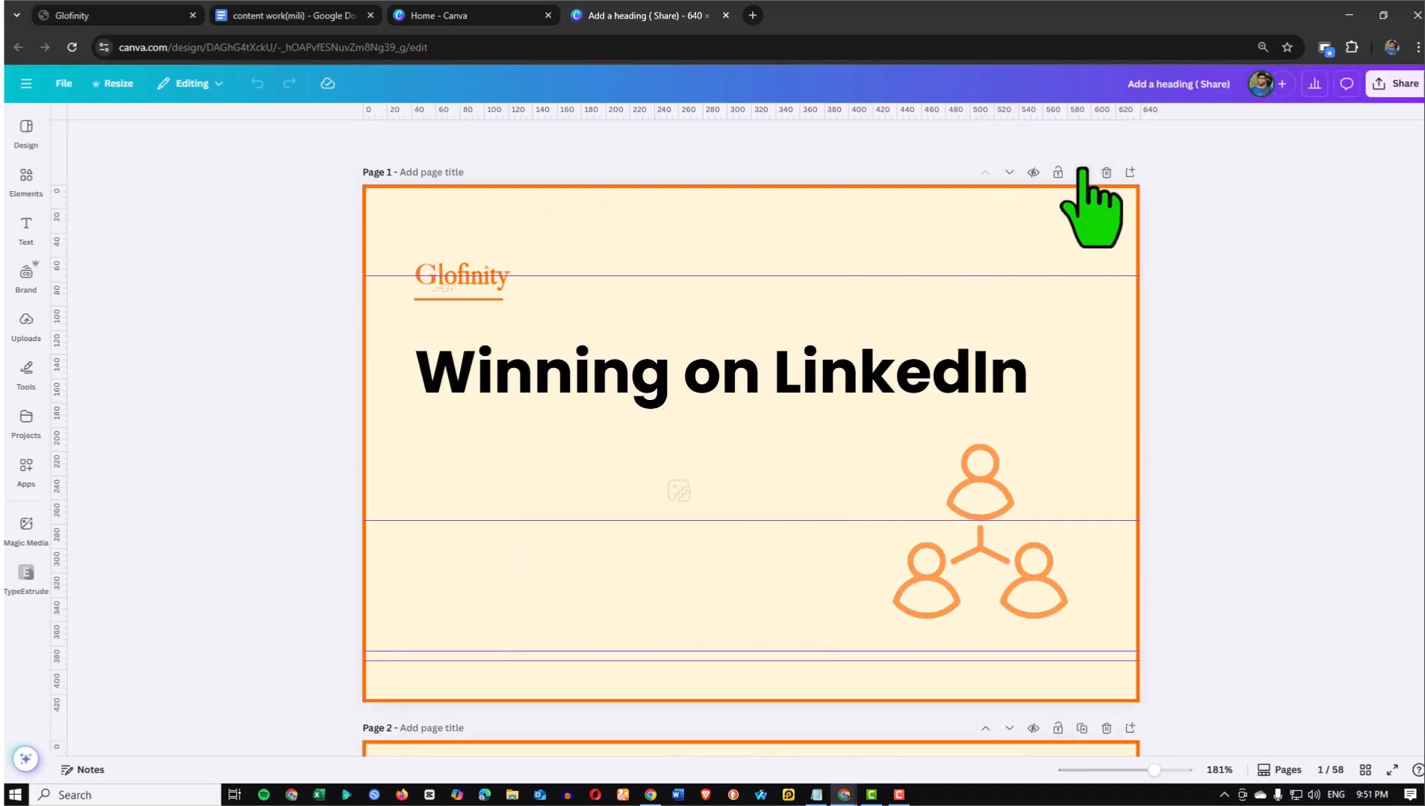
{"action": "left_click", "coordinate": [1082, 172]}
Replace the "Winning on LinkedIn" heading on page 1 with "For Practice 01"
{"action": "scroll", "coordinate": [954, 407], "scroll_direction": "down", "scroll_amount": 3}
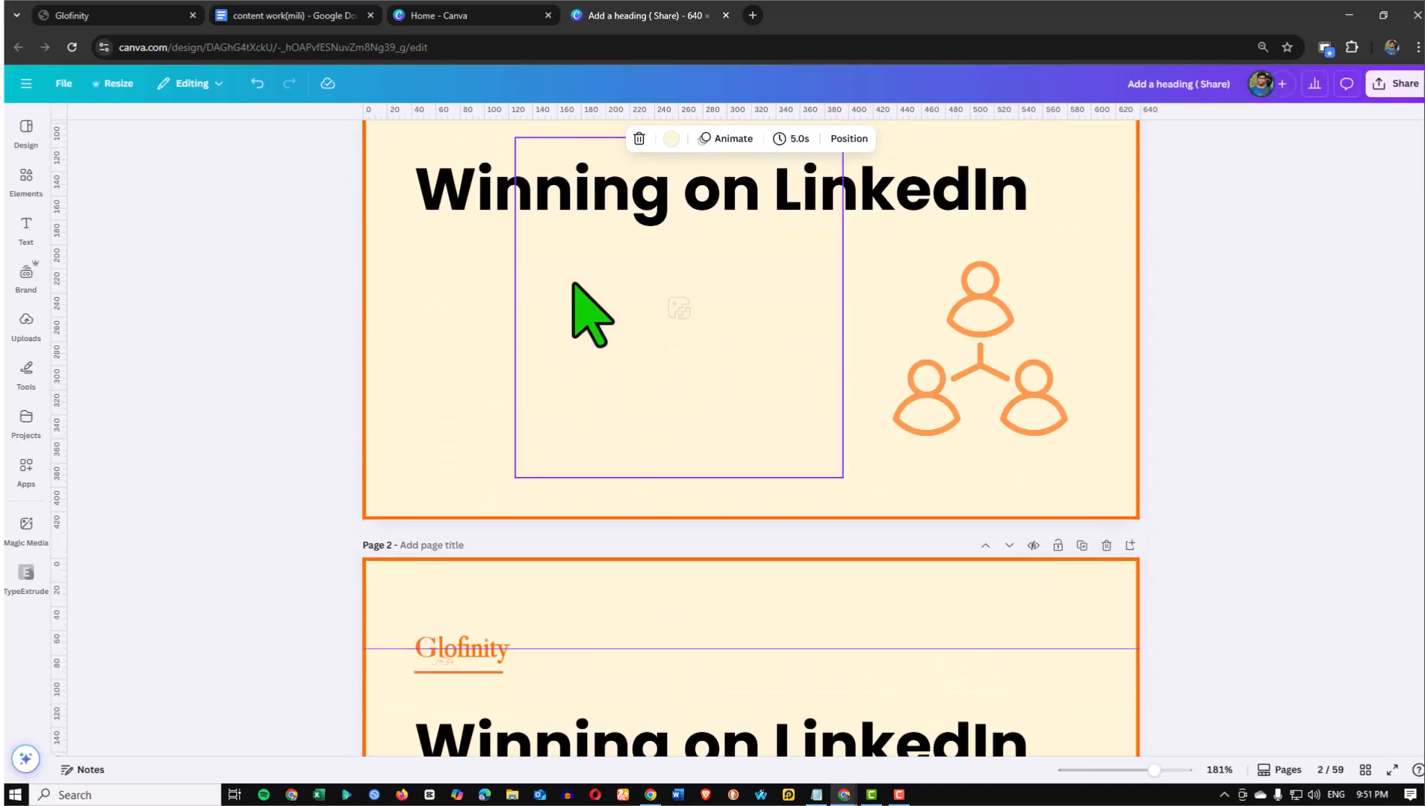
{"action": "left_click", "coordinate": [657, 213]}
{"action": "triple_click", "coordinate": [647, 201]}
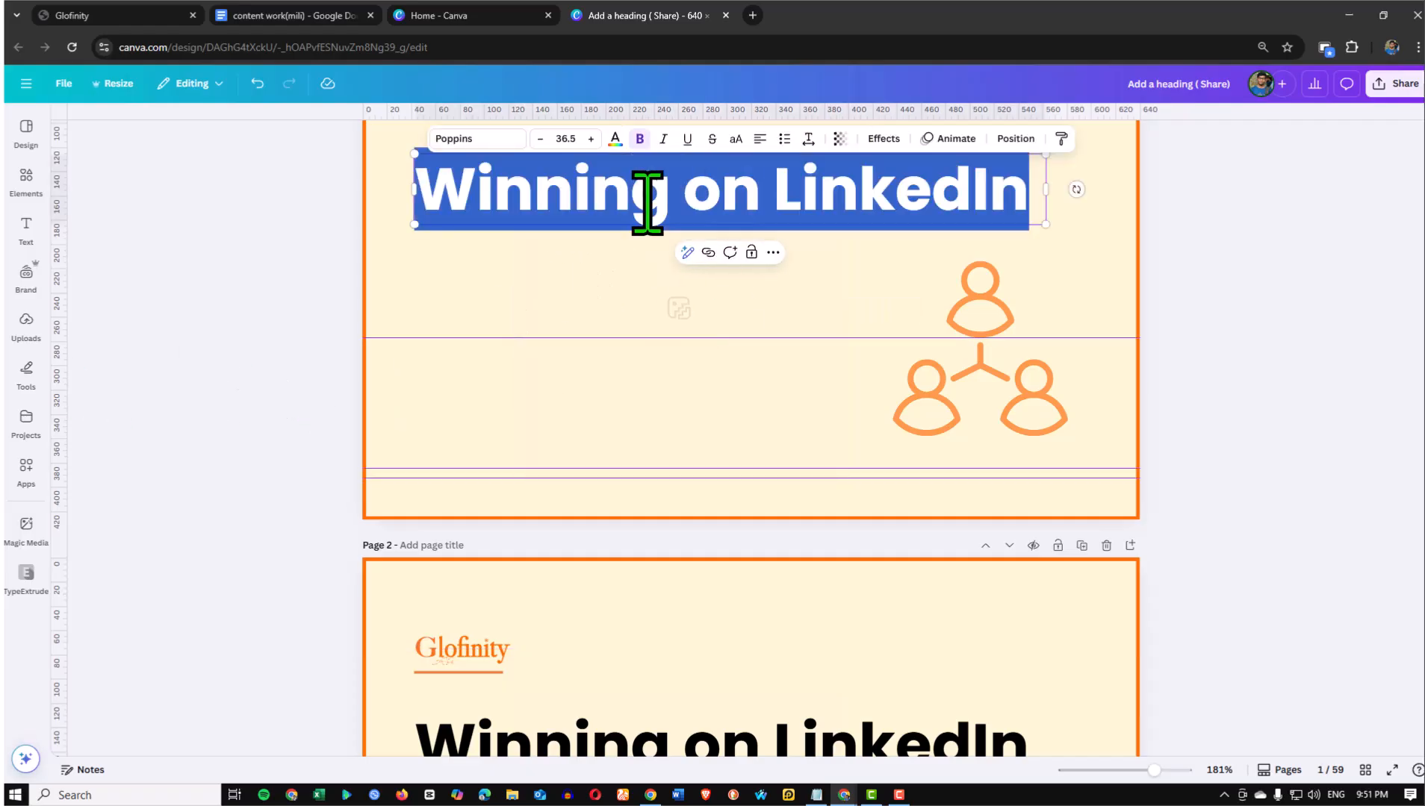
{"action": "key", "text": "BackSpace"}
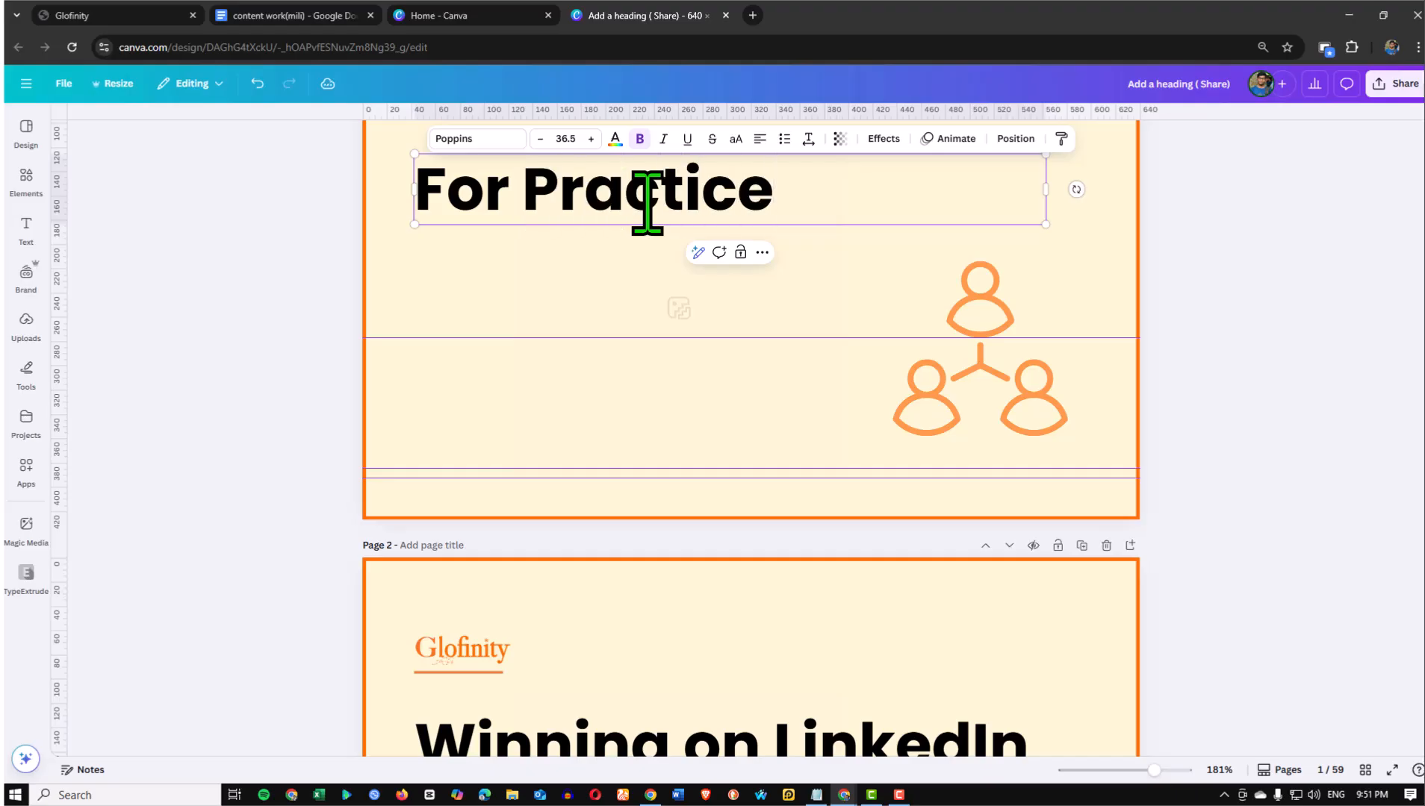
{"action": "left_click", "coordinate": [774, 193]}
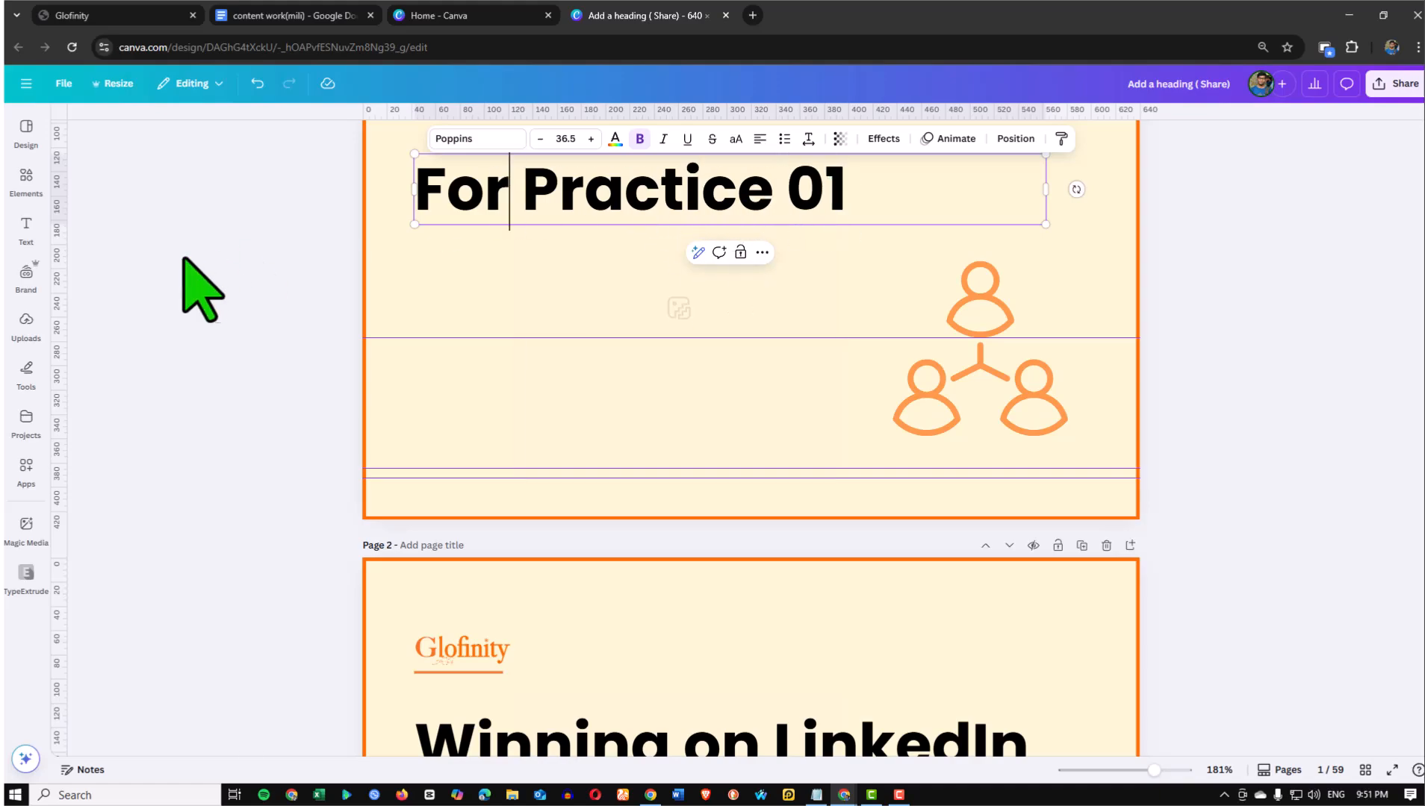
{"action": "left_click", "coordinate": [209, 291]}
{"action": "scroll", "coordinate": [706, 536], "scroll_direction": "up", "scroll_amount": 3}
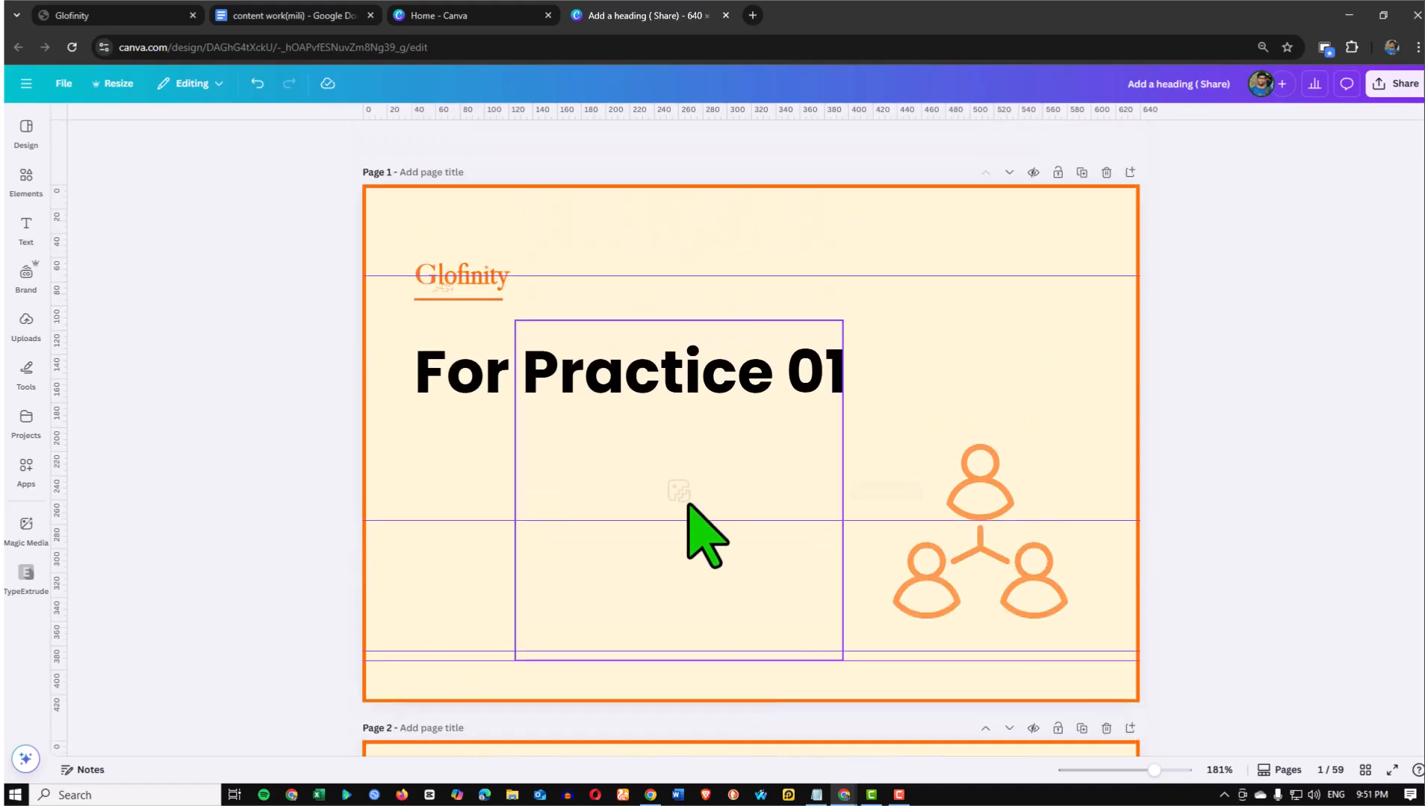
Delete the broken image placeholder from the middle of page 1
{"action": "left_click", "coordinate": [687, 505]}
{"action": "left_click_drag", "start_coordinate": [687, 505], "coordinate": [687, 470]}
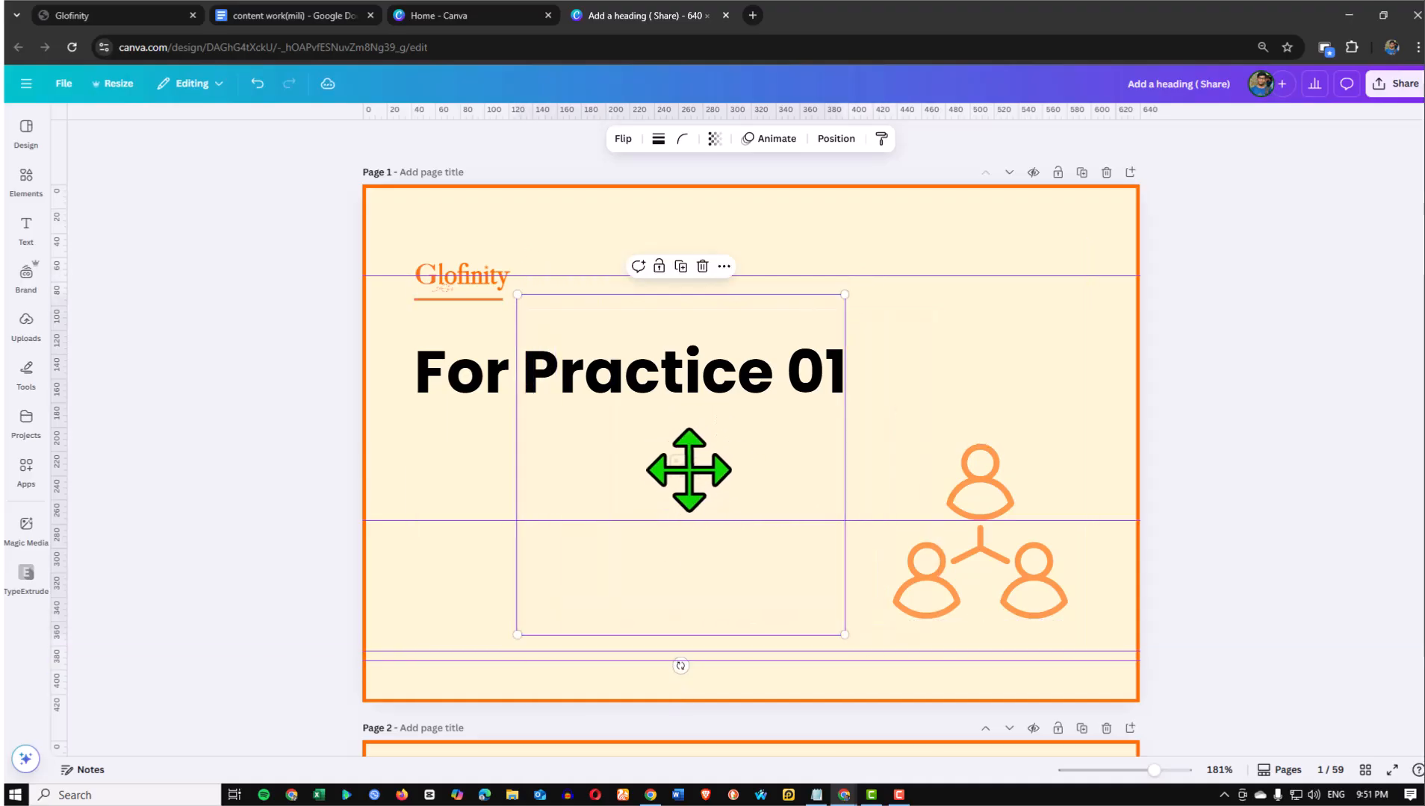
{"action": "left_click", "coordinate": [702, 266]}
{"action": "left_click", "coordinate": [935, 482]}
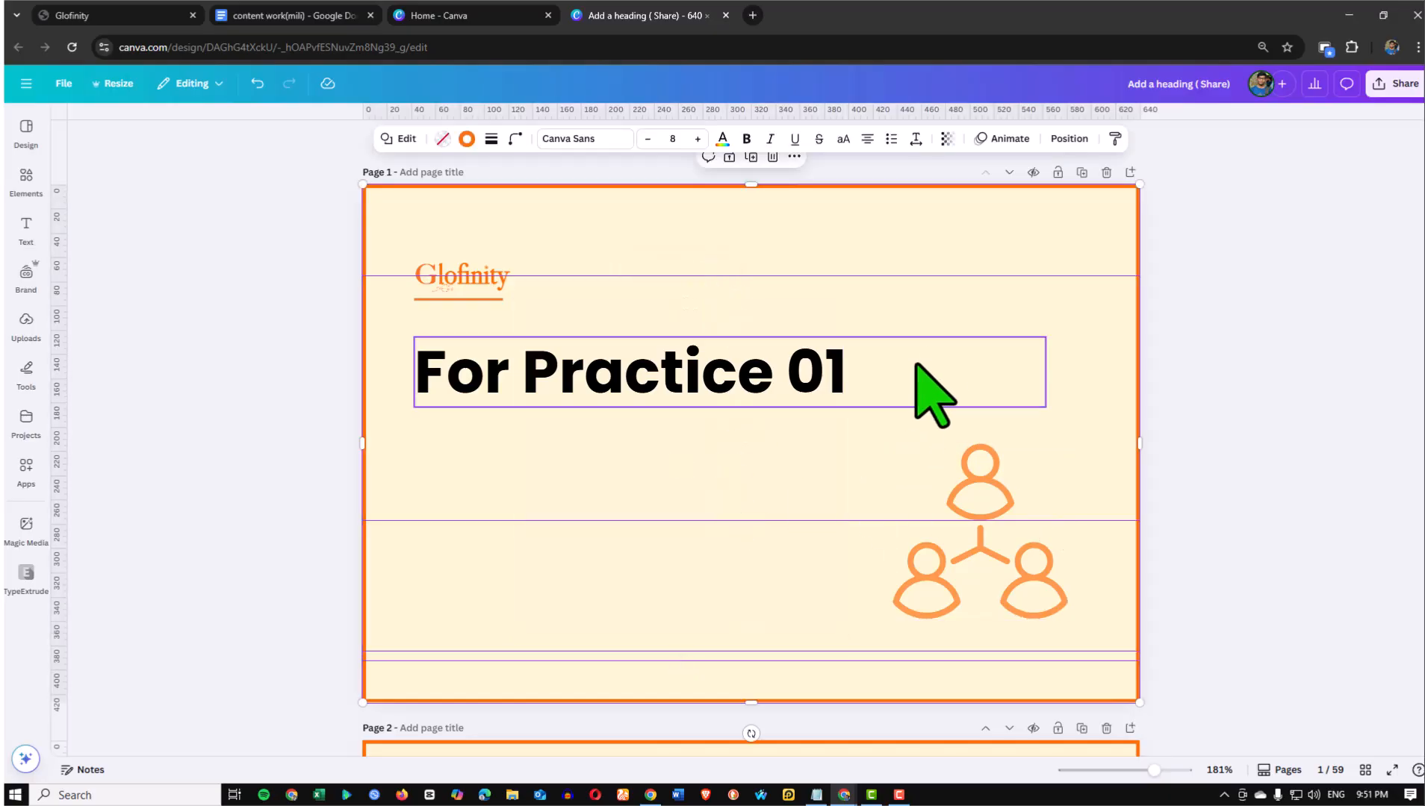
{"action": "left_click", "coordinate": [935, 381]}
{"action": "left_click", "coordinate": [663, 276]}
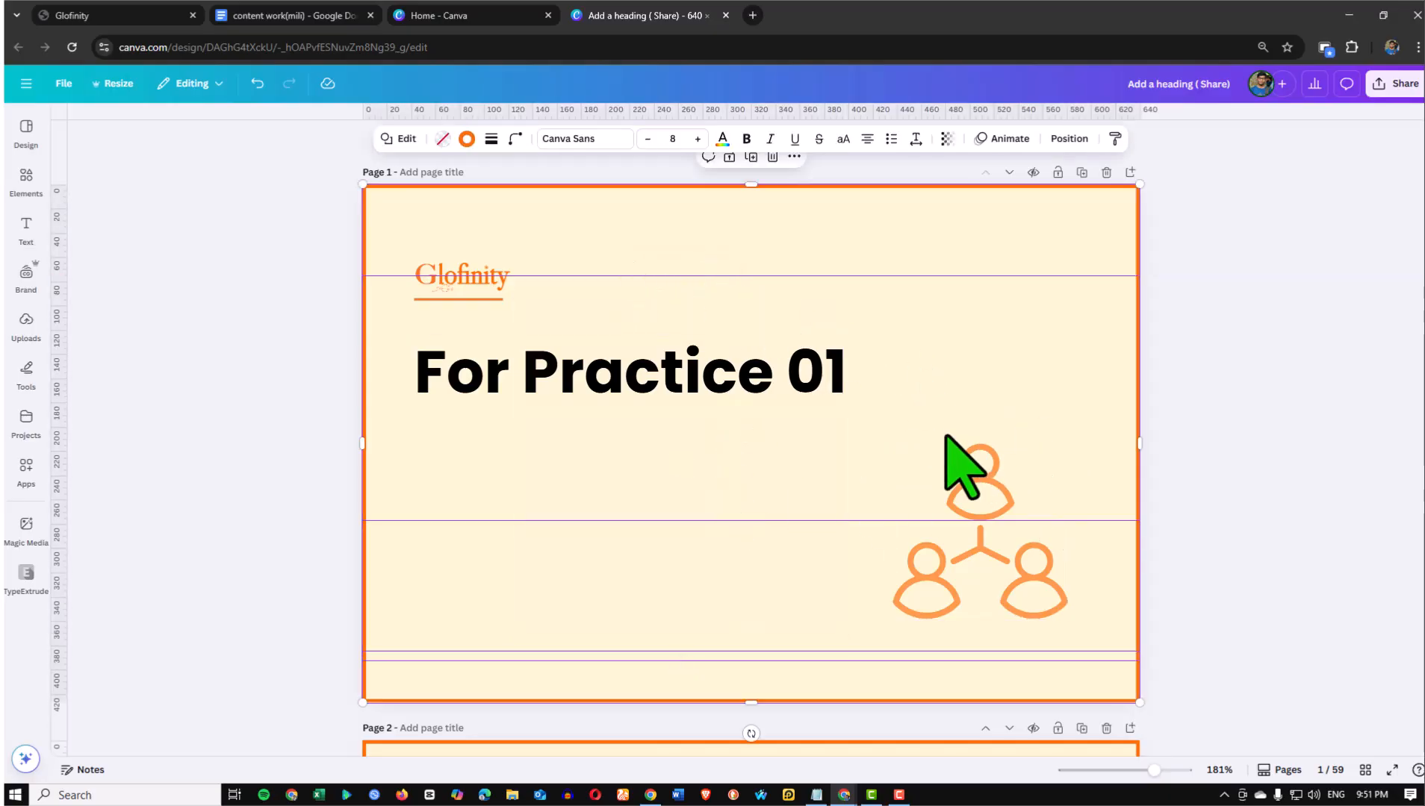
Change the "For Practice 01" heading's text color to orange #f86816, keeping its font size at 36.5
{"action": "left_click", "coordinate": [811, 375]}
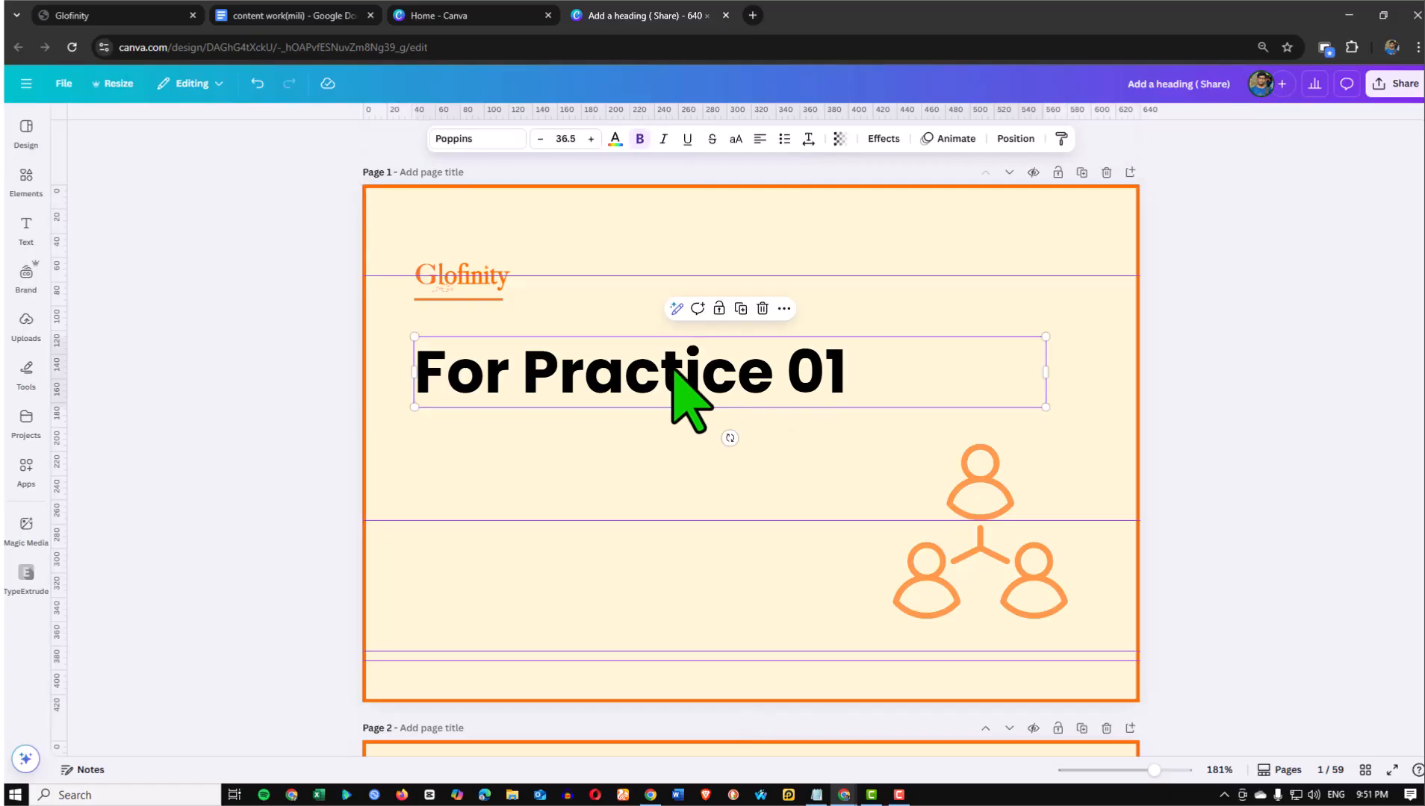
{"action": "left_click", "coordinate": [590, 139]}
{"action": "key", "text": "ctrl+z"}
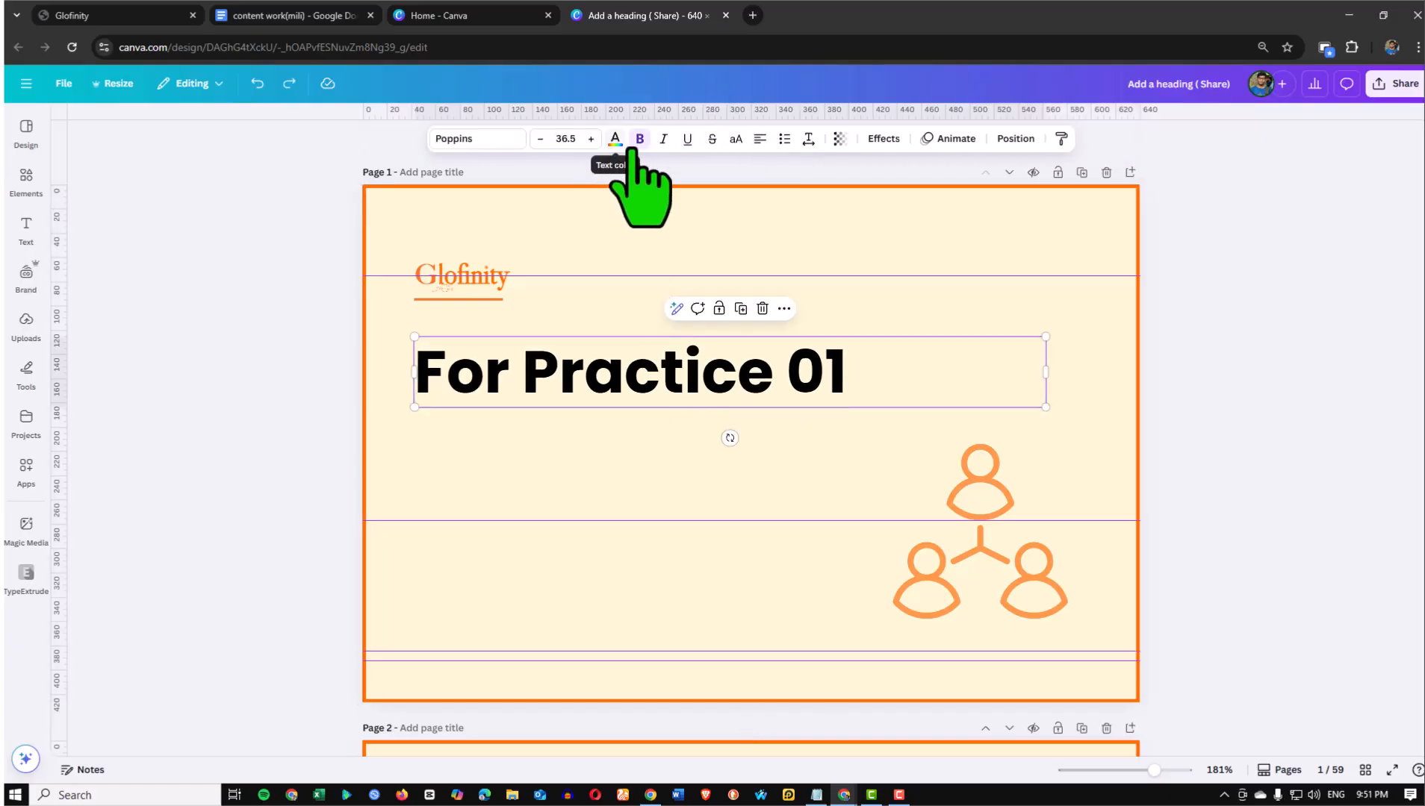
{"action": "left_click", "coordinate": [614, 139]}
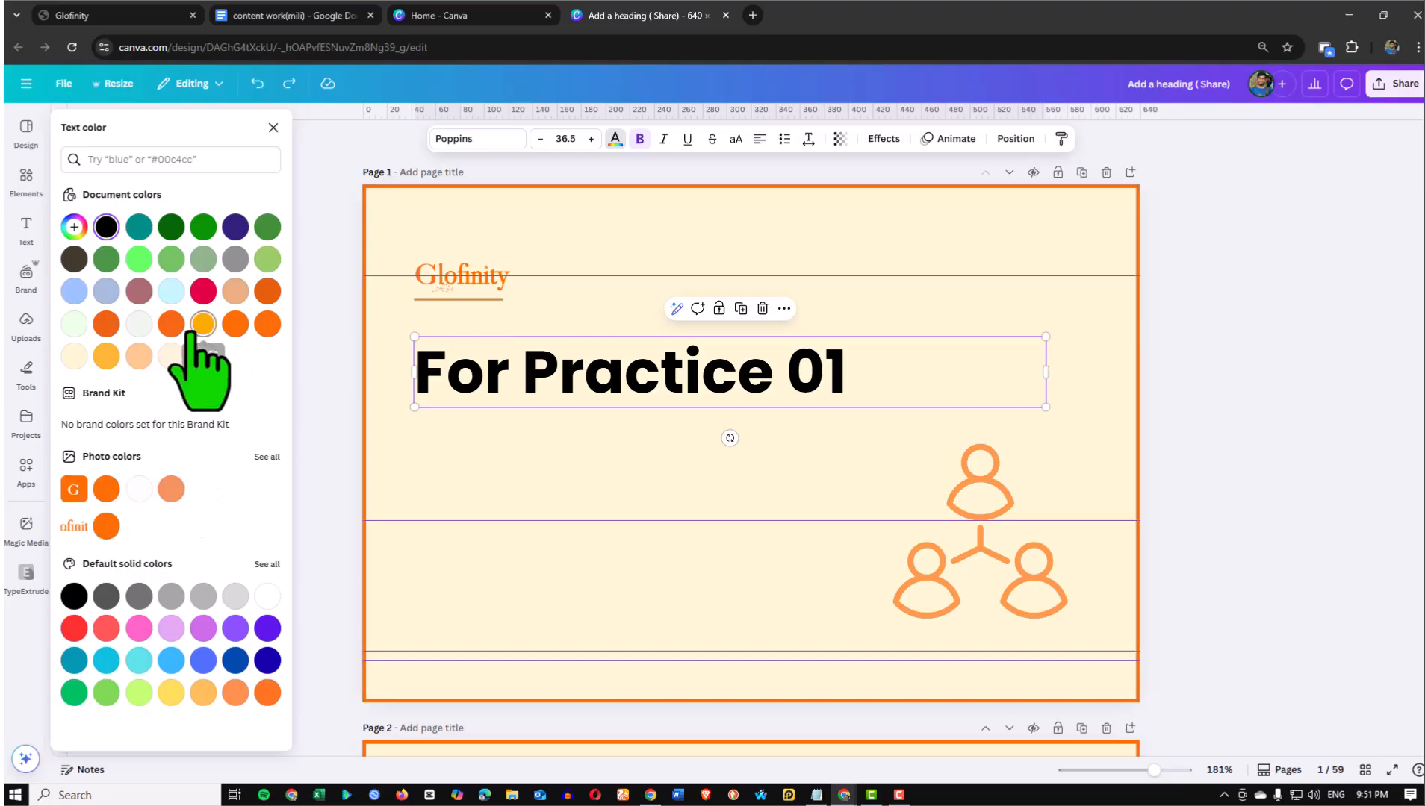
{"action": "left_click", "coordinate": [171, 324]}
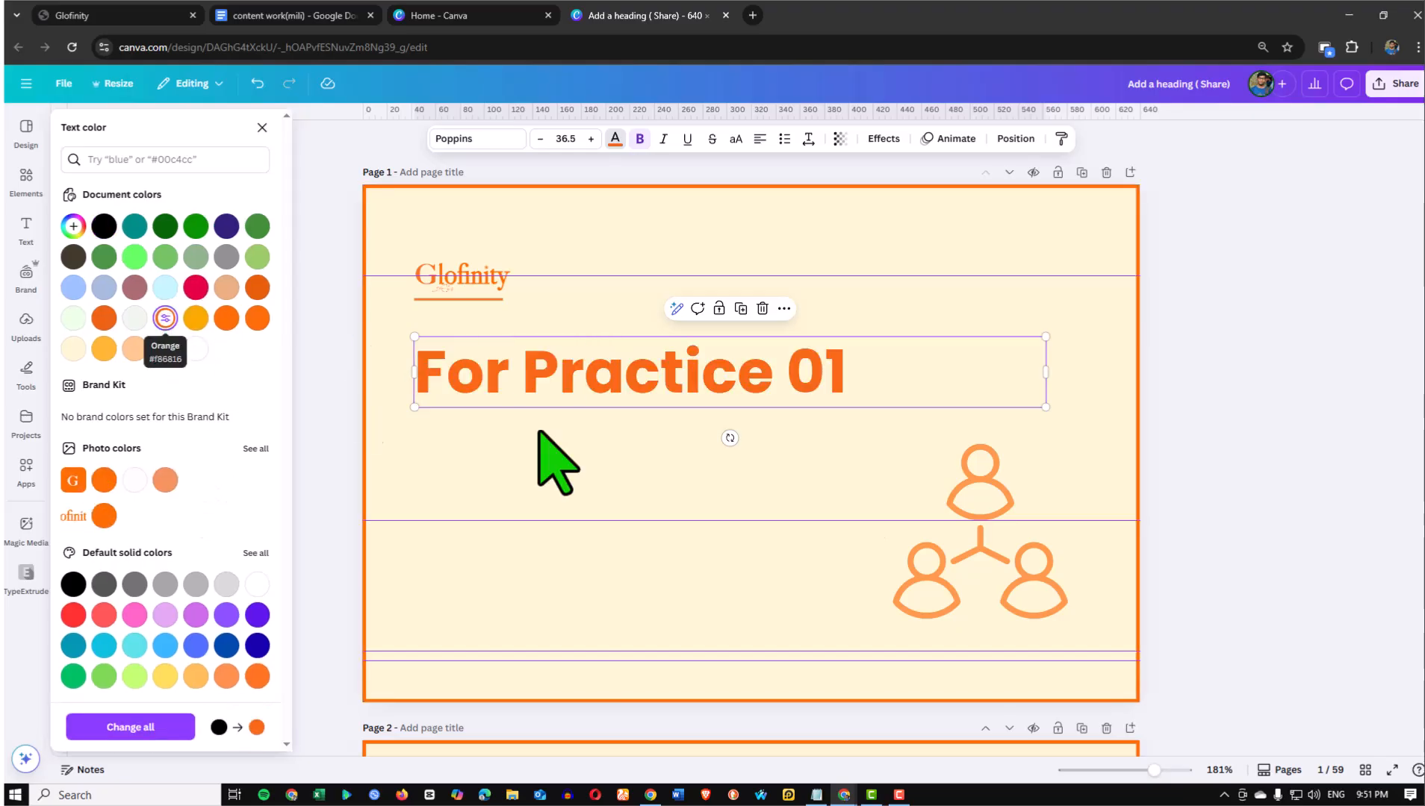
{"action": "left_click", "coordinate": [1298, 388]}
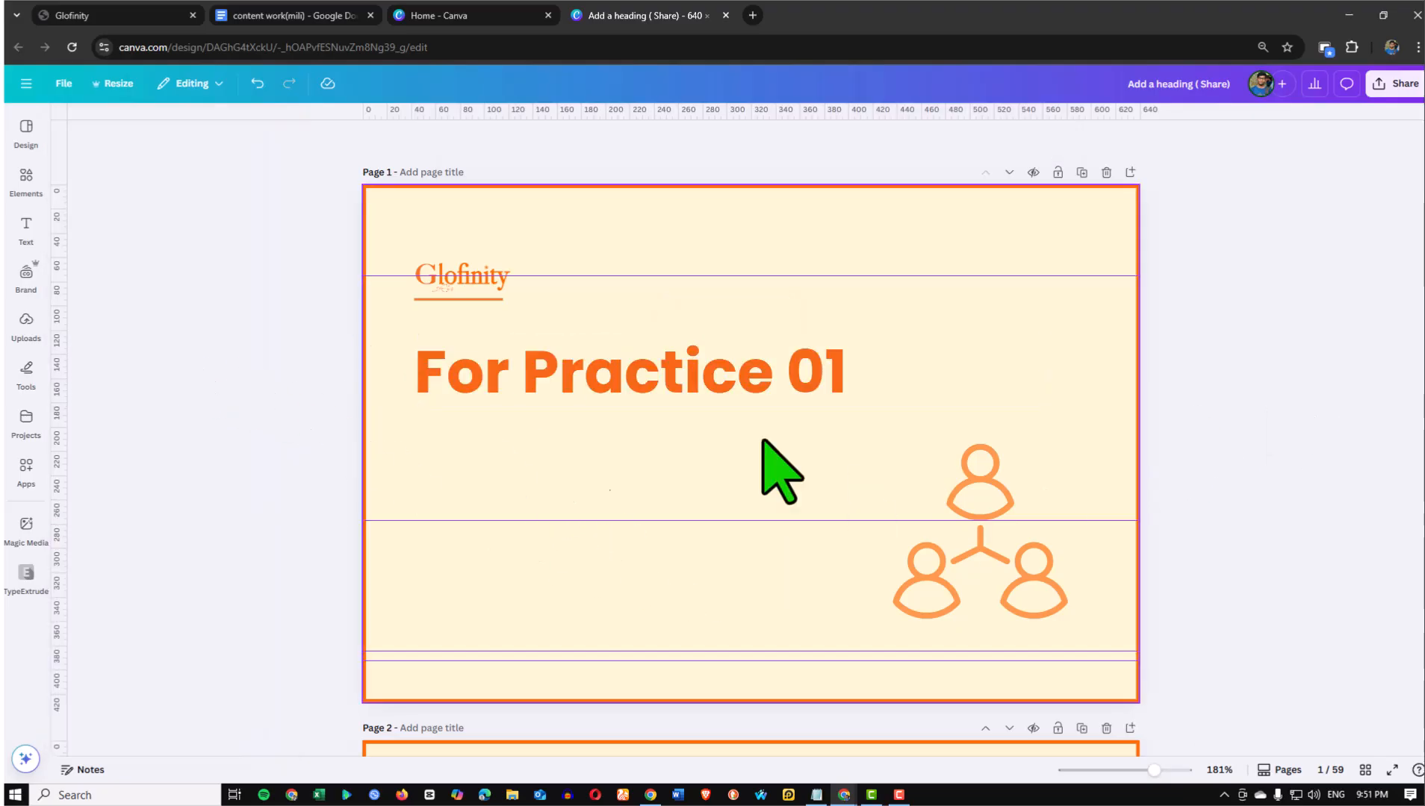
Set up the design's download as a JPG at size 2.5 (1,600 × 1,068 px)
{"action": "left_click", "coordinate": [1409, 84]}
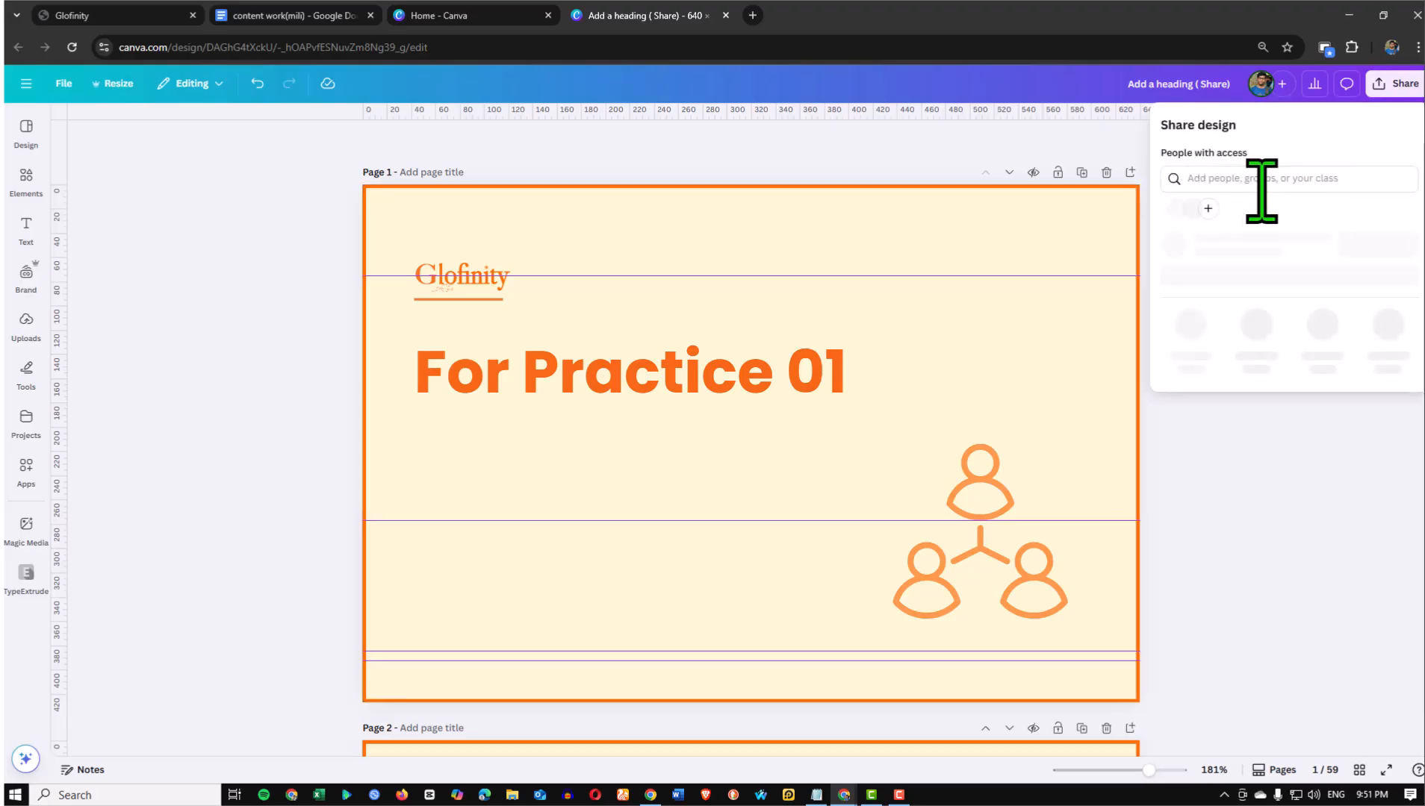
{"action": "left_click", "coordinate": [1196, 351]}
{"action": "left_click", "coordinate": [1376, 183]}
{"action": "left_click", "coordinate": [1241, 213]}
{"action": "left_click_drag", "start_coordinate": [1204, 224], "coordinate": [1336, 224]}
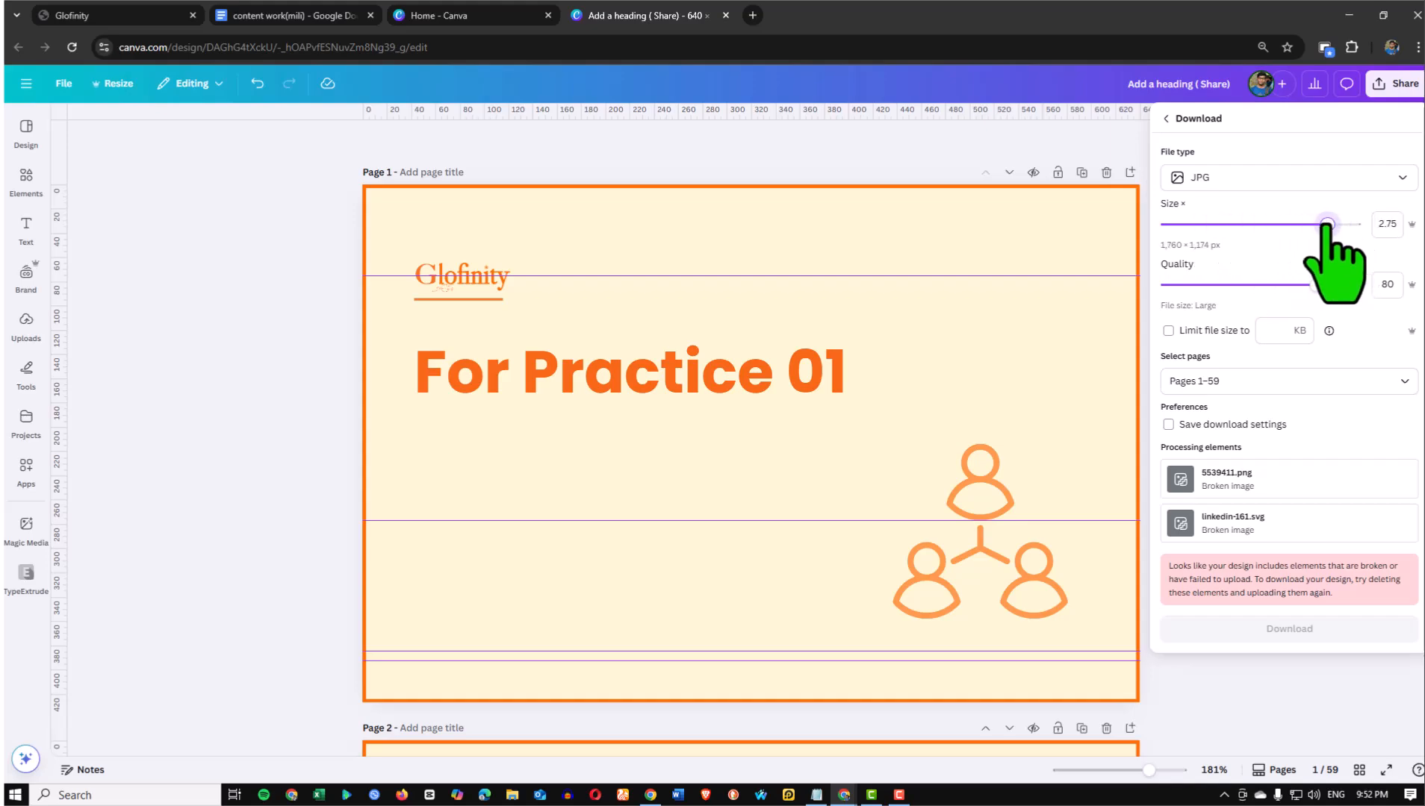
{"action": "left_click_drag", "start_coordinate": [1327, 224], "coordinate": [1300, 224]}
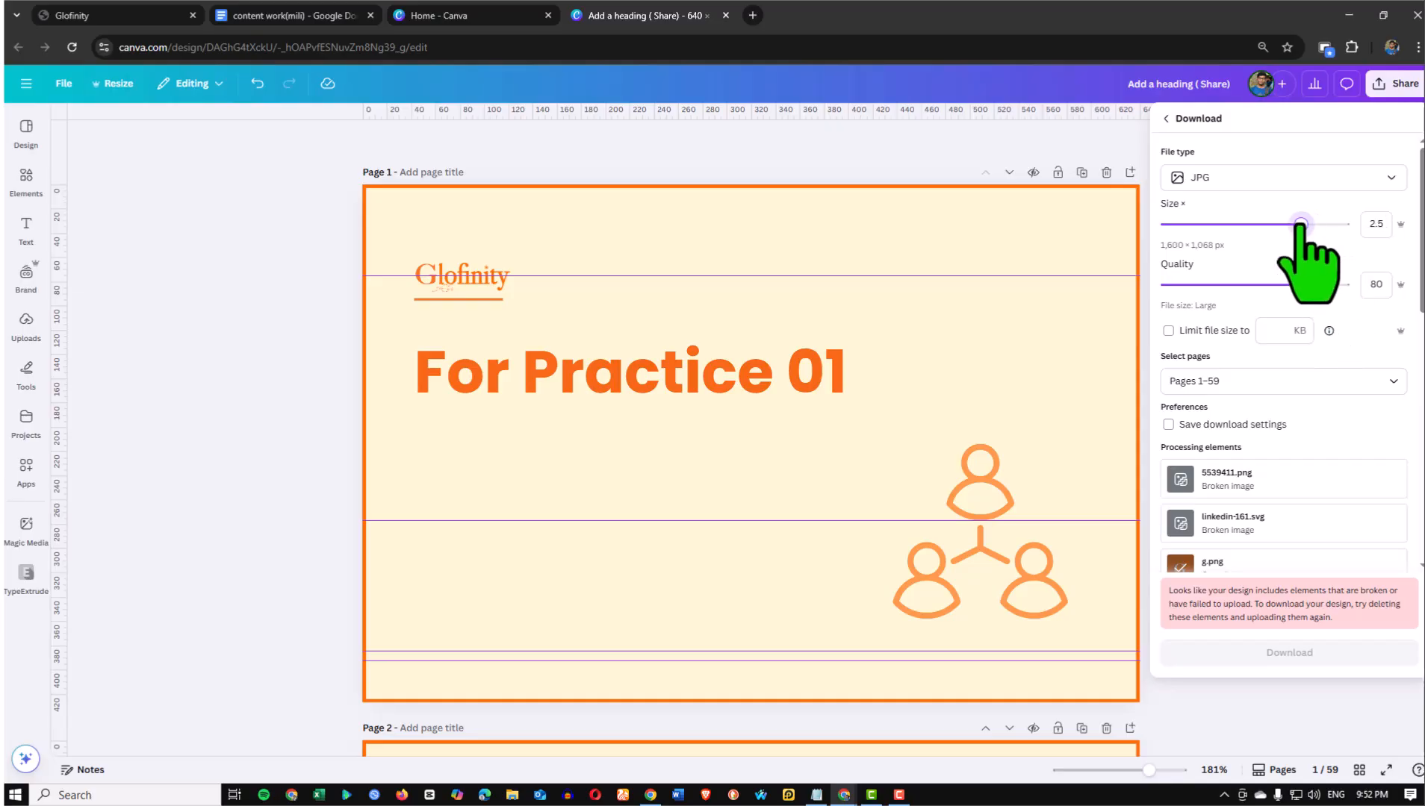
Limit the export to the current page (Page 1) and download the image
{"action": "left_click", "coordinate": [1392, 382]}
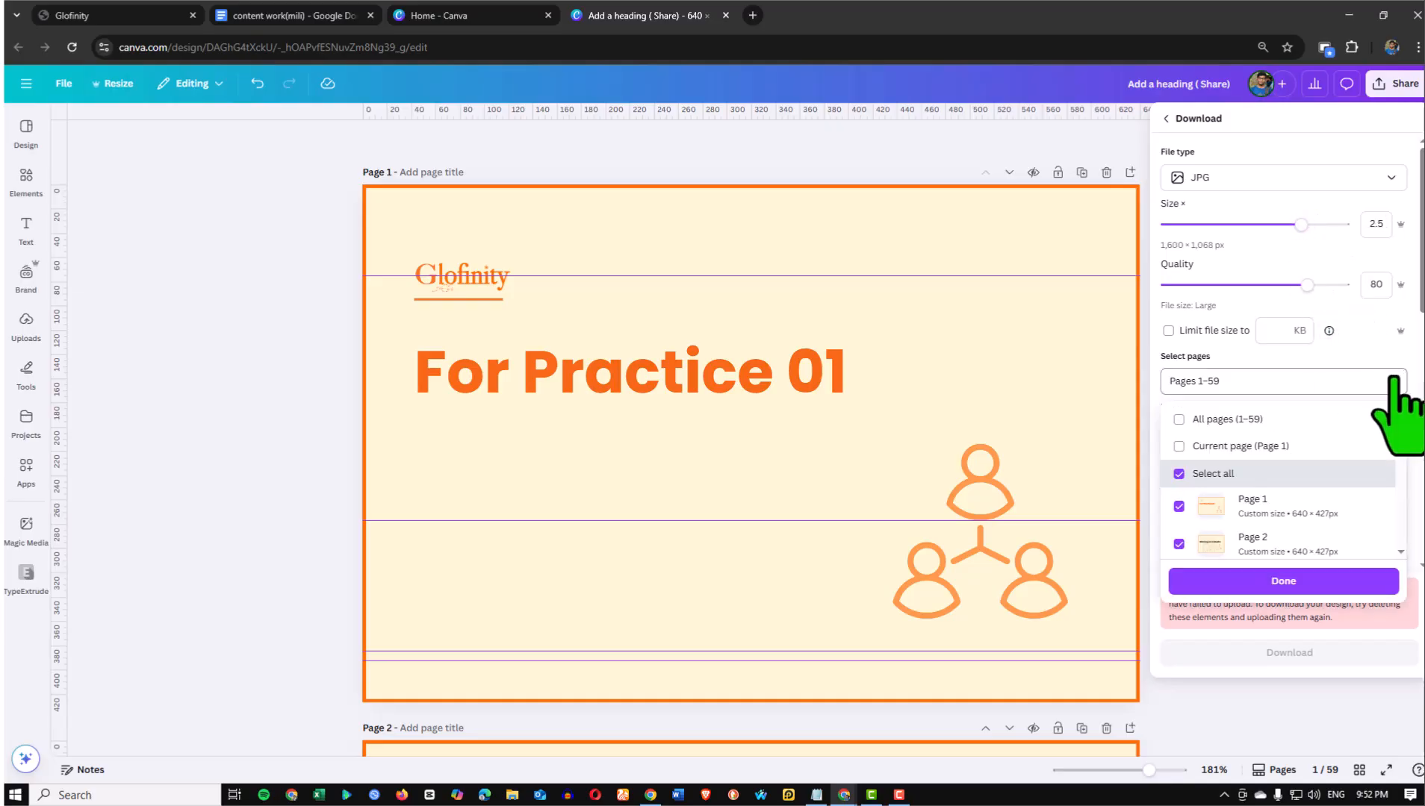
{"action": "left_click", "coordinate": [1179, 446]}
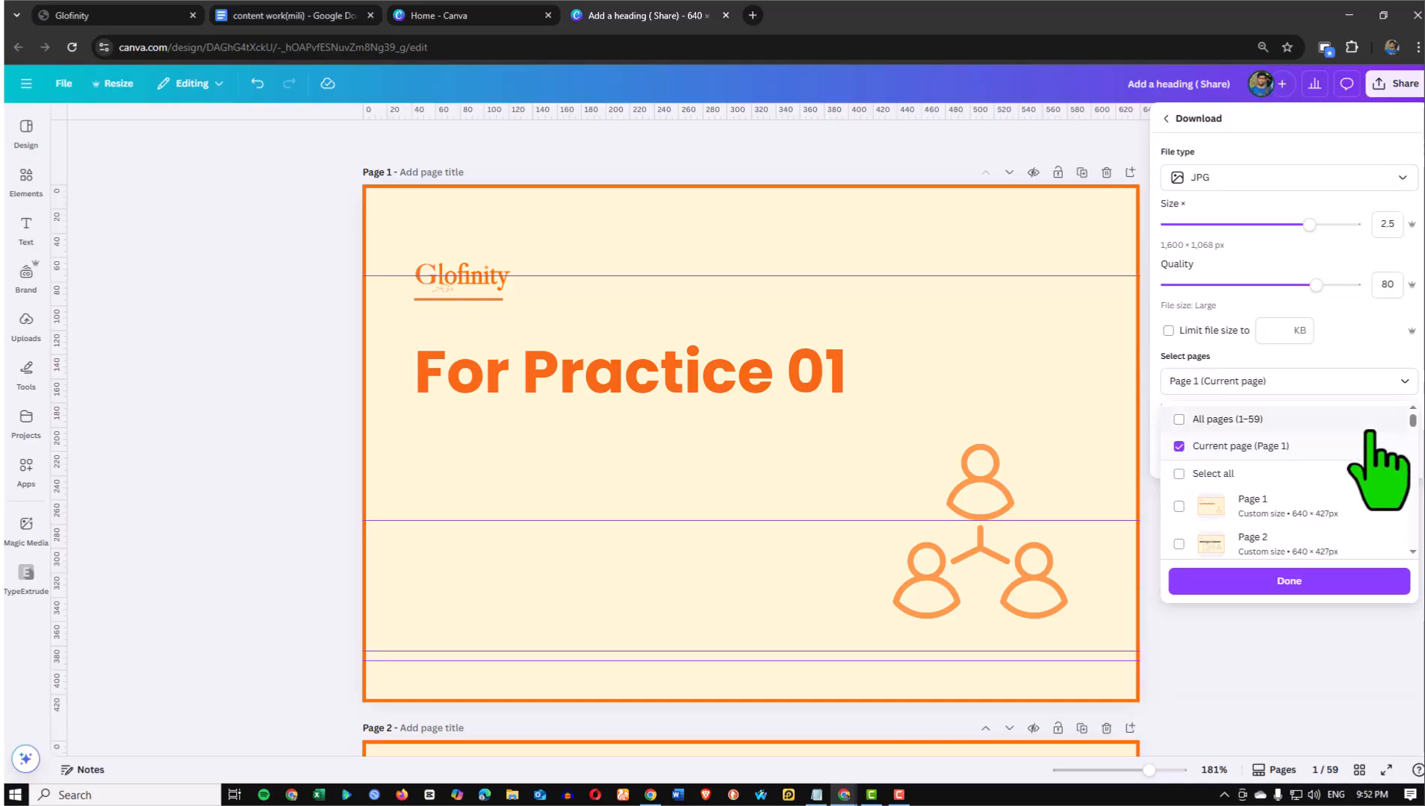
{"action": "left_click", "coordinate": [1178, 420]}
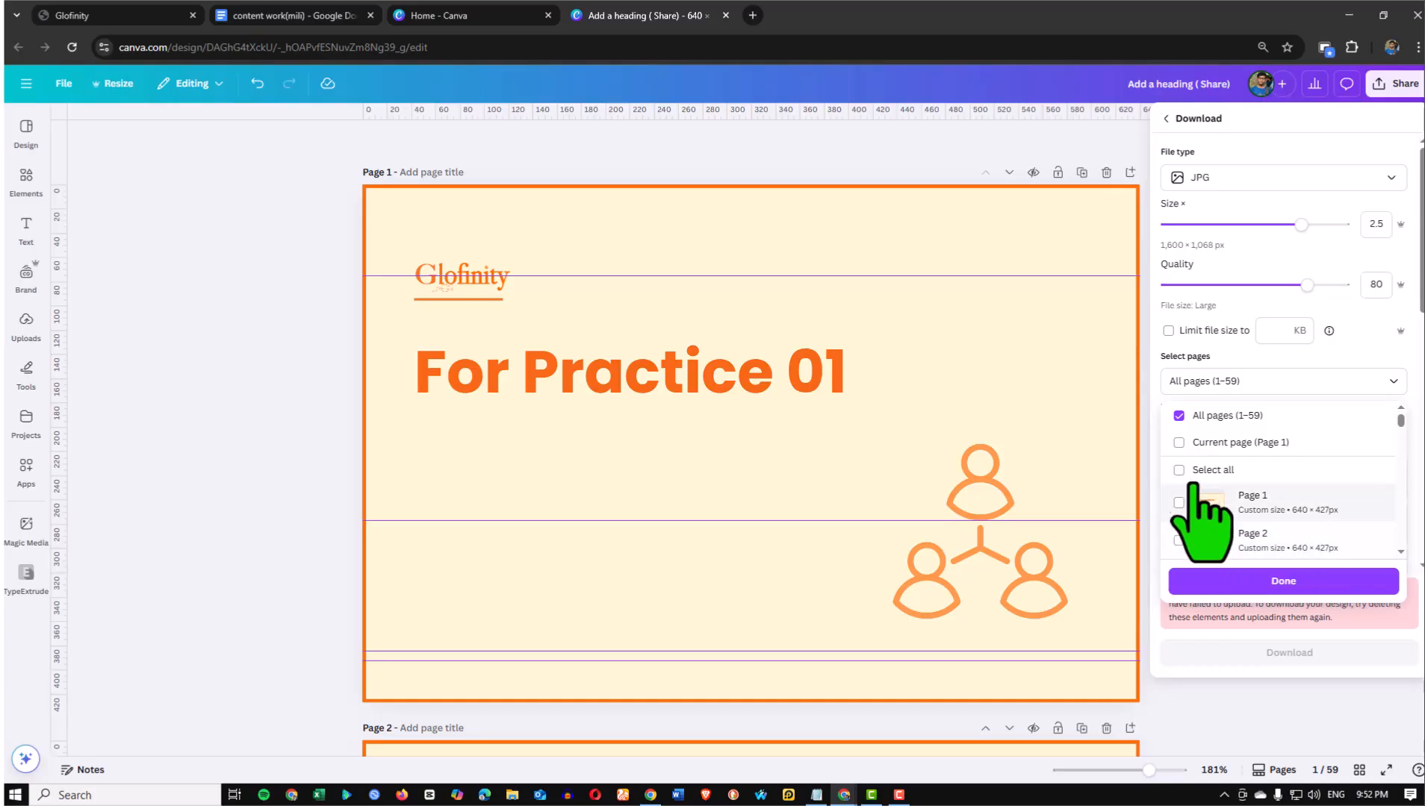
{"action": "left_click", "coordinate": [1179, 443]}
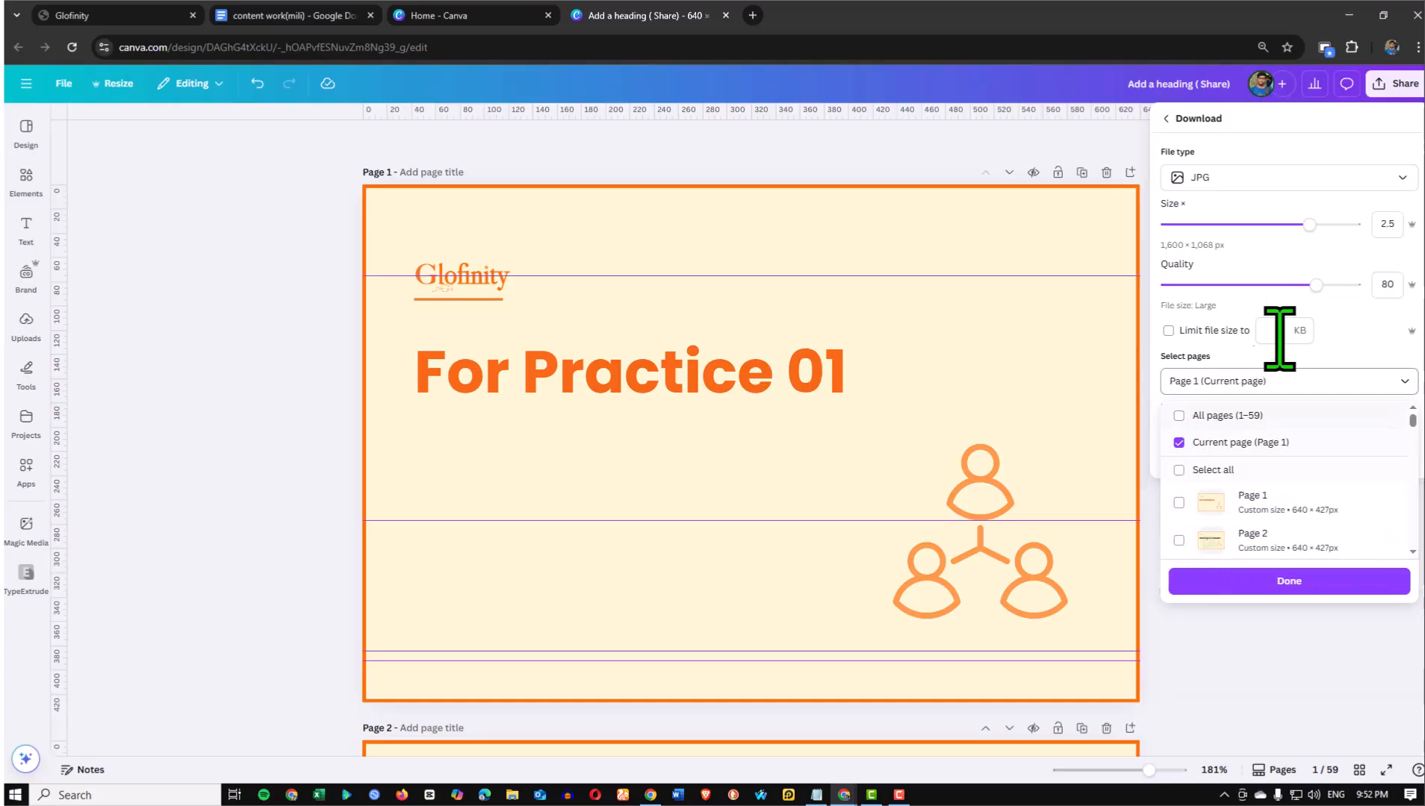
{"action": "left_click", "coordinate": [1291, 586]}
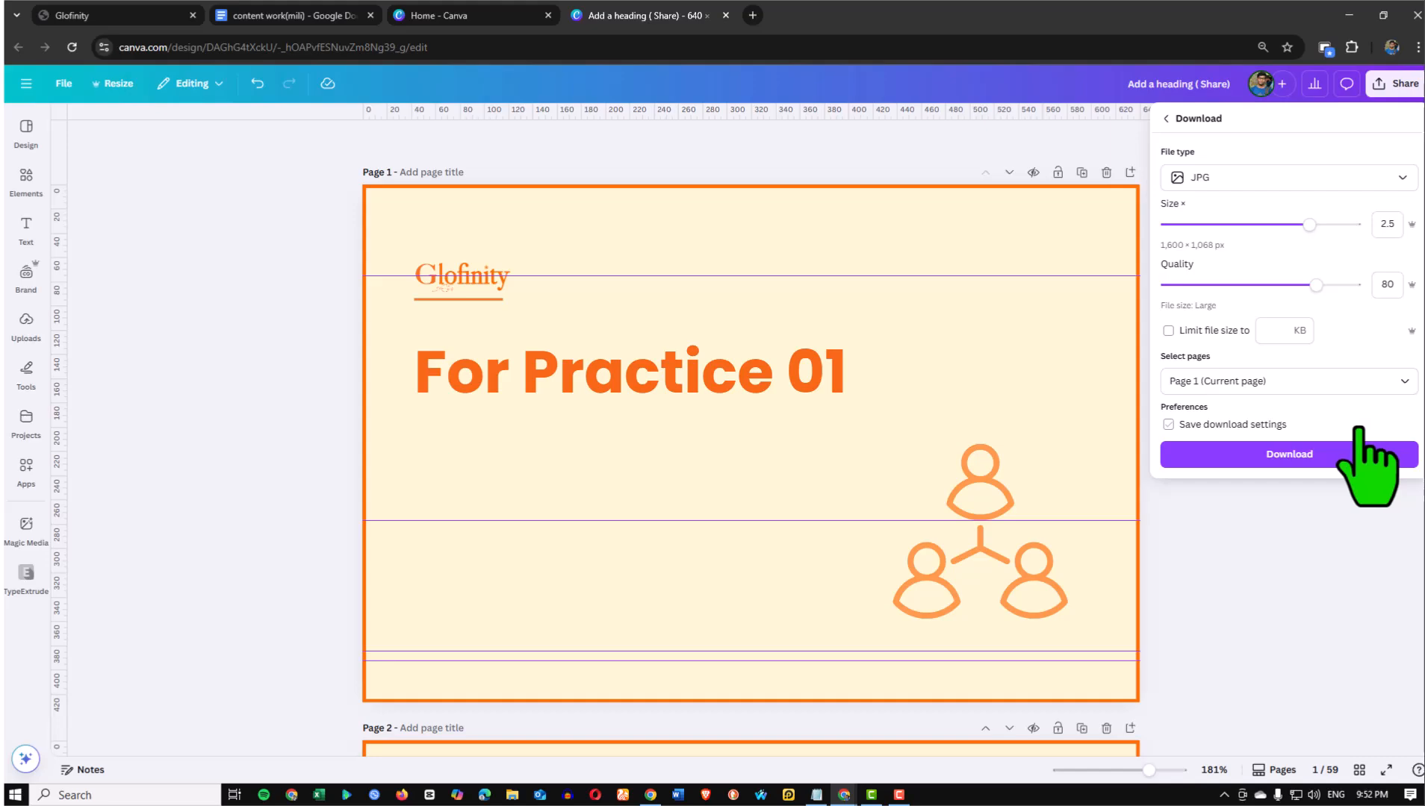
{"action": "left_click", "coordinate": [1332, 465]}
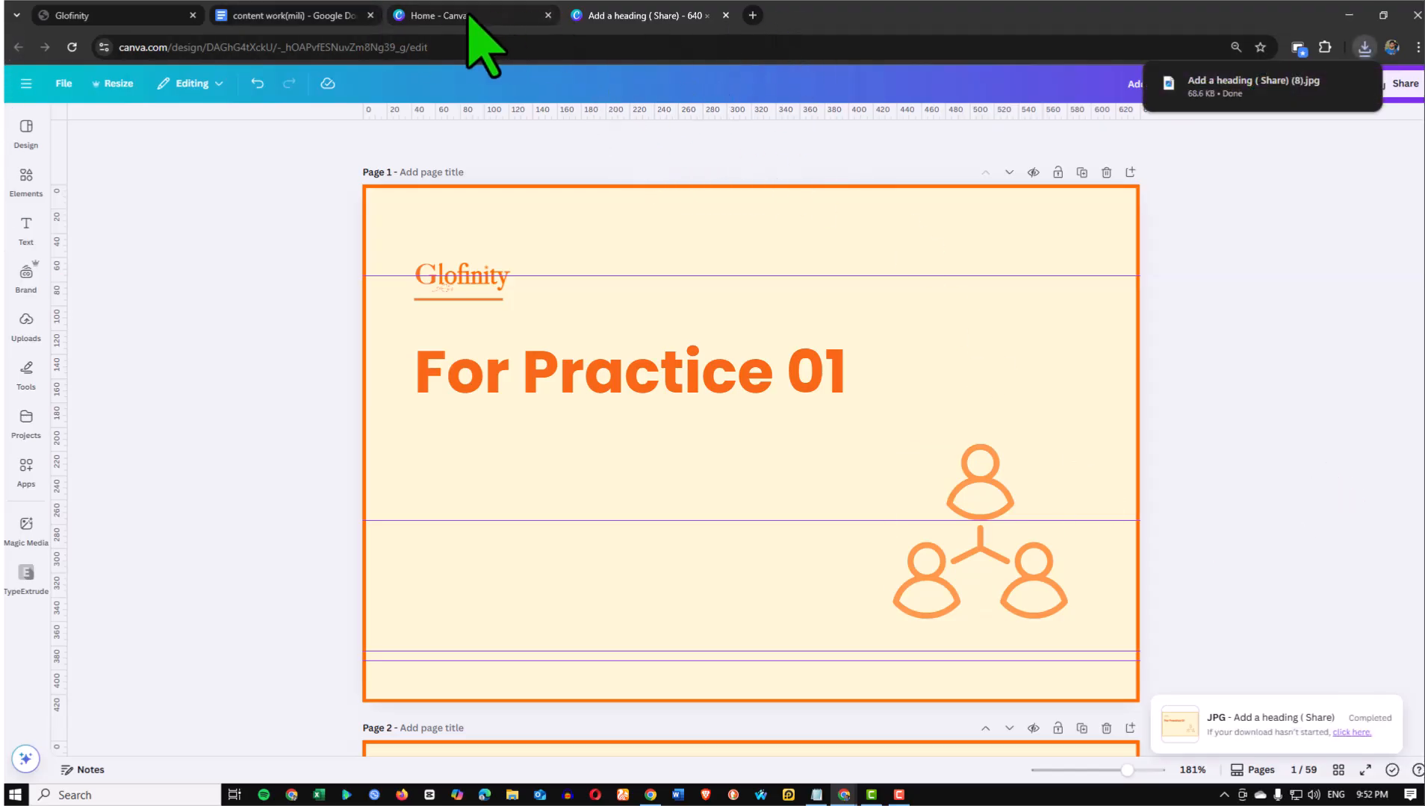
Open the Canva home page in a separate tab to view the recent designs, and return to the open design
{"action": "left_click", "coordinate": [27, 83]}
{"action": "middle_click", "coordinate": [101, 194]}
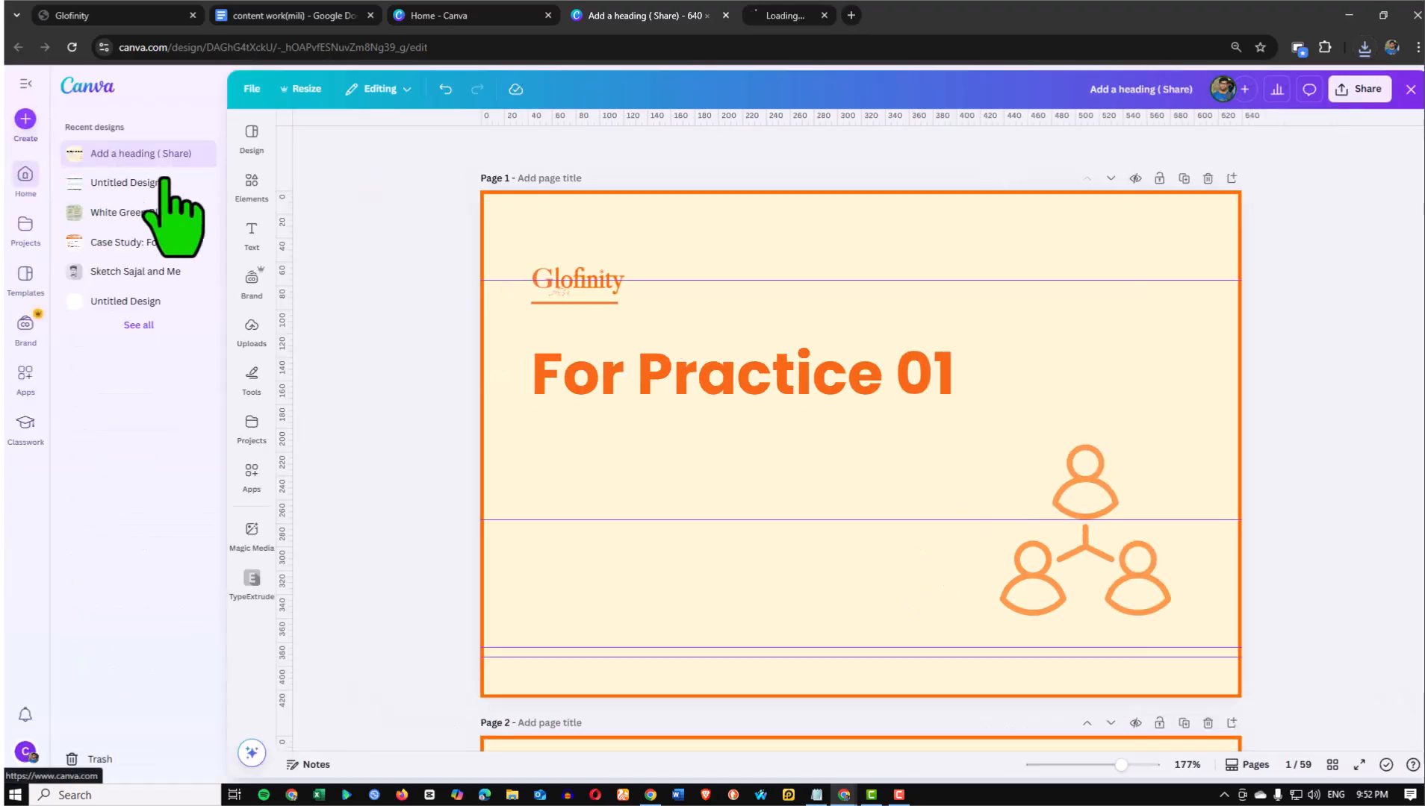
{"action": "left_click", "coordinate": [818, 16]}
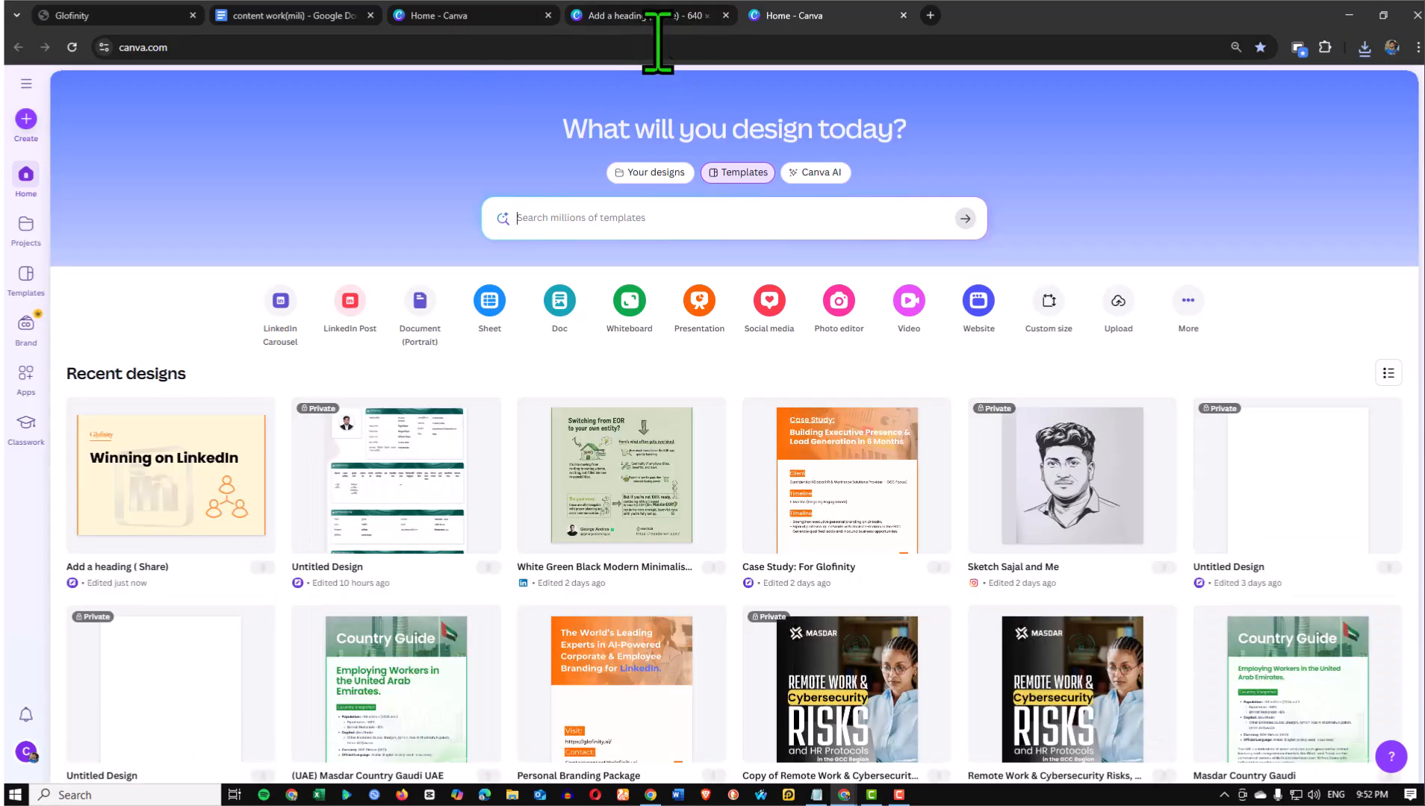
{"action": "left_click", "coordinate": [587, 21]}
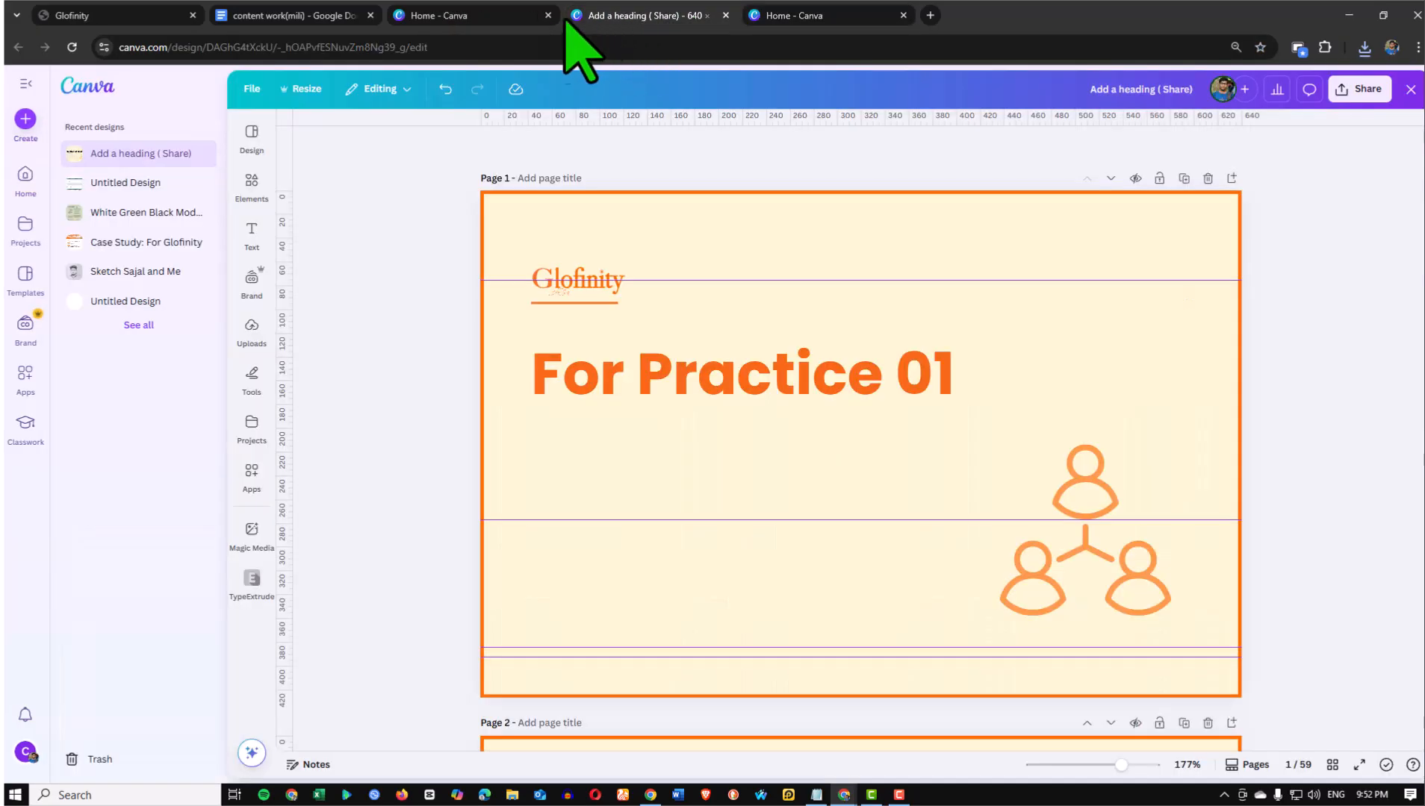
Switch to the WordPress featured image dialog and upload "Add a heading ( Share) (8).jpg" from the Downloads folder
{"action": "left_click", "coordinate": [1350, 17]}
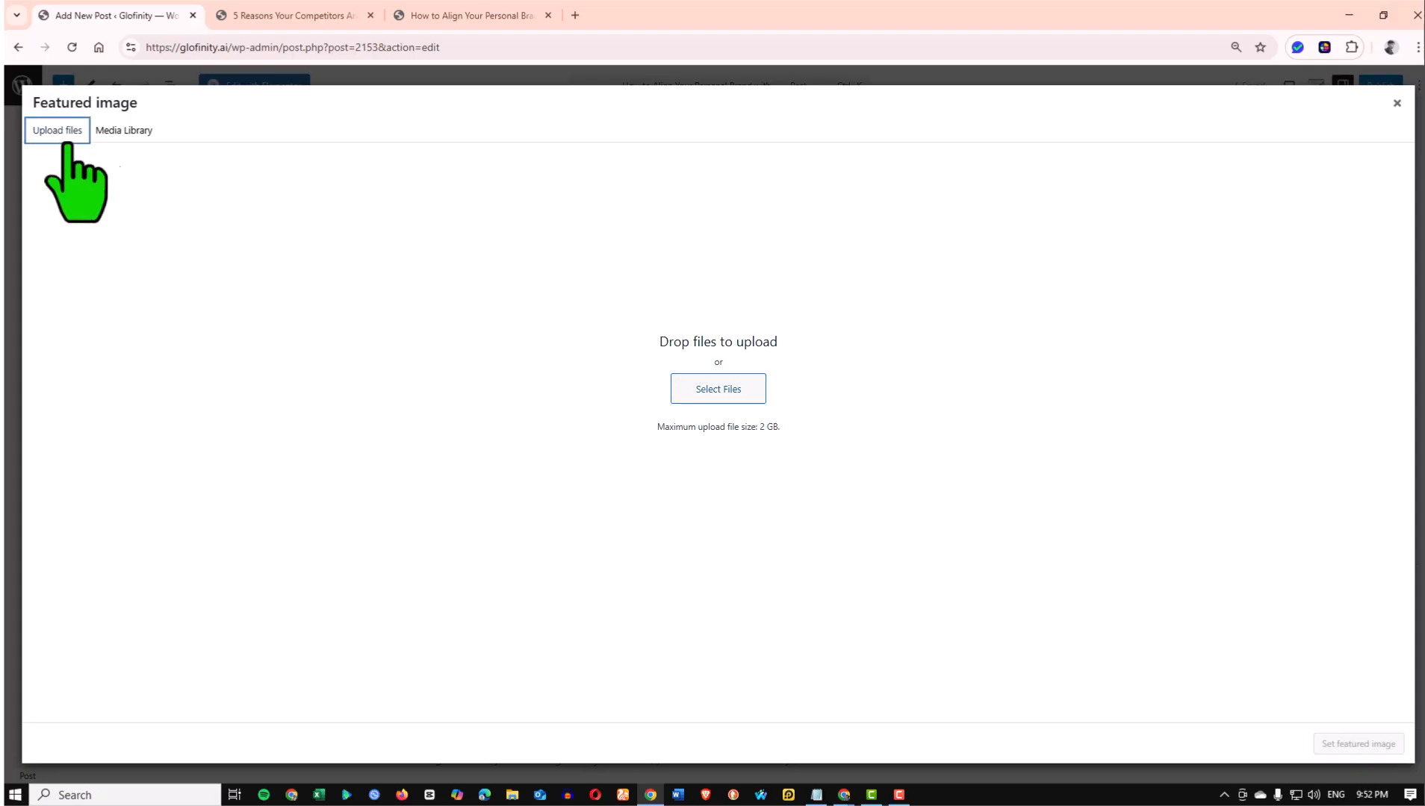
{"action": "left_click", "coordinate": [123, 132]}
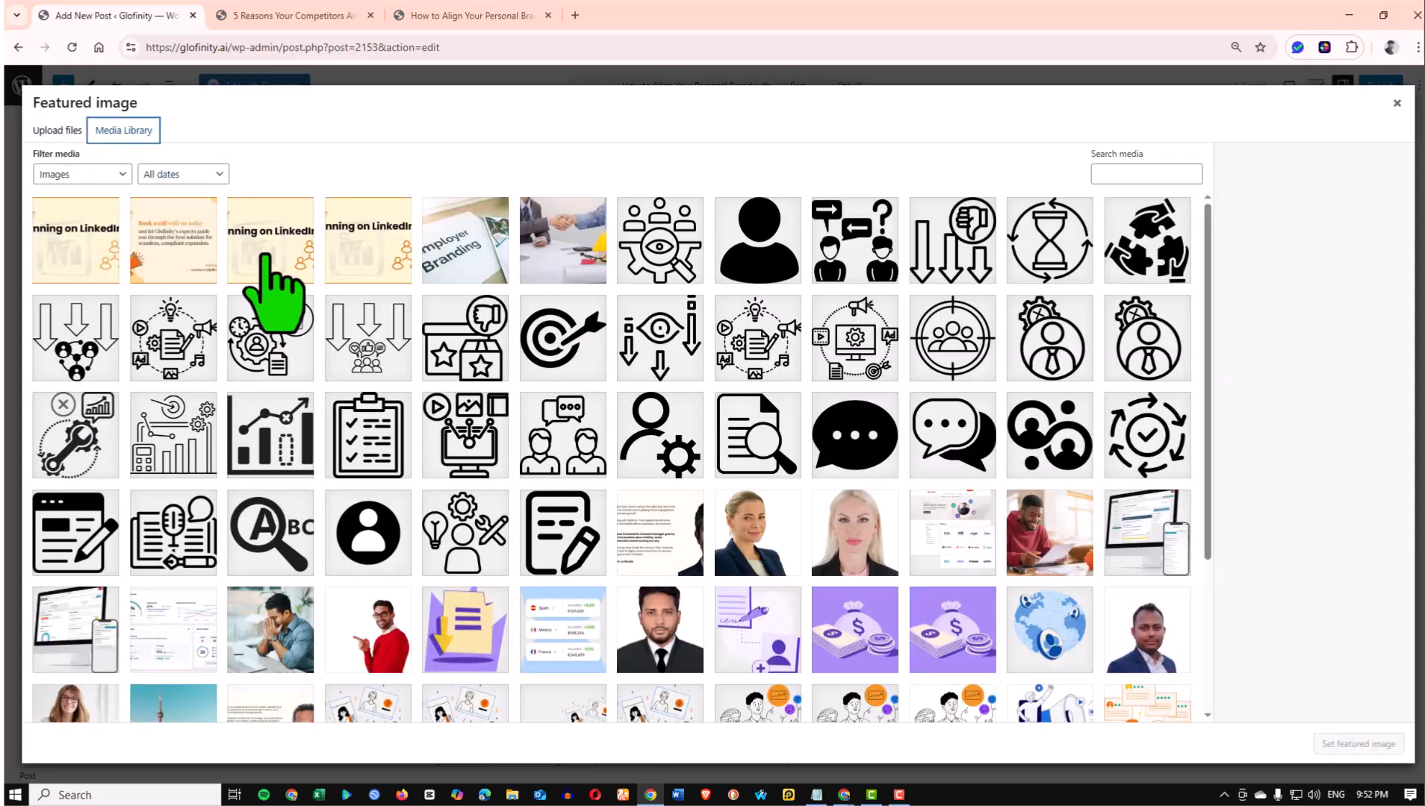
{"action": "left_click", "coordinate": [74, 131]}
{"action": "left_click", "coordinate": [716, 387]}
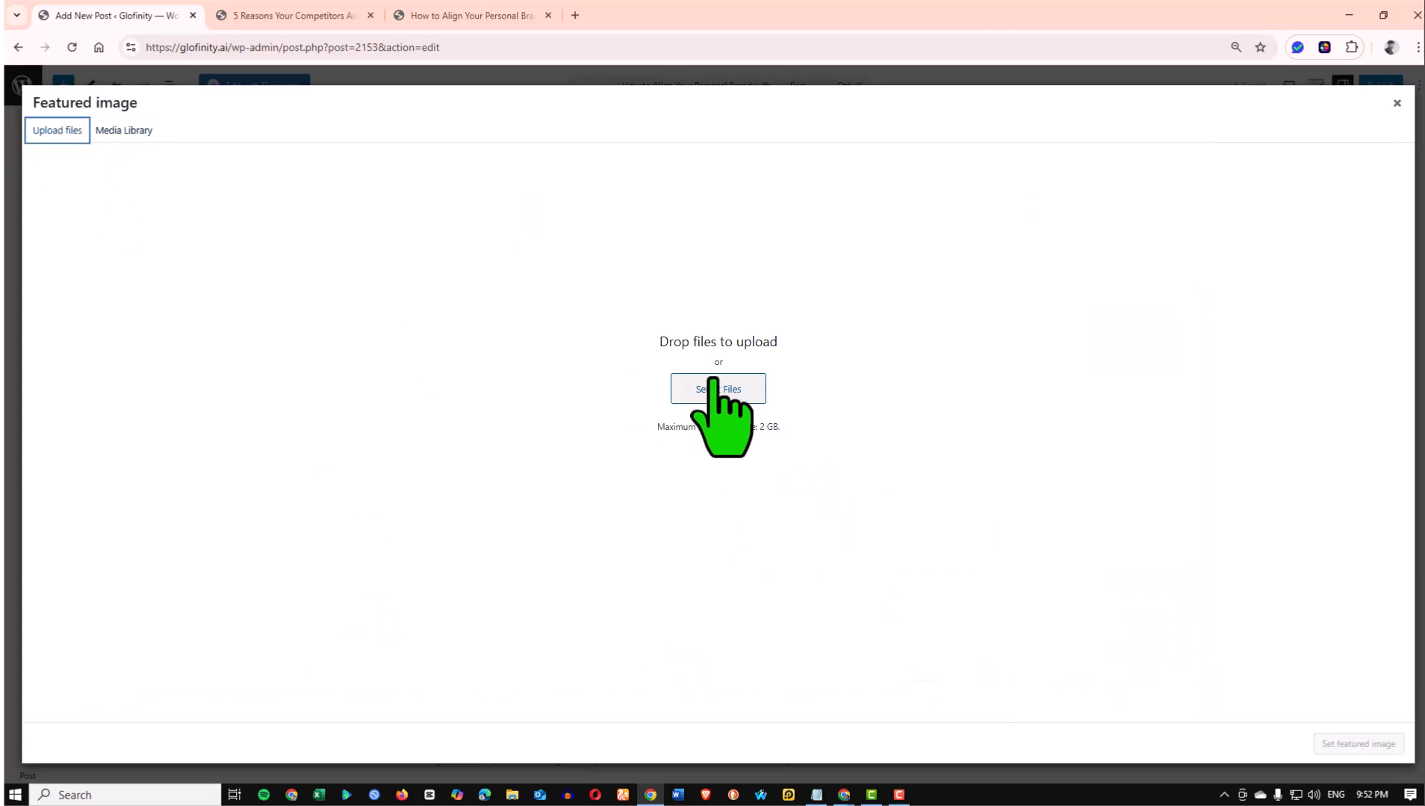
{"action": "left_click", "coordinate": [168, 168]}
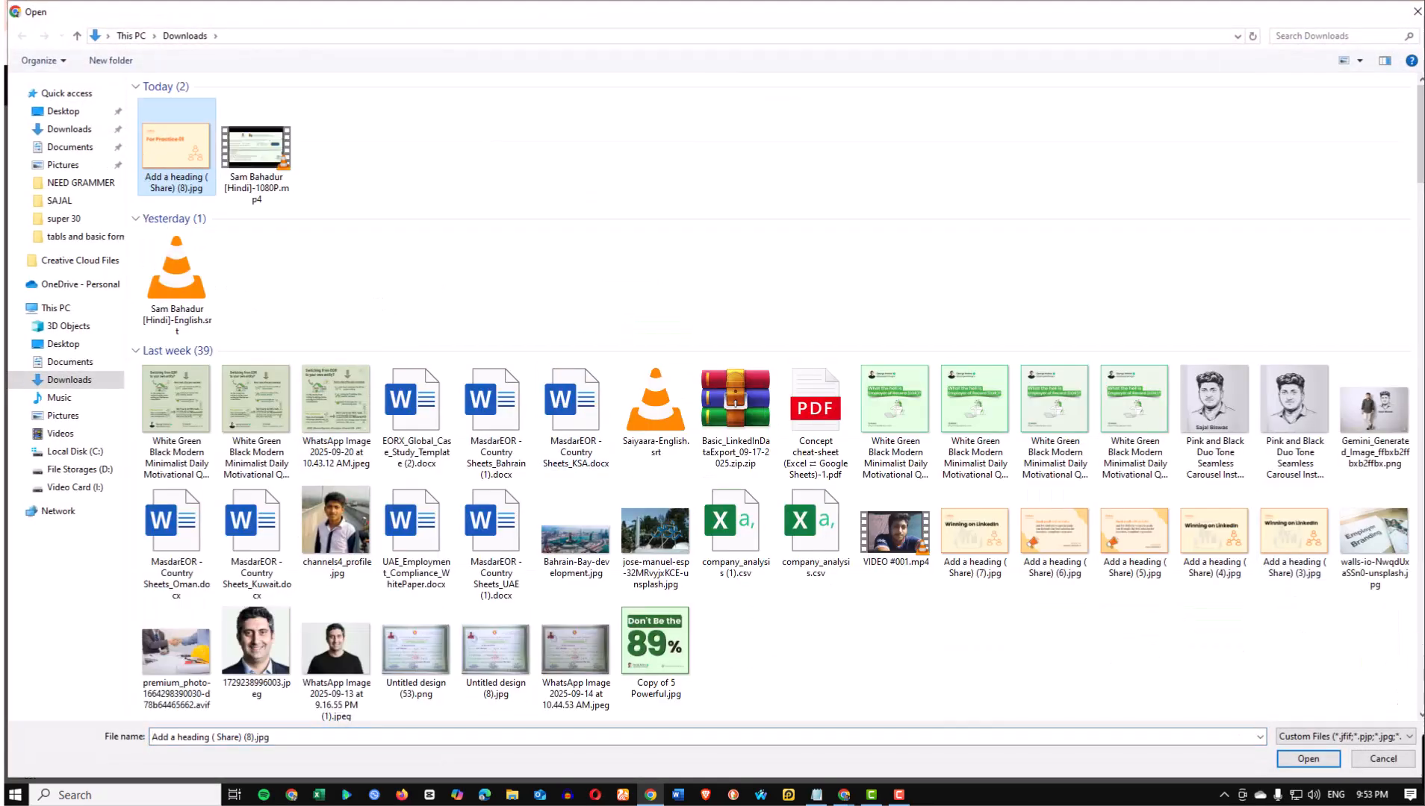
{"action": "left_click", "coordinate": [1308, 758]}
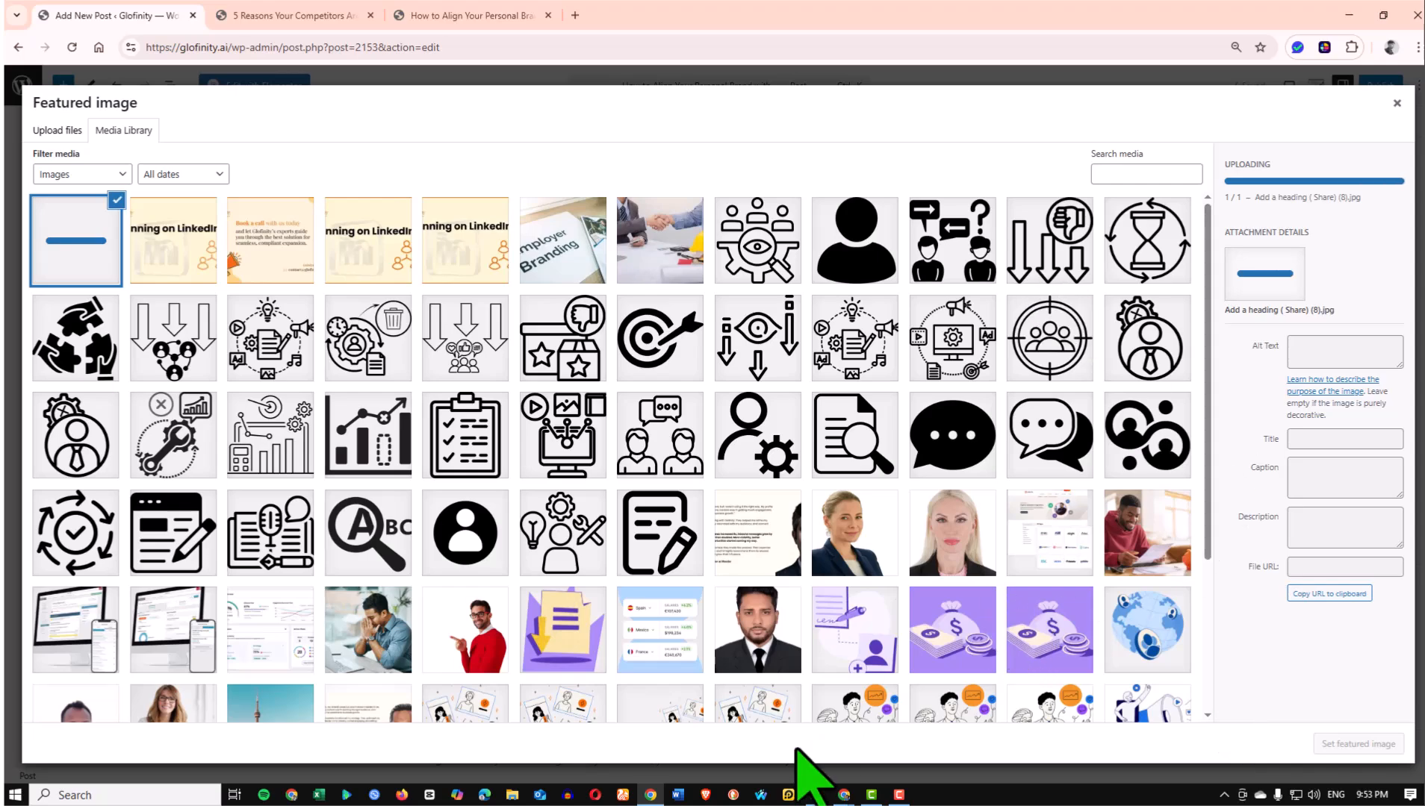
Switch back to the Canva design and examine the custom width and height in its resize options without applying a resize
{"action": "mouse_move", "coordinate": [844, 796]}
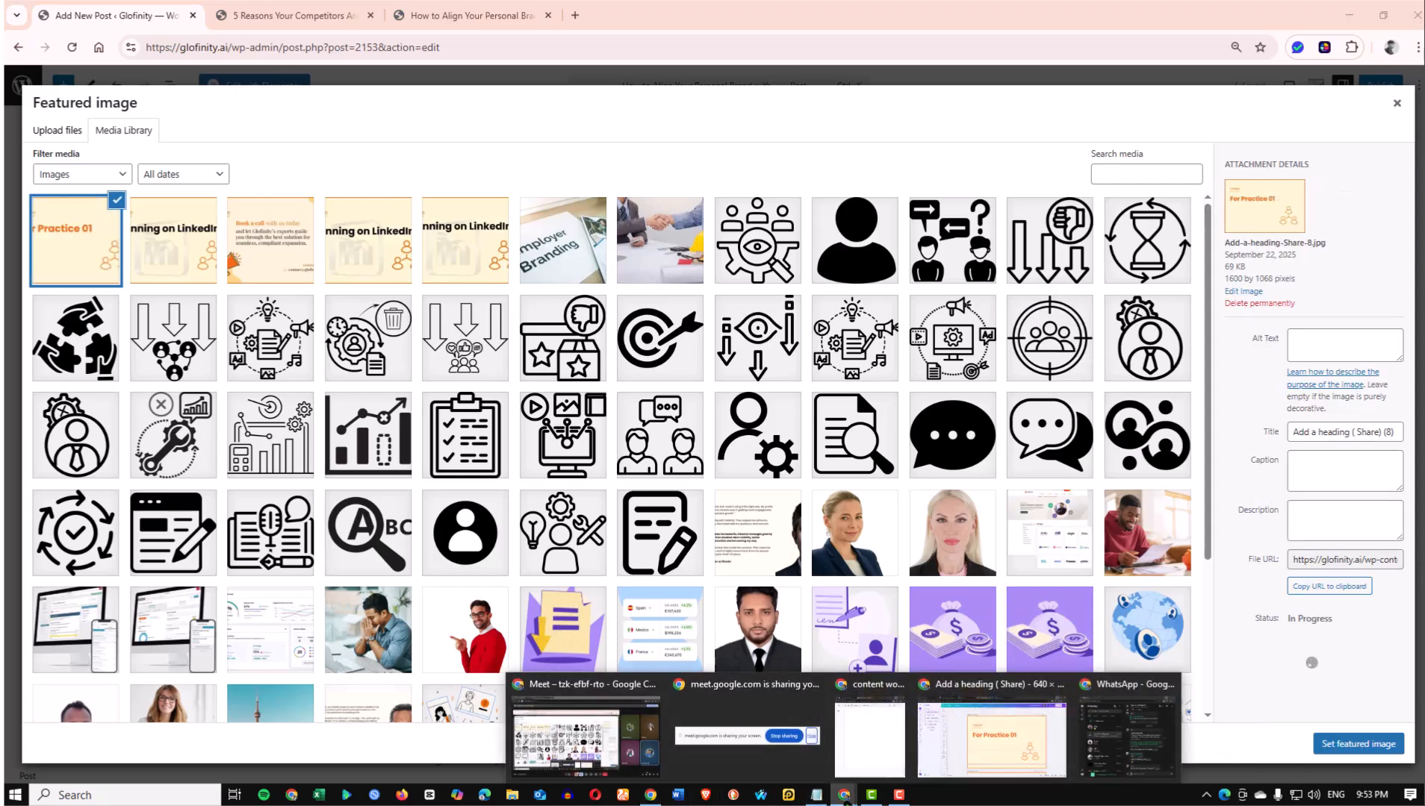
{"action": "left_click", "coordinate": [1001, 722]}
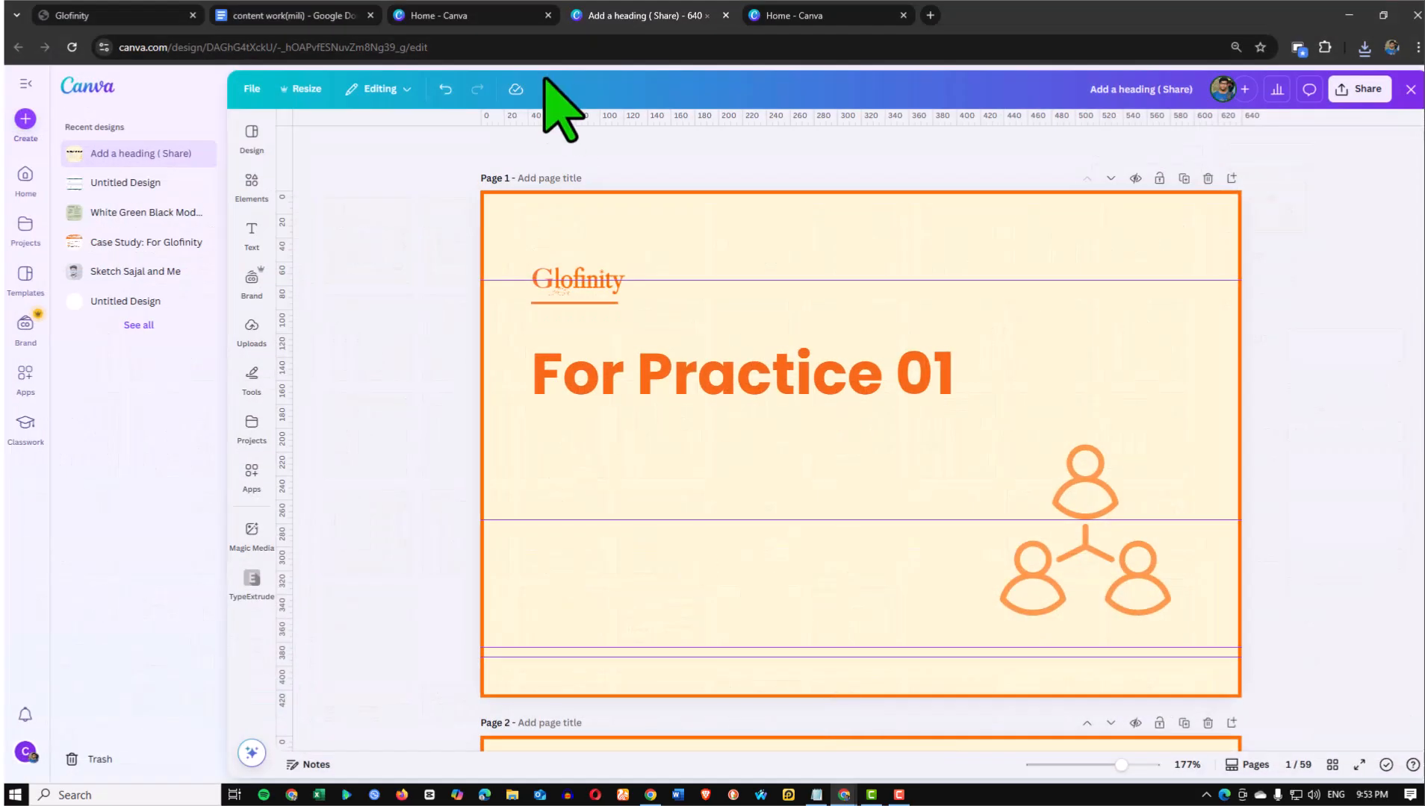
{"action": "left_click", "coordinate": [509, 279]}
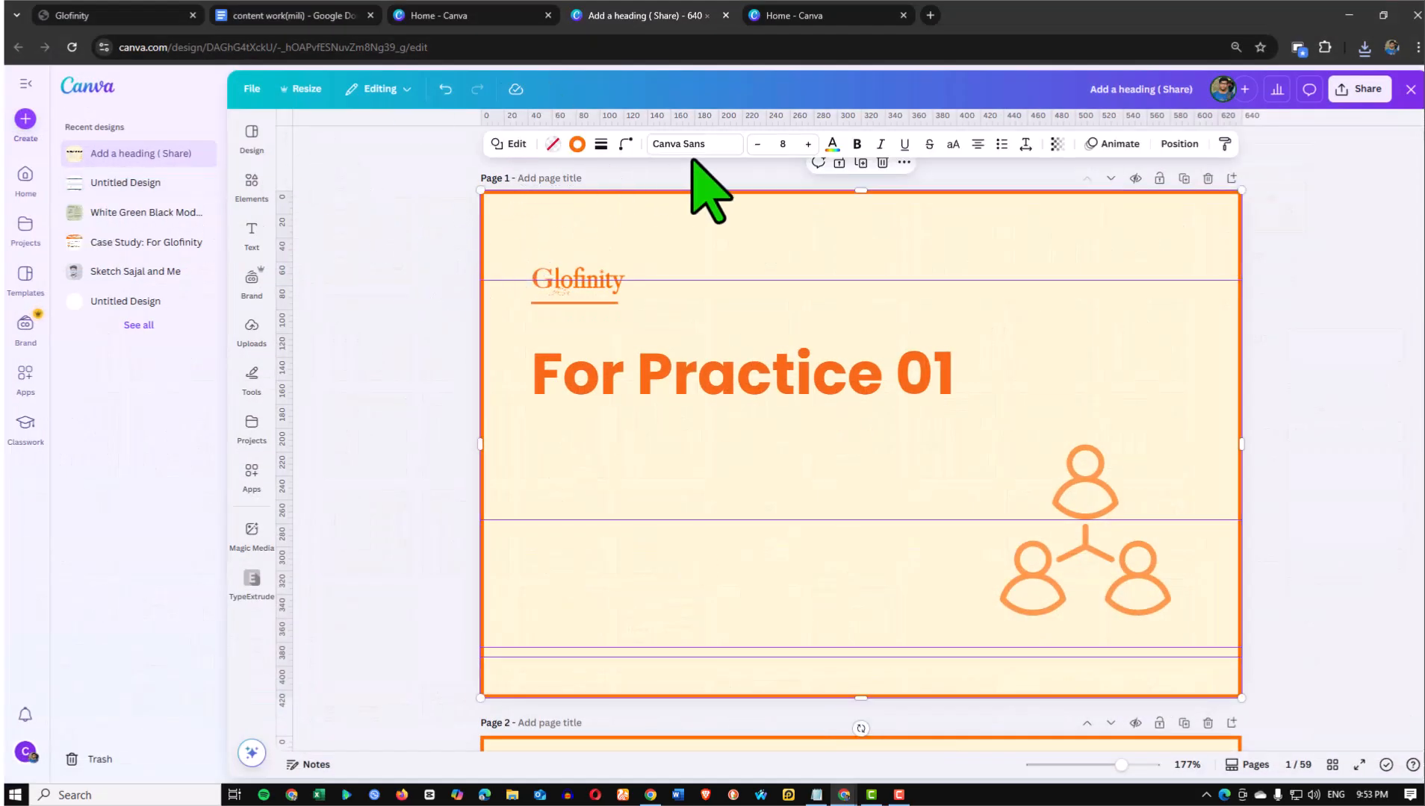
{"action": "left_click", "coordinate": [1365, 304]}
{"action": "left_click", "coordinate": [690, 237]}
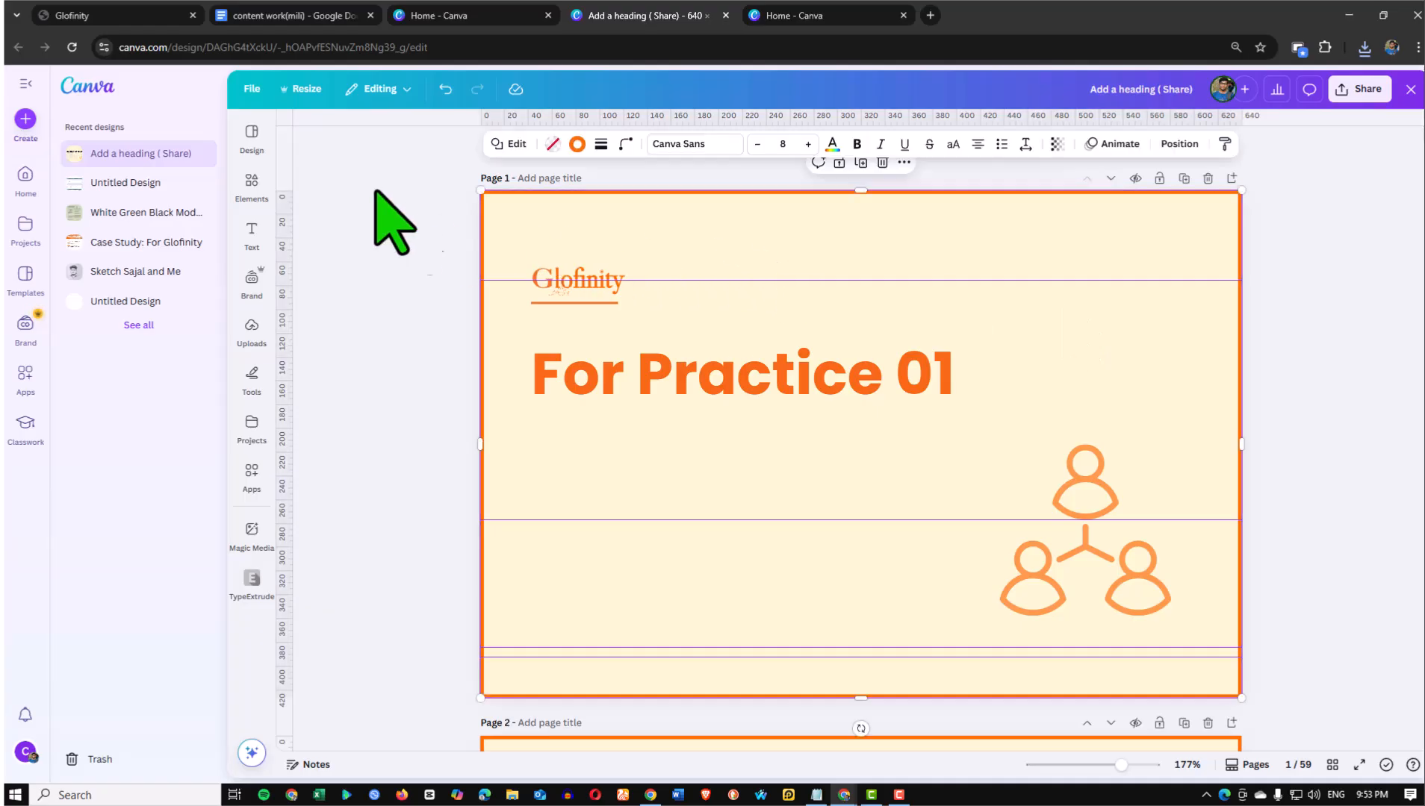
{"action": "left_click", "coordinate": [302, 90]}
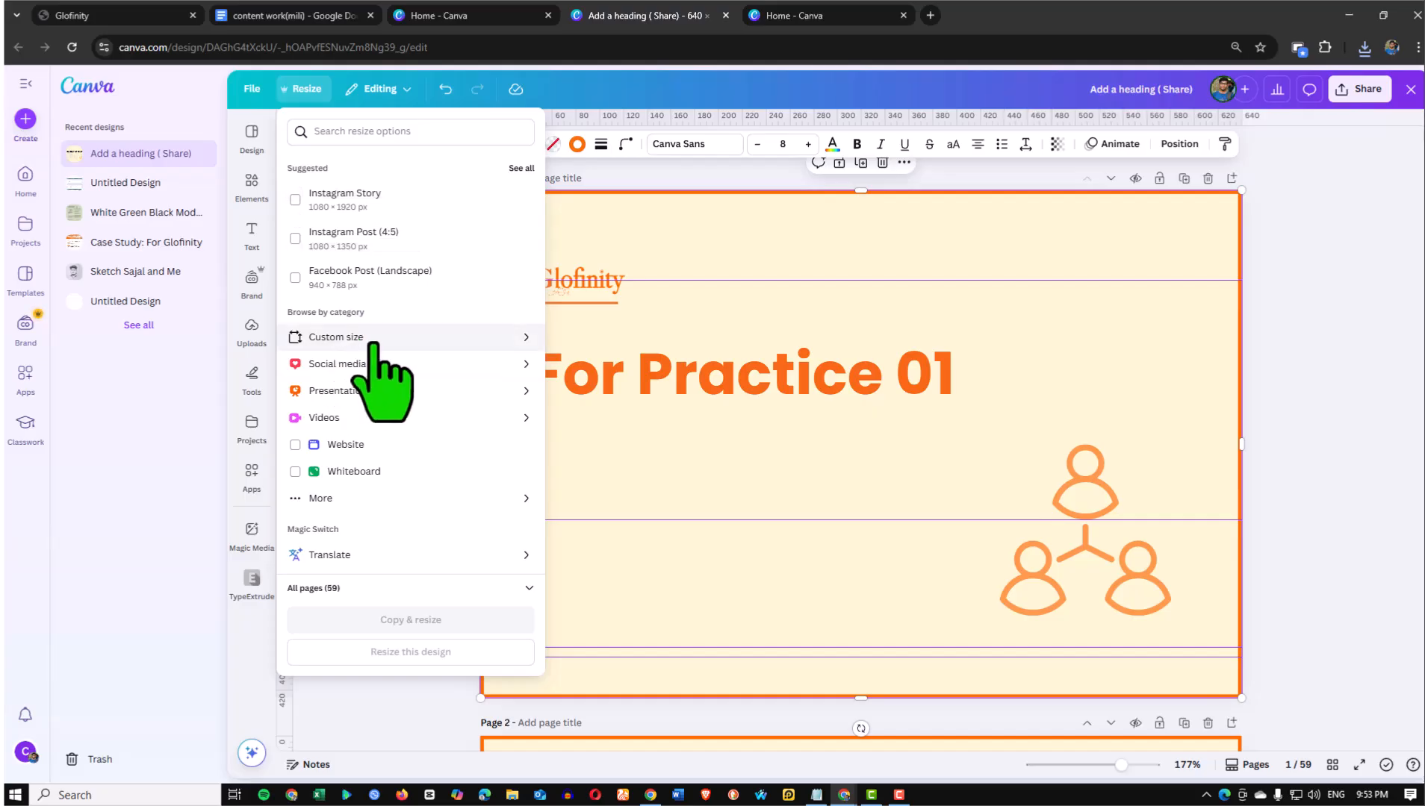
{"action": "left_click", "coordinate": [374, 345]}
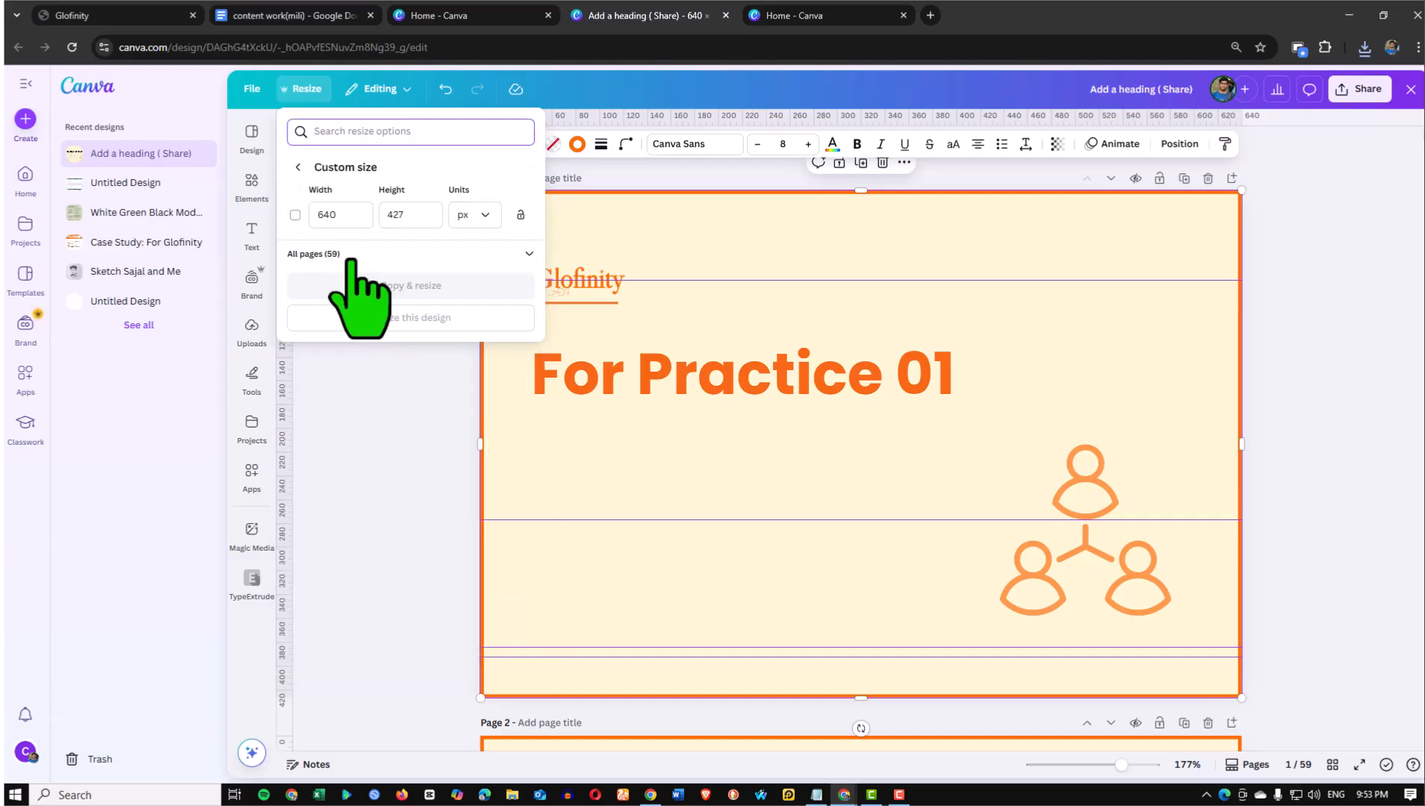
{"action": "left_click", "coordinate": [342, 215]}
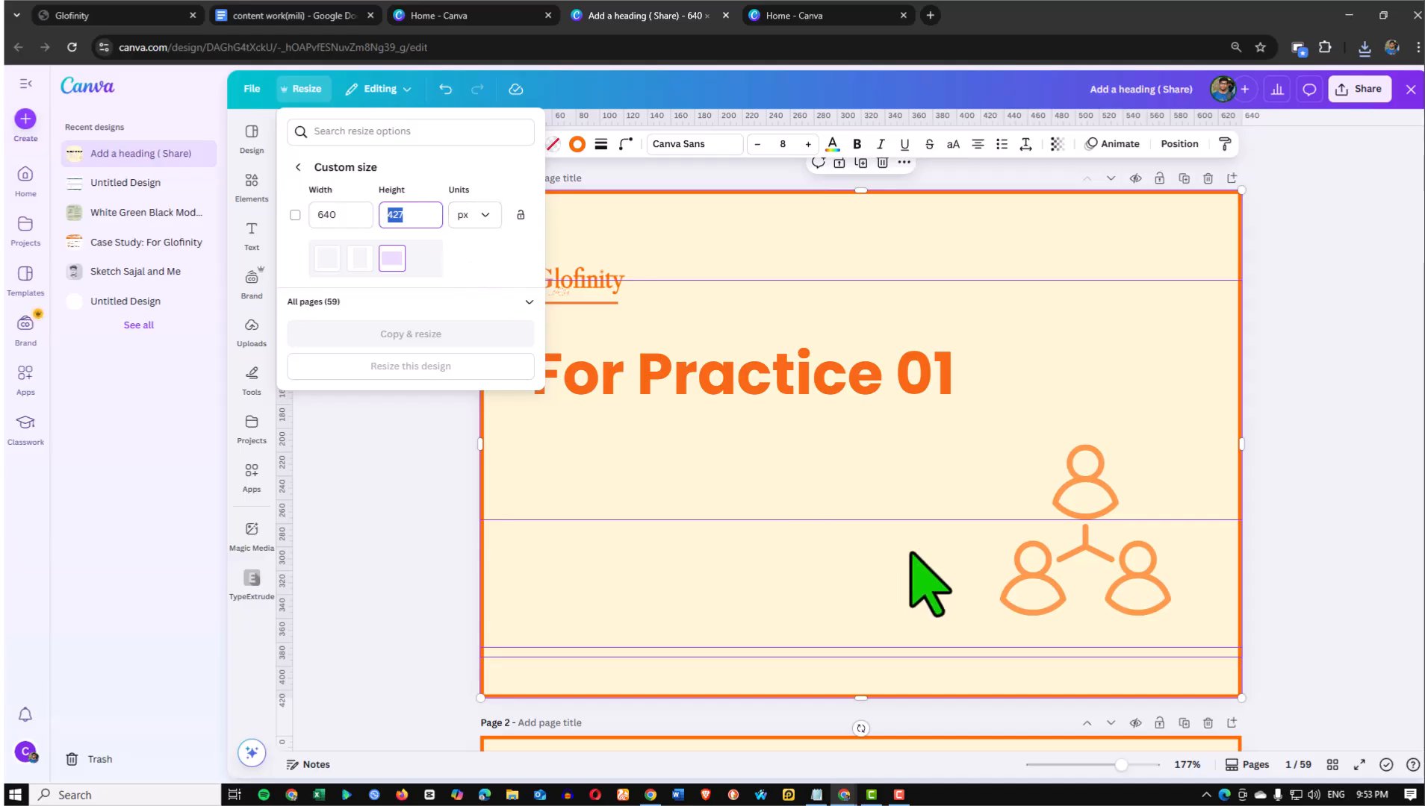
{"action": "left_click", "coordinate": [366, 541]}
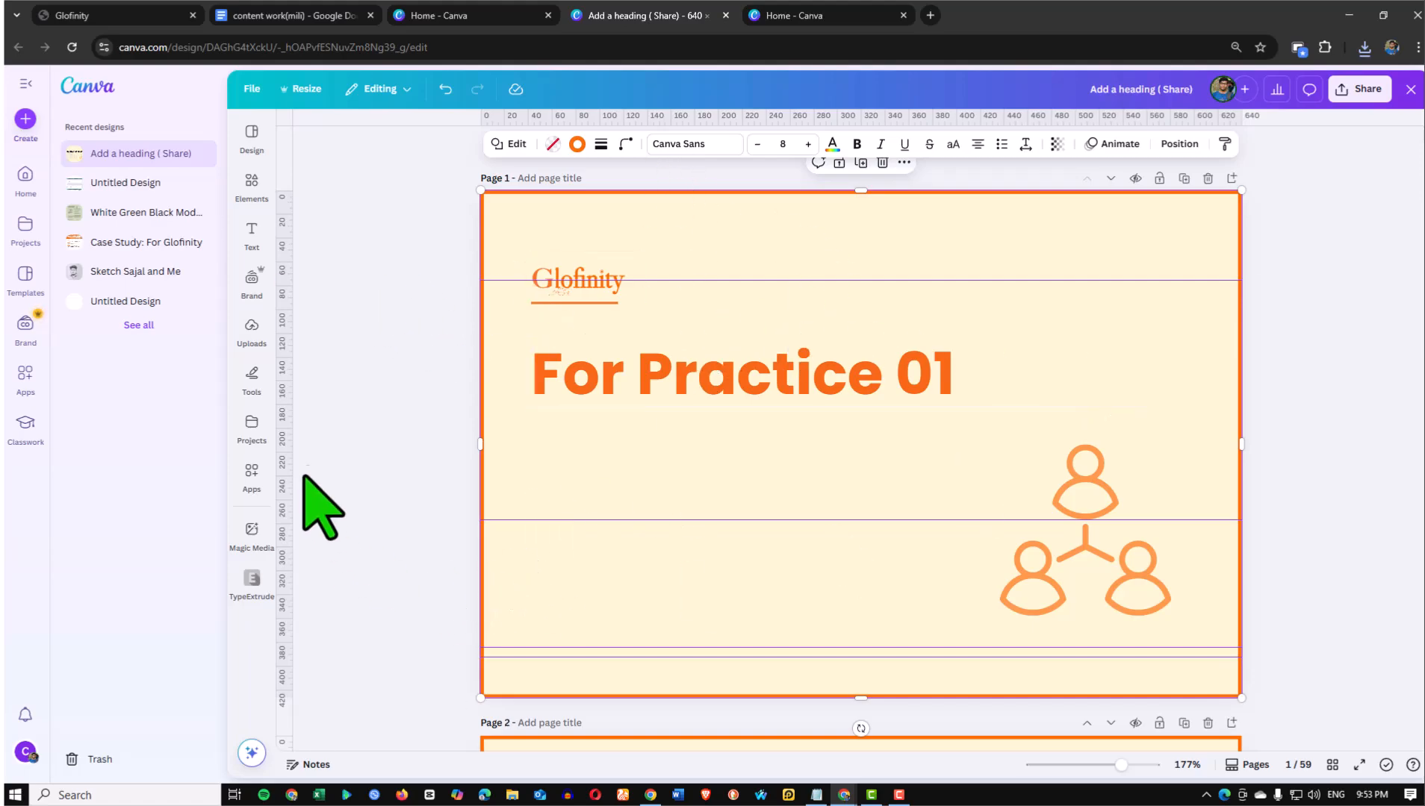
Return to the WordPress media library and set the uploaded "For Practice 01" image as the post's featured image
{"action": "left_click", "coordinate": [821, 17]}
{"action": "left_click", "coordinate": [112, 15]}
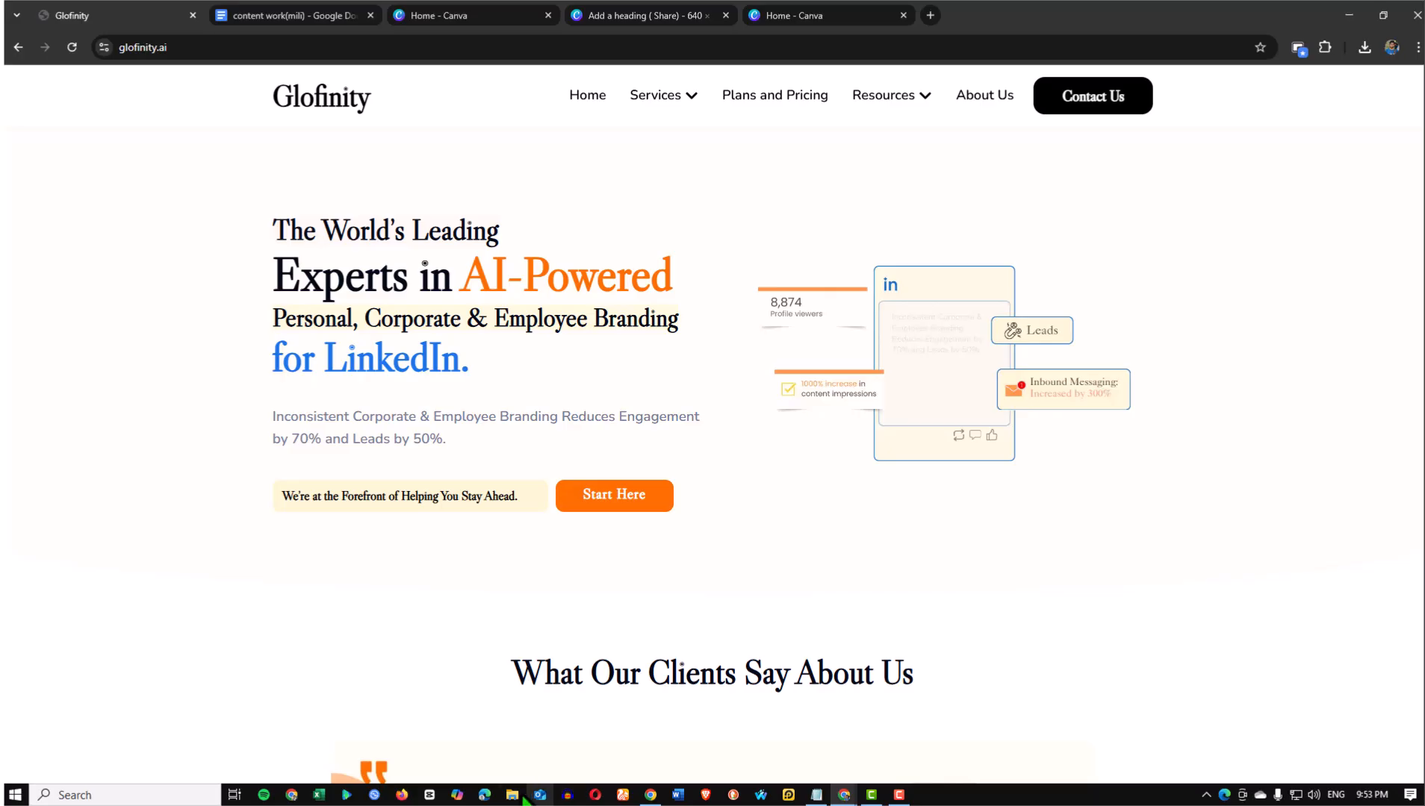
{"action": "left_click", "coordinate": [652, 796]}
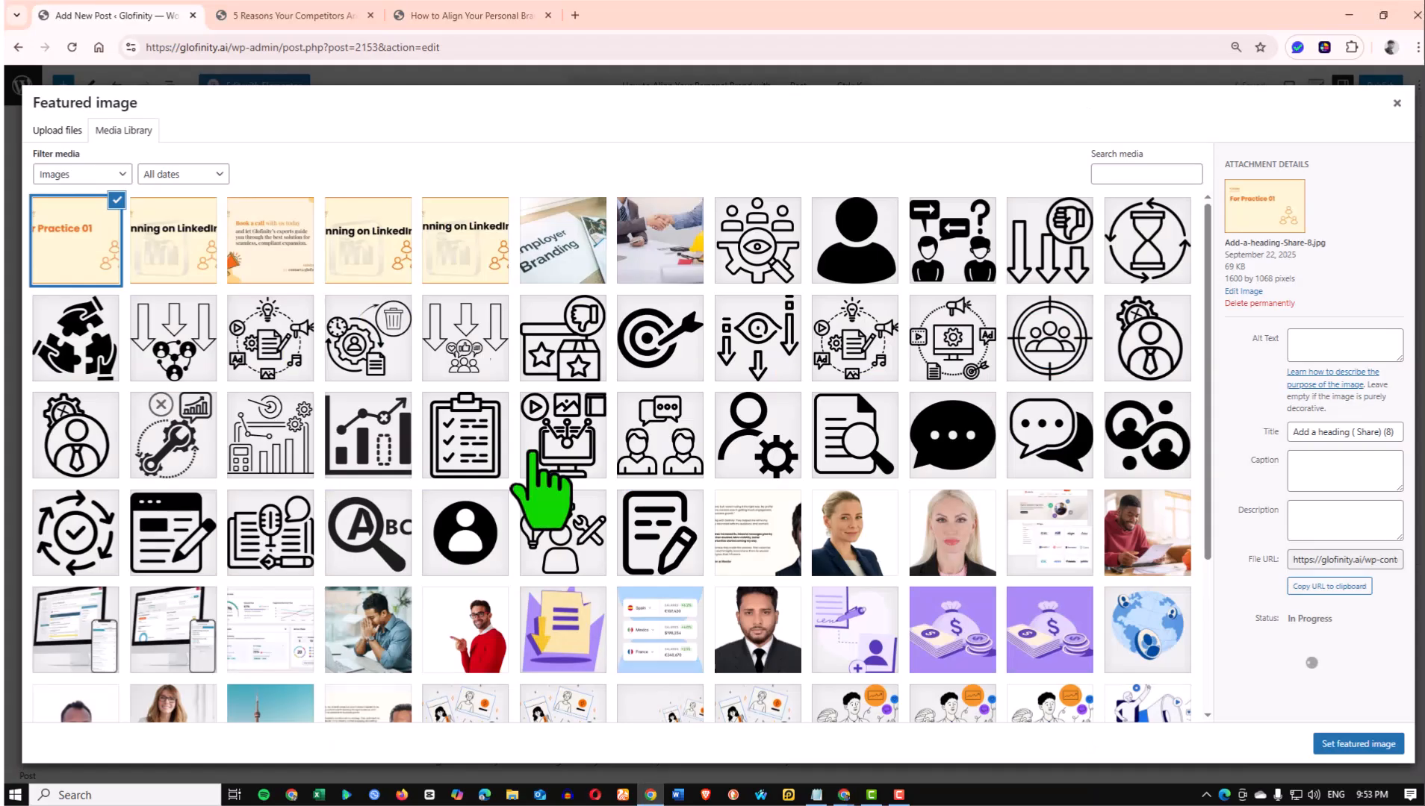
{"action": "left_click", "coordinate": [1365, 745]}
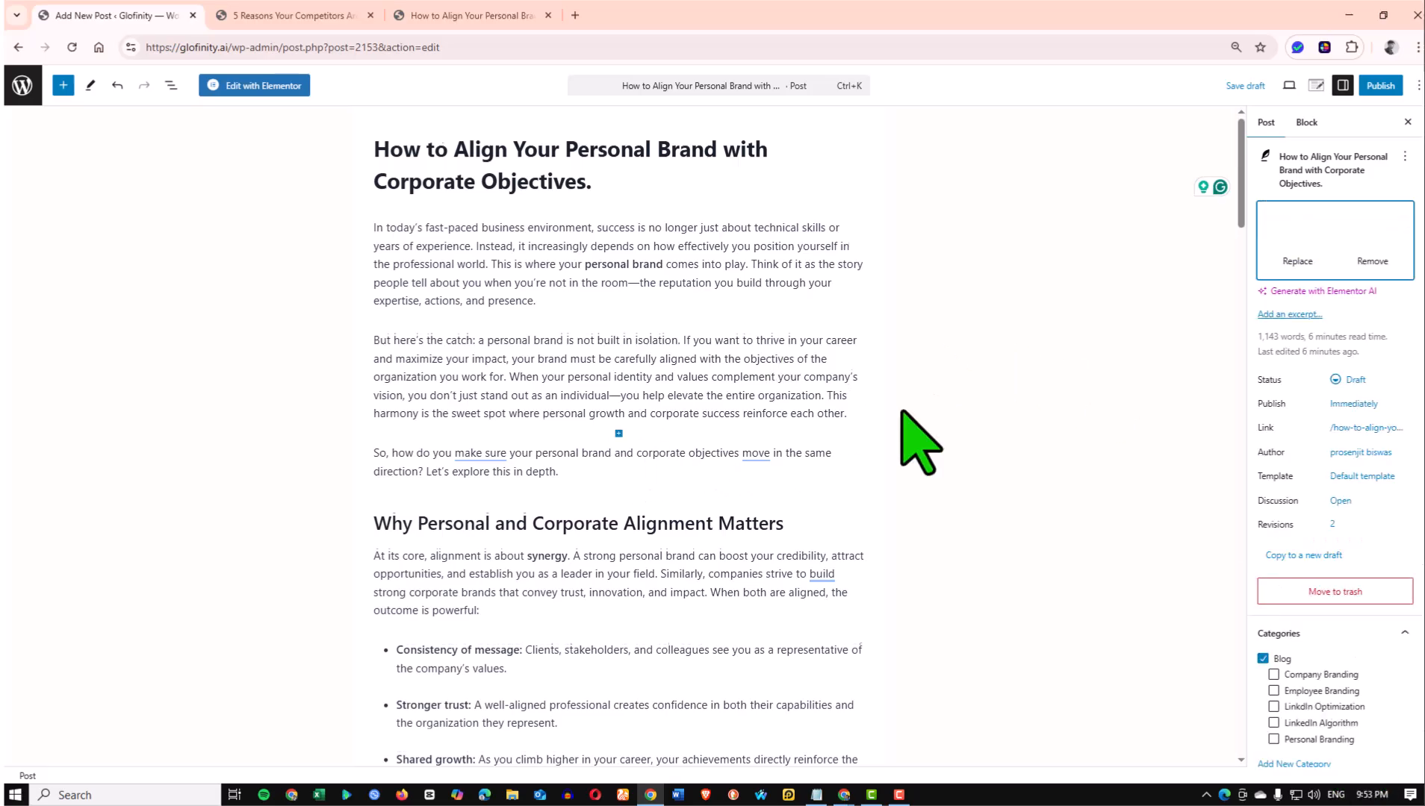
Review the post's text, featured image and post settings, including status, link, categories and tags
{"action": "scroll", "coordinate": [915, 438], "scroll_direction": "down", "scroll_amount": 5}
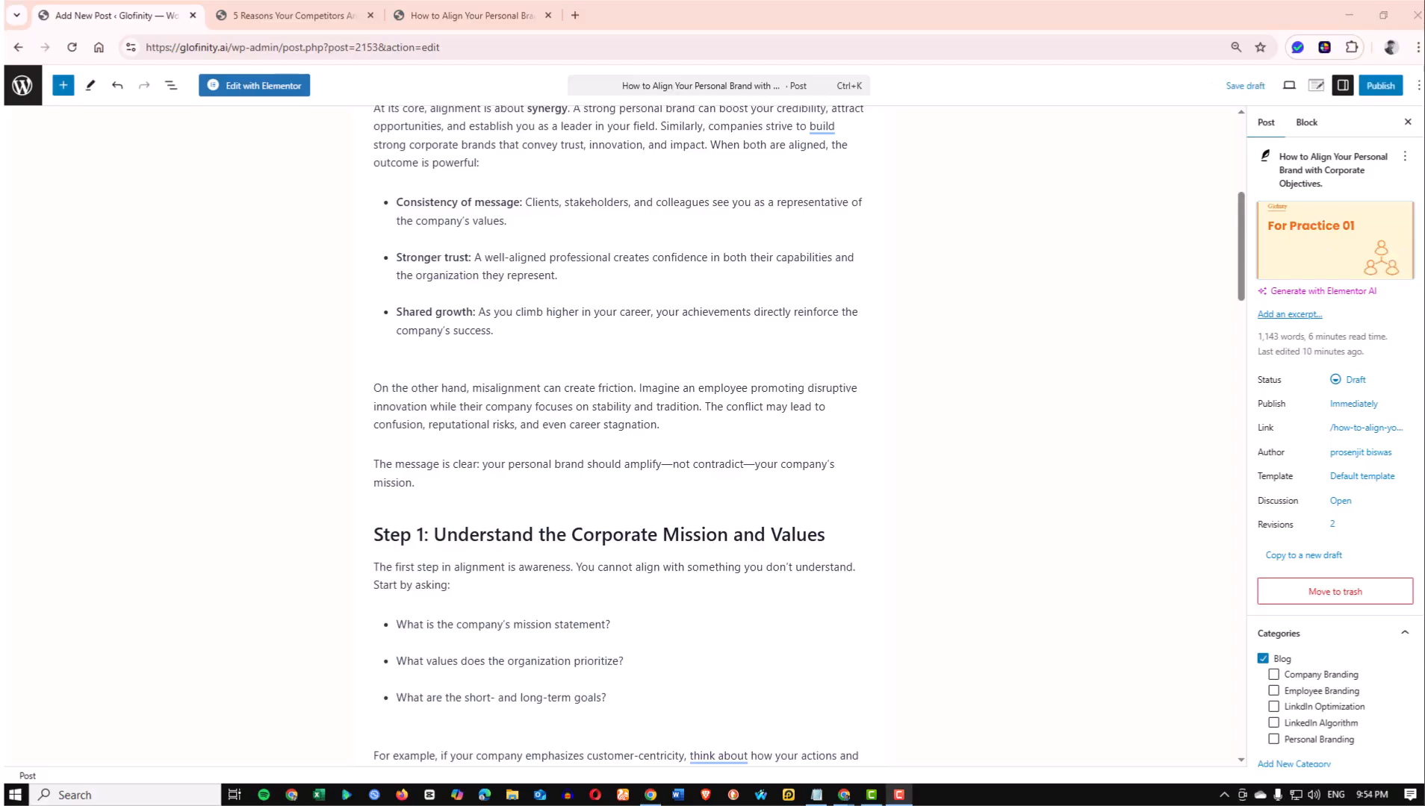
{"action": "scroll", "coordinate": [1409, 238], "scroll_direction": "down", "scroll_amount": 2}
{"action": "scroll", "coordinate": [1404, 418], "scroll_direction": "up", "scroll_amount": 1}
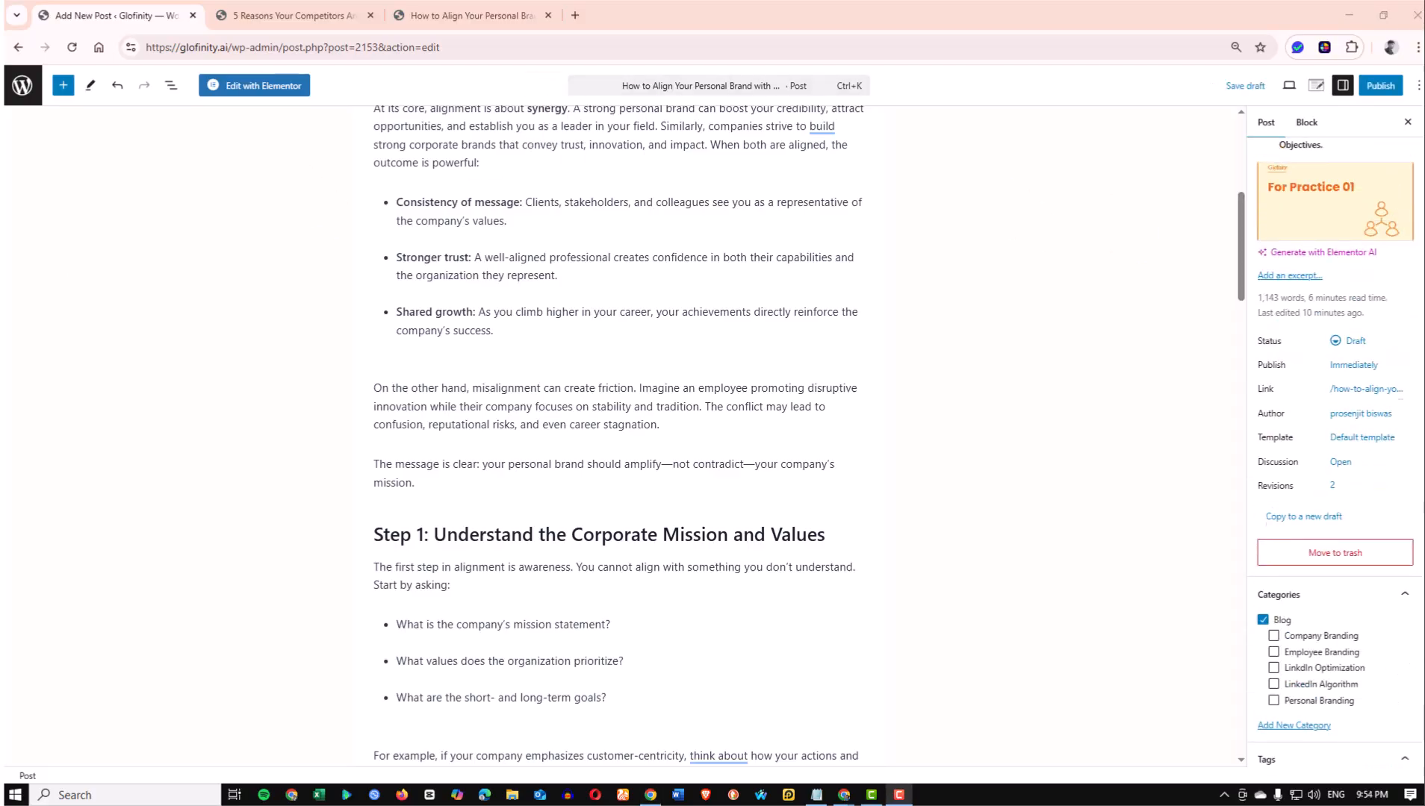
{"action": "scroll", "coordinate": [1404, 440], "scroll_direction": "down", "scroll_amount": 1}
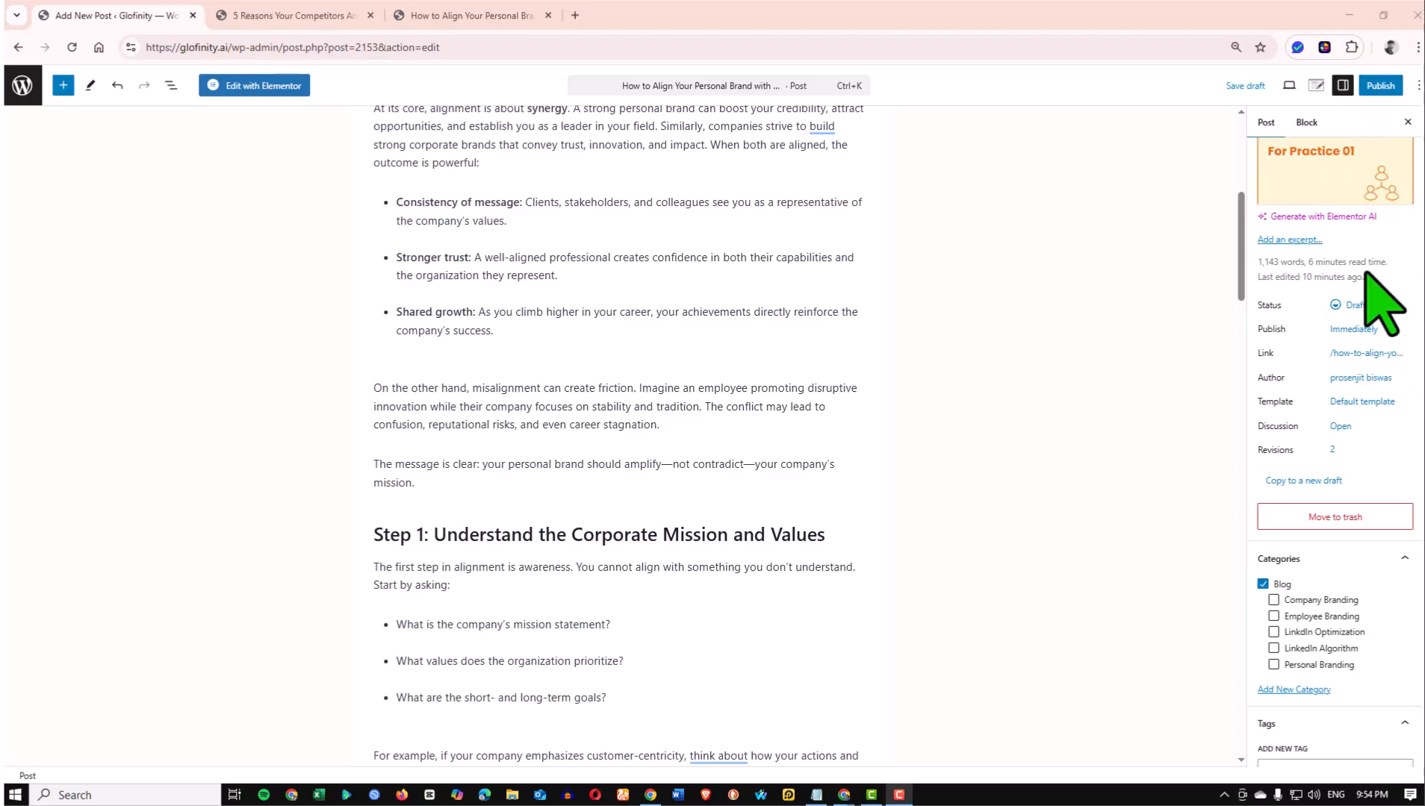
{"action": "scroll", "coordinate": [1382, 568], "scroll_direction": "down", "scroll_amount": 3}
{"action": "scroll", "coordinate": [1320, 351], "scroll_direction": "up", "scroll_amount": 4}
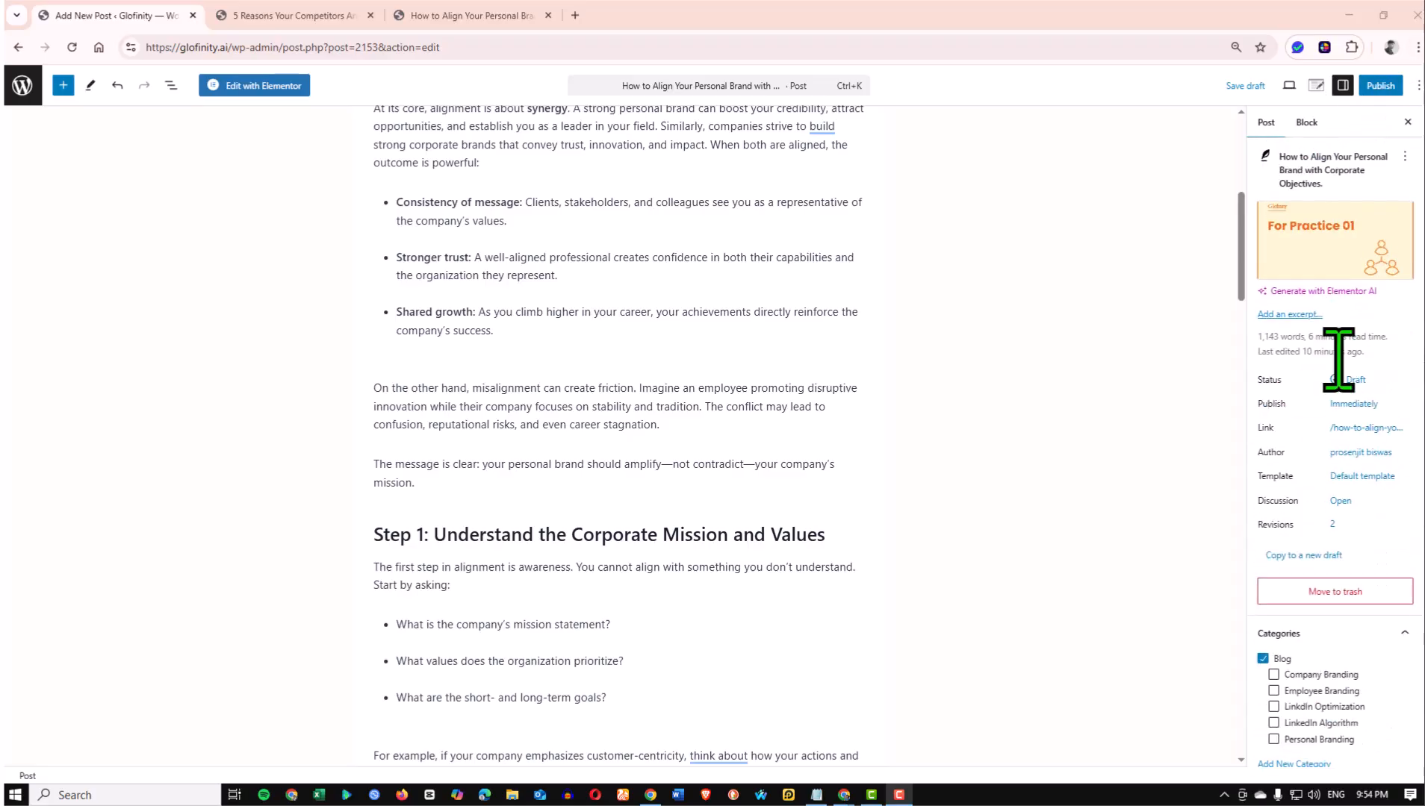
{"action": "mouse_move", "coordinate": [1341, 265]}
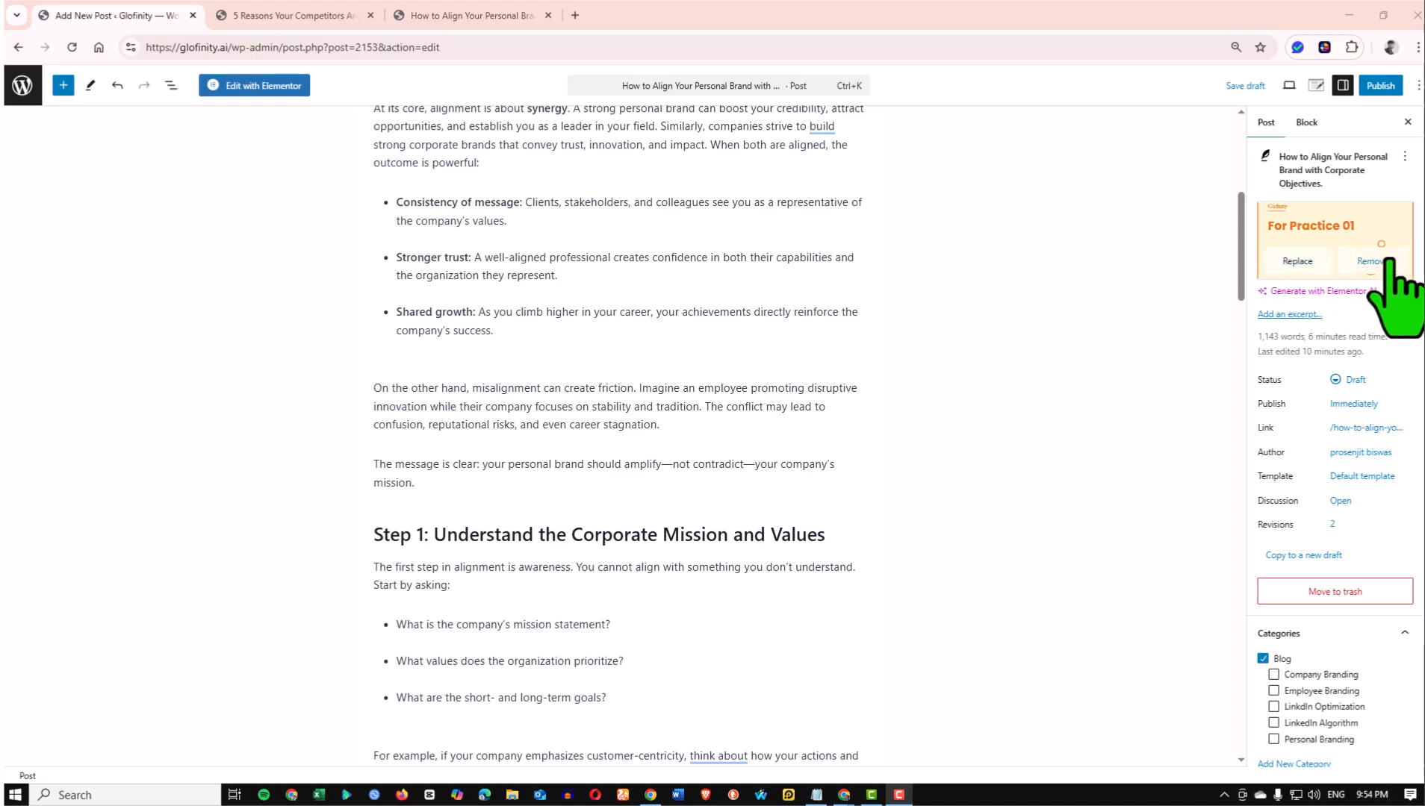
{"action": "scroll", "coordinate": [1161, 202], "scroll_direction": "up", "scroll_amount": 4}
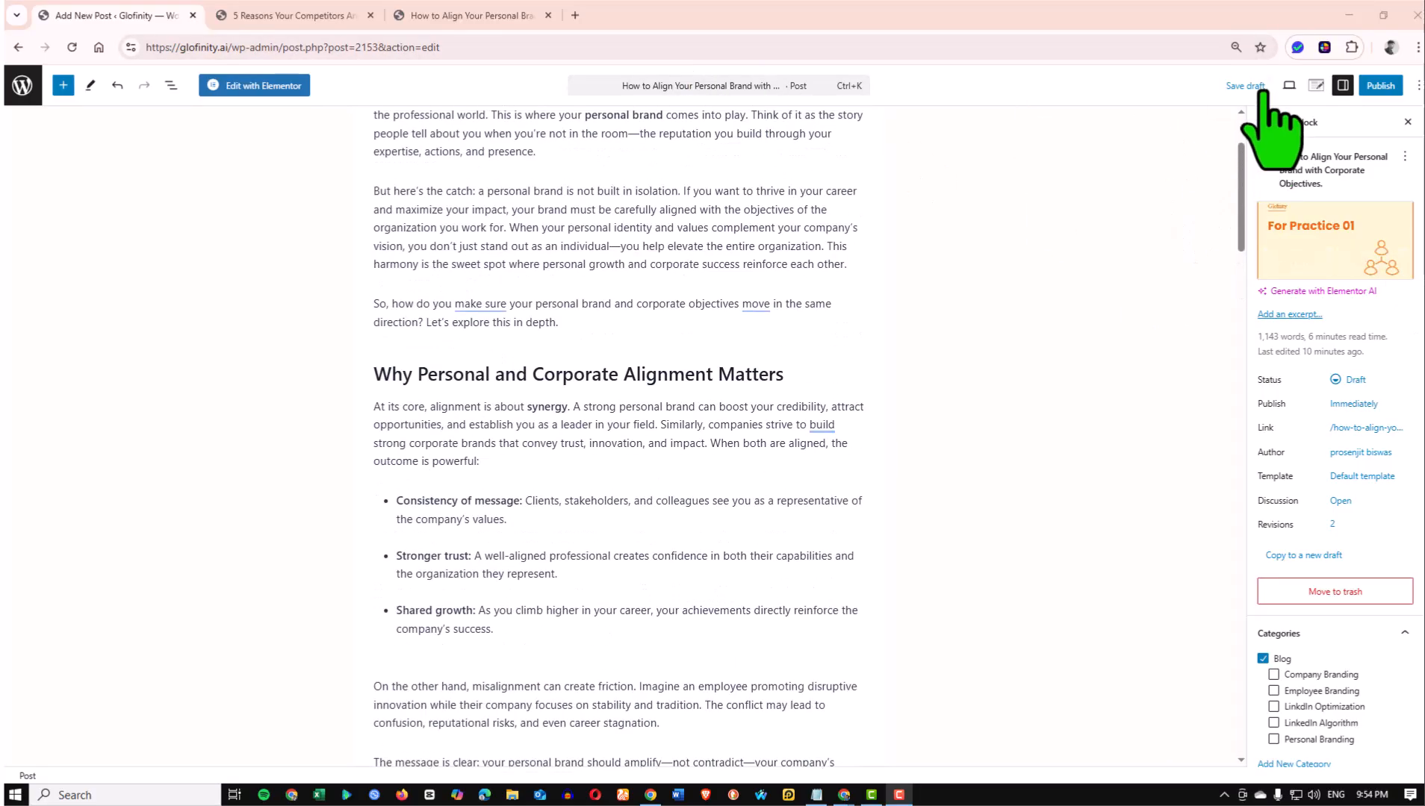
Switch to the site preview of the "How to Align Your Personal Brand with Corporate Objectives." post and check the page
{"action": "left_click", "coordinate": [463, 15]}
{"action": "left_click", "coordinate": [51, 78]}
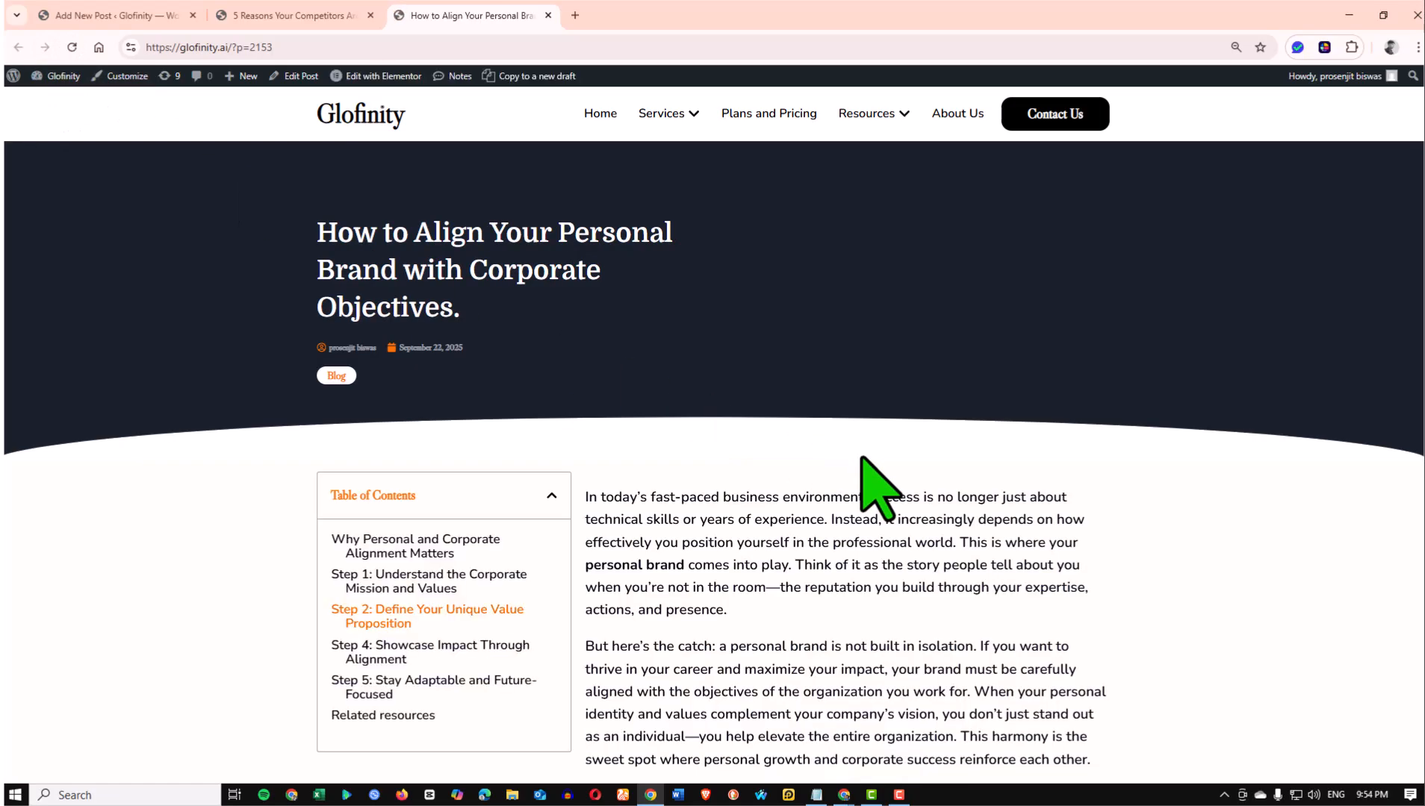
Return to the post editor, save the draft with its featured image and open the updated preview page
{"action": "left_click", "coordinate": [84, 13]}
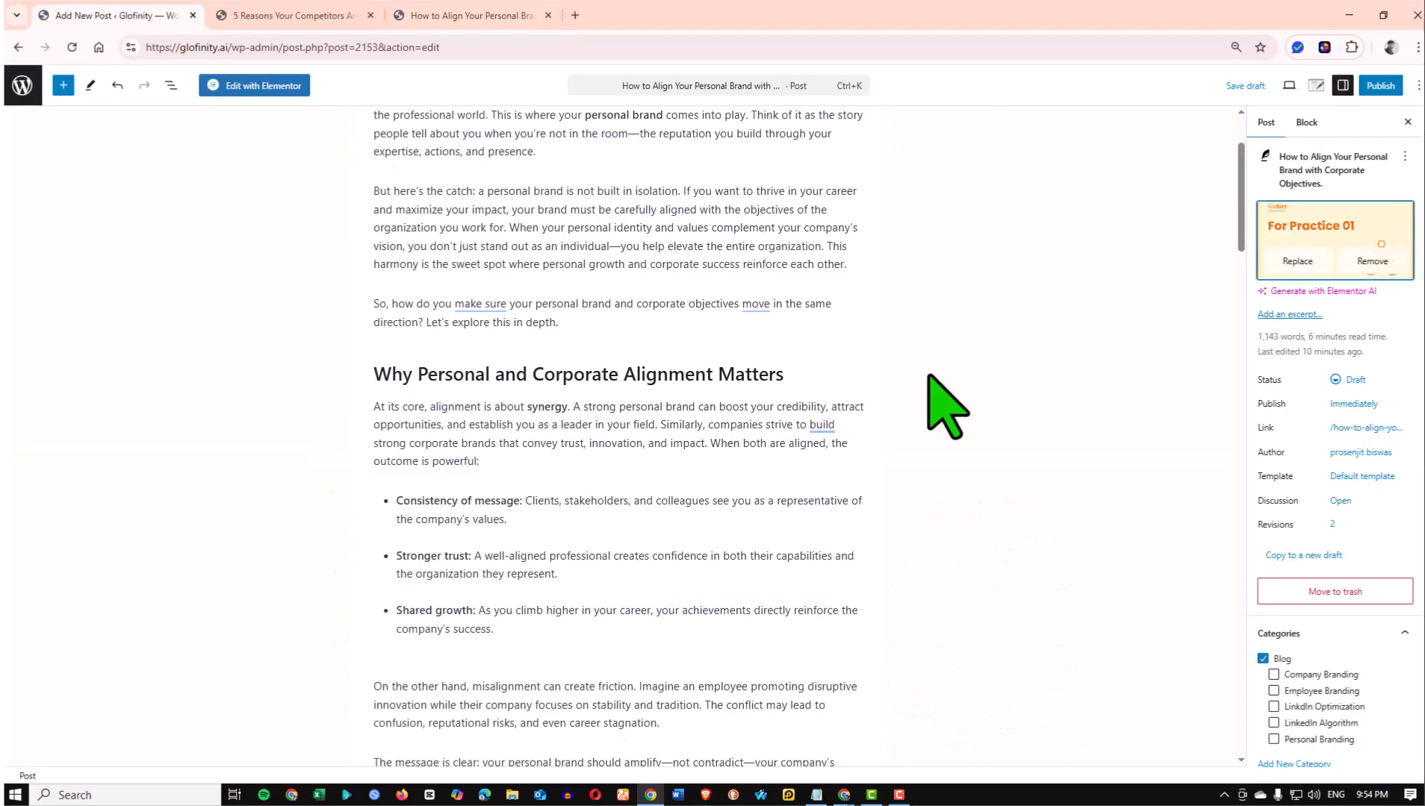
{"action": "left_click", "coordinate": [1244, 87]}
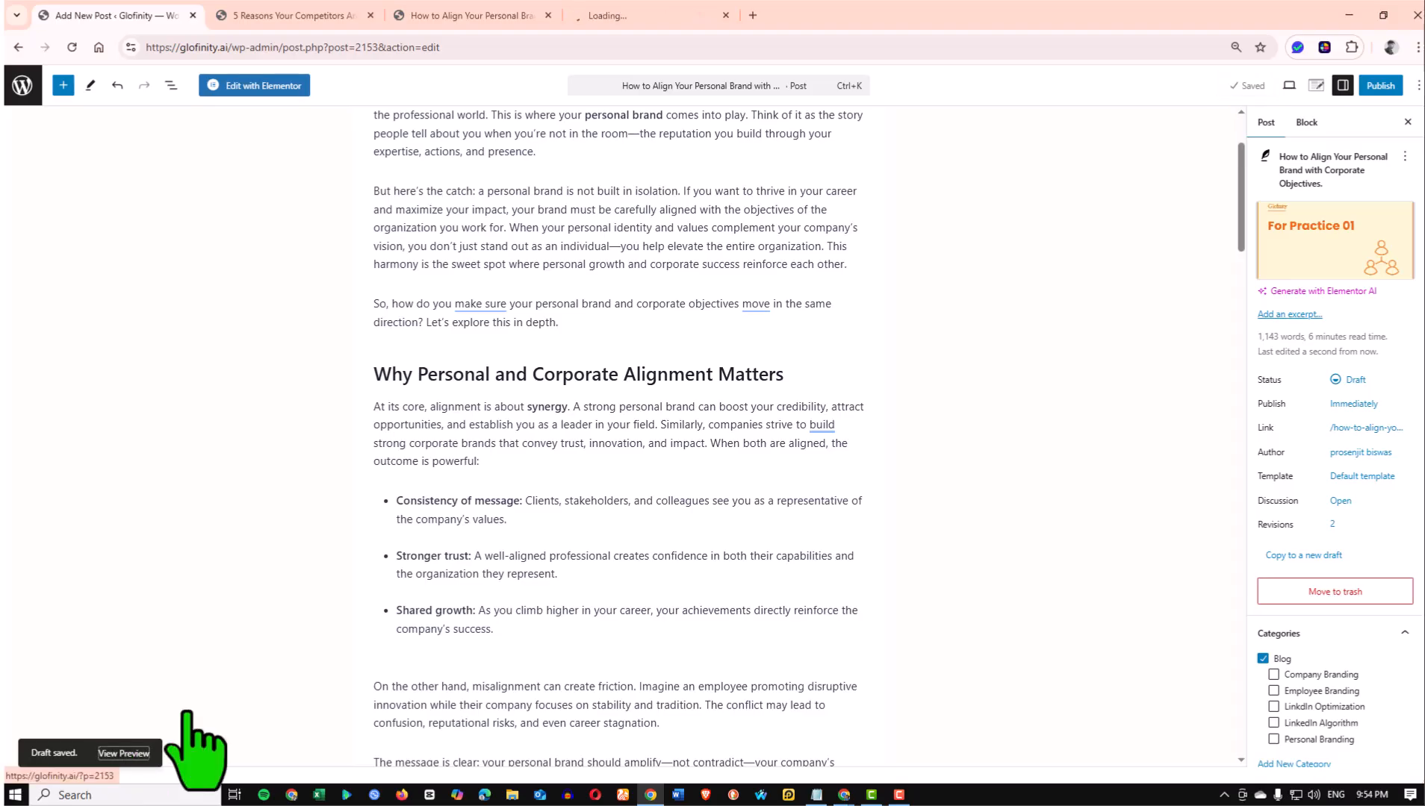
{"action": "left_click", "coordinate": [661, 16]}
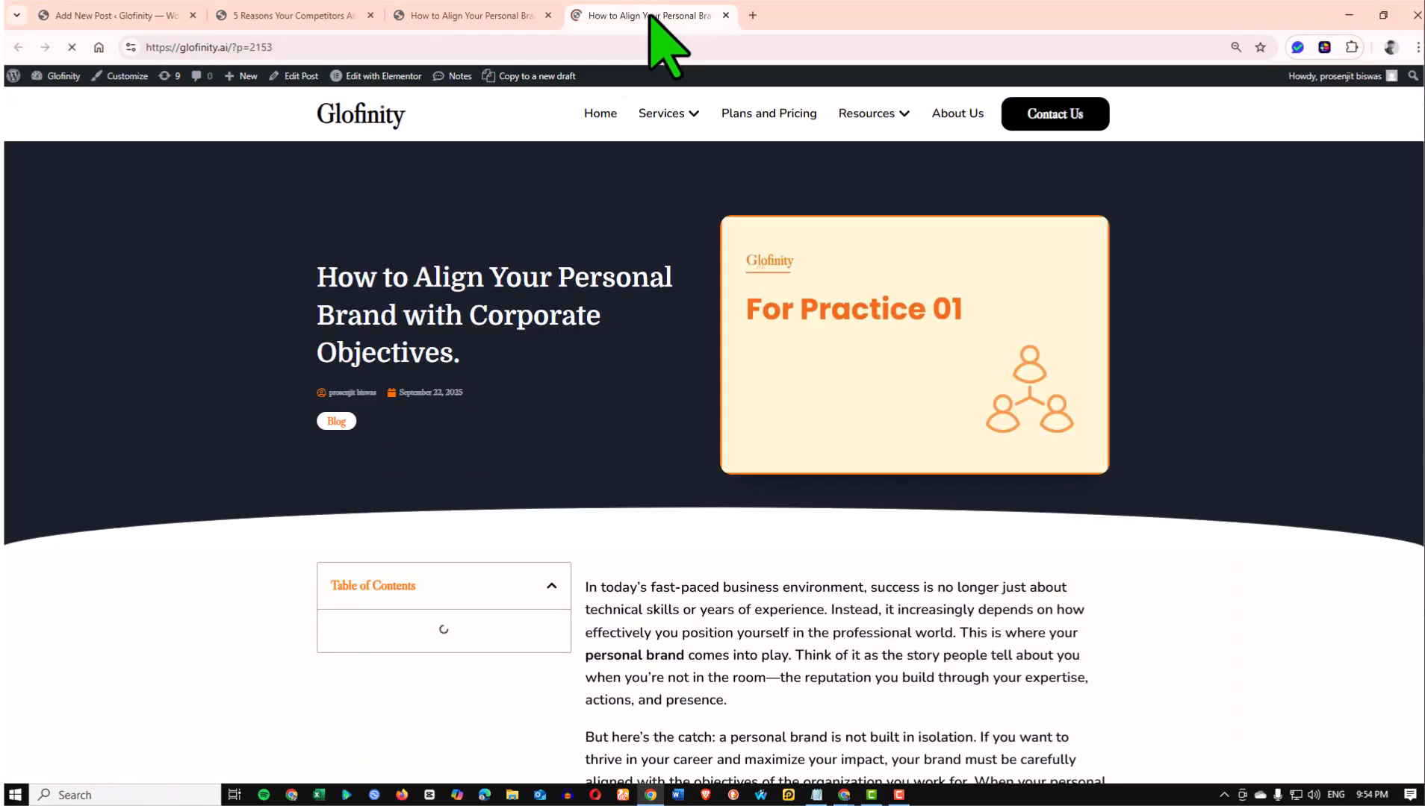
{"action": "scroll", "coordinate": [656, 465], "scroll_direction": "down", "scroll_amount": 3}
{"action": "scroll", "coordinate": [655, 465], "scroll_direction": "up", "scroll_amount": 3}
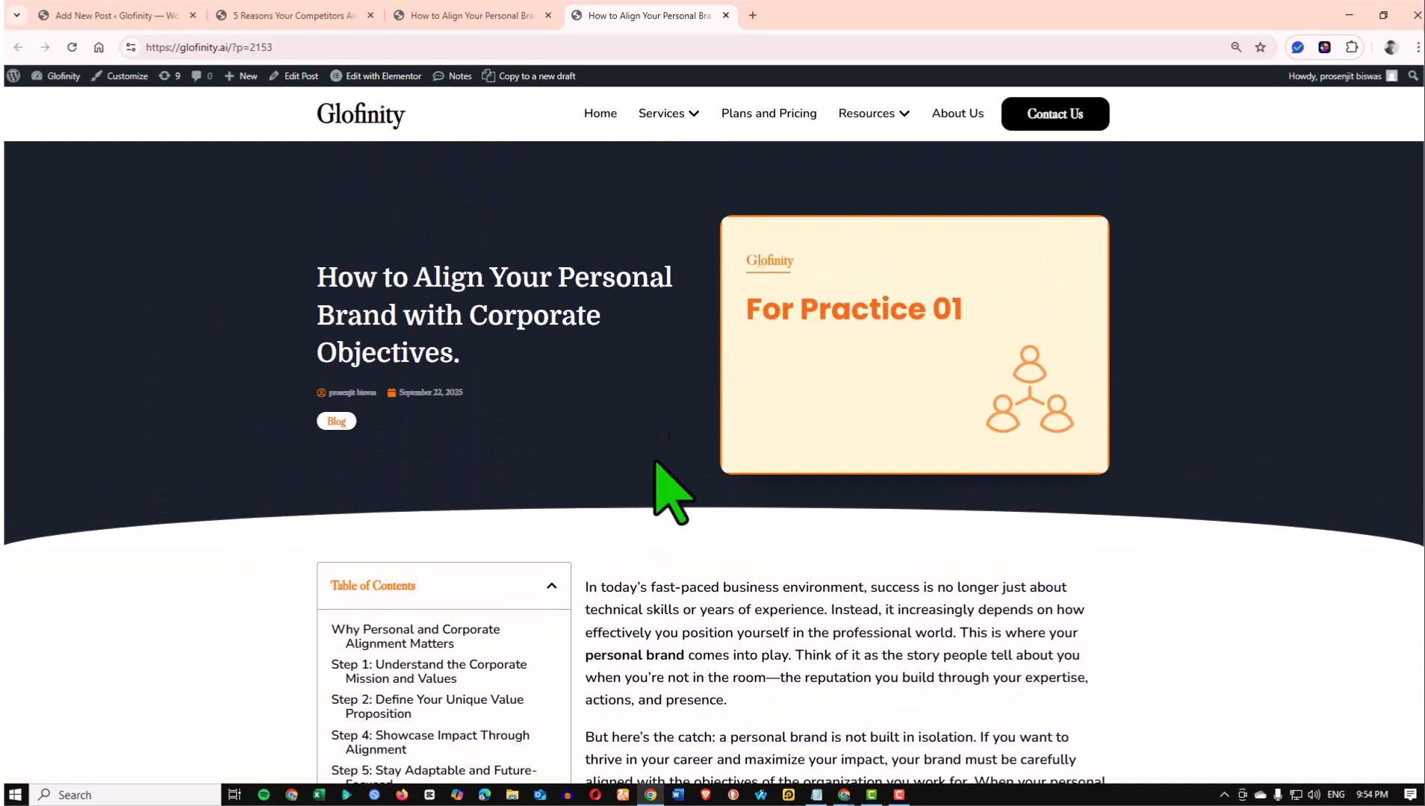
Compare the editor with the updated preview, checking the featured image, title, table of contents and opening sections
{"action": "left_click", "coordinate": [116, 12]}
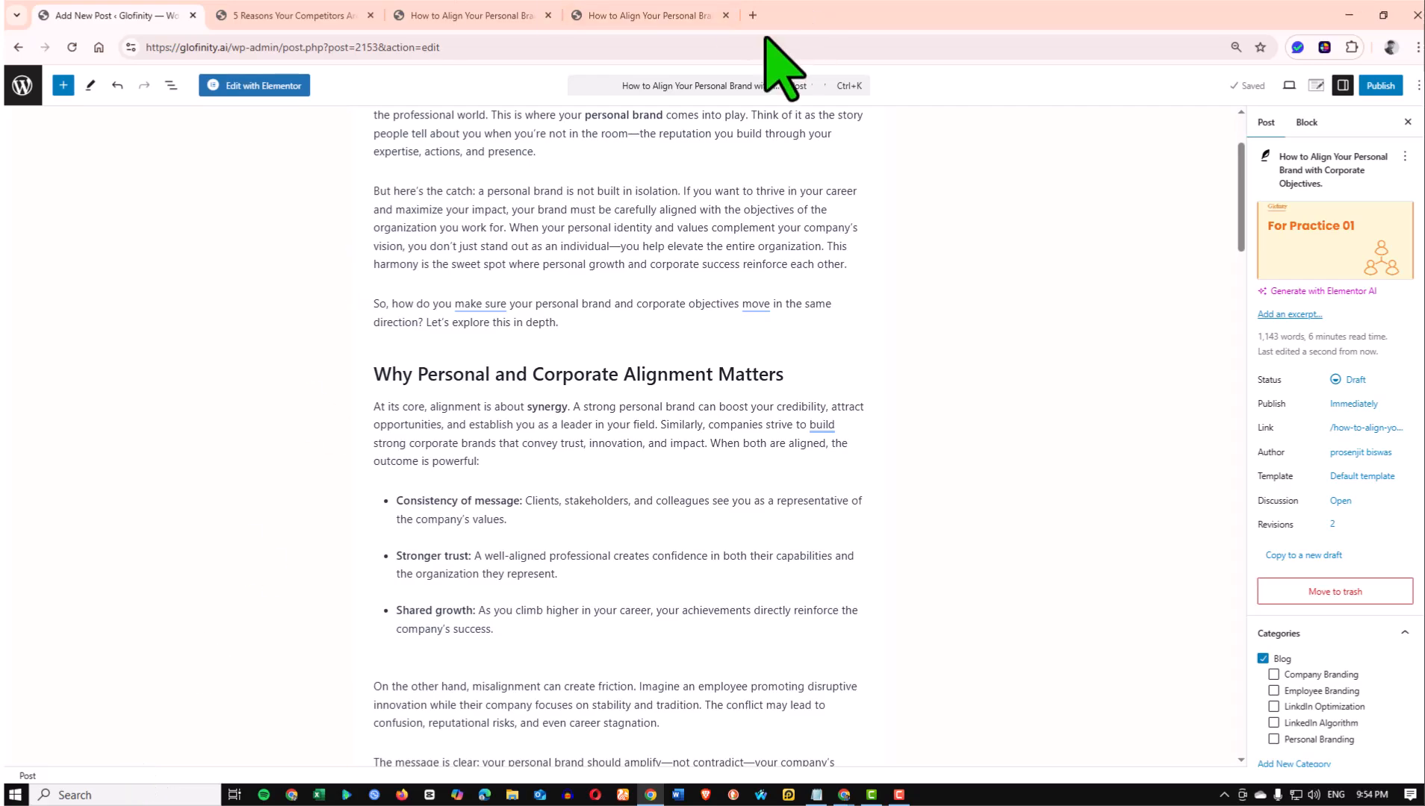
{"action": "left_click", "coordinate": [676, 16]}
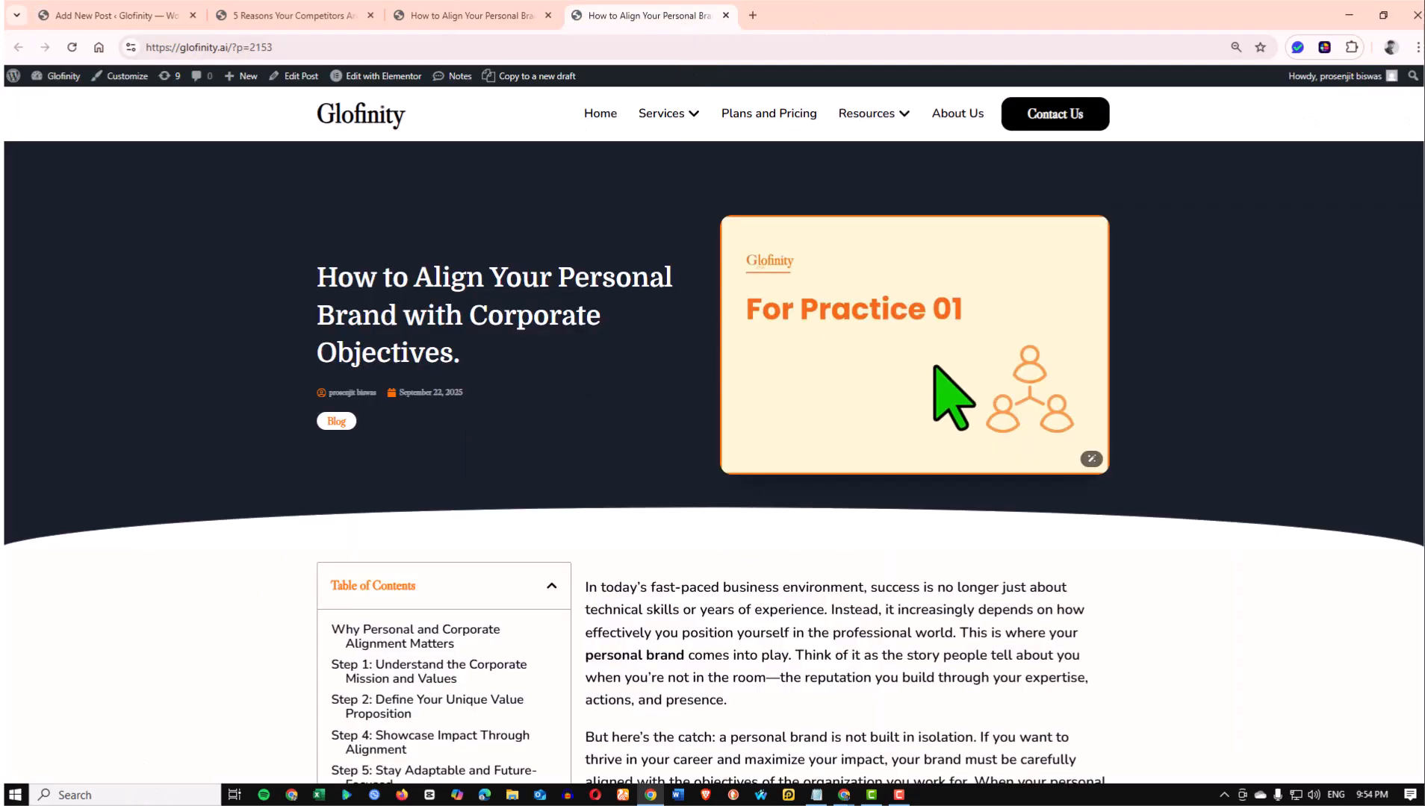
{"action": "scroll", "coordinate": [935, 366], "scroll_direction": "down", "scroll_amount": 1}
{"action": "scroll", "coordinate": [934, 366], "scroll_direction": "up", "scroll_amount": 1}
{"action": "scroll", "coordinate": [941, 418], "scroll_direction": "down", "scroll_amount": 1}
{"action": "scroll", "coordinate": [877, 478], "scroll_direction": "up", "scroll_amount": 1}
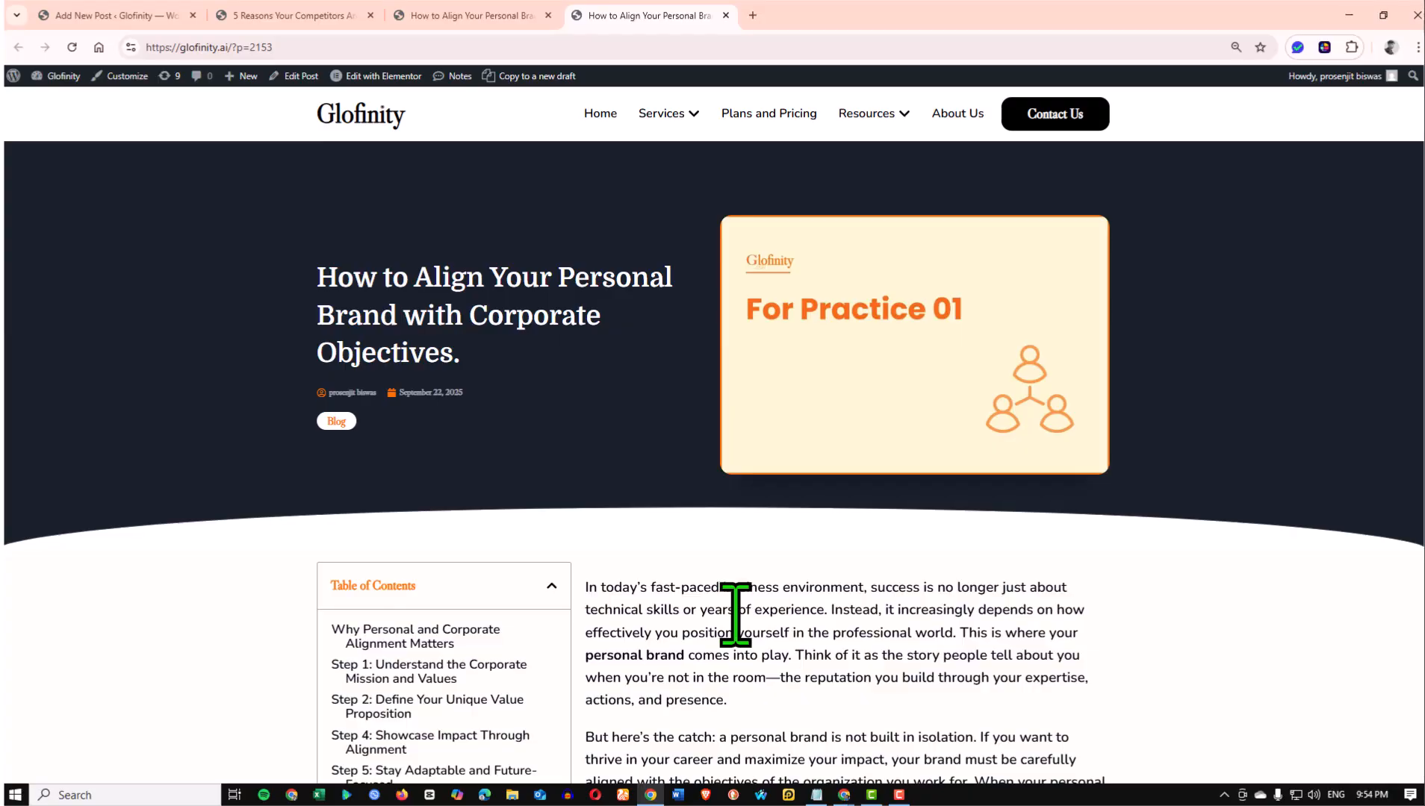
{"action": "scroll", "coordinate": [753, 611], "scroll_direction": "down", "scroll_amount": 5}
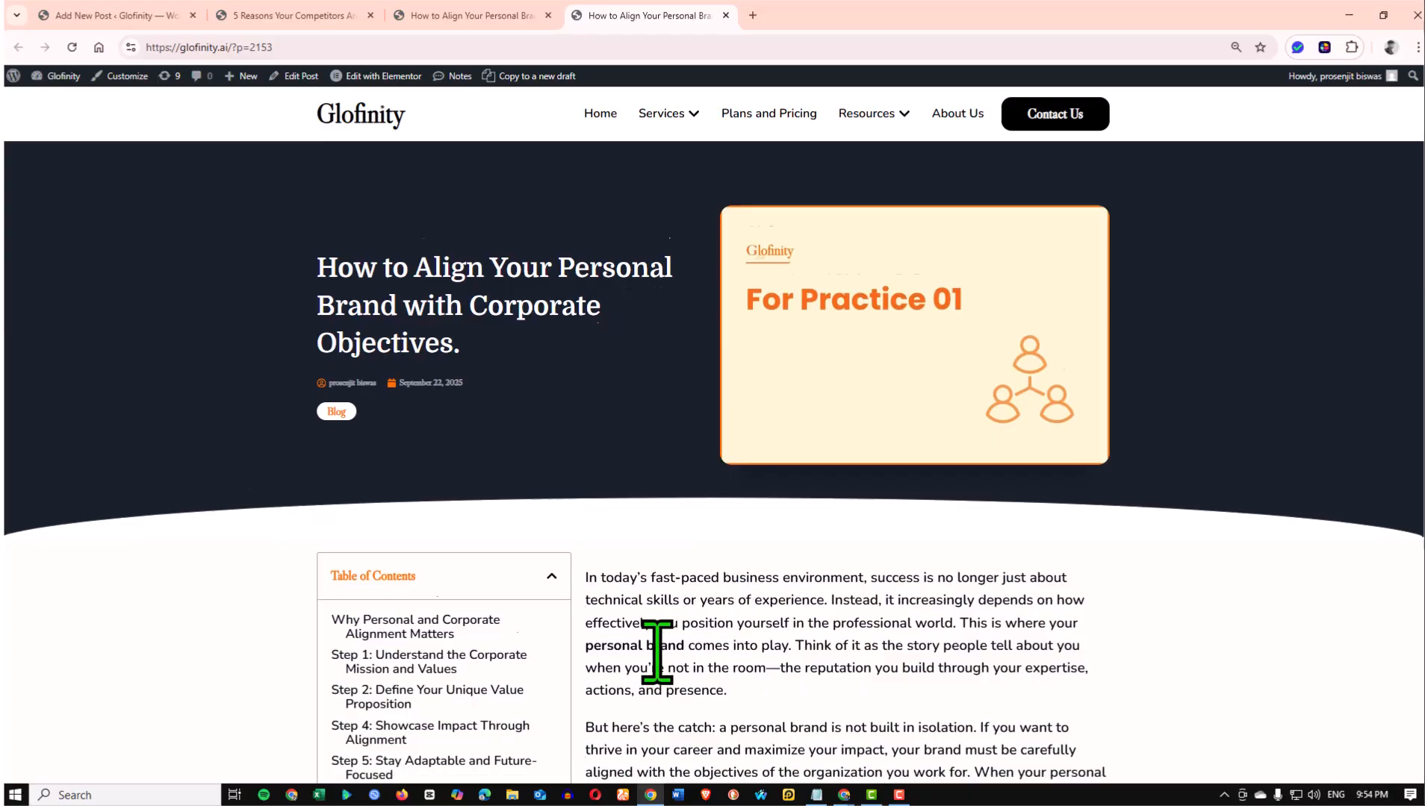
{"action": "scroll", "coordinate": [700, 567], "scroll_direction": "down", "scroll_amount": 2}
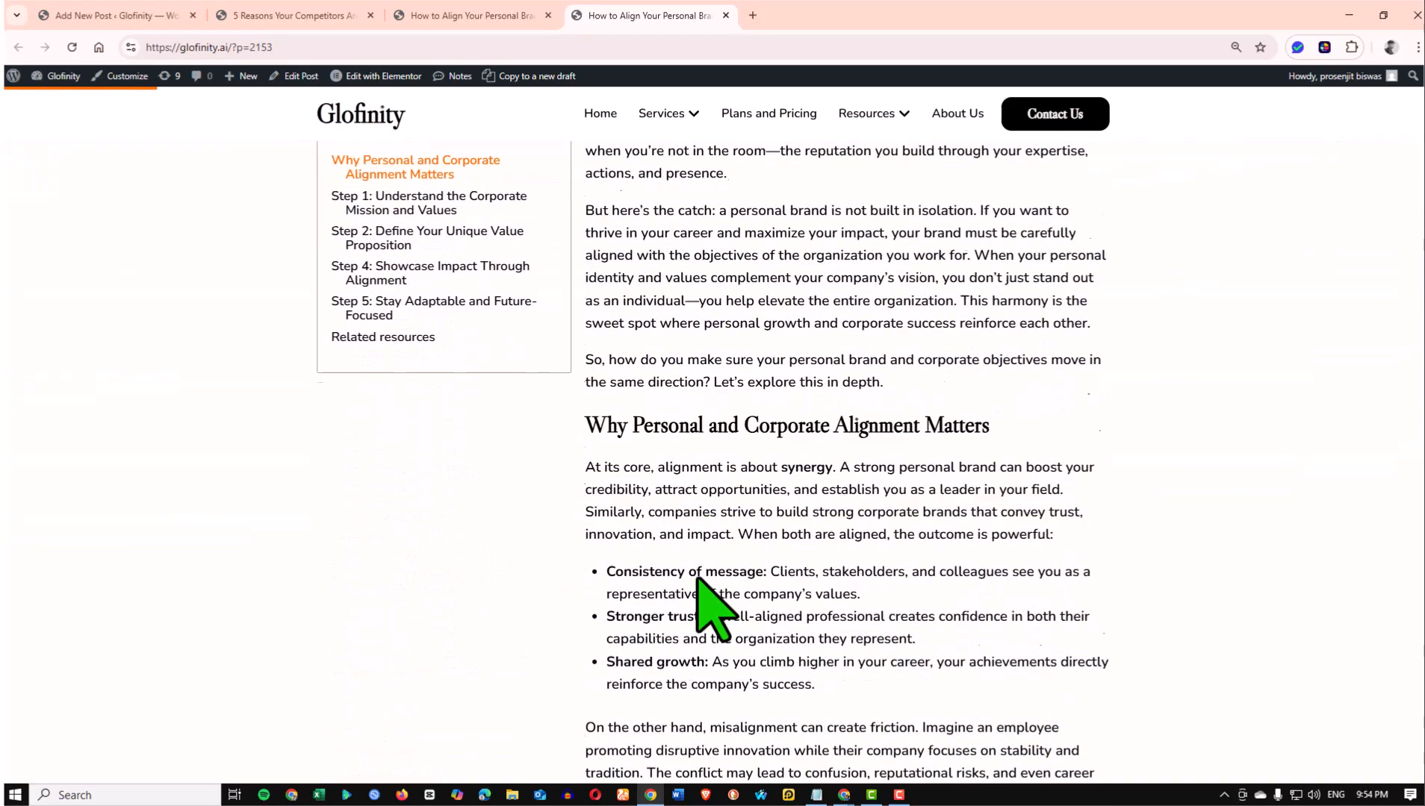
{"action": "scroll", "coordinate": [623, 582], "scroll_direction": "up", "scroll_amount": 3}
Return to the post editor and review the article's title, introduction and "Why Personal and Corporate Alignment Matters" section
{"action": "left_click", "coordinate": [142, 5]}
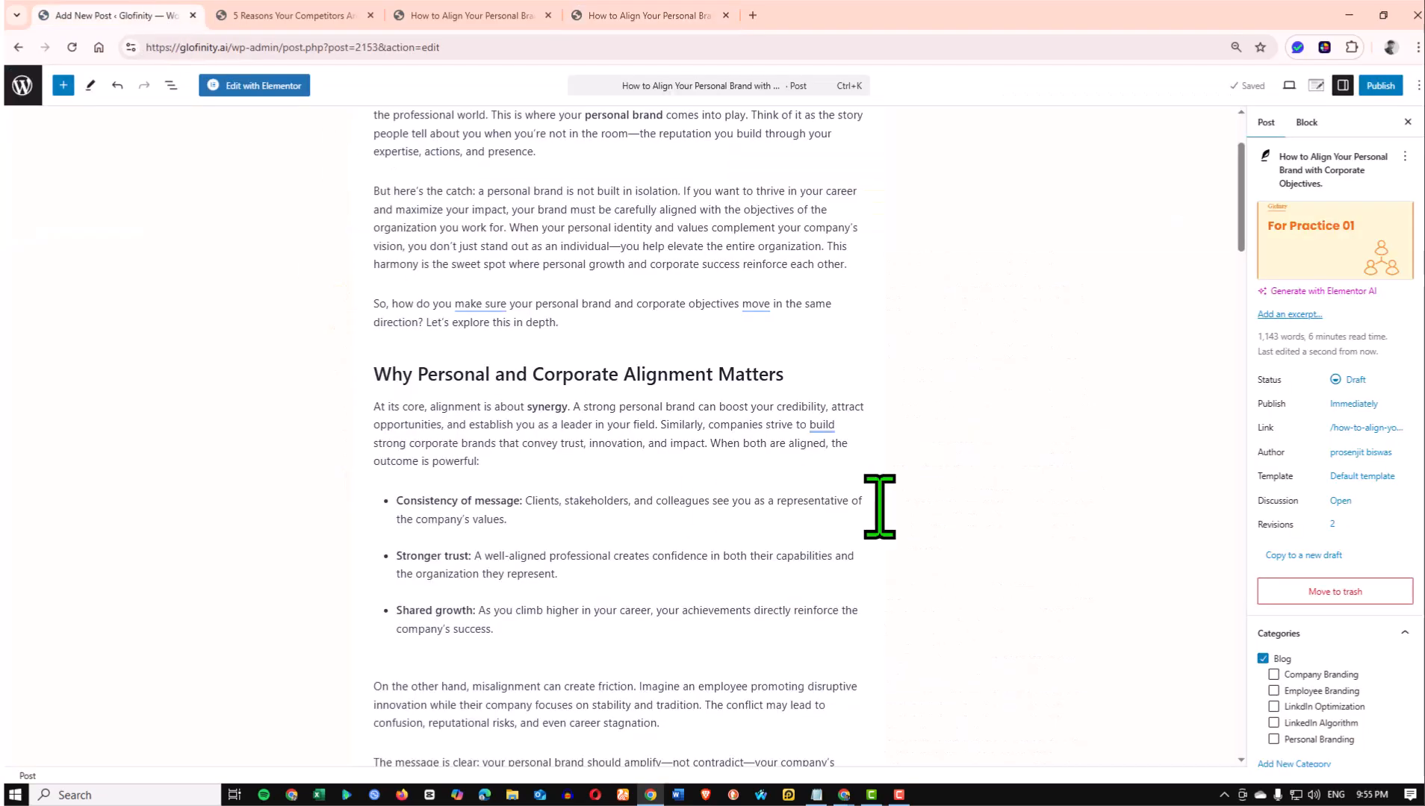
{"action": "scroll", "coordinate": [811, 507], "scroll_direction": "up", "scroll_amount": 2}
{"action": "left_click", "coordinate": [490, 246]}
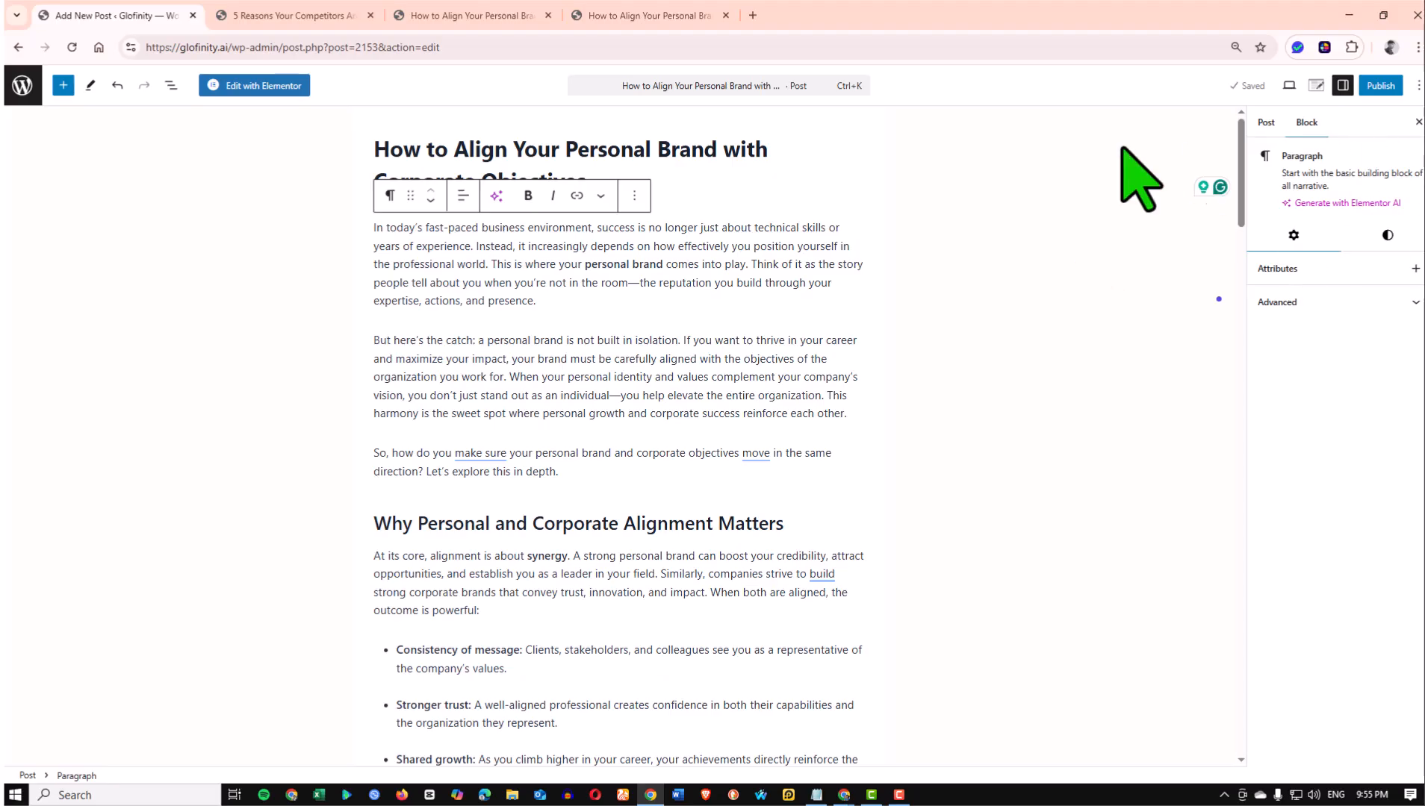
{"action": "left_click", "coordinate": [704, 149]}
{"action": "scroll", "coordinate": [477, 540], "scroll_direction": "down", "scroll_amount": 6}
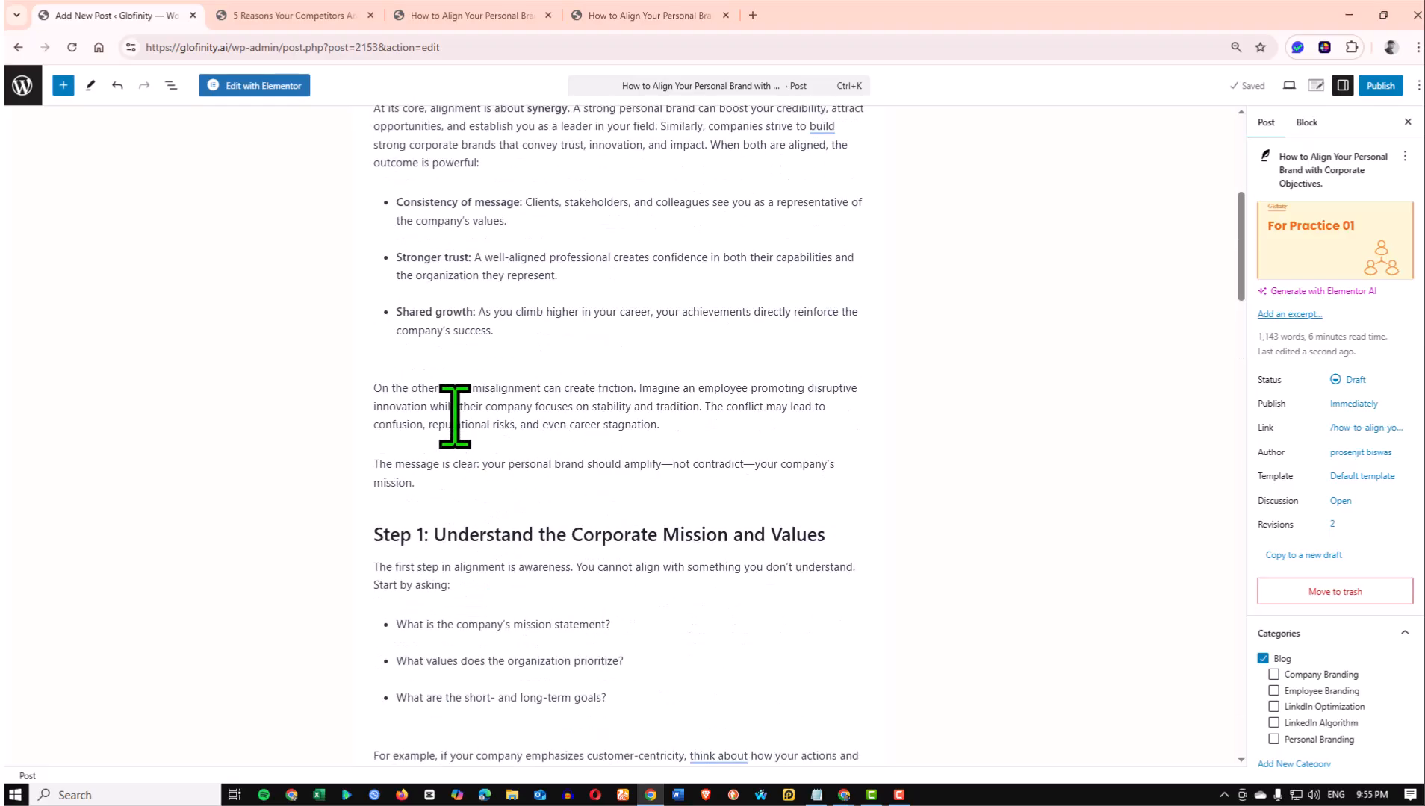
{"action": "left_click", "coordinate": [456, 409]}
{"action": "left_click", "coordinate": [714, 407]}
{"action": "left_click", "coordinate": [213, 320]}
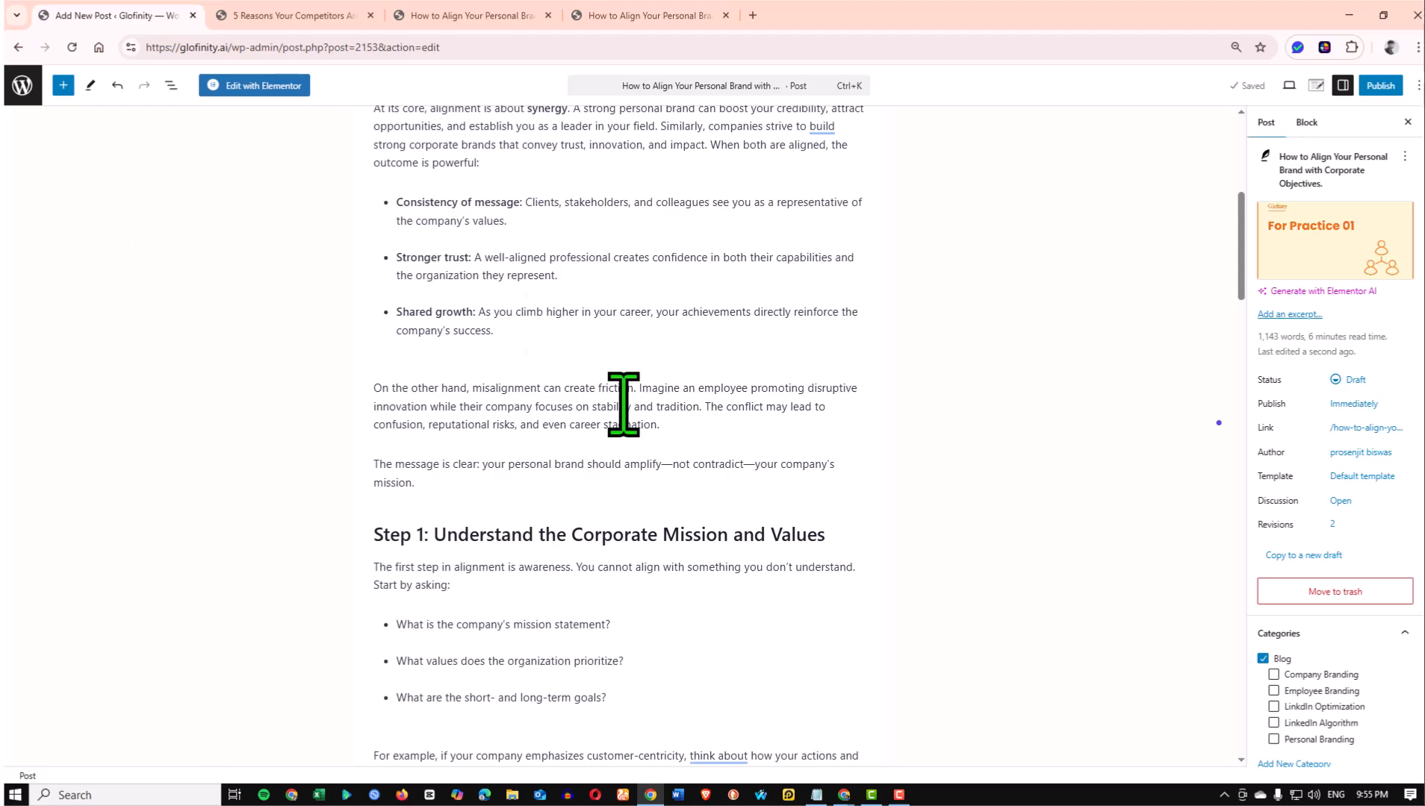
{"action": "left_click", "coordinate": [520, 466]}
{"action": "left_click", "coordinate": [477, 416]}
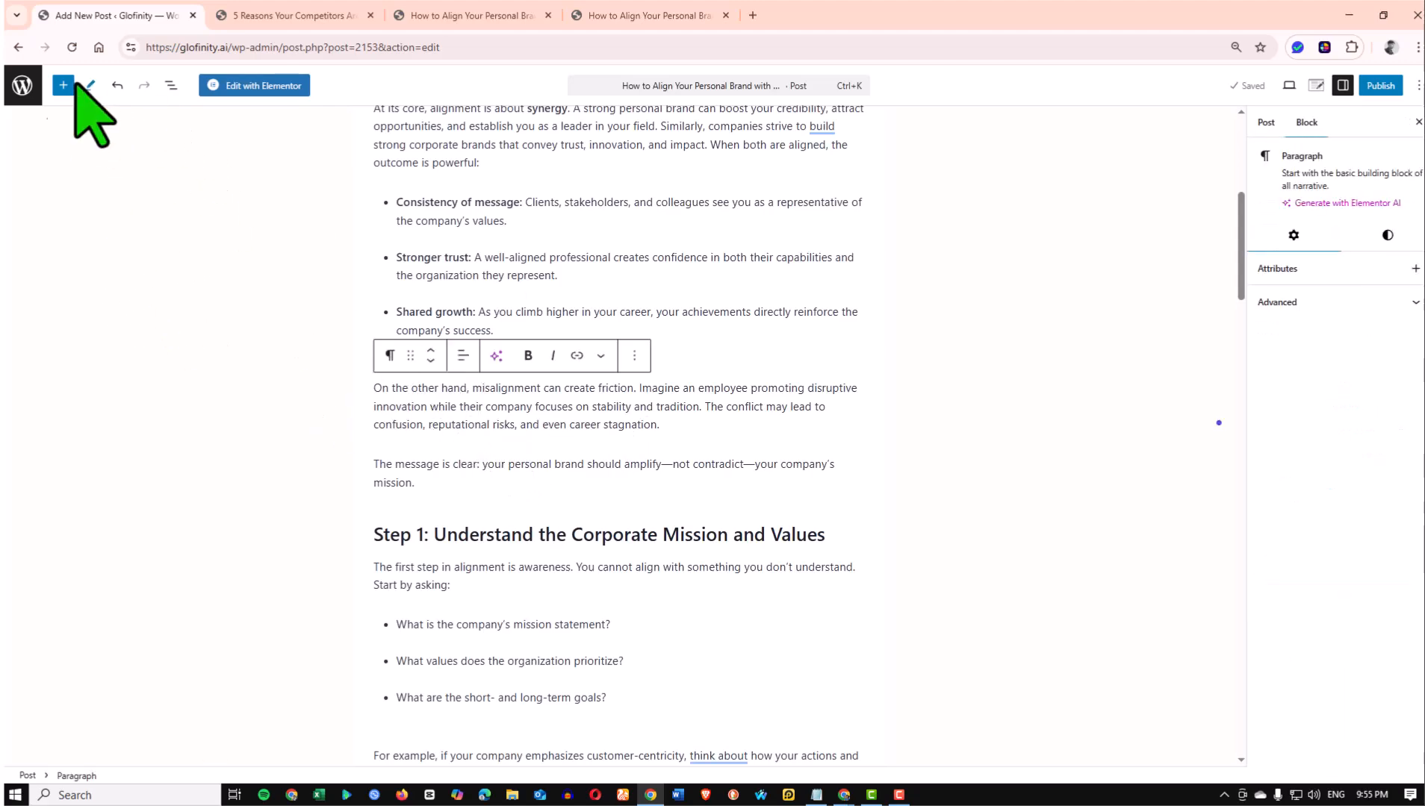
Examine the available content blocks in the block inserter alongside the article, then close the inserter without adding a block
{"action": "left_click", "coordinate": [63, 86]}
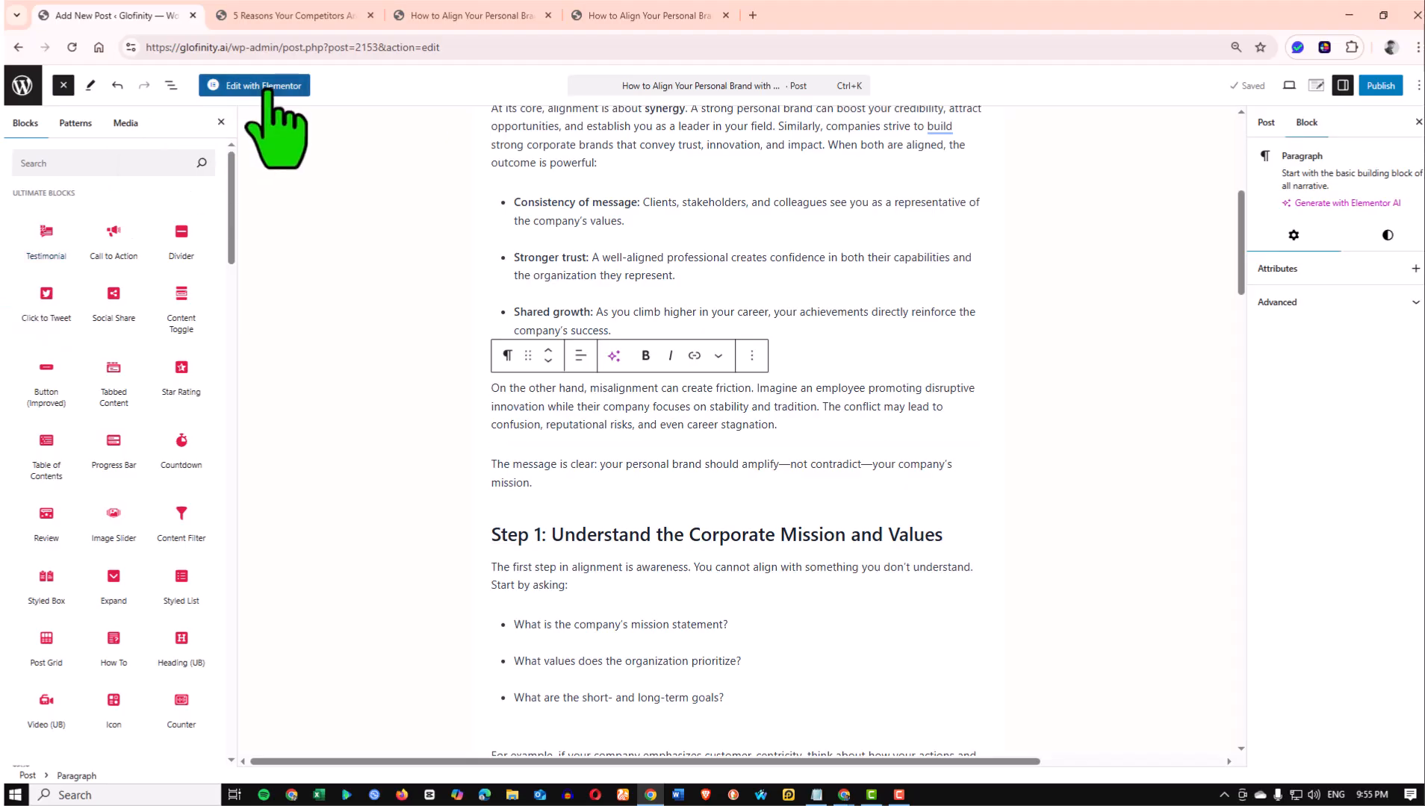
{"action": "scroll", "coordinate": [634, 435], "scroll_direction": "up", "scroll_amount": 2}
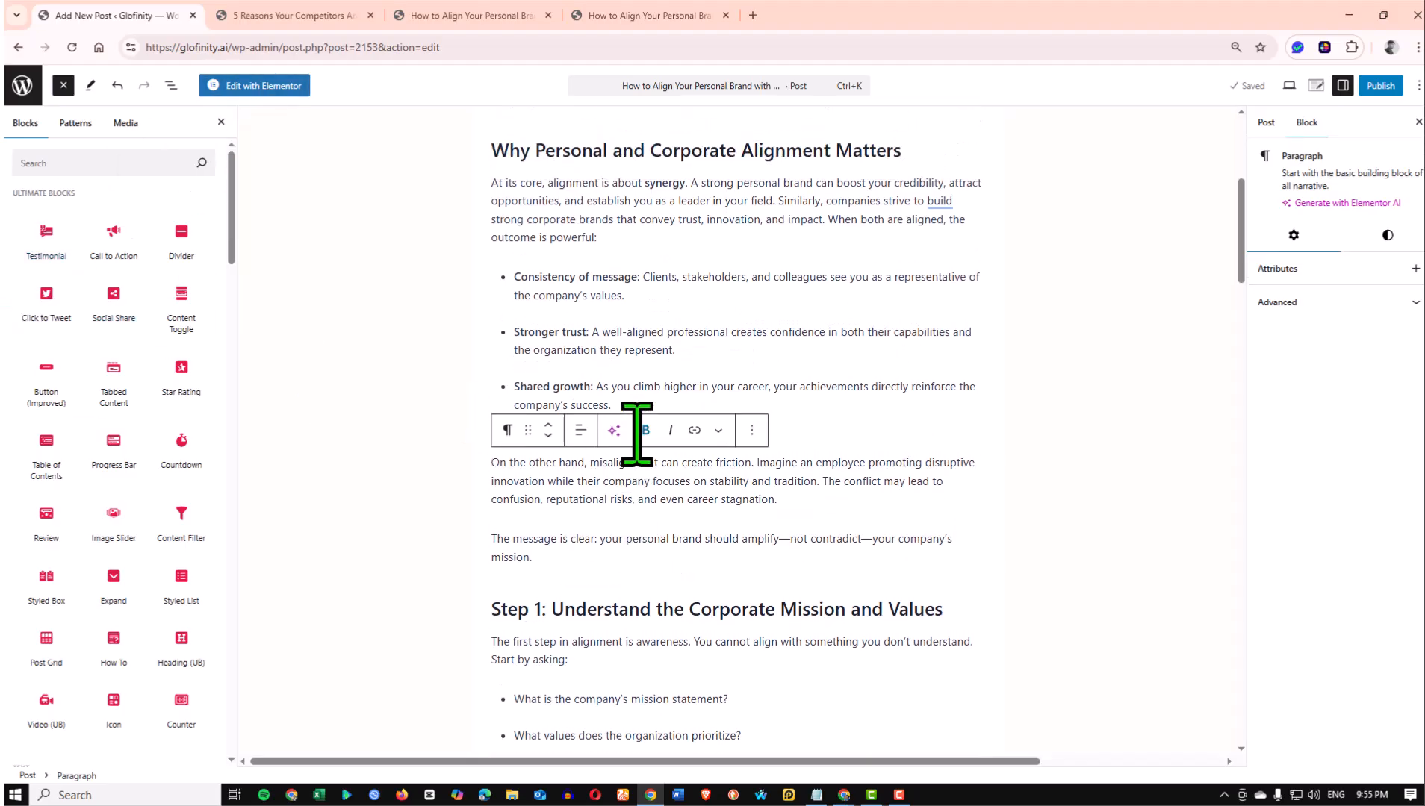
{"action": "left_click", "coordinate": [732, 323]}
{"action": "scroll", "coordinate": [732, 323], "scroll_direction": "up", "scroll_amount": 4}
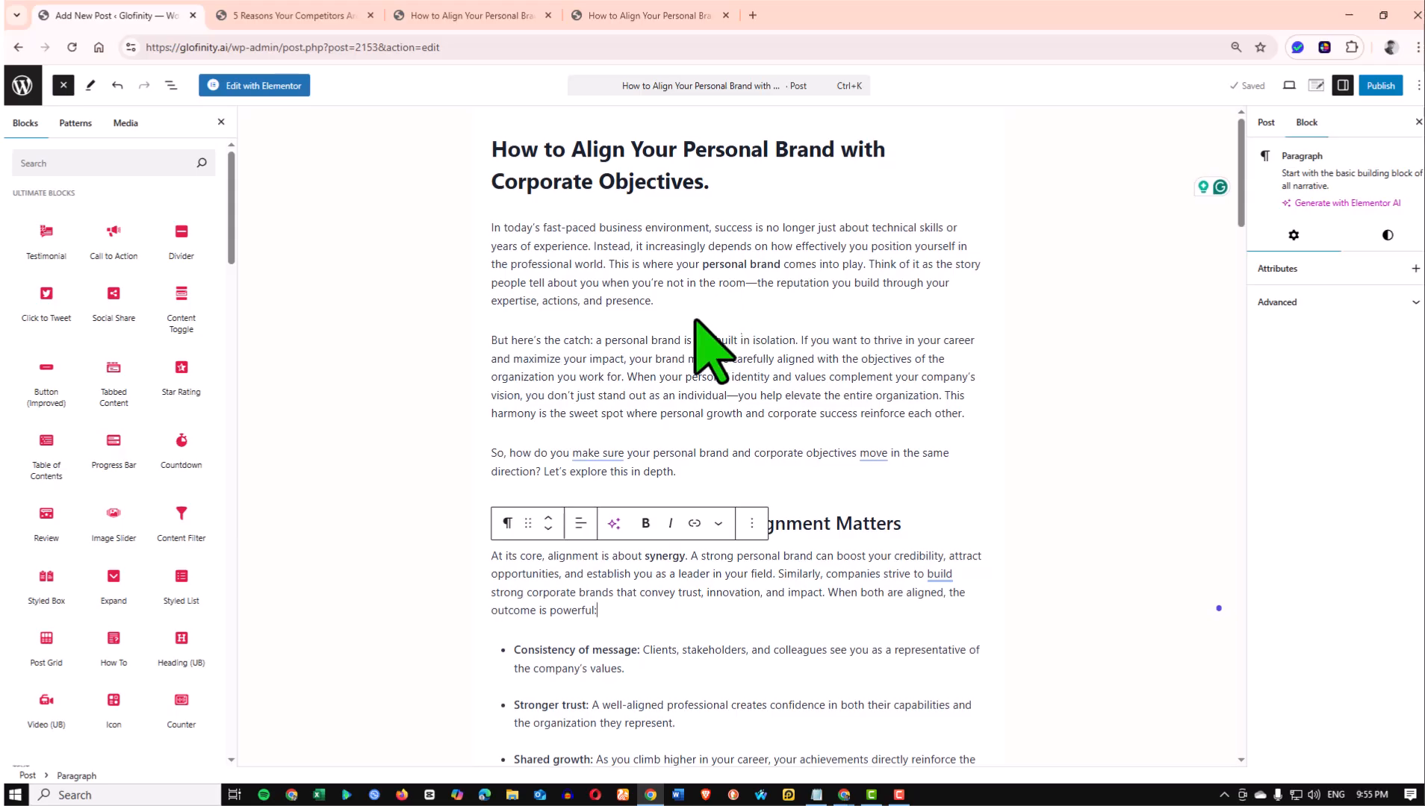
{"action": "scroll", "coordinate": [679, 344], "scroll_direction": "down", "scroll_amount": 2}
{"action": "scroll", "coordinate": [677, 247], "scroll_direction": "up", "scroll_amount": 1}
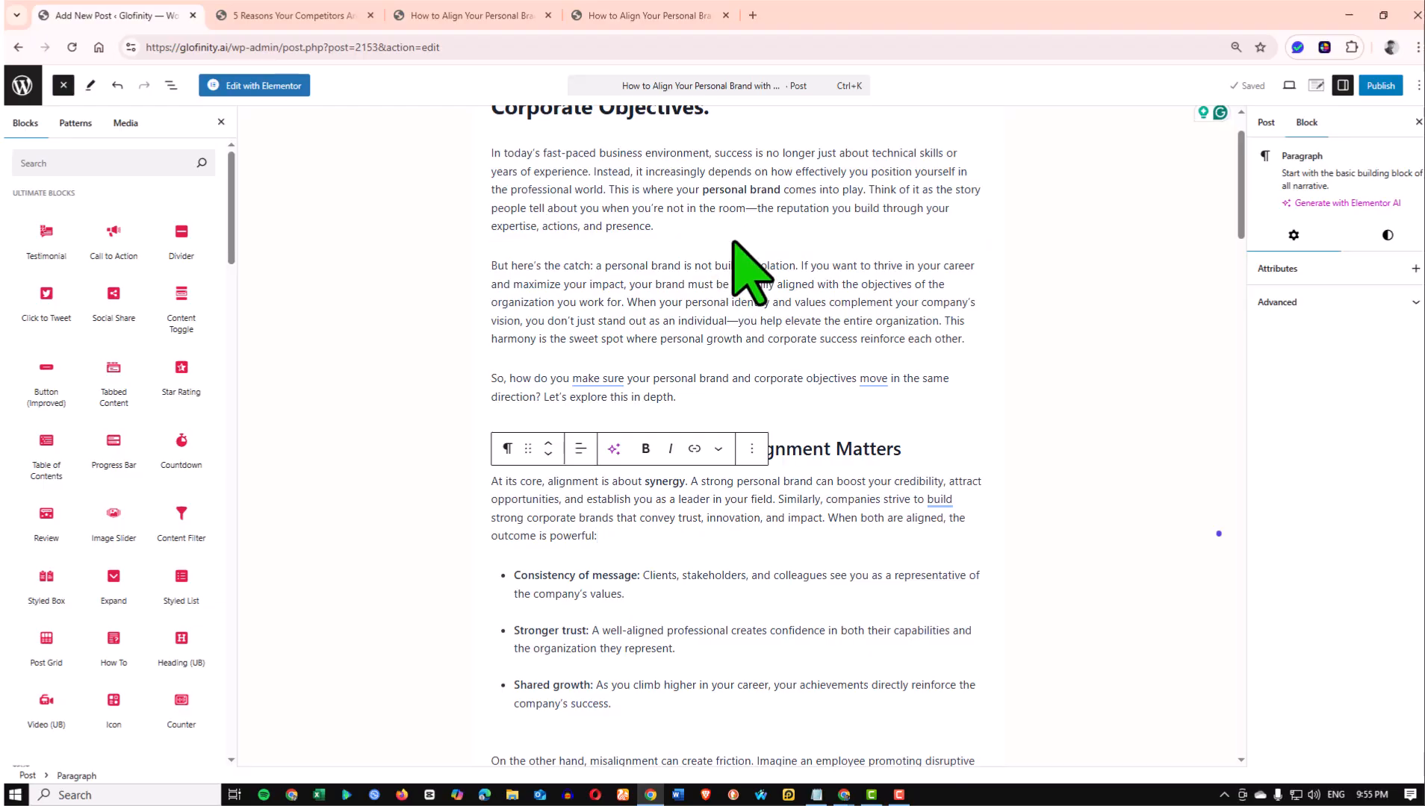
{"action": "left_click", "coordinate": [735, 245]}
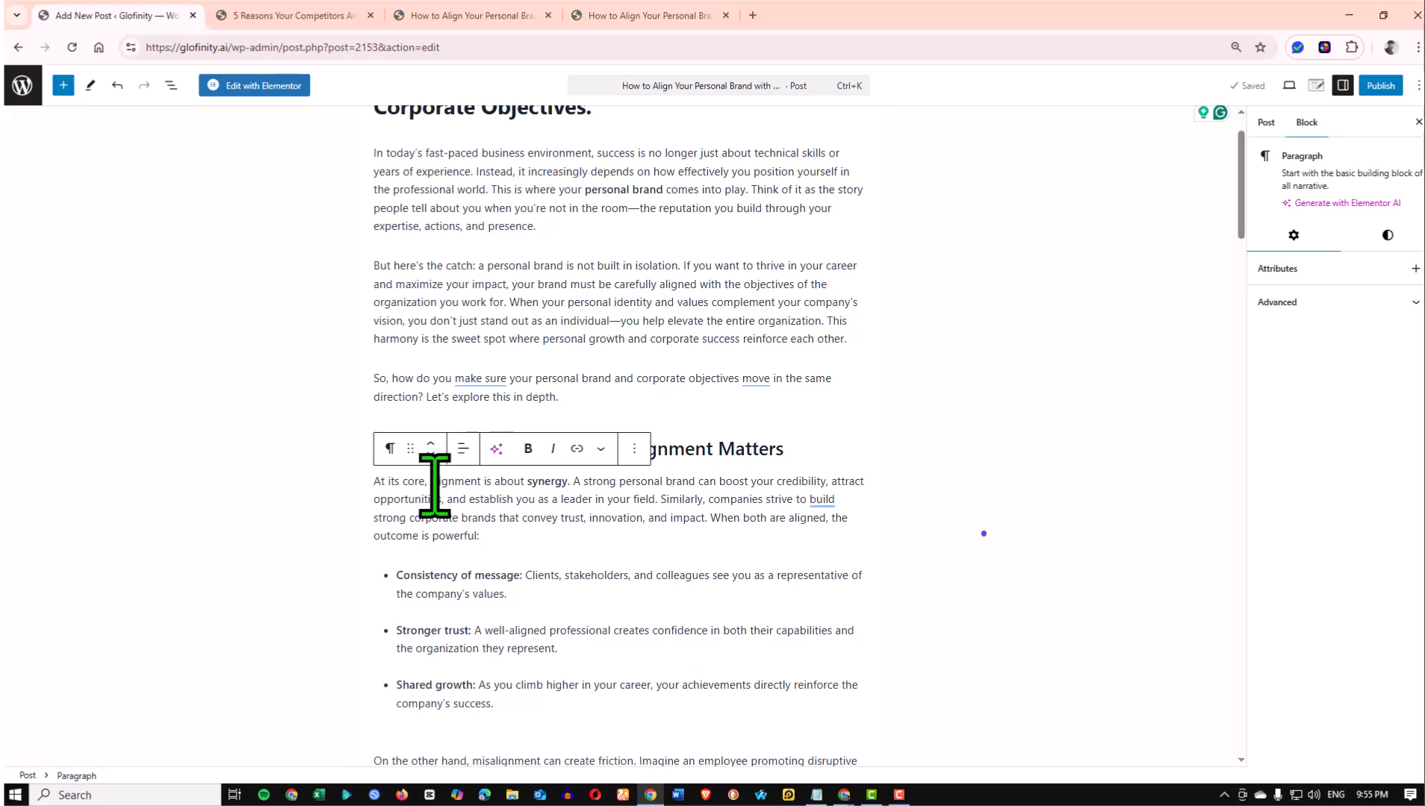
Review the article's headings, paragraphs and bullet lists from the introduction through the "Step 1" section
{"action": "left_click", "coordinate": [588, 409]}
{"action": "left_click", "coordinate": [395, 430]}
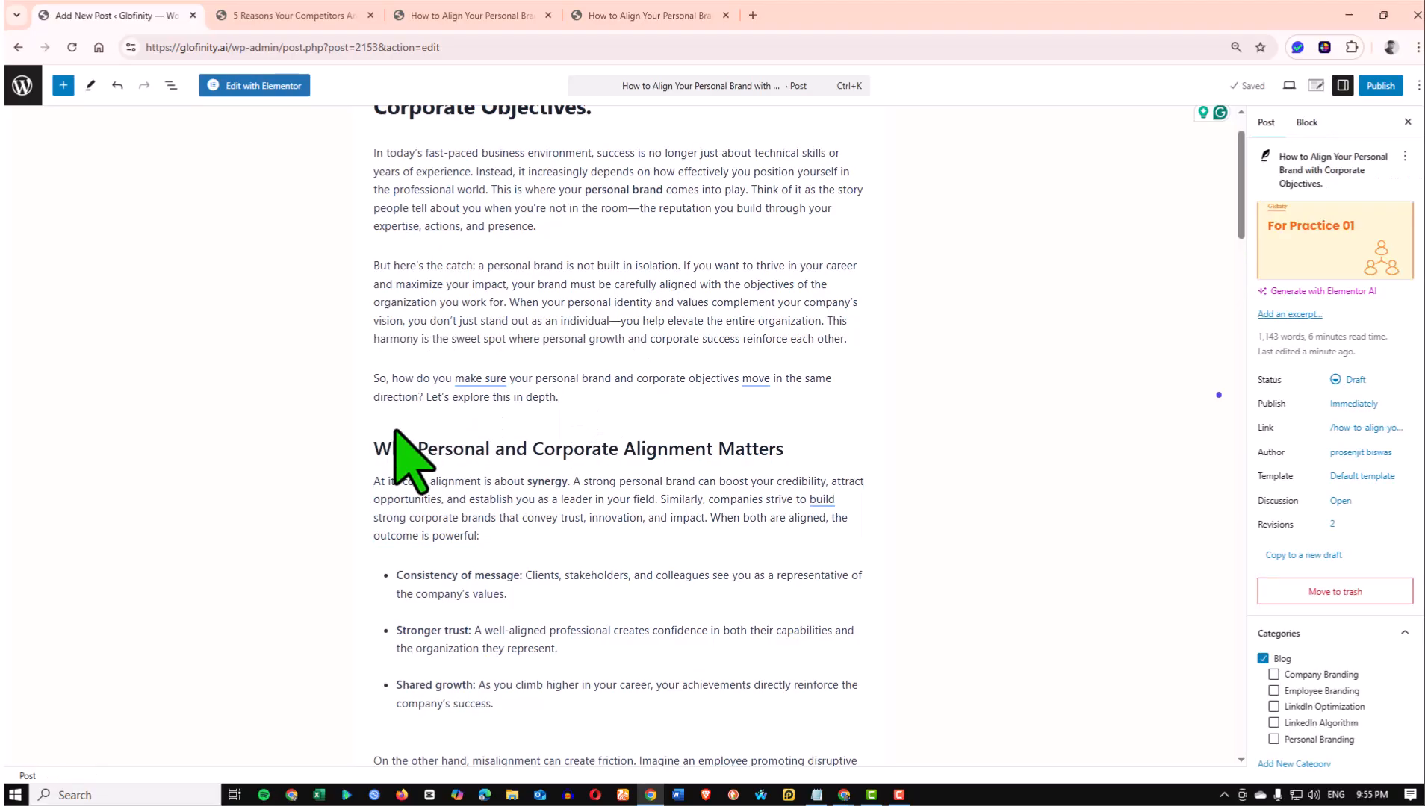
{"action": "scroll", "coordinate": [623, 327], "scroll_direction": "up", "scroll_amount": 1}
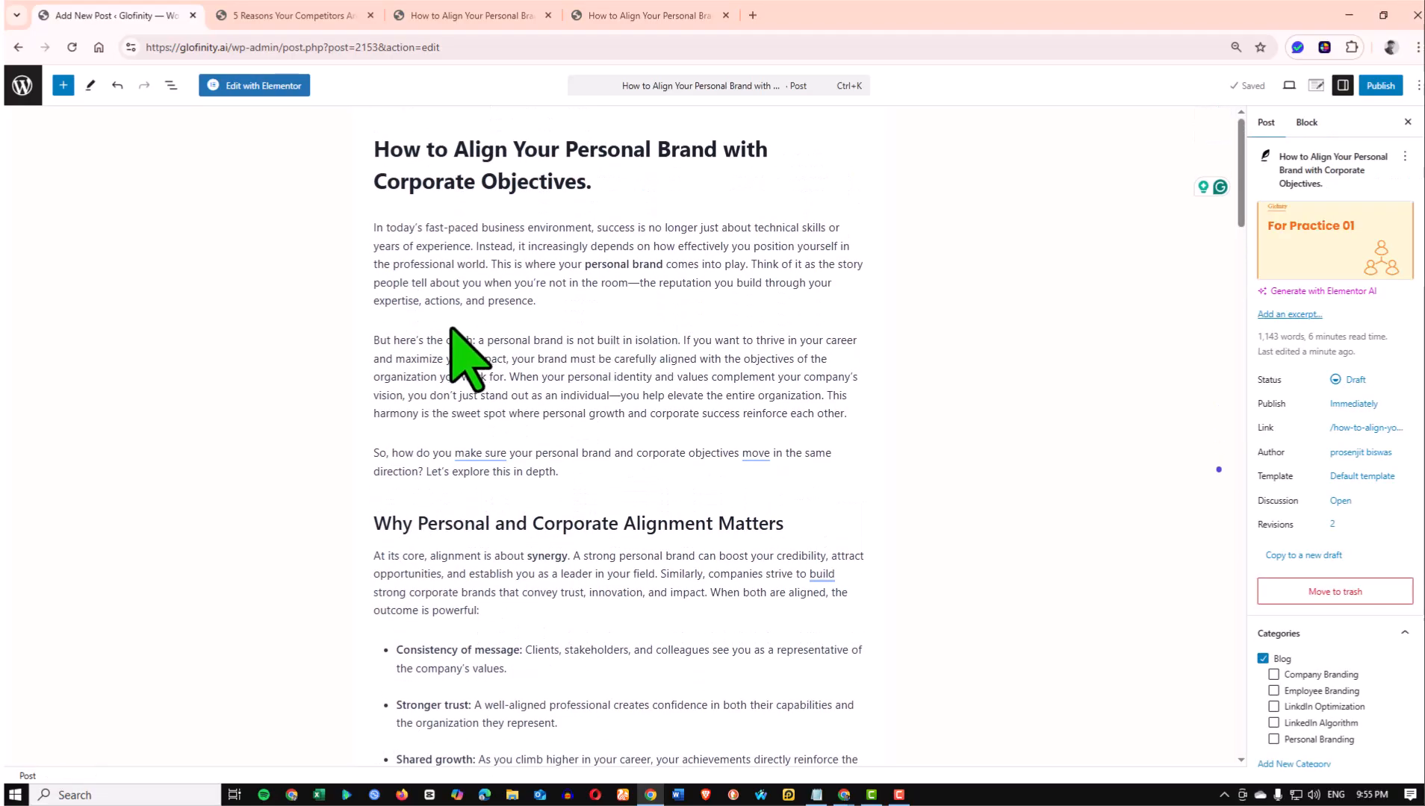
{"action": "triple_click", "coordinate": [391, 518]}
{"action": "left_click", "coordinate": [314, 494]}
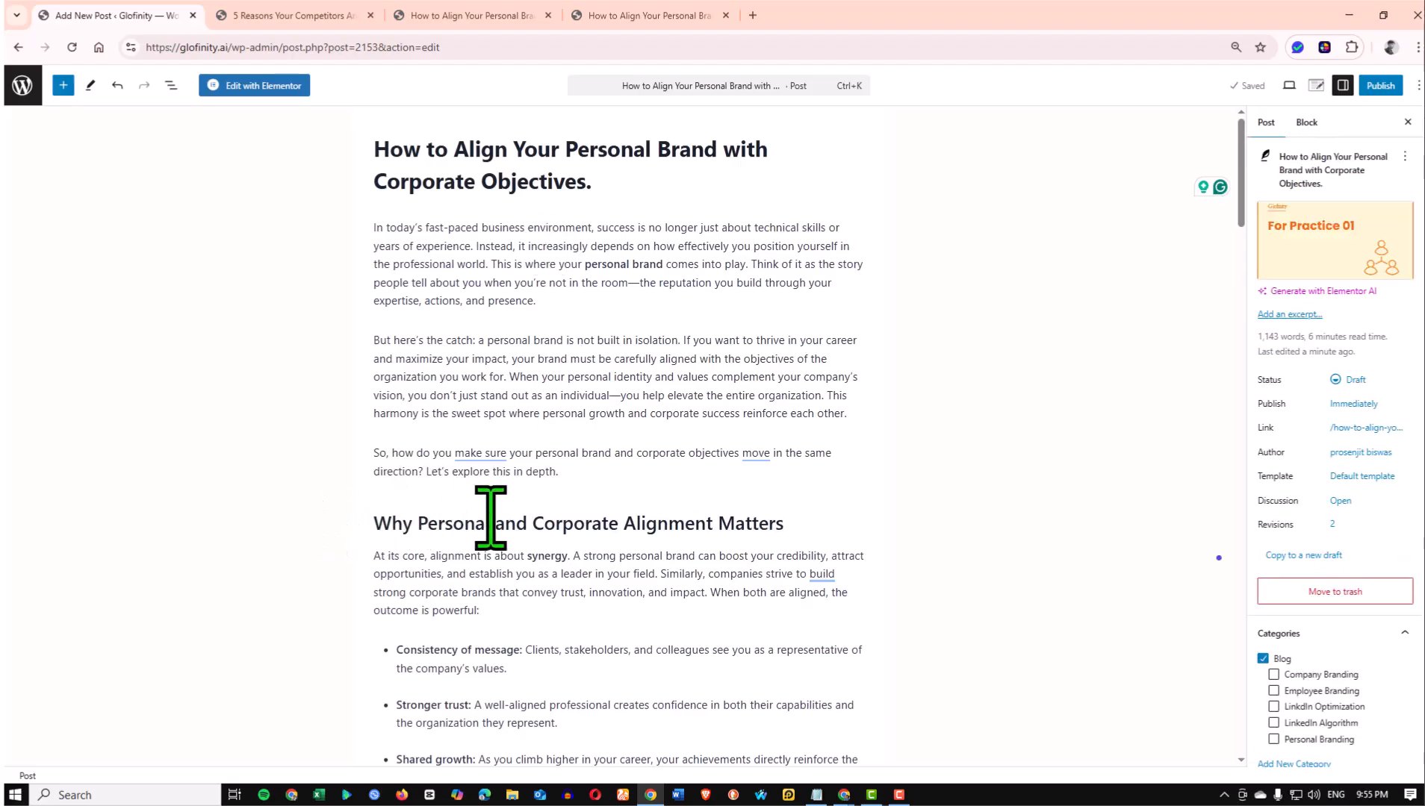
{"action": "scroll", "coordinate": [523, 485], "scroll_direction": "down", "scroll_amount": 8}
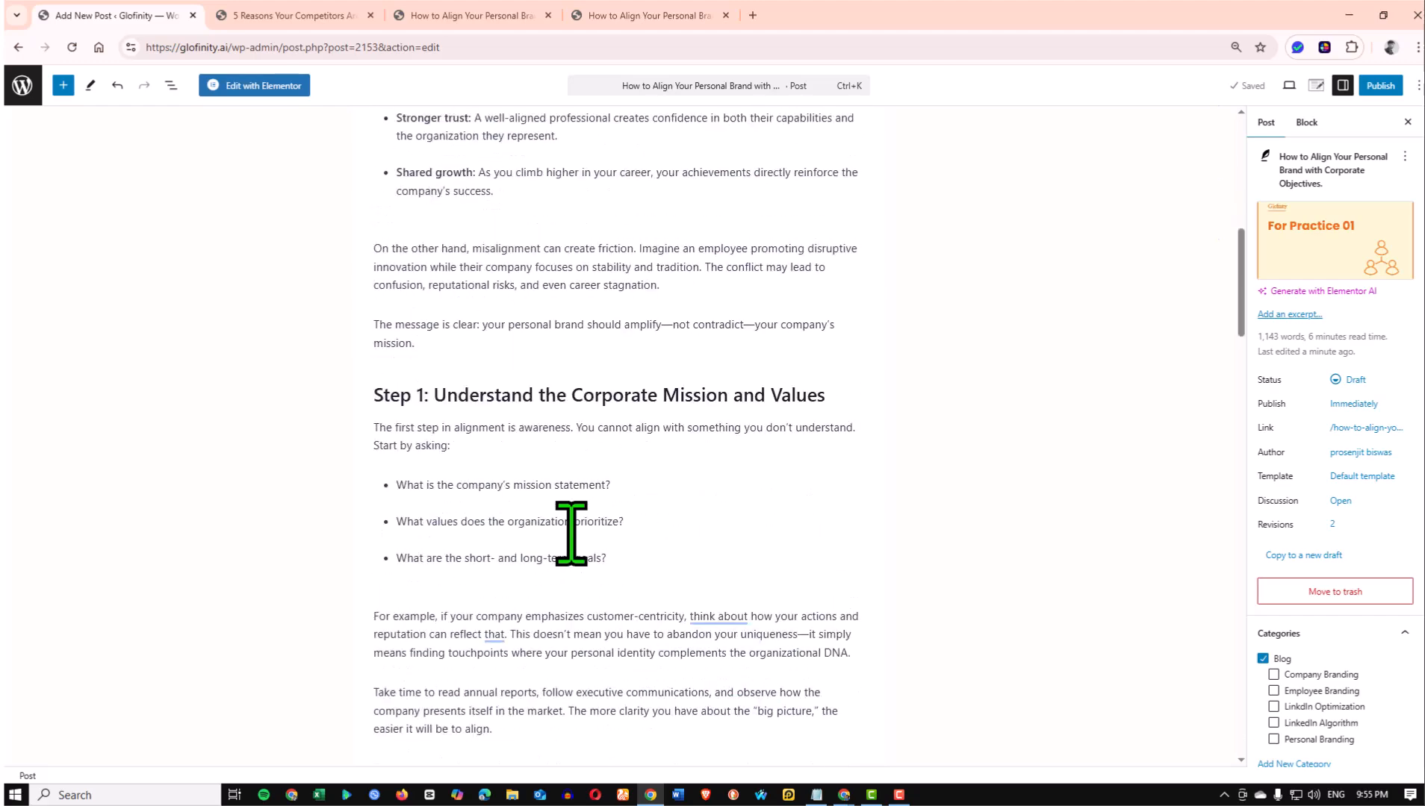
{"action": "scroll", "coordinate": [556, 534], "scroll_direction": "down", "scroll_amount": 1}
{"action": "left_click", "coordinate": [471, 479]}
{"action": "left_click", "coordinate": [394, 510]}
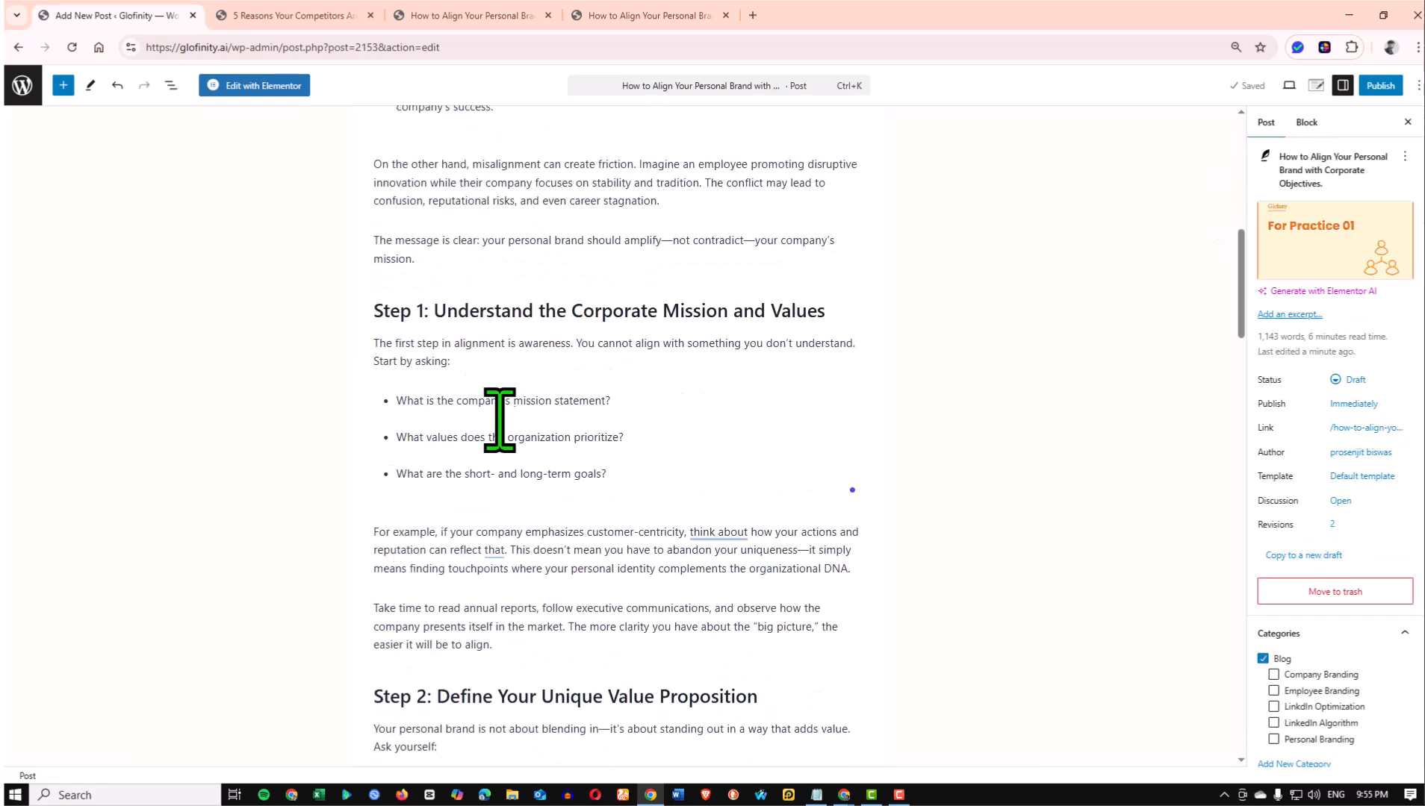
Inspect the style options of a list item under "Step 1", then view the post's layout and display settings
{"action": "left_click", "coordinate": [495, 407]}
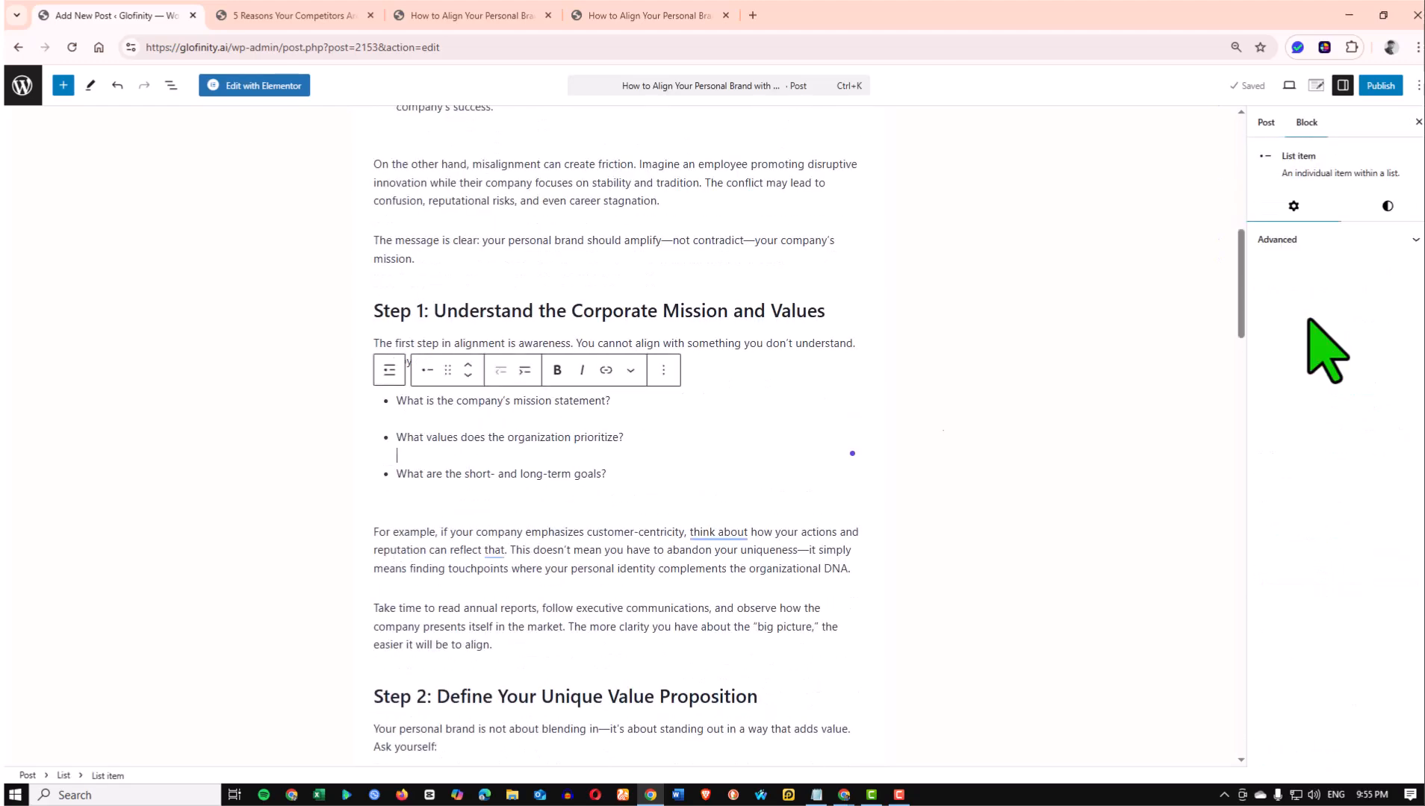
{"action": "left_click", "coordinate": [1387, 206]}
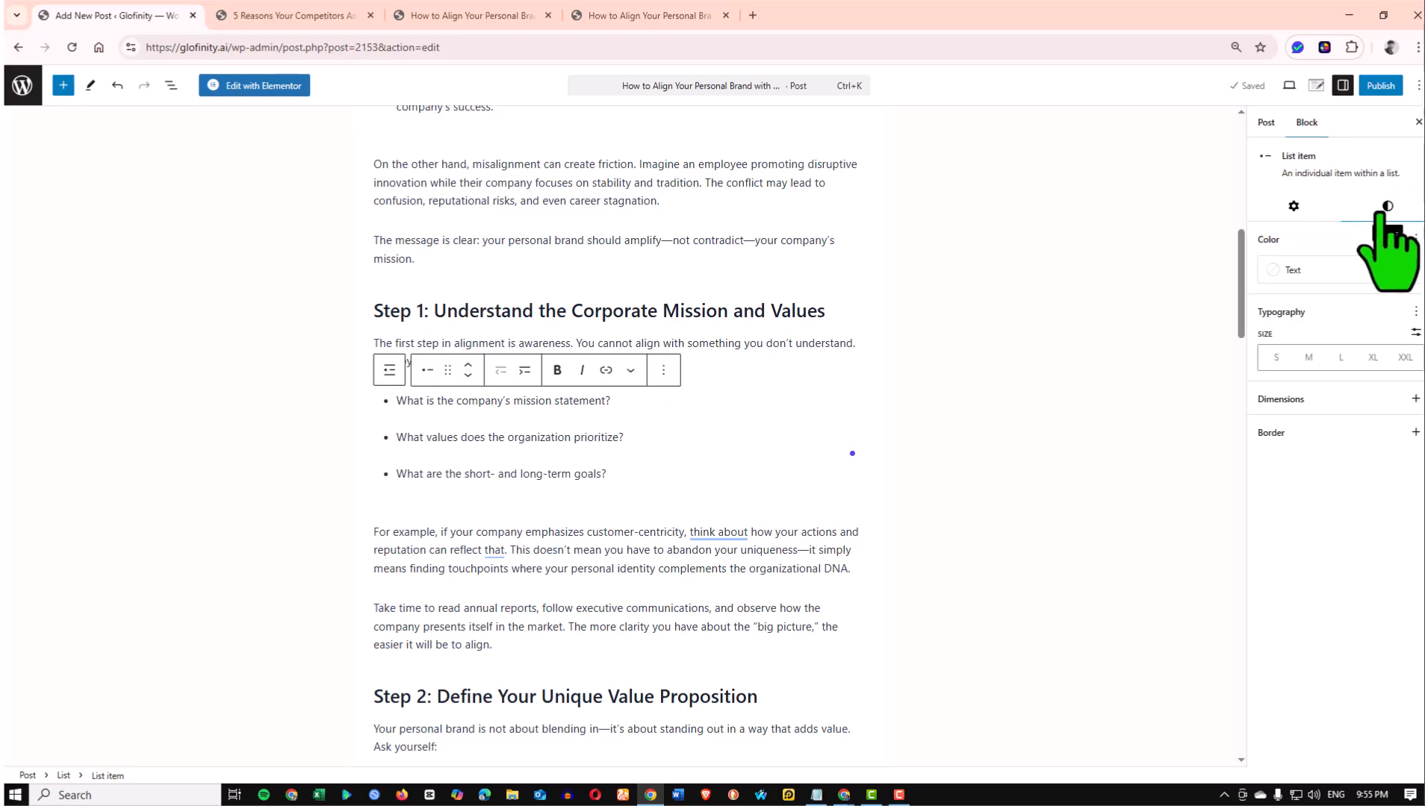
{"action": "left_click", "coordinate": [1265, 123]}
{"action": "left_click", "coordinate": [1315, 86]}
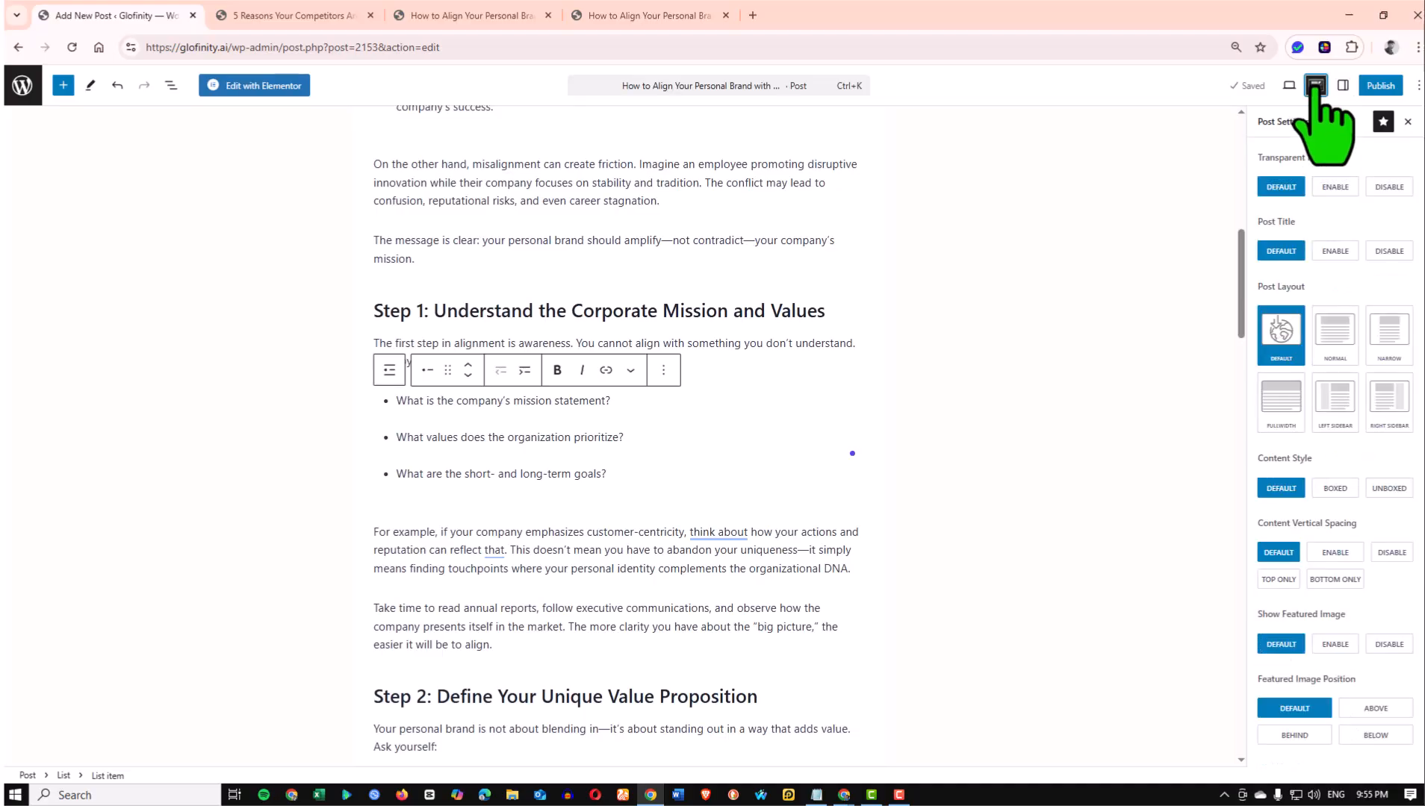
View the desktop, tablet and mobile preview options, then hide and reshow the settings sidebar
{"action": "left_click", "coordinate": [1289, 85]}
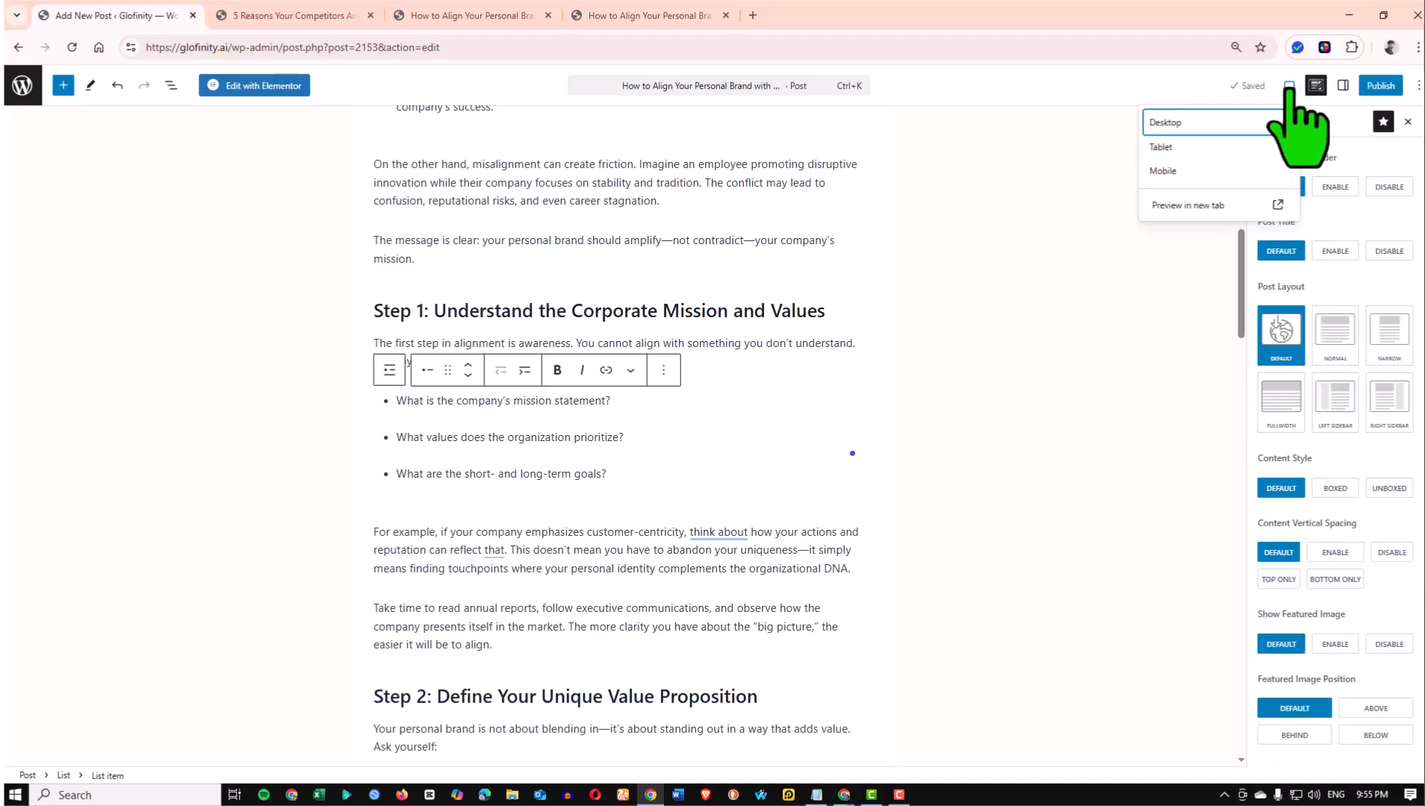
{"action": "left_click", "coordinate": [1289, 85]}
{"action": "left_click", "coordinate": [1342, 85]}
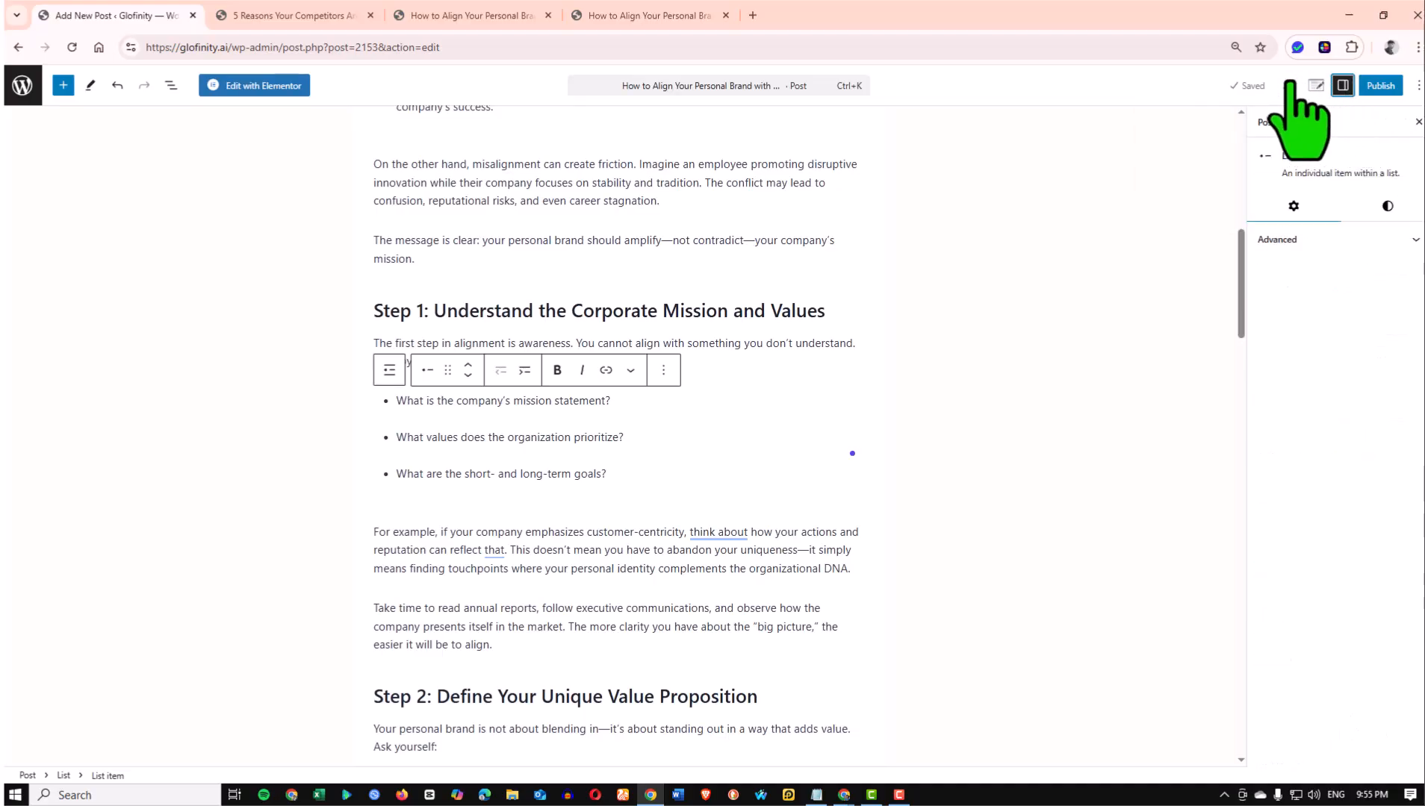
{"action": "left_click", "coordinate": [1289, 85]}
{"action": "left_click", "coordinate": [1342, 85]}
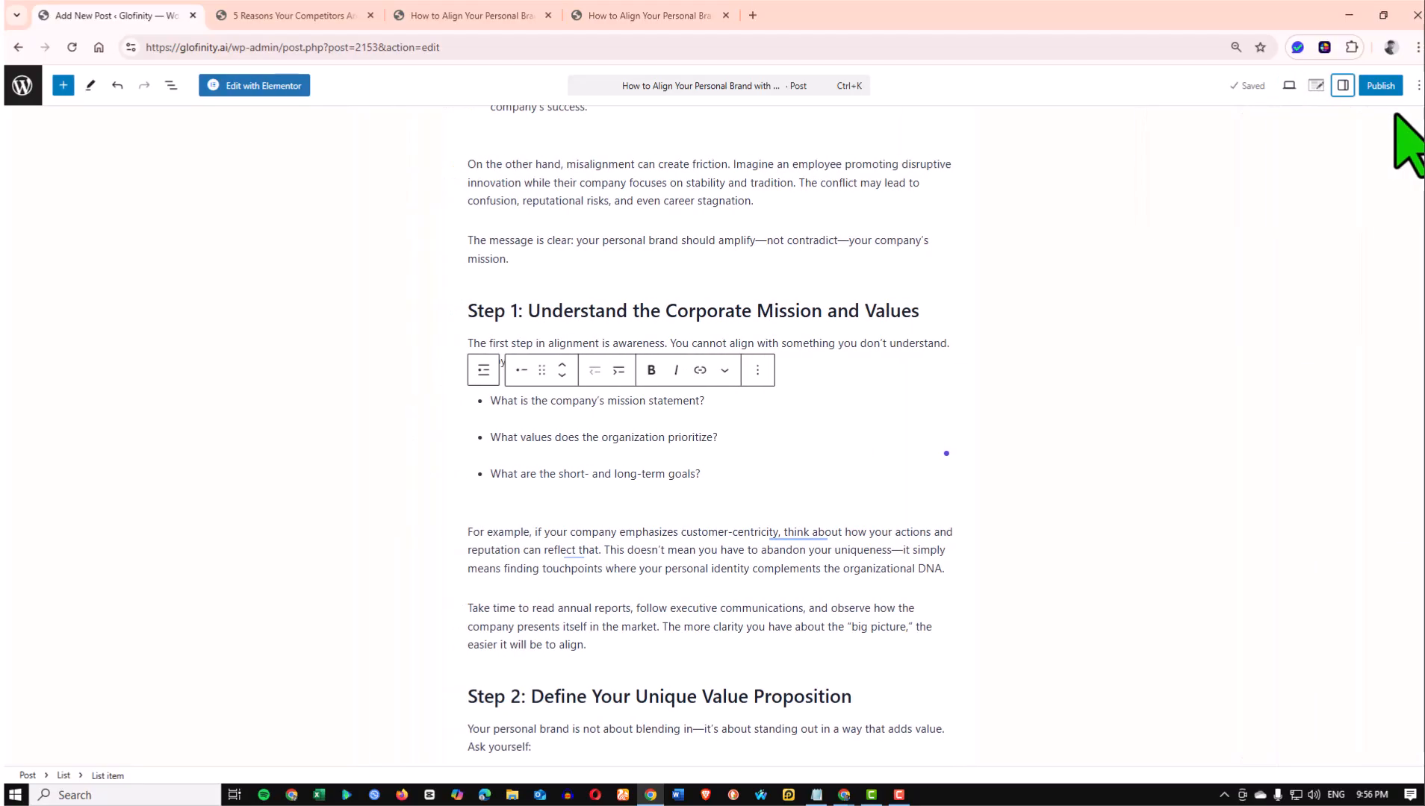
{"action": "left_click", "coordinate": [1342, 85]}
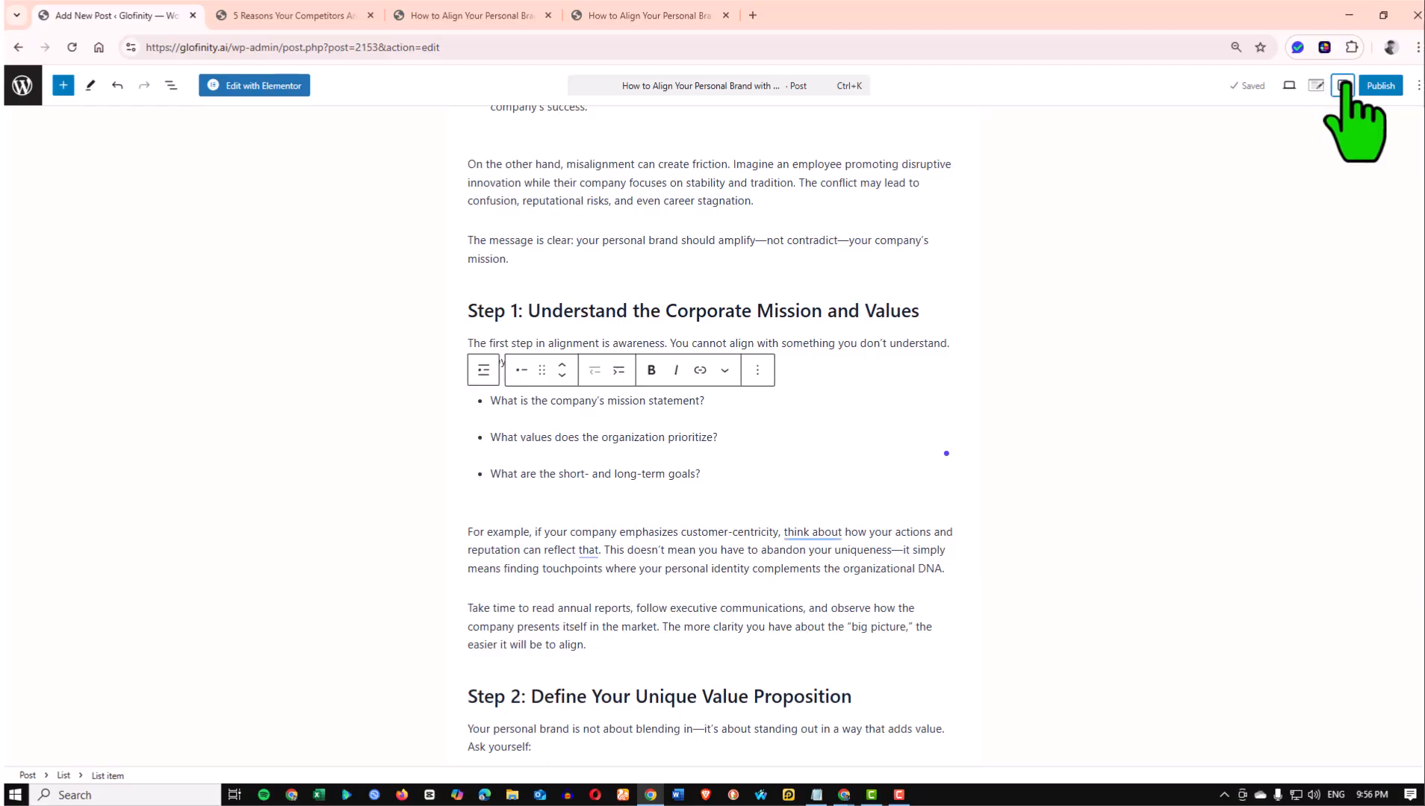
Read through the article again, from the title and introduction to the "Step 1" and "Step 2" sections
{"action": "scroll", "coordinate": [461, 450], "scroll_direction": "up", "scroll_amount": 5}
{"action": "scroll", "coordinate": [467, 454], "scroll_direction": "down", "scroll_amount": 11}
{"action": "scroll", "coordinate": [480, 442], "scroll_direction": "up", "scroll_amount": 3}
{"action": "scroll", "coordinate": [485, 433], "scroll_direction": "up", "scroll_amount": 2}
{"action": "scroll", "coordinate": [598, 413], "scroll_direction": "up", "scroll_amount": 3}
{"action": "scroll", "coordinate": [508, 462], "scroll_direction": "up", "scroll_amount": 4}
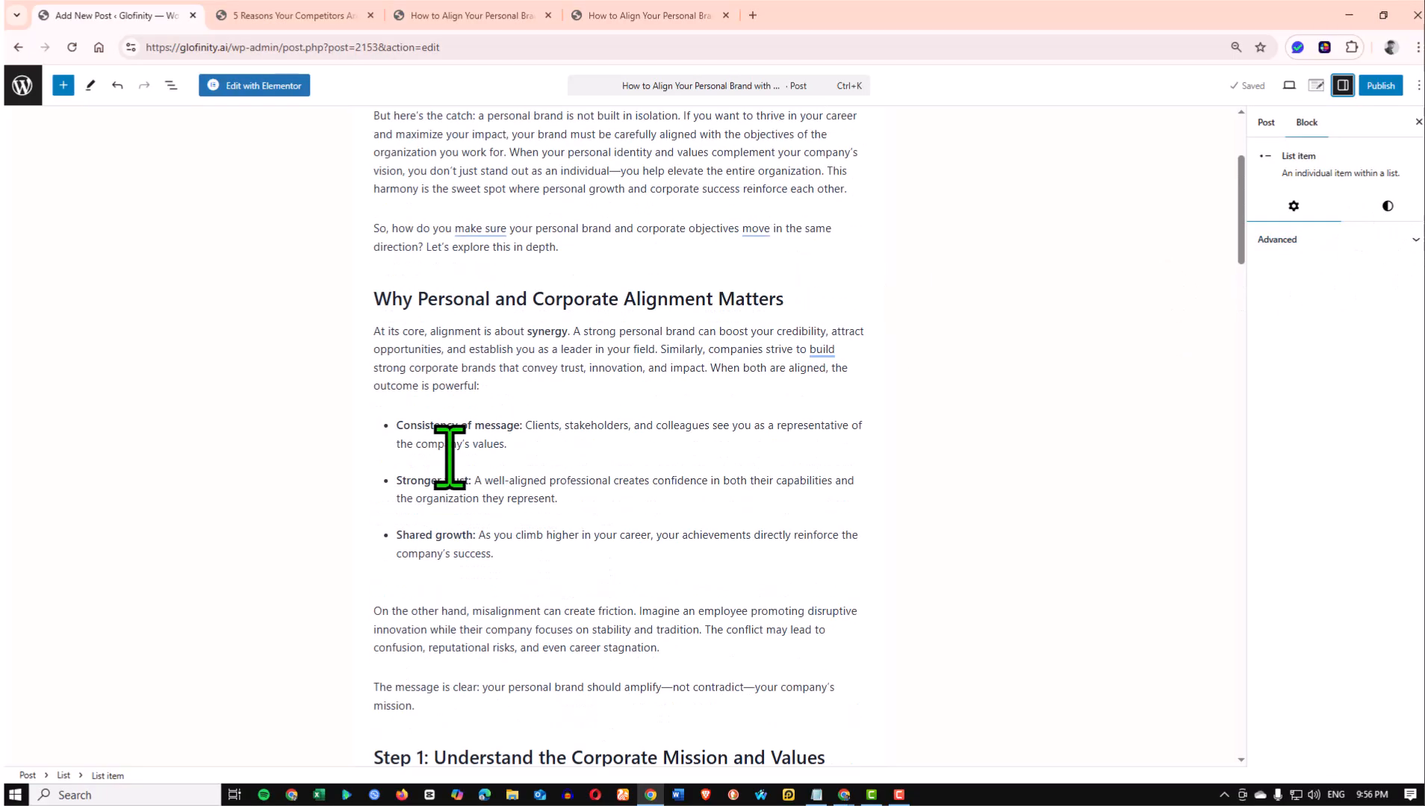
{"action": "scroll", "coordinate": [455, 478], "scroll_direction": "up", "scroll_amount": 3}
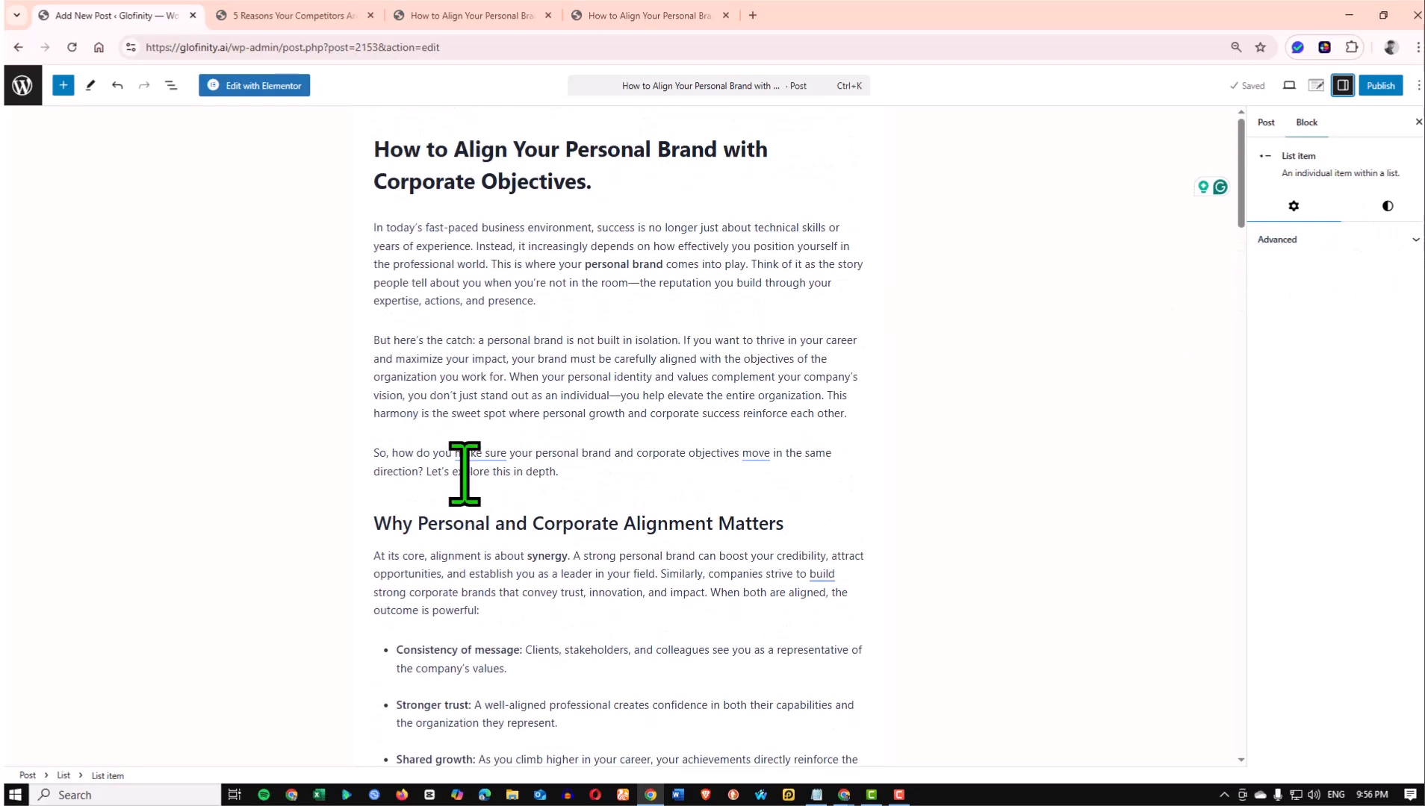
{"action": "scroll", "coordinate": [454, 461], "scroll_direction": "down", "scroll_amount": 4}
{"action": "scroll", "coordinate": [490, 452], "scroll_direction": "down", "scroll_amount": 6}
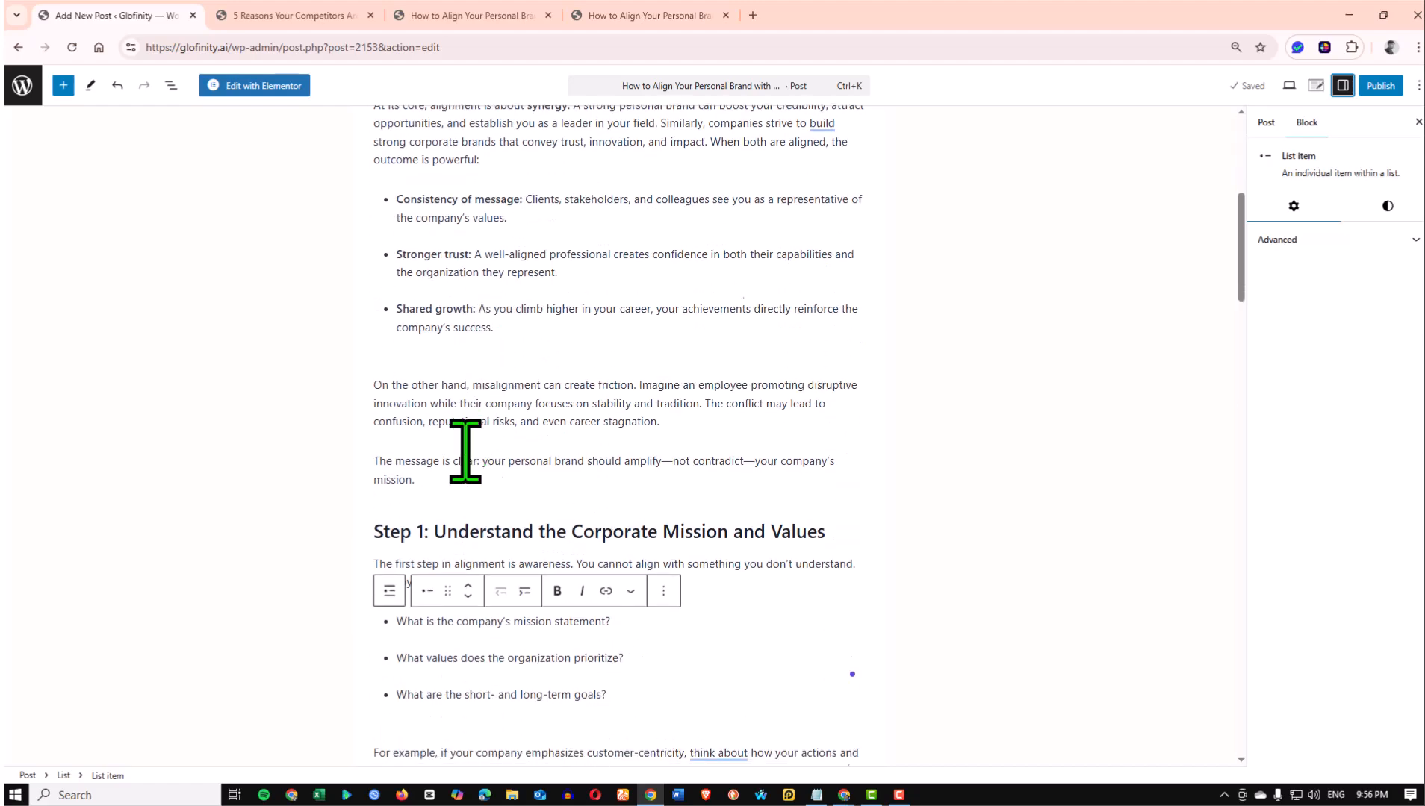
{"action": "left_click", "coordinate": [448, 416]}
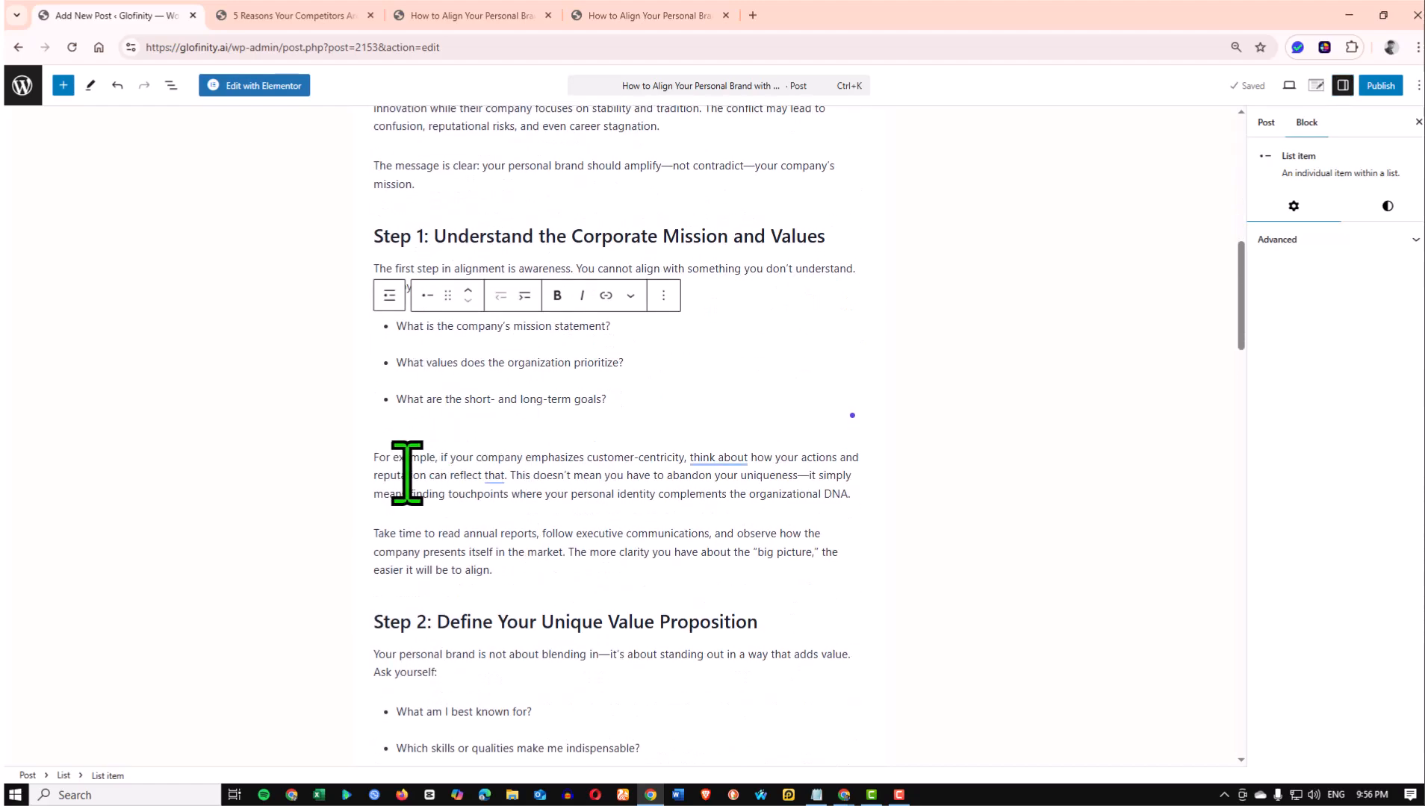
Examine the two paragraphs below the "Step 1" list and the last list item as places for an image
{"action": "left_click", "coordinate": [406, 475]}
{"action": "left_click", "coordinate": [870, 502]}
{"action": "left_click", "coordinate": [847, 499]}
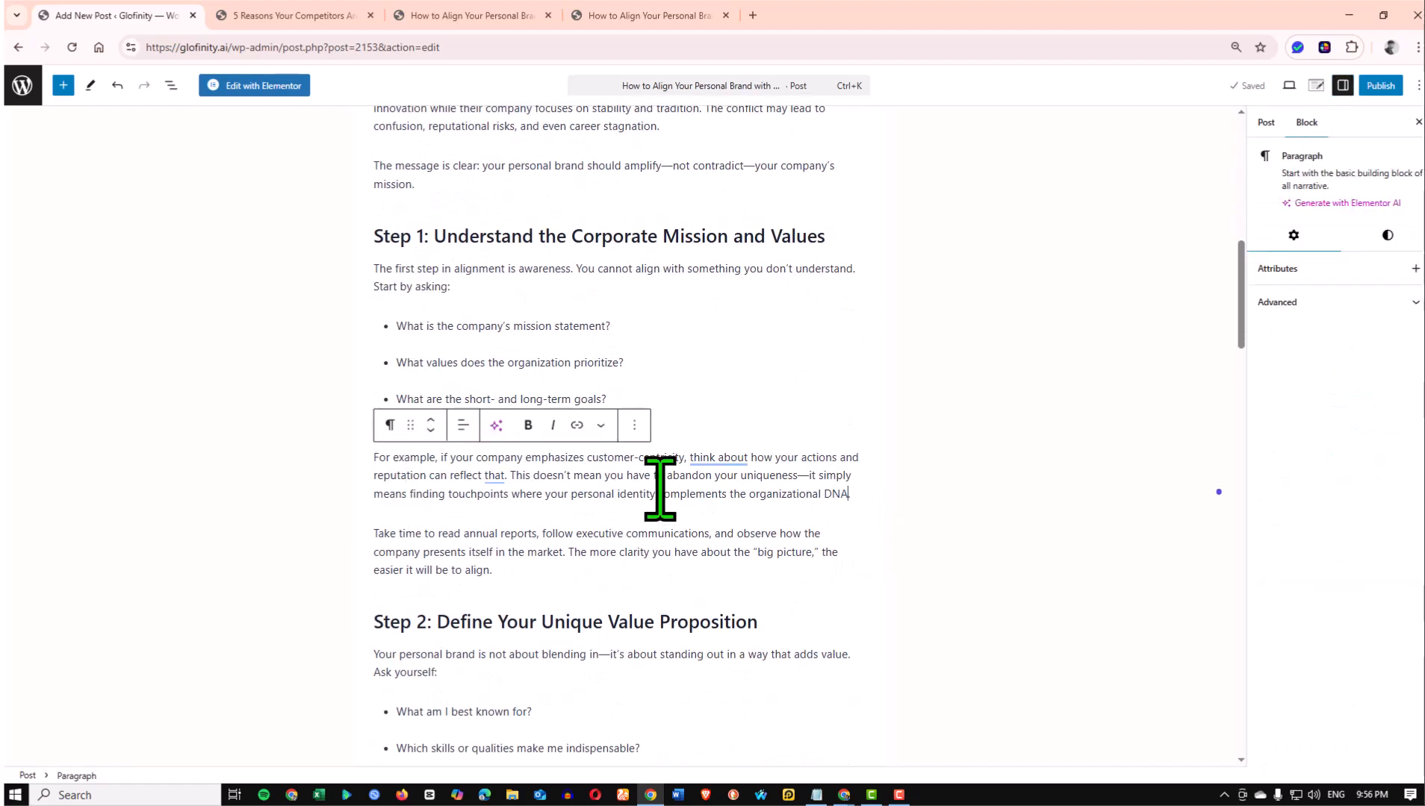
{"action": "left_click", "coordinate": [495, 509]}
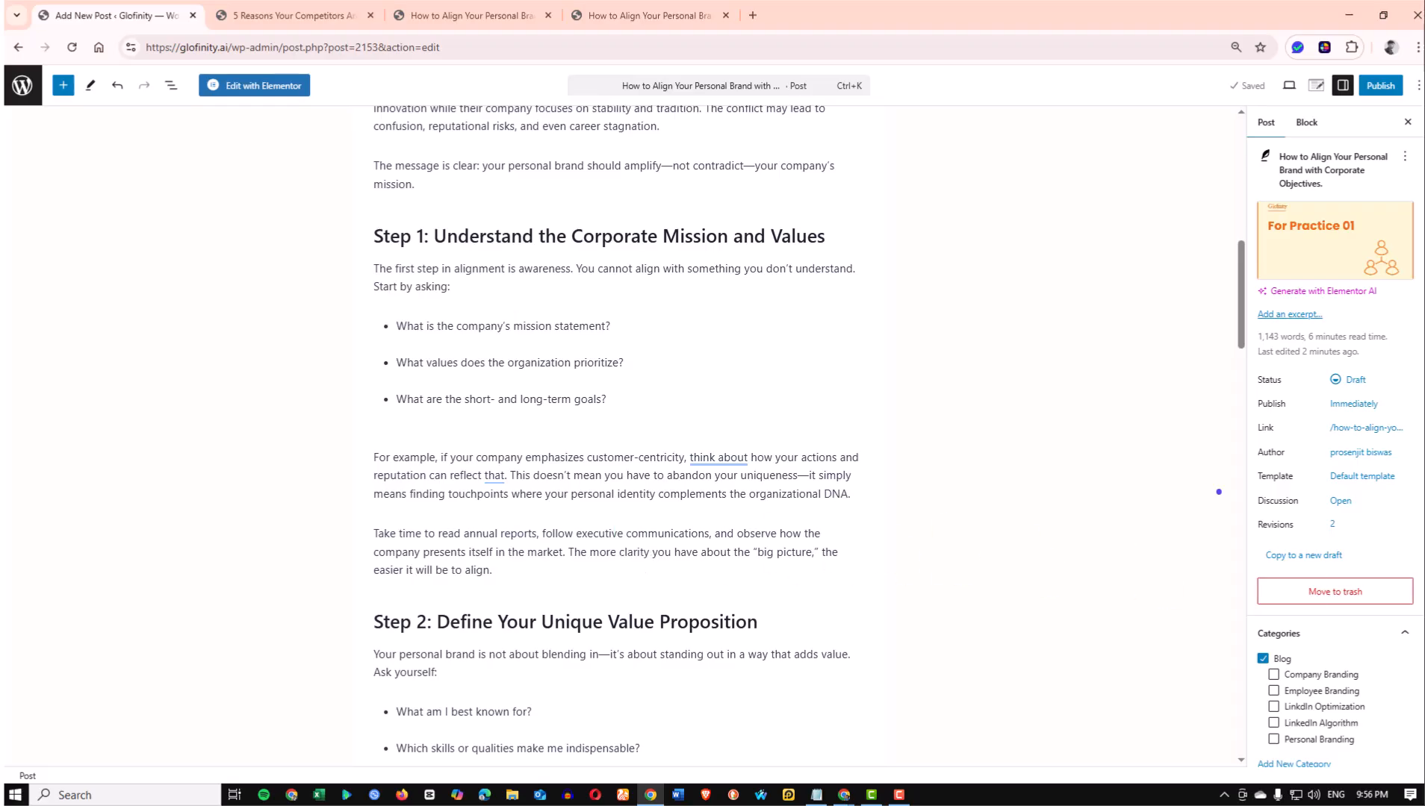
{"action": "left_click", "coordinate": [649, 478]}
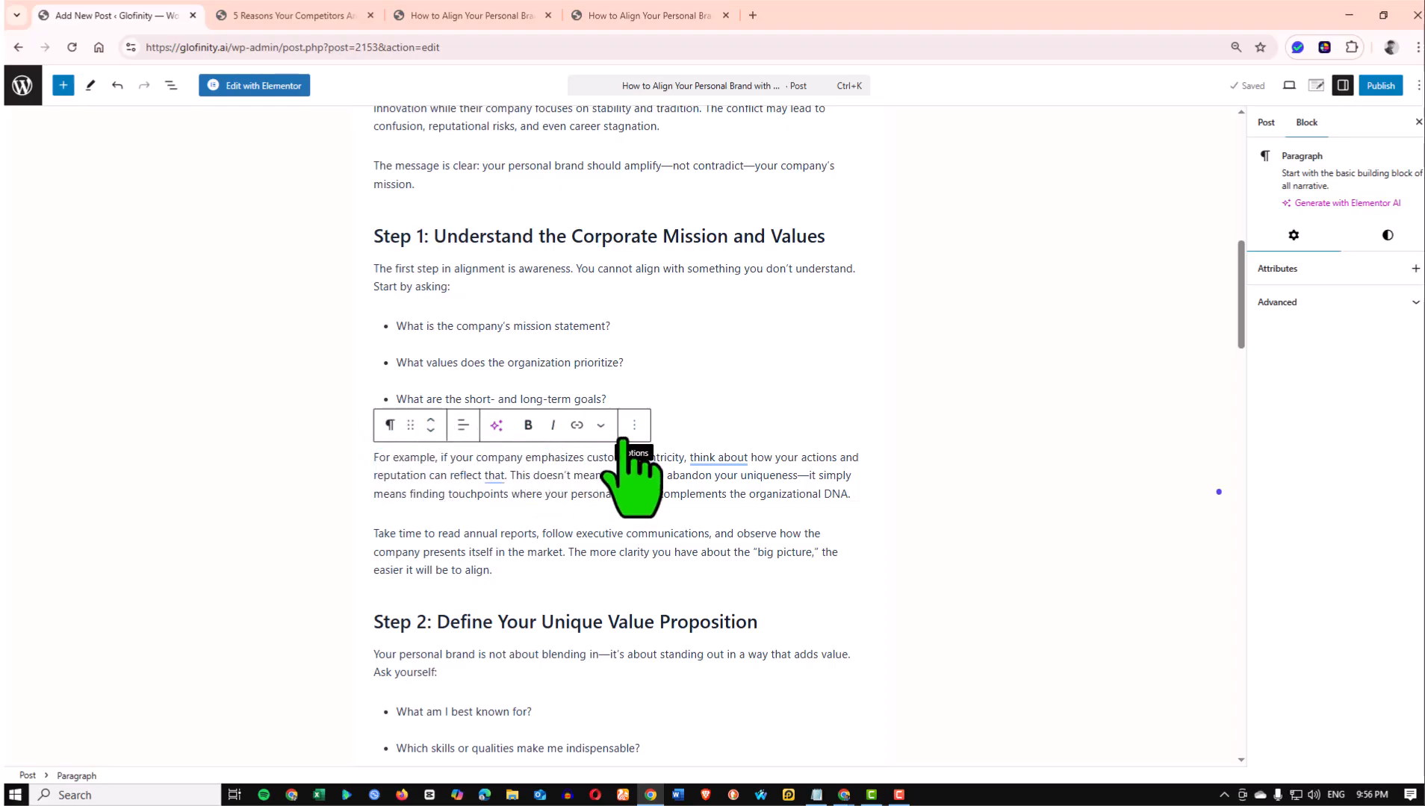
{"action": "left_click", "coordinate": [545, 541]}
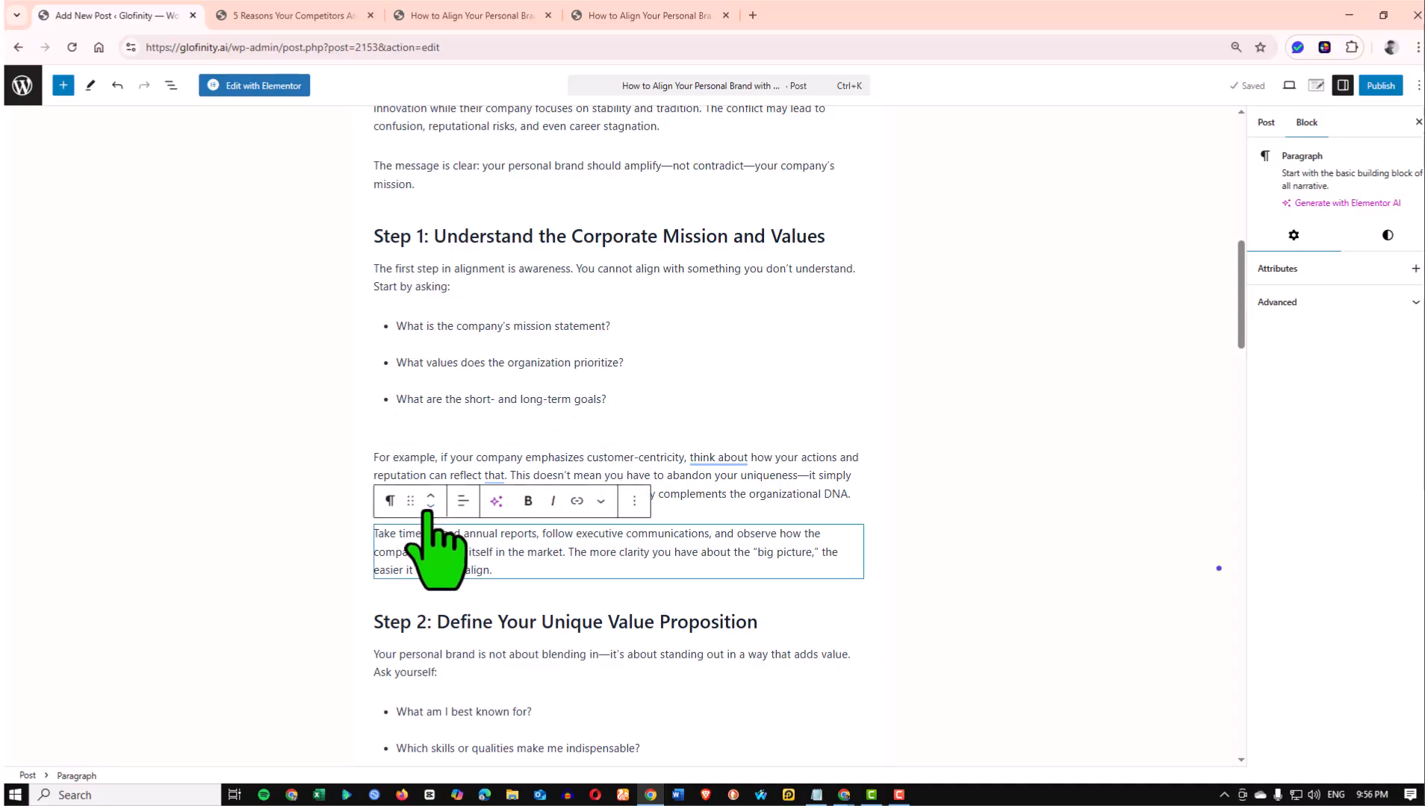
{"action": "left_click_drag", "start_coordinate": [519, 557], "coordinate": [440, 552]}
{"action": "left_click", "coordinate": [431, 553]}
{"action": "left_click", "coordinate": [296, 538]}
{"action": "left_click", "coordinate": [549, 424]}
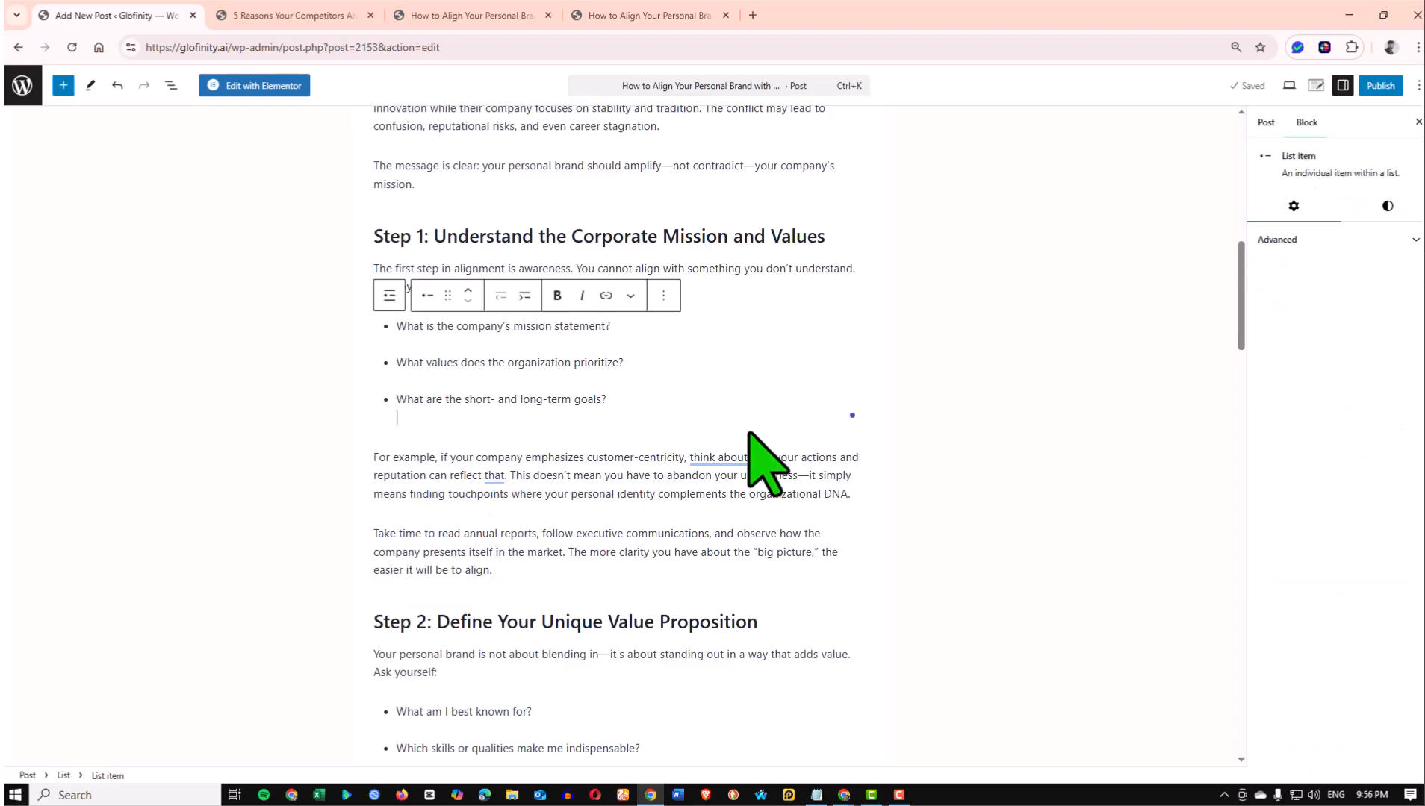
Select the first introduction paragraph and view the Ultimate Blocks offered in the block library
{"action": "scroll", "coordinate": [674, 537], "scroll_direction": "down", "scroll_amount": 3}
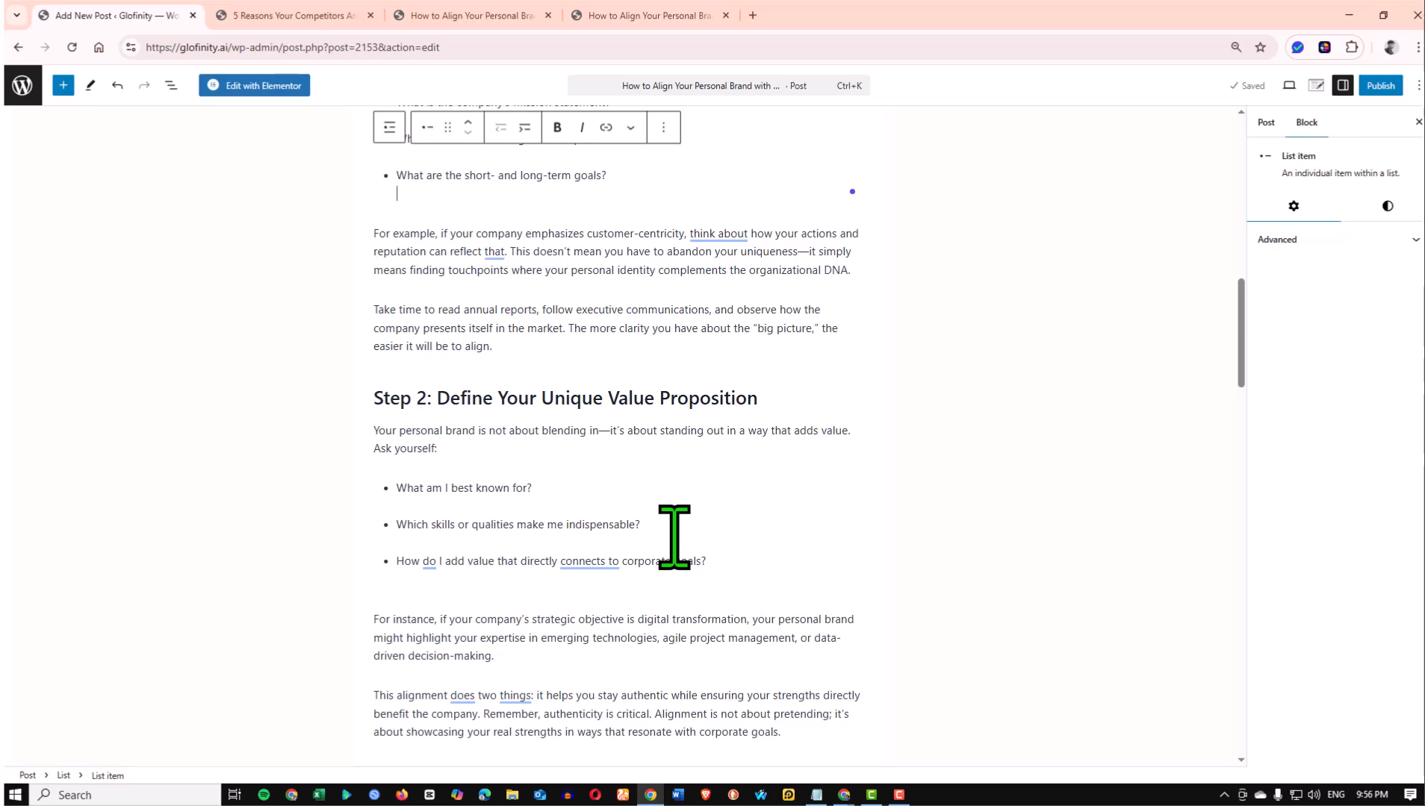
{"action": "scroll", "coordinate": [675, 538], "scroll_direction": "up", "scroll_amount": 15}
{"action": "left_click", "coordinate": [550, 303]}
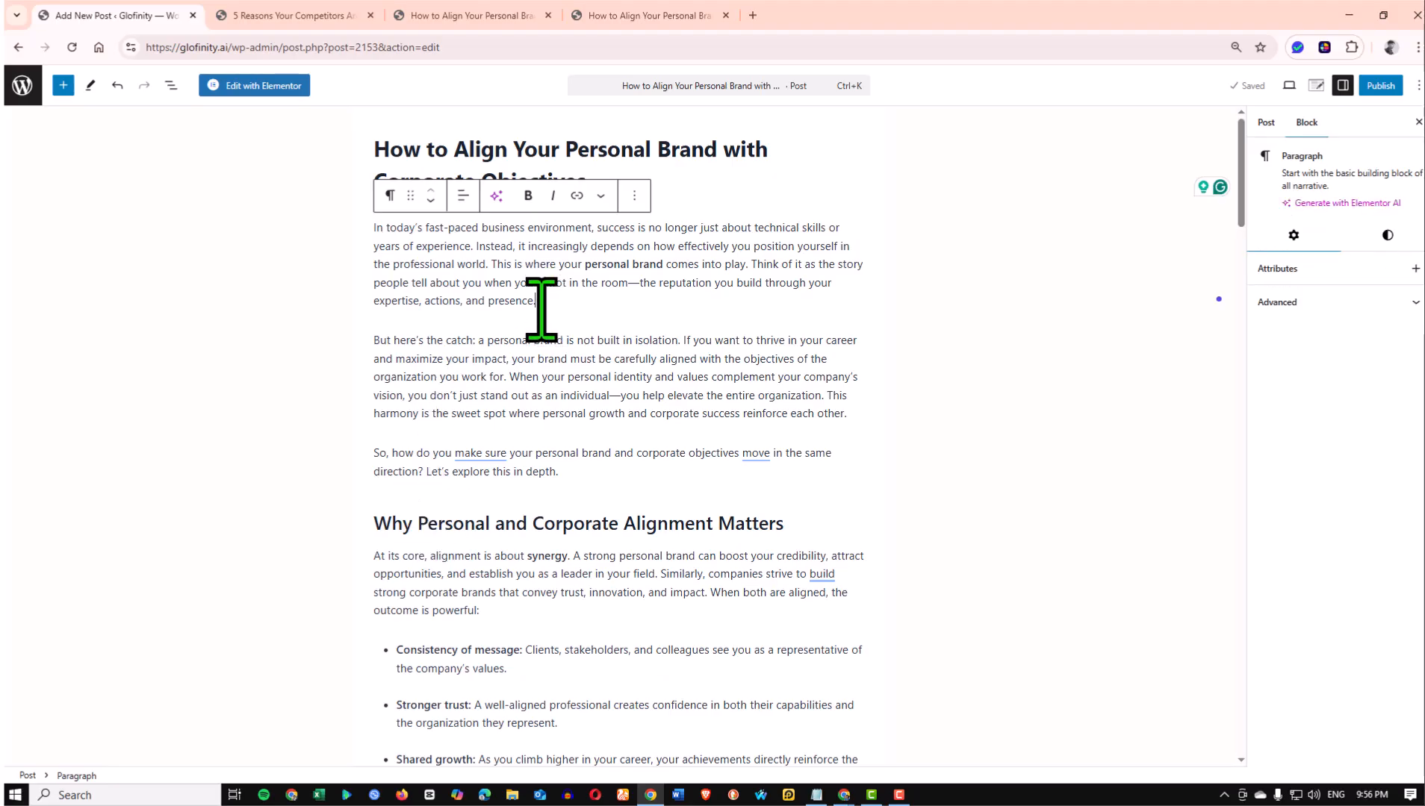
{"action": "left_click", "coordinate": [569, 317]}
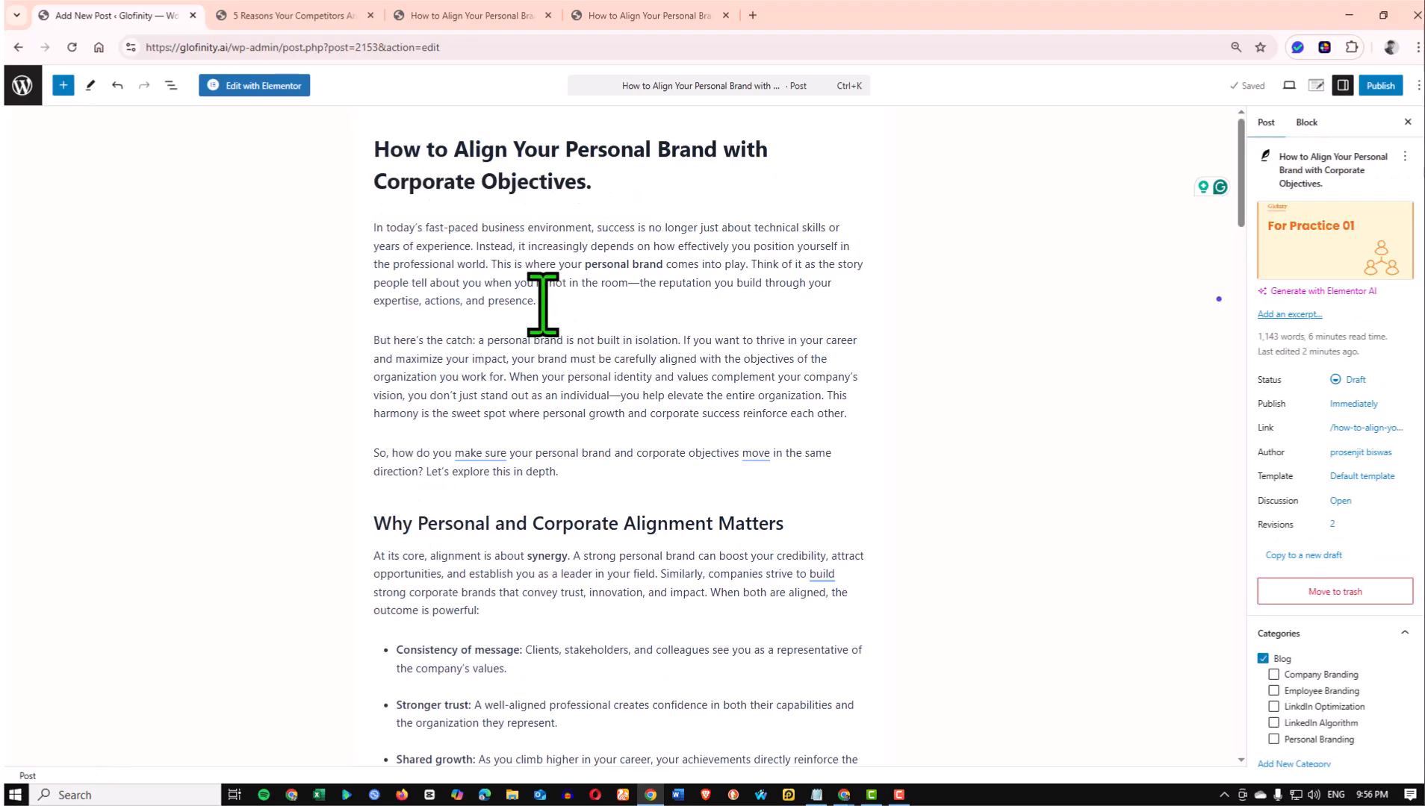
{"action": "left_click", "coordinate": [543, 304]}
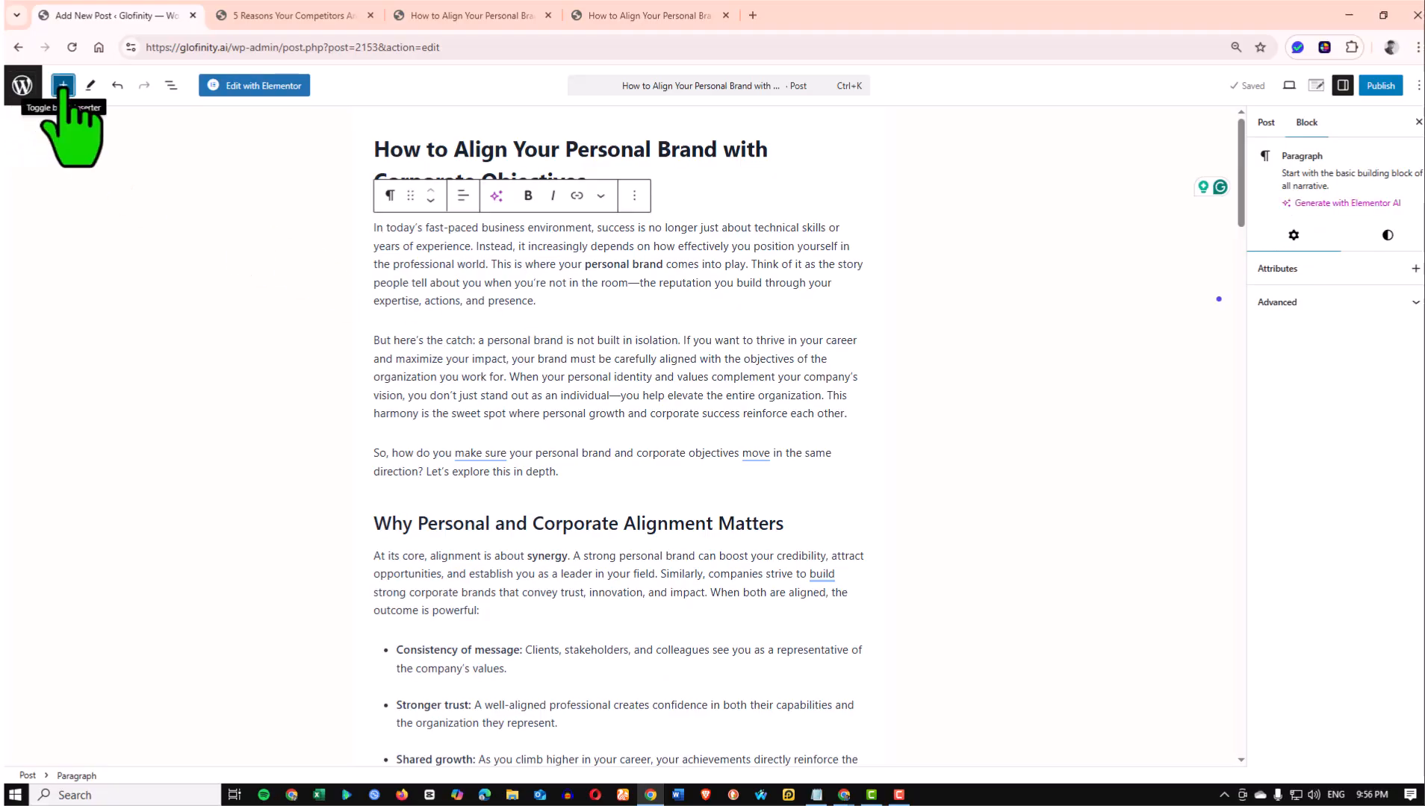
{"action": "left_click", "coordinate": [64, 85]}
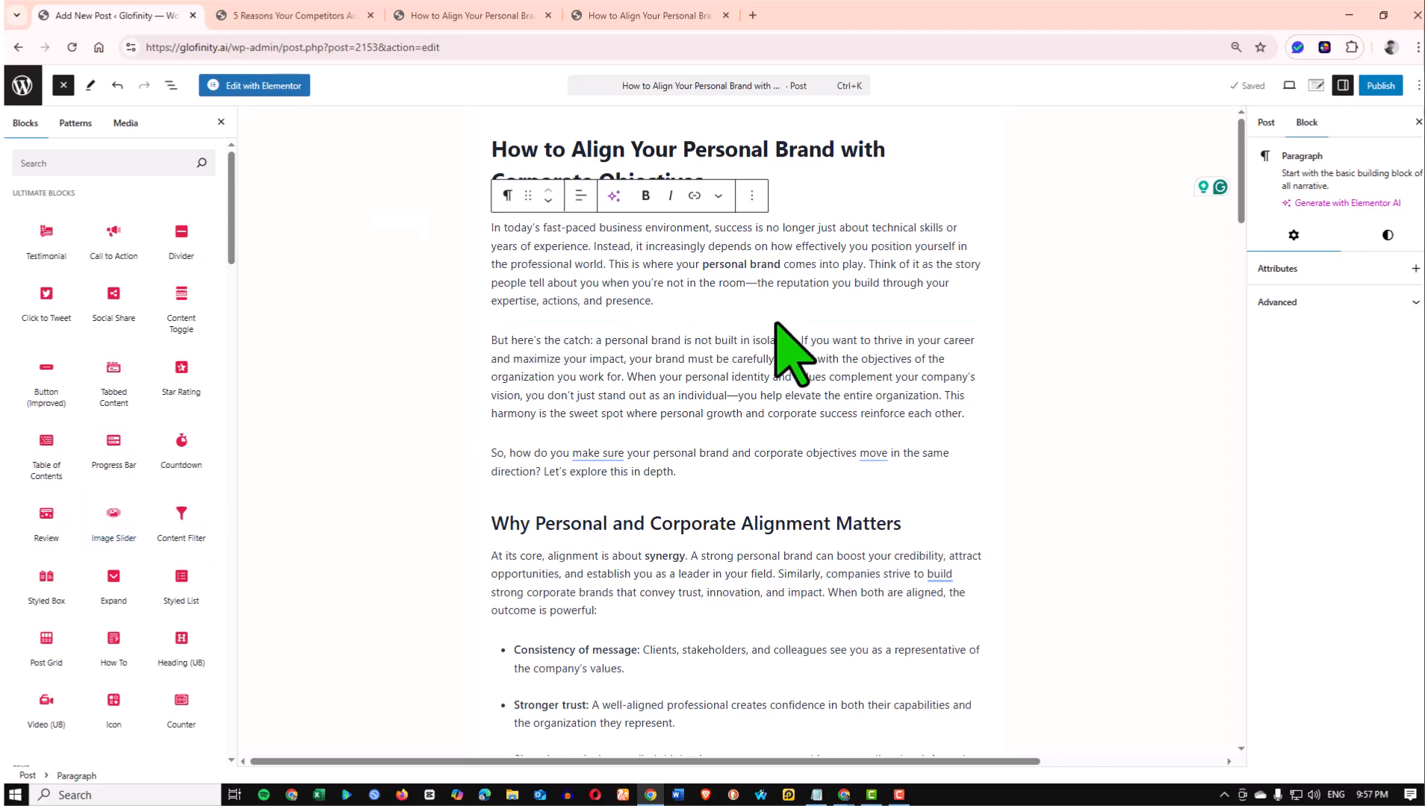
{"action": "left_click", "coordinate": [816, 330]}
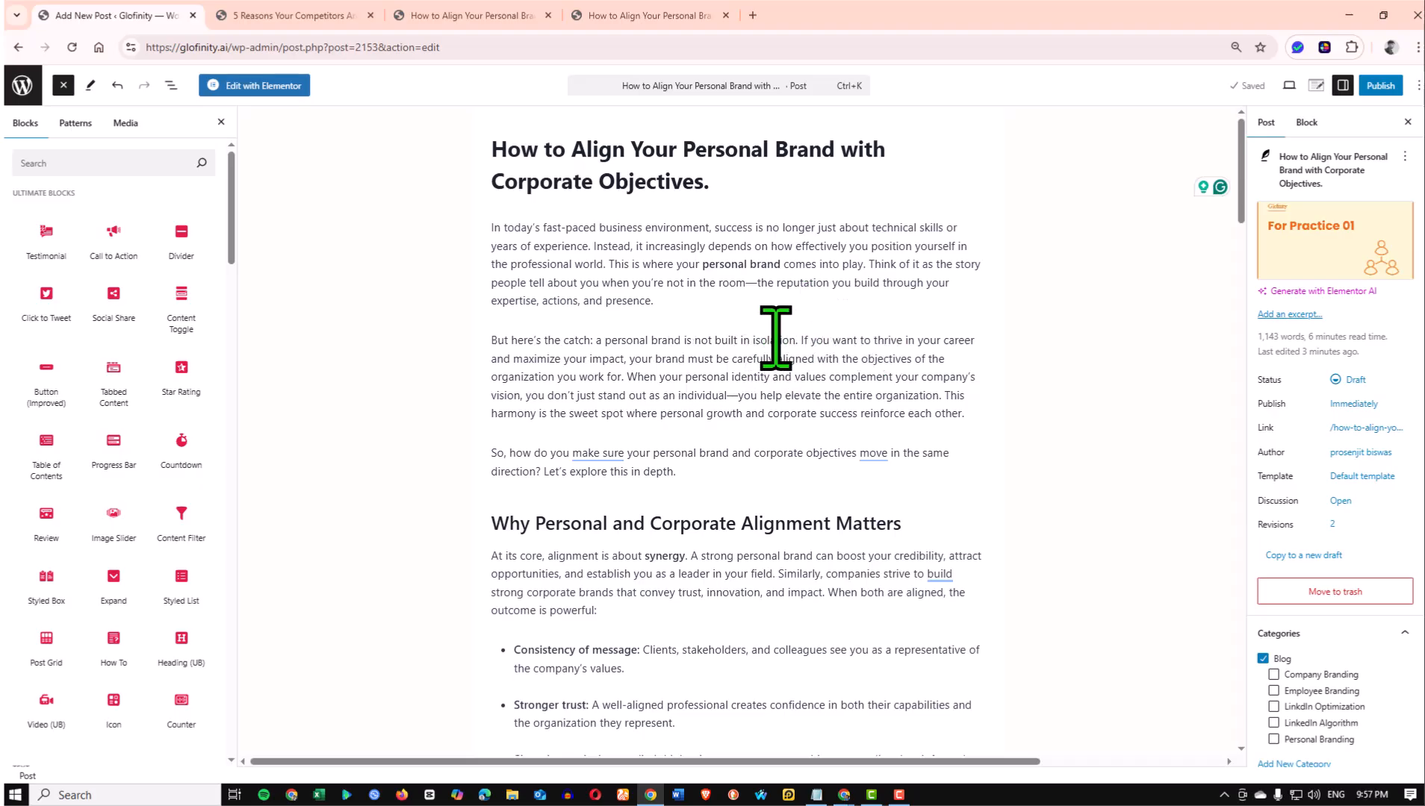
{"action": "scroll", "coordinate": [748, 462], "scroll_direction": "down", "scroll_amount": 3}
{"action": "scroll", "coordinate": [741, 318], "scroll_direction": "up", "scroll_amount": 3}
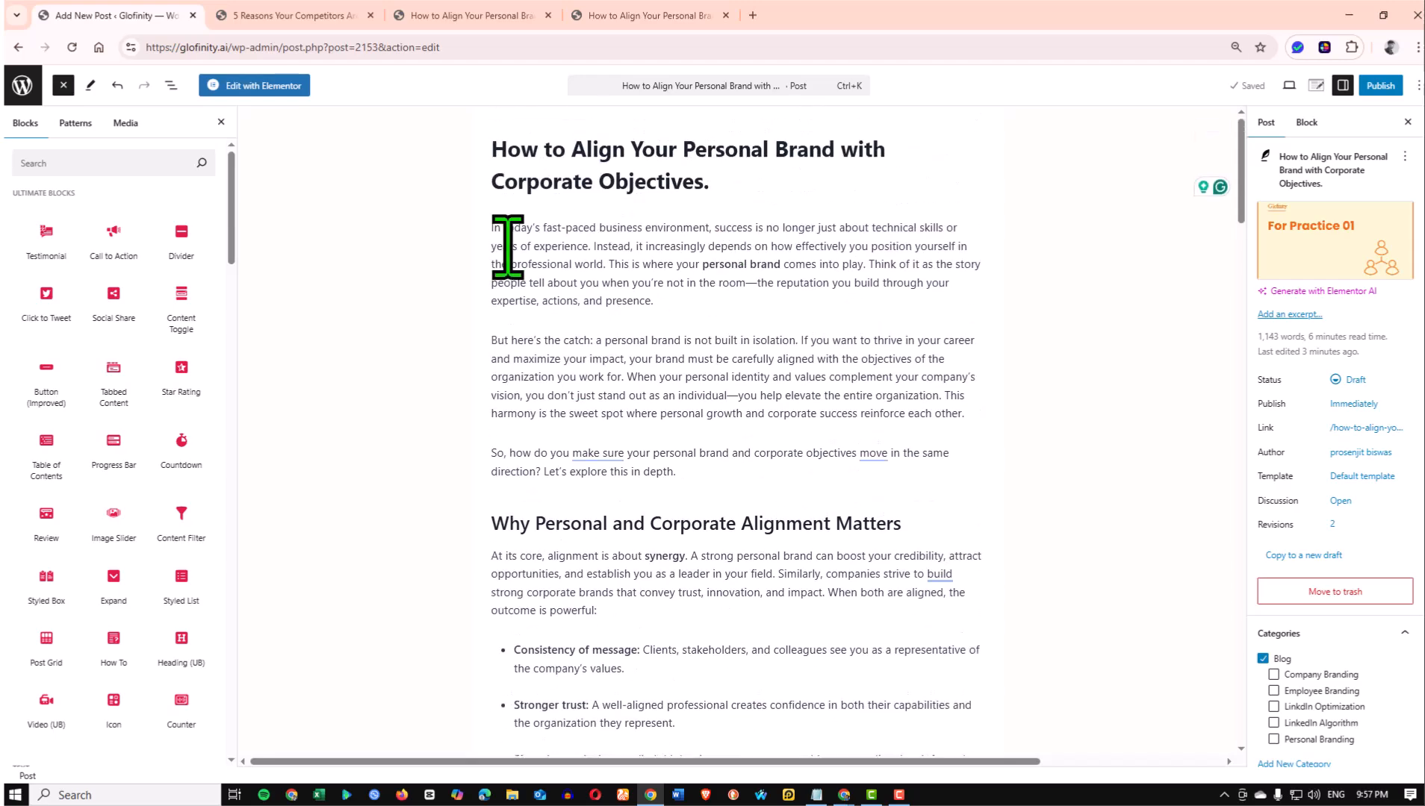
{"action": "left_click", "coordinate": [64, 85]}
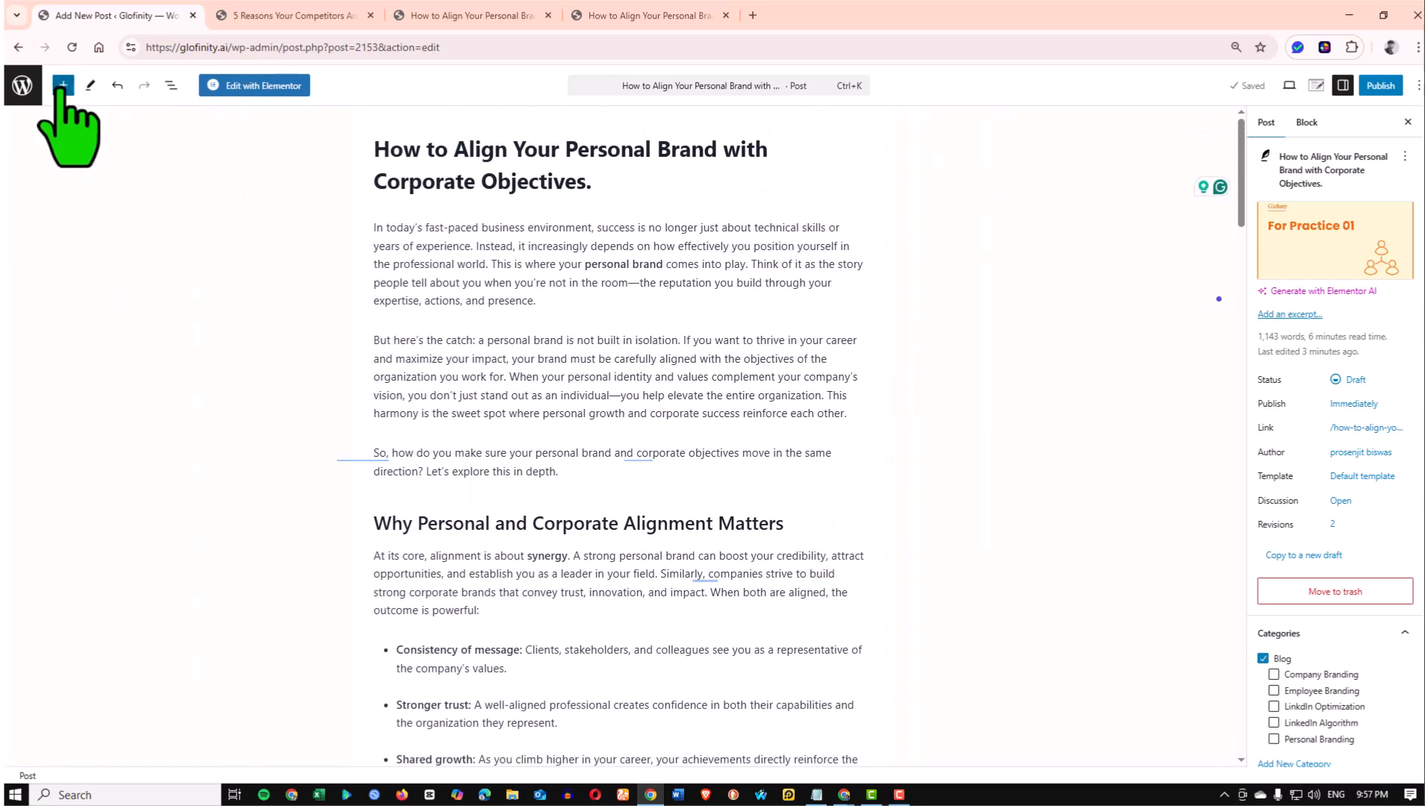
{"action": "left_click", "coordinate": [64, 85]}
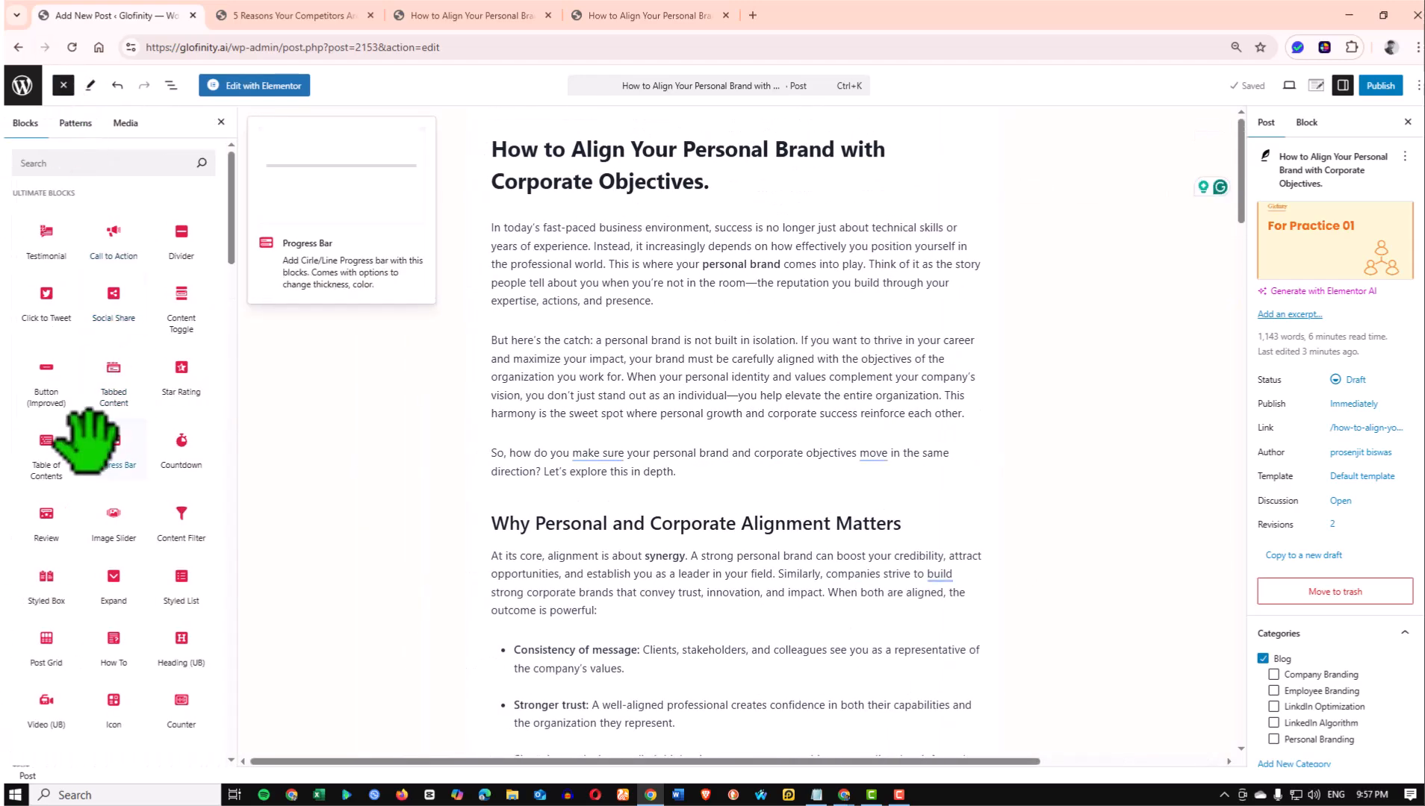
Search the block library for "im" and insert an empty Image block after the first introduction paragraph
{"action": "left_click", "coordinate": [679, 312]}
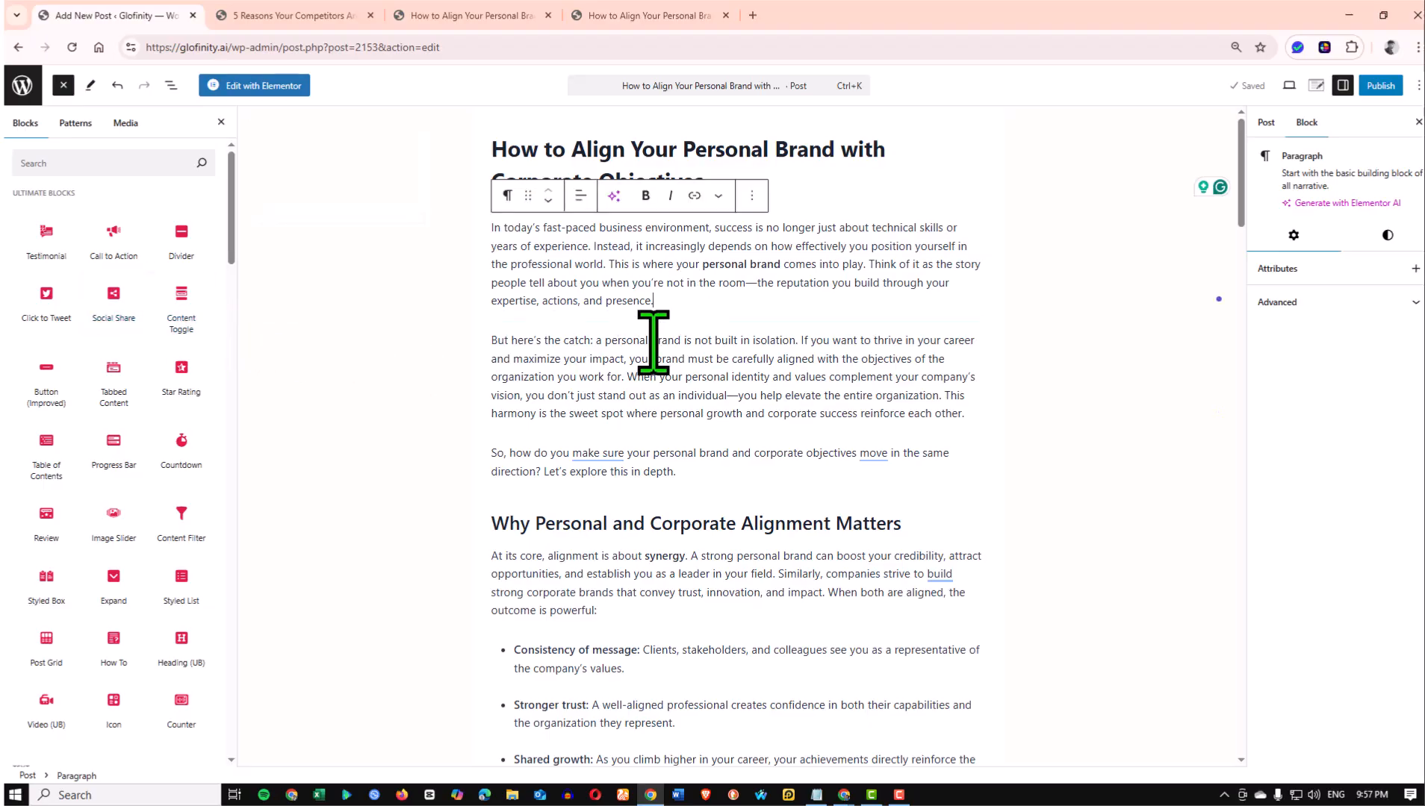
{"action": "mouse_move", "coordinate": [45, 267]}
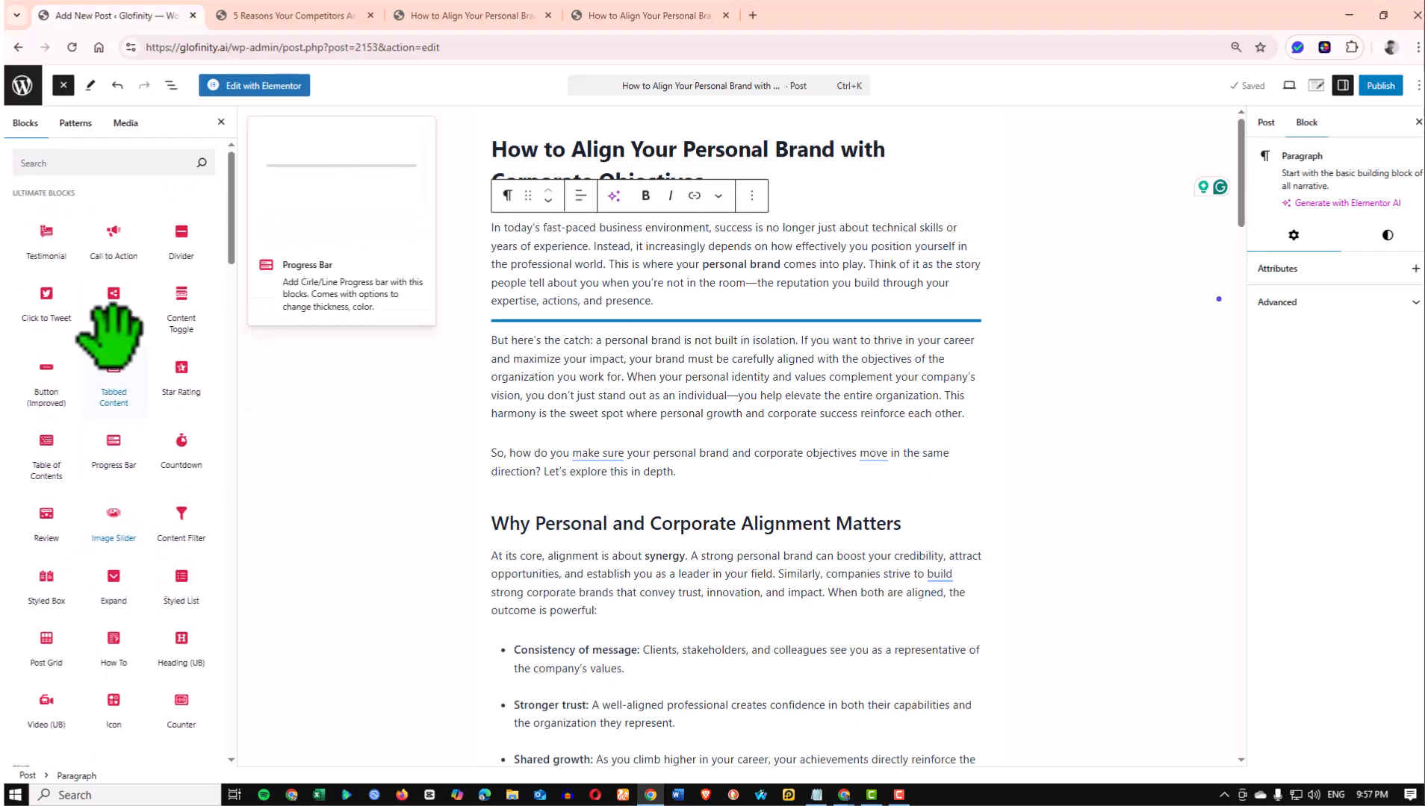
{"action": "left_click", "coordinate": [88, 164]}
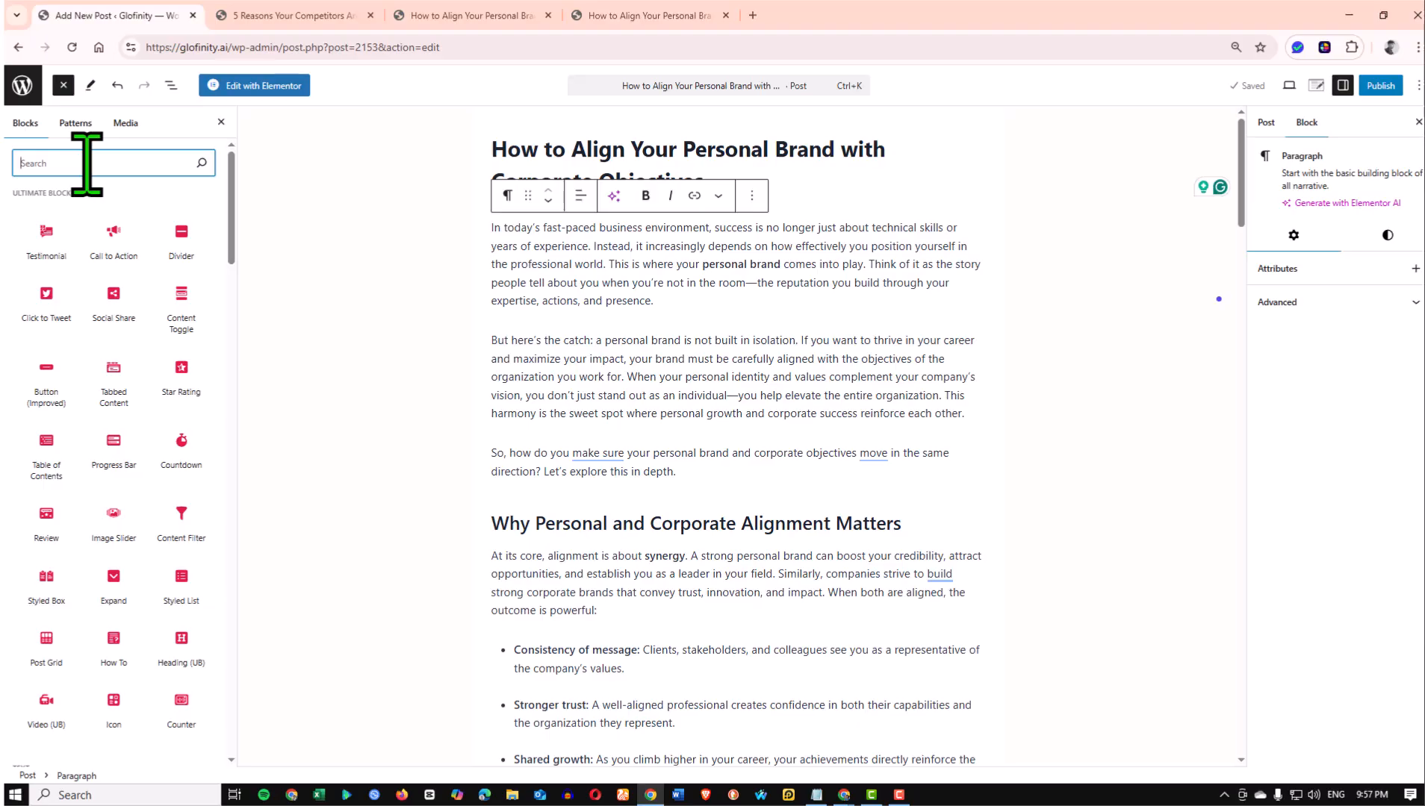
{"action": "type", "text": "im"}
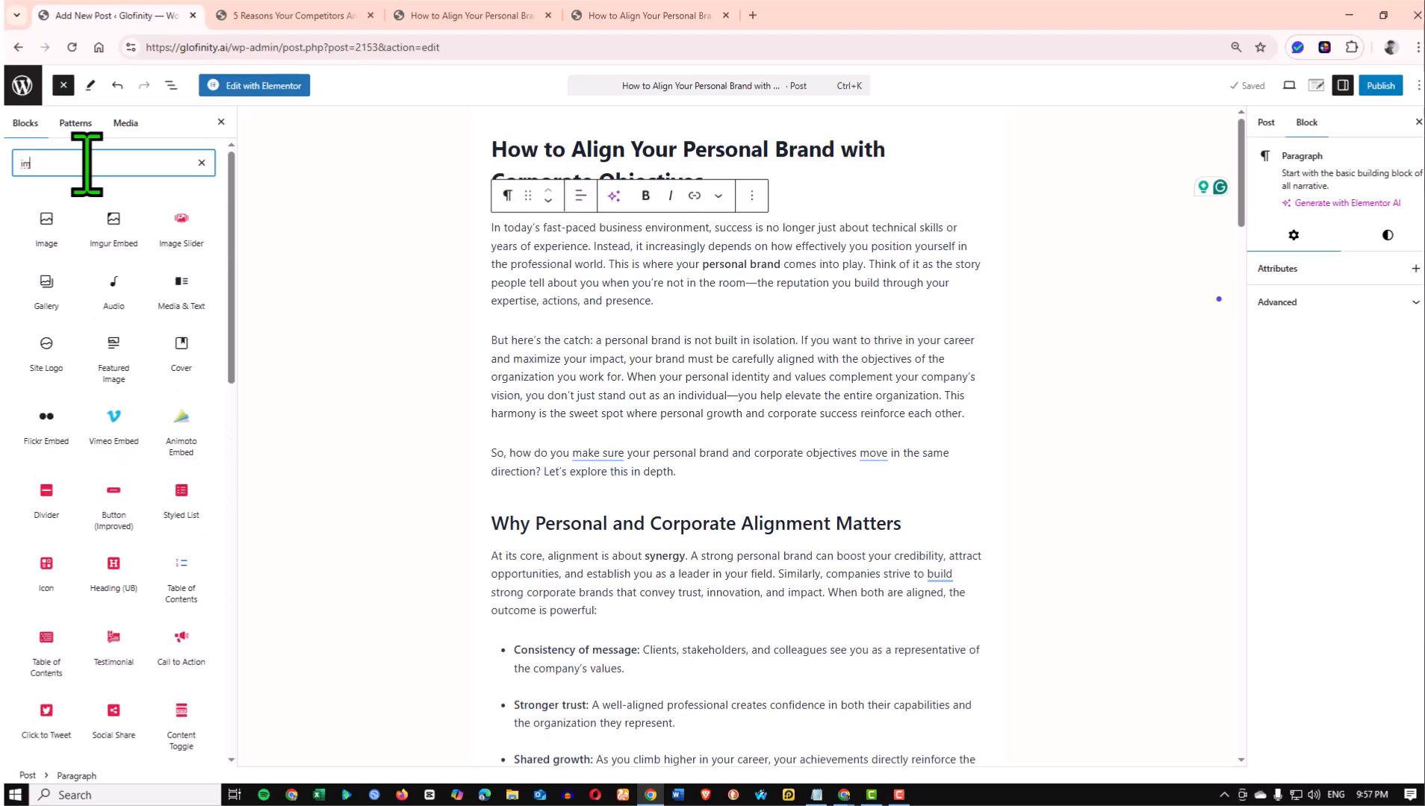
{"action": "left_click", "coordinate": [48, 235]}
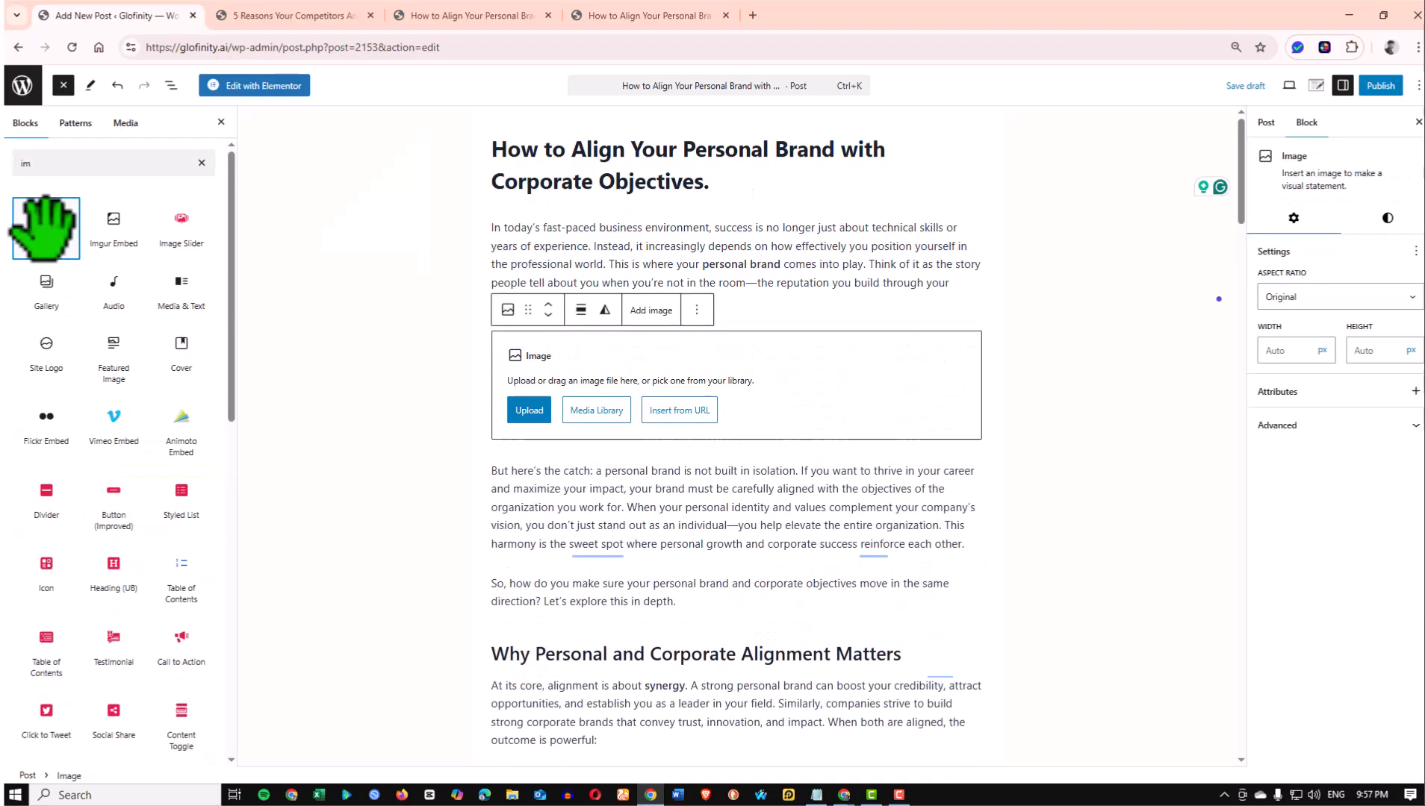
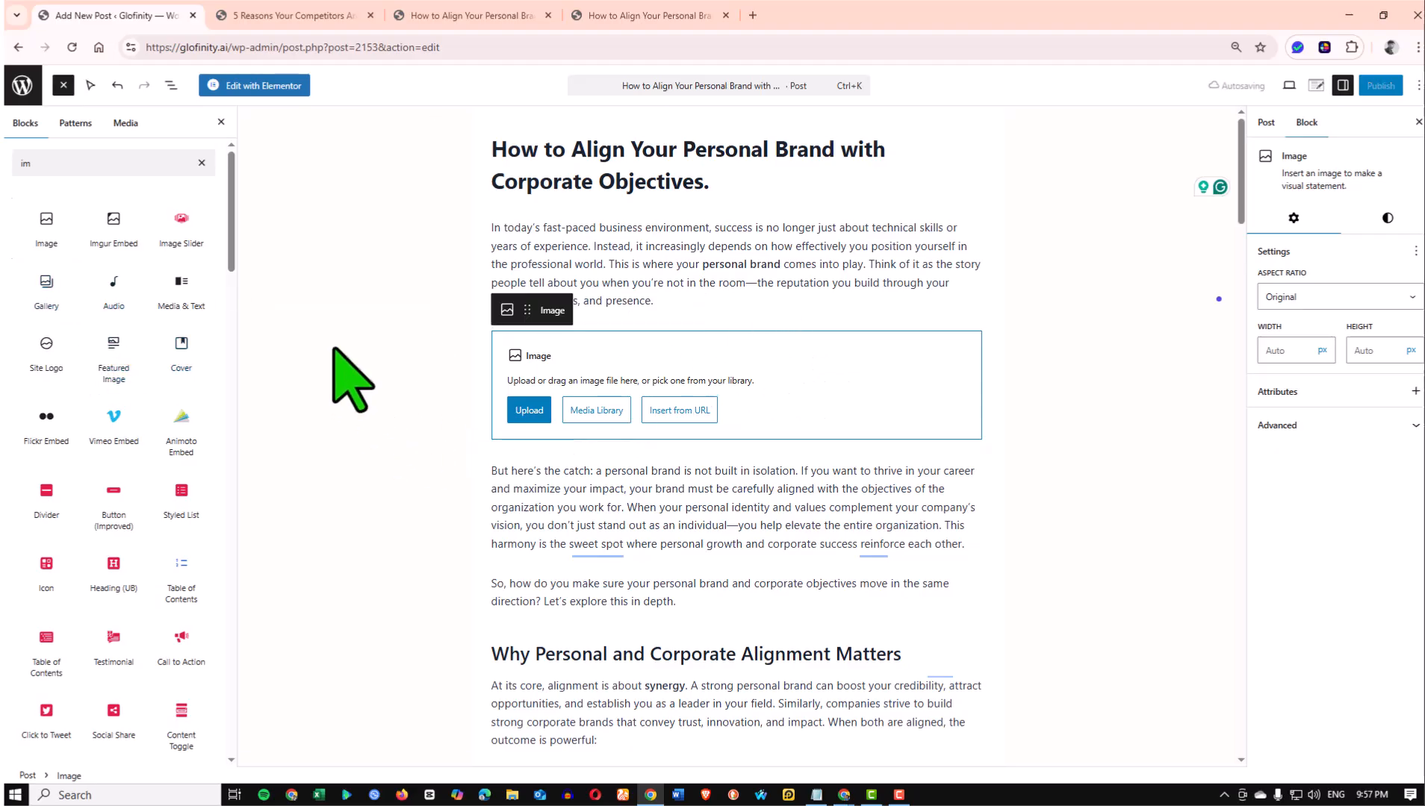
Delete the empty Image block from the introduction and close the block library
{"action": "left_click", "coordinate": [696, 310]}
{"action": "left_click", "coordinate": [867, 321]}
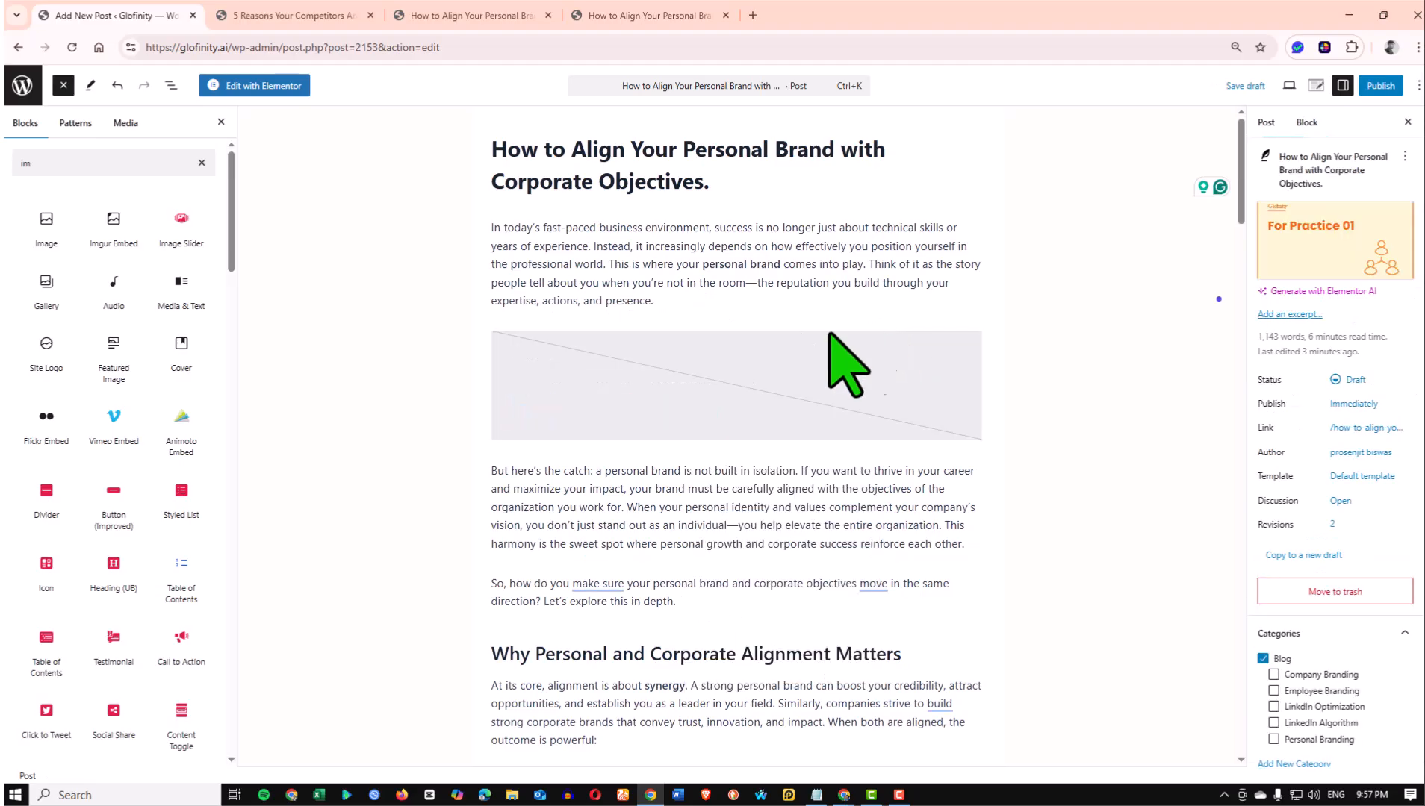
{"action": "left_click", "coordinate": [644, 357]}
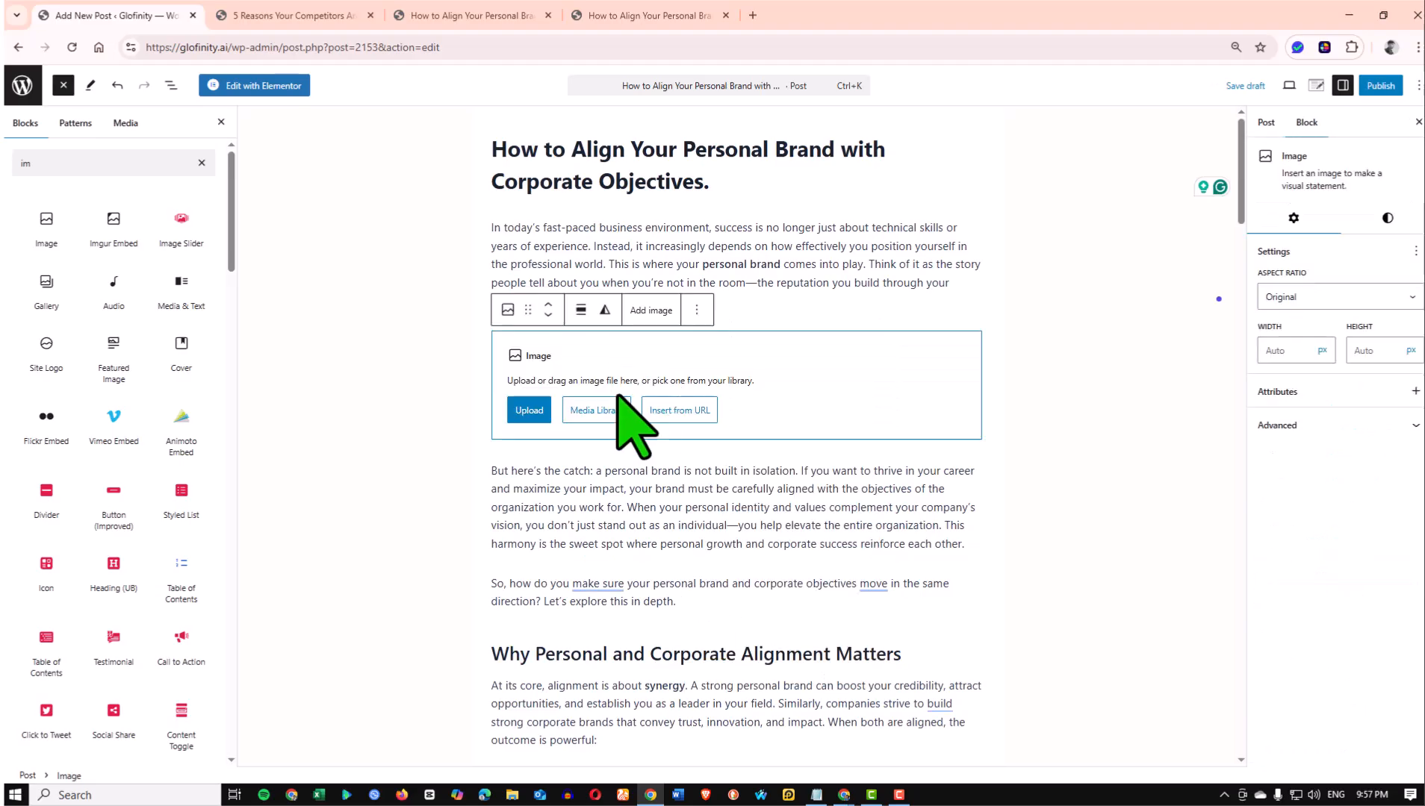
{"action": "left_click", "coordinate": [696, 310]}
{"action": "left_click", "coordinate": [747, 678]}
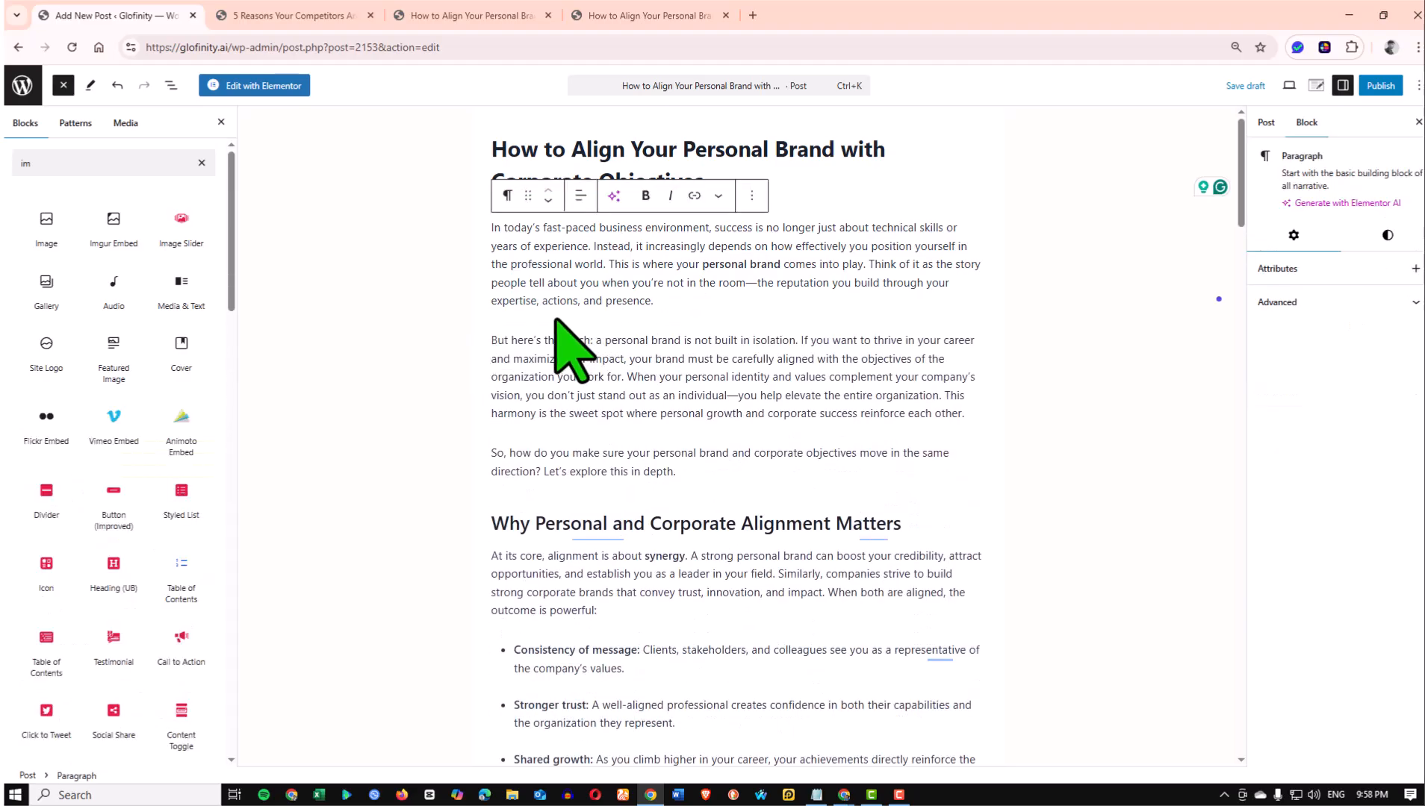
{"action": "left_click", "coordinate": [64, 85]}
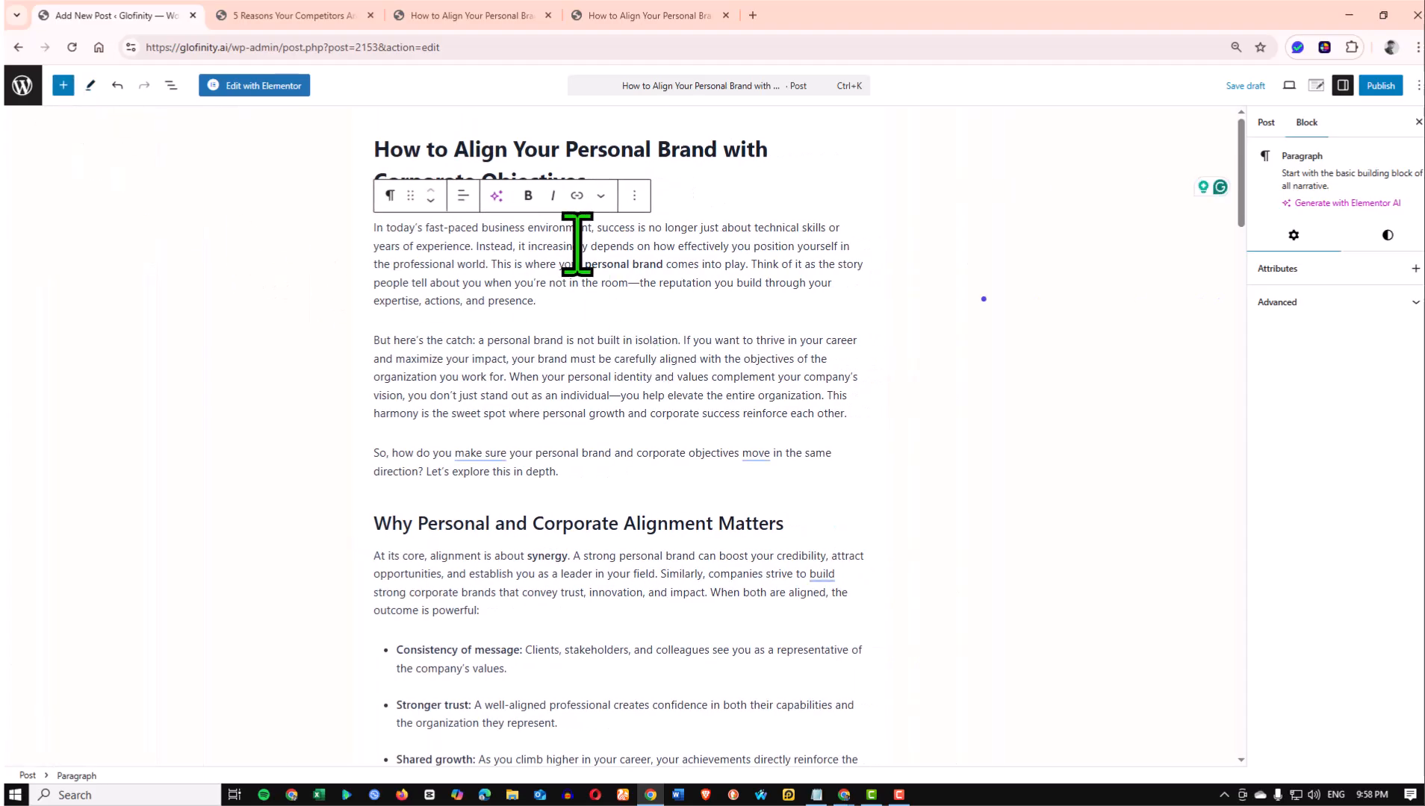
Place the cursor at the end of the "For example" paragraph under "Step 1" and open the block library
{"action": "scroll", "coordinate": [634, 359], "scroll_direction": "down", "scroll_amount": 12}
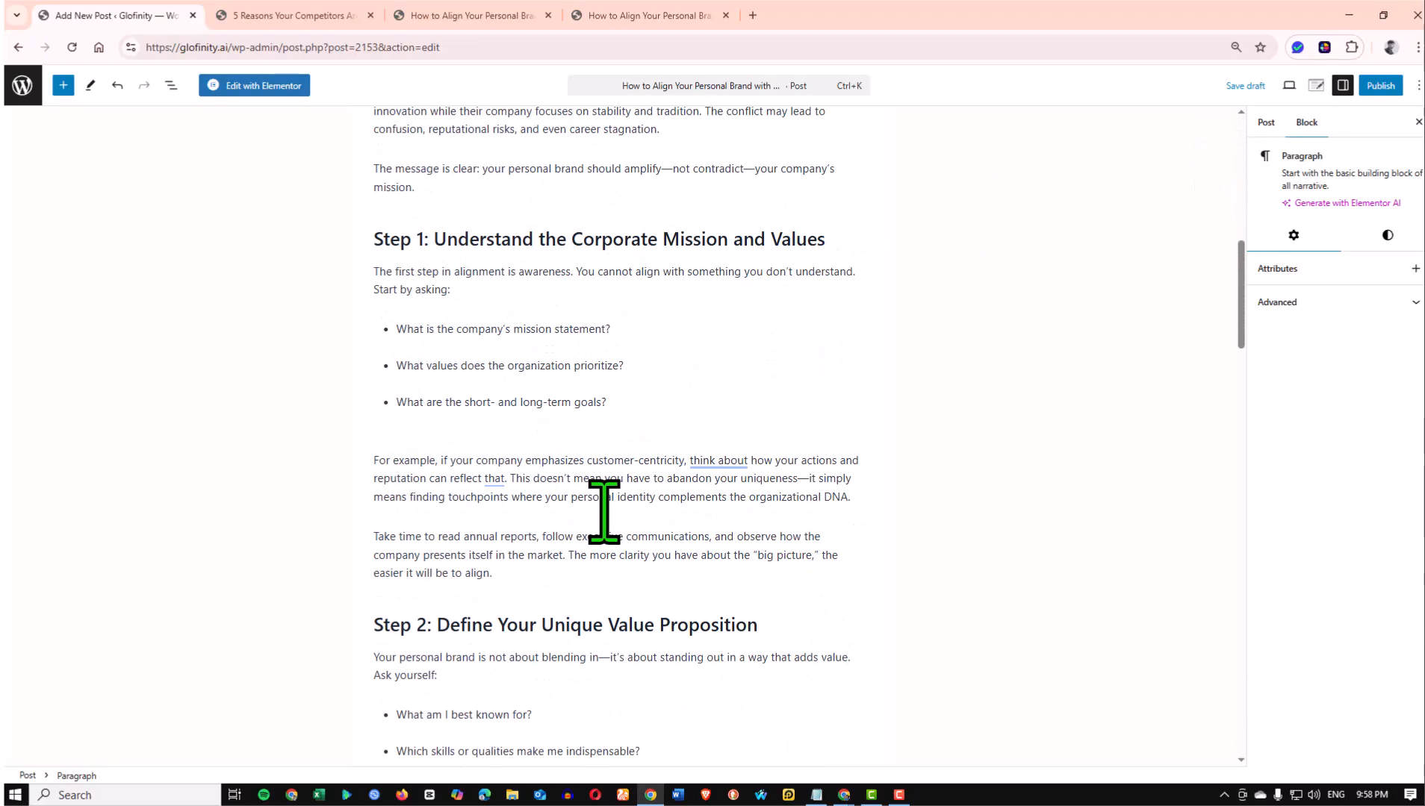
{"action": "scroll", "coordinate": [603, 512], "scroll_direction": "up", "scroll_amount": 3}
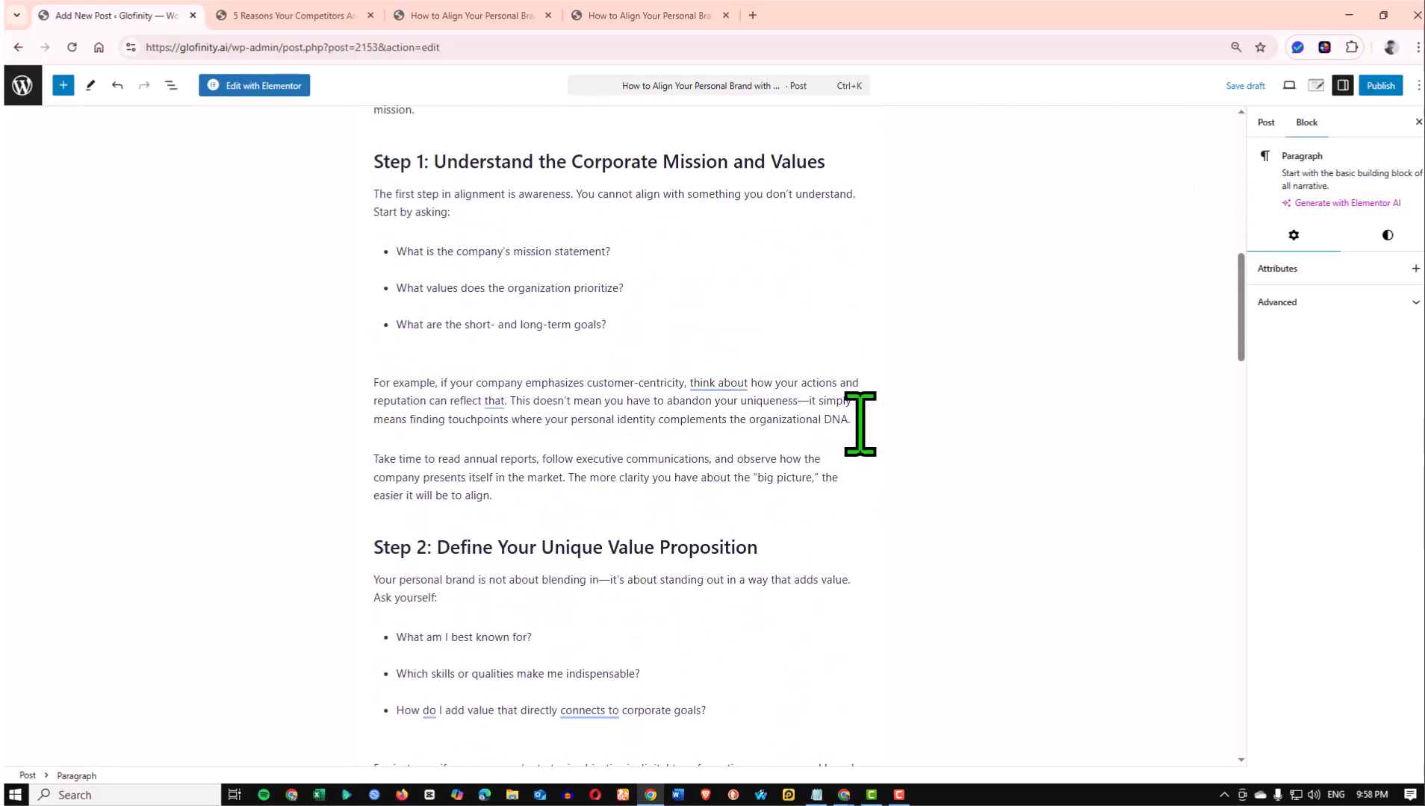
{"action": "left_click", "coordinate": [854, 423]}
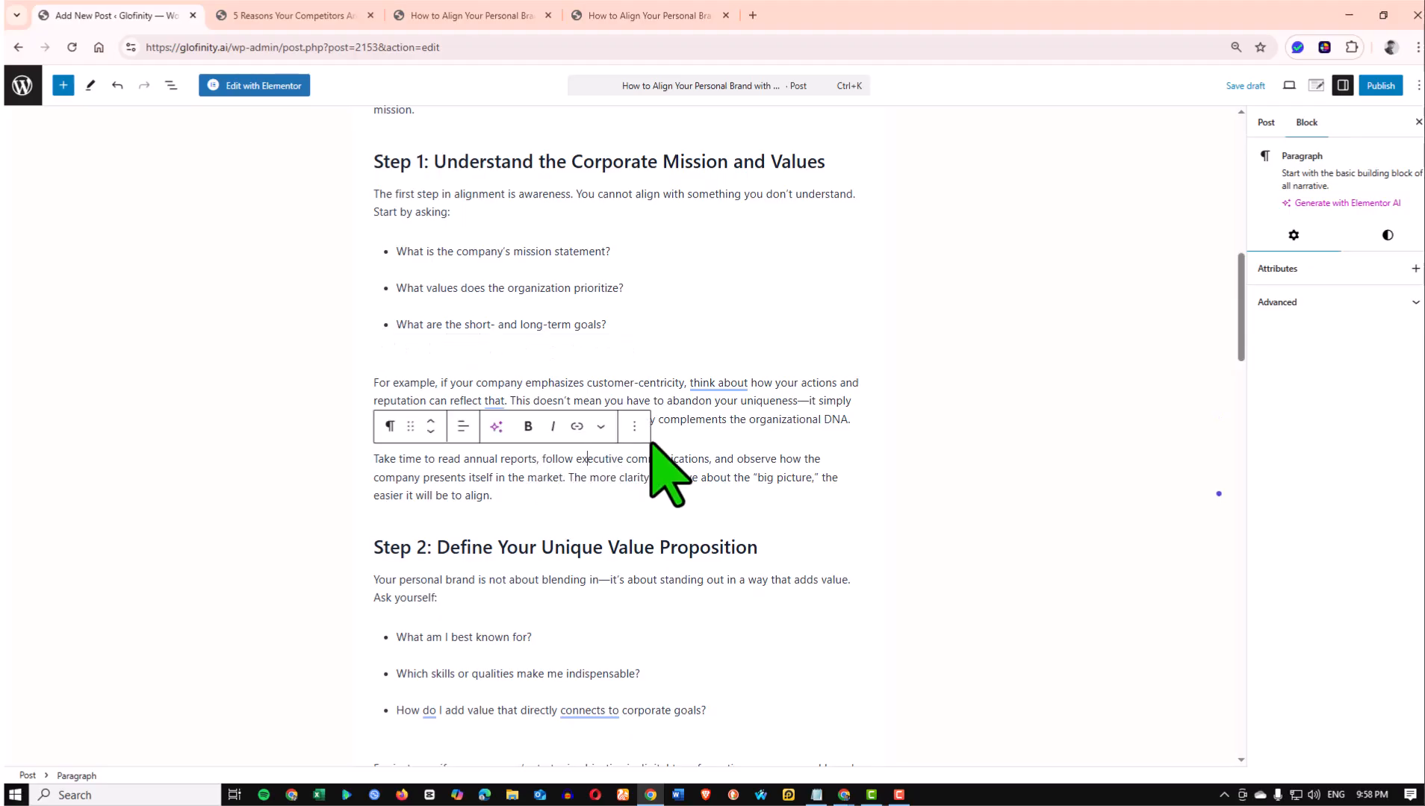
{"action": "left_click", "coordinate": [679, 443]}
{"action": "left_click", "coordinate": [850, 423]}
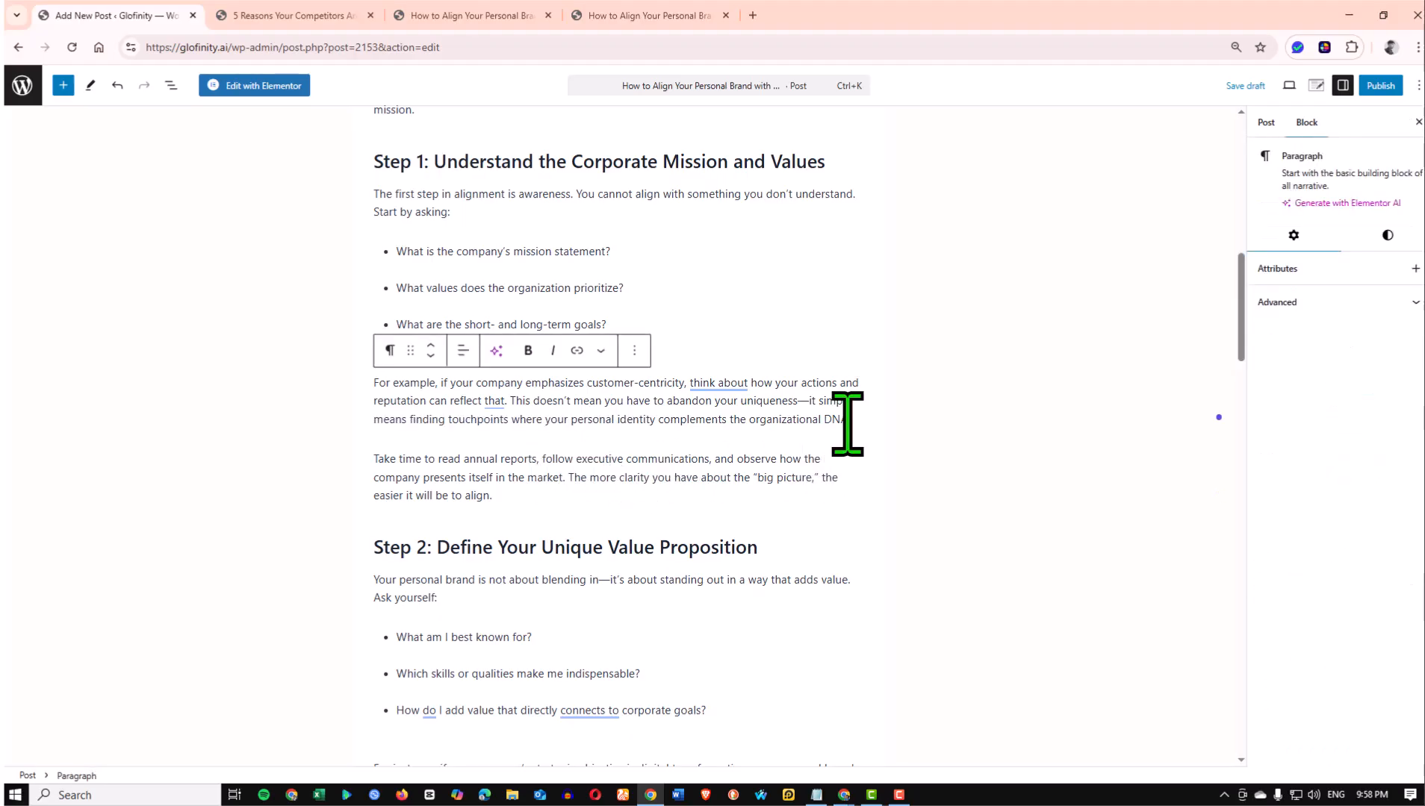
{"action": "left_click", "coordinate": [63, 86]}
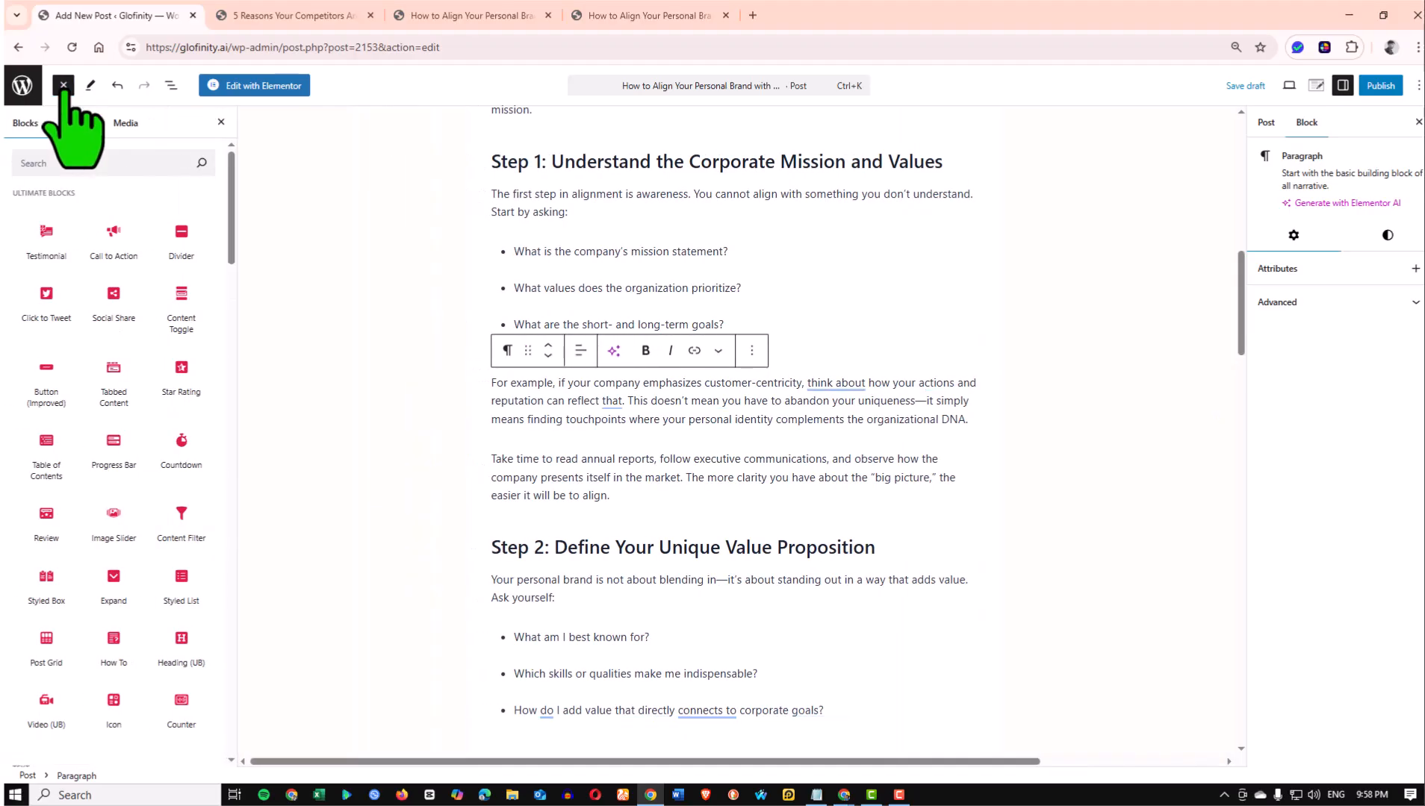
Look through the block library's categories, including Embeds, Text and Media
{"action": "scroll", "coordinate": [121, 377], "scroll_direction": "down", "scroll_amount": 7}
{"action": "scroll", "coordinate": [112, 485], "scroll_direction": "down", "scroll_amount": 10}
{"action": "scroll", "coordinate": [114, 520], "scroll_direction": "down", "scroll_amount": 4}
{"action": "scroll", "coordinate": [114, 515], "scroll_direction": "up", "scroll_amount": 6}
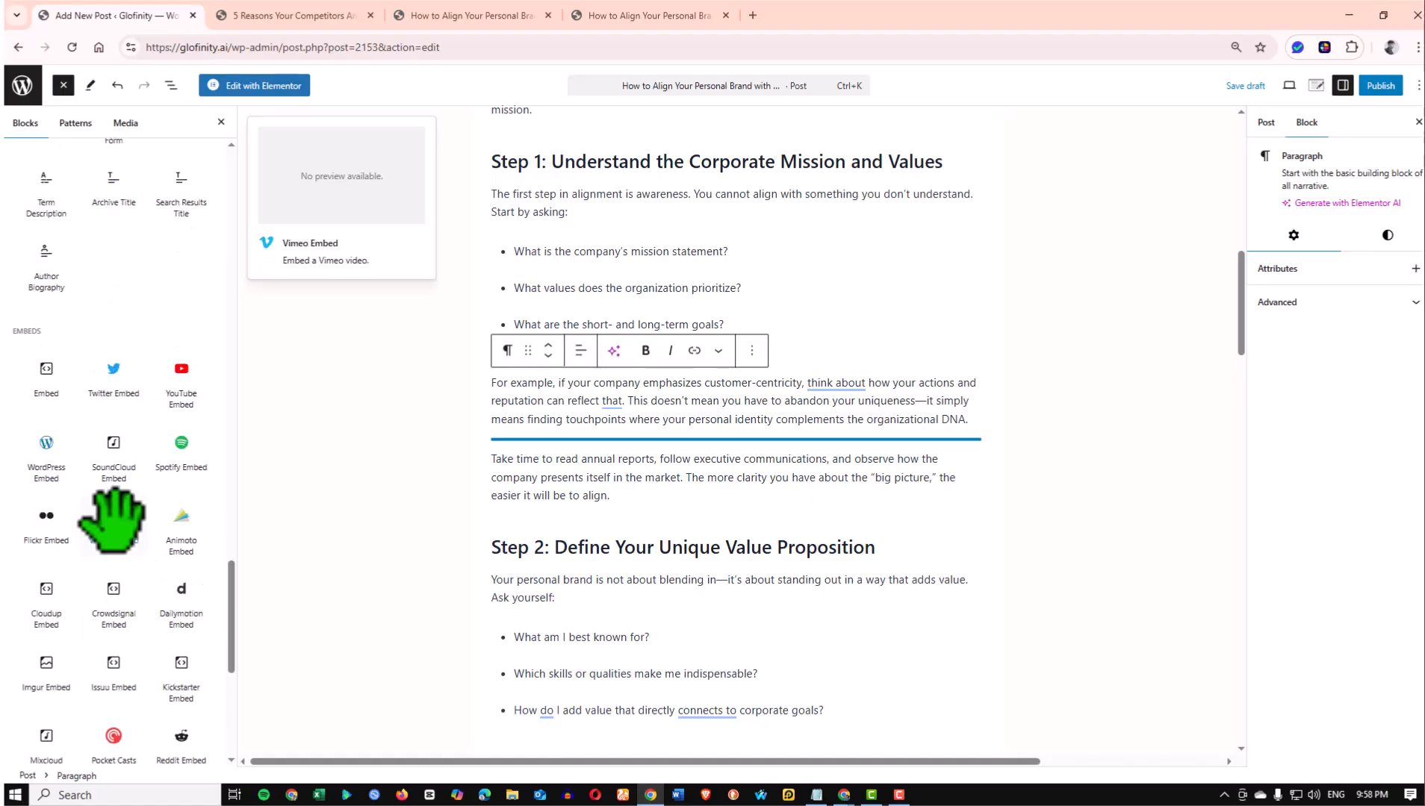
{"action": "scroll", "coordinate": [97, 589], "scroll_direction": "down", "scroll_amount": 5}
{"action": "scroll", "coordinate": [115, 552], "scroll_direction": "up", "scroll_amount": 15}
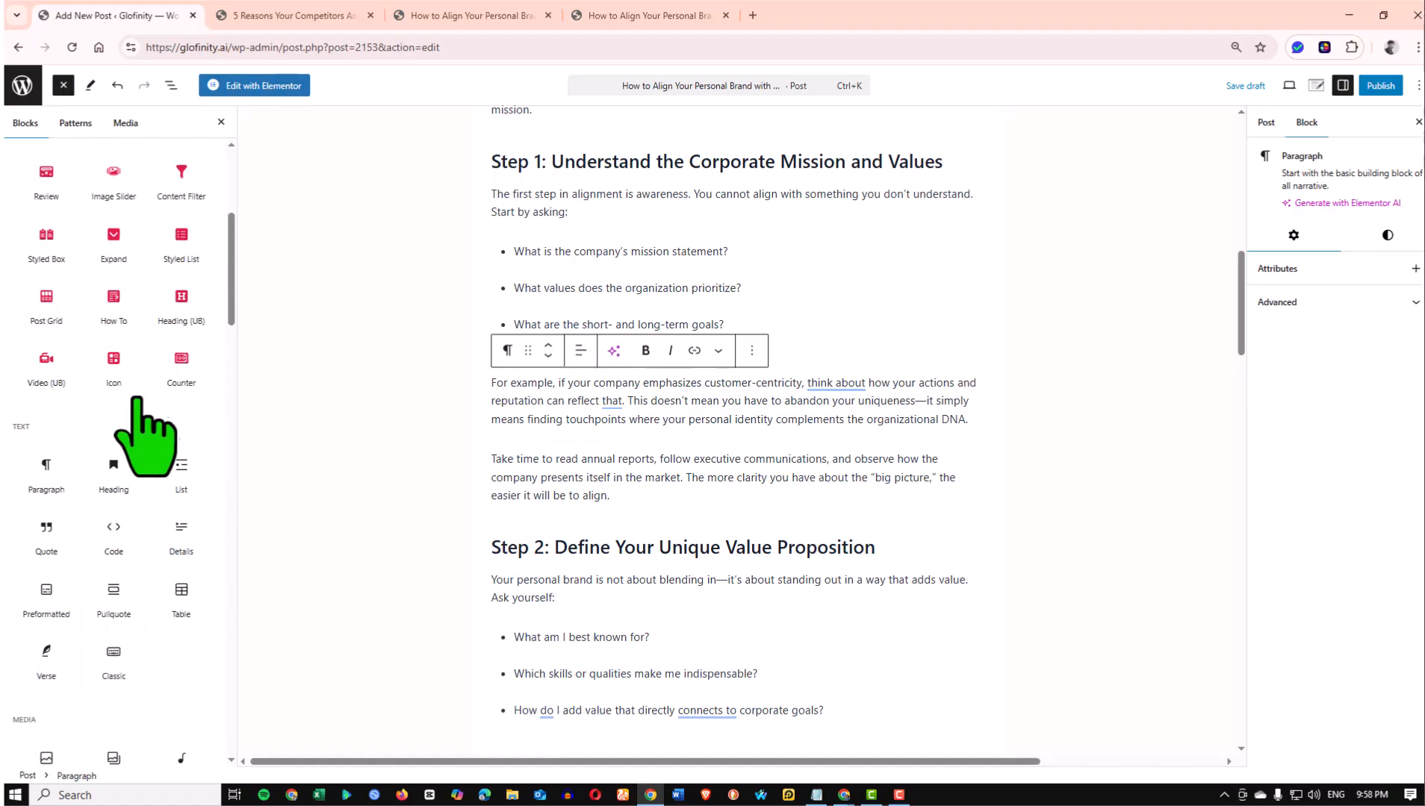
{"action": "scroll", "coordinate": [138, 403], "scroll_direction": "up", "scroll_amount": 1}
{"action": "scroll", "coordinate": [74, 448], "scroll_direction": "down", "scroll_amount": 4}
{"action": "scroll", "coordinate": [67, 429], "scroll_direction": "up", "scroll_amount": 2}
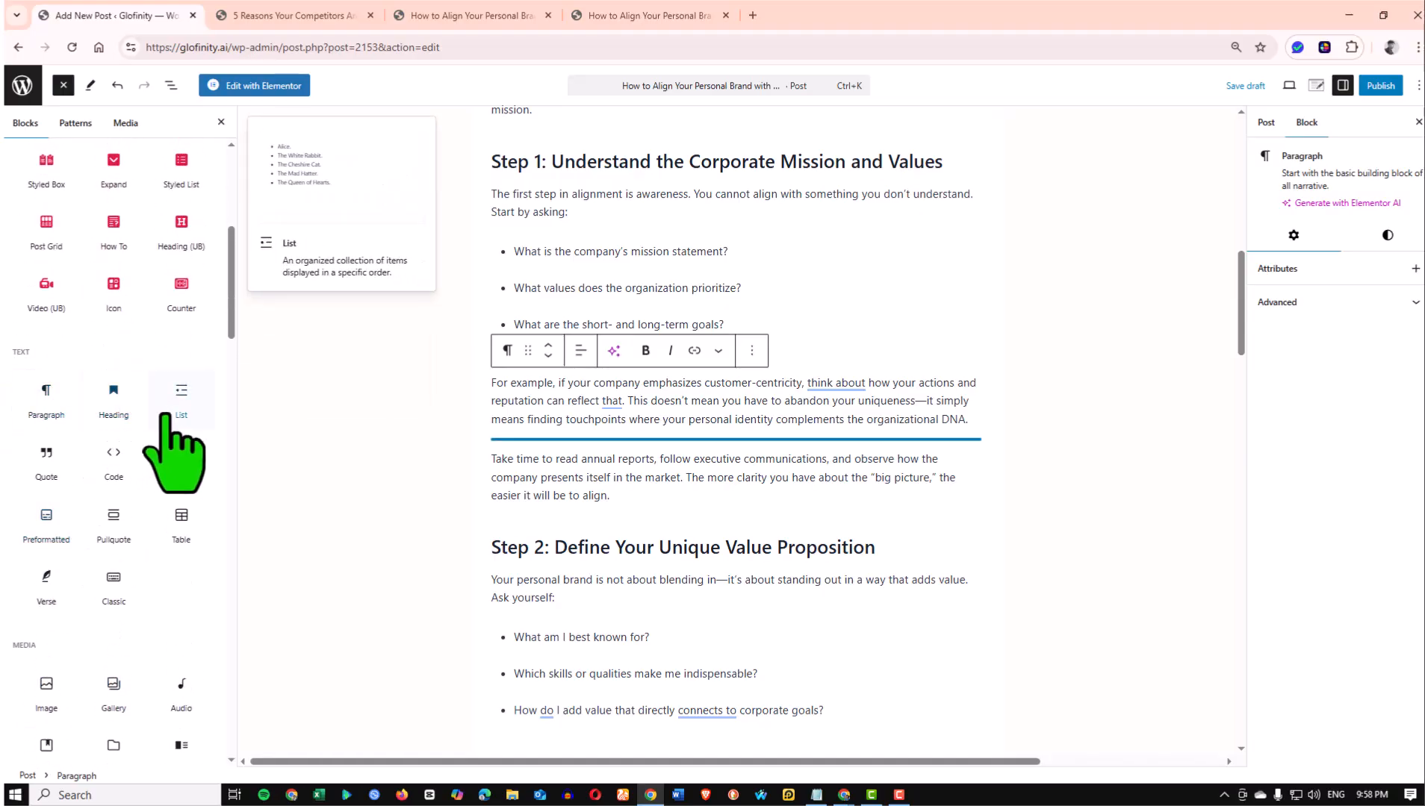
Insert an empty Image block after the "For example" paragraph under "Step 1", then deselect it
{"action": "scroll", "coordinate": [52, 597], "scroll_direction": "down", "scroll_amount": 2}
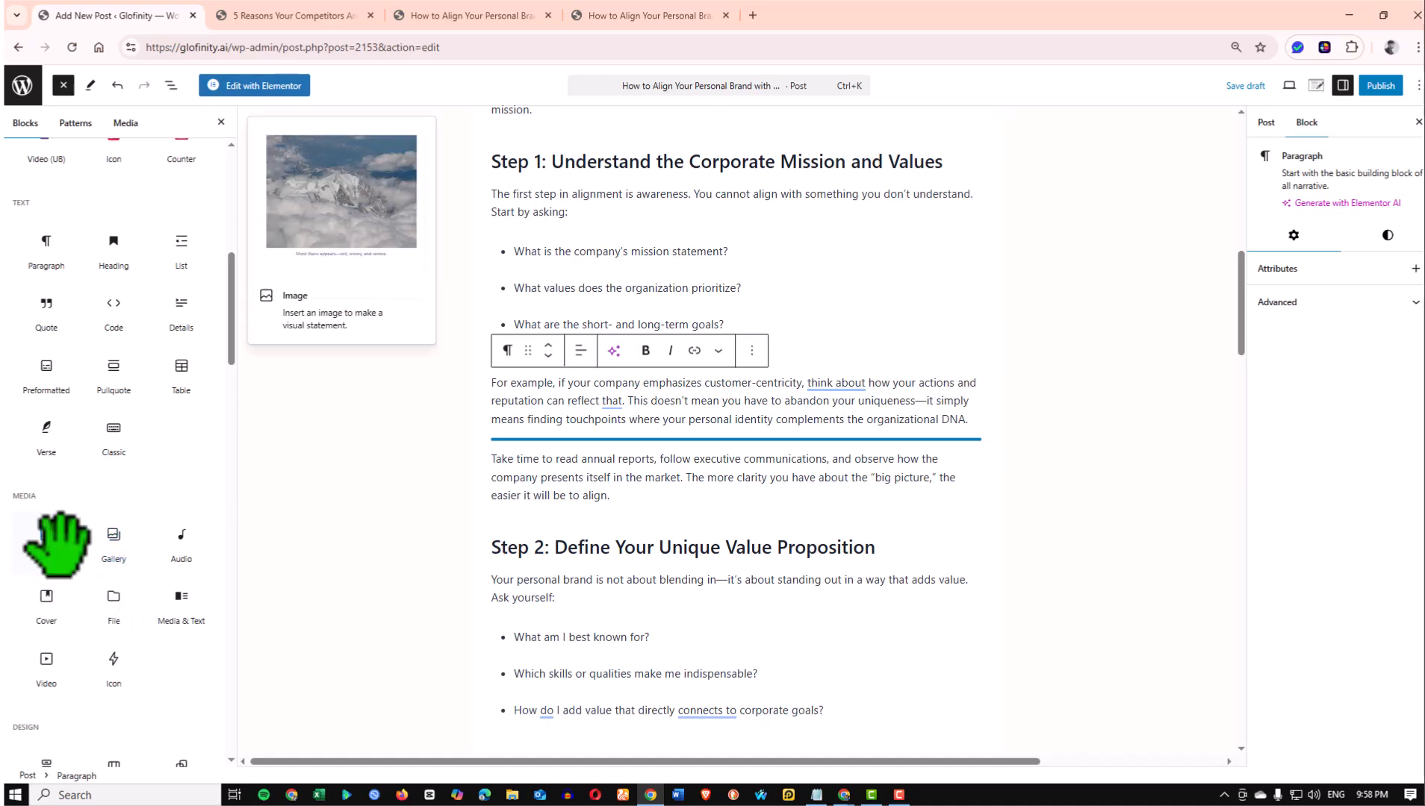
{"action": "left_click", "coordinate": [46, 543]}
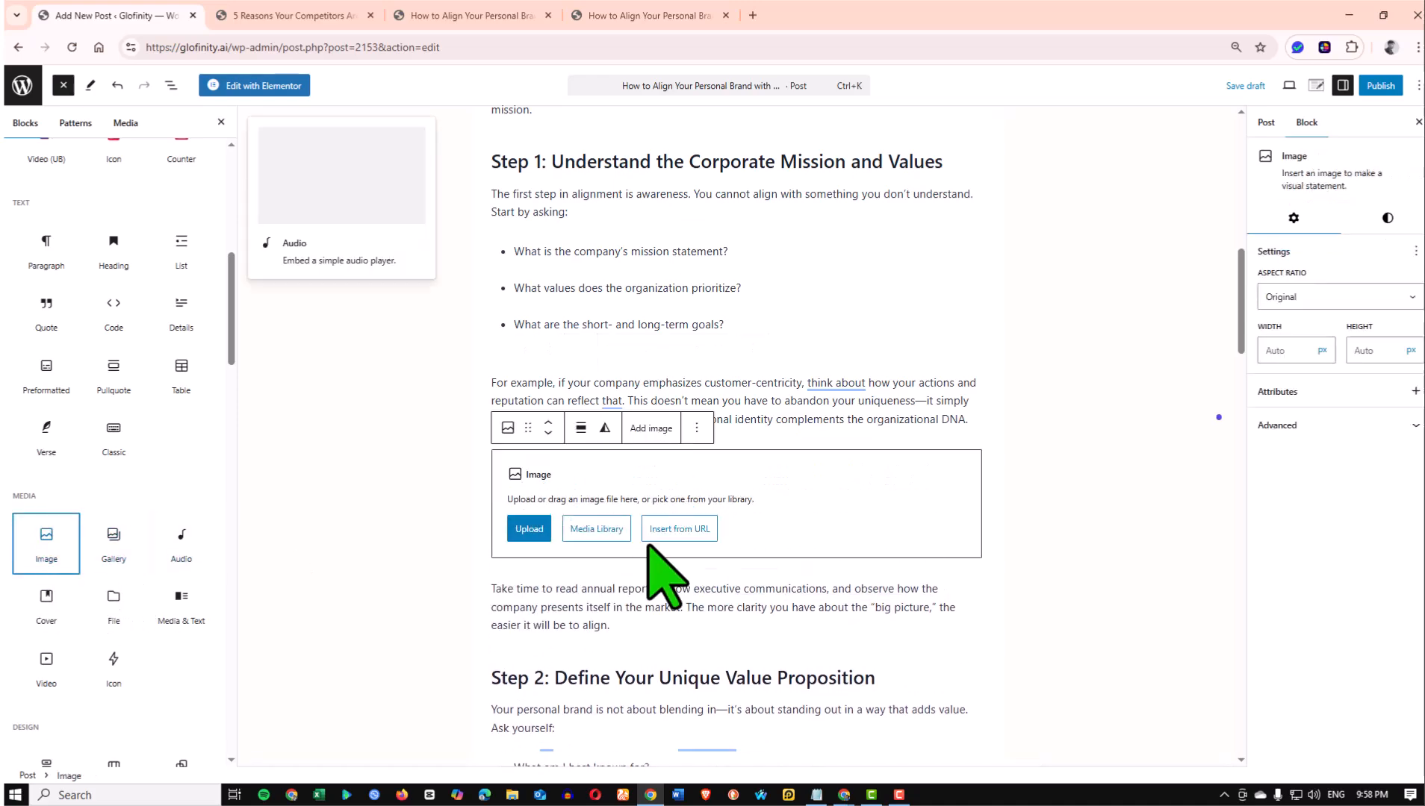
{"action": "left_click", "coordinate": [448, 469]}
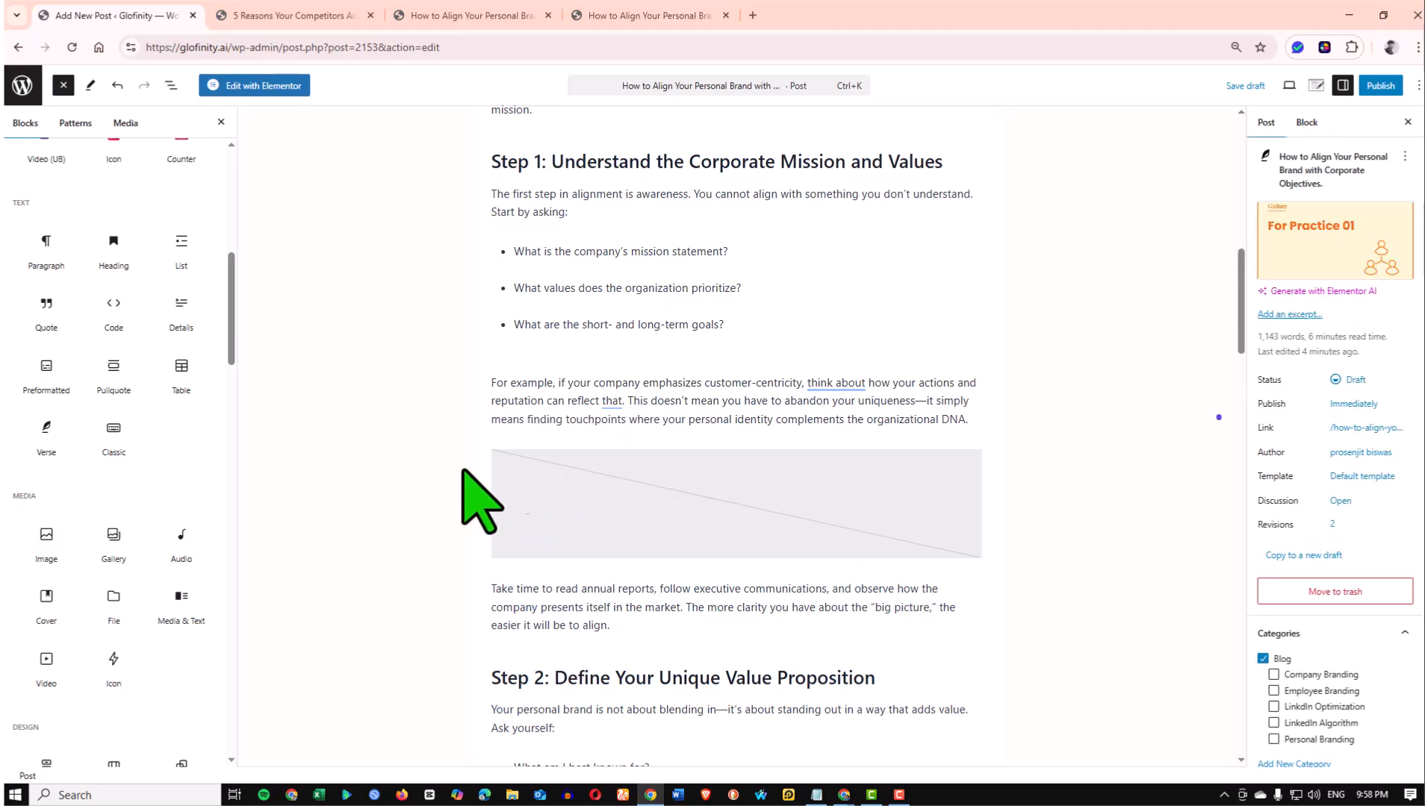
Look at the media library and its file upload option for the empty Image block under "Step 1", then close the media dialog
{"action": "left_click", "coordinate": [686, 493]}
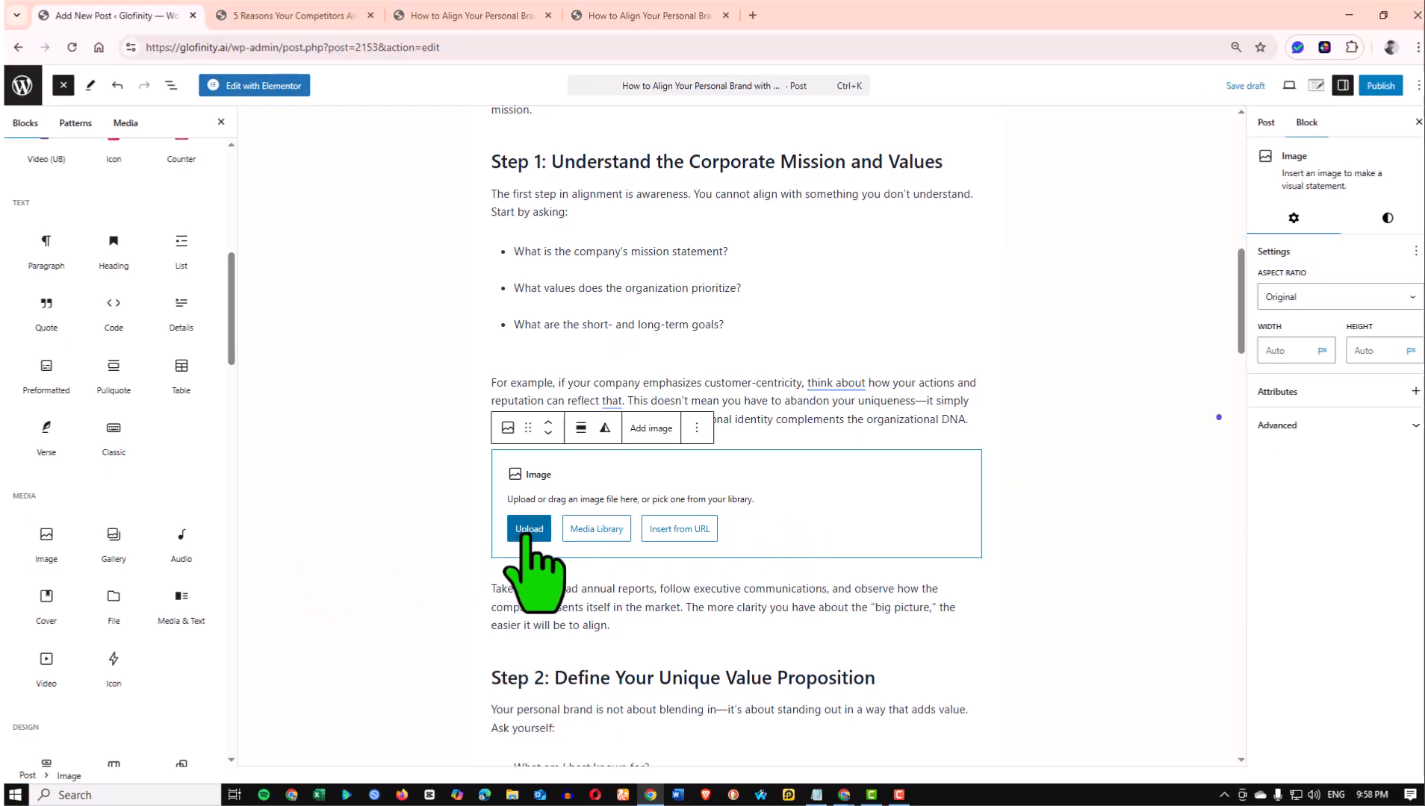
{"action": "left_click", "coordinate": [598, 530]}
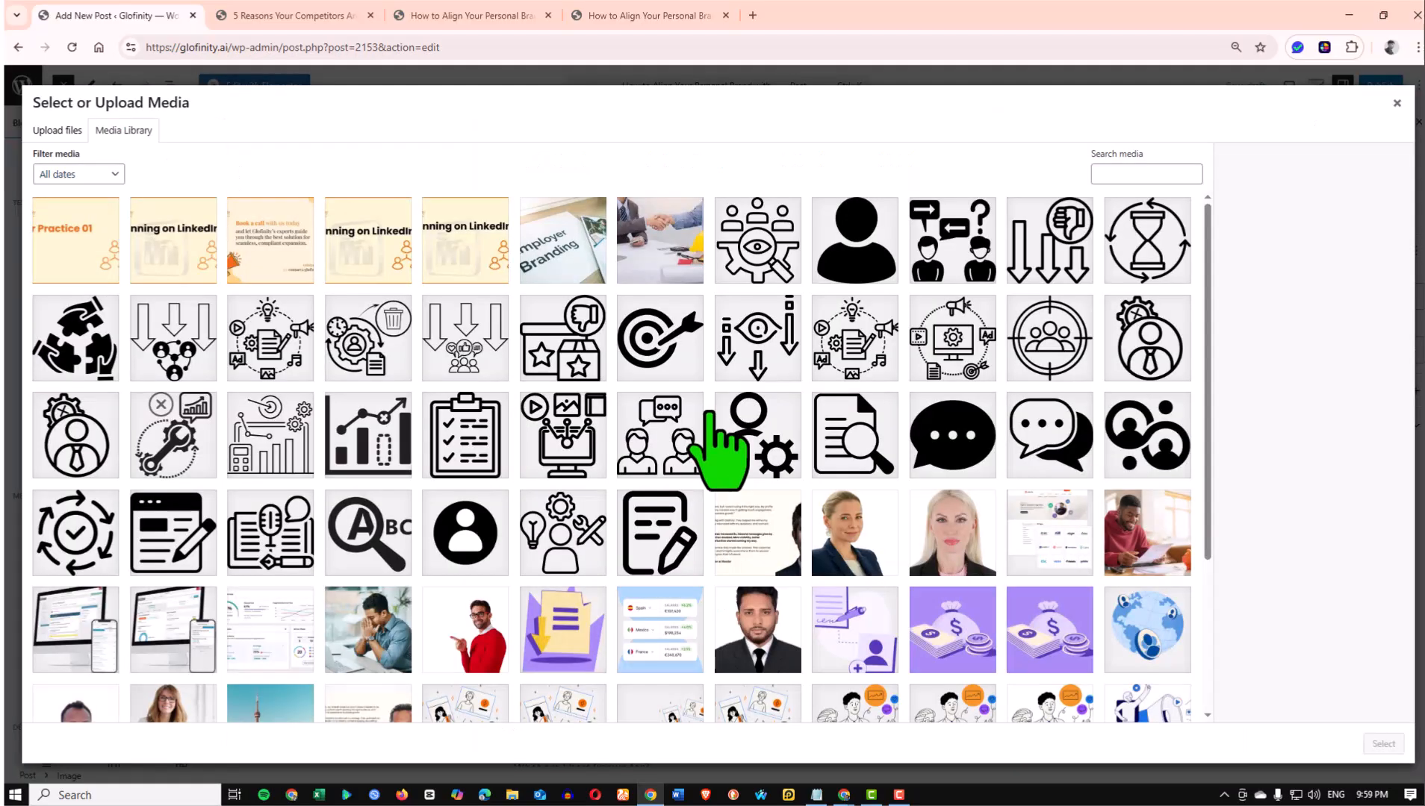
{"action": "left_click", "coordinate": [51, 131]}
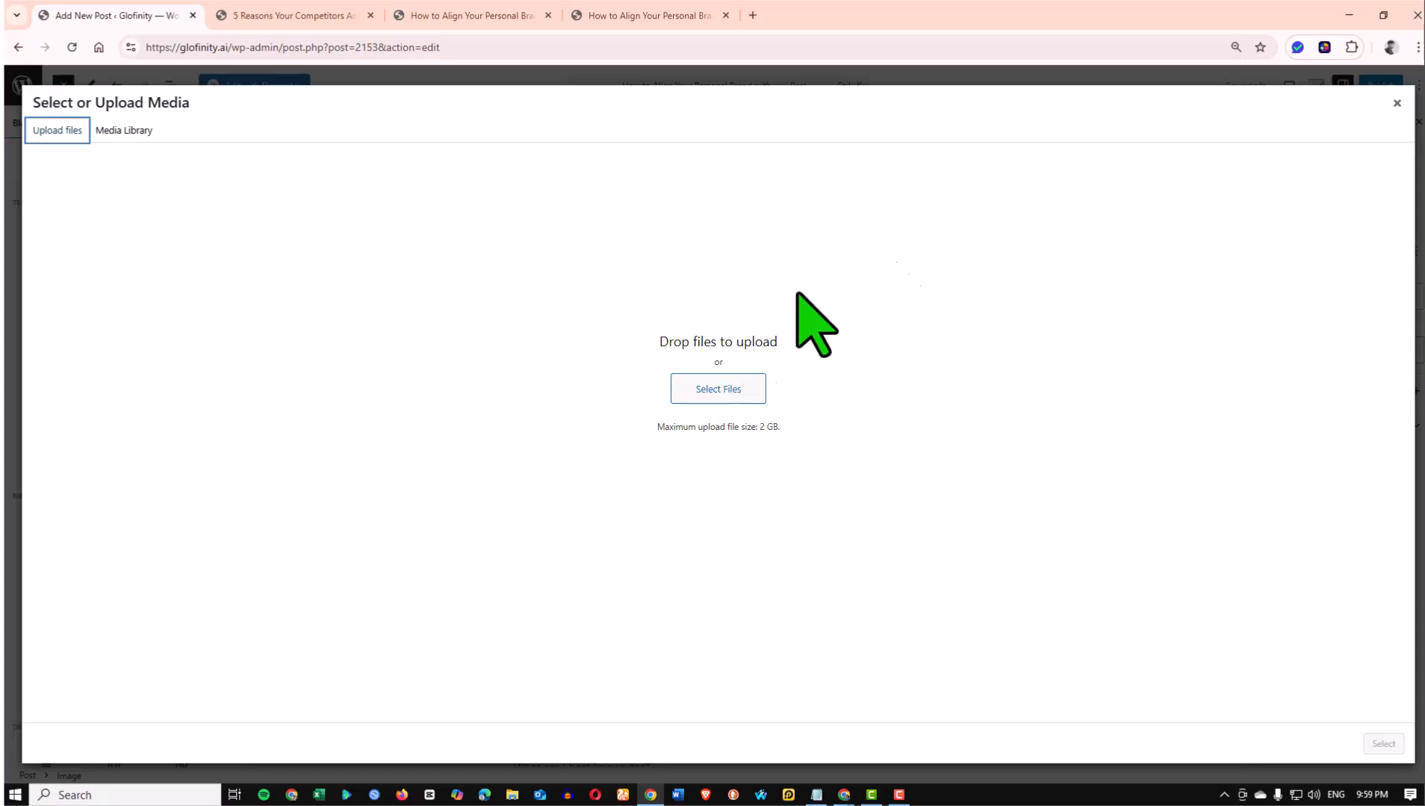
{"action": "left_click", "coordinate": [1398, 104]}
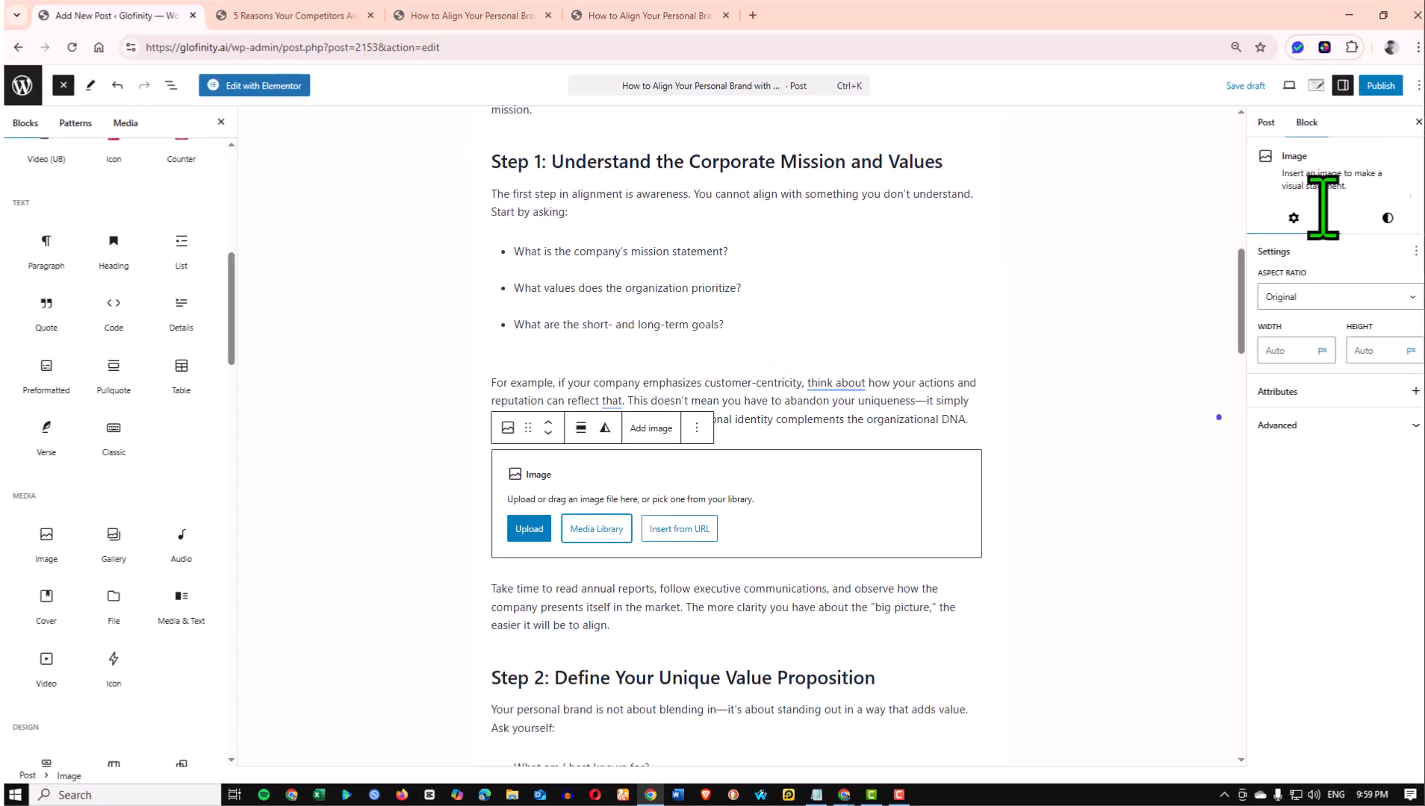
Open the Image block's file picker for uploading from the computer, then switch to the browser window showing the Glofinity homepage
{"action": "left_click", "coordinate": [526, 529]}
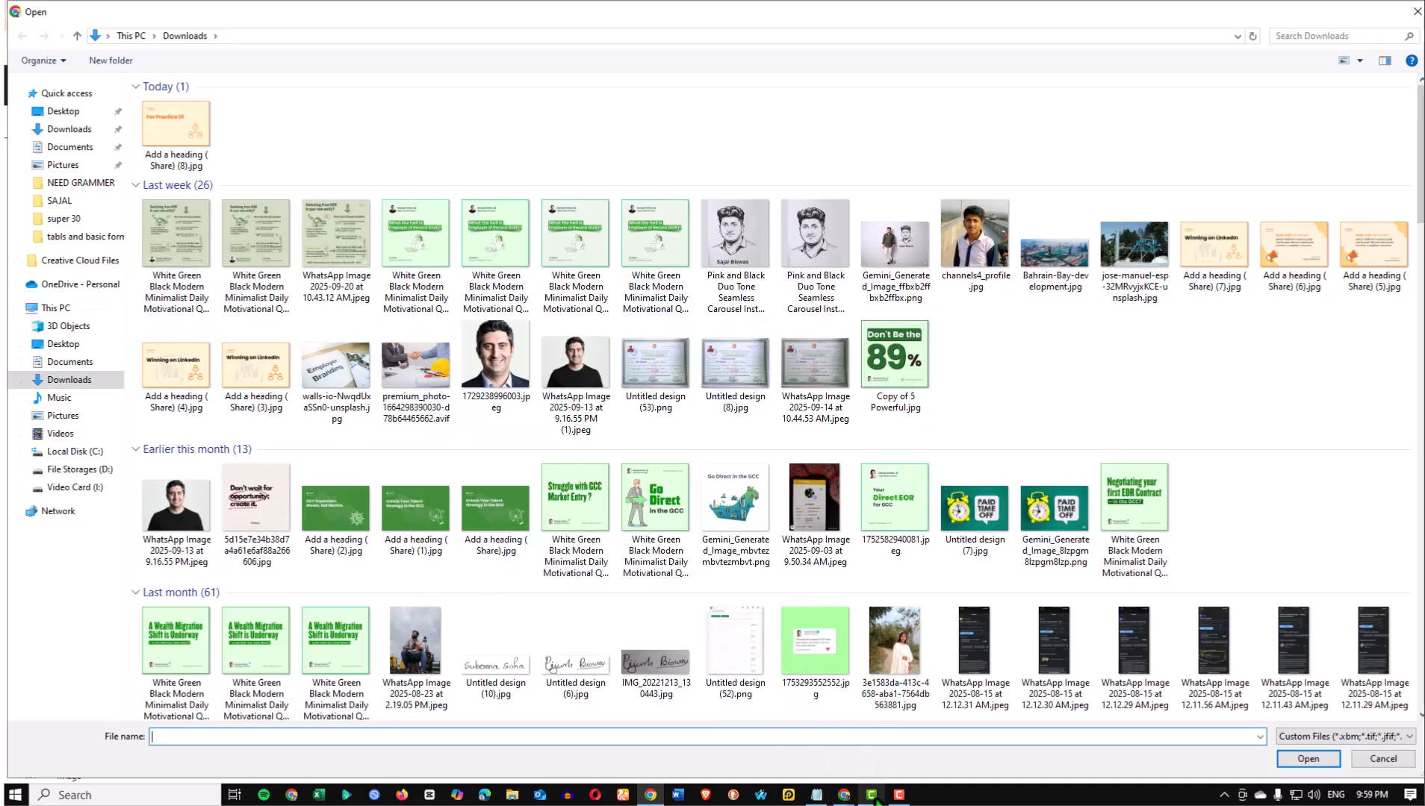
{"action": "mouse_move", "coordinate": [845, 799]}
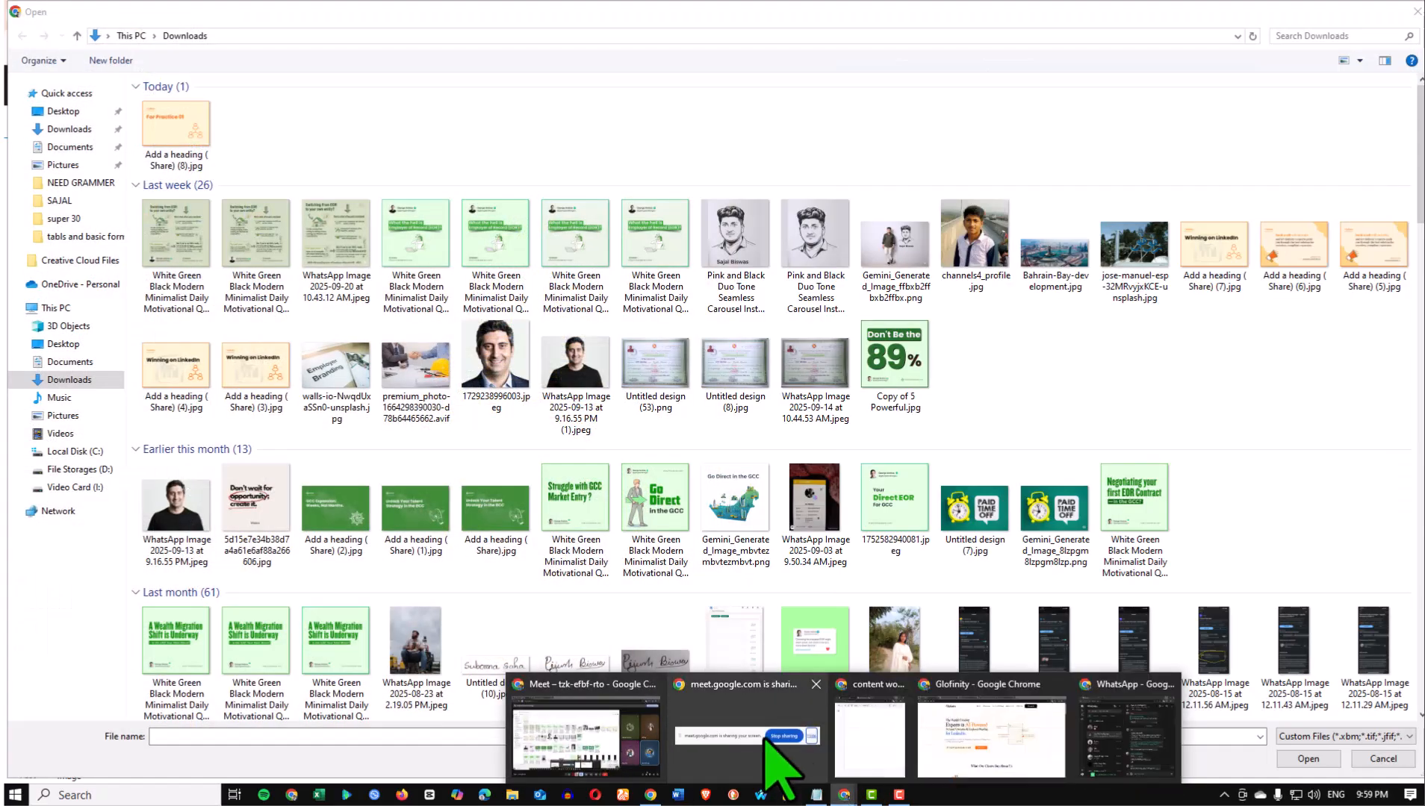
{"action": "left_click", "coordinate": [874, 754]}
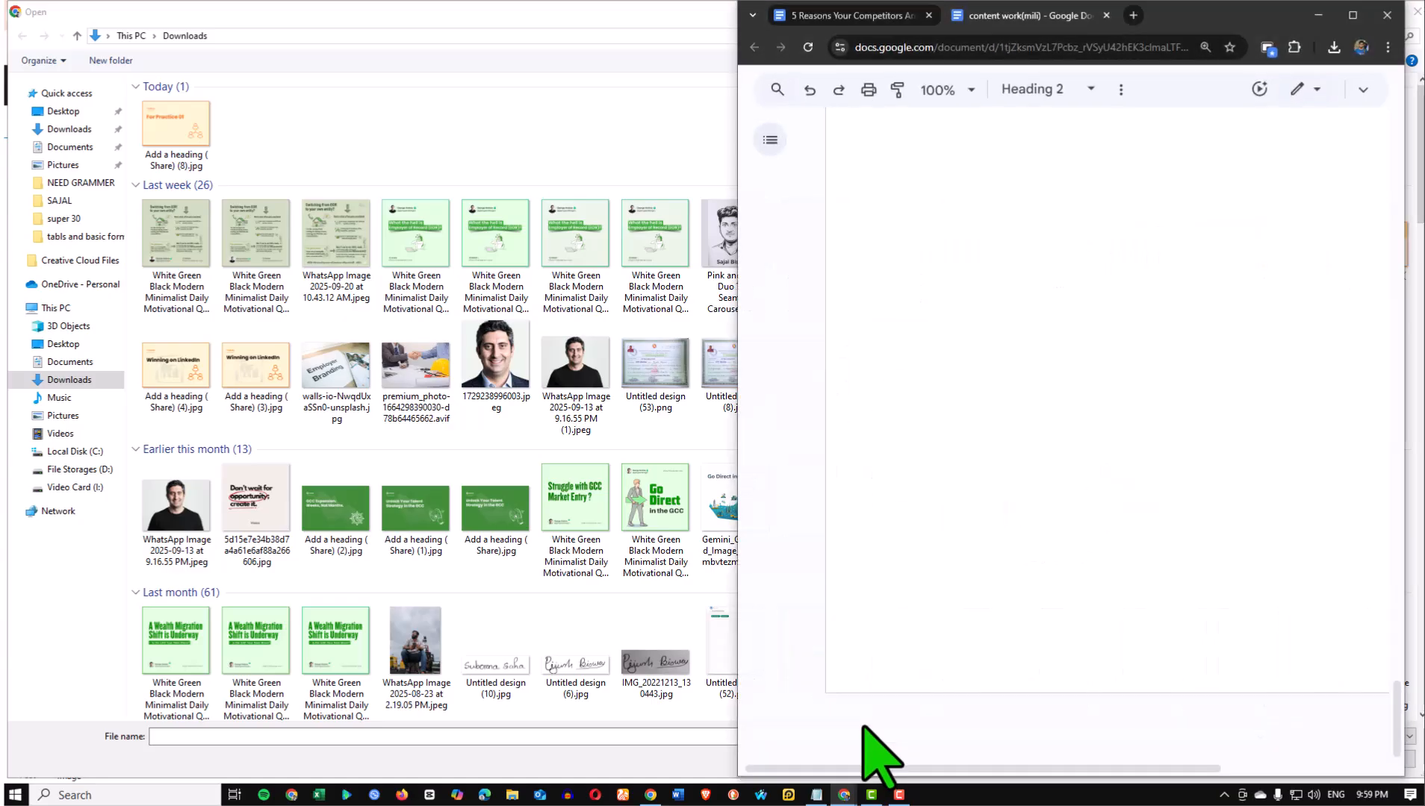
{"action": "mouse_move", "coordinate": [844, 797]}
{"action": "left_click", "coordinate": [979, 739]}
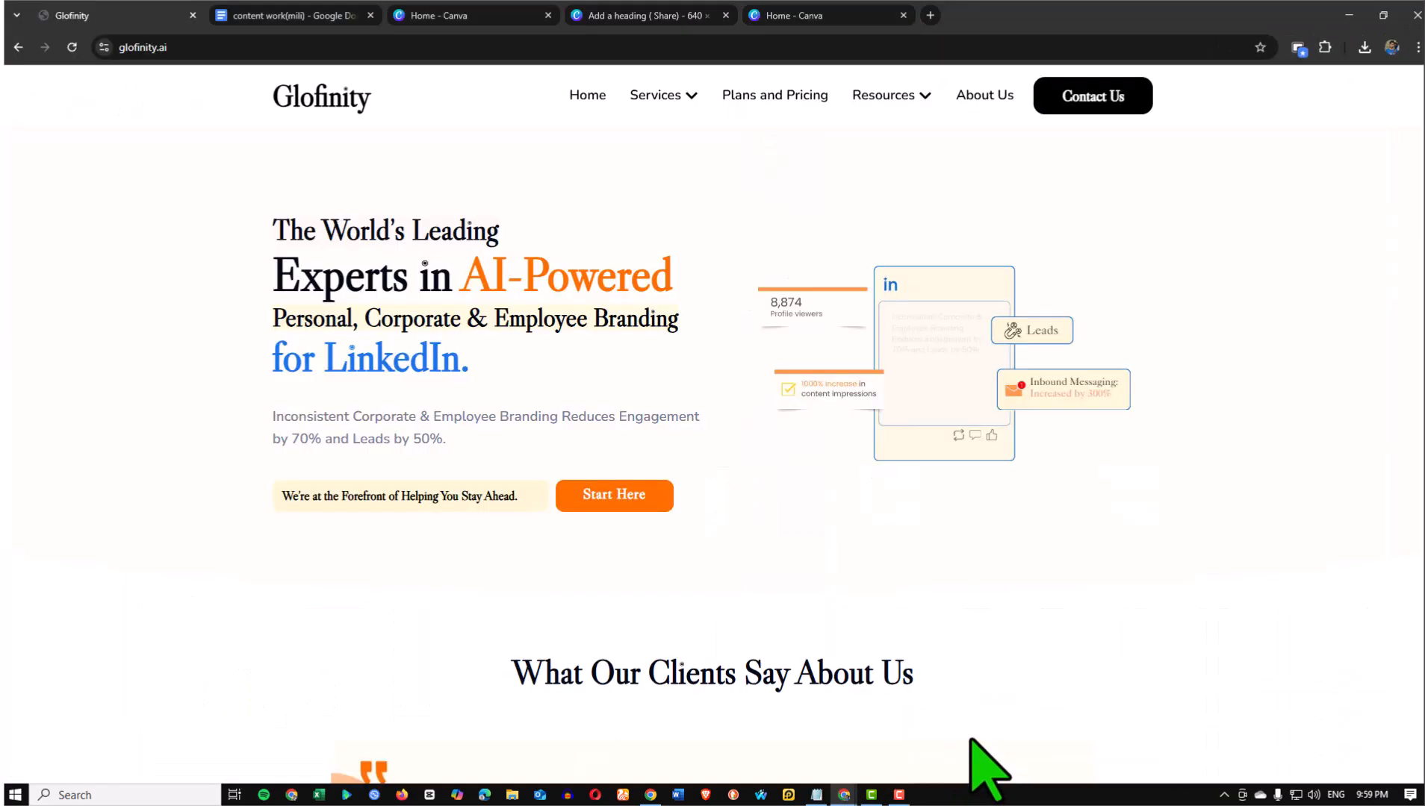
Switch to the Canva home page and look through its recent designs
{"action": "left_click", "coordinate": [803, 18]}
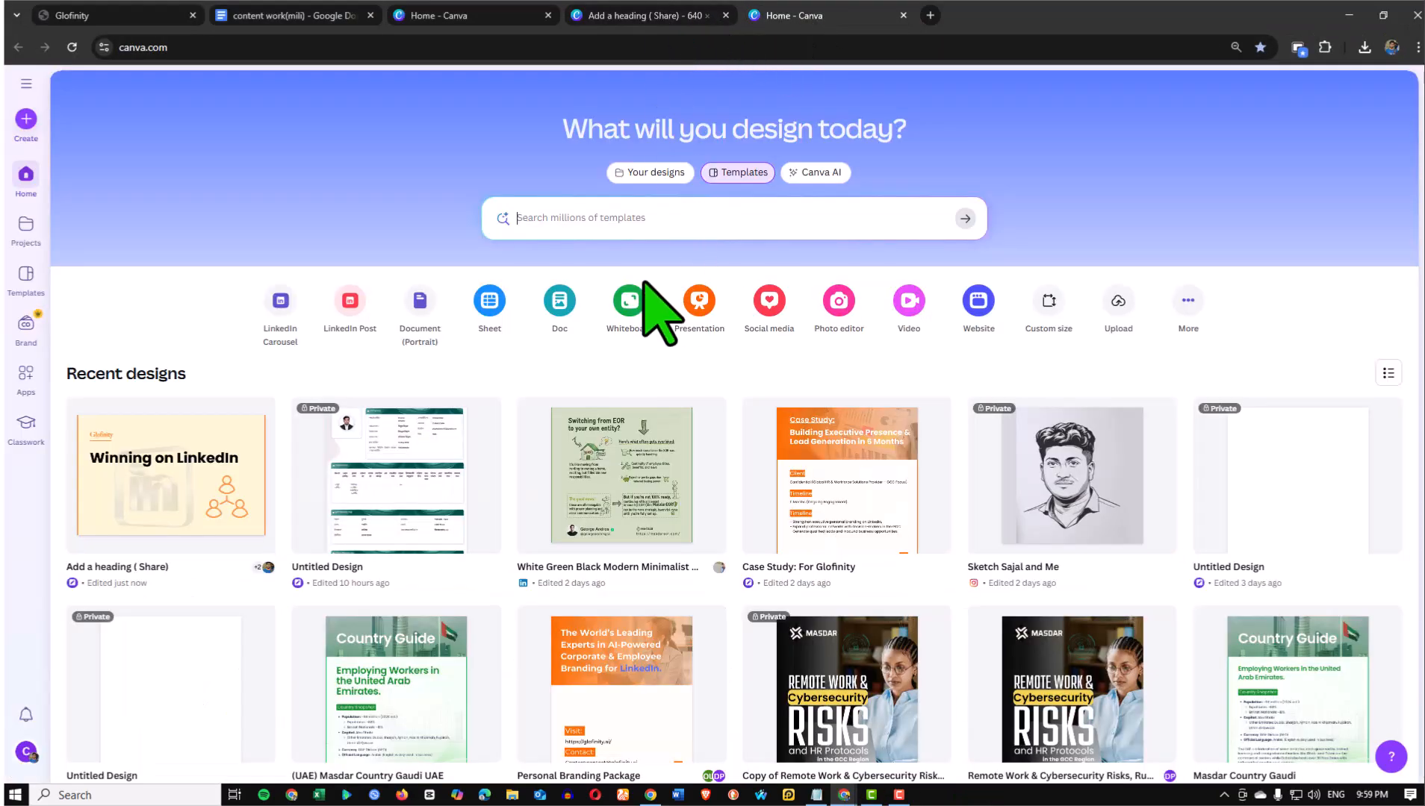
{"action": "scroll", "coordinate": [657, 314], "scroll_direction": "down", "scroll_amount": 5}
{"action": "scroll", "coordinate": [642, 291], "scroll_direction": "up", "scroll_amount": 5}
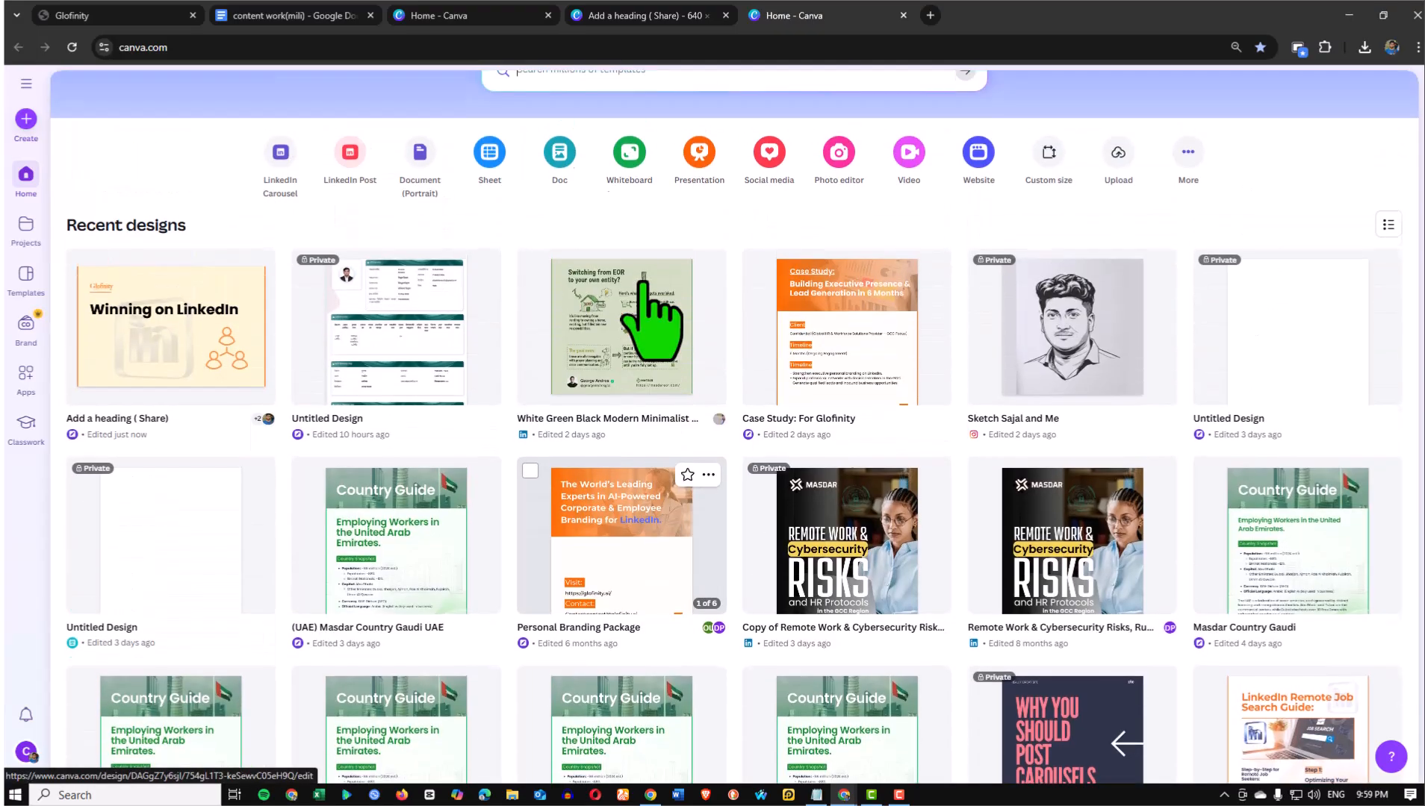
{"action": "scroll", "coordinate": [851, 389], "scroll_direction": "down", "scroll_amount": 4}
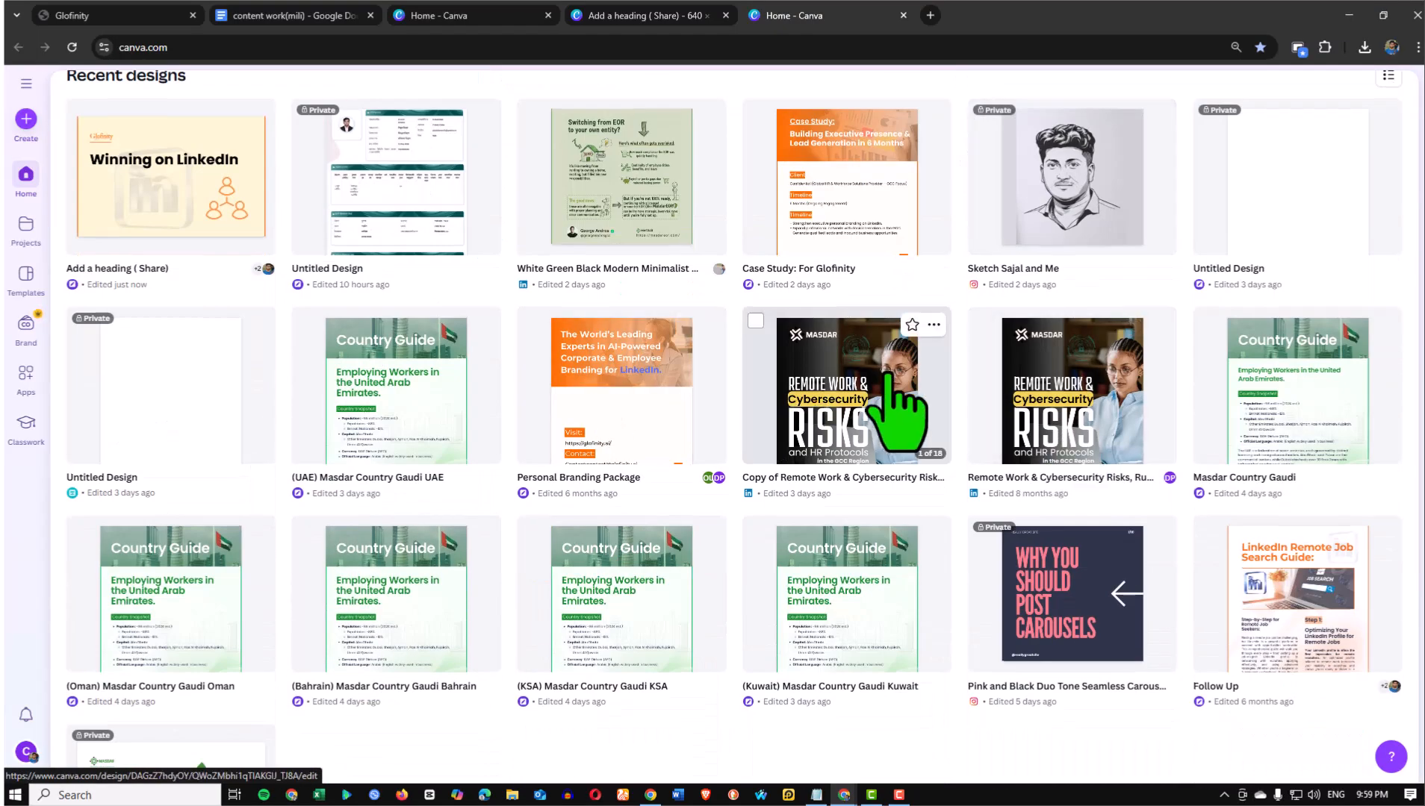
{"action": "scroll", "coordinate": [851, 389], "scroll_direction": "down", "scroll_amount": 1}
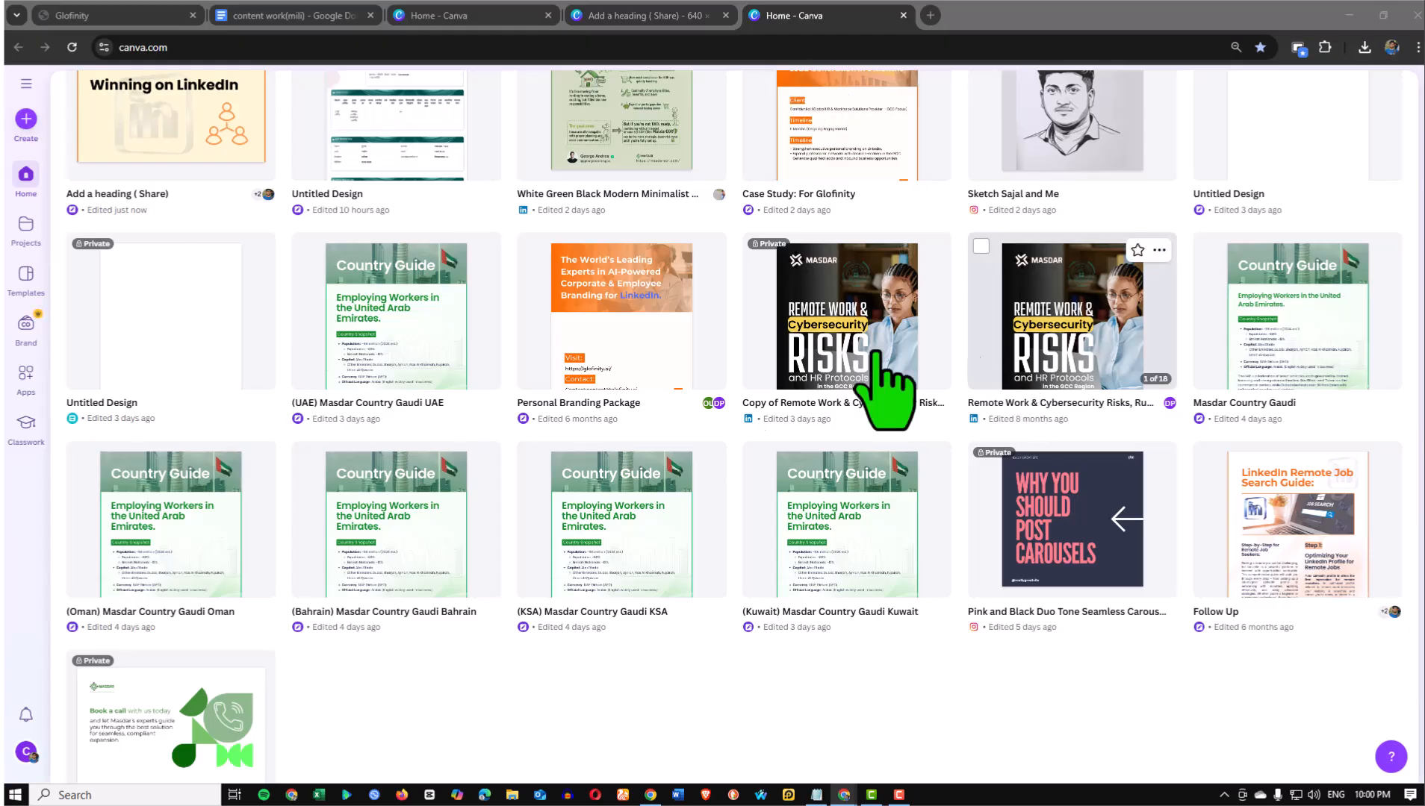
View the "Add a heading ( Share)" design in Canva and the "content work(mili)" Google Doc, then return to the file picker
{"action": "left_click", "coordinate": [650, 16]}
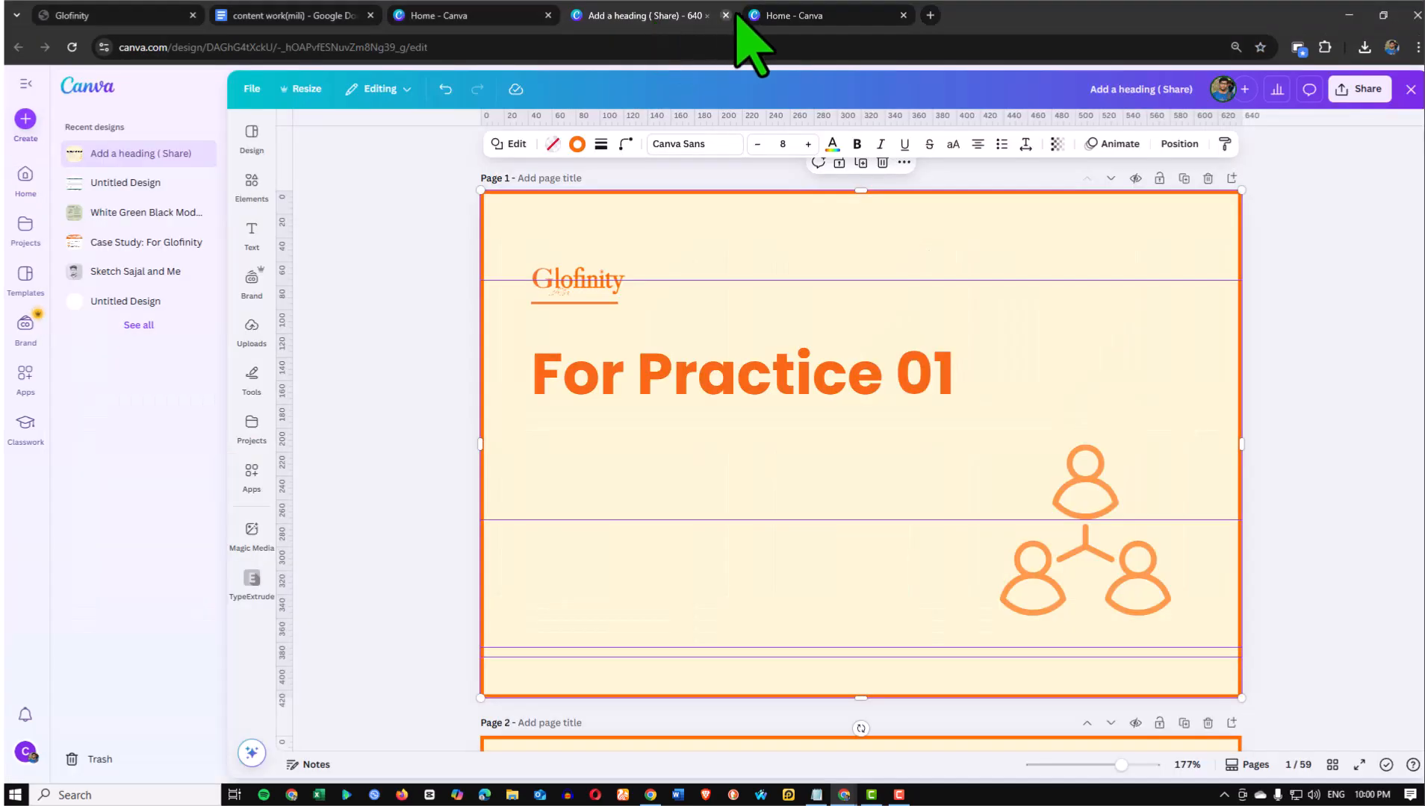
{"action": "scroll", "coordinate": [904, 537], "scroll_direction": "down", "scroll_amount": 5}
{"action": "scroll", "coordinate": [690, 337], "scroll_direction": "up", "scroll_amount": 5}
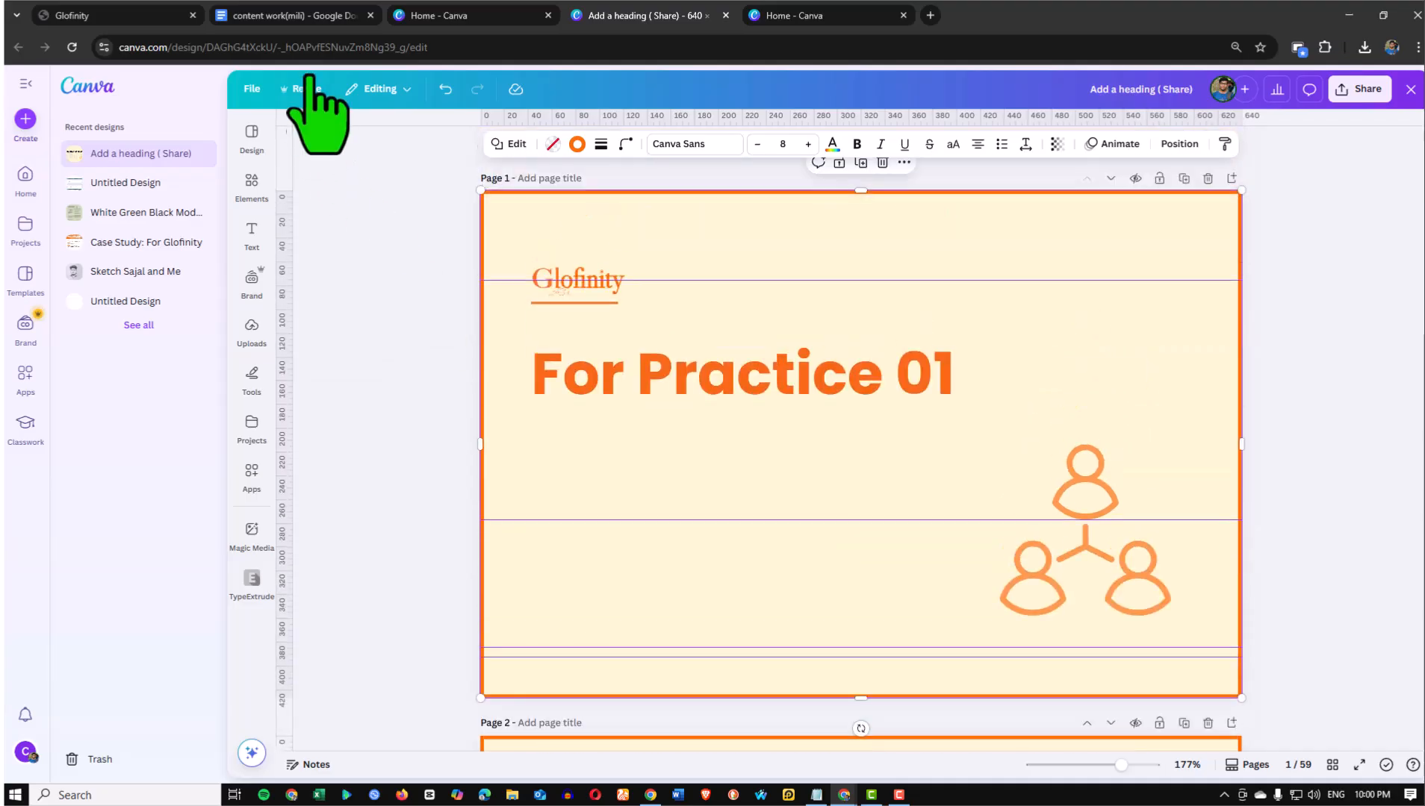
{"action": "left_click", "coordinate": [329, 16]}
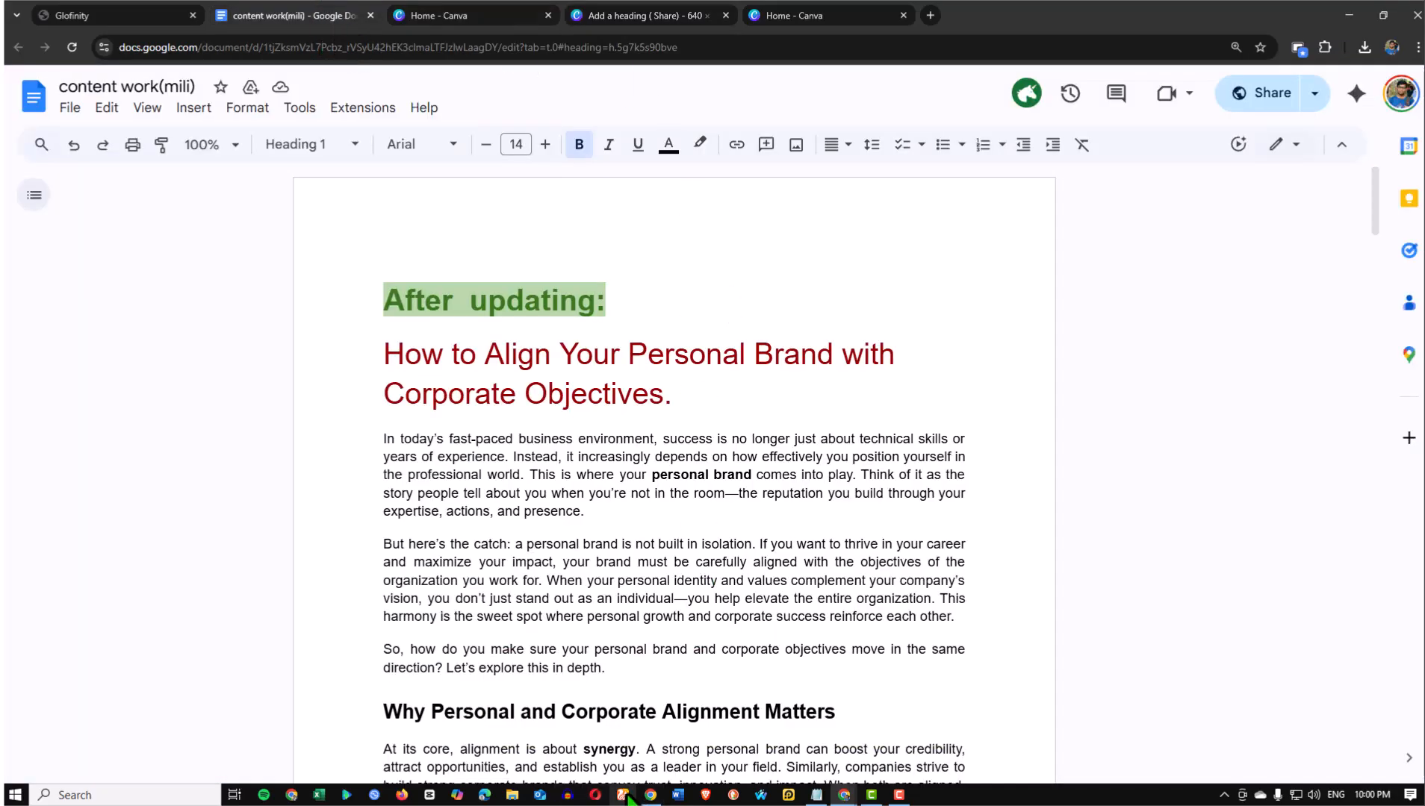
{"action": "left_click", "coordinate": [649, 796]}
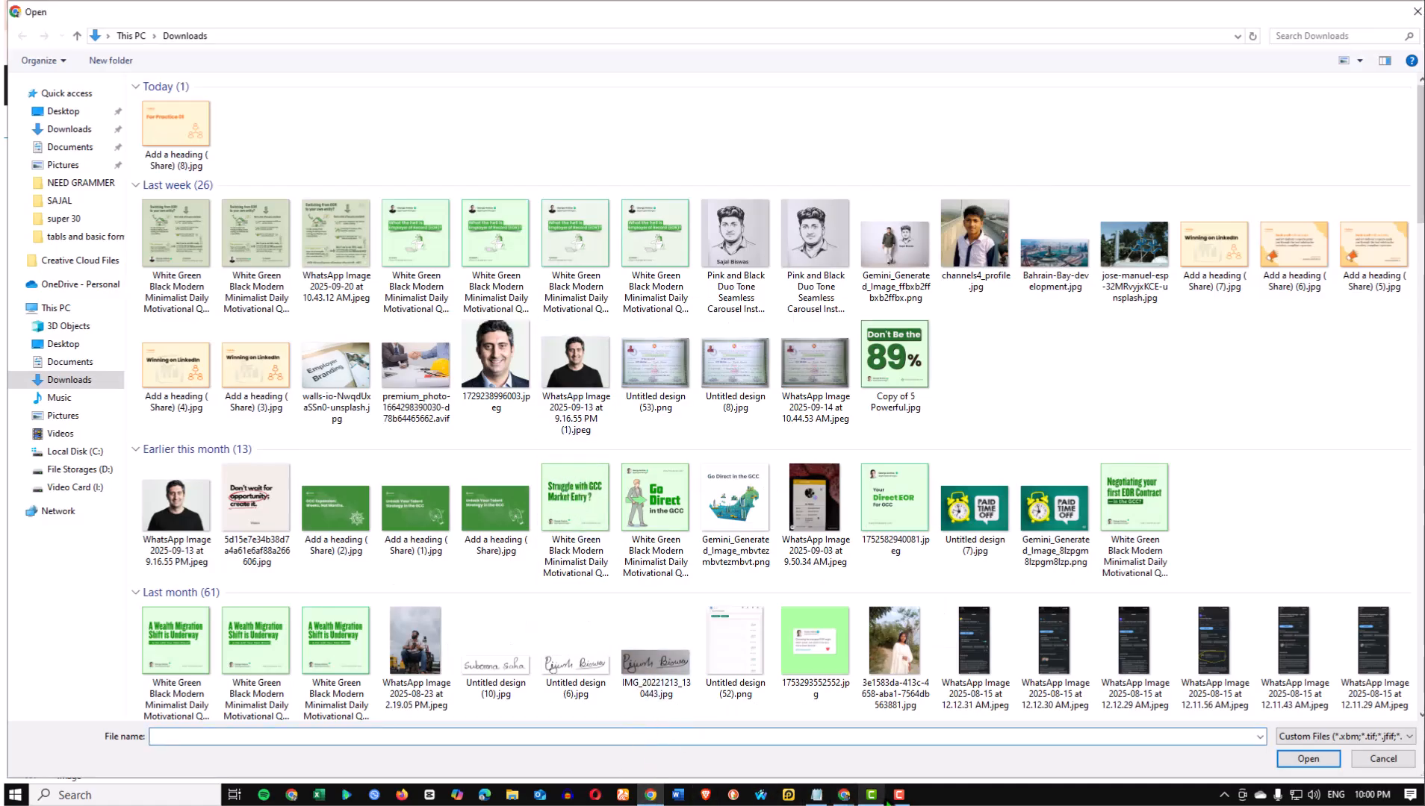
Review the article's opening sections in the "content work(mili)" Google Doc, then return to WordPress and cancel the image upload
{"action": "mouse_move", "coordinate": [873, 800]}
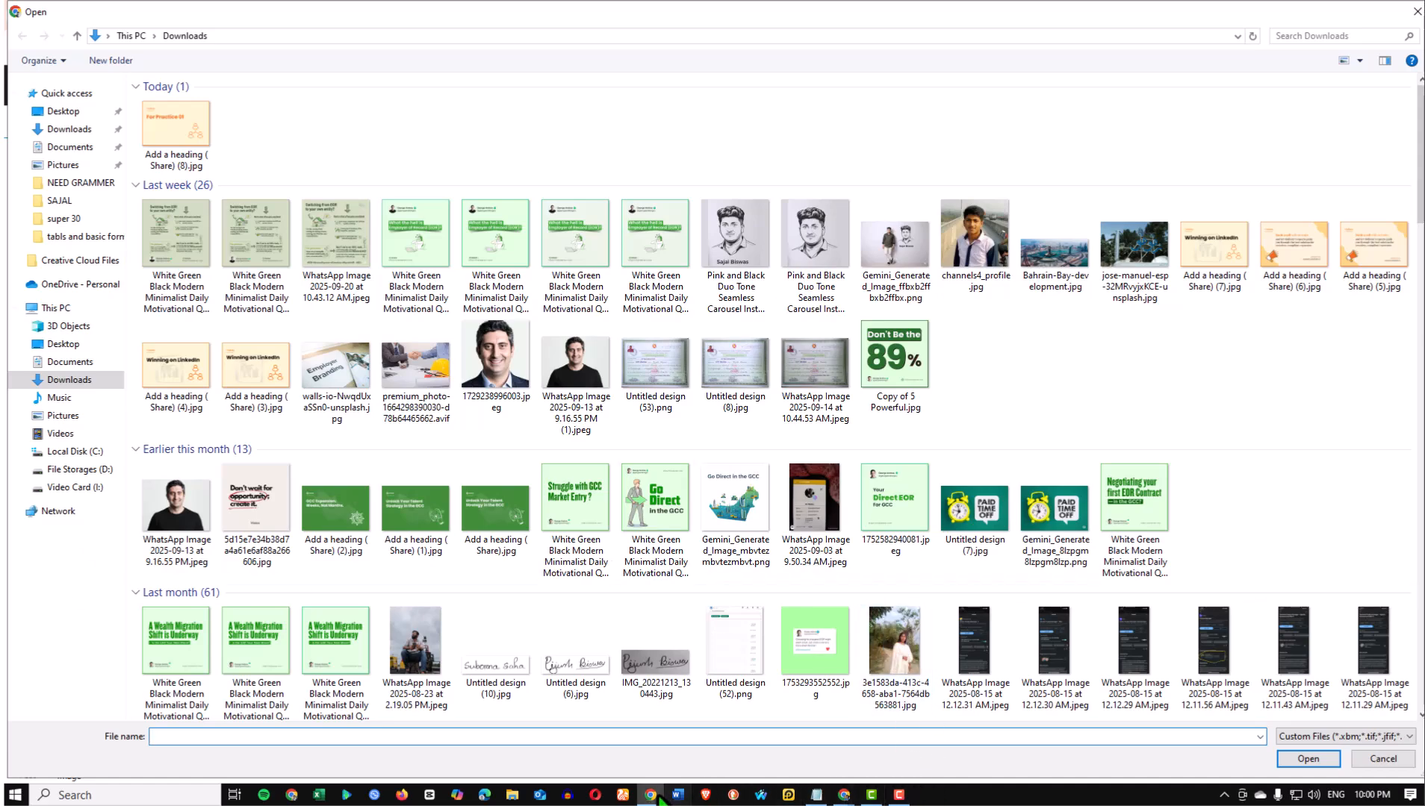
{"action": "mouse_move", "coordinate": [655, 798]}
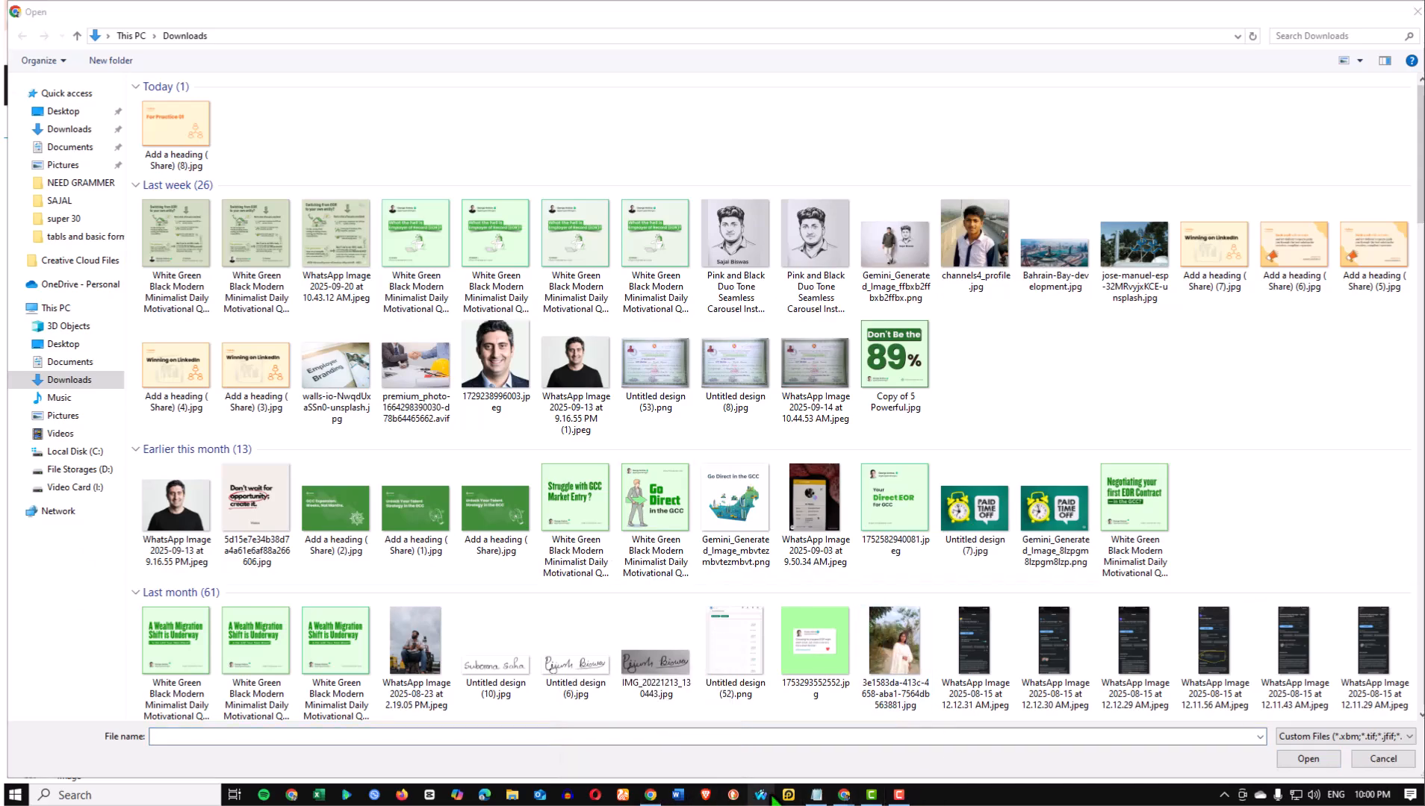
{"action": "left_click", "coordinate": [936, 769]}
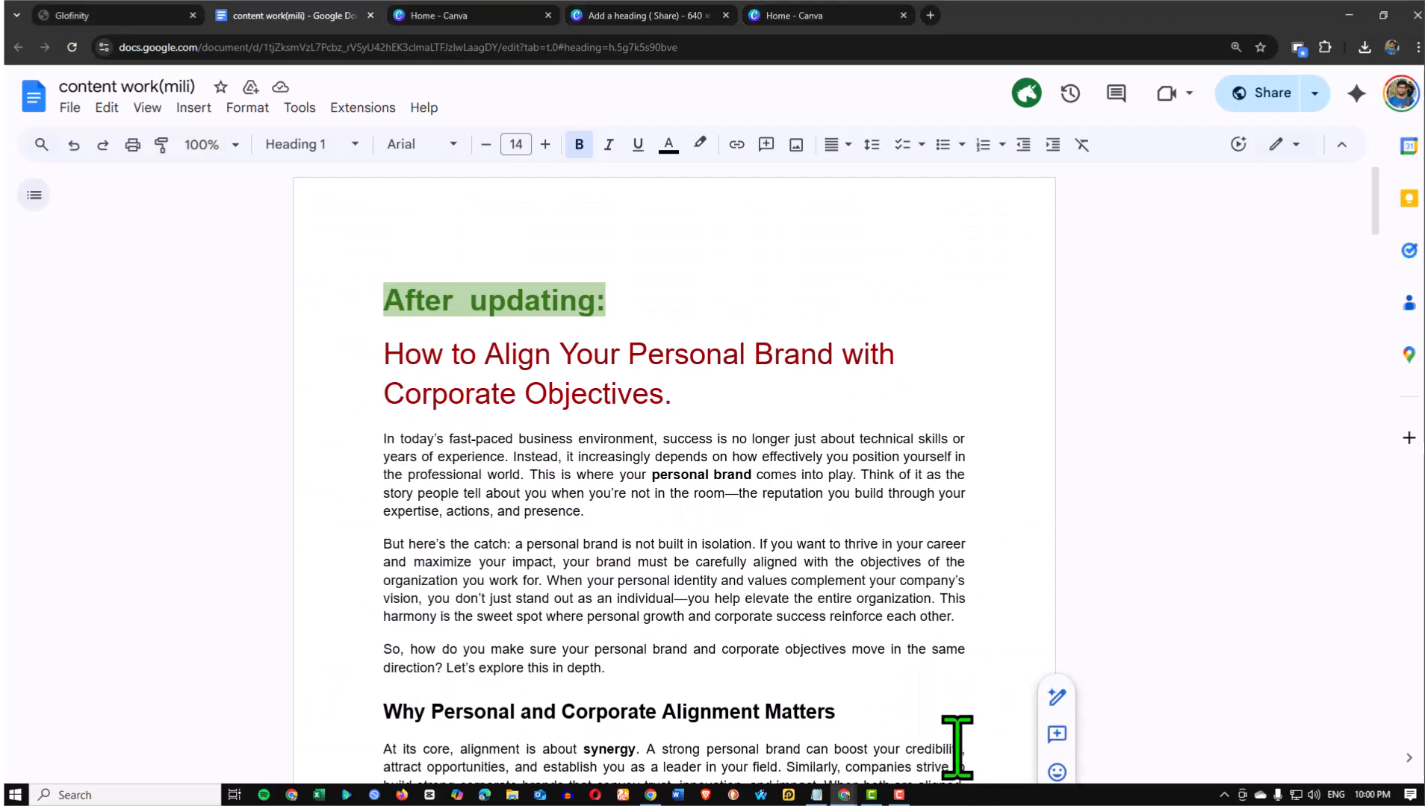
{"action": "scroll", "coordinate": [700, 366], "scroll_direction": "down", "scroll_amount": 4}
{"action": "scroll", "coordinate": [683, 422], "scroll_direction": "up", "scroll_amount": 3}
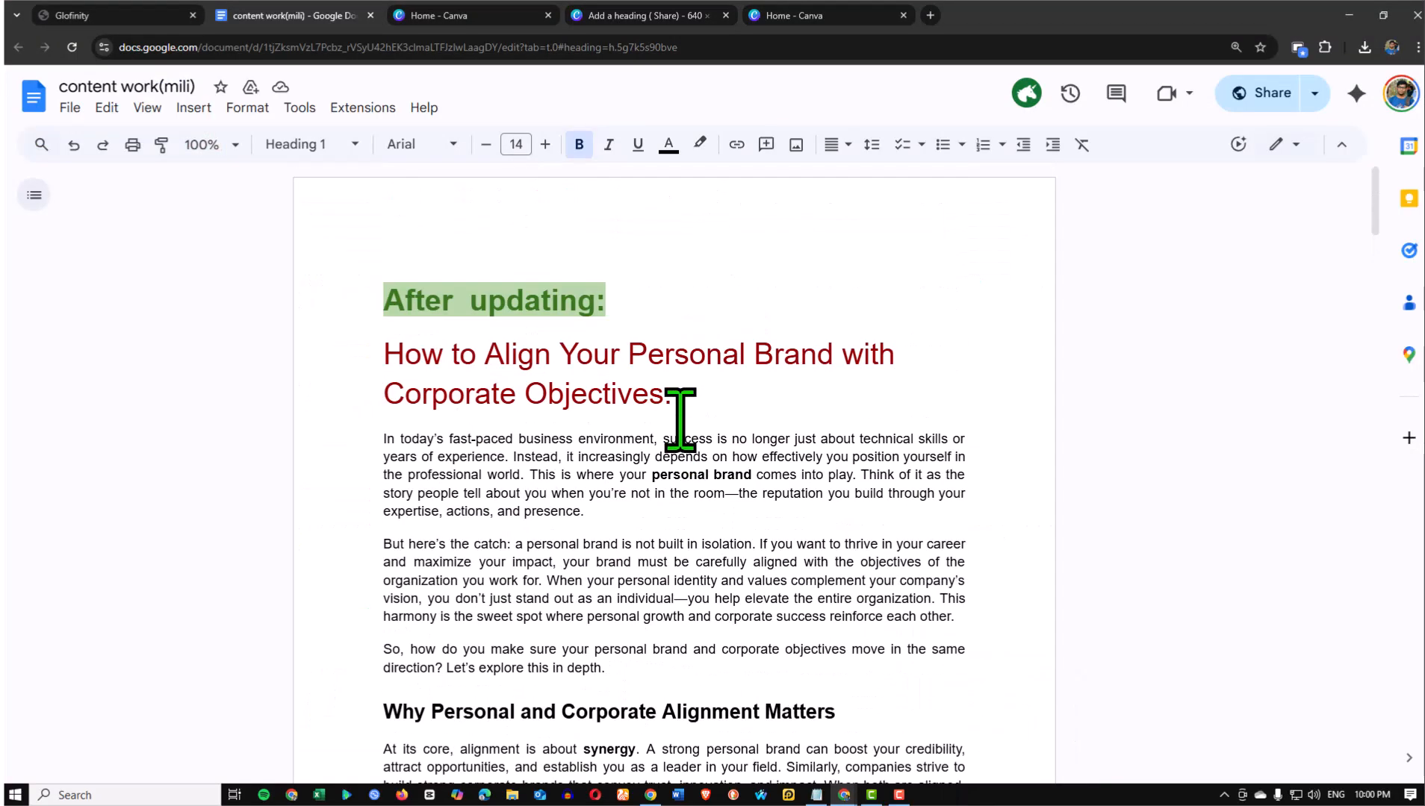
{"action": "scroll", "coordinate": [598, 499], "scroll_direction": "down", "scroll_amount": 4}
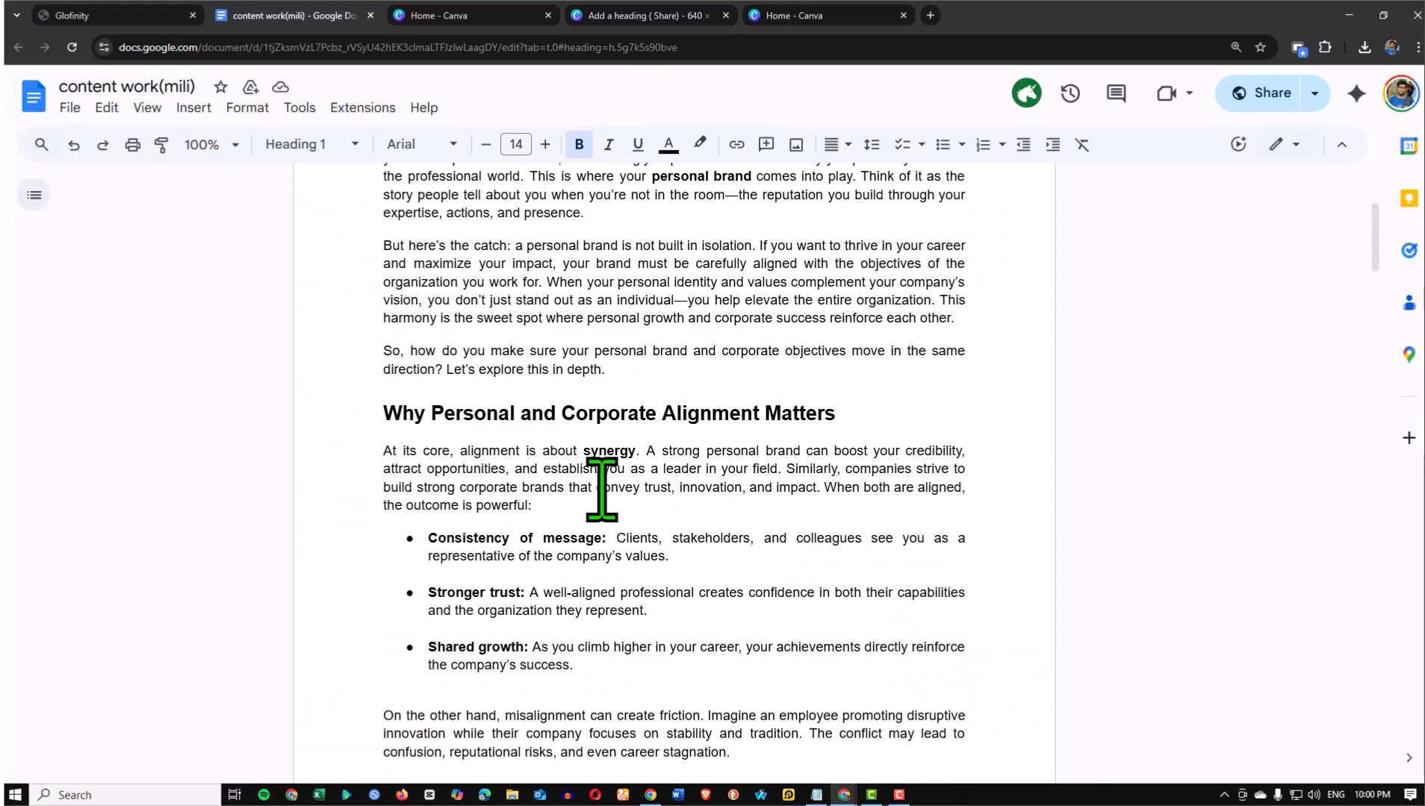
{"action": "left_click", "coordinate": [644, 799]}
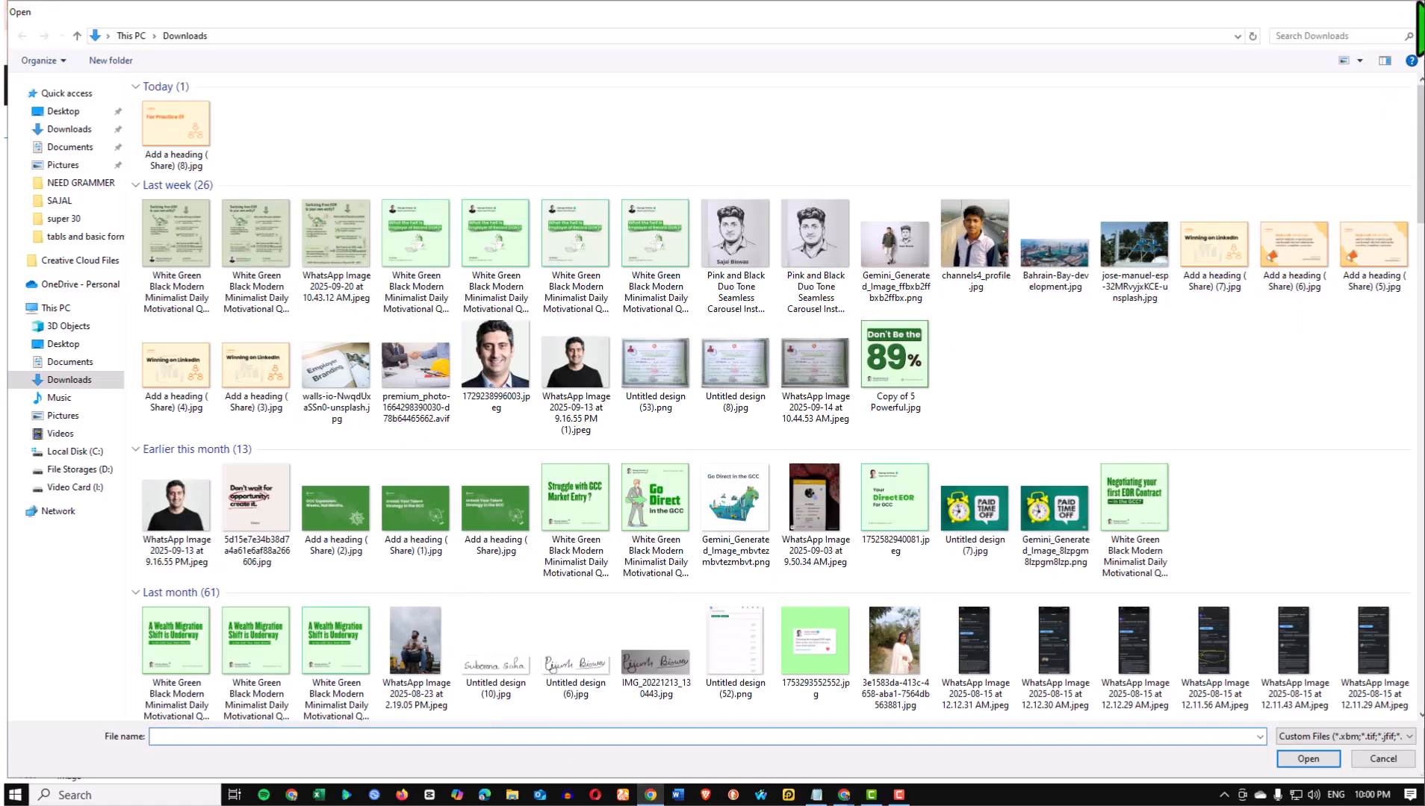
{"action": "left_click", "coordinate": [1415, 12]}
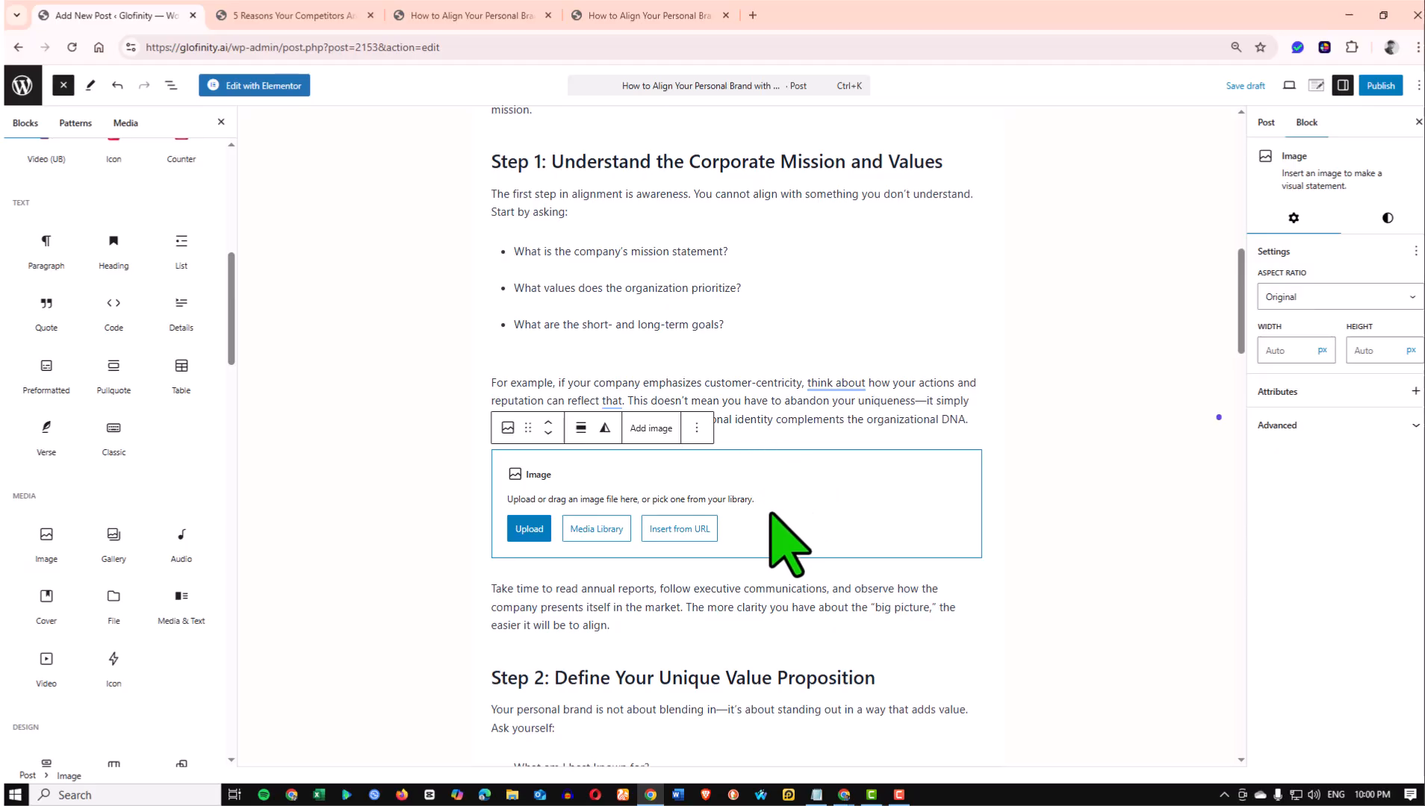
Enlarge the WordPress editor page to 150% browser zoom
{"action": "key", "text": "ctrl+plus"}
{"action": "key", "text": "ctrl+plus"}
{"action": "key", "text": "ctrl+plus"}
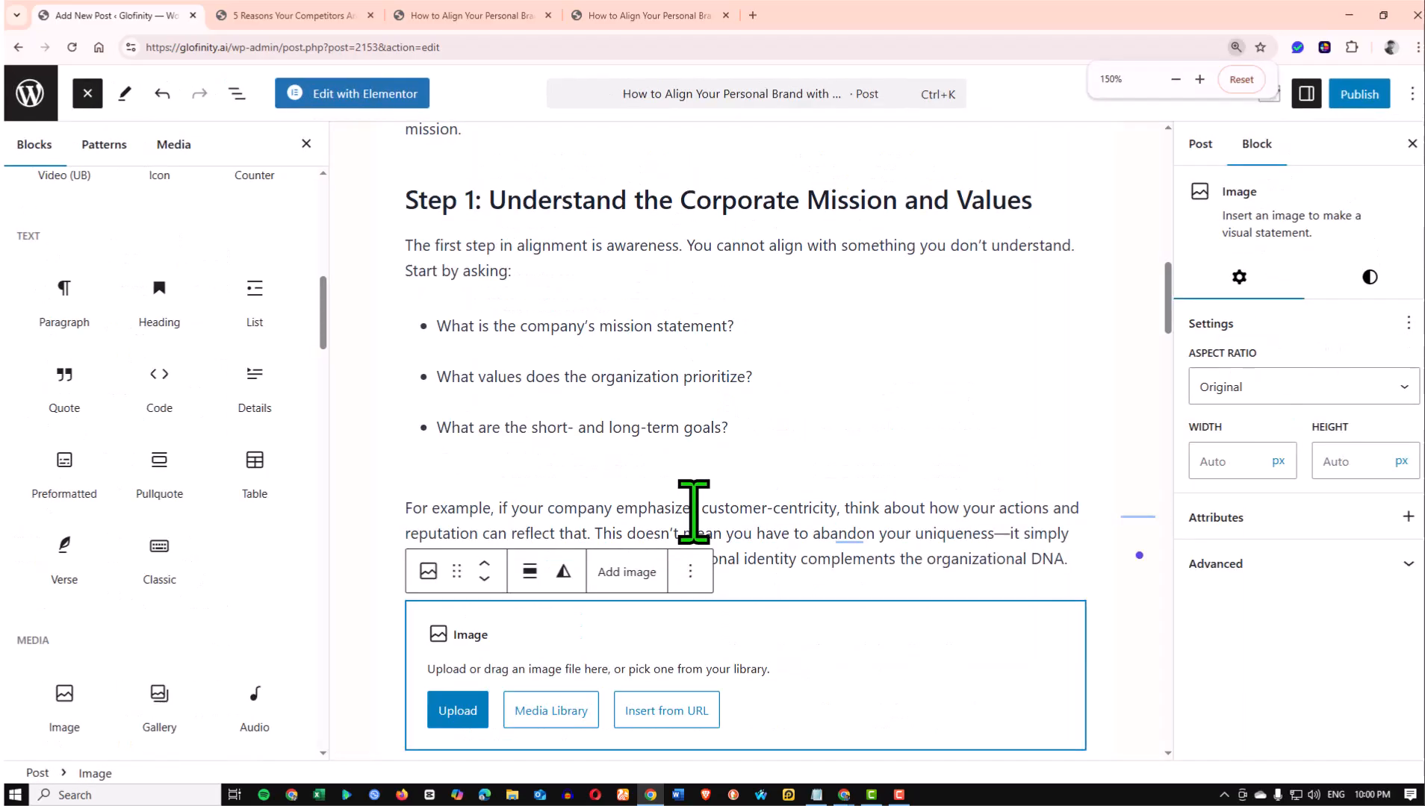
{"action": "key", "text": "ctrl+minus"}
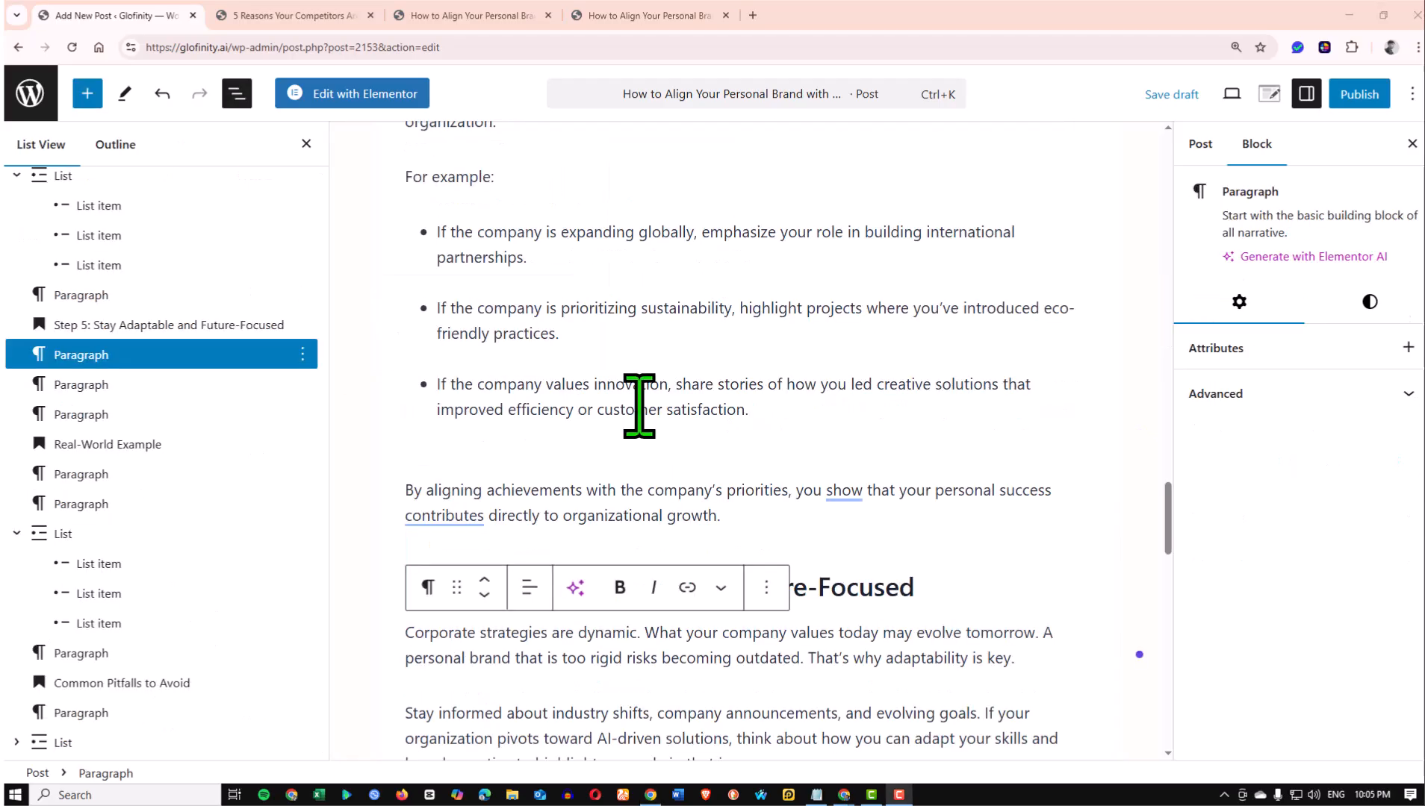
Look back through the article from the paragraphs before "Step 5", past the "Step 4" heading, up to "Step 2"
{"action": "scroll", "coordinate": [792, 435], "scroll_direction": "up", "scroll_amount": 3}
{"action": "scroll", "coordinate": [792, 436], "scroll_direction": "down", "scroll_amount": 4}
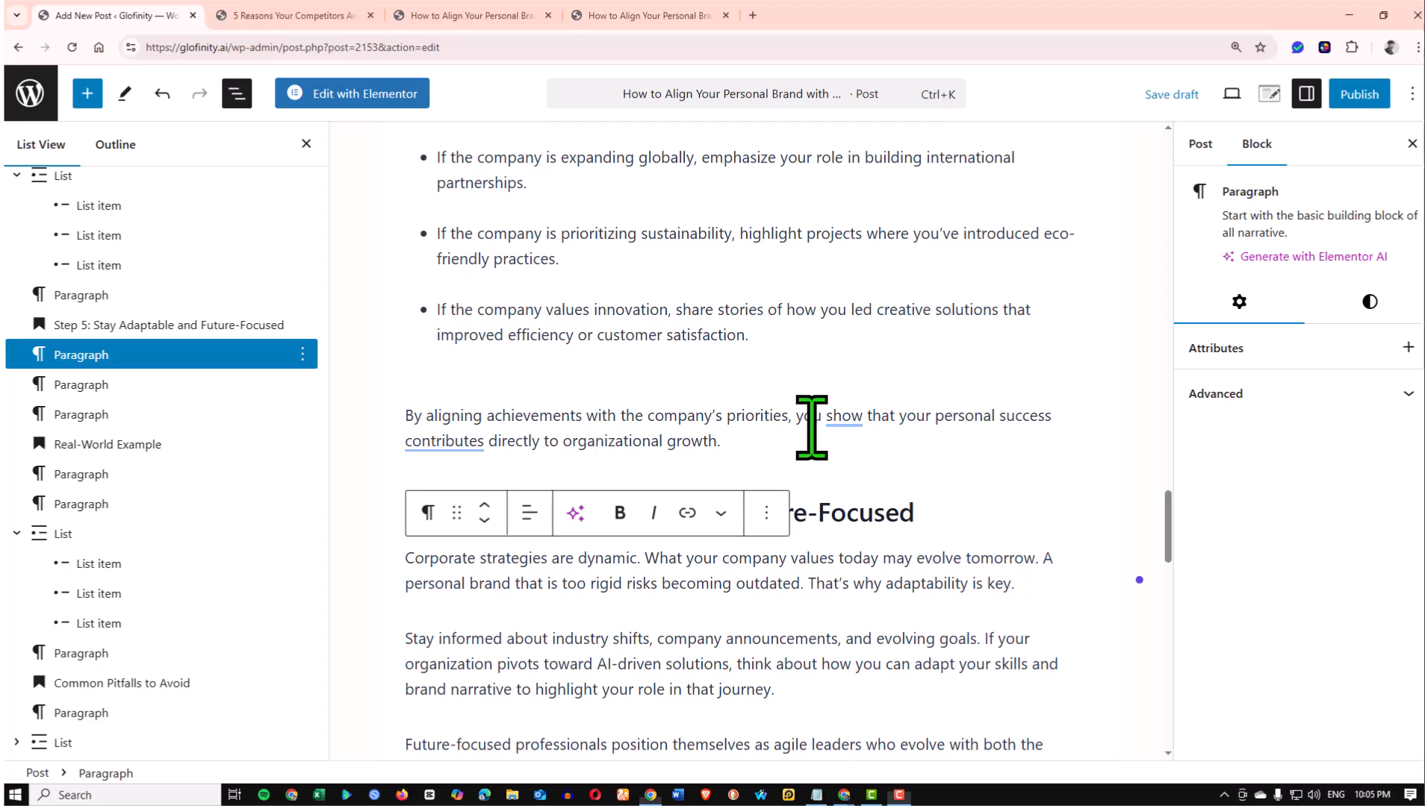
{"action": "left_click", "coordinate": [857, 432]}
{"action": "scroll", "coordinate": [896, 419], "scroll_direction": "up", "scroll_amount": 4}
{"action": "left_click", "coordinate": [983, 254]}
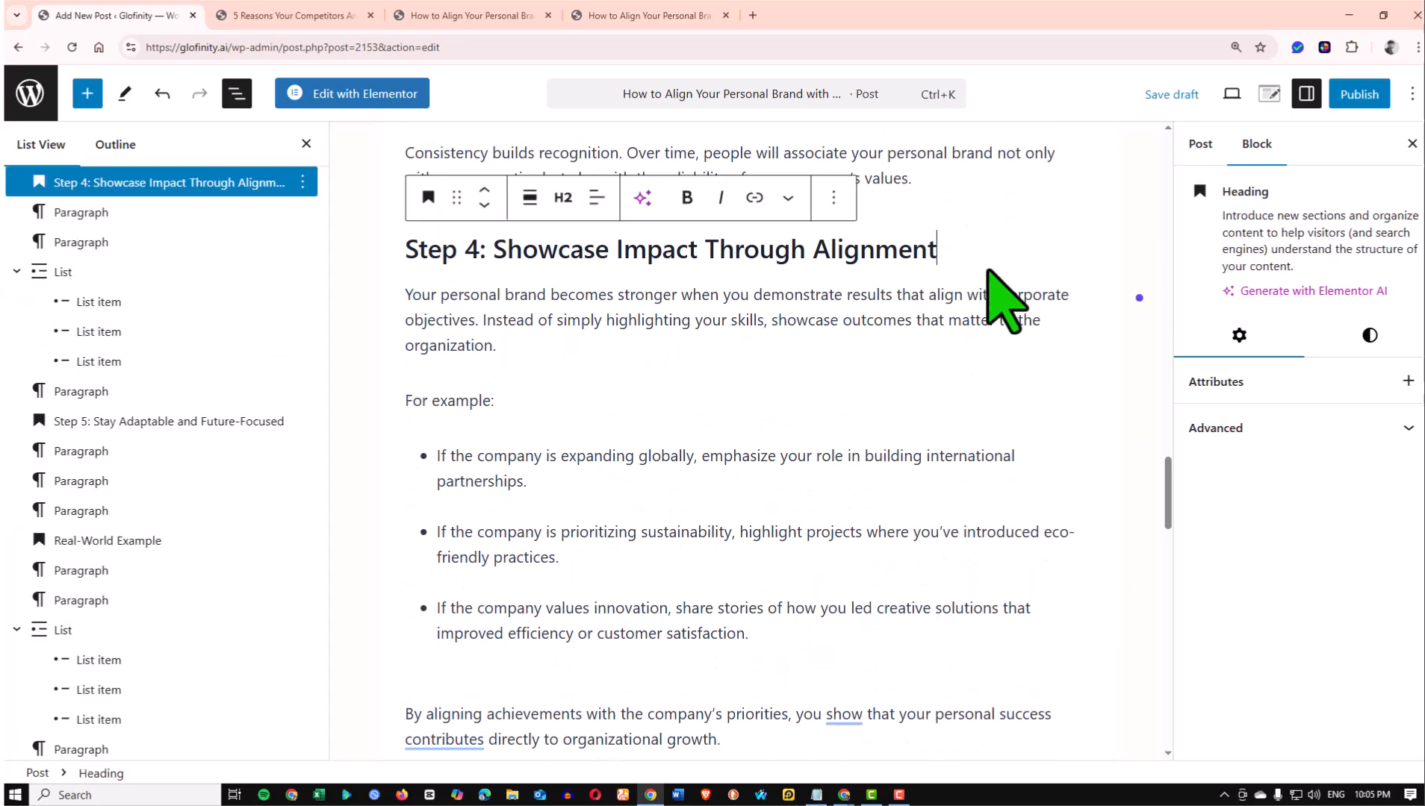
{"action": "scroll", "coordinate": [963, 321], "scroll_direction": "up", "scroll_amount": 2}
{"action": "scroll", "coordinate": [672, 411], "scroll_direction": "down", "scroll_amount": 3}
{"action": "scroll", "coordinate": [629, 318], "scroll_direction": "up", "scroll_amount": 10}
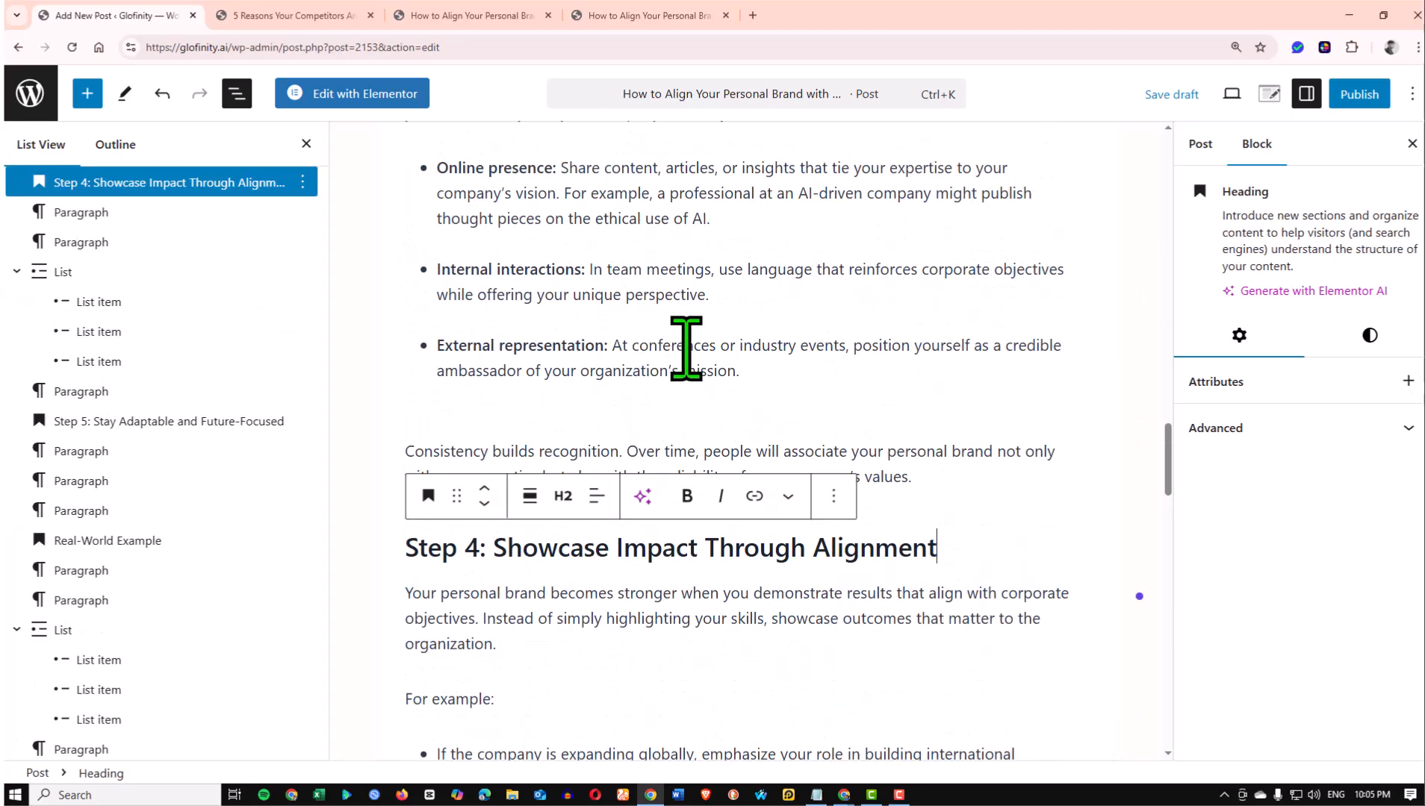
{"action": "scroll", "coordinate": [567, 356], "scroll_direction": "up", "scroll_amount": 4}
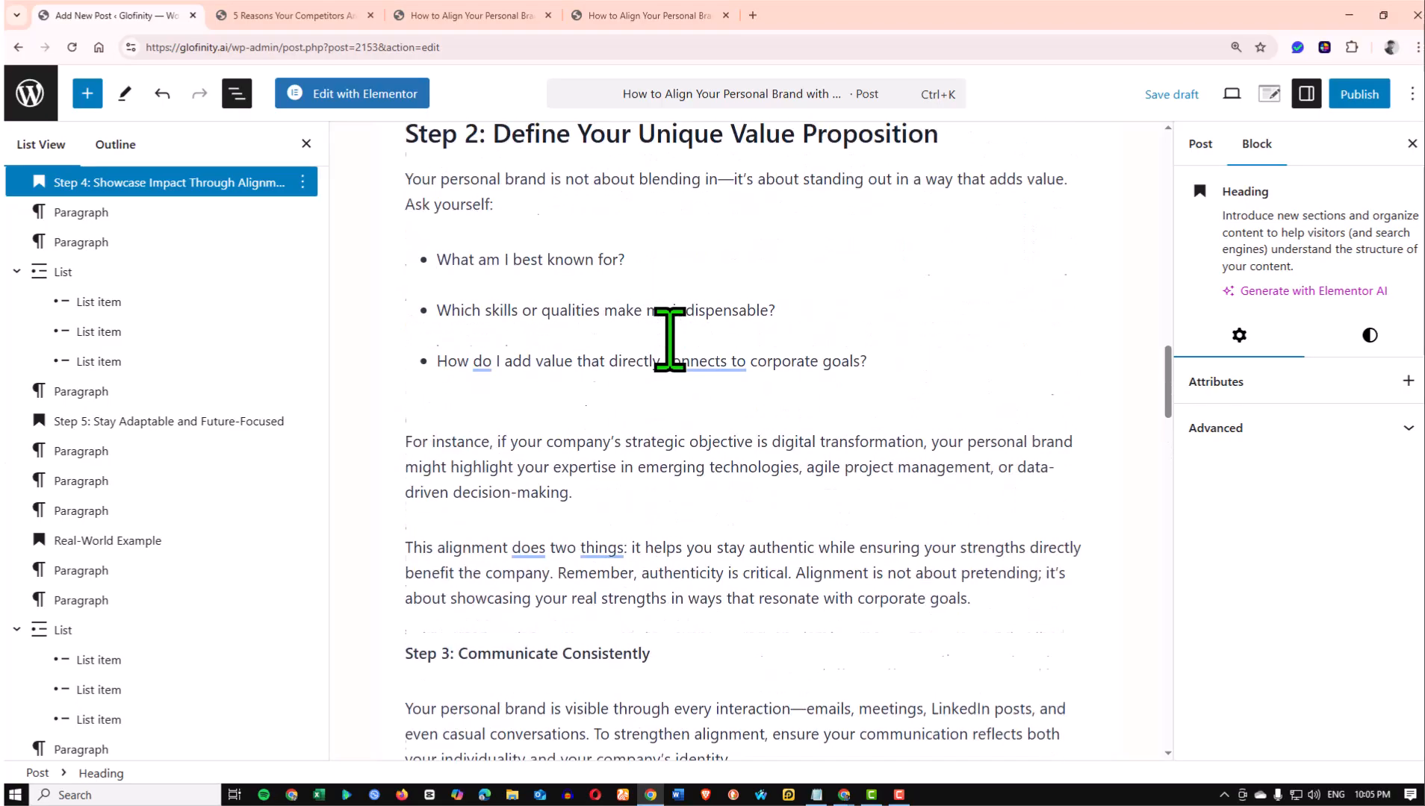
Insert an empty Image block below the "For instance, if your company's strategic objective" paragraph in Step 2
{"action": "left_click", "coordinate": [603, 446]}
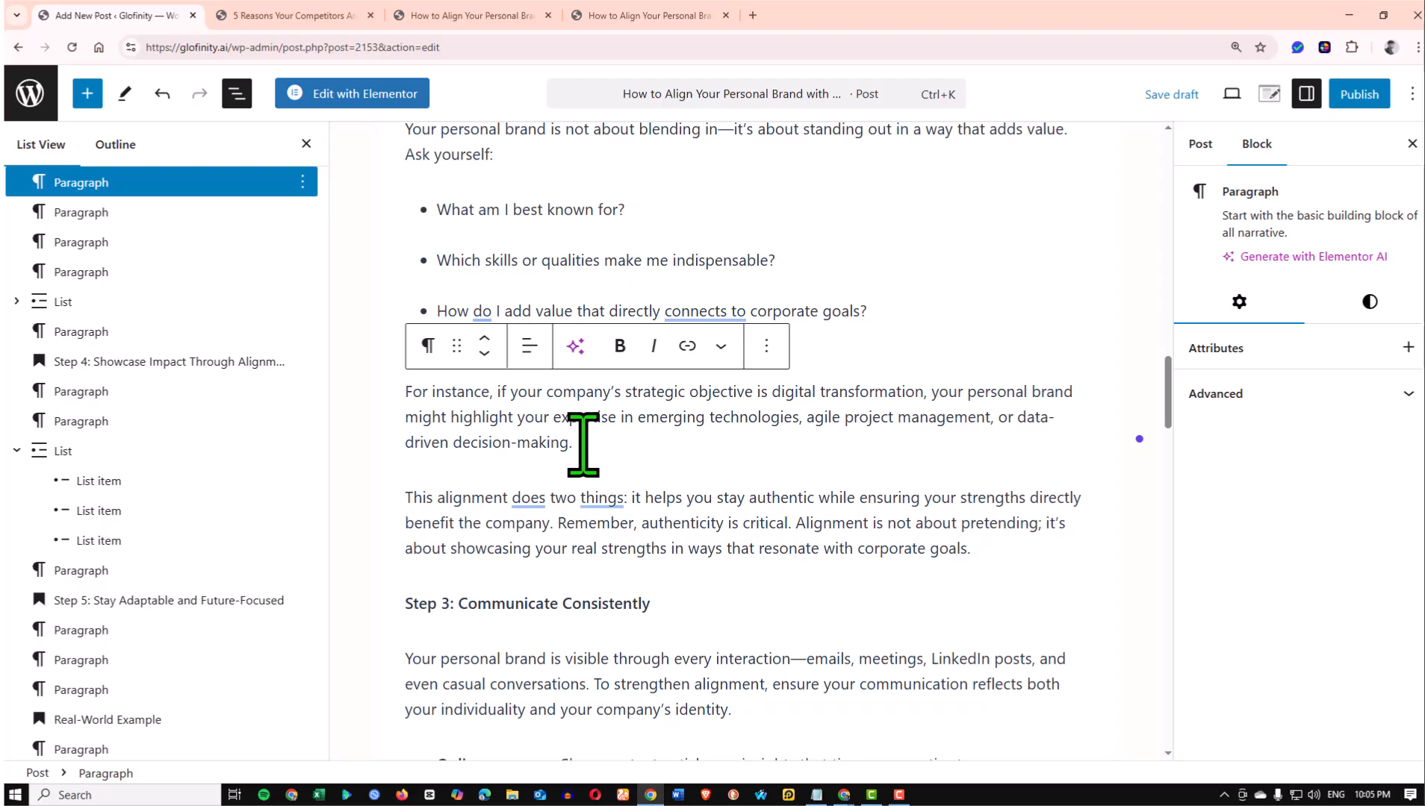
{"action": "left_click", "coordinate": [545, 417]}
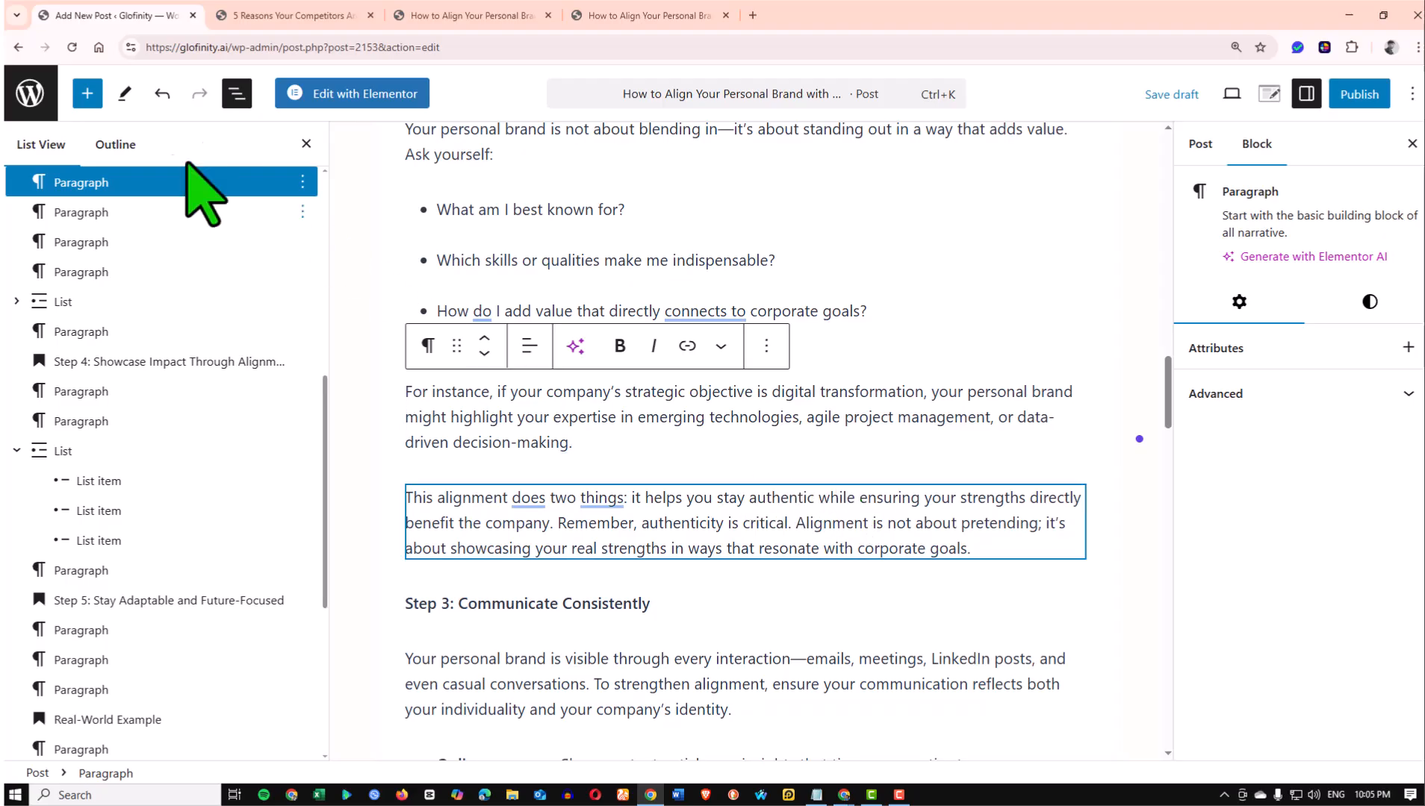
{"action": "left_click", "coordinate": [87, 94]}
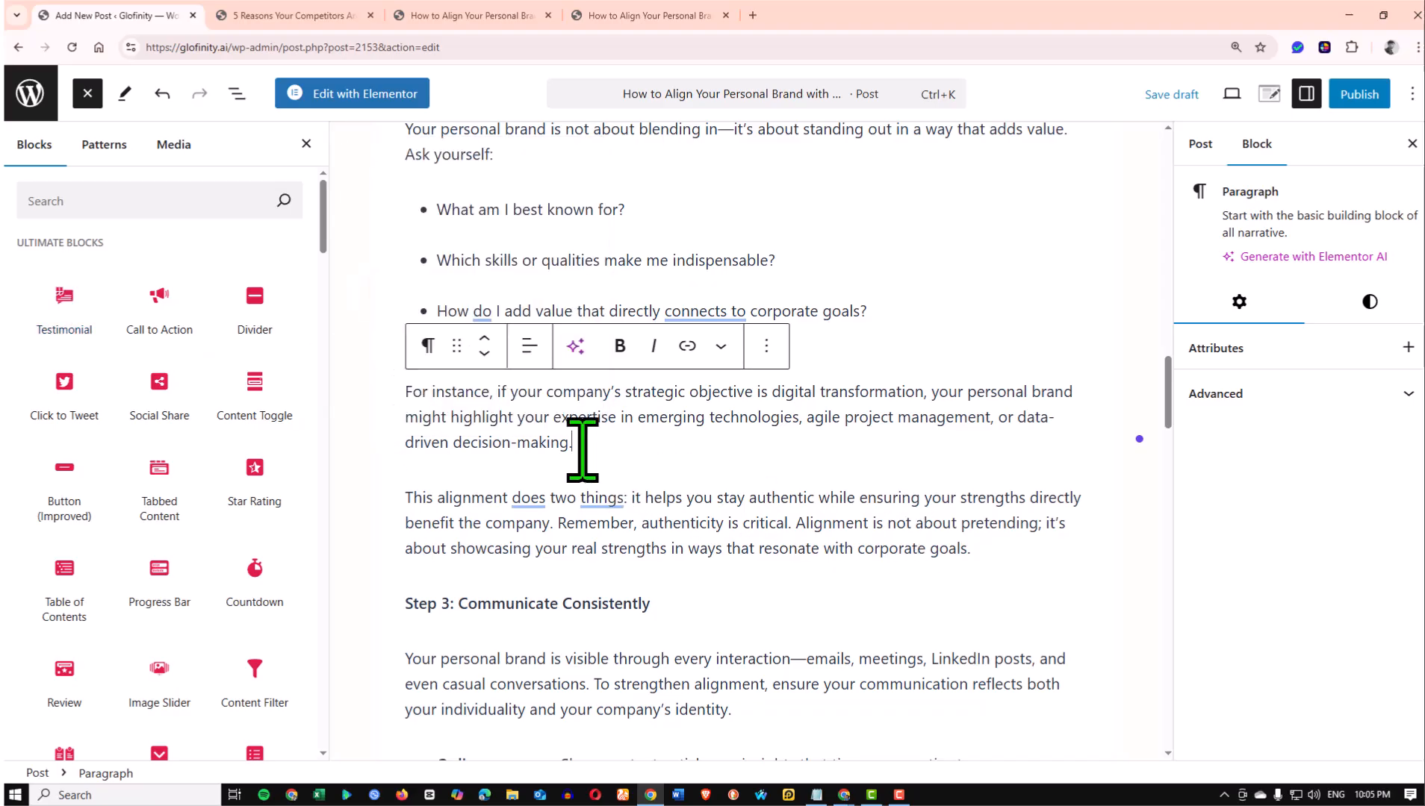
{"action": "left_click", "coordinate": [88, 93]}
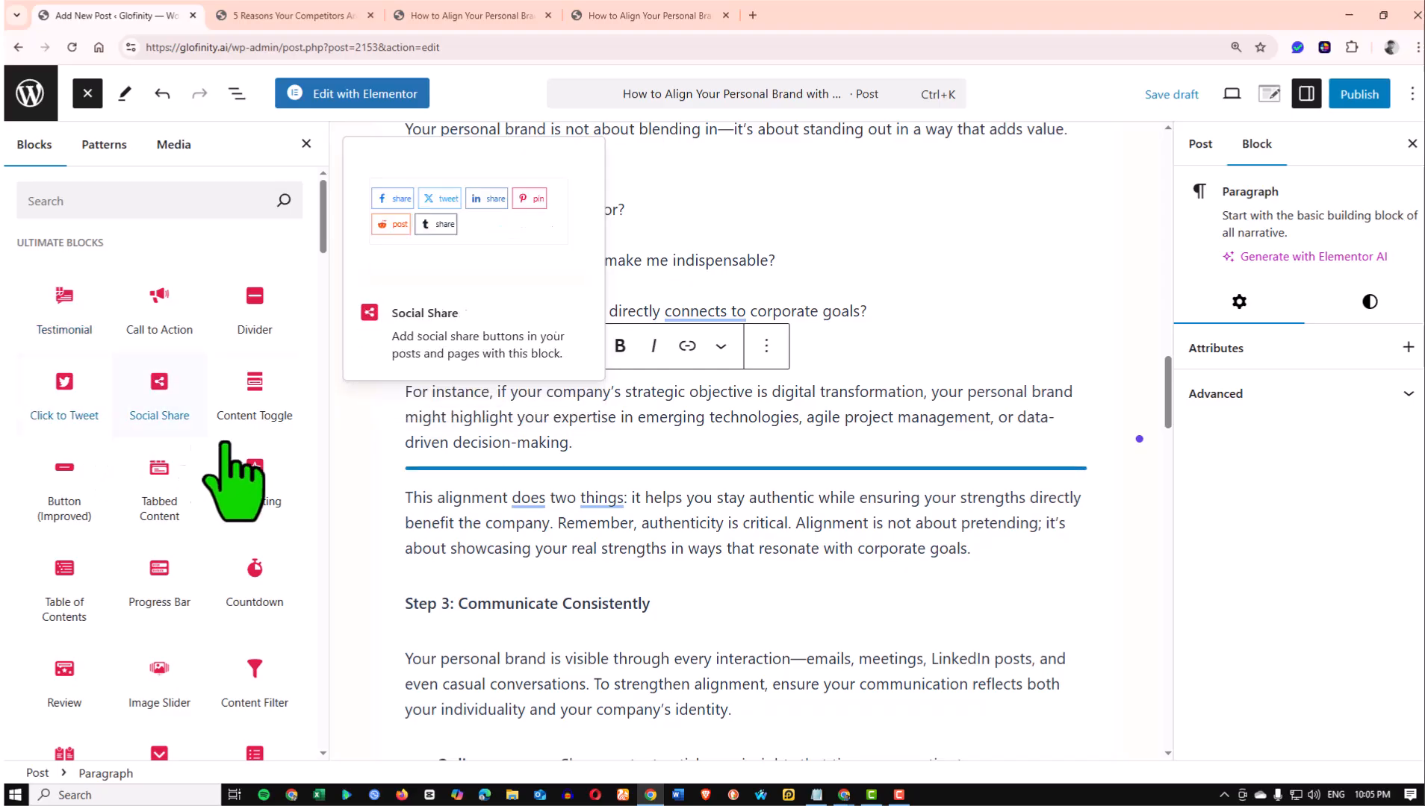
{"action": "scroll", "coordinate": [190, 560], "scroll_direction": "down", "scroll_amount": 9}
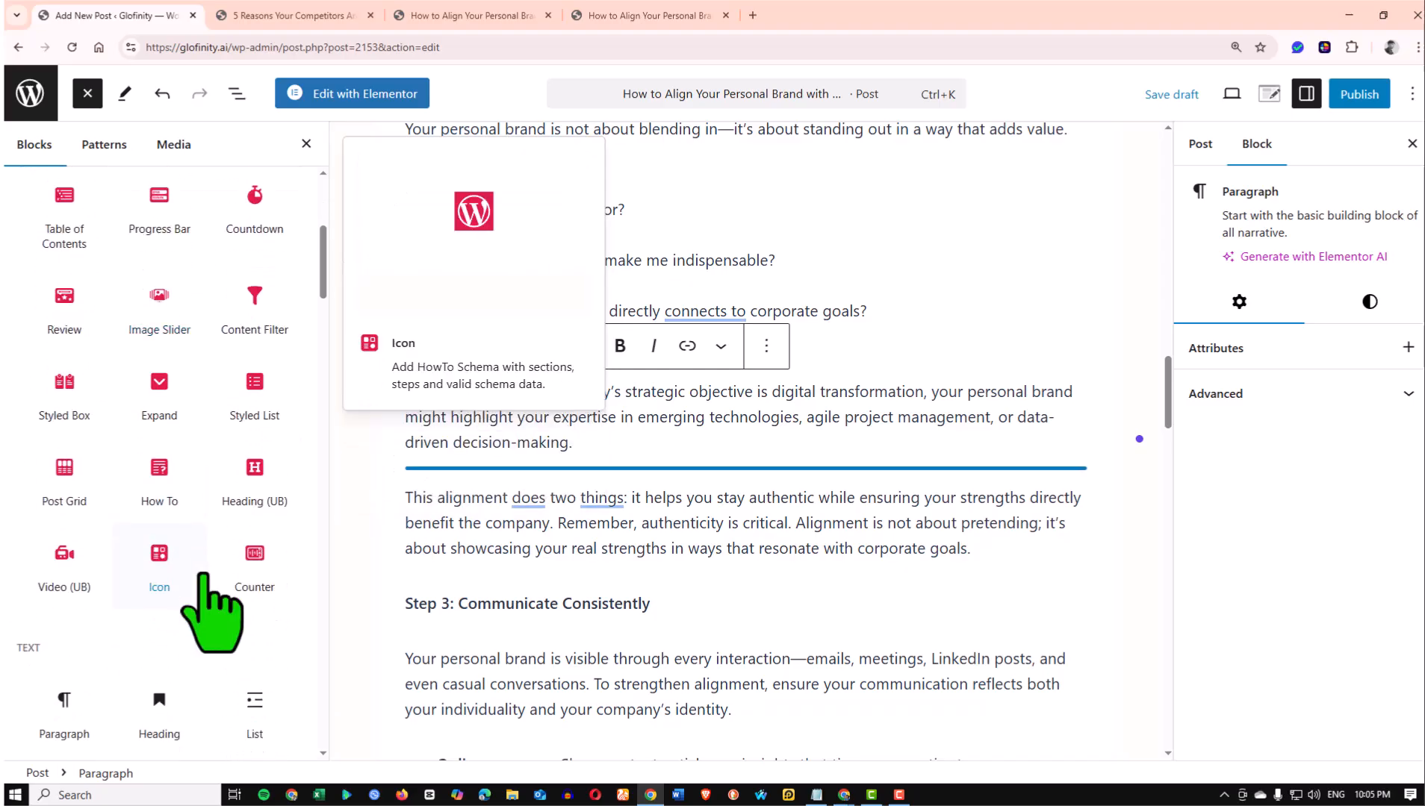
{"action": "scroll", "coordinate": [195, 575], "scroll_direction": "down", "scroll_amount": 3}
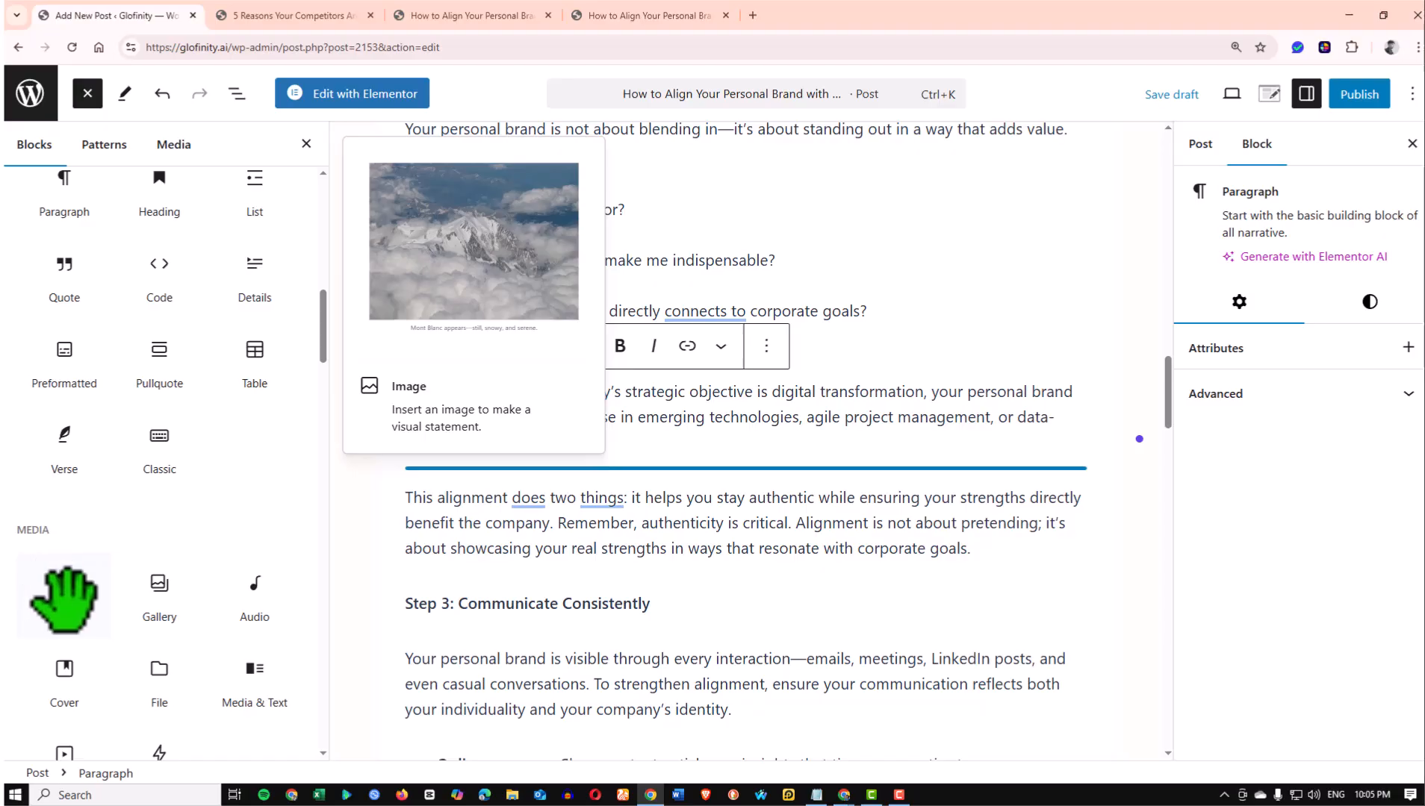
{"action": "left_click", "coordinate": [63, 595]}
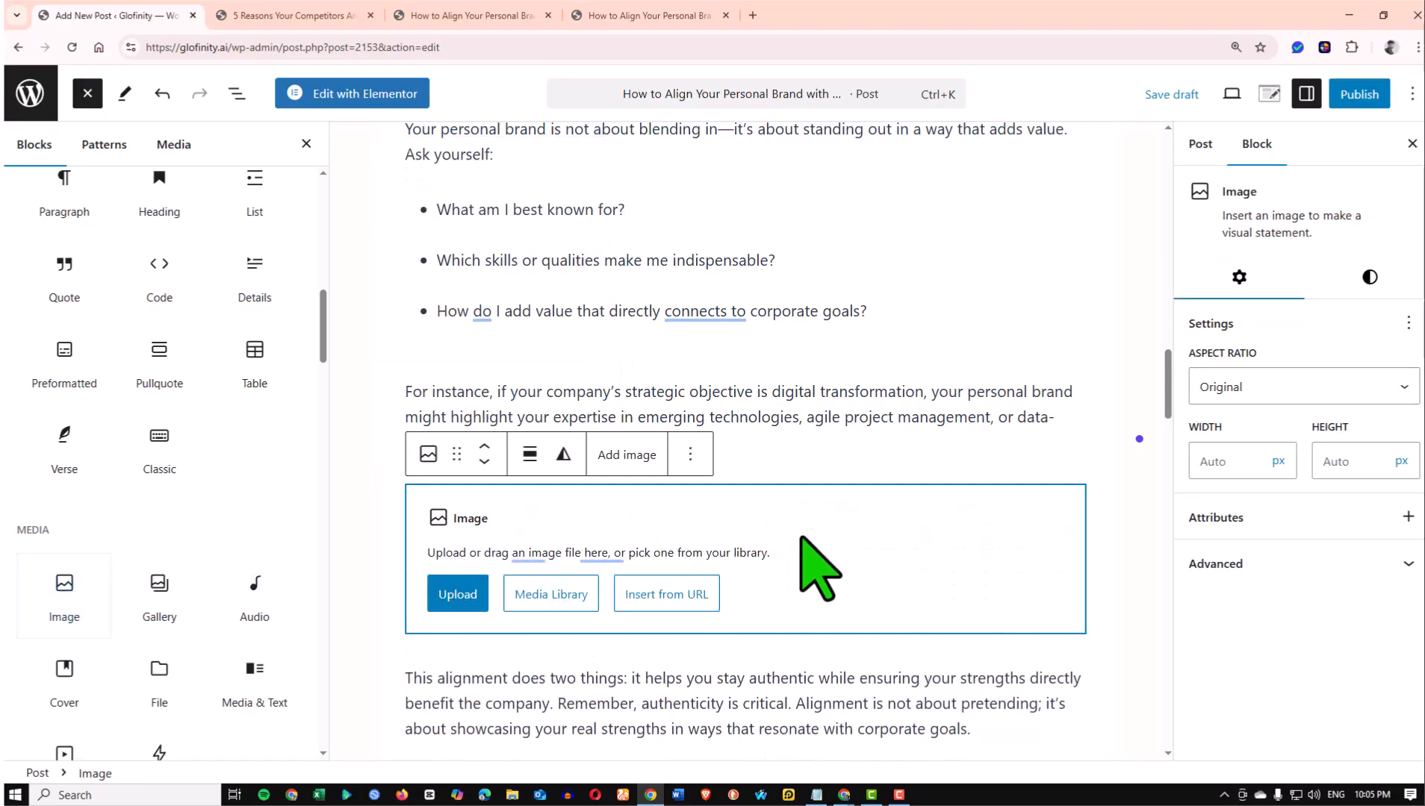
{"action": "left_click", "coordinate": [442, 592]}
{"action": "left_click_drag", "start_coordinate": [439, 592], "coordinate": [782, 510]}
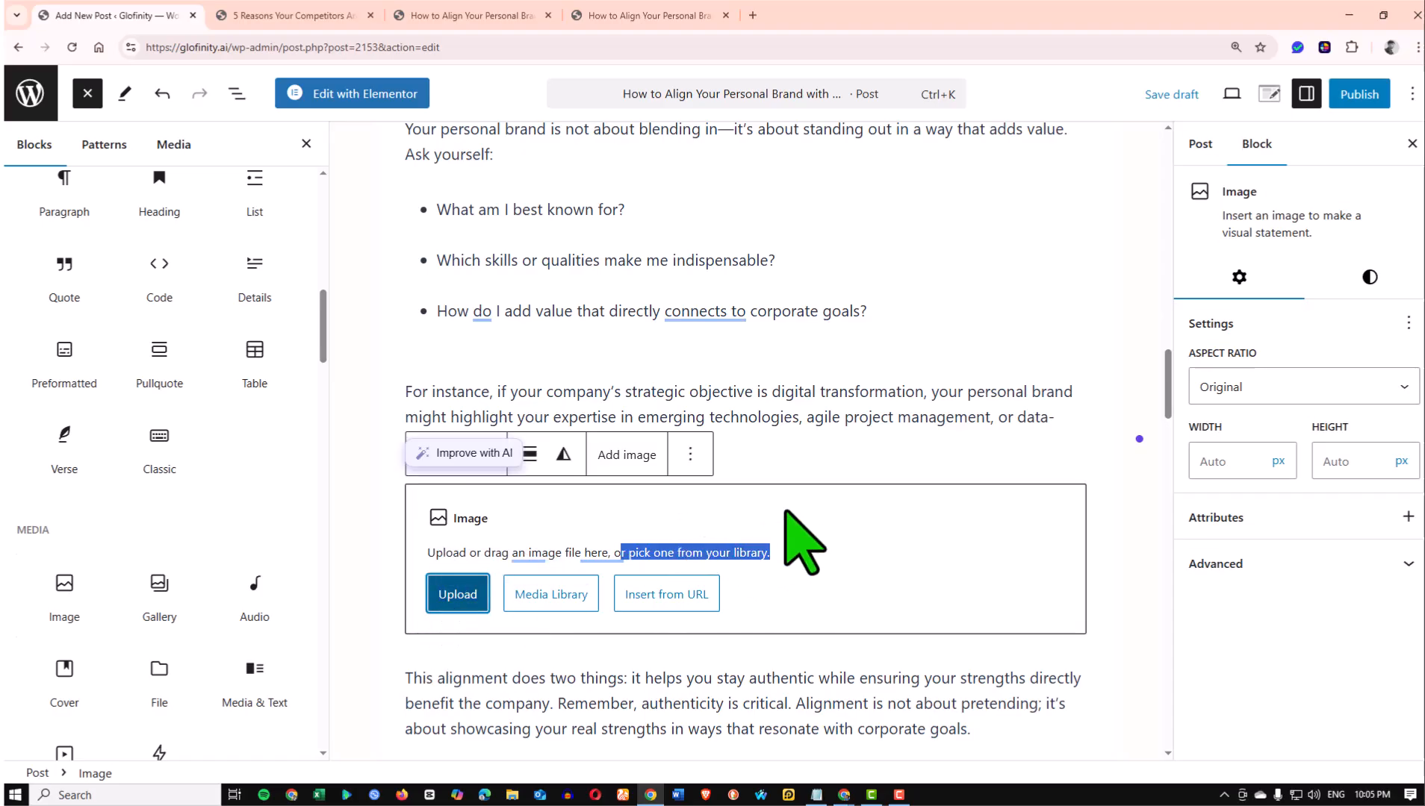
{"action": "left_click", "coordinate": [820, 533]}
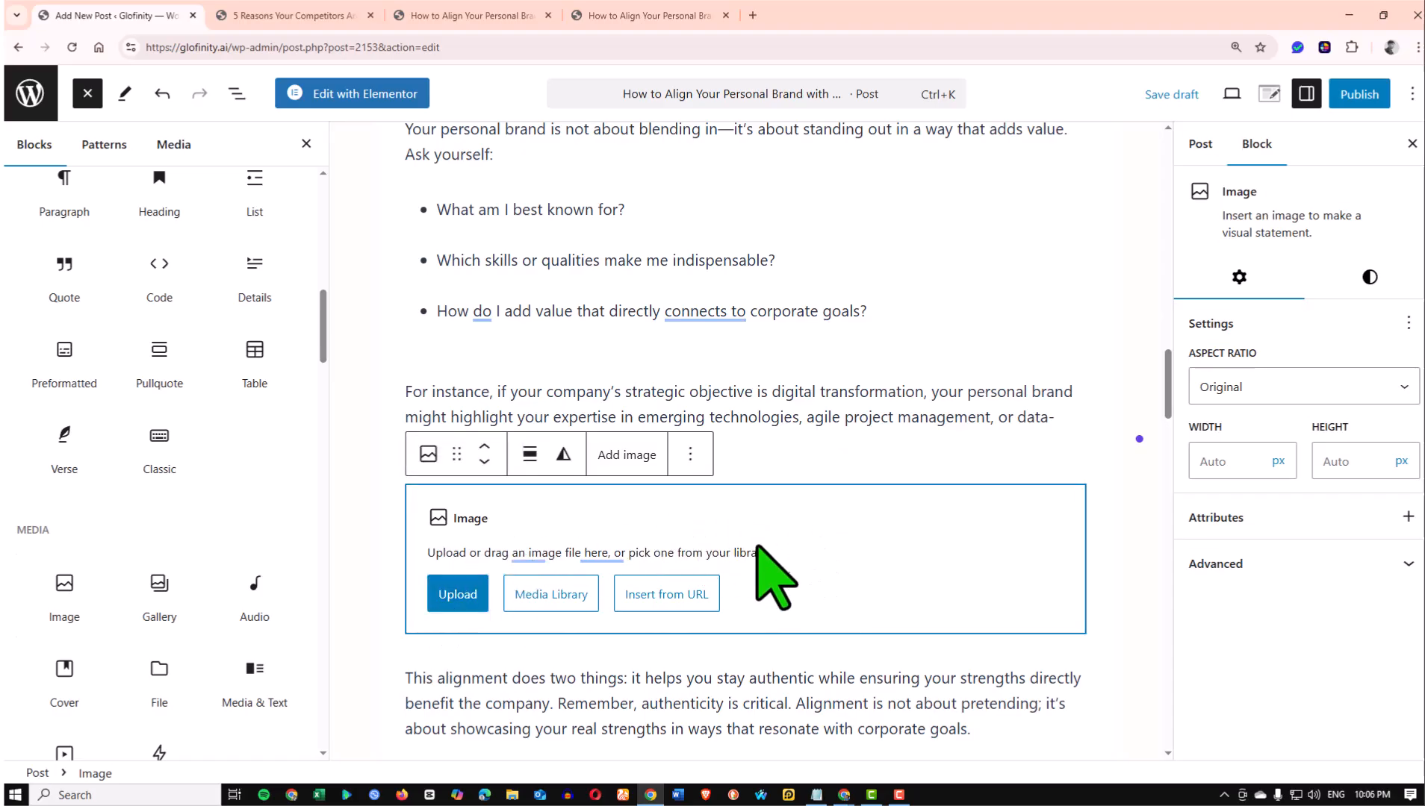
Save the draft, open its preview in a new tab and close the two older preview tabs
{"action": "left_click", "coordinate": [1187, 97]}
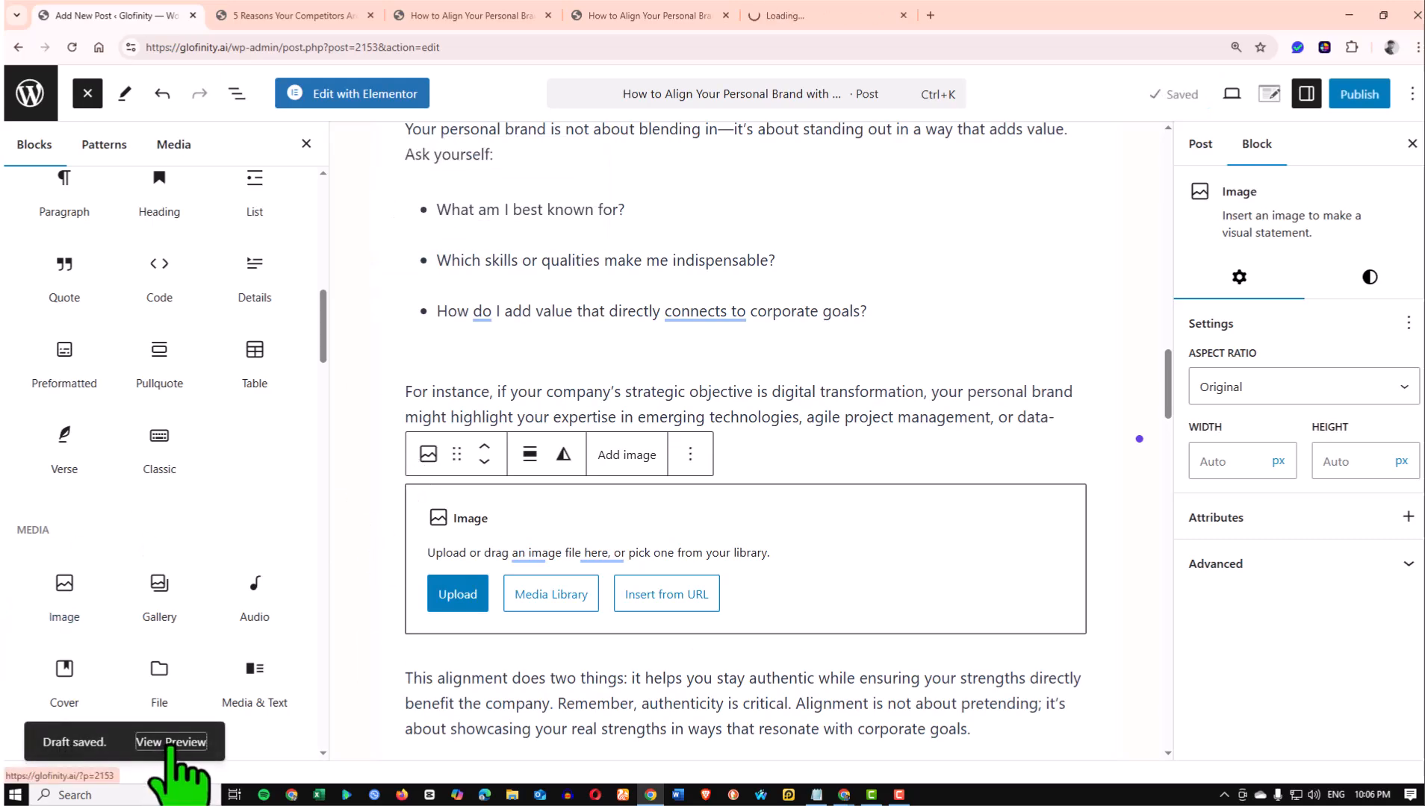
{"action": "left_click", "coordinate": [780, 17]}
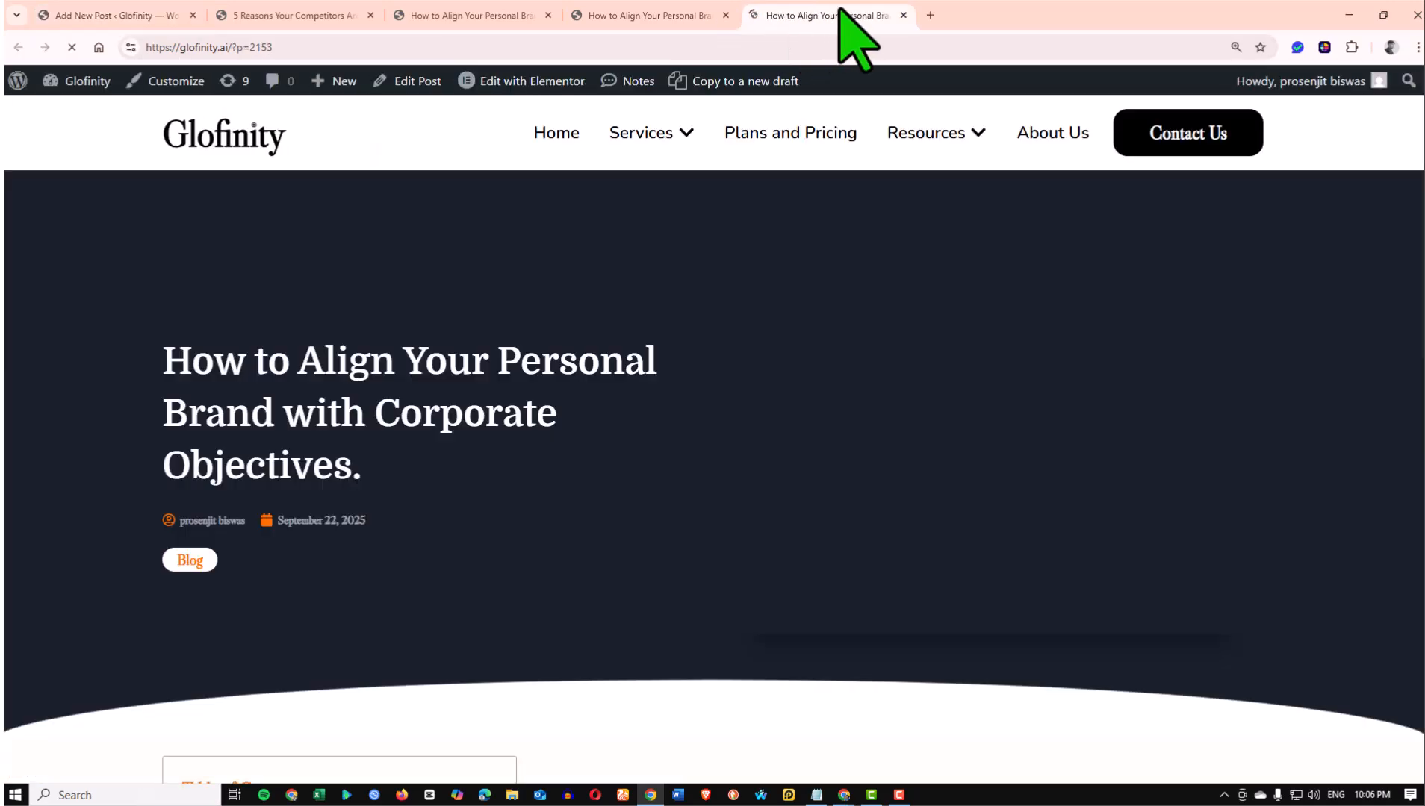
{"action": "left_click", "coordinate": [658, 13]}
{"action": "key", "text": "ctrl+w"}
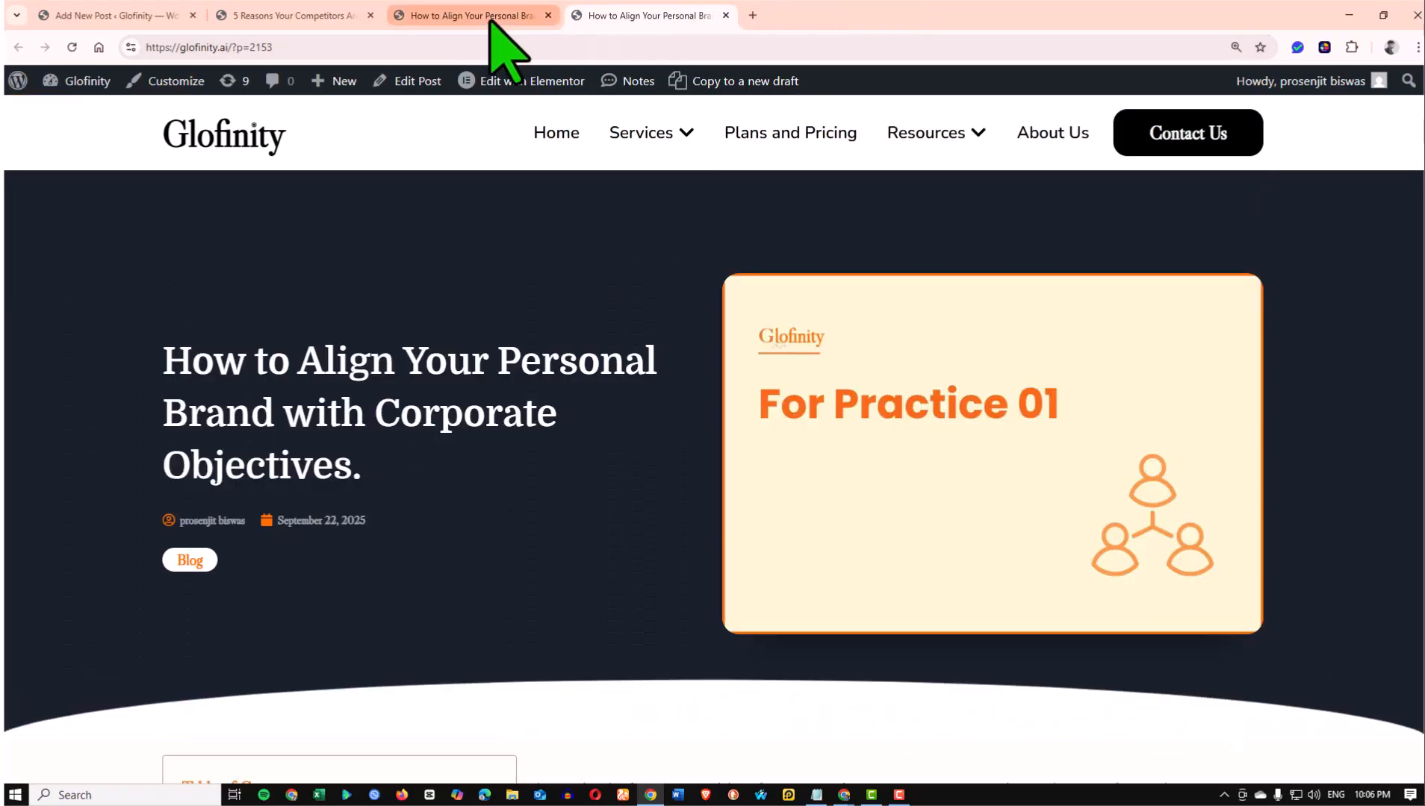
{"action": "left_click", "coordinate": [489, 20]}
{"action": "key", "text": "ctrl+w"}
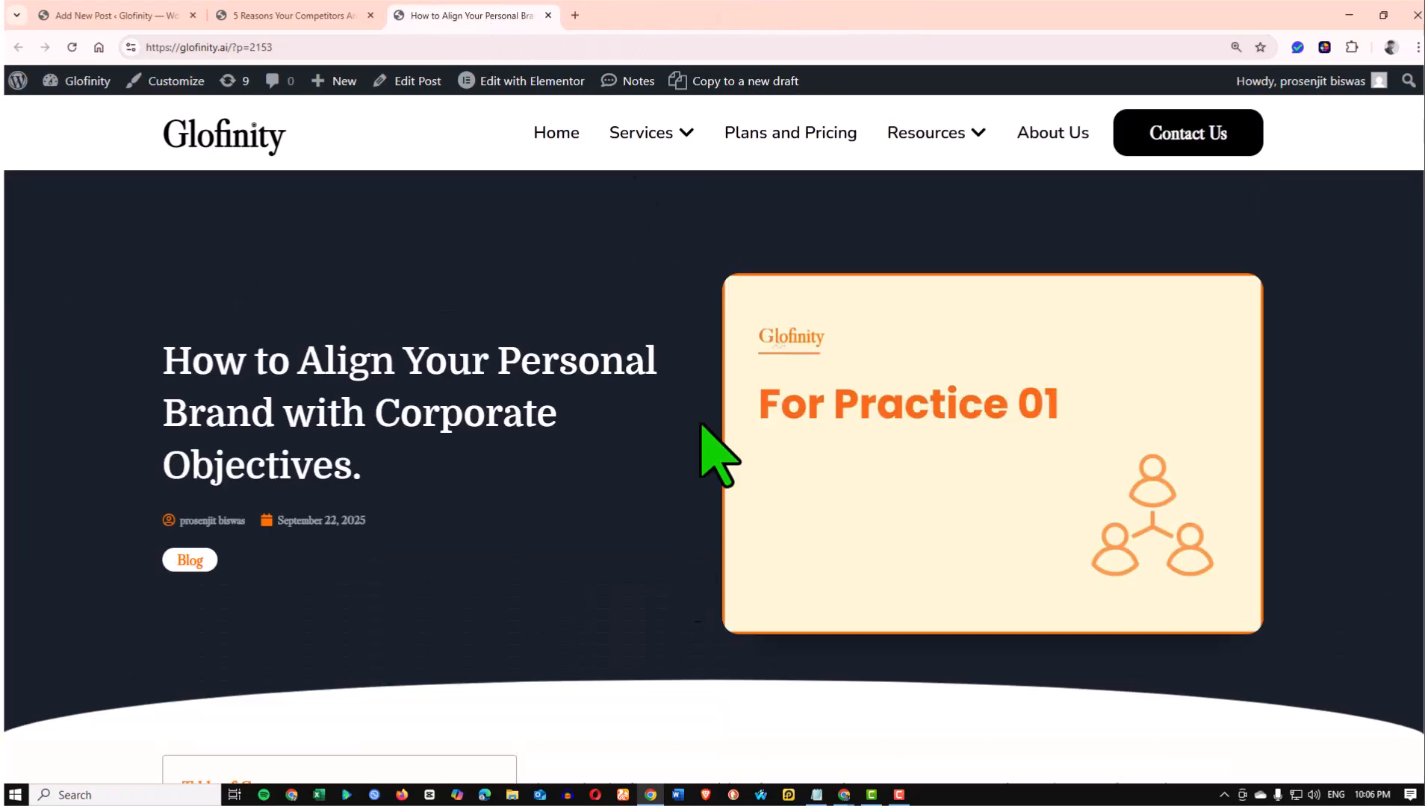
Look through the previewed article from the opening sections to its end and back, then return to the WordPress editor
{"action": "scroll", "coordinate": [881, 388], "scroll_direction": "down", "scroll_amount": 15}
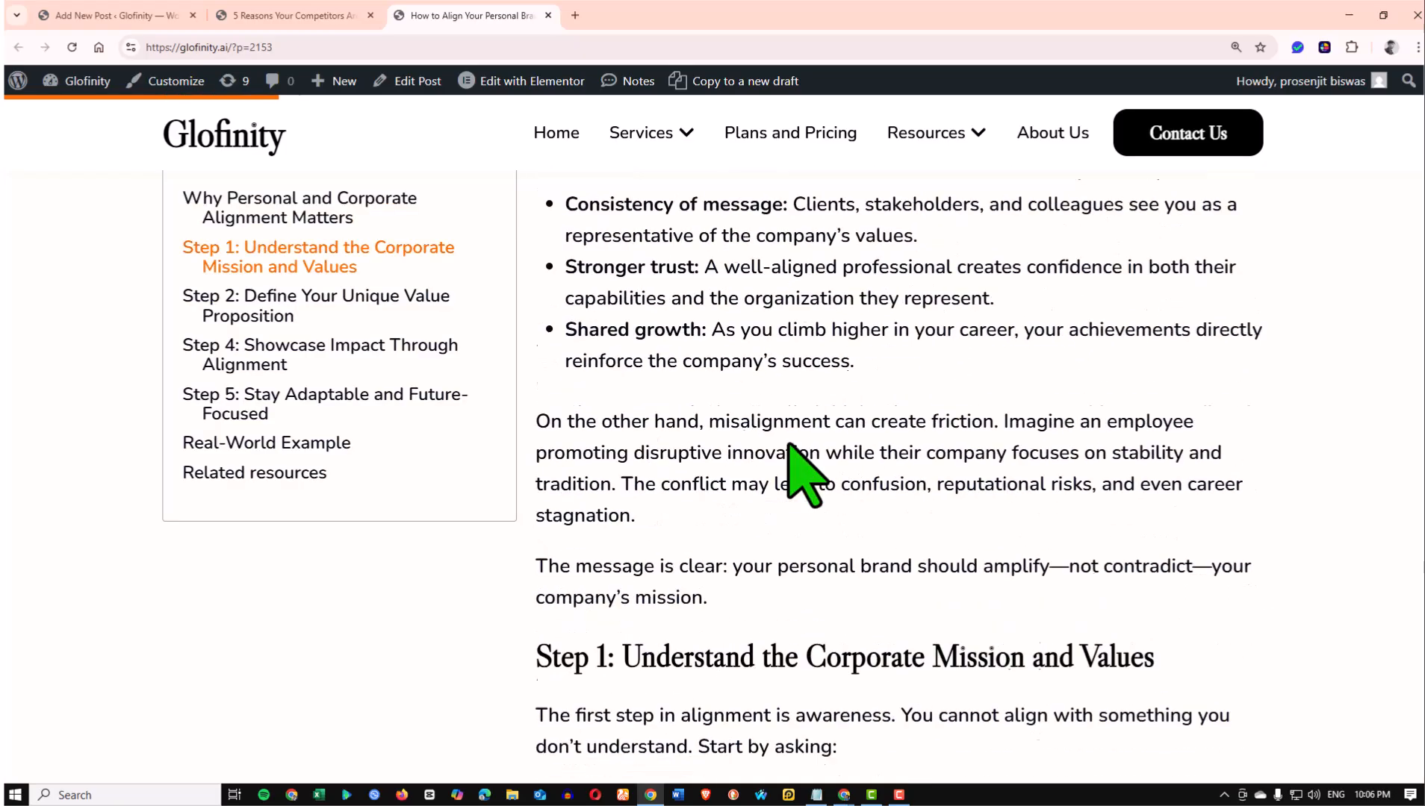
{"action": "scroll", "coordinate": [792, 452], "scroll_direction": "down", "scroll_amount": 20}
{"action": "scroll", "coordinate": [784, 444], "scroll_direction": "down", "scroll_amount": 20}
{"action": "scroll", "coordinate": [777, 440], "scroll_direction": "down", "scroll_amount": 8}
{"action": "scroll", "coordinate": [761, 437], "scroll_direction": "up", "scroll_amount": 13}
{"action": "scroll", "coordinate": [738, 431], "scroll_direction": "up", "scroll_amount": 10}
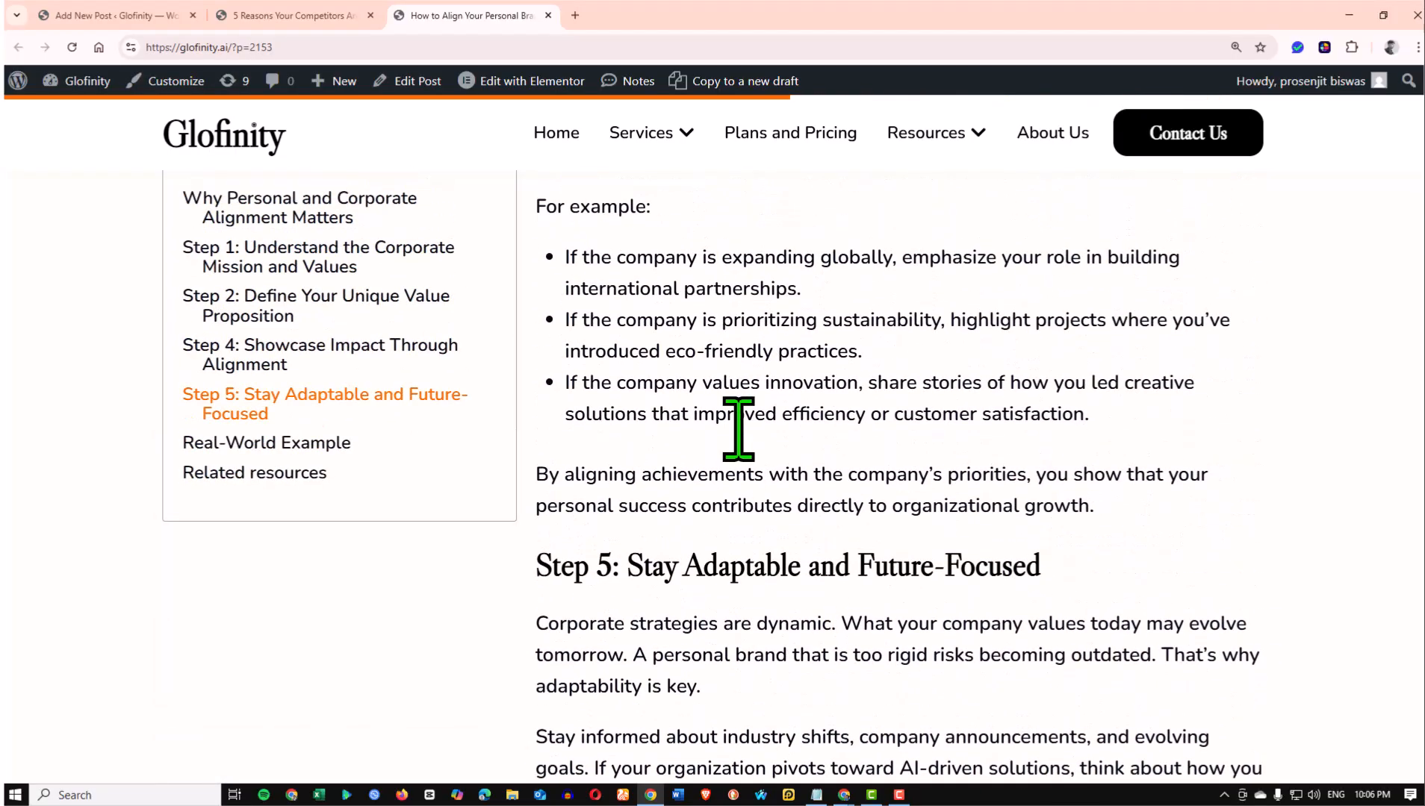
{"action": "scroll", "coordinate": [738, 422], "scroll_direction": "up", "scroll_amount": 5}
{"action": "left_click", "coordinate": [119, 15]}
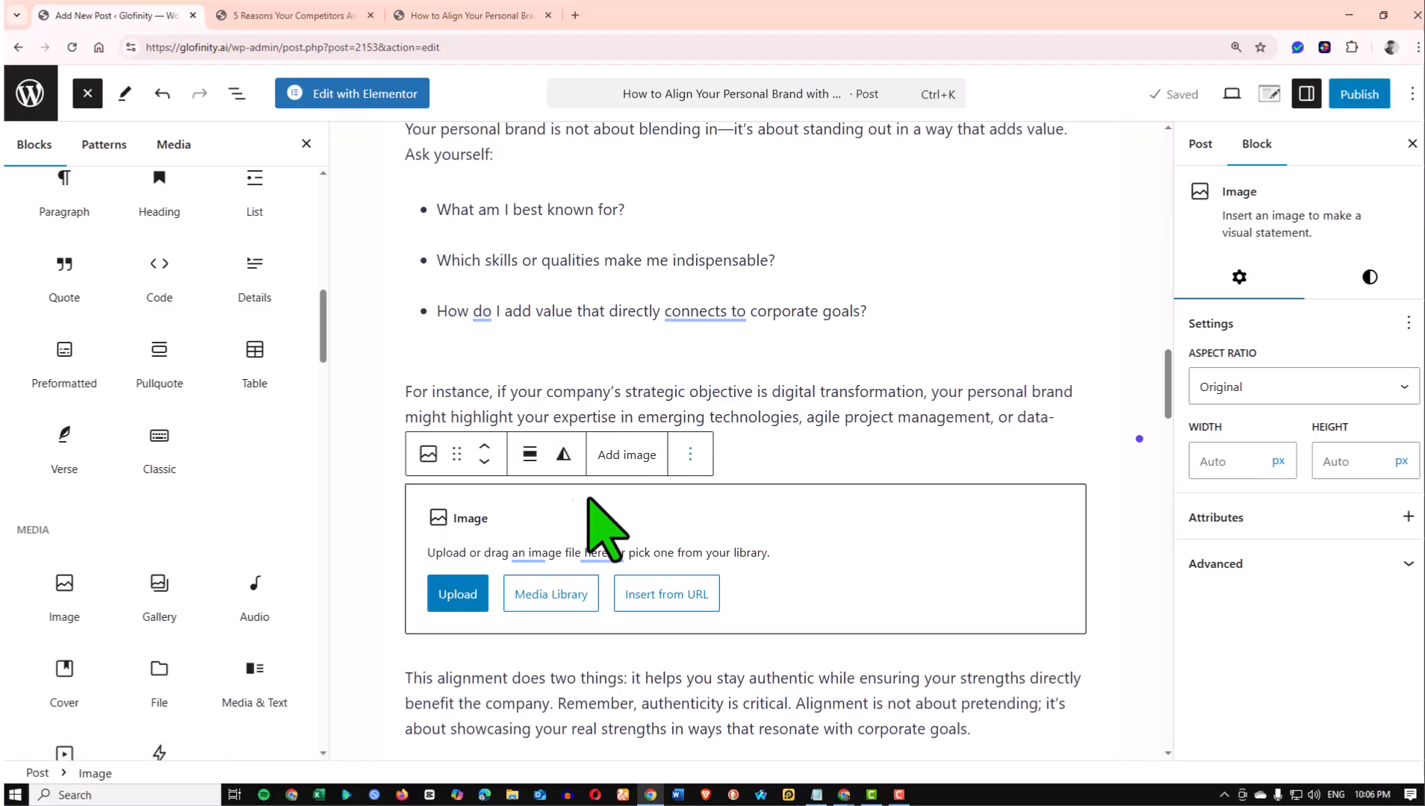
Reselect the empty Image block in Step 2 and check its placement among the surrounding paragraphs
{"action": "scroll", "coordinate": [882, 335], "scroll_direction": "down", "scroll_amount": 2}
{"action": "left_click", "coordinate": [777, 333]}
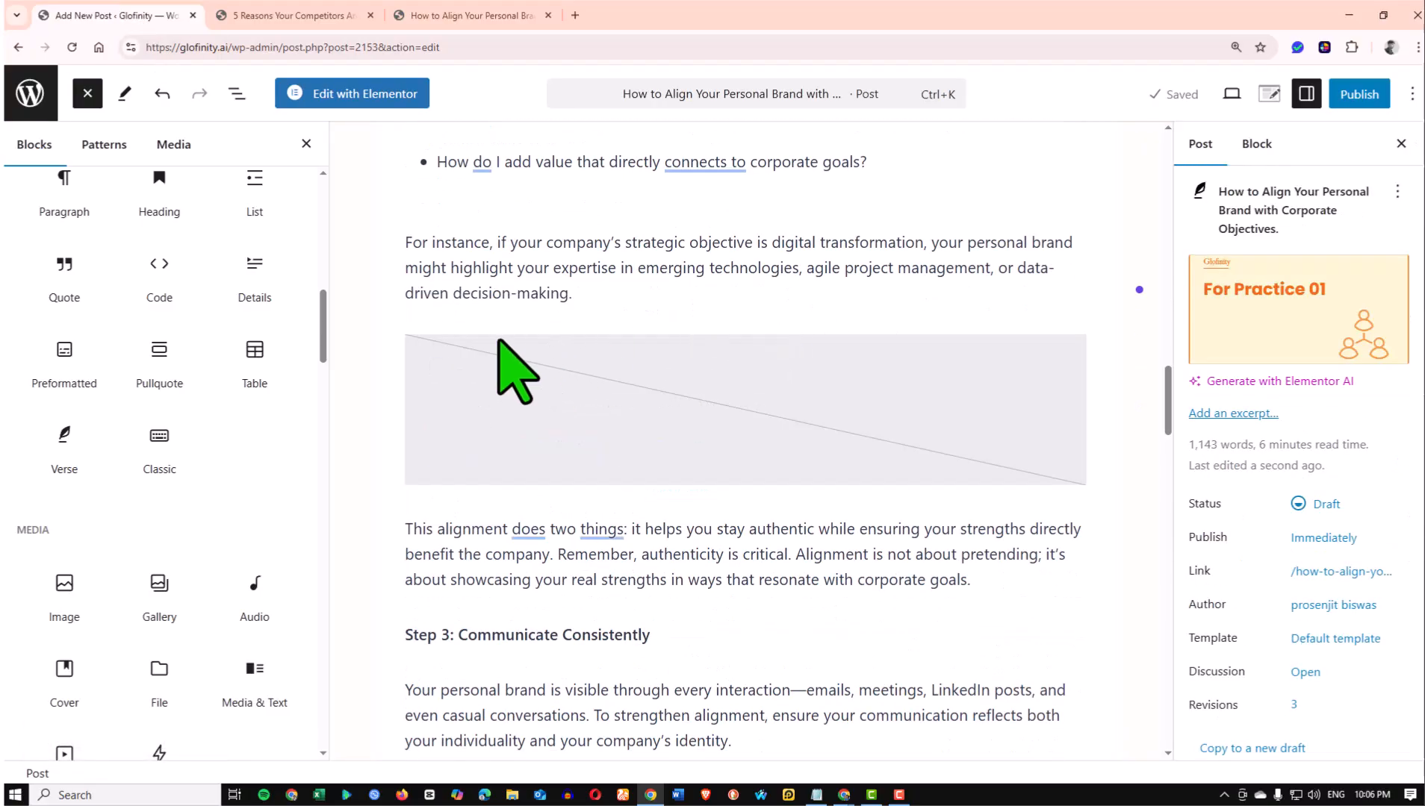
{"action": "left_click", "coordinate": [512, 379]}
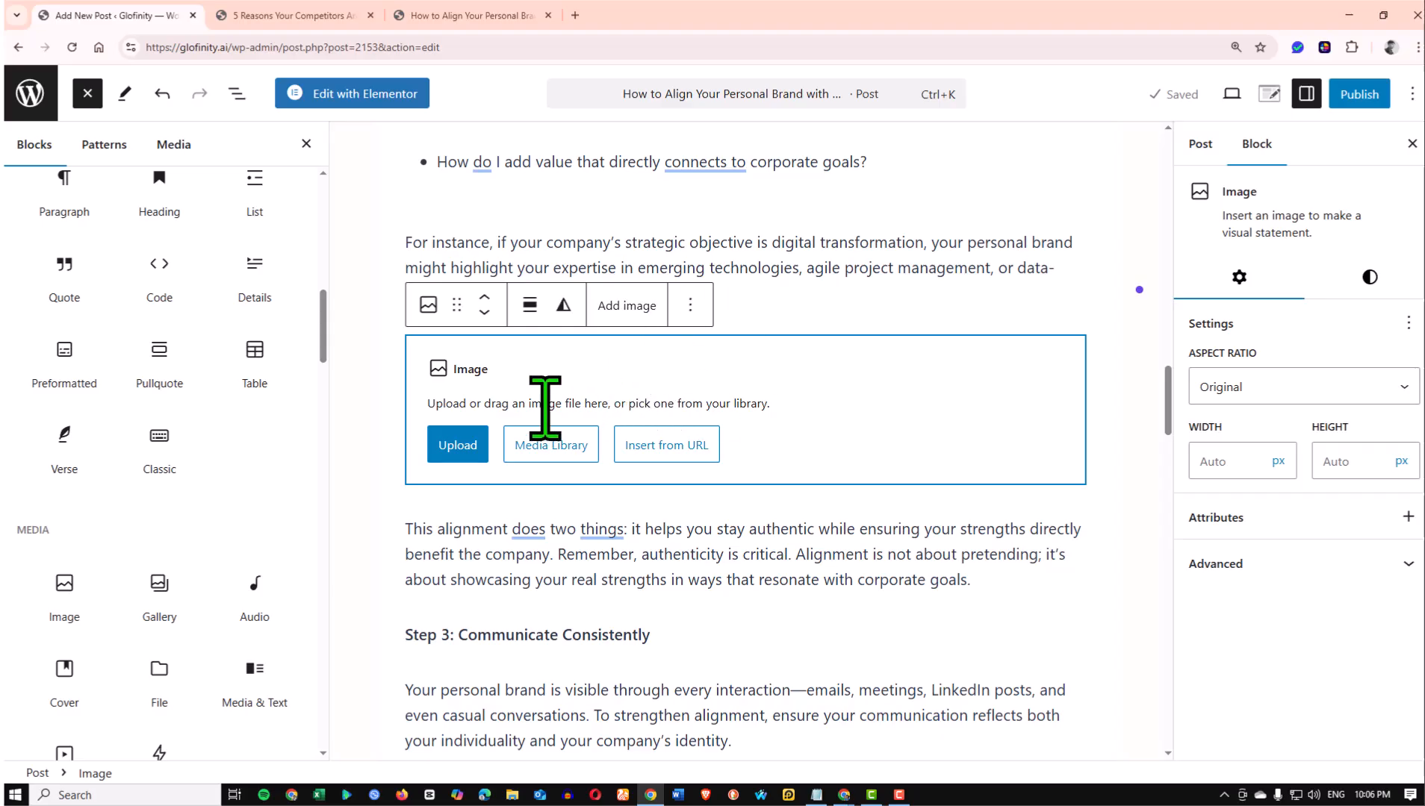
{"action": "scroll", "coordinate": [530, 372], "scroll_direction": "up", "scroll_amount": 7}
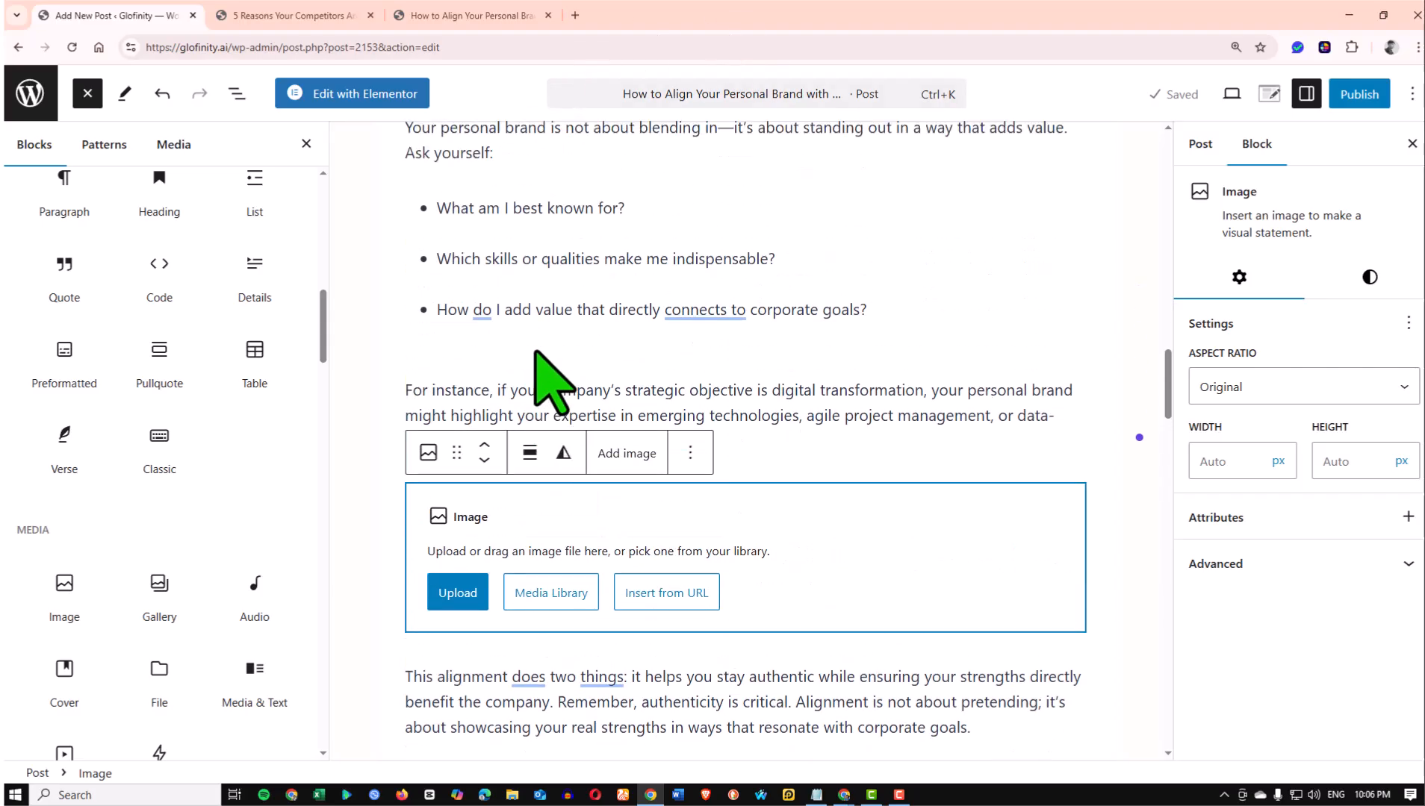
{"action": "scroll", "coordinate": [590, 413], "scroll_direction": "down", "scroll_amount": 4}
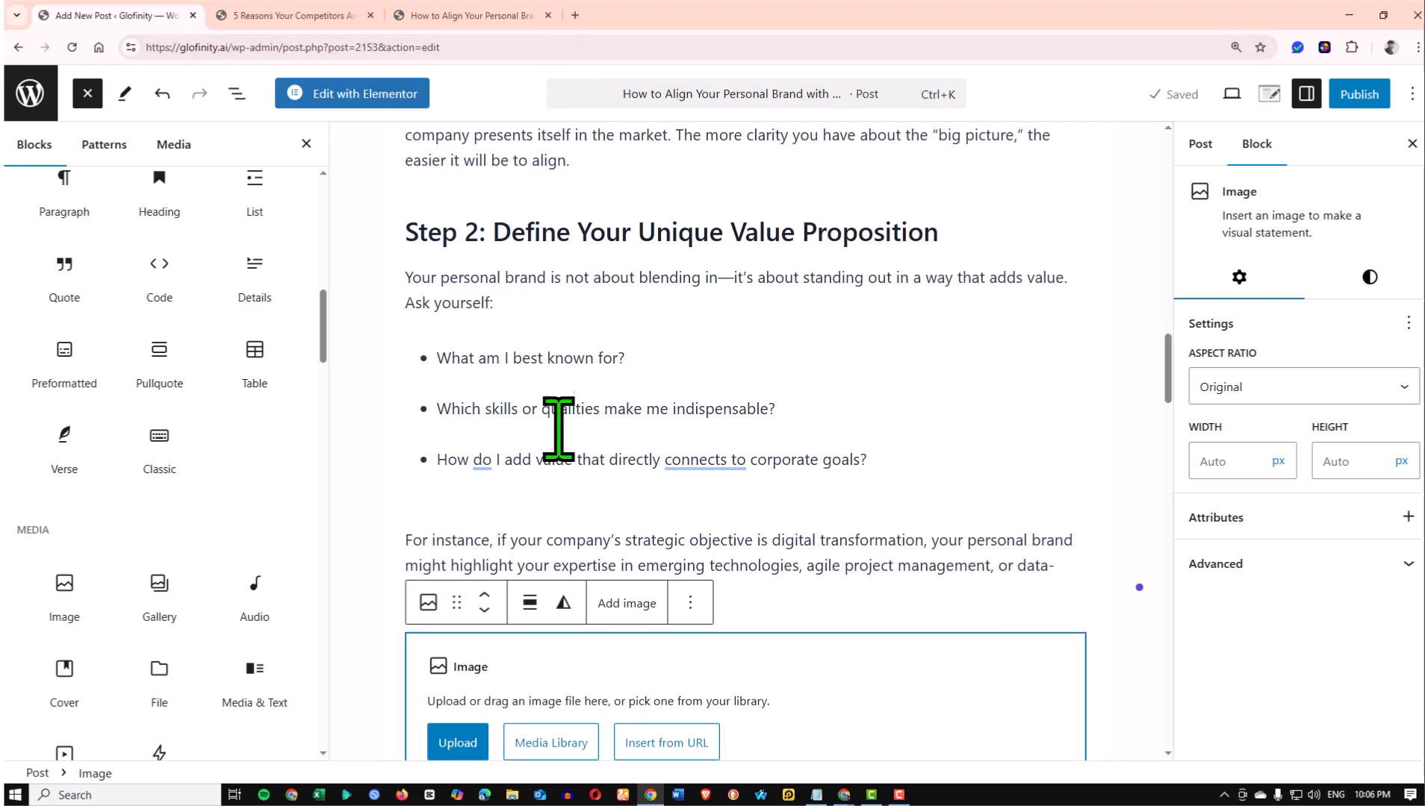
{"action": "scroll", "coordinate": [557, 423], "scroll_direction": "down", "scroll_amount": 4}
Check the "Step 2: Define Your Unique Value Proposition" section in the preview, then go back to the same section in the editor
{"action": "left_click", "coordinate": [471, 15]}
{"action": "scroll", "coordinate": [704, 286], "scroll_direction": "up", "scroll_amount": 12}
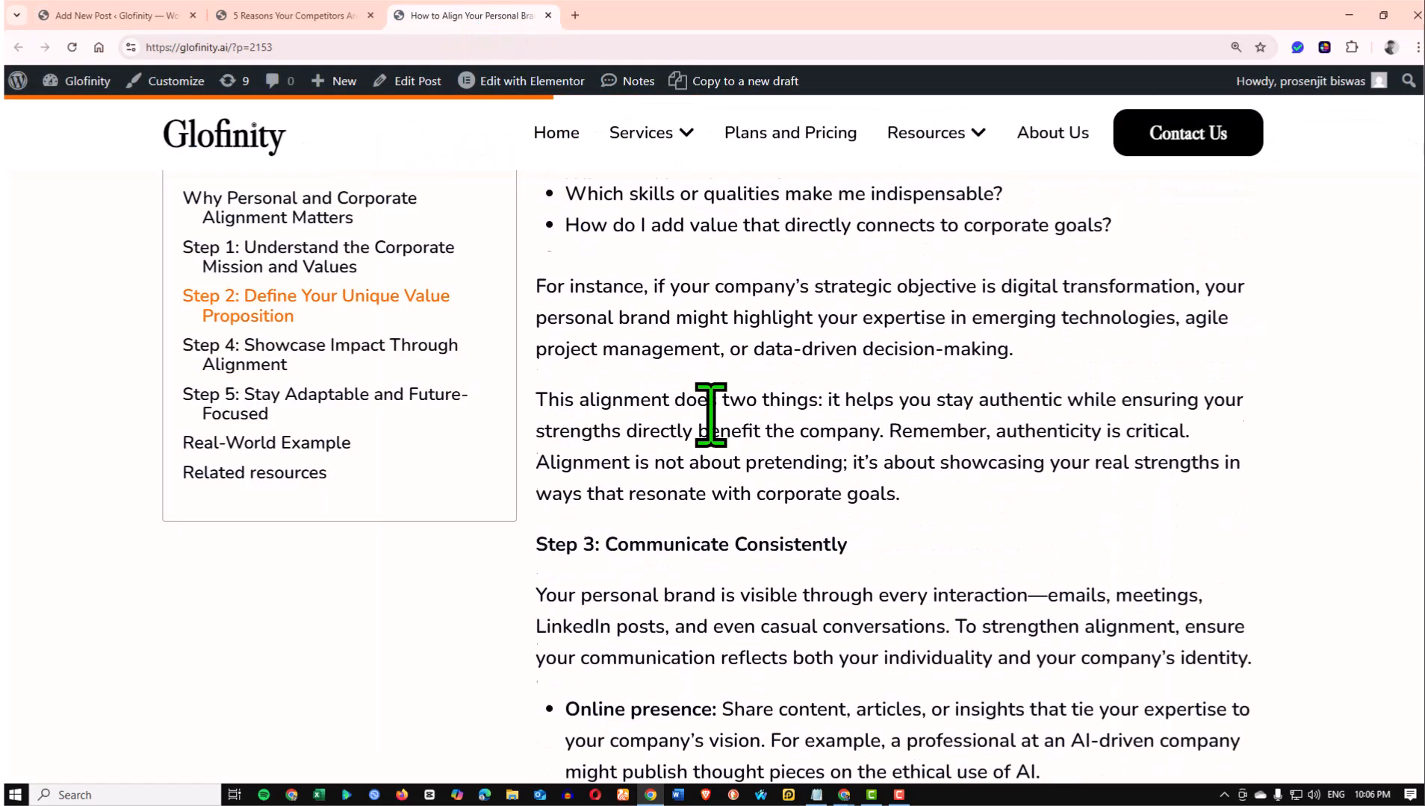
{"action": "scroll", "coordinate": [672, 493], "scroll_direction": "down", "scroll_amount": 1}
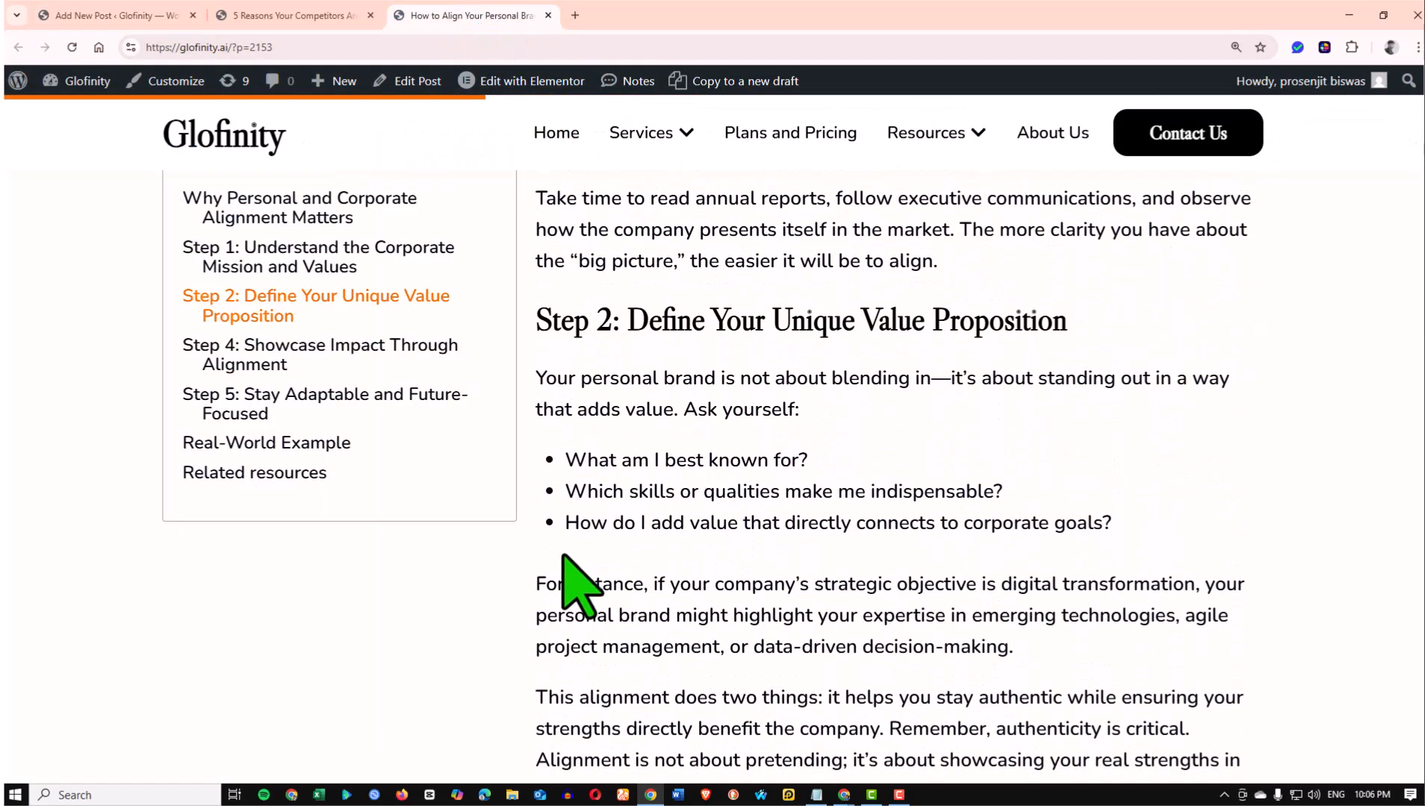
{"action": "scroll", "coordinate": [636, 588], "scroll_direction": "down", "scroll_amount": 1}
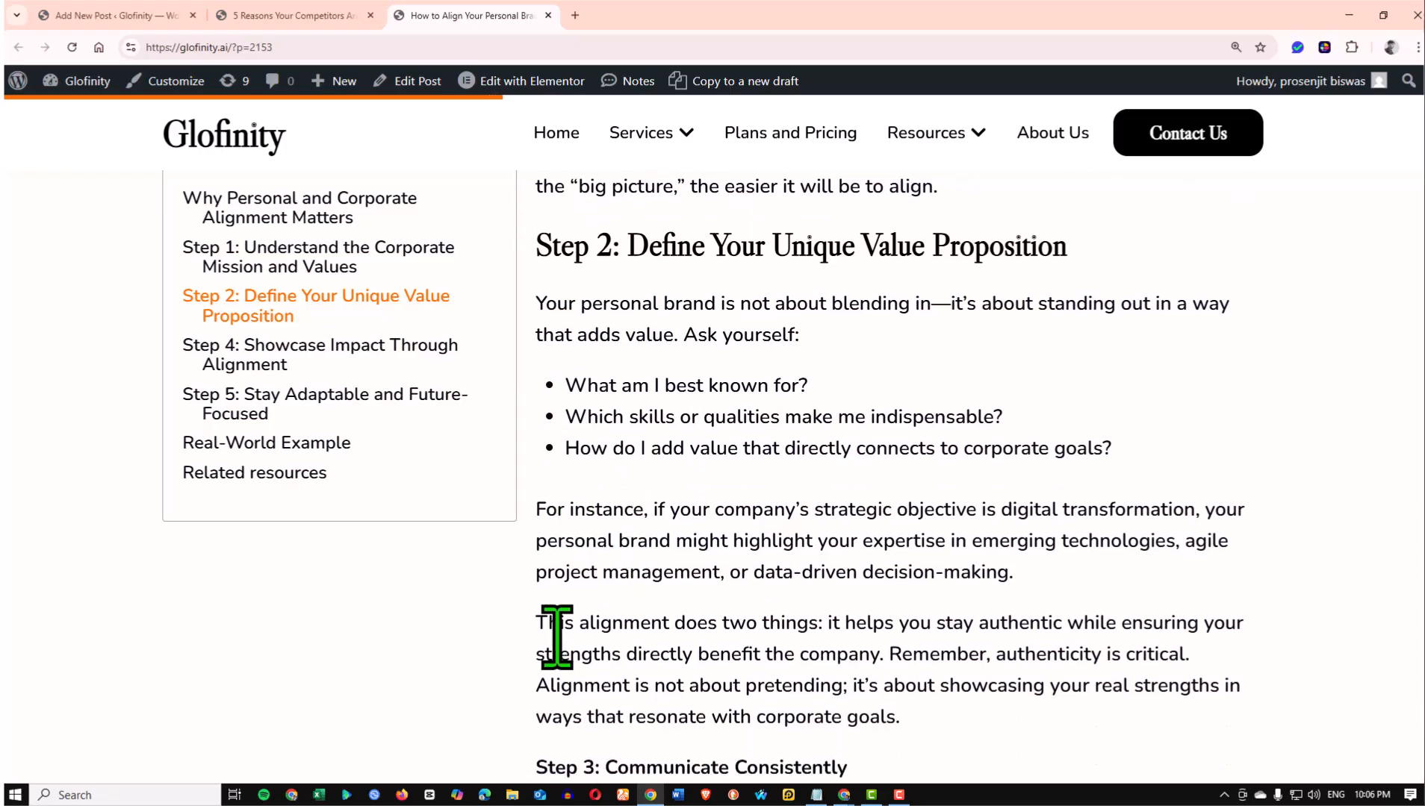
{"action": "left_click", "coordinate": [99, 14]}
{"action": "scroll", "coordinate": [476, 514], "scroll_direction": "up", "scroll_amount": 4}
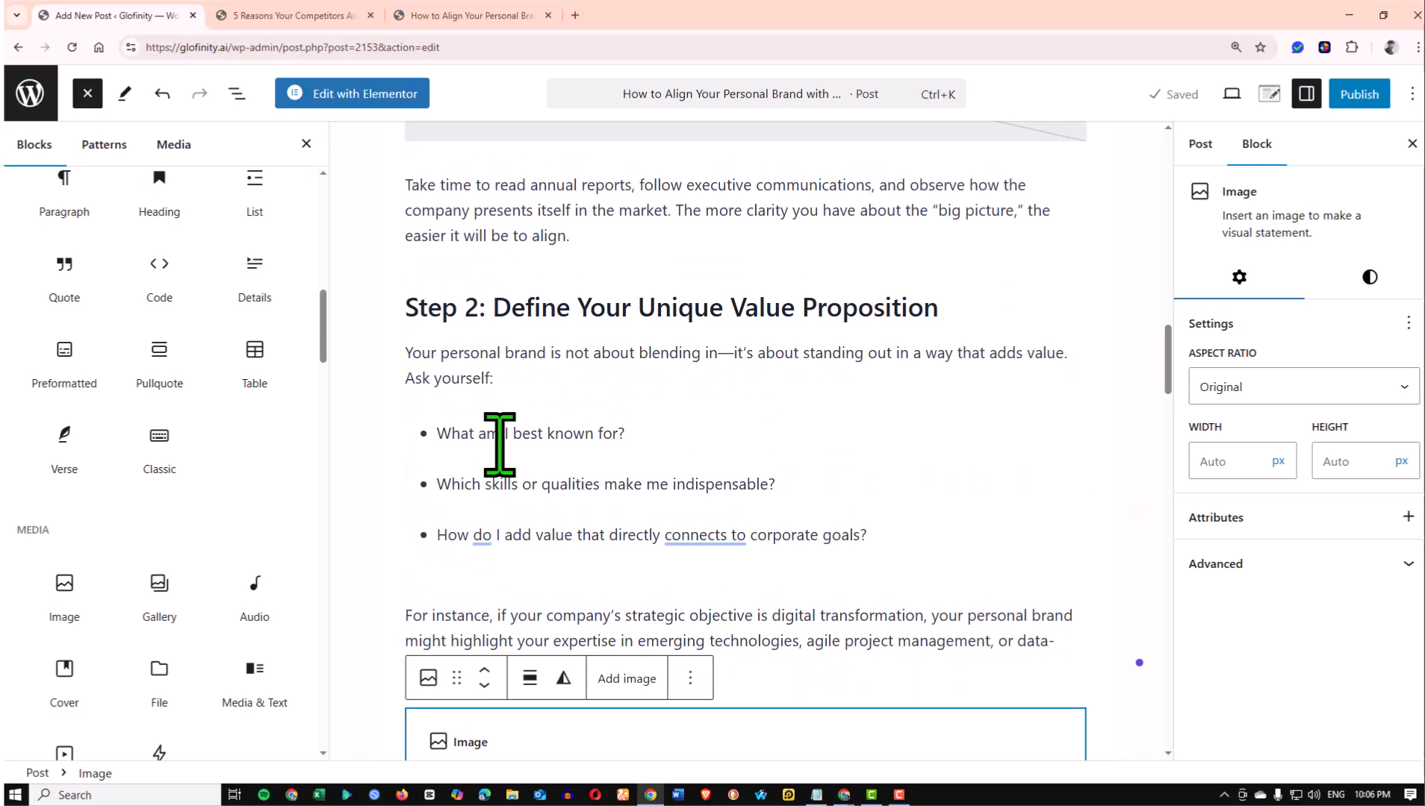
Start a file upload for the Step 2 Image block, then switch to the "Add a heading ( Share)" design in Canva
{"action": "scroll", "coordinate": [478, 486], "scroll_direction": "down", "scroll_amount": 3}
{"action": "left_click", "coordinate": [457, 595]}
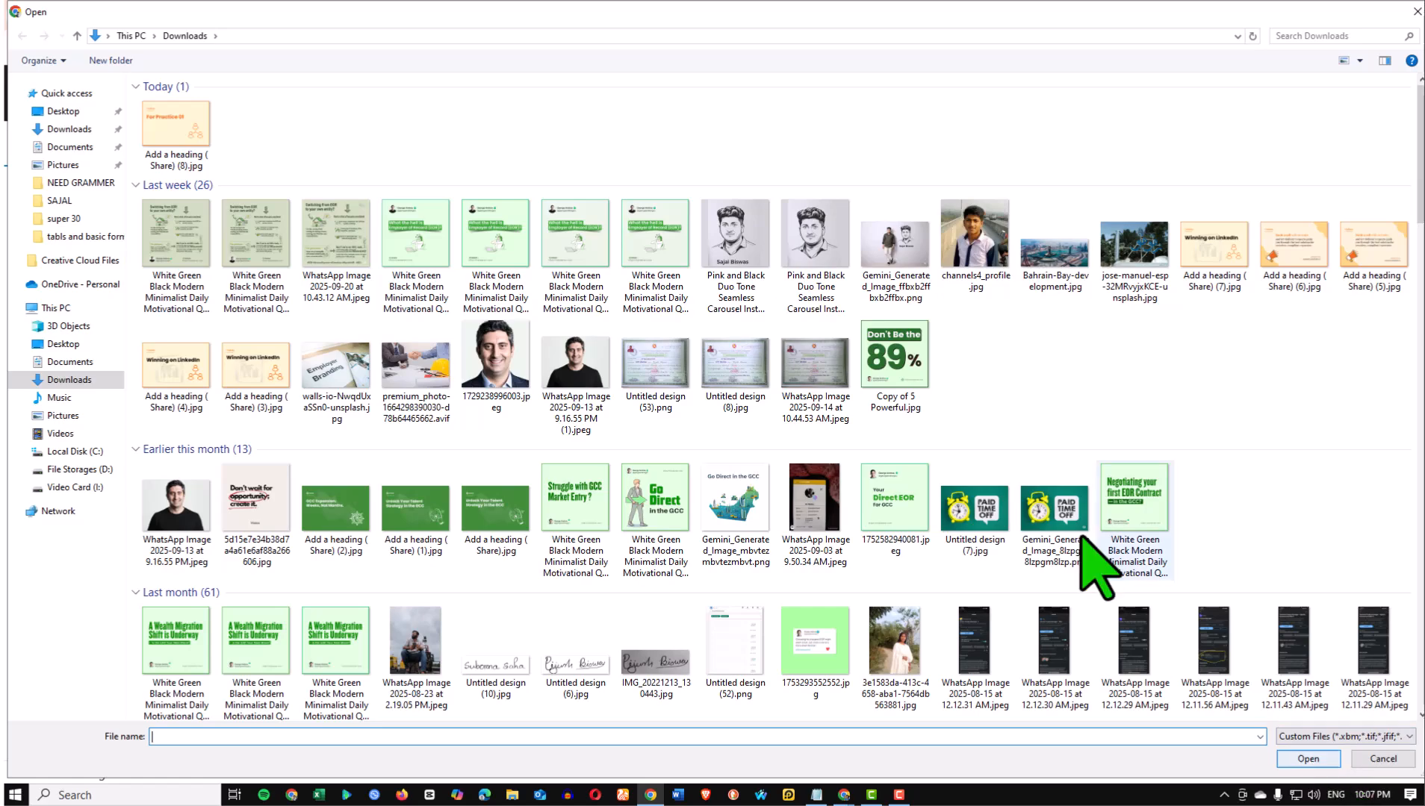
{"action": "left_click", "coordinate": [851, 803]}
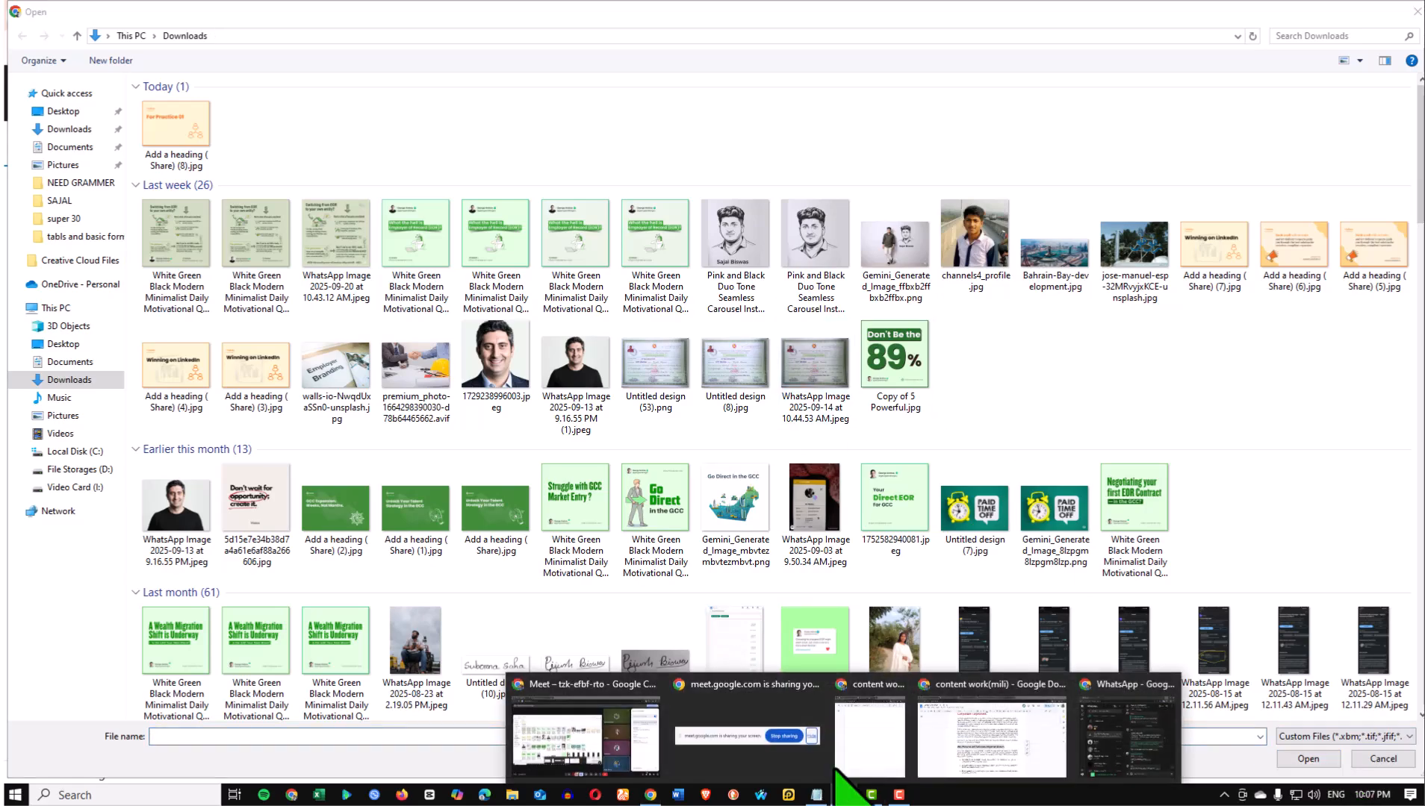
{"action": "left_click", "coordinate": [998, 735]}
{"action": "left_click", "coordinate": [689, 9]}
Duplicate page 1 of the design, the one with the "For Practice 01" heading
{"action": "scroll", "coordinate": [780, 445], "scroll_direction": "down", "scroll_amount": 4}
{"action": "scroll", "coordinate": [833, 509], "scroll_direction": "up", "scroll_amount": 4}
{"action": "double_click", "coordinate": [771, 373]}
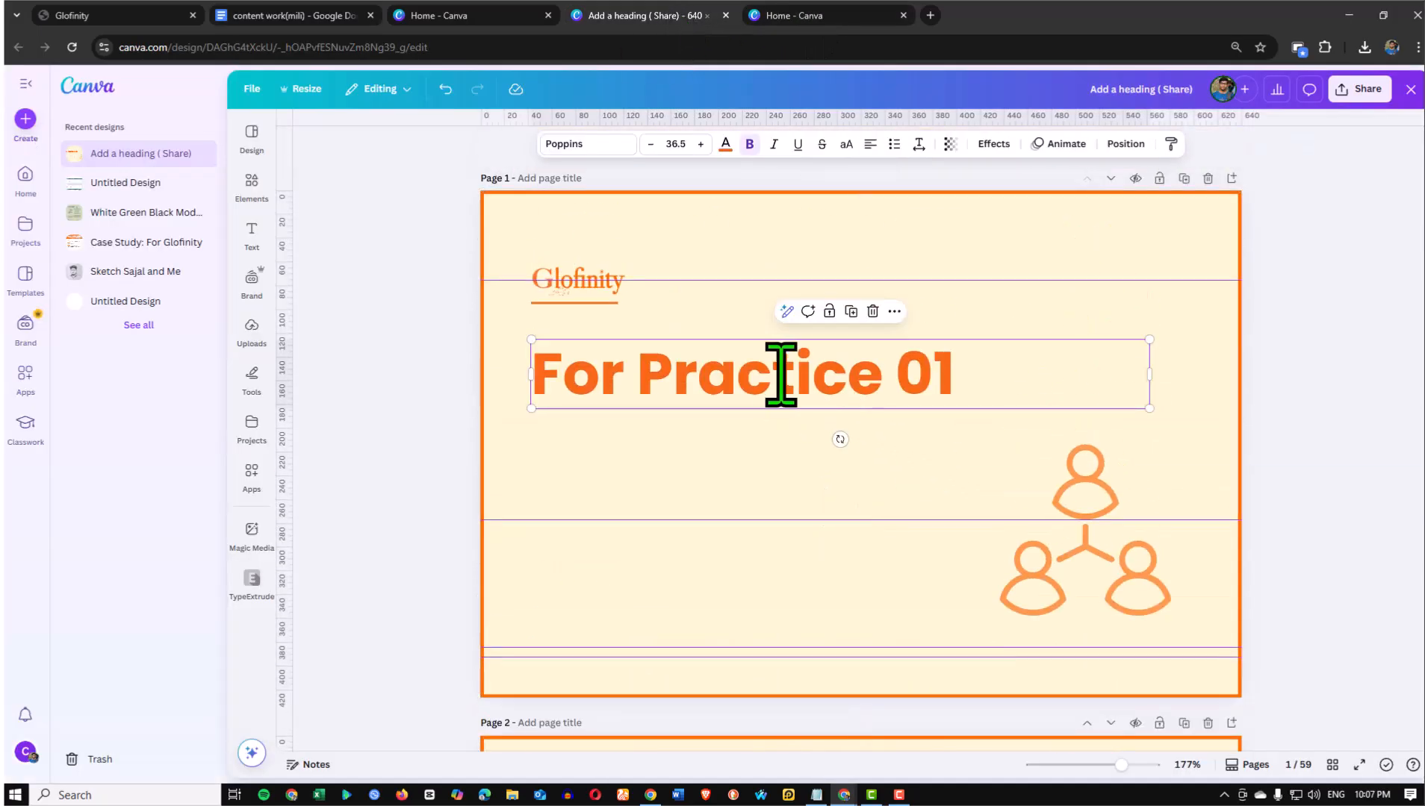
{"action": "left_click", "coordinate": [1183, 178]}
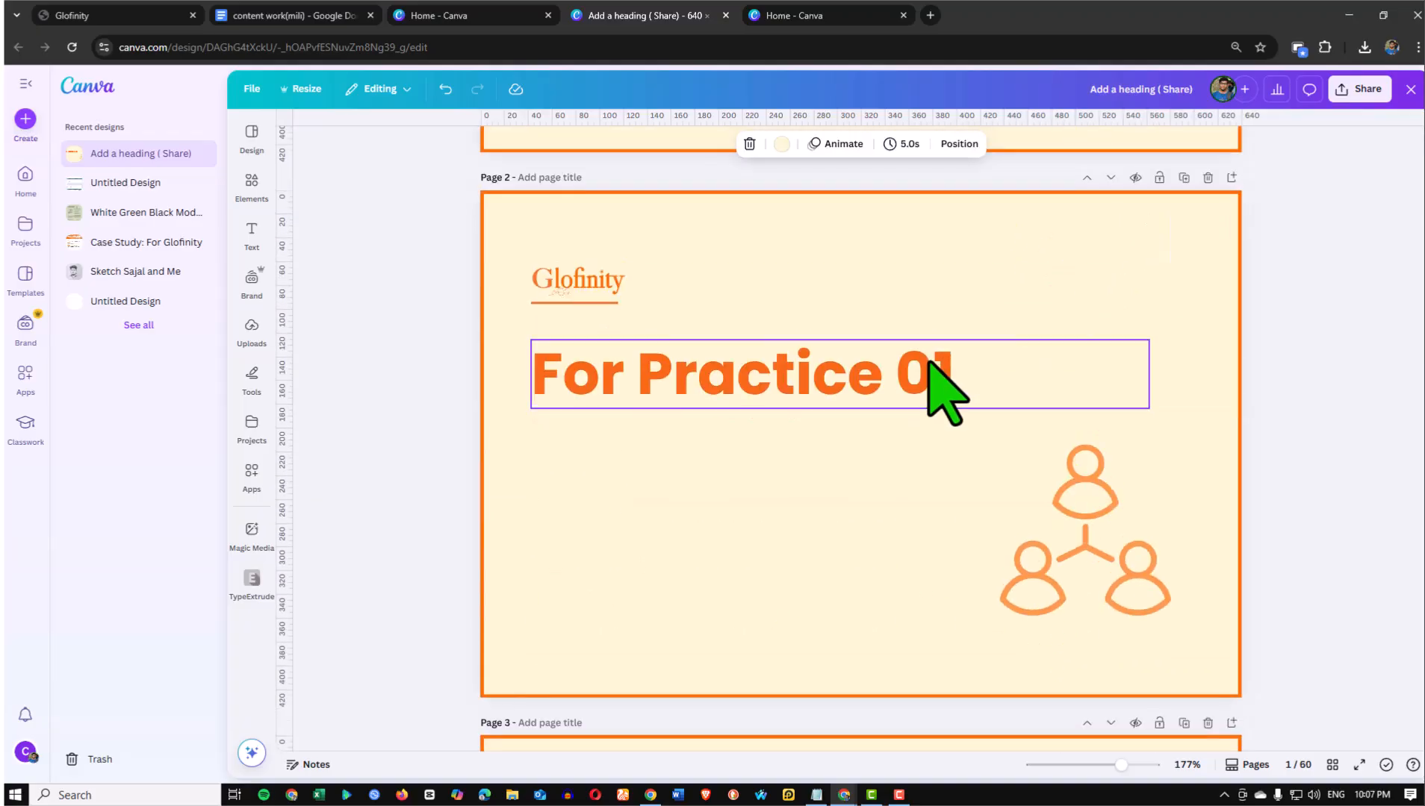
Change the heading text on page 1 to "For Practice 002"
{"action": "left_click", "coordinate": [830, 366]}
{"action": "double_click", "coordinate": [706, 384]}
{"action": "left_click", "coordinate": [634, 362]}
{"action": "left_click_drag", "start_coordinate": [639, 375], "coordinate": [896, 373]}
{"action": "left_click", "coordinate": [954, 373]}
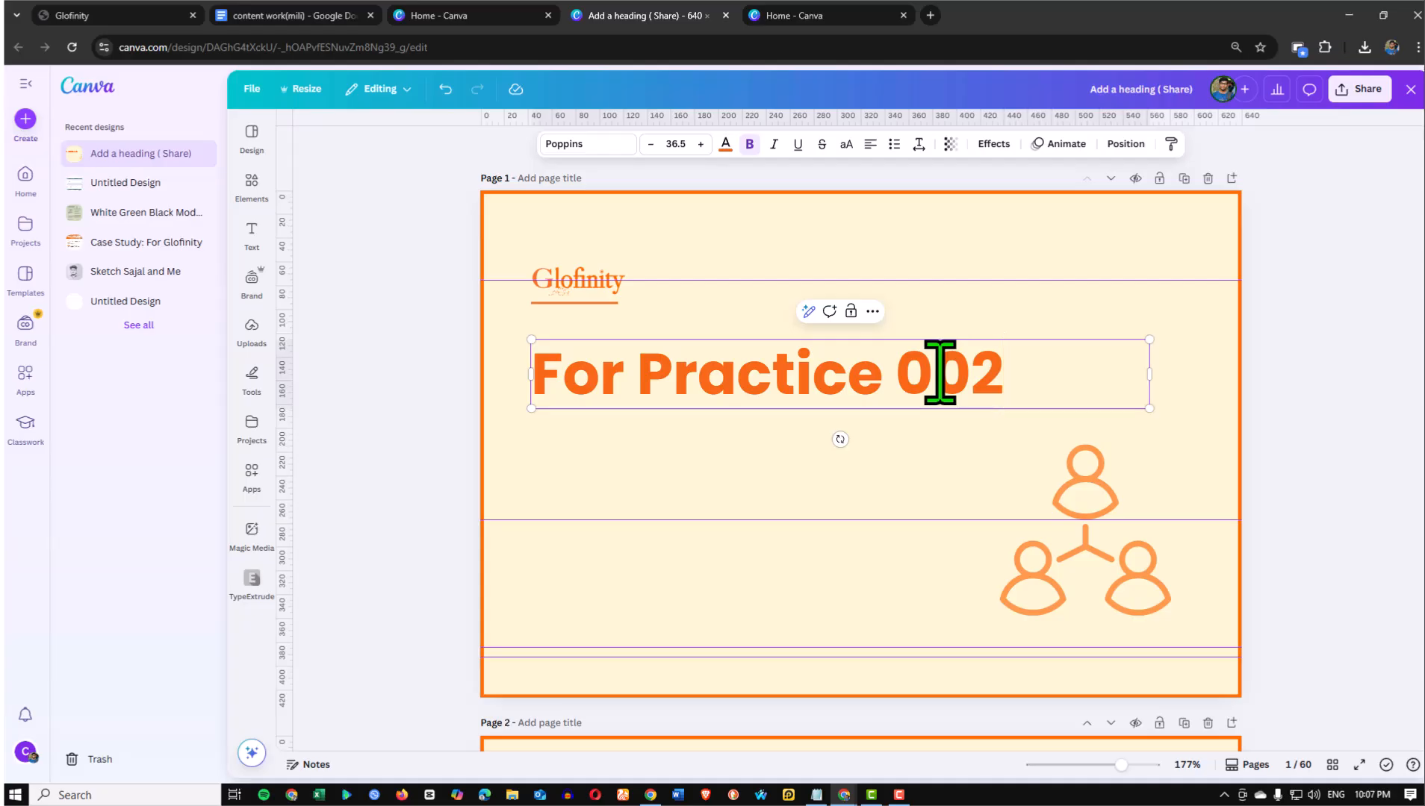
Open the design's download settings and limit the download to the current page (Page 1)
{"action": "left_click", "coordinate": [1361, 91]}
{"action": "left_click", "coordinate": [1189, 448]}
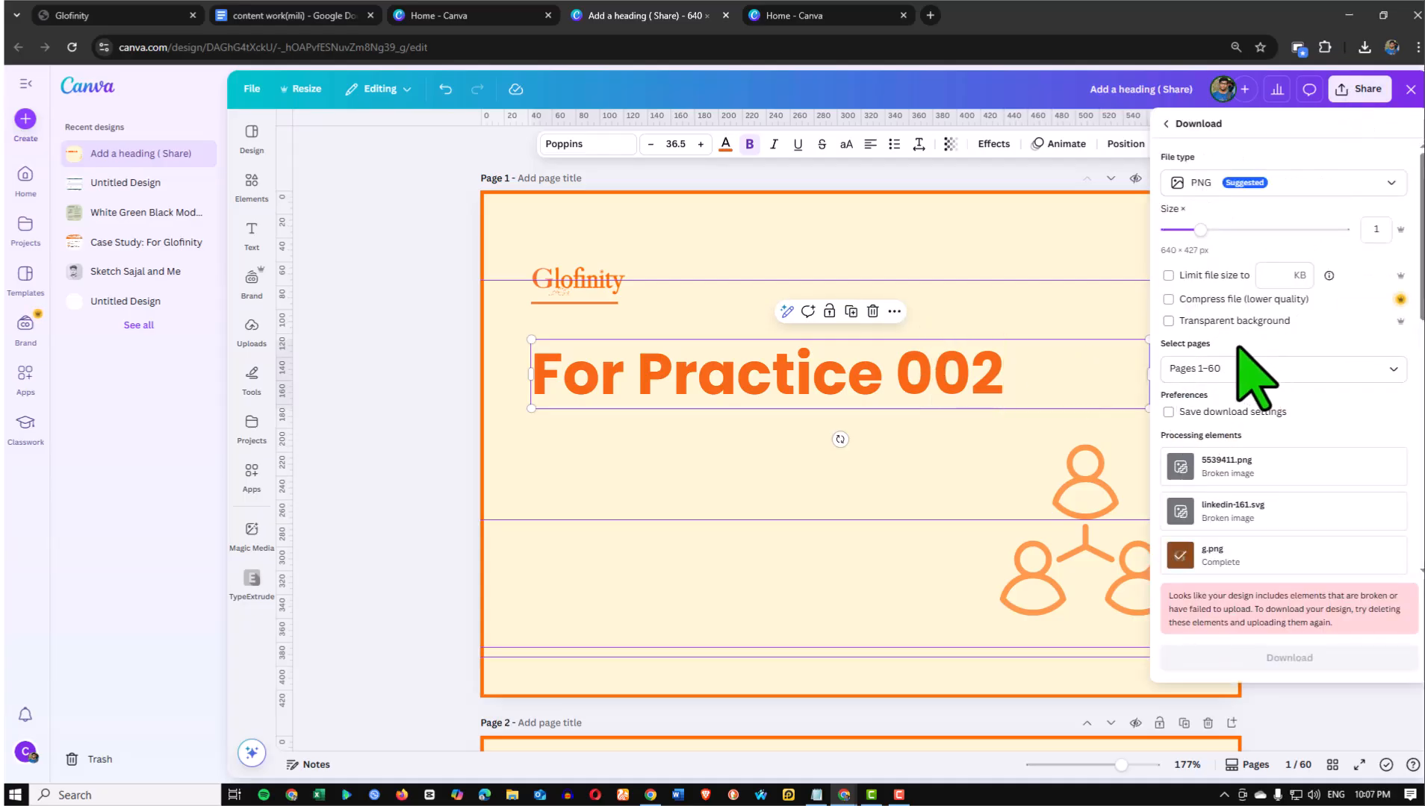
{"action": "left_click", "coordinate": [1393, 369]}
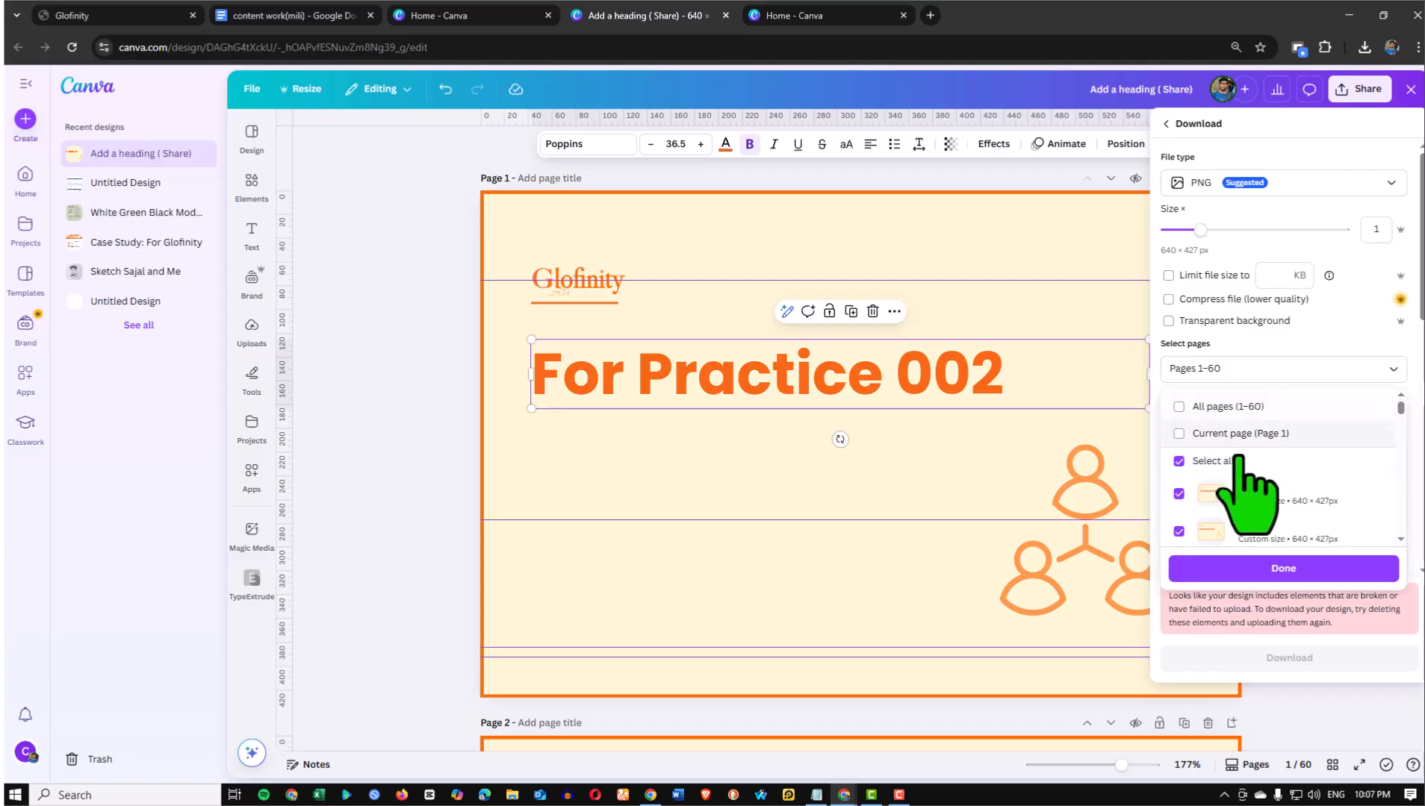
{"action": "left_click", "coordinate": [1186, 432]}
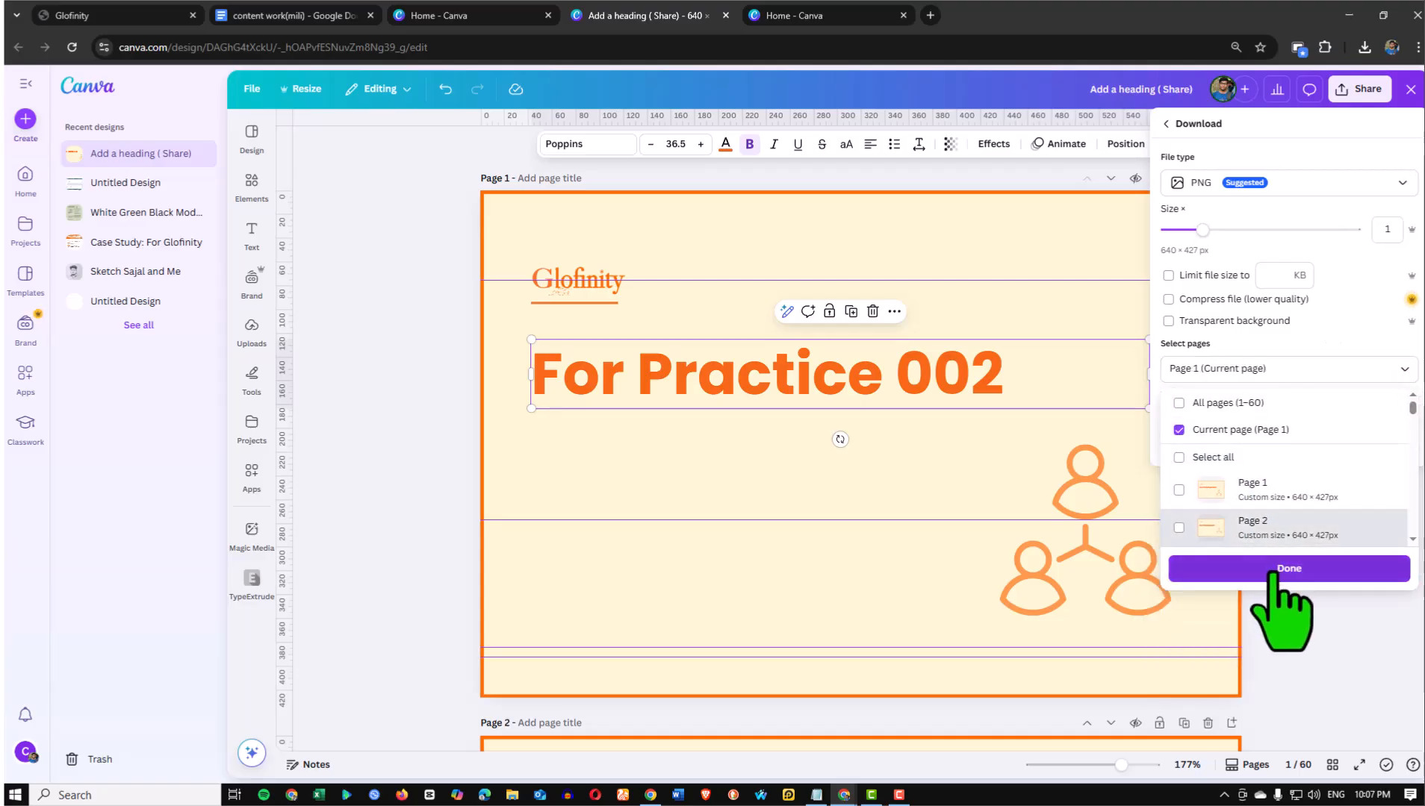
Set the download's file type to JPG and its size multiplier to 2.25
{"action": "left_click", "coordinate": [1391, 189]}
{"action": "left_click", "coordinate": [1278, 222]}
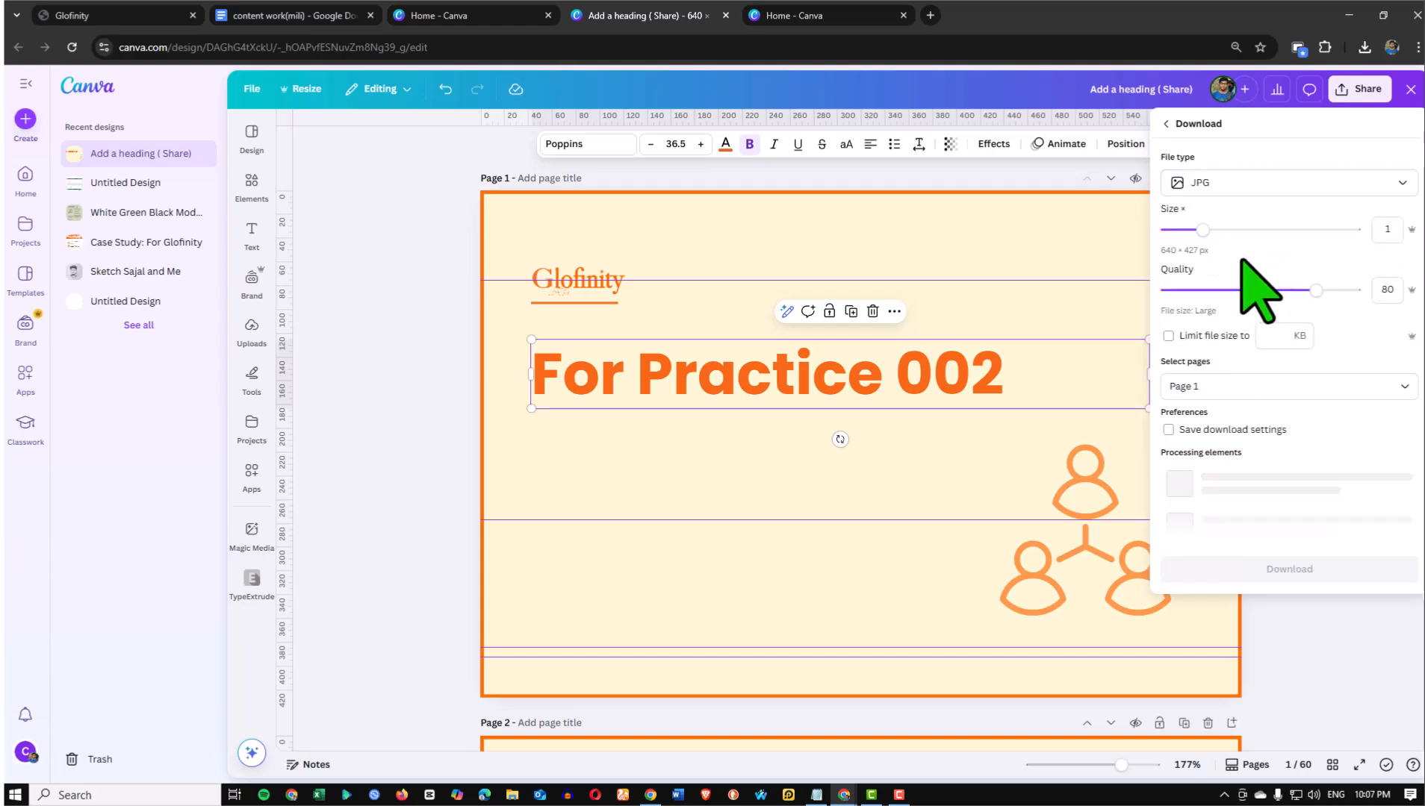
{"action": "left_click_drag", "start_coordinate": [1216, 229], "coordinate": [1291, 230]}
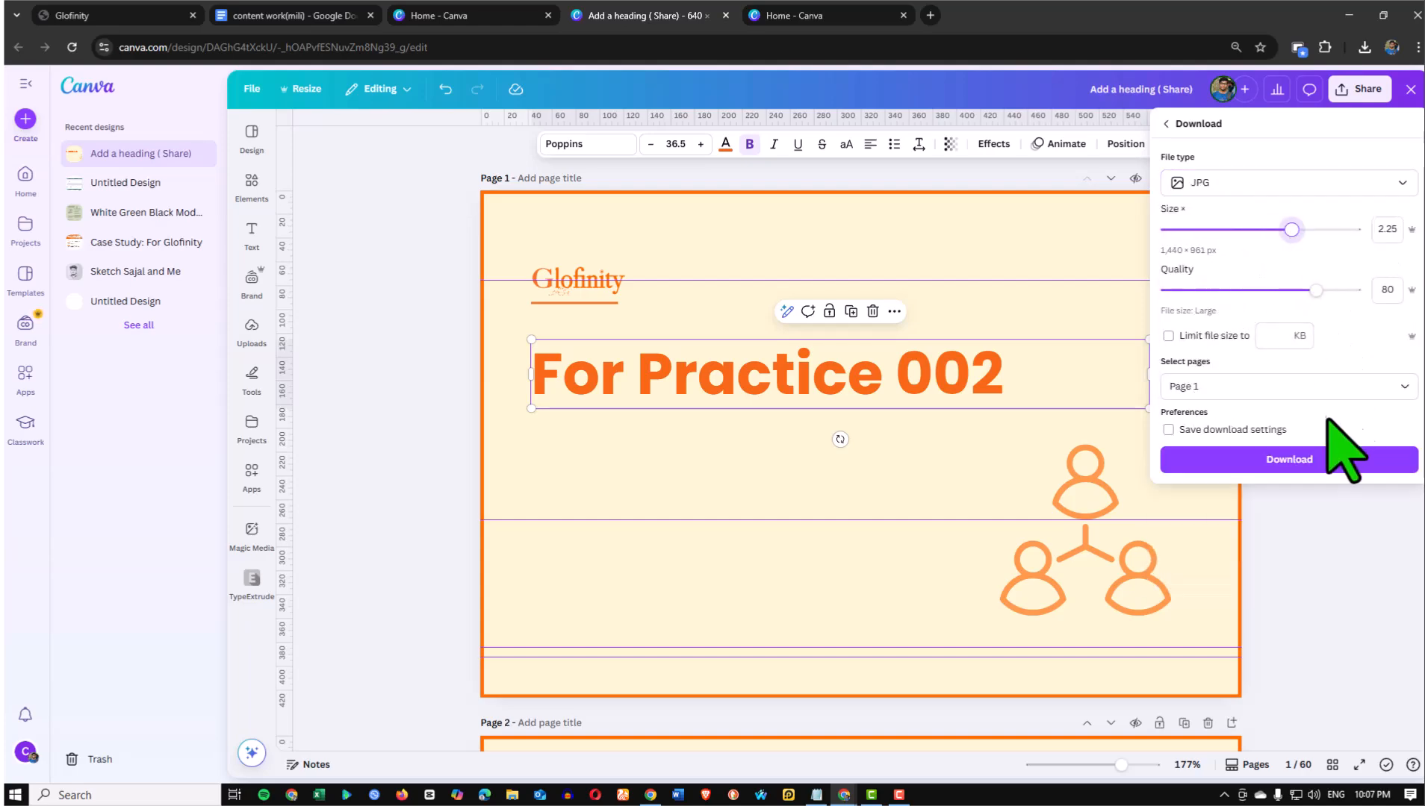
Limit the JPG download to the current page (Page 1) and download the image
{"action": "left_click", "coordinate": [1399, 389]}
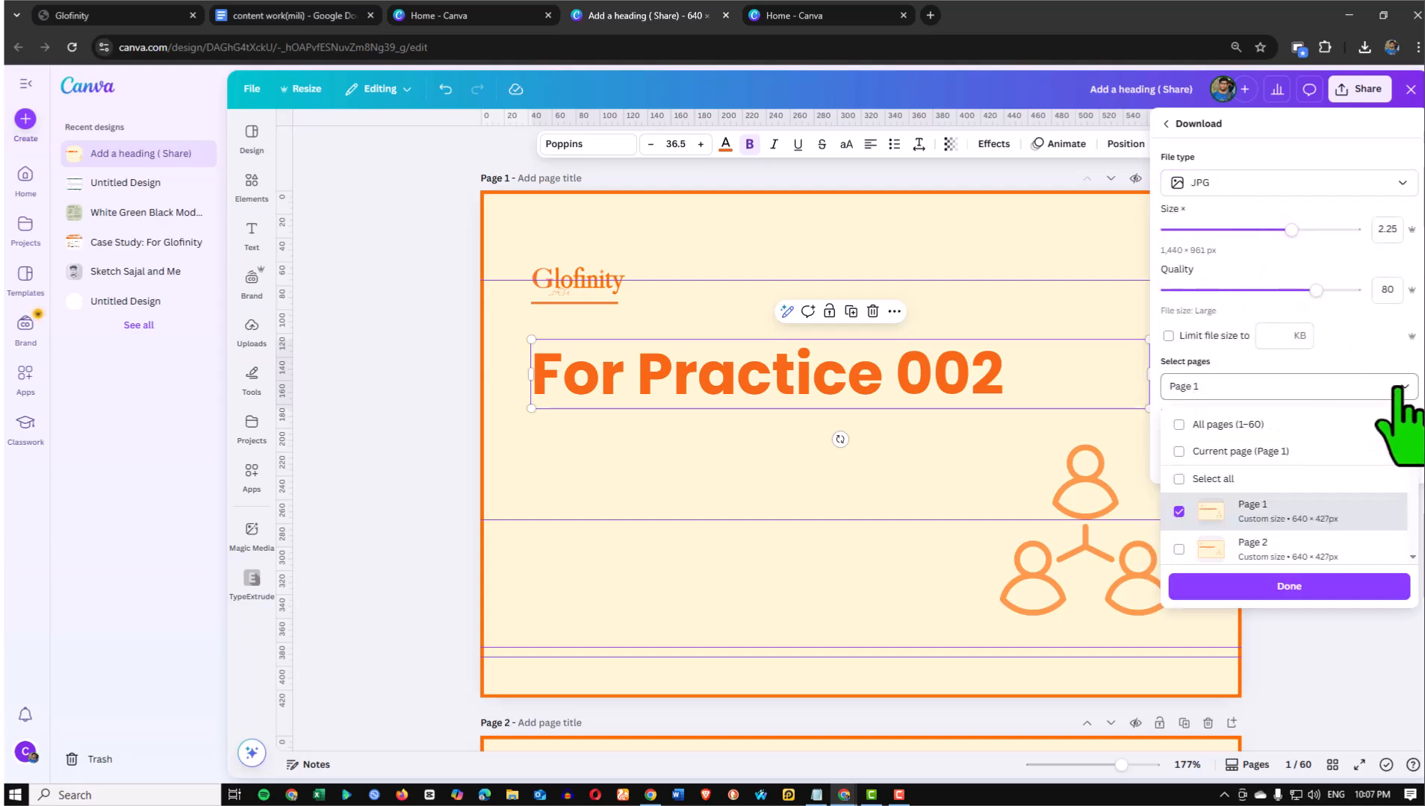
{"action": "left_click", "coordinate": [1187, 449]}
{"action": "left_click", "coordinate": [1300, 586]}
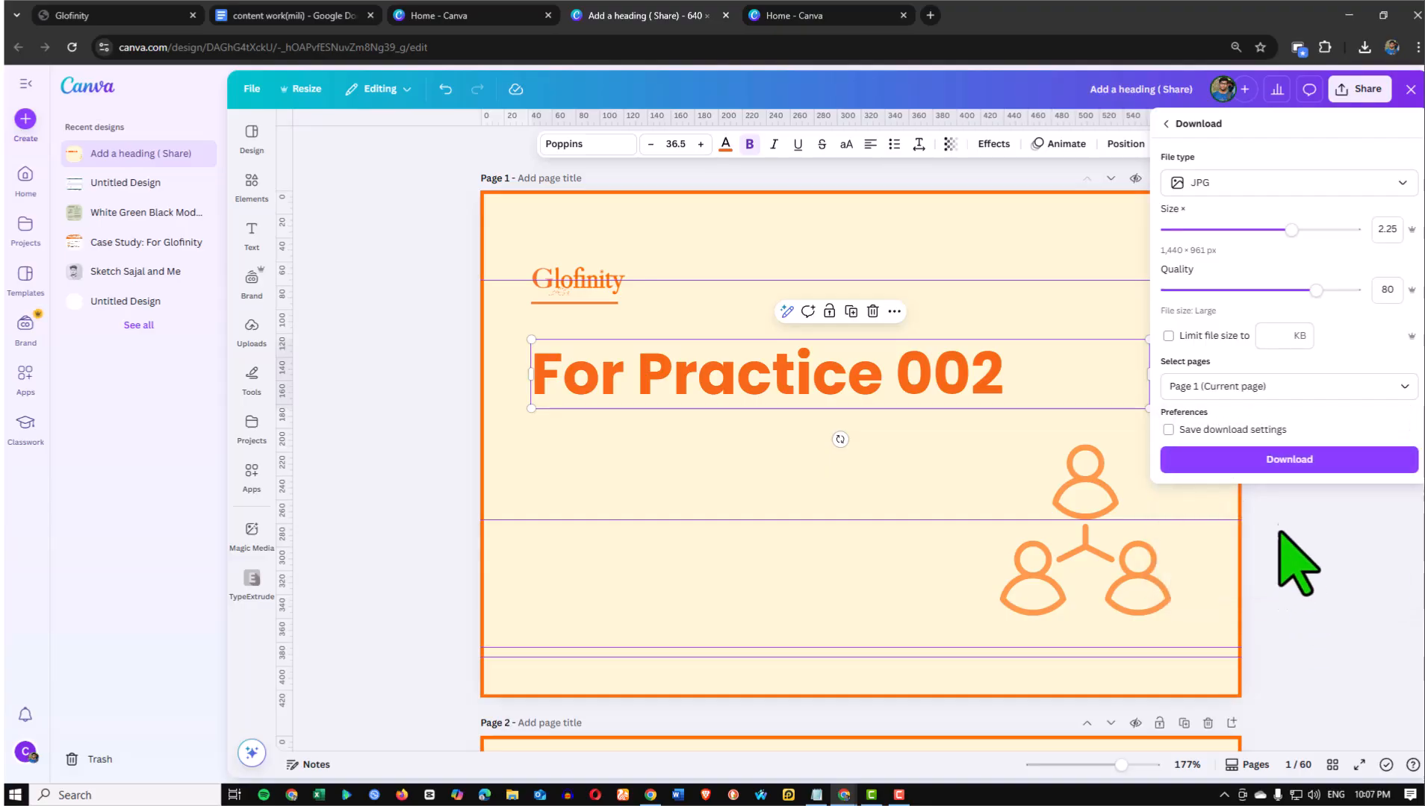
{"action": "left_click", "coordinate": [1296, 462]}
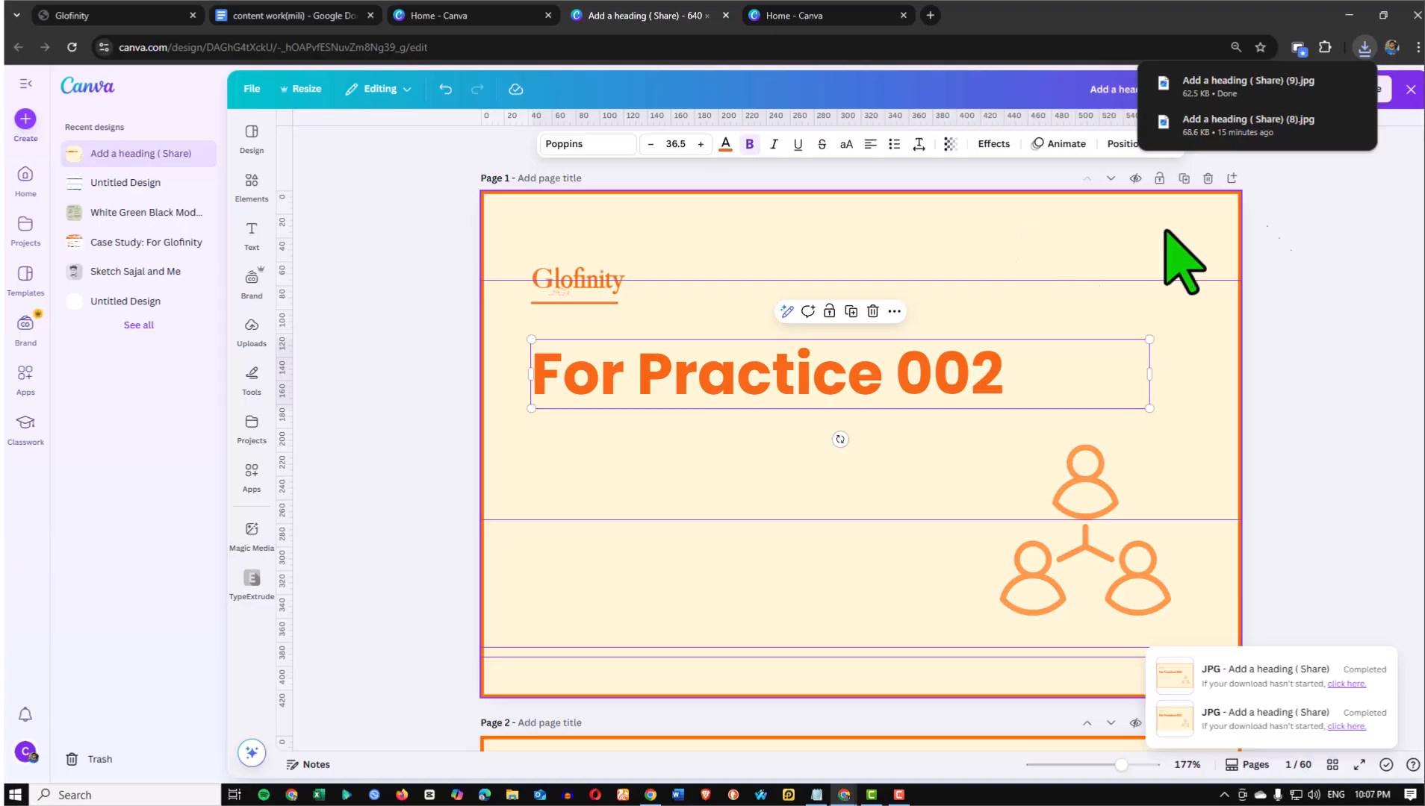
Switch to the other Chrome window and view the downloaded images in its file upload dialog
{"action": "left_click", "coordinate": [802, 11]}
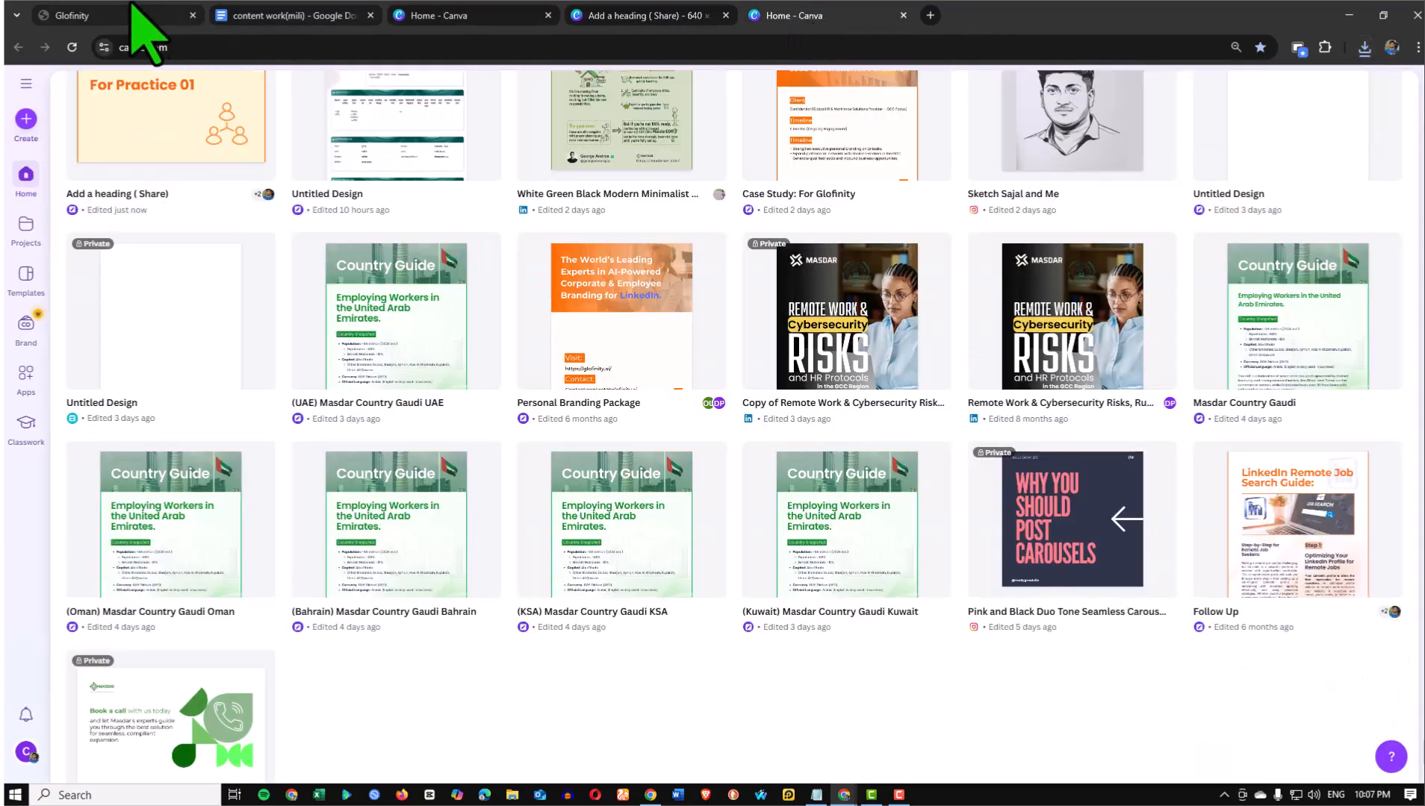
{"action": "left_click", "coordinate": [135, 15]}
{"action": "left_click", "coordinate": [650, 796]}
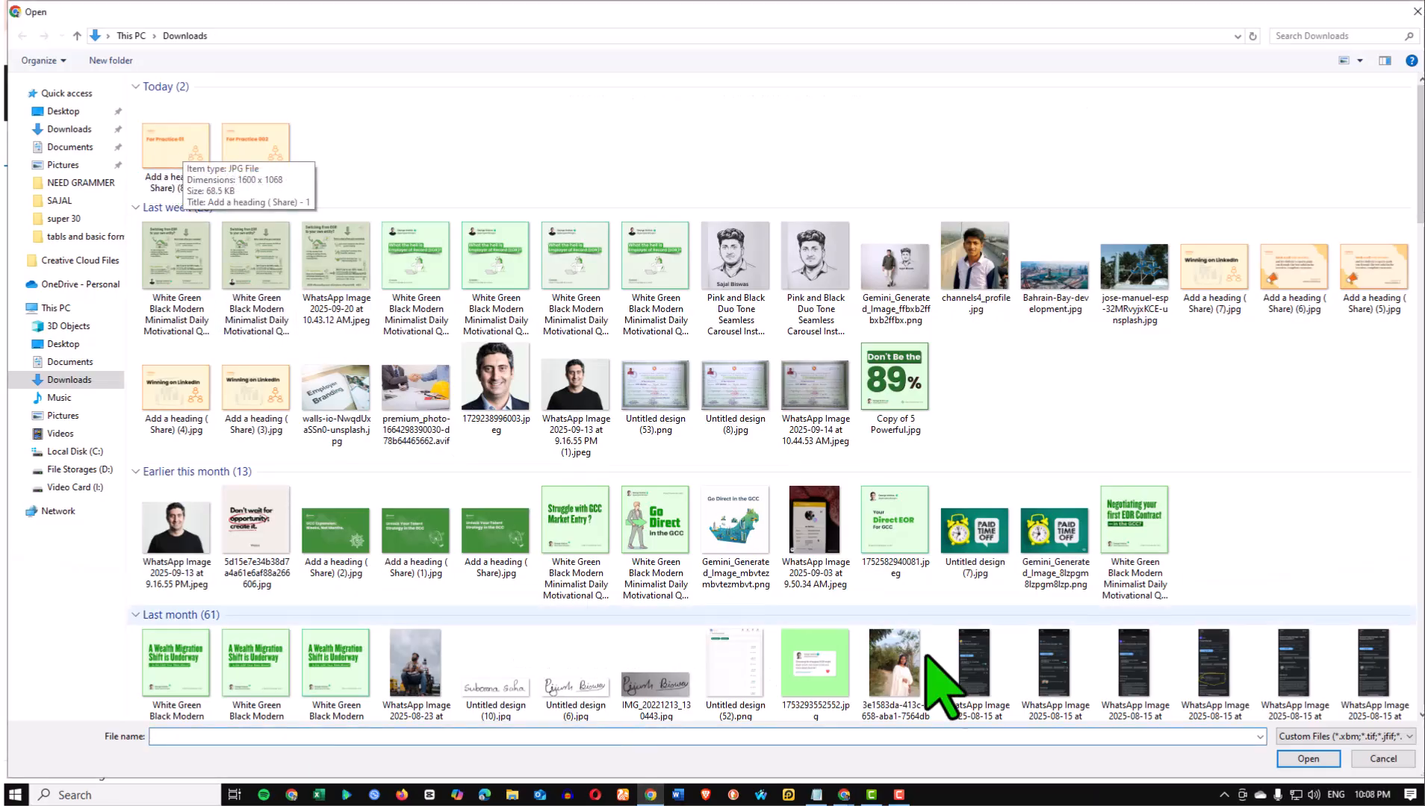
Switch back from the file upload dialog to the "Add a heading ( Share)" design in Canva
{"action": "left_click", "coordinate": [816, 797]}
{"action": "mouse_move", "coordinate": [844, 796]}
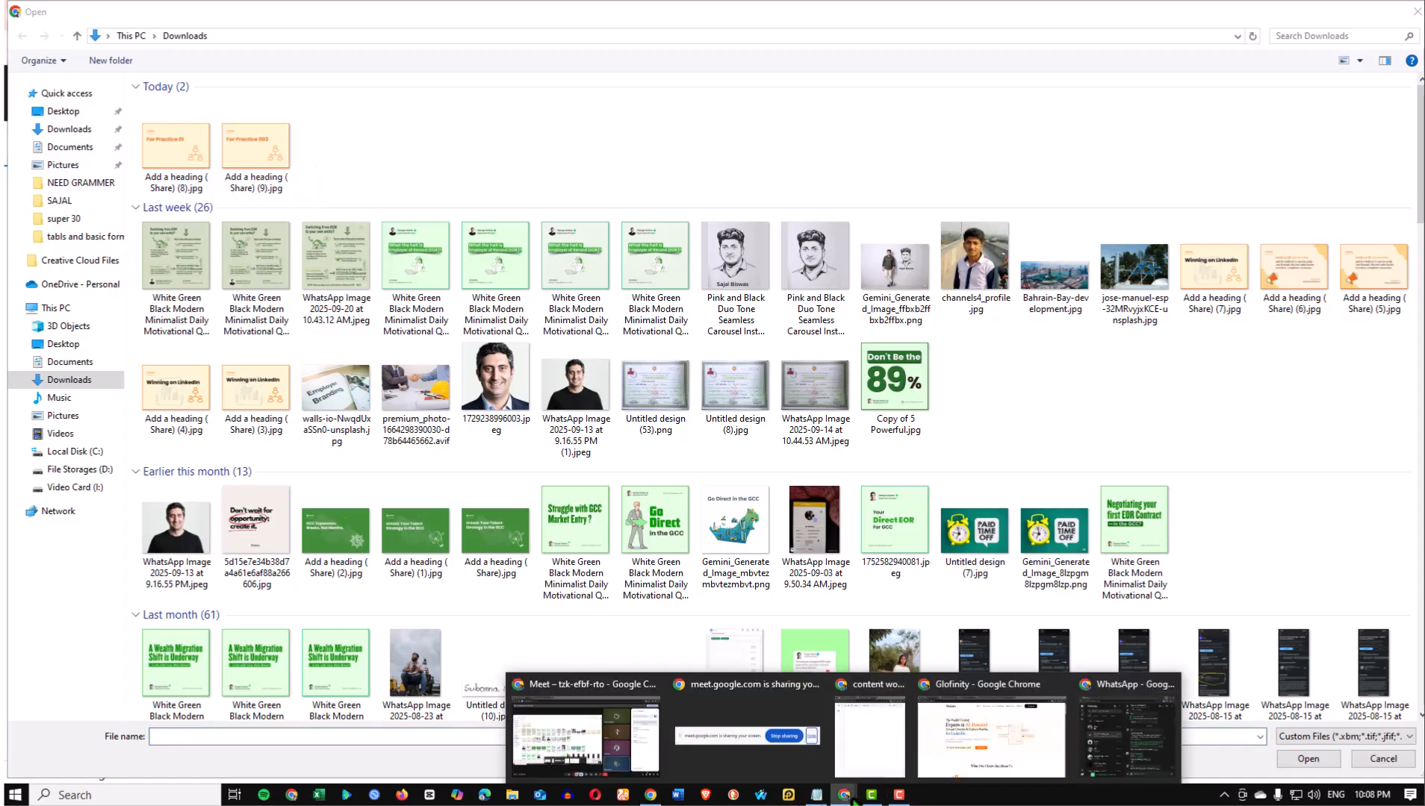
{"action": "left_click", "coordinate": [963, 755]}
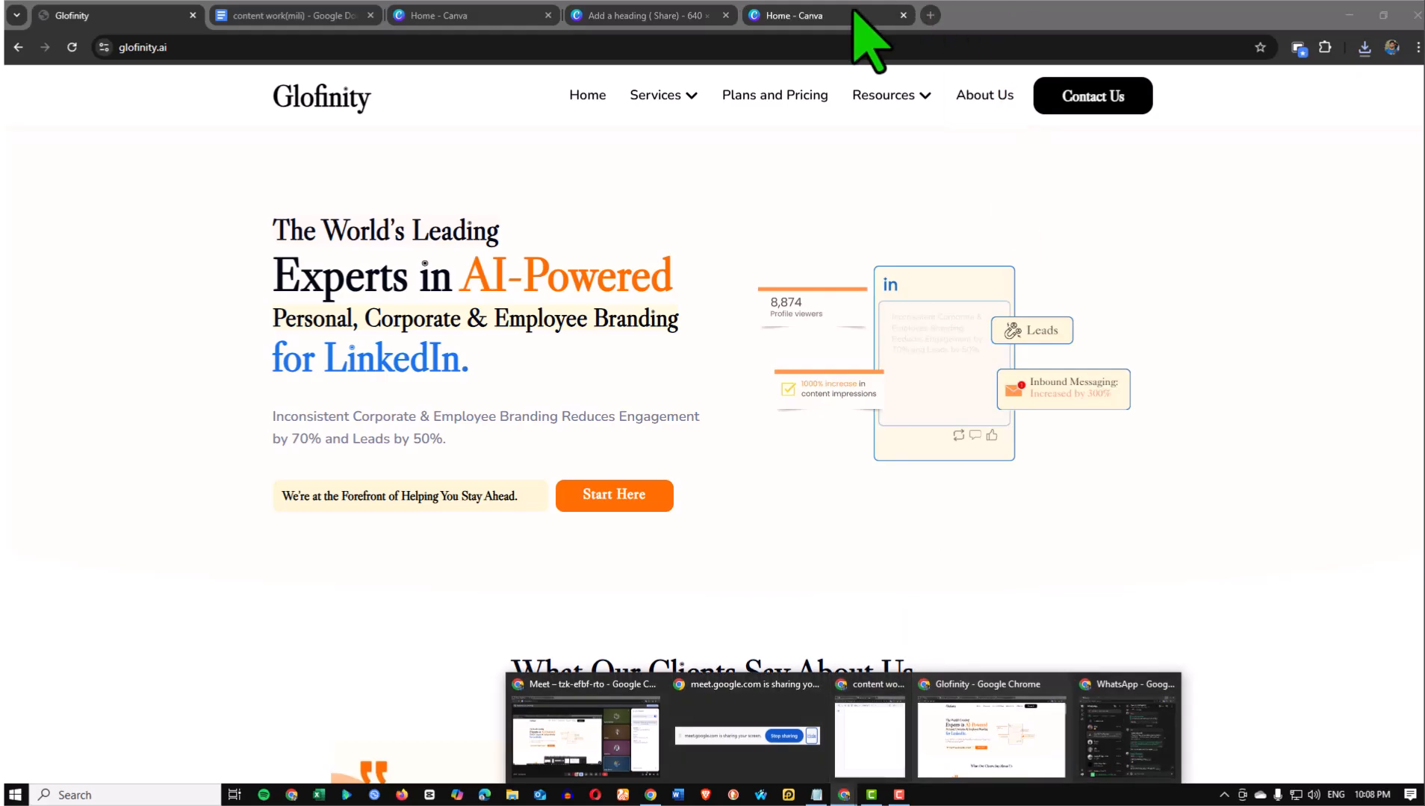
{"action": "left_click", "coordinate": [829, 15]}
{"action": "scroll", "coordinate": [866, 306], "scroll_direction": "up", "scroll_amount": 5}
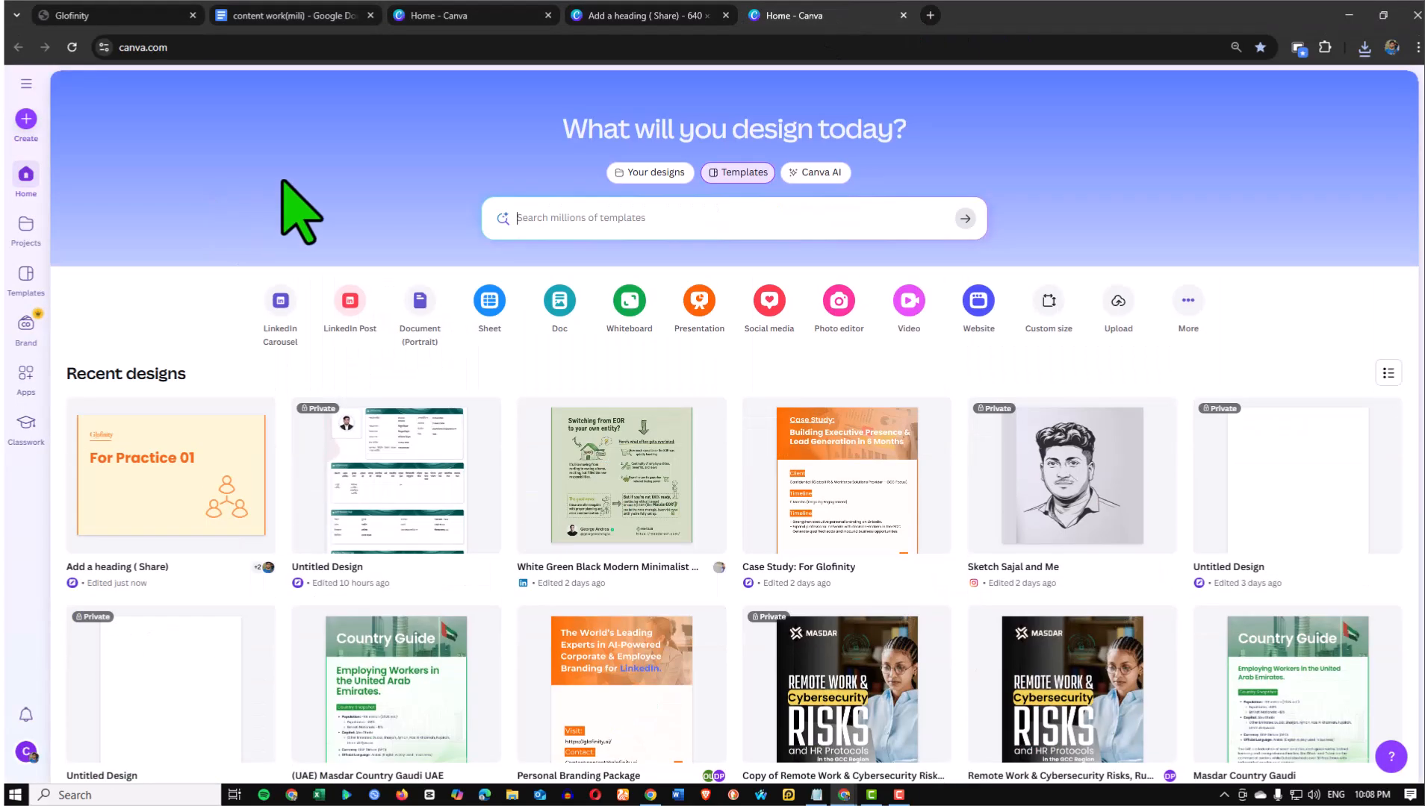
{"action": "left_click", "coordinate": [641, 21]}
Lower the upper edge of page 1's orange border frame to just above the heading and select the exposed page background
{"action": "left_click", "coordinate": [1123, 246]}
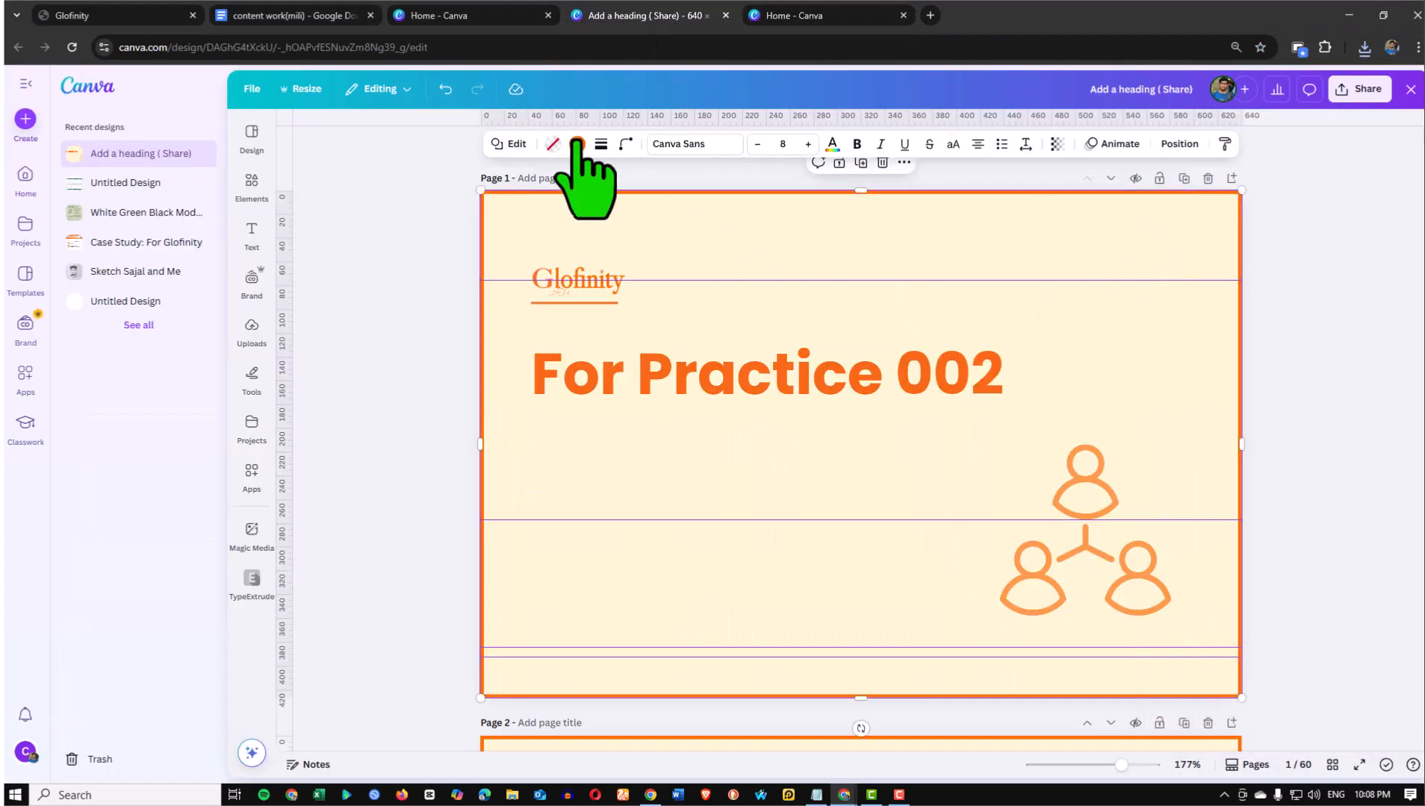
{"action": "left_click", "coordinate": [552, 144]}
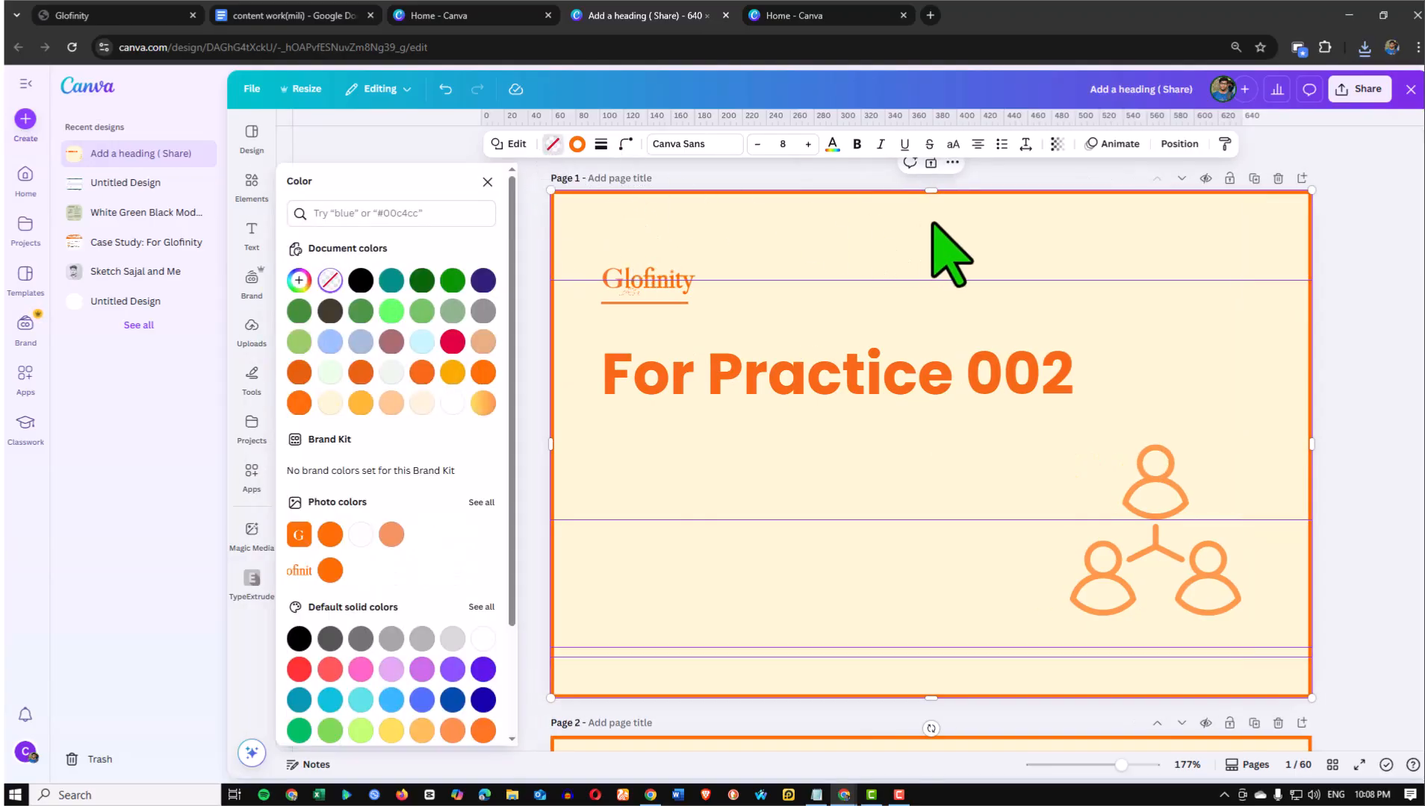
{"action": "left_click_drag", "start_coordinate": [930, 192], "coordinate": [928, 280]}
{"action": "left_click", "coordinate": [844, 223]}
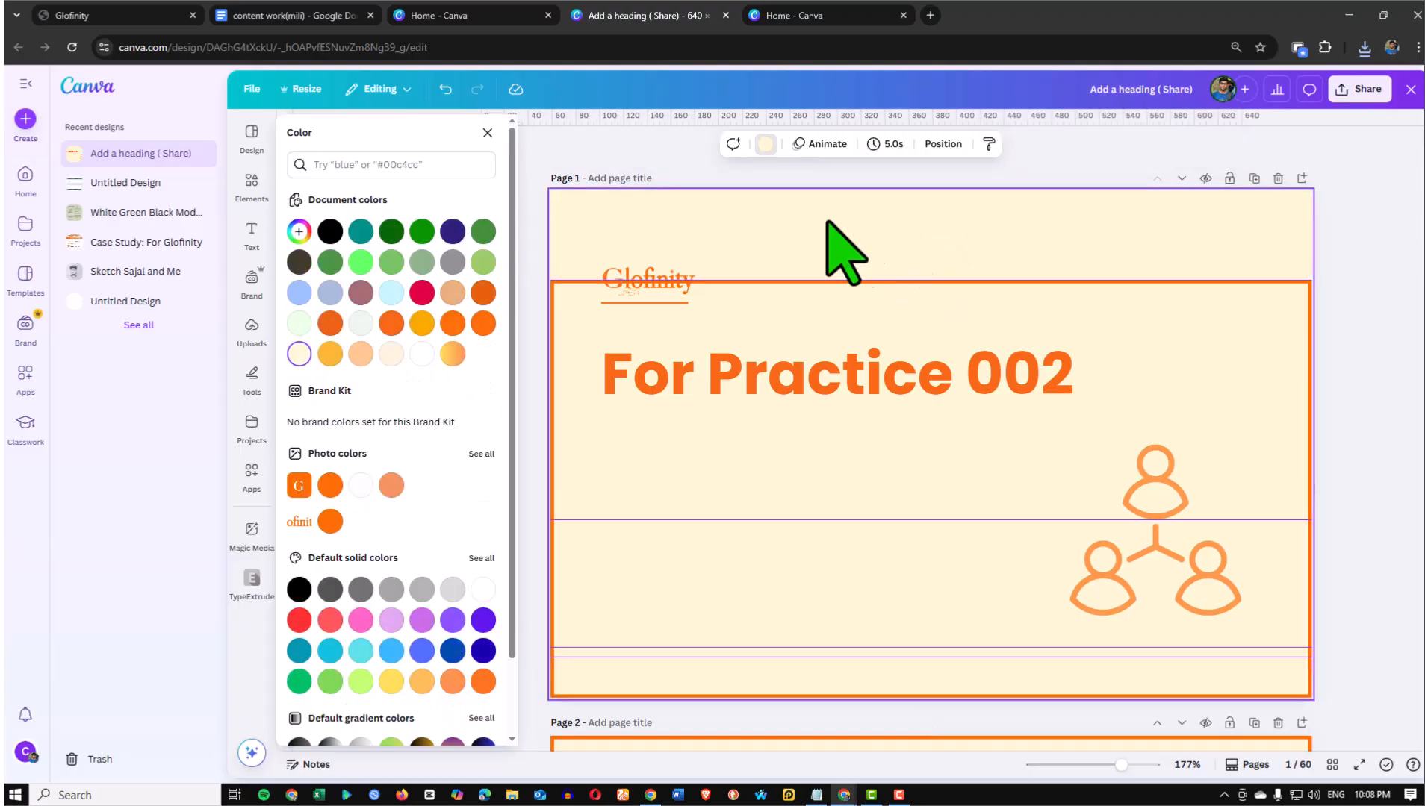
Try several document colours on page 1's background, including vivid red and muted green, and settle on light blue
{"action": "left_click", "coordinate": [761, 148]}
{"action": "left_click", "coordinate": [759, 148]}
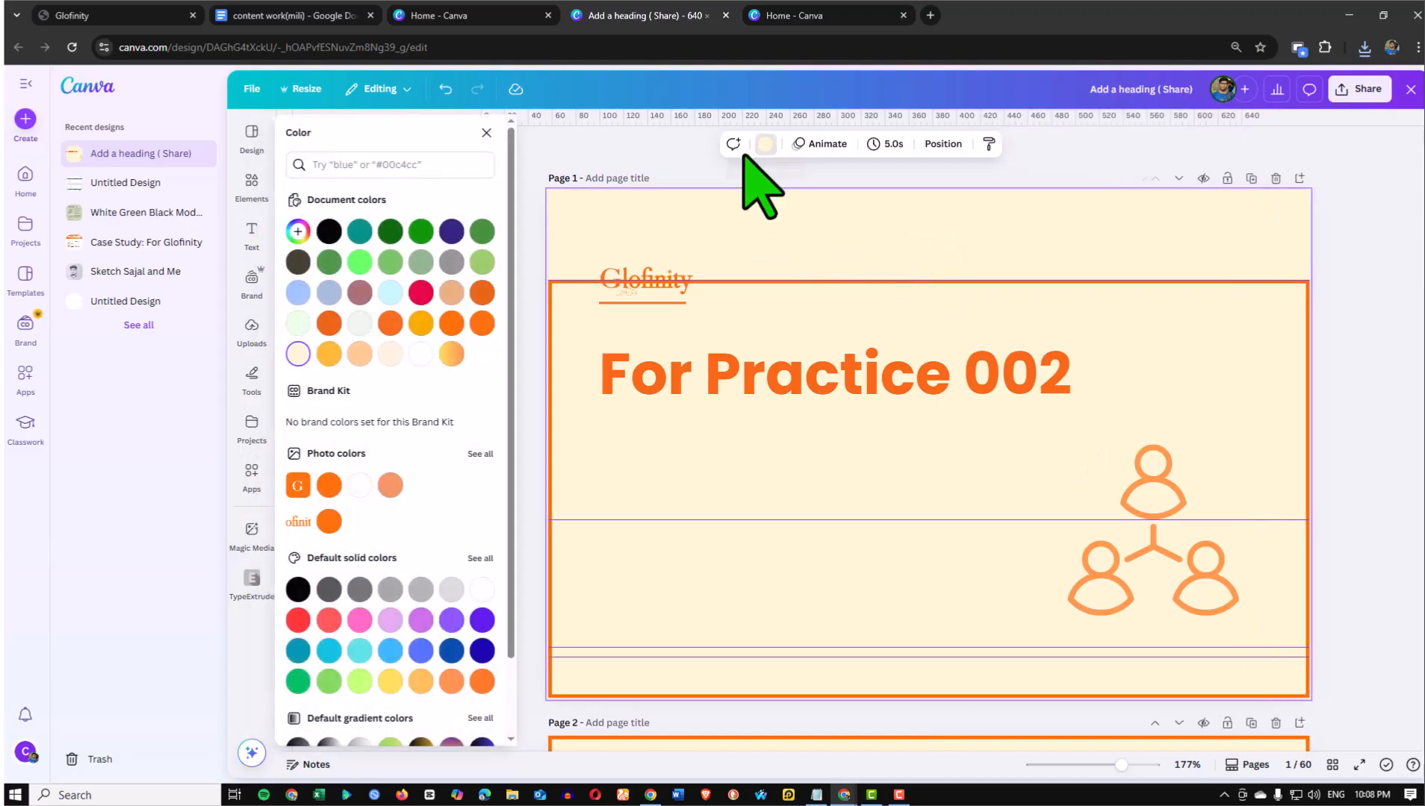
{"action": "left_click", "coordinate": [390, 355]}
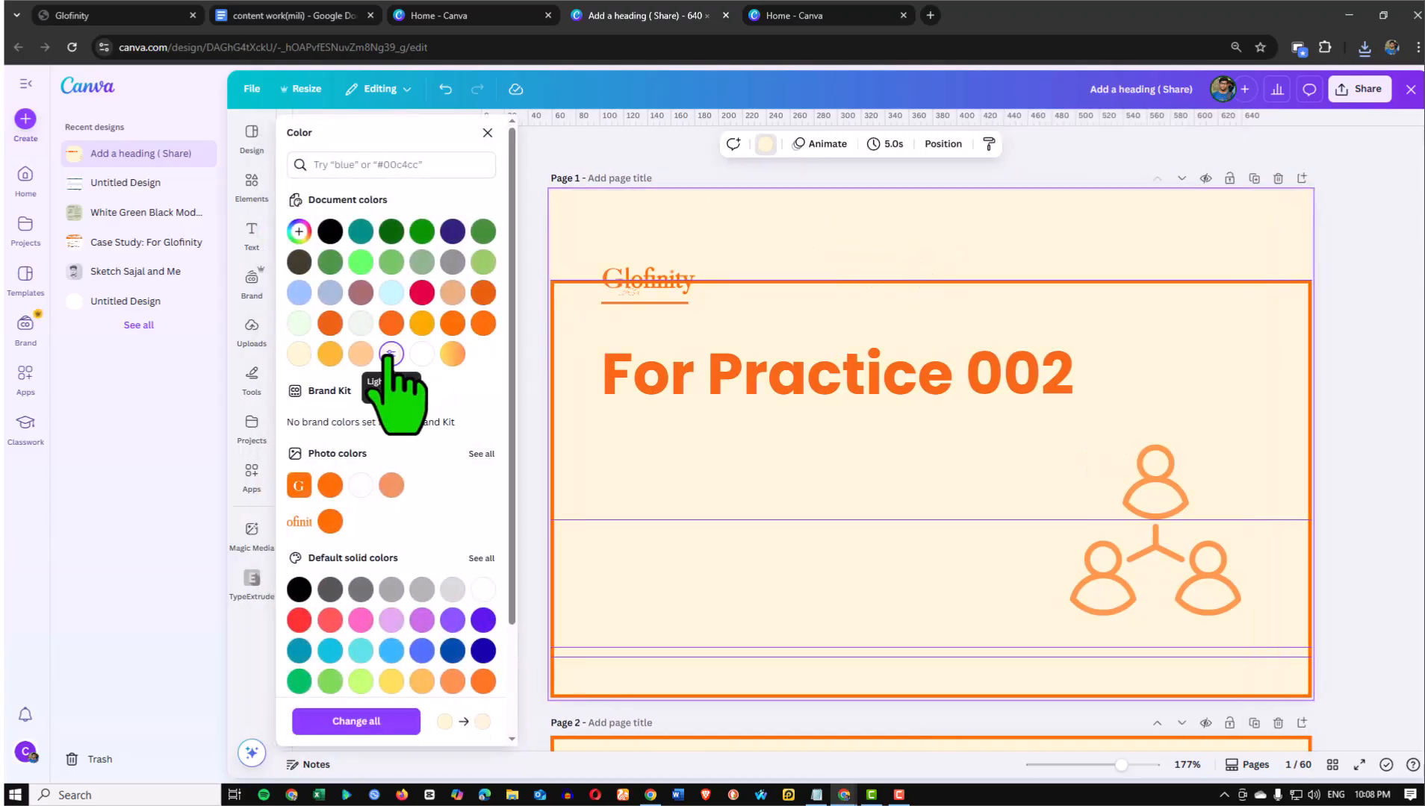
{"action": "left_click", "coordinate": [421, 294]}
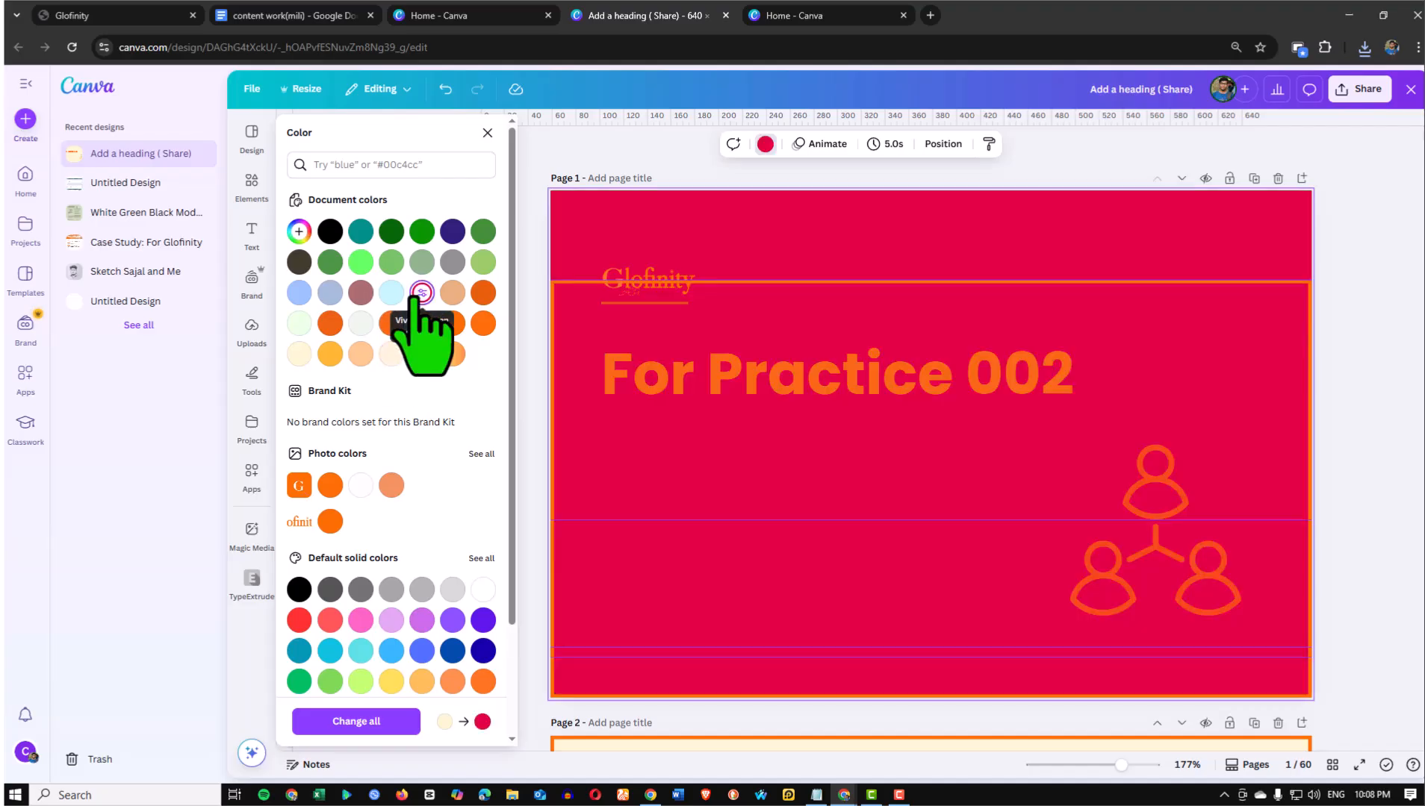
{"action": "left_click", "coordinate": [453, 324]}
{"action": "left_click", "coordinate": [422, 262]}
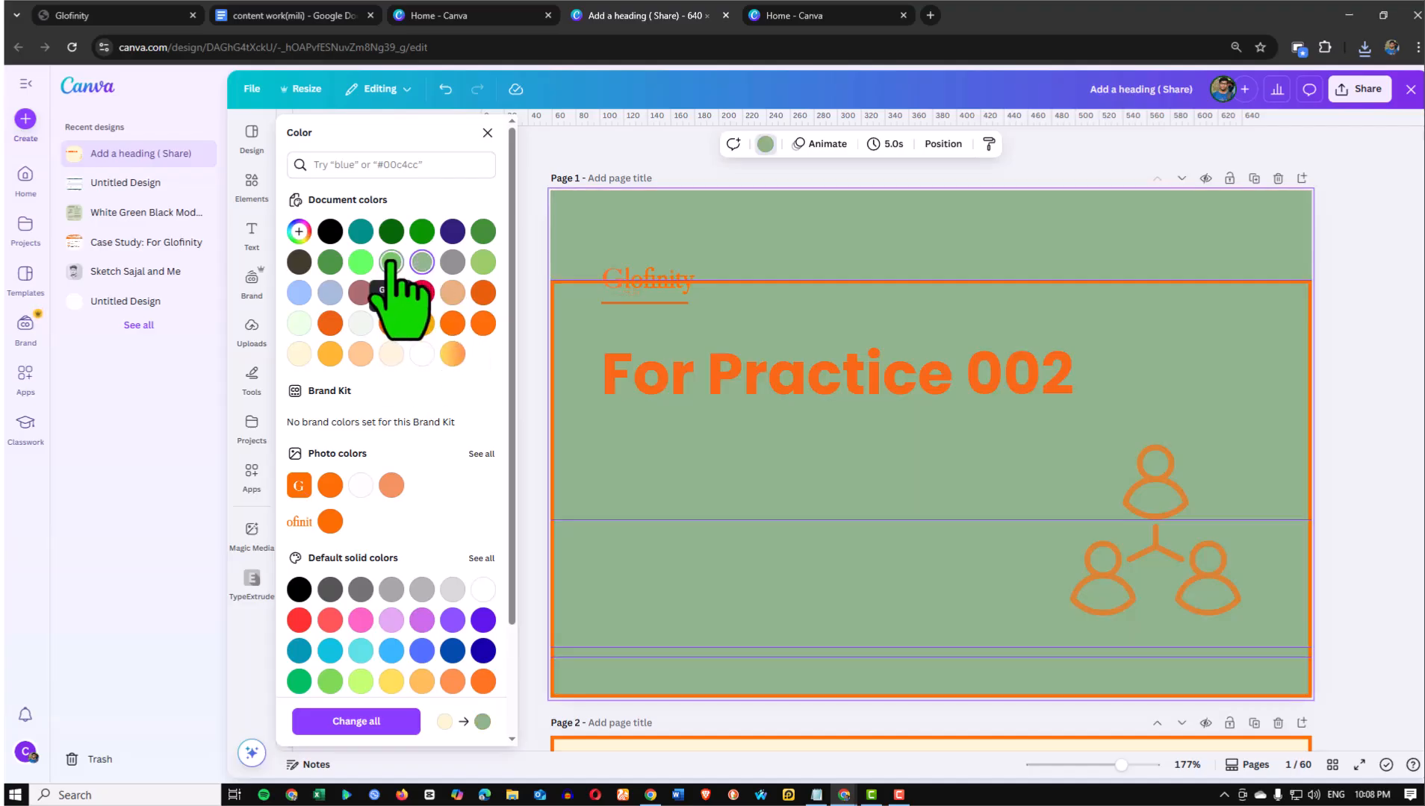
{"action": "left_click", "coordinate": [298, 292]}
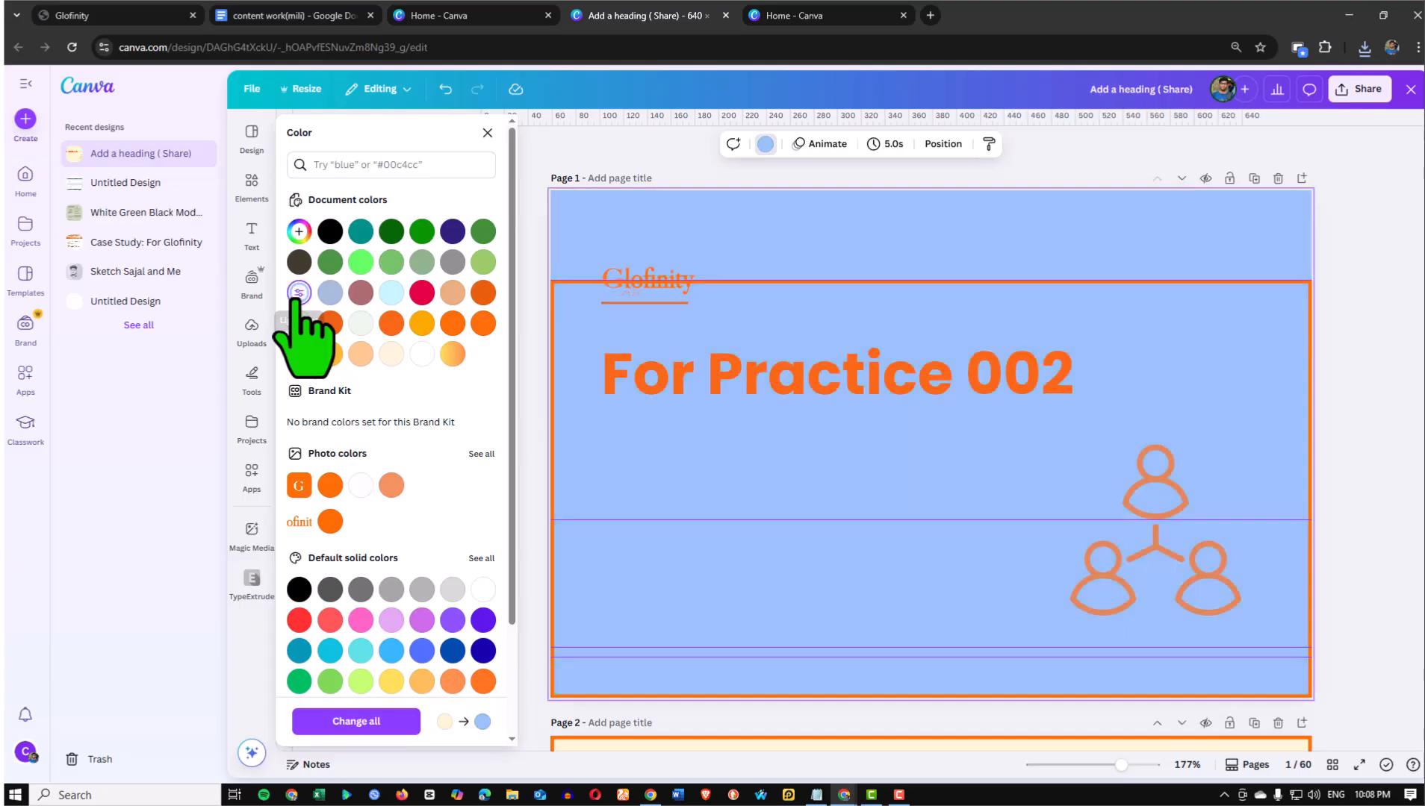
Stretch the orange border frame back up to page 1's upper edge and deselect it
{"action": "left_click", "coordinate": [872, 319]}
{"action": "left_click_drag", "start_coordinate": [925, 280], "coordinate": [927, 192]}
{"action": "left_click_drag", "start_coordinate": [930, 280], "coordinate": [929, 191]}
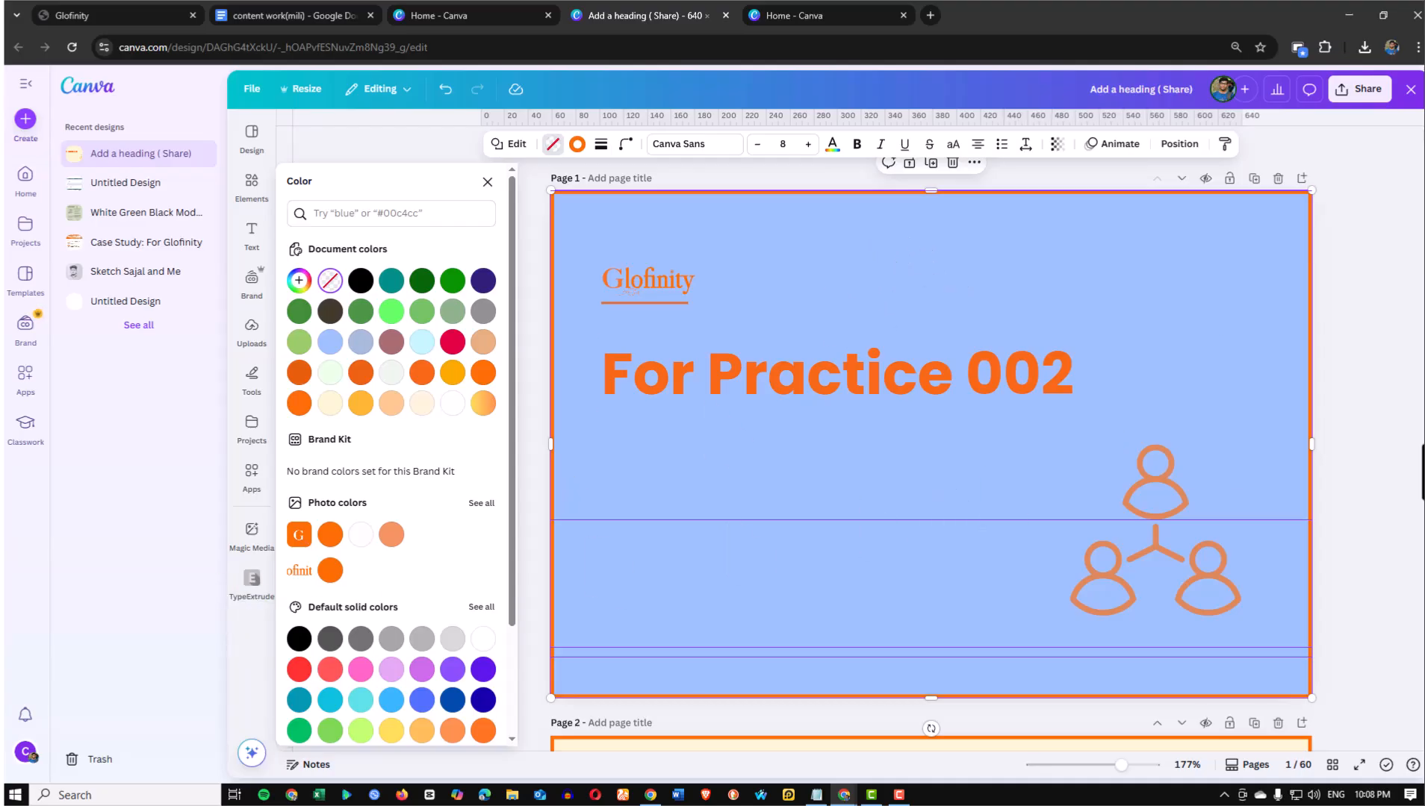
{"action": "left_click", "coordinate": [1377, 269]}
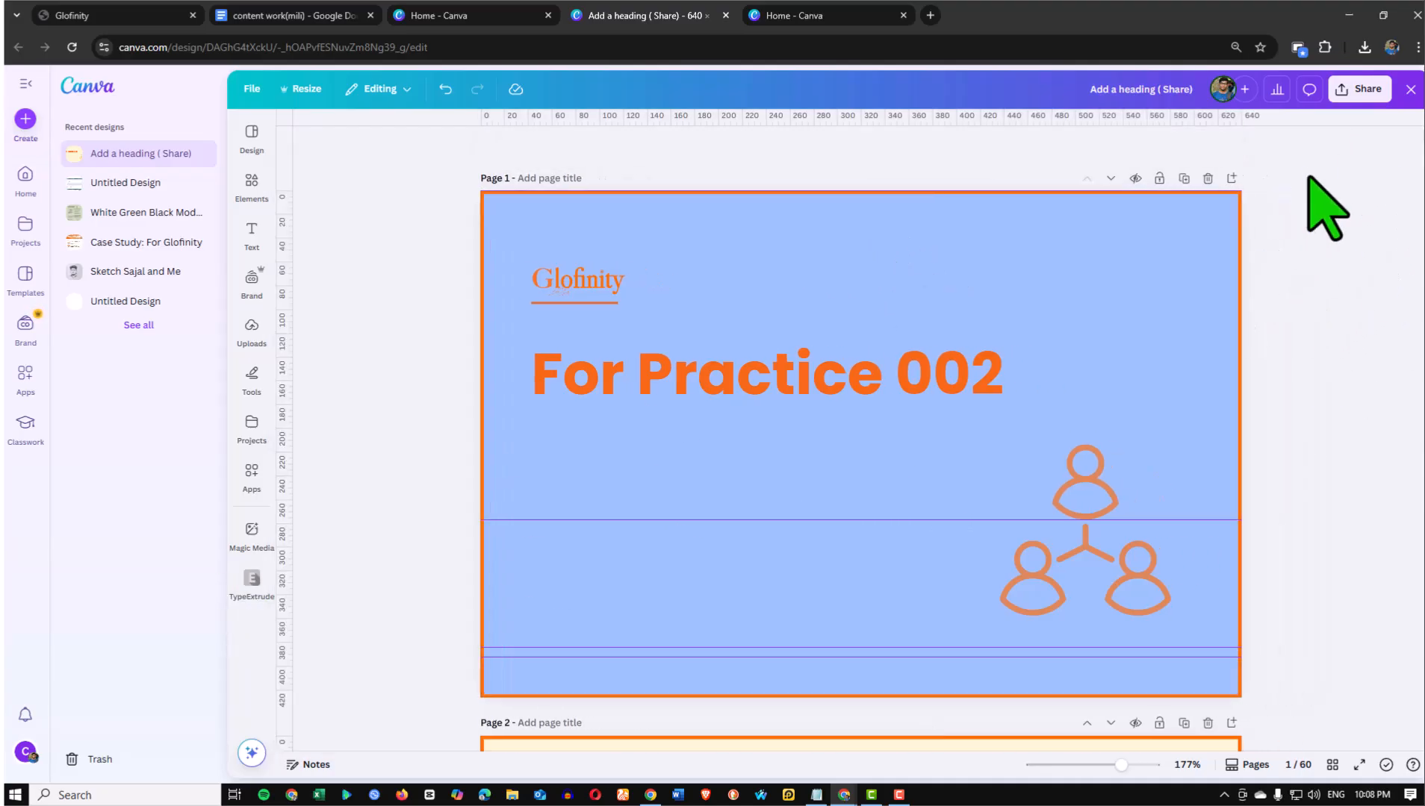
Set up the design's download as JPG with the size multiplier at 2.125
{"action": "left_click", "coordinate": [1360, 105]}
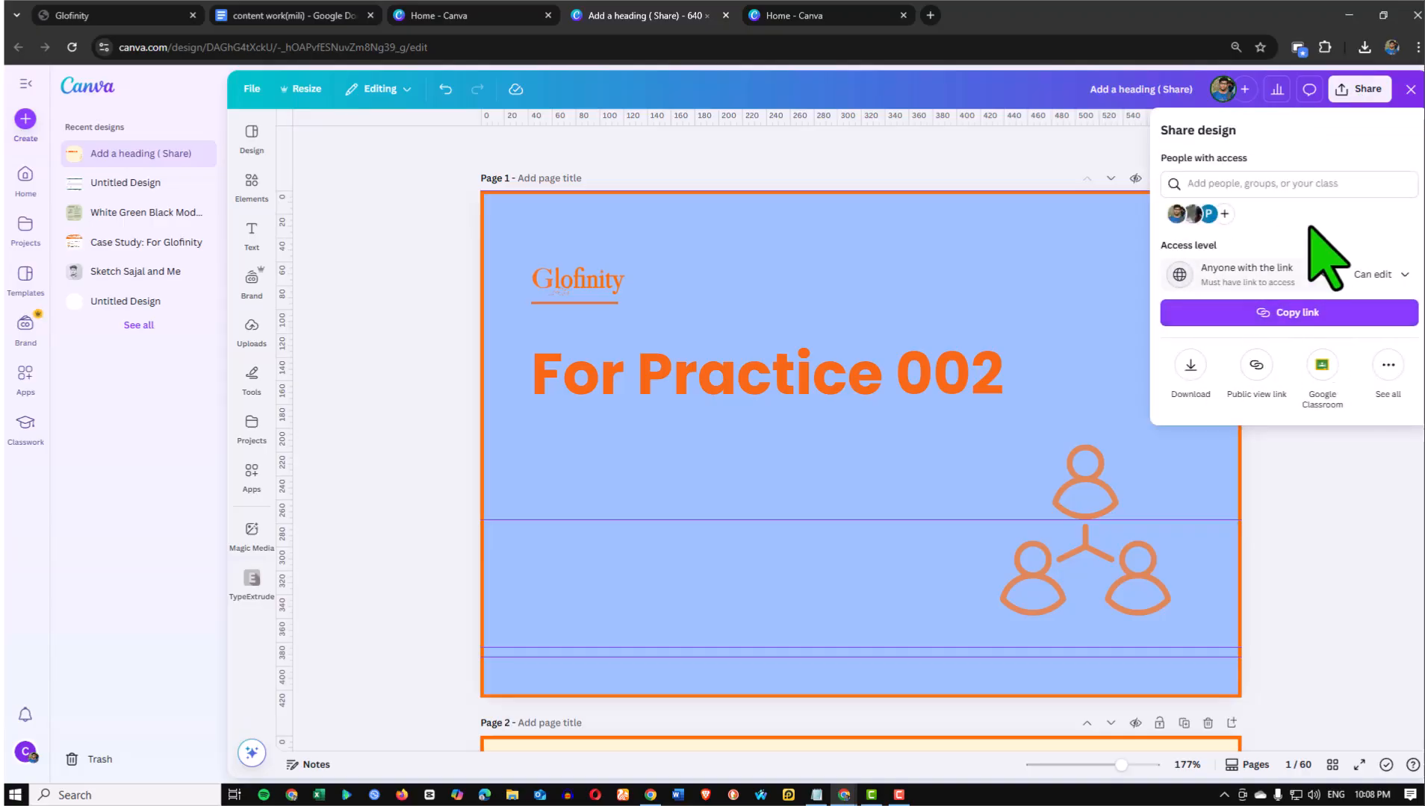
{"action": "left_click", "coordinate": [1191, 366]}
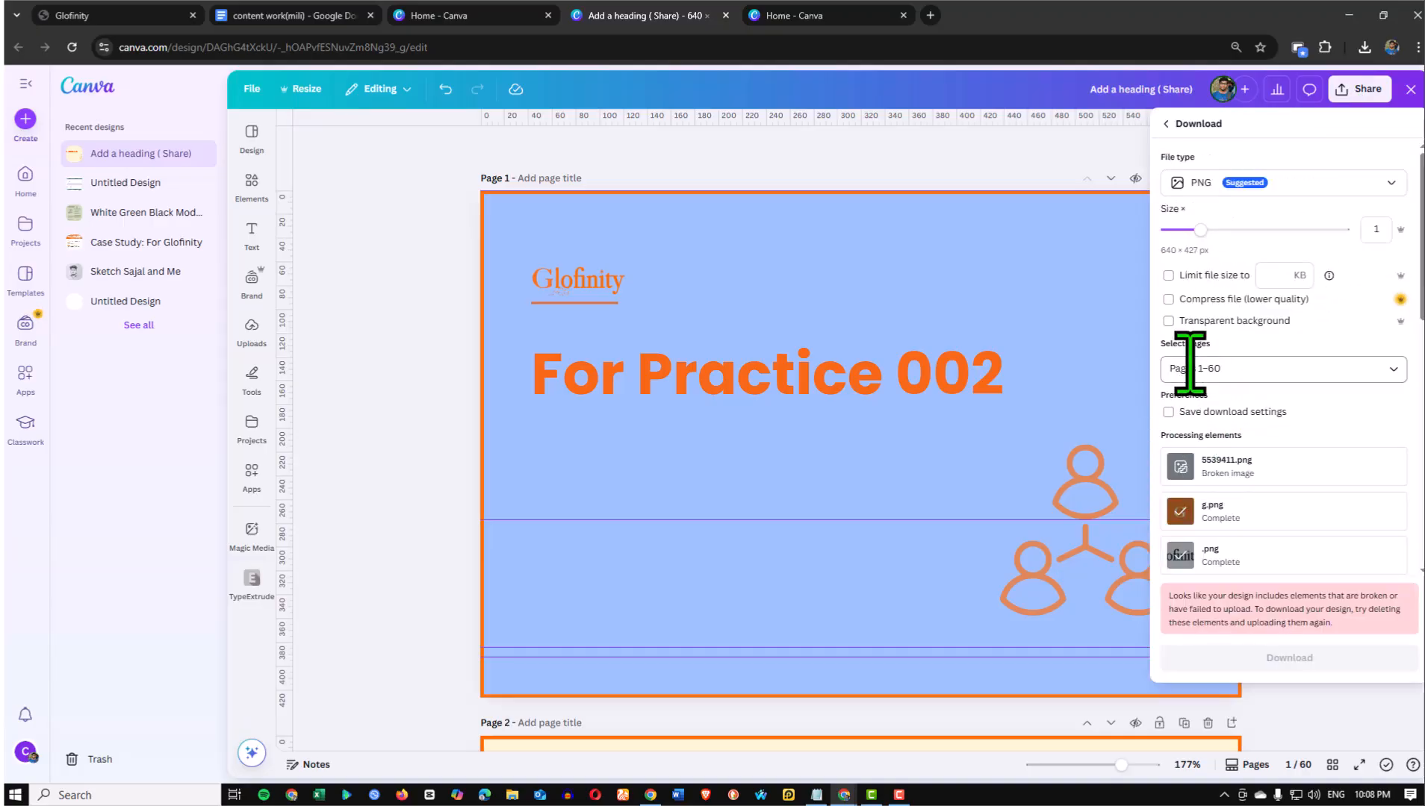
{"action": "left_click", "coordinate": [1269, 183]}
{"action": "left_click", "coordinate": [1187, 267]}
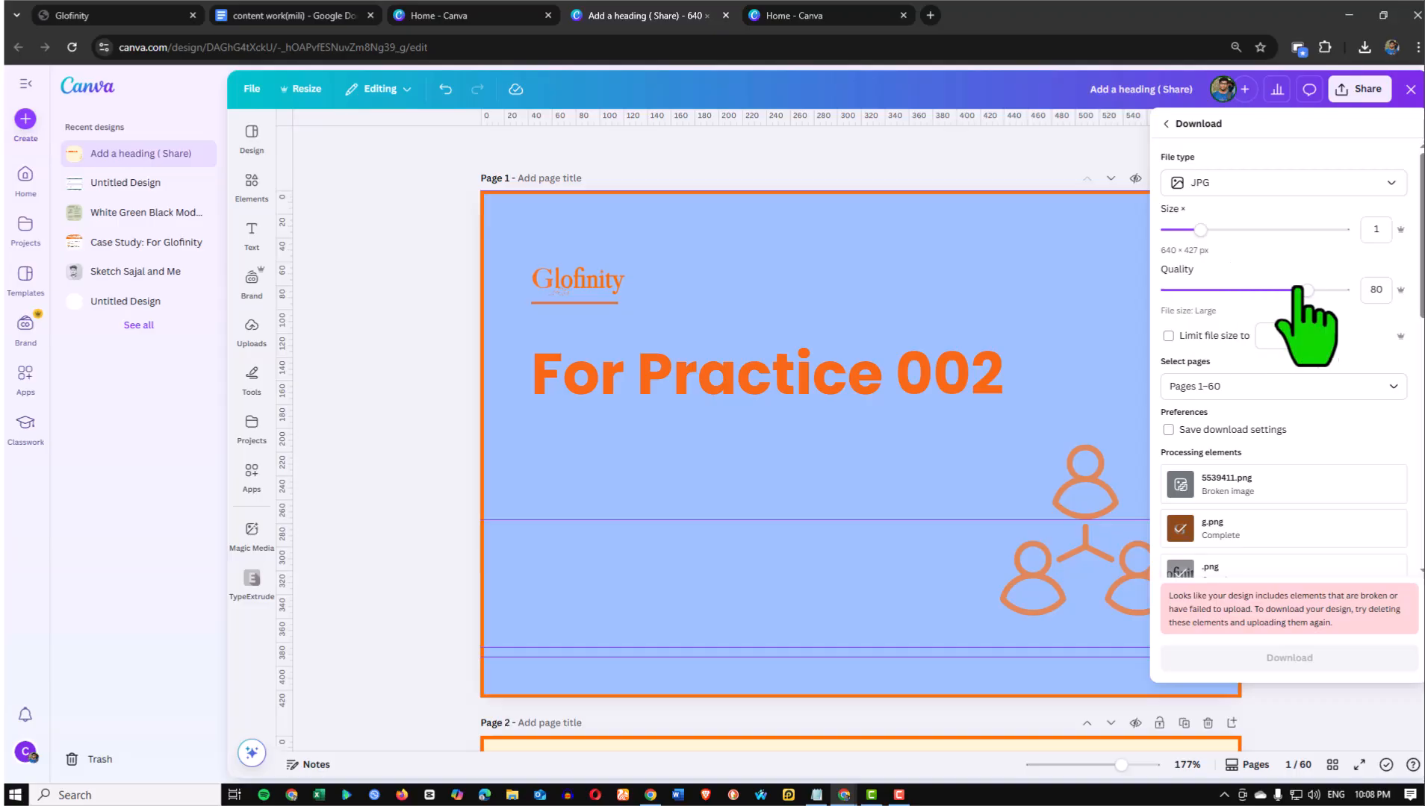
{"action": "left_click_drag", "start_coordinate": [1200, 229], "coordinate": [1276, 229]}
Limit the download to the current page (Page 1) and download it
{"action": "left_click", "coordinate": [1374, 387]}
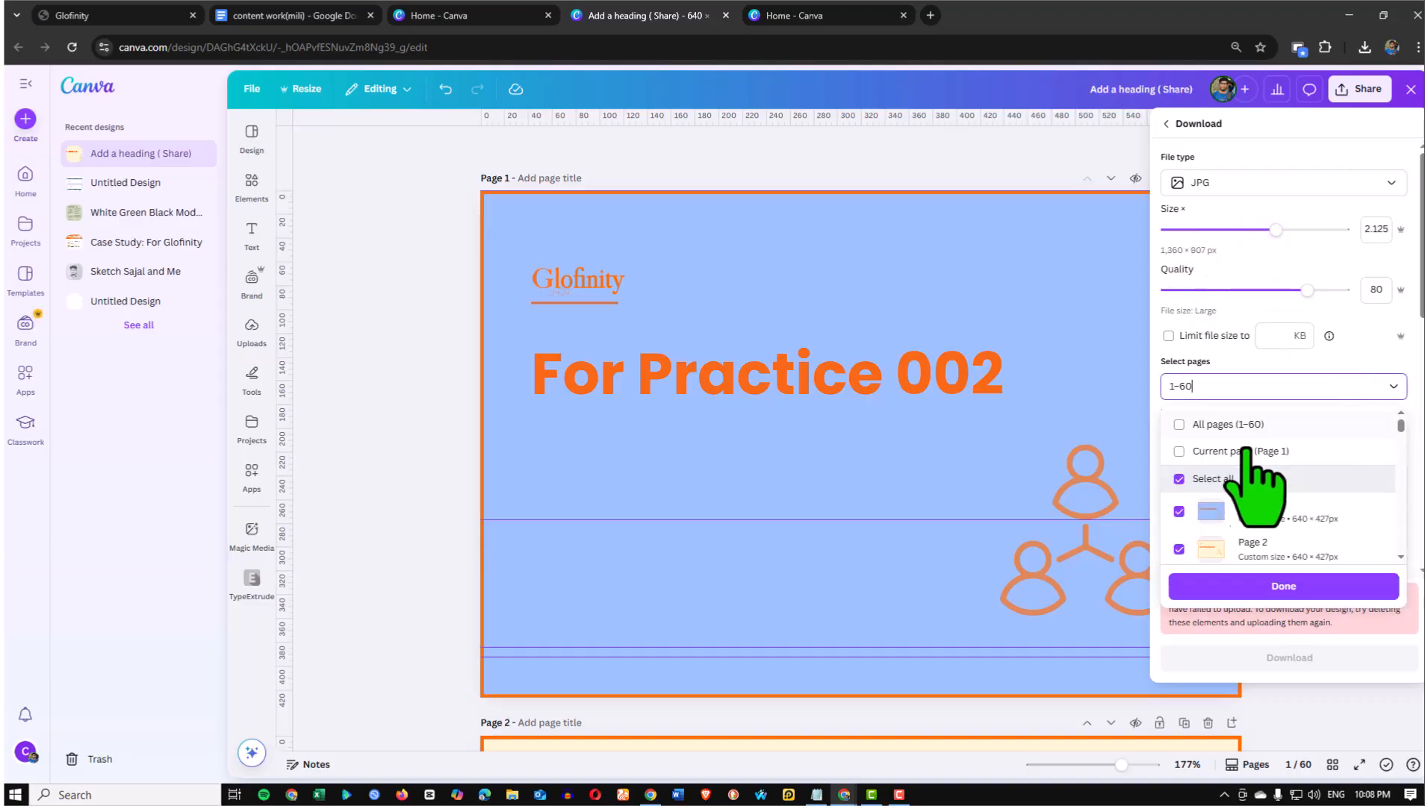
{"action": "left_click", "coordinate": [1194, 448]}
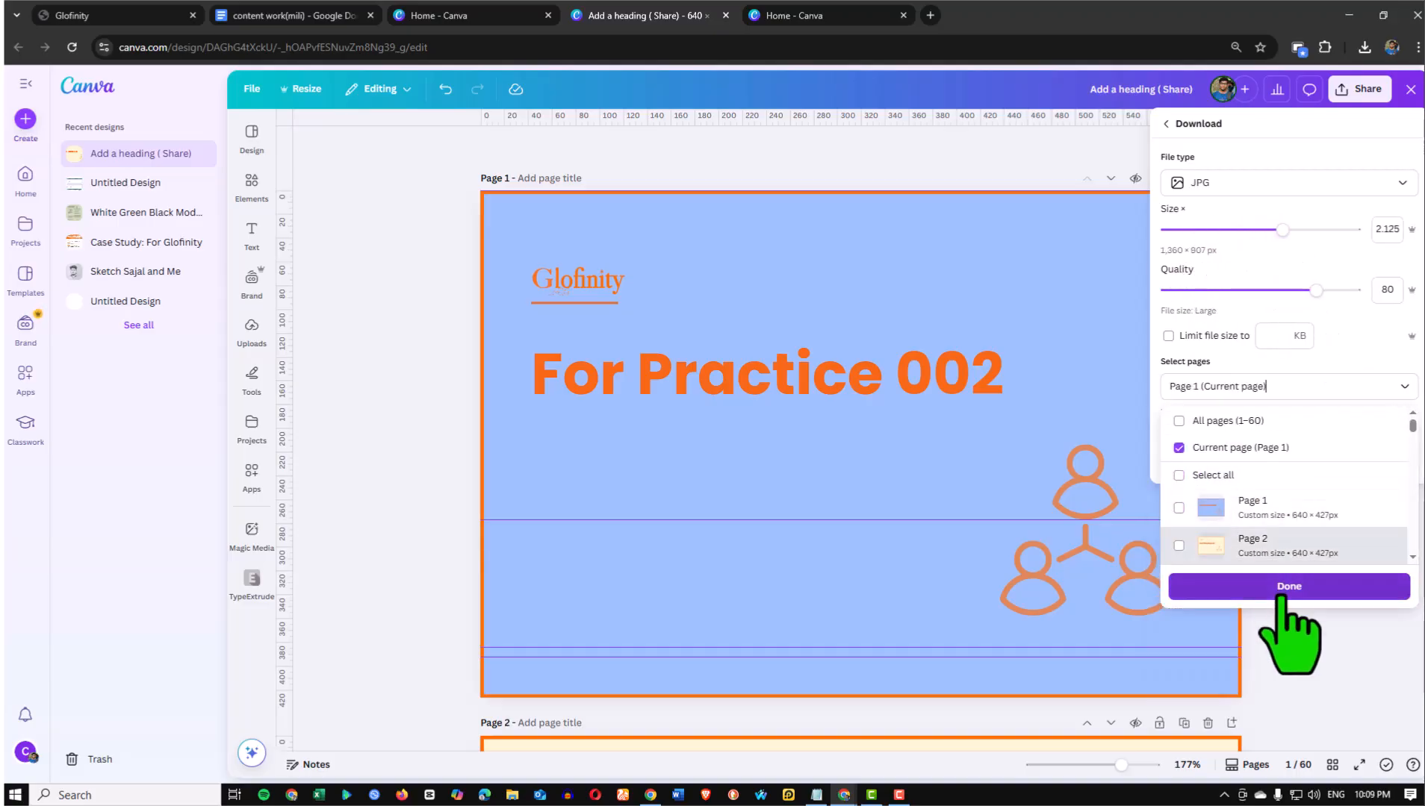
{"action": "left_click", "coordinate": [1286, 590]}
{"action": "left_click", "coordinate": [1344, 463]}
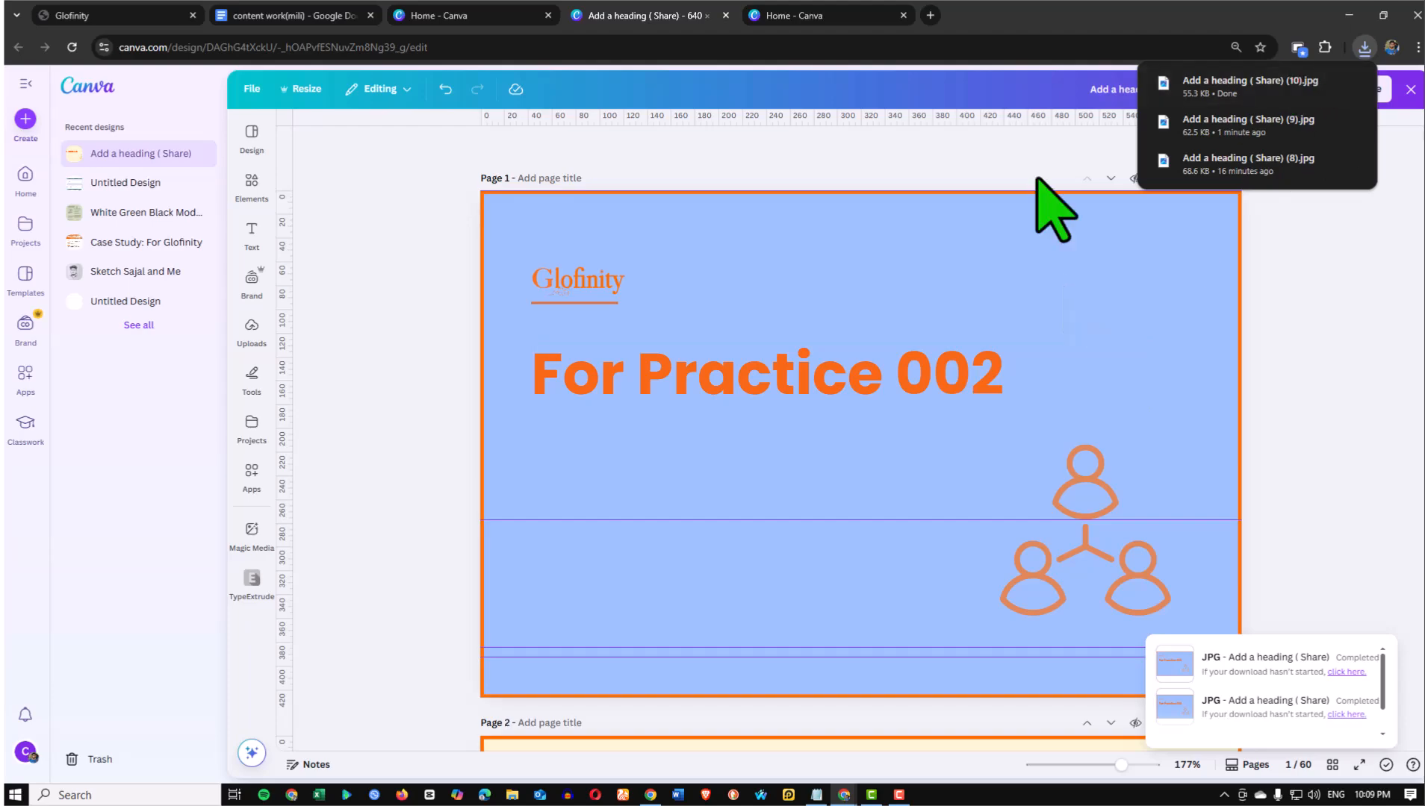
Switch to the WordPress post editor, dismiss the open file picker and return to the empty Image block
{"action": "left_click", "coordinate": [839, 11]}
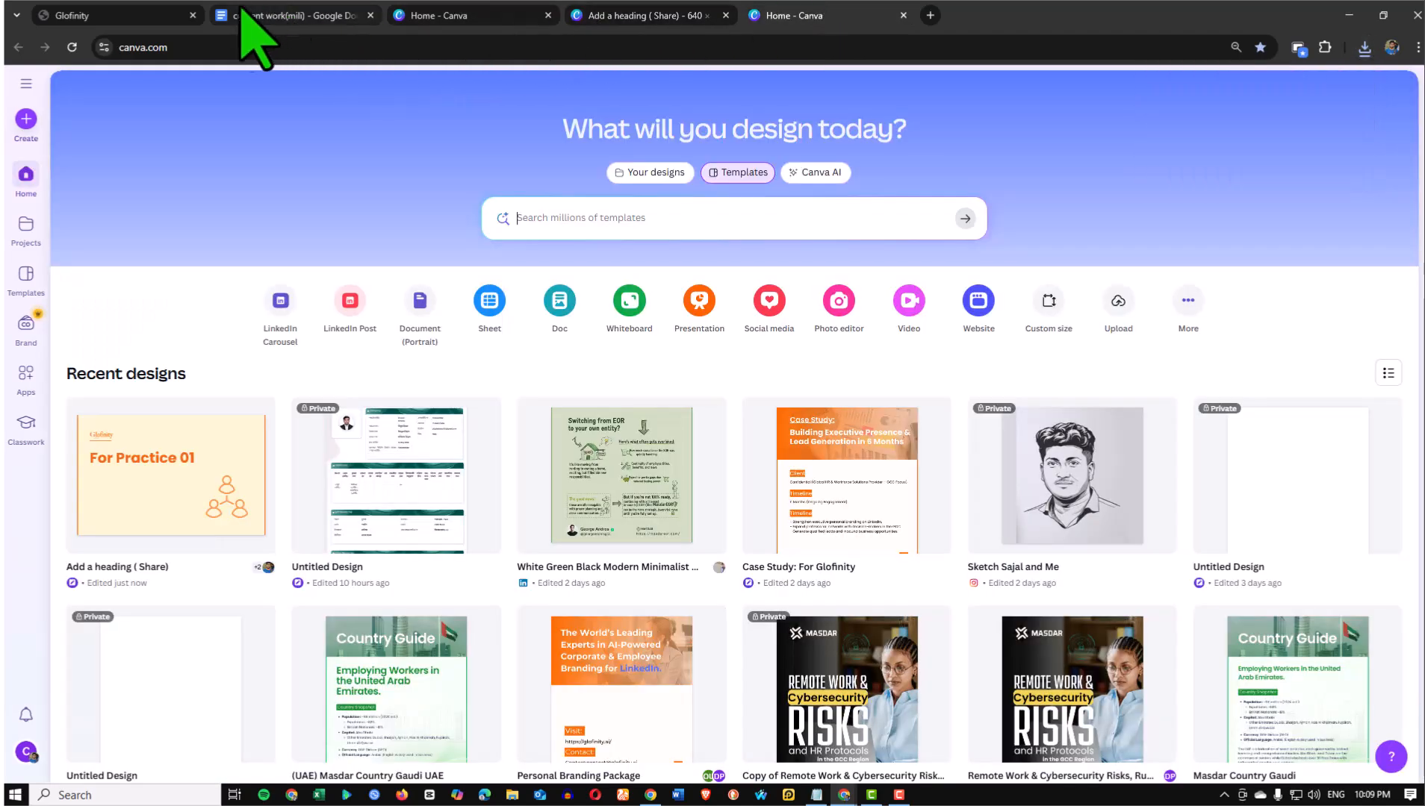
{"action": "left_click", "coordinate": [651, 794]}
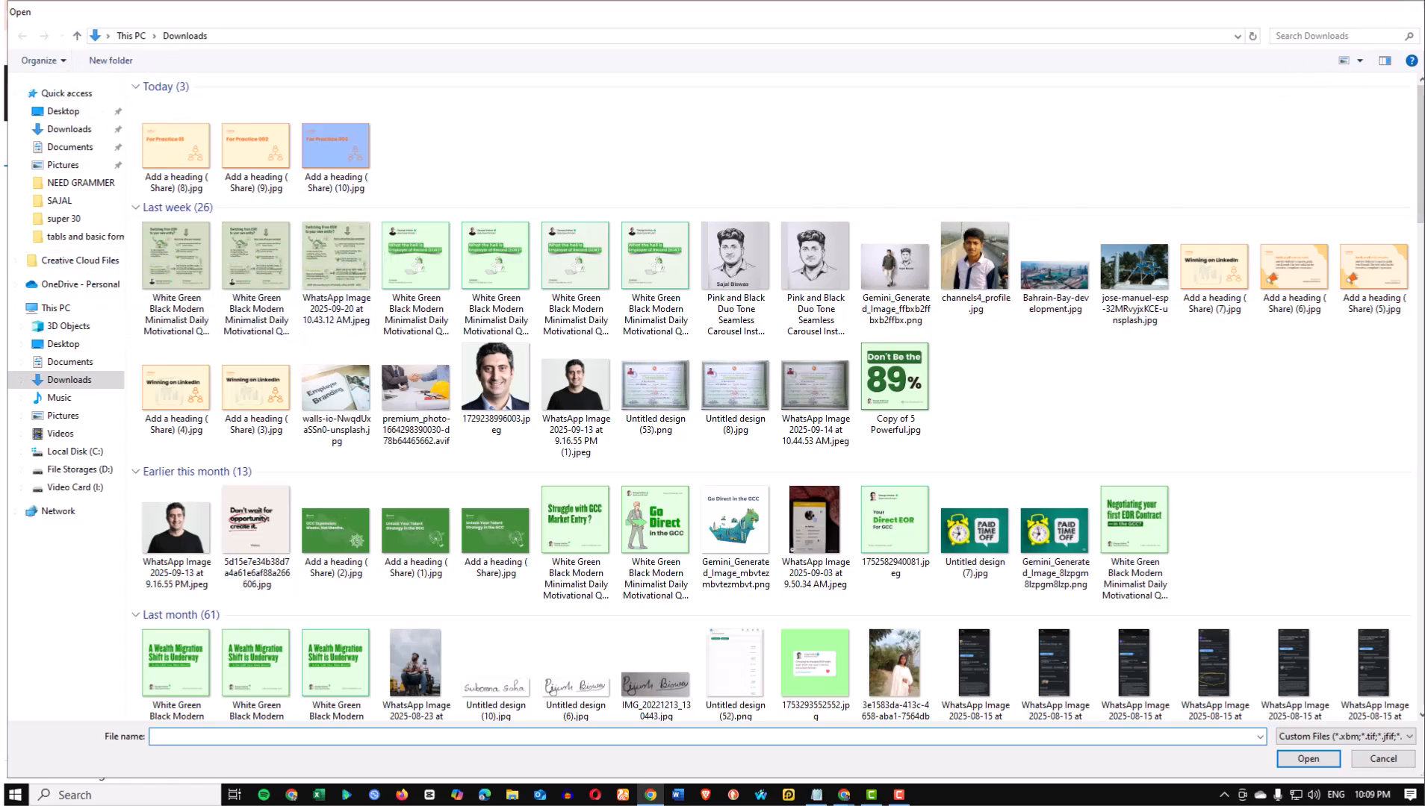
{"action": "left_click", "coordinate": [1411, 12]}
{"action": "scroll", "coordinate": [268, 343], "scroll_direction": "up", "scroll_amount": 5}
{"action": "scroll", "coordinate": [503, 454], "scroll_direction": "down", "scroll_amount": 3}
{"action": "scroll", "coordinate": [597, 302], "scroll_direction": "up", "scroll_amount": 7}
{"action": "scroll", "coordinate": [614, 436], "scroll_direction": "down", "scroll_amount": 6}
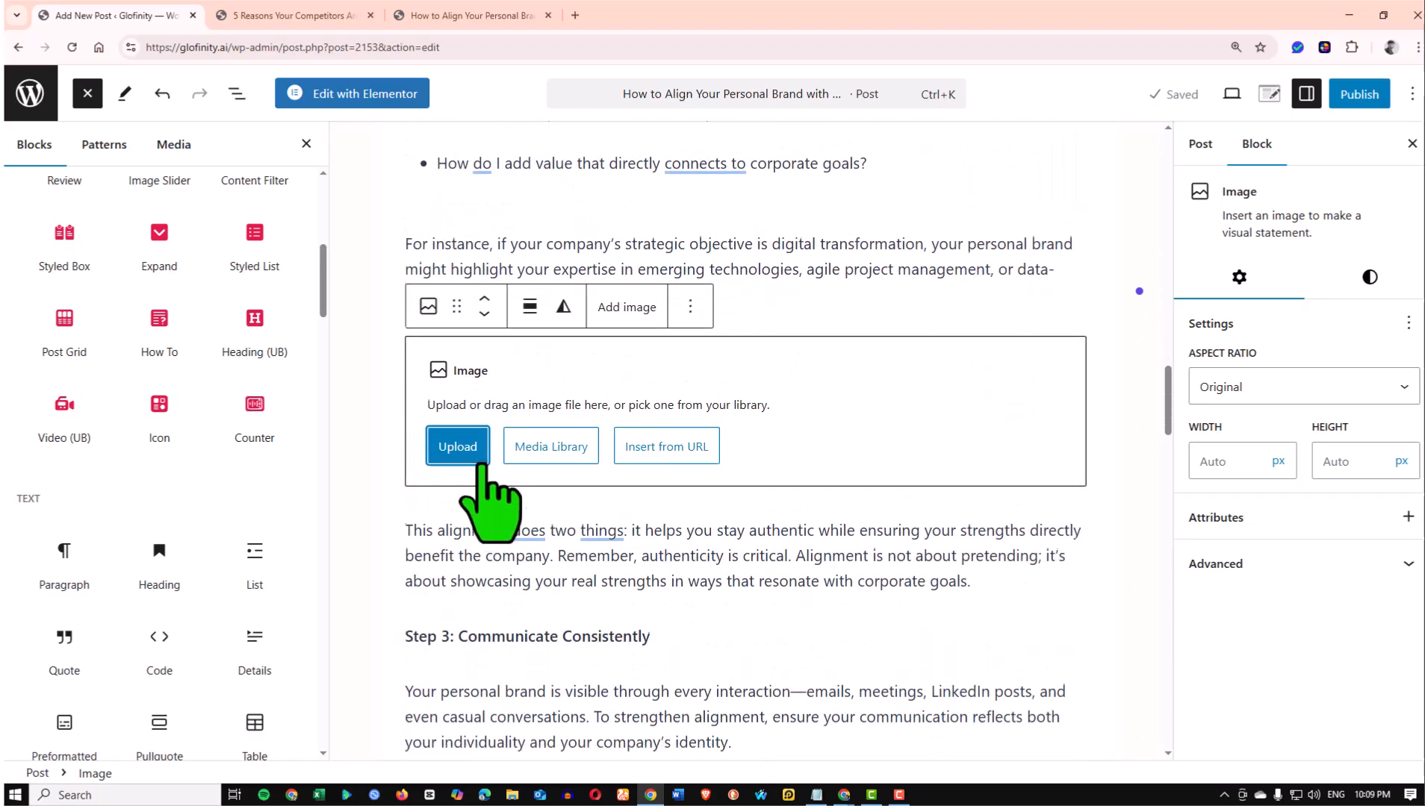
Upload Add a heading ( Share) (10).jpg into the empty Image block below the "For instance" paragraph
{"action": "left_click", "coordinate": [458, 445]}
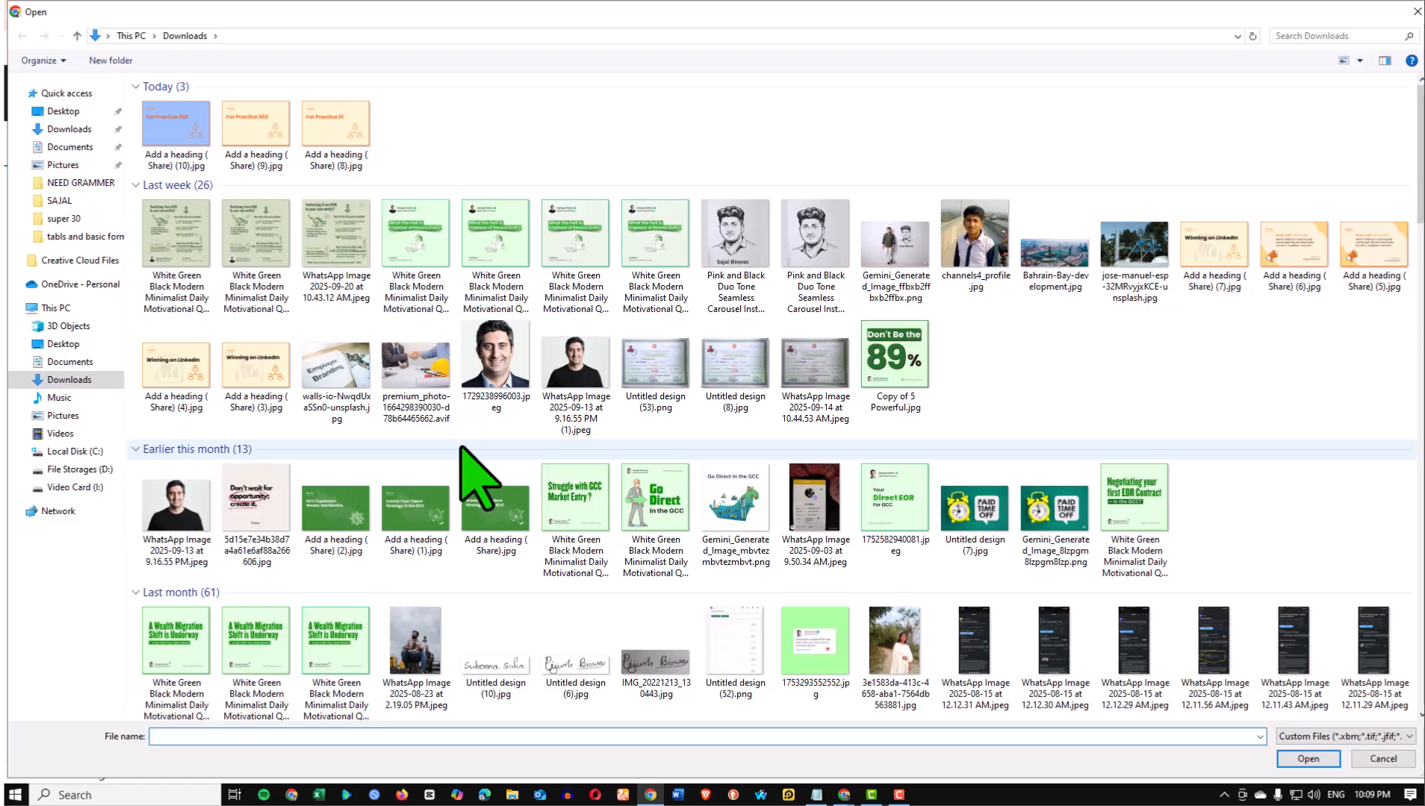
{"action": "left_click", "coordinate": [183, 128]}
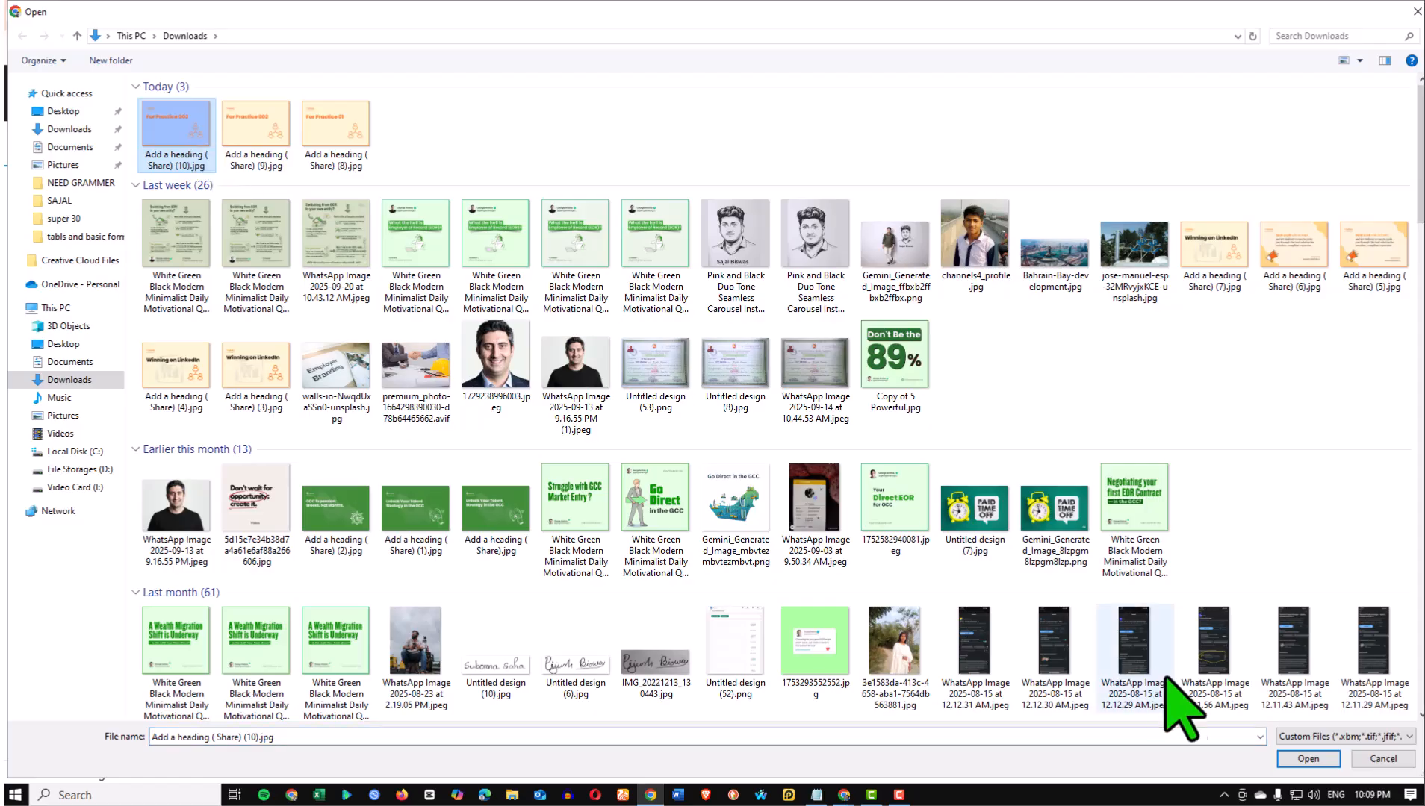
{"action": "left_click", "coordinate": [1308, 758]}
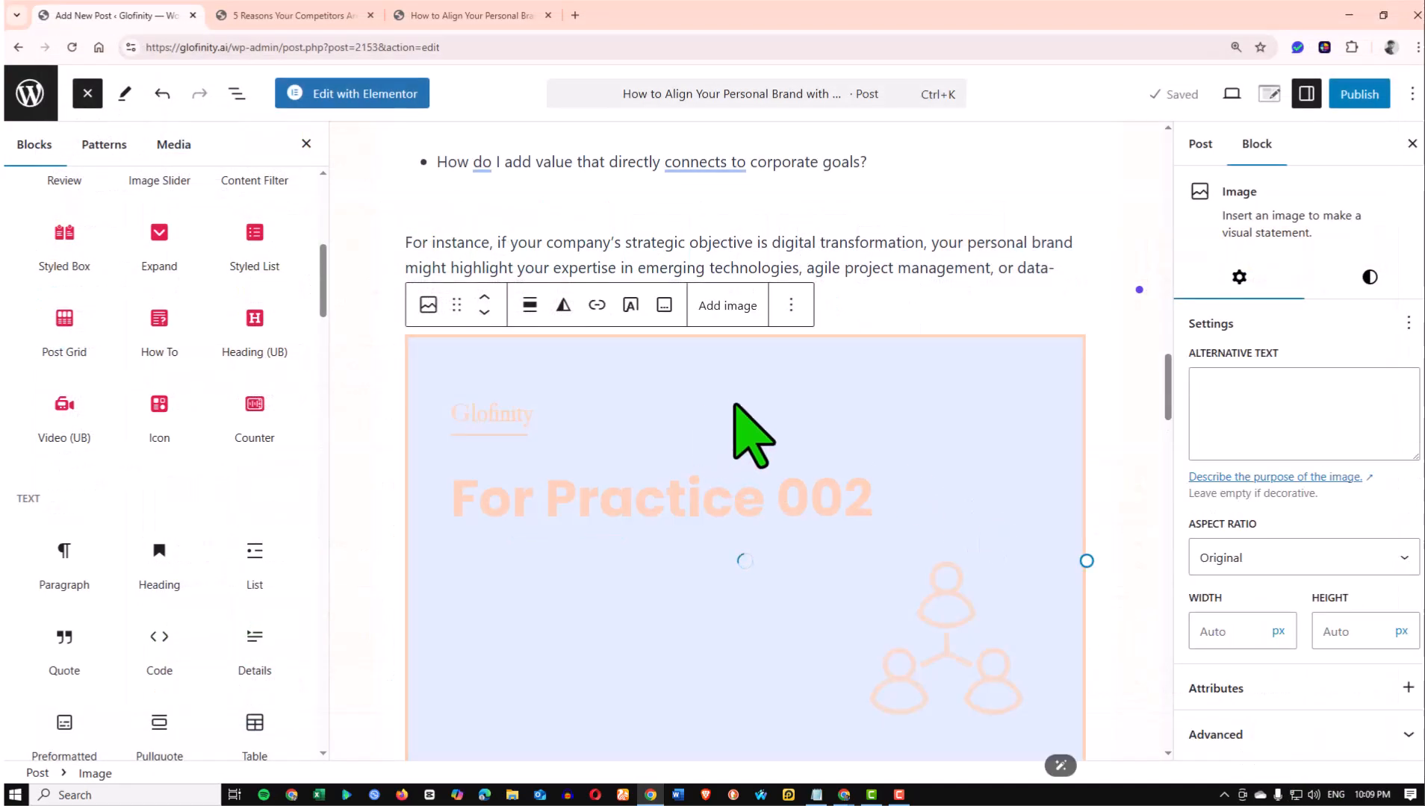
{"action": "scroll", "coordinate": [727, 569], "scroll_direction": "up", "scroll_amount": 3}
{"action": "scroll", "coordinate": [694, 418], "scroll_direction": "down", "scroll_amount": 4}
{"action": "scroll", "coordinate": [717, 351], "scroll_direction": "up", "scroll_amount": 4}
{"action": "left_click", "coordinate": [751, 305]}
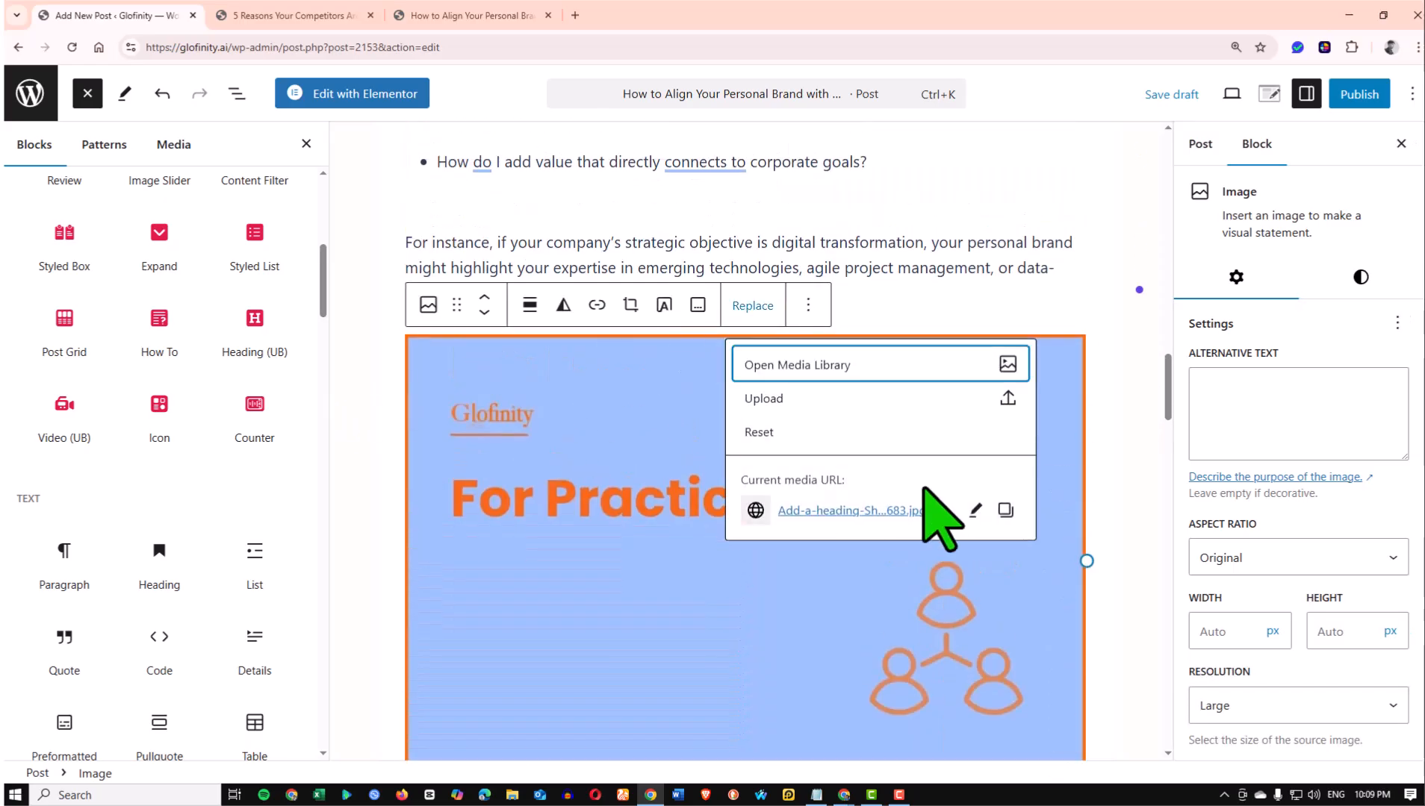
{"action": "left_click", "coordinate": [493, 429]}
Add an empty block after the "Future-focused professionals" paragraph in the Step 5 section
{"action": "scroll", "coordinate": [626, 482], "scroll_direction": "down", "scroll_amount": 20}
{"action": "scroll", "coordinate": [631, 487], "scroll_direction": "down", "scroll_amount": 20}
{"action": "scroll", "coordinate": [620, 493], "scroll_direction": "up", "scroll_amount": 20}
{"action": "scroll", "coordinate": [620, 470], "scroll_direction": "down", "scroll_amount": 7}
{"action": "left_click", "coordinate": [799, 486]}
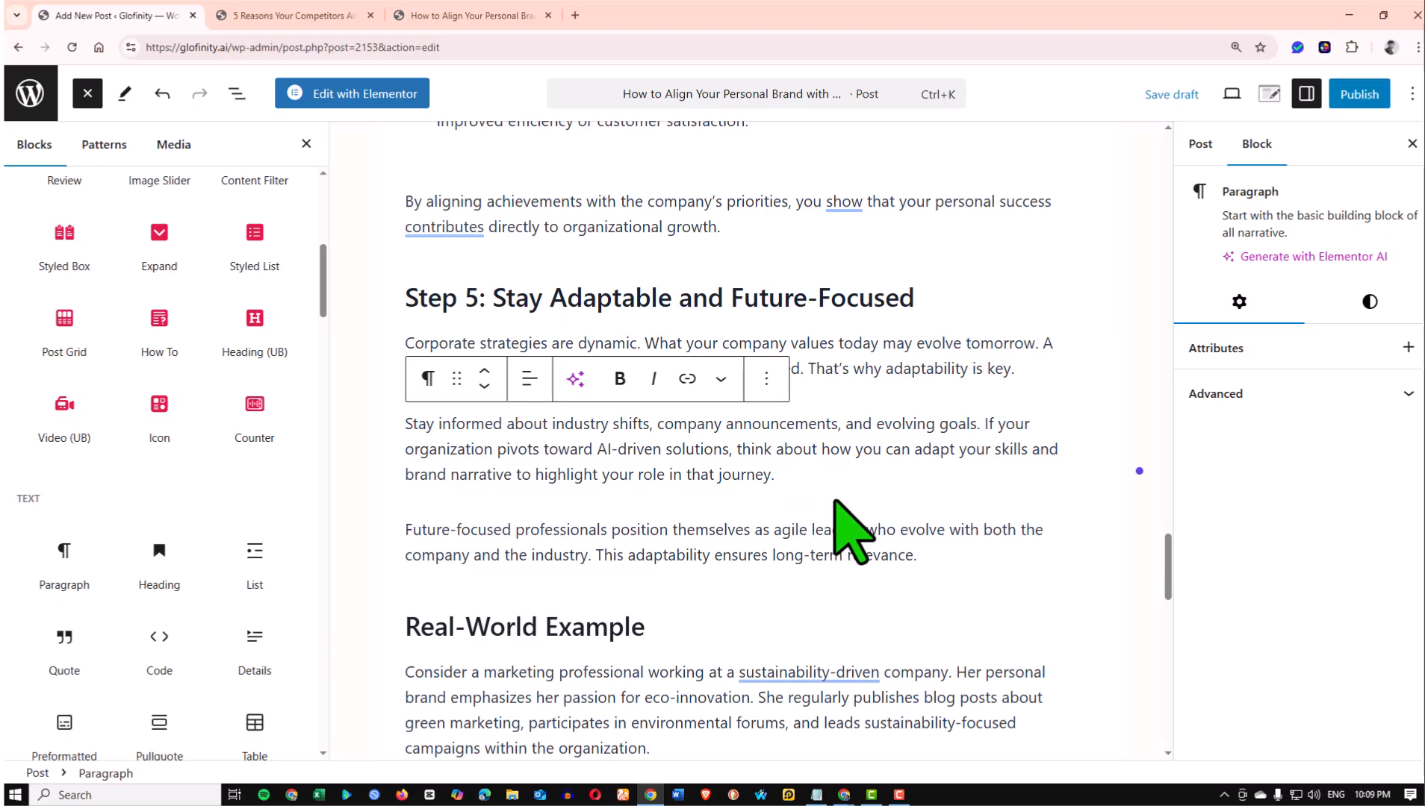
{"action": "key", "text": "ctrl+minus"}
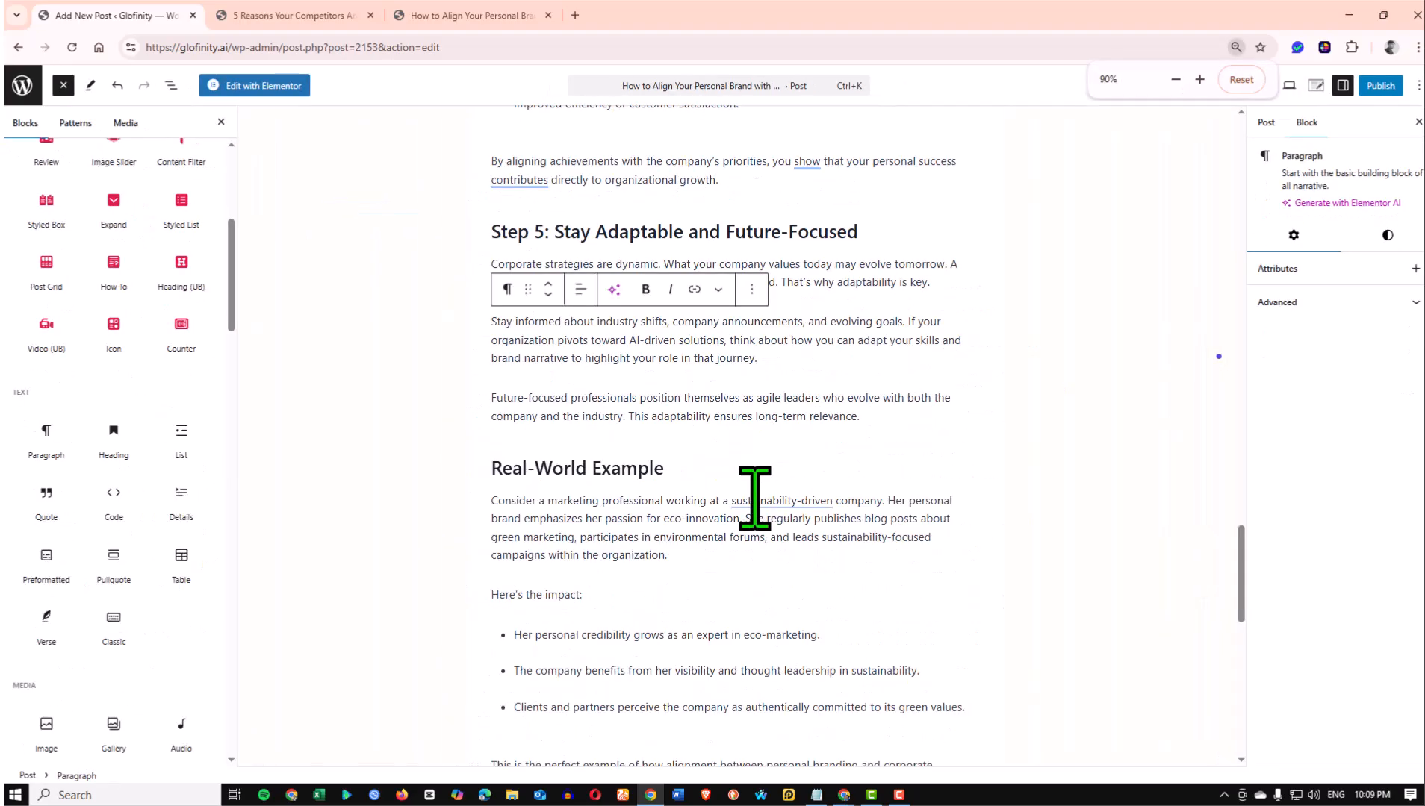
{"action": "left_click", "coordinate": [745, 379]}
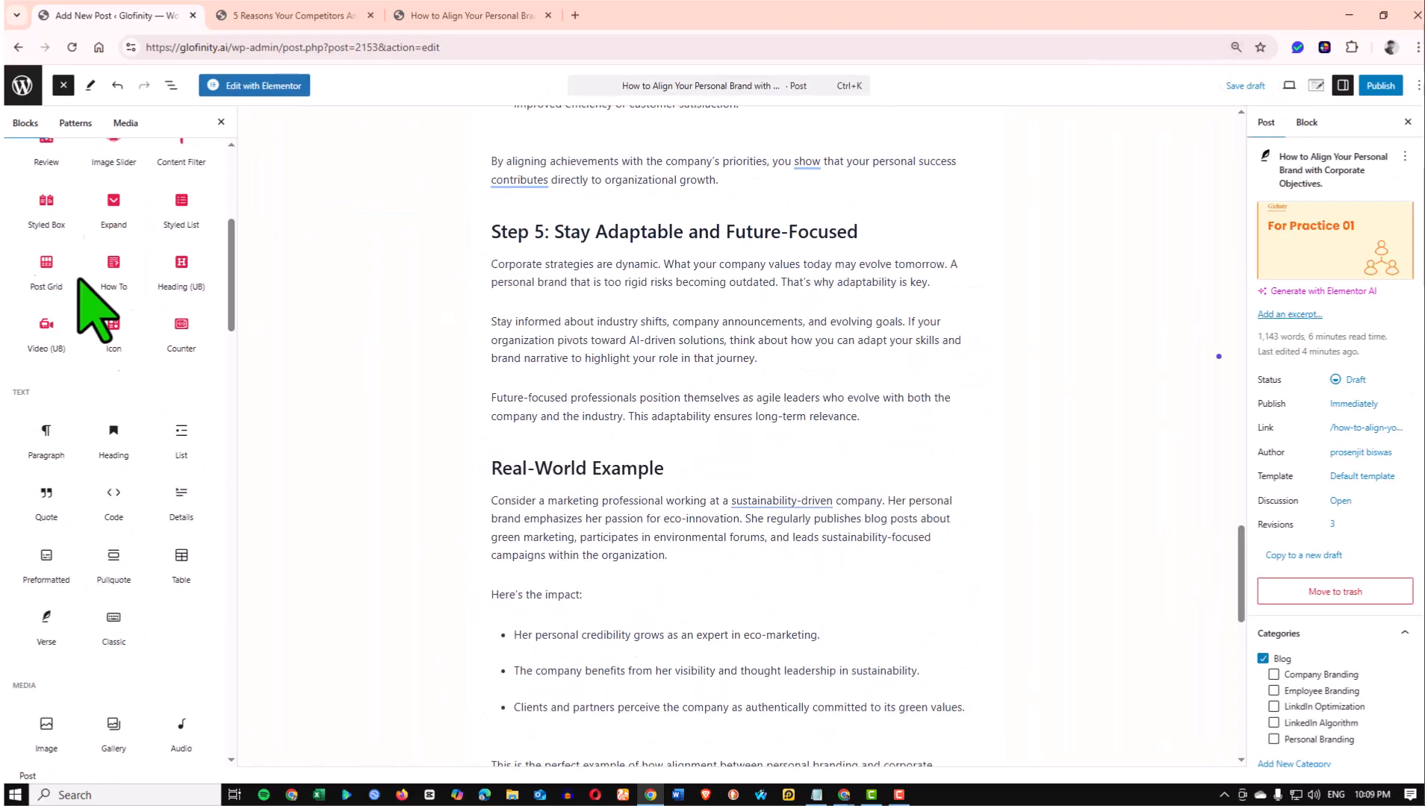
{"action": "left_click", "coordinate": [63, 86]}
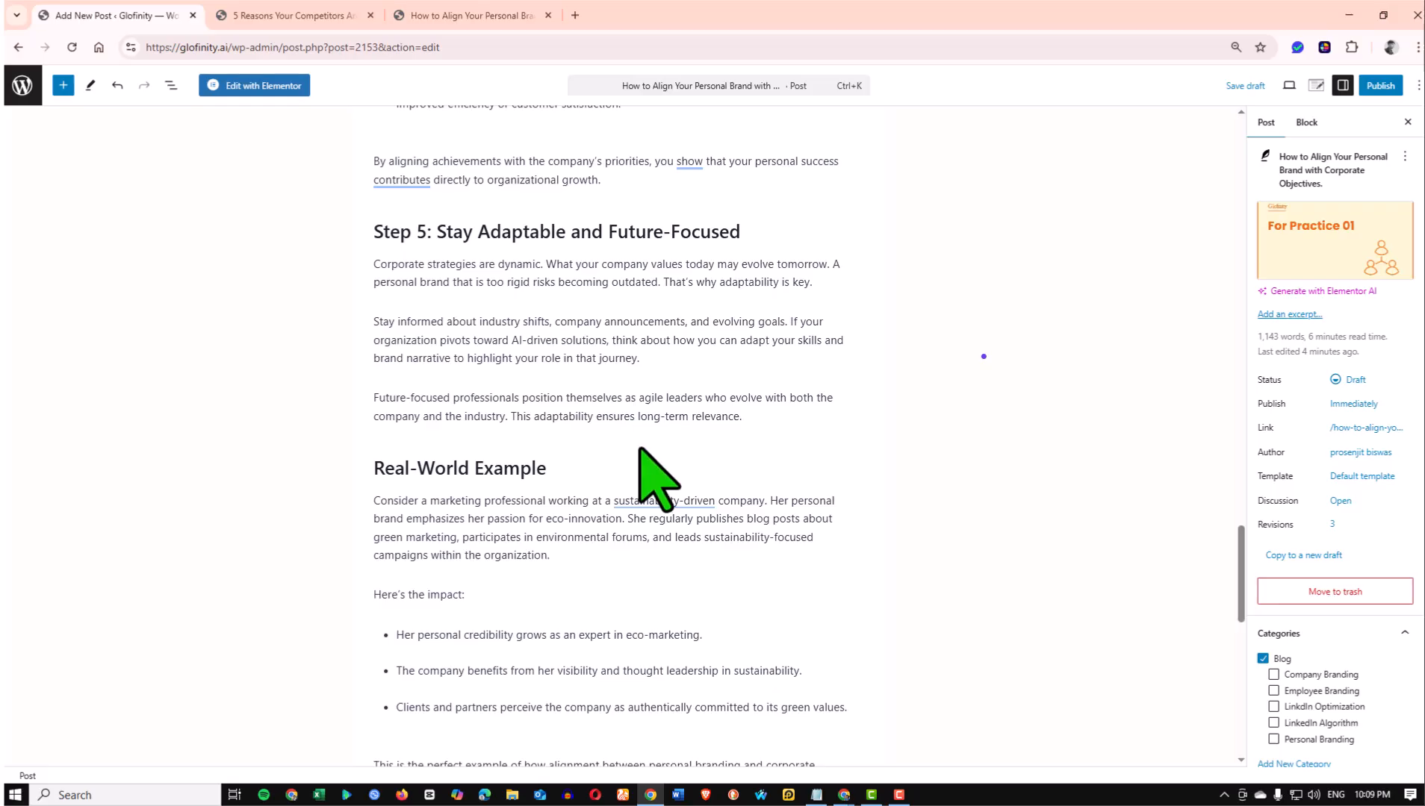
{"action": "left_click", "coordinate": [646, 360]}
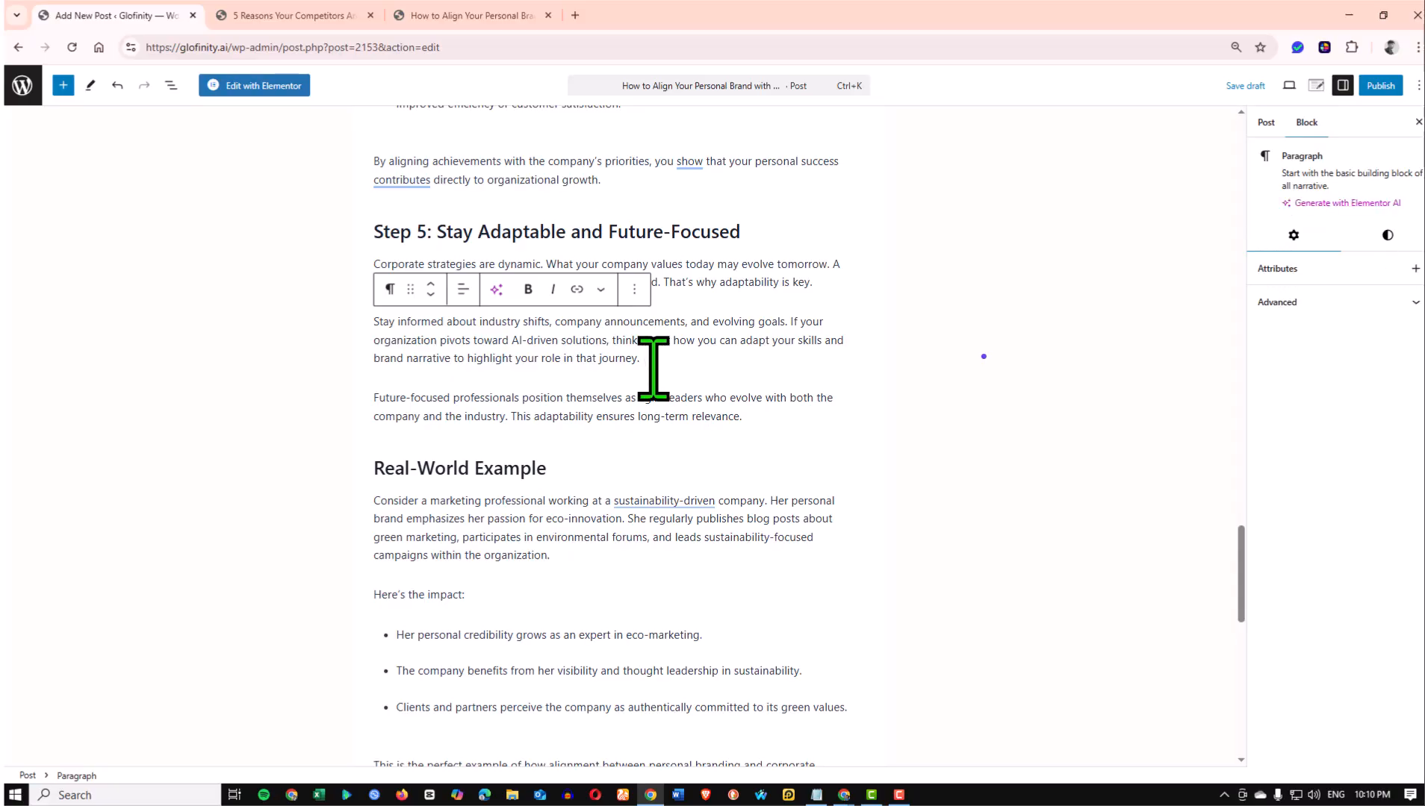
{"action": "left_click", "coordinate": [752, 420]}
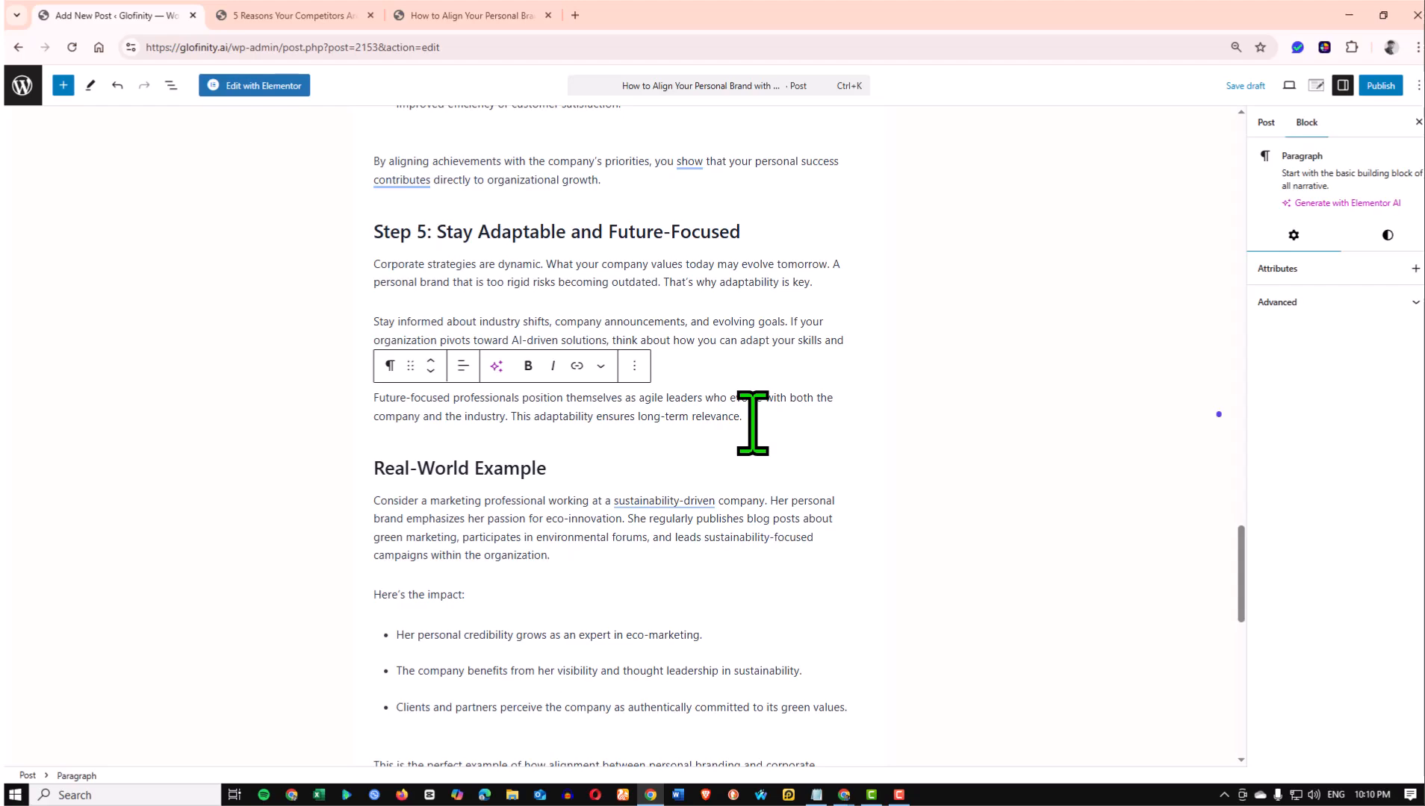
{"action": "key", "text": "Return"}
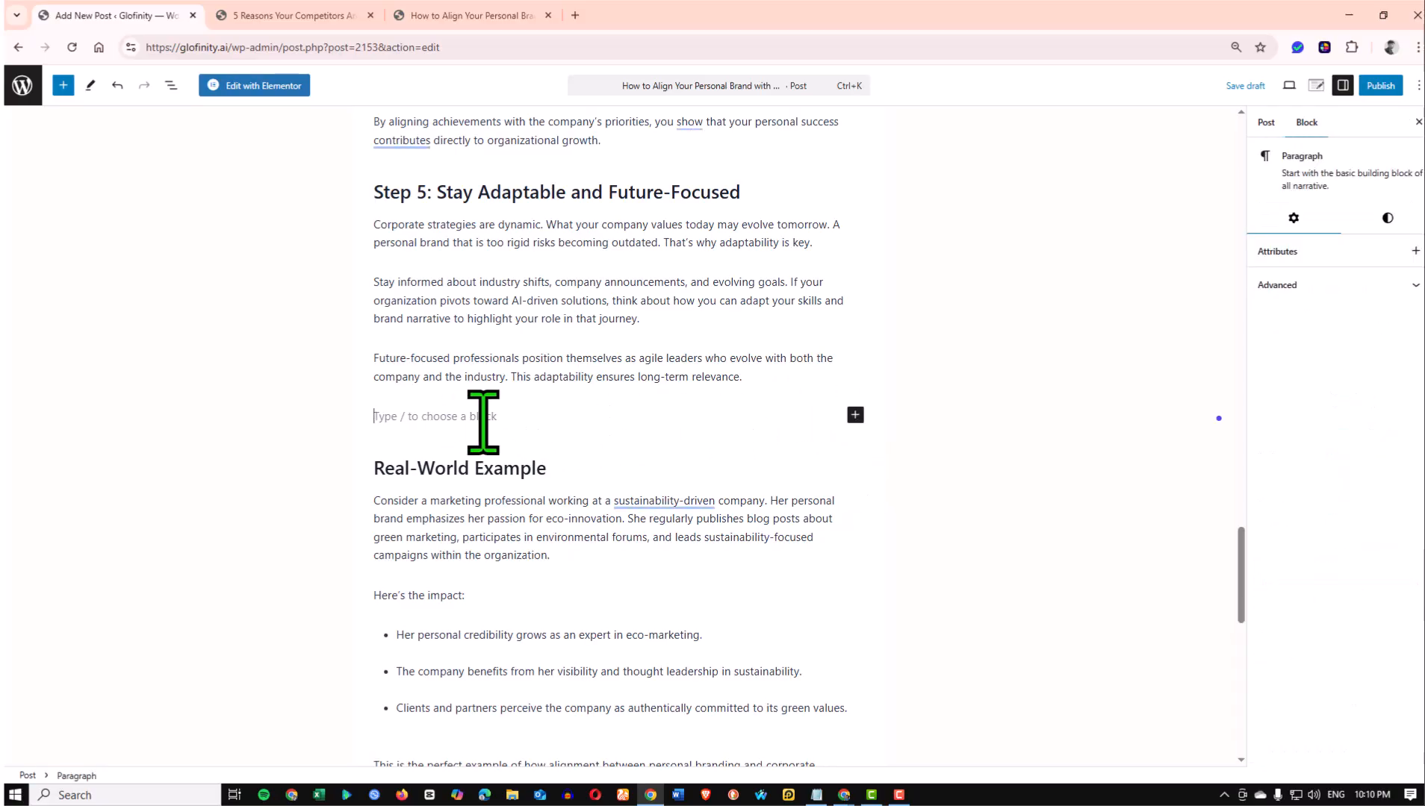
Insert an Image block in the empty block above the Real-World Example heading
{"action": "left_click", "coordinate": [64, 85]}
{"action": "scroll", "coordinate": [112, 448], "scroll_direction": "down", "scroll_amount": 5}
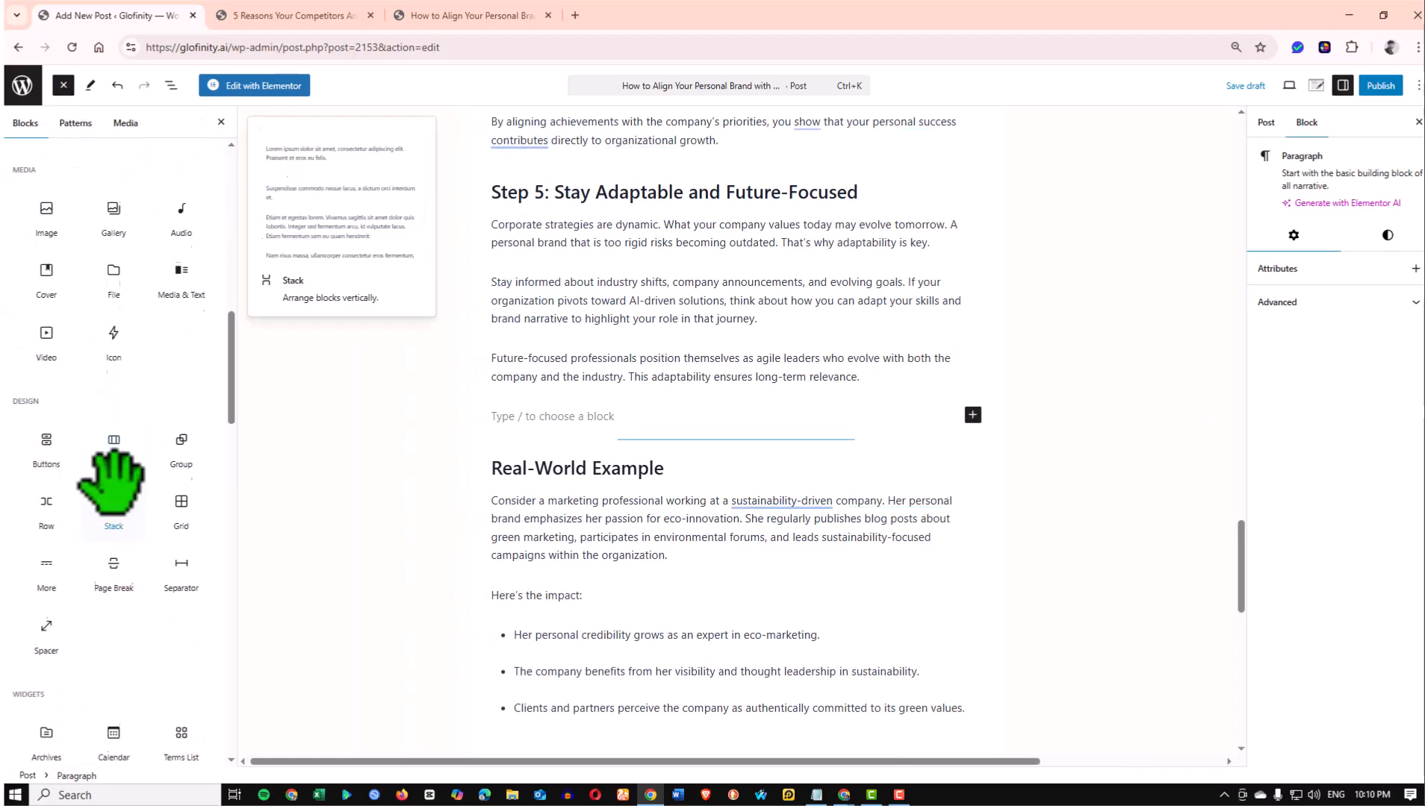
{"action": "scroll", "coordinate": [105, 477], "scroll_direction": "up", "scroll_amount": 1}
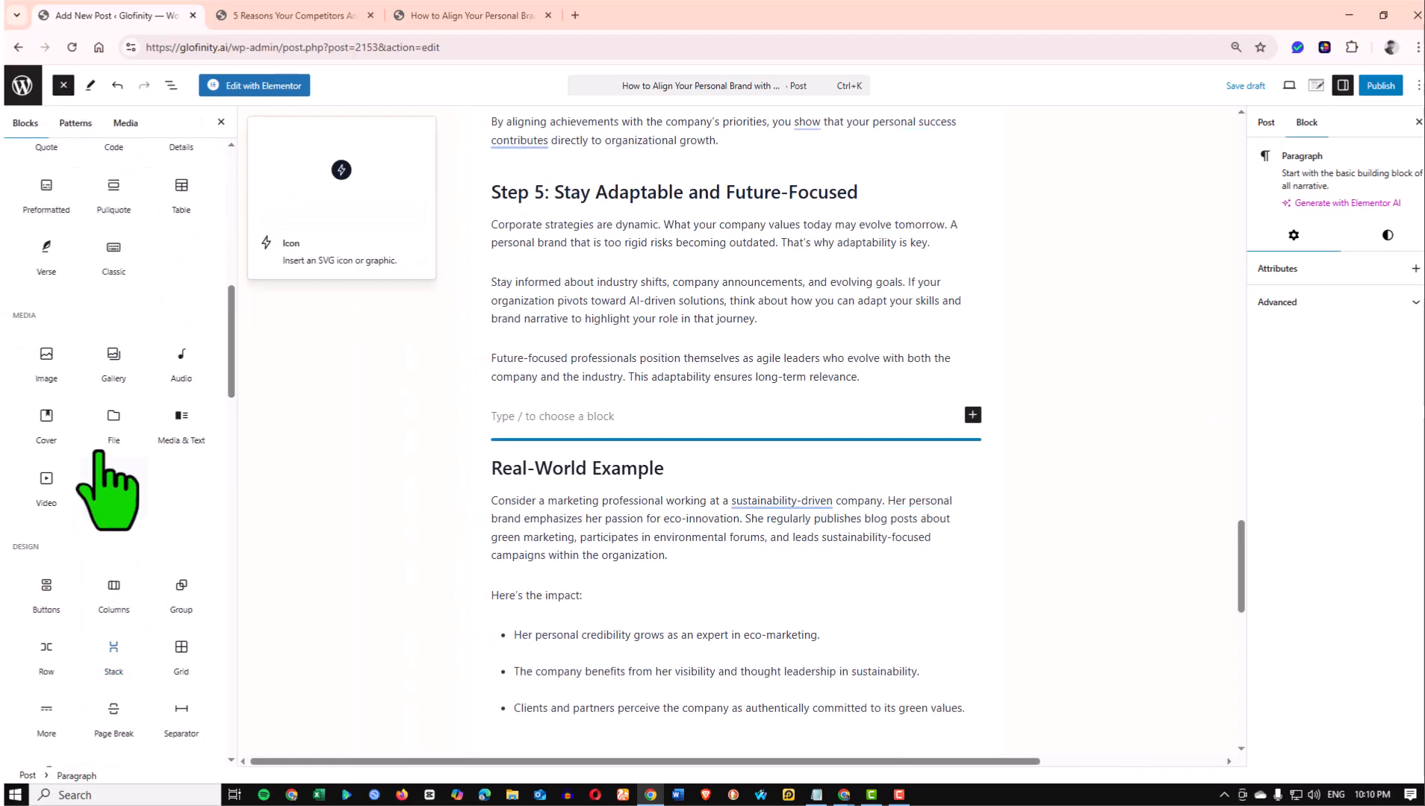
{"action": "left_click", "coordinate": [44, 358]}
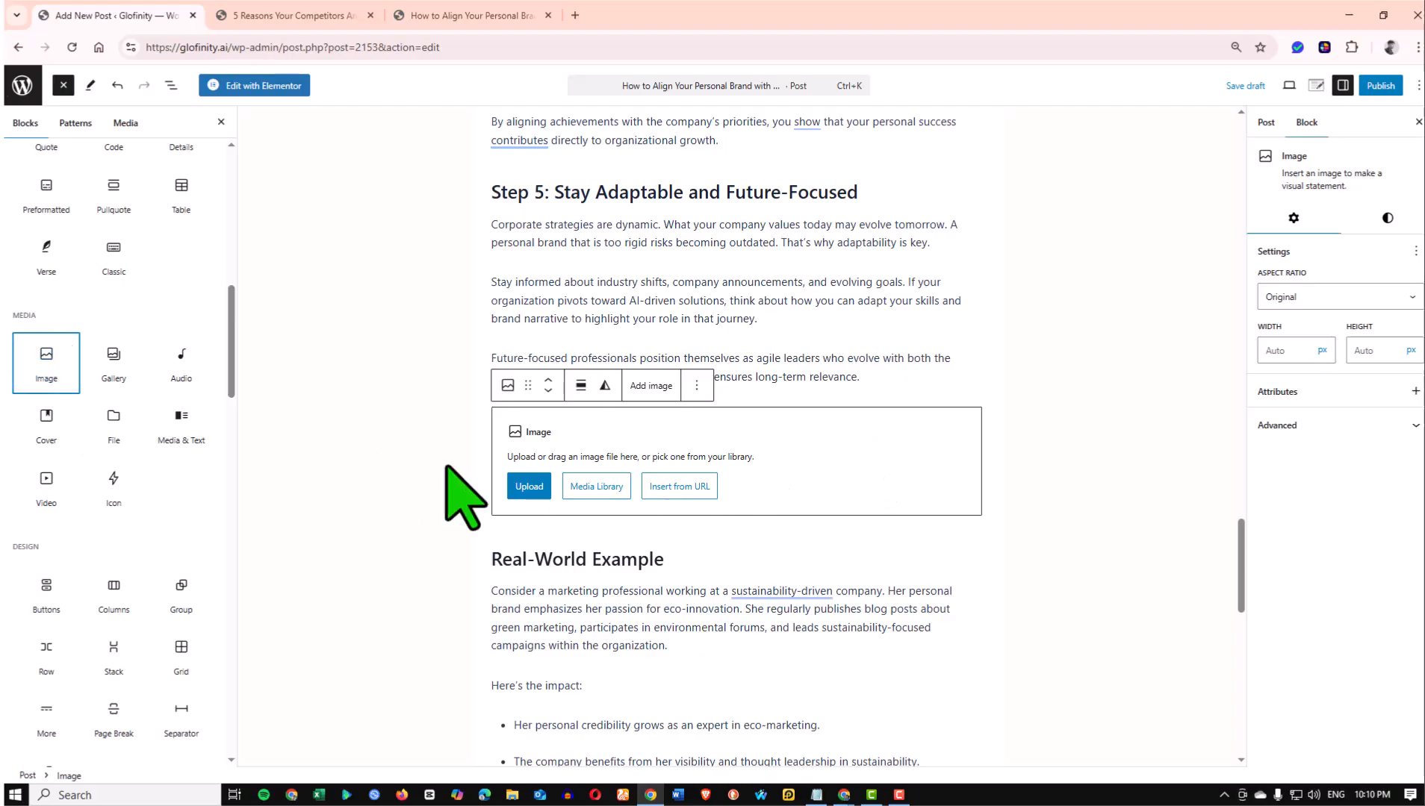
{"action": "left_click", "coordinate": [730, 428]}
Upload Add a heading ( Share) (10).jpg into the new Image block above Real-World Example
{"action": "left_click", "coordinate": [529, 487]}
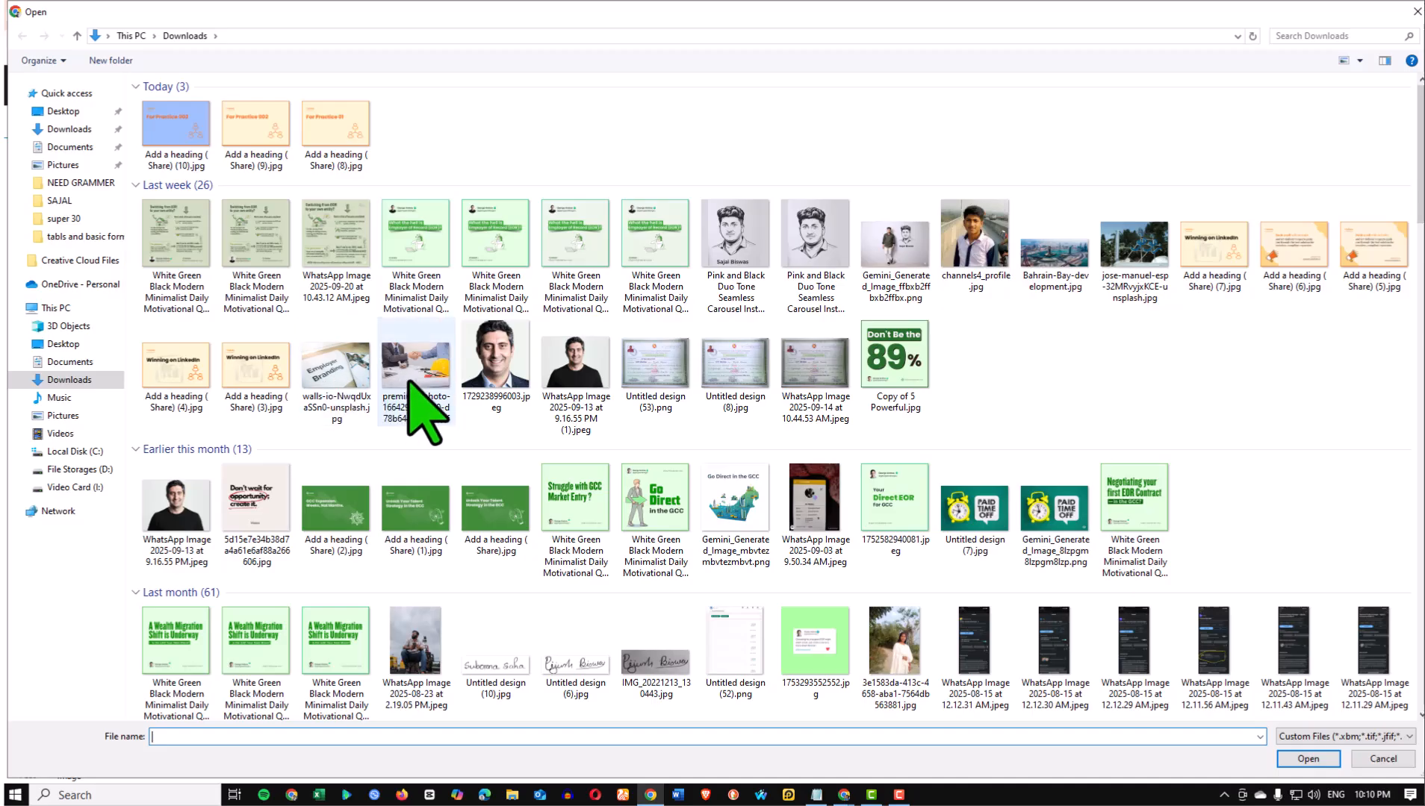
{"action": "left_click", "coordinate": [170, 119]}
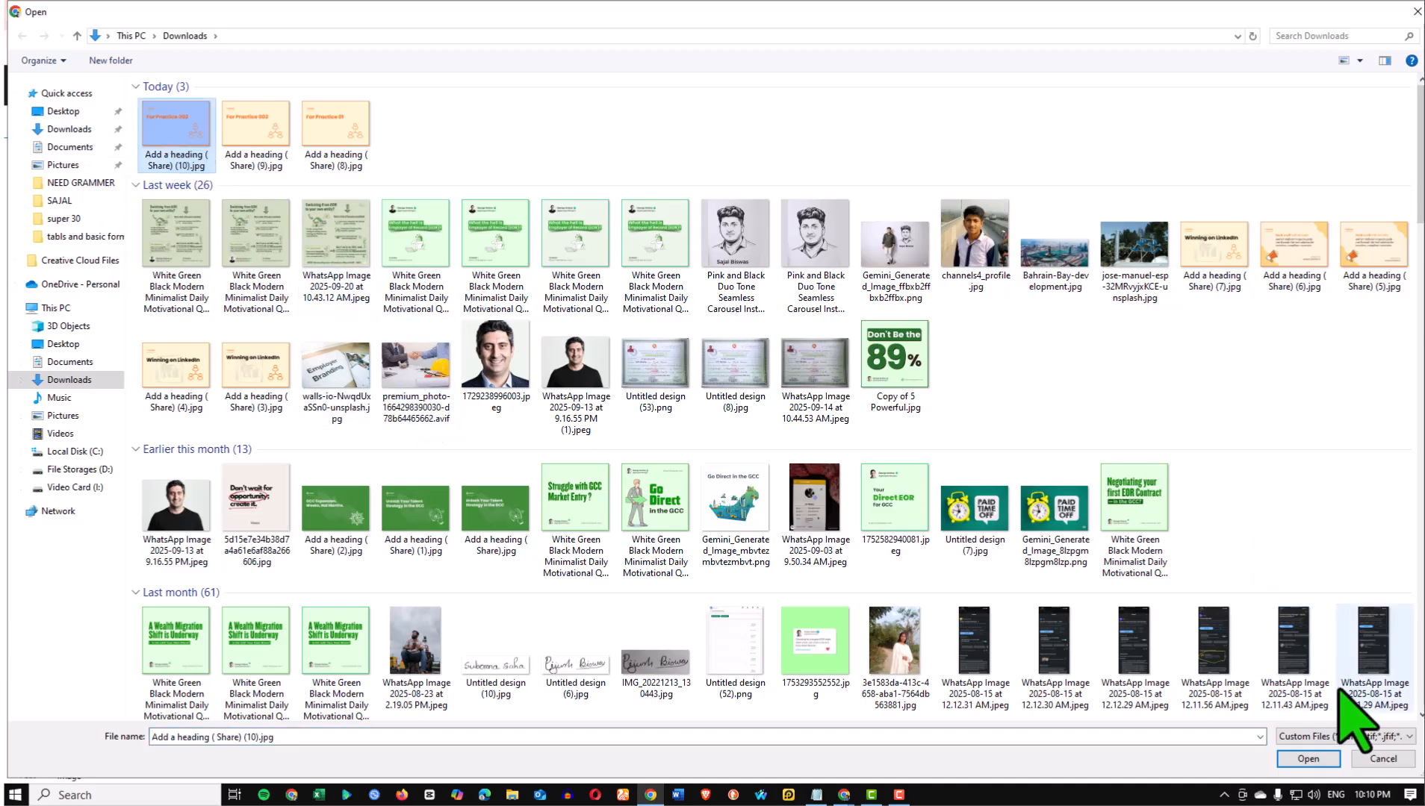
{"action": "left_click", "coordinate": [1326, 759]}
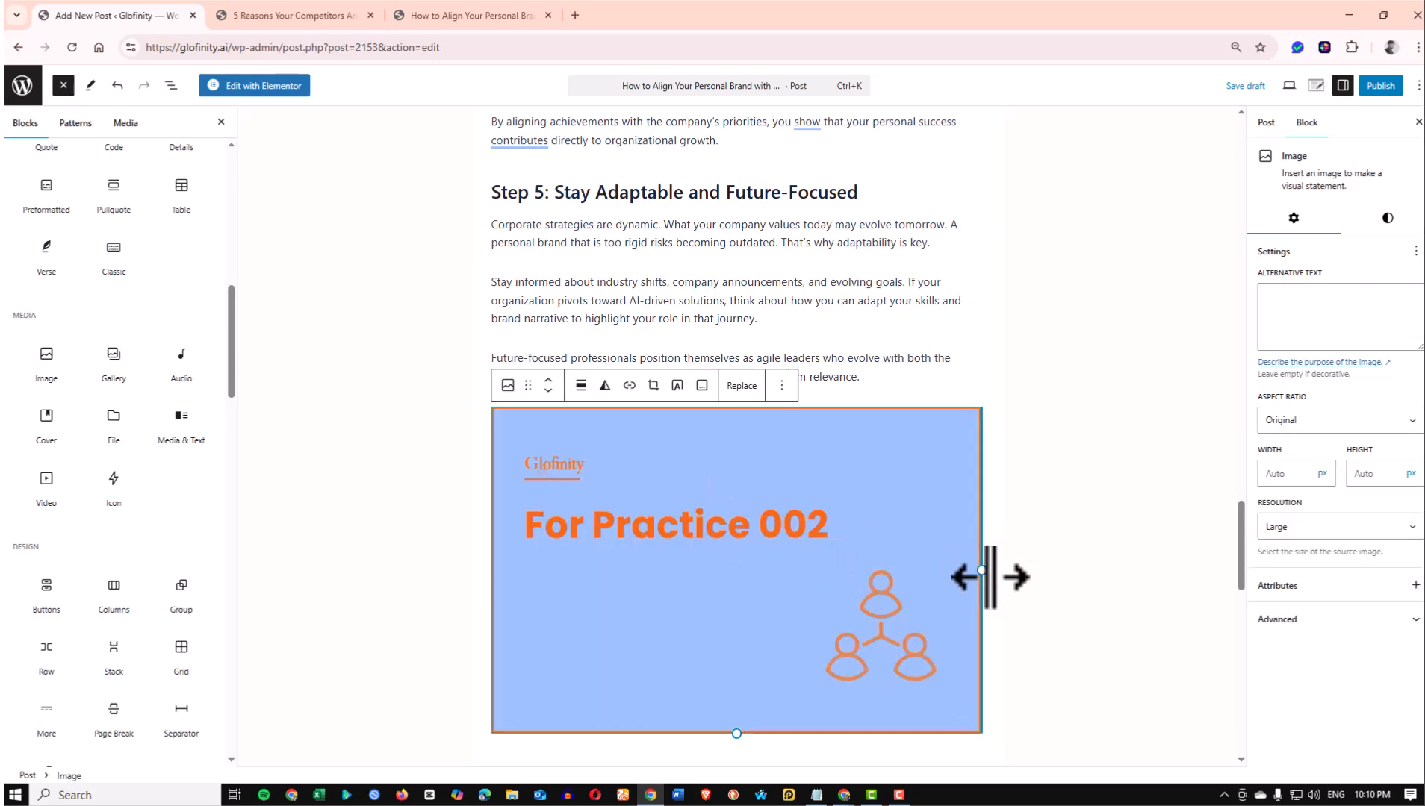
{"action": "left_click", "coordinate": [396, 462]}
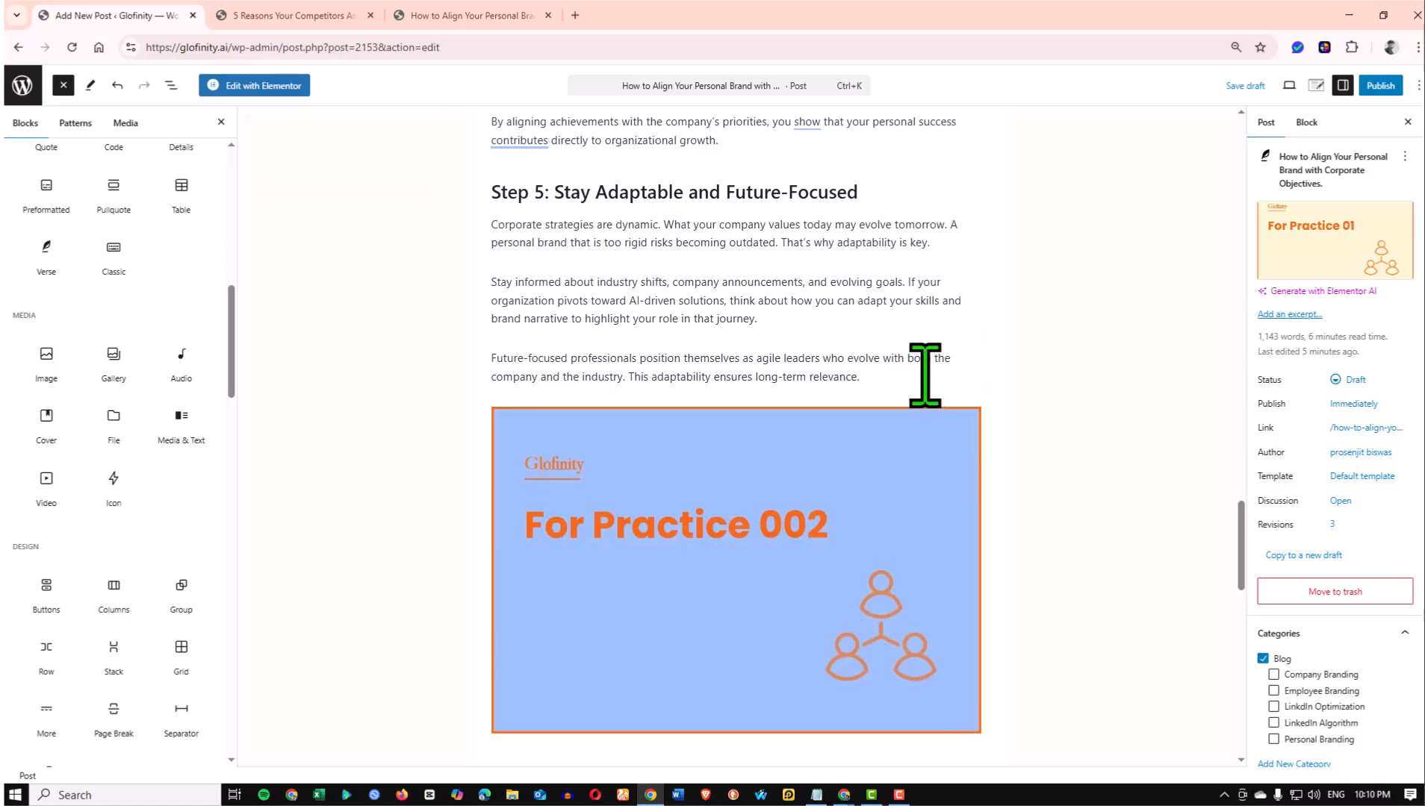
Review the placement of the two For Practice 002 images within the post's text
{"action": "left_click", "coordinate": [896, 383]}
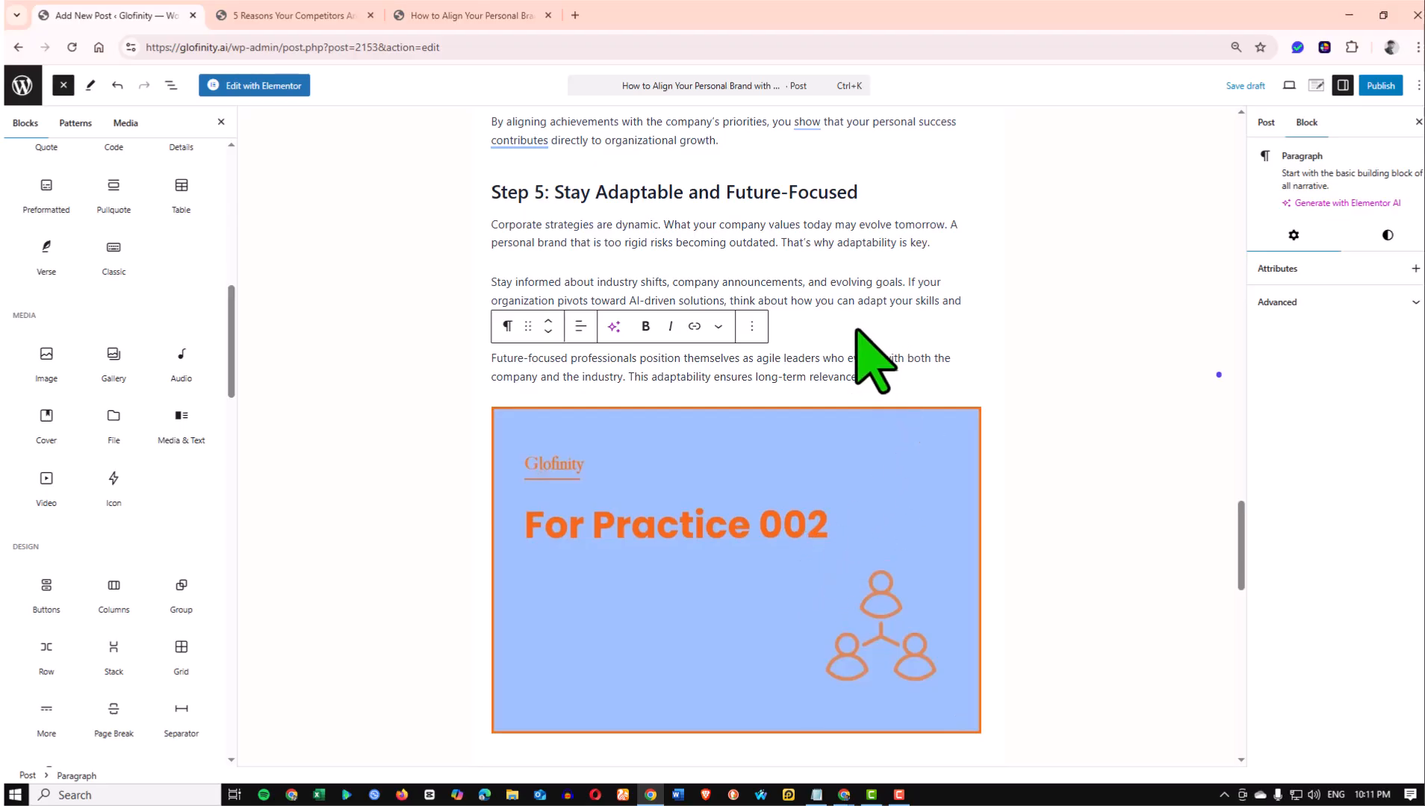
{"action": "scroll", "coordinate": [788, 588], "scroll_direction": "down", "scroll_amount": 3}
{"action": "scroll", "coordinate": [786, 546], "scroll_direction": "up", "scroll_amount": 2}
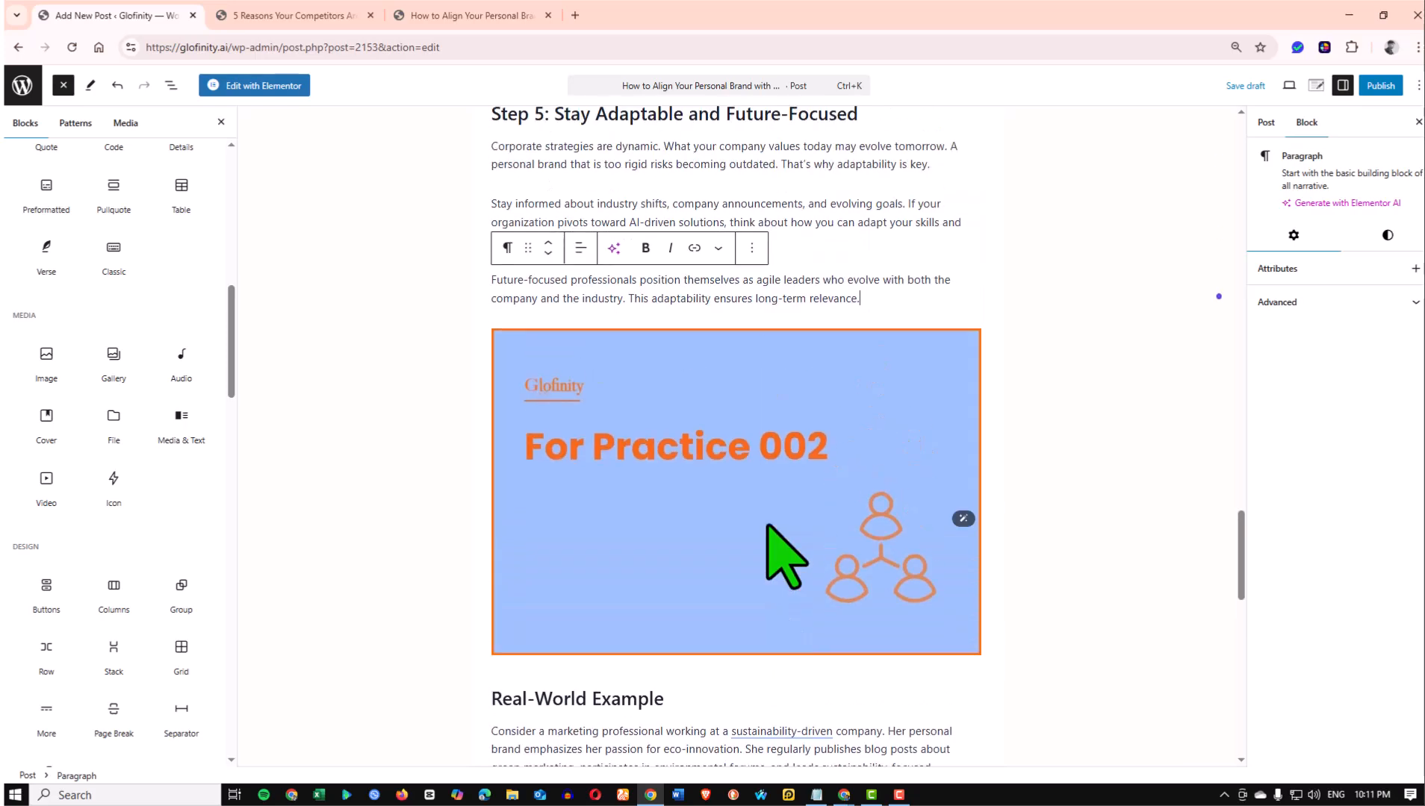
{"action": "scroll", "coordinate": [709, 527], "scroll_direction": "up", "scroll_amount": 4}
{"action": "scroll", "coordinate": [658, 556], "scroll_direction": "down", "scroll_amount": 3}
{"action": "left_click", "coordinate": [662, 524]}
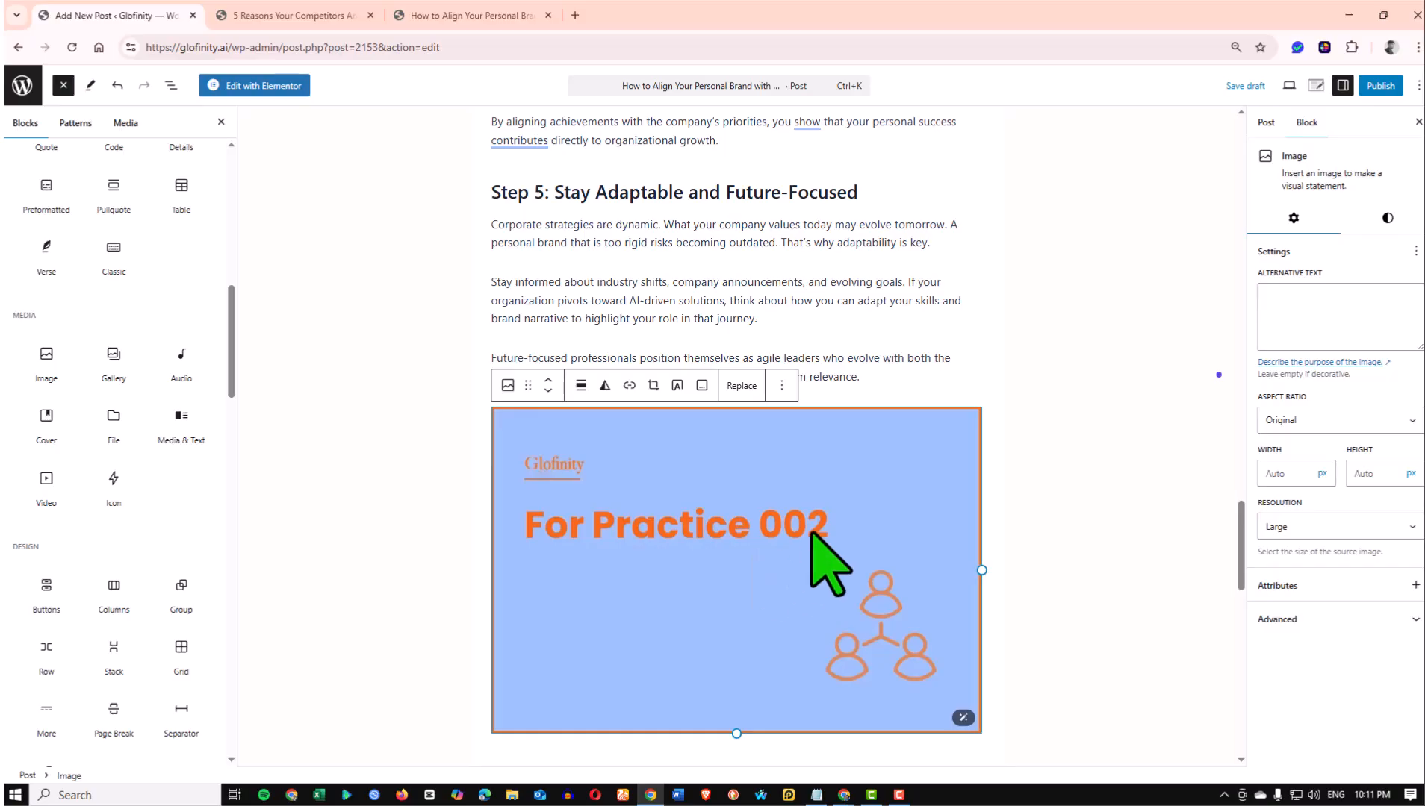
{"action": "scroll", "coordinate": [754, 552], "scroll_direction": "down", "scroll_amount": 4}
{"action": "scroll", "coordinate": [741, 566], "scroll_direction": "up", "scroll_amount": 14}
{"action": "scroll", "coordinate": [748, 512], "scroll_direction": "up", "scroll_amount": 10}
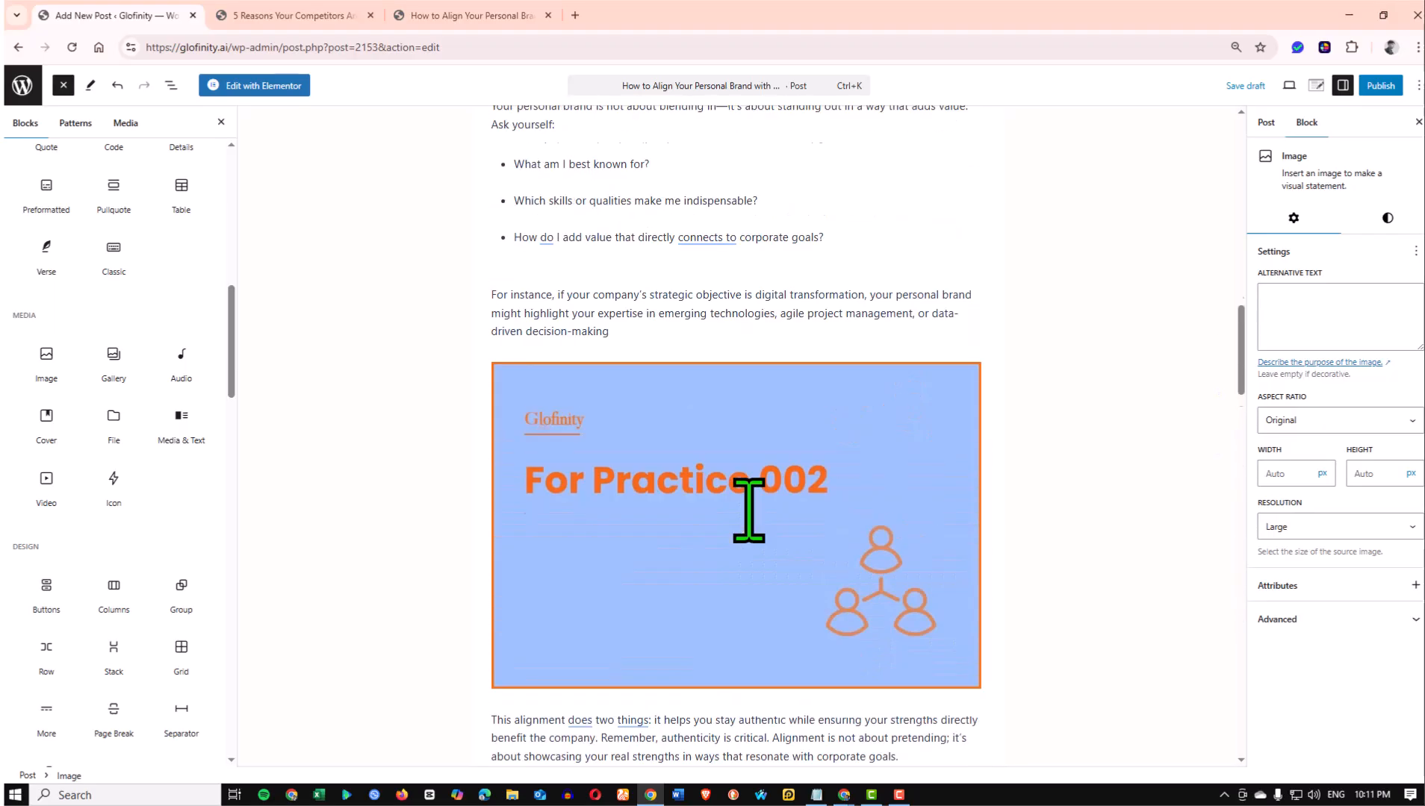
{"action": "scroll", "coordinate": [747, 509], "scroll_direction": "down", "scroll_amount": 15}
{"action": "scroll", "coordinate": [685, 537], "scroll_direction": "down", "scroll_amount": 4}
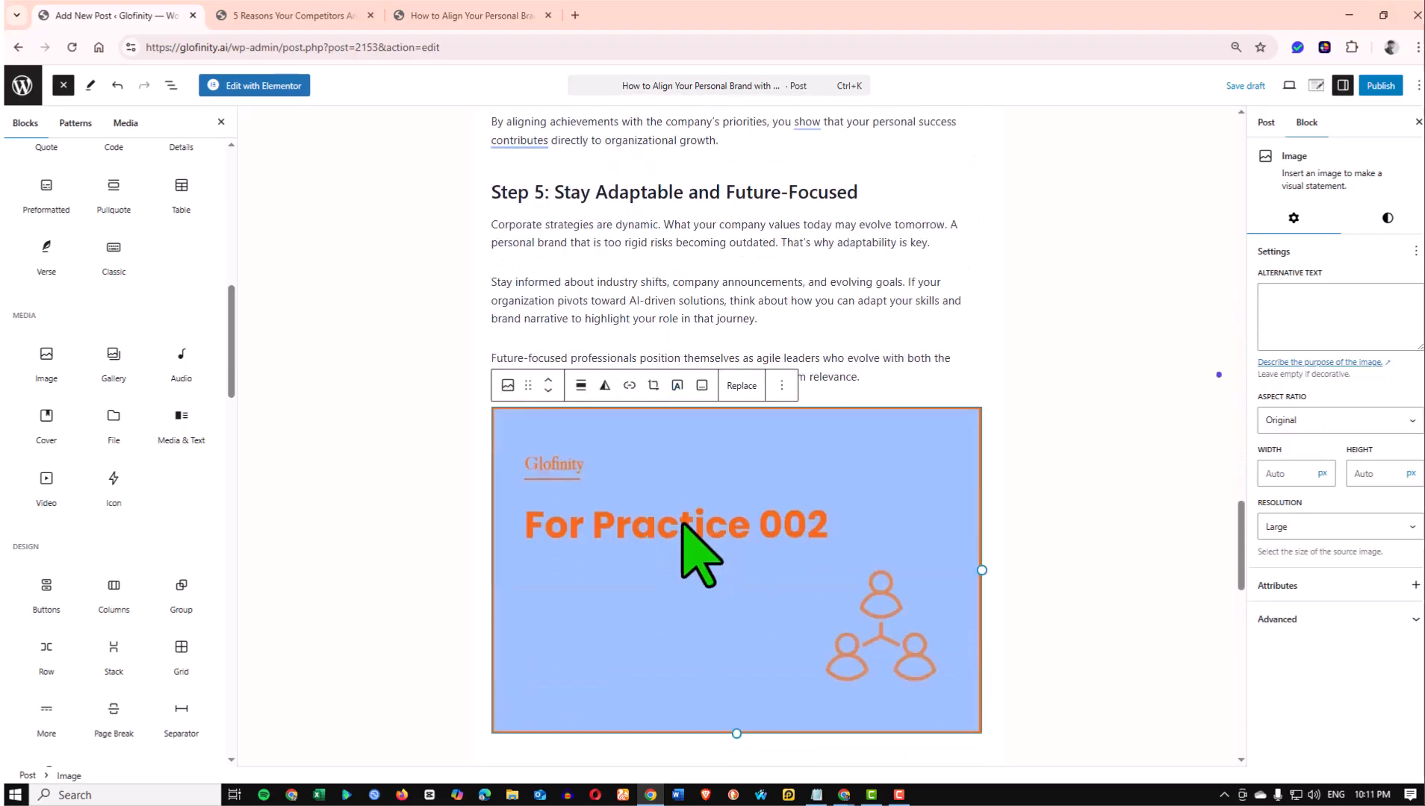
Go to the Conclusion section and place the text cursor at the end of its first paragraph
{"action": "scroll", "coordinate": [684, 541], "scroll_direction": "down", "scroll_amount": 5}
{"action": "scroll", "coordinate": [693, 515], "scroll_direction": "down", "scroll_amount": 10}
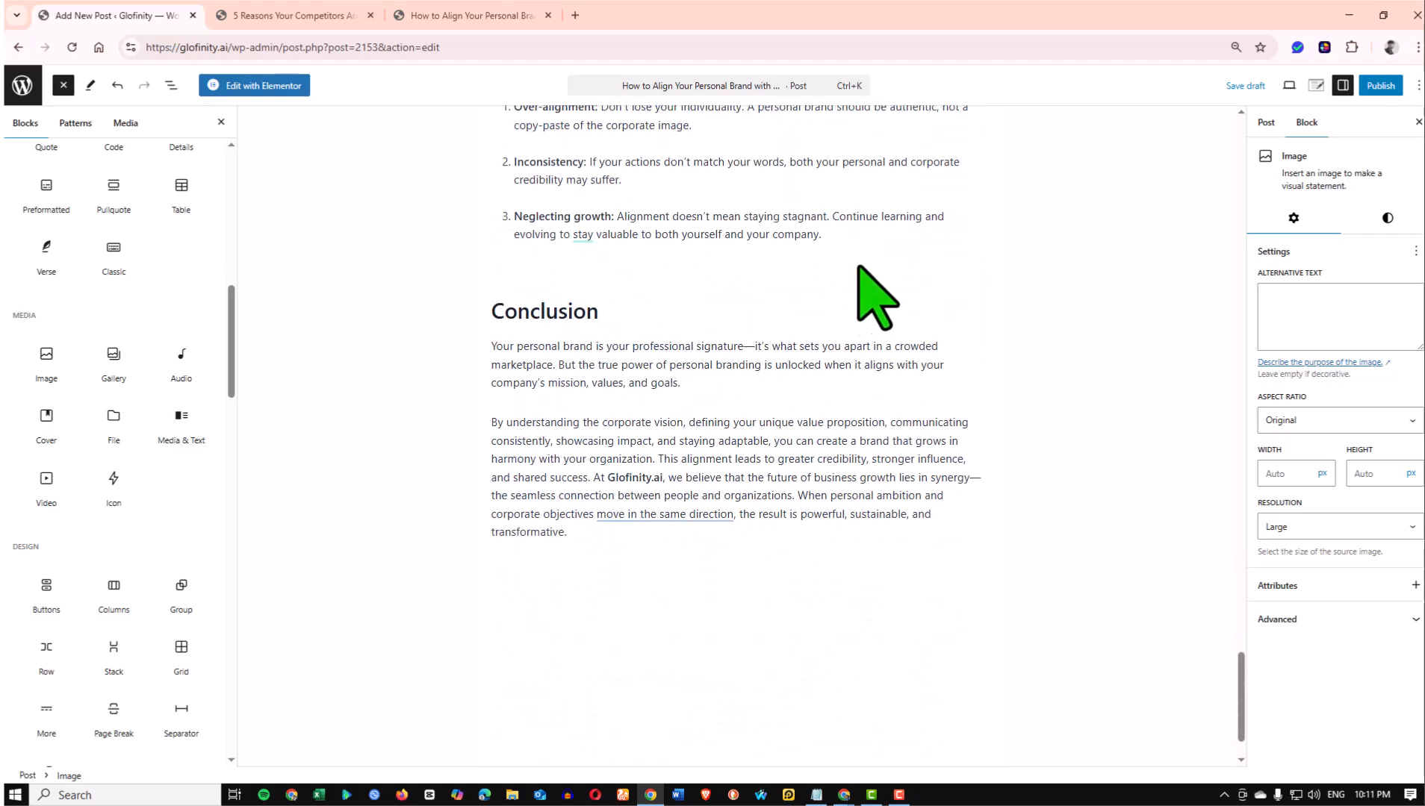
{"action": "left_click", "coordinate": [851, 237]}
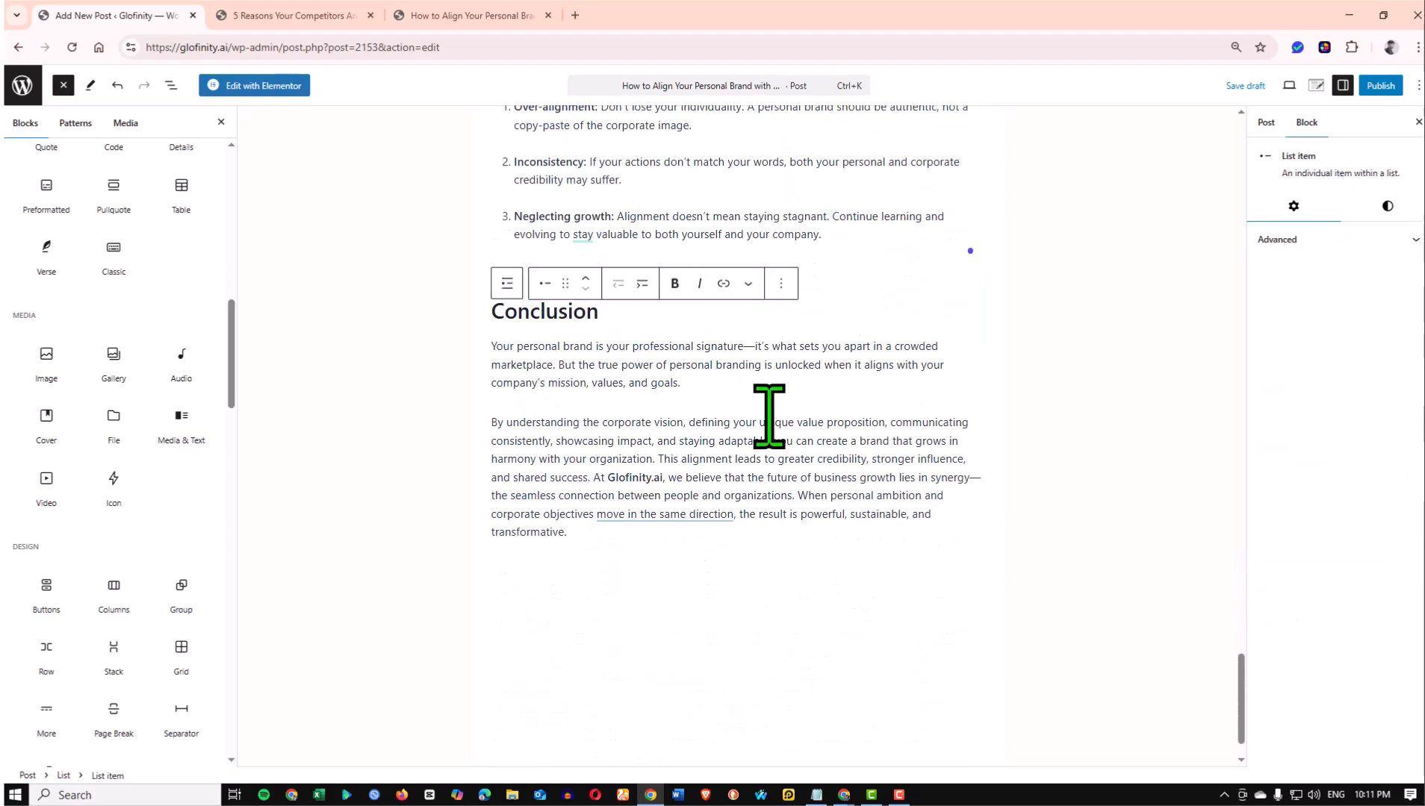
{"action": "left_click", "coordinate": [696, 390]}
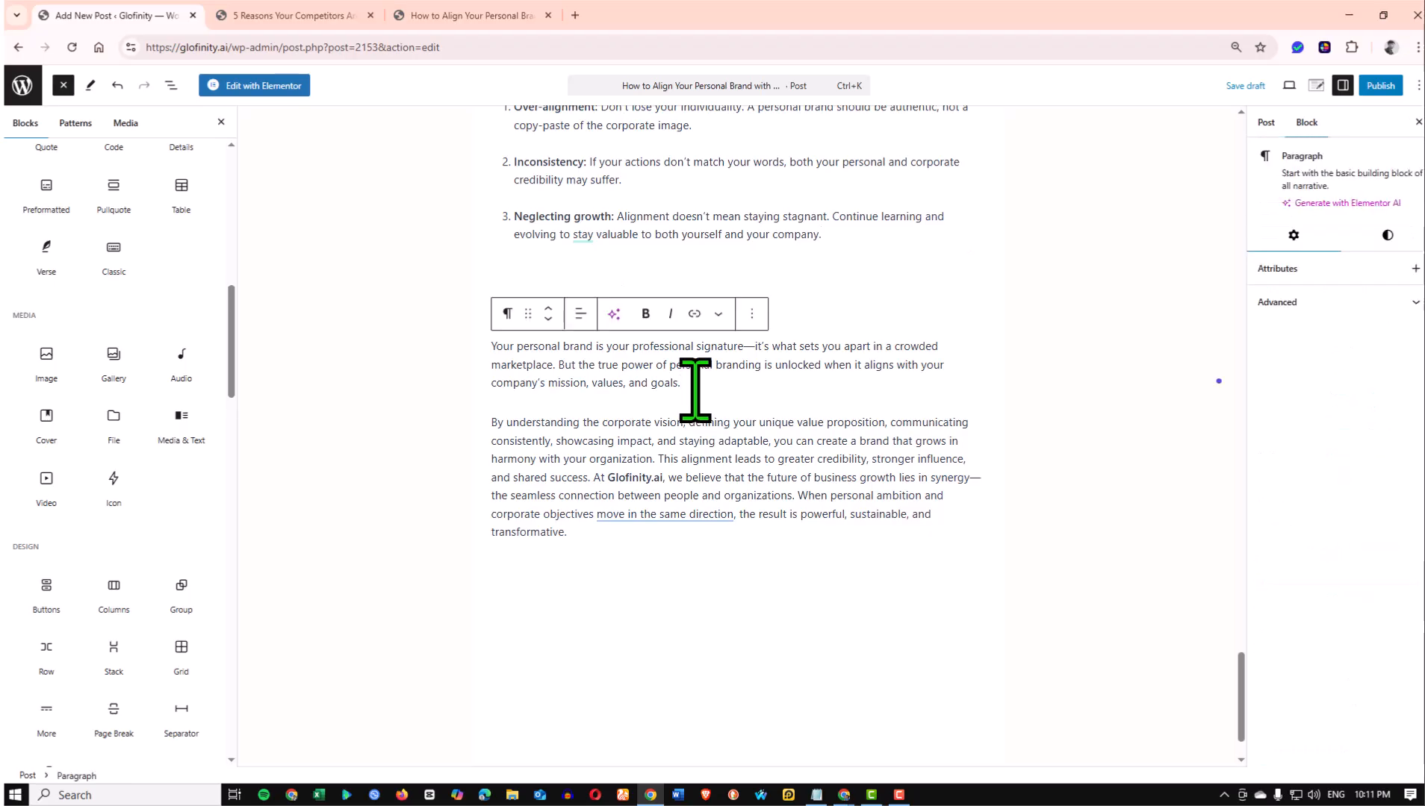
Insert an Image block between the two Conclusion paragraphs and upload Add a heading ( Share) (6).jpg into it
{"action": "key", "text": "Return"}
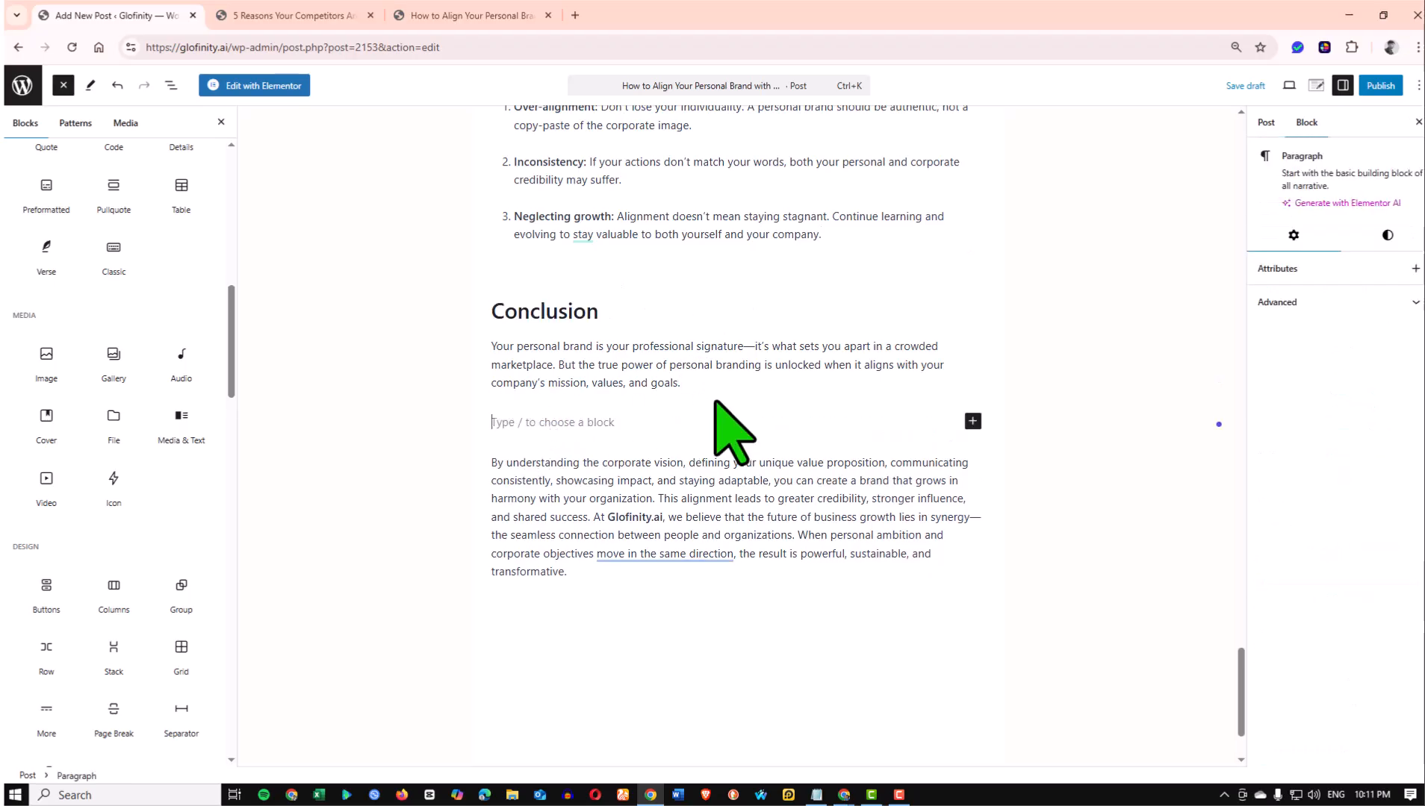
{"action": "key", "text": "BackSpace"}
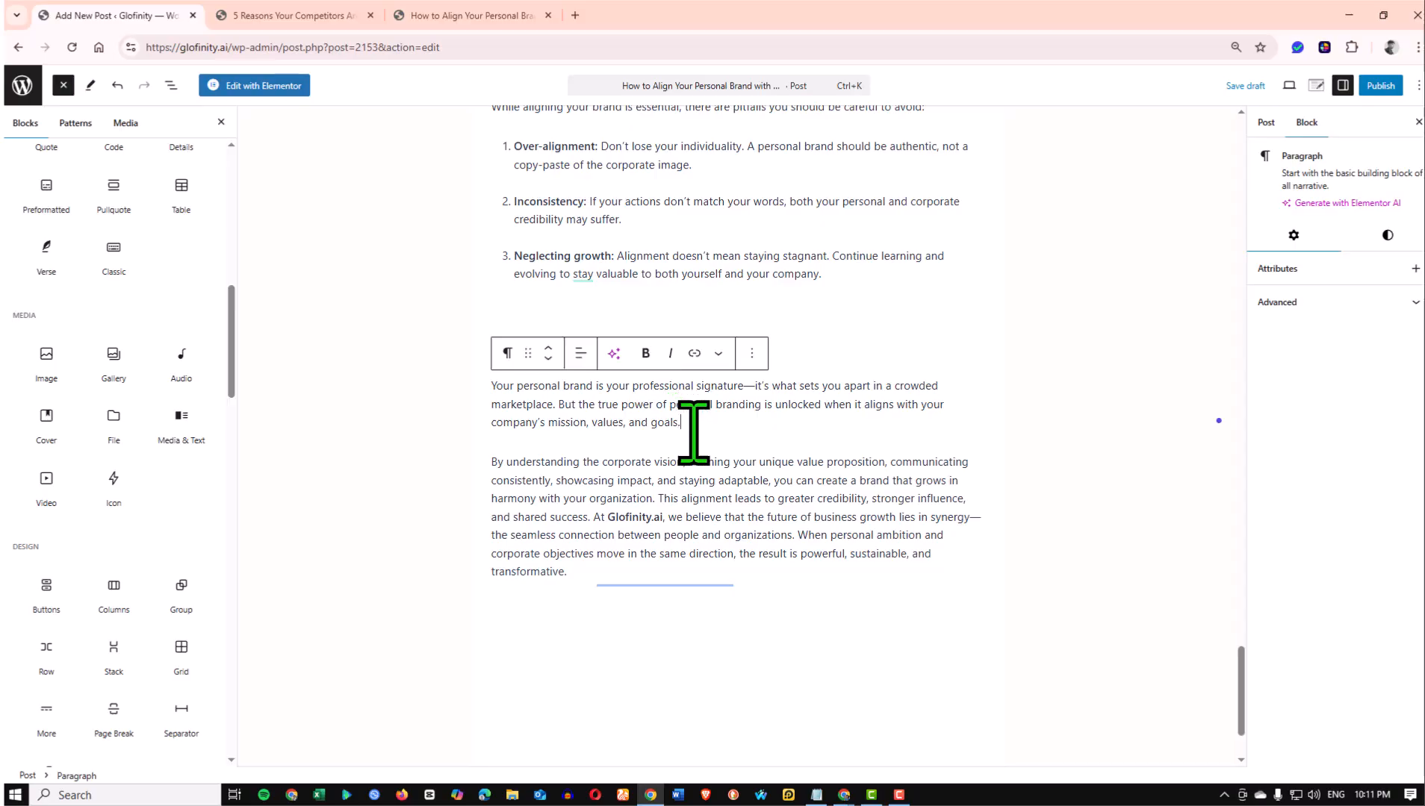
{"action": "mouse_move", "coordinate": [698, 590]}
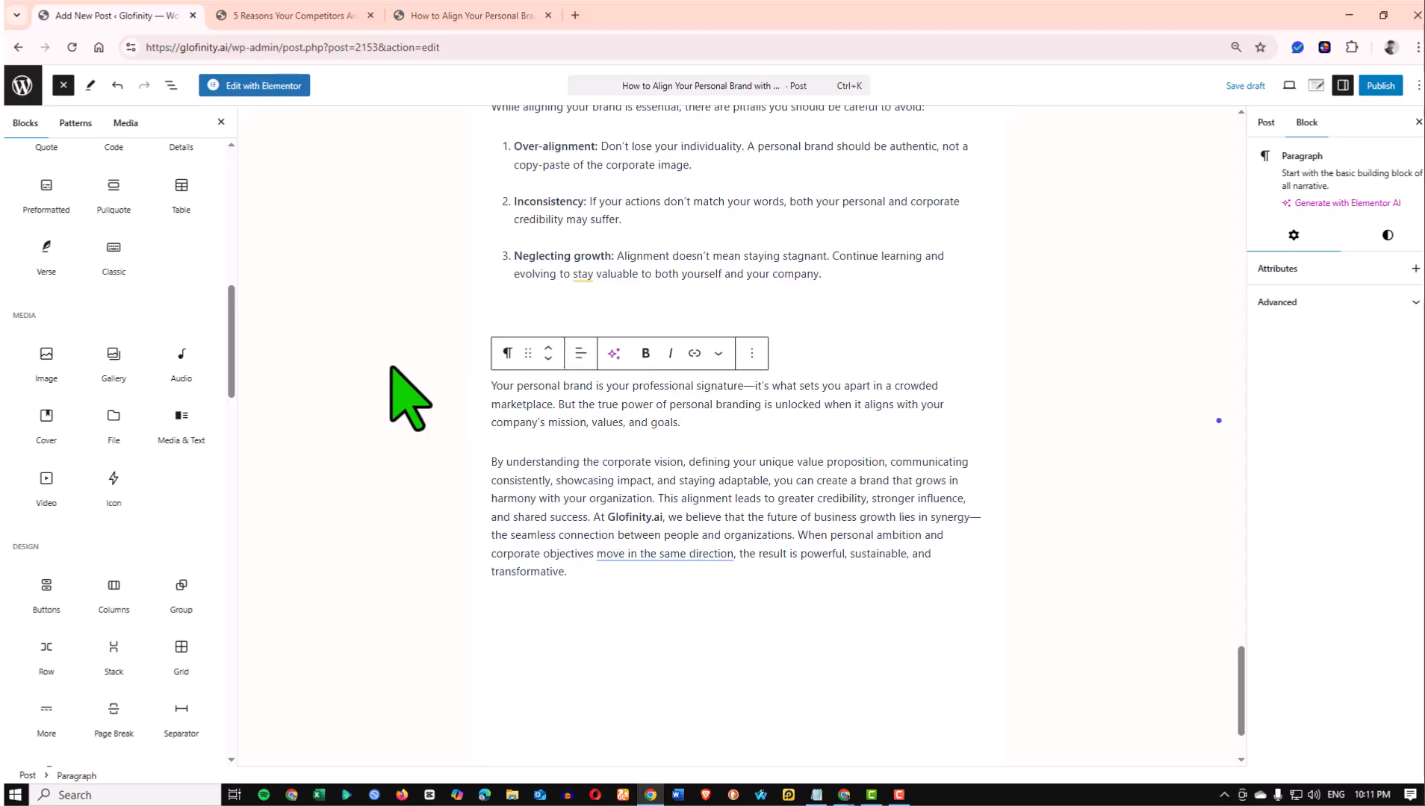
{"action": "left_click_drag", "start_coordinate": [46, 351], "coordinate": [485, 448]}
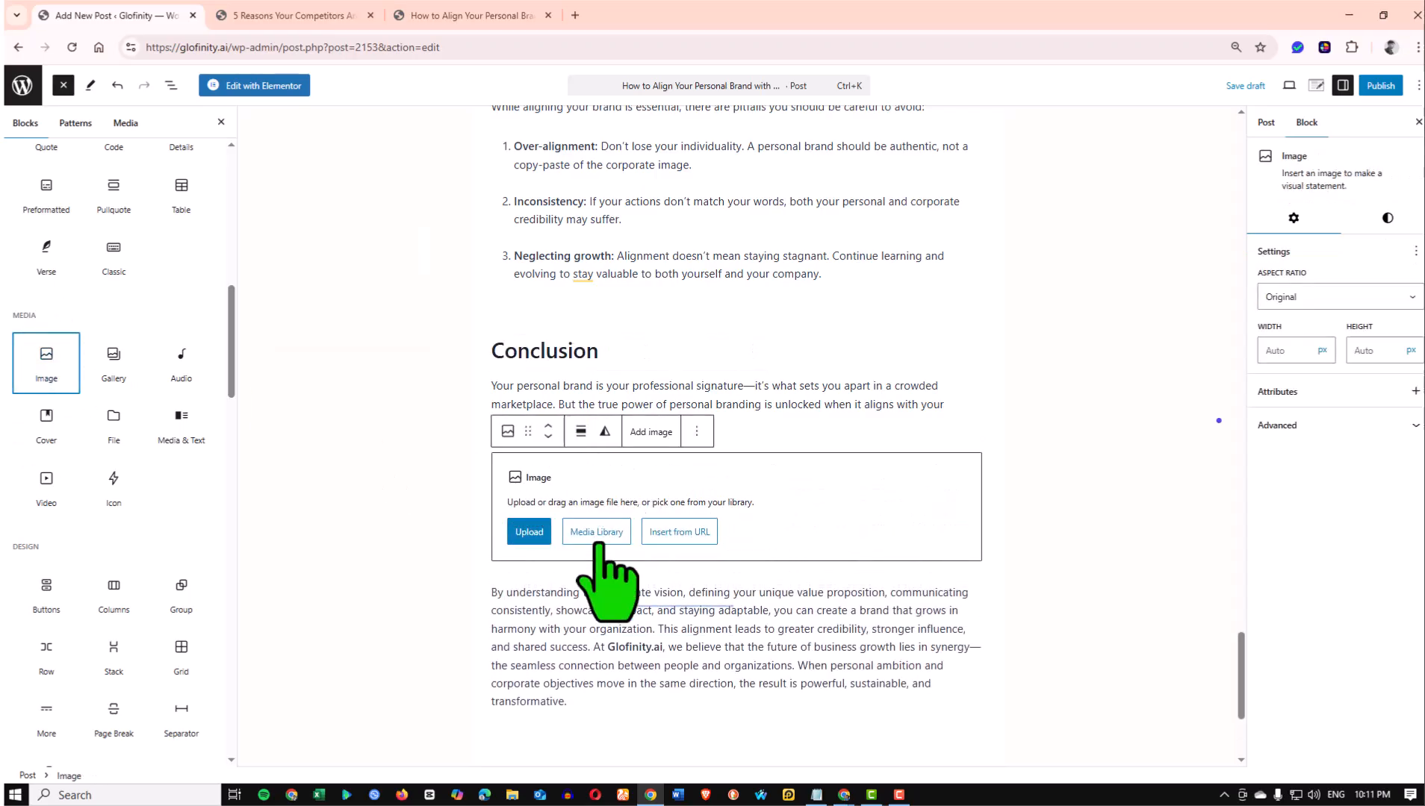
{"action": "left_click", "coordinate": [528, 533]}
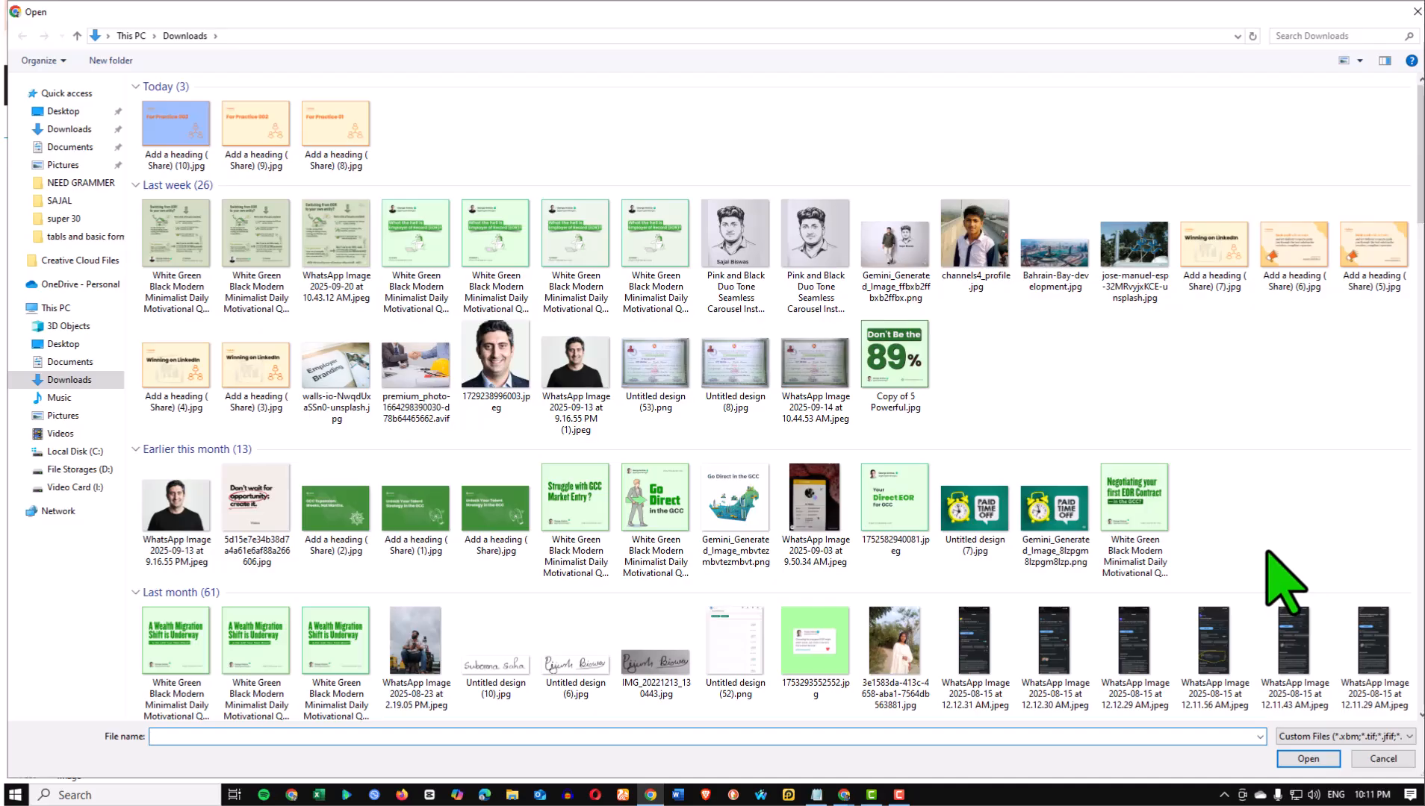
{"action": "left_click", "coordinate": [1301, 256]}
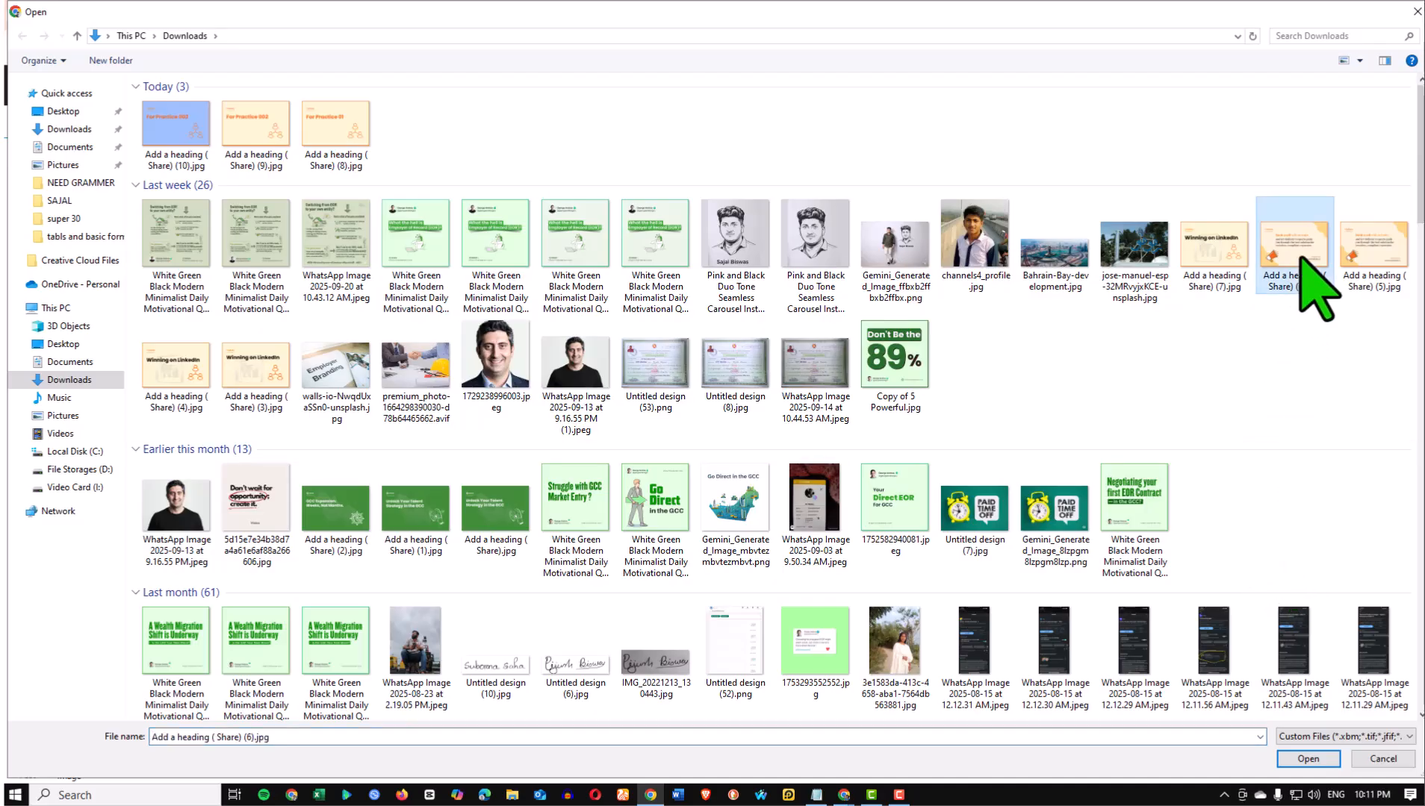
{"action": "left_click", "coordinate": [1308, 759]}
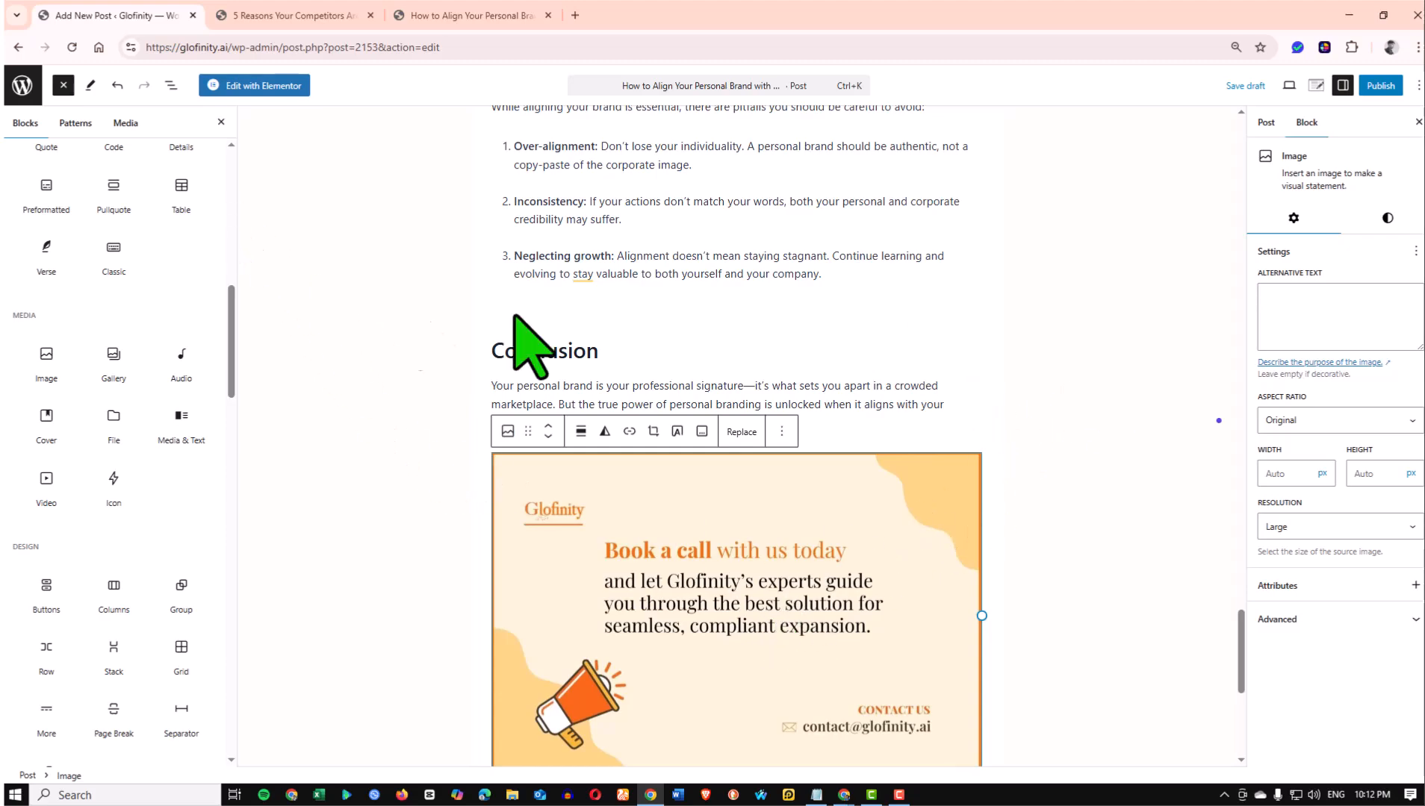
Review the placement of the Book a call banner between the two paragraphs of the Conclusion section
{"action": "scroll", "coordinate": [779, 620], "scroll_direction": "down", "scroll_amount": 3}
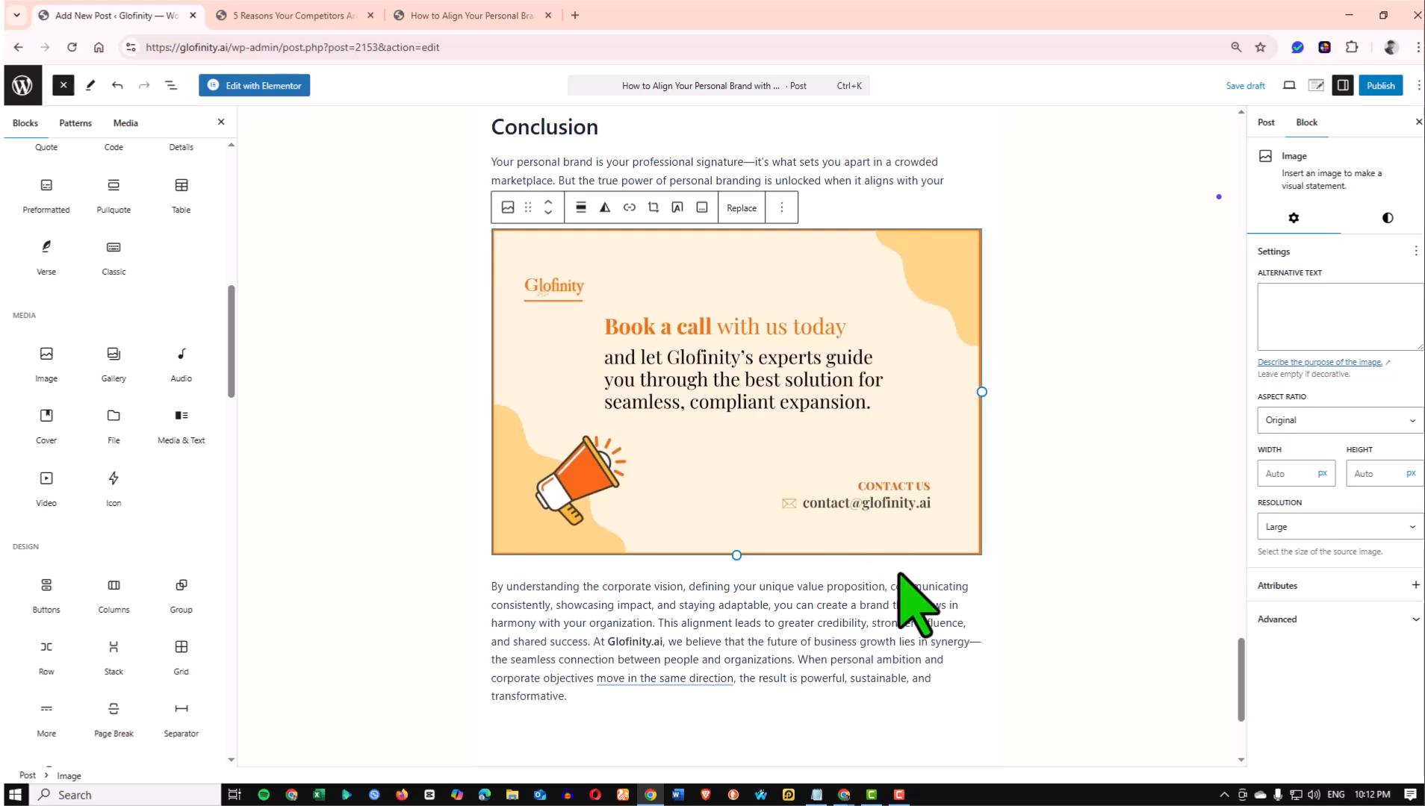
{"action": "scroll", "coordinate": [915, 603], "scroll_direction": "up", "scroll_amount": 1}
{"action": "scroll", "coordinate": [912, 603], "scroll_direction": "down", "scroll_amount": 1}
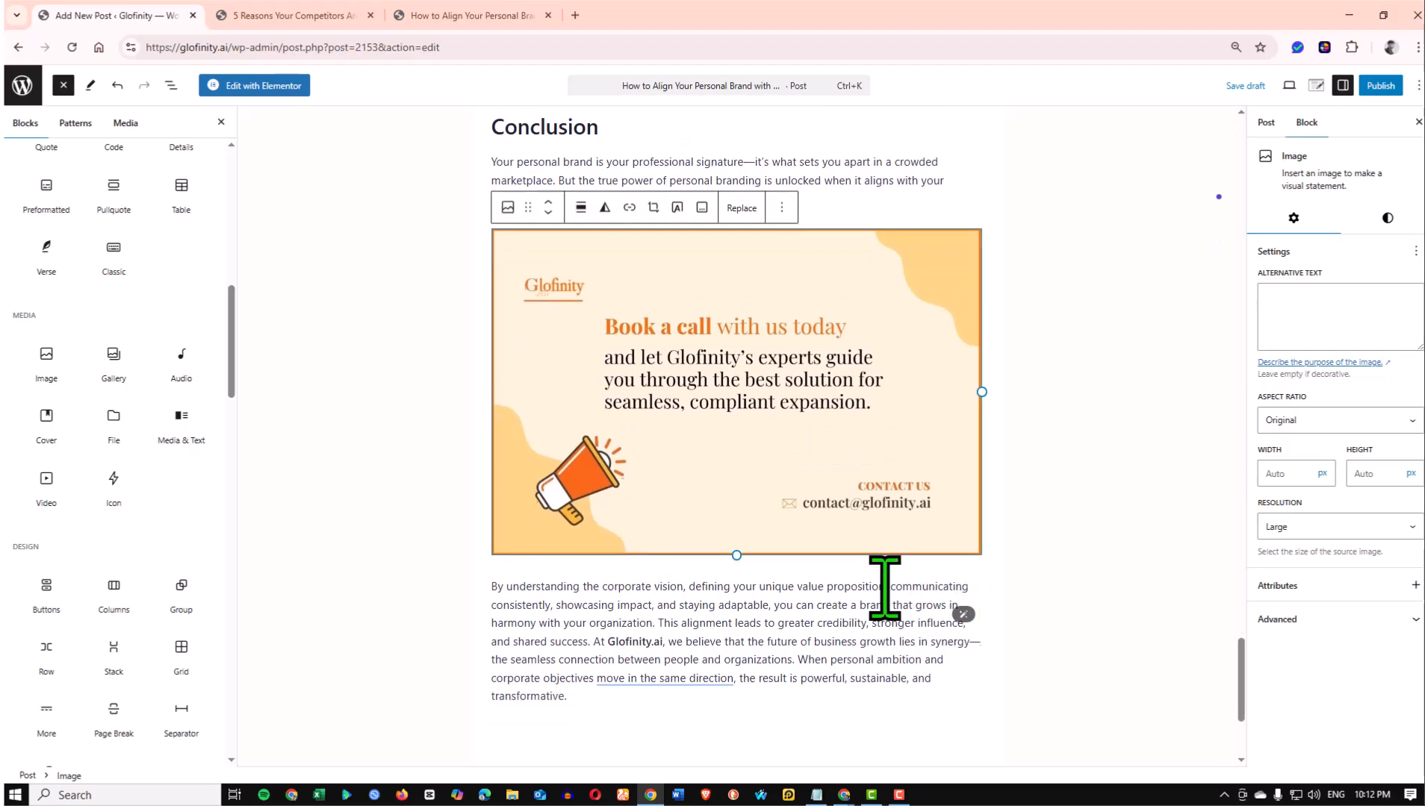
{"action": "left_click", "coordinate": [510, 640]}
{"action": "scroll", "coordinate": [567, 463], "scroll_direction": "up", "scroll_amount": 2}
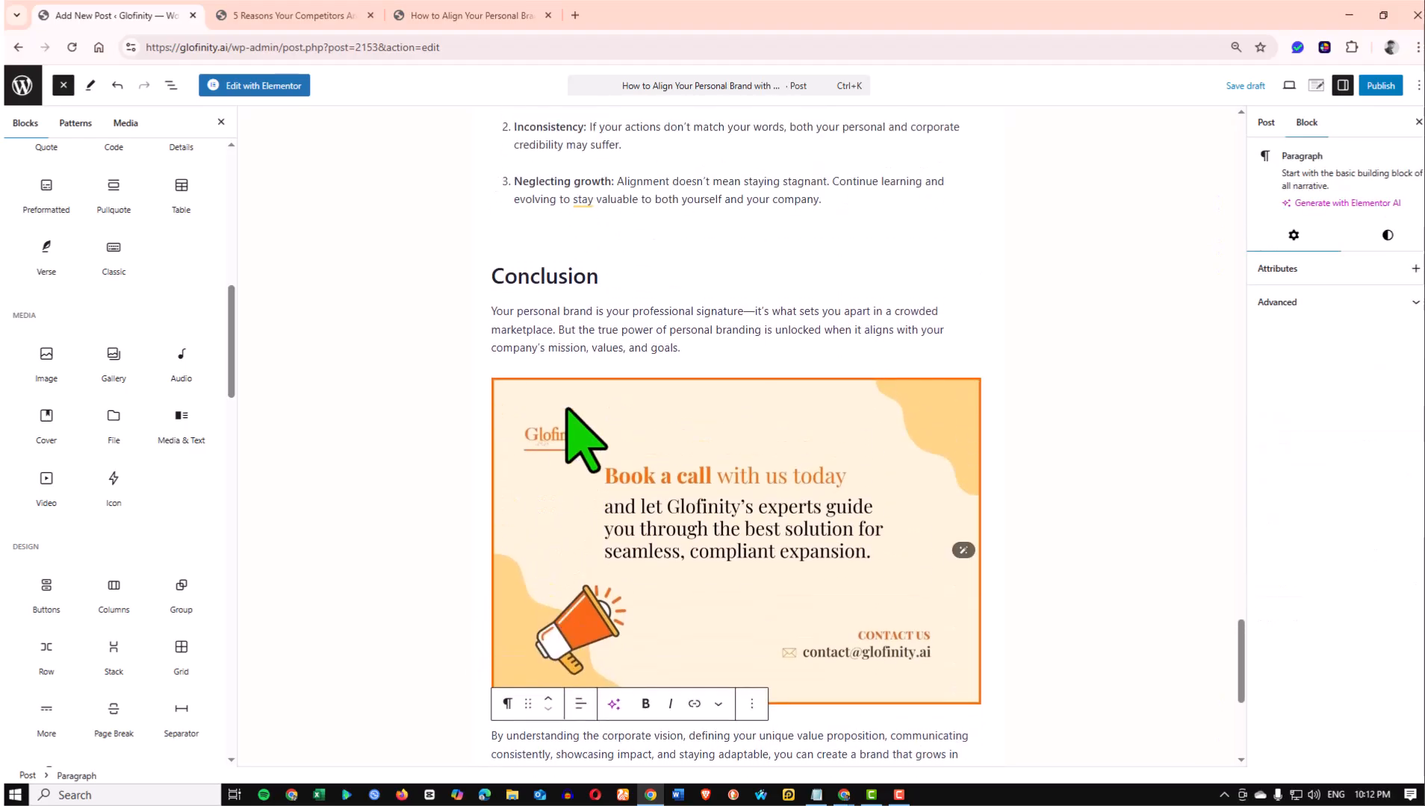
{"action": "left_click", "coordinate": [583, 331]}
{"action": "left_click_drag", "start_coordinate": [492, 313], "coordinate": [690, 350]}
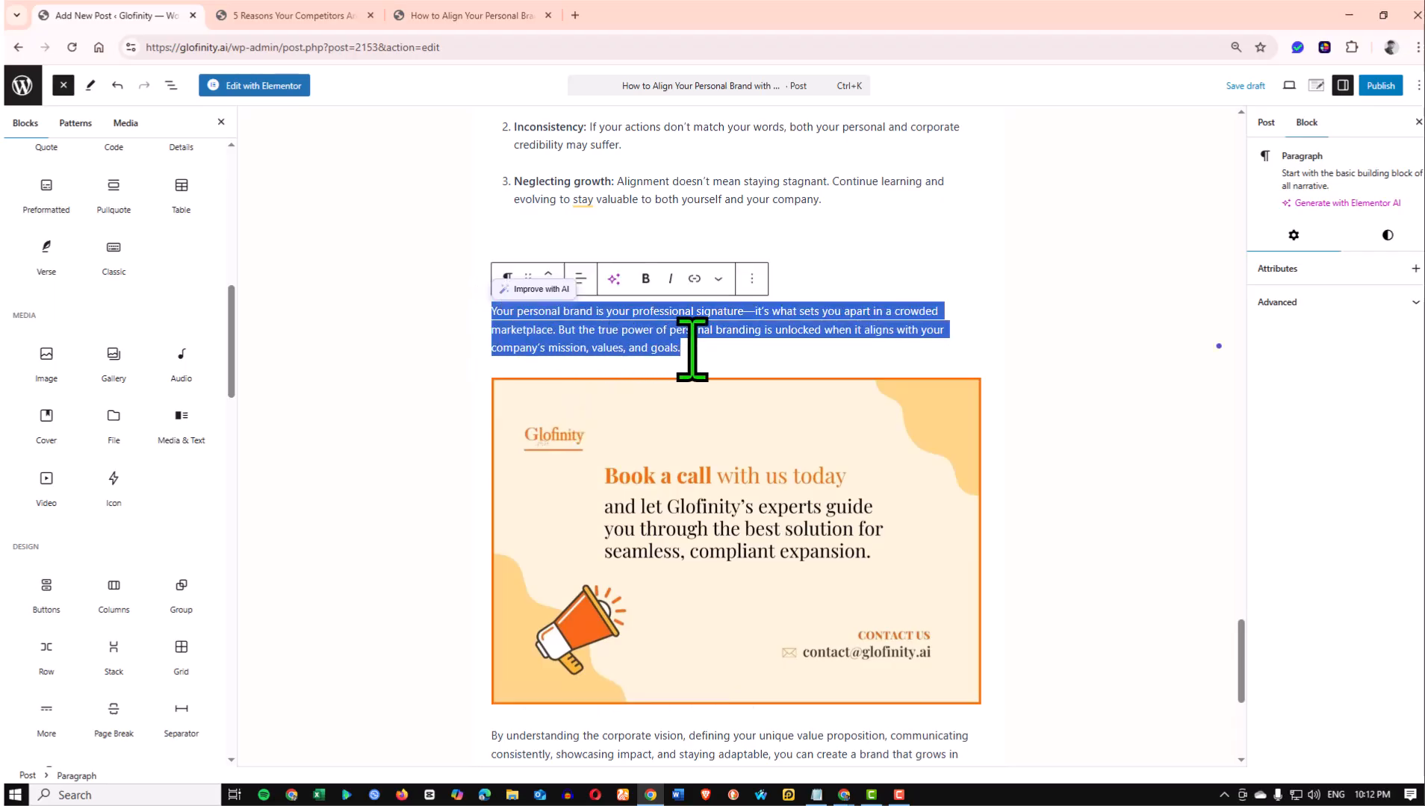
{"action": "scroll", "coordinate": [541, 715], "scroll_direction": "down", "scroll_amount": 2}
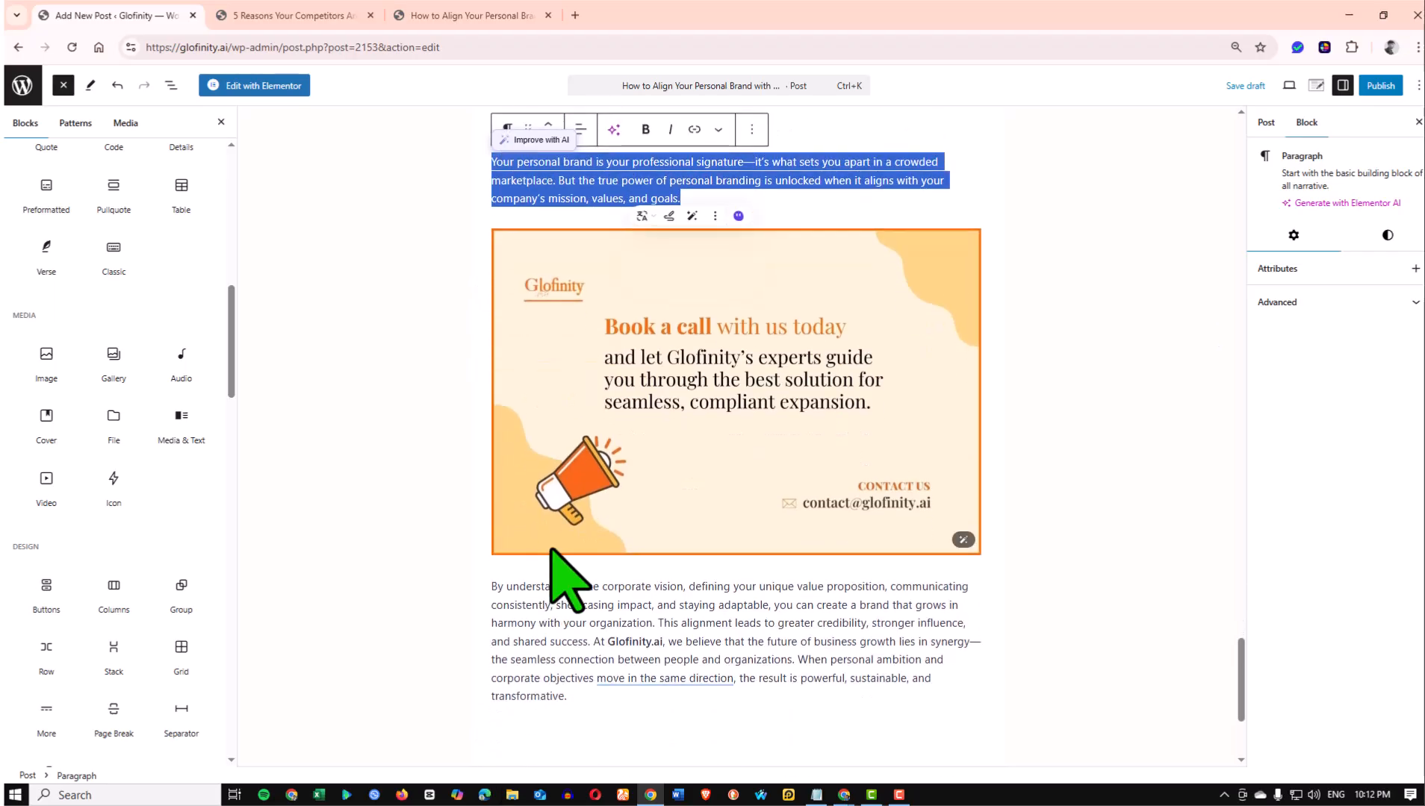
{"action": "left_click", "coordinate": [591, 695]}
{"action": "left_click_drag", "start_coordinate": [592, 695], "coordinate": [493, 590]}
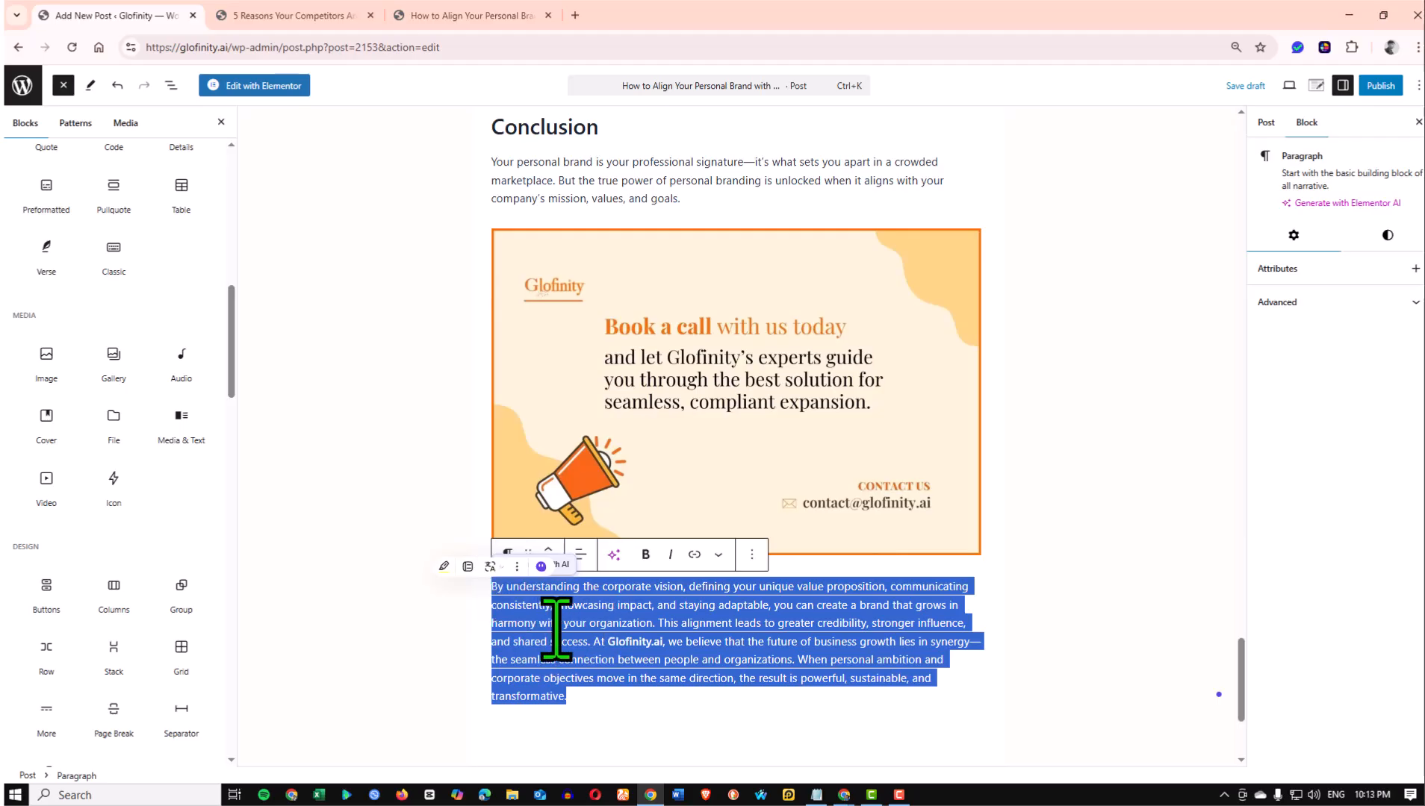
{"action": "left_click", "coordinate": [689, 658]}
Go back to the paragraph about the marketing professional below the For Practice 002 image and set the page zoom to 100%
{"action": "scroll", "coordinate": [732, 525], "scroll_direction": "up", "scroll_amount": 15}
{"action": "scroll", "coordinate": [704, 493], "scroll_direction": "up", "scroll_amount": 1}
{"action": "left_click", "coordinate": [512, 501]}
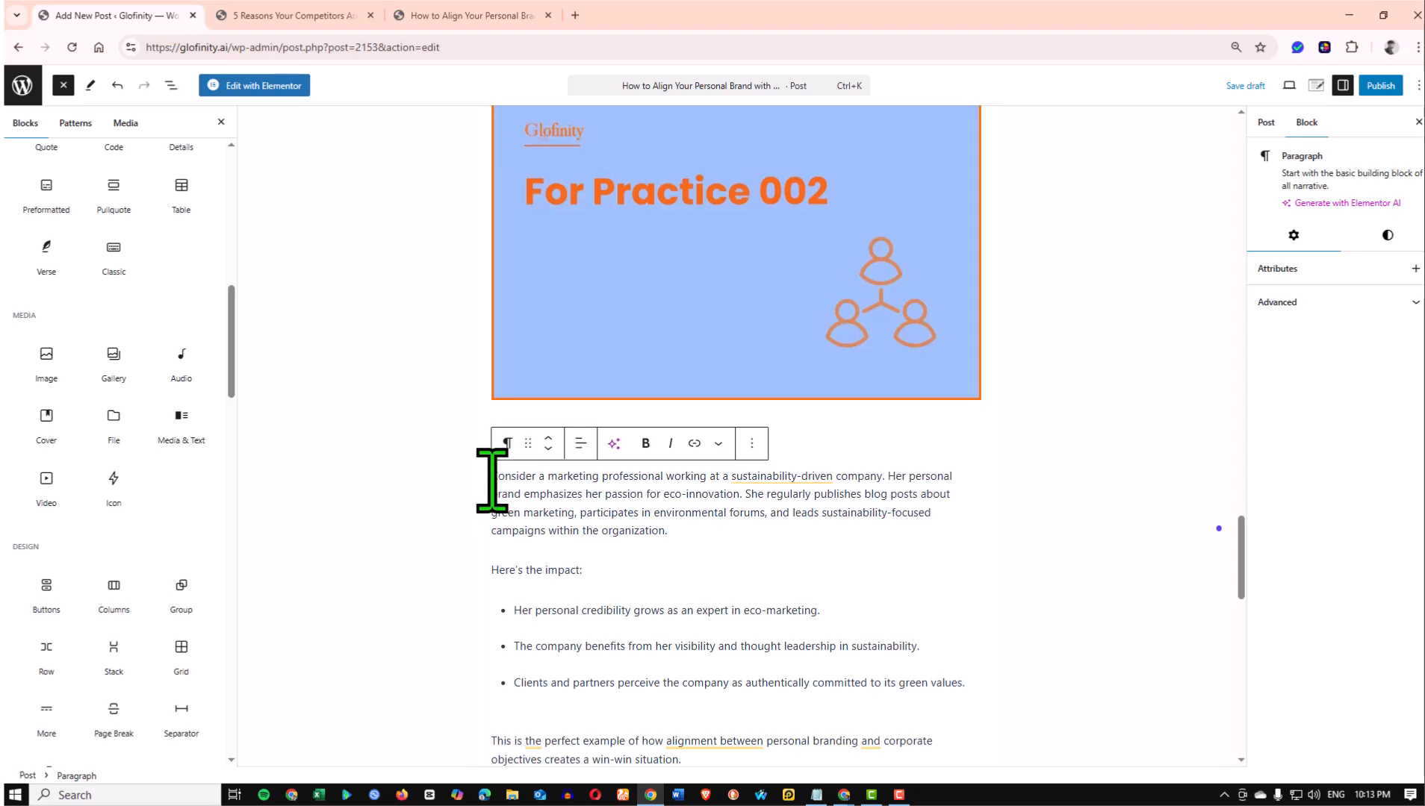
{"action": "left_click_drag", "start_coordinate": [492, 478], "coordinate": [655, 539]}
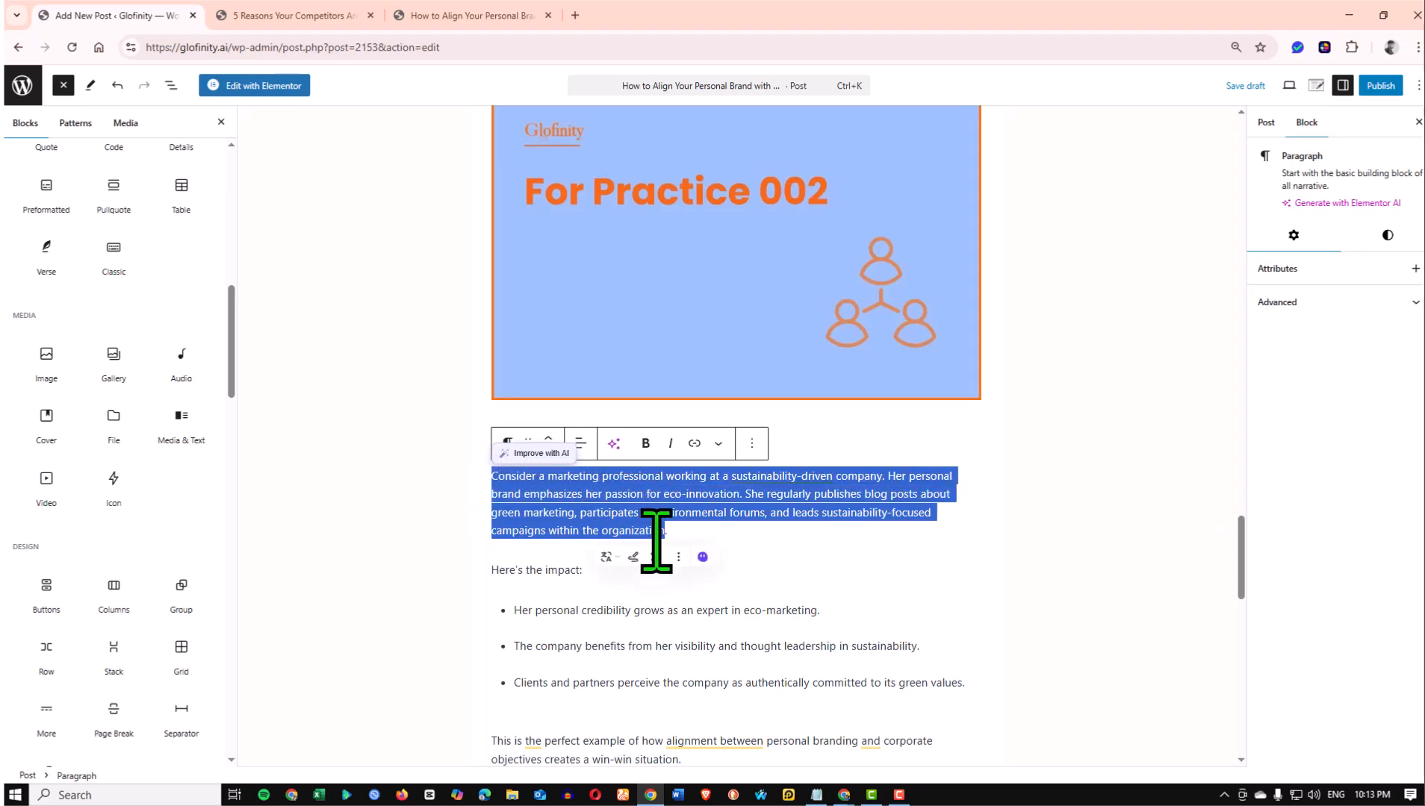
{"action": "left_click", "coordinate": [730, 539]}
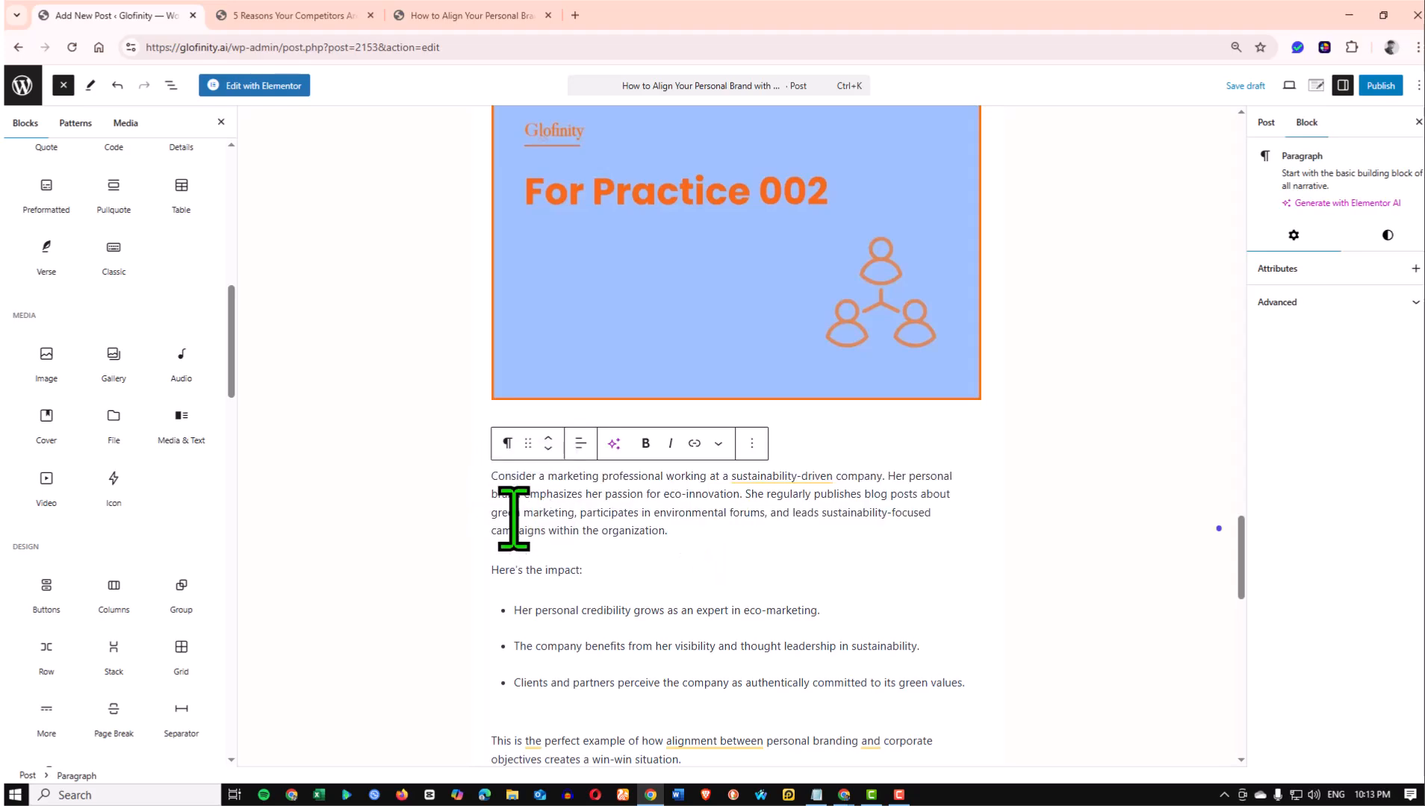
{"action": "key", "text": "ctrl+plus"}
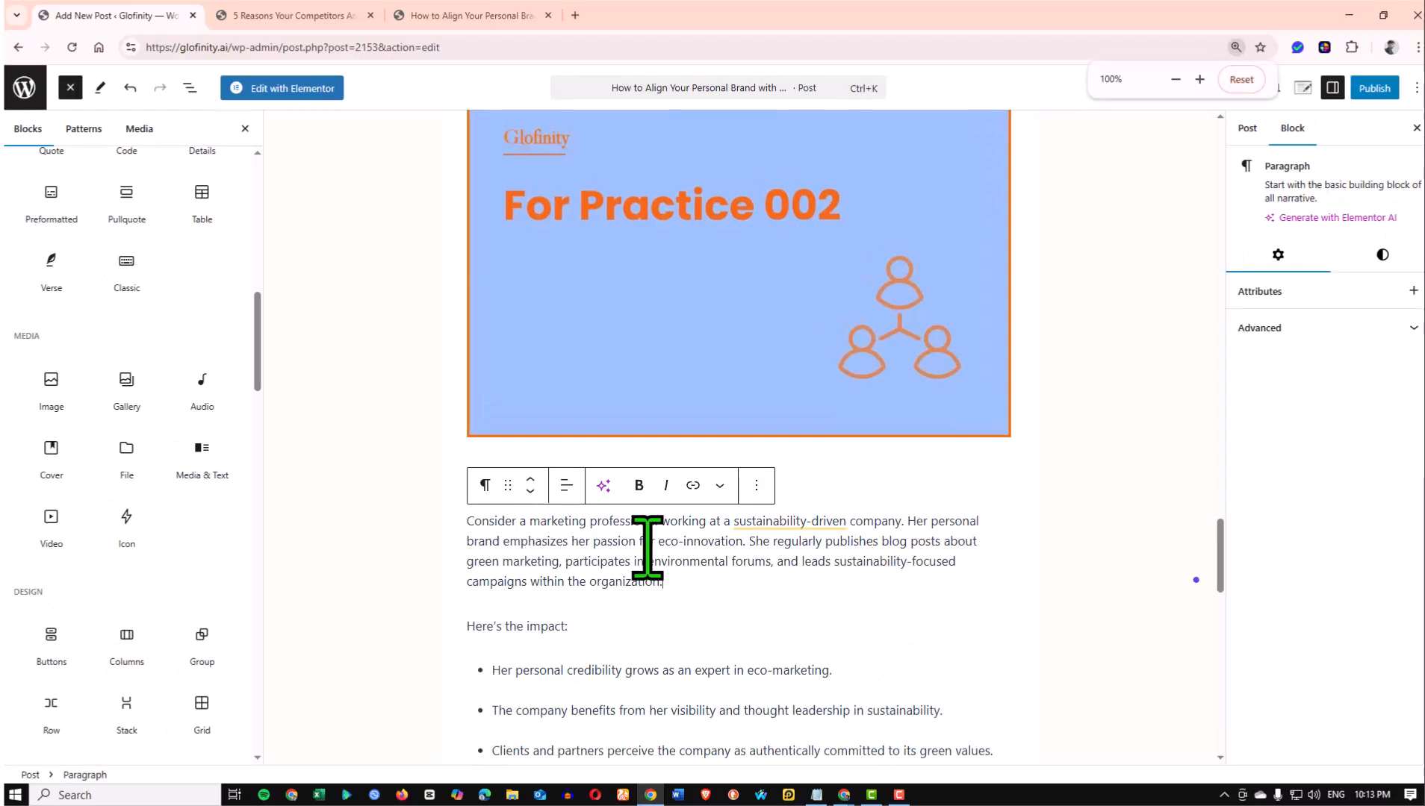
Examine the formatting and block options available for the paragraph about the marketing professional
{"action": "scroll", "coordinate": [649, 546], "scroll_direction": "down", "scroll_amount": 2}
{"action": "left_click_drag", "start_coordinate": [468, 373], "coordinate": [661, 437]}
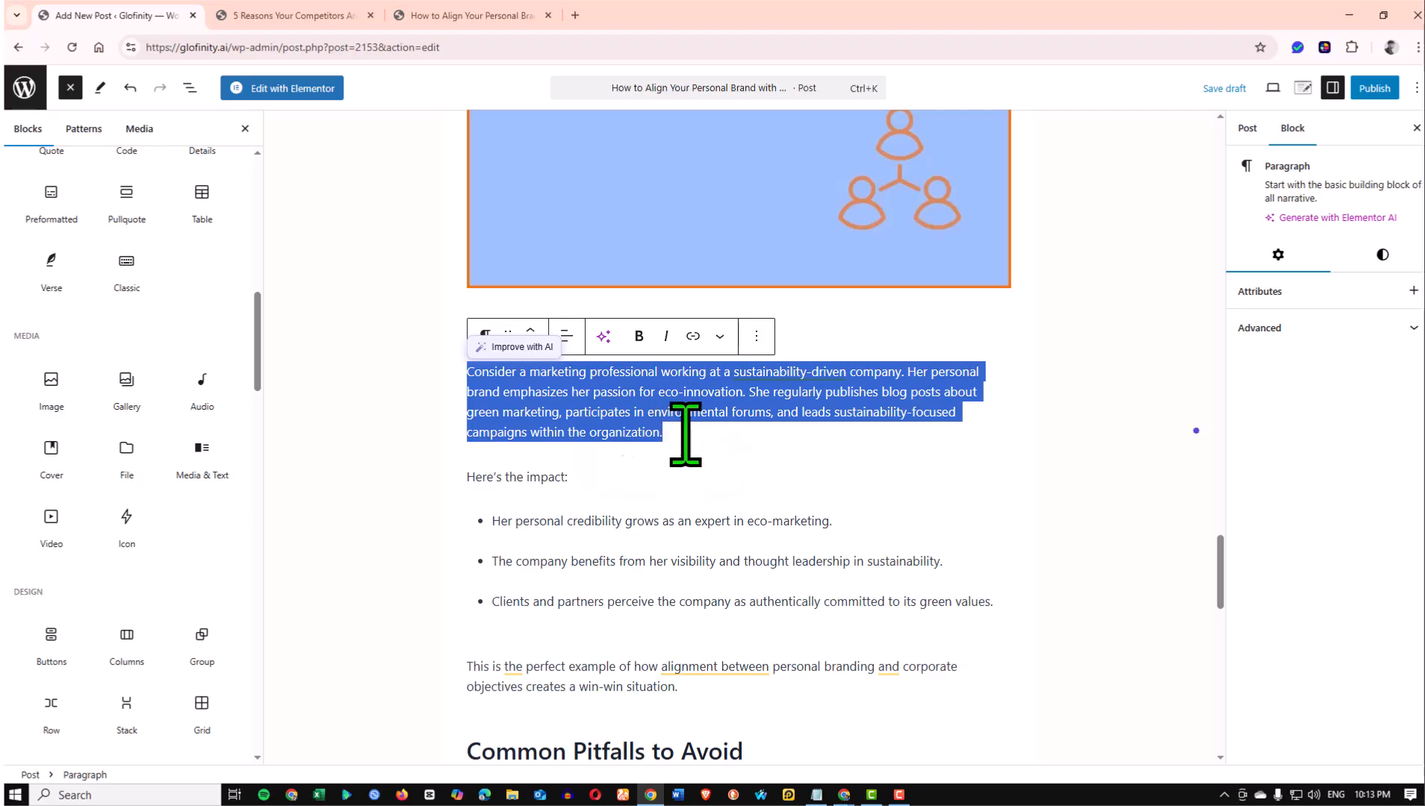
{"action": "left_click", "coordinate": [680, 435]}
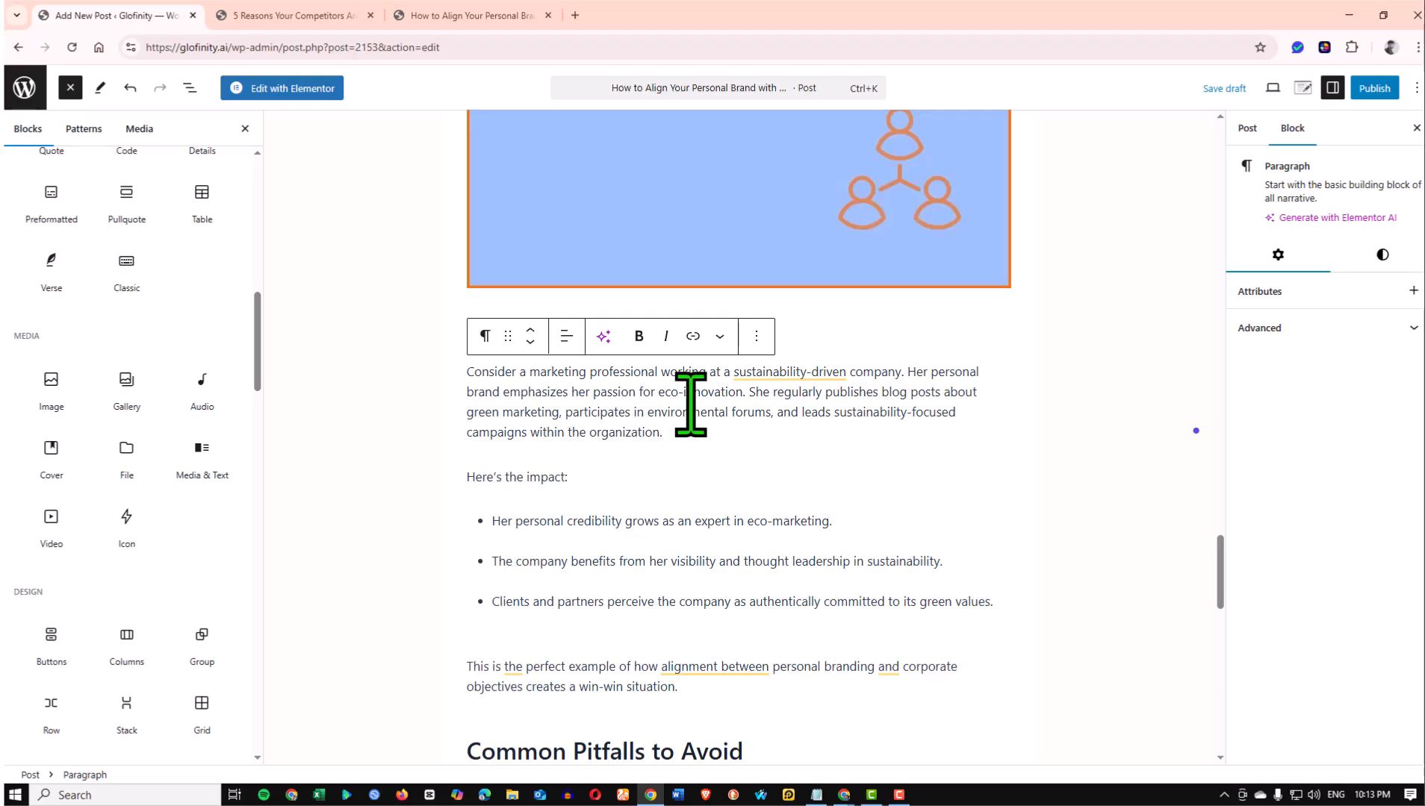
{"action": "left_click_drag", "start_coordinate": [468, 373], "coordinate": [657, 430]}
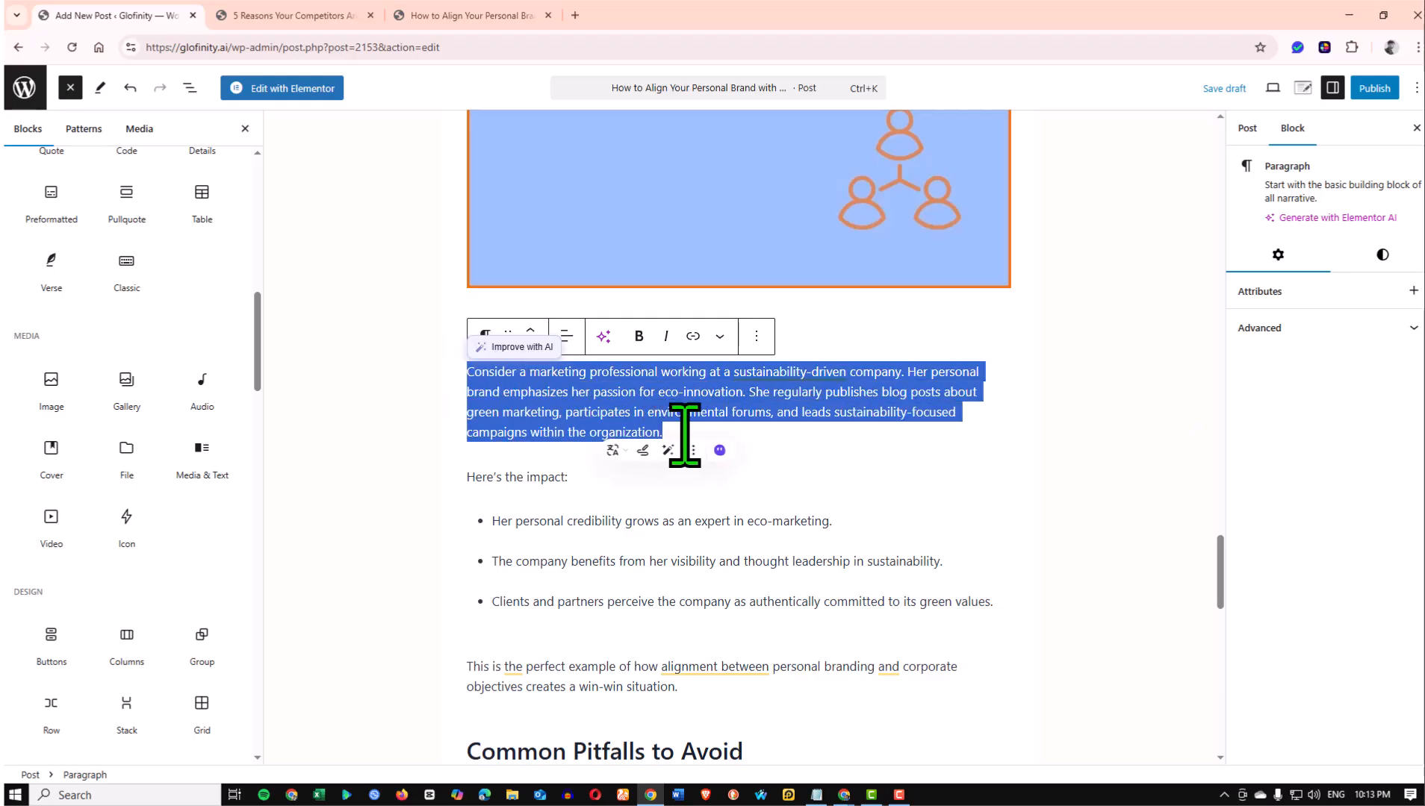
{"action": "left_click", "coordinate": [774, 411]}
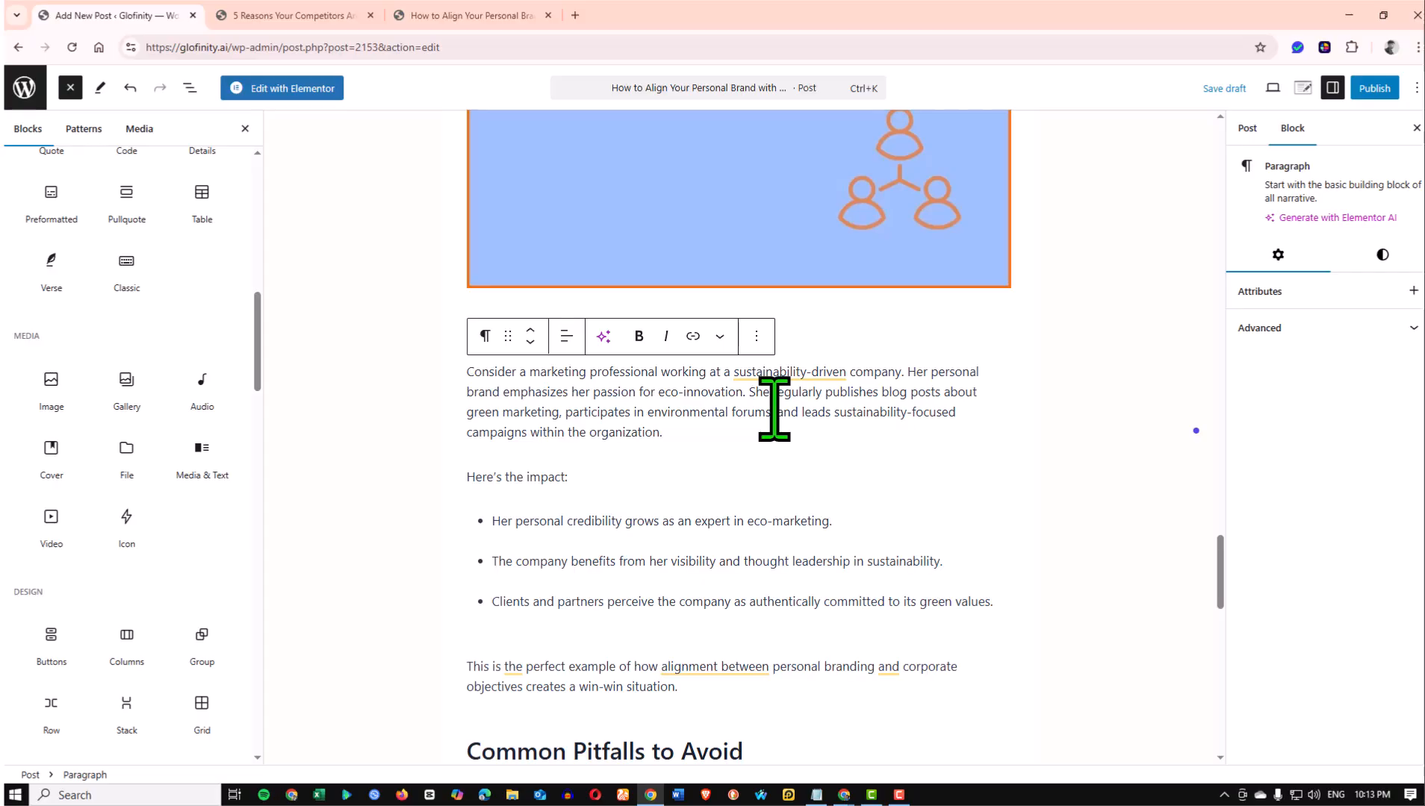
{"action": "left_click", "coordinate": [651, 410]}
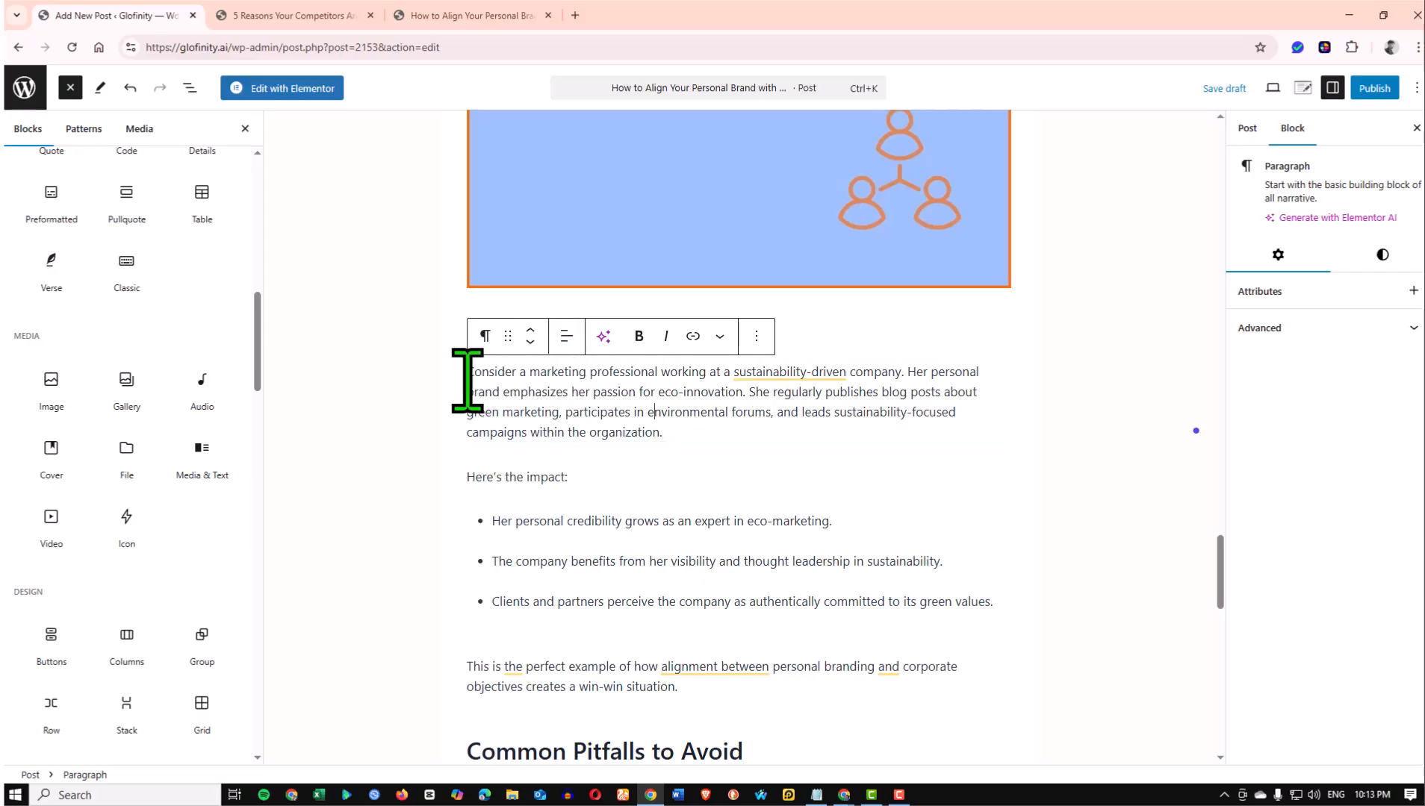
{"action": "left_click", "coordinate": [507, 336]}
{"action": "key", "text": "Escape"}
{"action": "left_click", "coordinate": [757, 336]}
{"action": "left_click", "coordinate": [755, 336]}
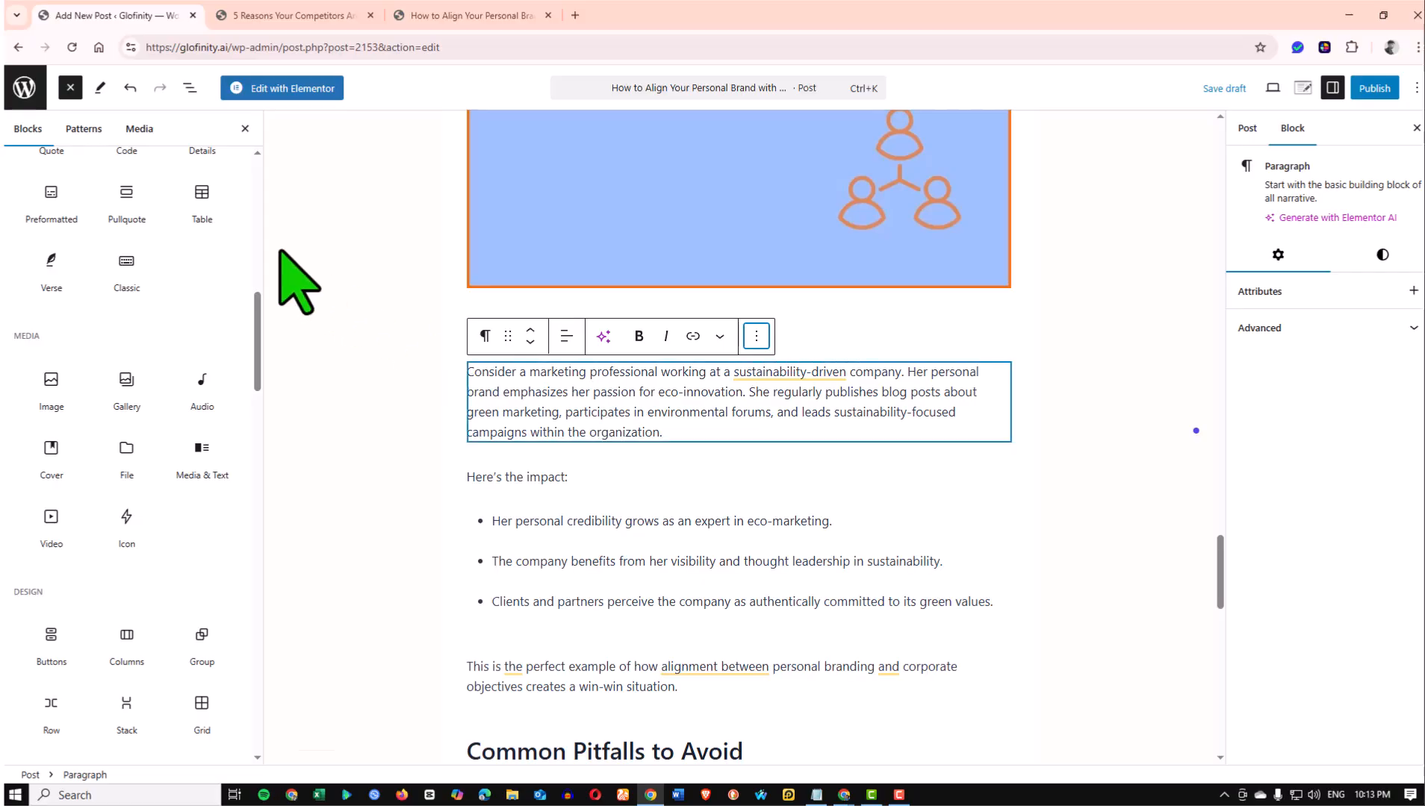
Hide the block library and expand the Advanced settings of the marketing professional paragraph
{"action": "left_click", "coordinate": [244, 129]}
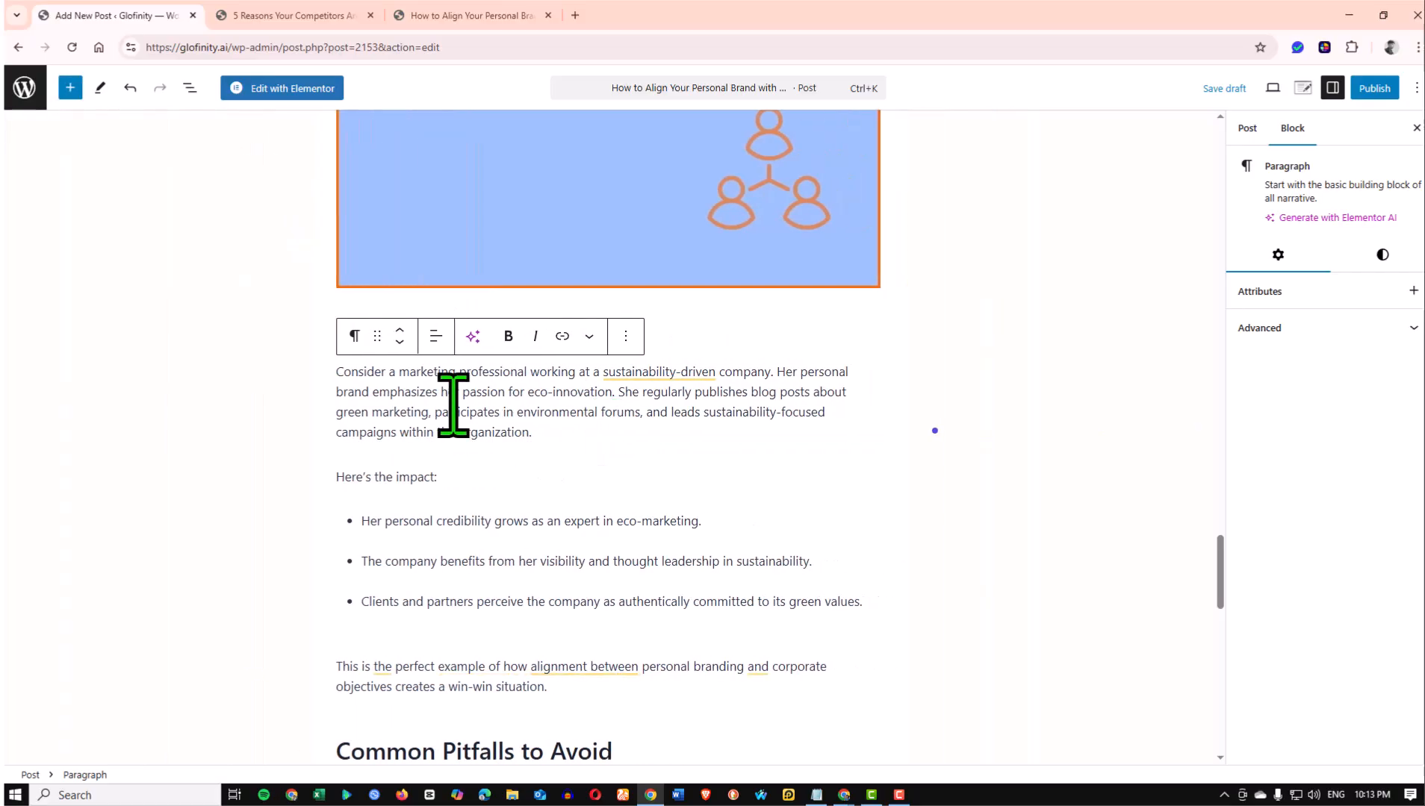
{"action": "left_click", "coordinate": [1382, 254]}
{"action": "left_click", "coordinate": [1278, 256]}
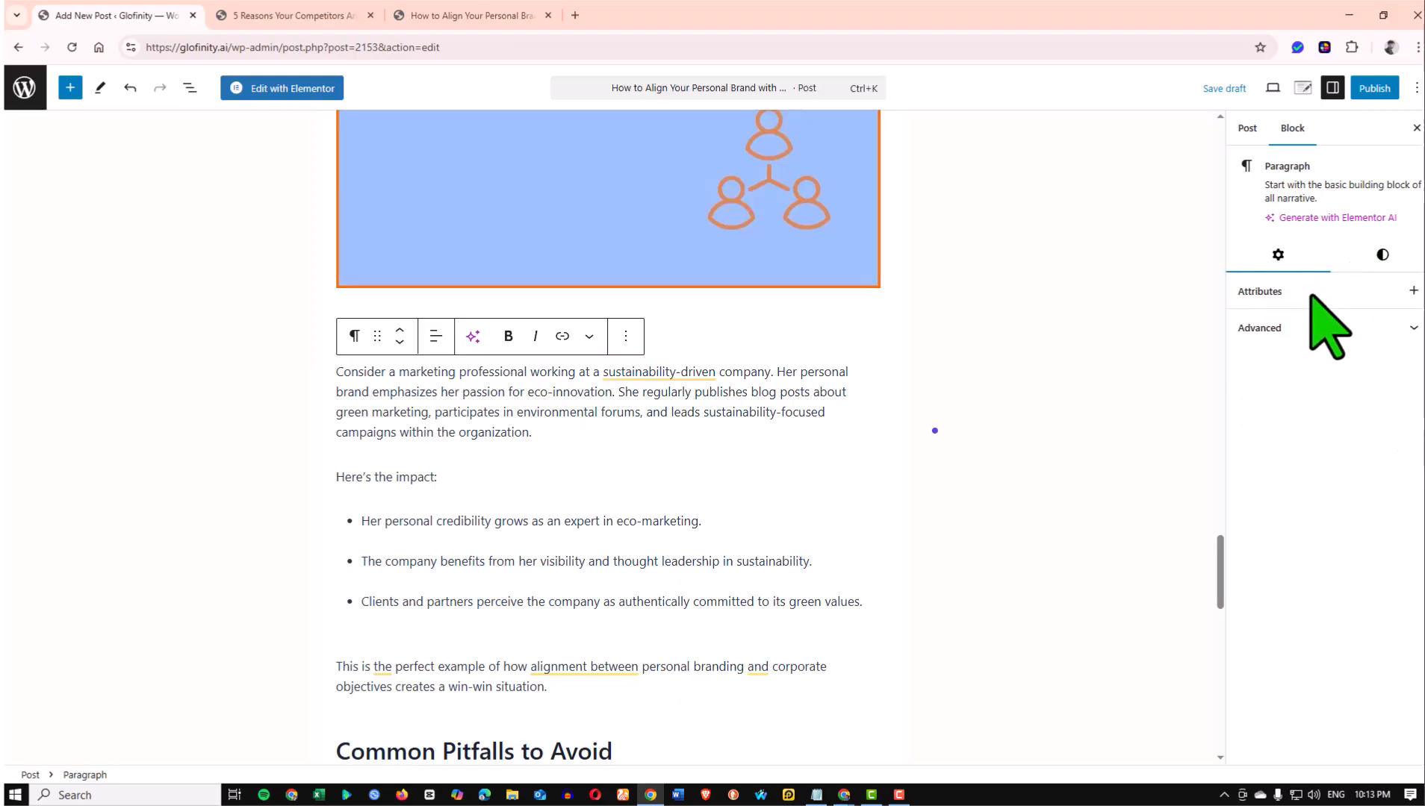
{"action": "left_click", "coordinate": [1308, 328]}
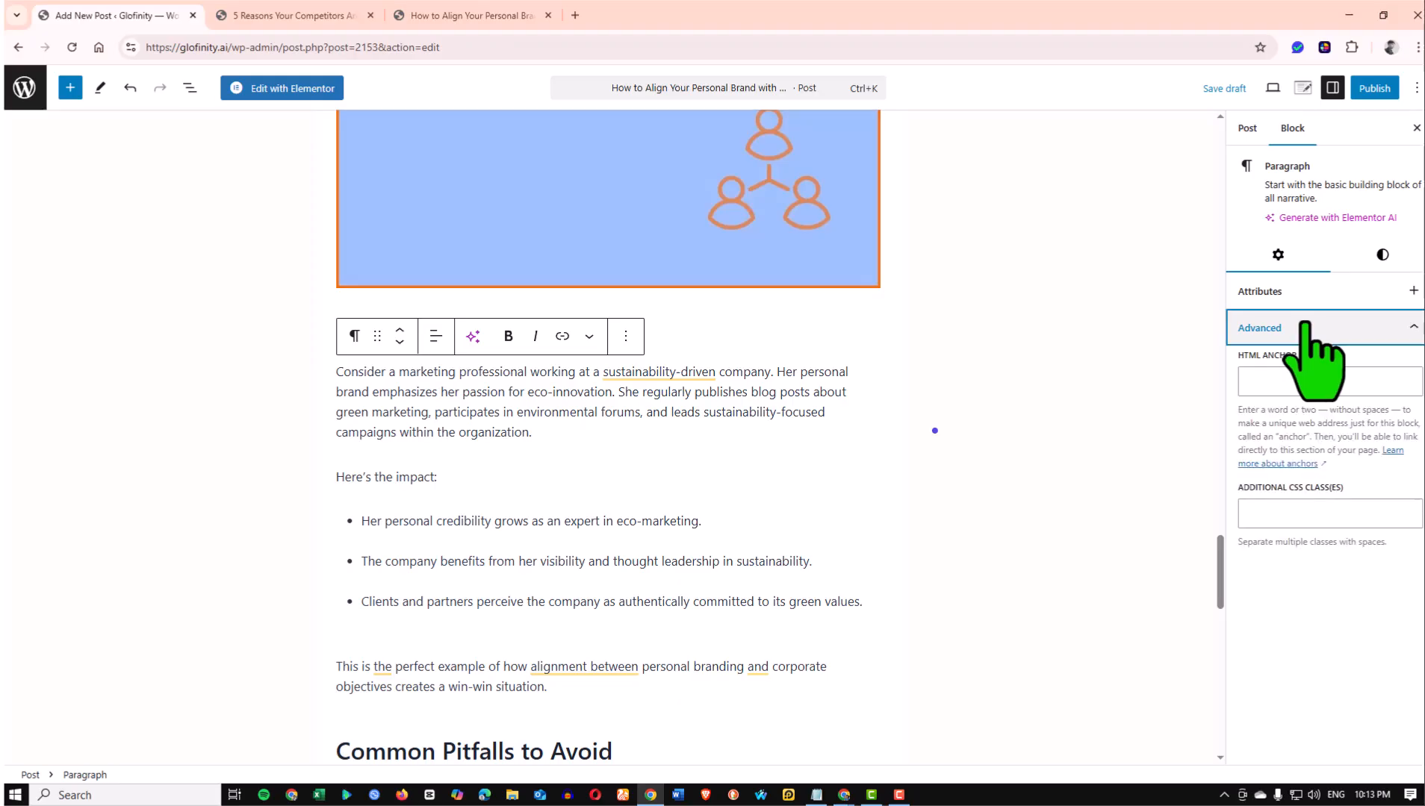
Try the Small, Medium and Large text sizes on the marketing professional paragraph and settle on Medium
{"action": "left_click", "coordinate": [1382, 255]}
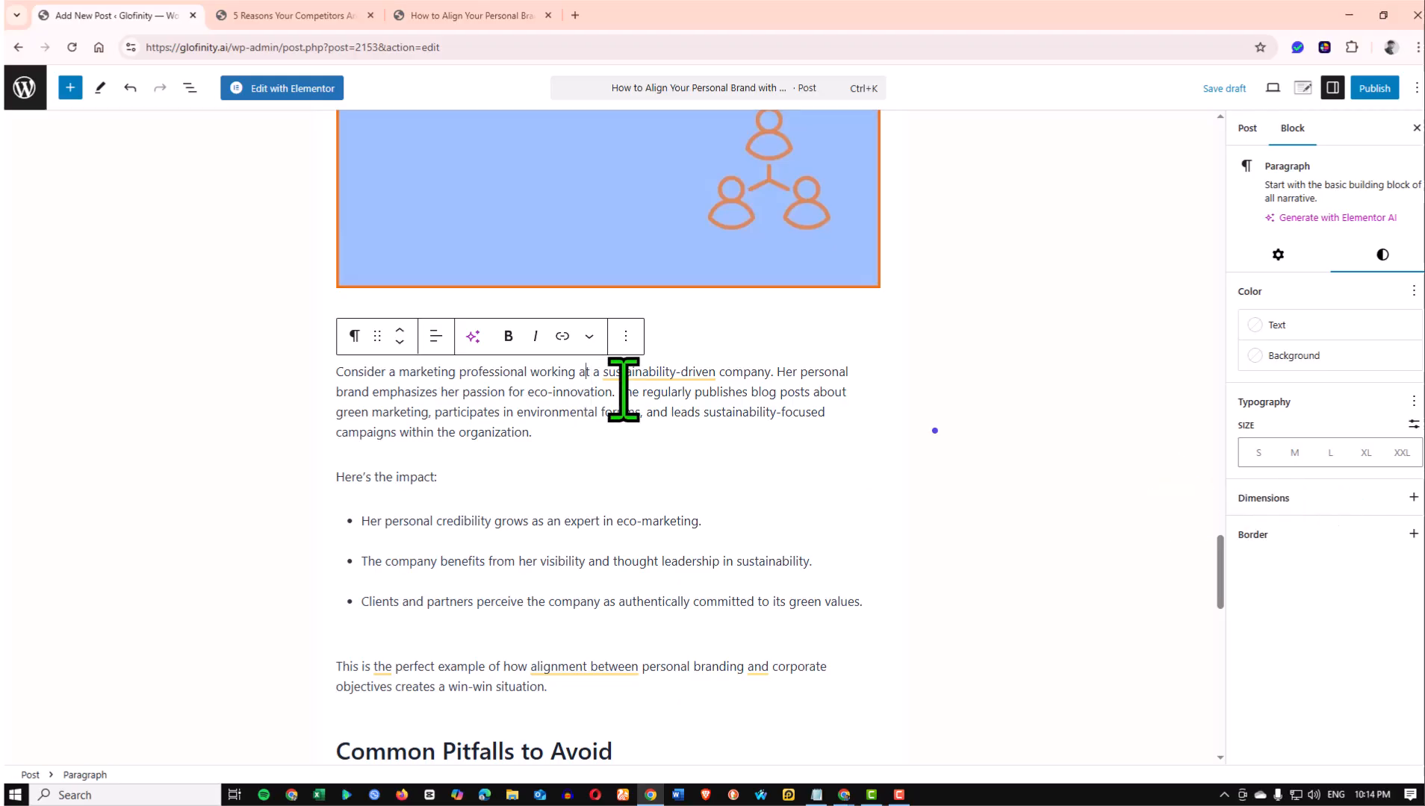
{"action": "left_click", "coordinate": [1259, 454]}
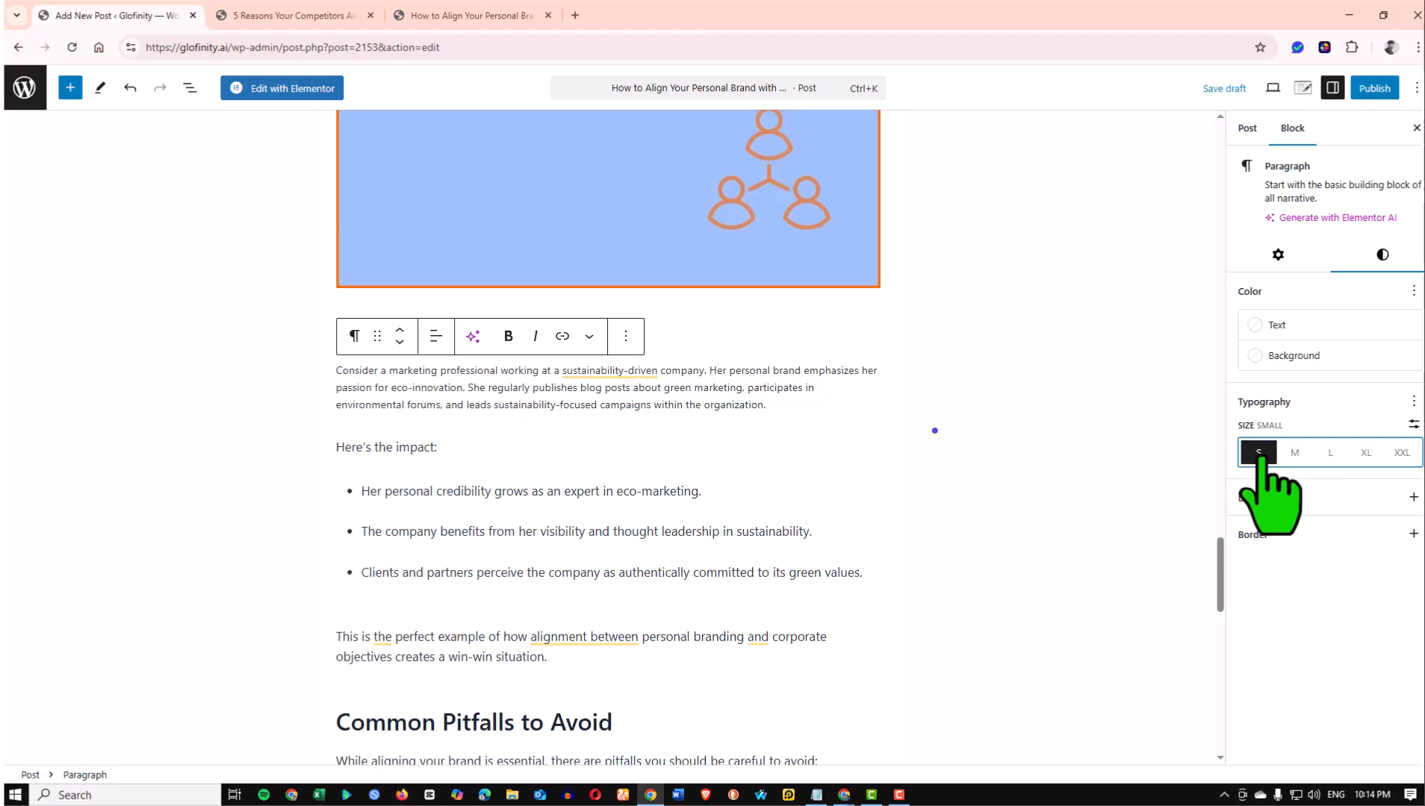
{"action": "left_click", "coordinate": [1296, 453]}
{"action": "left_click", "coordinate": [1330, 453]}
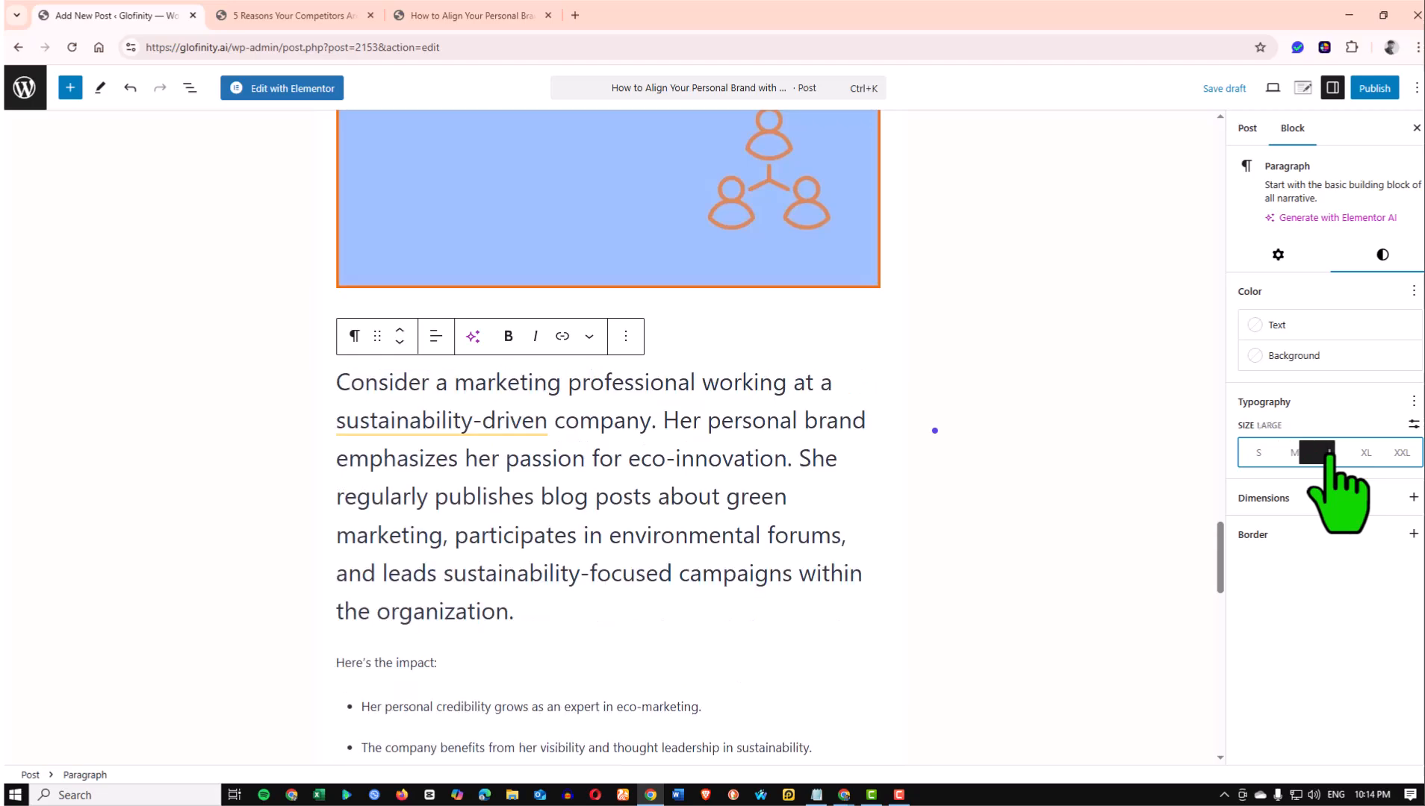
{"action": "left_click", "coordinate": [1295, 454]}
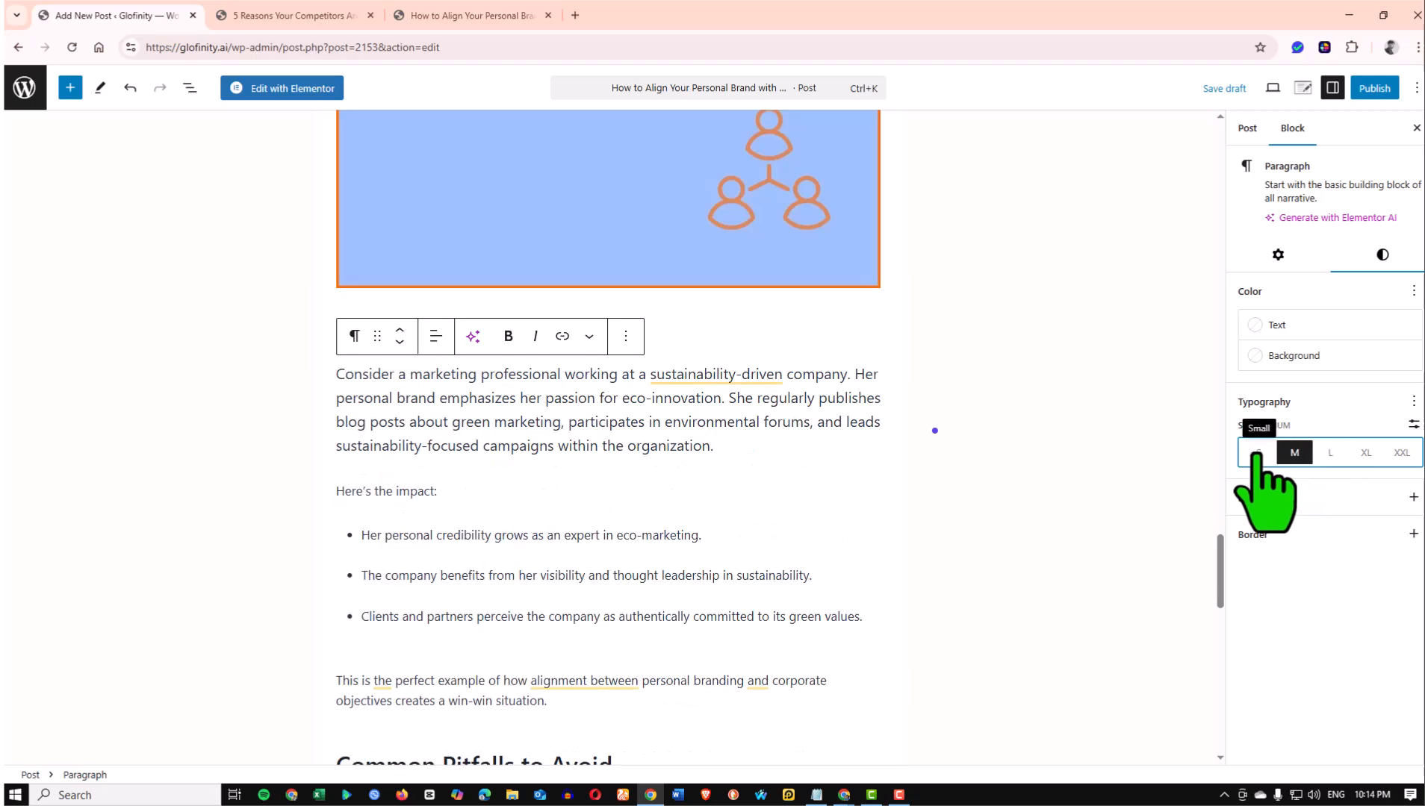
{"action": "left_click", "coordinate": [1259, 452]}
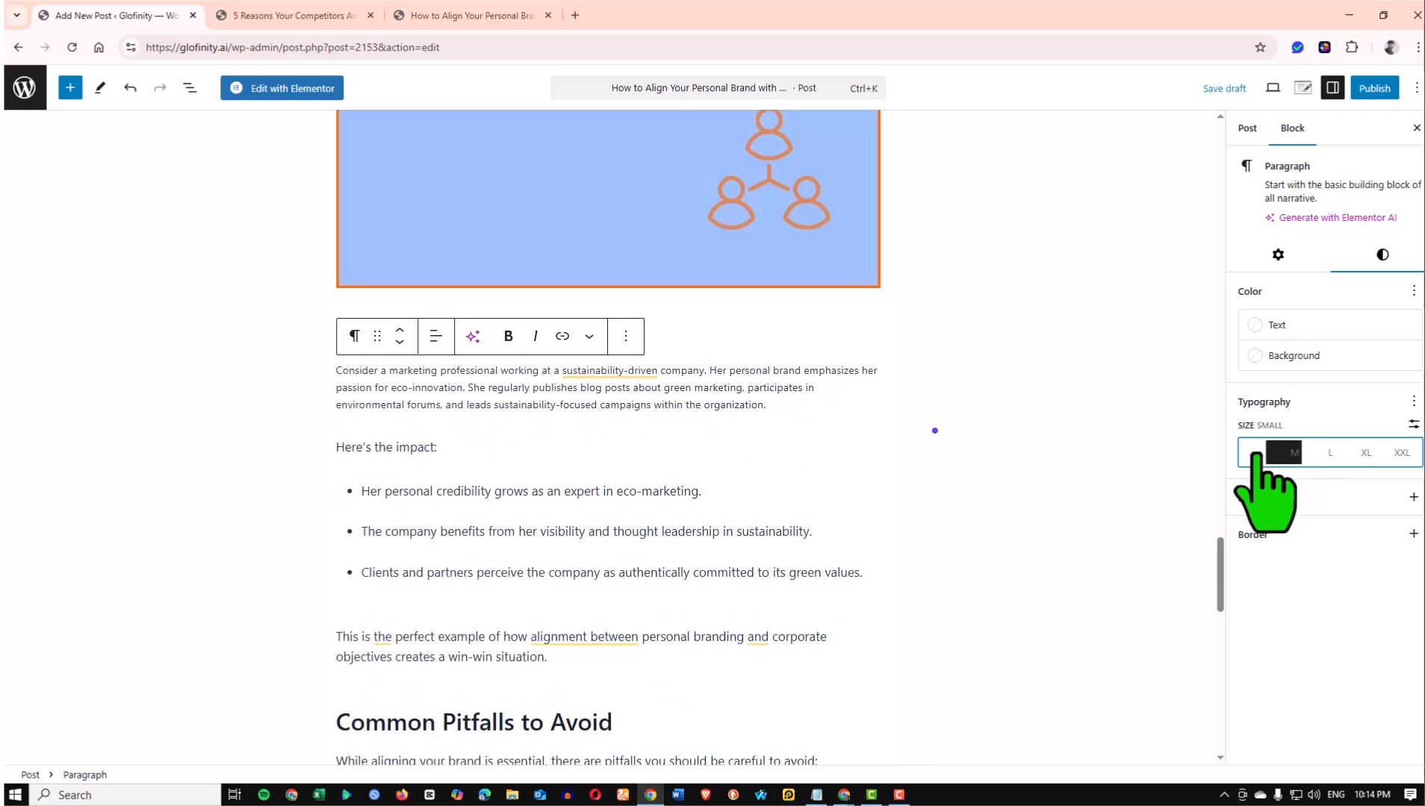
{"action": "left_click", "coordinate": [1414, 423]}
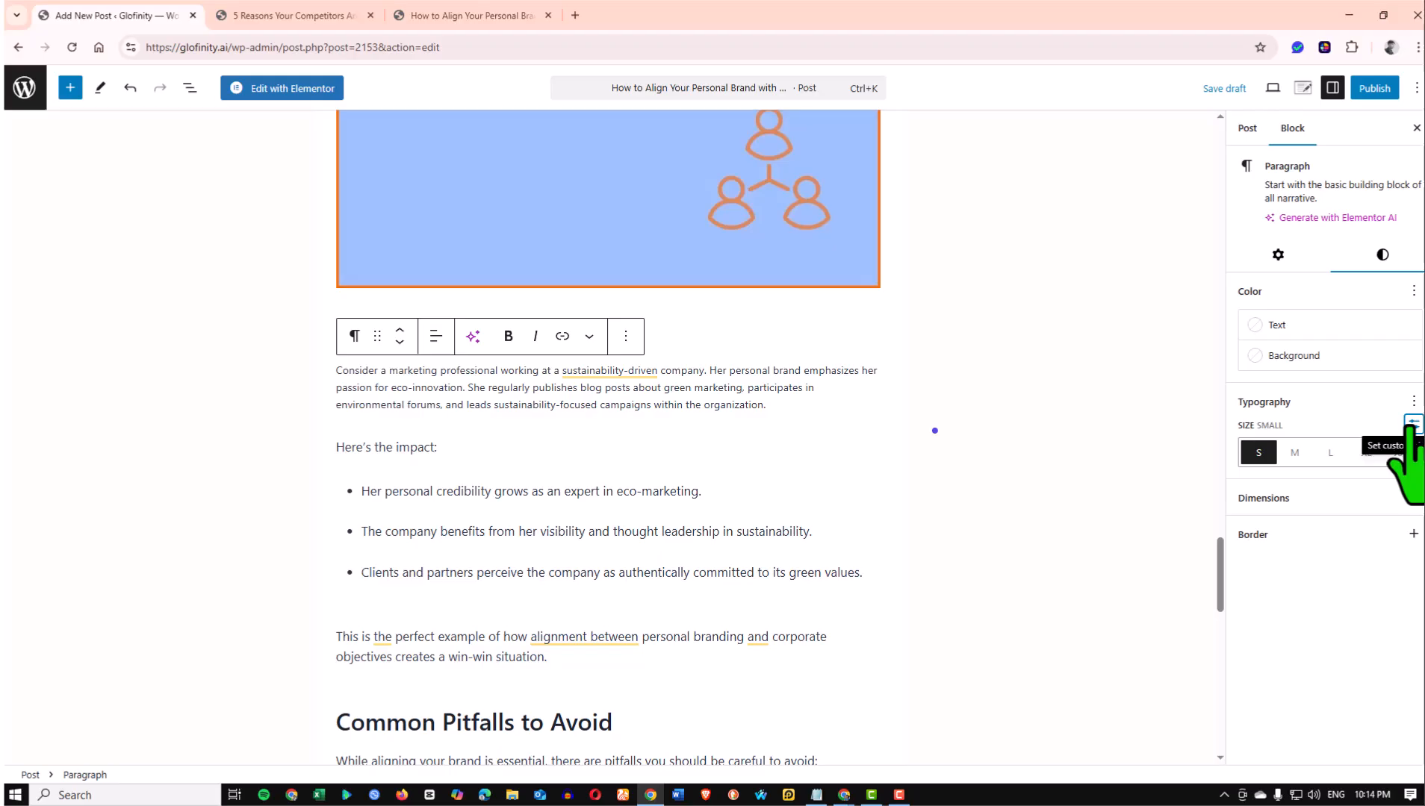
{"action": "left_click", "coordinate": [1294, 453]}
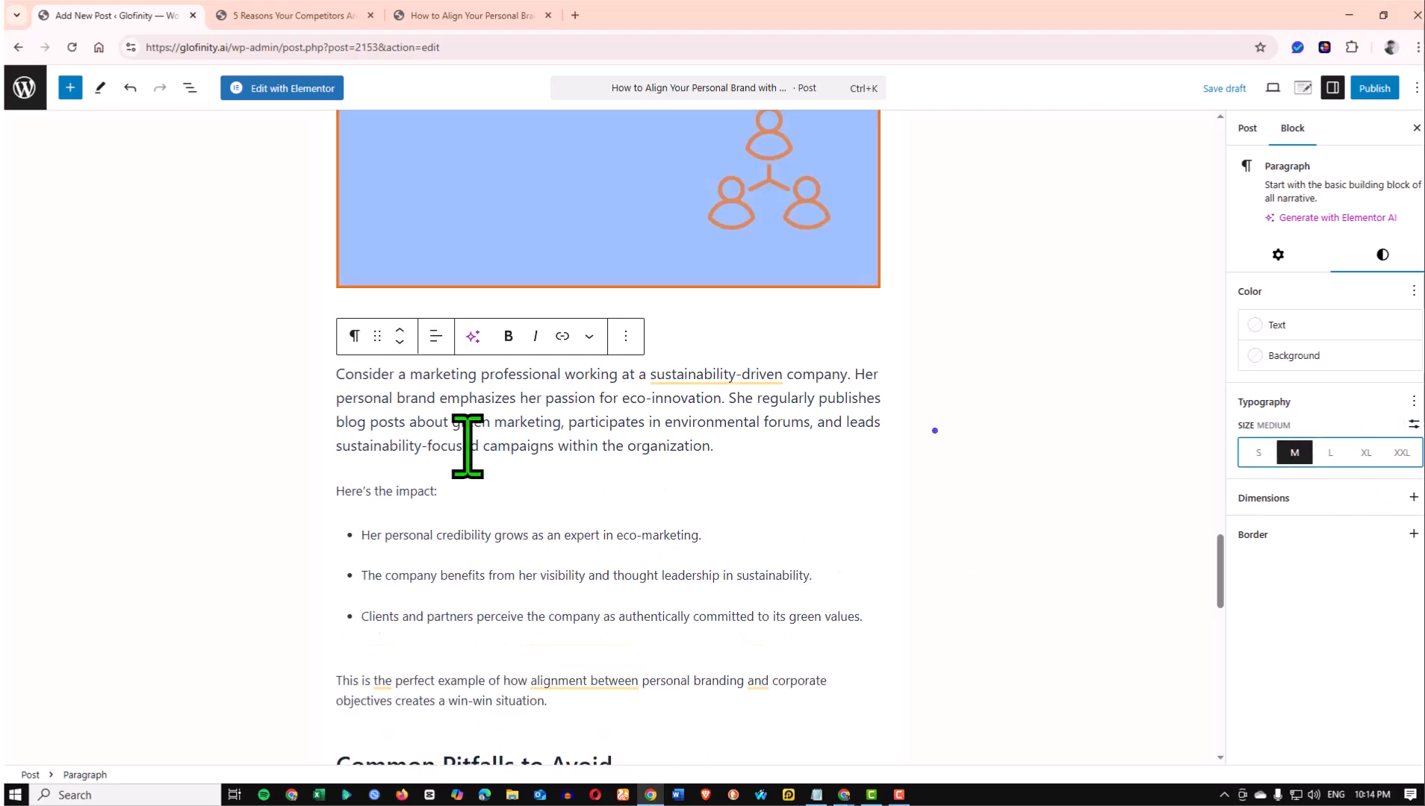
Reselect the marketing professional paragraph, check its Advanced settings and return to its color and typography options
{"action": "left_click", "coordinate": [435, 487]}
{"action": "left_click", "coordinate": [512, 410]}
{"action": "left_click", "coordinate": [1342, 338]}
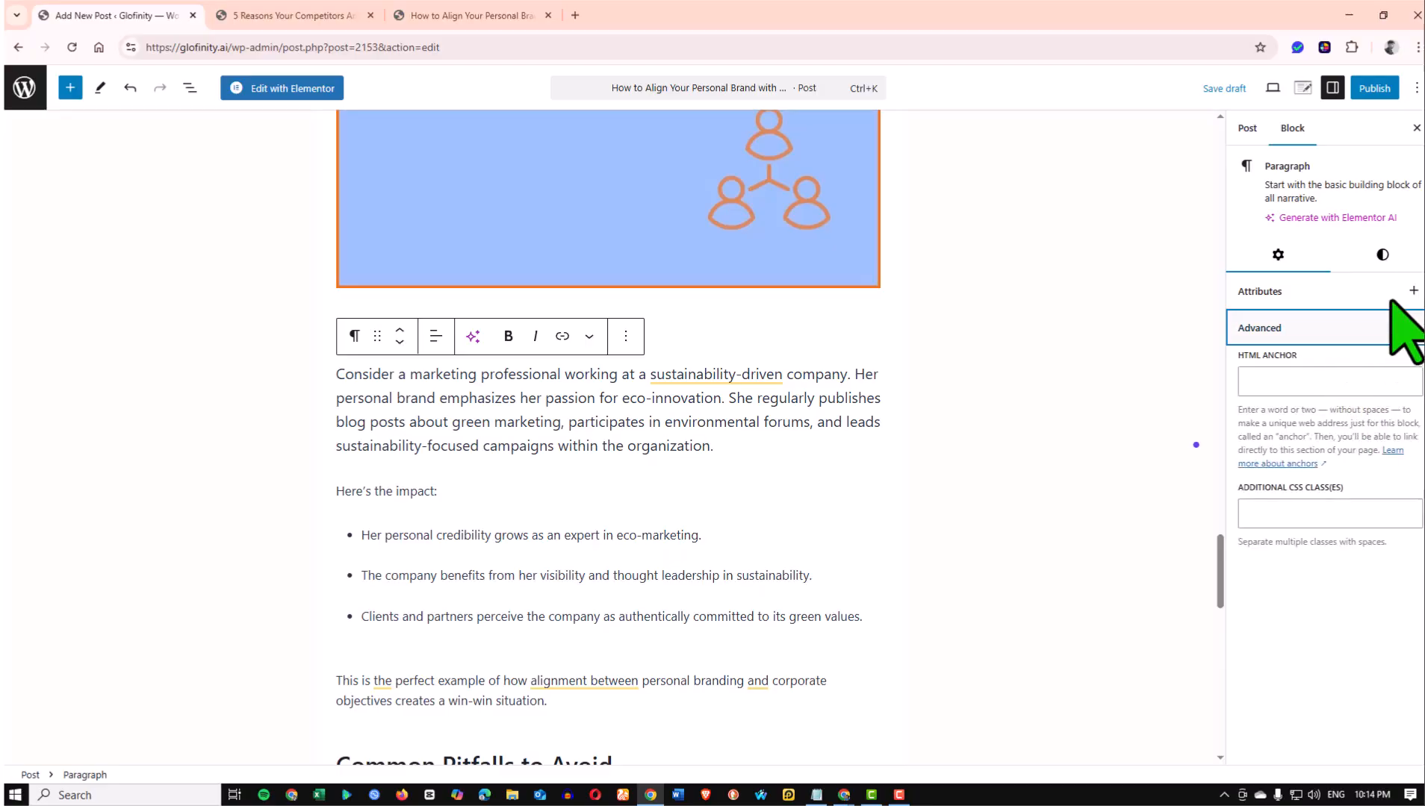
{"action": "left_click", "coordinate": [1382, 255]}
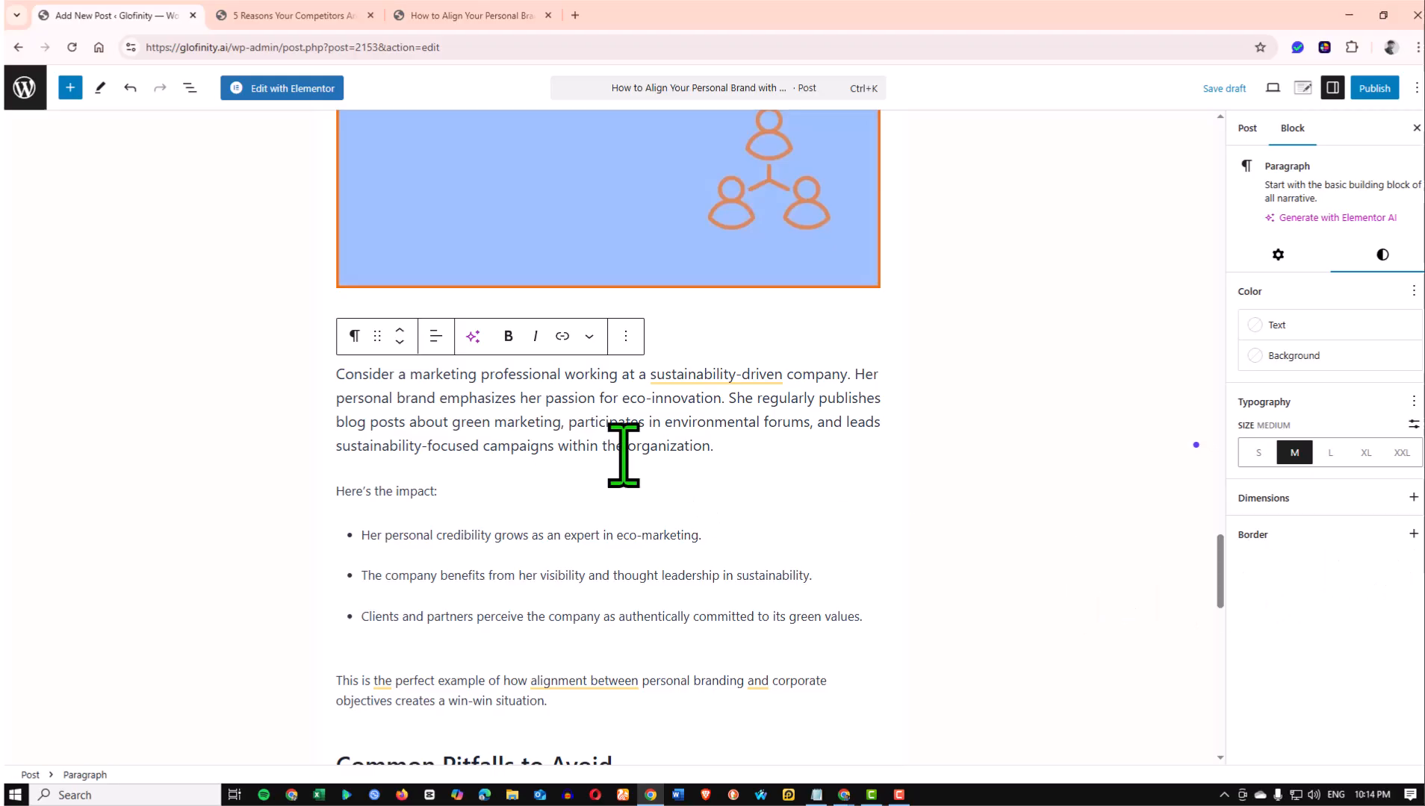
Examine the paragraphs around the Real-World Example and Step 4 sections and their block options
{"action": "scroll", "coordinate": [624, 455], "scroll_direction": "up", "scroll_amount": 1}
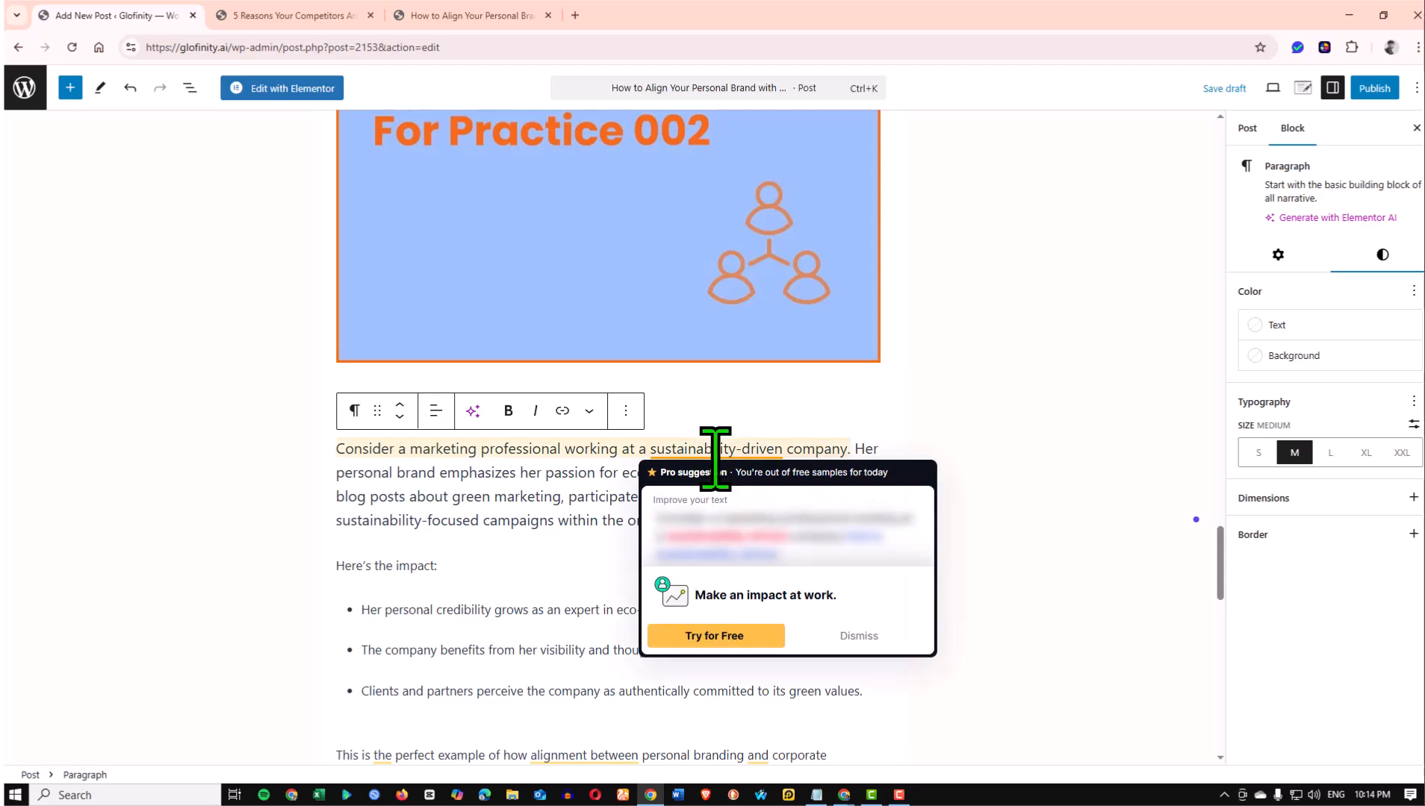
{"action": "left_click", "coordinate": [494, 456]}
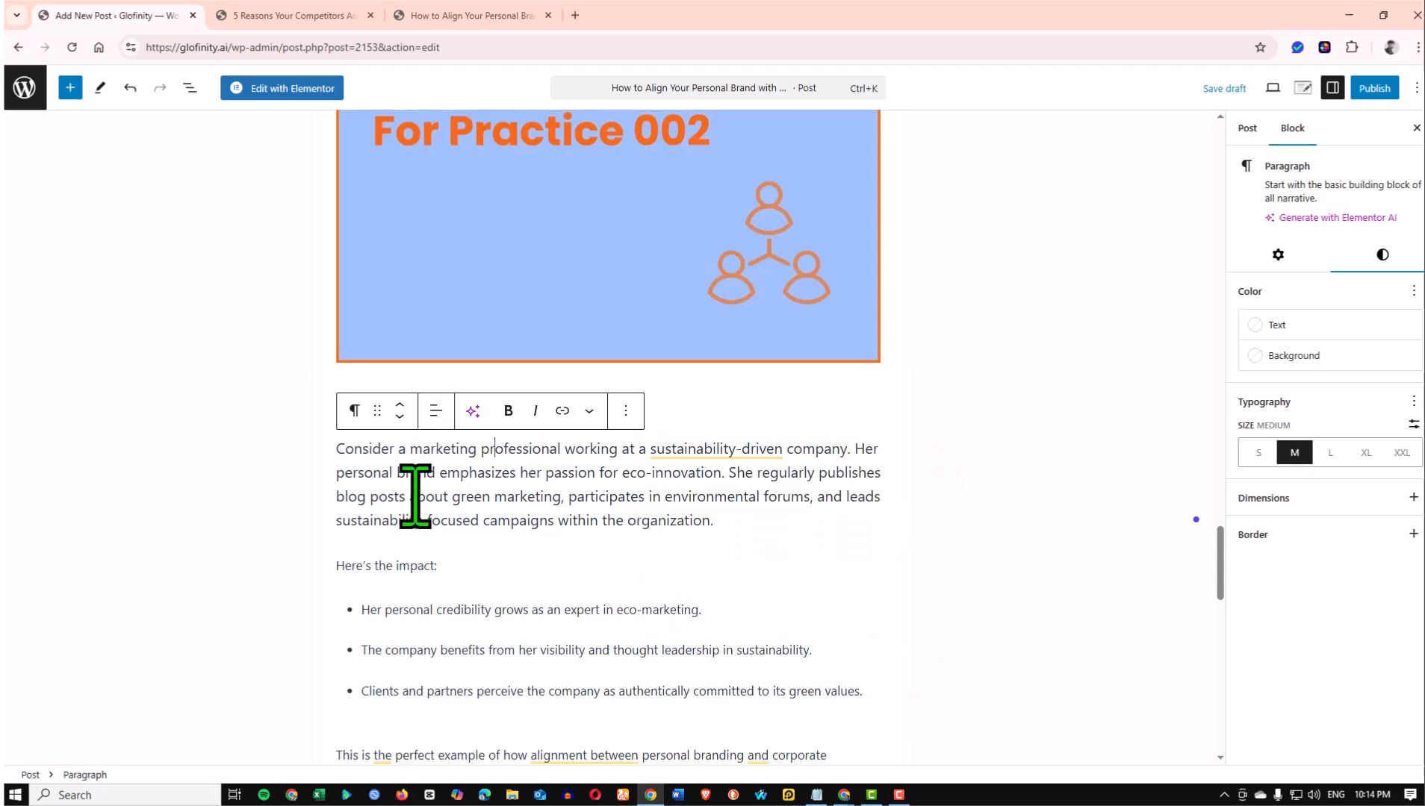
{"action": "scroll", "coordinate": [470, 586], "scroll_direction": "down", "scroll_amount": 3}
{"action": "scroll", "coordinate": [459, 557], "scroll_direction": "up", "scroll_amount": 4}
{"action": "scroll", "coordinate": [458, 556], "scroll_direction": "down", "scroll_amount": 5}
{"action": "left_click", "coordinate": [383, 457]}
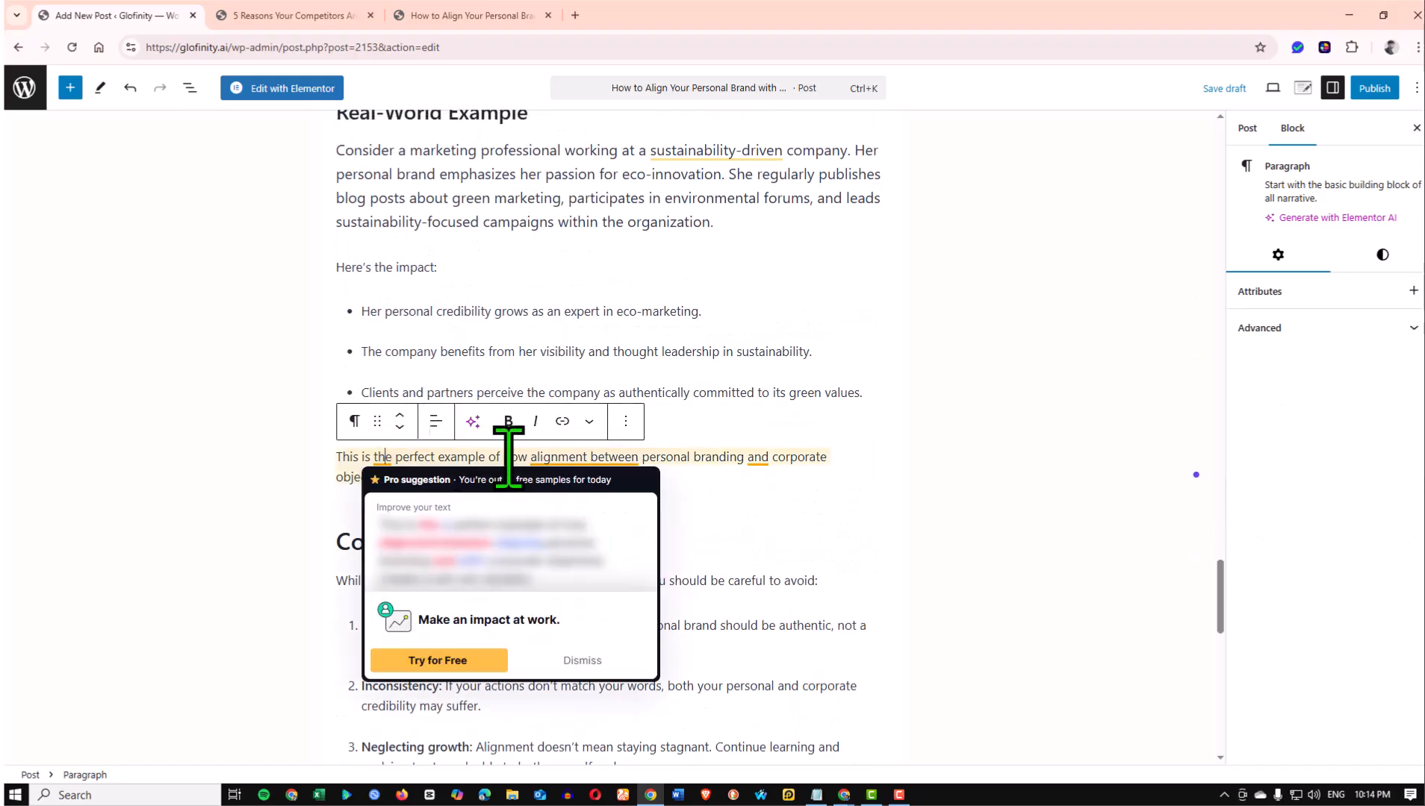
{"action": "left_click", "coordinate": [691, 478]}
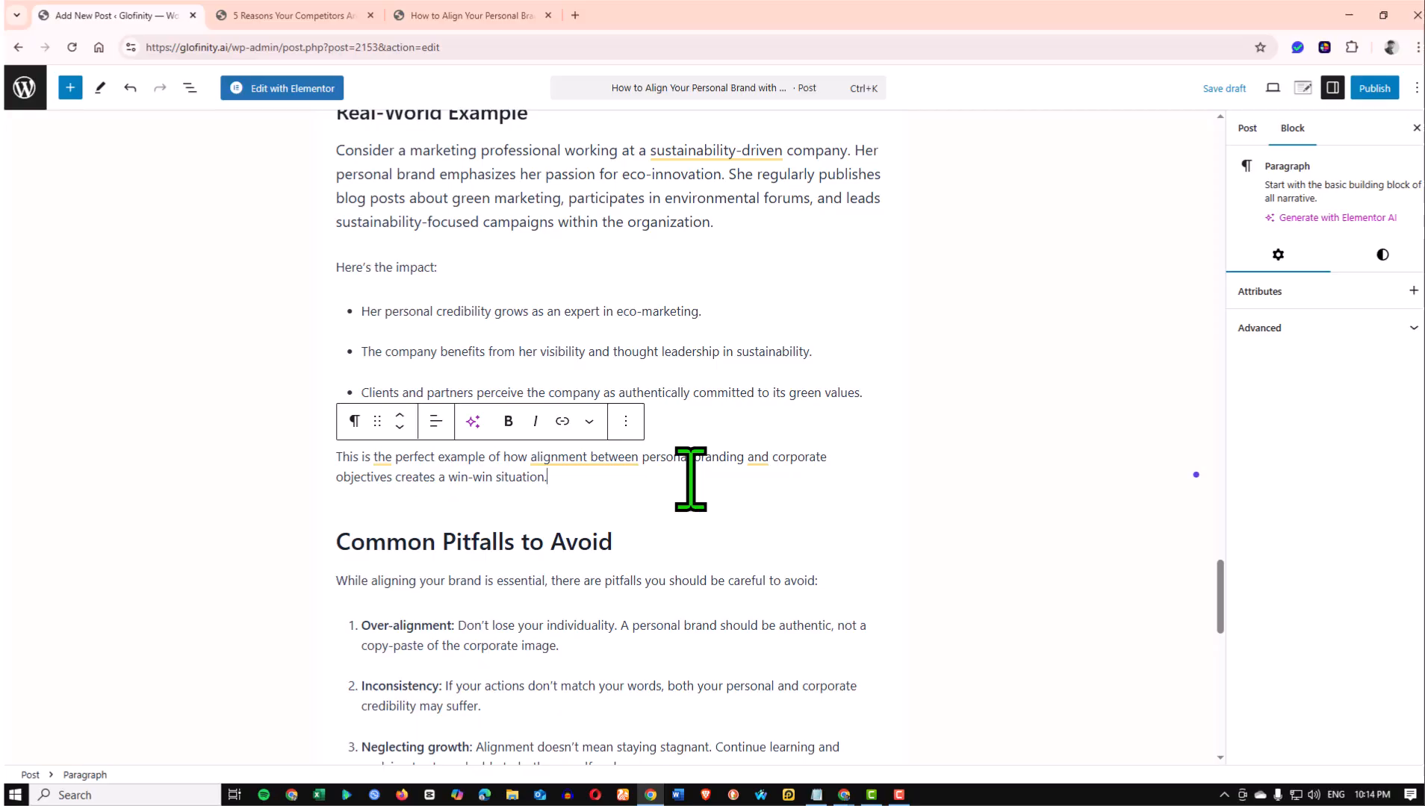
{"action": "scroll", "coordinate": [586, 452], "scroll_direction": "up", "scroll_amount": 14}
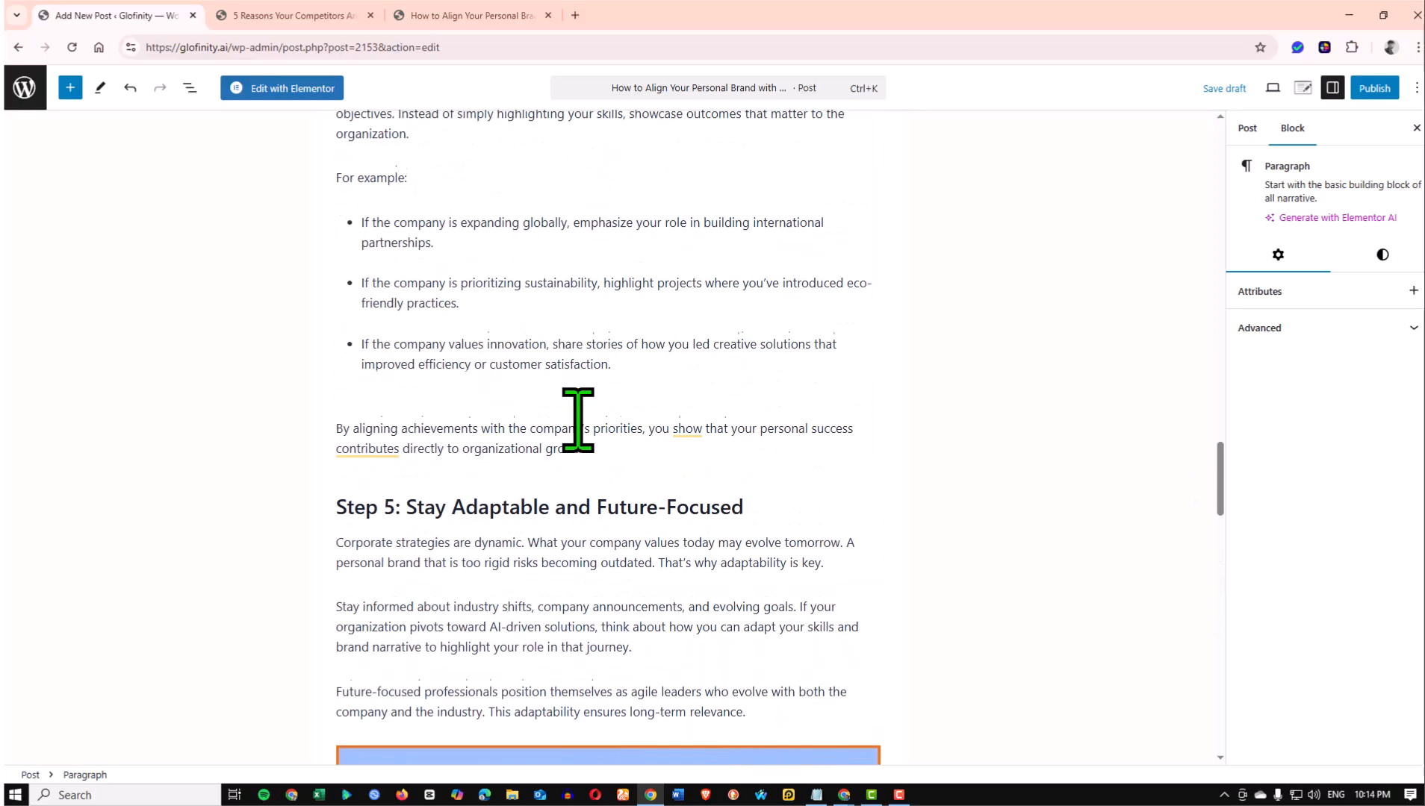
{"action": "scroll", "coordinate": [578, 421], "scroll_direction": "up", "scroll_amount": 4}
{"action": "left_click", "coordinate": [419, 415]}
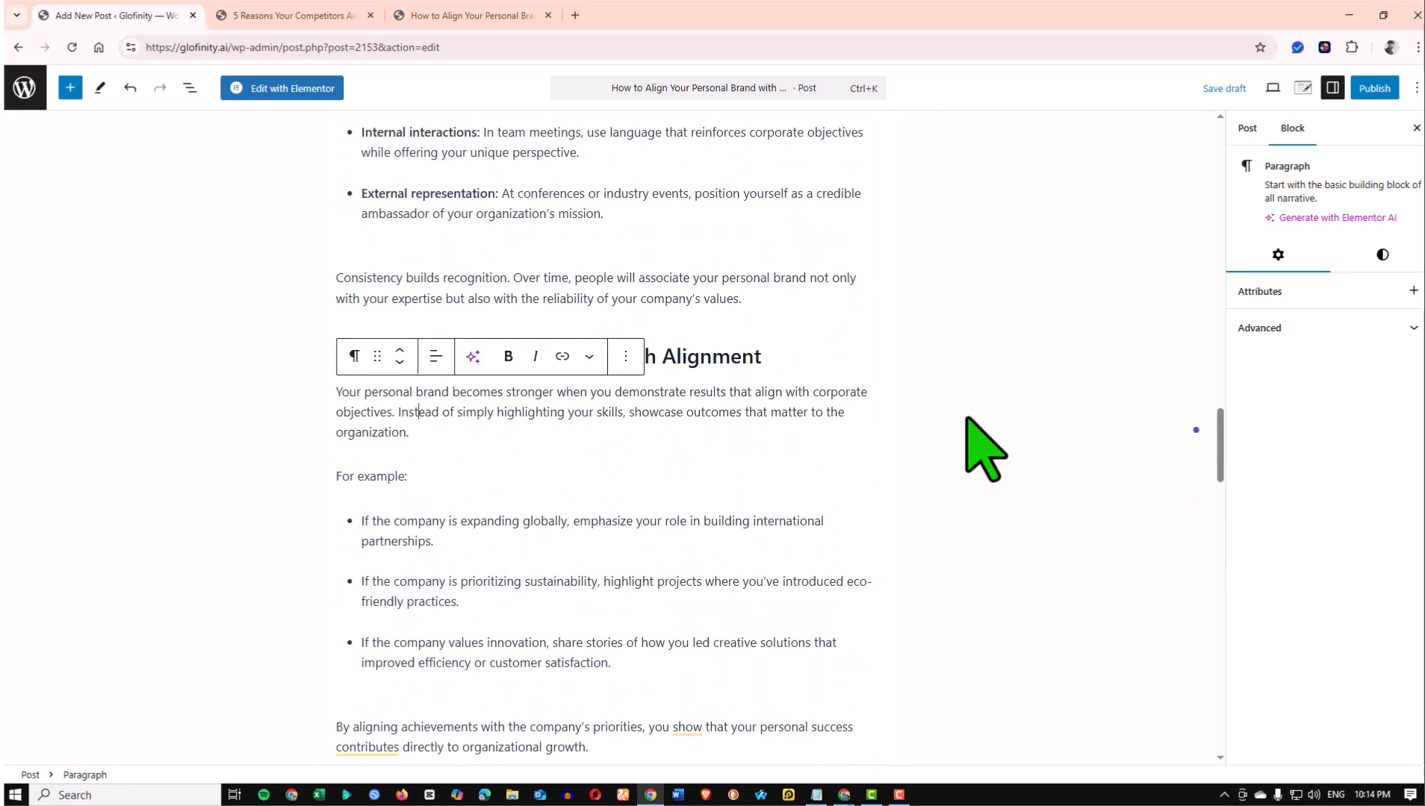
{"action": "left_click", "coordinate": [655, 297]}
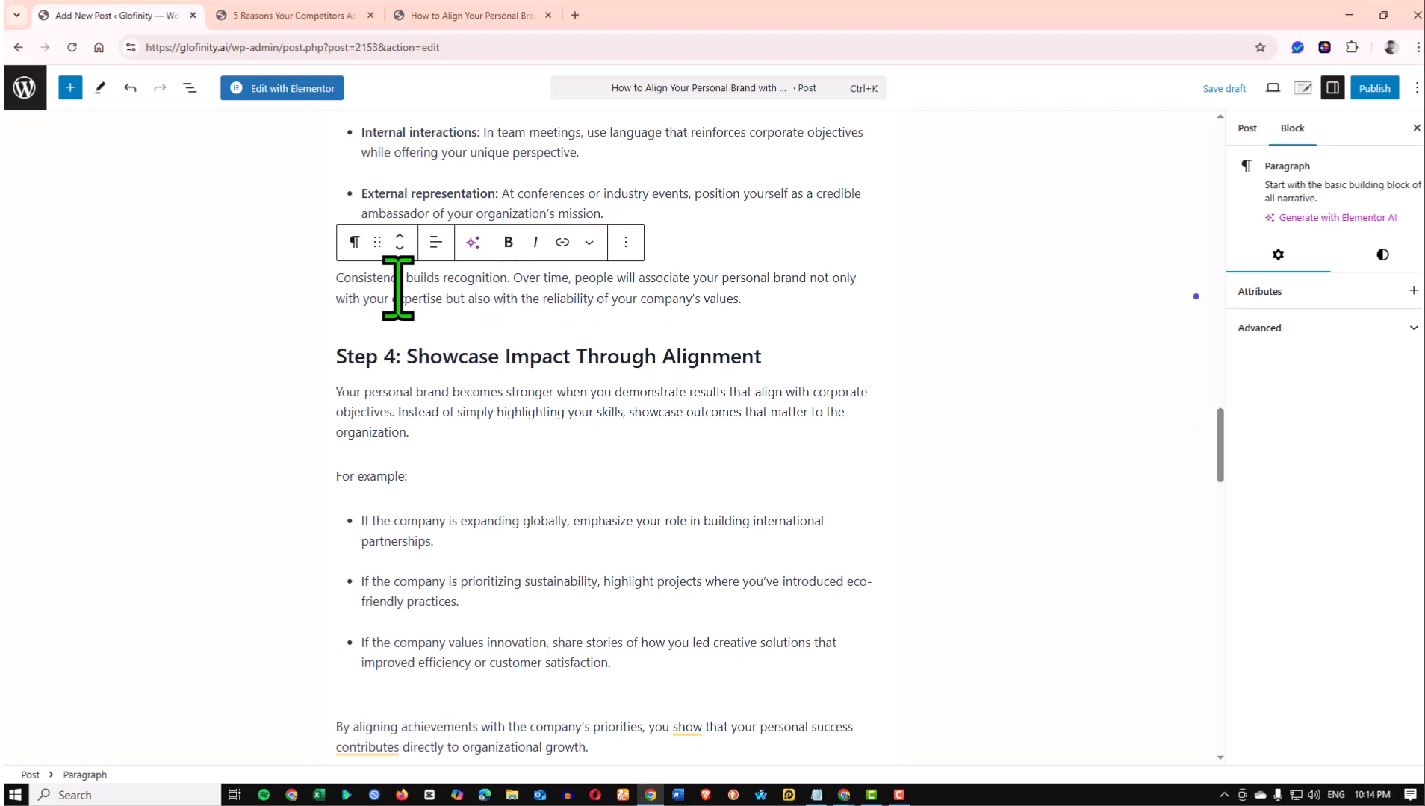
Set the resolution of the For Practice 002 image above the Real-World Example heading to Full Size
{"action": "scroll", "coordinate": [444, 410], "scroll_direction": "down", "scroll_amount": 10}
{"action": "left_click", "coordinate": [480, 421]}
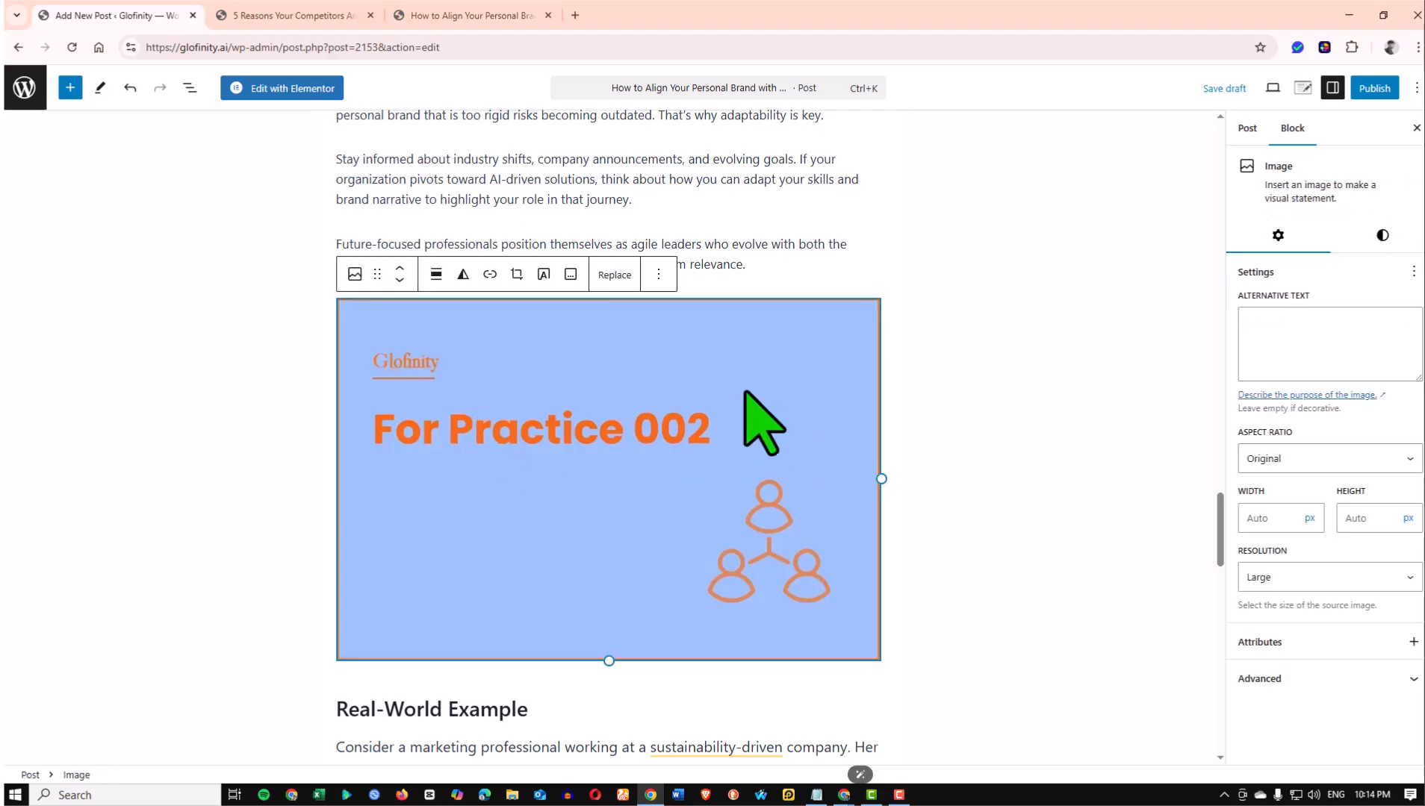
{"action": "left_click", "coordinate": [1004, 326]}
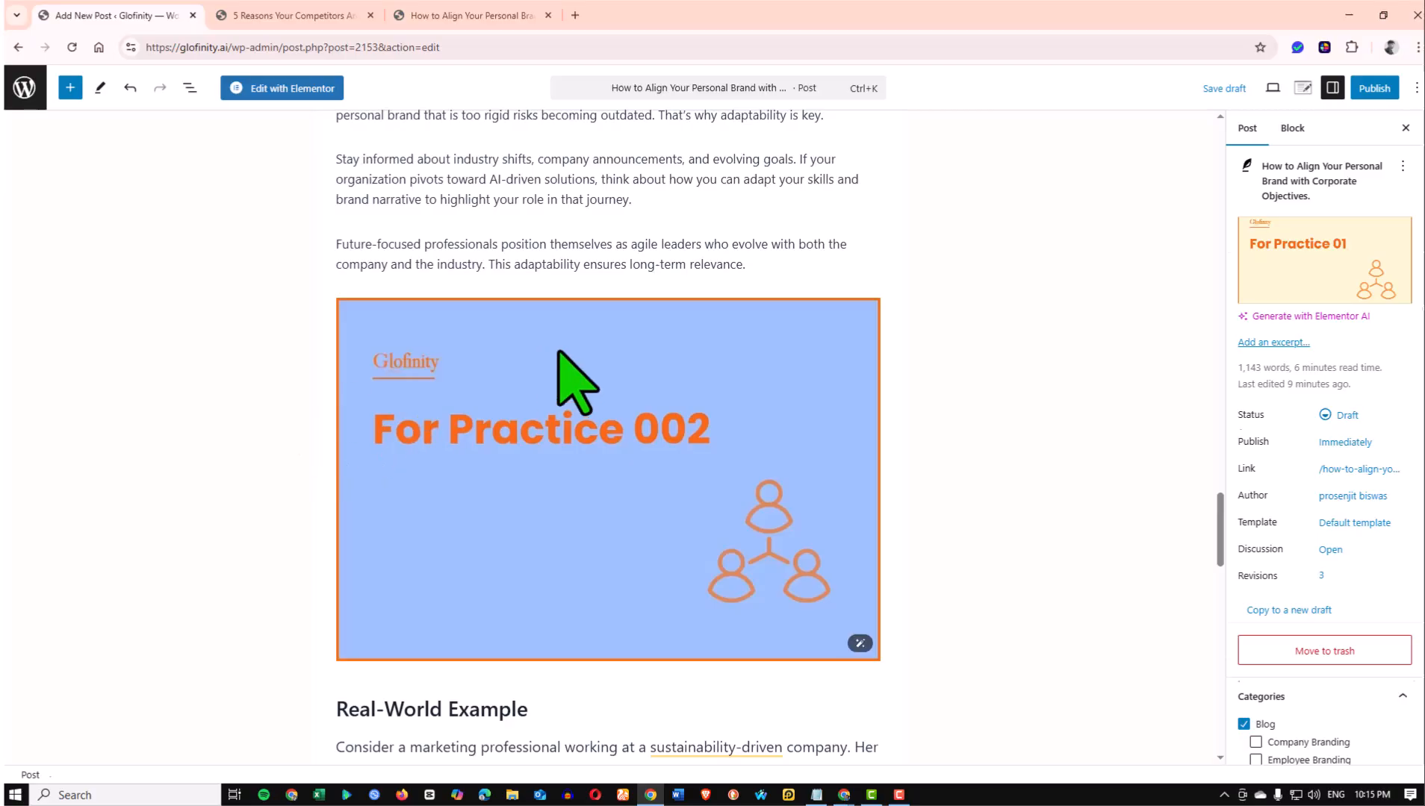
{"action": "left_click", "coordinate": [597, 358]}
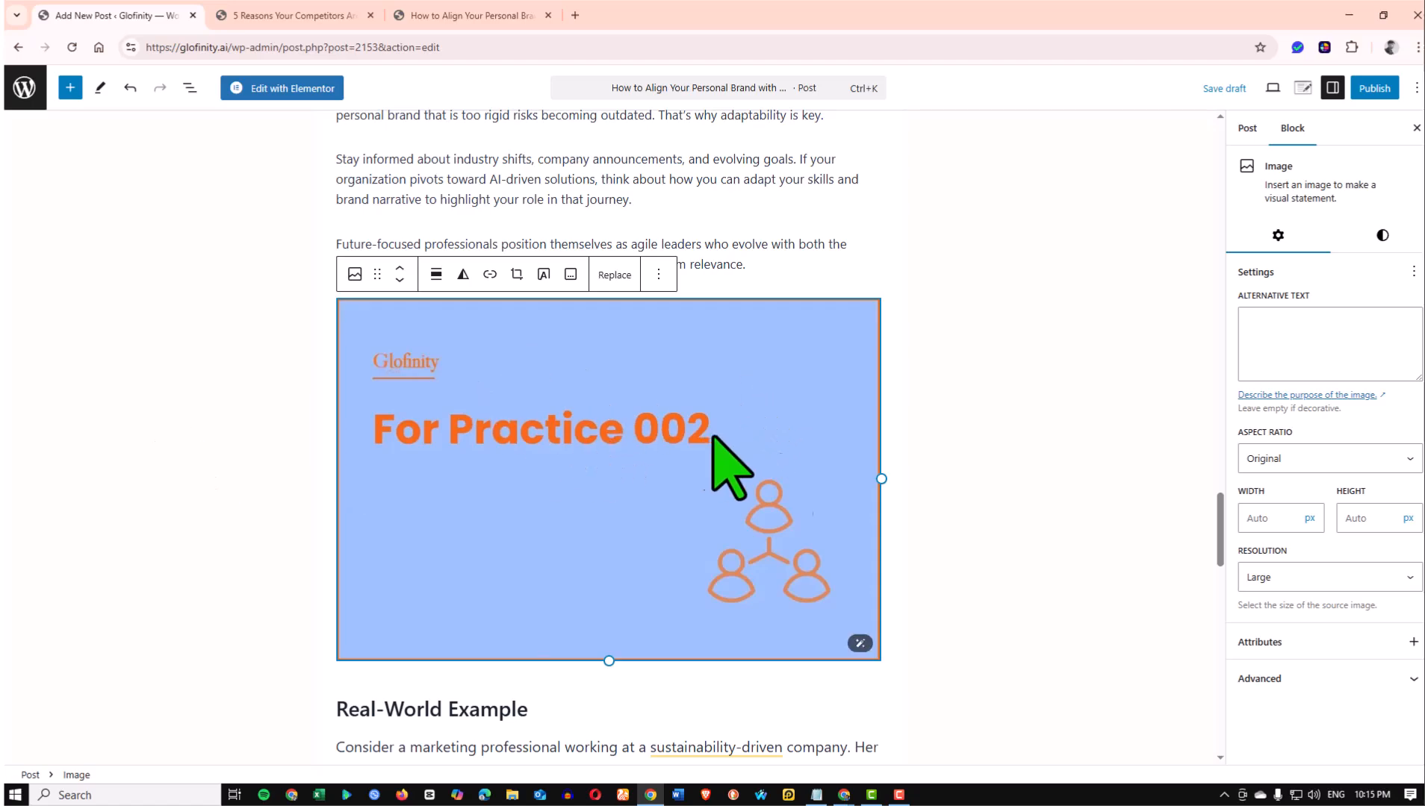
{"action": "left_click", "coordinate": [1409, 584]}
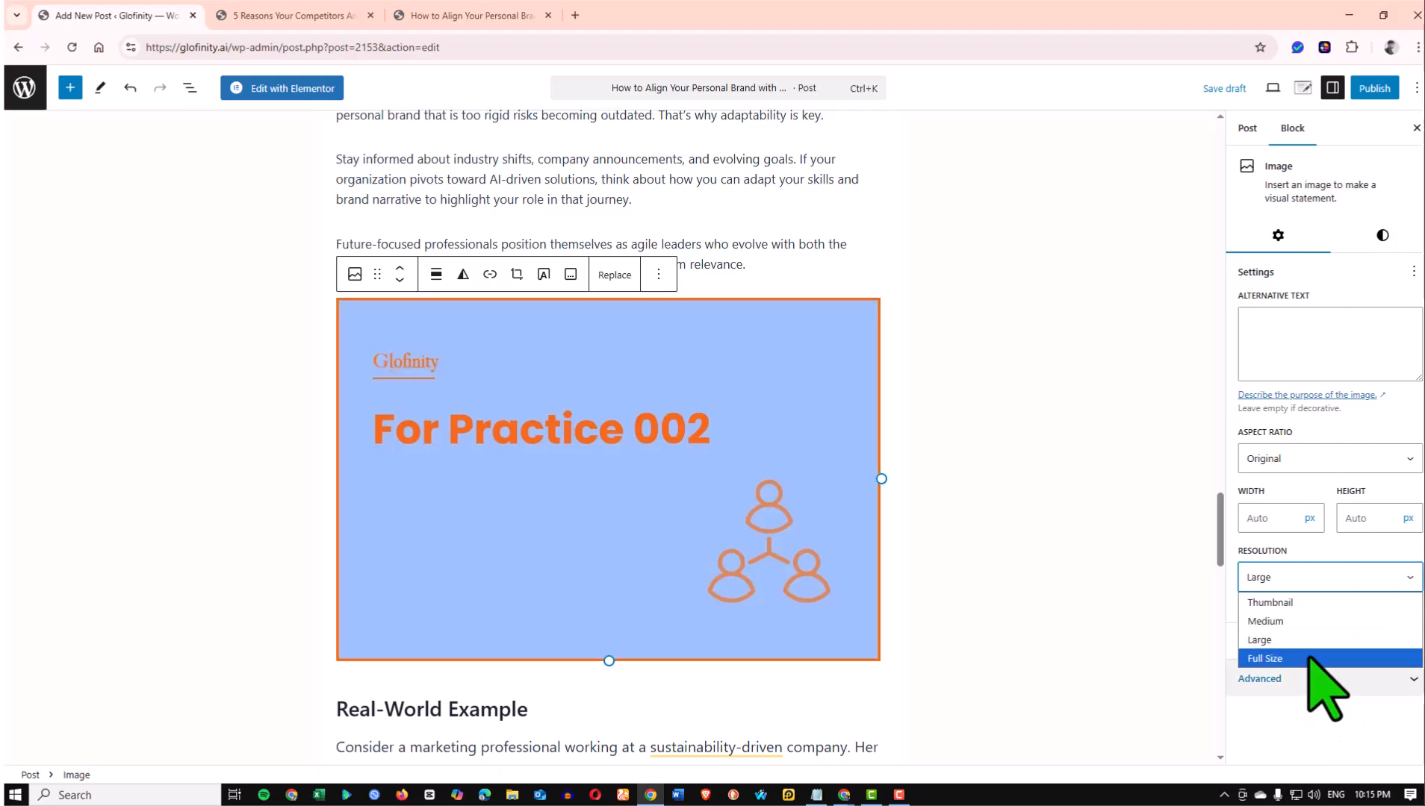
{"action": "left_click", "coordinate": [1309, 658]}
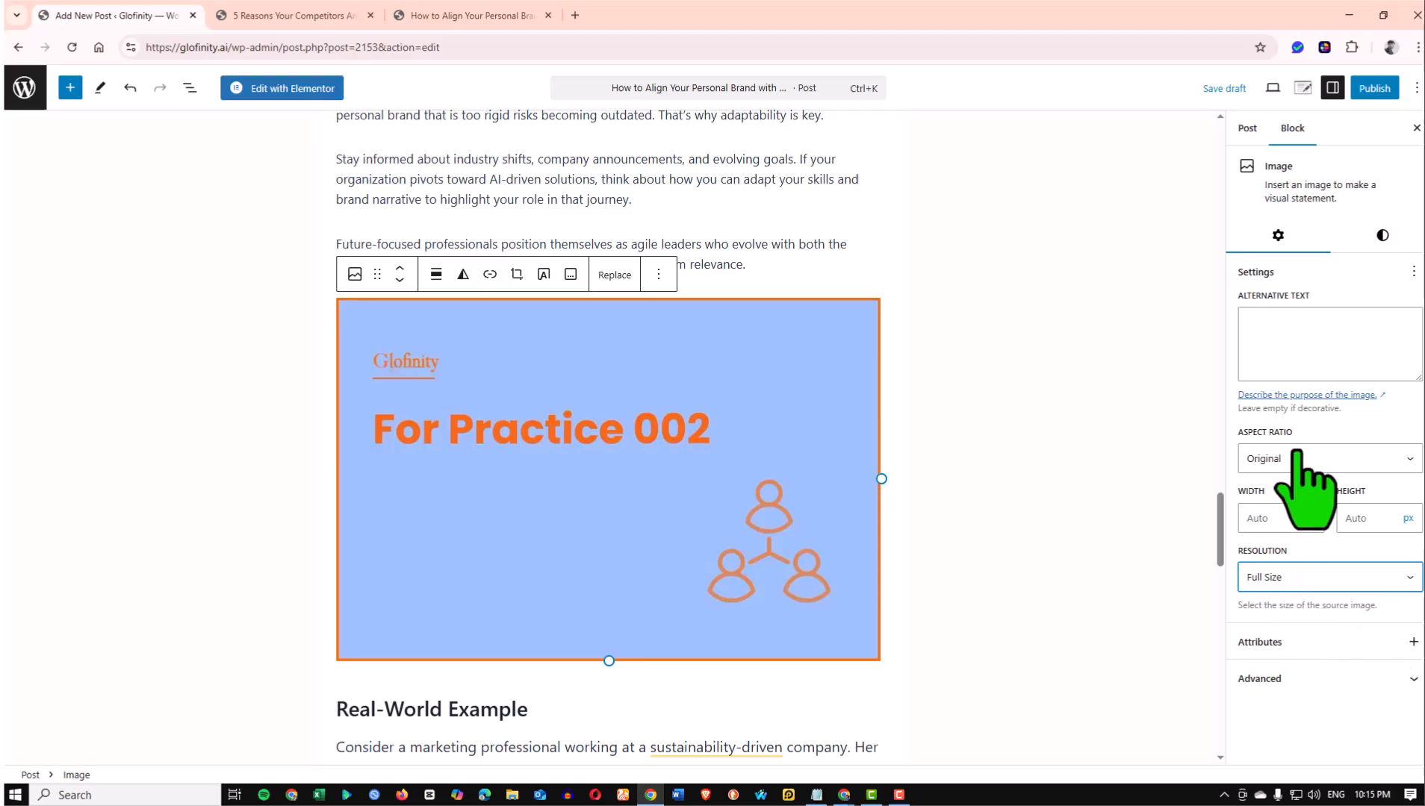
{"action": "left_click", "coordinate": [839, 394]}
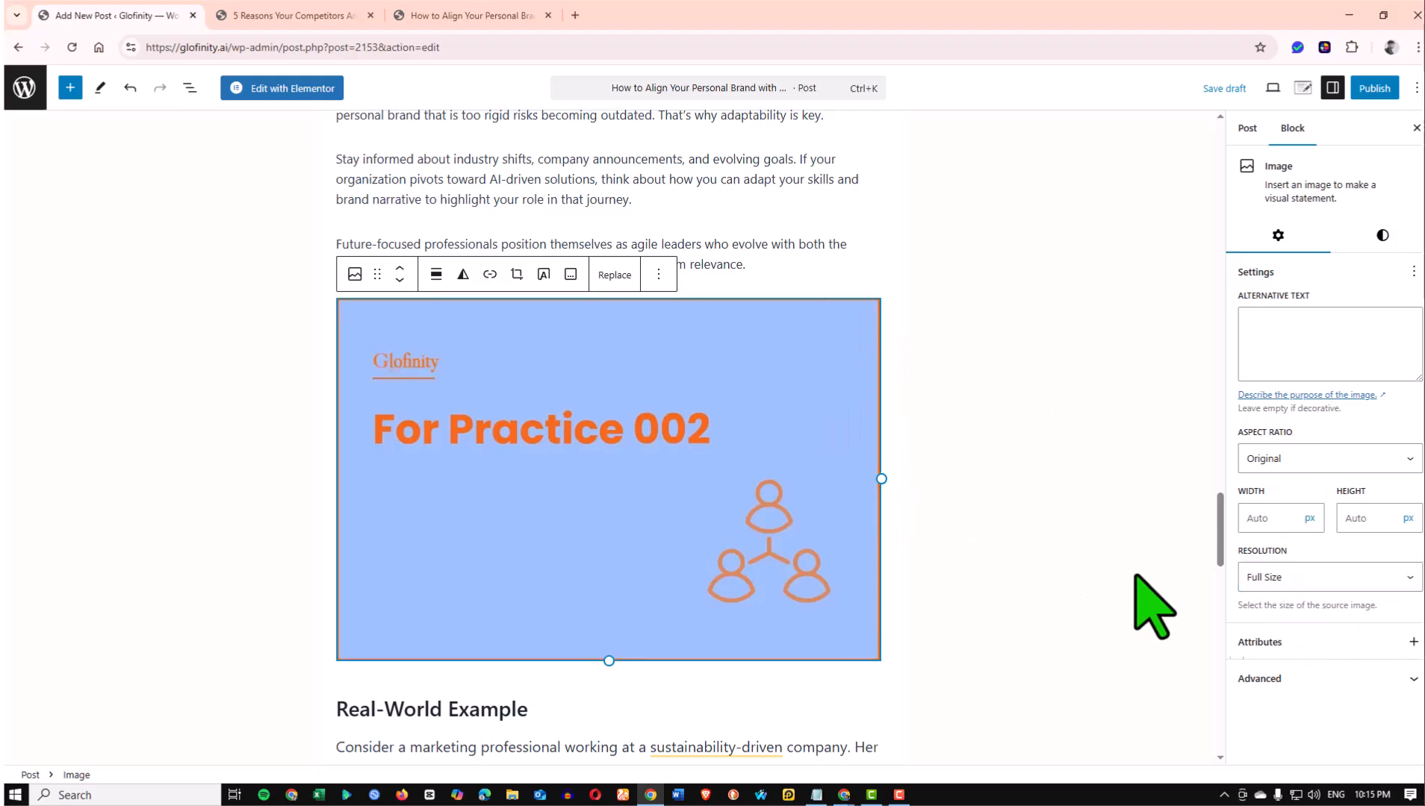
Set the border width to 0 px and the radius to 6 px on the image above Real-World Example
{"action": "left_click", "coordinate": [1370, 233]}
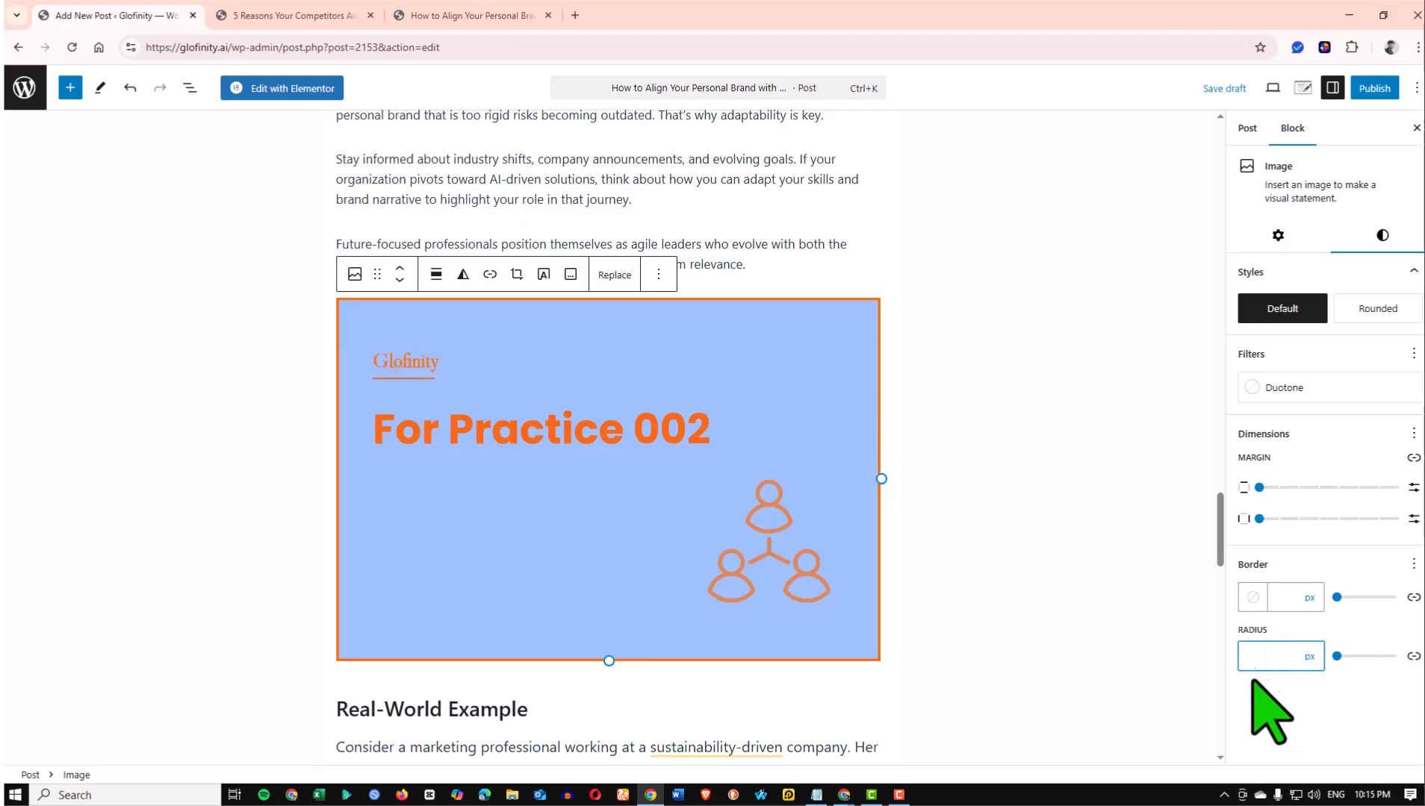
{"action": "mouse_move", "coordinate": [1336, 598]}
{"action": "left_mouse_down"}
{"action": "mouse_move", "coordinate": [1364, 598]}
{"action": "mouse_move", "coordinate": [1336, 597]}
{"action": "left_mouse_up"}
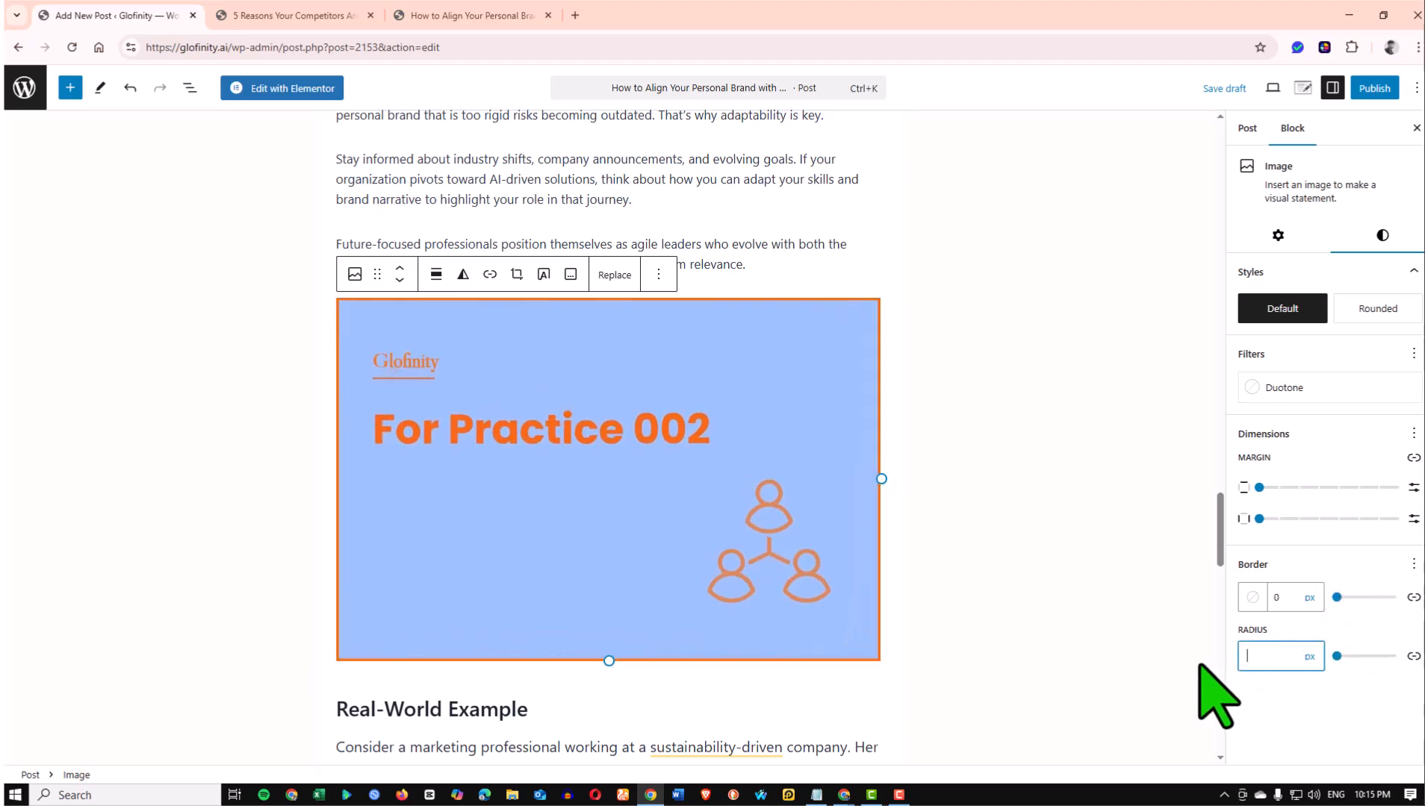
{"action": "type", "text": "1"}
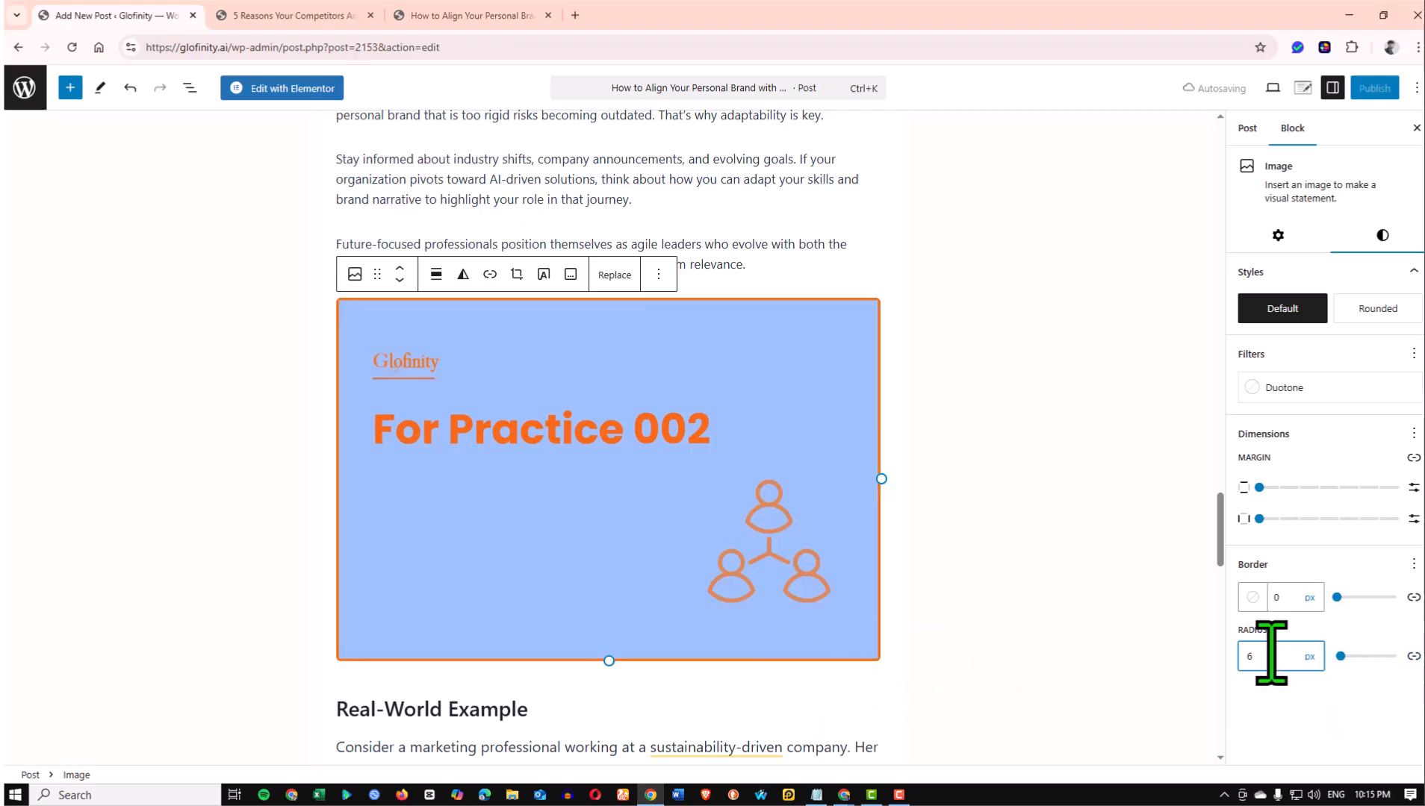
Save the post as a draft and open its updated preview, closing the outdated preview tab
{"action": "scroll", "coordinate": [1053, 510], "scroll_direction": "up", "scroll_amount": 20}
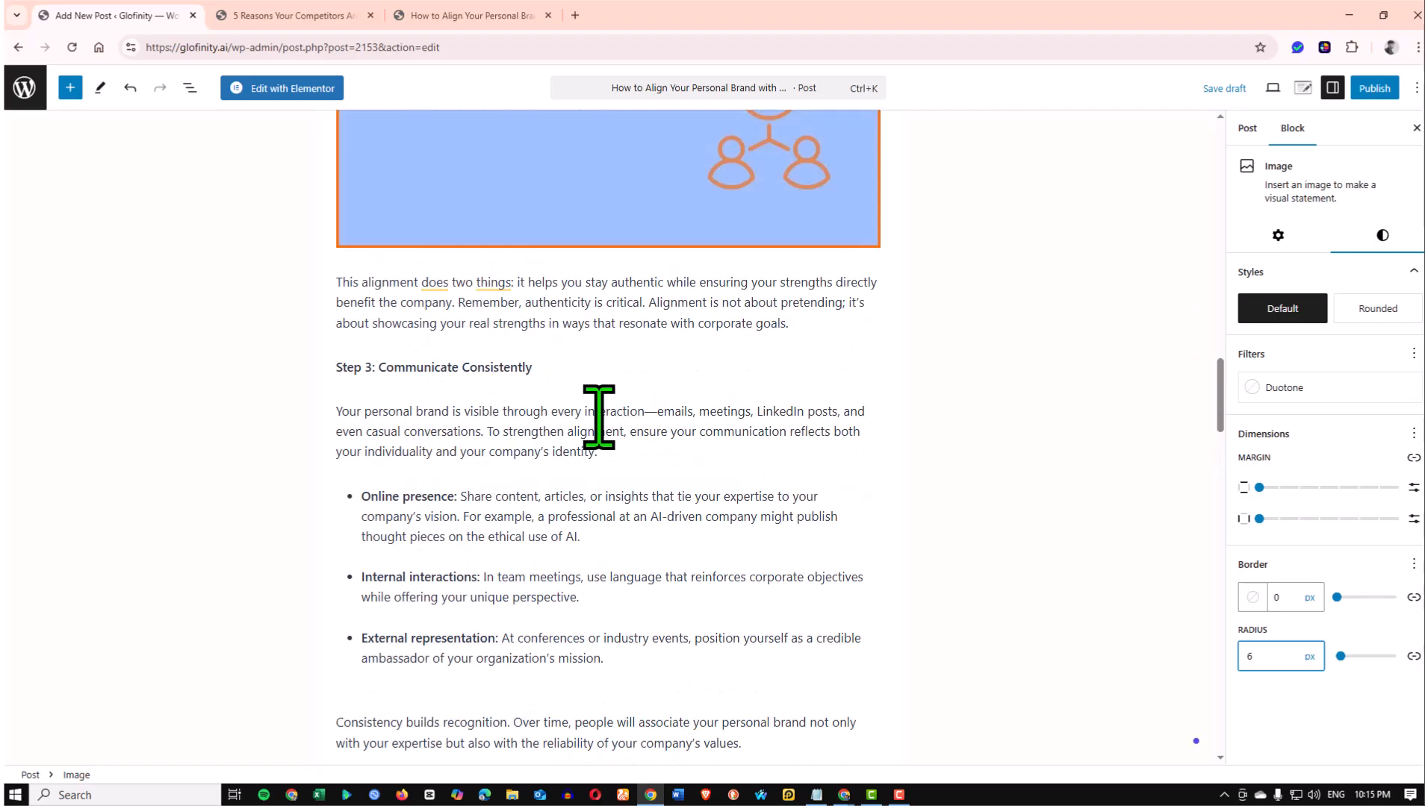
{"action": "scroll", "coordinate": [599, 417], "scroll_direction": "up", "scroll_amount": 15}
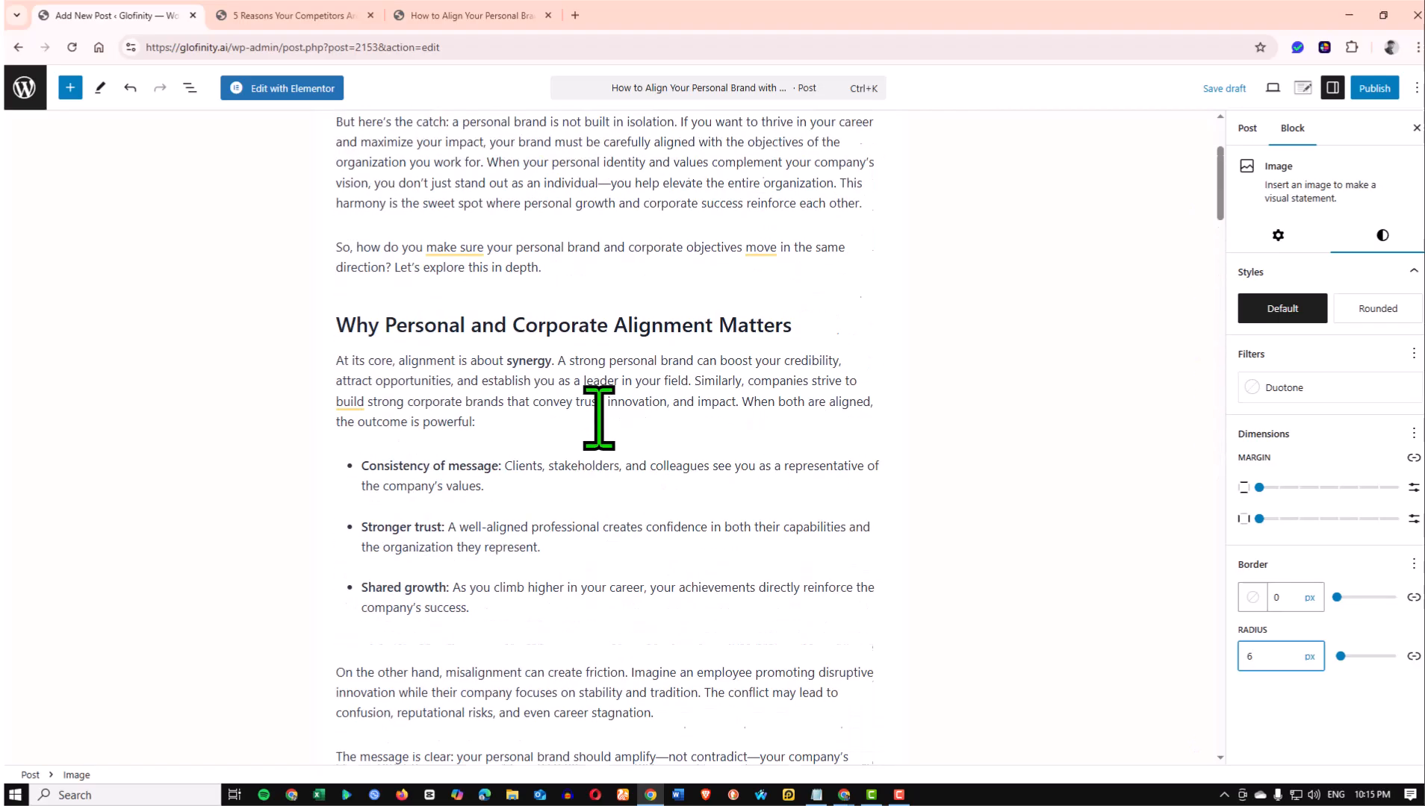
{"action": "scroll", "coordinate": [601, 433], "scroll_direction": "down", "scroll_amount": 11}
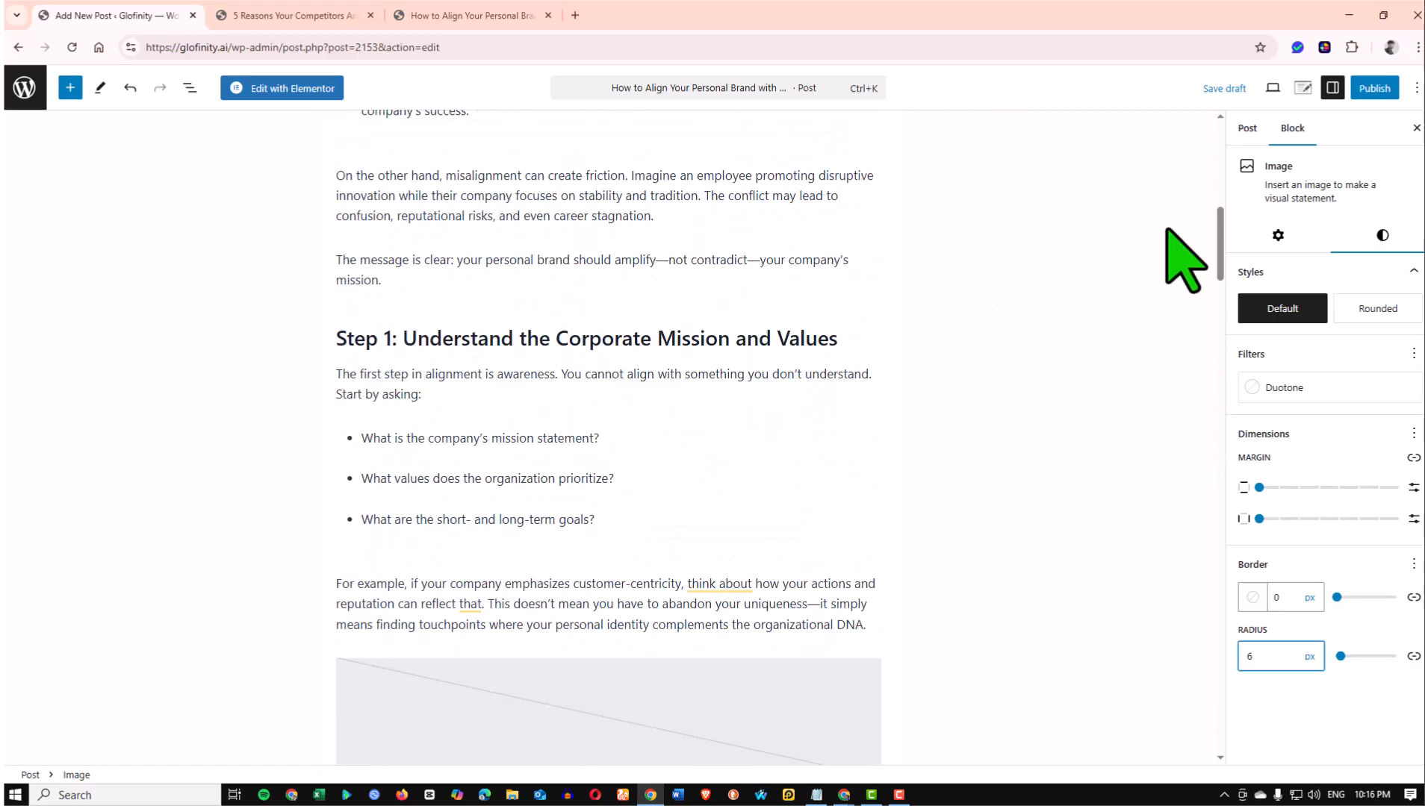
{"action": "scroll", "coordinate": [751, 359], "scroll_direction": "up", "scroll_amount": 6}
{"action": "scroll", "coordinate": [751, 358], "scroll_direction": "up", "scroll_amount": 5}
{"action": "left_click", "coordinate": [1225, 89]}
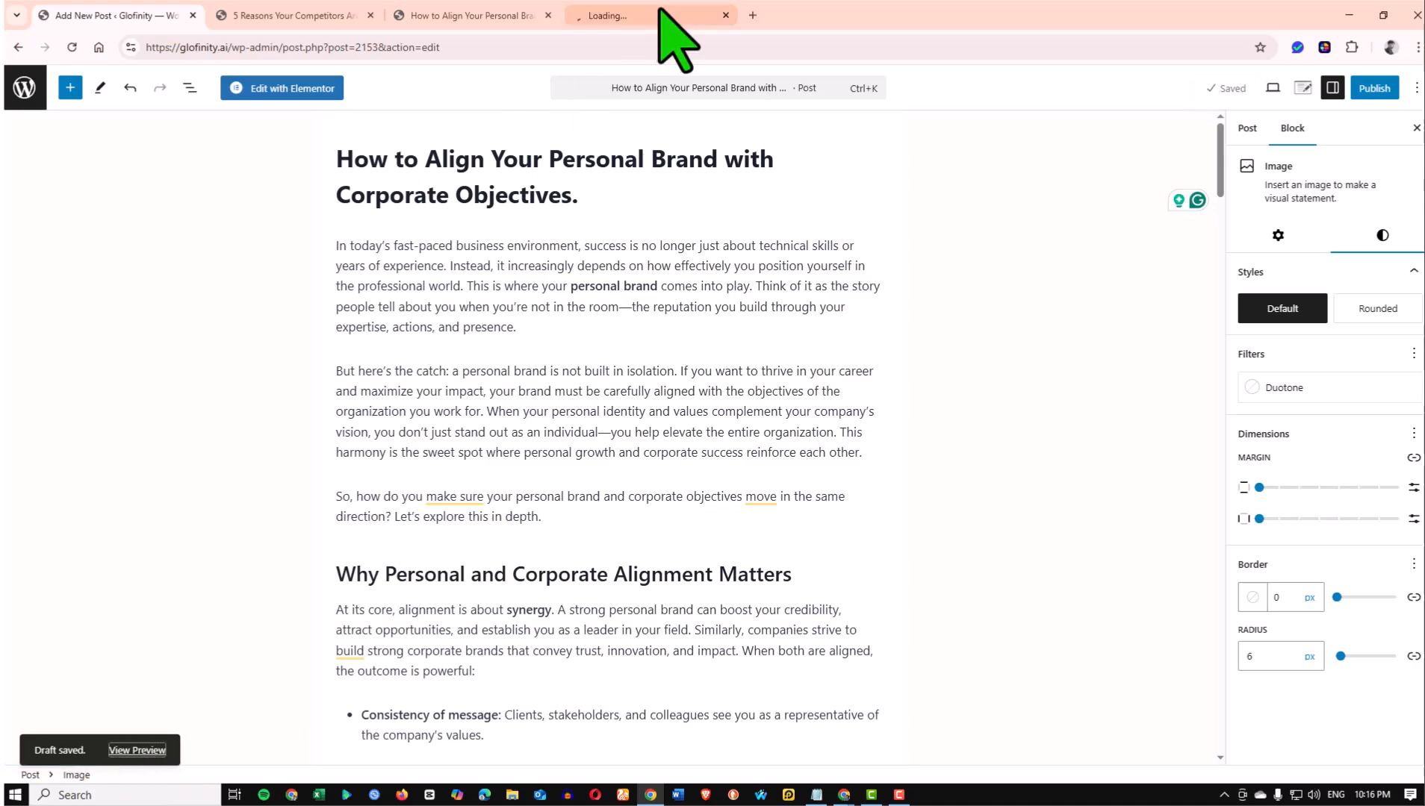
{"action": "left_click", "coordinate": [489, 15]}
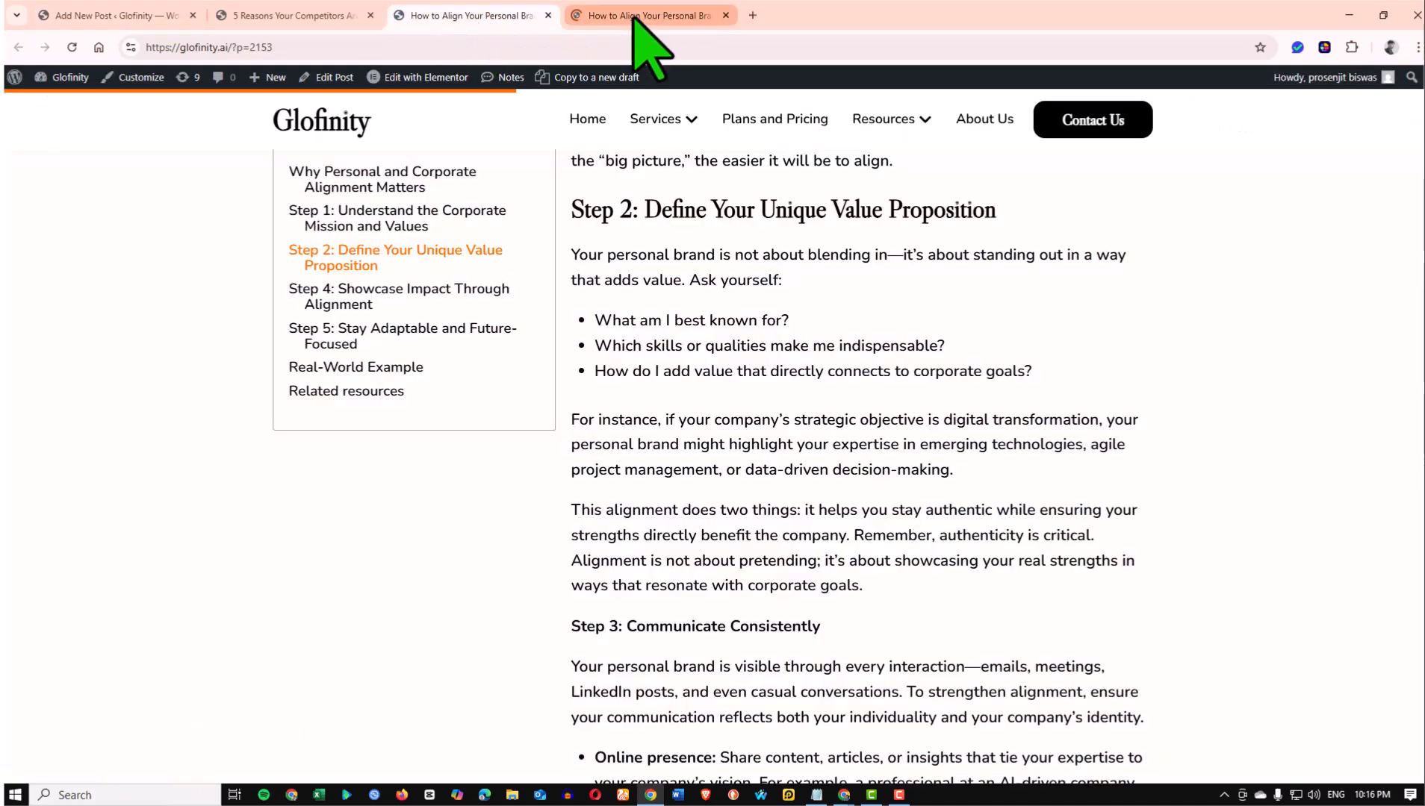
{"action": "left_click", "coordinate": [630, 15]}
{"action": "left_click", "coordinate": [476, 13]}
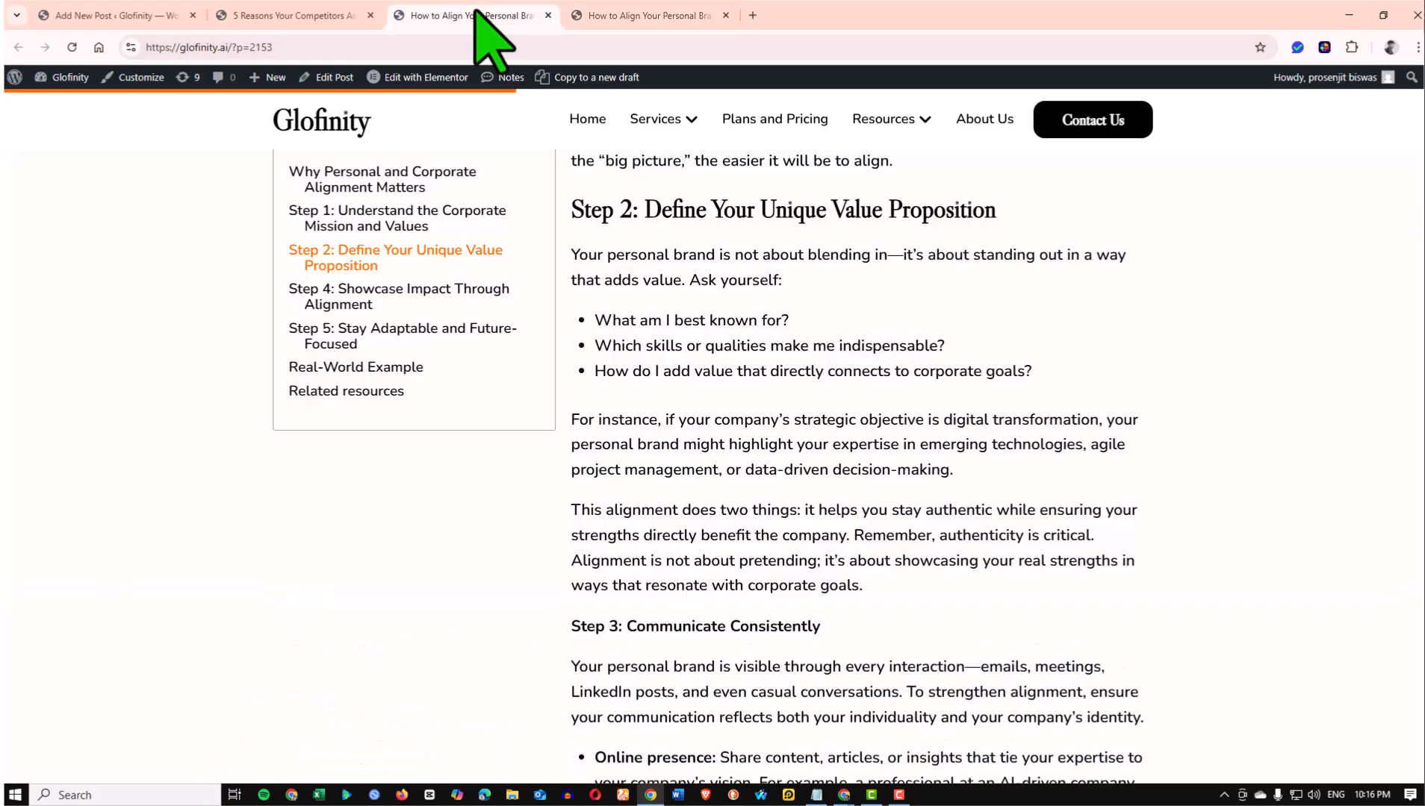
{"action": "key", "text": "ctrl+w"}
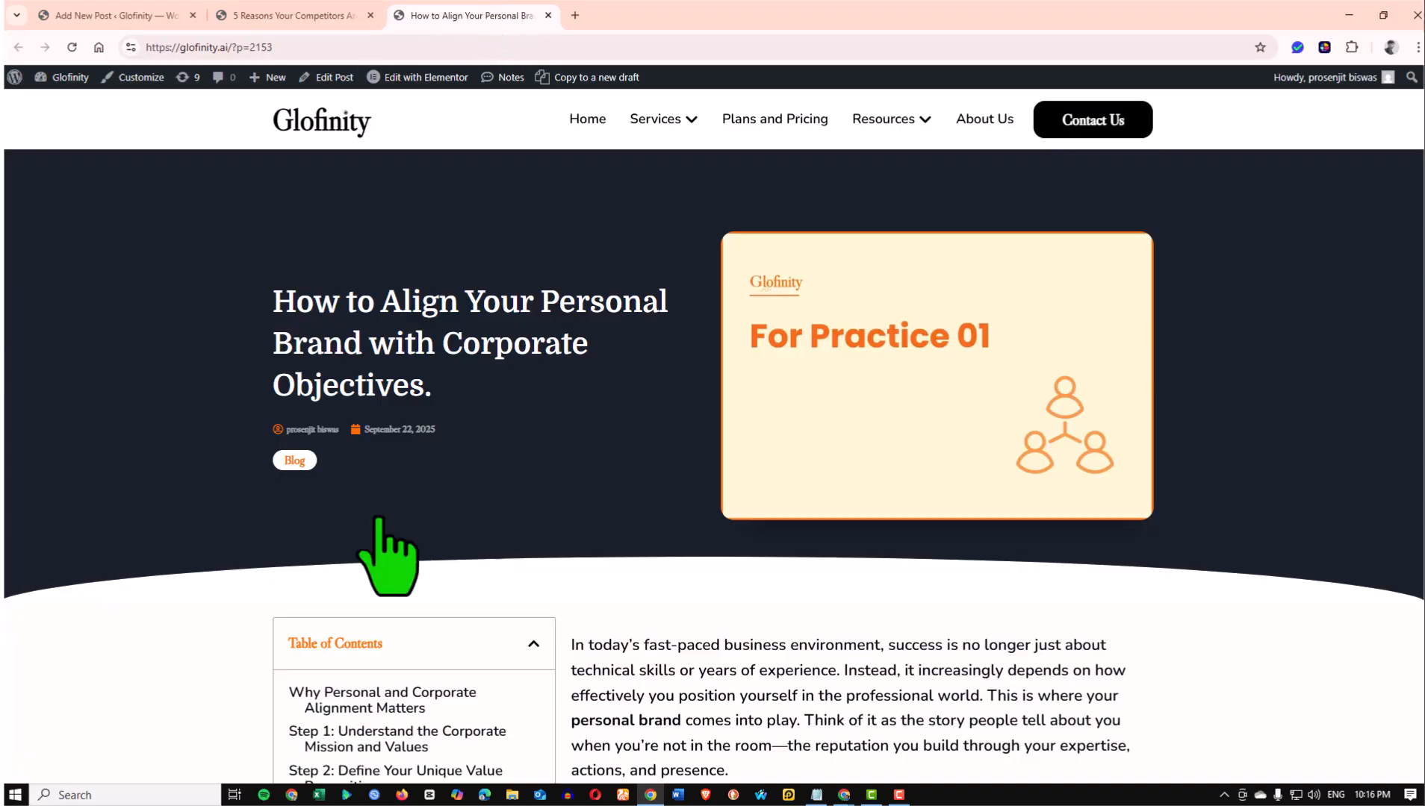
Examine the previewed post from the hero banner through the body images to the closing call-to-action banner
{"action": "left_click", "coordinate": [153, 14]}
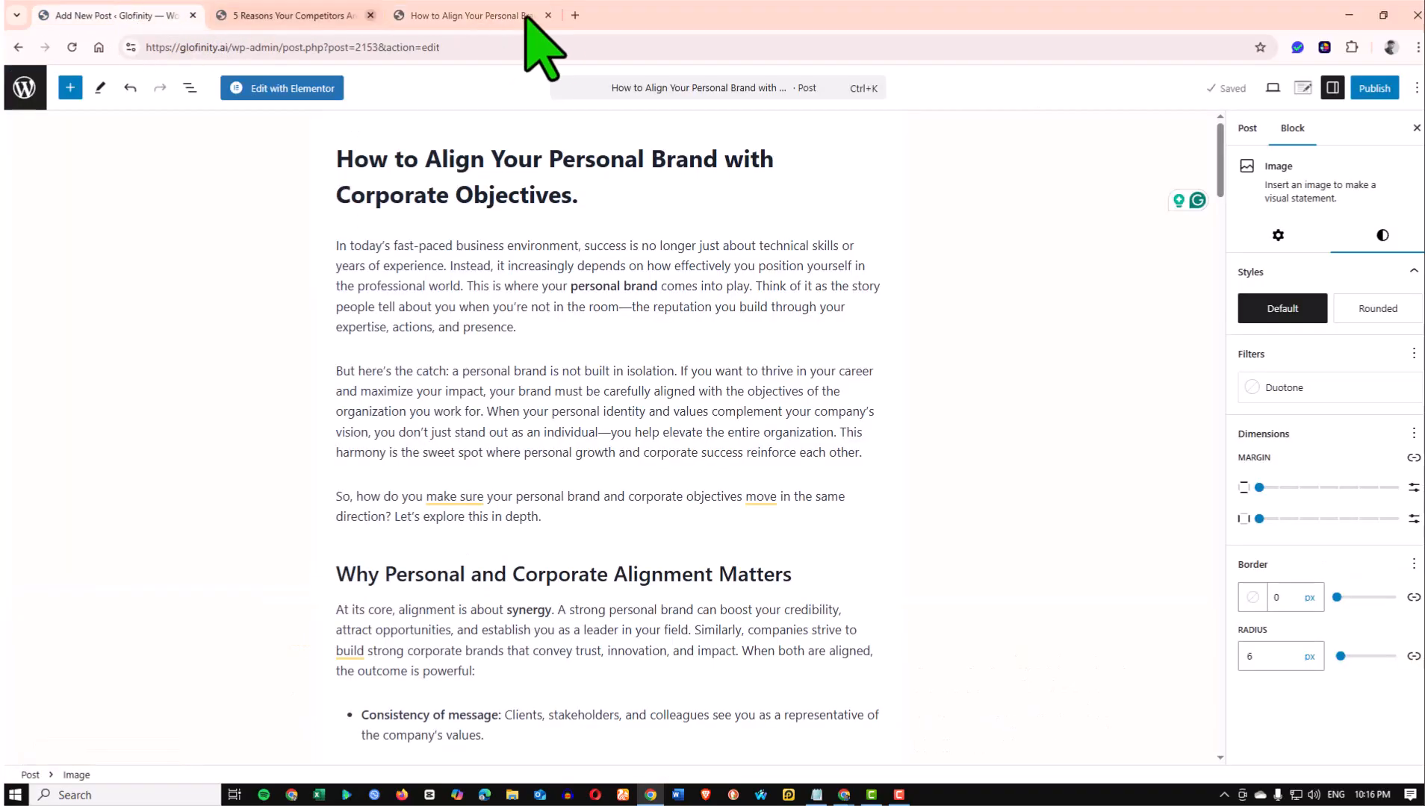
{"action": "left_click", "coordinate": [482, 13]}
{"action": "scroll", "coordinate": [814, 559], "scroll_direction": "down", "scroll_amount": 15}
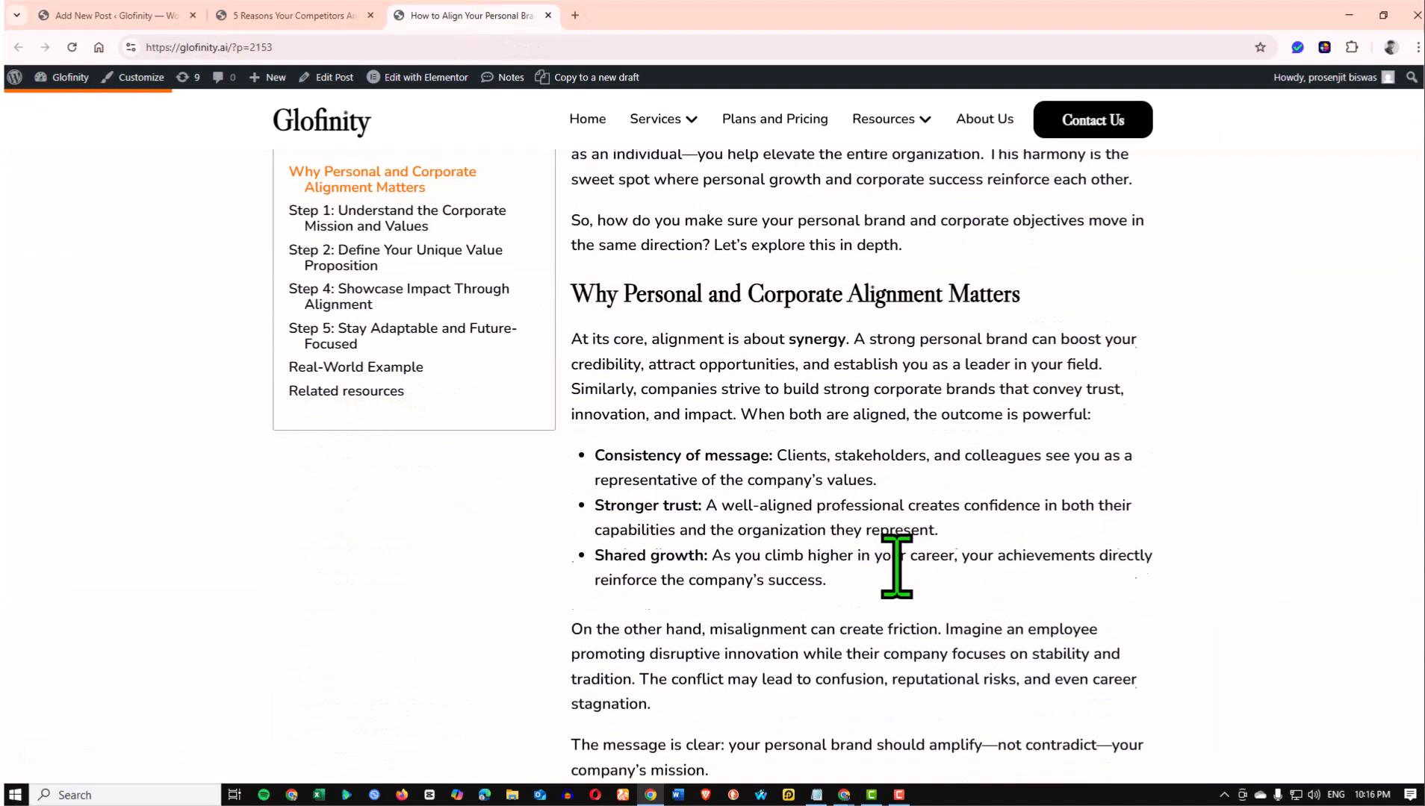
{"action": "scroll", "coordinate": [896, 568], "scroll_direction": "down", "scroll_amount": 11}
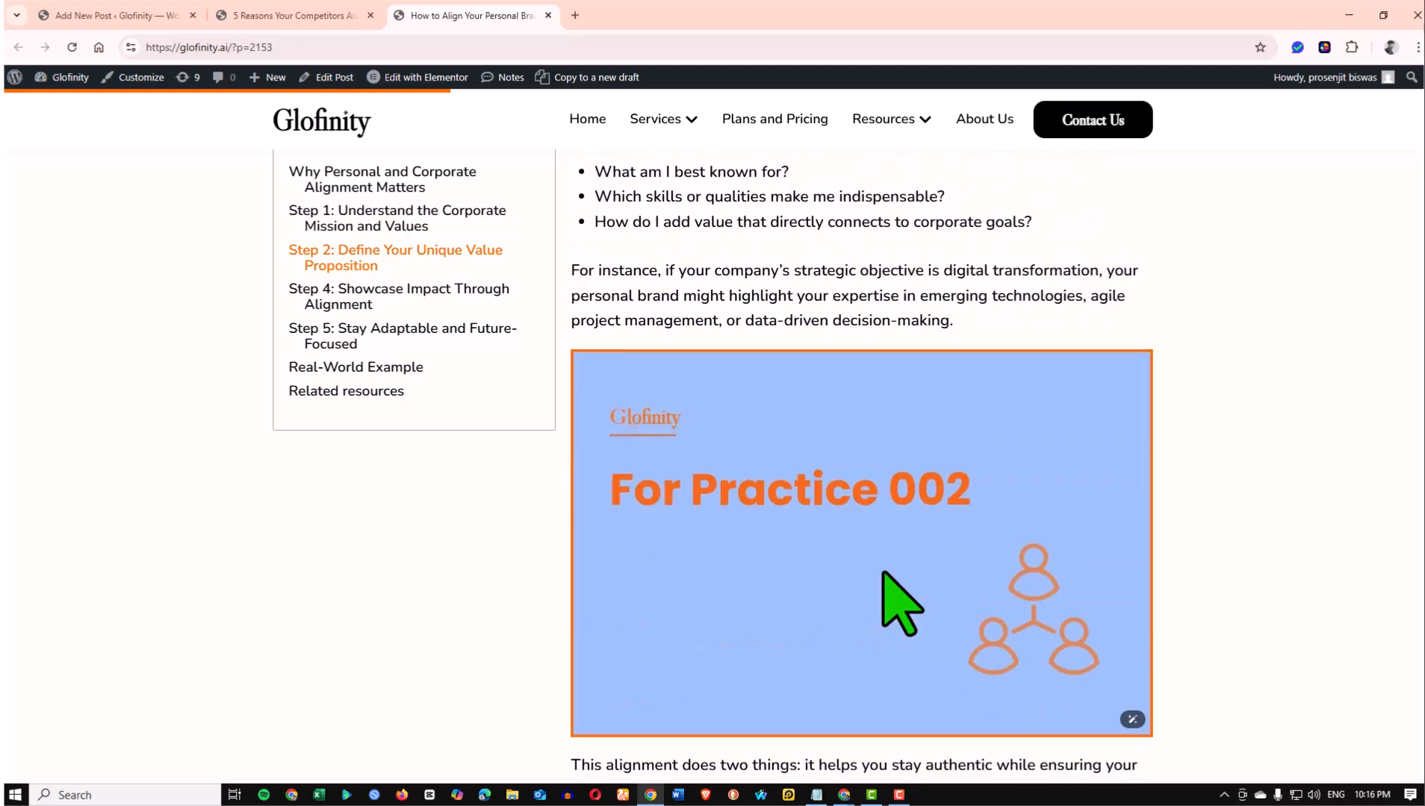
{"action": "scroll", "coordinate": [899, 598], "scroll_direction": "up", "scroll_amount": 4}
{"action": "scroll", "coordinate": [755, 478], "scroll_direction": "down", "scroll_amount": 3}
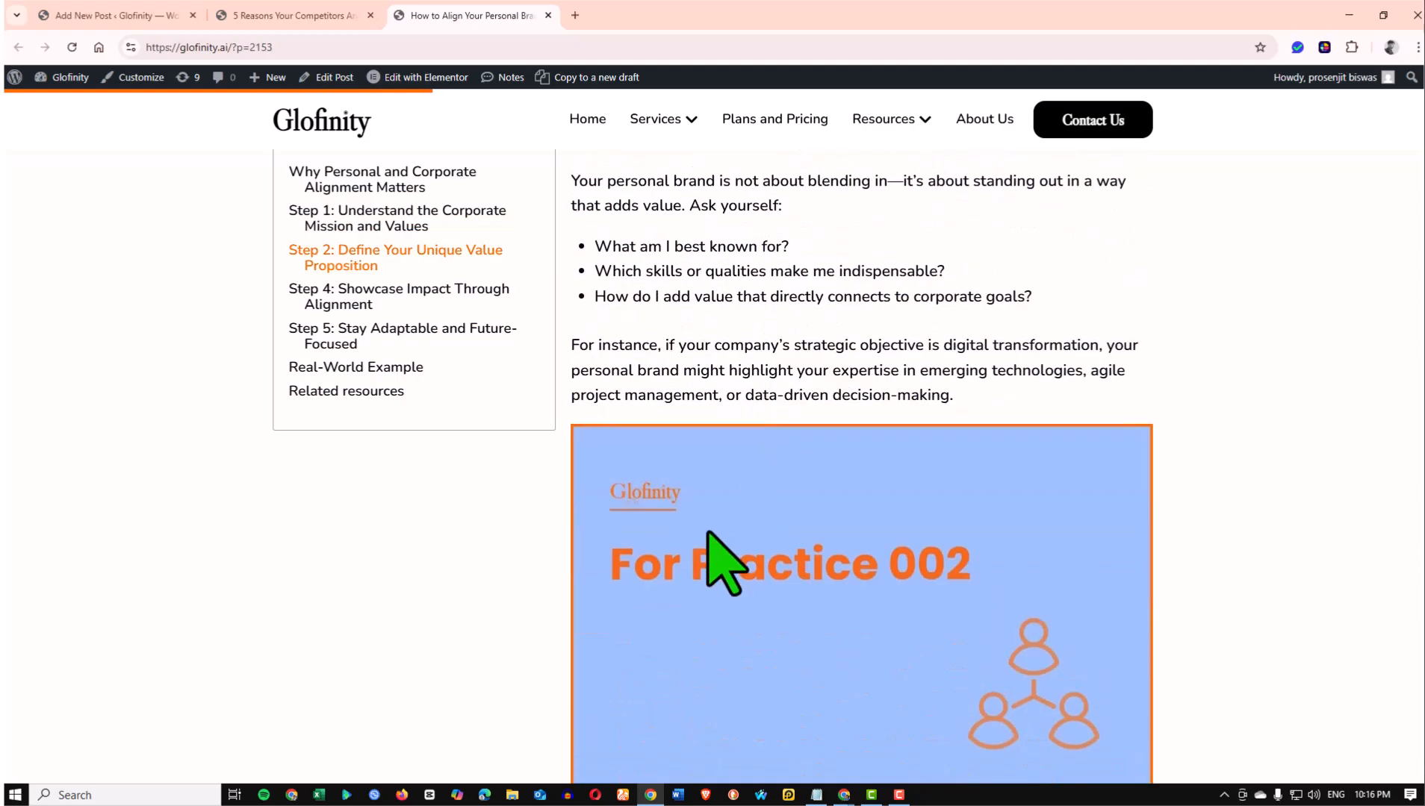
{"action": "scroll", "coordinate": [724, 563], "scroll_direction": "down", "scroll_amount": 15}
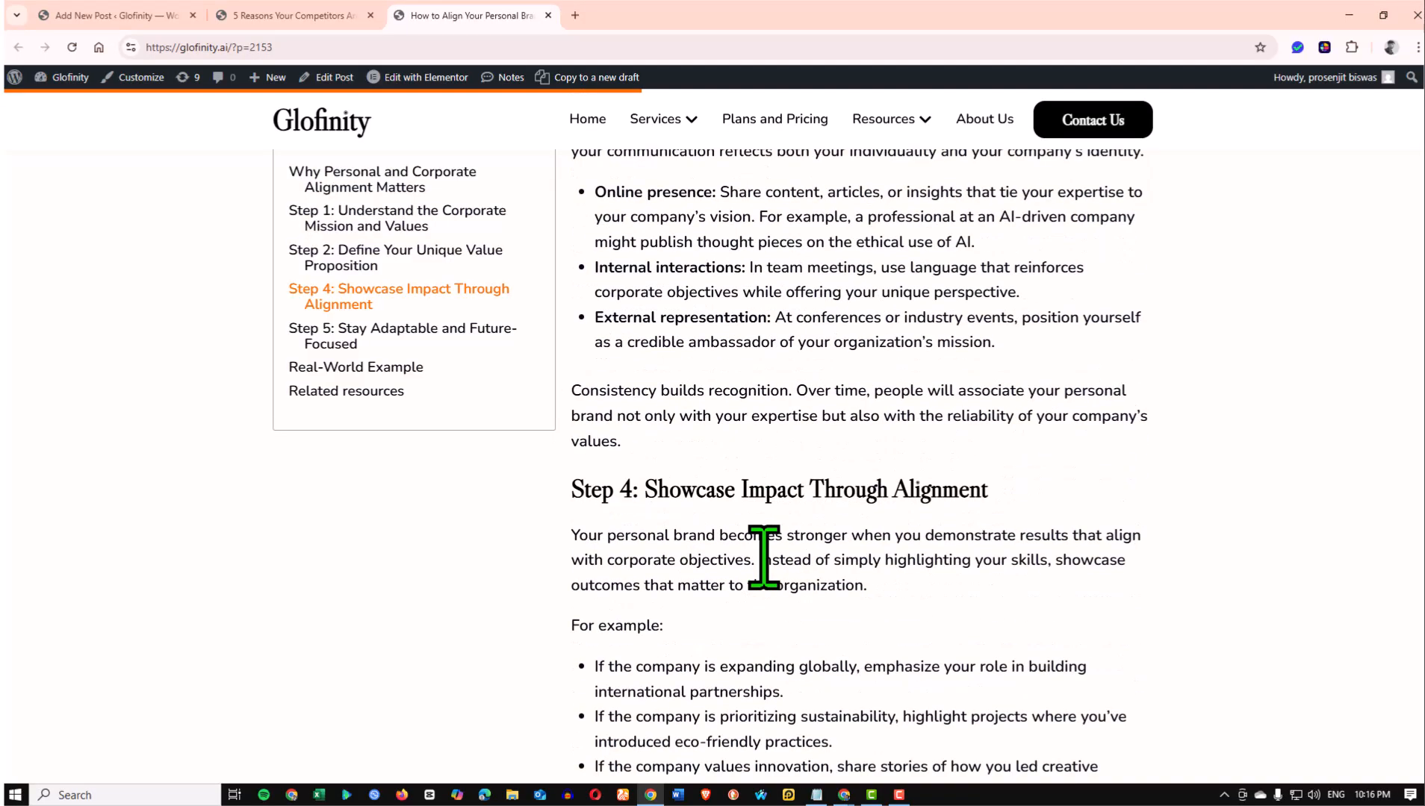
{"action": "scroll", "coordinate": [764, 558], "scroll_direction": "down", "scroll_amount": 8}
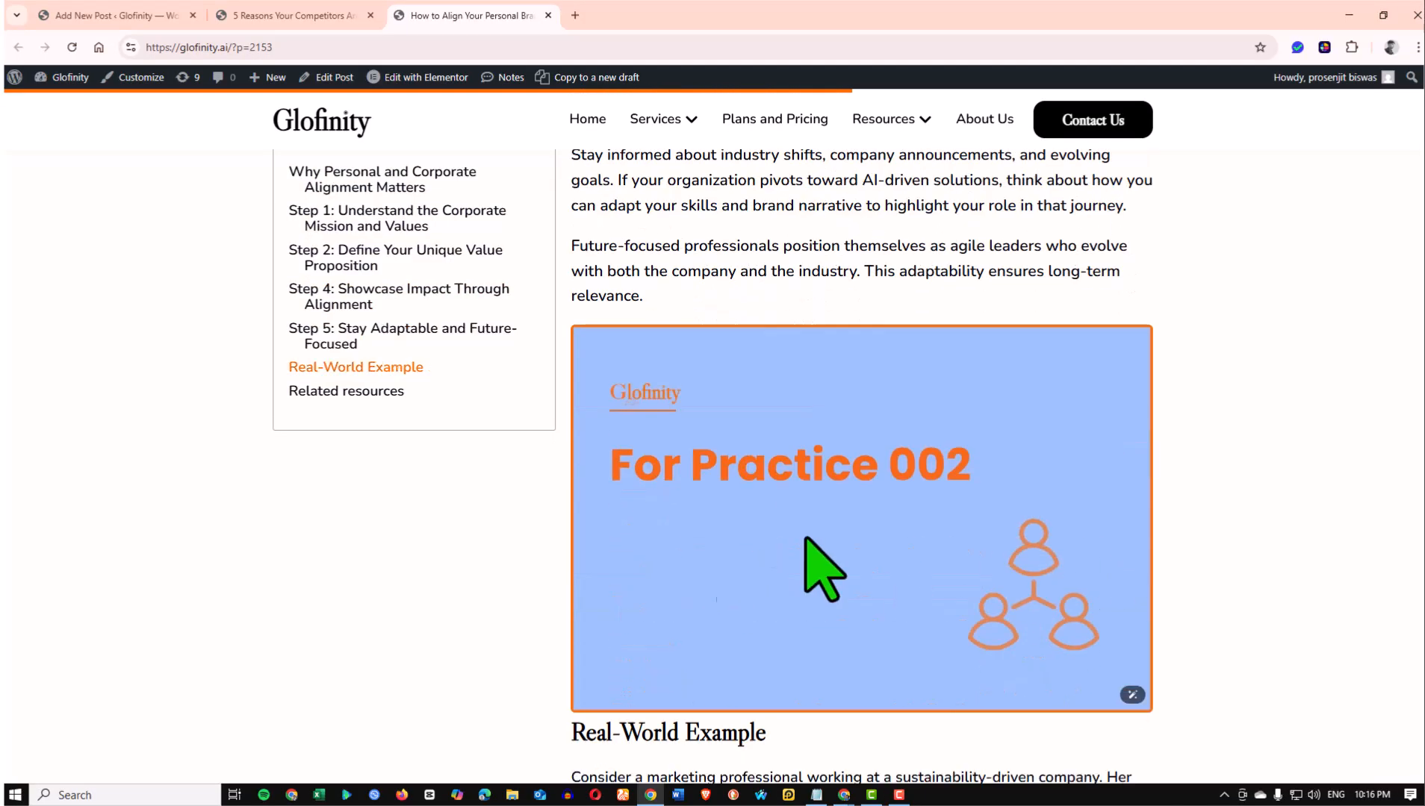
{"action": "scroll", "coordinate": [797, 521], "scroll_direction": "down", "scroll_amount": 15}
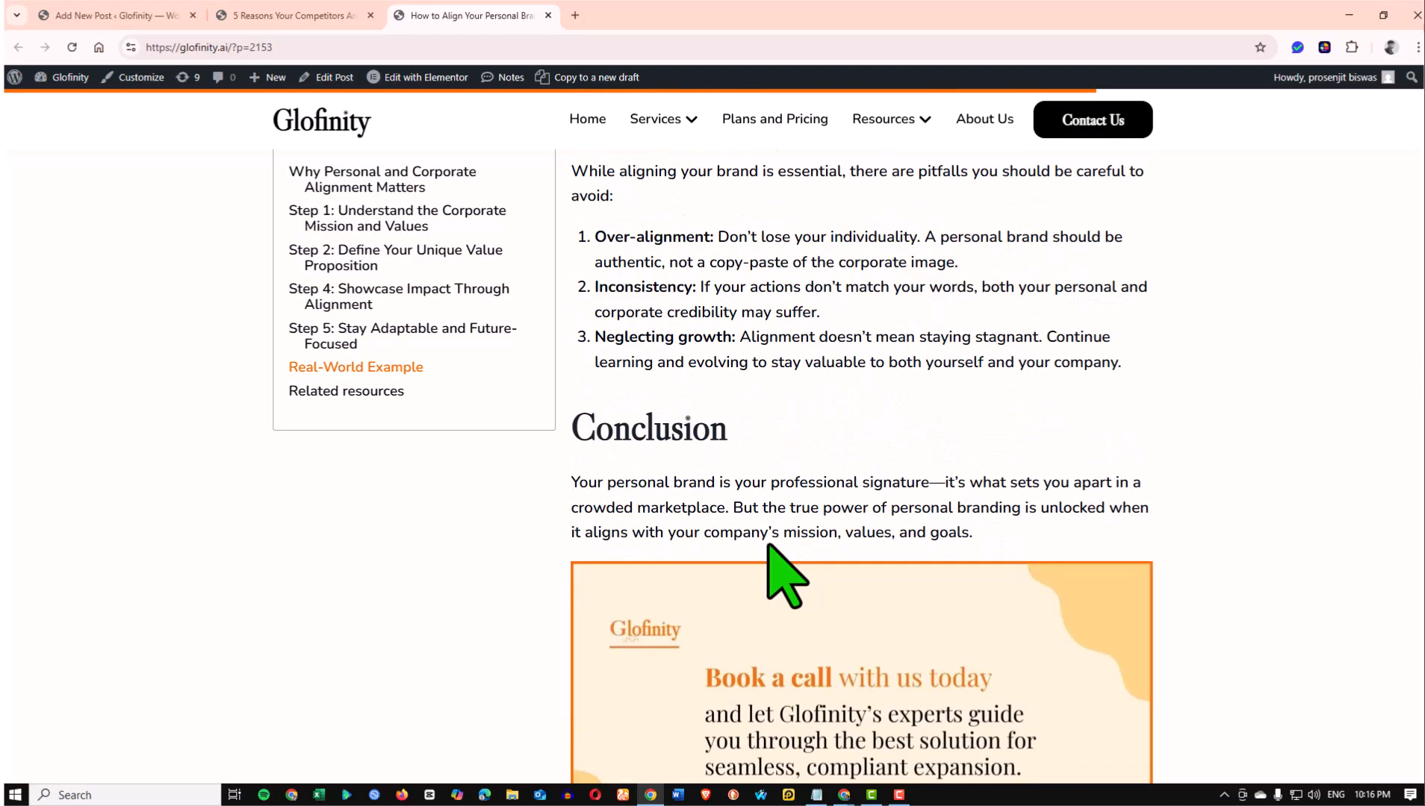
{"action": "scroll", "coordinate": [827, 525], "scroll_direction": "down", "scroll_amount": 2}
{"action": "scroll", "coordinate": [851, 549], "scroll_direction": "down", "scroll_amount": 4}
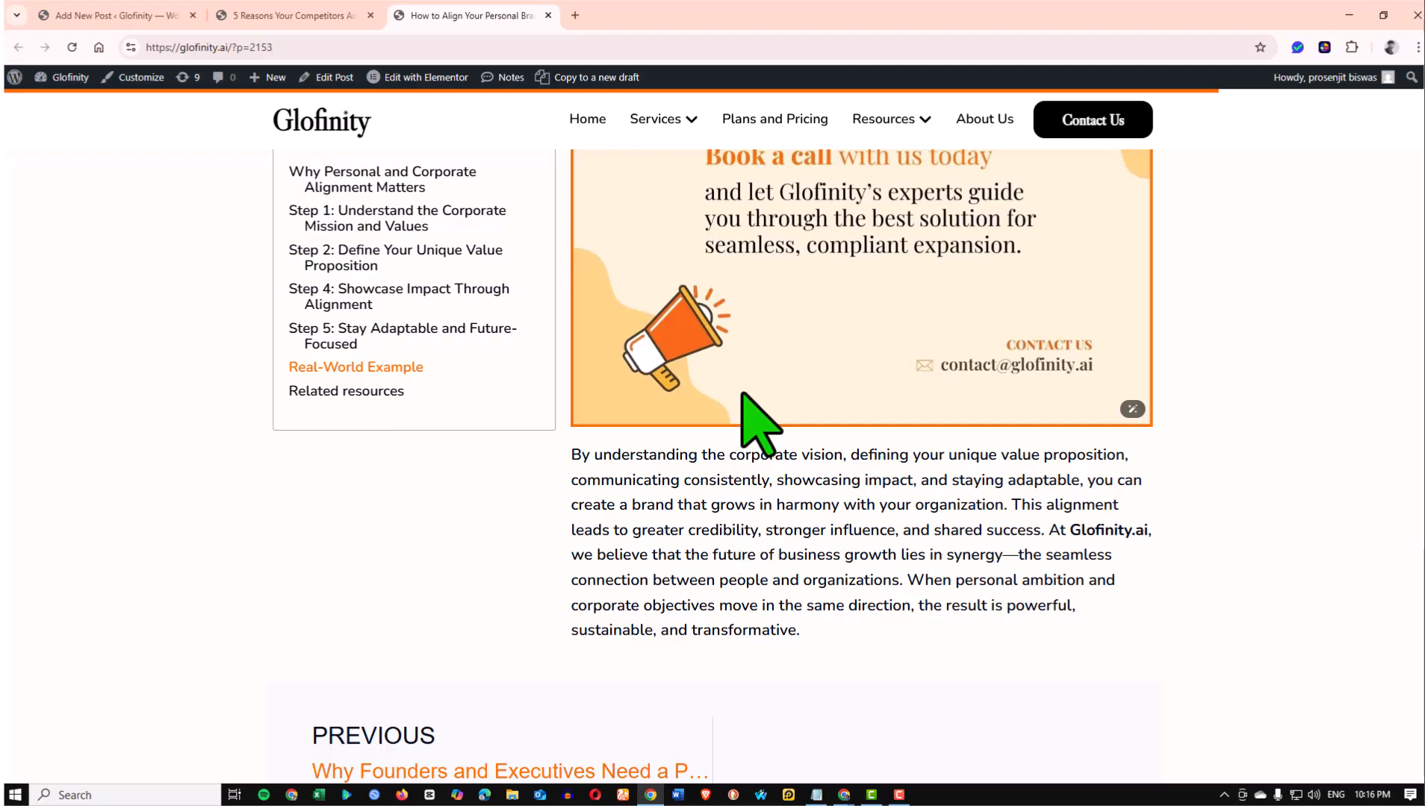
{"action": "scroll", "coordinate": [777, 448], "scroll_direction": "up", "scroll_amount": 15}
{"action": "scroll", "coordinate": [812, 470], "scroll_direction": "up", "scroll_amount": 15}
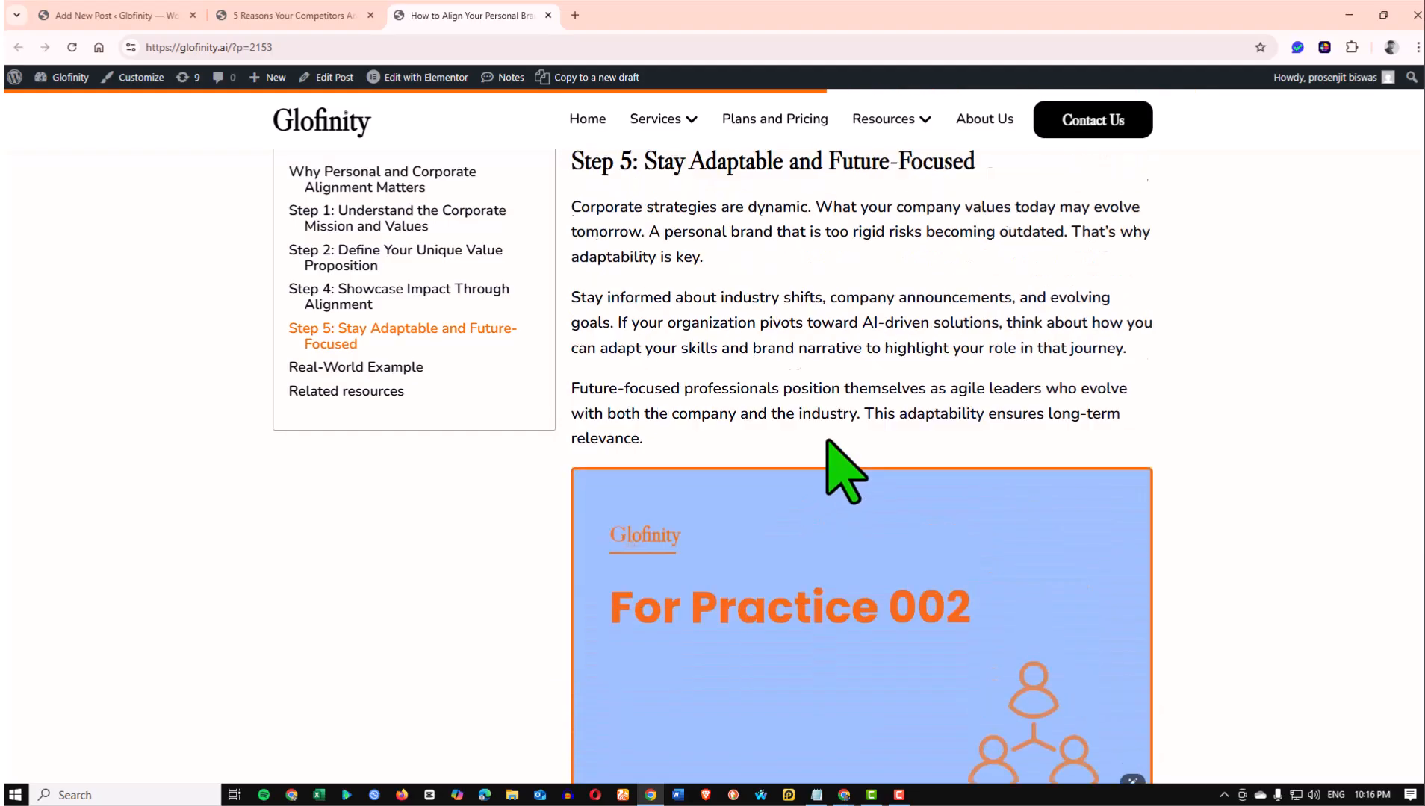
{"action": "scroll", "coordinate": [672, 336], "scroll_direction": "up", "scroll_amount": 15}
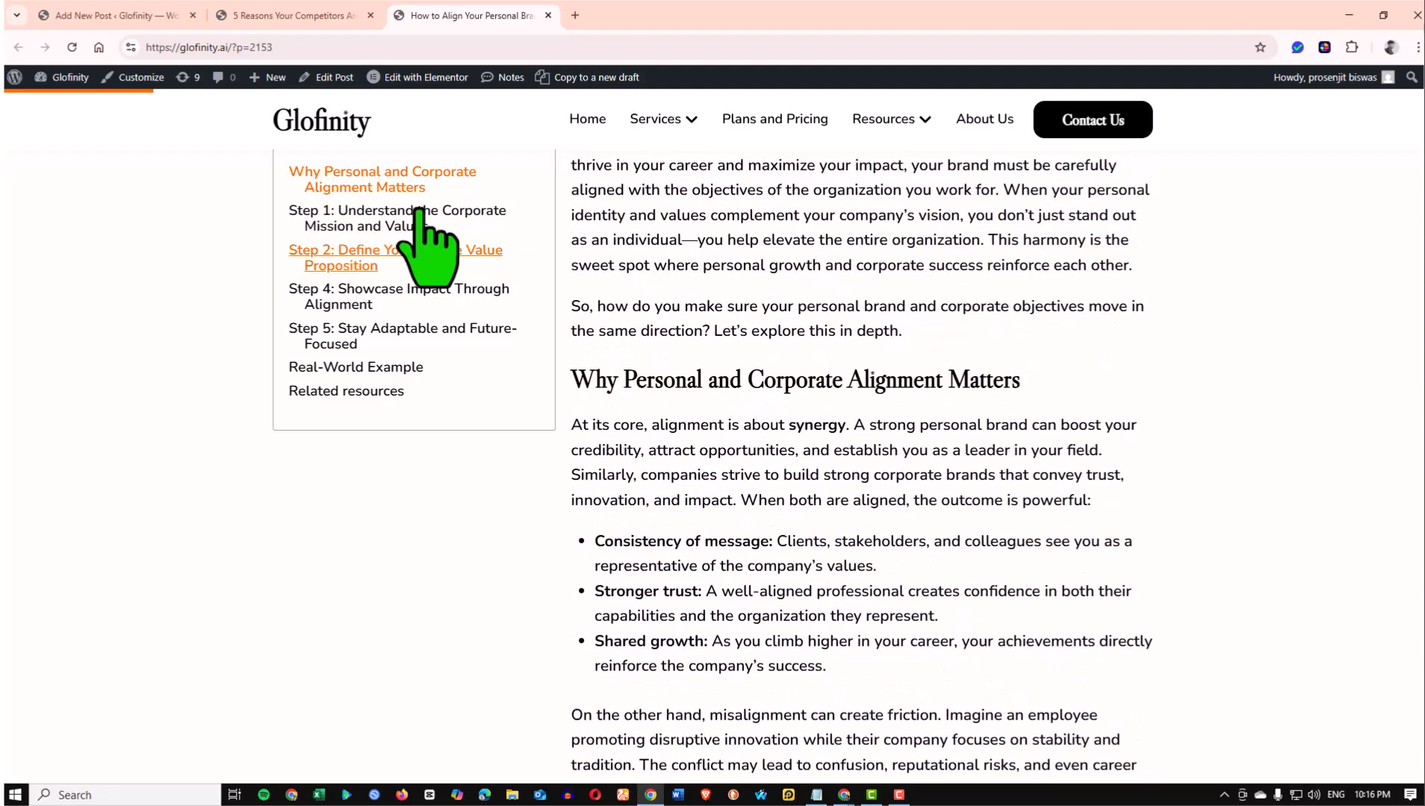
Return to the post editor and select the three introductory paragraphs below the post title
{"action": "left_click", "coordinate": [128, 15]}
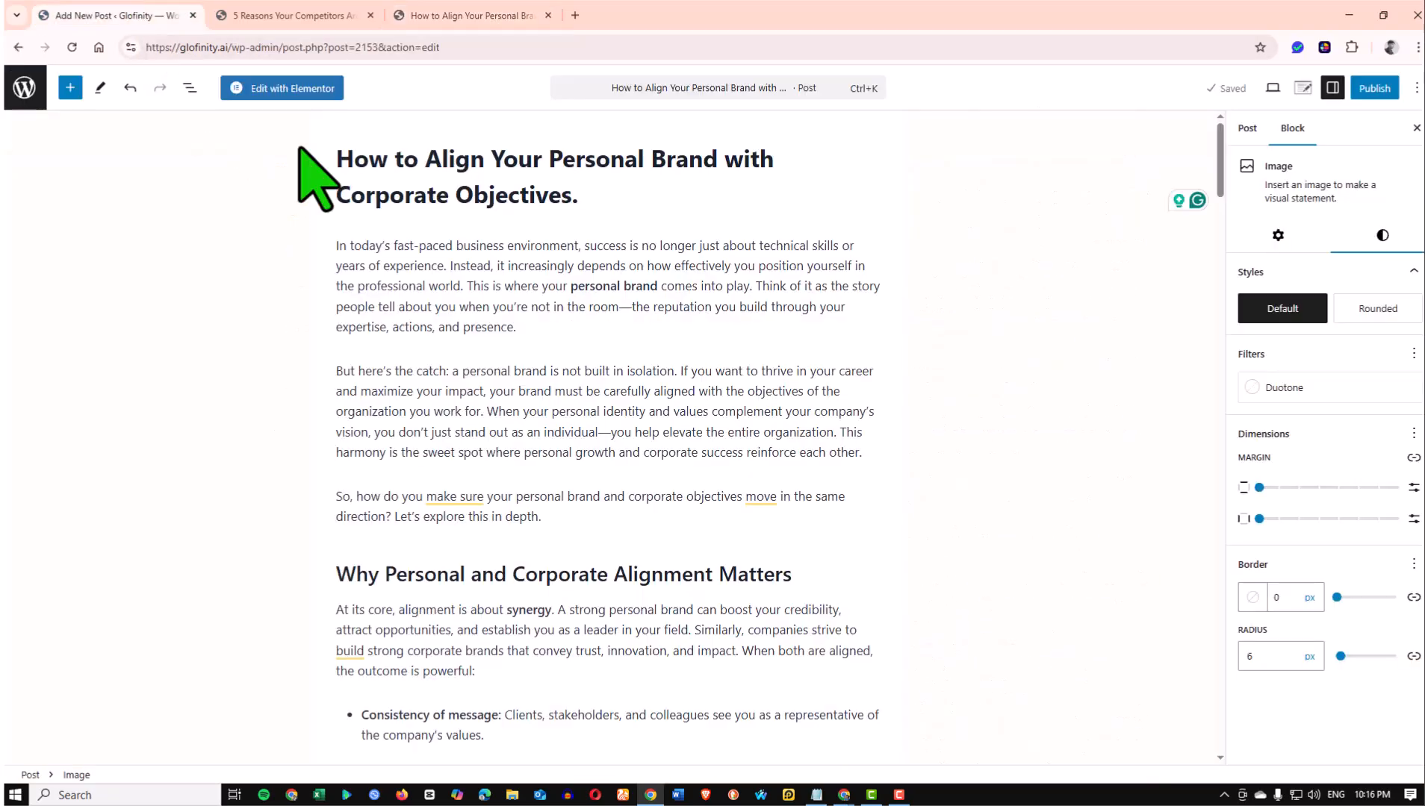
{"action": "left_click", "coordinate": [438, 285]}
{"action": "left_click_drag", "start_coordinate": [337, 248], "coordinate": [552, 515]}
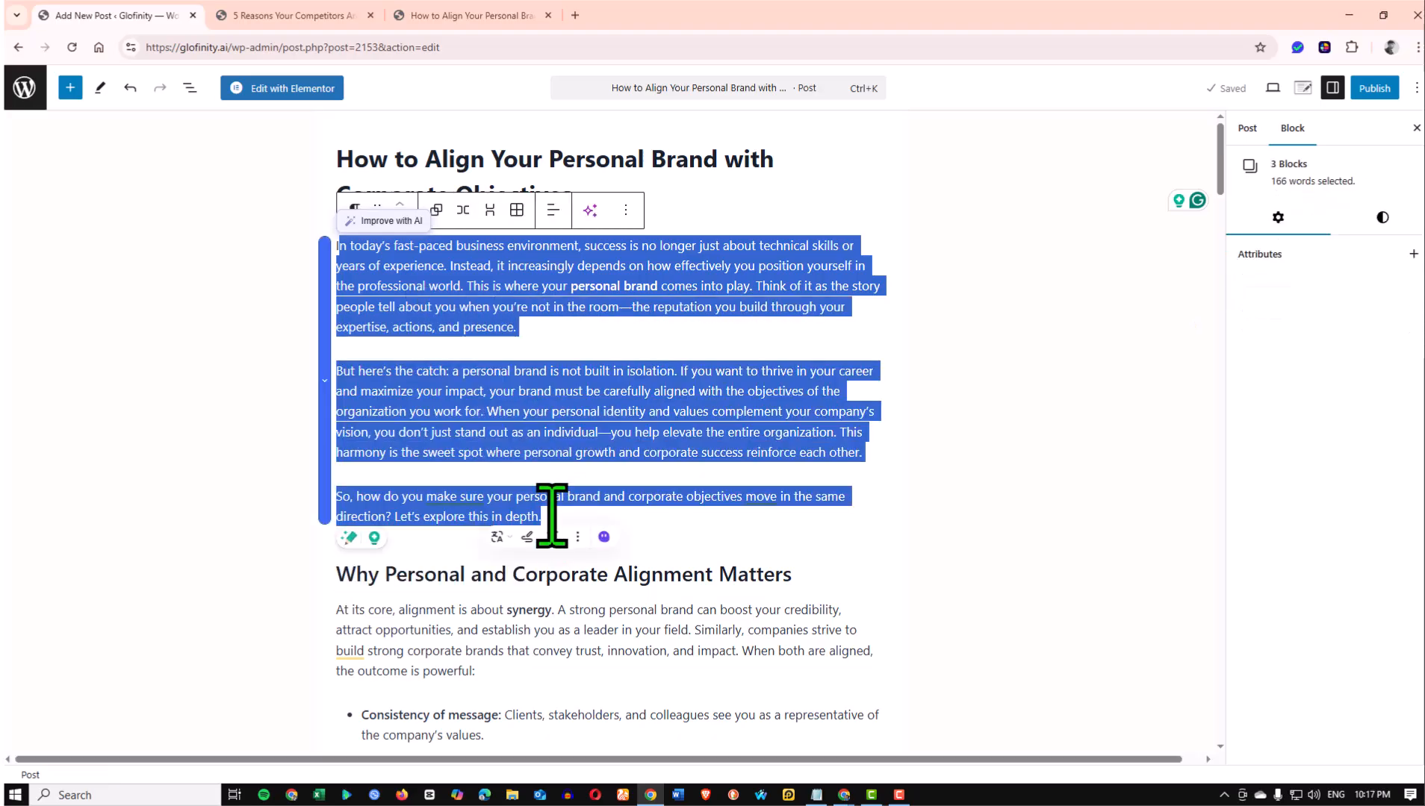
Switch to the content work(mili) document in Google Docs and examine the source article's paragraphs, headings and bullet lists
{"action": "left_click", "coordinate": [842, 795]}
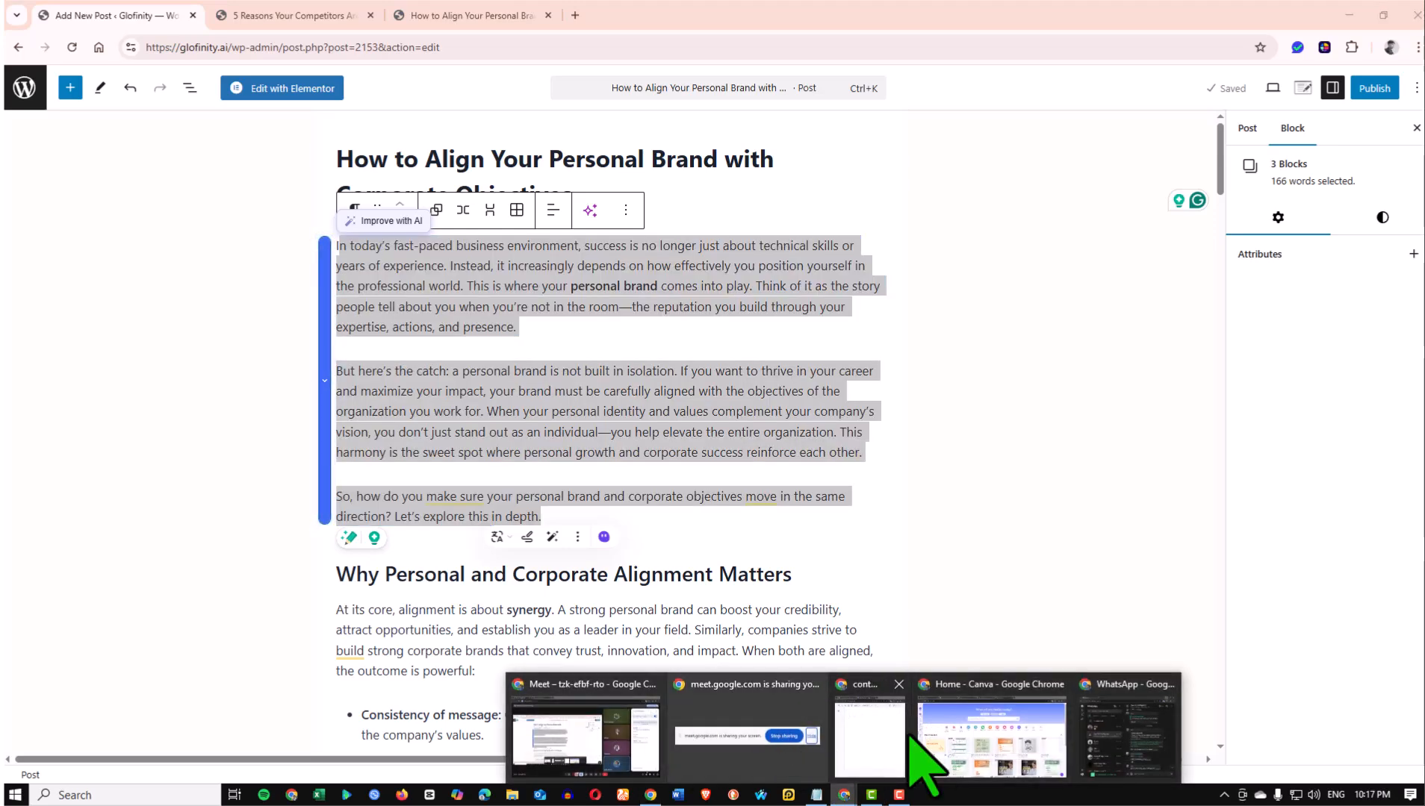
{"action": "left_click", "coordinate": [948, 739]}
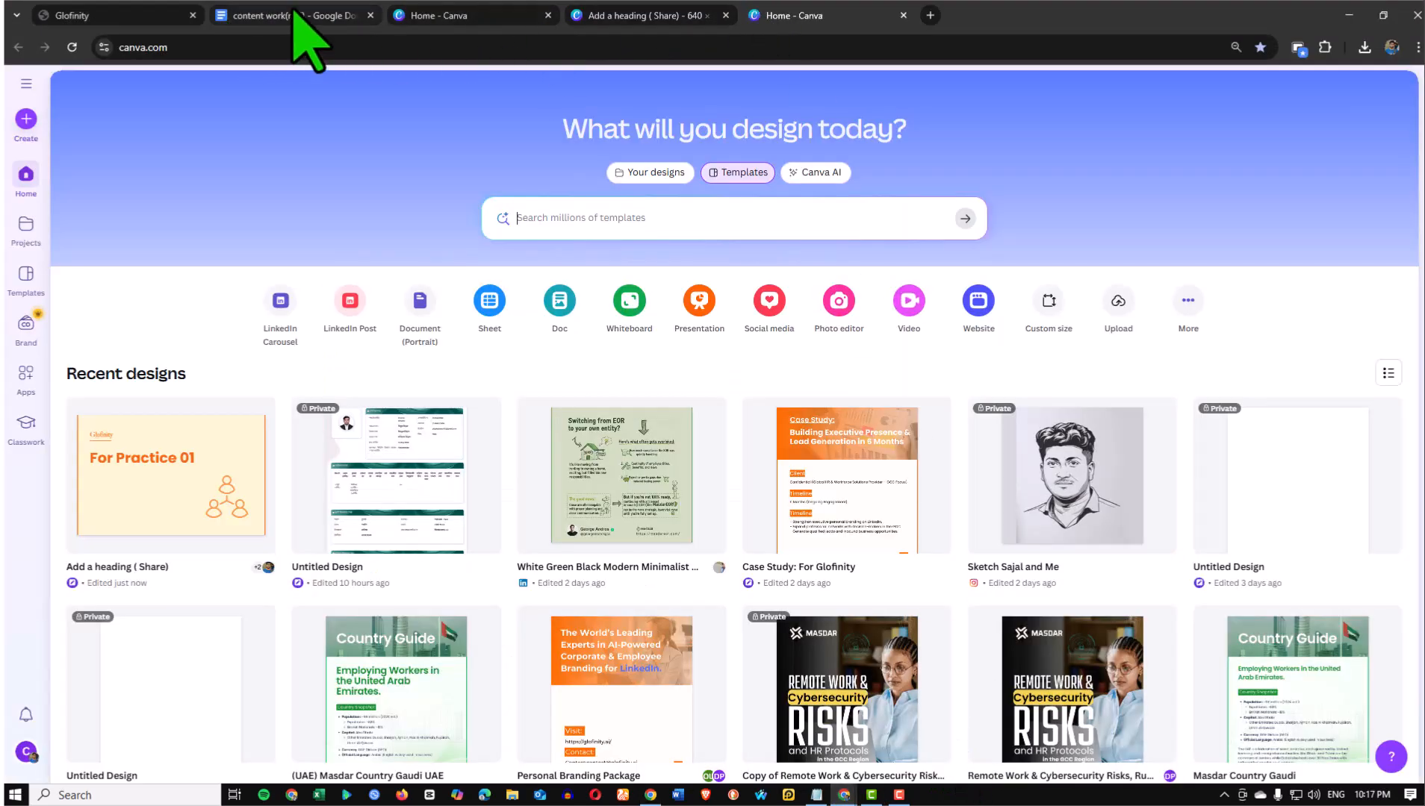
{"action": "left_click", "coordinate": [297, 15]}
{"action": "scroll", "coordinate": [645, 406], "scroll_direction": "up", "scroll_amount": 3}
{"action": "scroll", "coordinate": [598, 409], "scroll_direction": "down", "scroll_amount": 4}
{"action": "scroll", "coordinate": [597, 409], "scroll_direction": "down", "scroll_amount": 1}
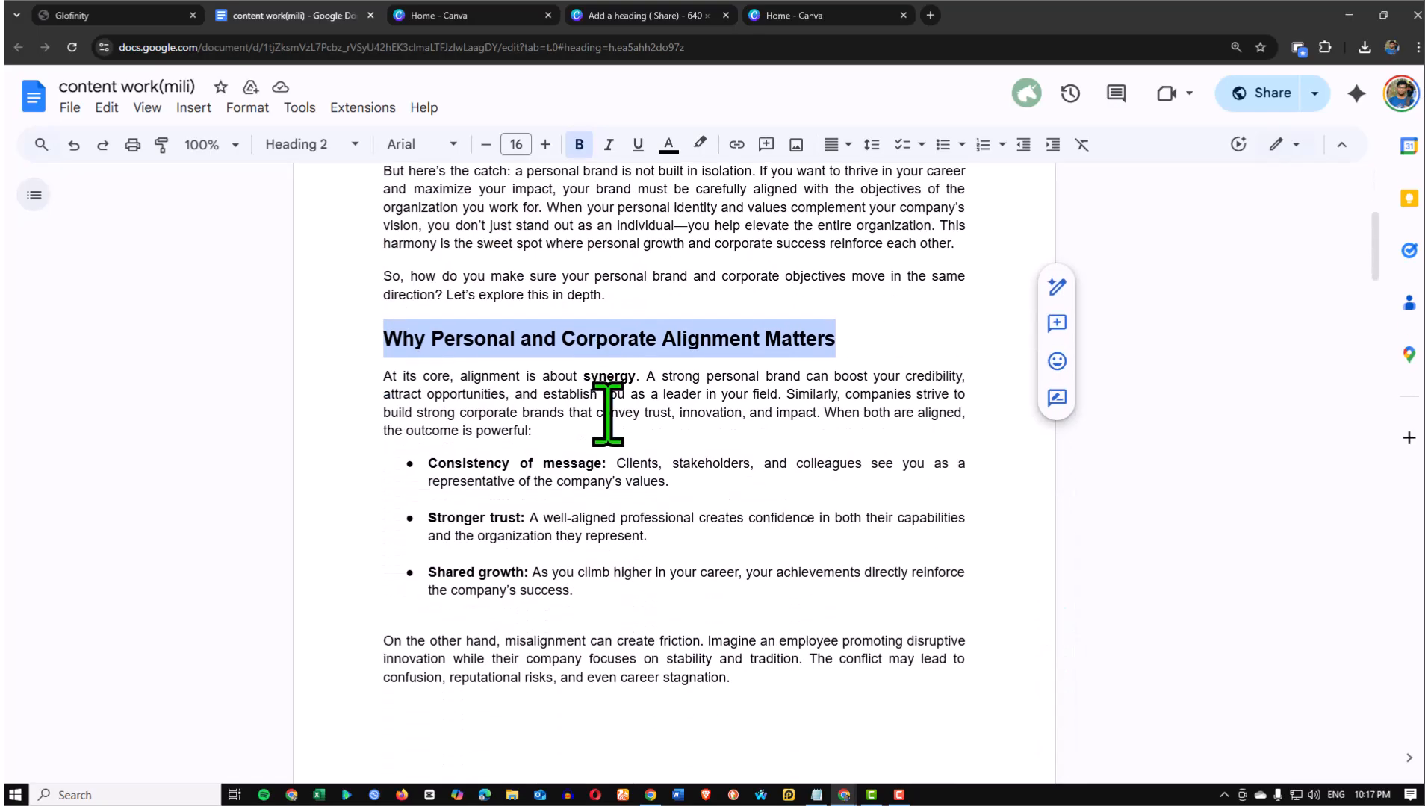
{"action": "scroll", "coordinate": [607, 414], "scroll_direction": "down", "scroll_amount": 8}
{"action": "scroll", "coordinate": [594, 505], "scroll_direction": "up", "scroll_amount": 4}
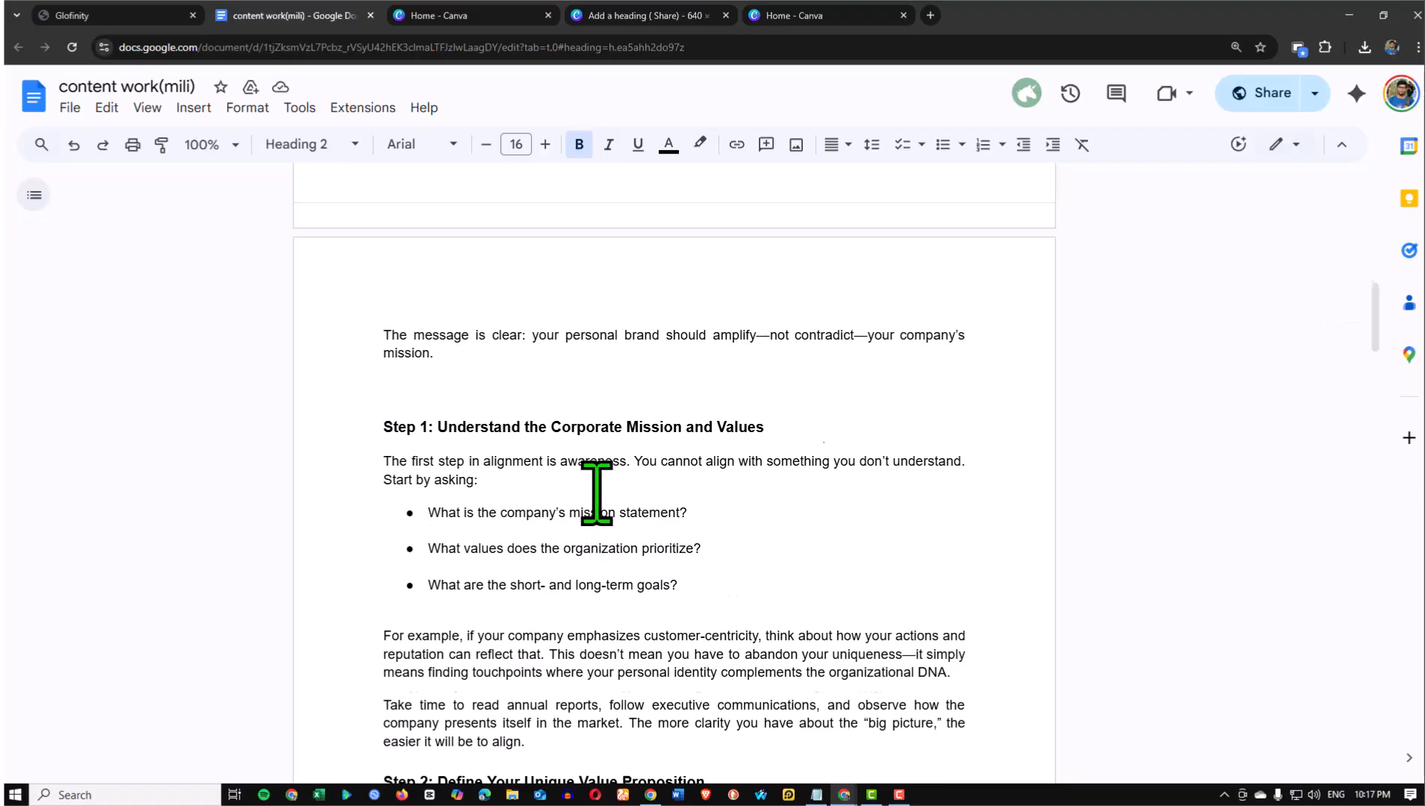
{"action": "scroll", "coordinate": [597, 493], "scroll_direction": "up", "scroll_amount": 8}
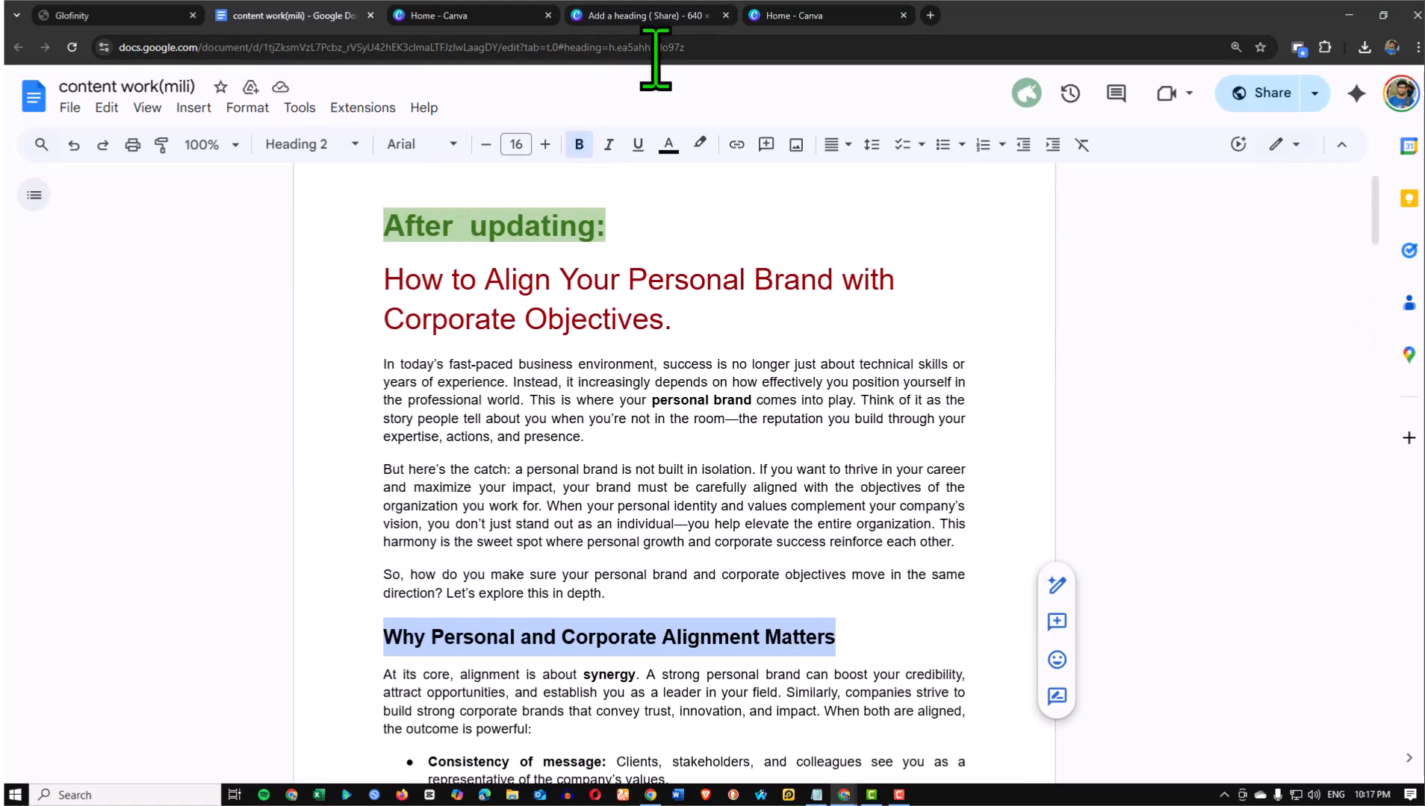
Look over the For Practice 002 banner design in Canva and return to the WordPress post editor
{"action": "left_click", "coordinate": [812, 16]}
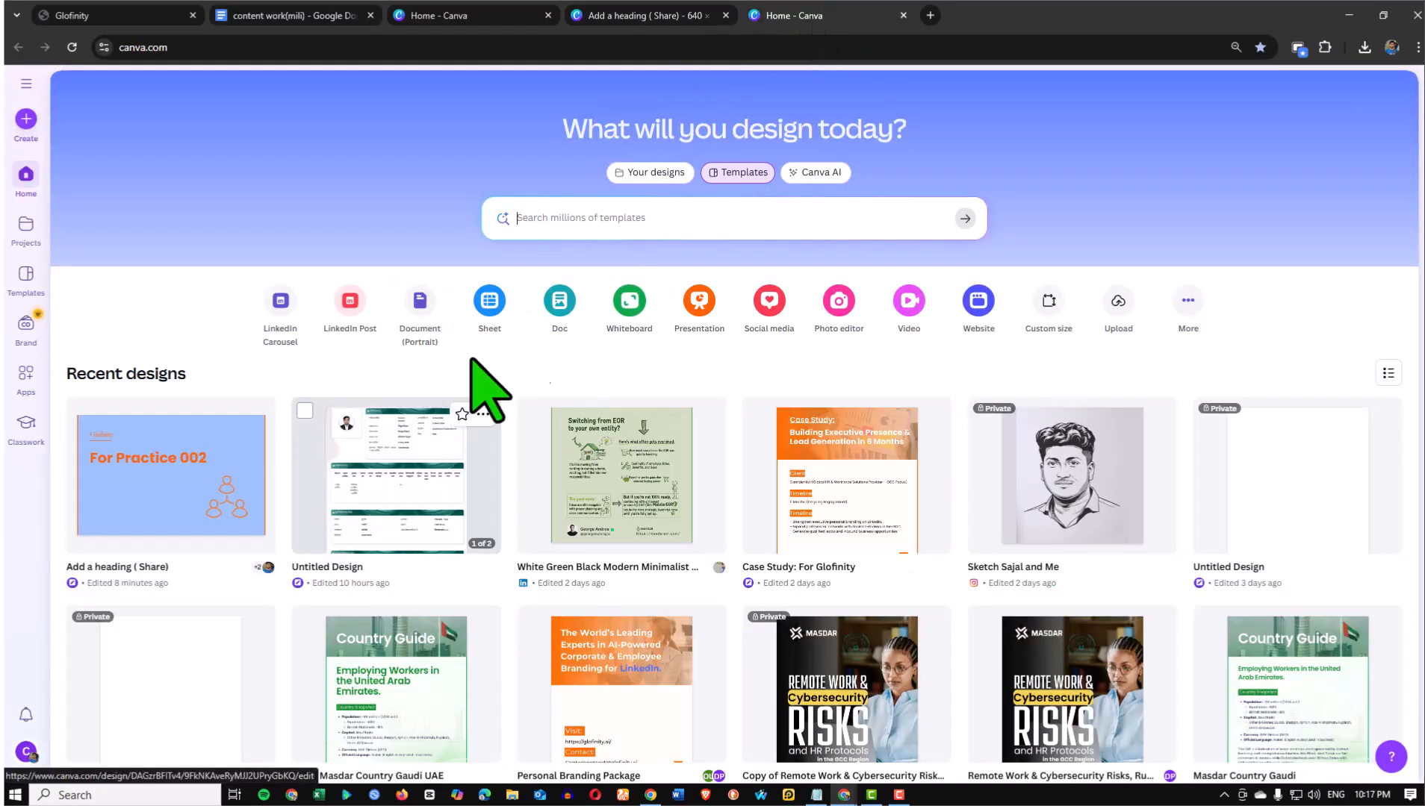
{"action": "left_click", "coordinate": [641, 15]}
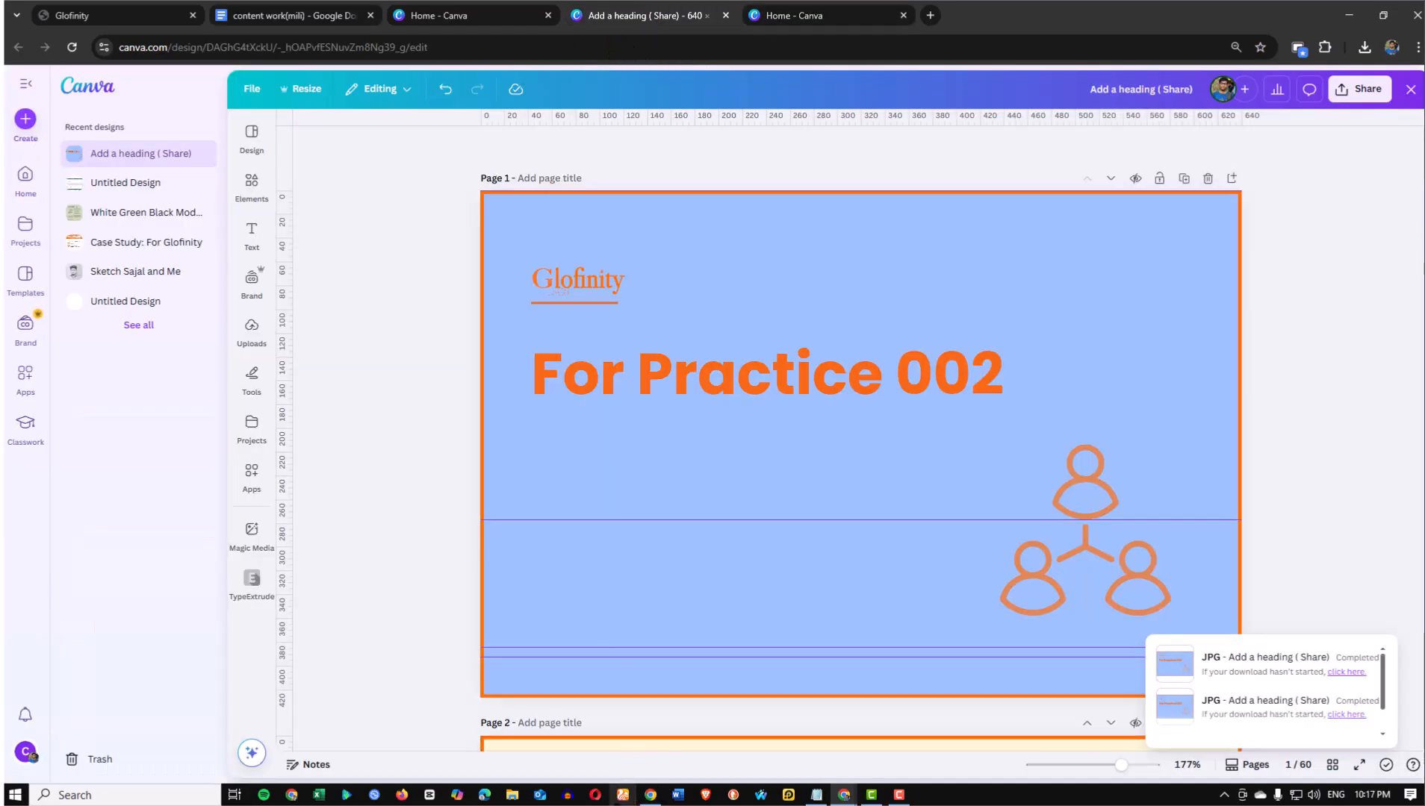
{"action": "left_click", "coordinate": [649, 796]}
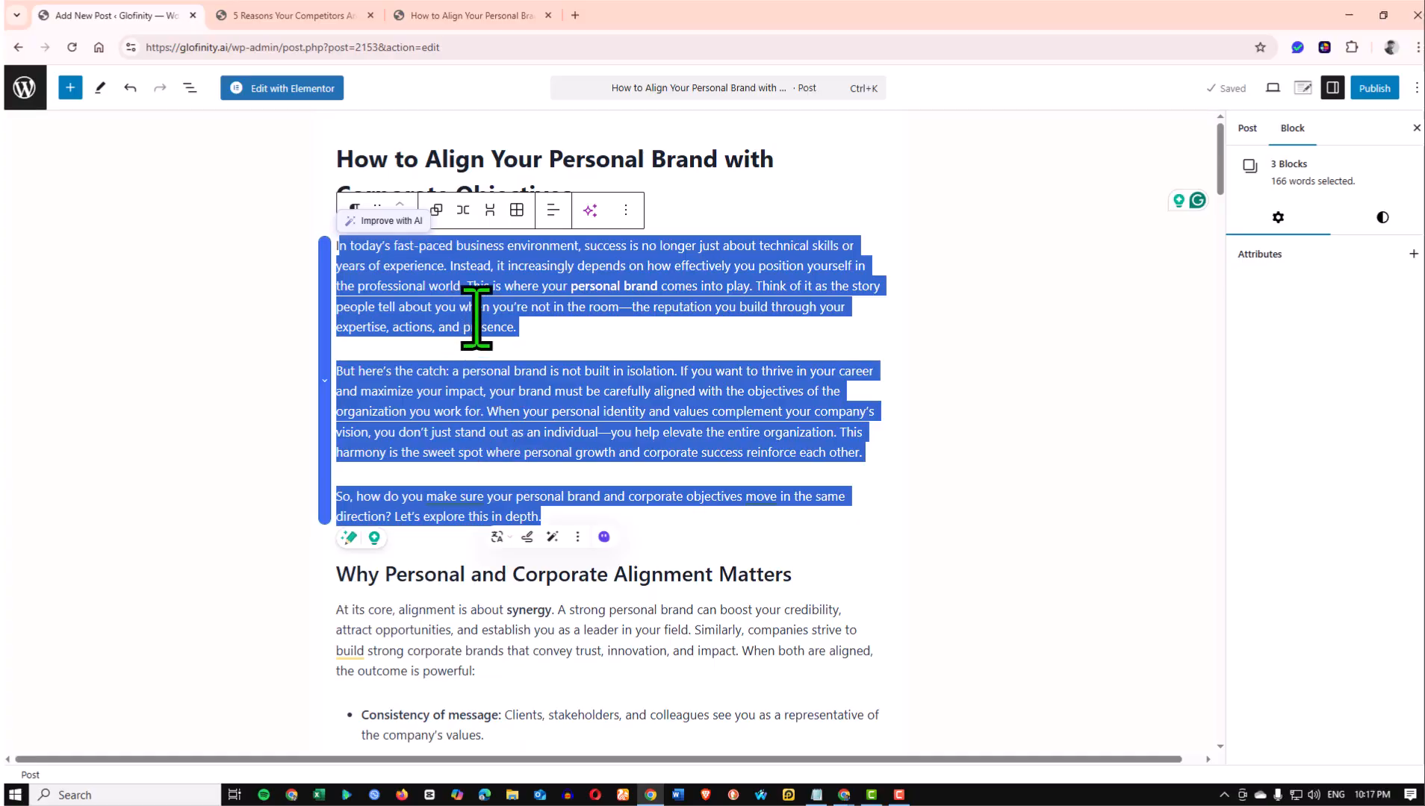
Examine the post body down to the empty image block under Step 1 and open the library of available blocks
{"action": "left_click", "coordinate": [534, 321]}
{"action": "scroll", "coordinate": [455, 375], "scroll_direction": "down", "scroll_amount": 4}
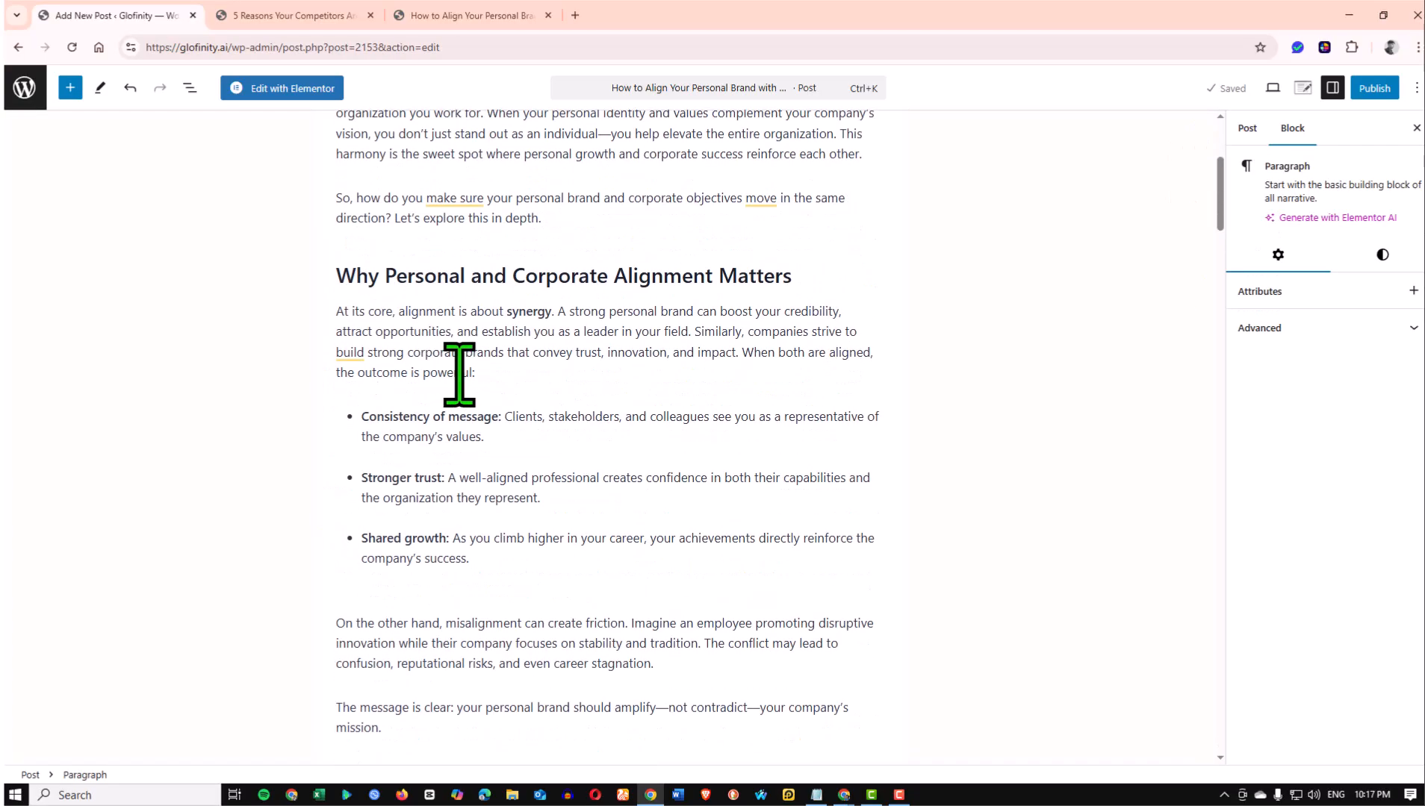
{"action": "scroll", "coordinate": [552, 508], "scroll_direction": "down", "scroll_amount": 2}
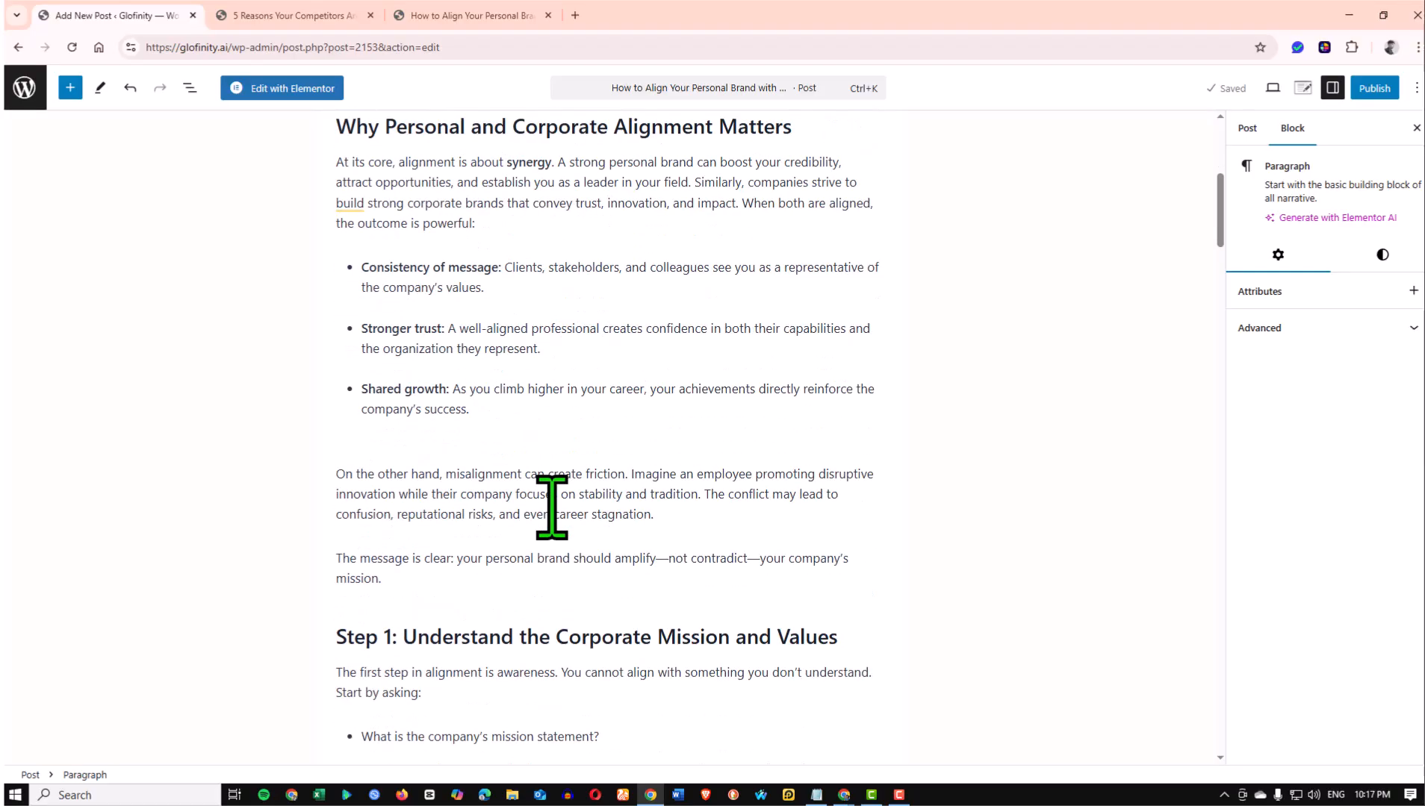
{"action": "scroll", "coordinate": [552, 508], "scroll_direction": "down", "scroll_amount": 7}
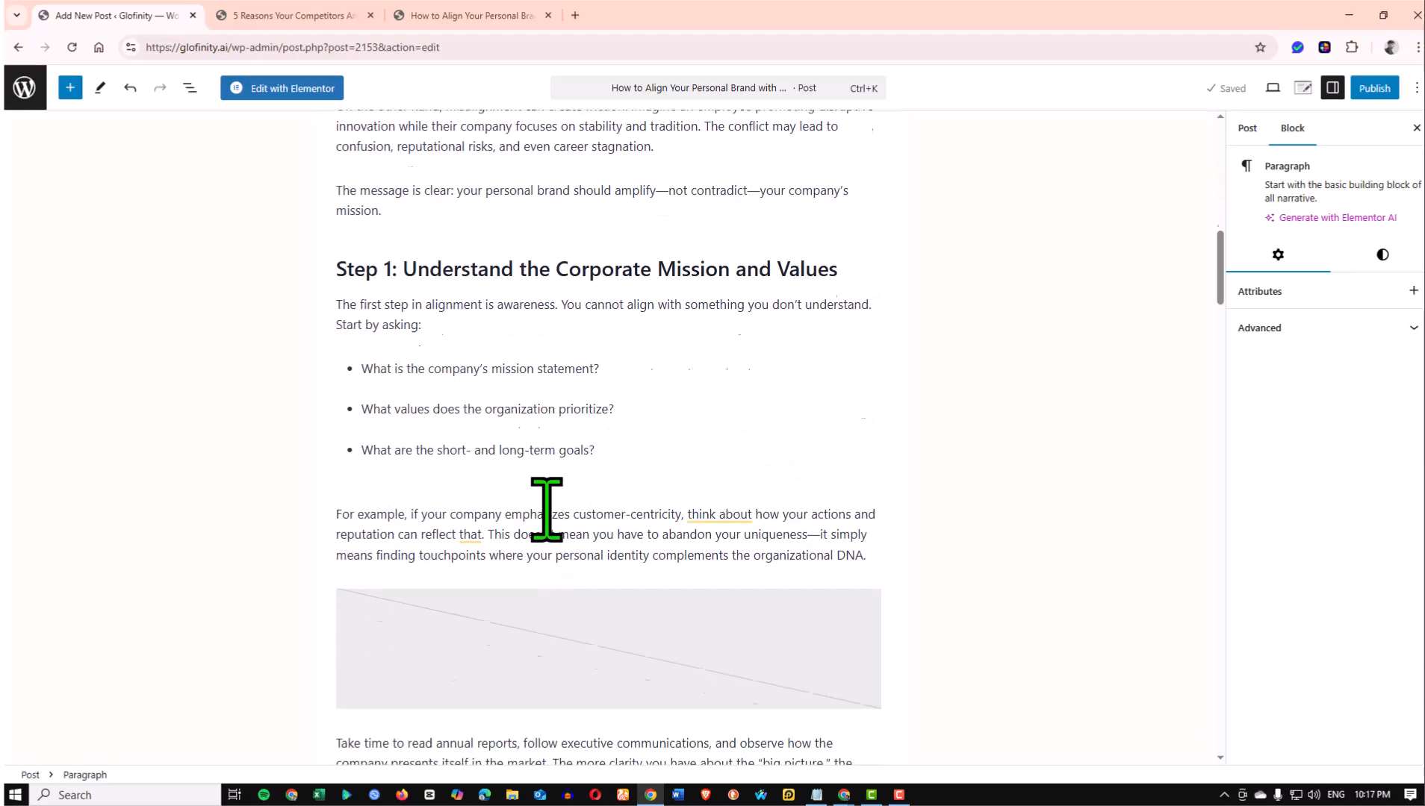
{"action": "left_click", "coordinate": [489, 516]}
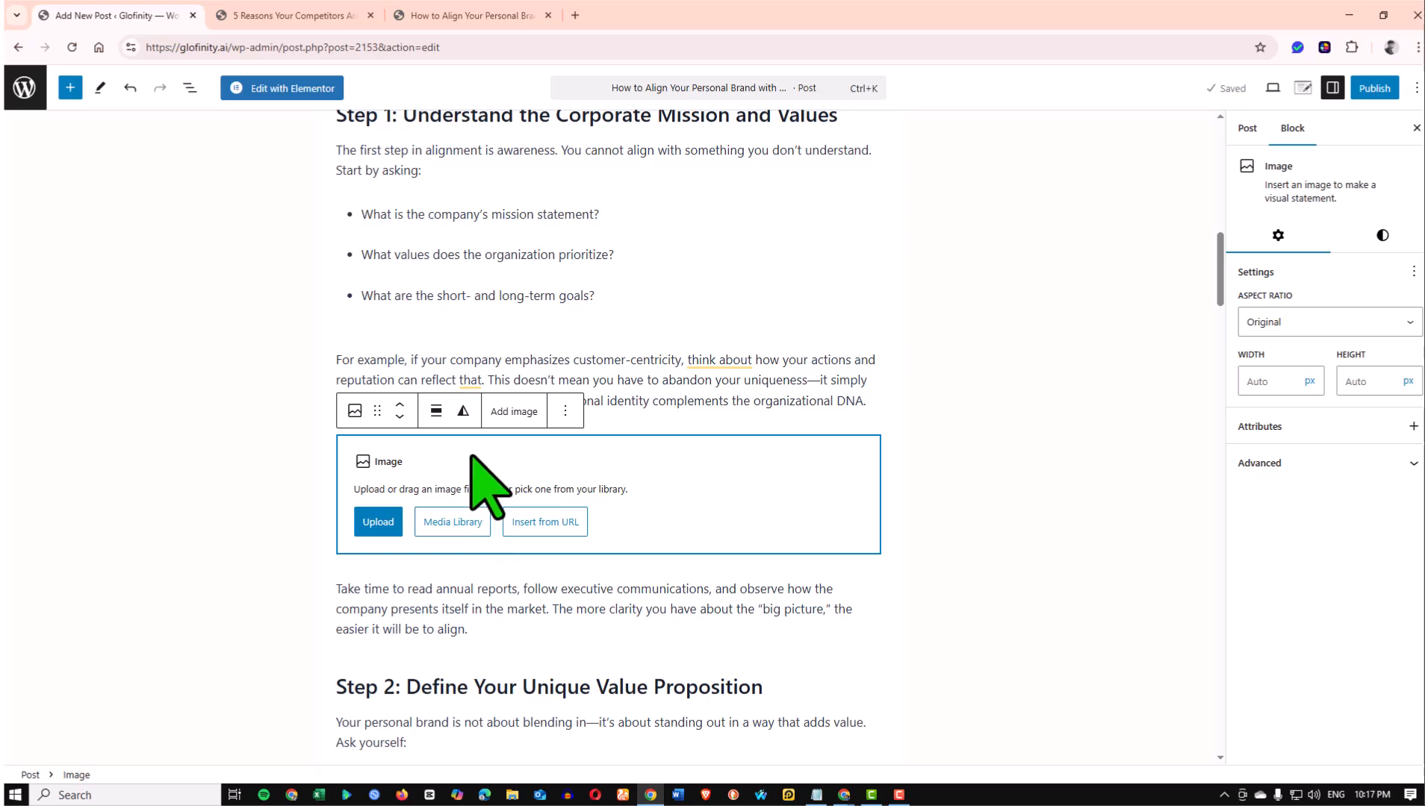
{"action": "scroll", "coordinate": [426, 347], "scroll_direction": "up", "scroll_amount": 1}
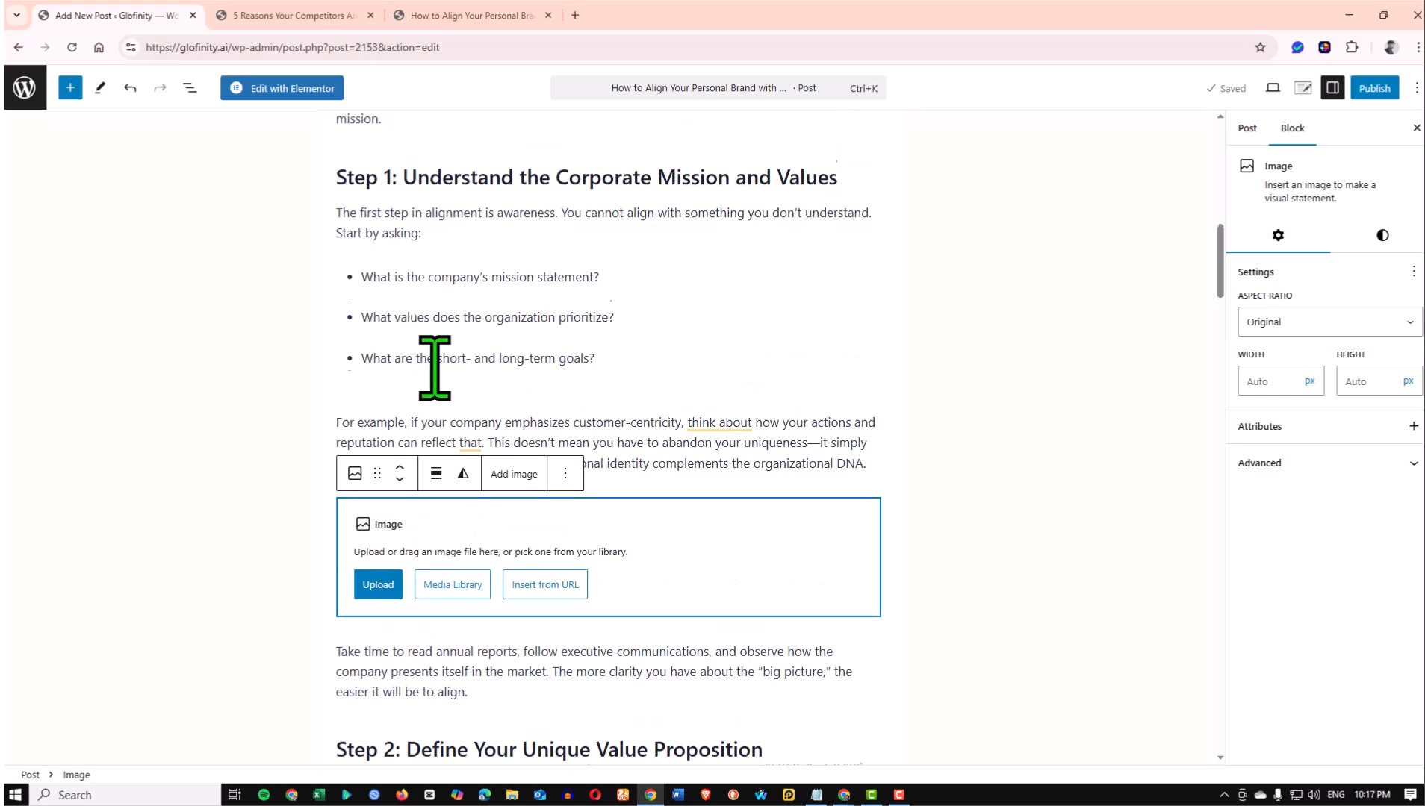
{"action": "left_click", "coordinate": [71, 89]}
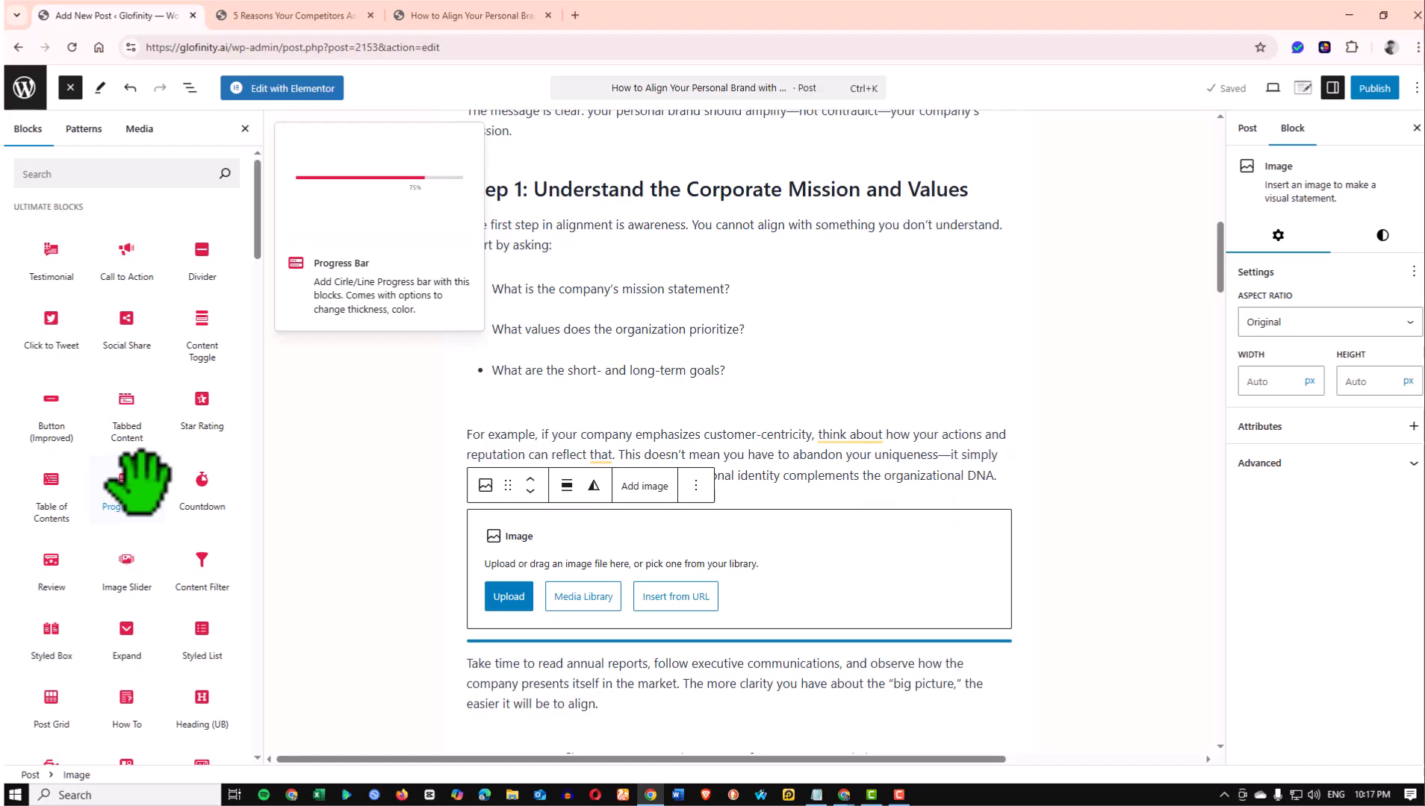
Test the Why Personal and Corporate Alignment Matters link in the previewed post's table of contents
{"action": "left_click", "coordinate": [504, 8]}
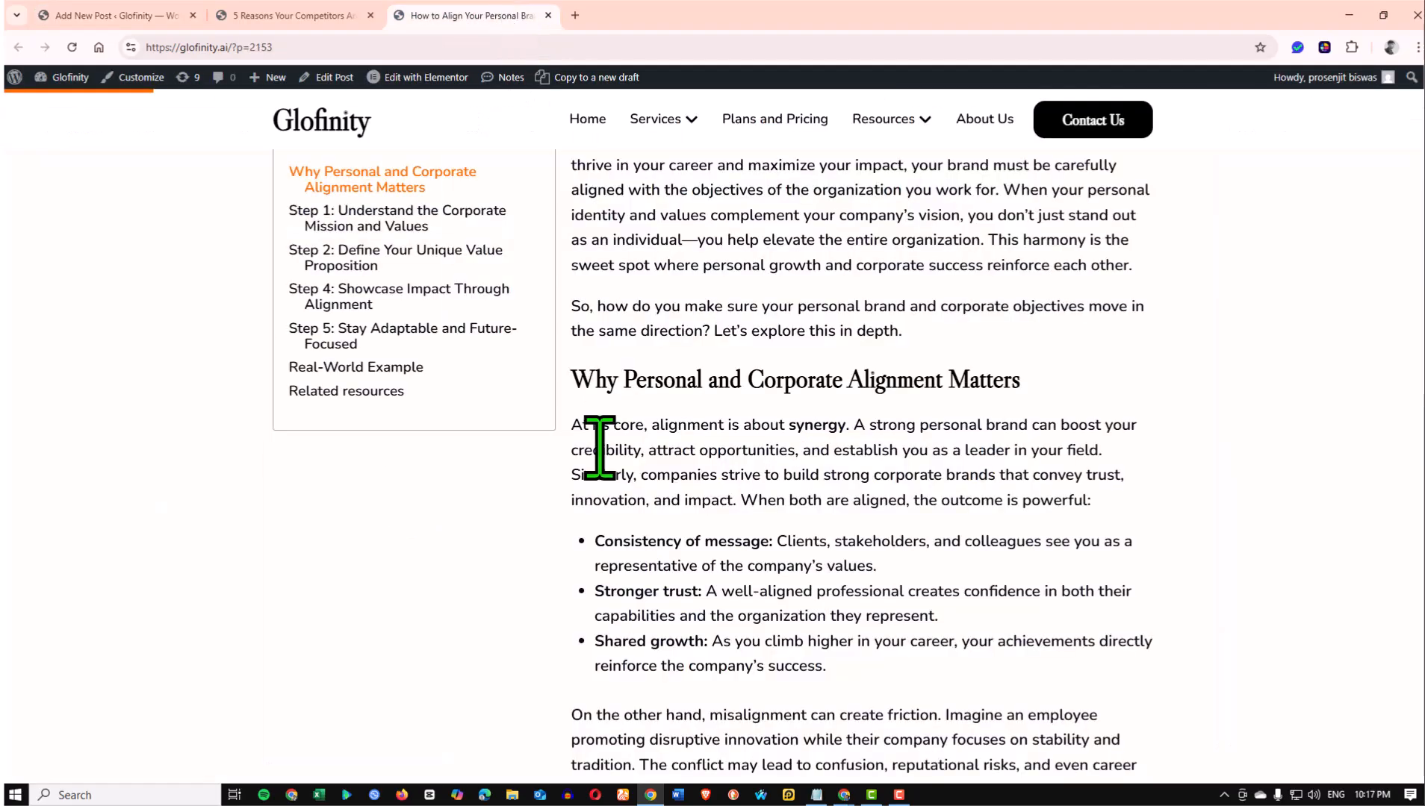
{"action": "scroll", "coordinate": [598, 439], "scroll_direction": "up", "scroll_amount": 10}
{"action": "scroll", "coordinate": [394, 371], "scroll_direction": "down", "scroll_amount": 5}
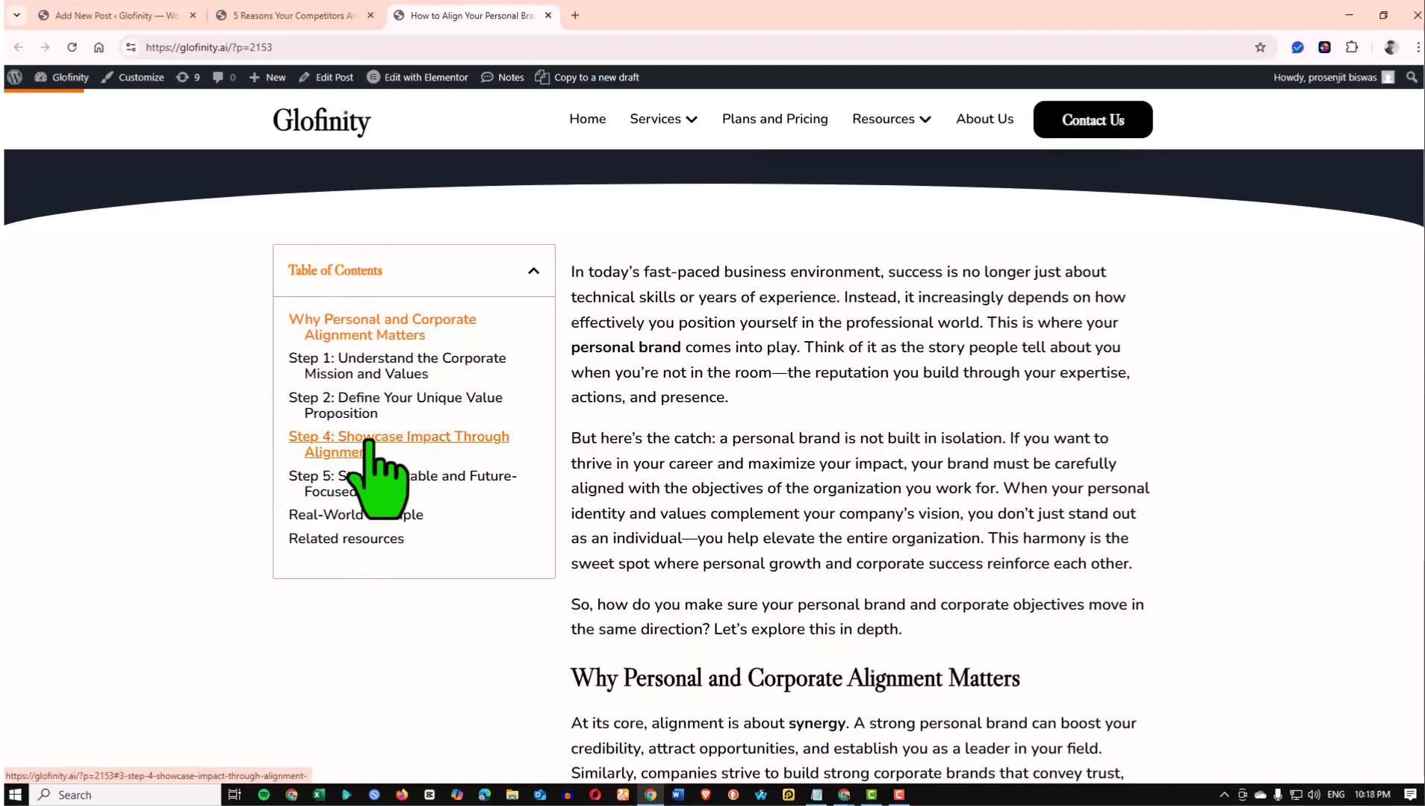
{"action": "left_click", "coordinate": [356, 335]}
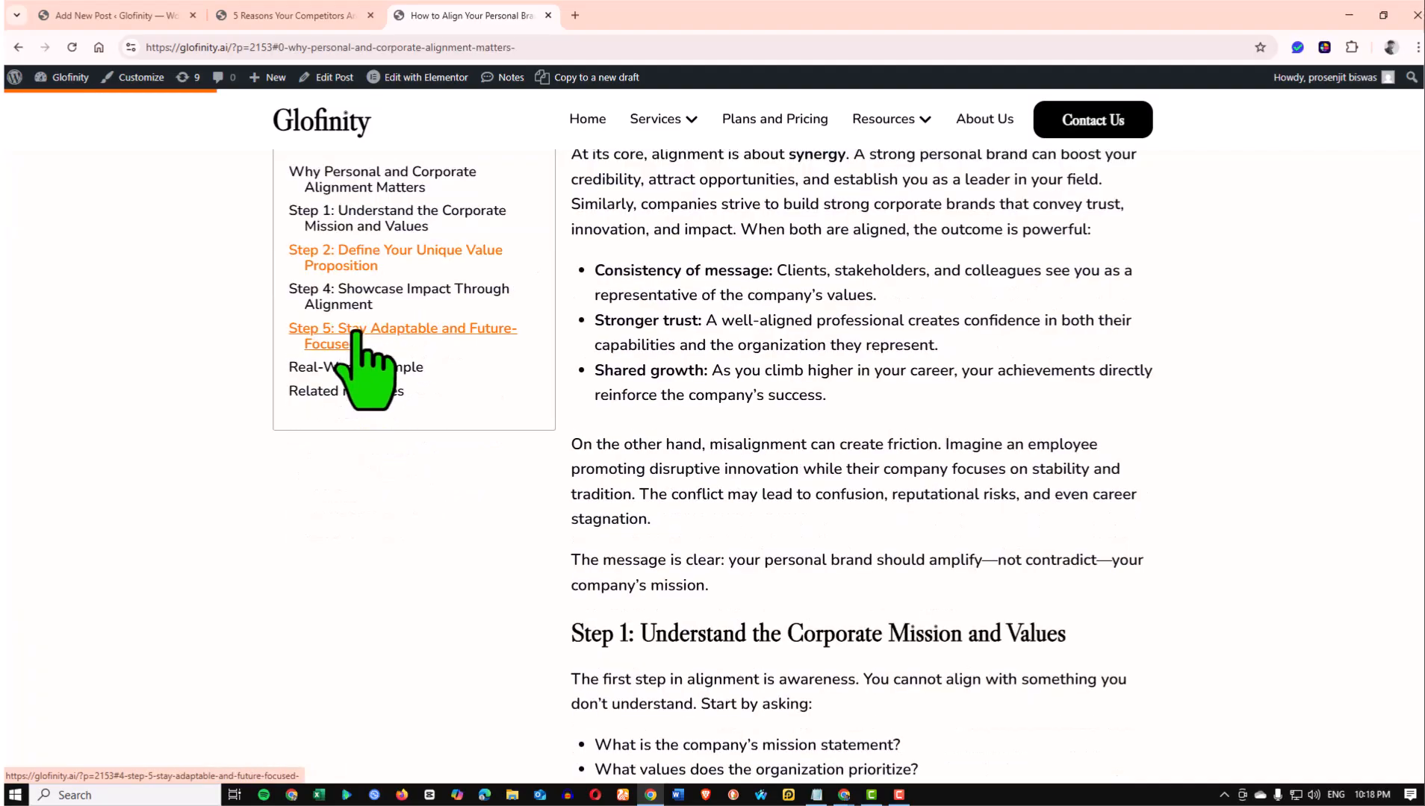
{"action": "scroll", "coordinate": [381, 317], "scroll_direction": "up", "scroll_amount": 5}
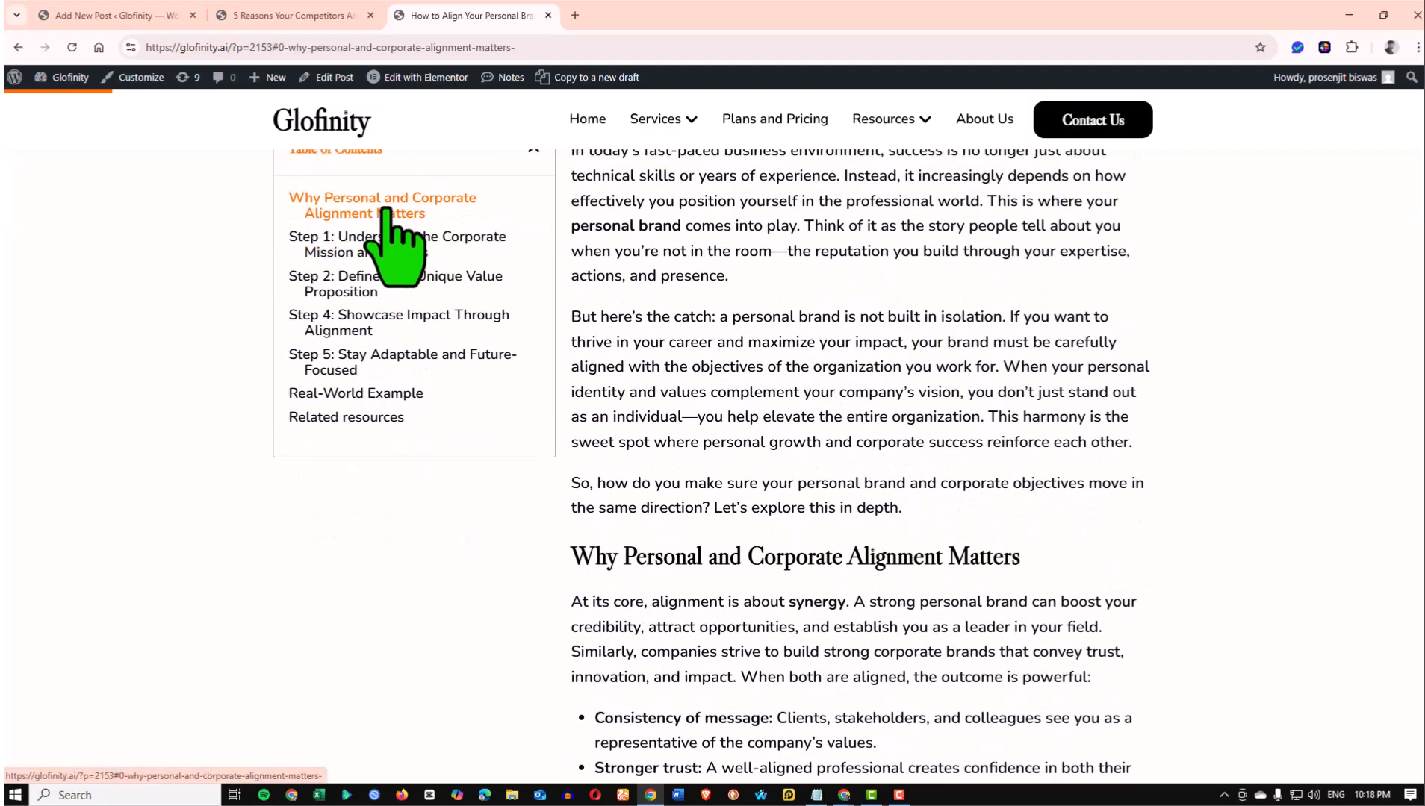
{"action": "scroll", "coordinate": [636, 318], "scroll_direction": "down", "scroll_amount": 6}
{"action": "scroll", "coordinate": [767, 349], "scroll_direction": "up", "scroll_amount": 12}
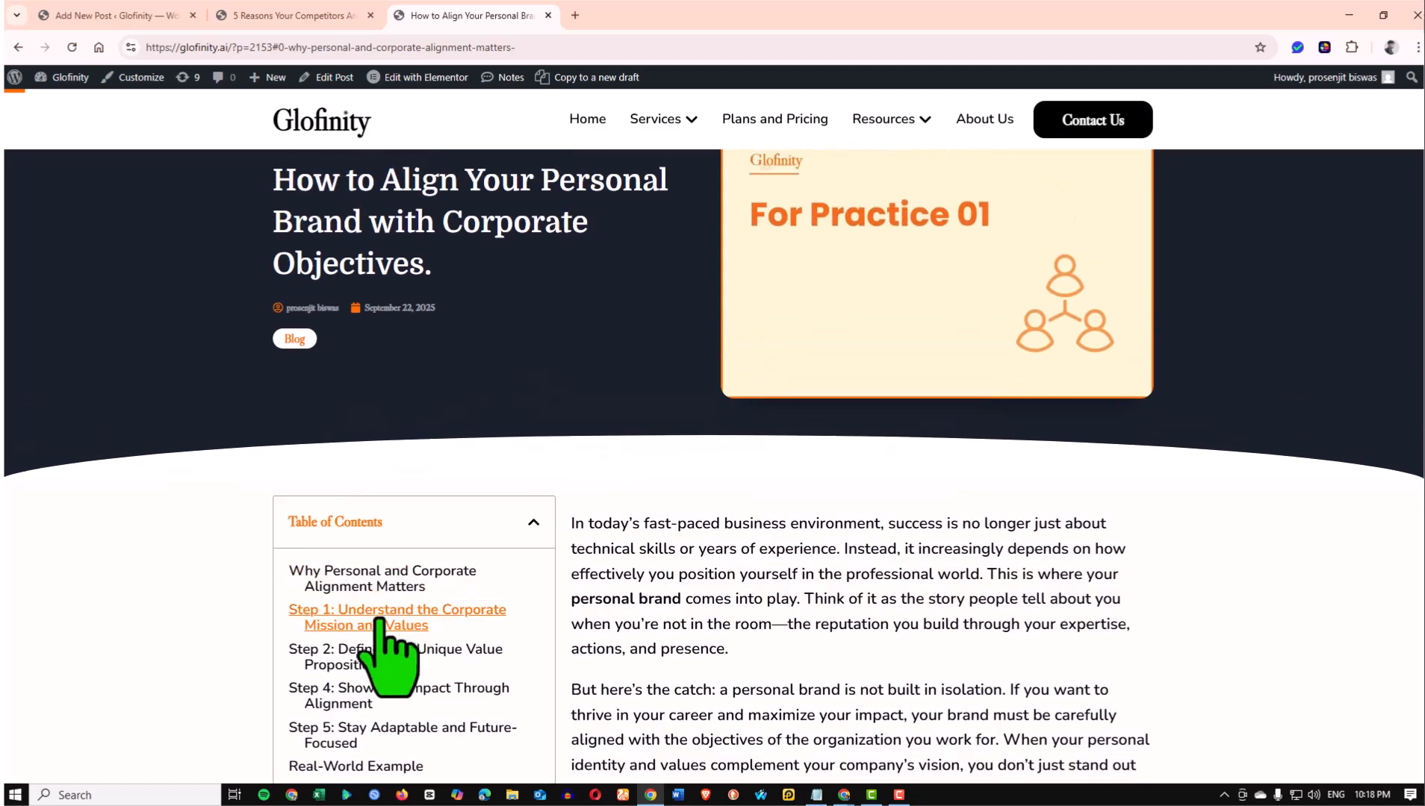
{"action": "left_click", "coordinate": [365, 583]}
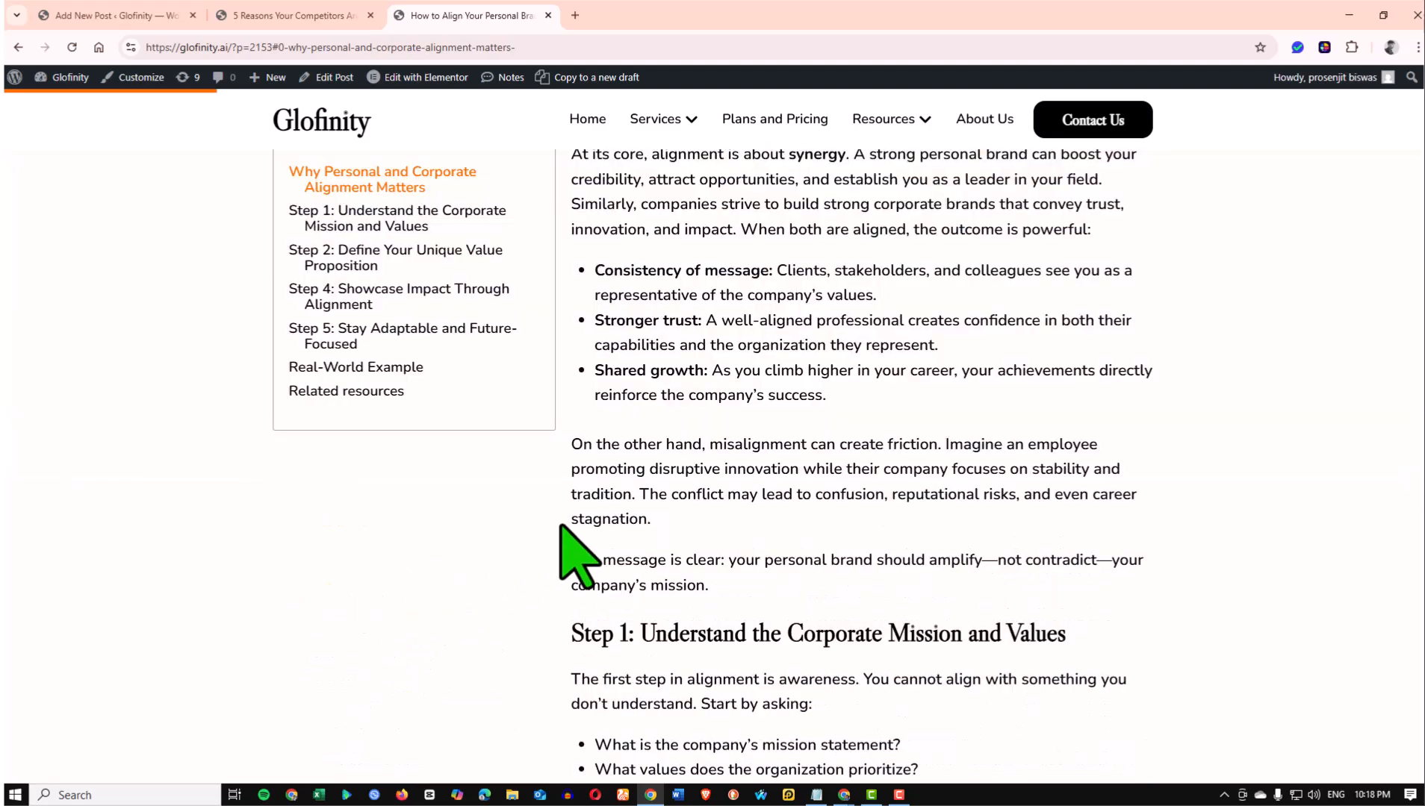
Examine how the previewed post's table of contents follows the article between the hero banner and the Step 1 section
{"action": "scroll", "coordinate": [572, 555], "scroll_direction": "up", "scroll_amount": 10}
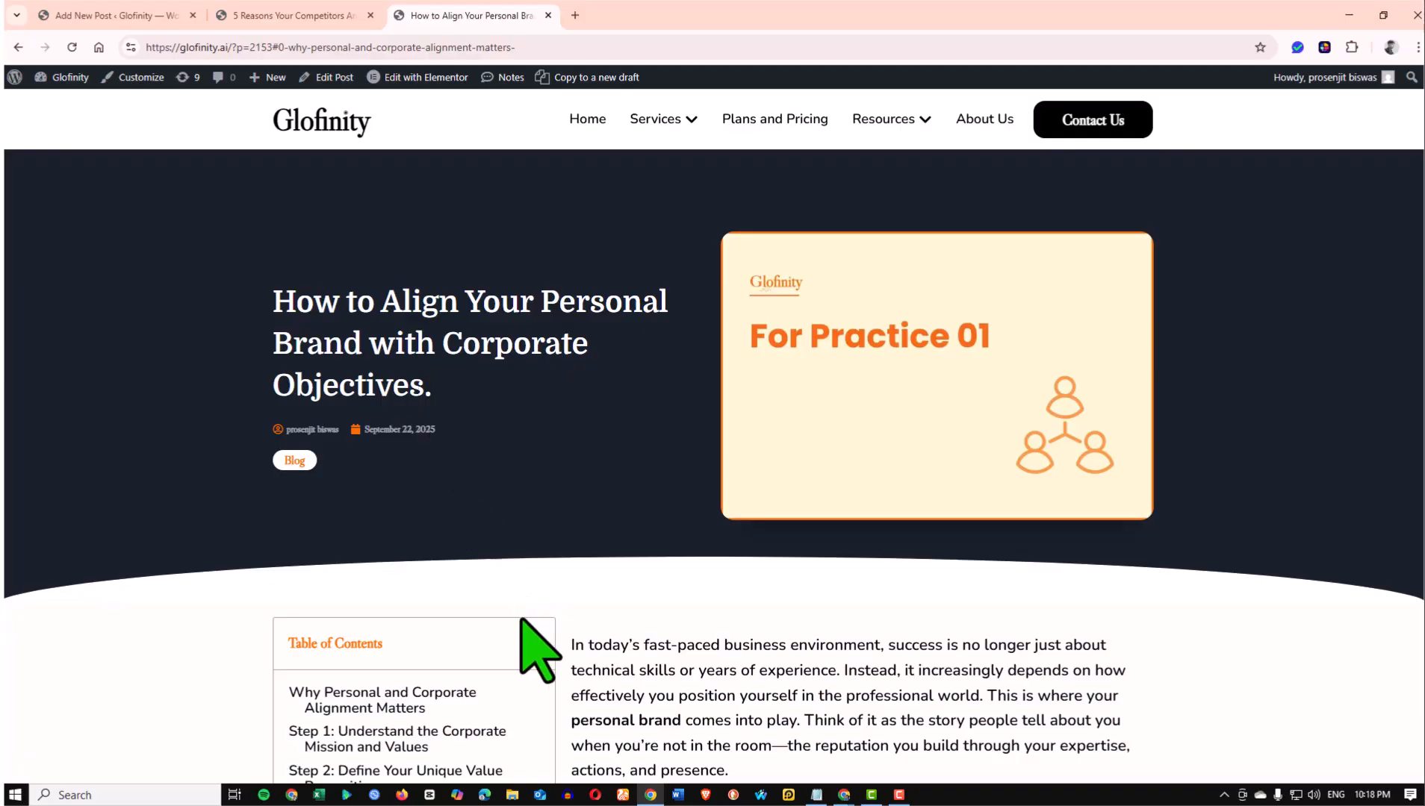
{"action": "scroll", "coordinate": [389, 633], "scroll_direction": "down", "scroll_amount": 1}
{"action": "scroll", "coordinate": [396, 635], "scroll_direction": "down", "scroll_amount": 1}
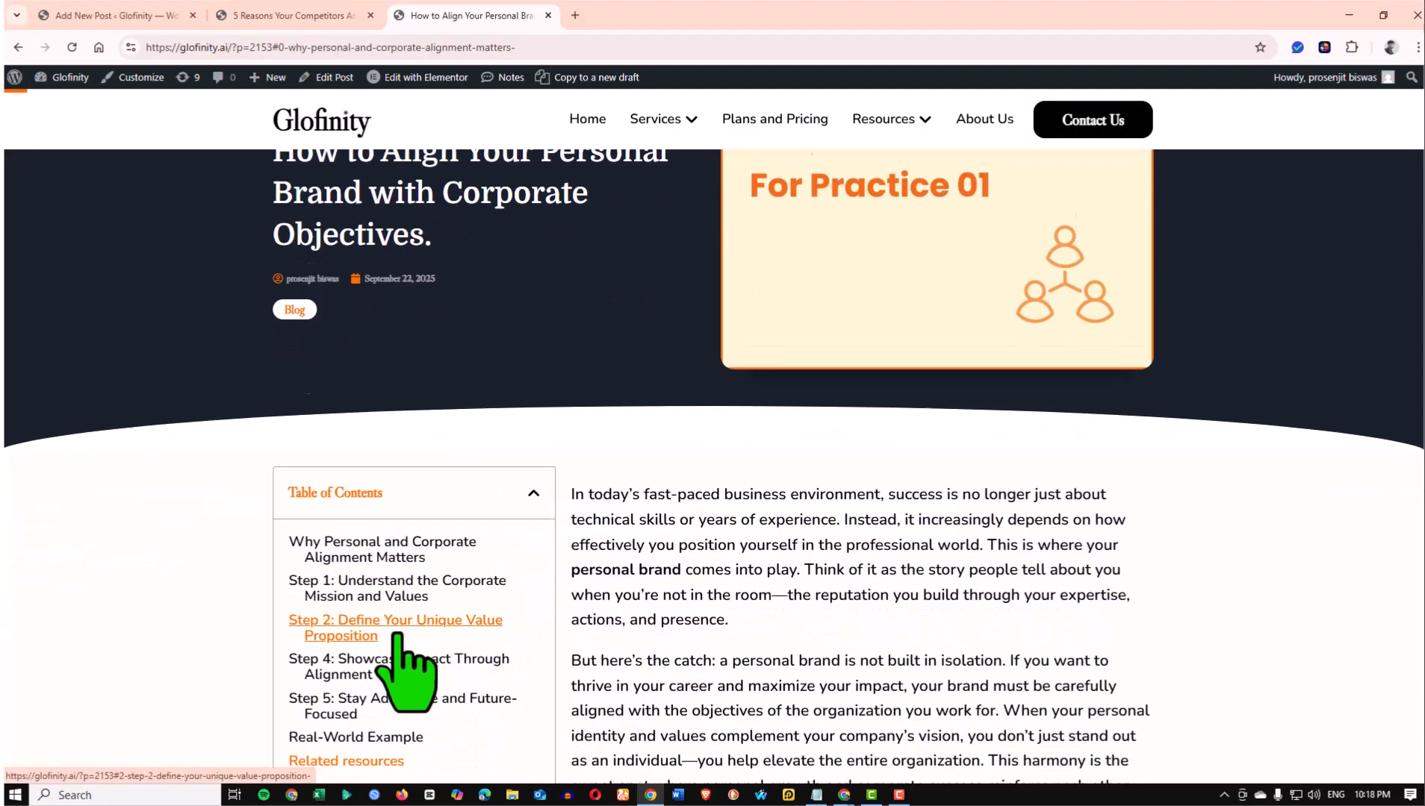
{"action": "scroll", "coordinate": [478, 627], "scroll_direction": "down", "scroll_amount": 4}
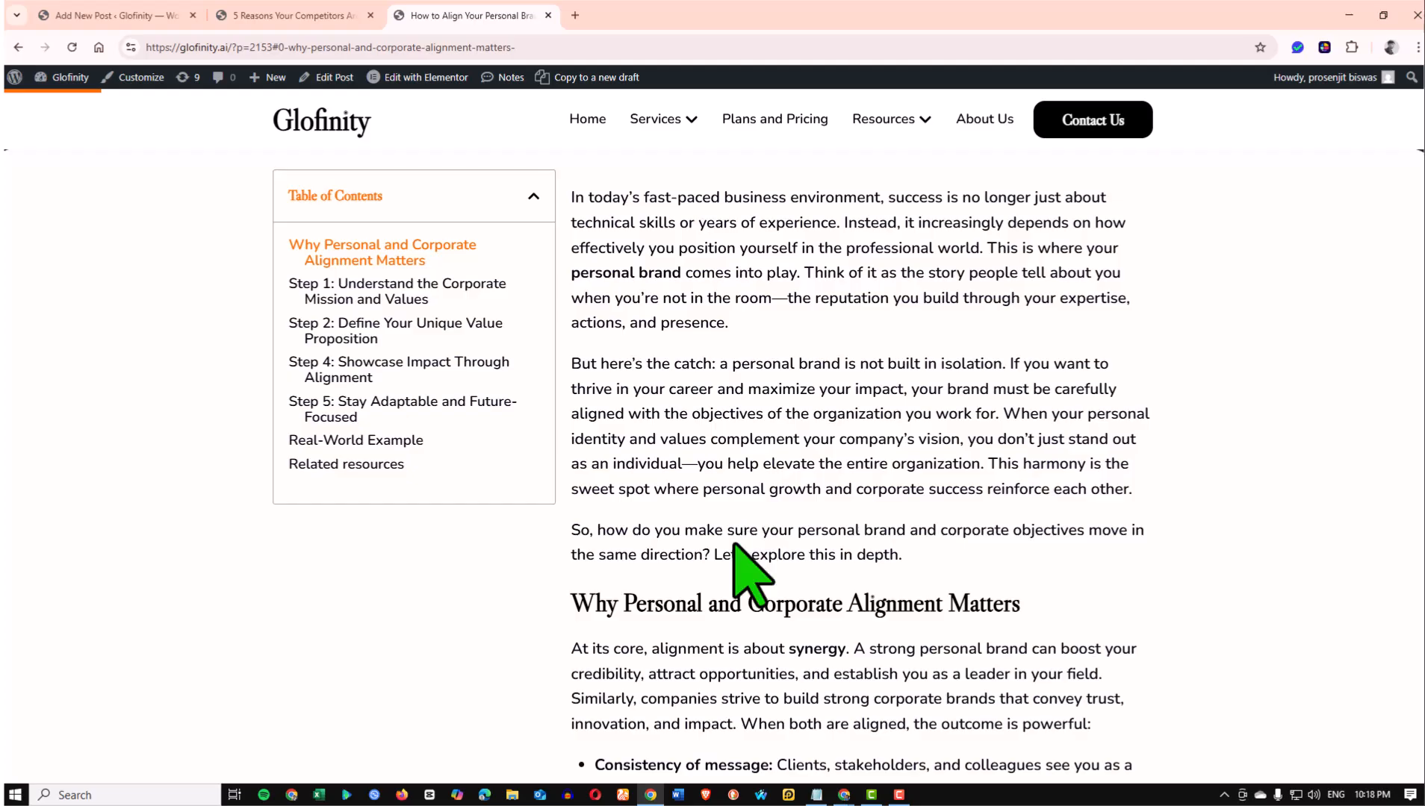
{"action": "scroll", "coordinate": [762, 506], "scroll_direction": "up", "scroll_amount": 3}
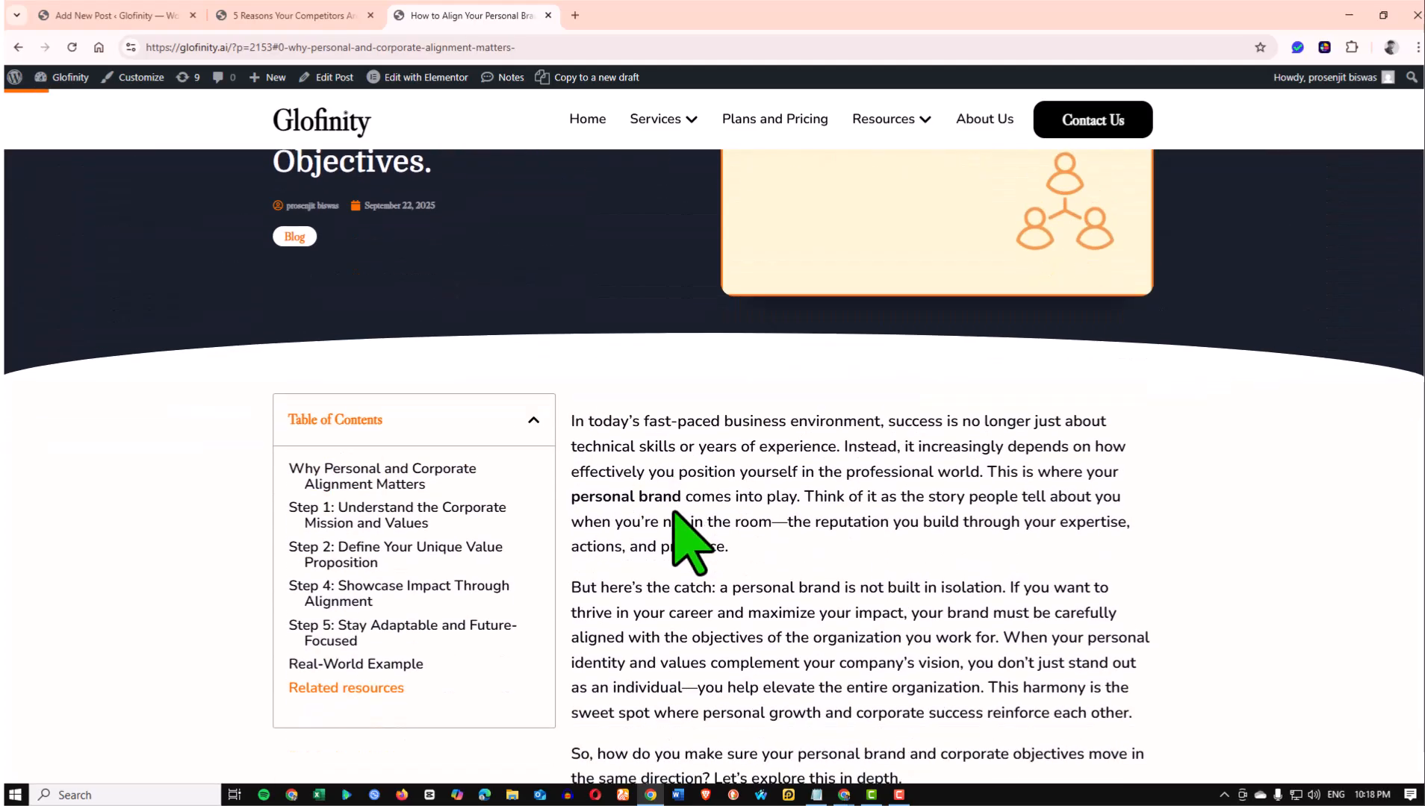
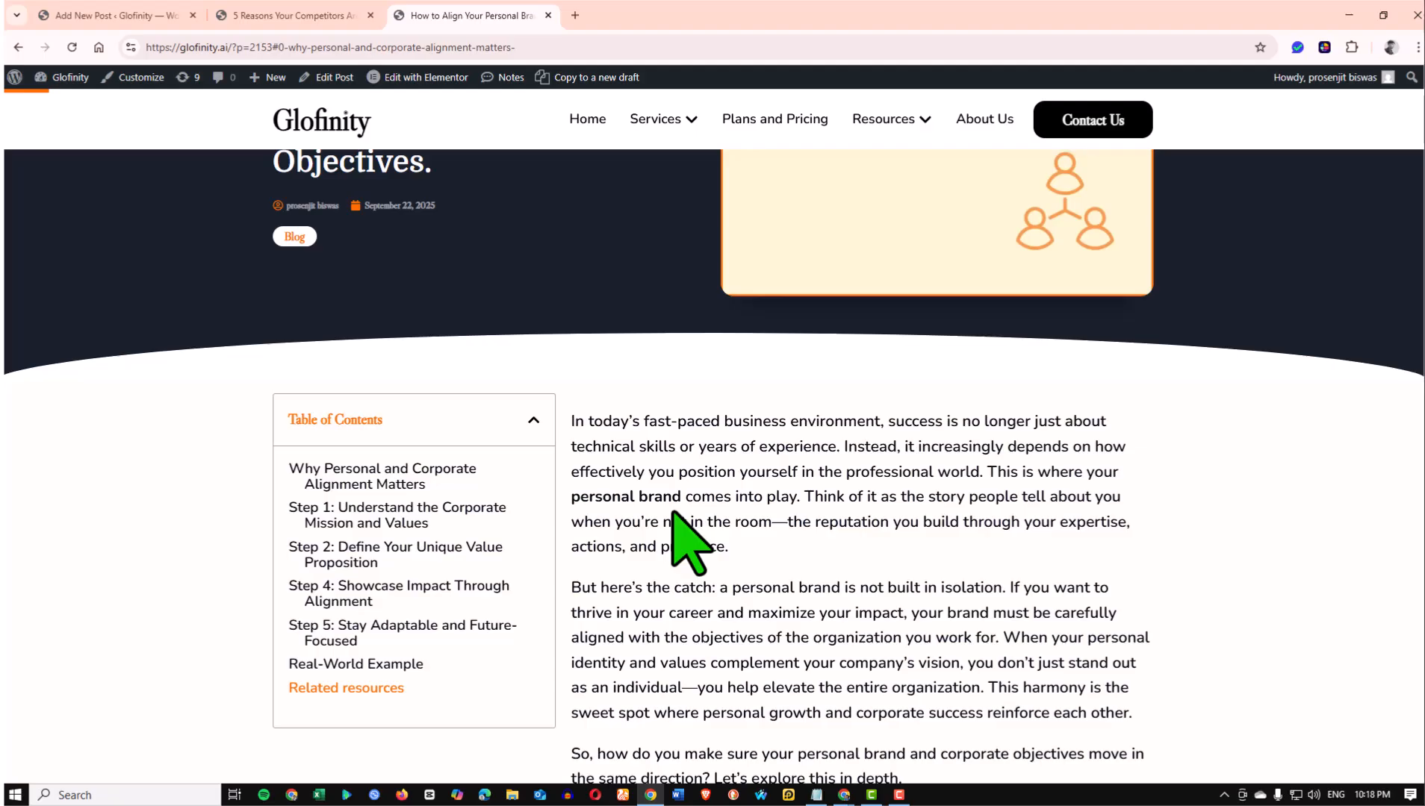
{"action": "scroll", "coordinate": [627, 518], "scroll_direction": "down", "scroll_amount": 5}
{"action": "scroll", "coordinate": [642, 538], "scroll_direction": "down", "scroll_amount": 8}
{"action": "scroll", "coordinate": [648, 508], "scroll_direction": "up", "scroll_amount": 20}
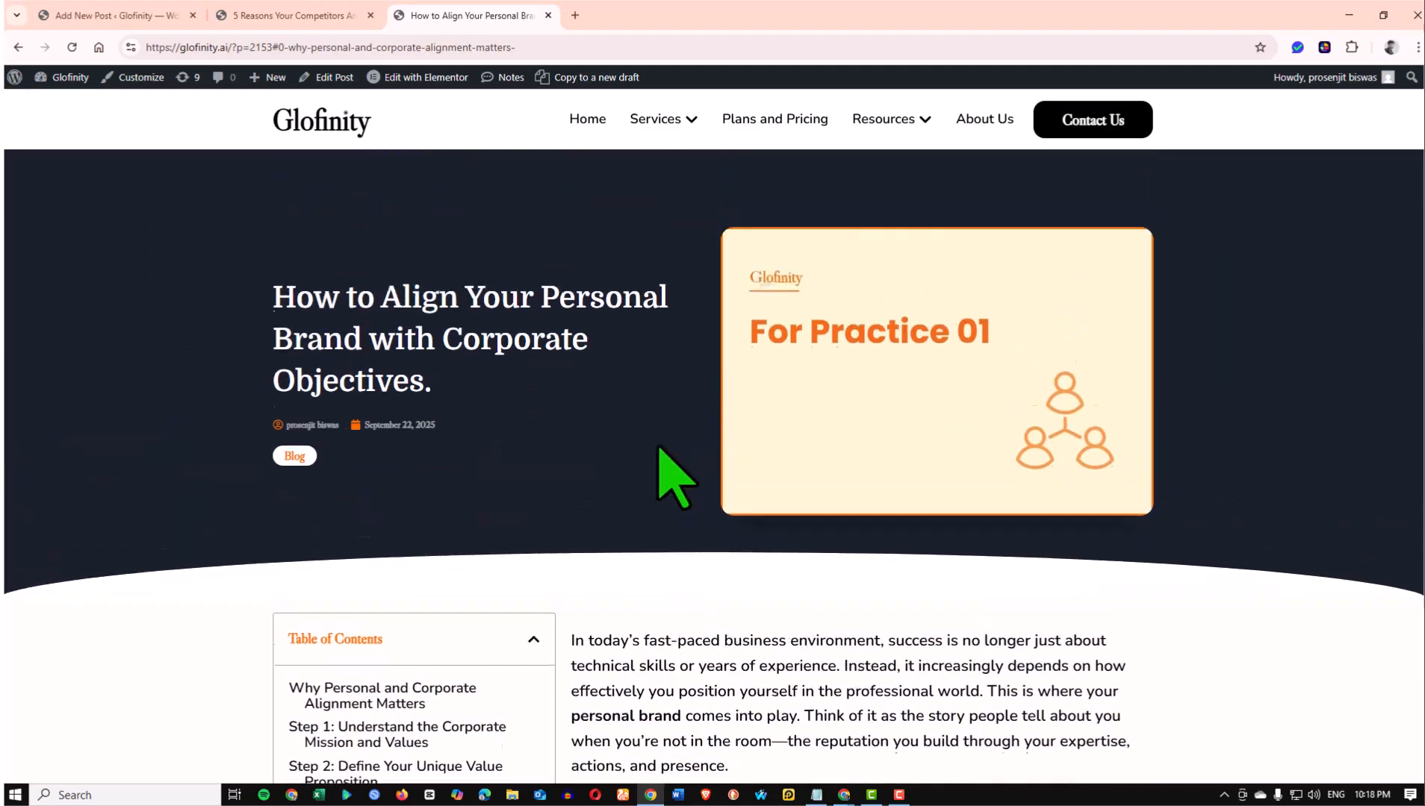
{"action": "scroll", "coordinate": [755, 635], "scroll_direction": "down", "scroll_amount": 3}
{"action": "scroll", "coordinate": [719, 448], "scroll_direction": "down", "scroll_amount": 11}
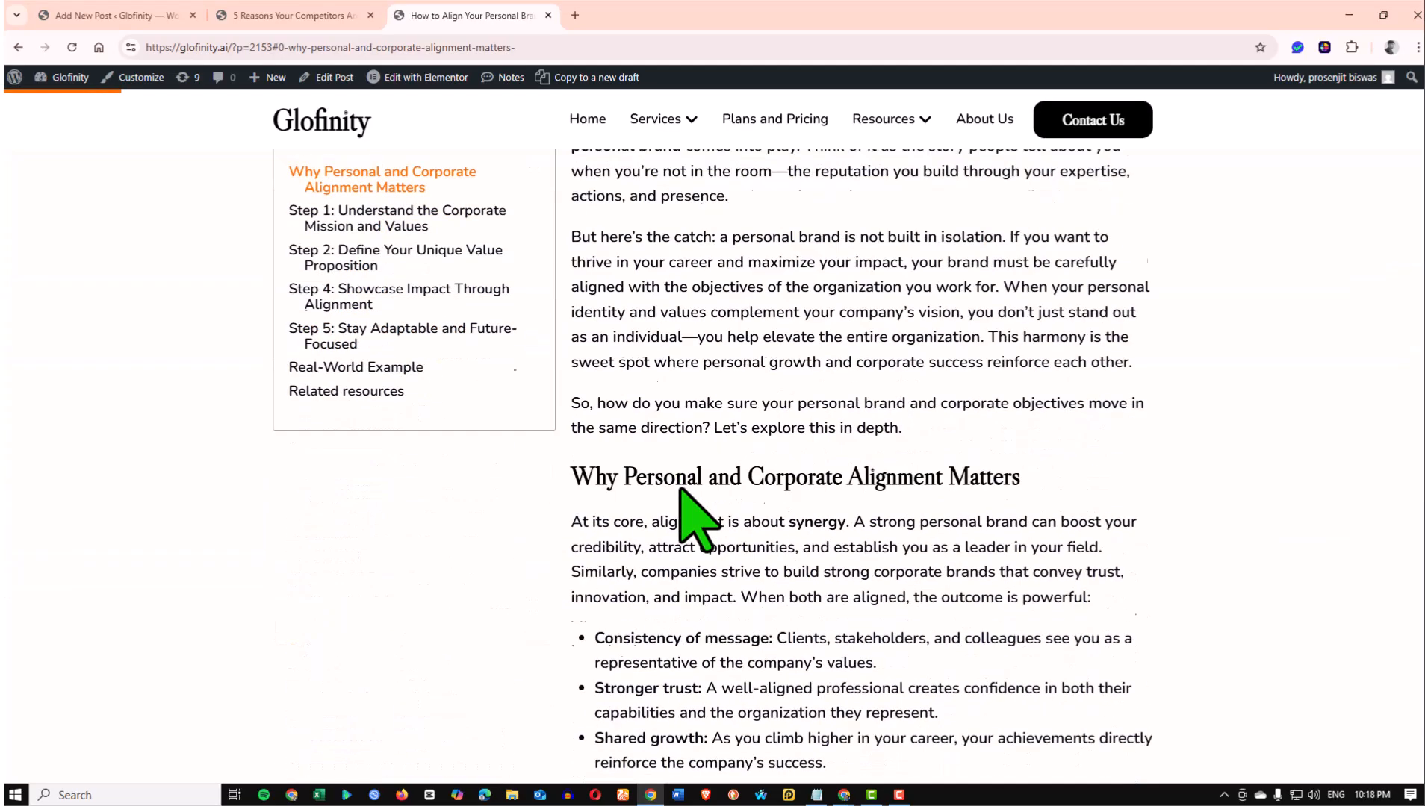
{"action": "scroll", "coordinate": [697, 572], "scroll_direction": "up", "scroll_amount": 4}
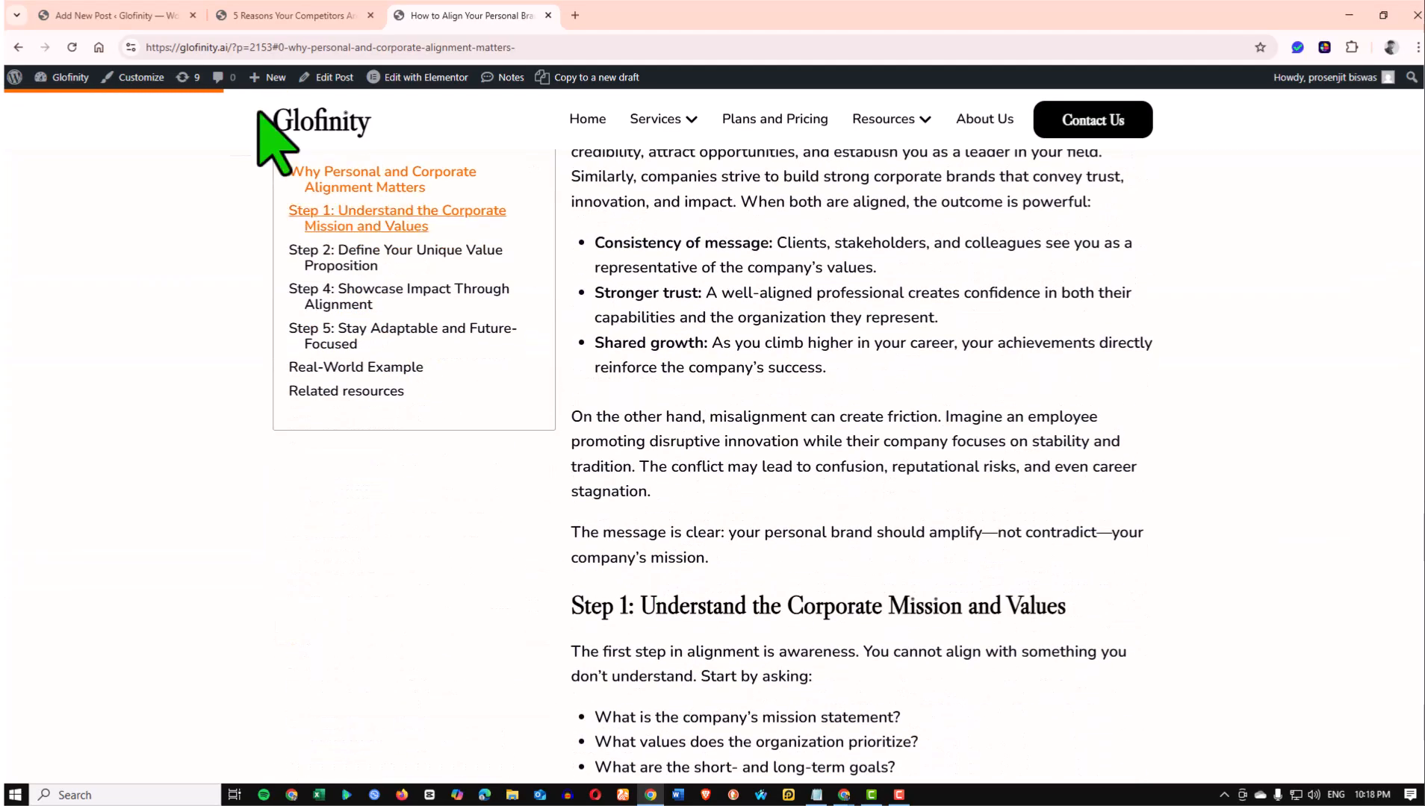
Return to the post editor and bring up the style settings for the whole list under Why Personal and Corporate Alignment Matters
{"action": "left_click", "coordinate": [119, 15]}
{"action": "scroll", "coordinate": [746, 485], "scroll_direction": "up", "scroll_amount": 5}
{"action": "scroll", "coordinate": [630, 418], "scroll_direction": "up", "scroll_amount": 6}
{"action": "scroll", "coordinate": [627, 413], "scroll_direction": "down", "scroll_amount": 5}
{"action": "left_click", "coordinate": [525, 377]}
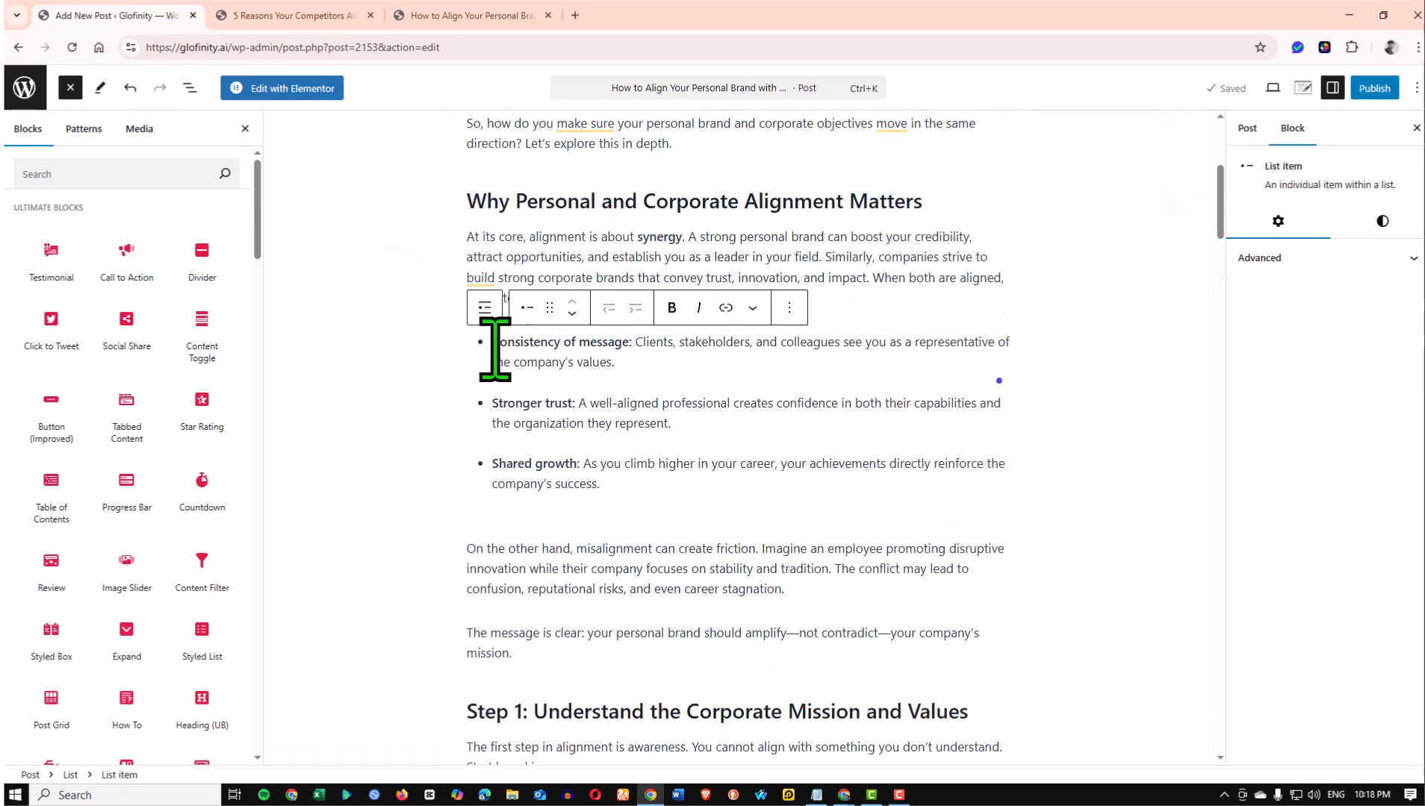
{"action": "left_click", "coordinate": [483, 308]}
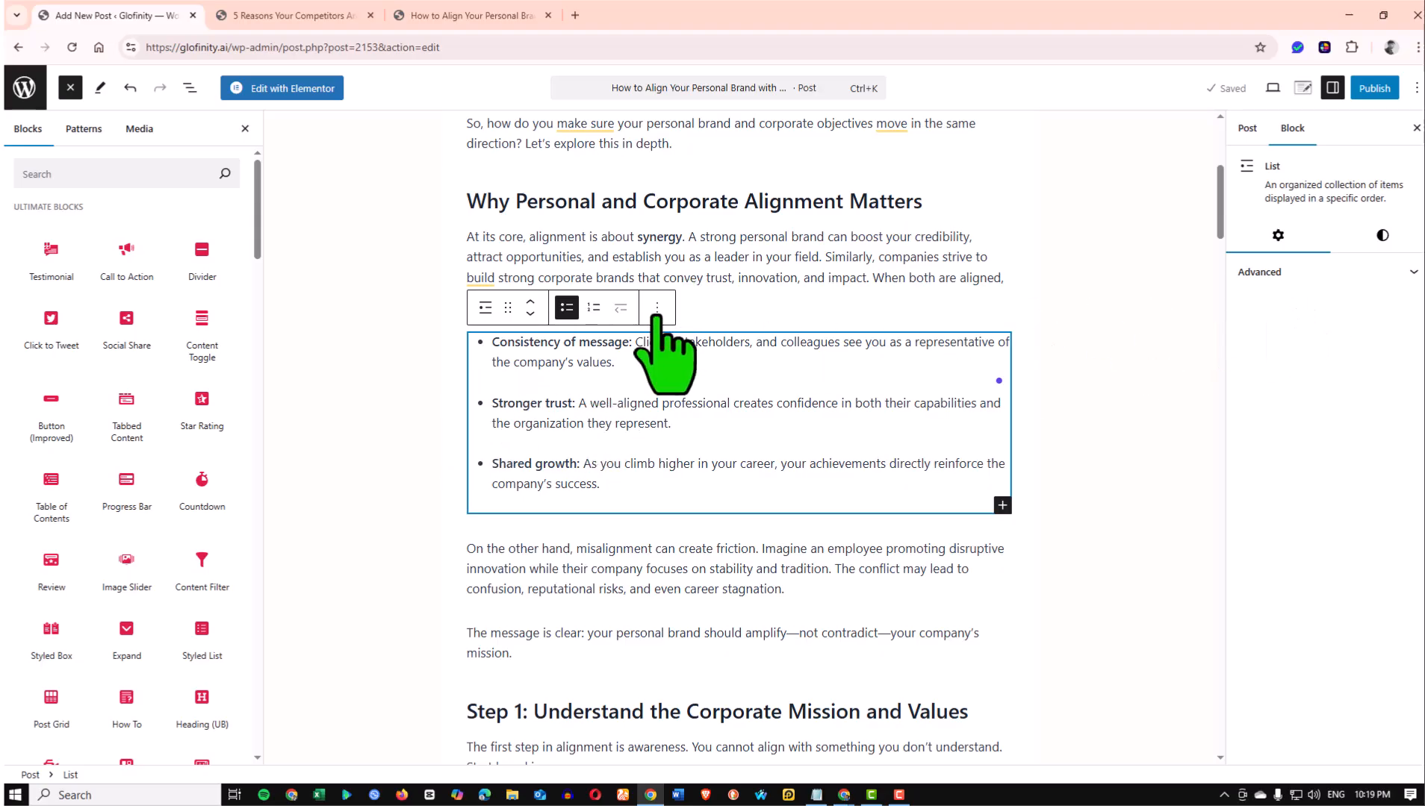
{"action": "left_click", "coordinate": [1382, 236]}
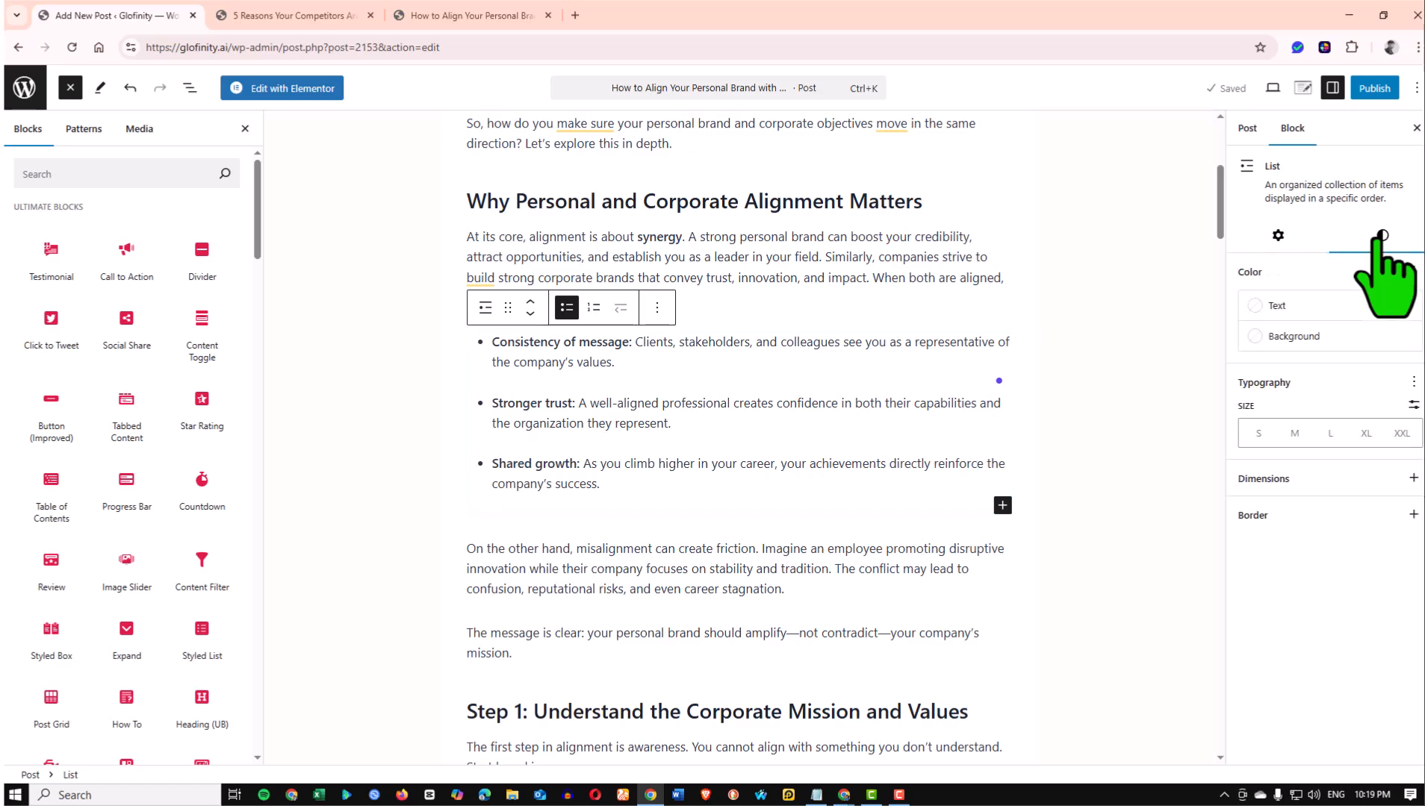
Try the Medium text theme color as the list's background, and clear it again
{"action": "left_click", "coordinate": [1341, 337]}
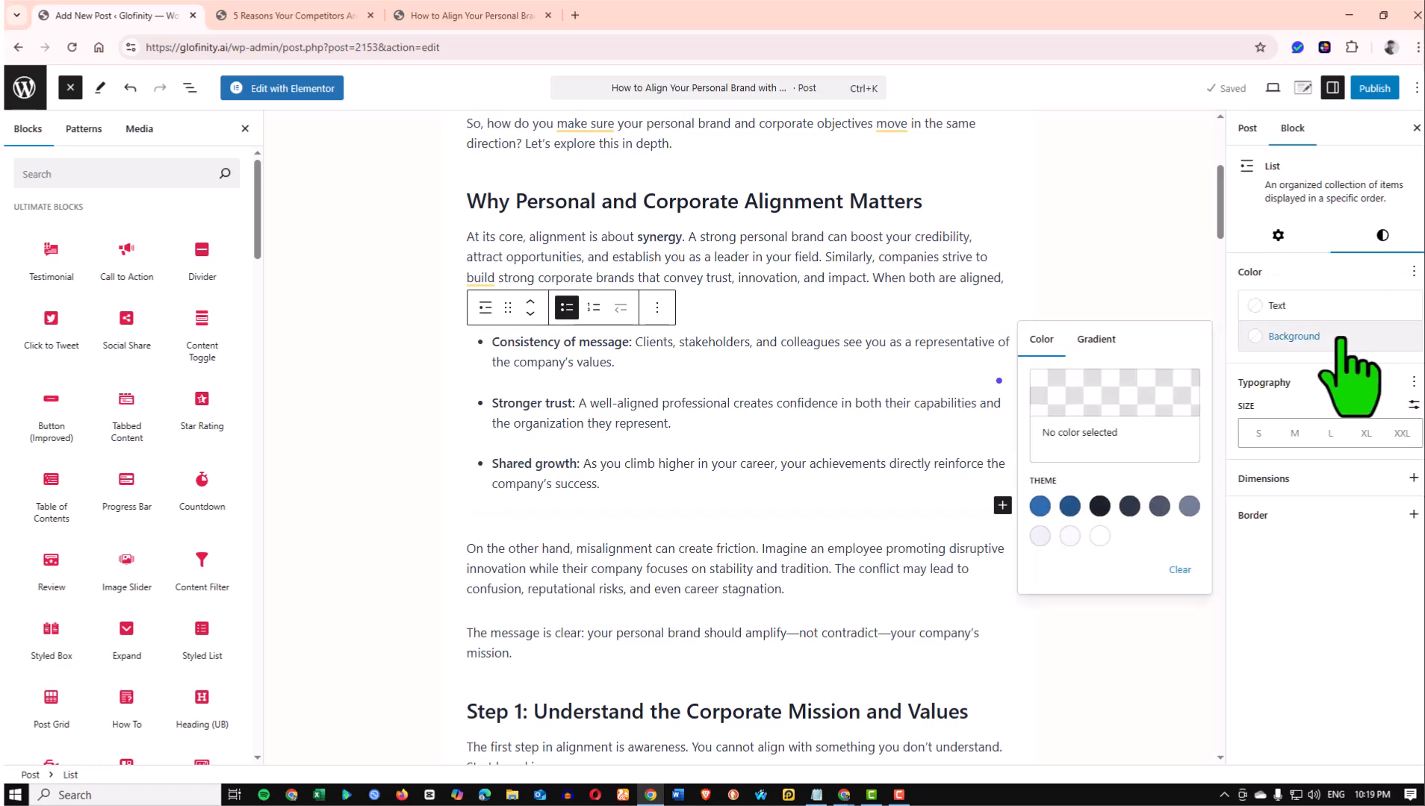
{"action": "left_click", "coordinate": [1341, 337]}
{"action": "left_click", "coordinate": [1341, 337]}
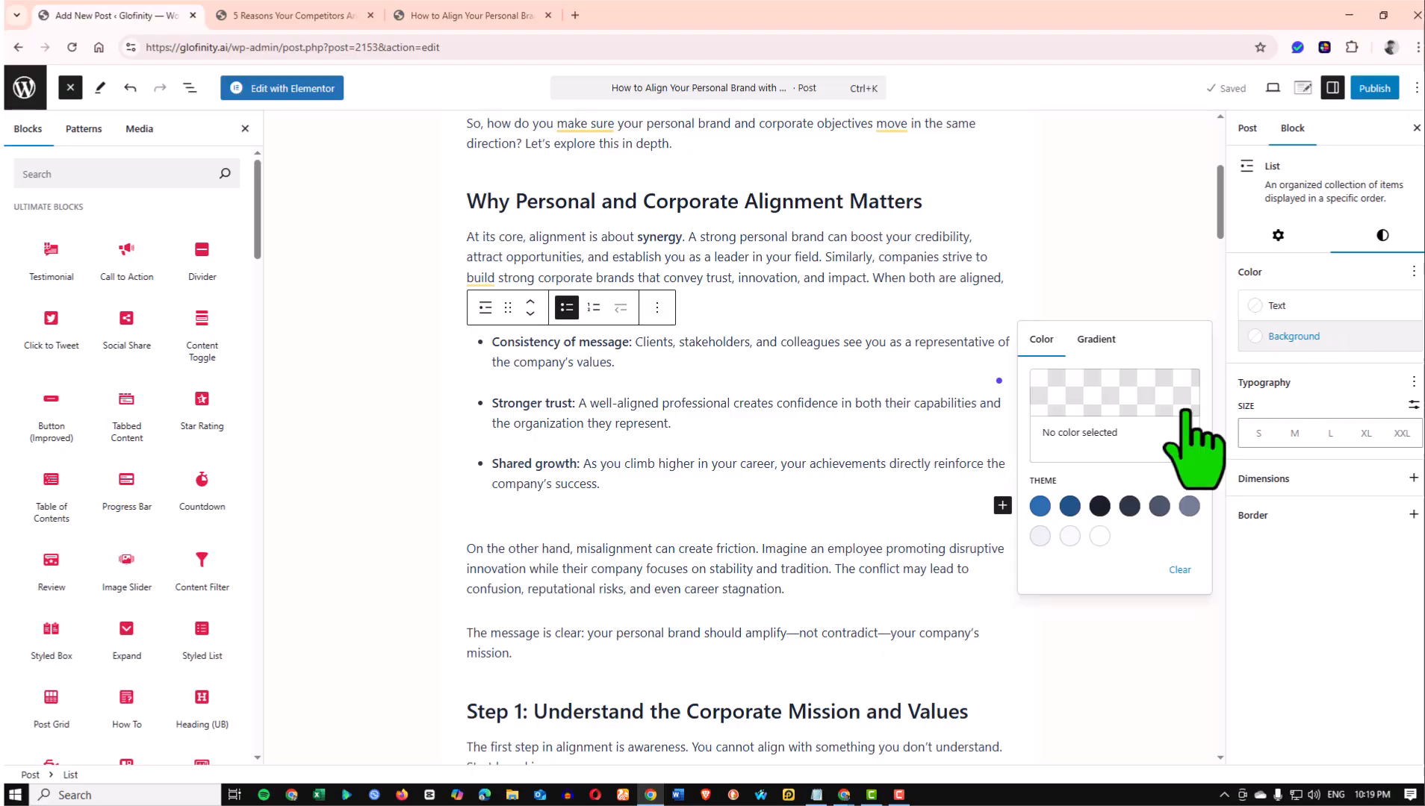
{"action": "left_click", "coordinate": [1158, 506]}
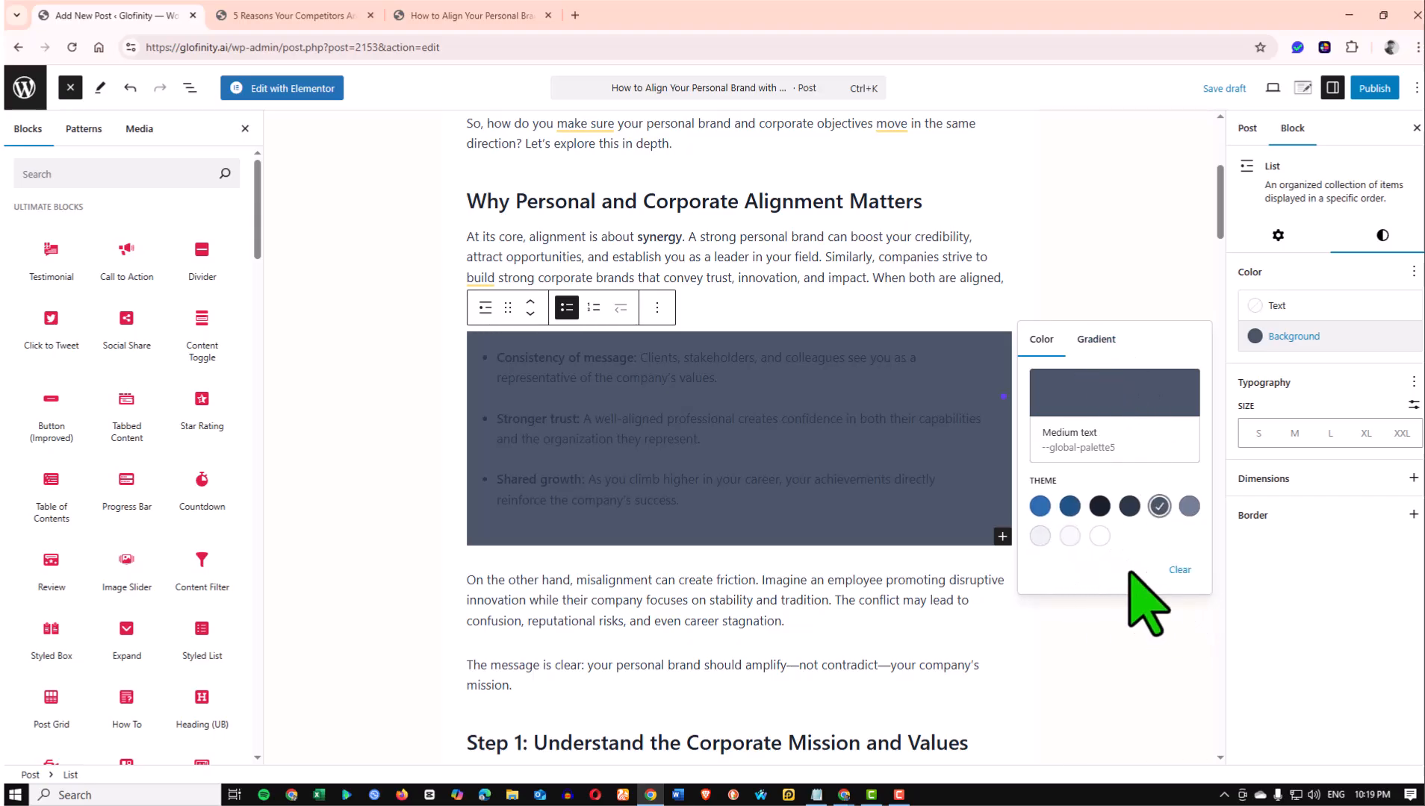
{"action": "left_click", "coordinate": [1180, 570]}
{"action": "left_click", "coordinate": [1274, 344]}
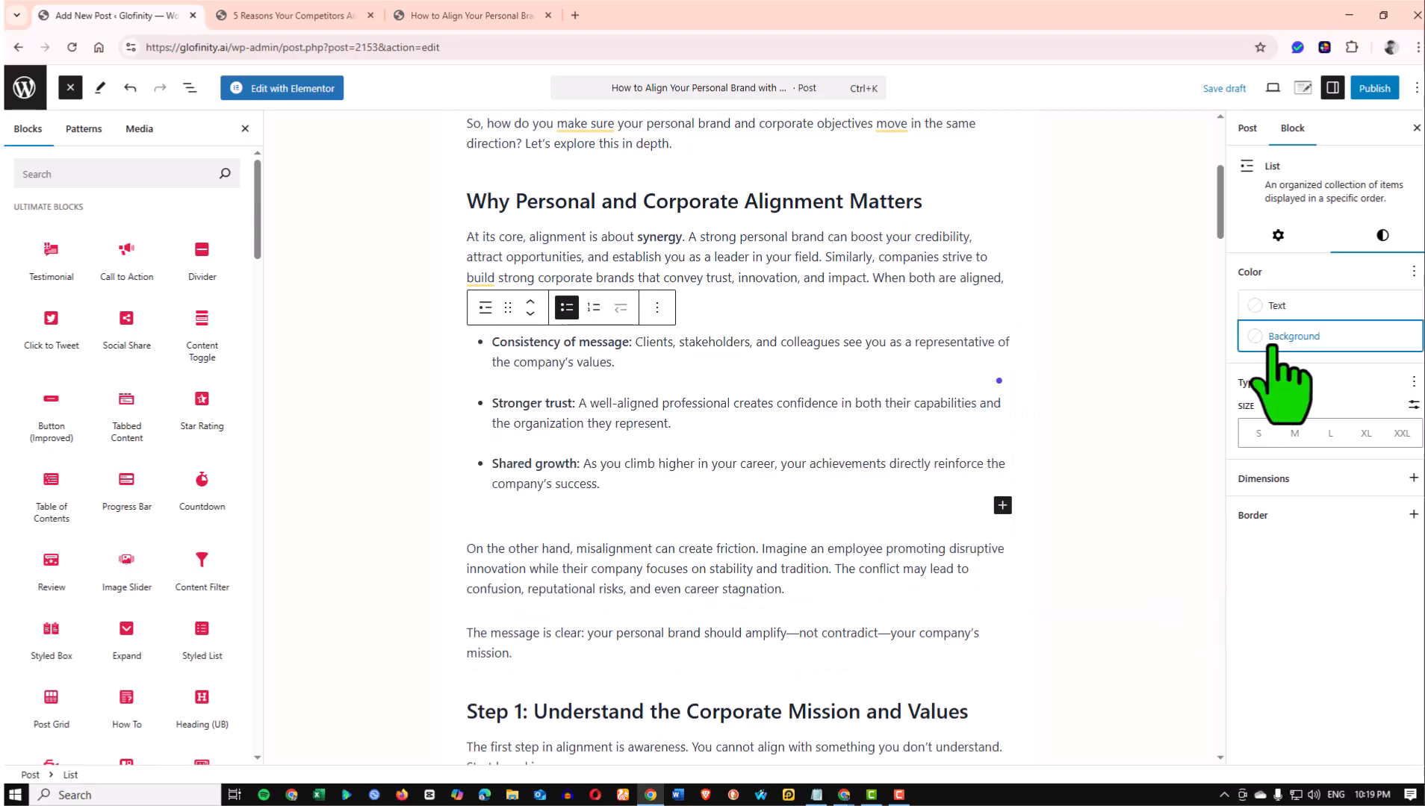
Try Subtle Text, Lighter Background and Strong Text as the list's background, ending on Subtle Background
{"action": "left_click", "coordinate": [1276, 345]}
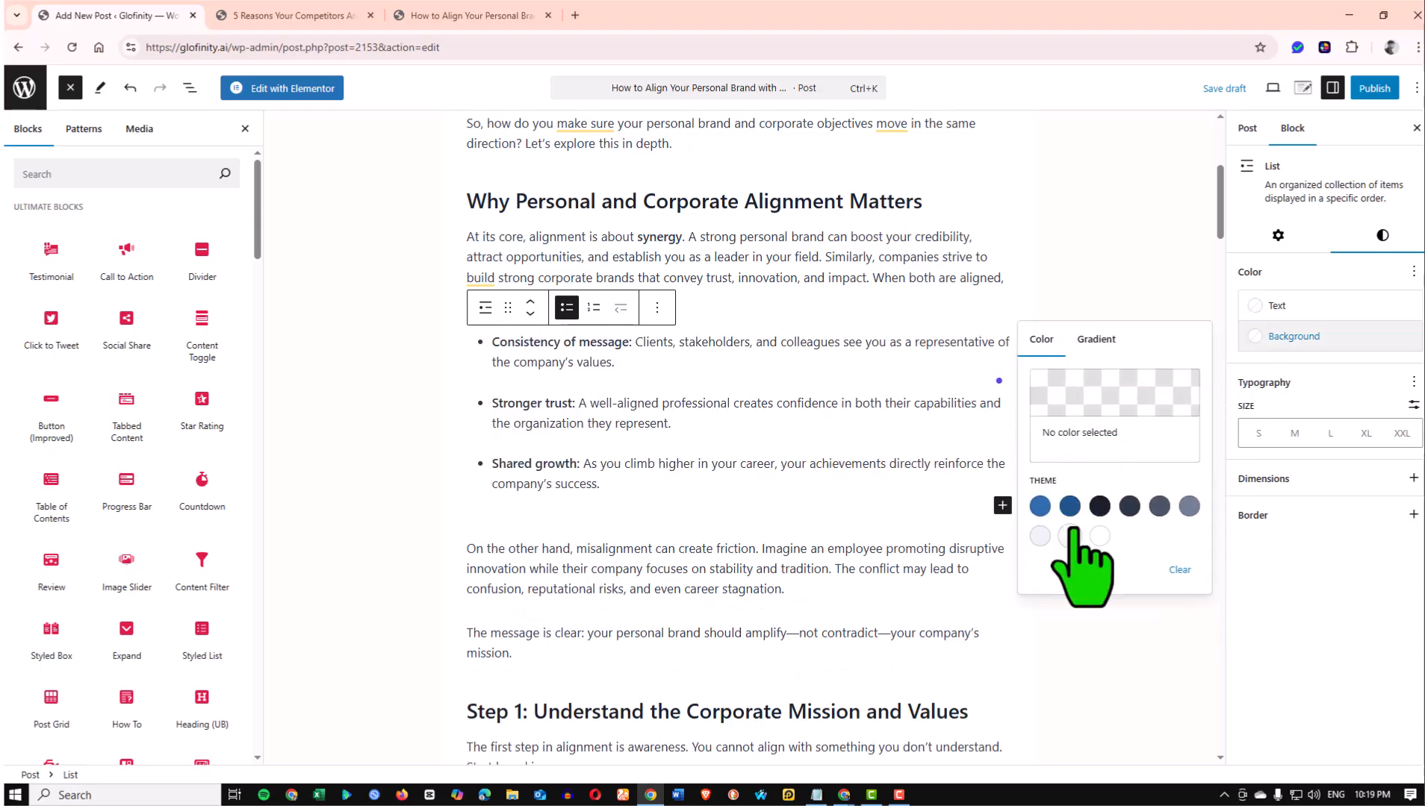
{"action": "left_click", "coordinate": [1188, 506]}
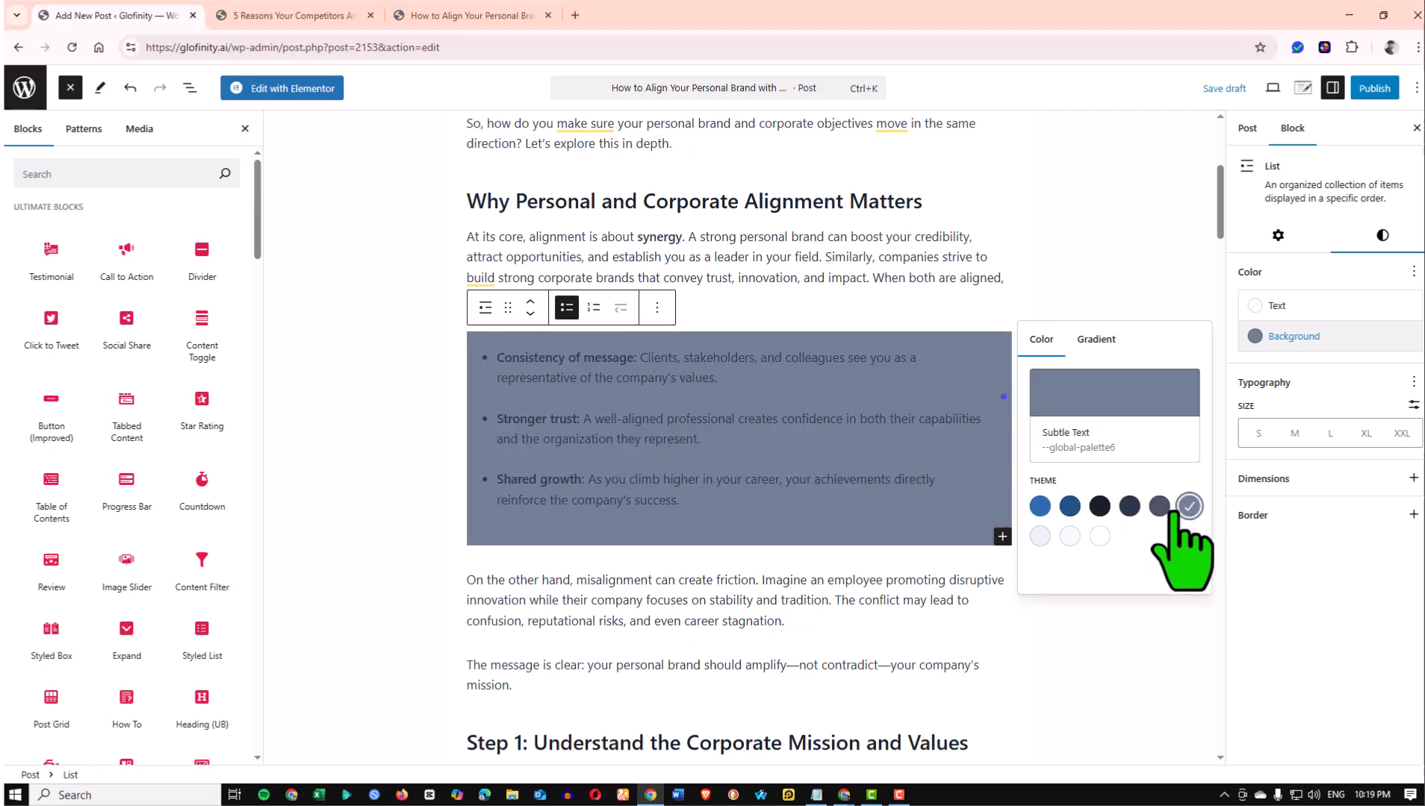
{"action": "left_click", "coordinate": [1070, 510]}
{"action": "left_click", "coordinate": [1040, 511]}
{"action": "left_click", "coordinate": [1039, 539]}
{"action": "left_click", "coordinate": [1069, 537]}
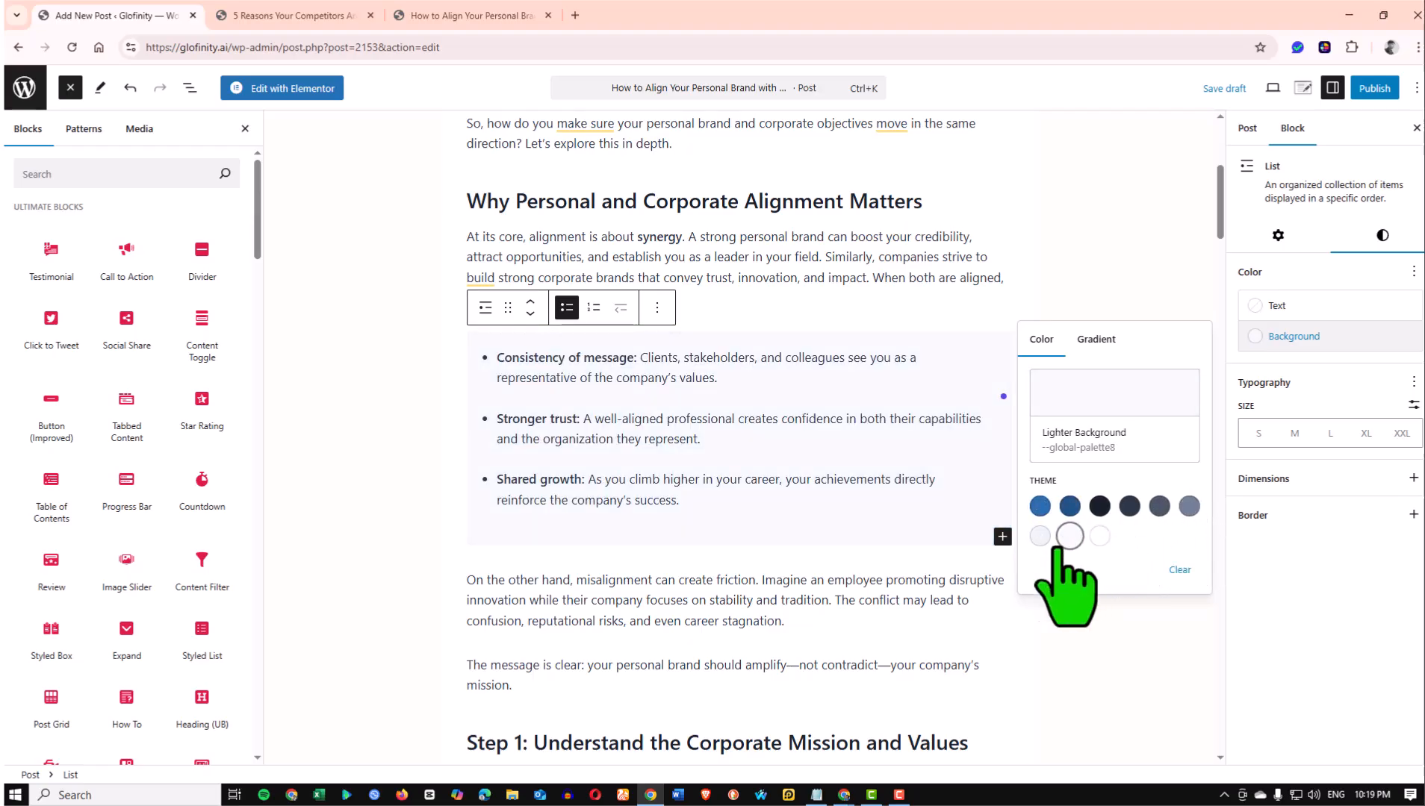
{"action": "left_click", "coordinate": [1129, 506]}
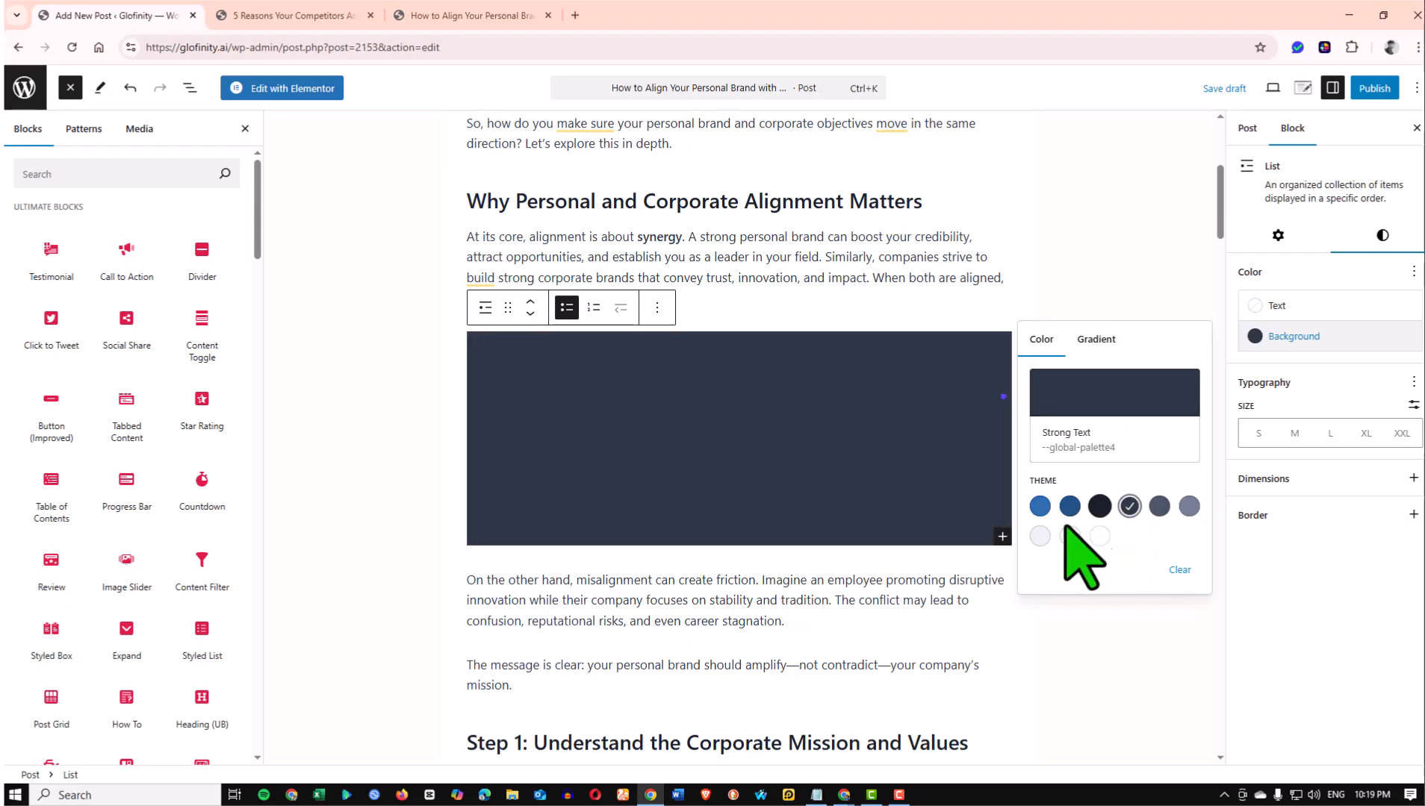
{"action": "left_click", "coordinate": [1040, 536]}
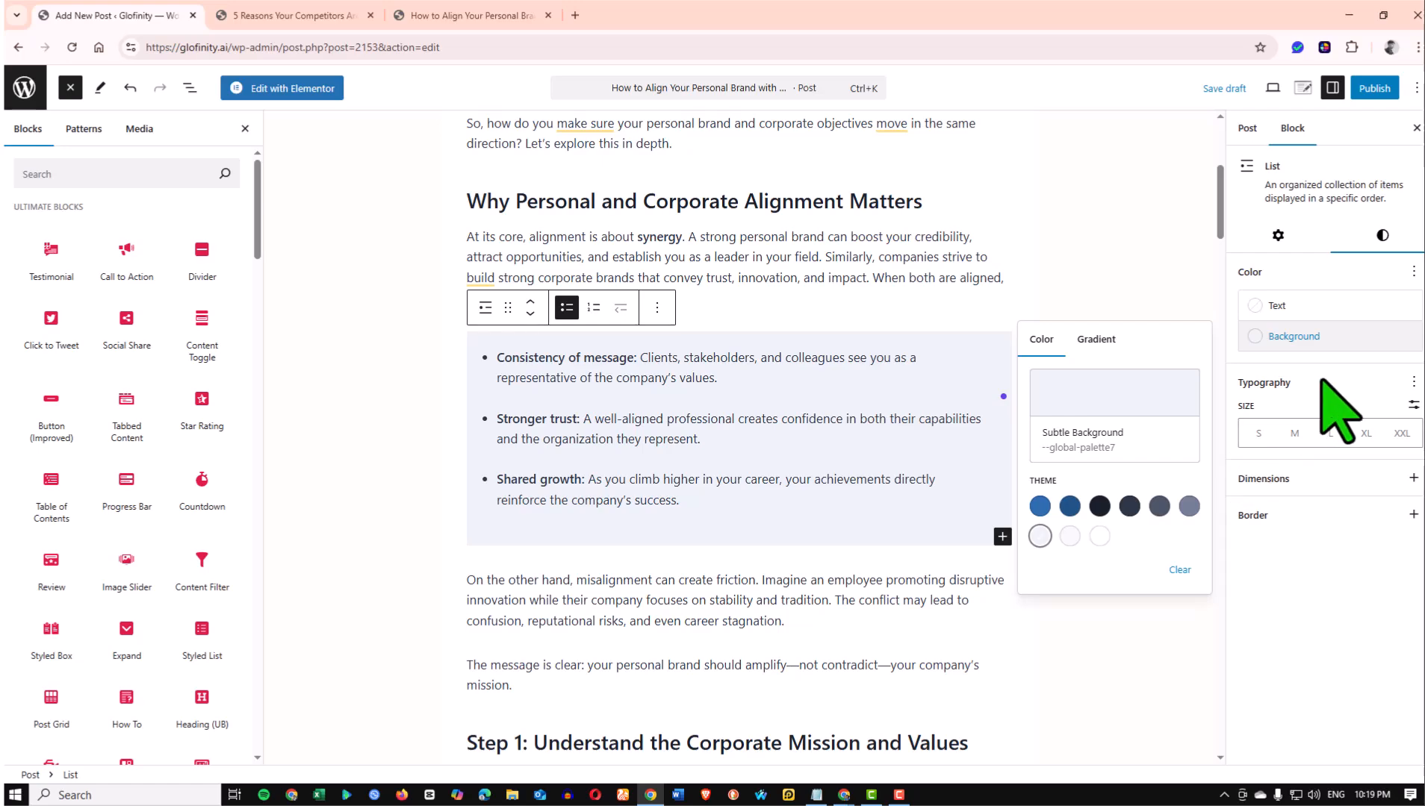
Check the list's color options and compare more theme backgrounds, including White or offwhite and Strong Text, ending on Subtle Text
{"action": "left_click", "coordinate": [1413, 272]}
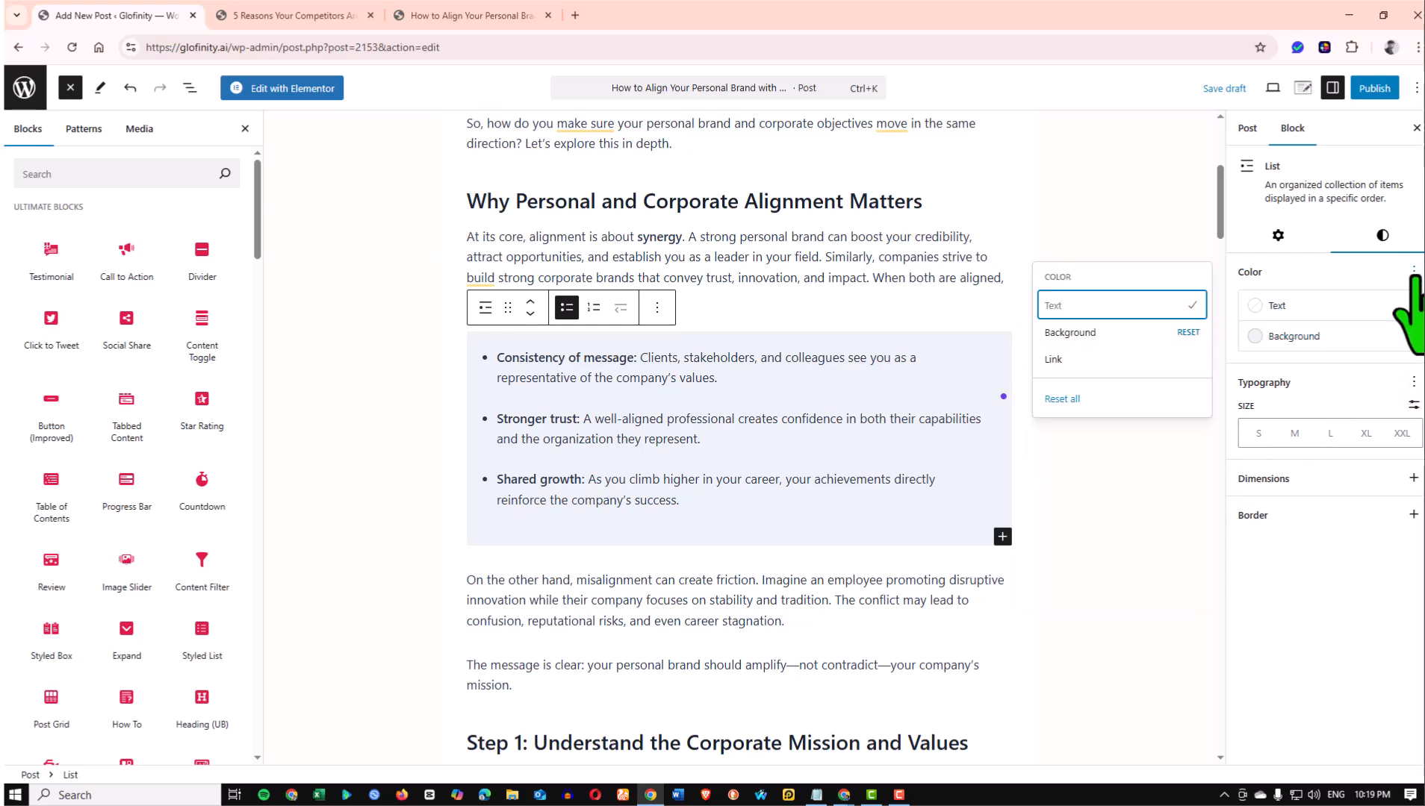
{"action": "left_click", "coordinate": [1414, 273]}
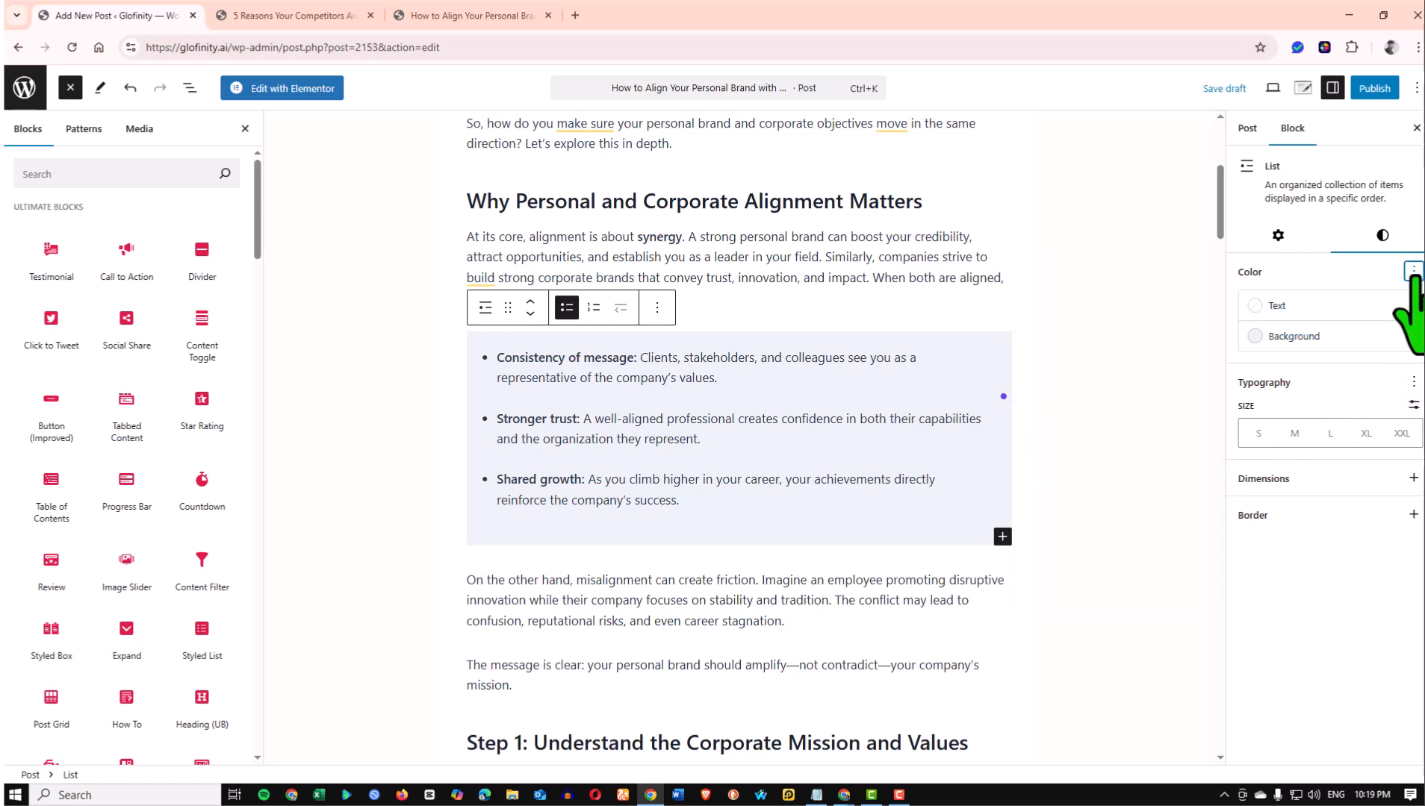
{"action": "left_click", "coordinate": [1285, 318]}
{"action": "left_click", "coordinate": [1283, 338]}
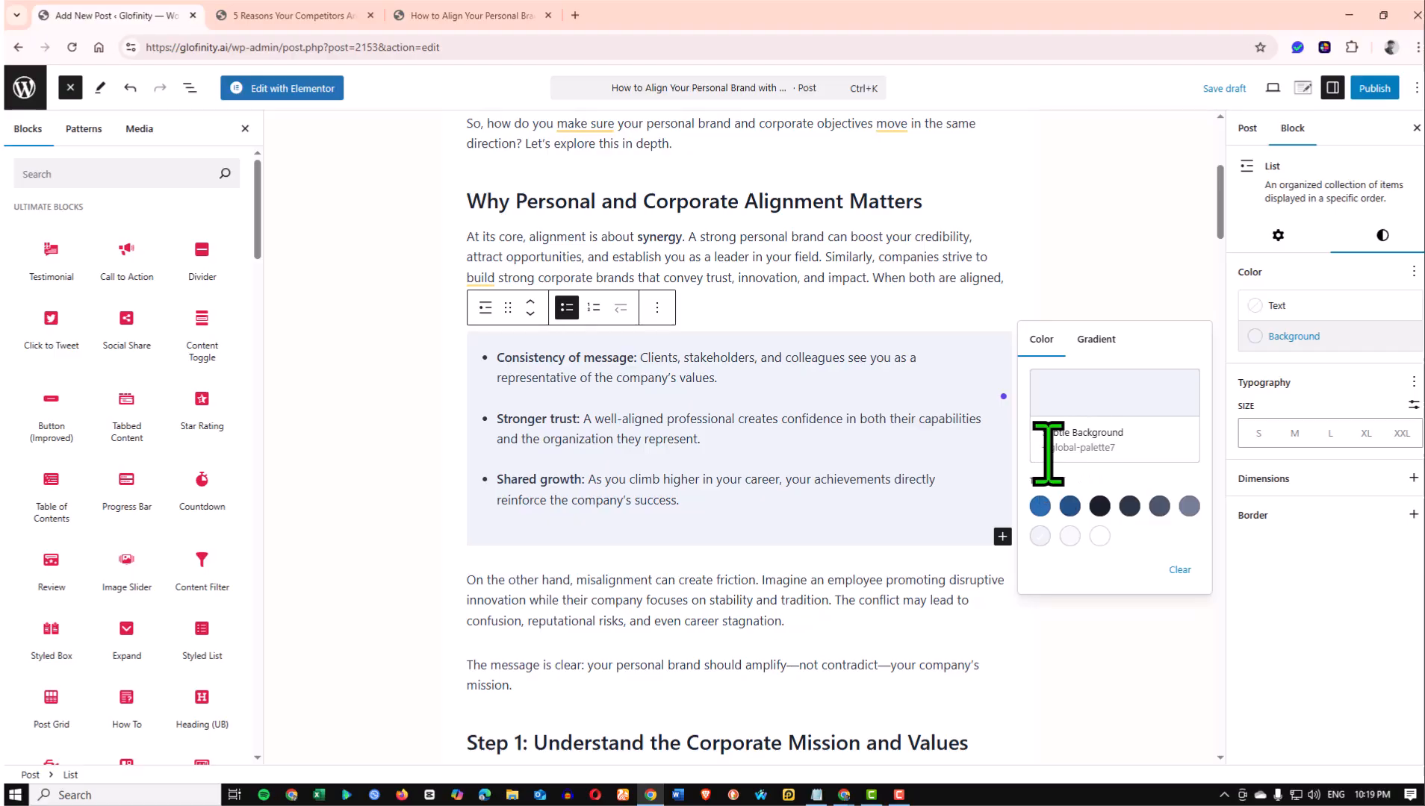
{"action": "left_click", "coordinate": [1100, 536]}
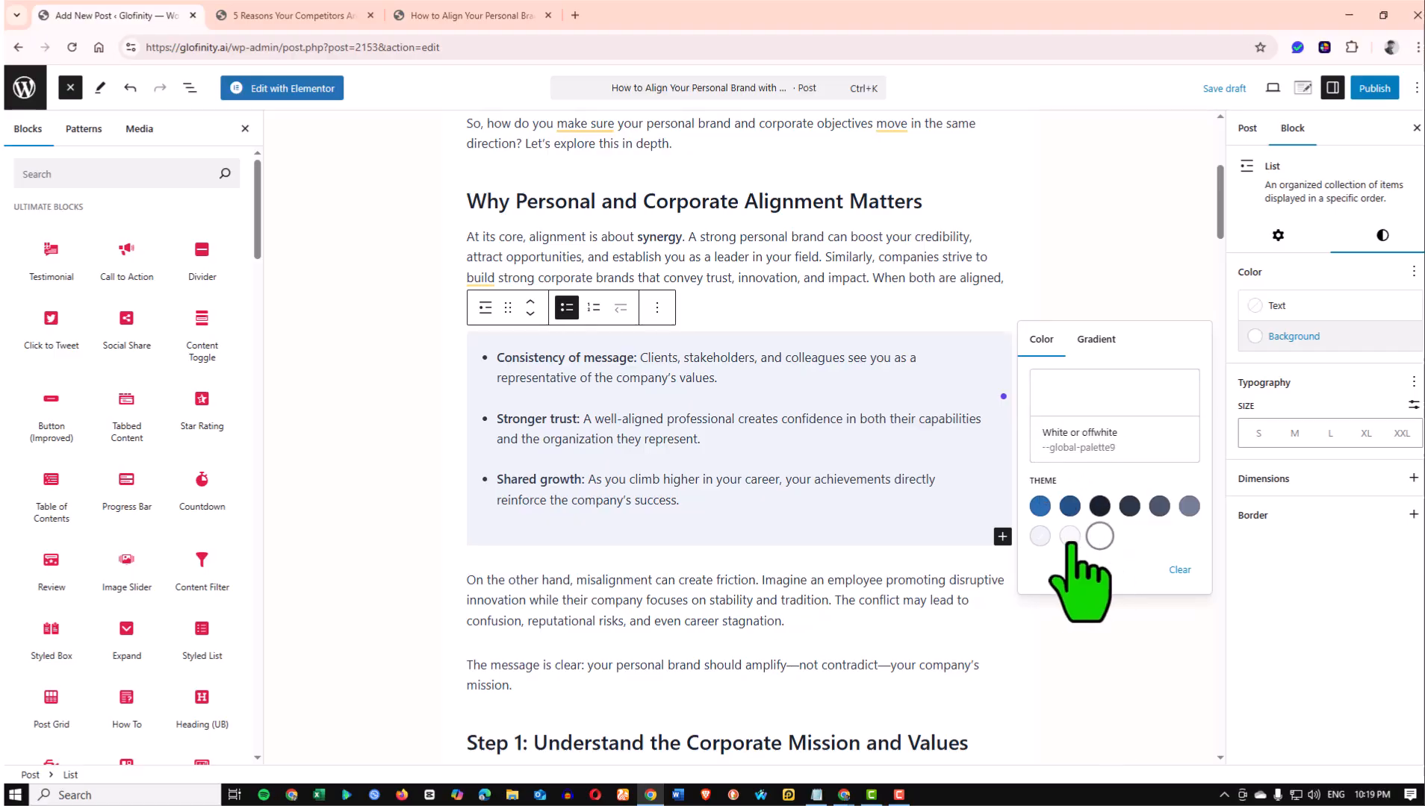
{"action": "left_click", "coordinate": [1070, 537]}
{"action": "left_click", "coordinate": [1069, 509]}
{"action": "left_click", "coordinate": [1040, 507]}
{"action": "left_click", "coordinate": [1076, 508]}
{"action": "left_click", "coordinate": [1100, 507]}
{"action": "left_click", "coordinate": [1129, 506]}
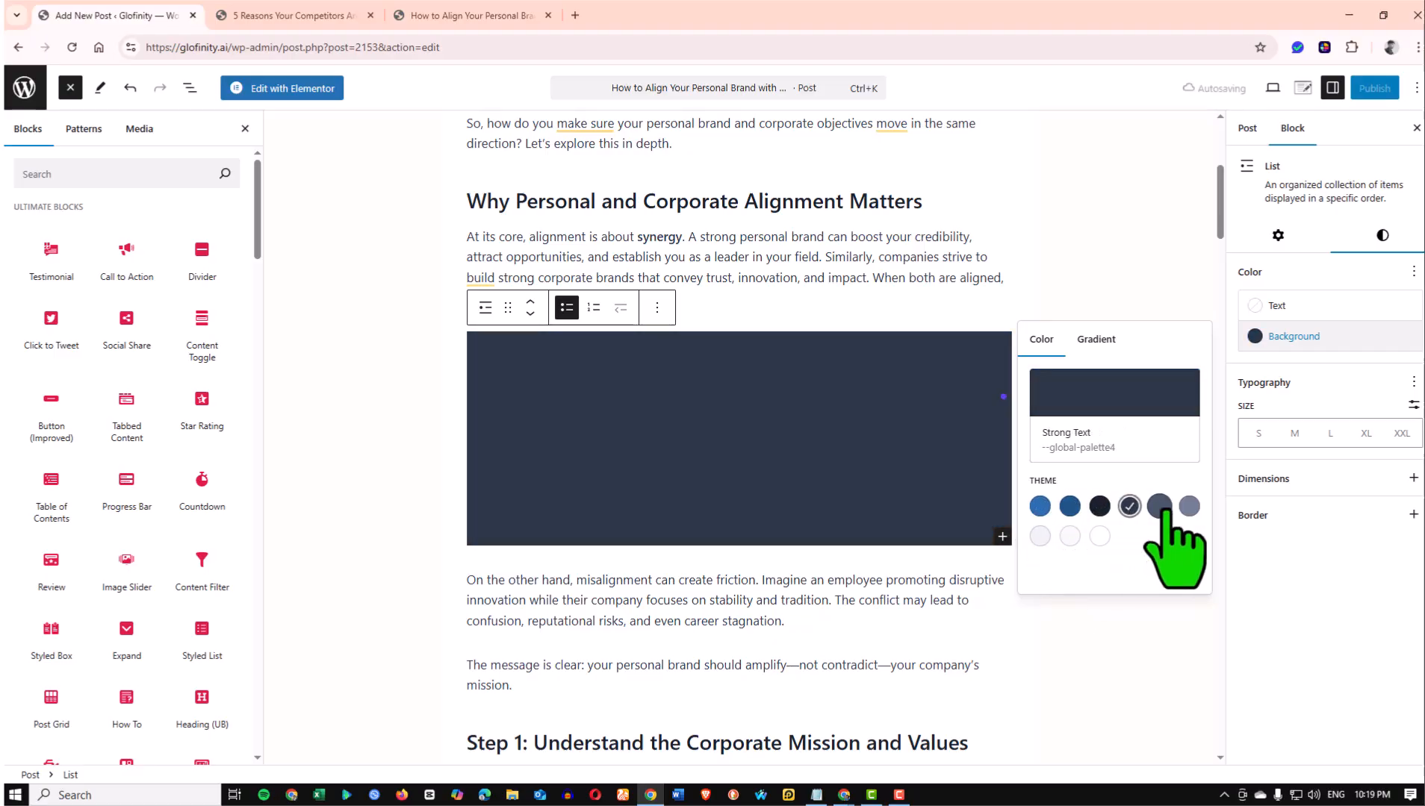
{"action": "left_click", "coordinate": [1189, 507]}
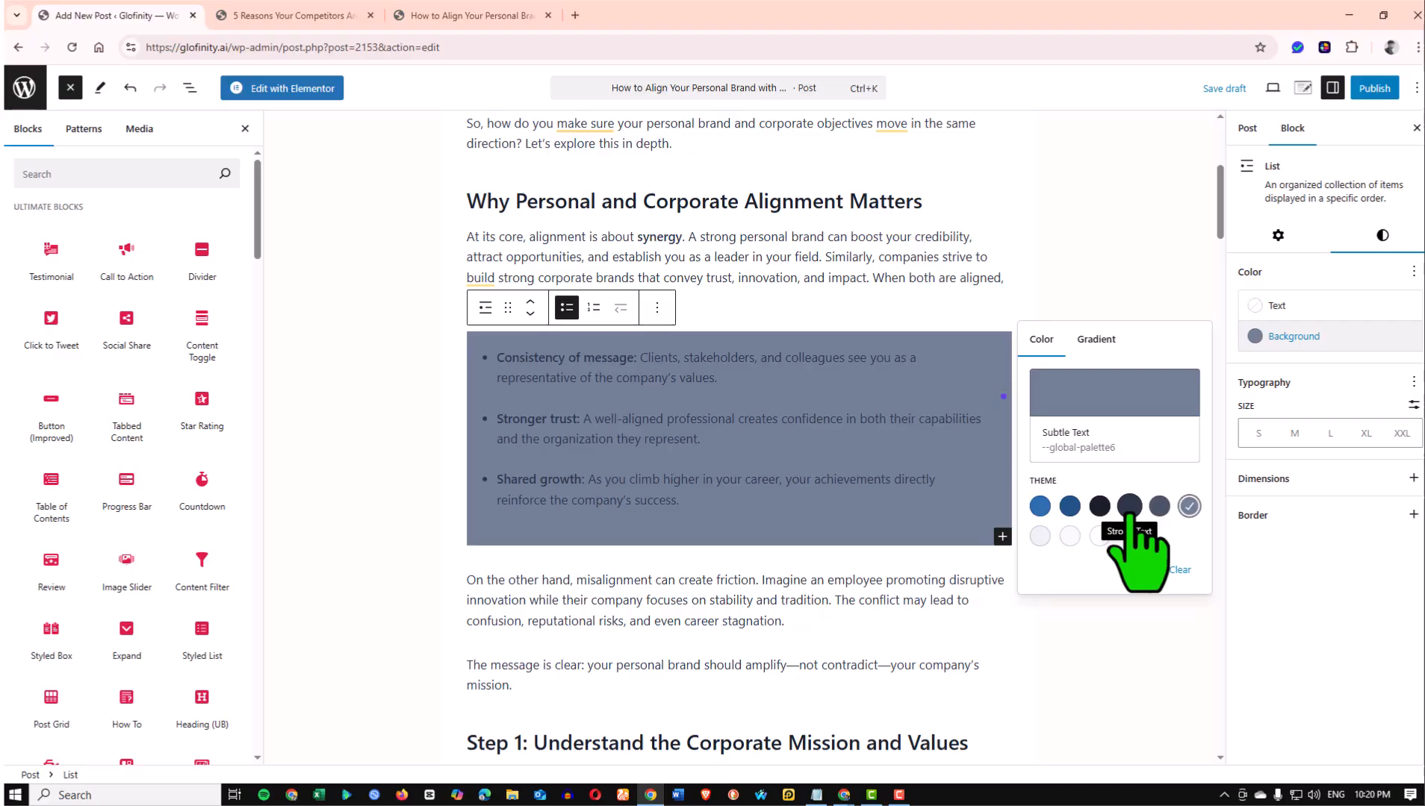
Compare Subtle Background, Medium text and Accent - alt behind the list, and set its background to Strong Text
{"action": "left_click", "coordinate": [1039, 536]}
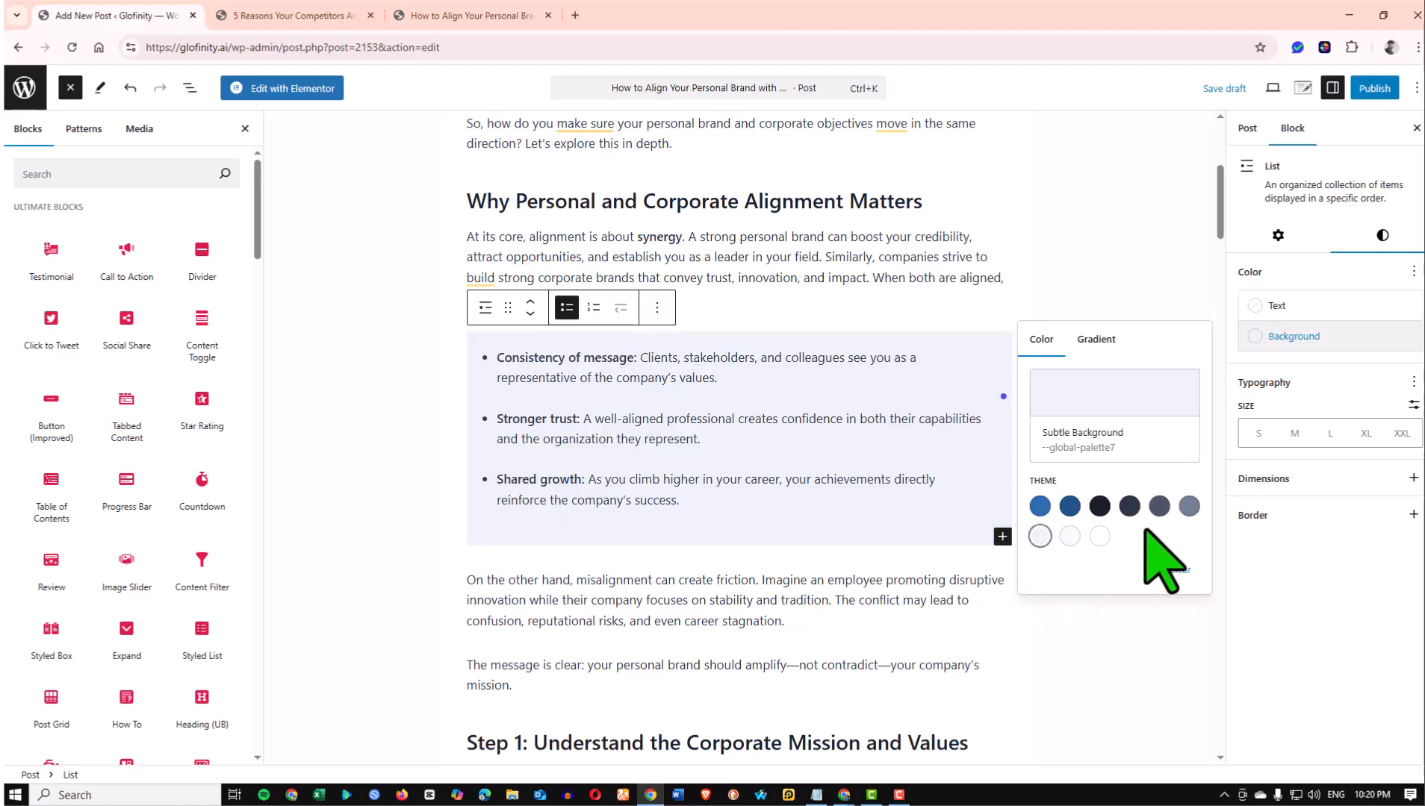
{"action": "left_click", "coordinate": [1159, 506]}
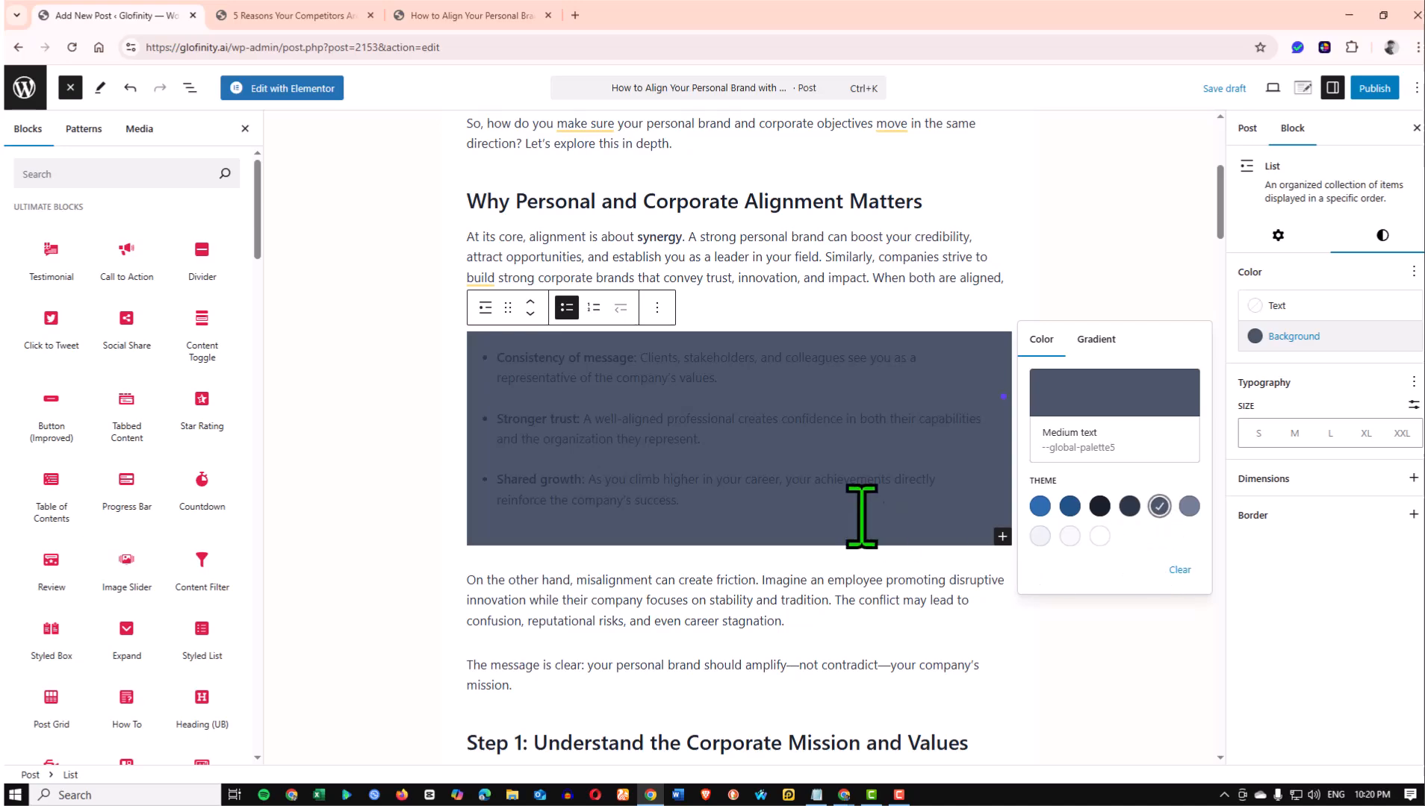
{"action": "left_click", "coordinate": [1069, 506]}
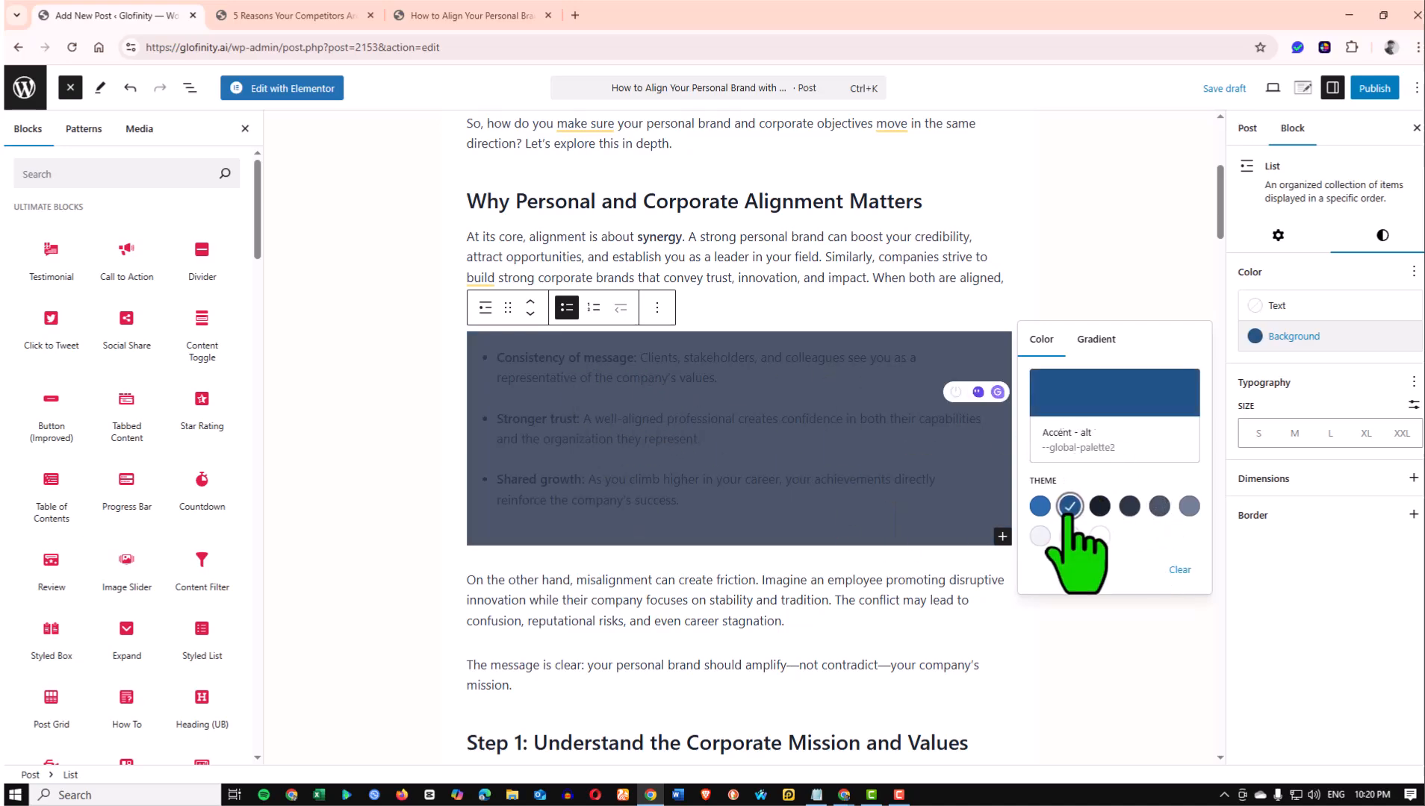
{"action": "left_click", "coordinate": [1040, 507]}
{"action": "left_click", "coordinate": [1070, 507]}
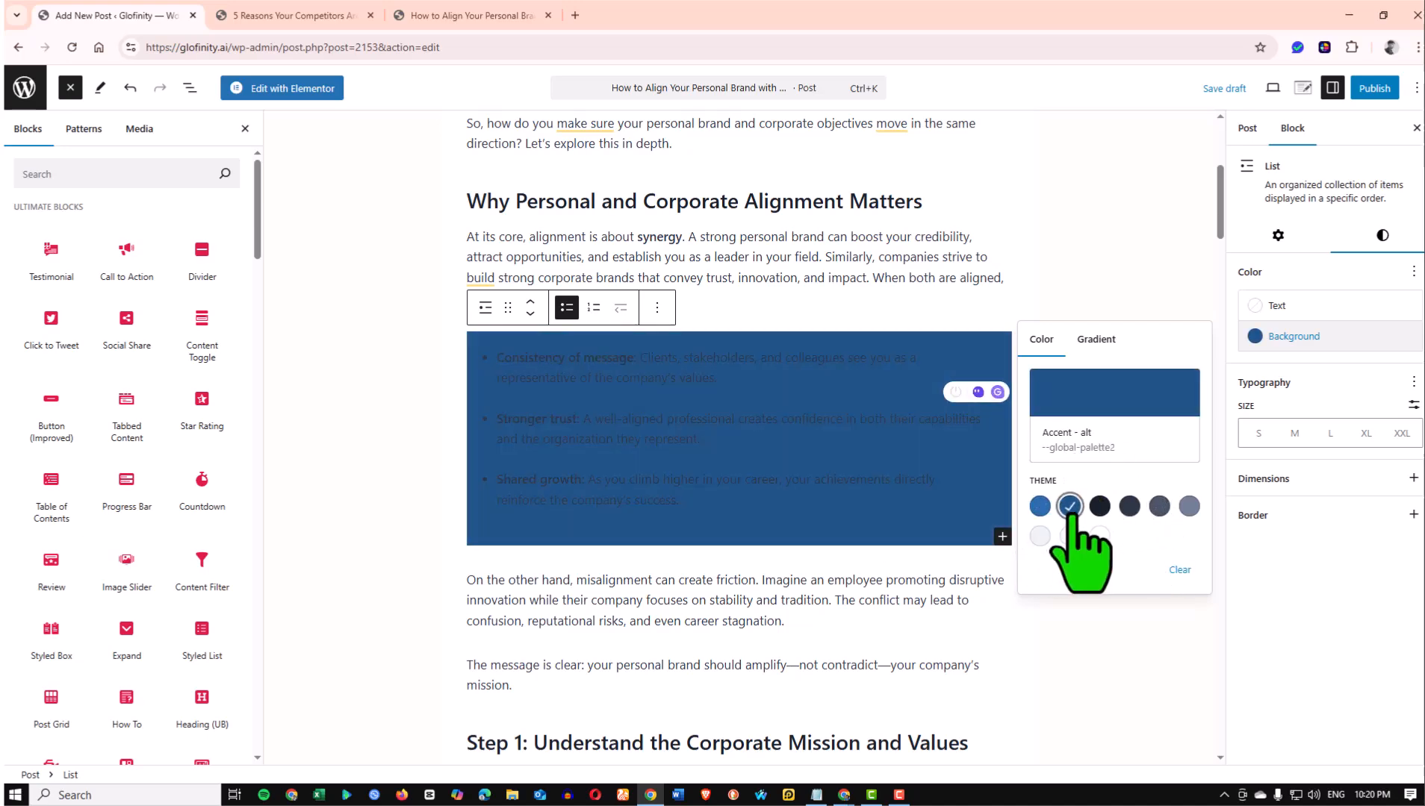
{"action": "left_click", "coordinate": [1129, 507]}
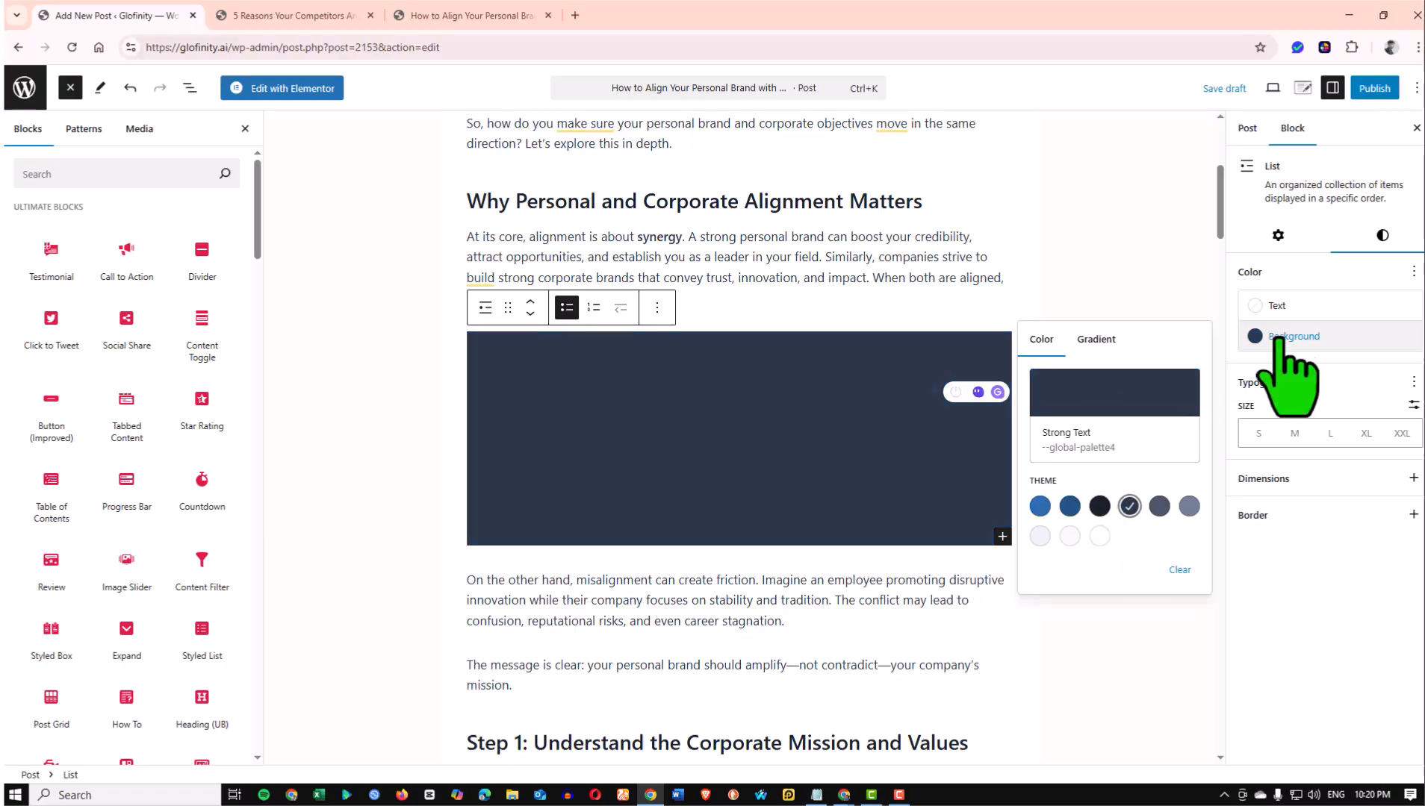
Set the list's text color to White or offwhite and deselect the block
{"action": "left_click", "coordinate": [1275, 305]}
{"action": "left_click", "coordinate": [1099, 469]}
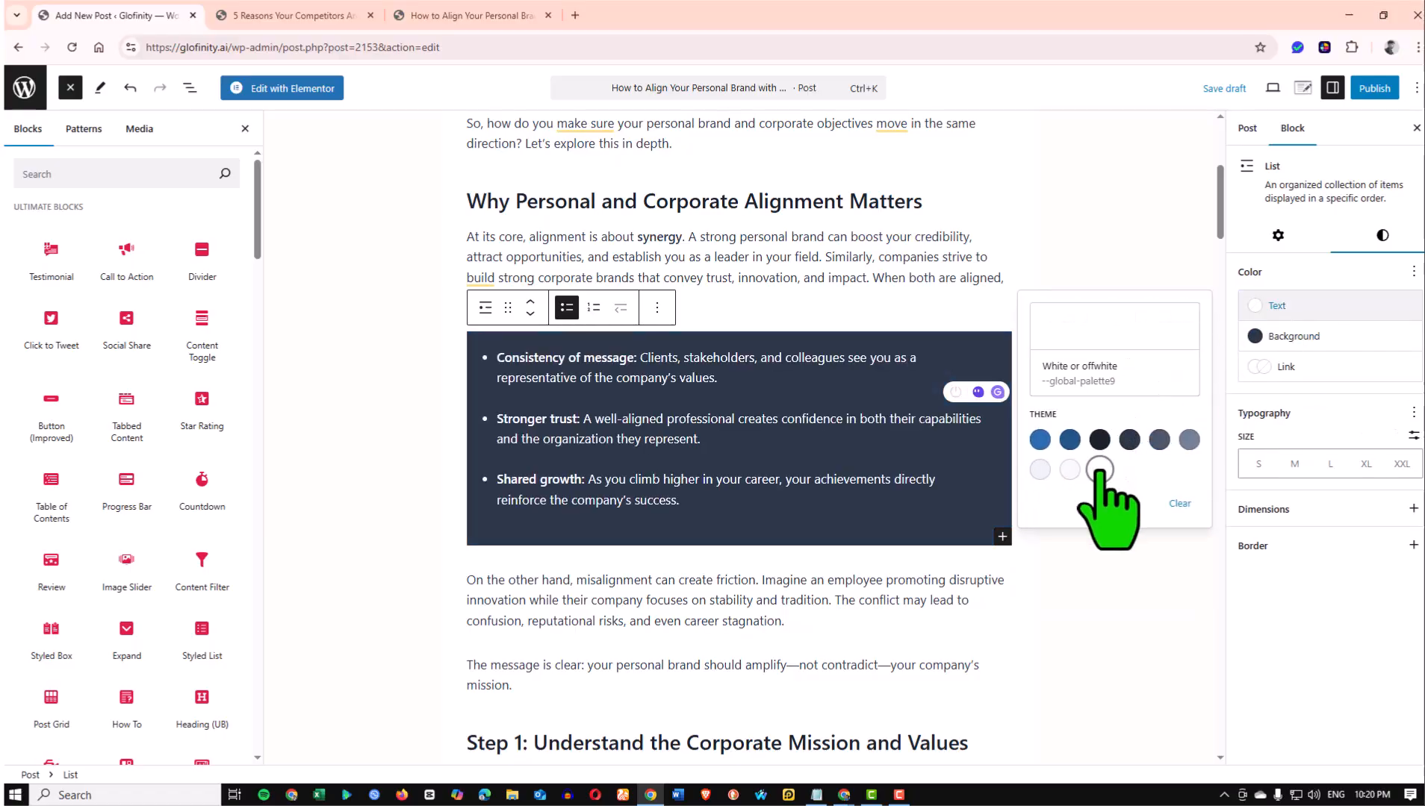
{"action": "left_click", "coordinate": [423, 361]}
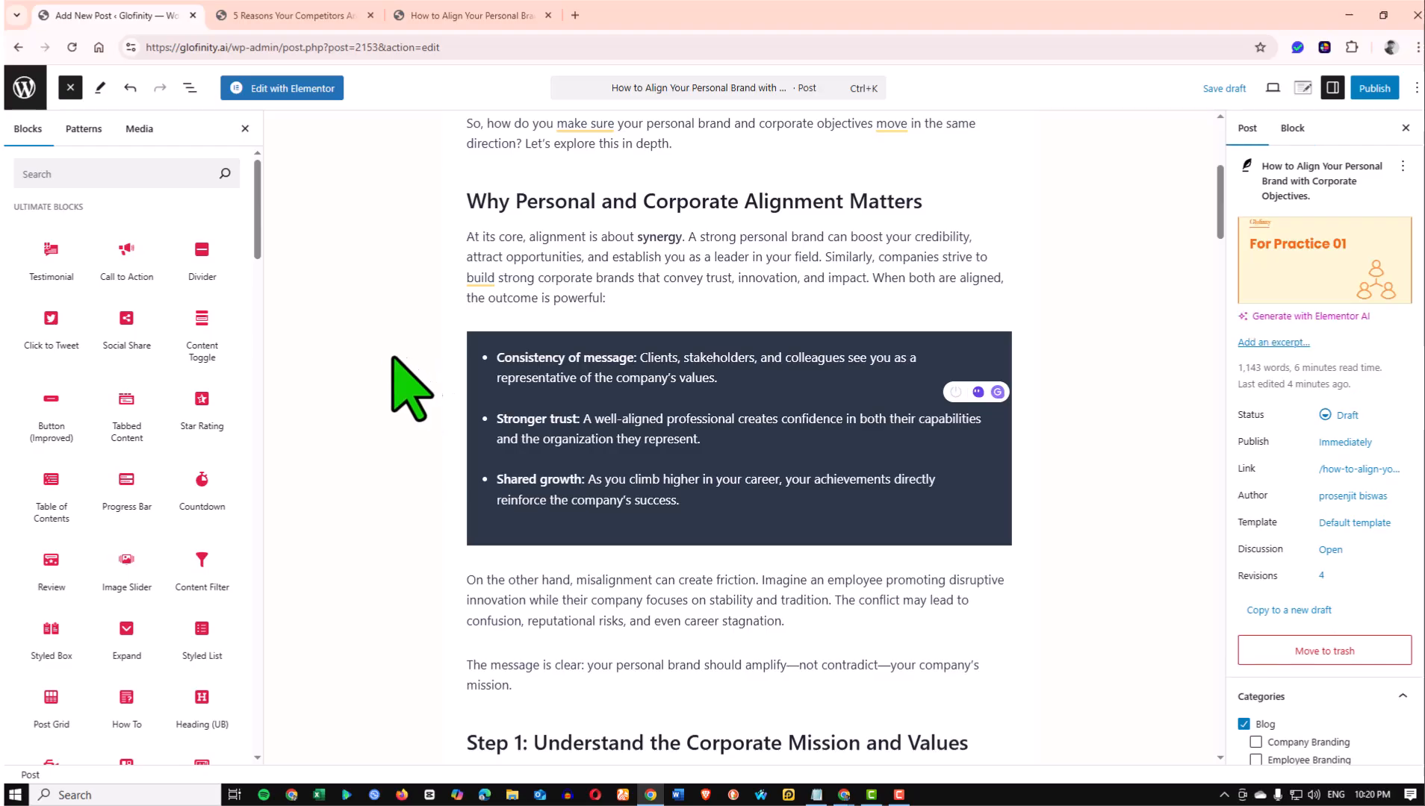
Reselect the whole list and reset its background and text colors
{"action": "left_click", "coordinate": [1002, 365]}
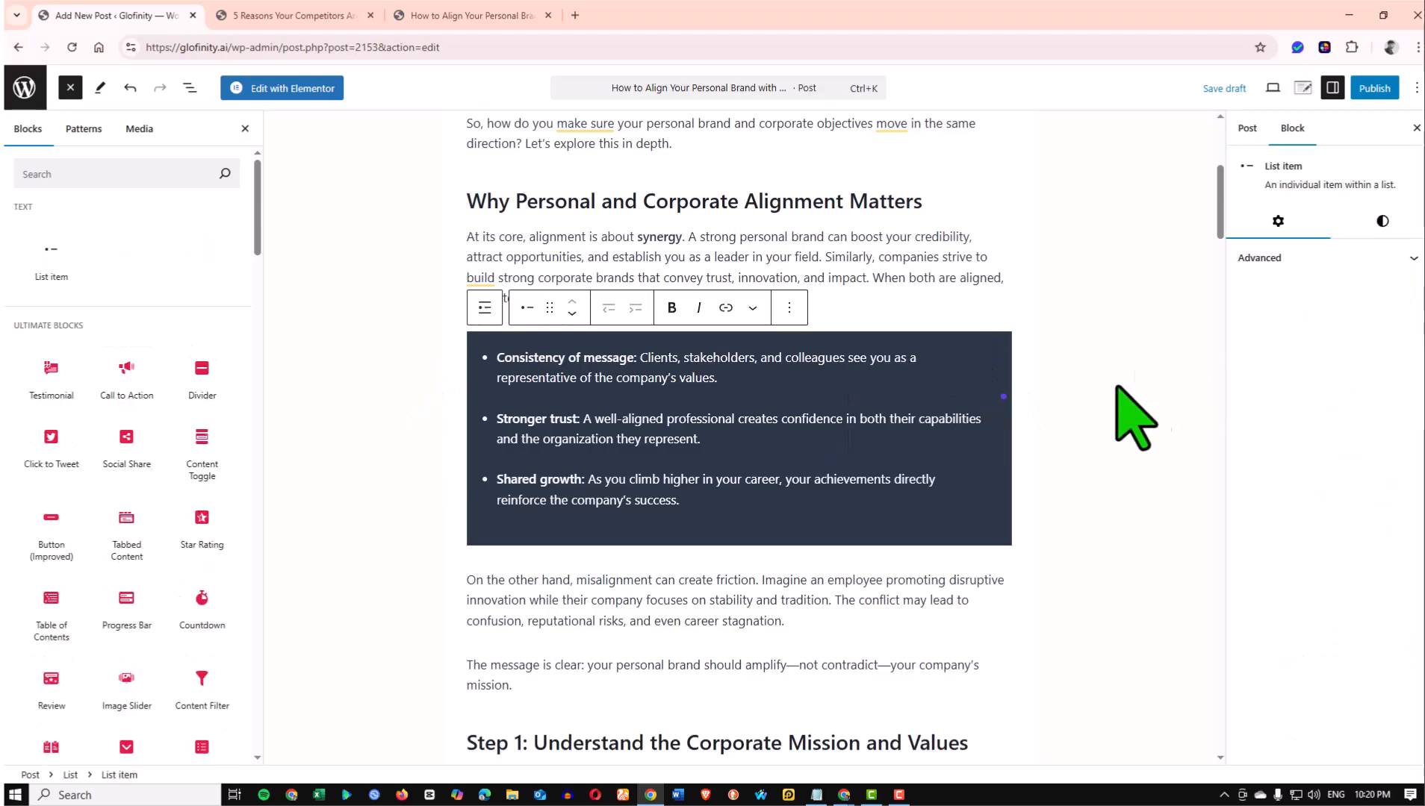
{"action": "left_click", "coordinate": [485, 308]}
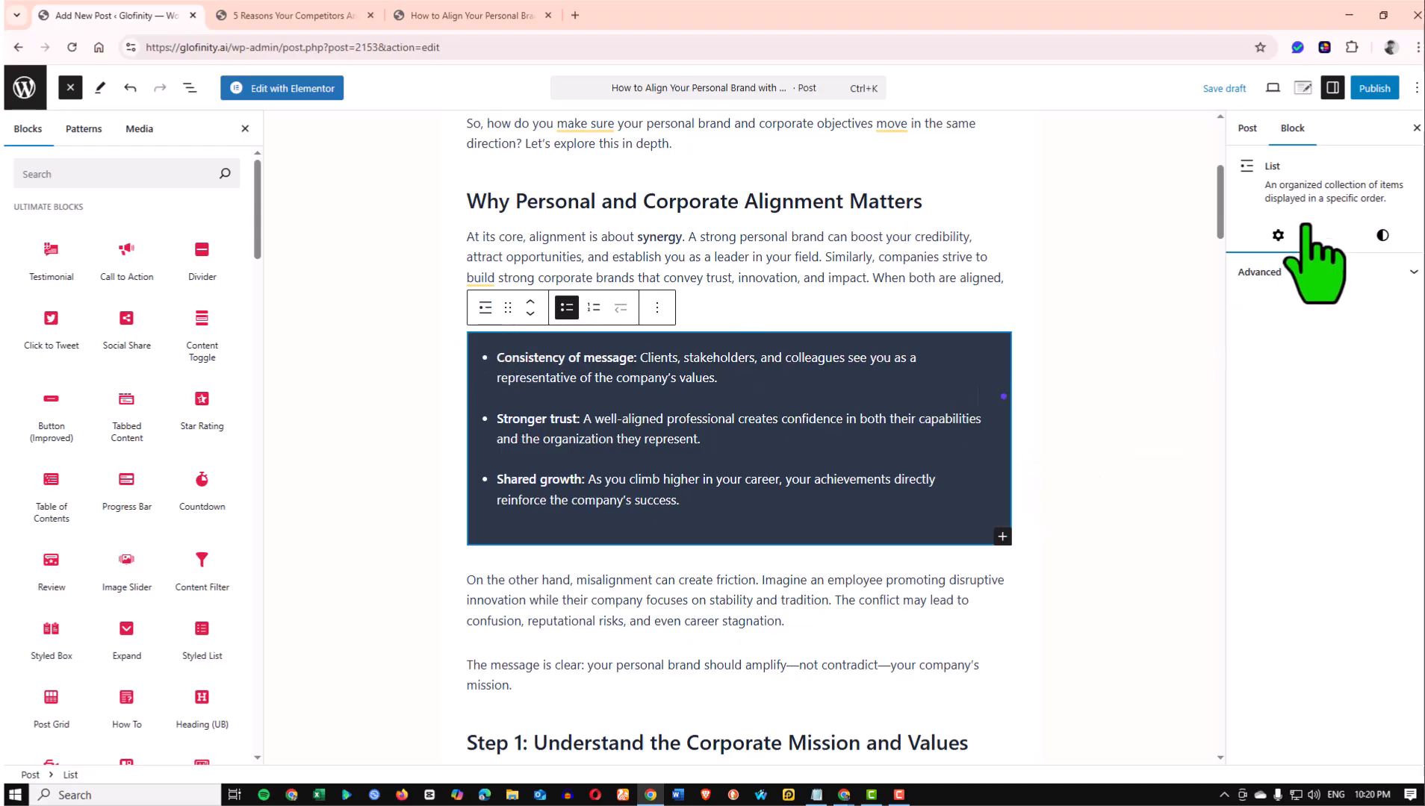
{"action": "left_click", "coordinate": [1382, 238]}
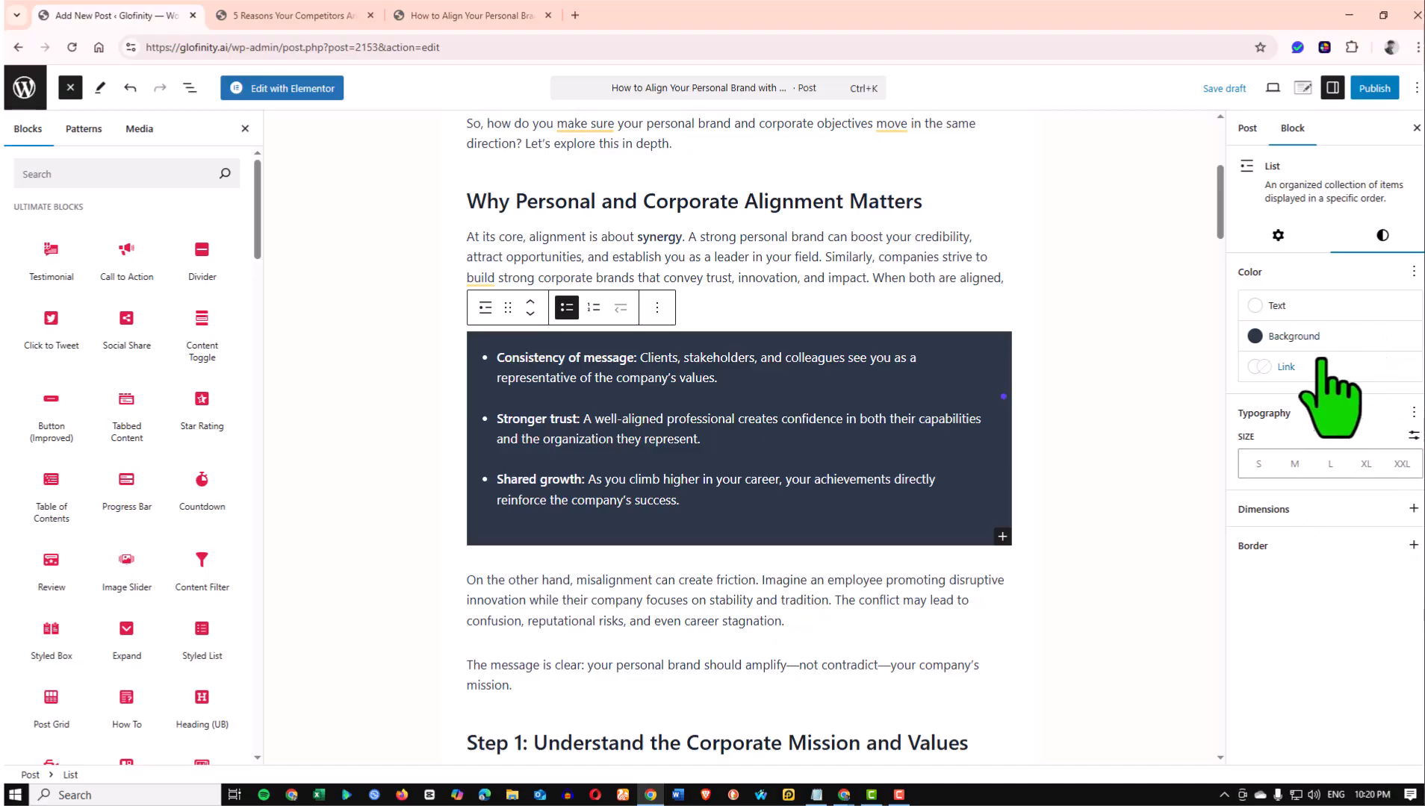
{"action": "left_click", "coordinate": [1298, 367]}
{"action": "left_click", "coordinate": [1298, 368]}
{"action": "left_click", "coordinate": [1412, 271]}
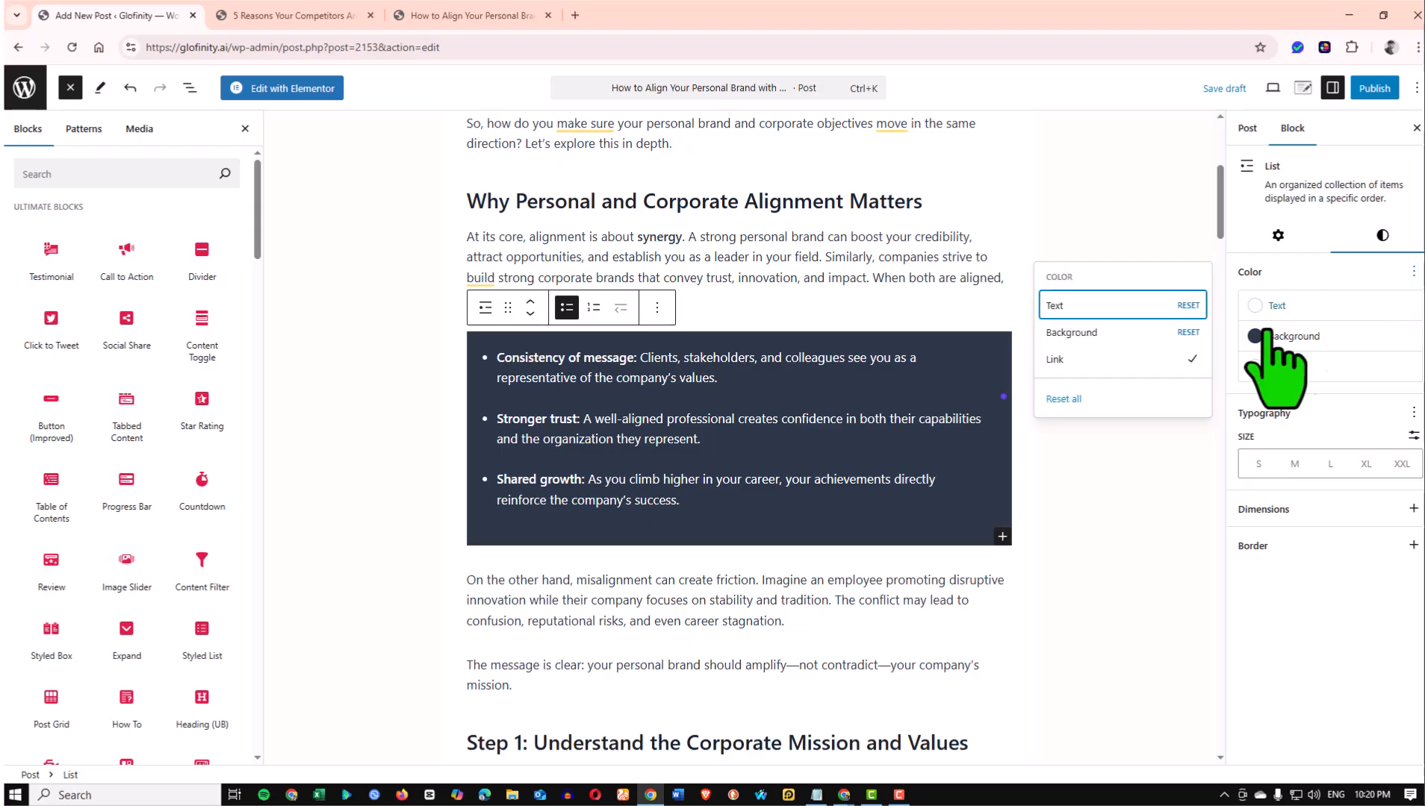
{"action": "left_click", "coordinate": [1188, 333]}
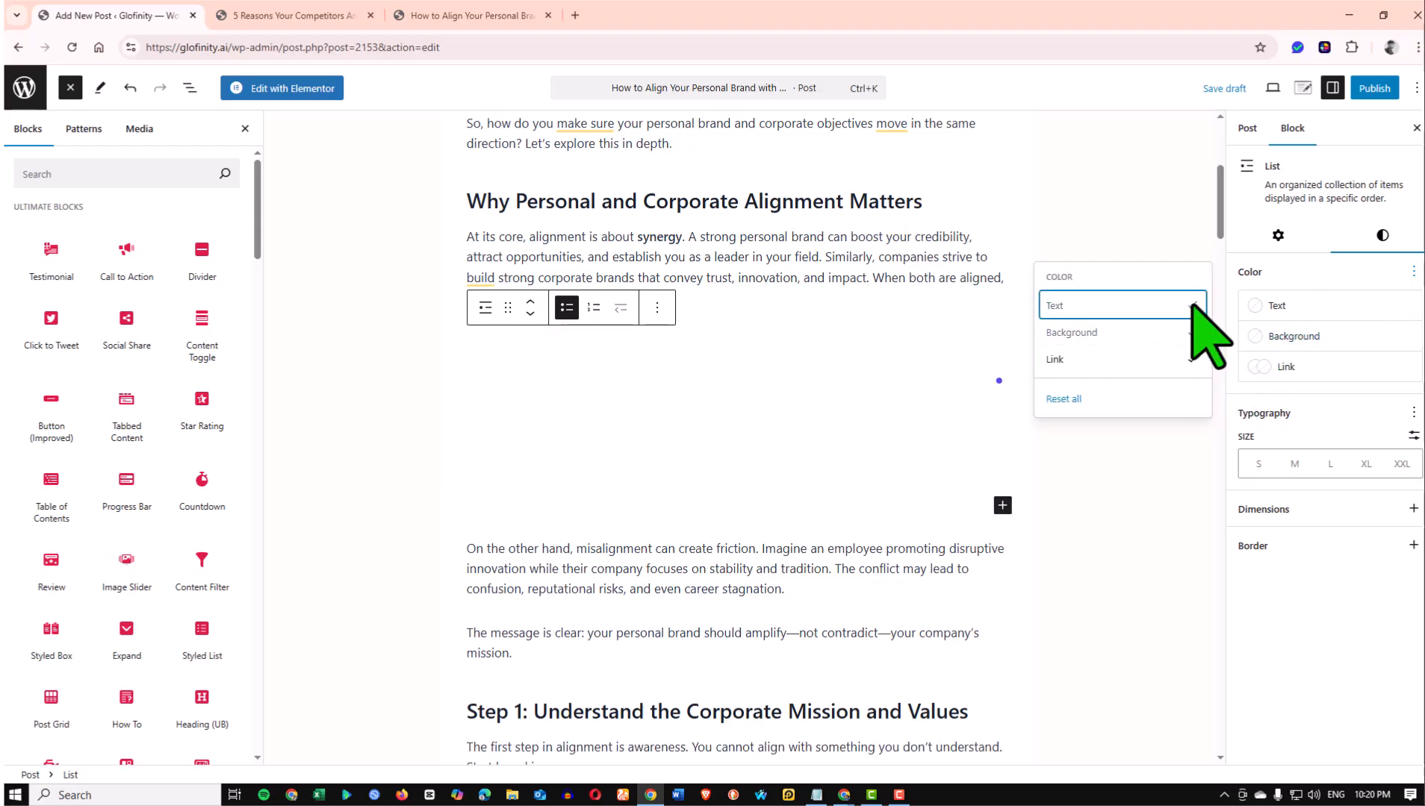
{"action": "left_click", "coordinate": [1188, 306]}
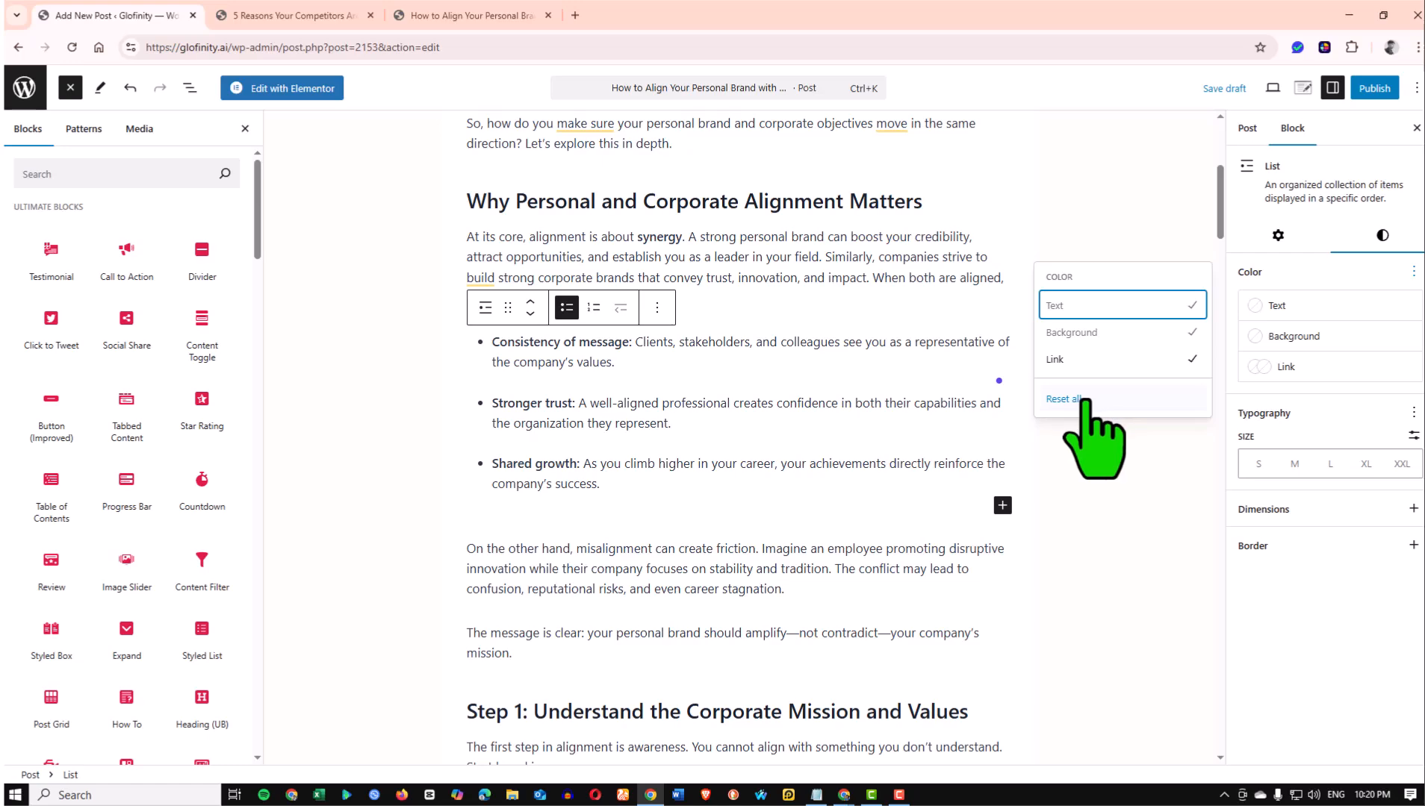
Give the list a linear blue-to-purple gradient background at a 135-degree angle
{"action": "left_click", "coordinate": [1272, 283]}
{"action": "left_click", "coordinate": [1412, 272]}
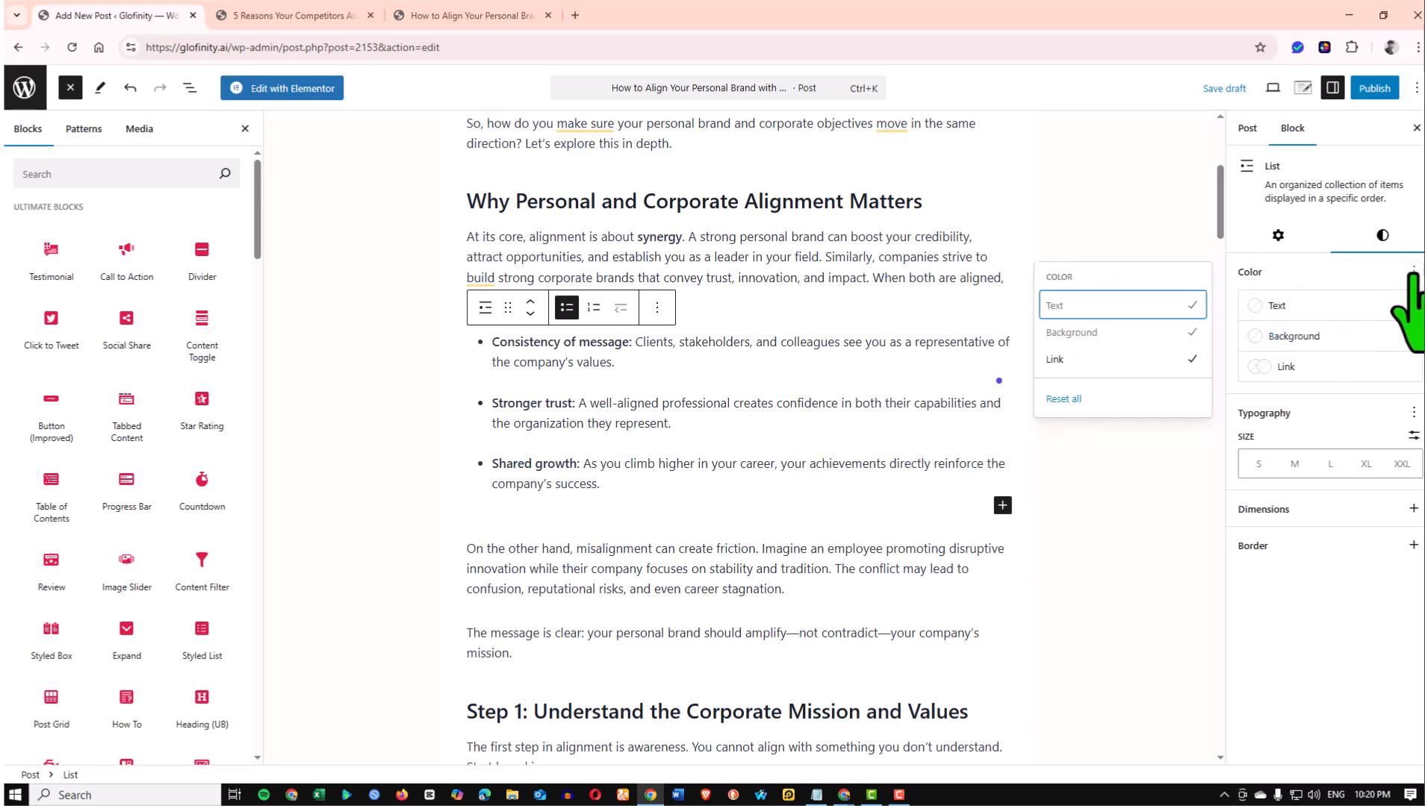
{"action": "left_click", "coordinate": [1349, 336]}
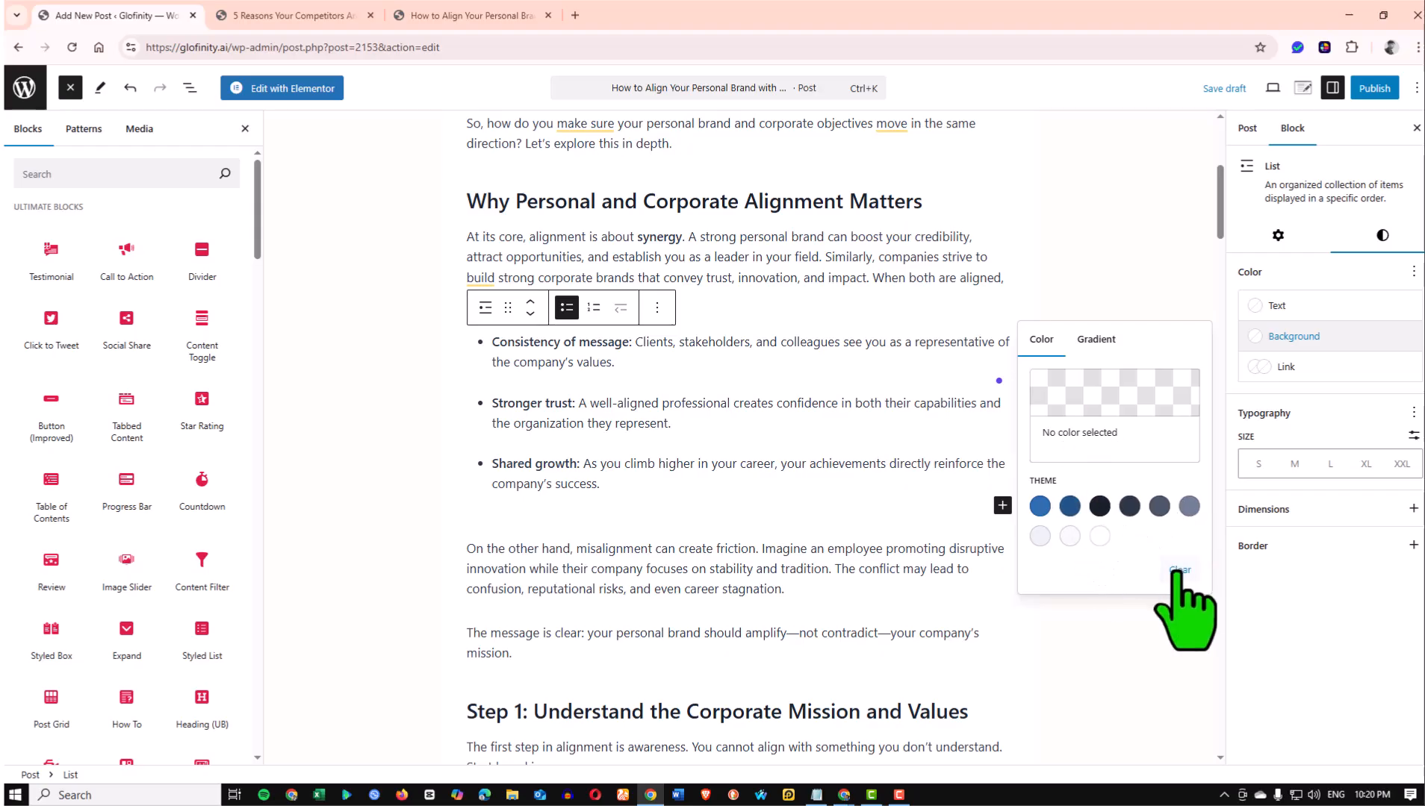
{"action": "left_click", "coordinate": [1096, 340]}
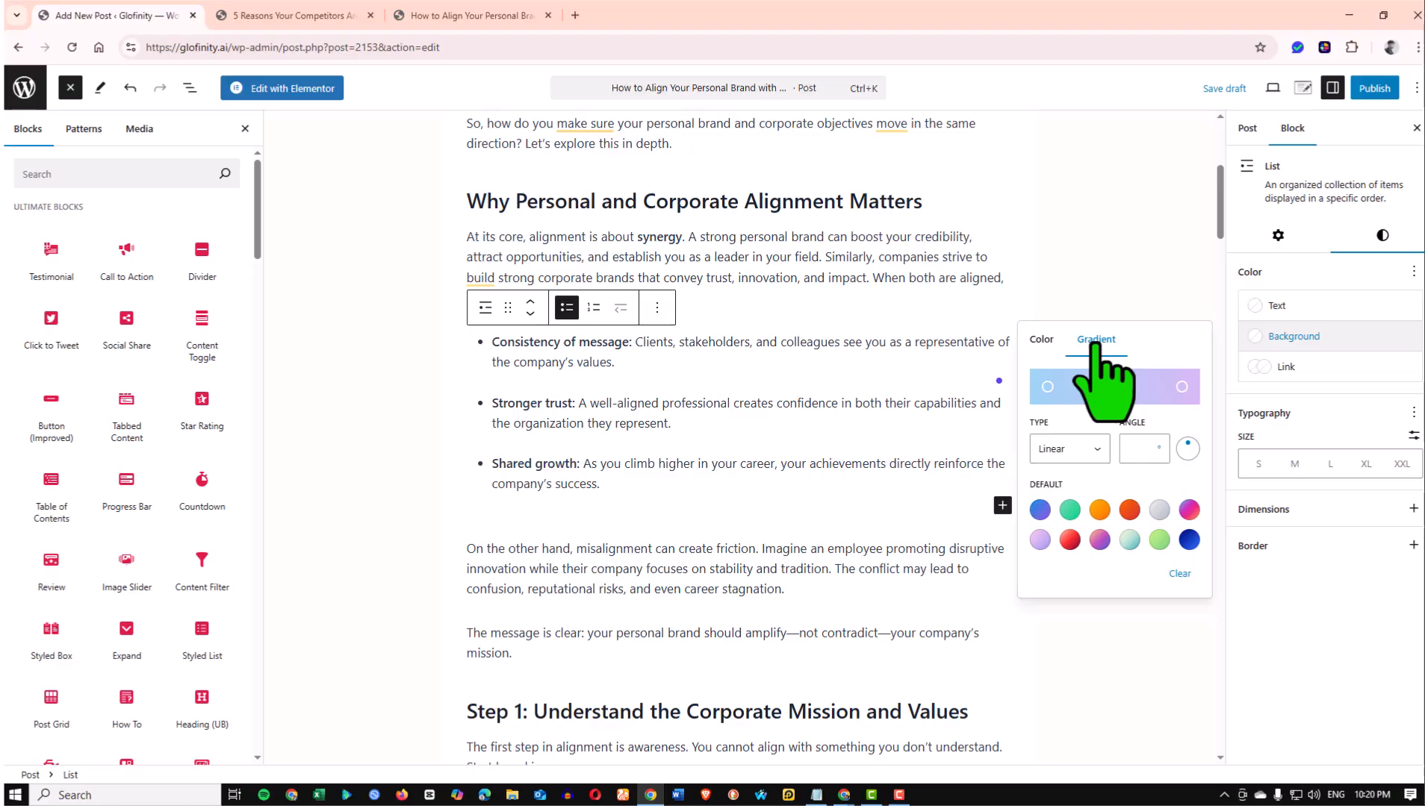
{"action": "left_click", "coordinate": [1047, 387]}
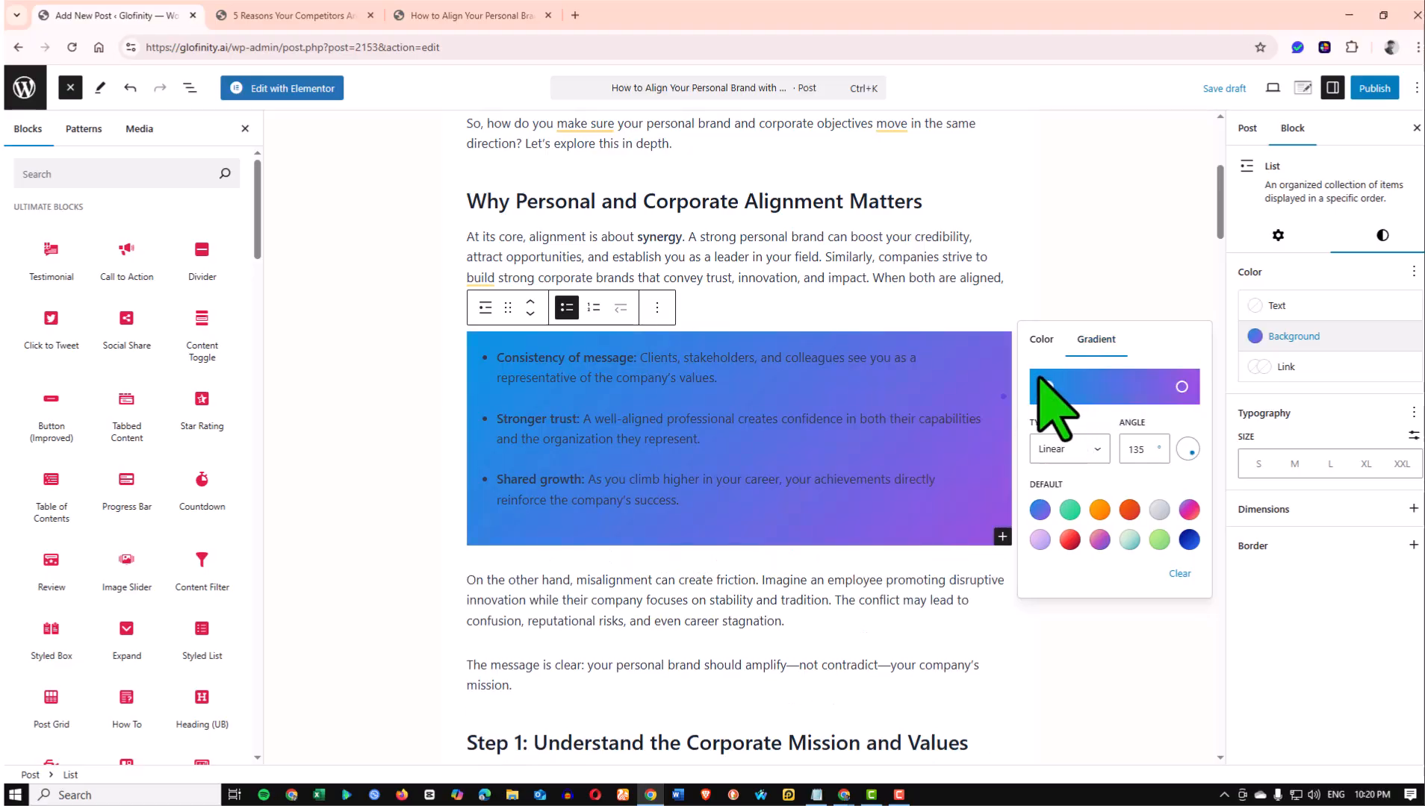
Try the pale yellow-to-teal gradient preset behind the list, and set its background to the yellow-to-orange gradient preset
{"action": "left_click", "coordinate": [1041, 340]}
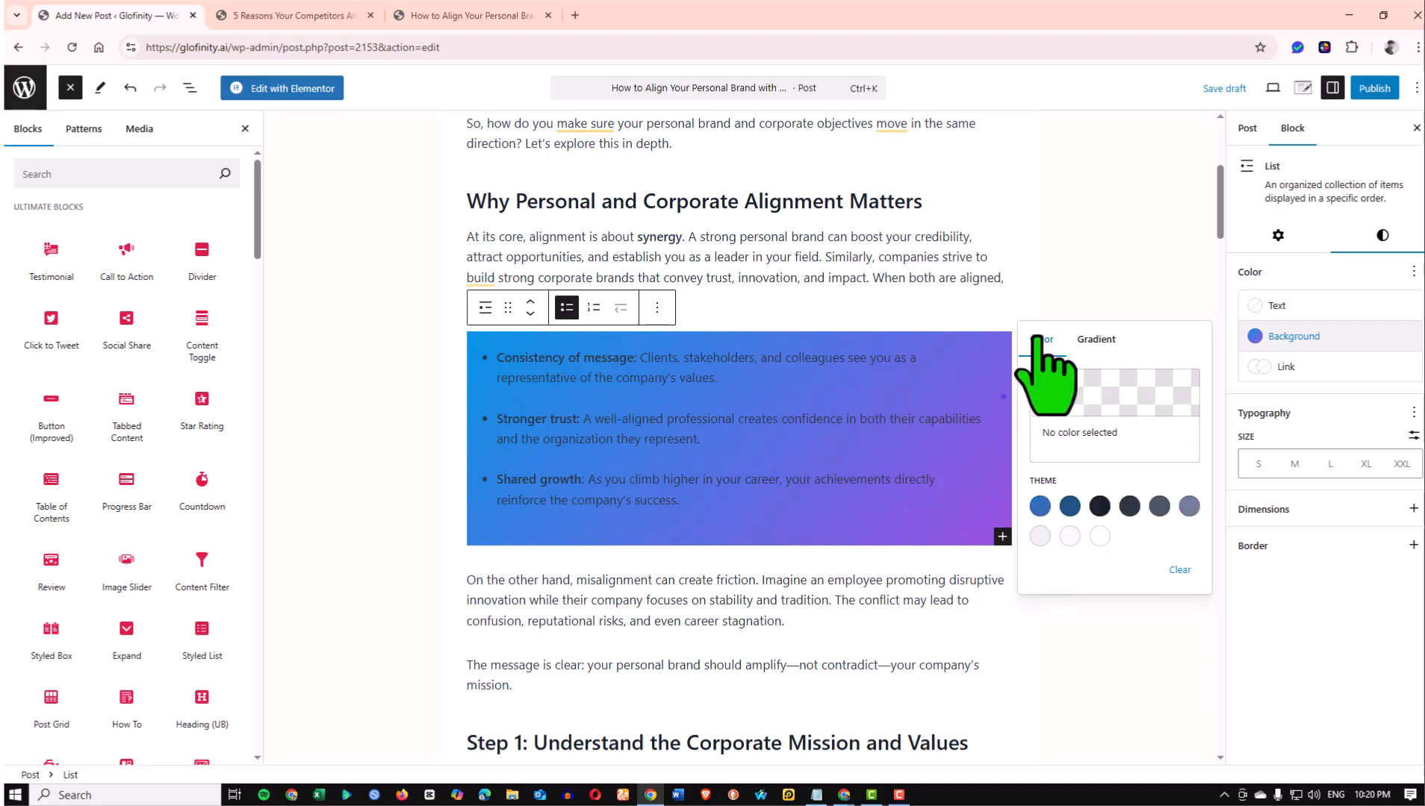
{"action": "left_click", "coordinate": [1106, 351]}
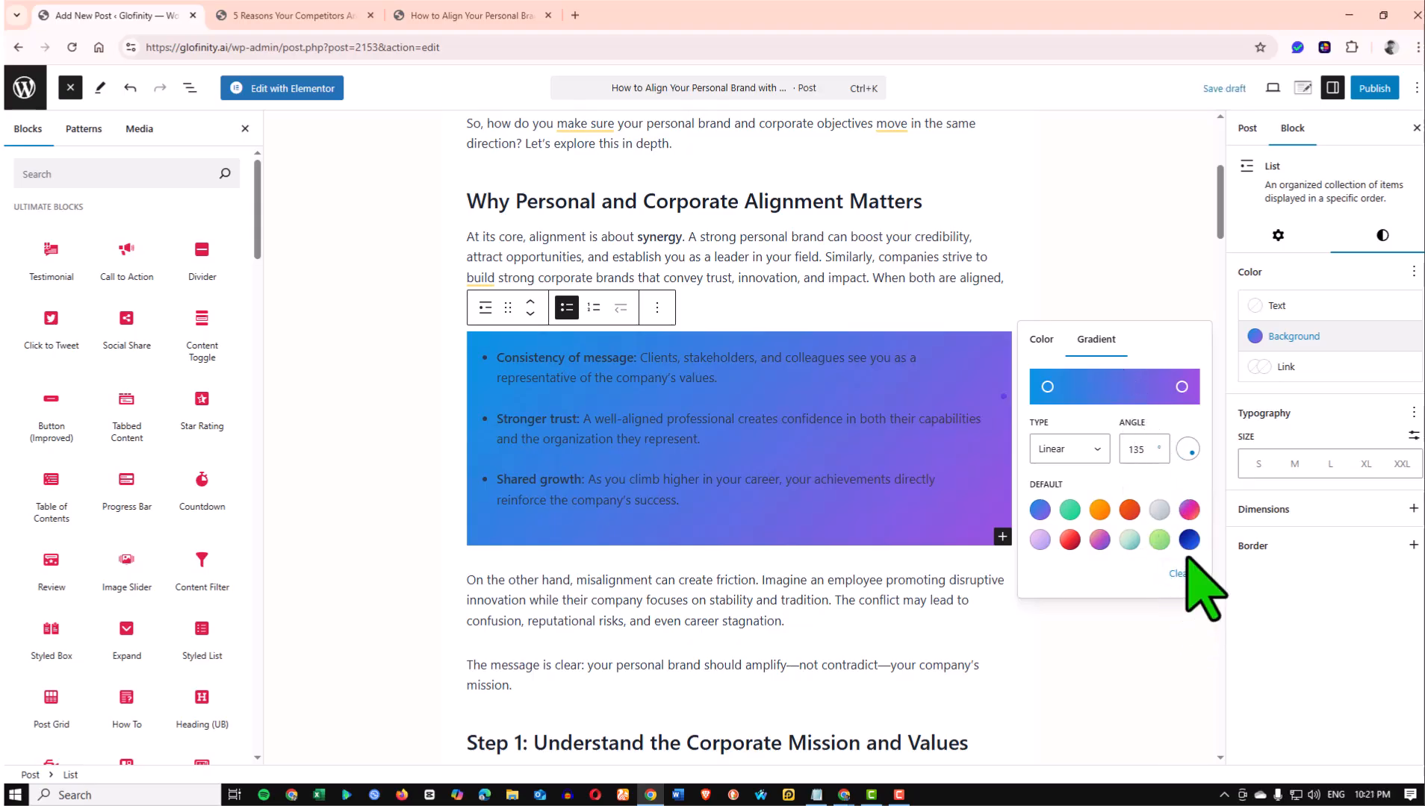
{"action": "left_click", "coordinate": [1129, 539]}
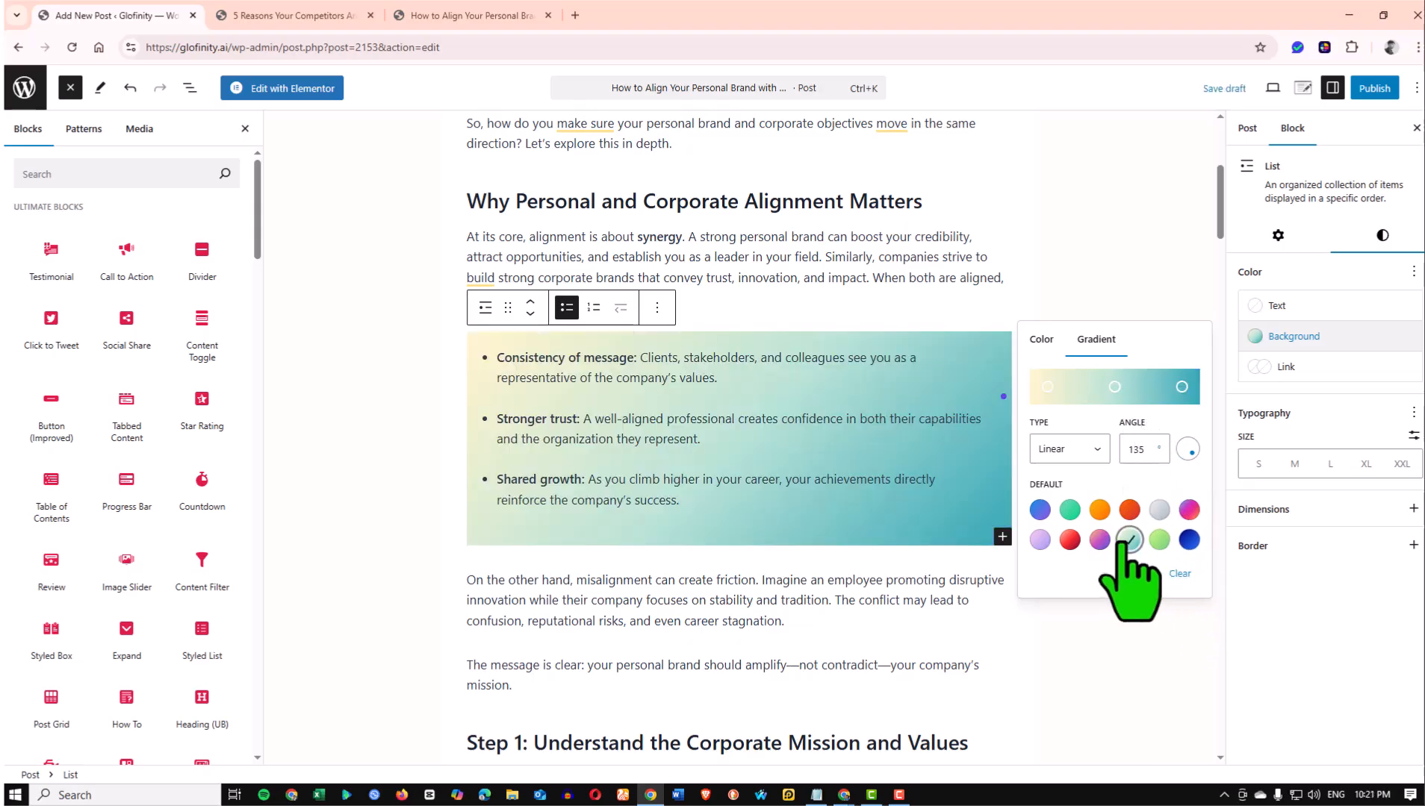
{"action": "left_click", "coordinate": [1099, 511]}
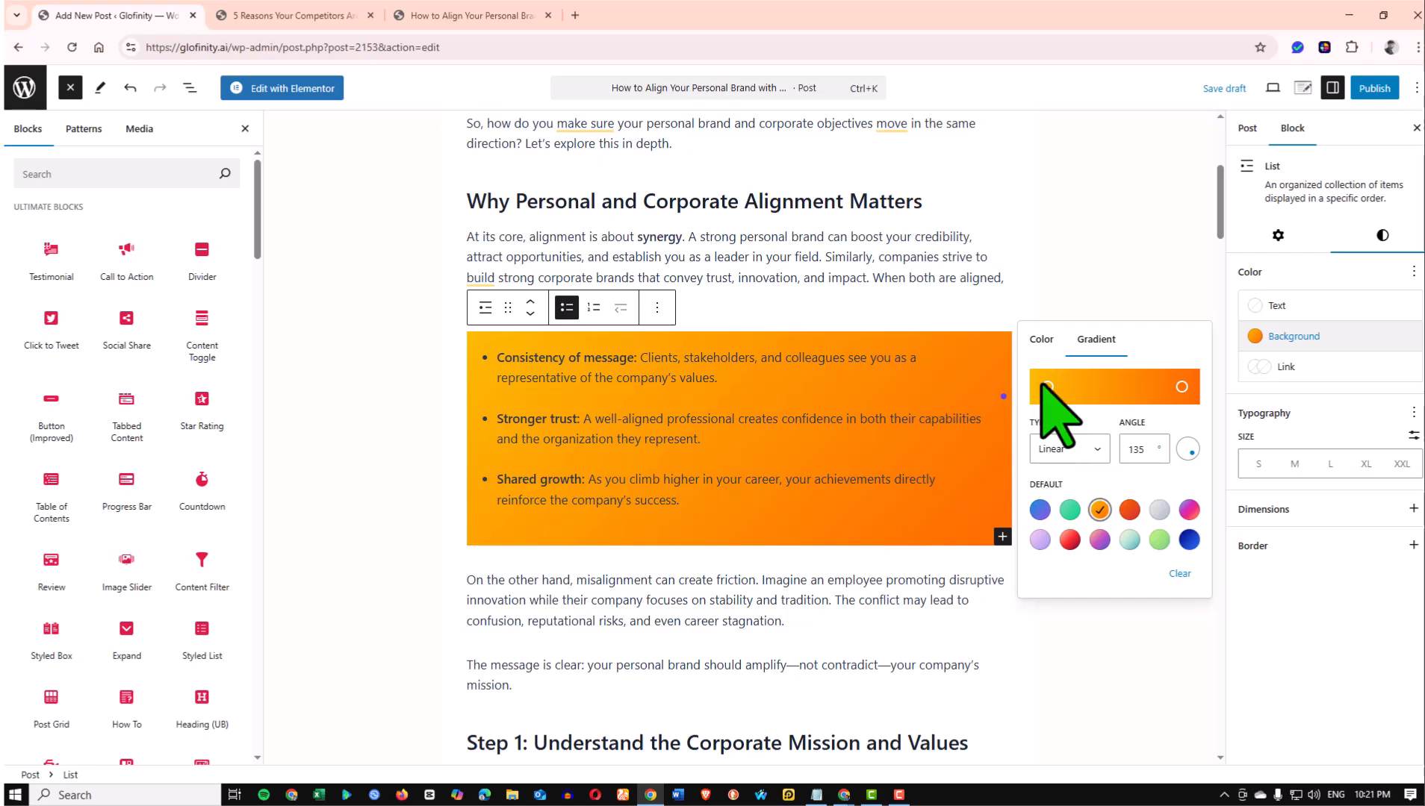
Try shifting the orange gradient's color stops and setting its angle to 64 degrees, and reapply the orange preset
{"action": "left_click_drag", "start_coordinate": [1045, 390], "coordinate": [1025, 383]}
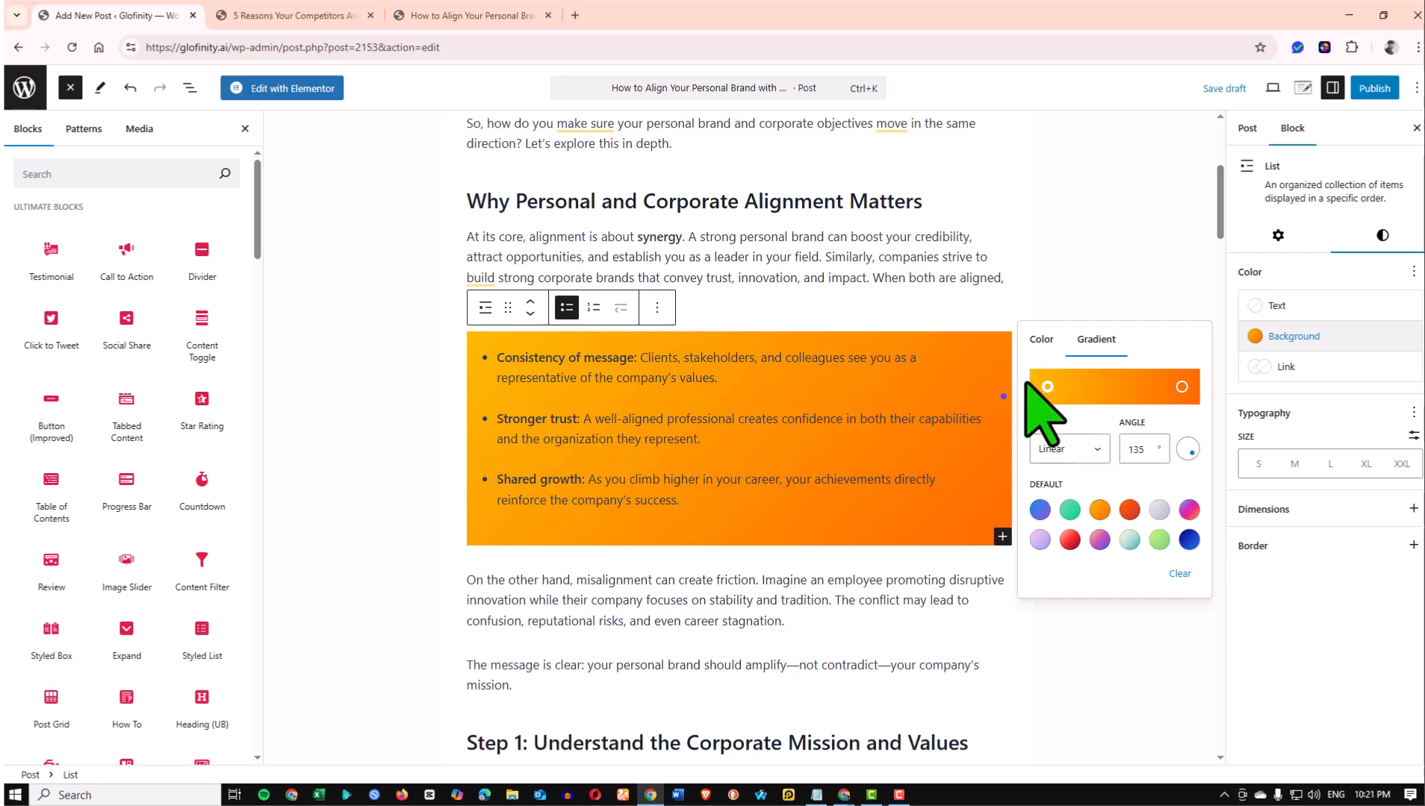
{"action": "left_click_drag", "start_coordinate": [1168, 382], "coordinate": [1211, 391]}
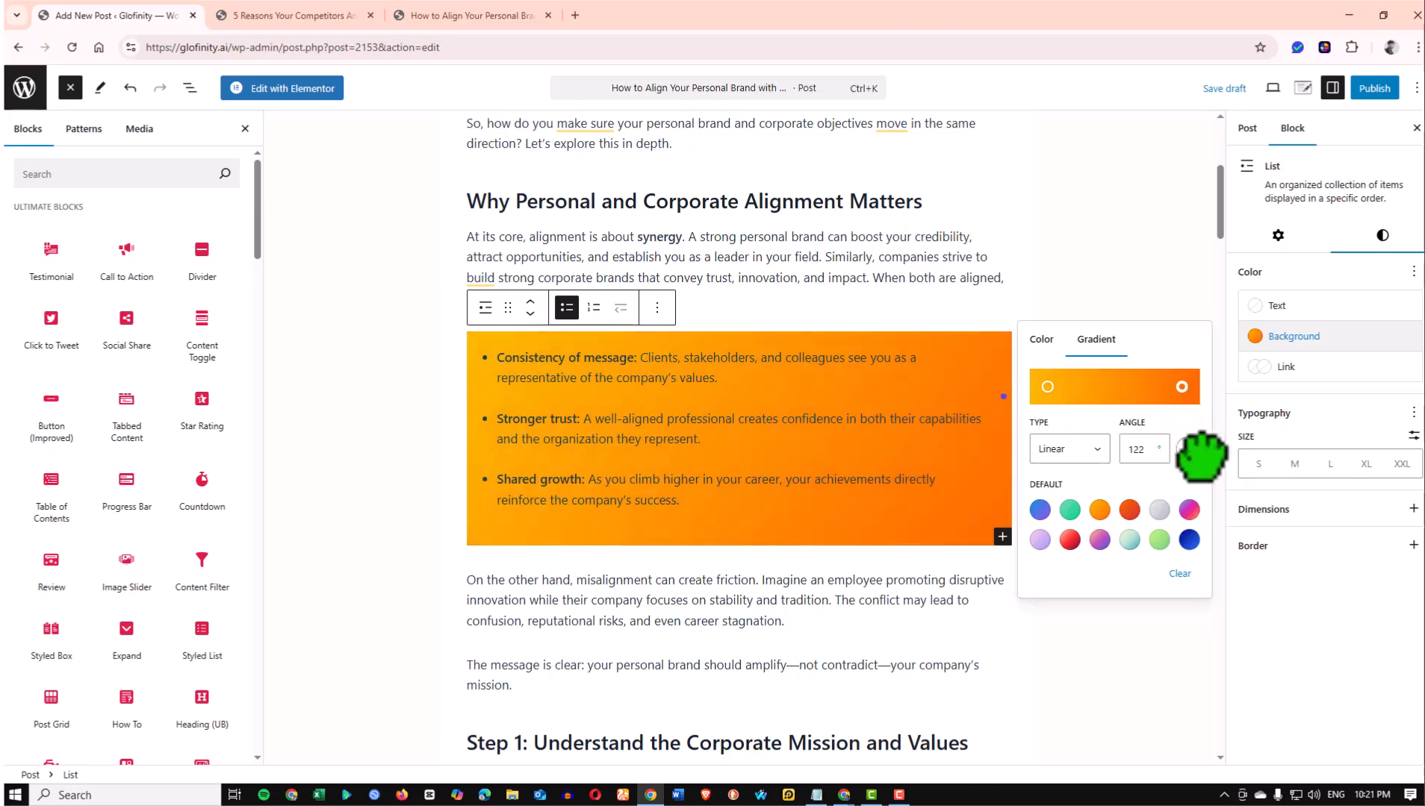
{"action": "left_click_drag", "start_coordinate": [1202, 450], "coordinate": [1205, 448]}
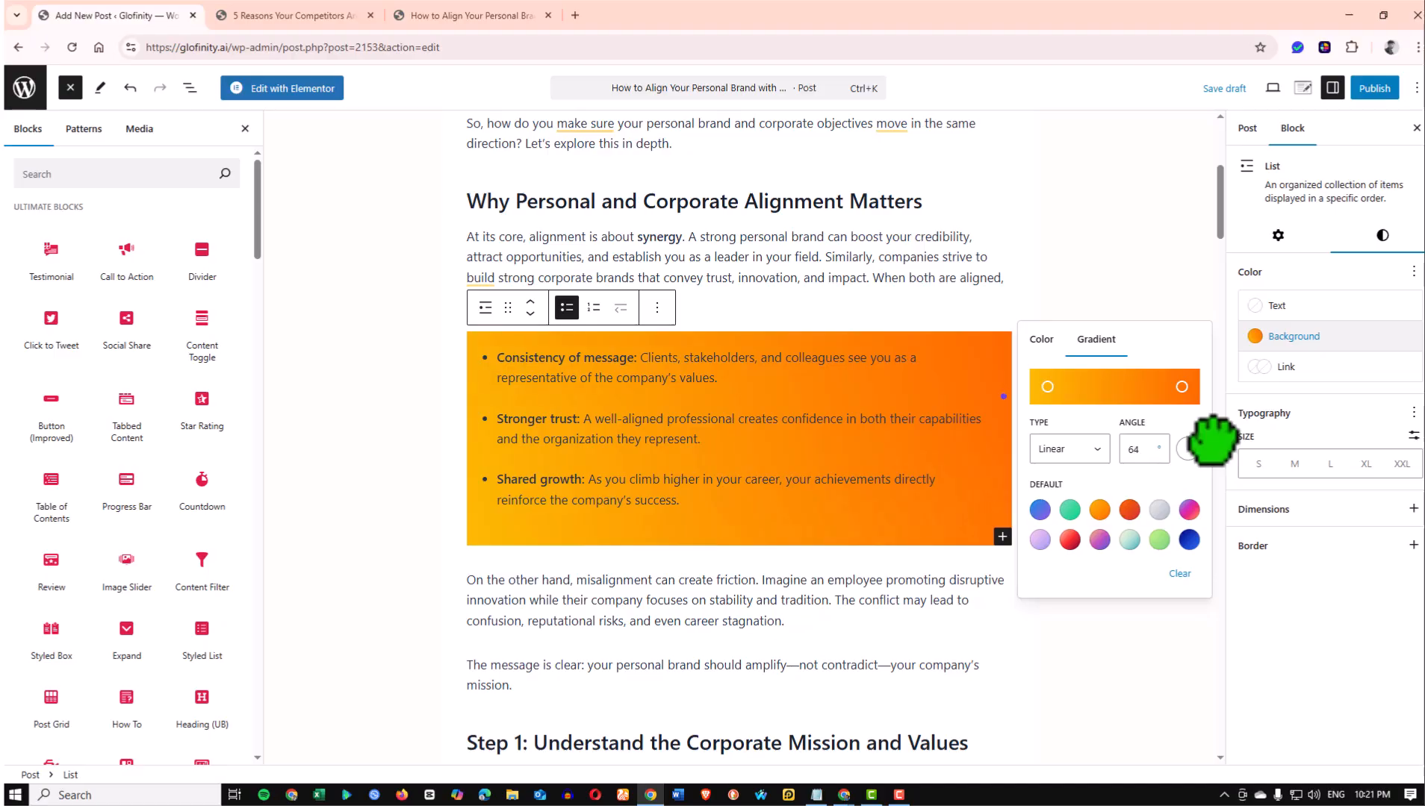
{"action": "left_click", "coordinate": [1099, 510]}
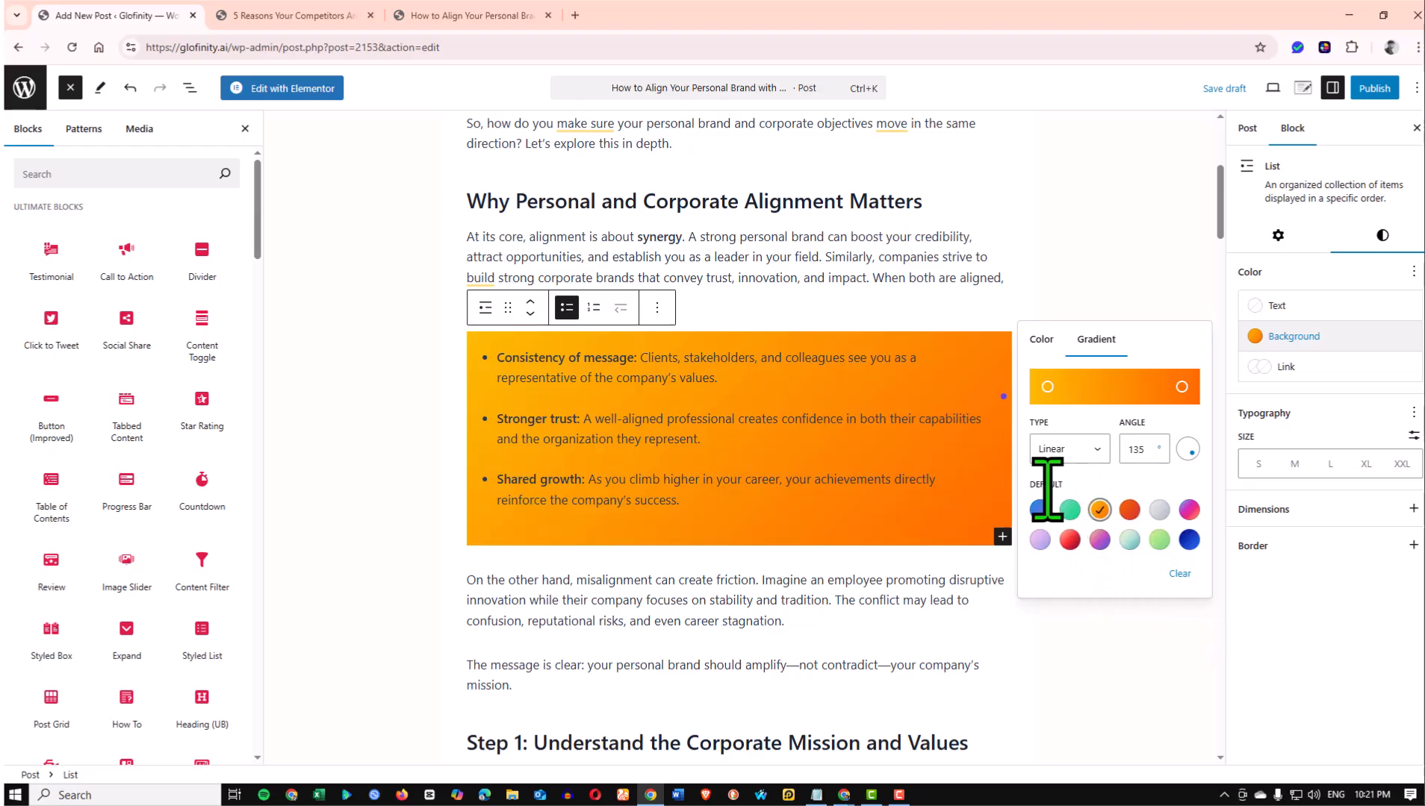
Try out the gradient type options, keep Linear, and set the gradient's angle to 47 degrees
{"action": "left_click", "coordinate": [1096, 448]}
{"action": "left_click", "coordinate": [1079, 490]}
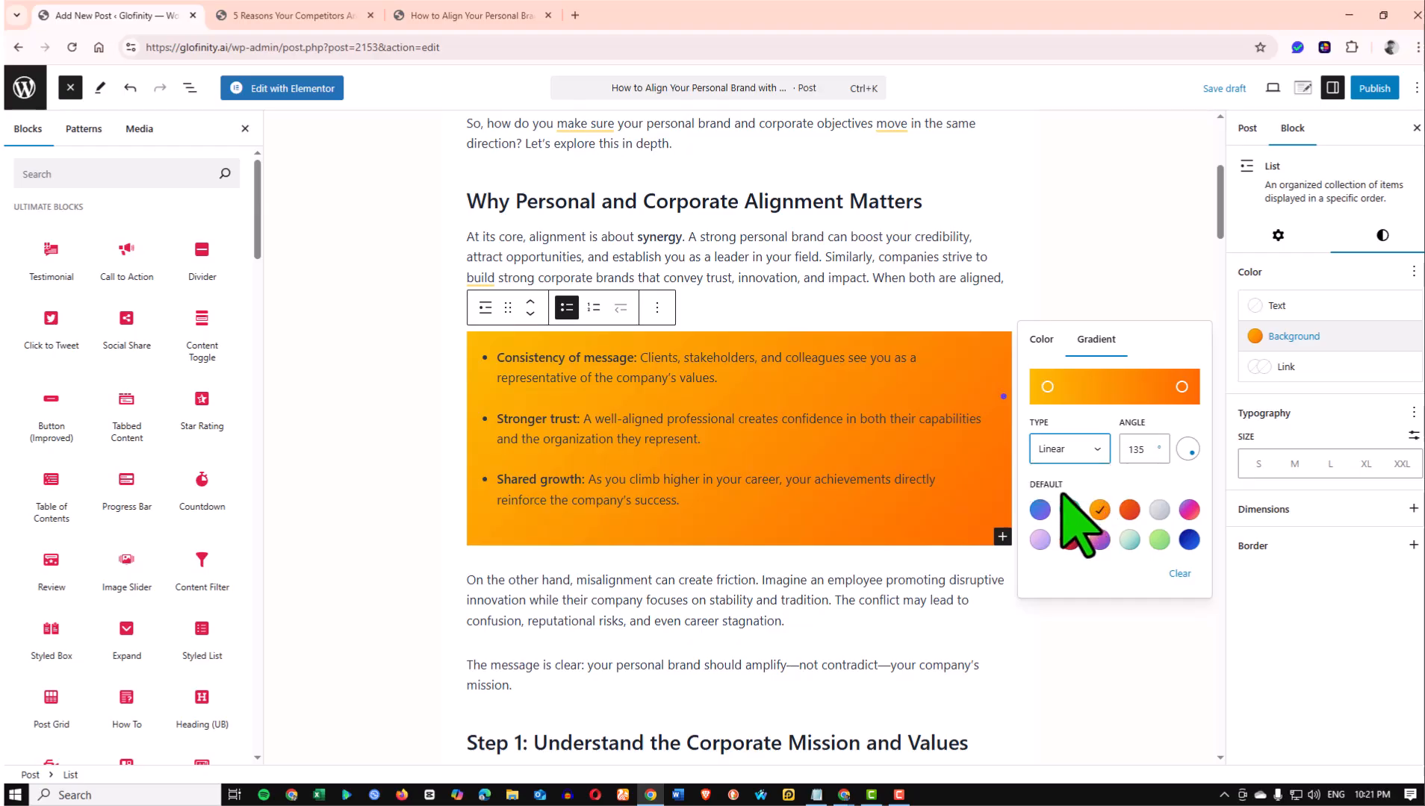
{"action": "left_click", "coordinate": [1083, 454]}
{"action": "left_click", "coordinate": [1075, 472]}
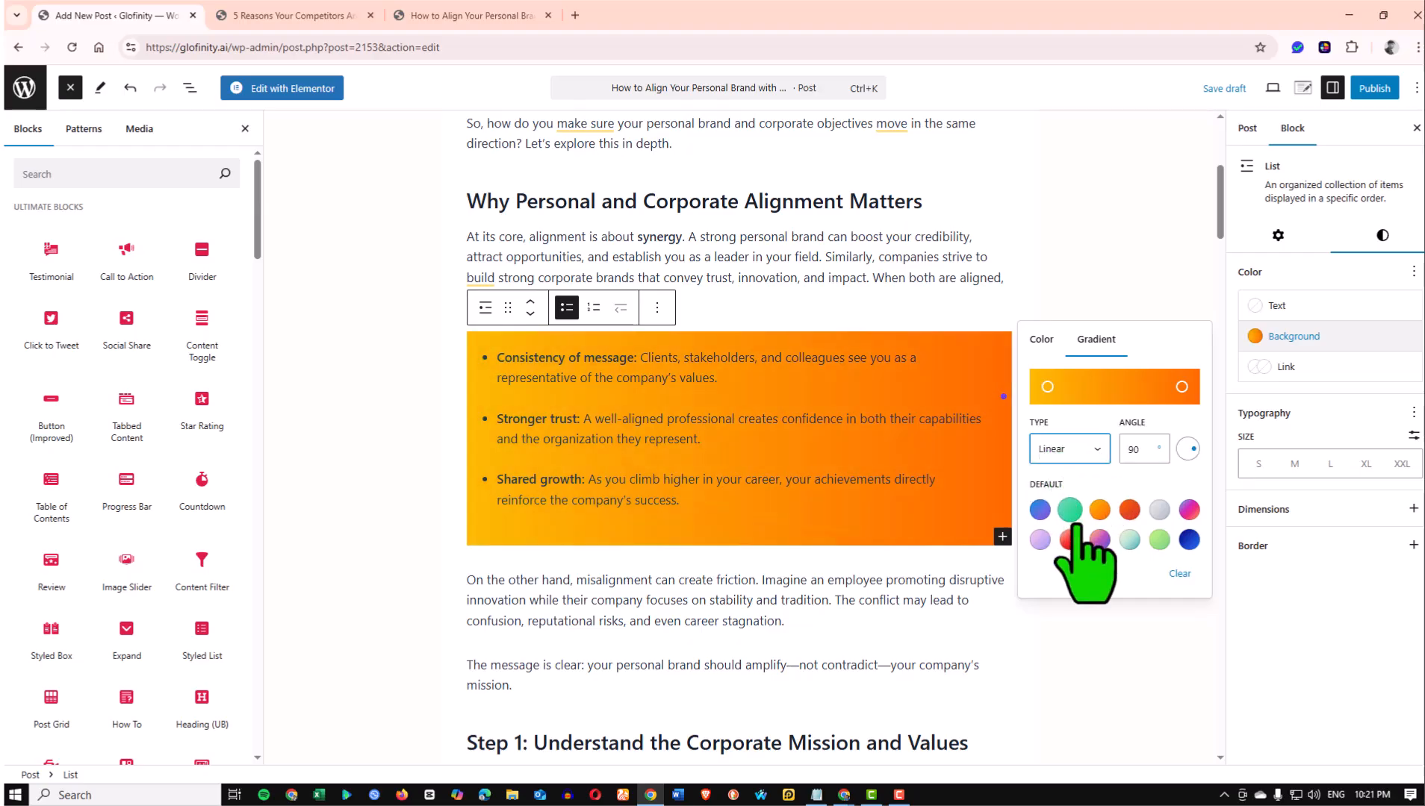
{"action": "mouse_move", "coordinate": [1000, 396]}
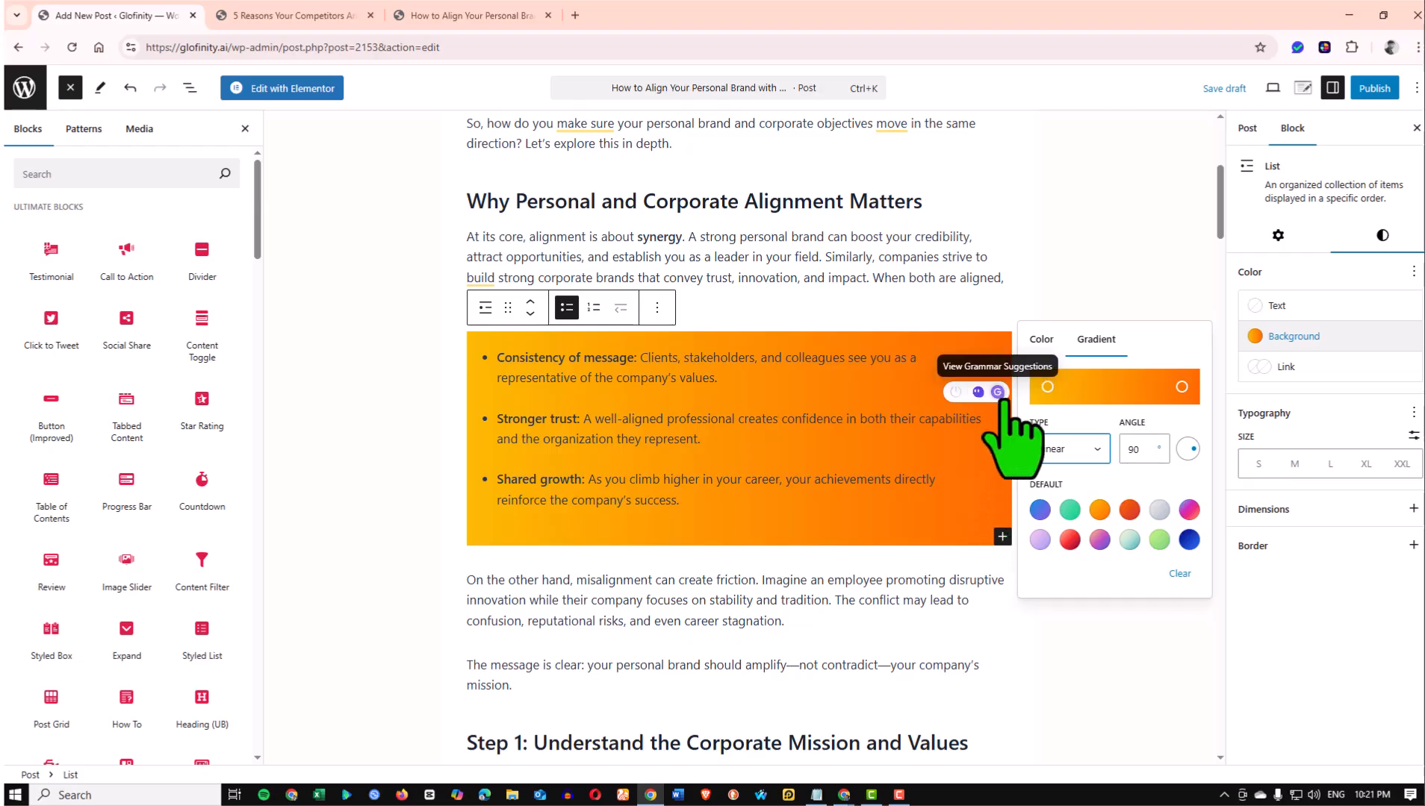
{"action": "left_click_drag", "start_coordinate": [1197, 454], "coordinate": [1203, 443]}
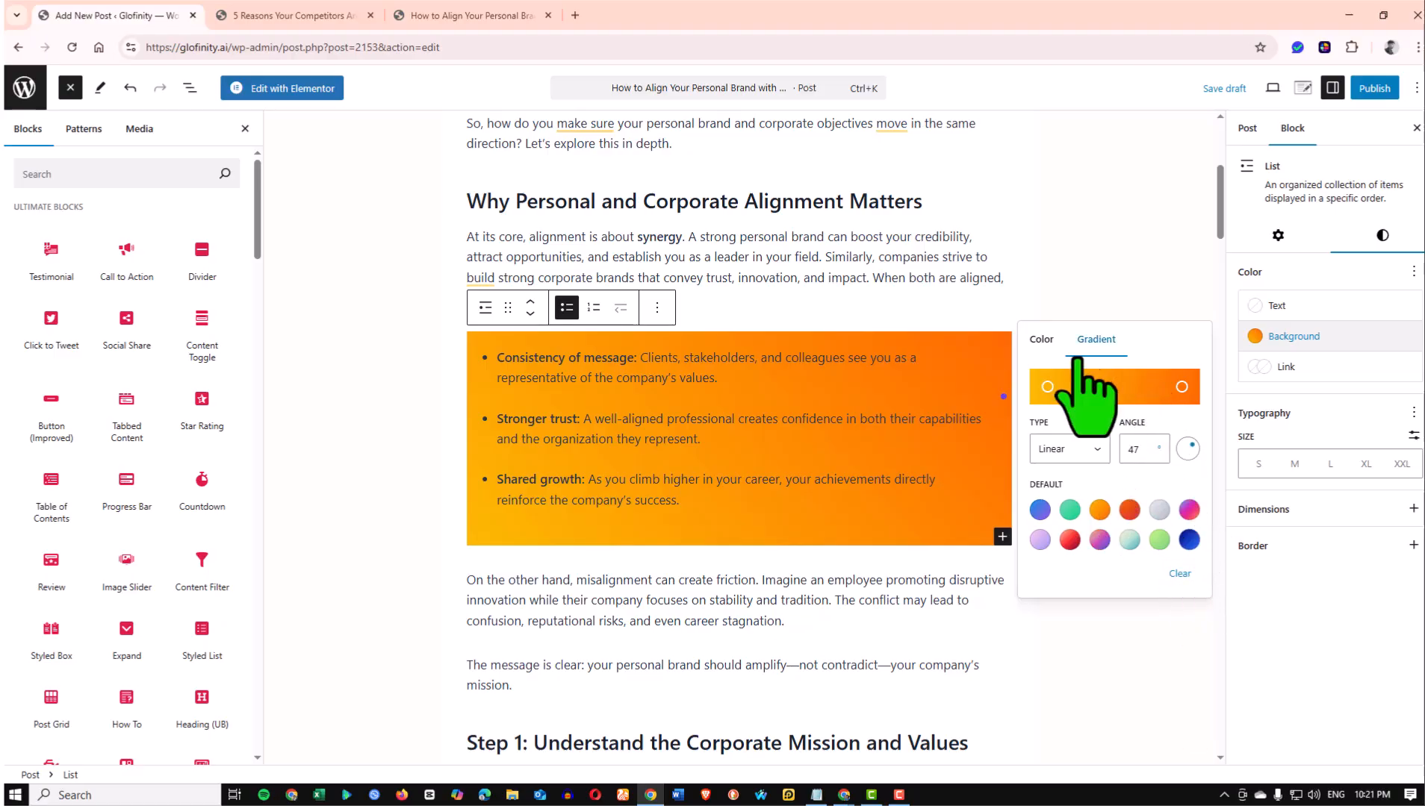
{"action": "left_click", "coordinate": [1041, 340]}
{"action": "left_click", "coordinate": [1097, 340]}
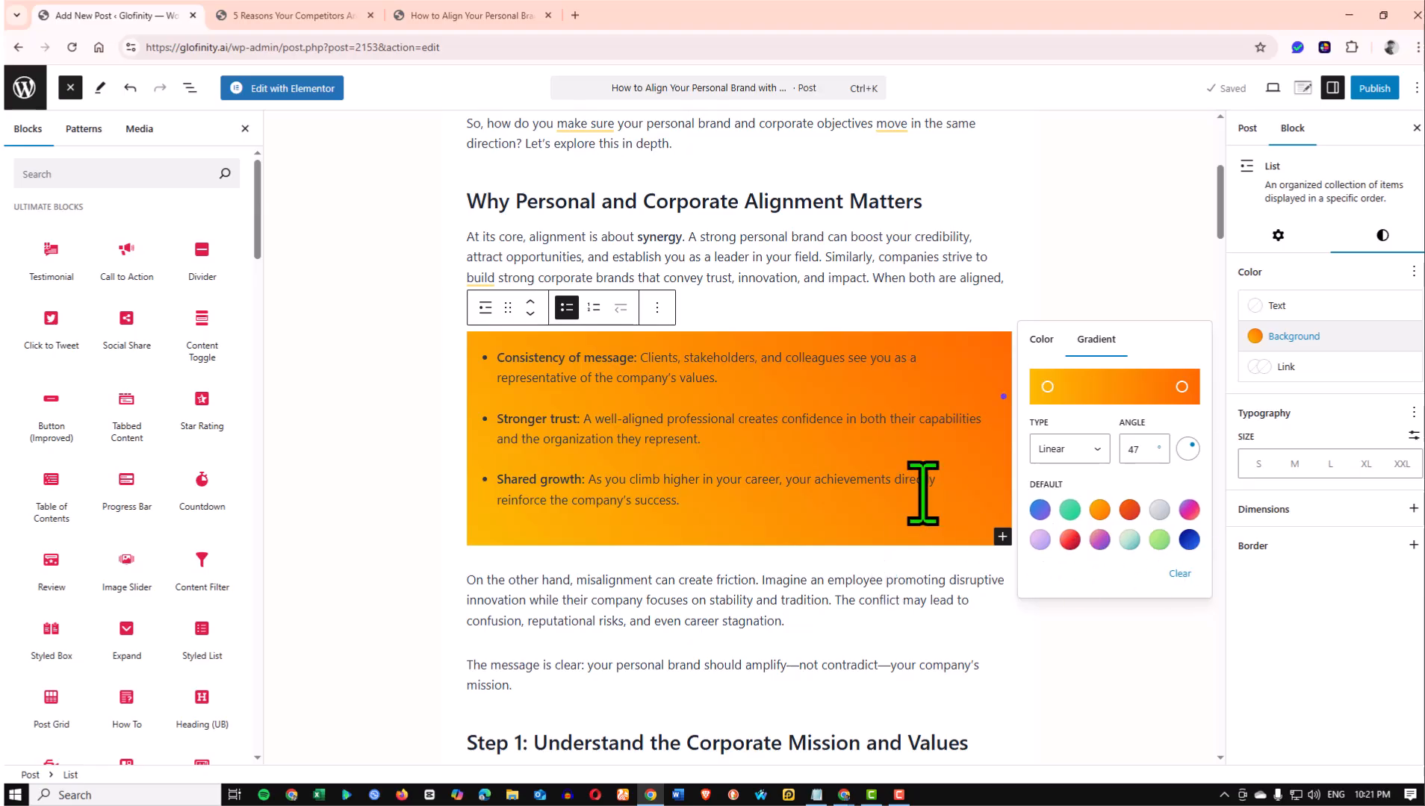
Reapply the orange gradient preset at 135 degrees to the list's background and save the draft
{"action": "left_click", "coordinate": [1098, 511]}
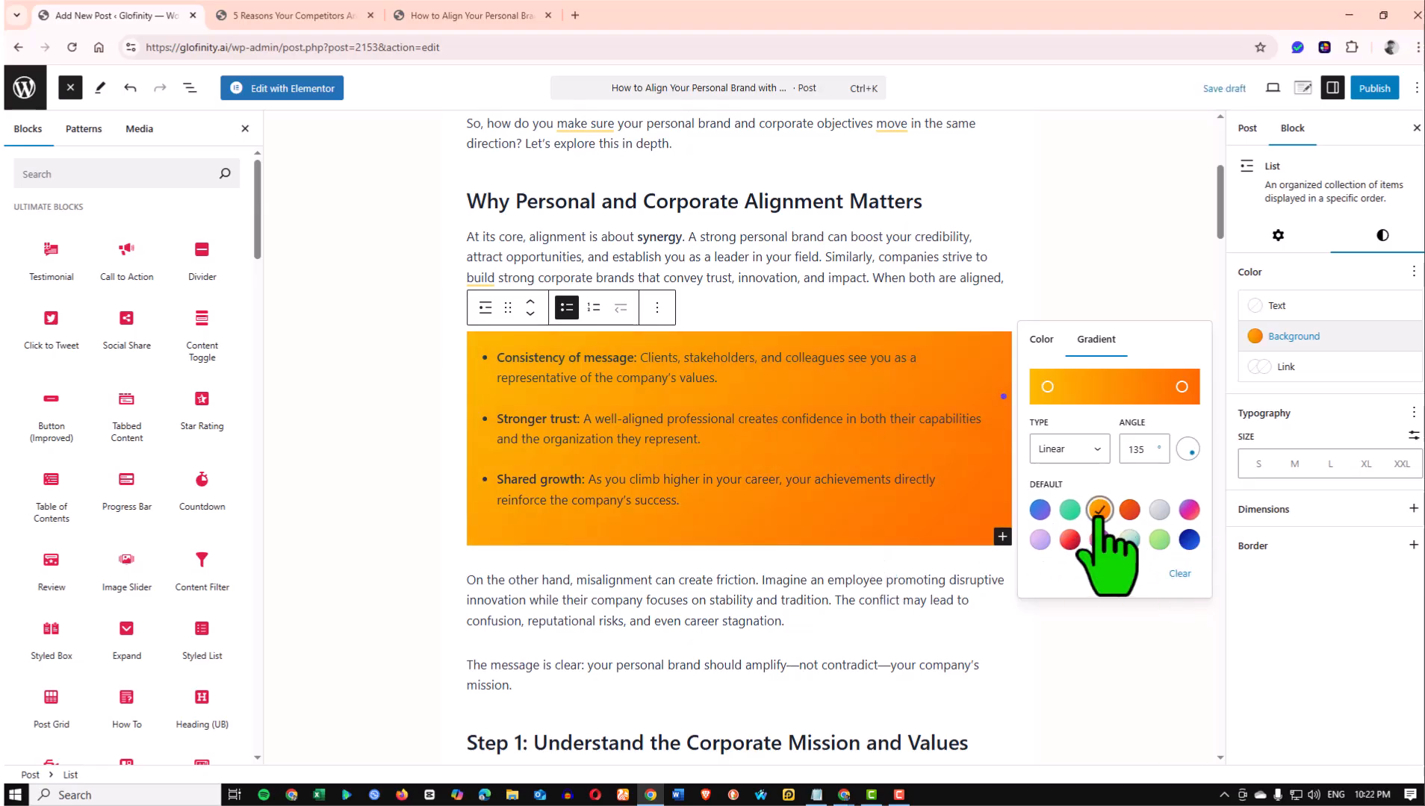
{"action": "left_click", "coordinate": [1098, 511]}
{"action": "left_click", "coordinate": [1099, 511]}
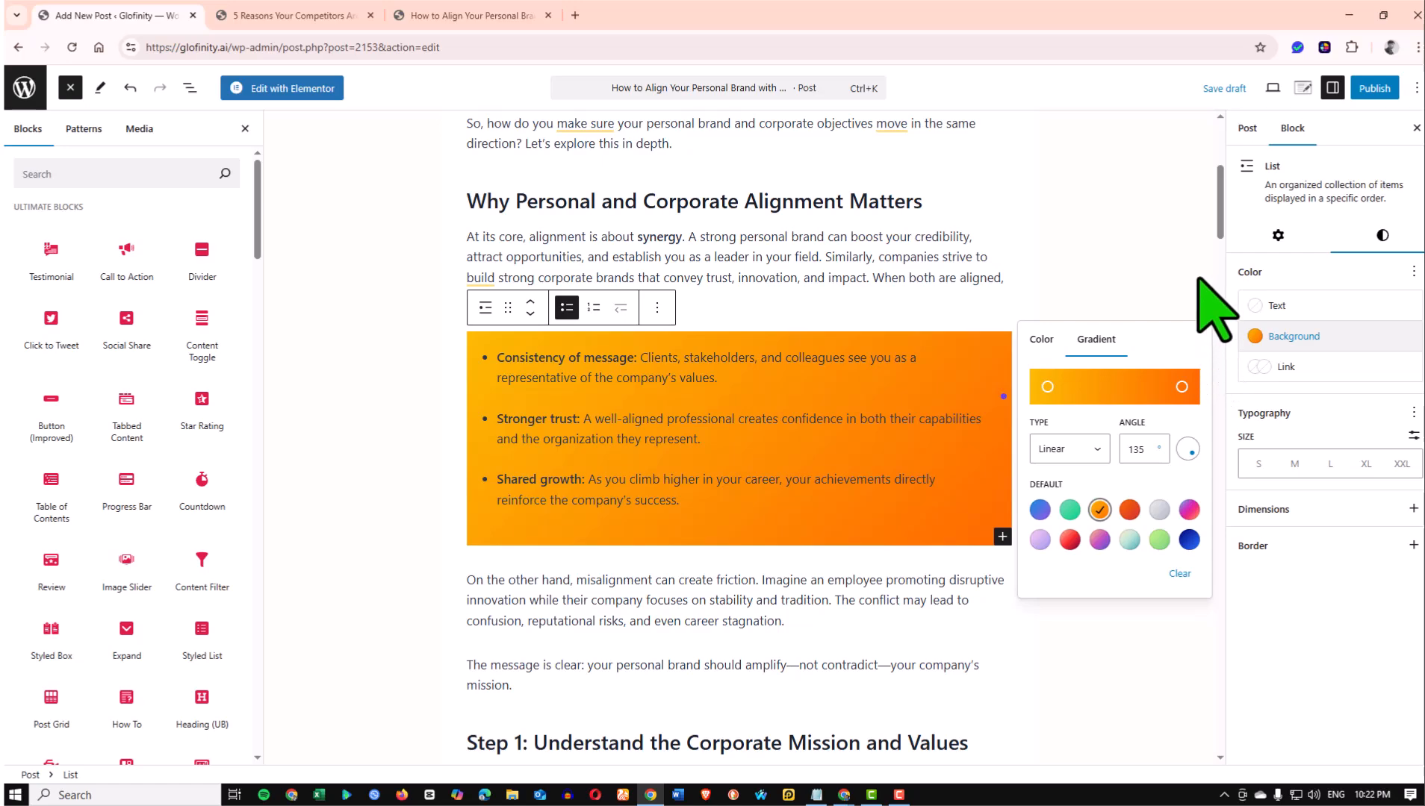
{"action": "left_click", "coordinate": [1211, 89]}
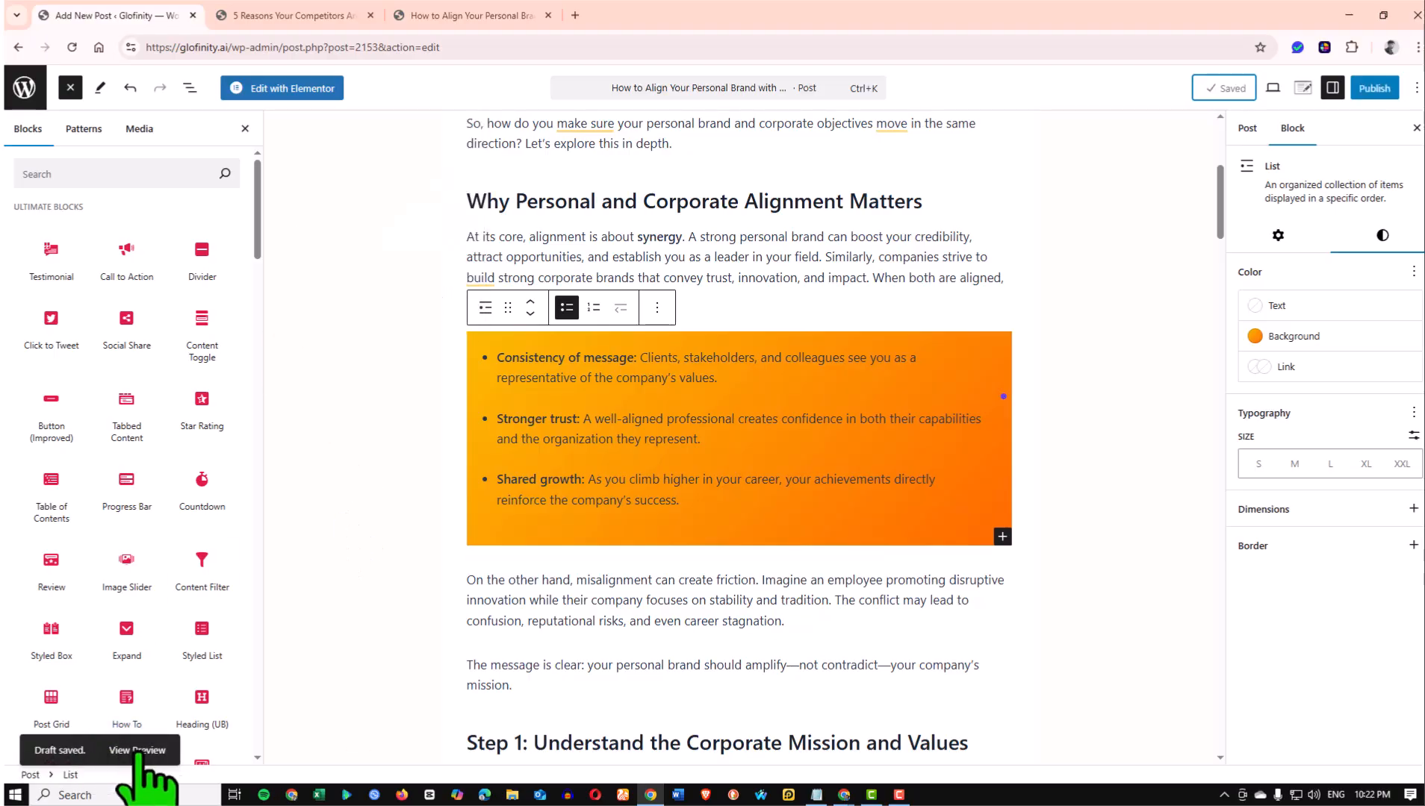
Open the draft preview and examine the gradient list, the other lists and the banner images throughout the article
{"action": "left_click", "coordinate": [159, 750]}
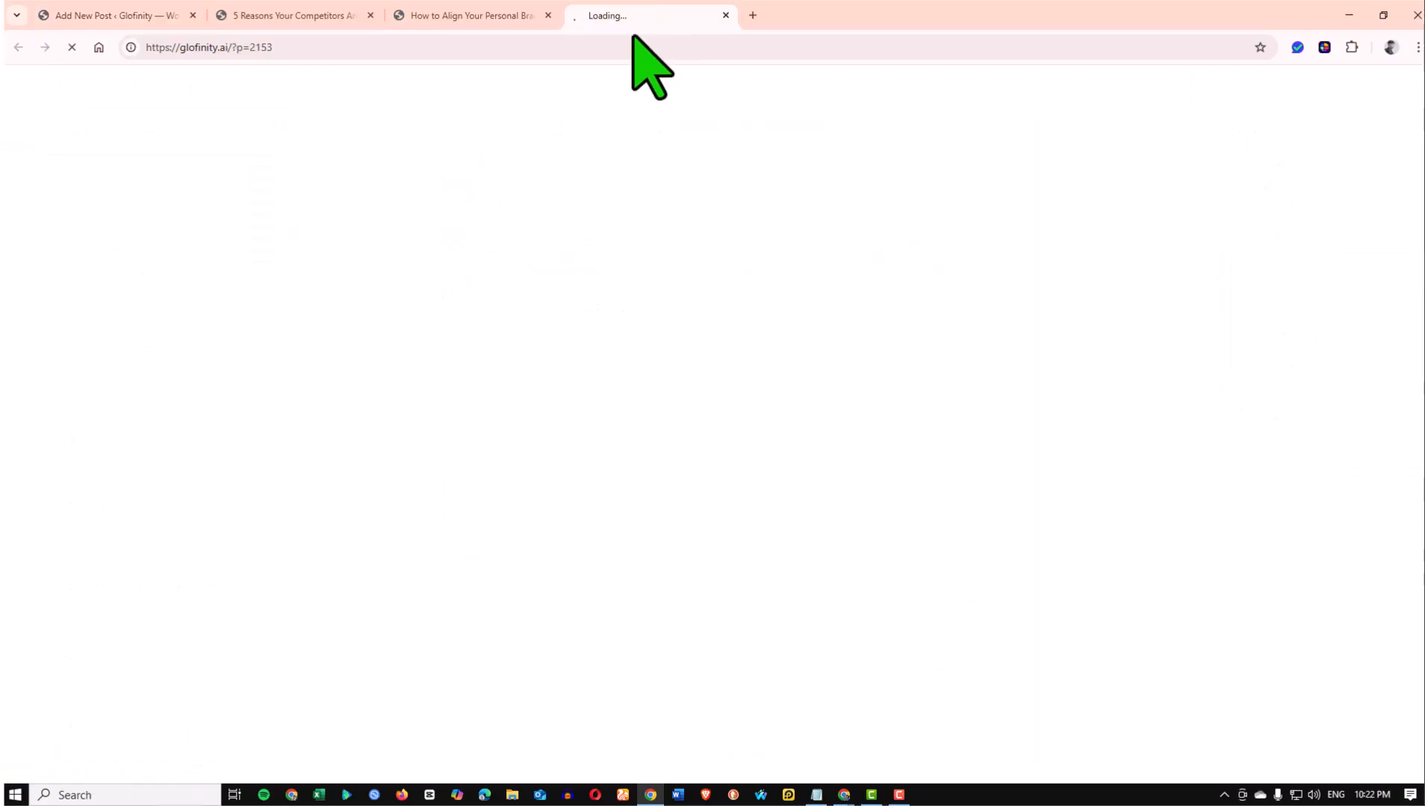
{"action": "scroll", "coordinate": [852, 511], "scroll_direction": "down", "scroll_amount": 8}
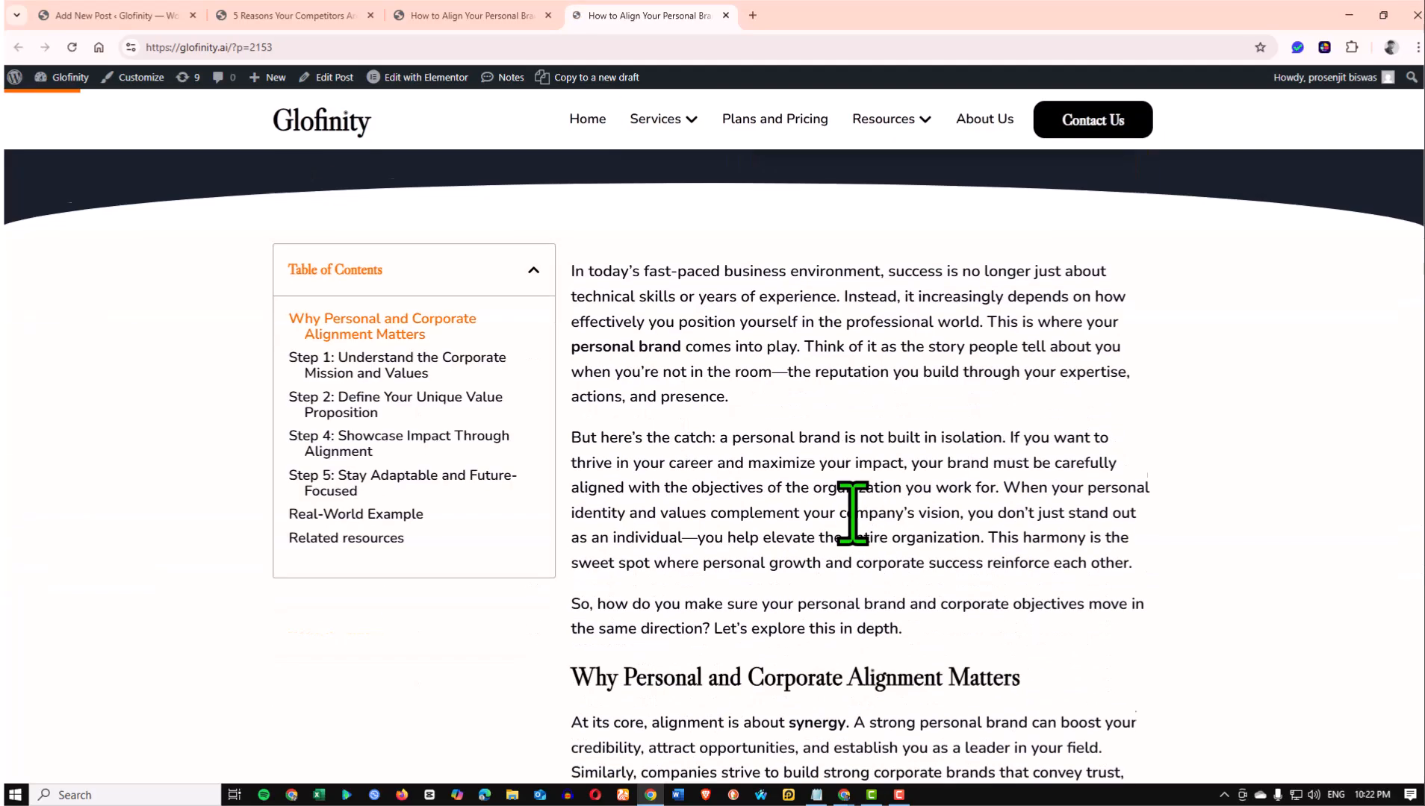
{"action": "scroll", "coordinate": [854, 515], "scroll_direction": "down", "scroll_amount": 4}
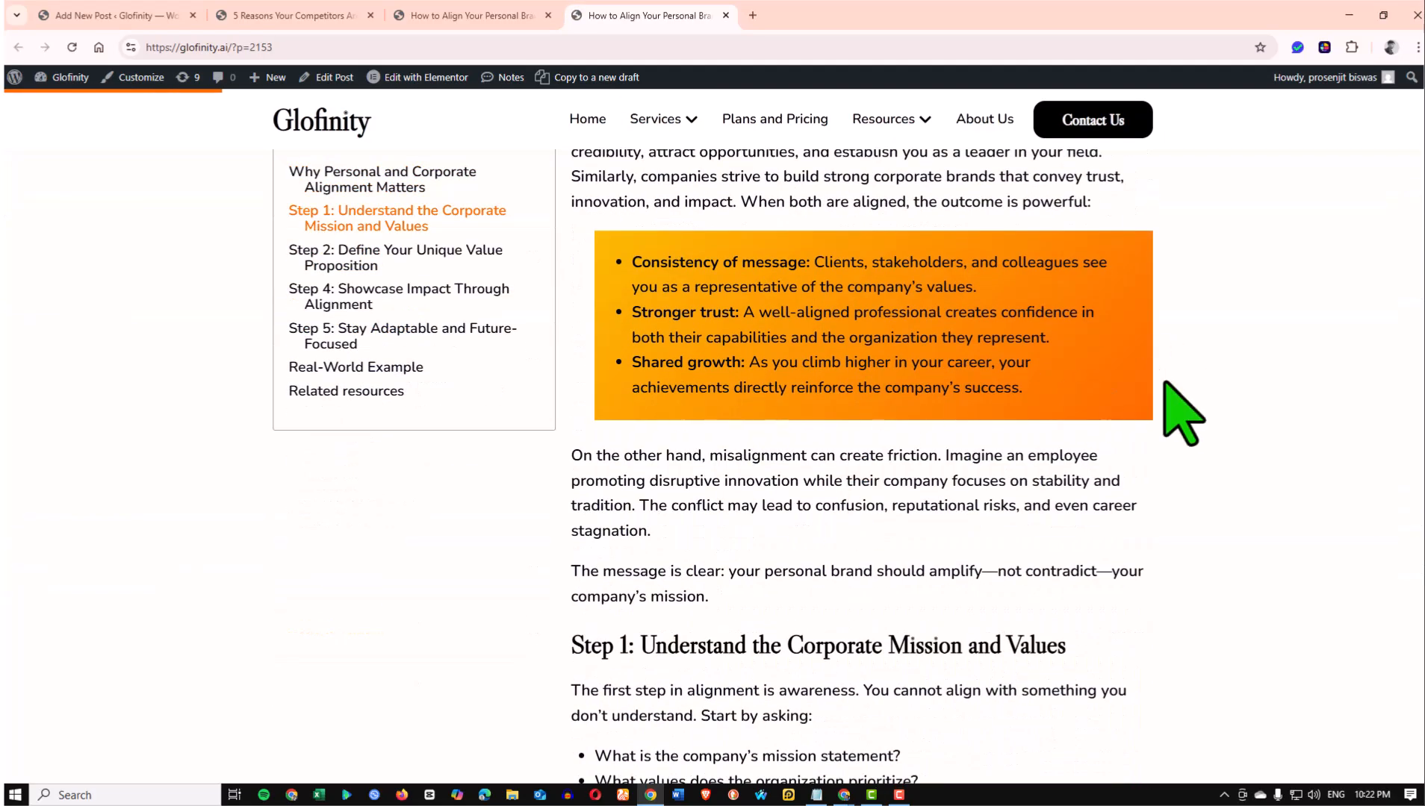
{"action": "scroll", "coordinate": [729, 481], "scroll_direction": "down", "scroll_amount": 4}
{"action": "scroll", "coordinate": [732, 478], "scroll_direction": "up", "scroll_amount": 6}
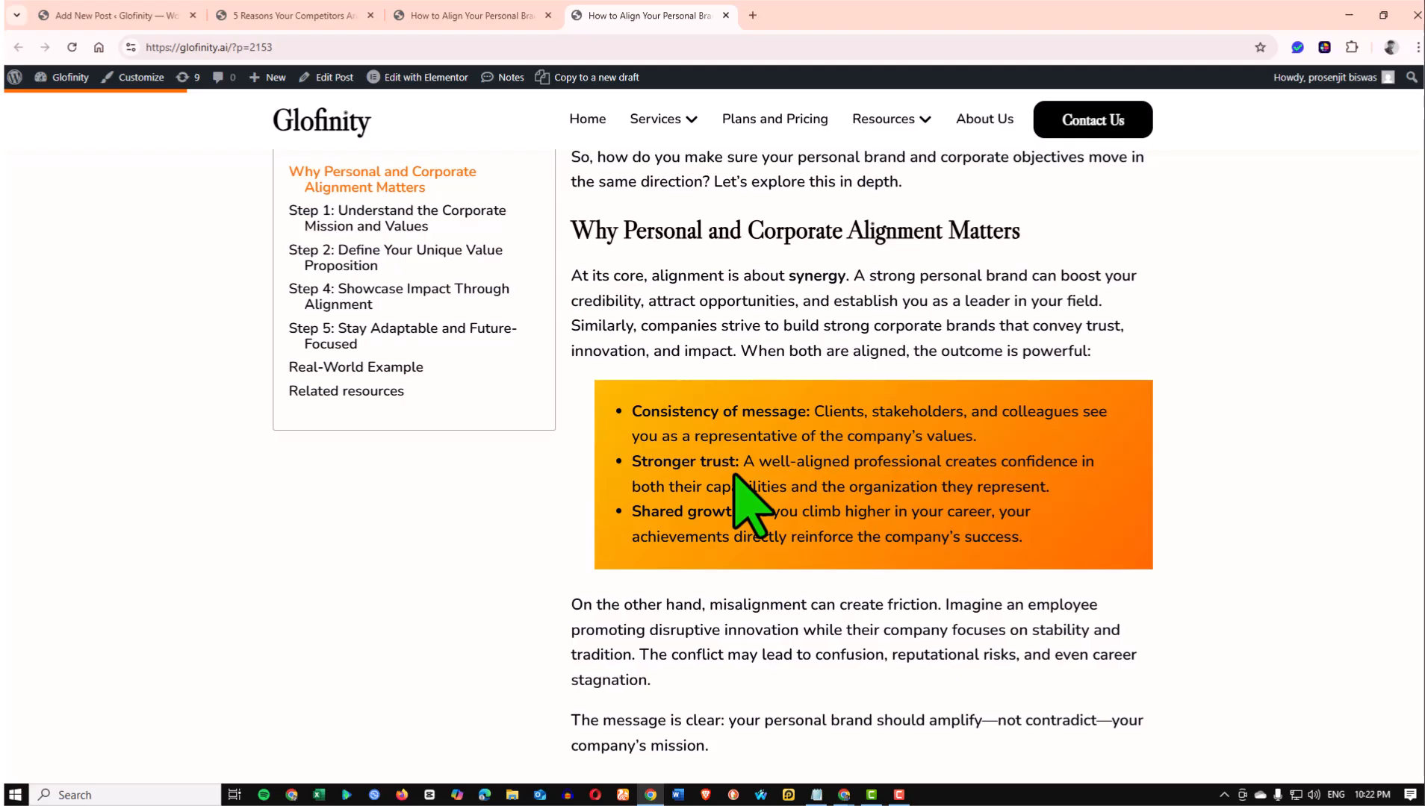
{"action": "scroll", "coordinate": [735, 475], "scroll_direction": "down", "scroll_amount": 7}
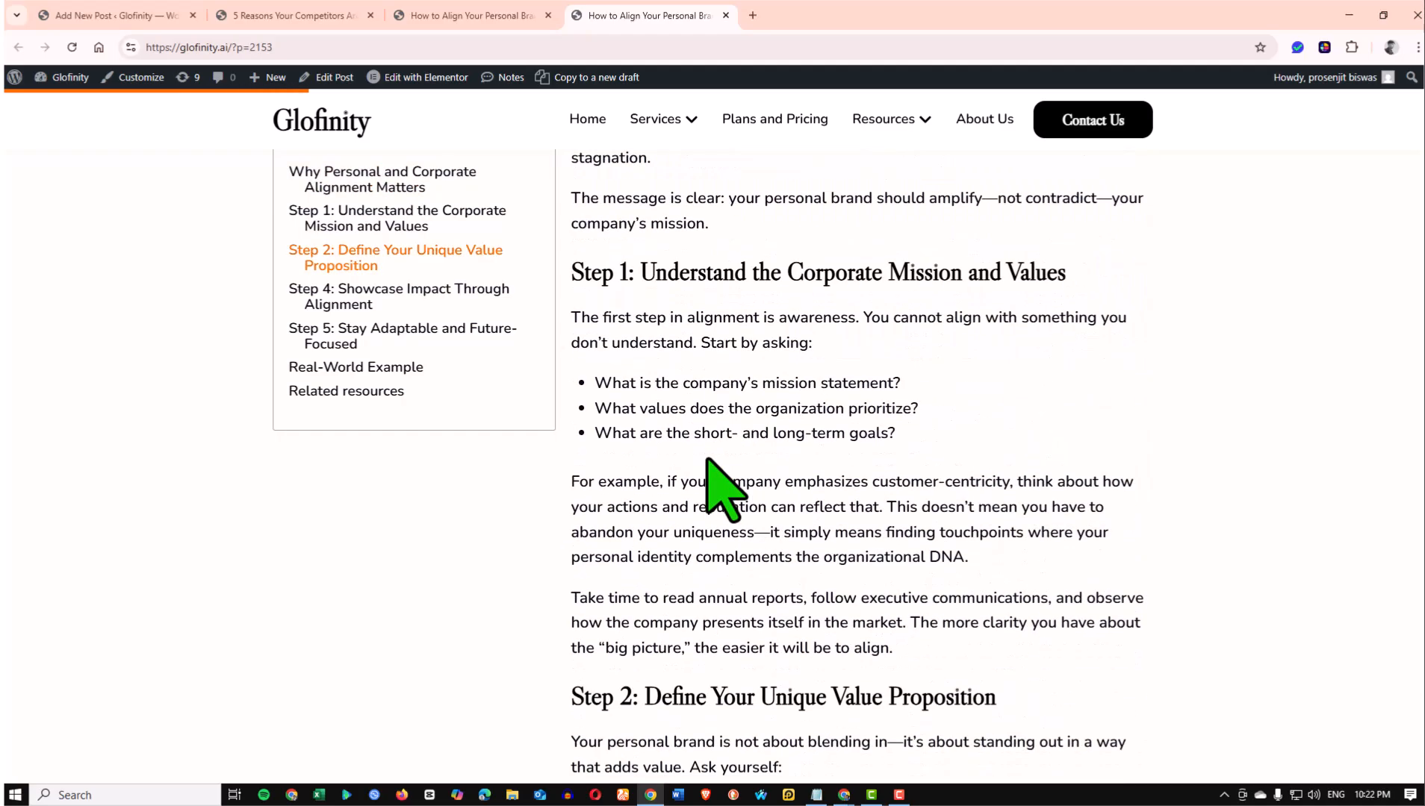
{"action": "scroll", "coordinate": [707, 460], "scroll_direction": "down", "scroll_amount": 3}
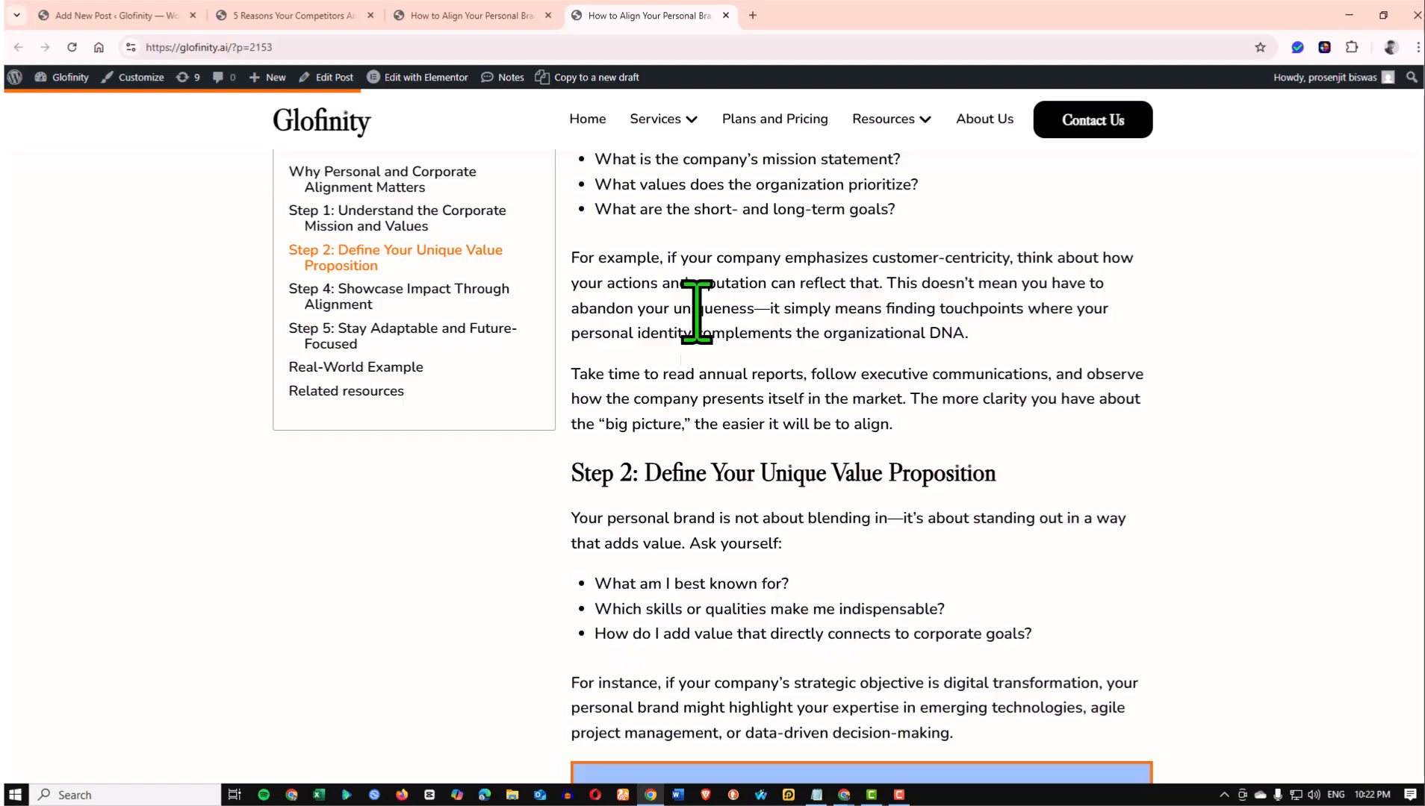
{"action": "scroll", "coordinate": [644, 398], "scroll_direction": "up", "scroll_amount": 20}
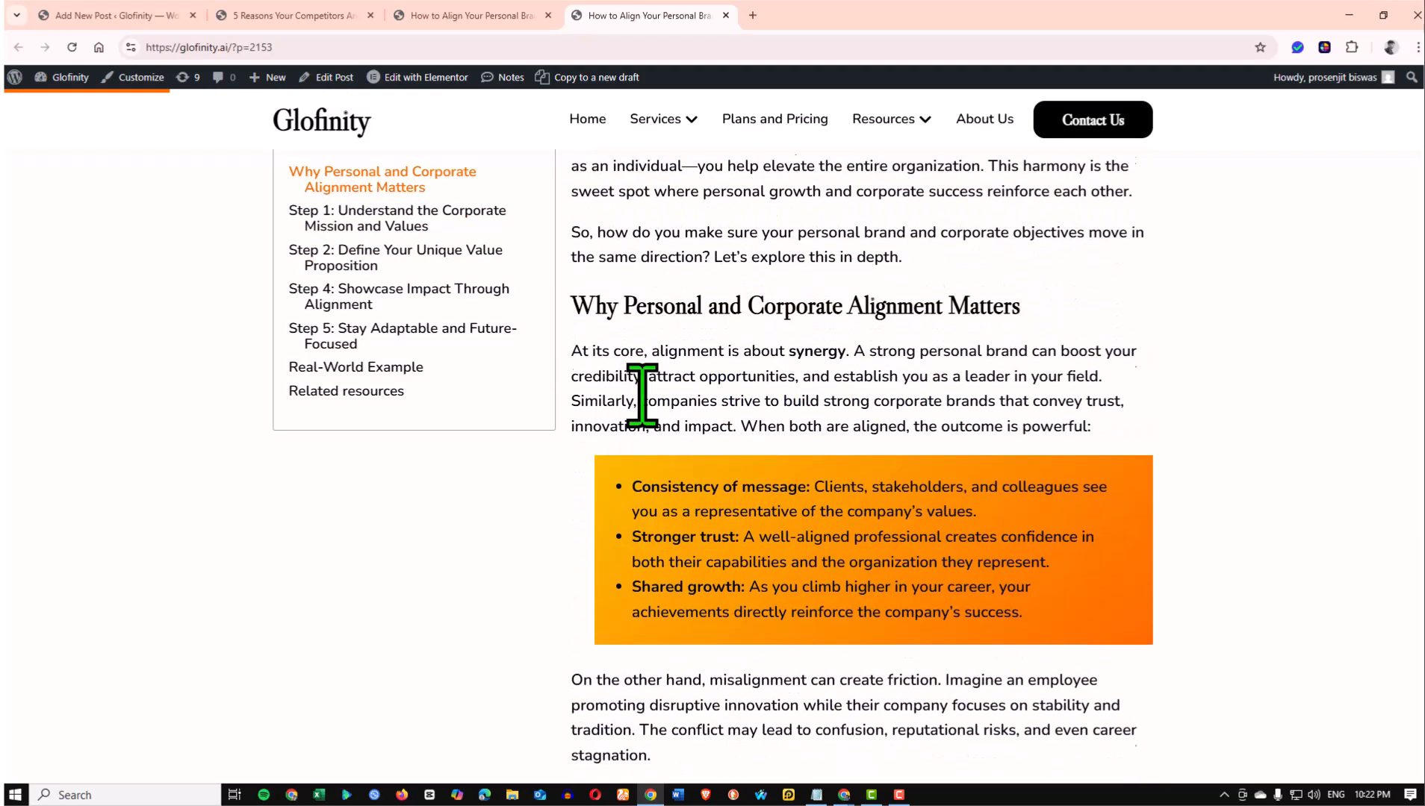
{"action": "scroll", "coordinate": [649, 368], "scroll_direction": "down", "scroll_amount": 4}
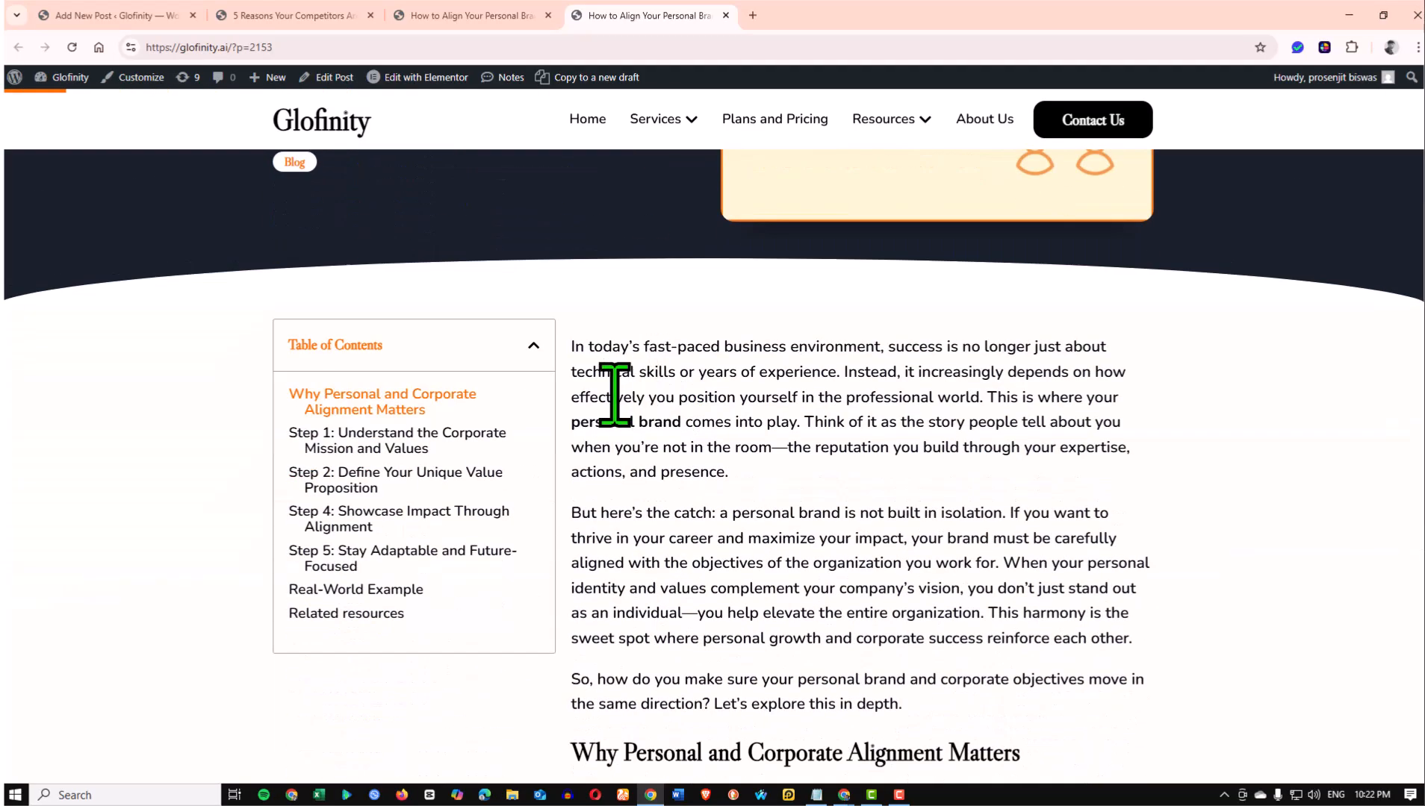
{"action": "scroll", "coordinate": [614, 395], "scroll_direction": "down", "scroll_amount": 13}
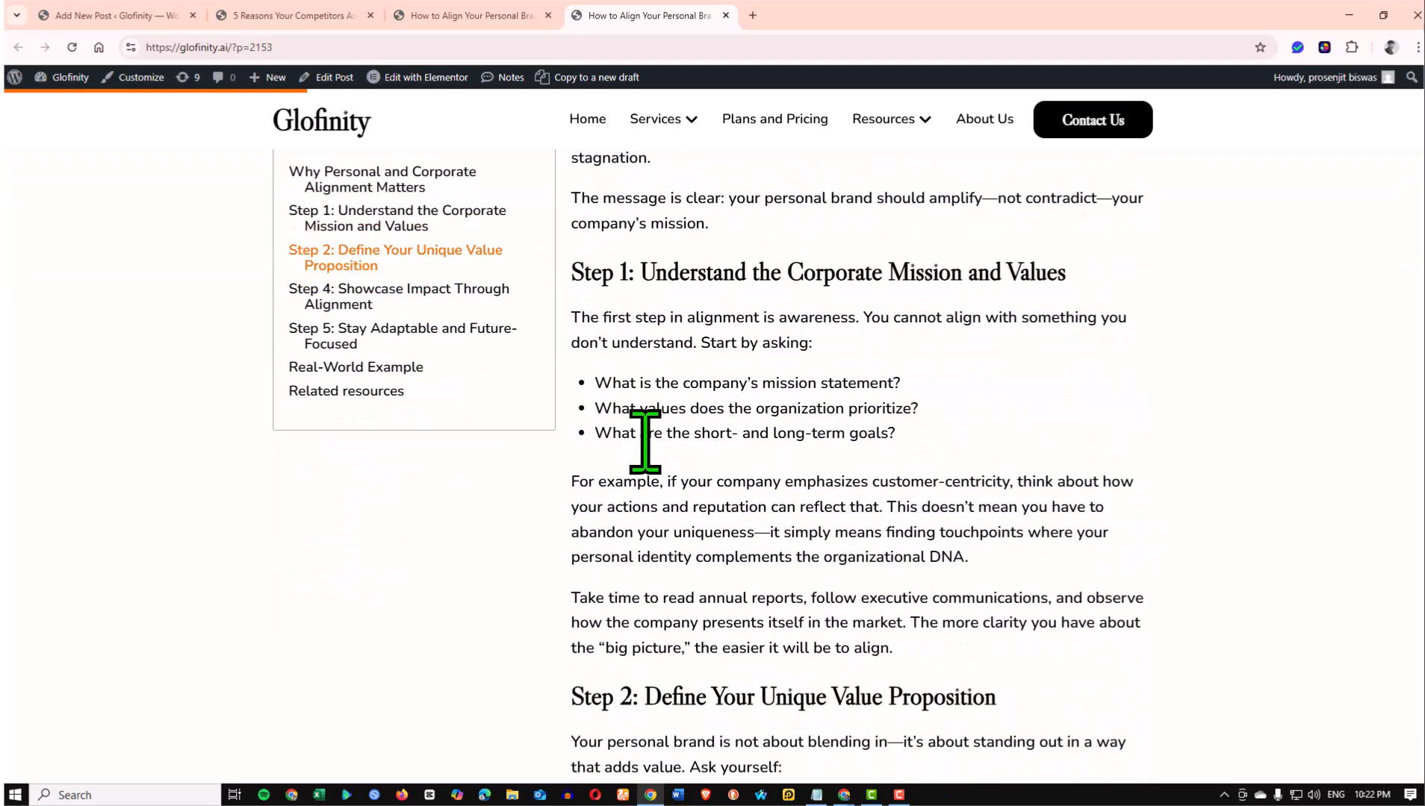
{"action": "scroll", "coordinate": [644, 443], "scroll_direction": "down", "scroll_amount": 9}
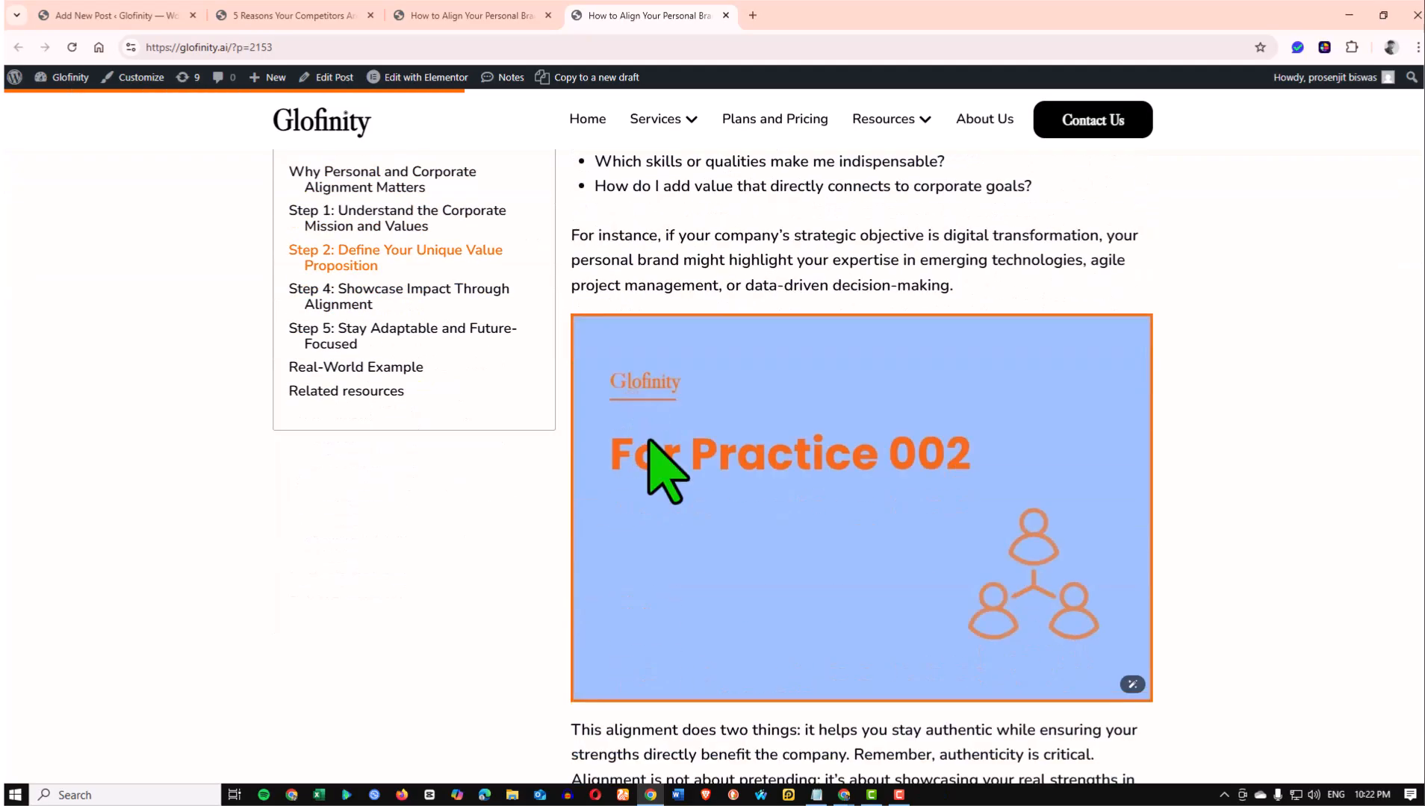
{"action": "scroll", "coordinate": [648, 441], "scroll_direction": "down", "scroll_amount": 9}
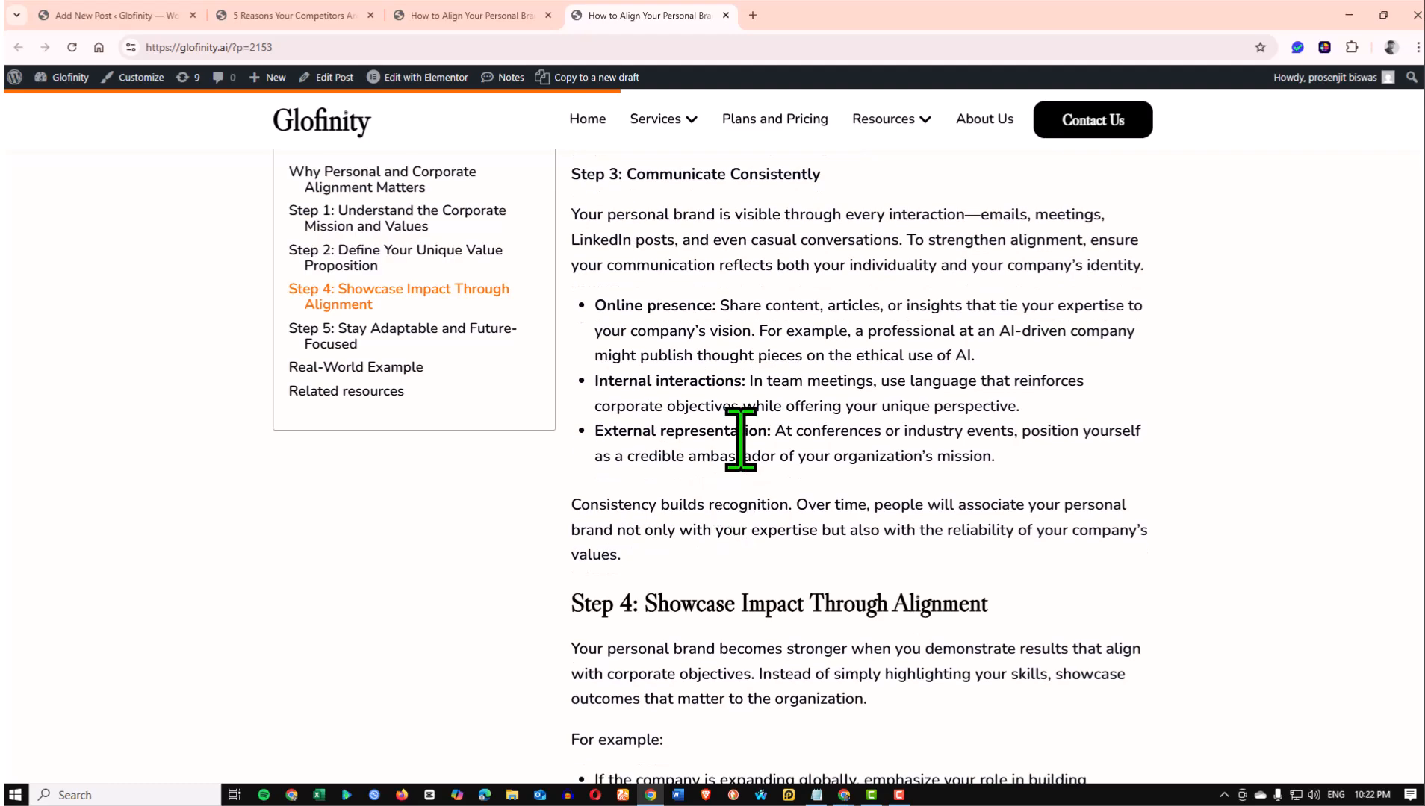
{"action": "scroll", "coordinate": [836, 478], "scroll_direction": "down", "scroll_amount": 11}
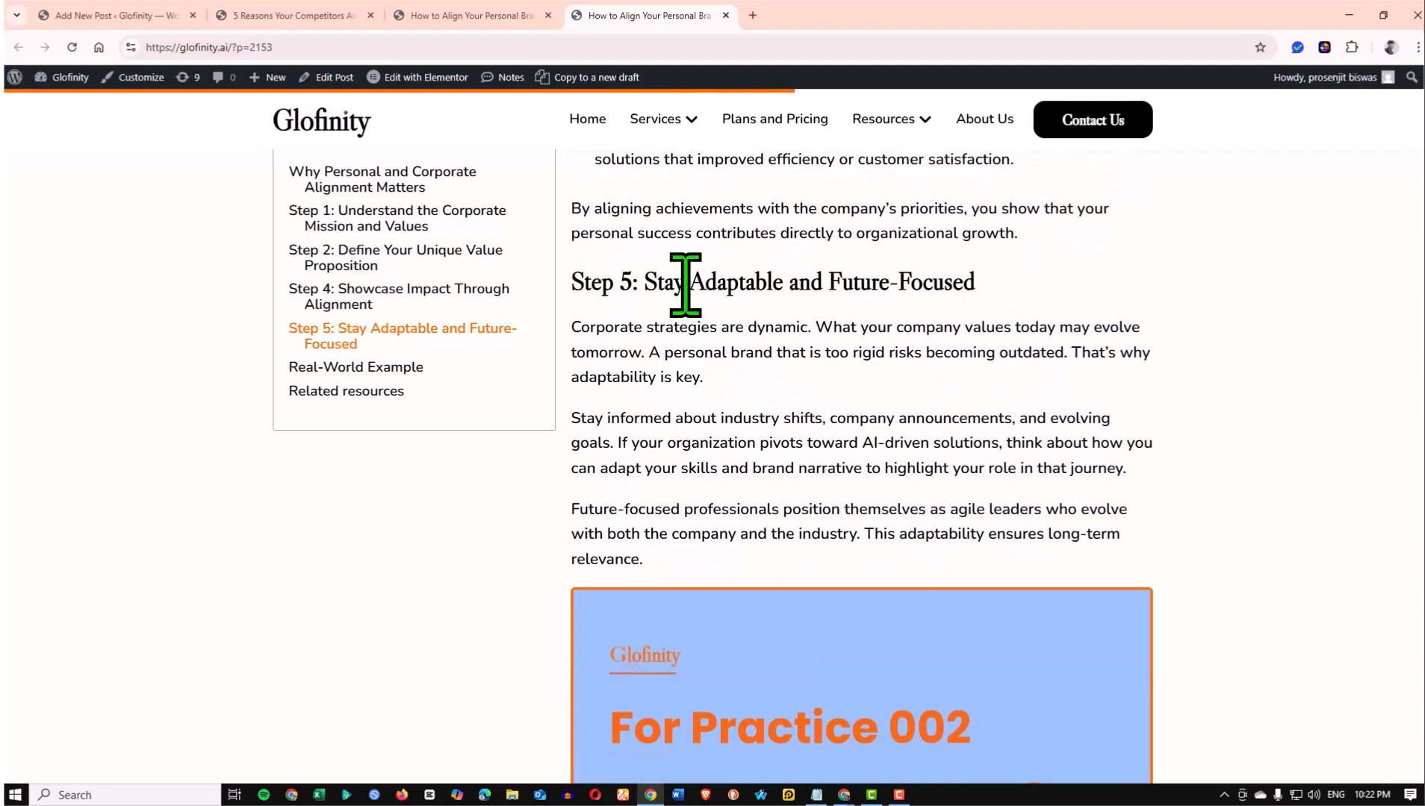
Return to the post editor and select the empty image block in the Step 1 section
{"action": "left_click", "coordinate": [120, 15]}
{"action": "scroll", "coordinate": [478, 404], "scroll_direction": "down", "scroll_amount": 4}
{"action": "scroll", "coordinate": [568, 426], "scroll_direction": "down", "scroll_amount": 5}
{"action": "left_click", "coordinate": [905, 461]}
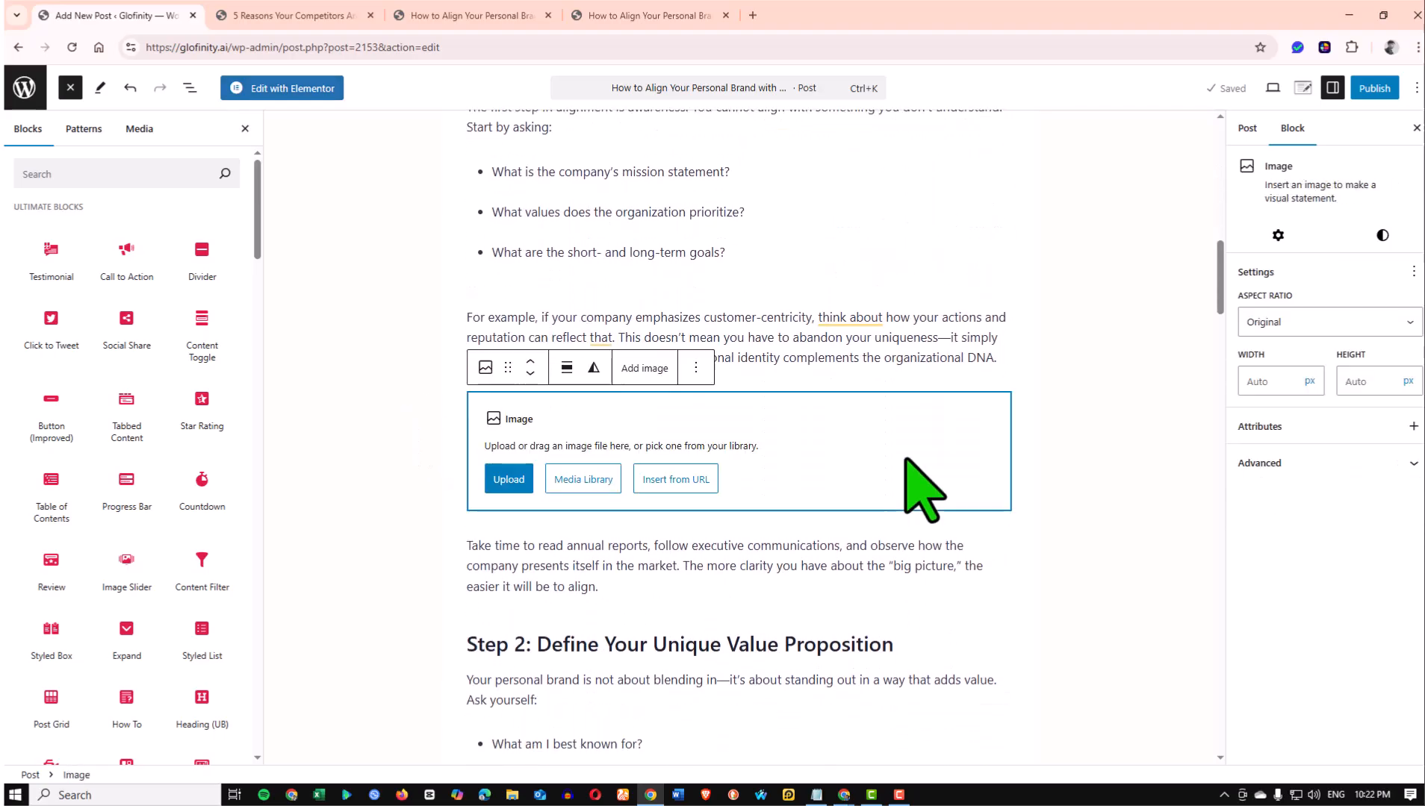
{"action": "scroll", "coordinate": [918, 485], "scroll_direction": "up", "scroll_amount": 8}
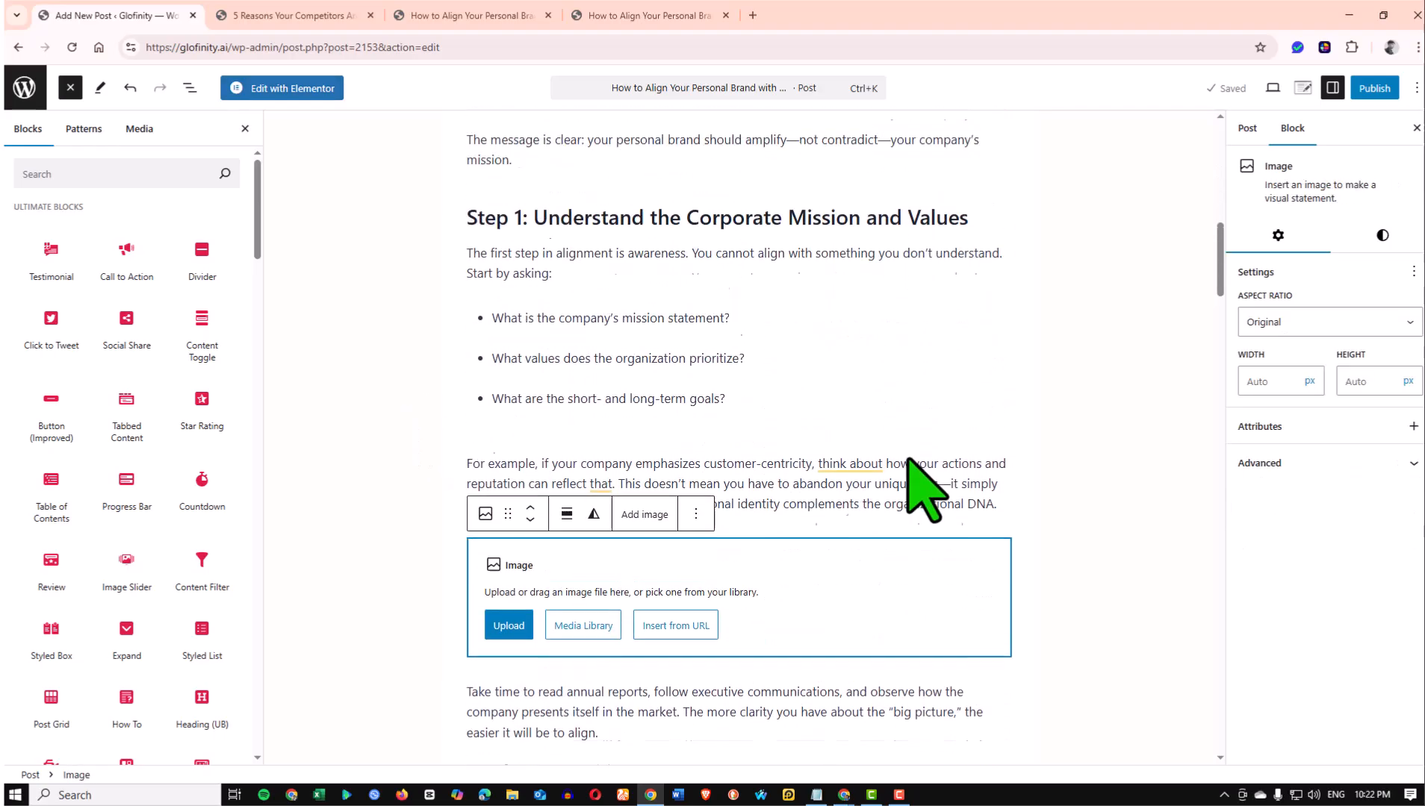
Go back to the draft preview and test its table of contents by jumping to Step 2 and collapsing and expanding it
{"action": "left_click", "coordinate": [676, 15]}
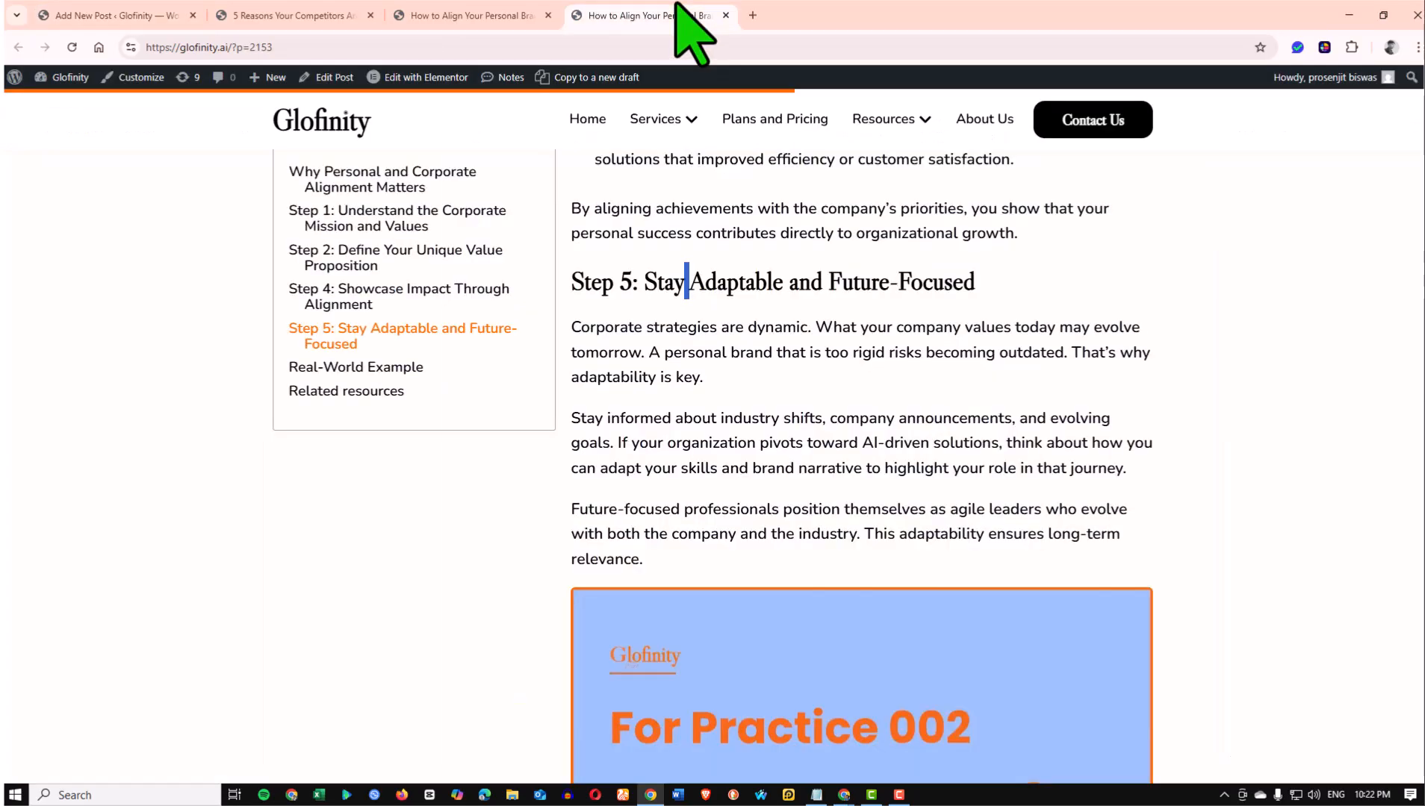
{"action": "left_click", "coordinate": [383, 258]}
{"action": "scroll", "coordinate": [383, 259], "scroll_direction": "up", "scroll_amount": 20}
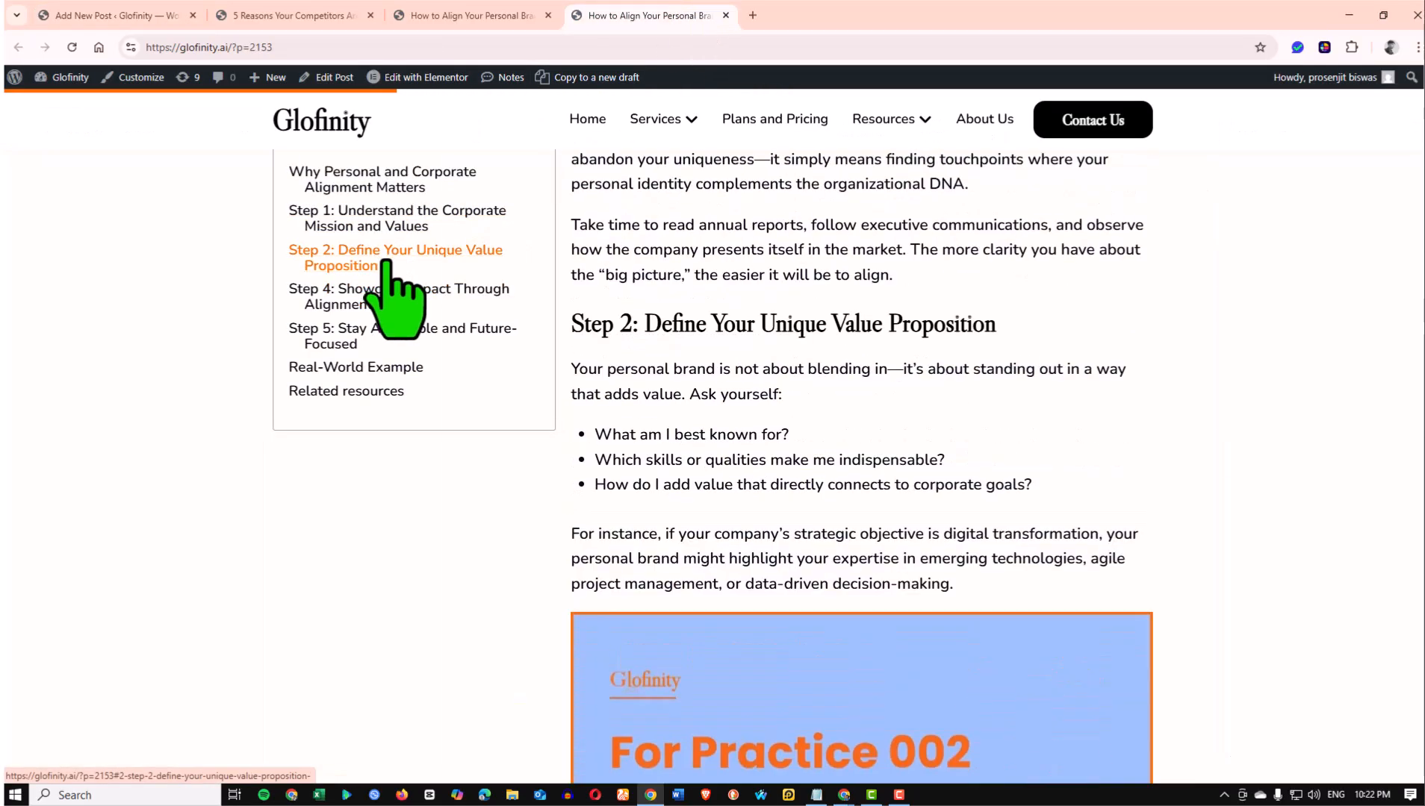
{"action": "scroll", "coordinate": [390, 262], "scroll_direction": "up", "scroll_amount": 8}
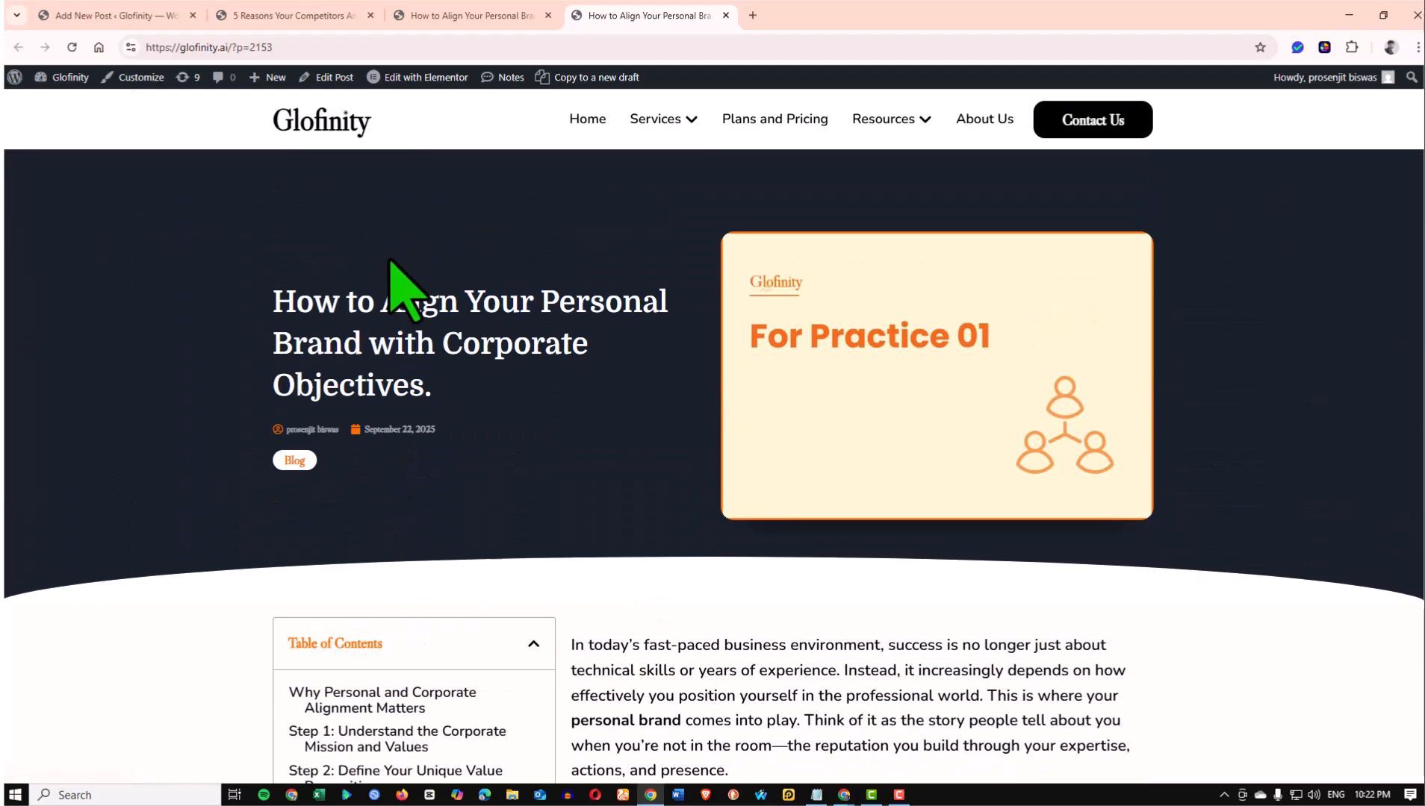
{"action": "scroll", "coordinate": [389, 263], "scroll_direction": "down", "scroll_amount": 3}
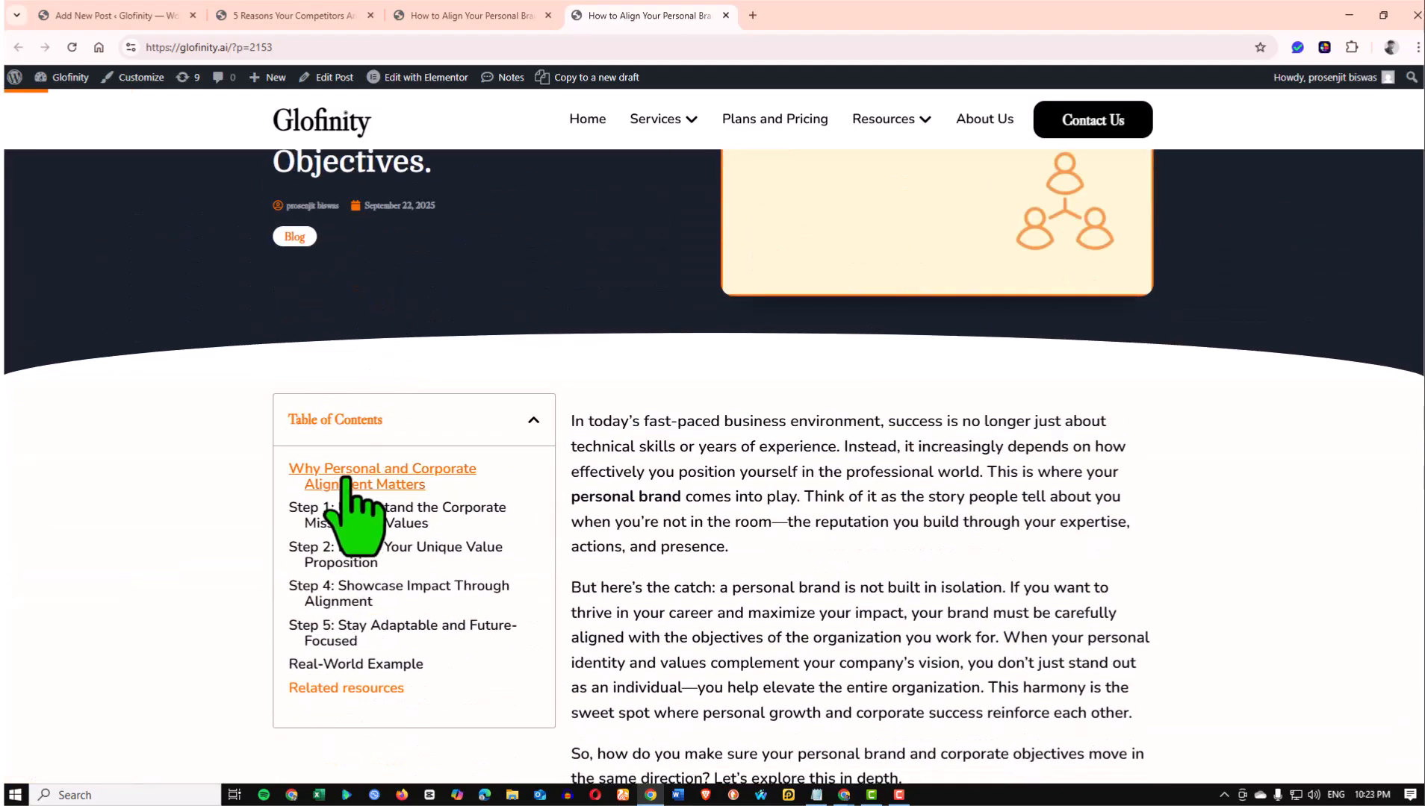
{"action": "left_click", "coordinate": [533, 418]}
{"action": "left_click", "coordinate": [533, 418]}
{"action": "scroll", "coordinate": [437, 212], "scroll_direction": "up", "scroll_amount": 3}
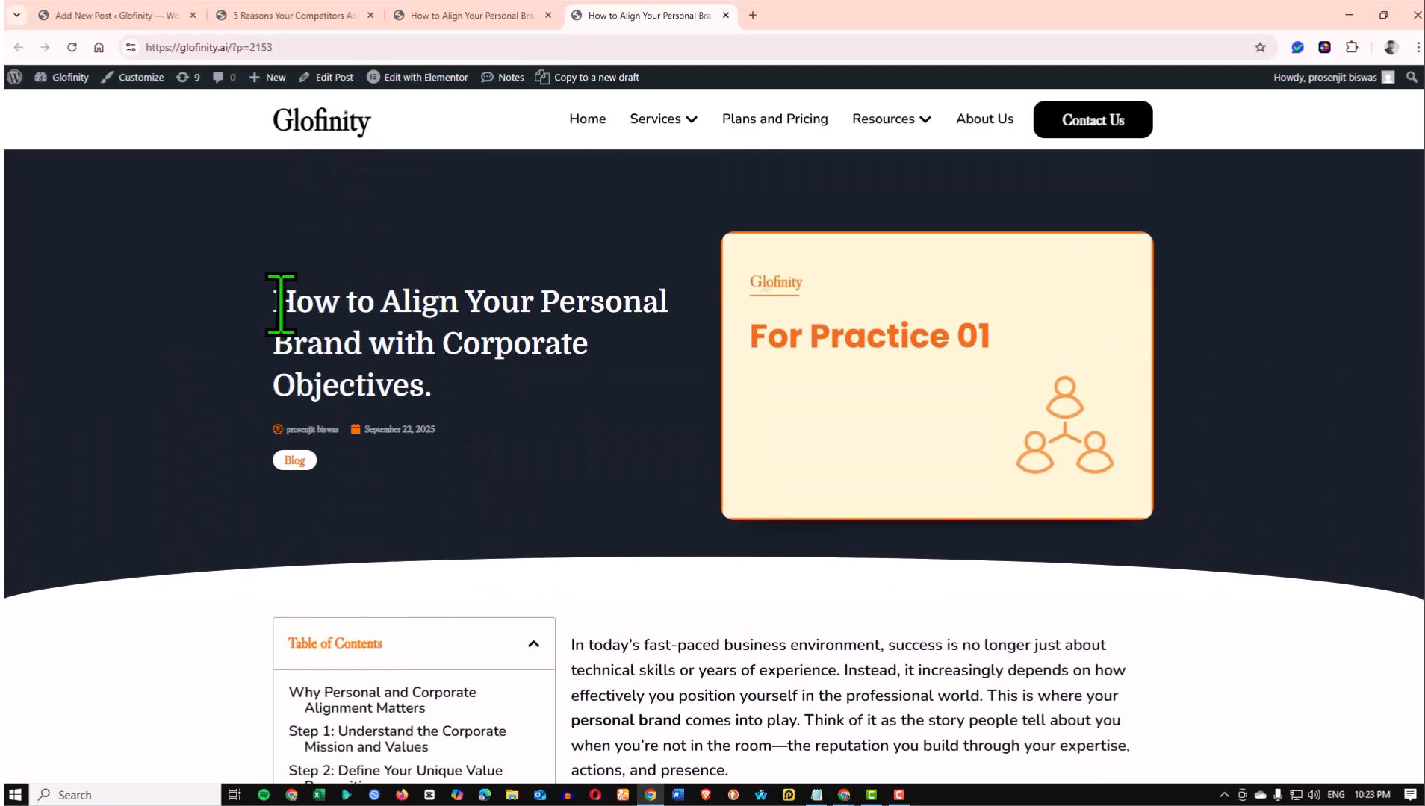
Examine the draft preview's title banner, table of contents and article sections from the introduction through Step 2
{"action": "left_click_drag", "start_coordinate": [280, 304], "coordinate": [455, 402]}
{"action": "scroll", "coordinate": [470, 423], "scroll_direction": "down", "scroll_amount": 4}
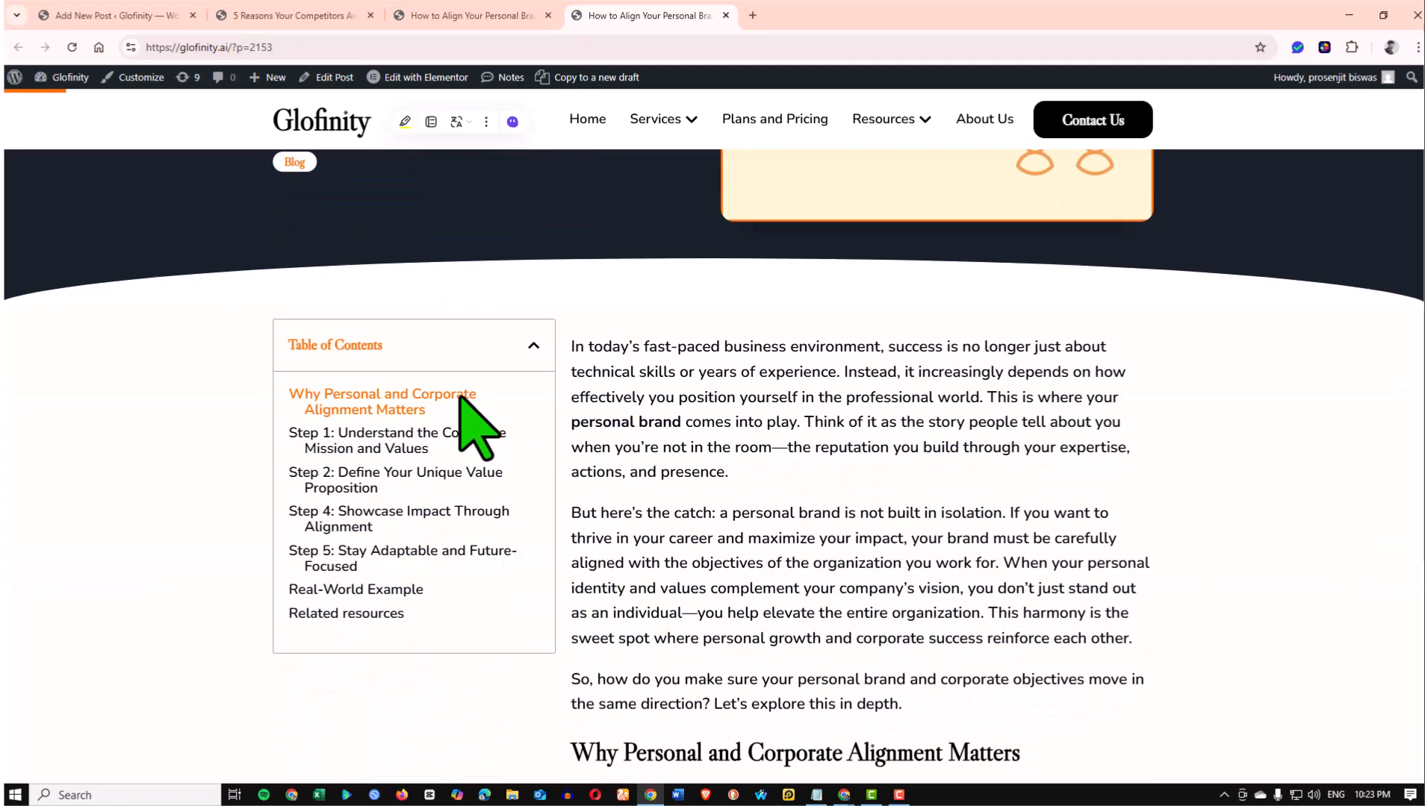
{"action": "scroll", "coordinate": [648, 445], "scroll_direction": "down", "scroll_amount": 2}
{"action": "scroll", "coordinate": [651, 600], "scroll_direction": "down", "scroll_amount": 2}
{"action": "scroll", "coordinate": [668, 588], "scroll_direction": "up", "scroll_amount": 3}
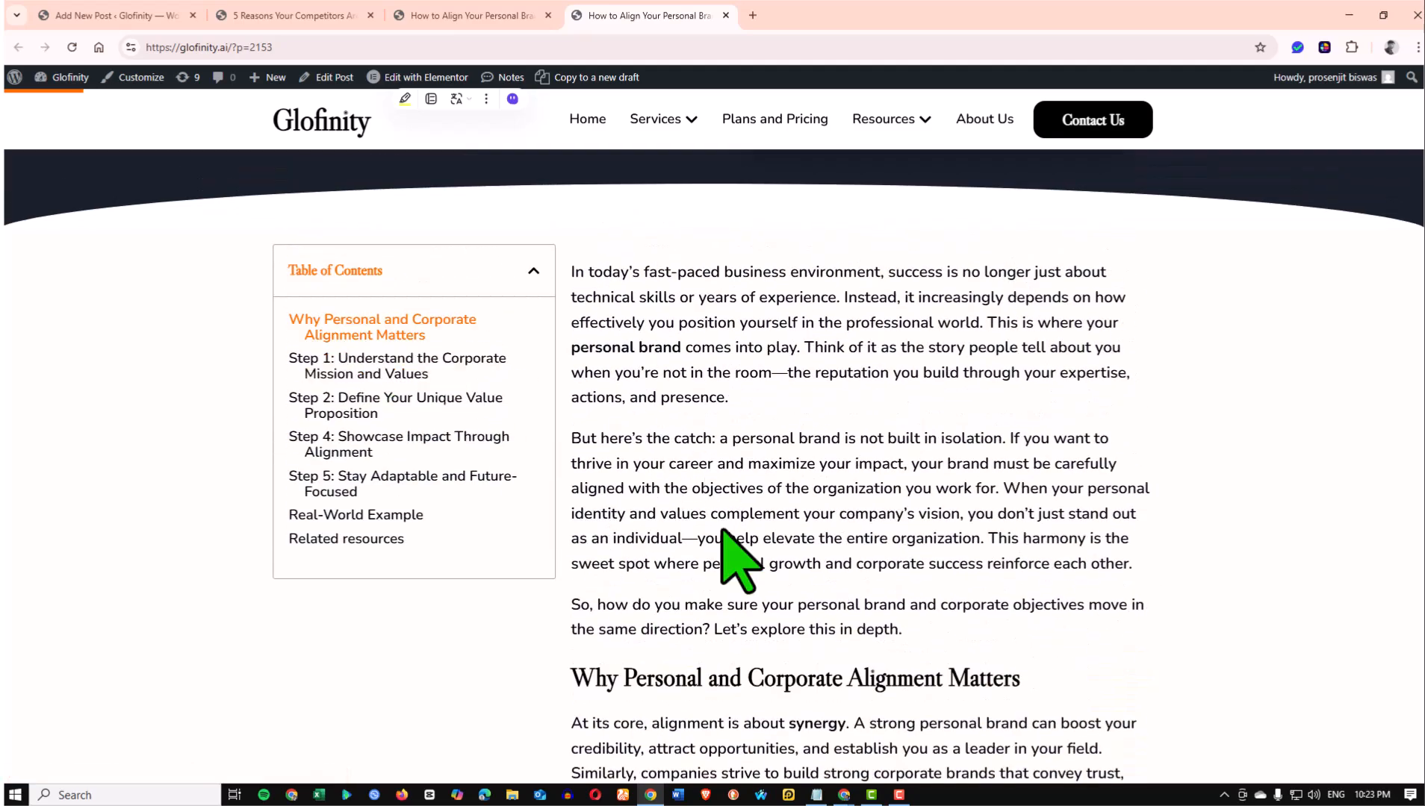
{"action": "scroll", "coordinate": [702, 522], "scroll_direction": "down", "scroll_amount": 3}
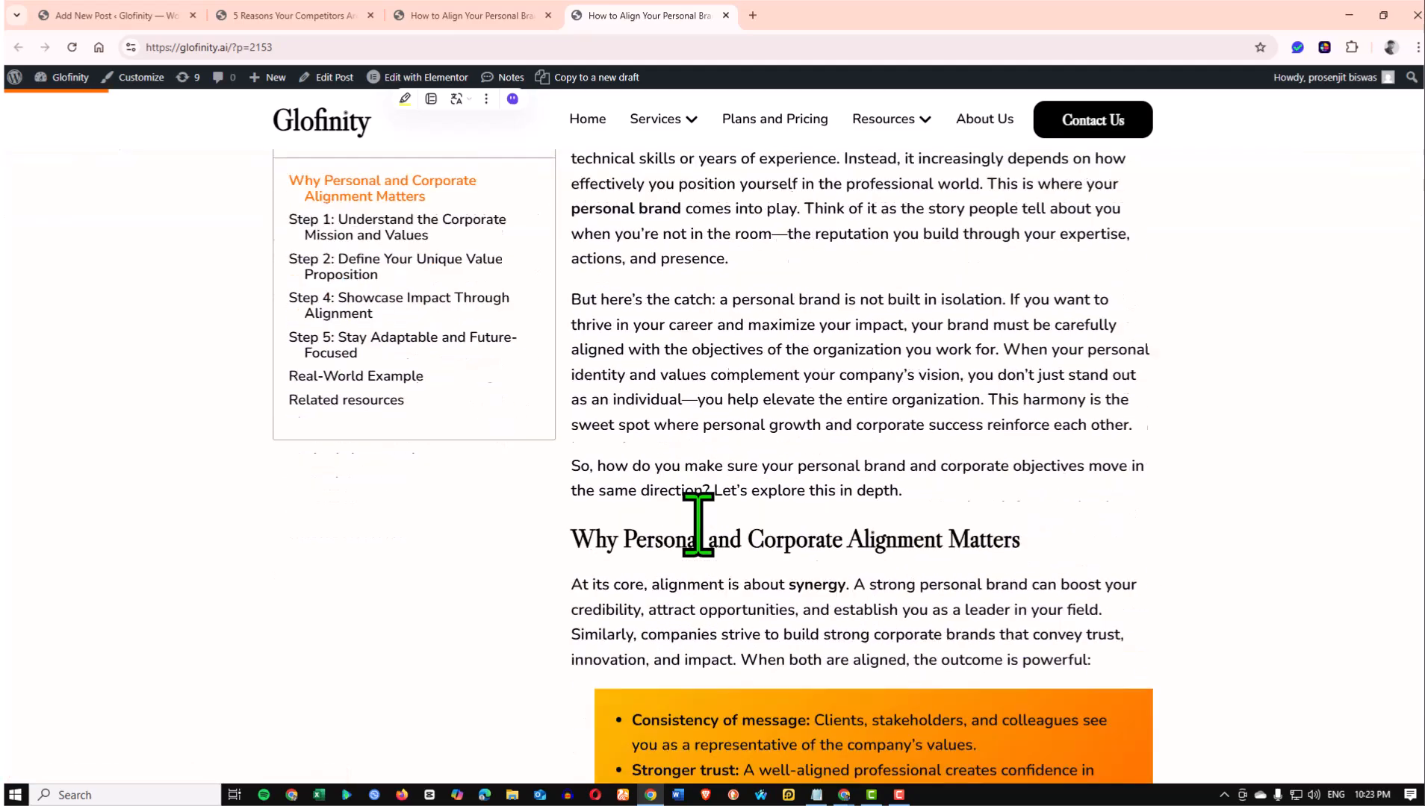
{"action": "scroll", "coordinate": [652, 499], "scroll_direction": "up", "scroll_amount": 4}
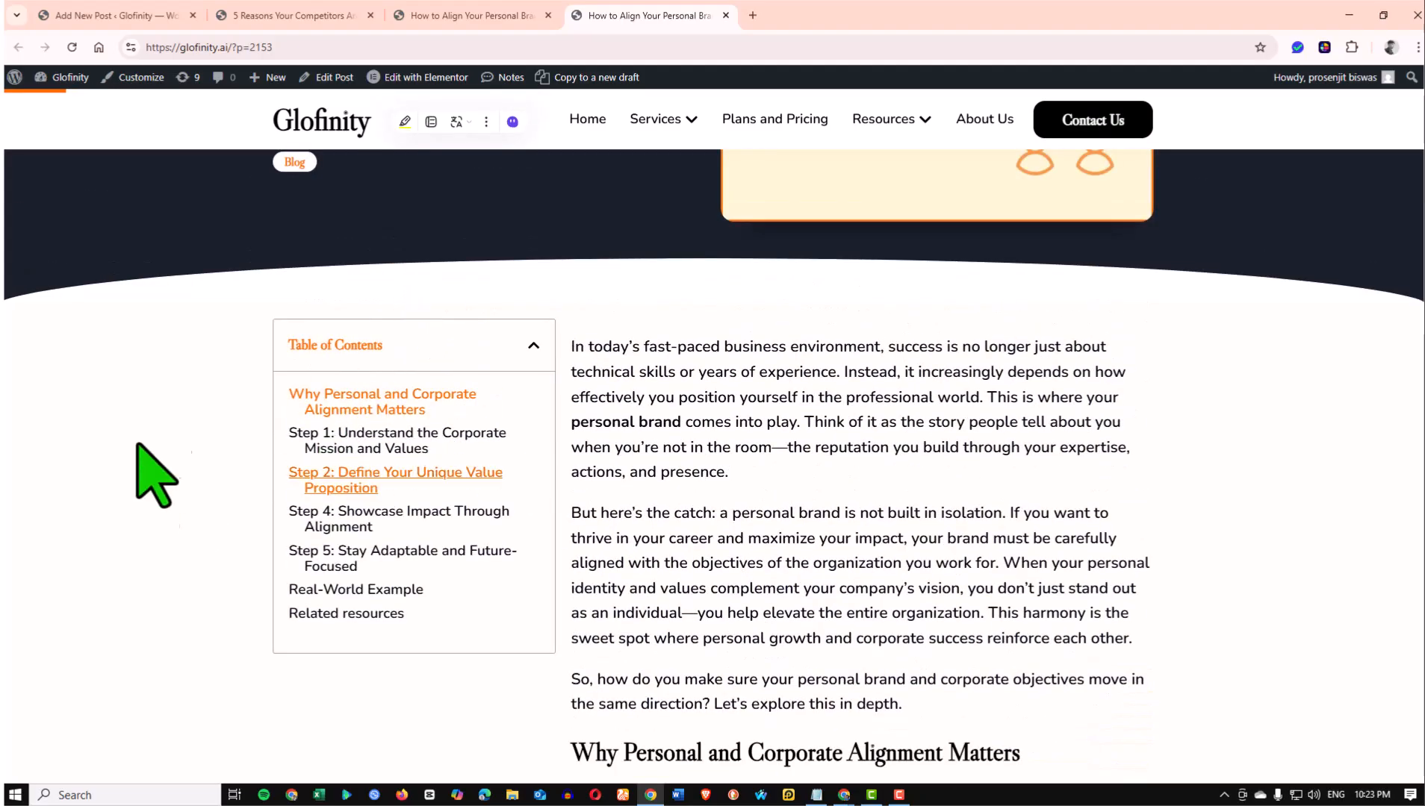
{"action": "scroll", "coordinate": [672, 493], "scroll_direction": "down", "scroll_amount": 4}
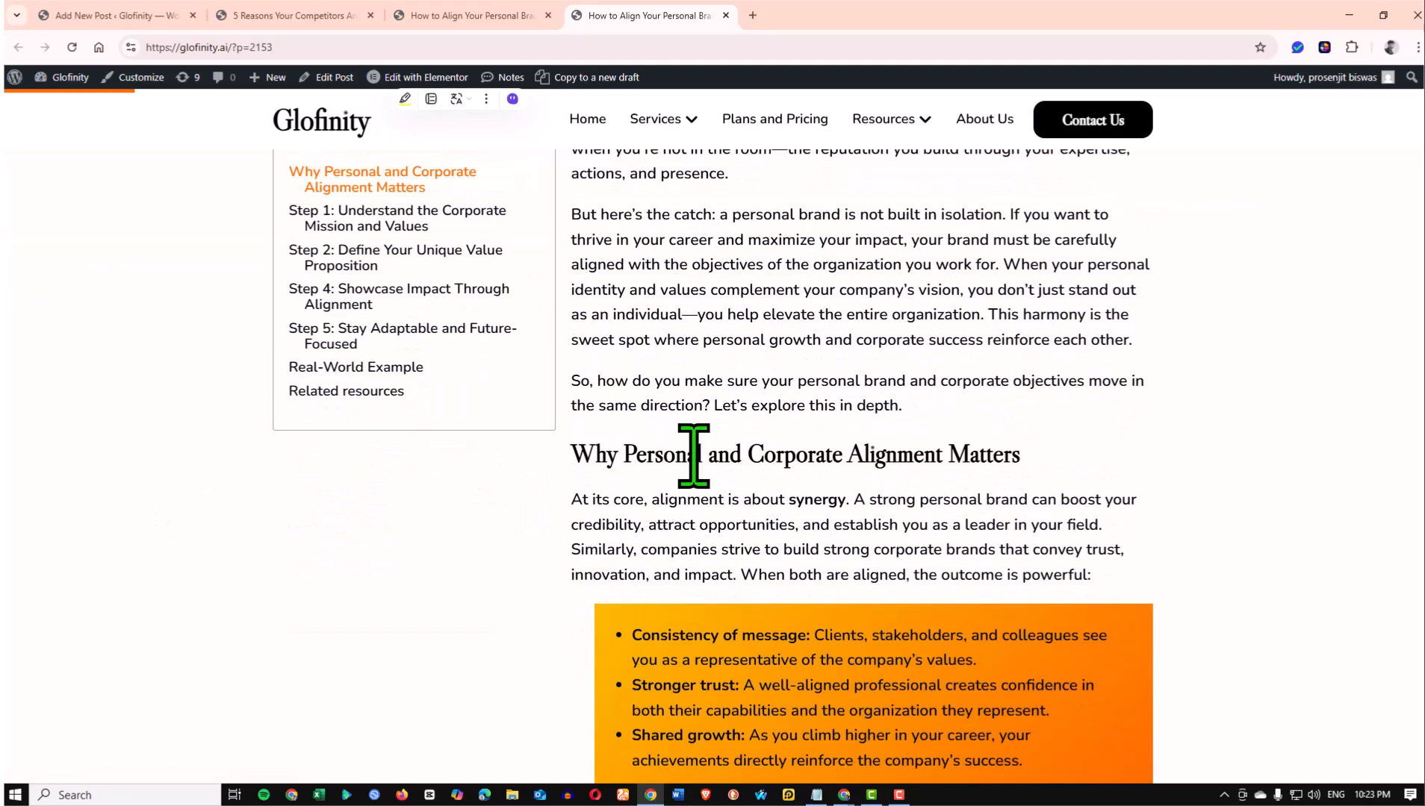
{"action": "scroll", "coordinate": [745, 494], "scroll_direction": "down", "scroll_amount": 10}
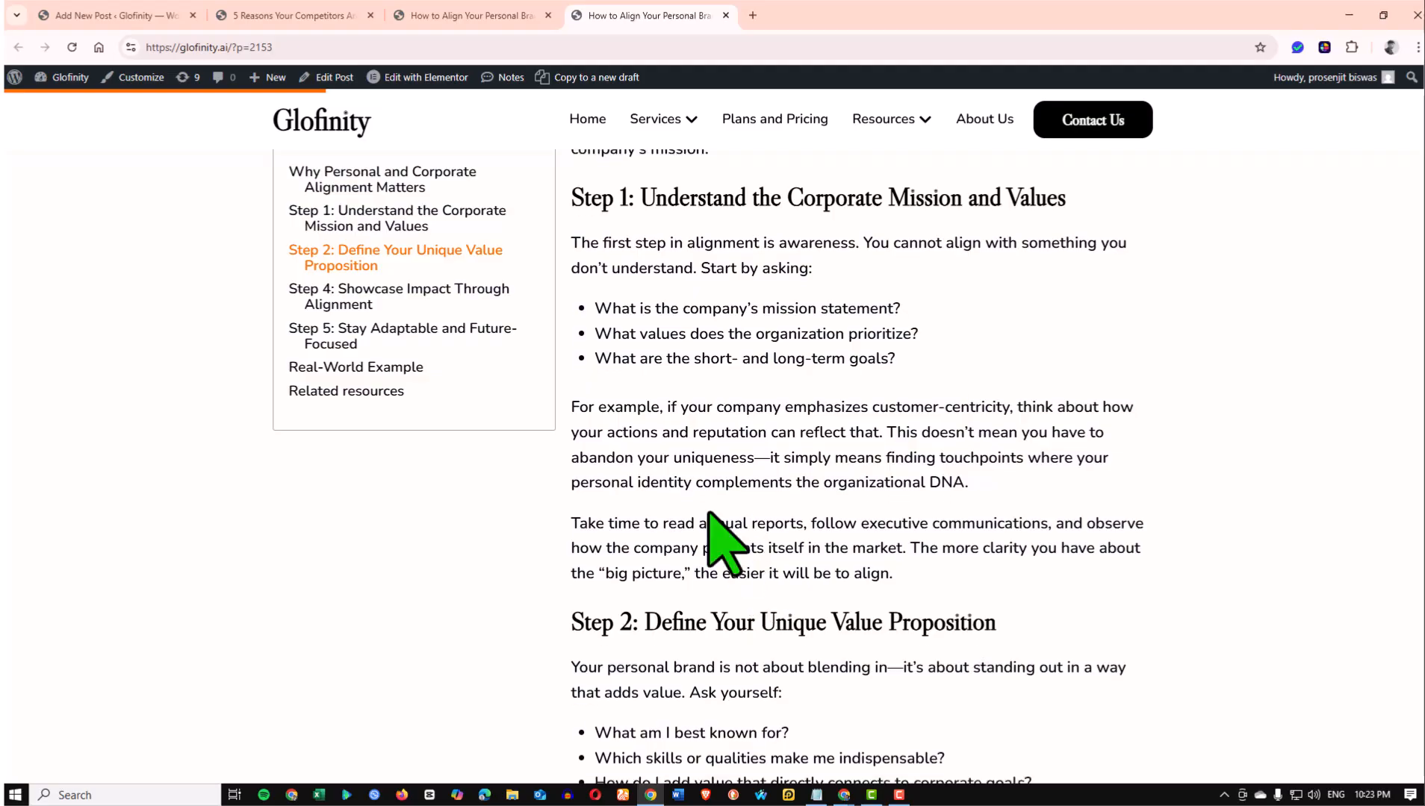
{"action": "scroll", "coordinate": [713, 522], "scroll_direction": "up", "scroll_amount": 9}
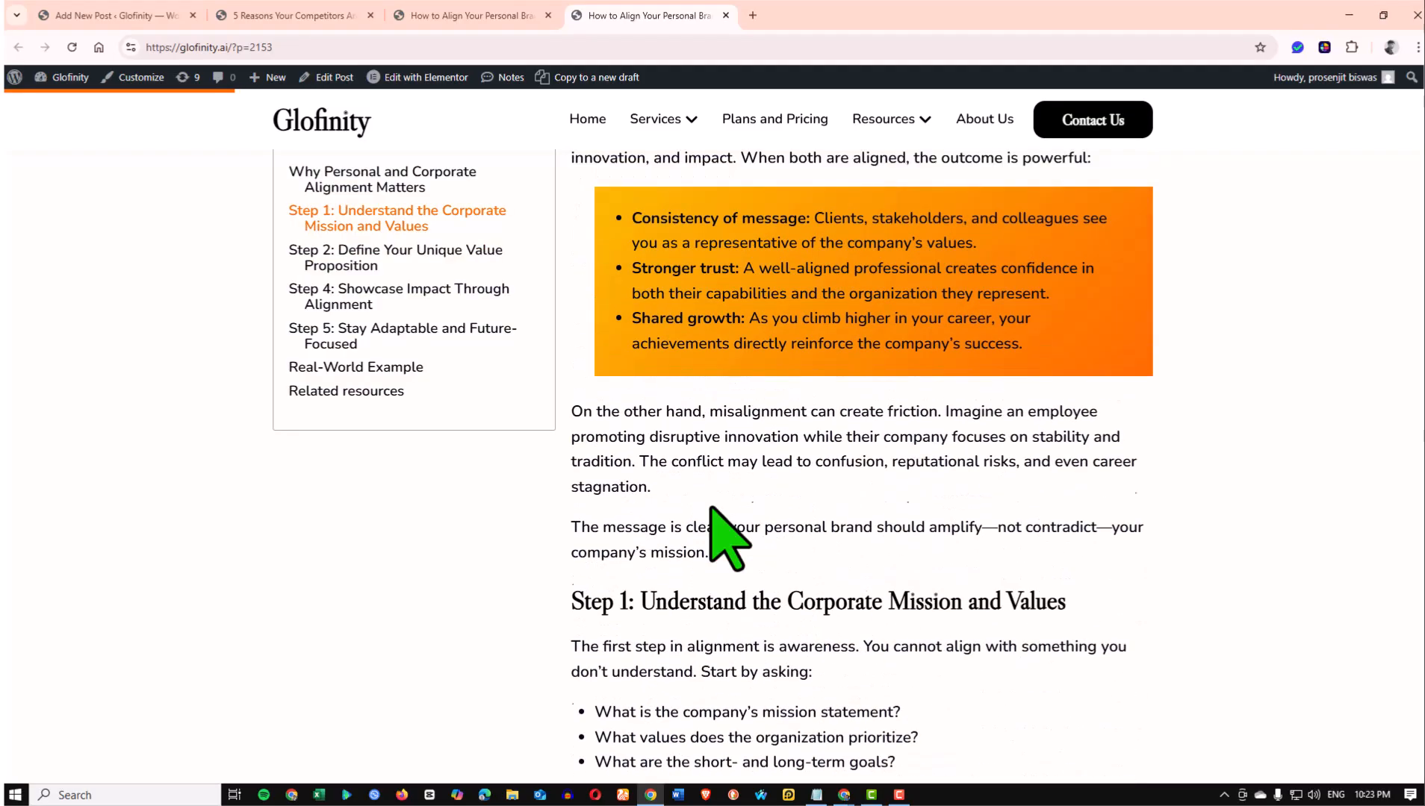
{"action": "scroll", "coordinate": [448, 328], "scroll_direction": "up", "scroll_amount": 12}
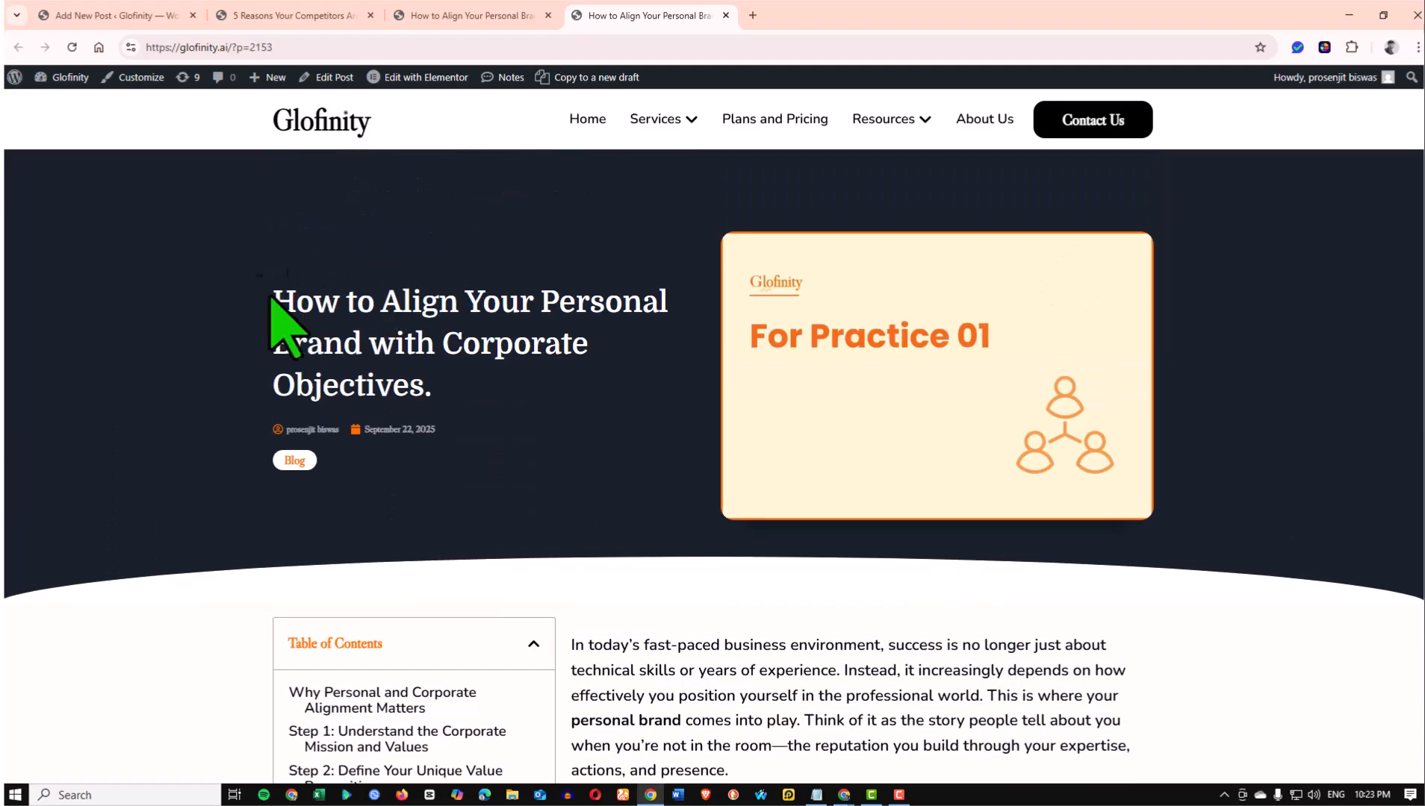
Test the table of contents links to the first section, Step 5 and Related resources, and review the Common Pitfalls and Conclusion headings
{"action": "left_click_drag", "start_coordinate": [271, 297], "coordinate": [445, 407]}
{"action": "scroll", "coordinate": [493, 404], "scroll_direction": "down", "scroll_amount": 6}
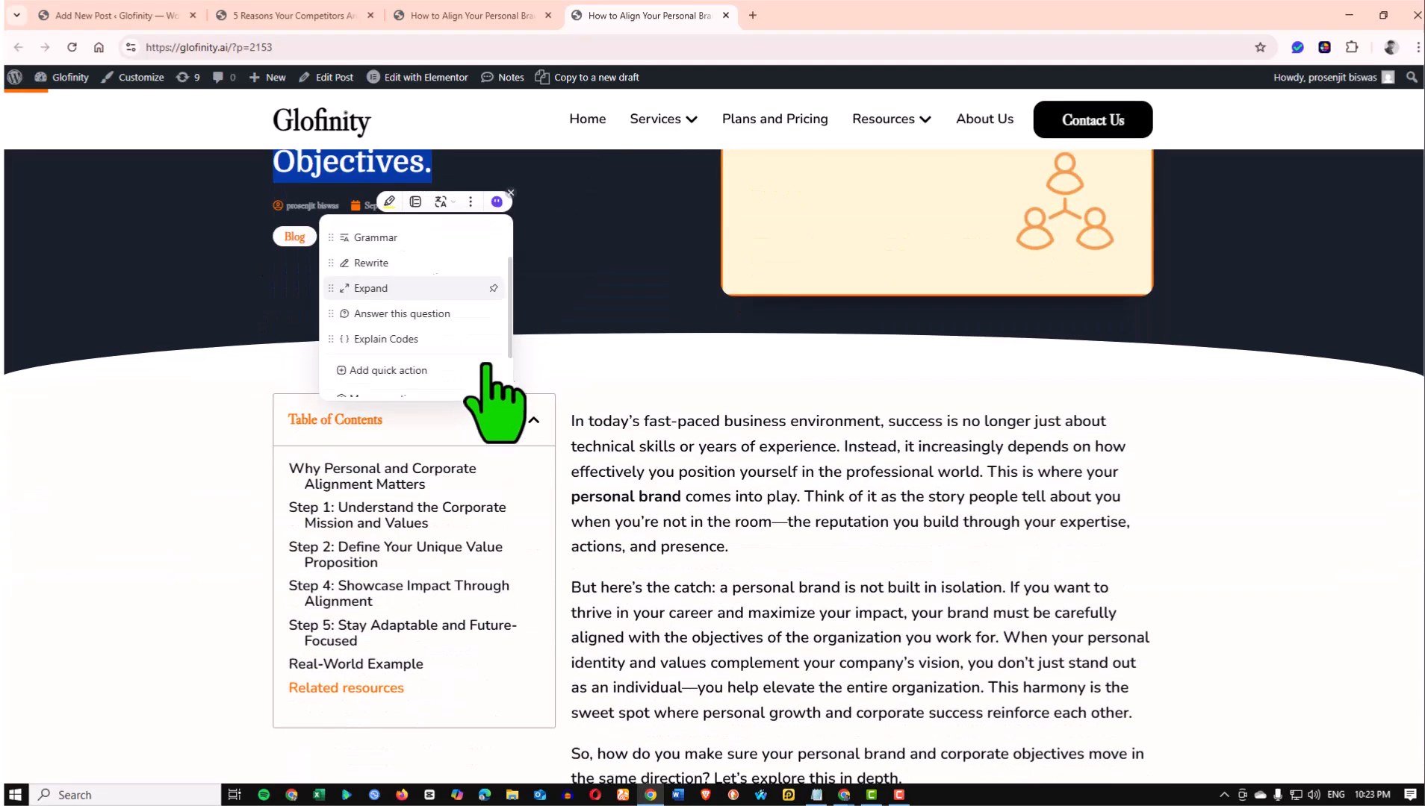
{"action": "left_click", "coordinate": [385, 246]}
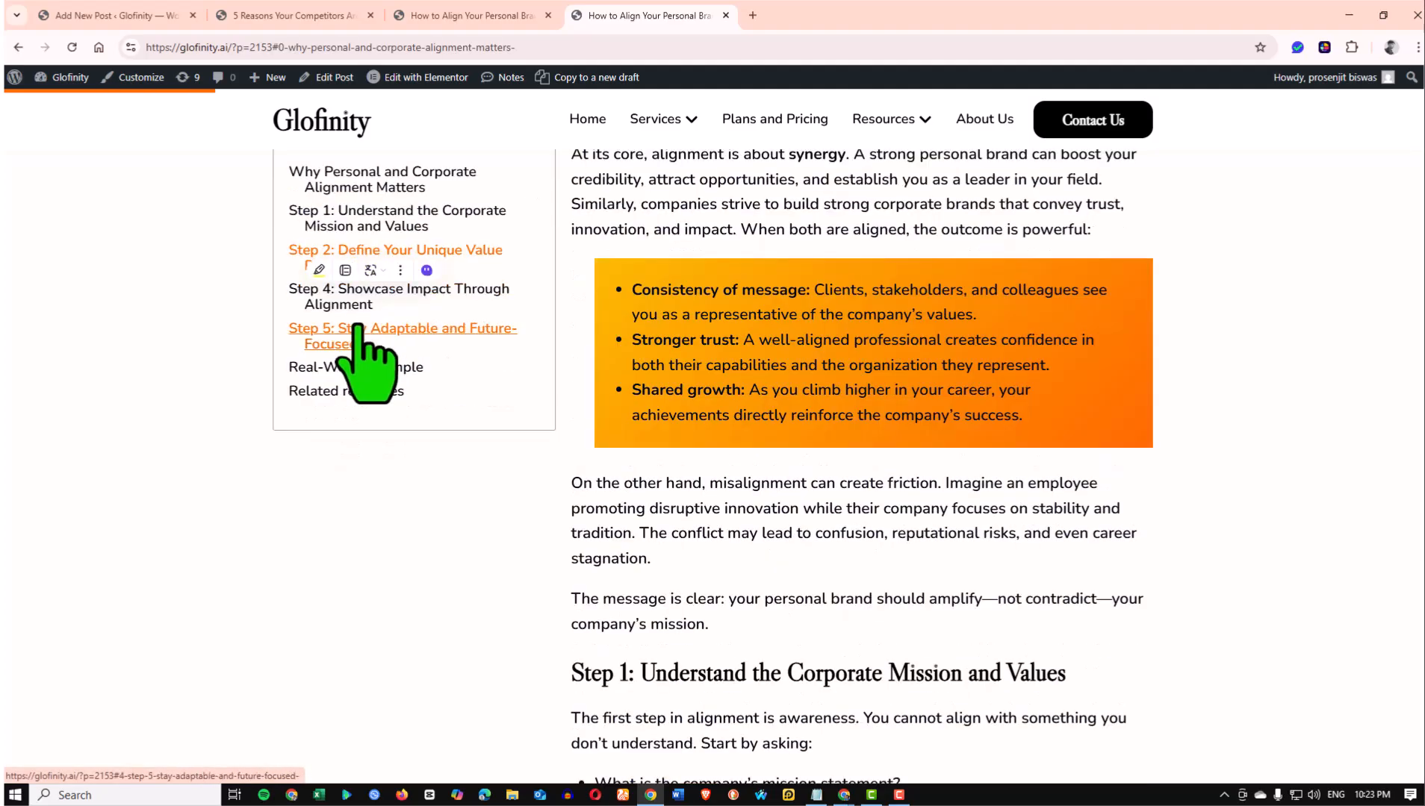
{"action": "left_click", "coordinate": [358, 416]}
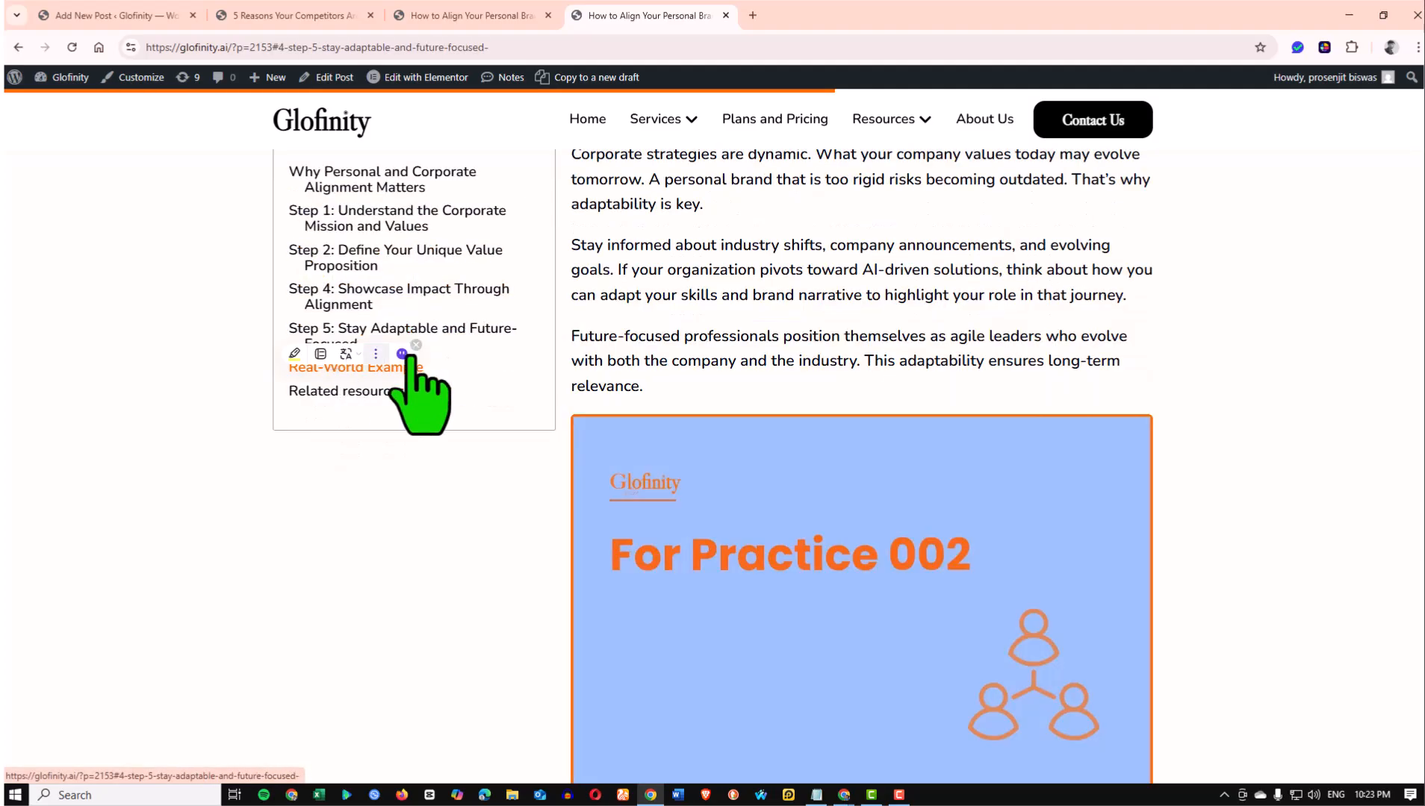
{"action": "left_click", "coordinate": [328, 391]}
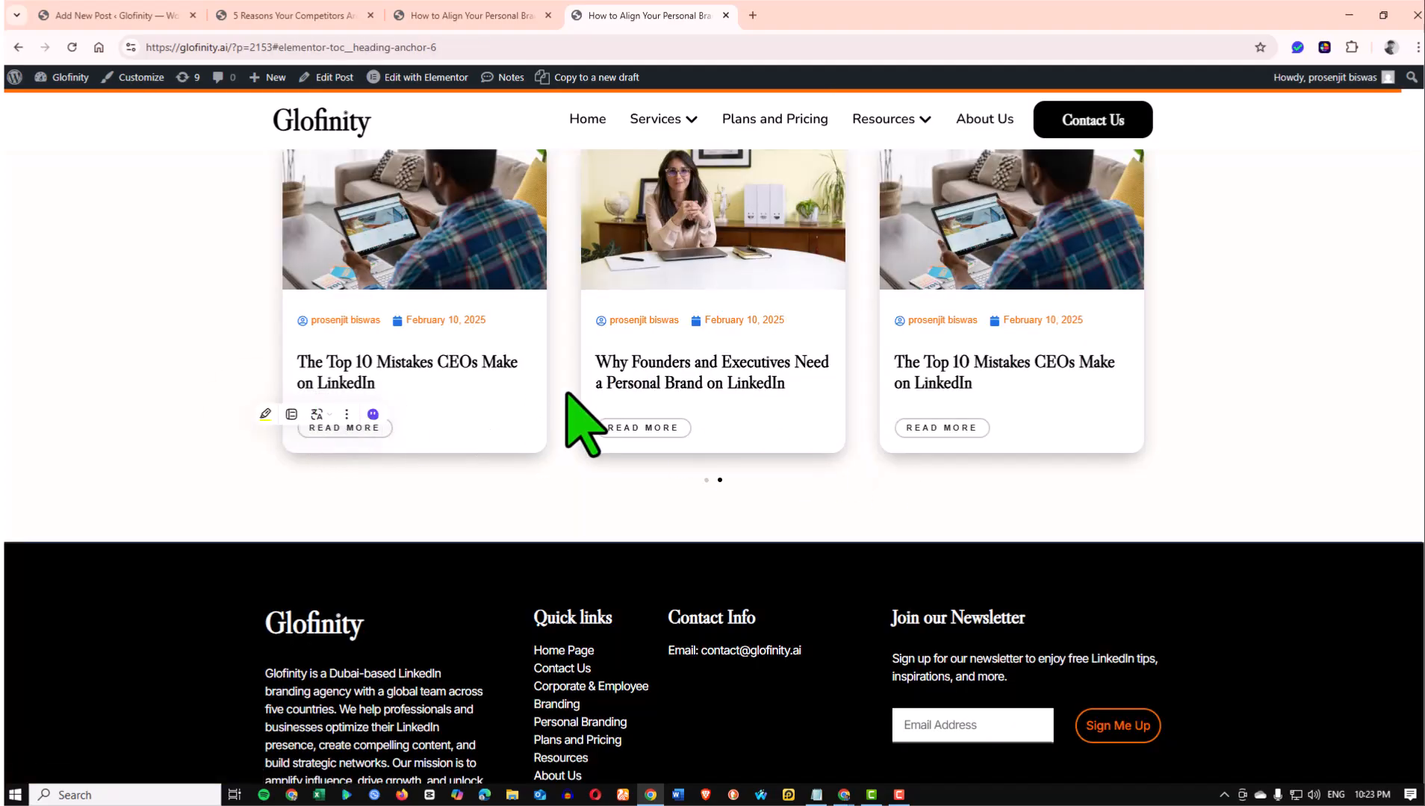
{"action": "scroll", "coordinate": [563, 396], "scroll_direction": "up", "scroll_amount": 3}
{"action": "scroll", "coordinate": [571, 396], "scroll_direction": "up", "scroll_amount": 10}
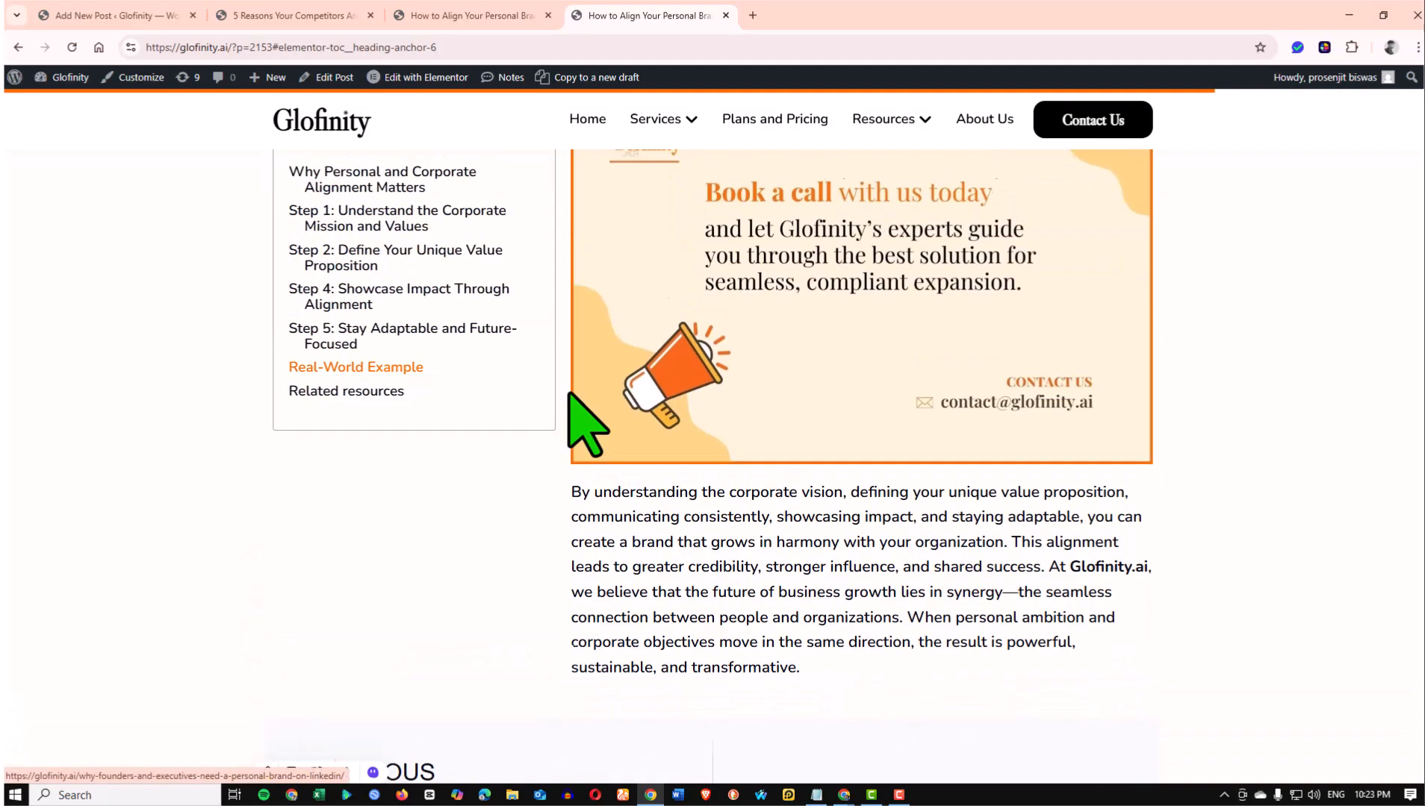
{"action": "scroll", "coordinate": [572, 394], "scroll_direction": "up", "scroll_amount": 4}
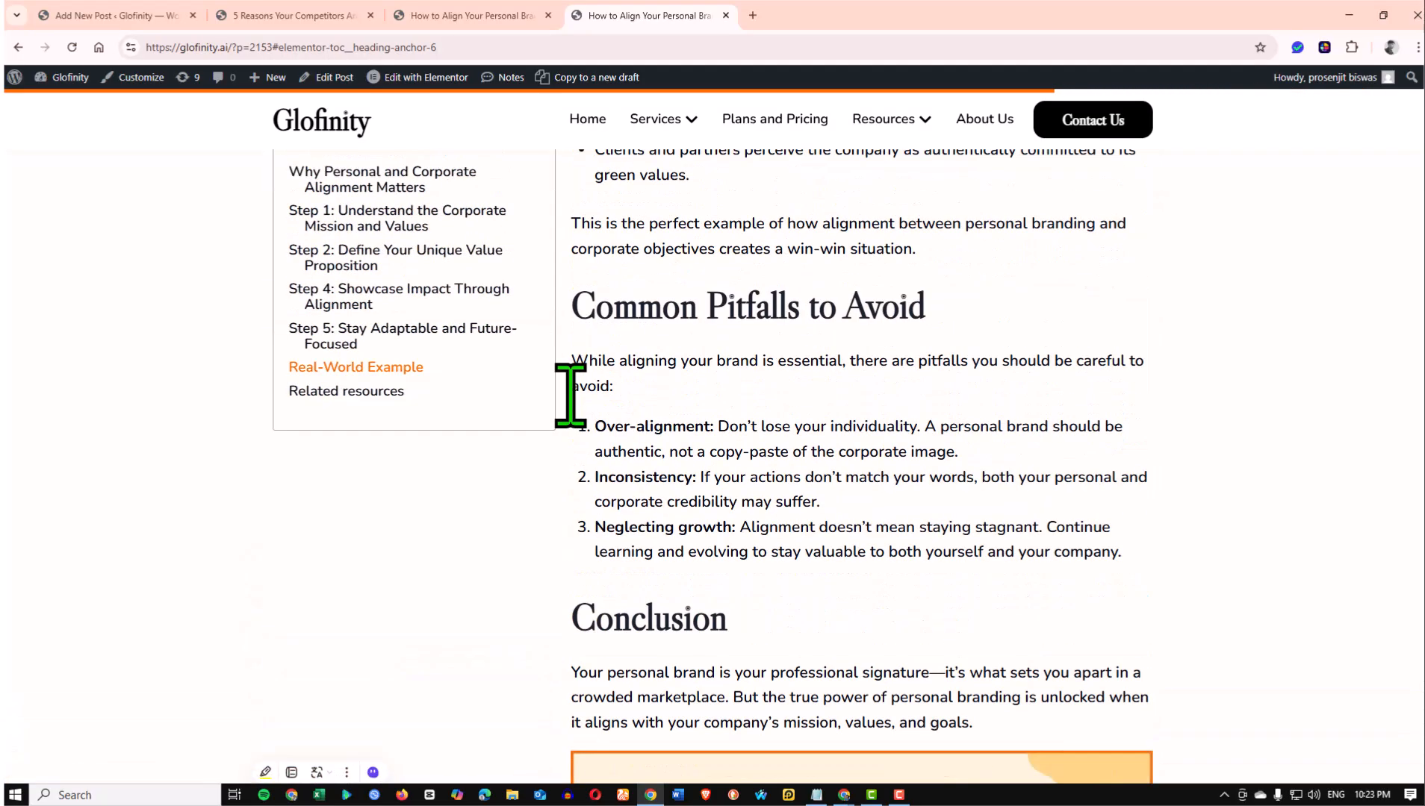
{"action": "scroll", "coordinate": [605, 390], "scroll_direction": "up", "scroll_amount": 3}
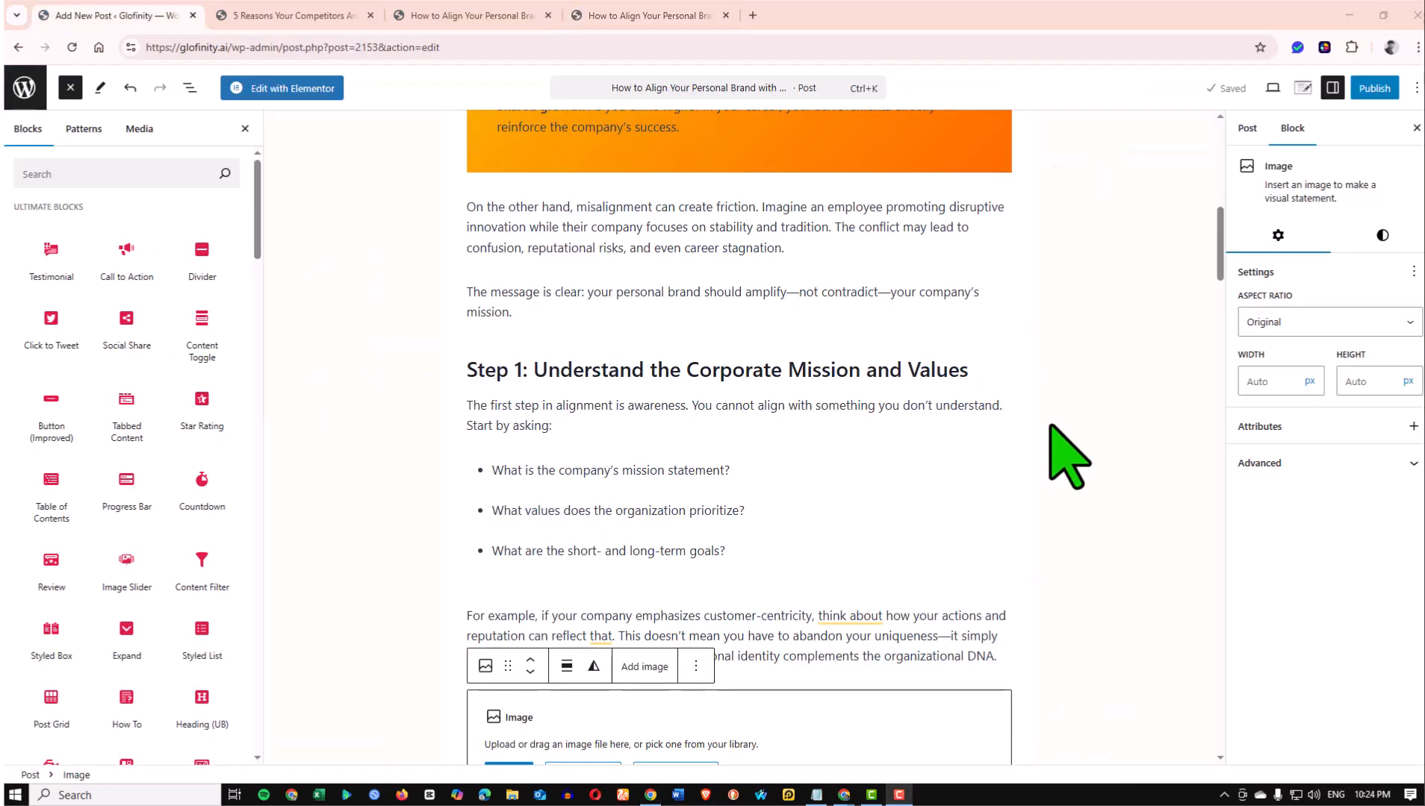
Return to the post editor, check the Real-World Example heading's level and change the Conclusion heading to H2
{"action": "scroll", "coordinate": [906, 357], "scroll_direction": "down", "scroll_amount": 12}
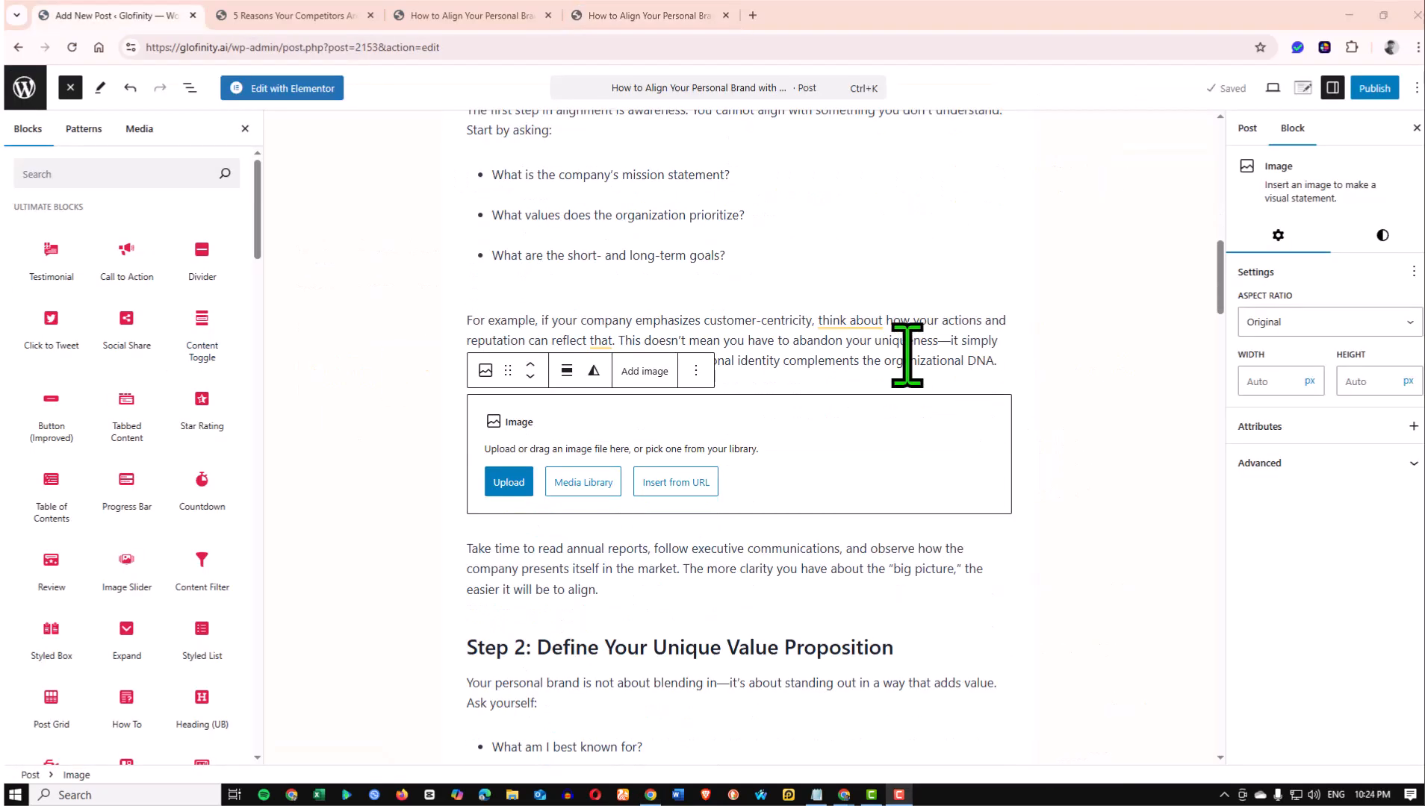
{"action": "scroll", "coordinate": [607, 351], "scroll_direction": "down", "scroll_amount": 20}
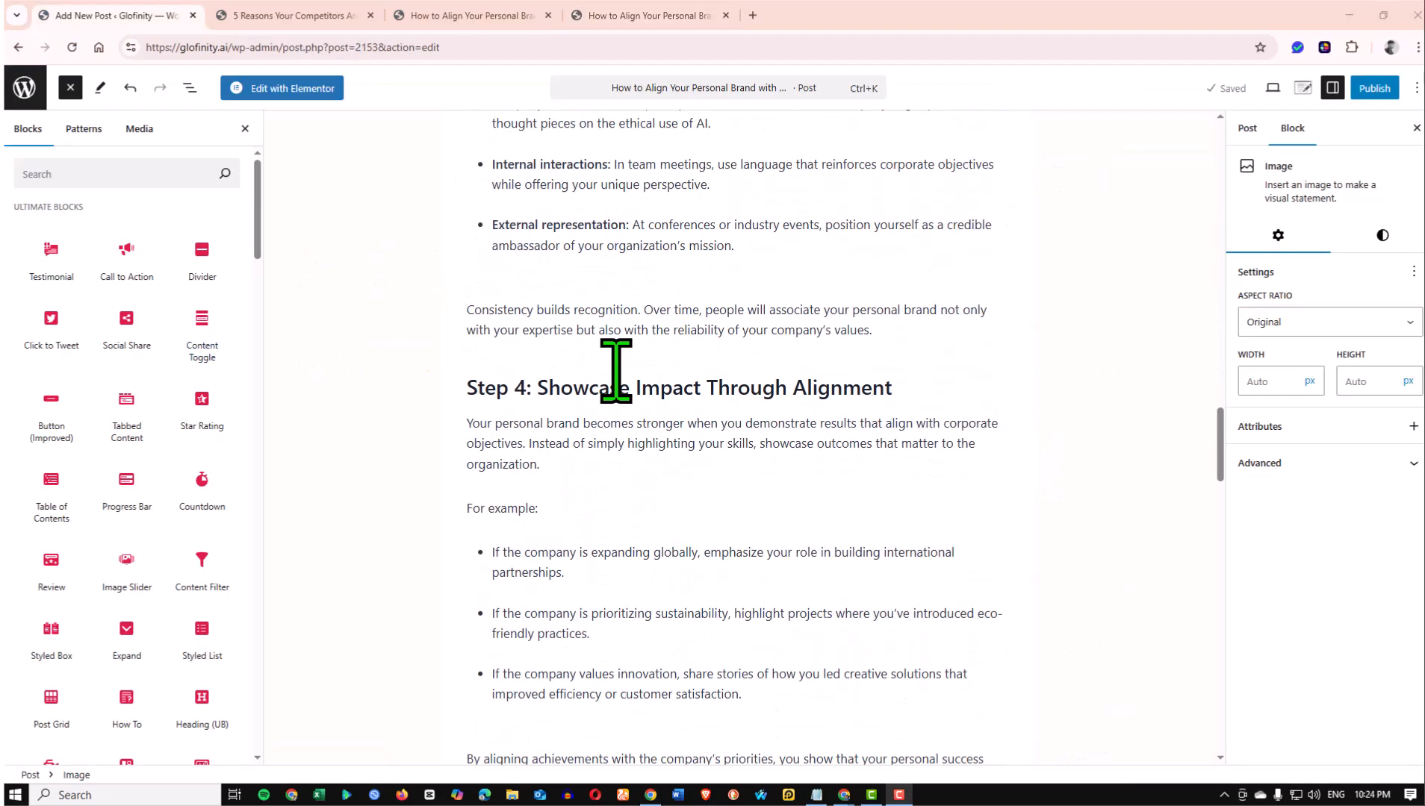
{"action": "scroll", "coordinate": [635, 419], "scroll_direction": "down", "scroll_amount": 6}
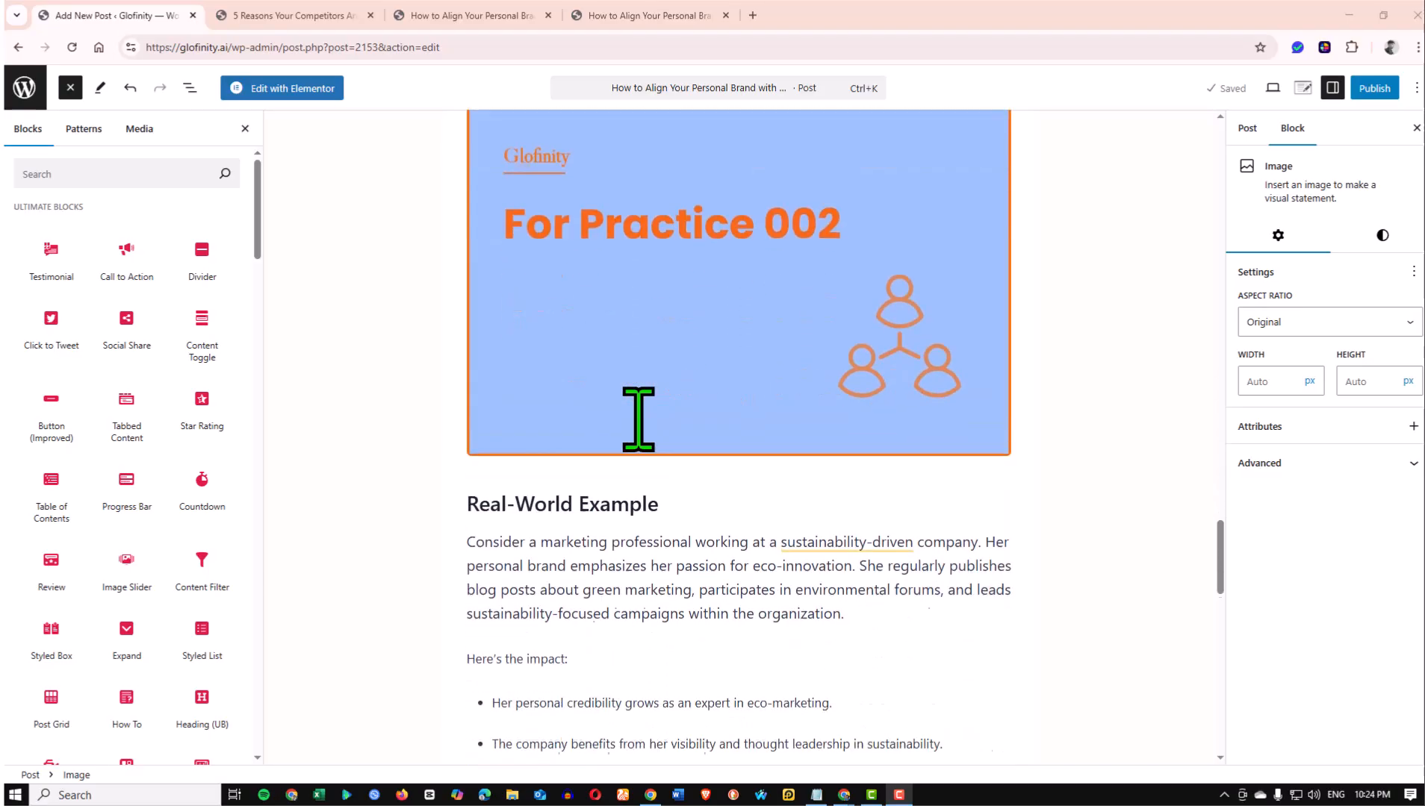
{"action": "triple_click", "coordinate": [556, 440]}
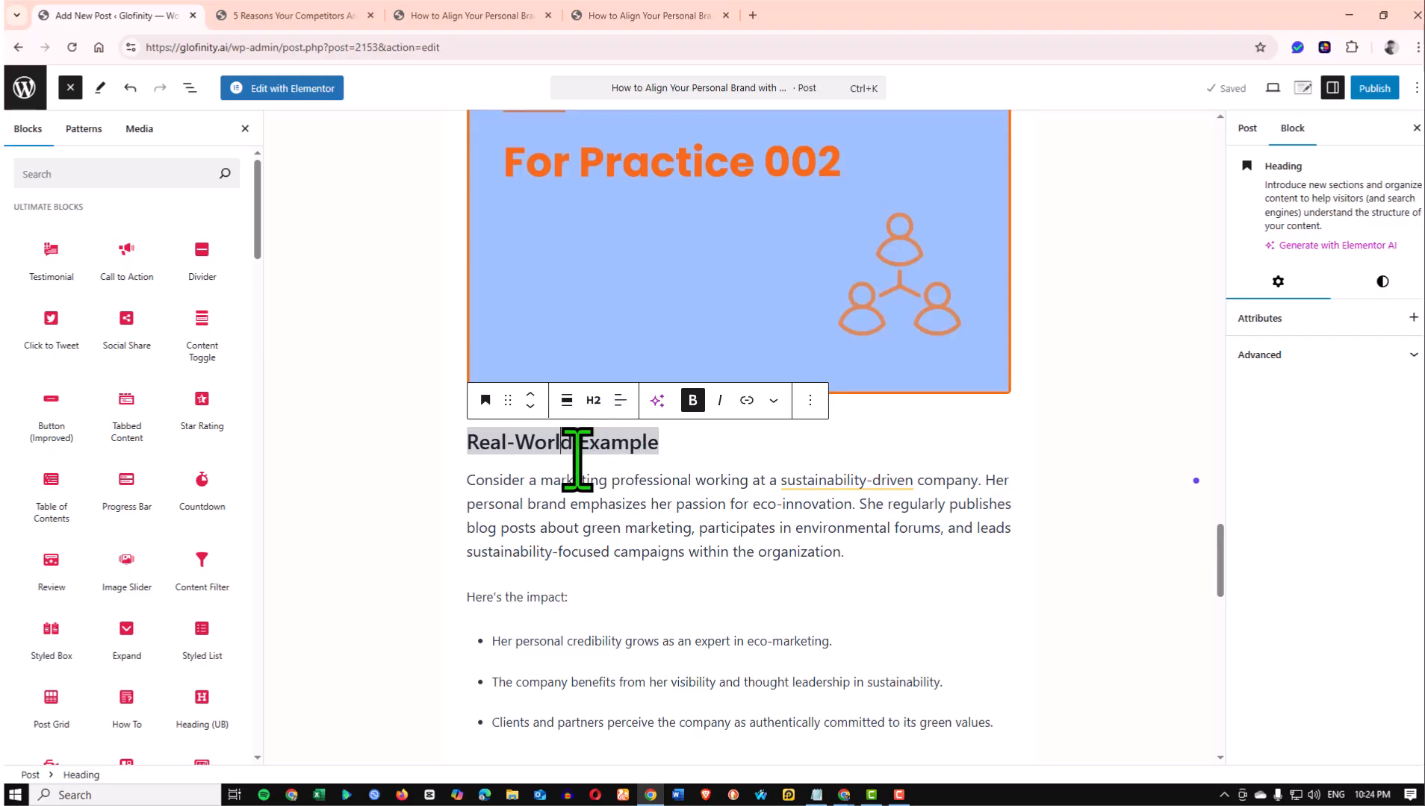
{"action": "scroll", "coordinate": [590, 455], "scroll_direction": "down", "scroll_amount": 8}
{"action": "triple_click", "coordinate": [542, 584]}
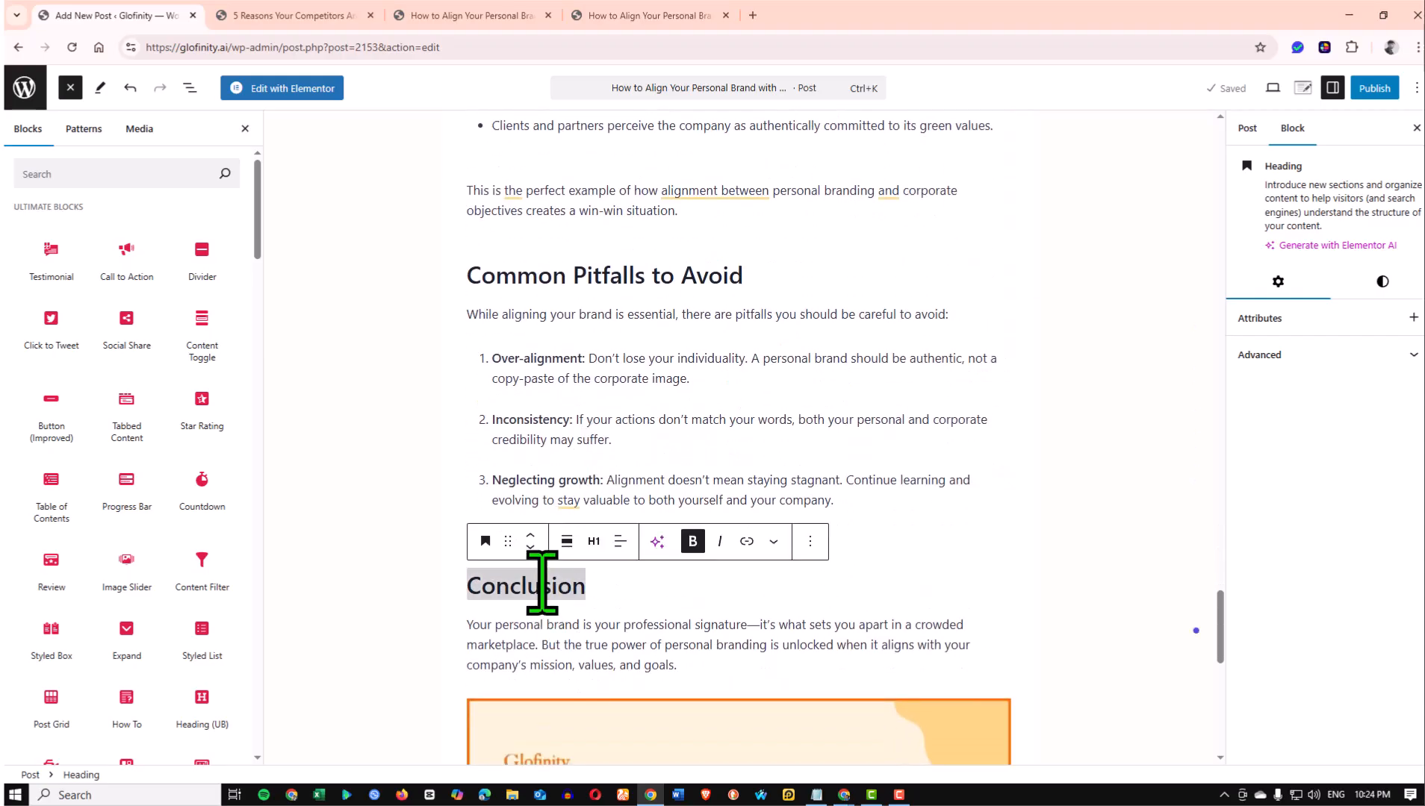
{"action": "left_click", "coordinate": [595, 542]}
{"action": "left_click", "coordinate": [626, 618]}
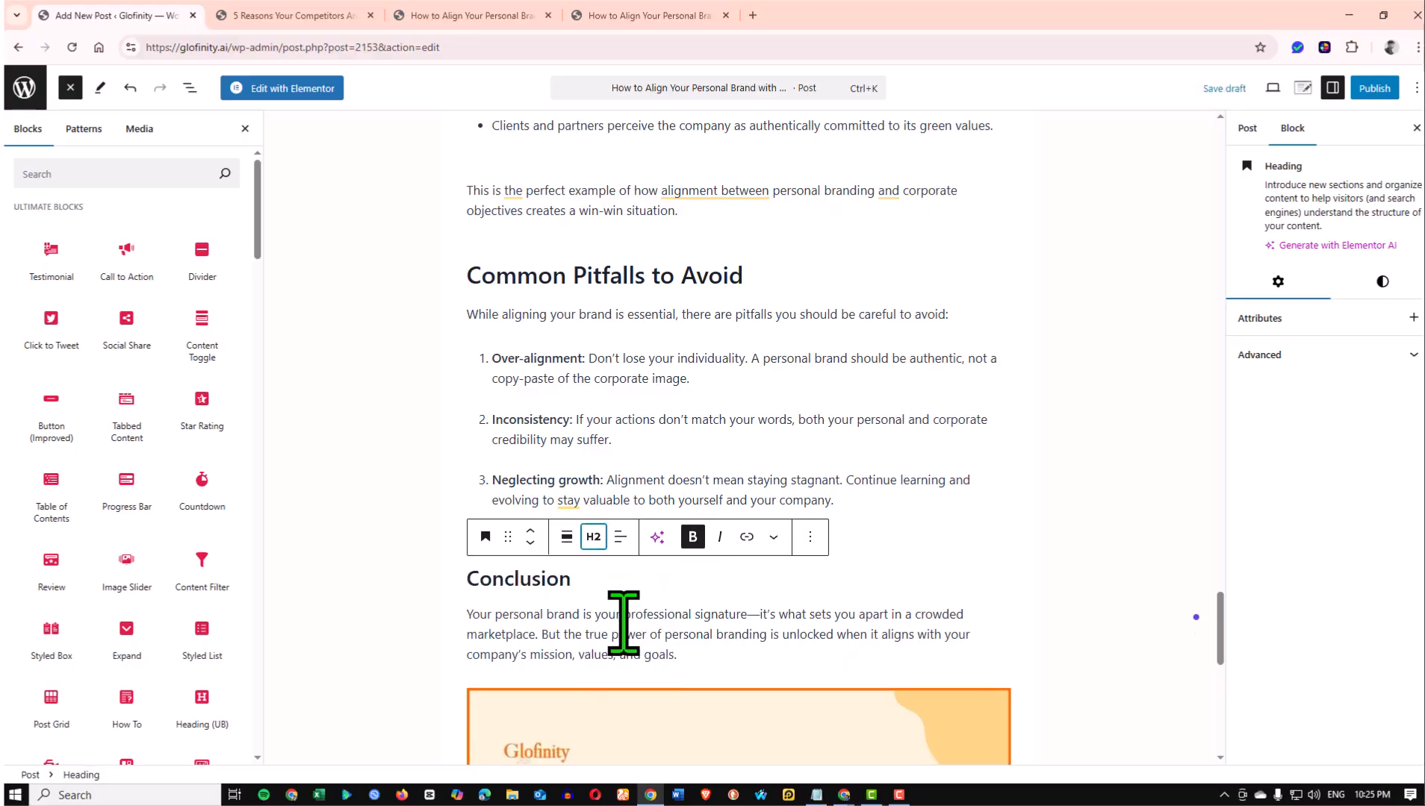
Check the heading level of "Common Pitfalls to Avoid" and review the rest of the post down to its closing paragraph
{"action": "triple_click", "coordinate": [603, 276]}
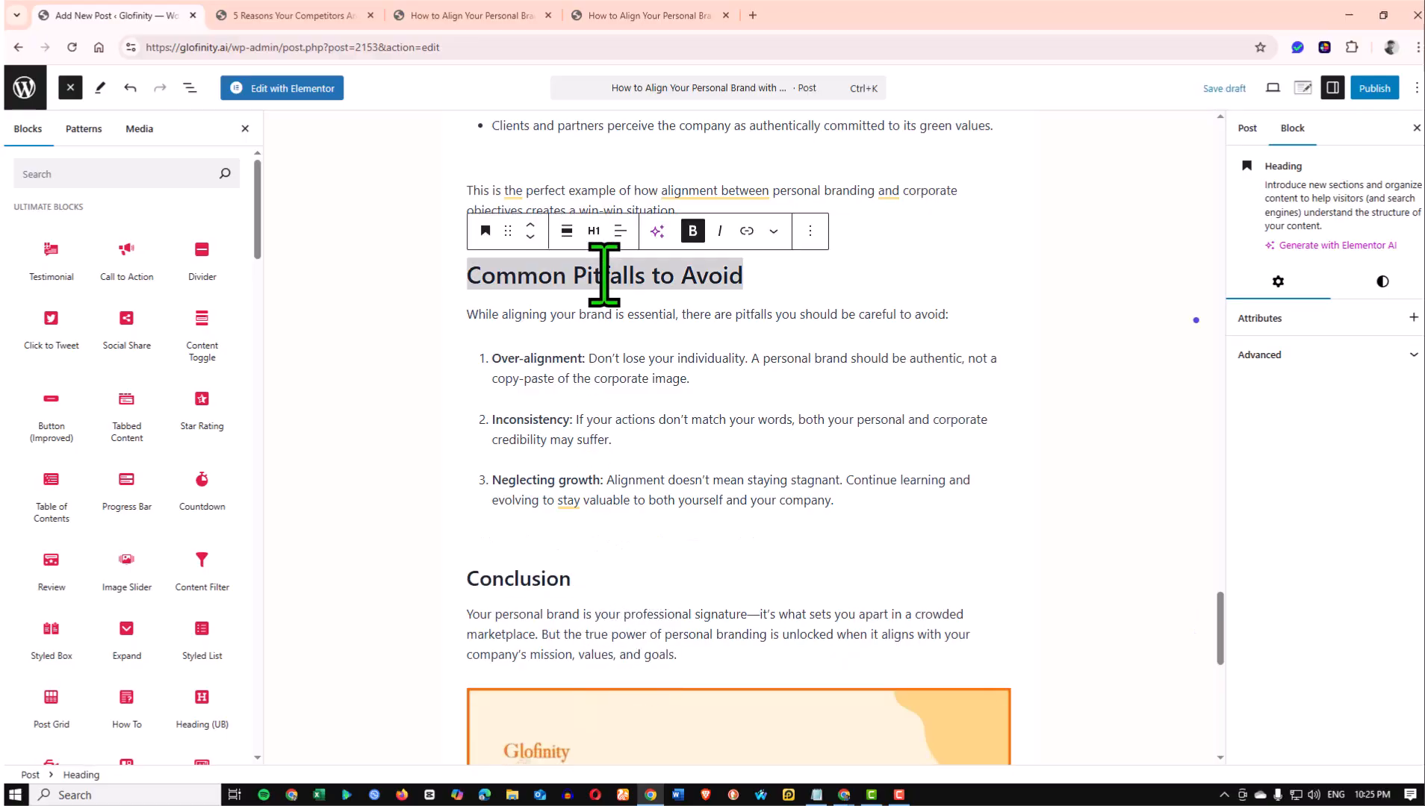
{"action": "scroll", "coordinate": [627, 441], "scroll_direction": "up", "scroll_amount": 2}
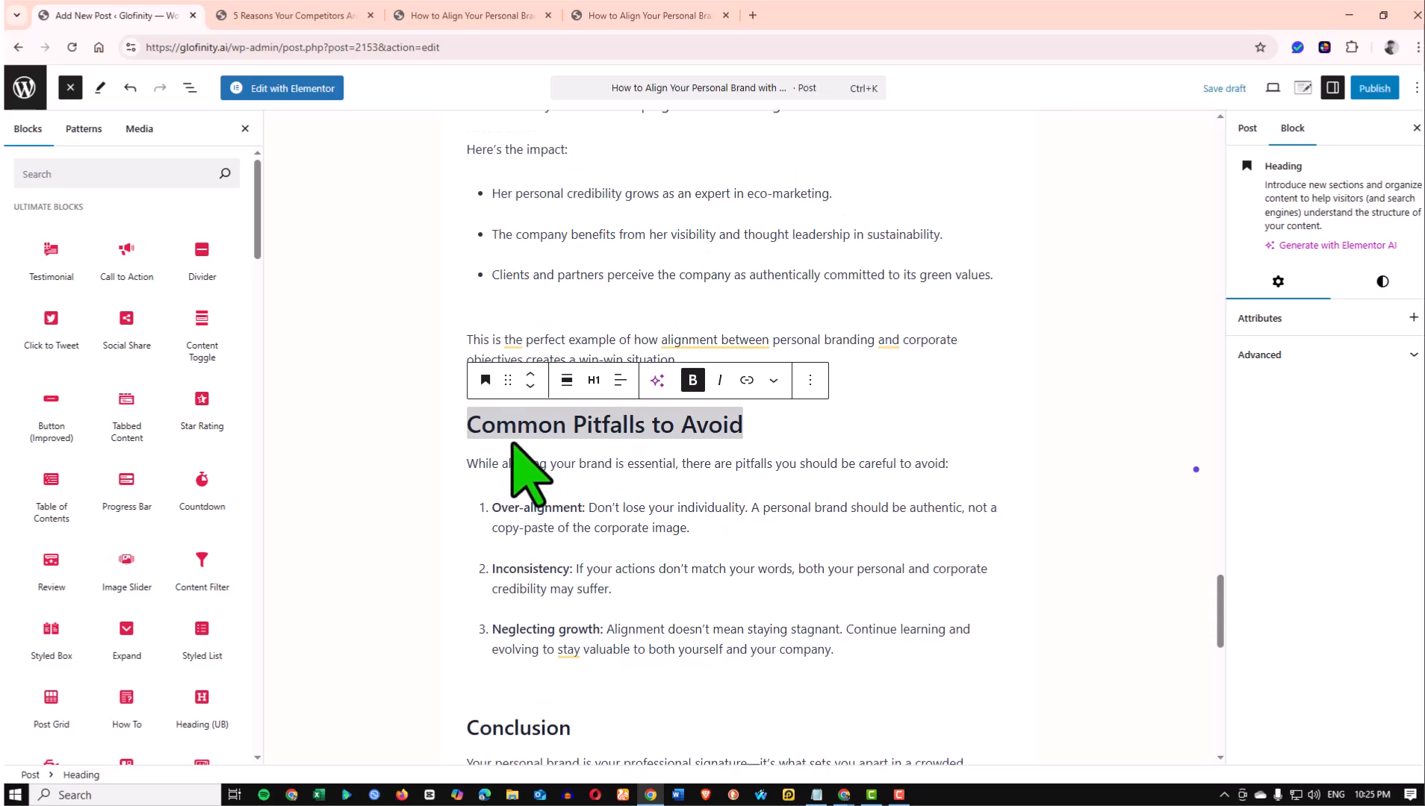
{"action": "left_click", "coordinate": [765, 429]}
{"action": "scroll", "coordinate": [773, 424], "scroll_direction": "down", "scroll_amount": 2}
{"action": "scroll", "coordinate": [684, 477], "scroll_direction": "down", "scroll_amount": 1}
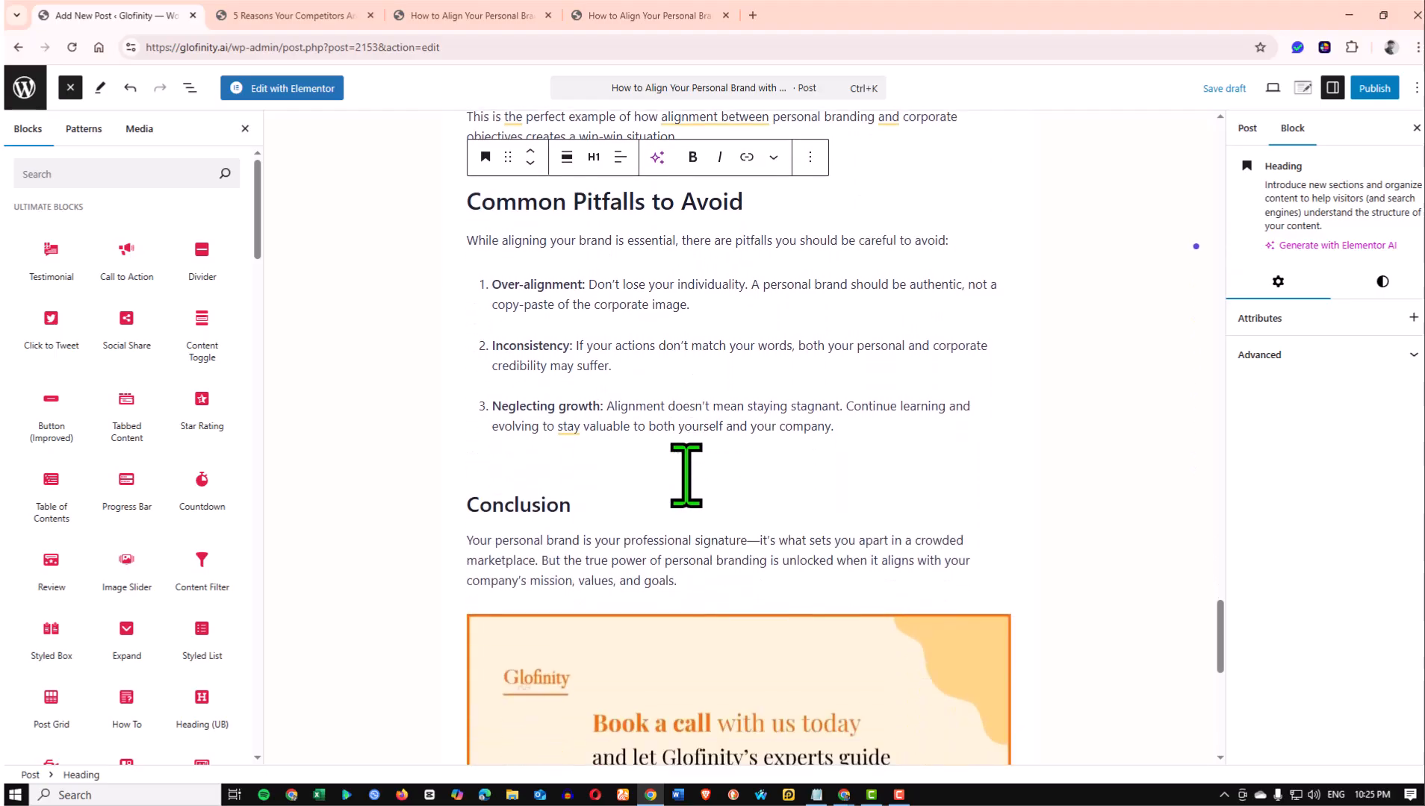
{"action": "scroll", "coordinate": [687, 475], "scroll_direction": "down", "scroll_amount": 6}
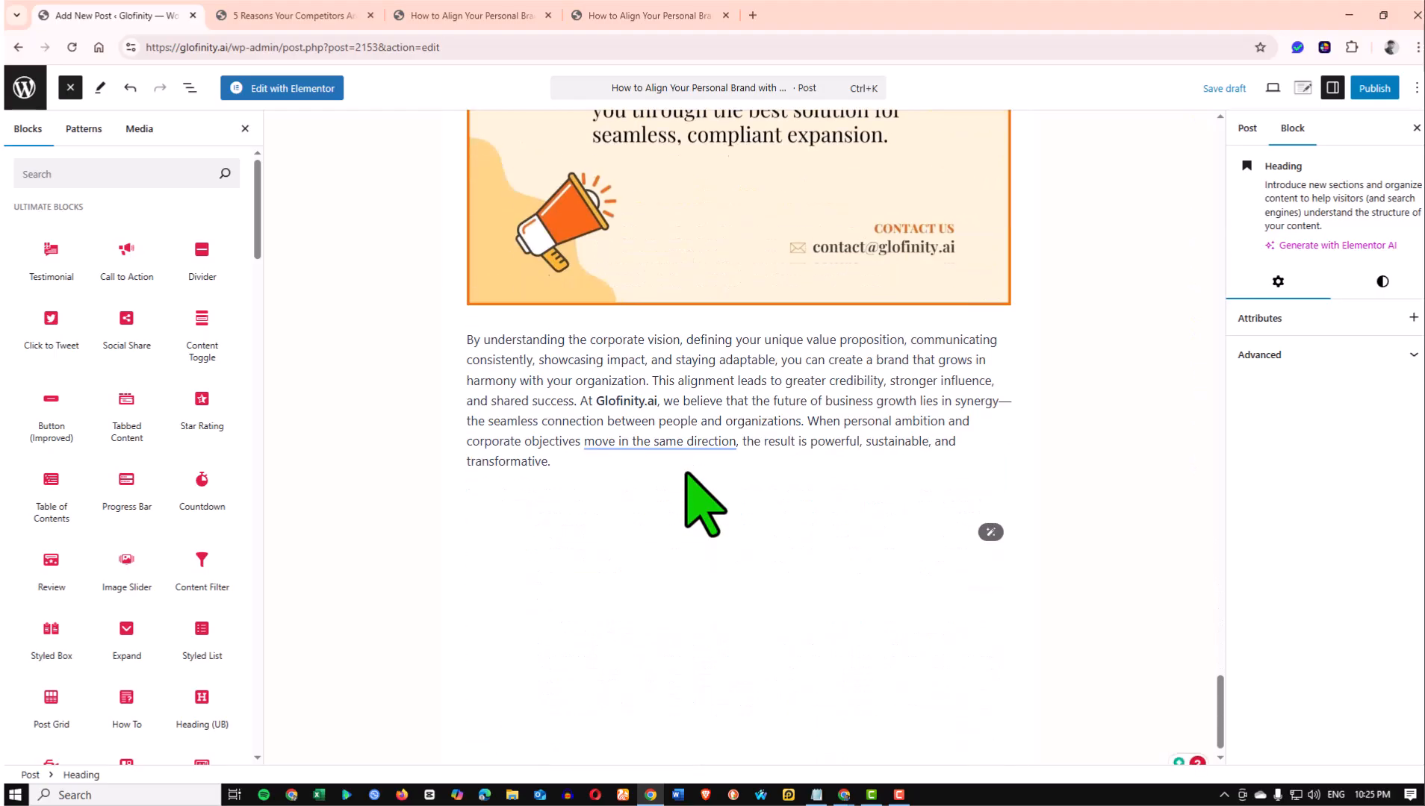
{"action": "scroll", "coordinate": [685, 473], "scroll_direction": "up", "scroll_amount": 4}
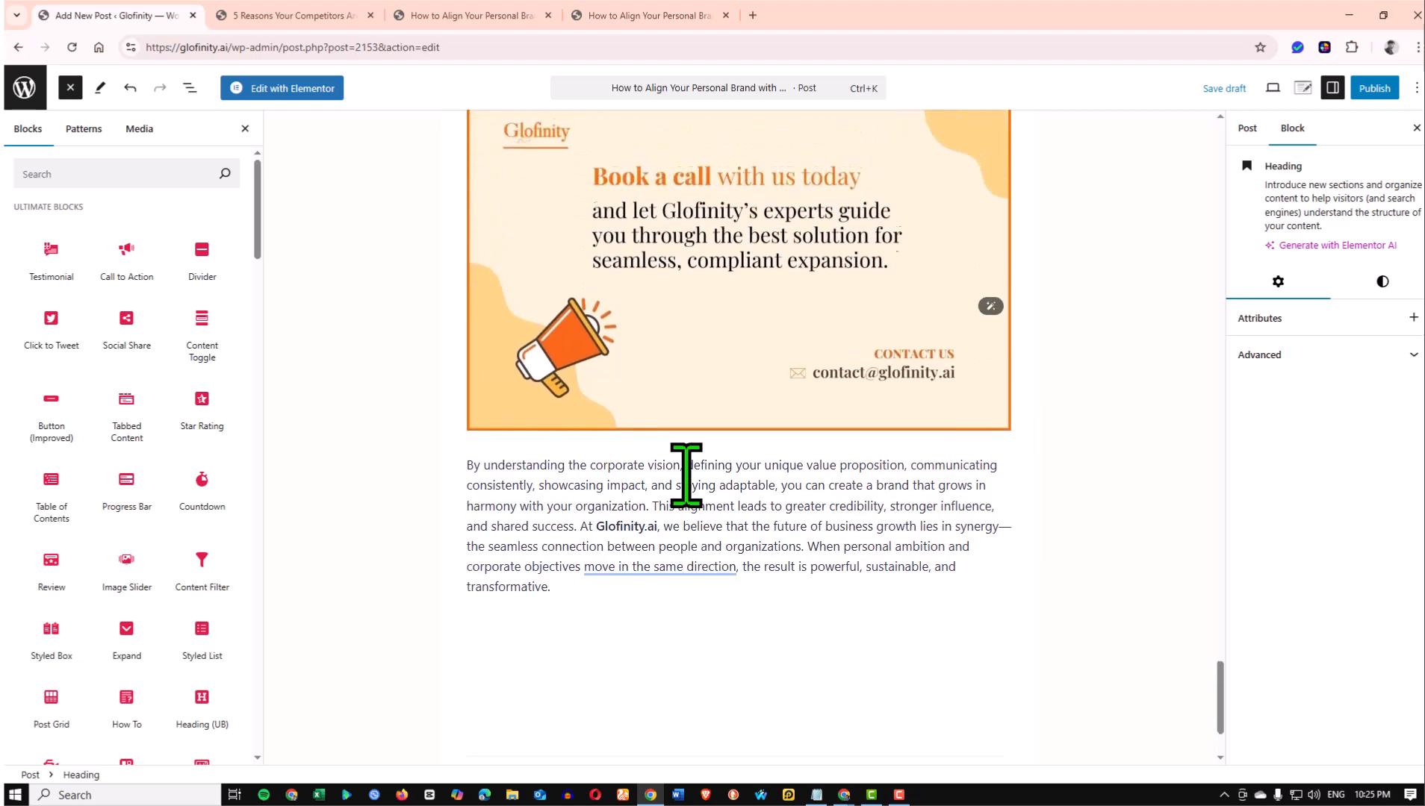
{"action": "scroll", "coordinate": [575, 487], "scroll_direction": "up", "scroll_amount": 3}
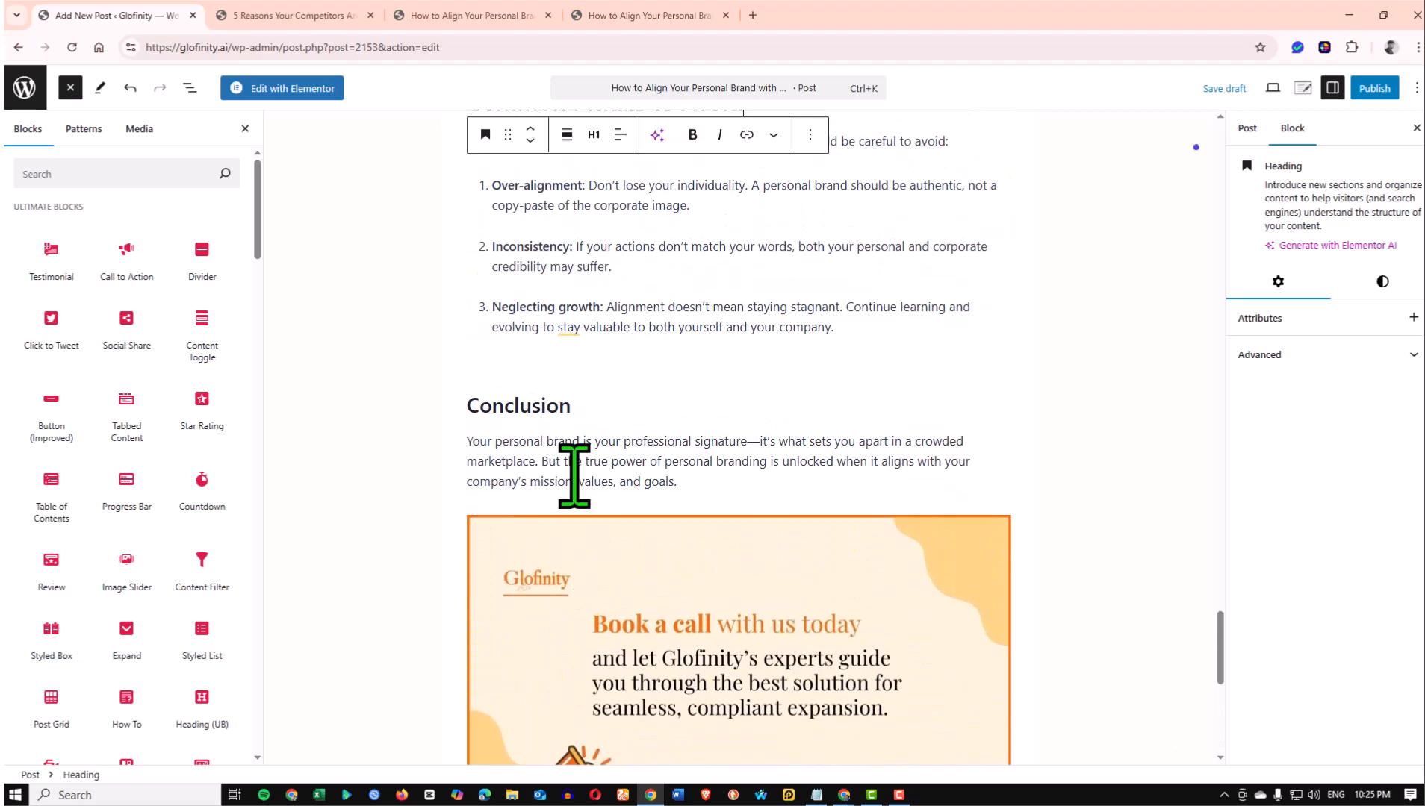
Add an empty paragraph block below the post's closing paragraph, after the "Book a call" banner
{"action": "left_click", "coordinate": [573, 476]}
{"action": "left_click", "coordinate": [589, 269]}
{"action": "left_click", "coordinate": [593, 484]}
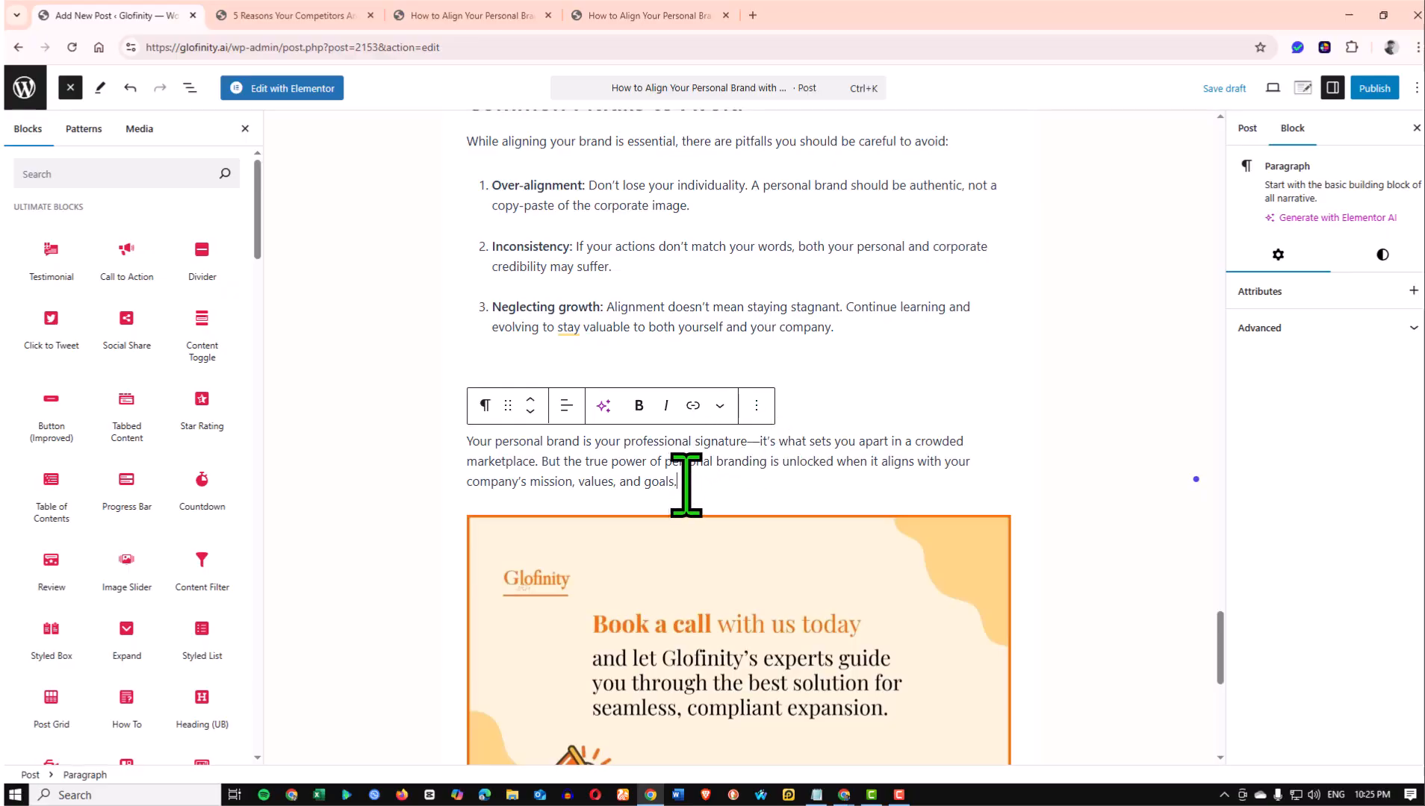
{"action": "scroll", "coordinate": [684, 486], "scroll_direction": "down", "scroll_amount": 6}
{"action": "left_click", "coordinate": [563, 514]}
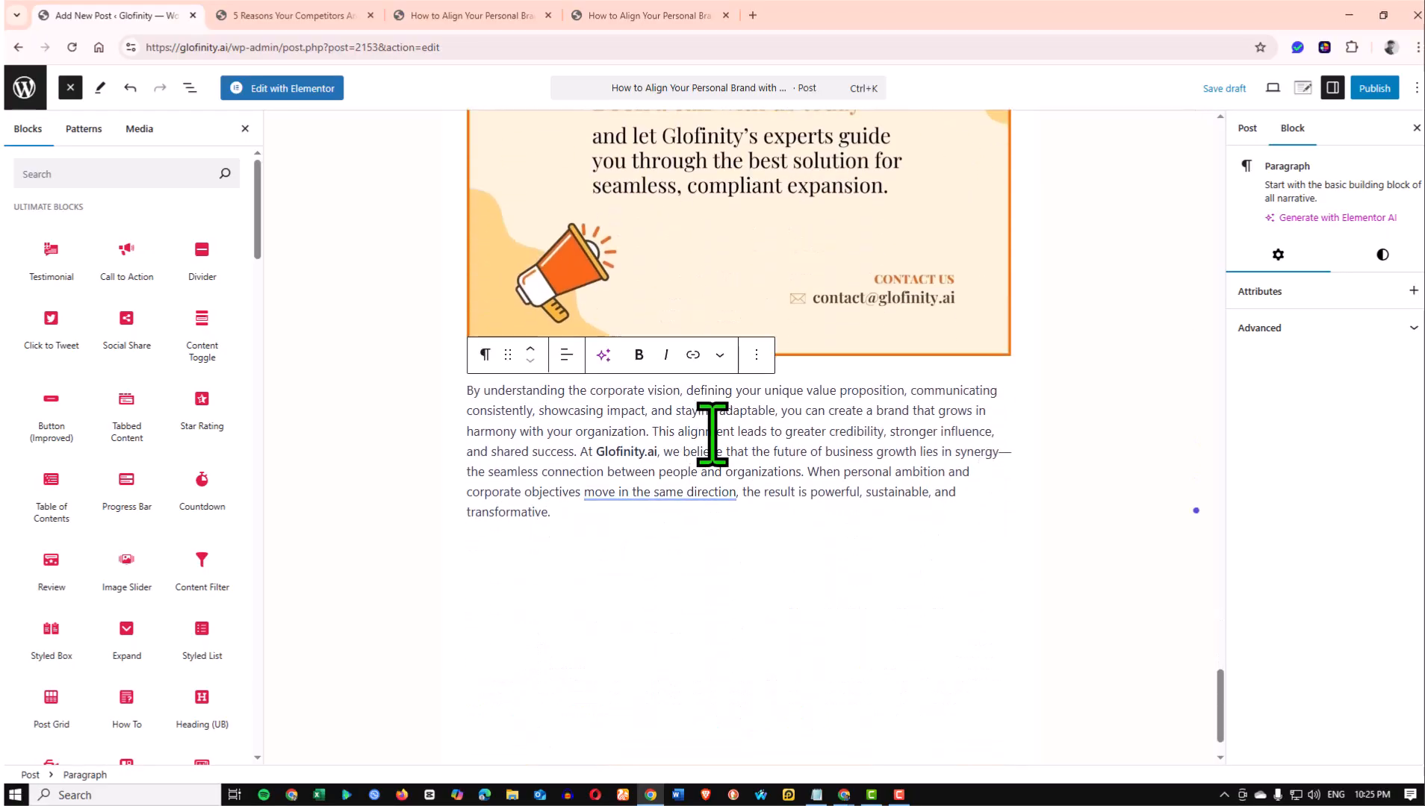
{"action": "left_click", "coordinate": [672, 549]}
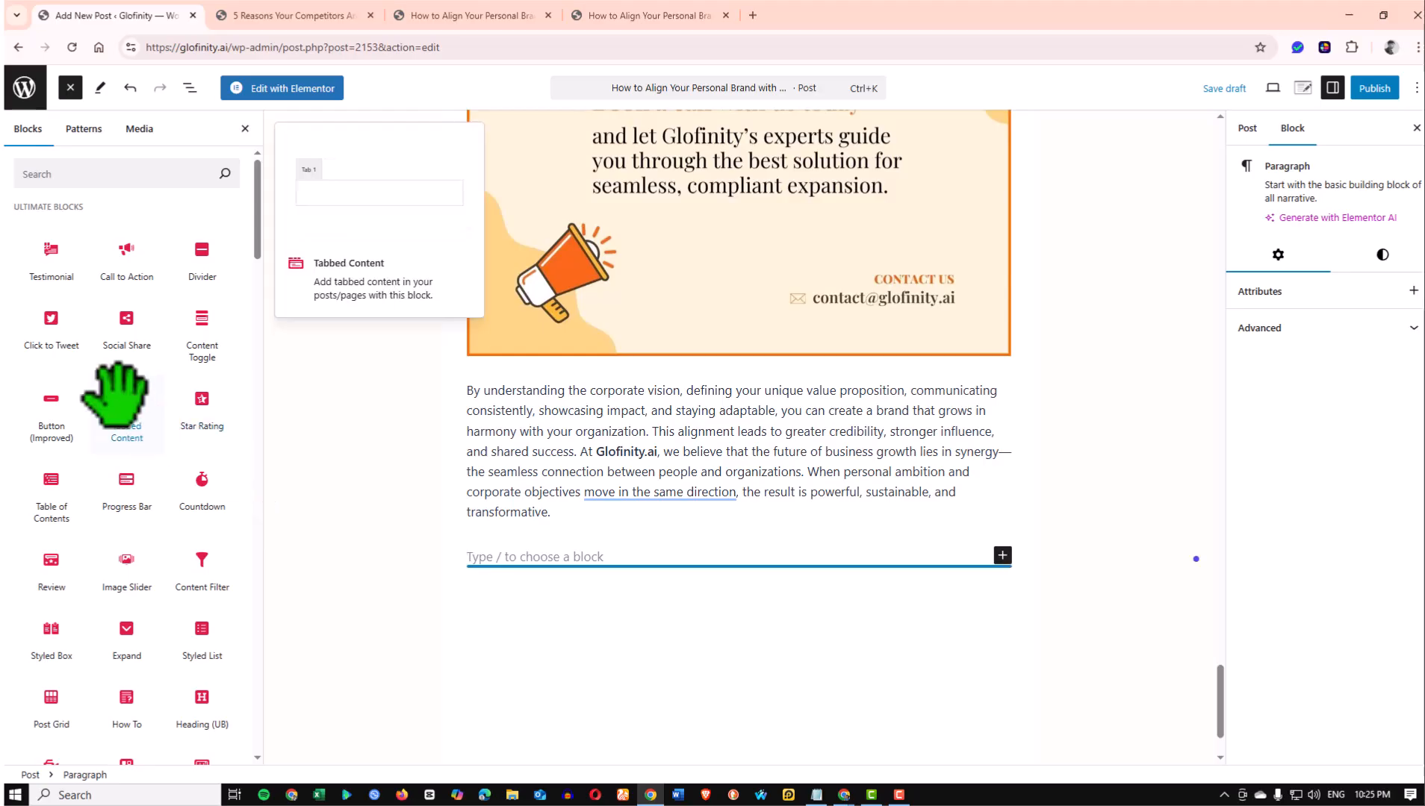
Browse the available blocks, patterns and media, and close the block inserter
{"action": "scroll", "coordinate": [138, 445], "scroll_direction": "down", "scroll_amount": 3}
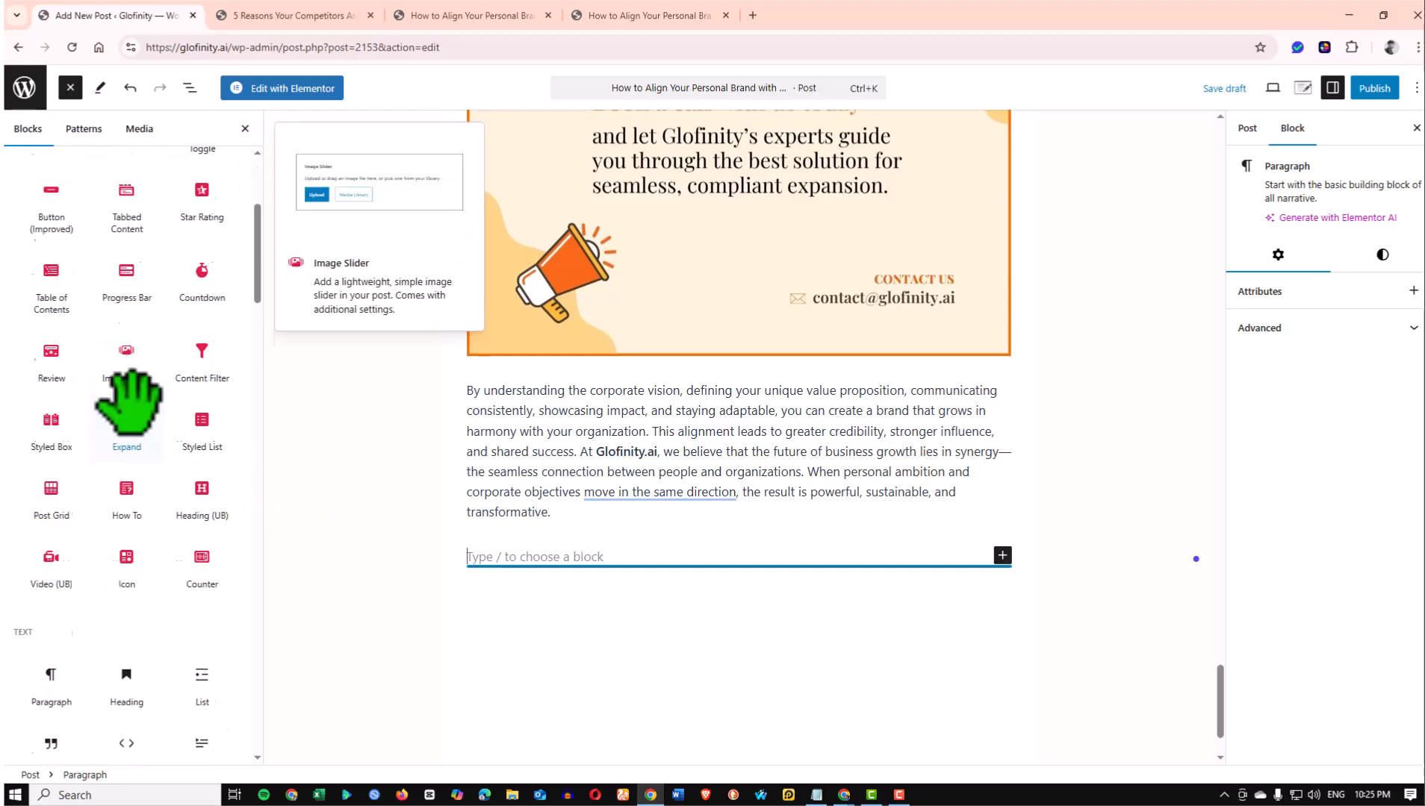
{"action": "scroll", "coordinate": [131, 448], "scroll_direction": "up", "scroll_amount": 3}
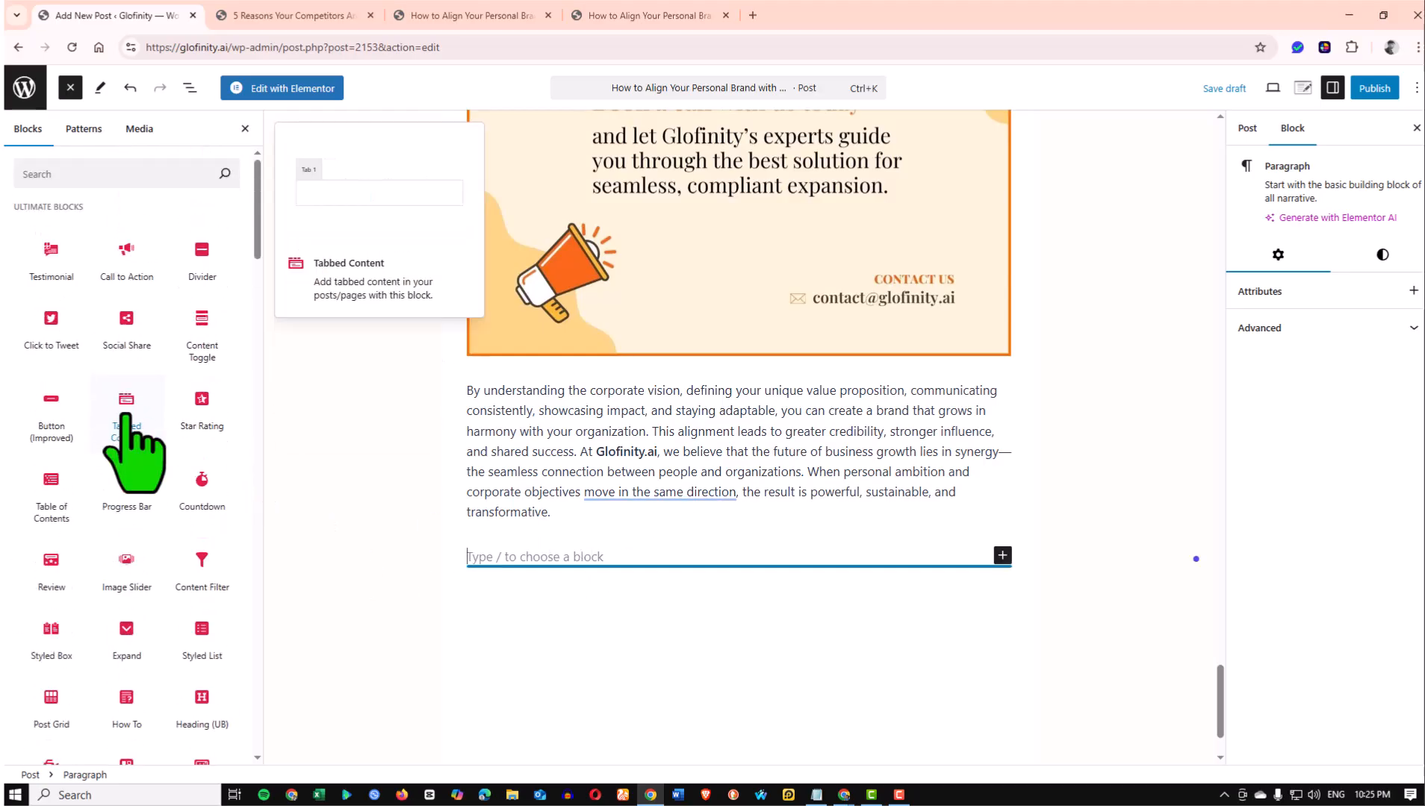
{"action": "left_click", "coordinate": [78, 130]}
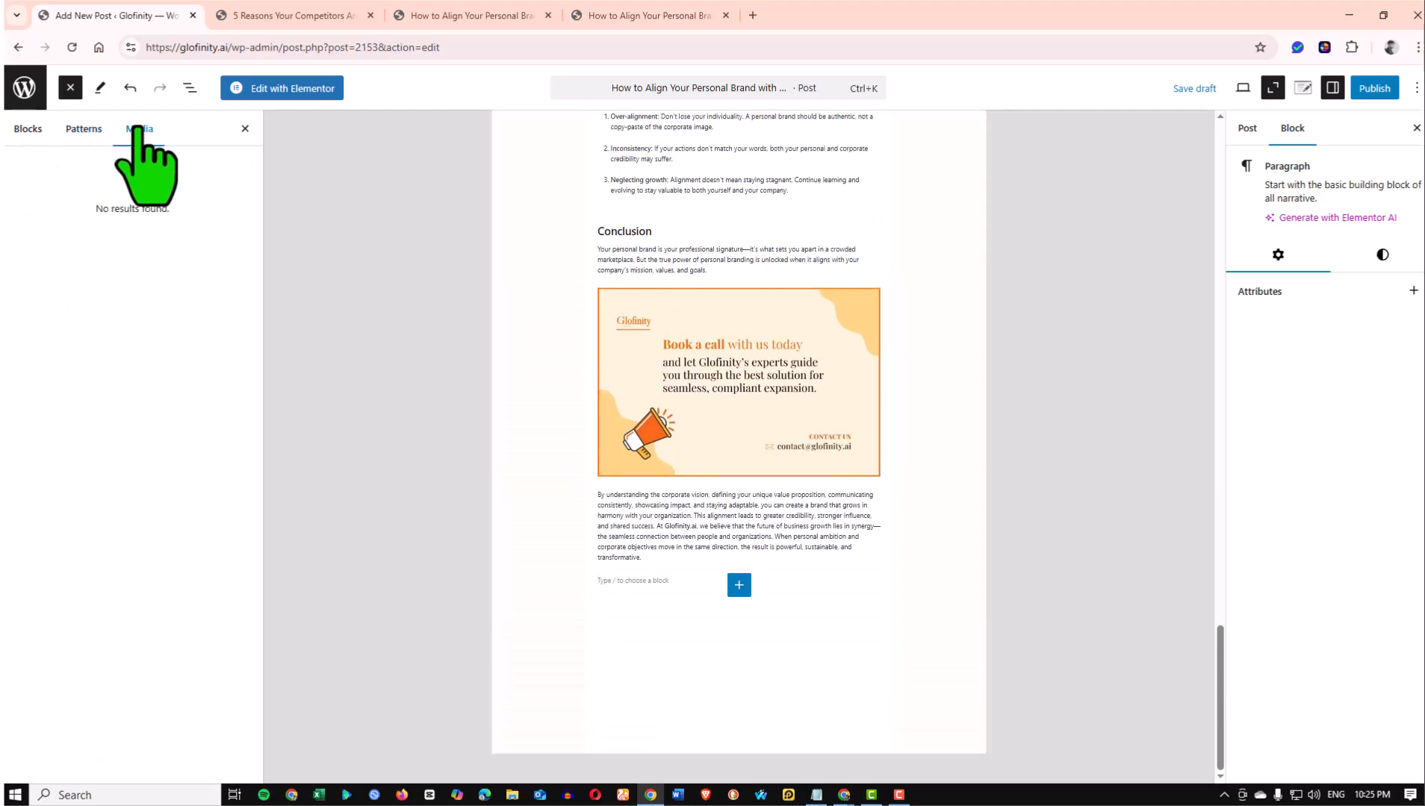
{"action": "left_click", "coordinate": [18, 129]}
{"action": "left_click", "coordinate": [70, 88]}
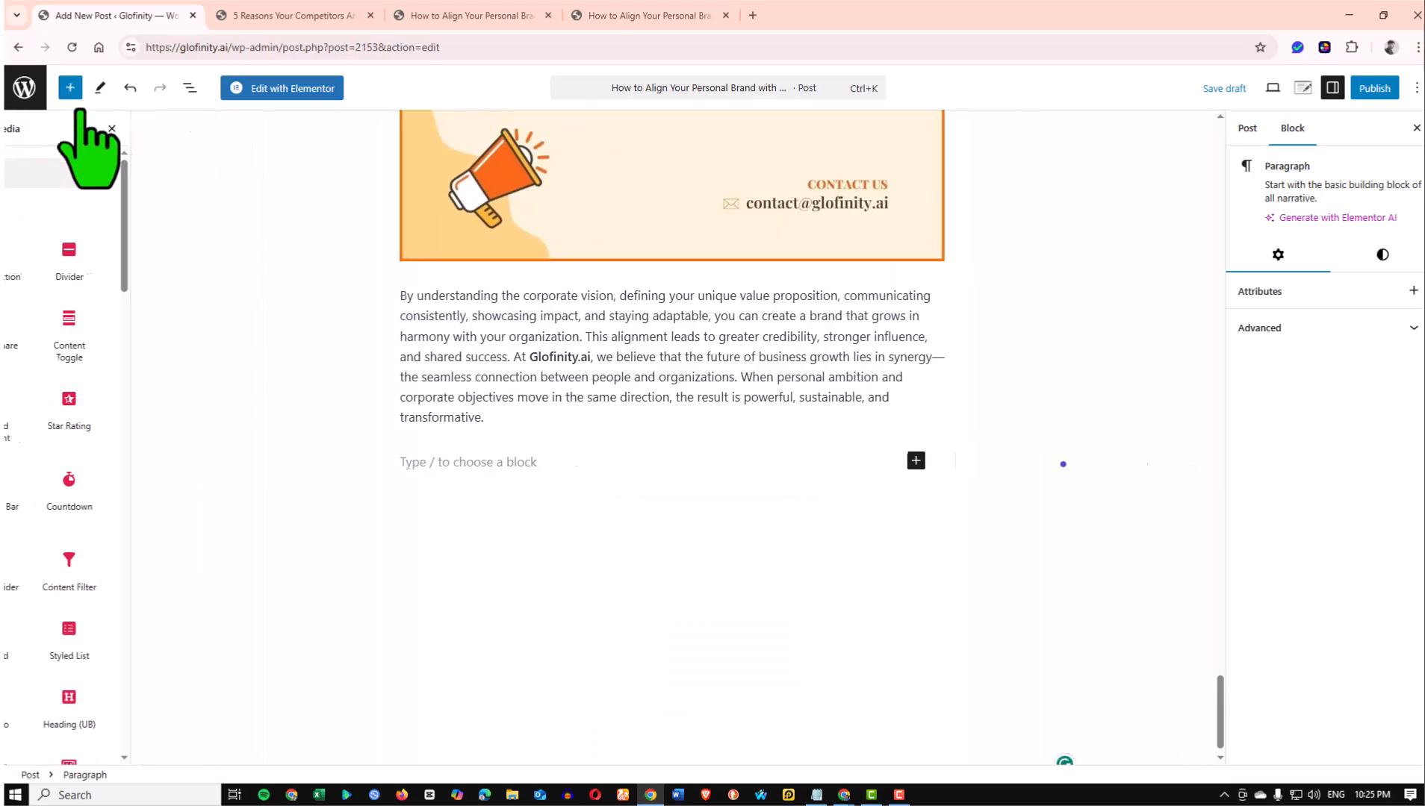
{"action": "scroll", "coordinate": [477, 575], "scroll_direction": "up", "scroll_amount": 4}
{"action": "scroll", "coordinate": [495, 560], "scroll_direction": "down", "scroll_amount": 4}
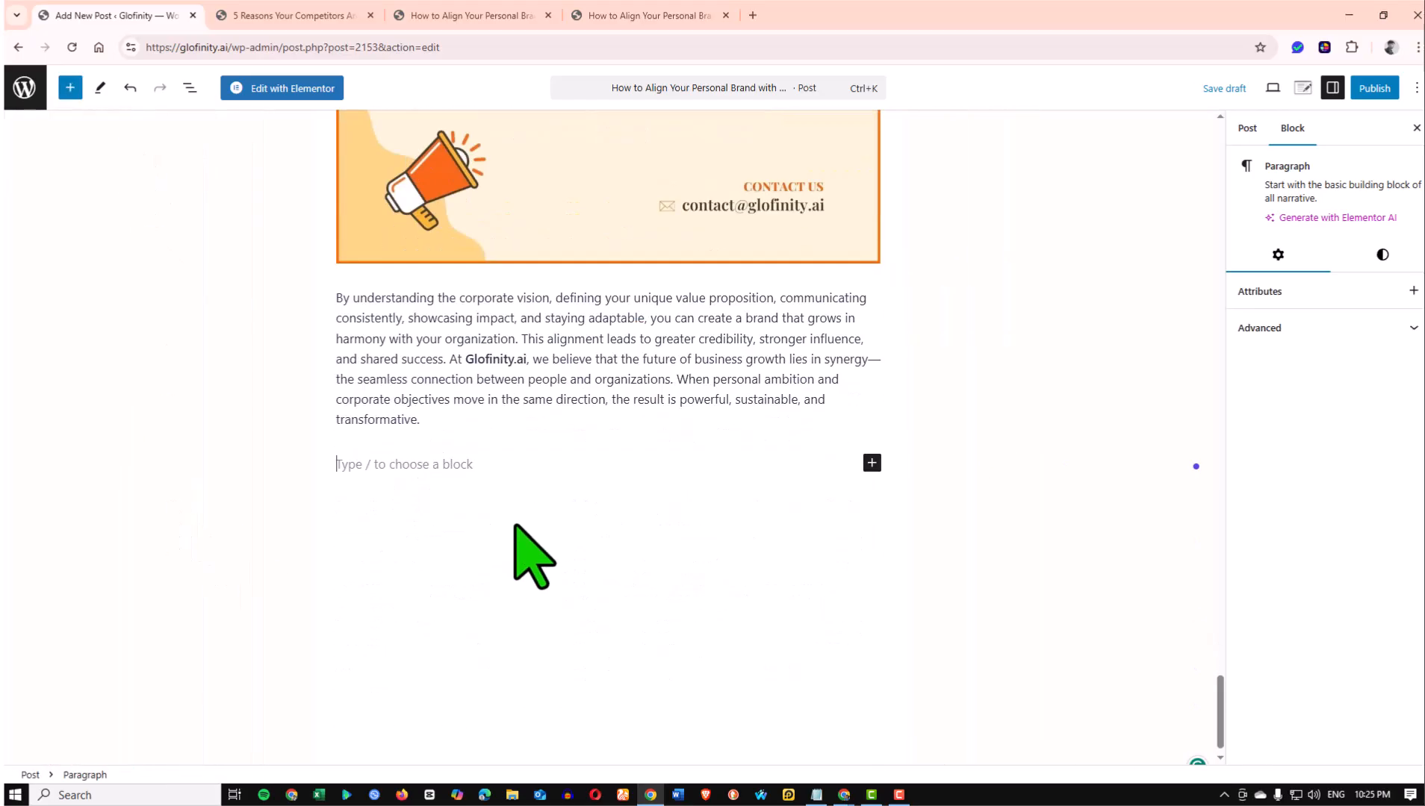
Open the full block library for the post and search it for "spa"
{"action": "left_click", "coordinate": [872, 461]}
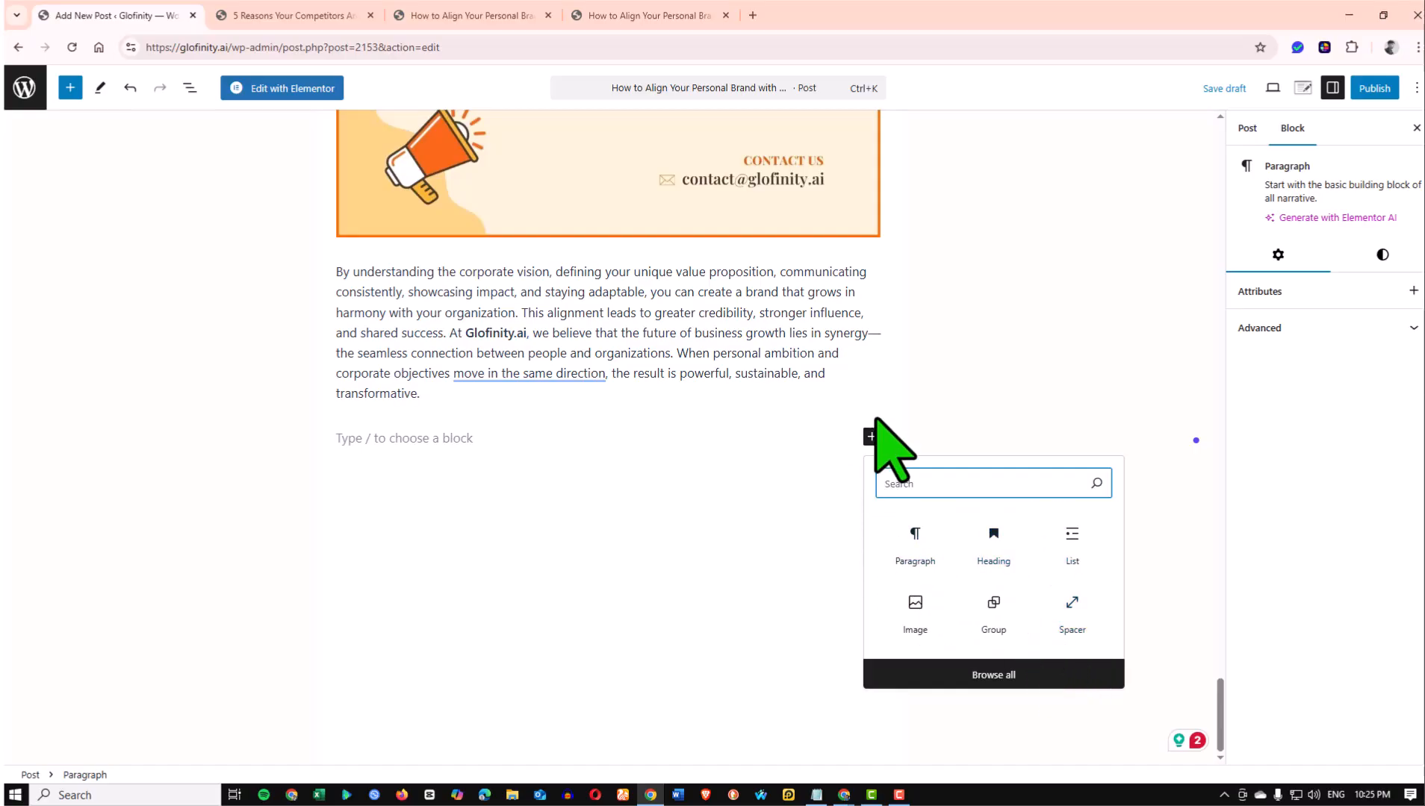
{"action": "left_click", "coordinate": [70, 88]}
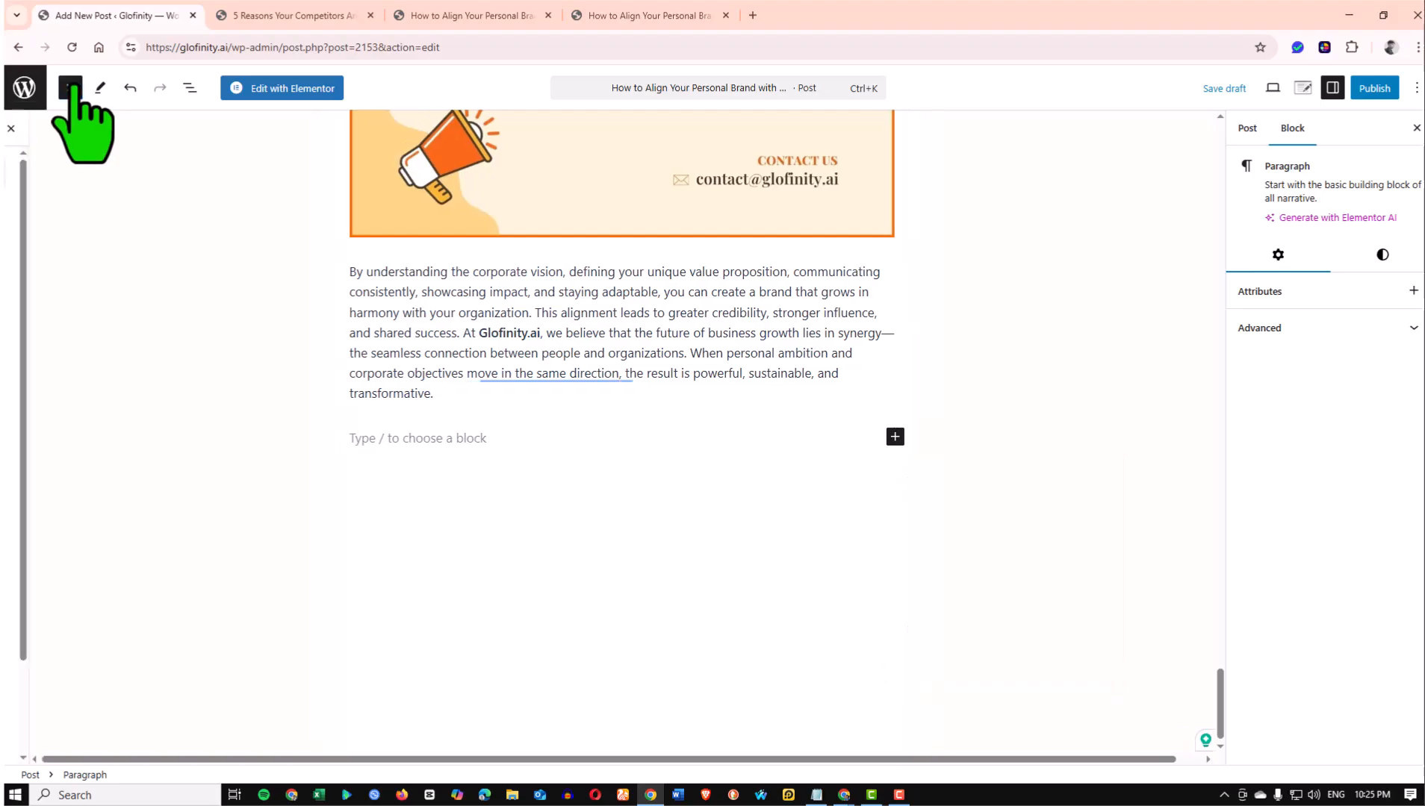
{"action": "scroll", "coordinate": [93, 404], "scroll_direction": "down", "scroll_amount": 10}
{"action": "scroll", "coordinate": [85, 409], "scroll_direction": "up", "scroll_amount": 10}
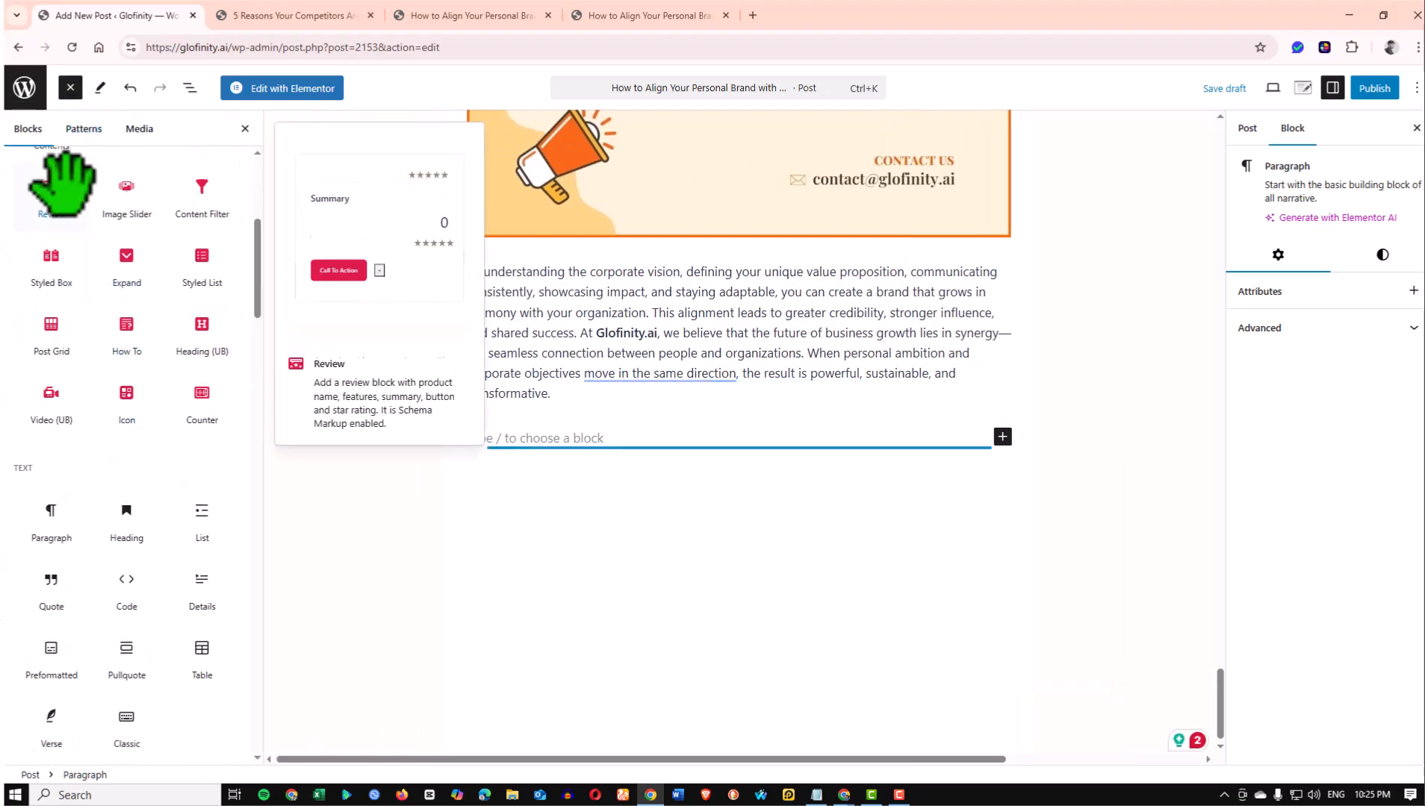
{"action": "type", "text": "spa"}
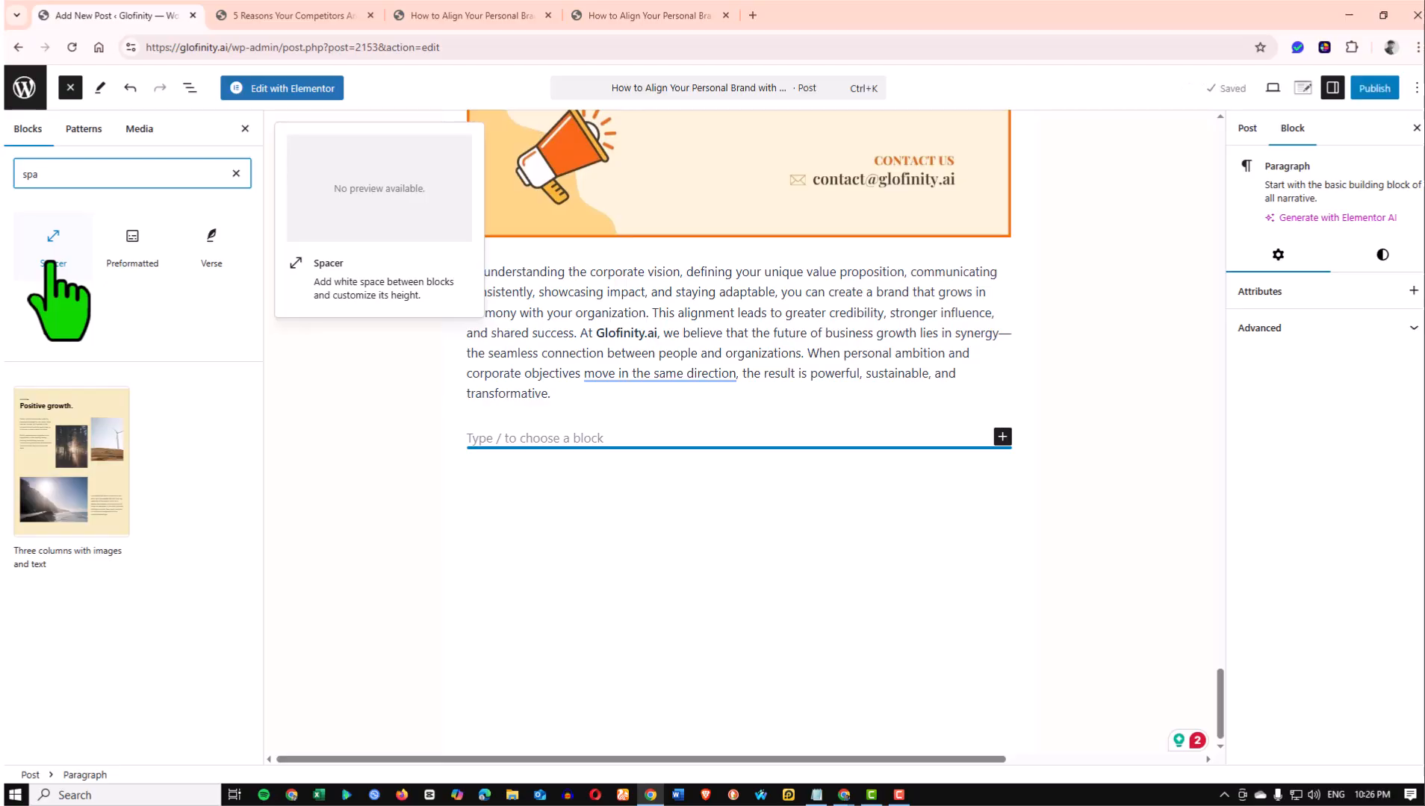
Insert a Spacer block in the Real-World Example section, directly above the line "Here's the impact:"
{"action": "scroll", "coordinate": [560, 448], "scroll_direction": "up", "scroll_amount": 10}
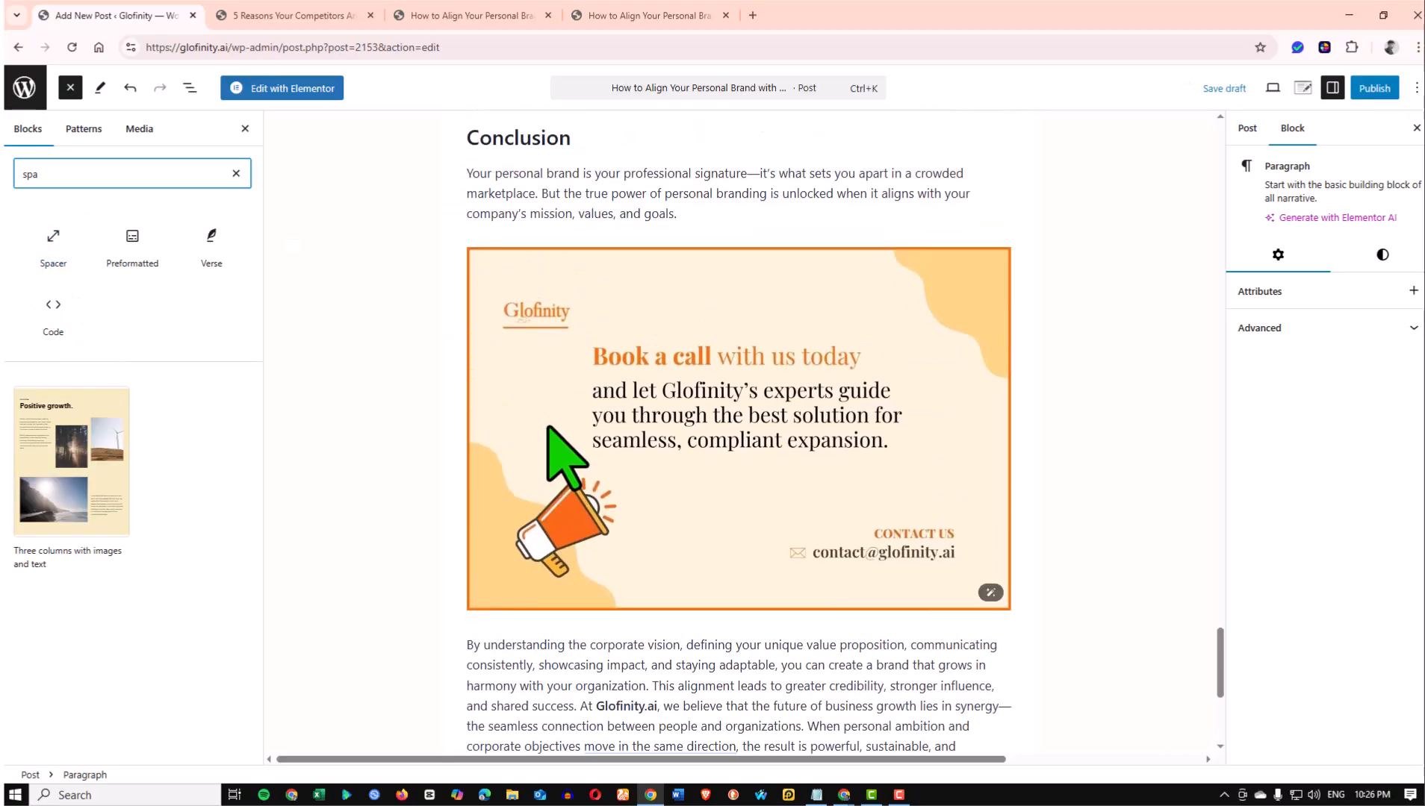
{"action": "scroll", "coordinate": [549, 328], "scroll_direction": "up", "scroll_amount": 5}
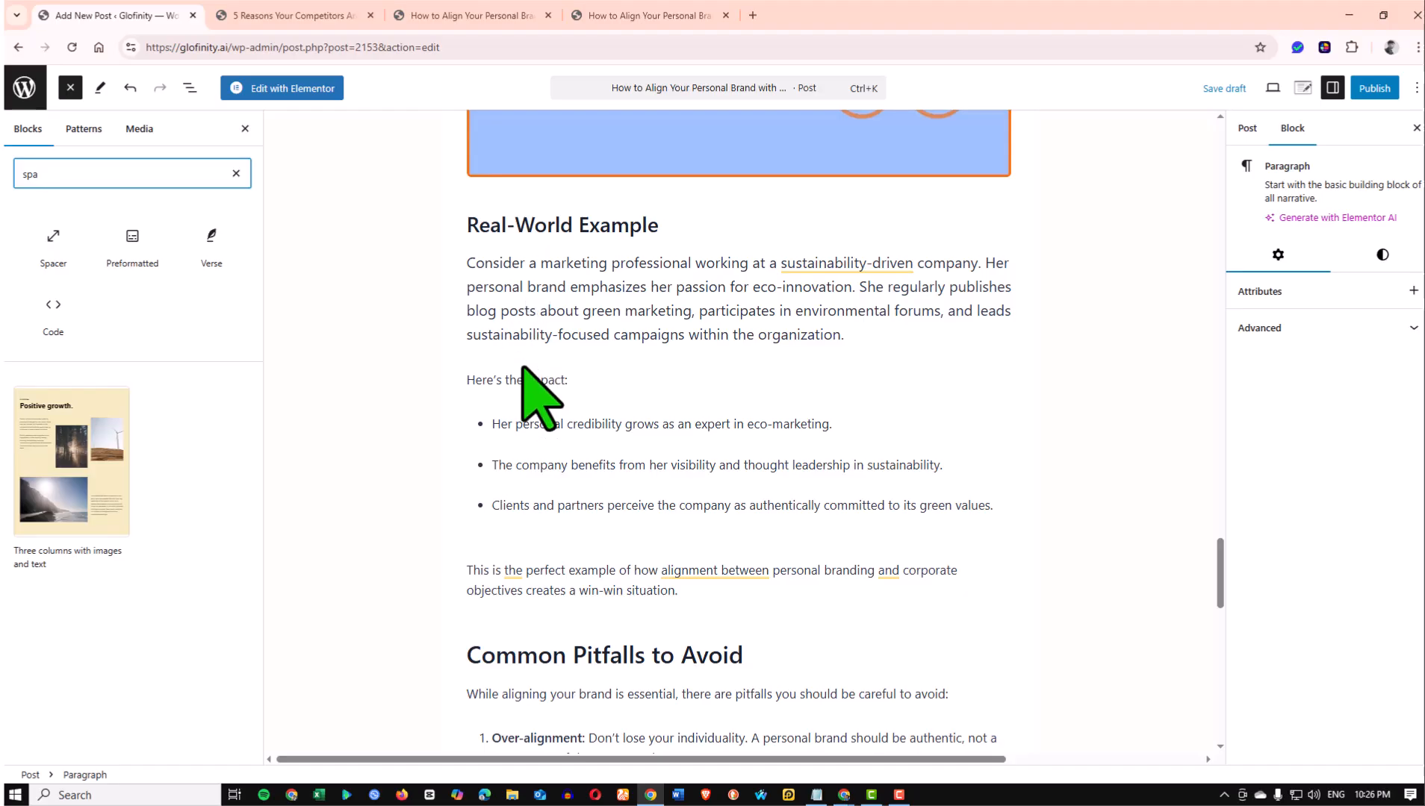
{"action": "left_click", "coordinate": [592, 362]}
{"action": "scroll", "coordinate": [448, 358], "scroll_direction": "down", "scroll_amount": 1}
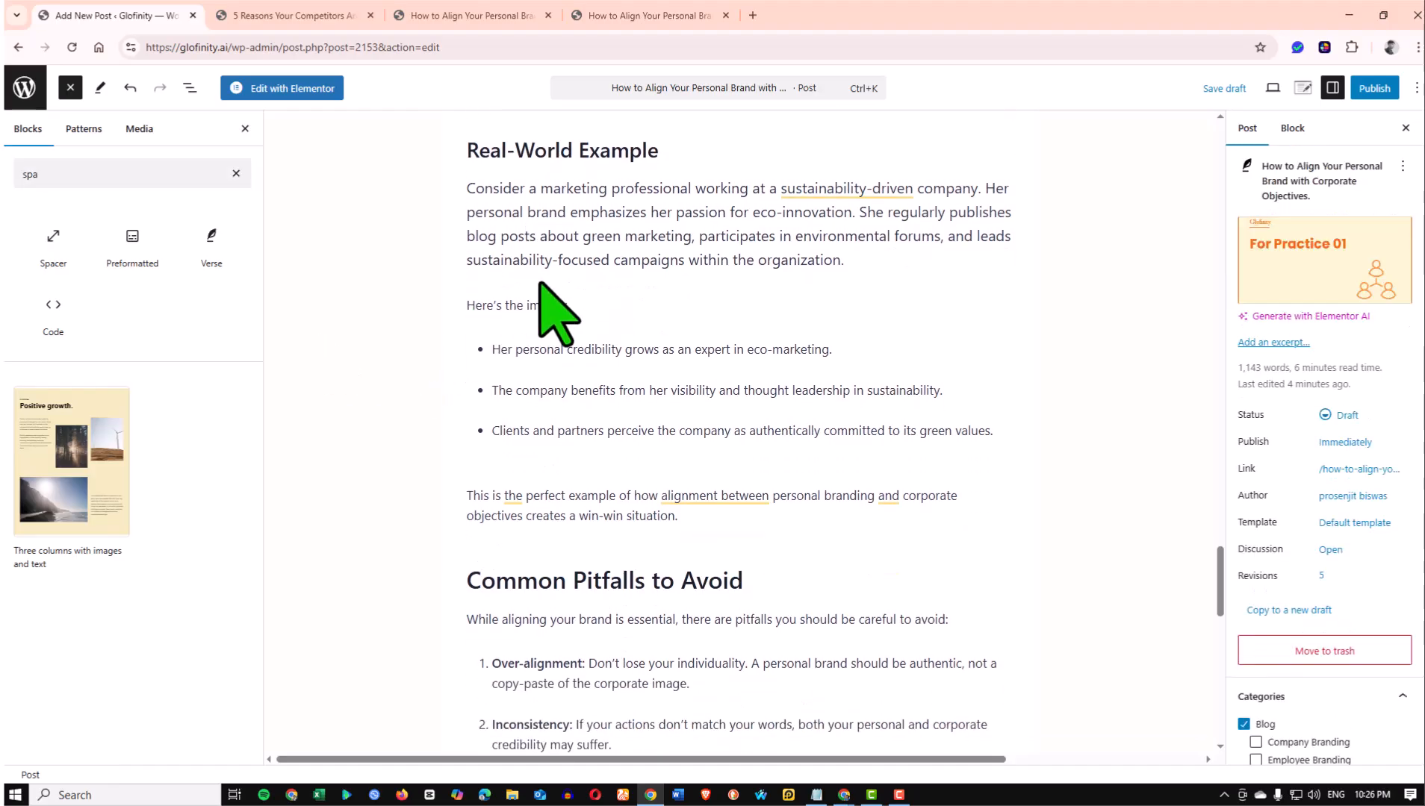
{"action": "left_click_drag", "start_coordinate": [41, 241], "coordinate": [598, 295]}
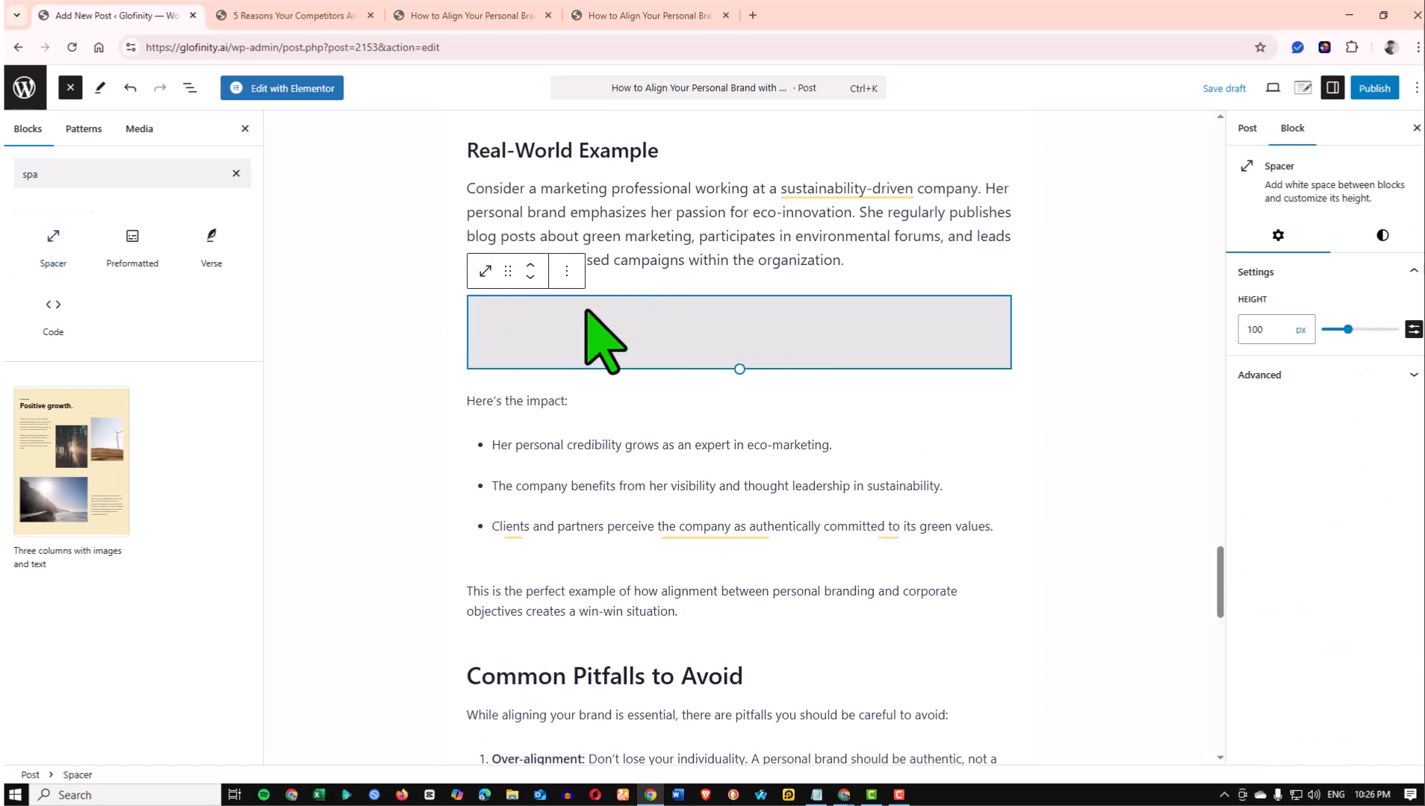
Shrink the Spacer block above "Here's the impact:" to a height of 50 px
{"action": "left_click", "coordinate": [680, 259]}
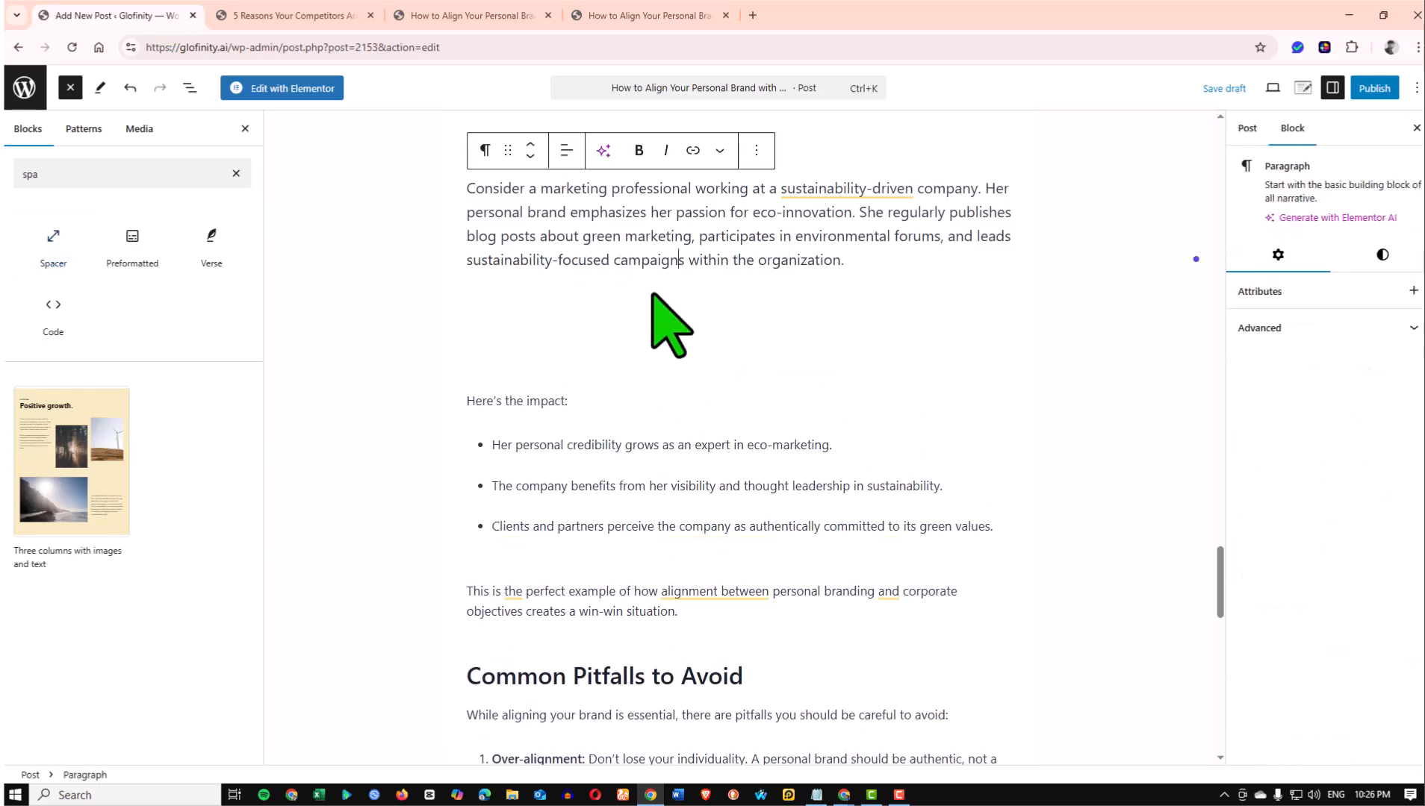
{"action": "left_click", "coordinate": [608, 294]}
{"action": "left_click", "coordinate": [676, 326]}
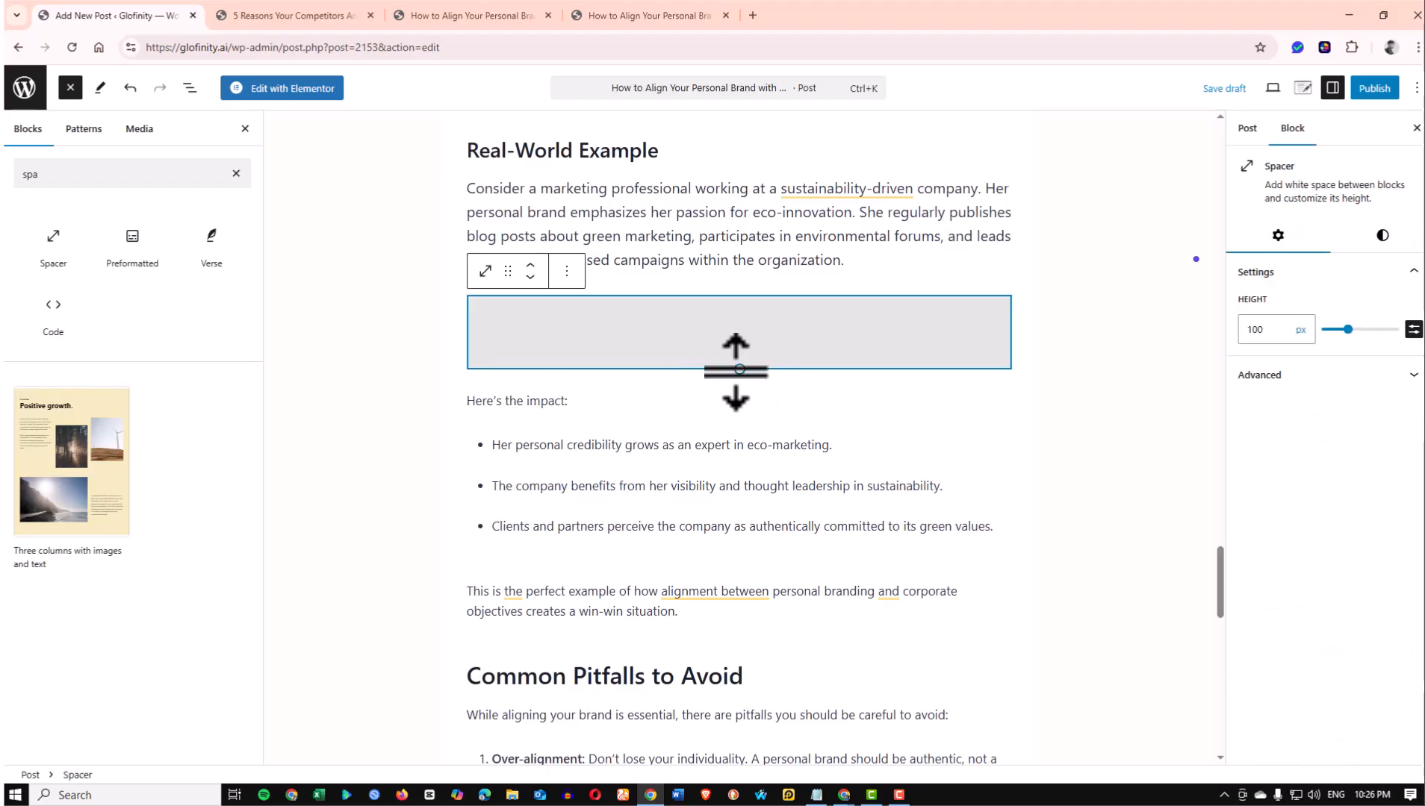
{"action": "left_click_drag", "start_coordinate": [738, 368], "coordinate": [739, 339]}
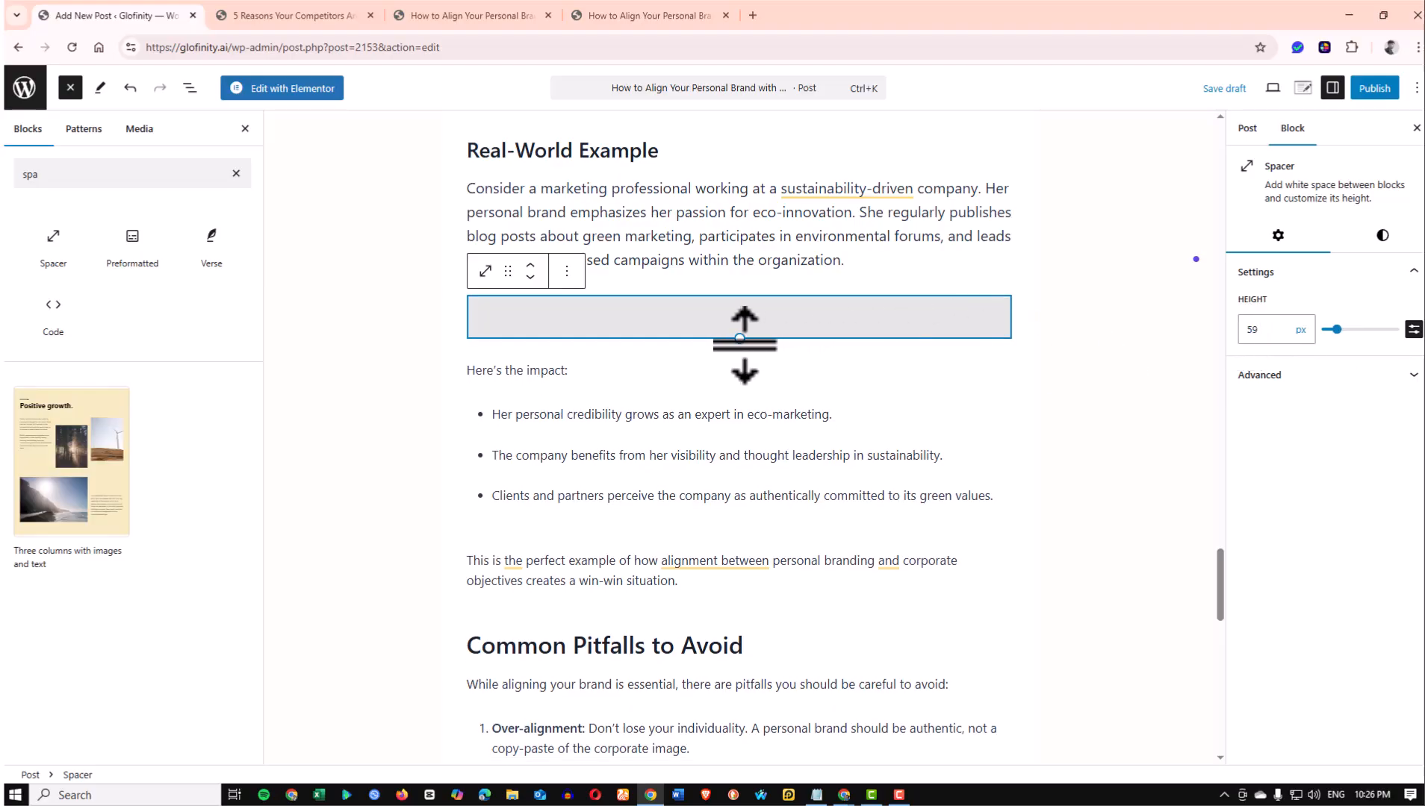
{"action": "left_click_drag", "start_coordinate": [738, 340], "coordinate": [739, 333]}
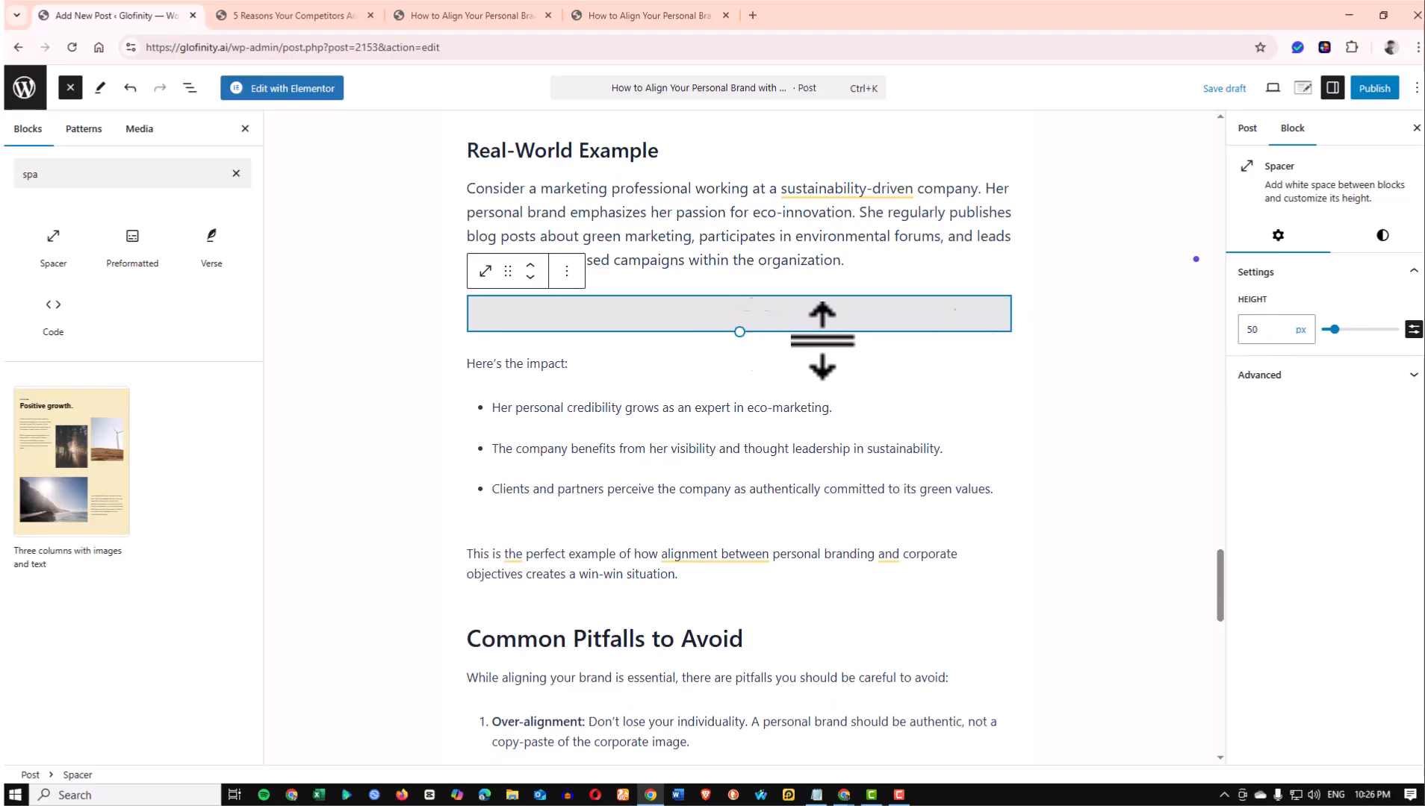
{"action": "left_click", "coordinate": [428, 320]}
{"action": "left_click", "coordinate": [596, 317]}
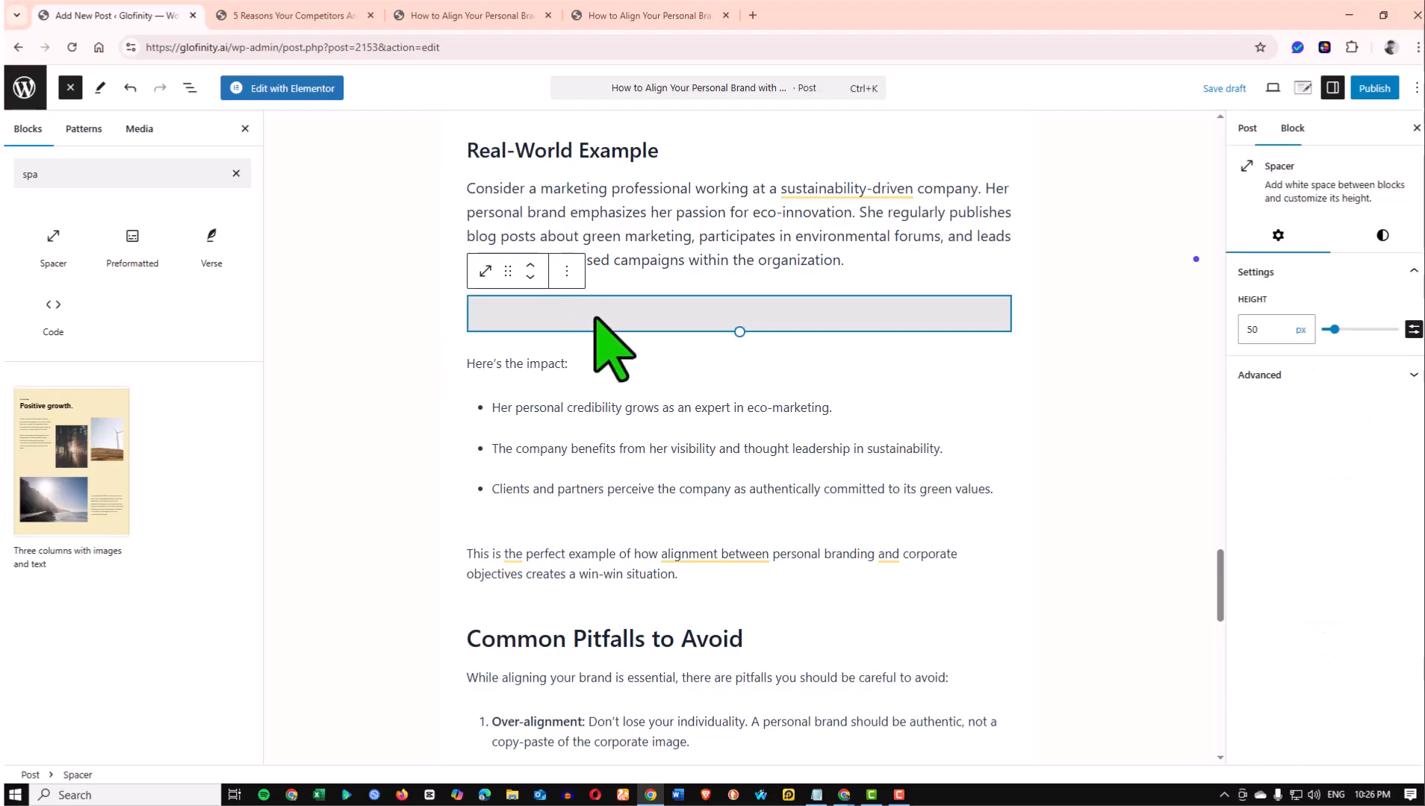
Save the draft, open a fresh preview of the post and close the two older preview tabs
{"action": "left_click", "coordinate": [1225, 90]}
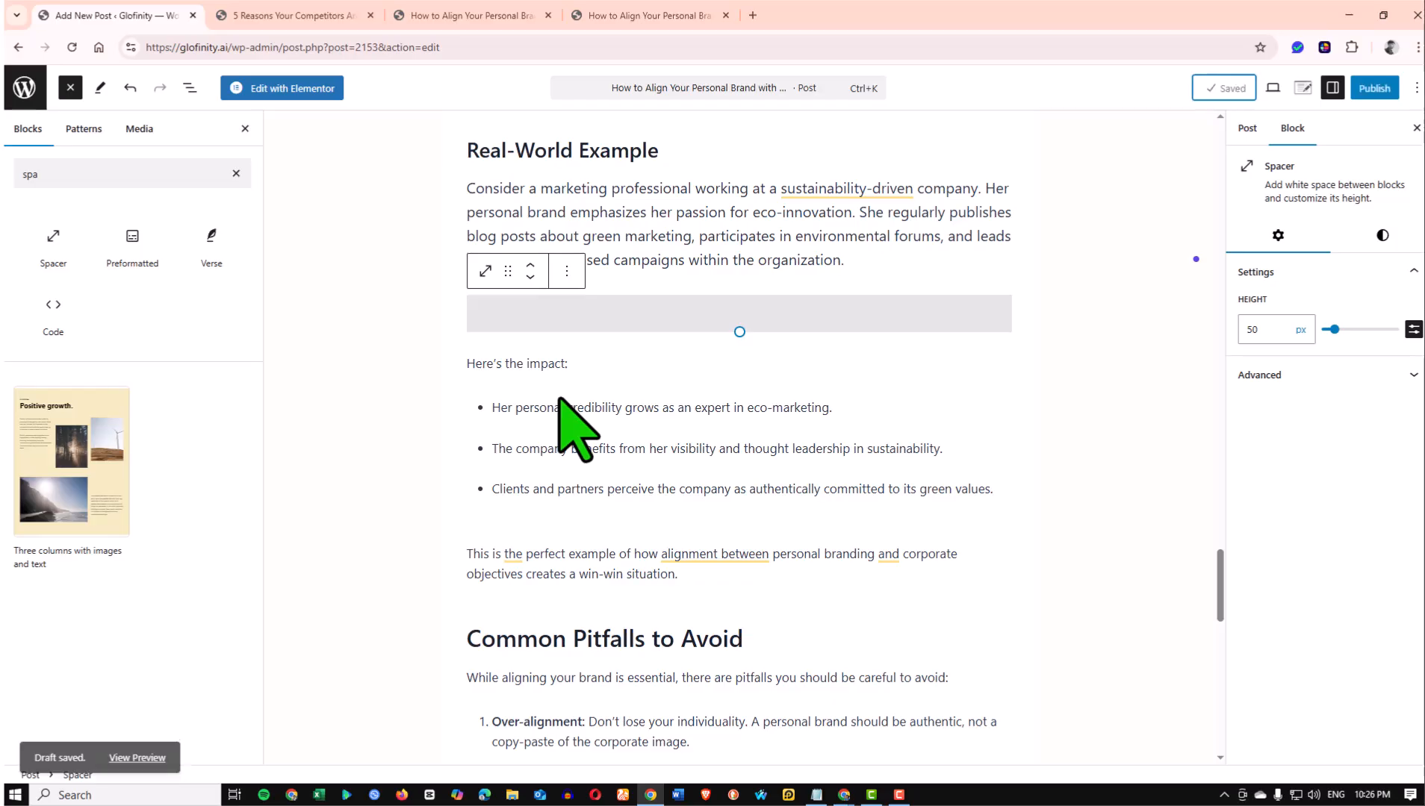
{"action": "left_click", "coordinate": [144, 755]}
{"action": "left_click", "coordinate": [769, 15]}
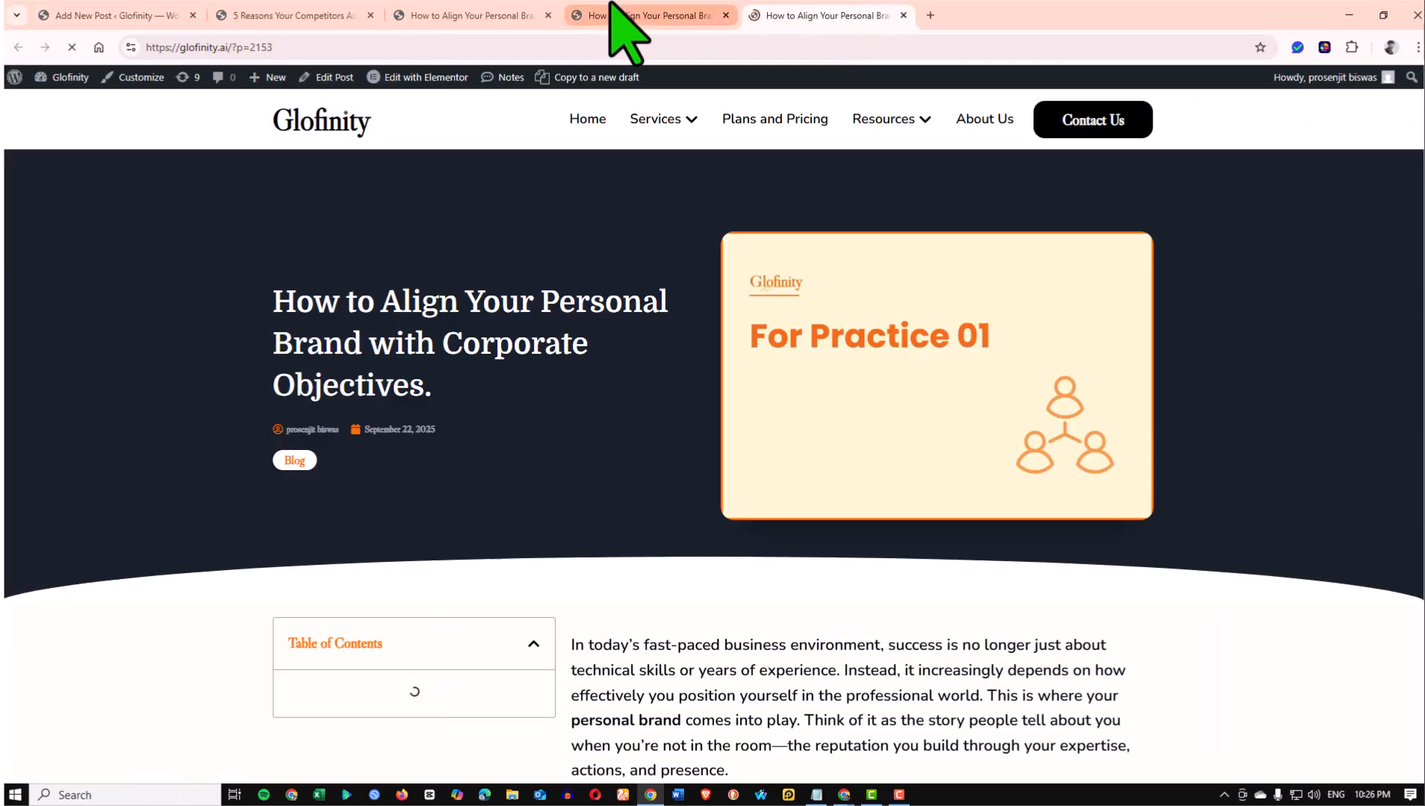
{"action": "middle_click", "coordinate": [611, 4]}
{"action": "middle_click", "coordinate": [507, 4]}
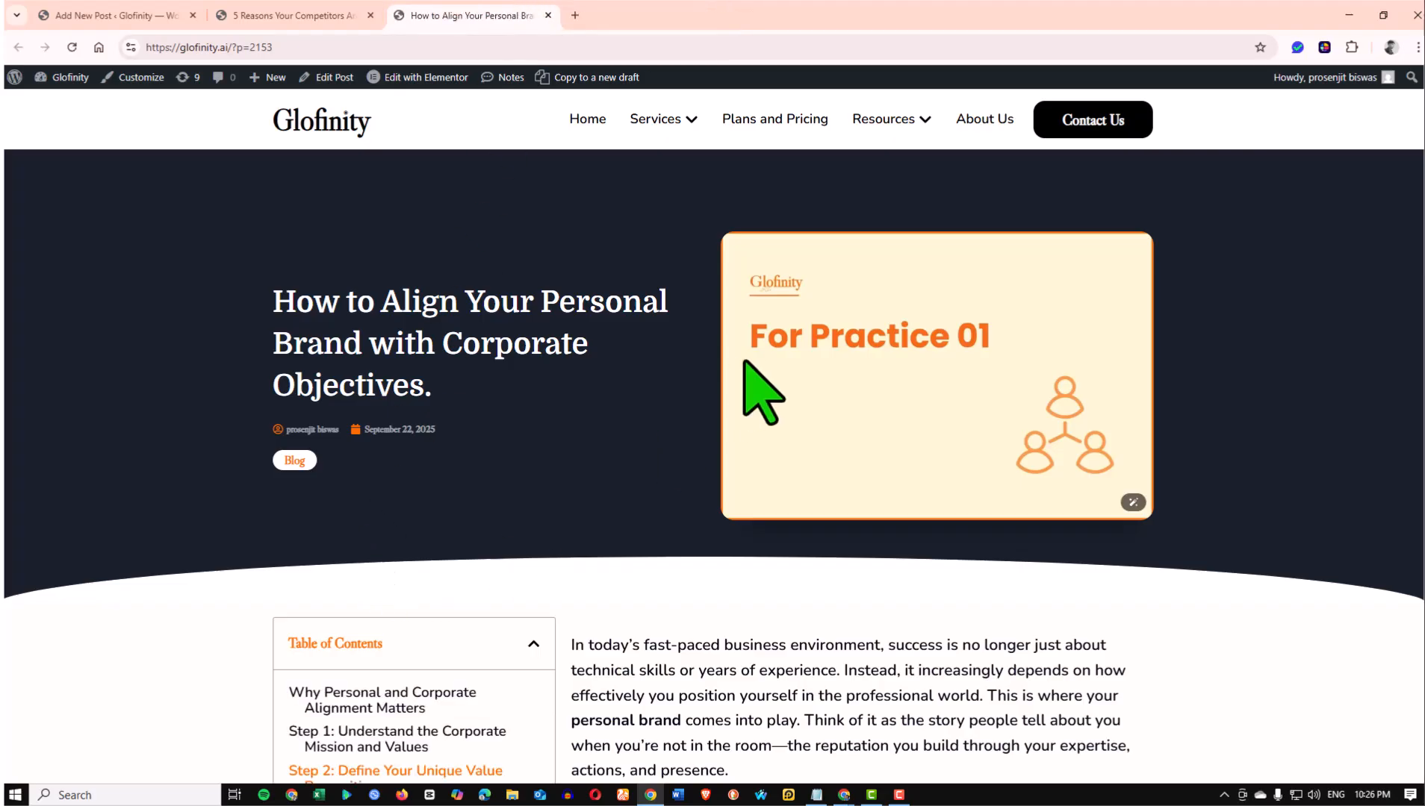
Check the gap above "Here's the impact:" in the previewed Real-World Example section
{"action": "scroll", "coordinate": [746, 395], "scroll_direction": "down", "scroll_amount": 15}
{"action": "scroll", "coordinate": [776, 433], "scroll_direction": "down", "scroll_amount": 18}
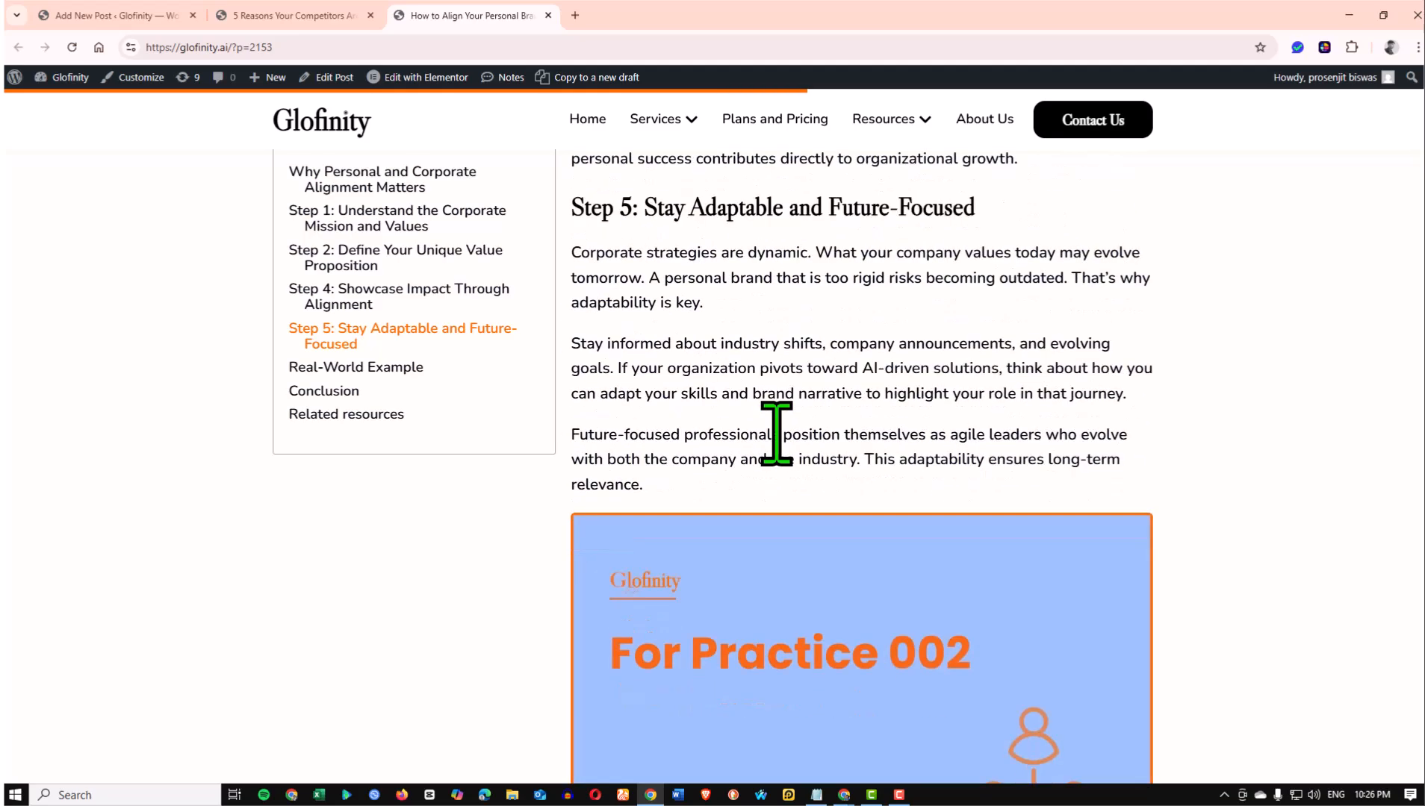
{"action": "scroll", "coordinate": [776, 441], "scroll_direction": "down", "scroll_amount": 11}
{"action": "scroll", "coordinate": [648, 453], "scroll_direction": "up", "scroll_amount": 3}
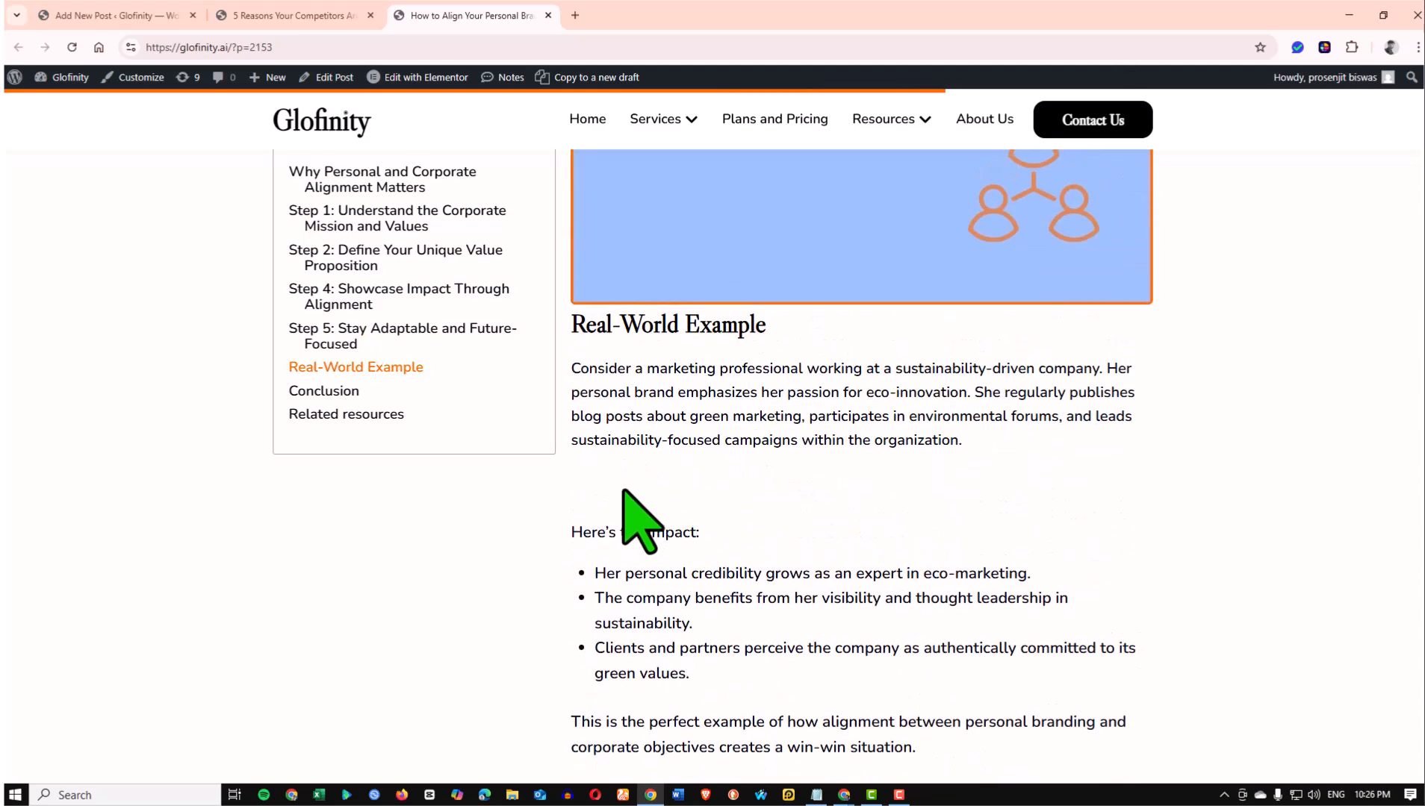
Return to the post editor and set the height of the Spacer above "Here's the impact:" to 20 px
{"action": "left_click", "coordinate": [52, 15]}
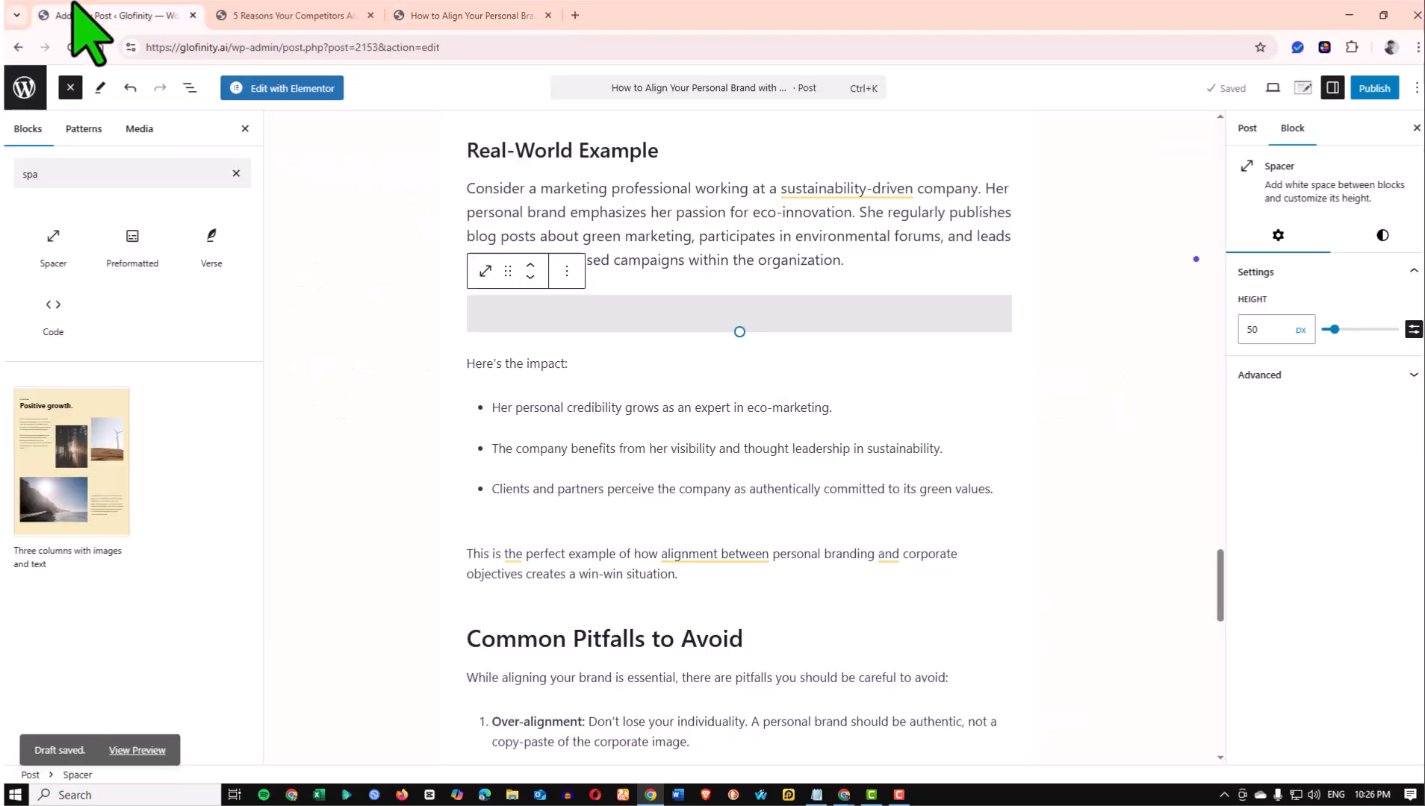
{"action": "scroll", "coordinate": [620, 388], "scroll_direction": "down", "scroll_amount": 1}
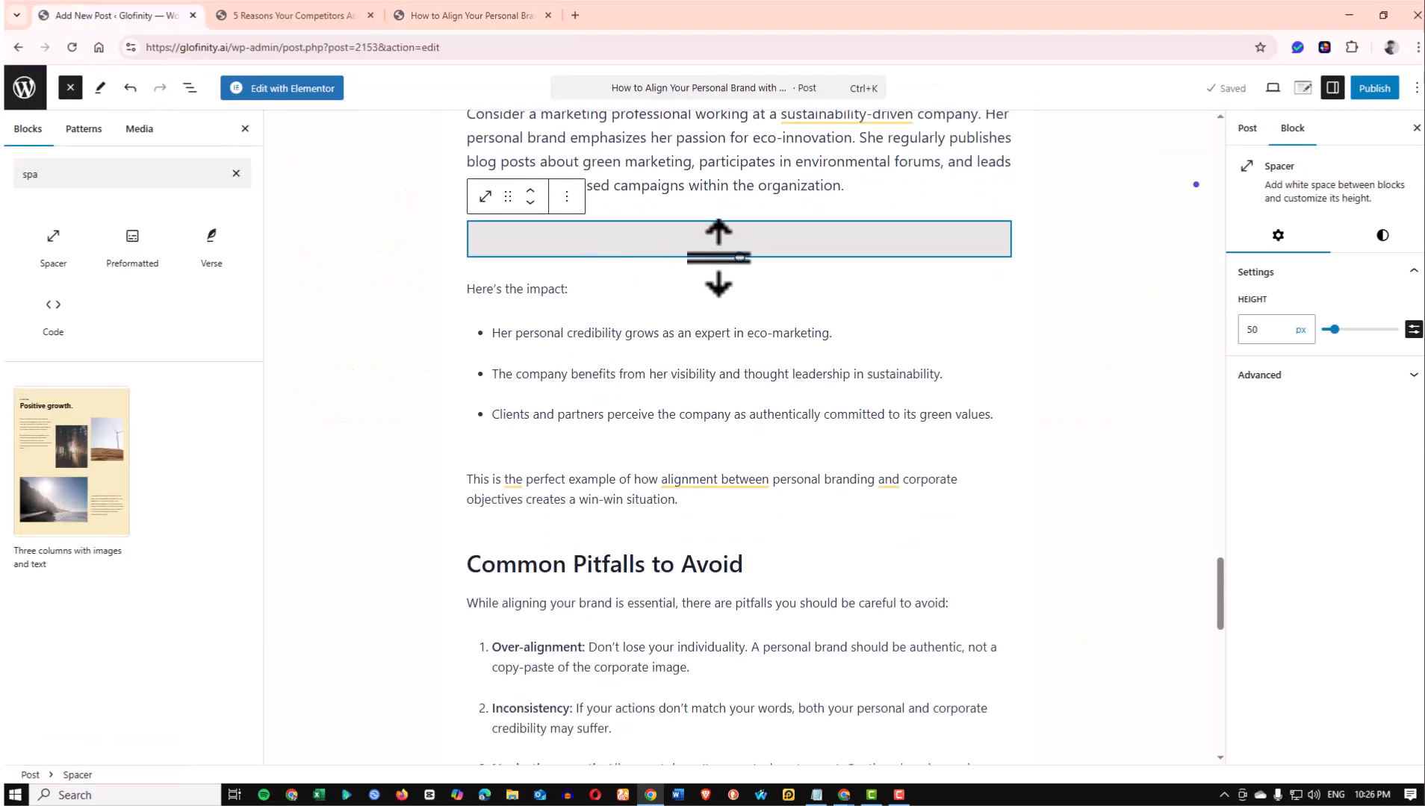
{"action": "left_click_drag", "start_coordinate": [740, 258], "coordinate": [739, 237]}
{"action": "left_click", "coordinate": [1268, 329]}
{"action": "key", "text": "BackSpace"}
{"action": "type", "text": "0"}
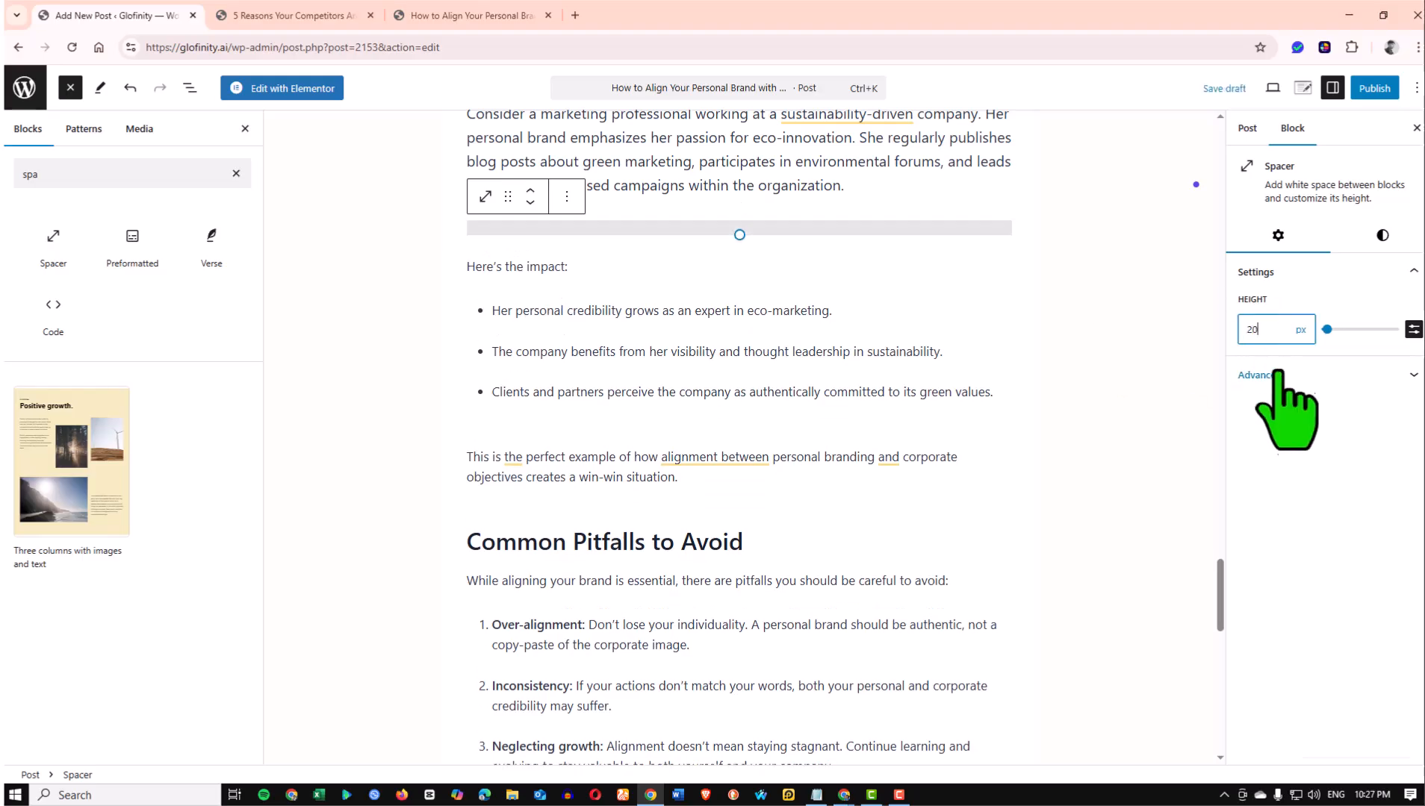
{"action": "left_click", "coordinate": [1374, 377]}
{"action": "left_click", "coordinate": [1374, 377]}
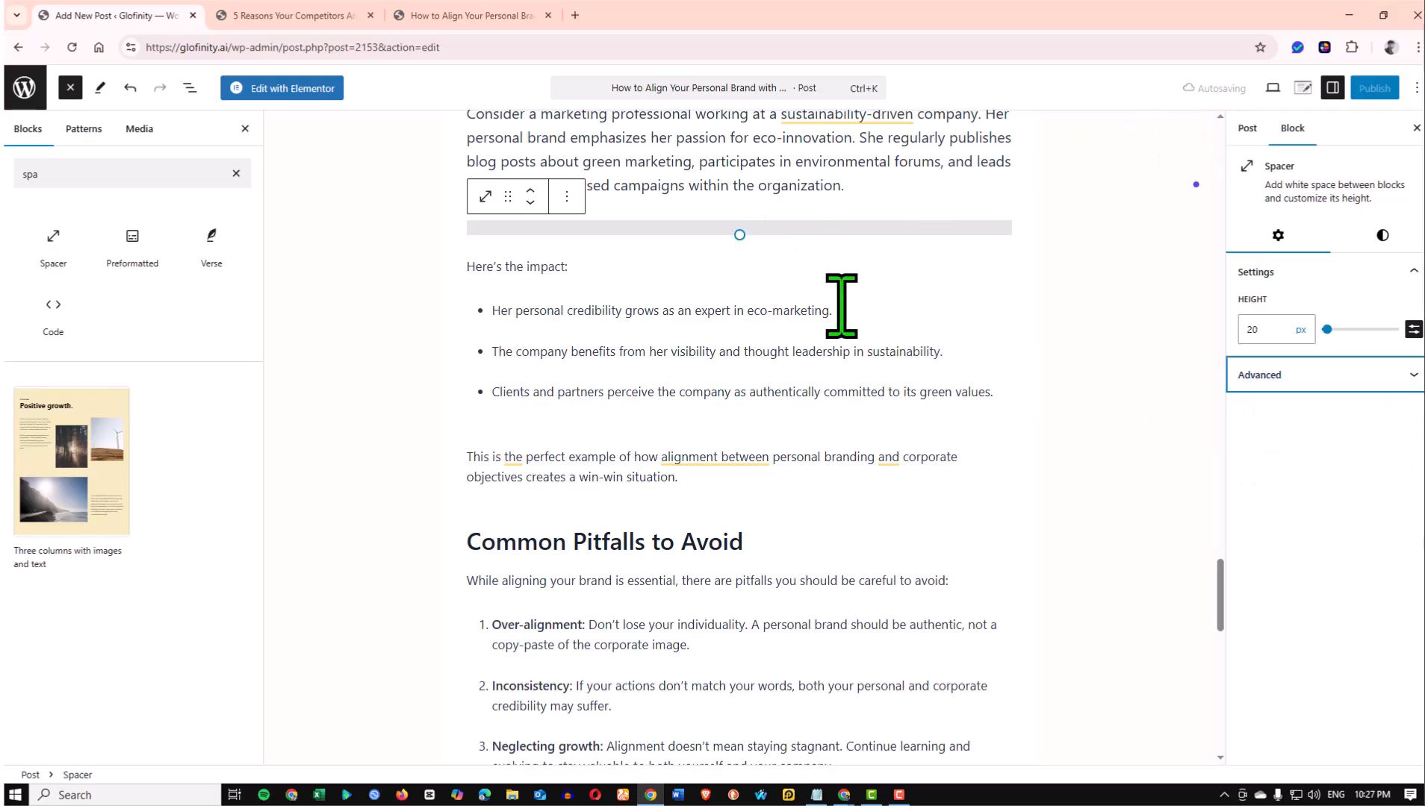
{"action": "left_click", "coordinate": [655, 267]}
{"action": "left_click", "coordinate": [812, 244]}
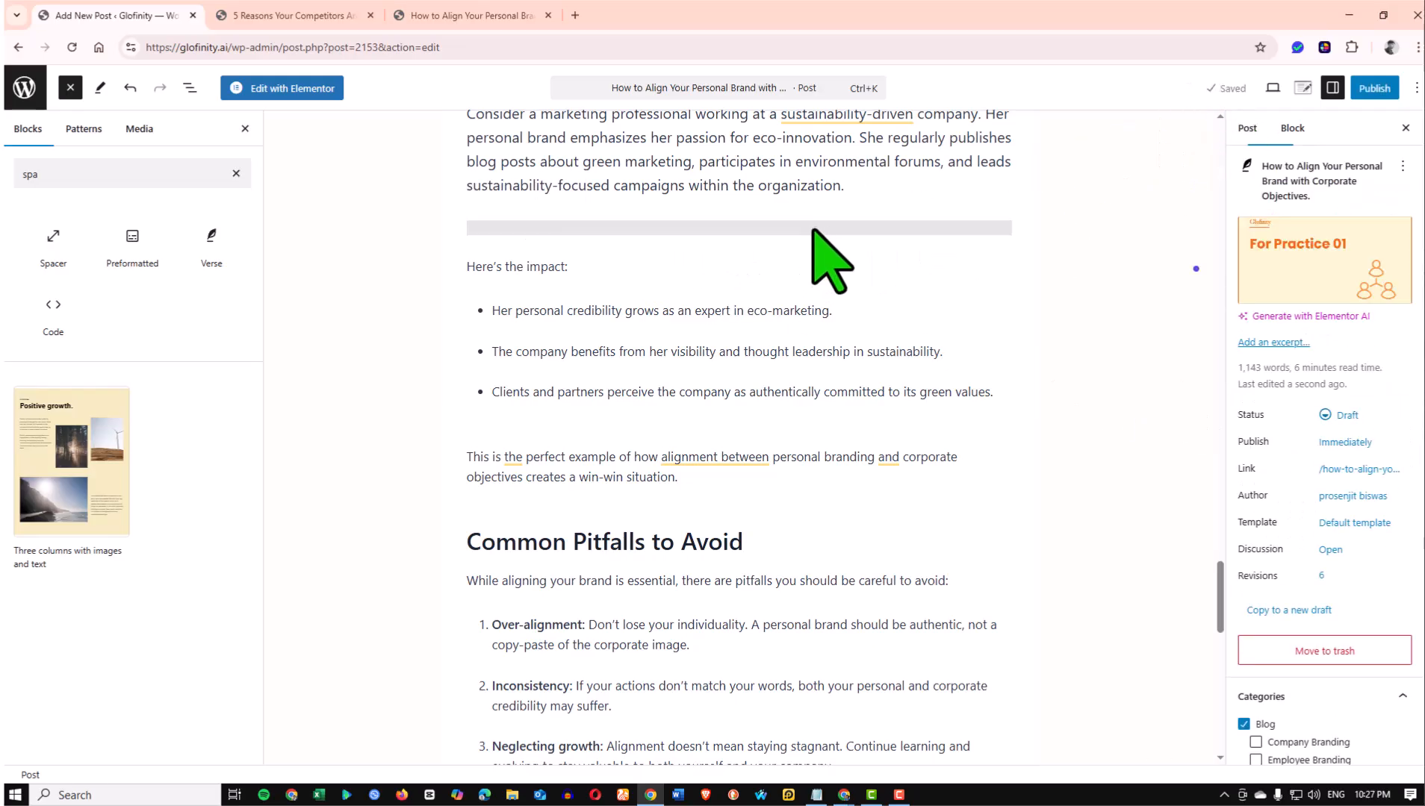
{"action": "left_click", "coordinate": [816, 227]}
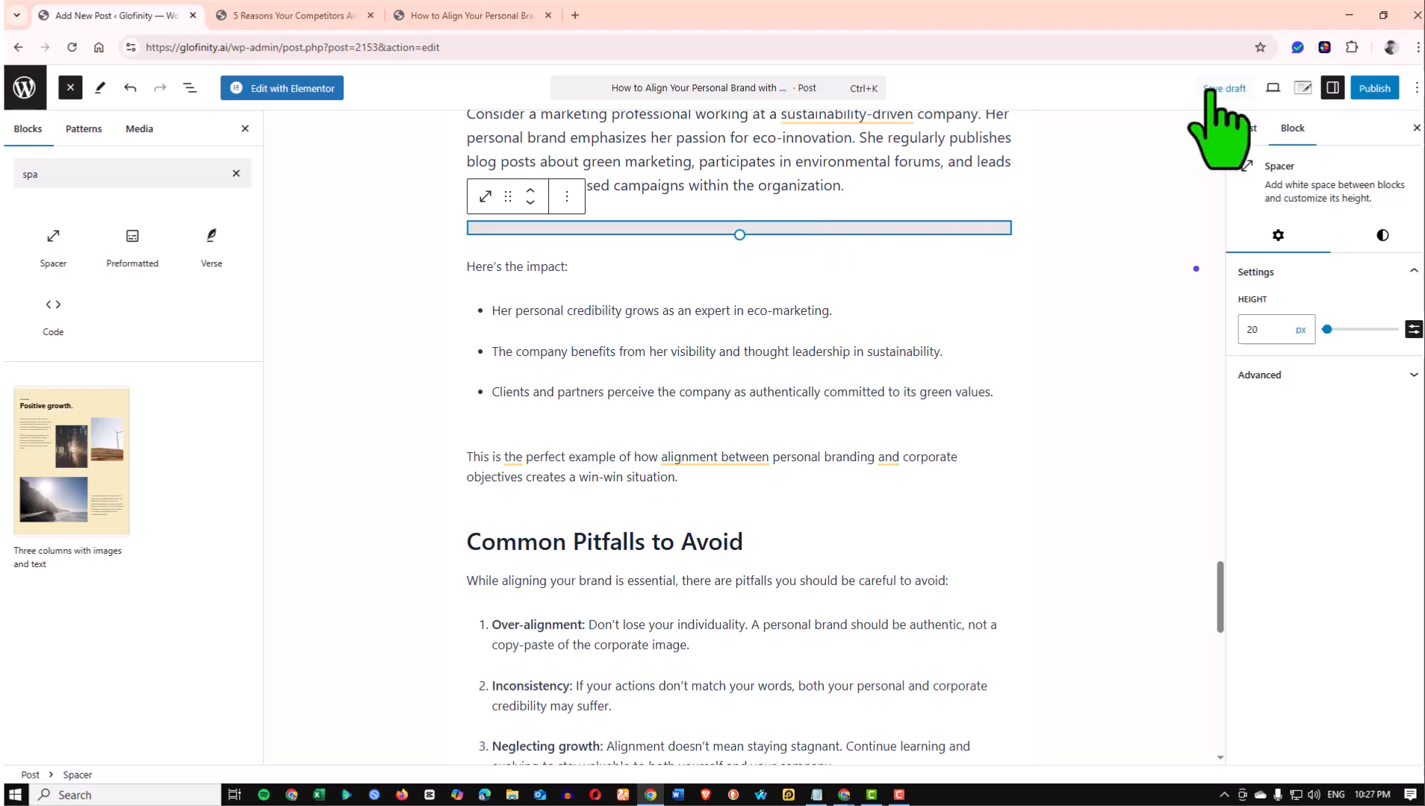
Save the draft and check the spacing around "Here's the impact:" in a new preview of the post
{"action": "left_click", "coordinate": [1223, 88]}
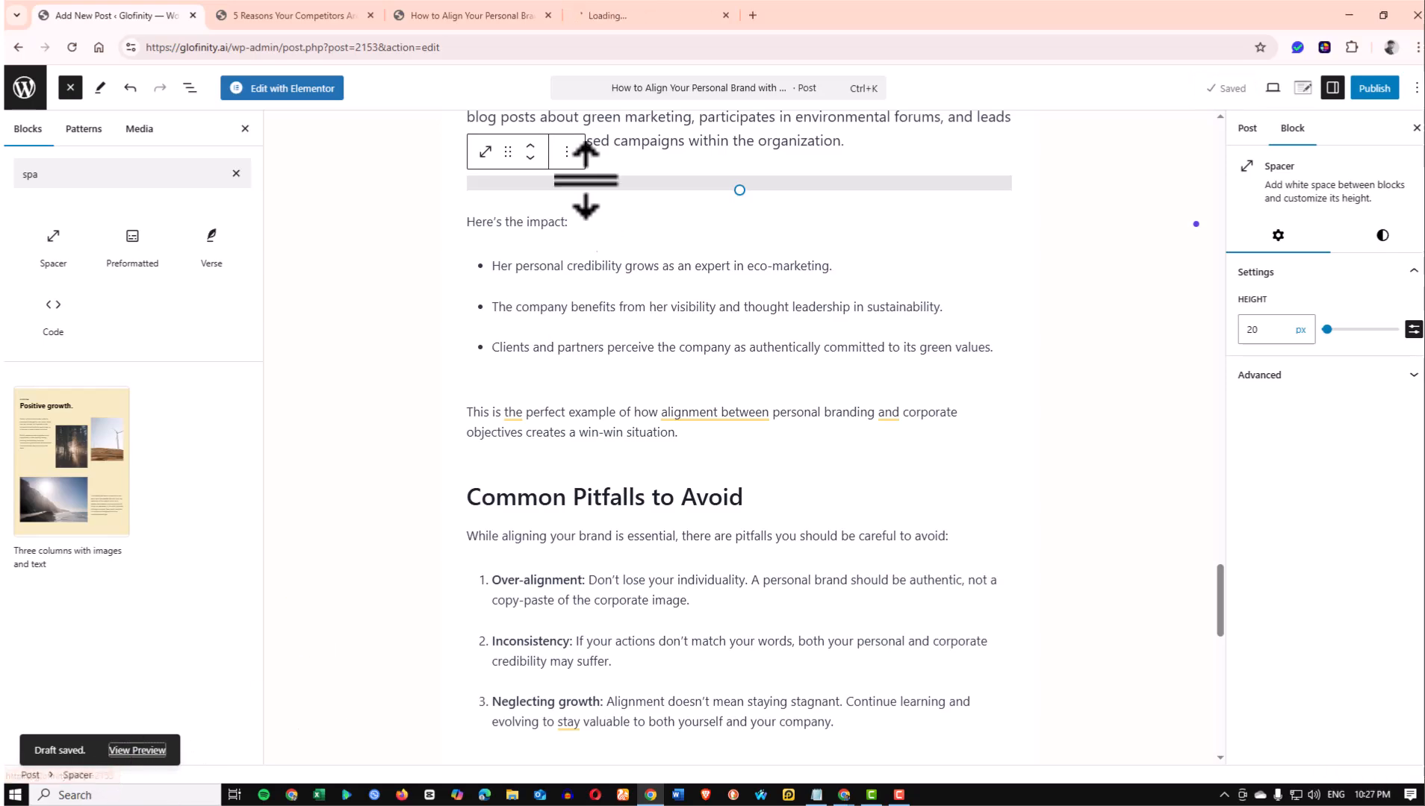
{"action": "left_click", "coordinate": [675, 6]}
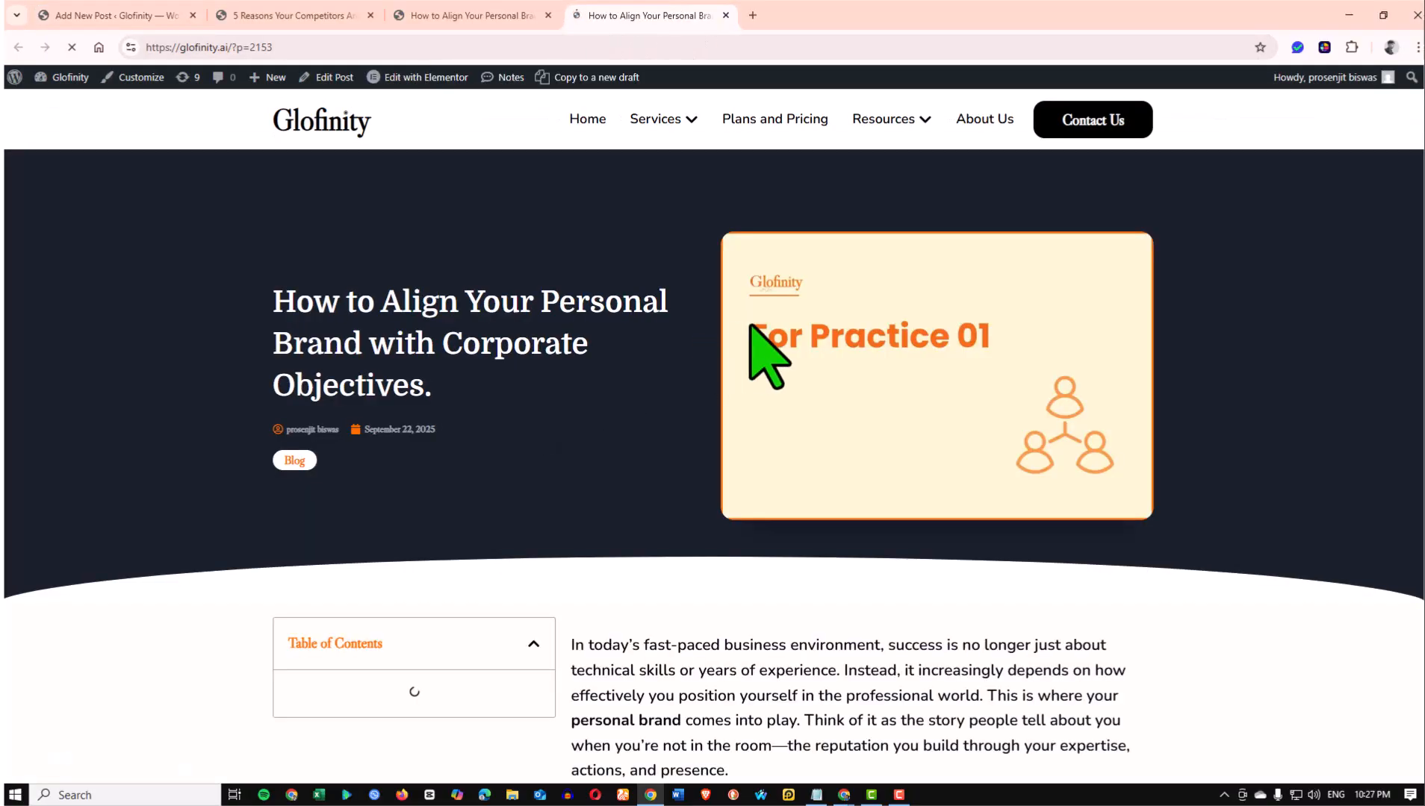
{"action": "scroll", "coordinate": [769, 355], "scroll_direction": "down", "scroll_amount": 20}
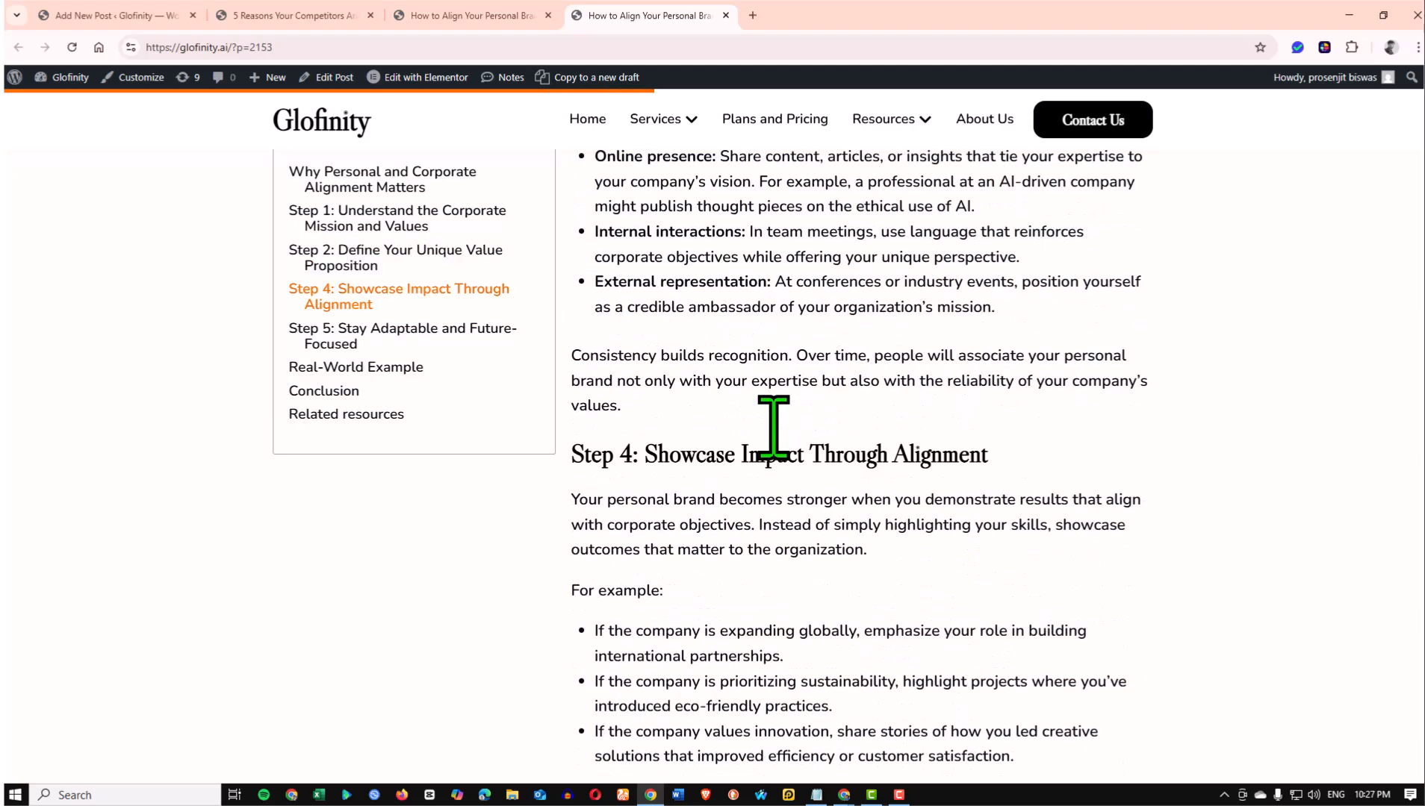
{"action": "scroll", "coordinate": [773, 430], "scroll_direction": "down", "scroll_amount": 10}
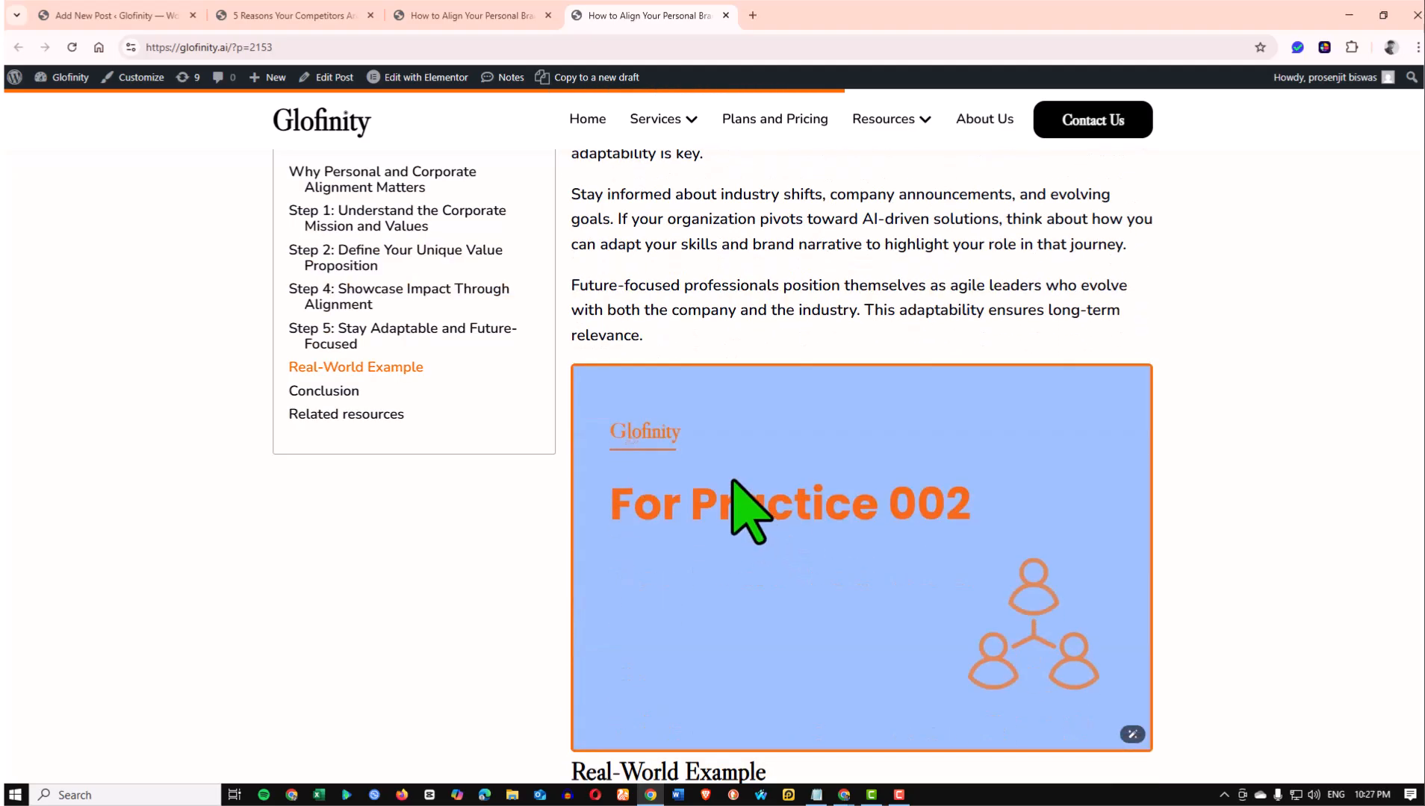
{"action": "scroll", "coordinate": [732, 481], "scroll_direction": "down", "scroll_amount": 3}
{"action": "scroll", "coordinate": [702, 493], "scroll_direction": "down", "scroll_amount": 7}
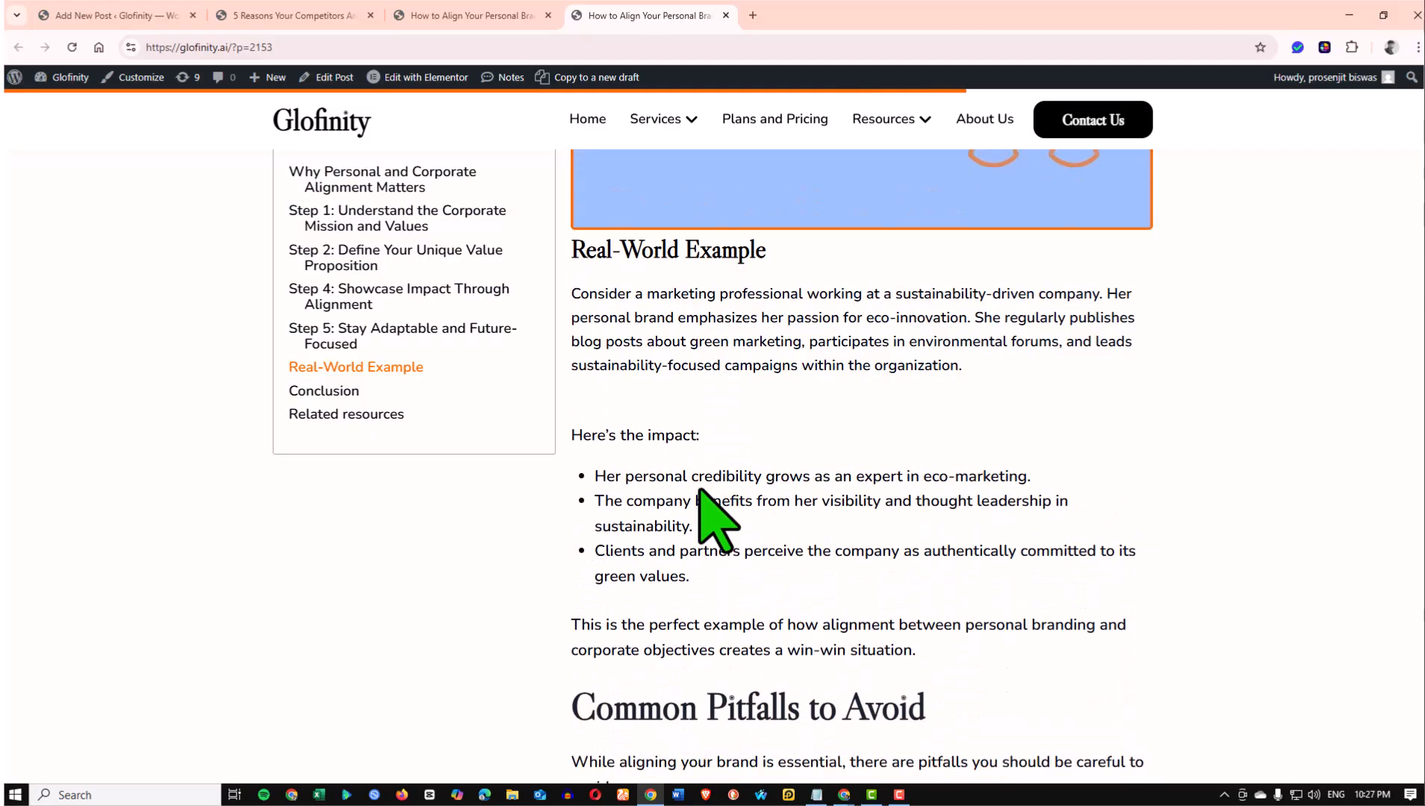
{"action": "scroll", "coordinate": [695, 493], "scroll_direction": "up", "scroll_amount": 7}
{"action": "scroll", "coordinate": [690, 506], "scroll_direction": "down", "scroll_amount": 3}
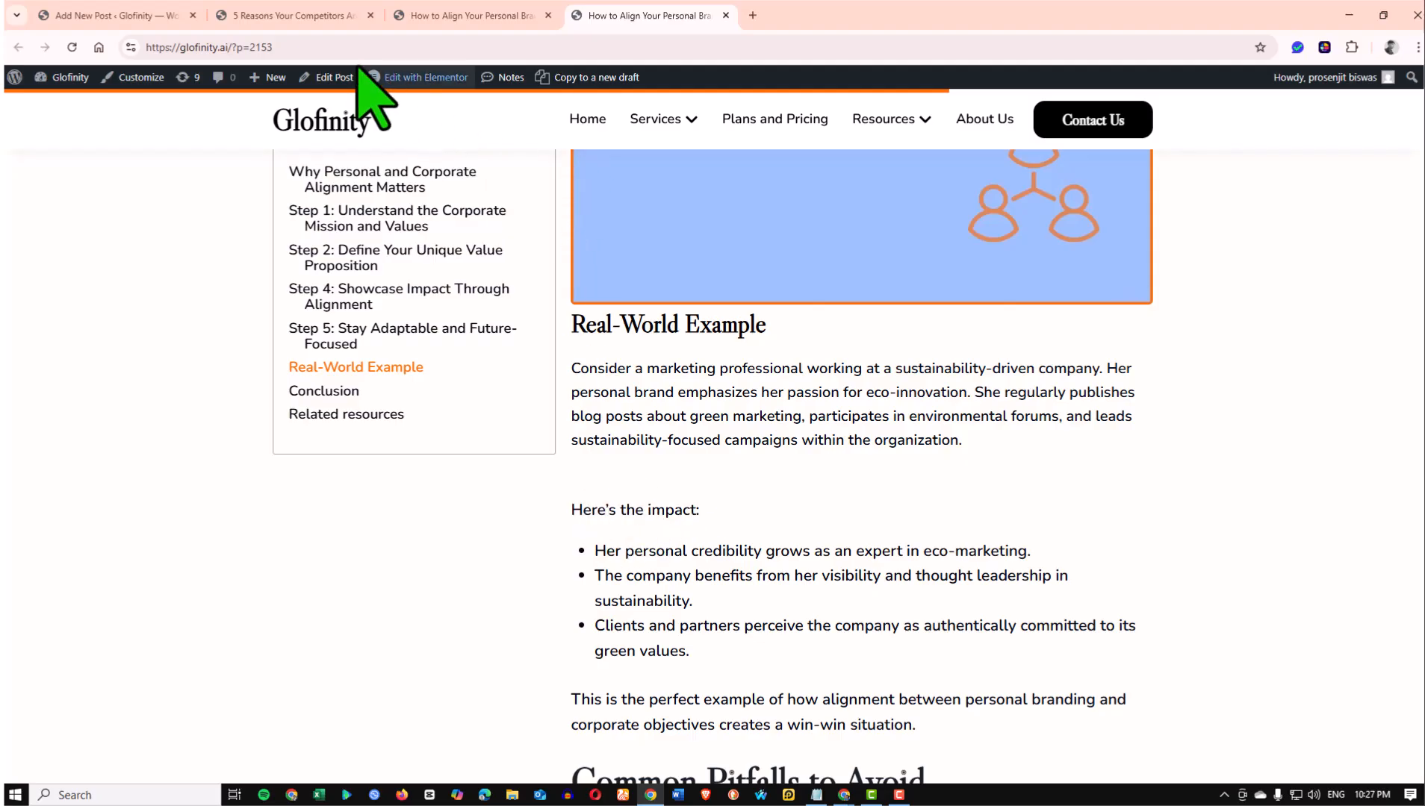
Return to the post editor, view the HTML of the Spacer above "Here's the impact:" and switch it back to visual editing
{"action": "left_click", "coordinate": [142, 15]}
{"action": "scroll", "coordinate": [635, 429], "scroll_direction": "down", "scroll_amount": 1}
{"action": "scroll", "coordinate": [595, 433], "scroll_direction": "up", "scroll_amount": 3}
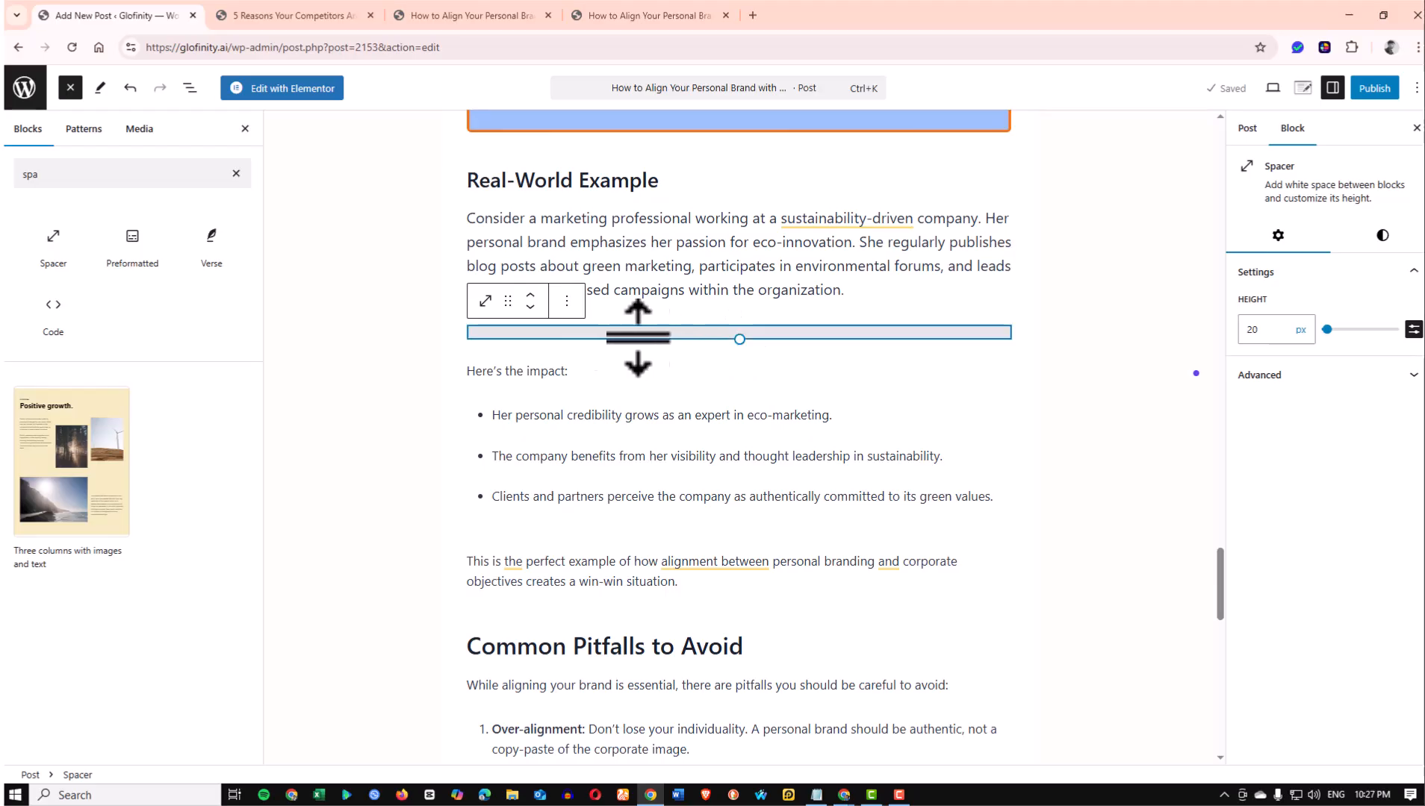
{"action": "left_click", "coordinate": [566, 301]}
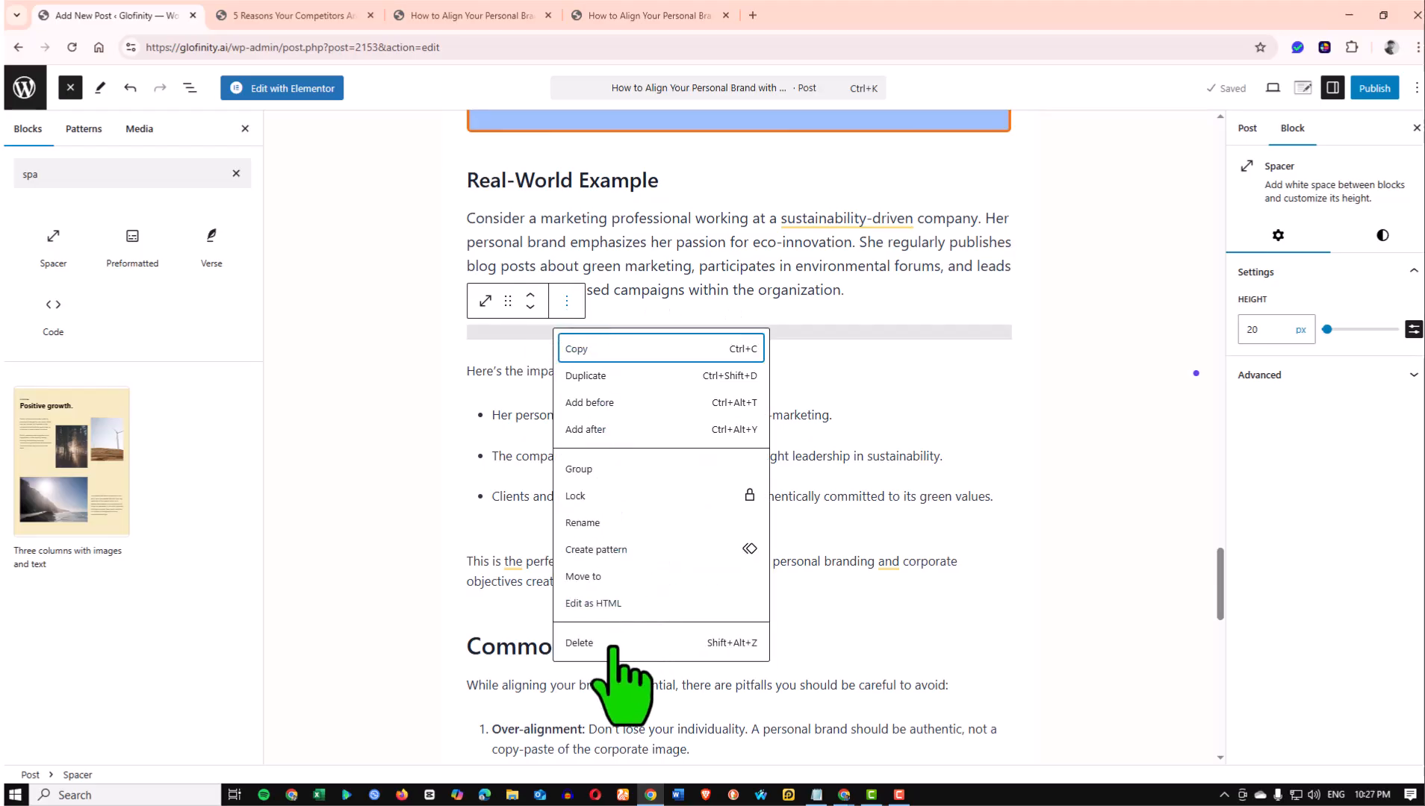
{"action": "left_click", "coordinate": [595, 606]}
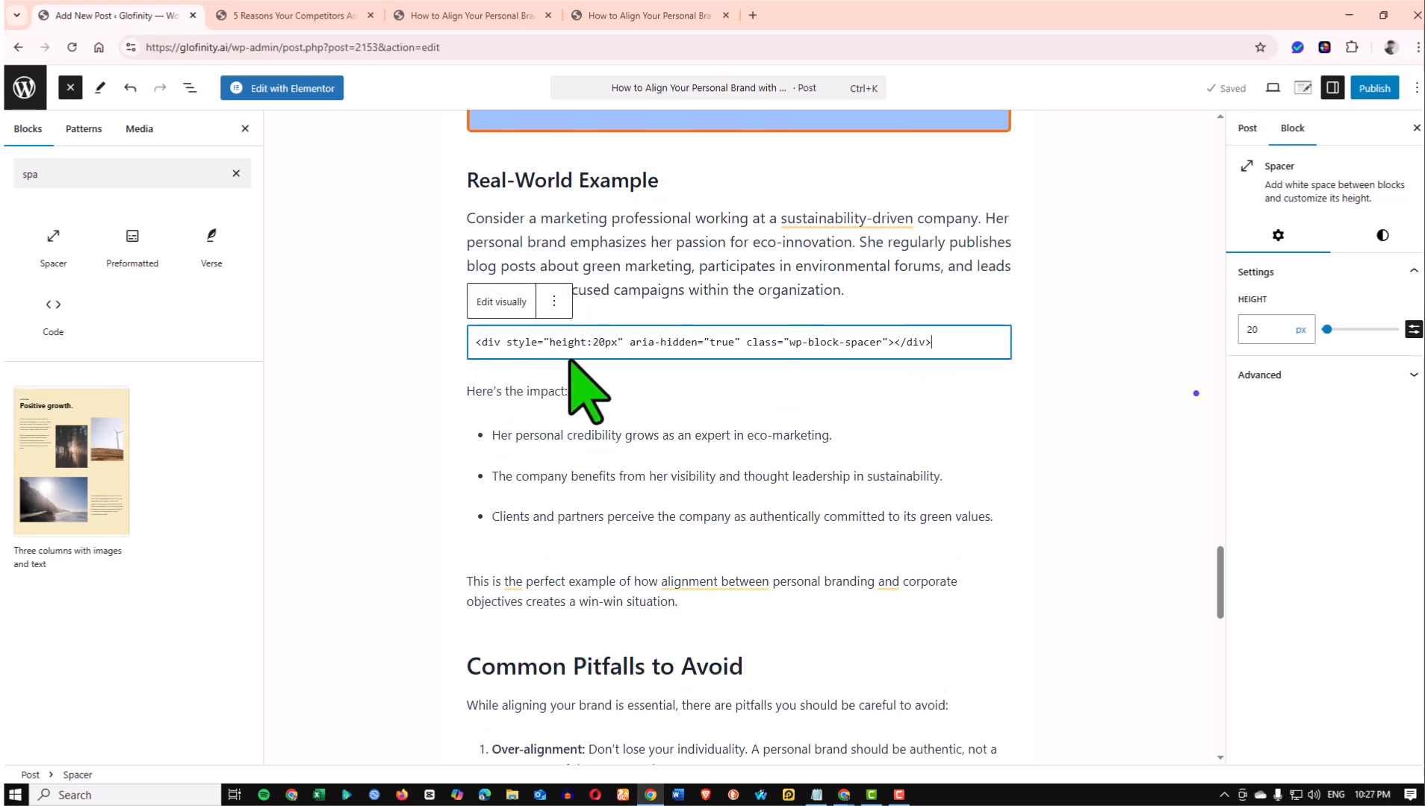
{"action": "left_click", "coordinate": [661, 380]}
{"action": "left_click", "coordinate": [595, 340]}
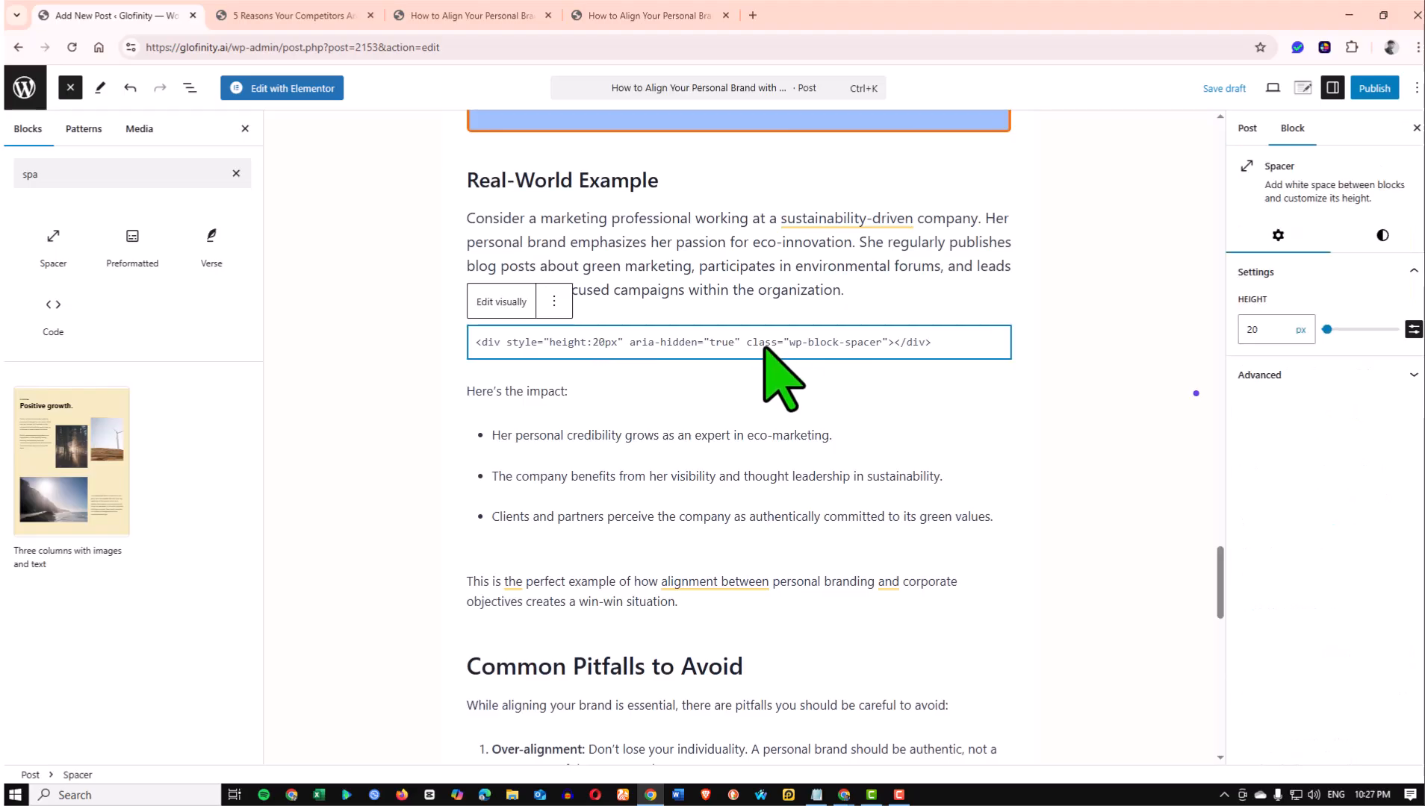
{"action": "left_click", "coordinate": [551, 302]}
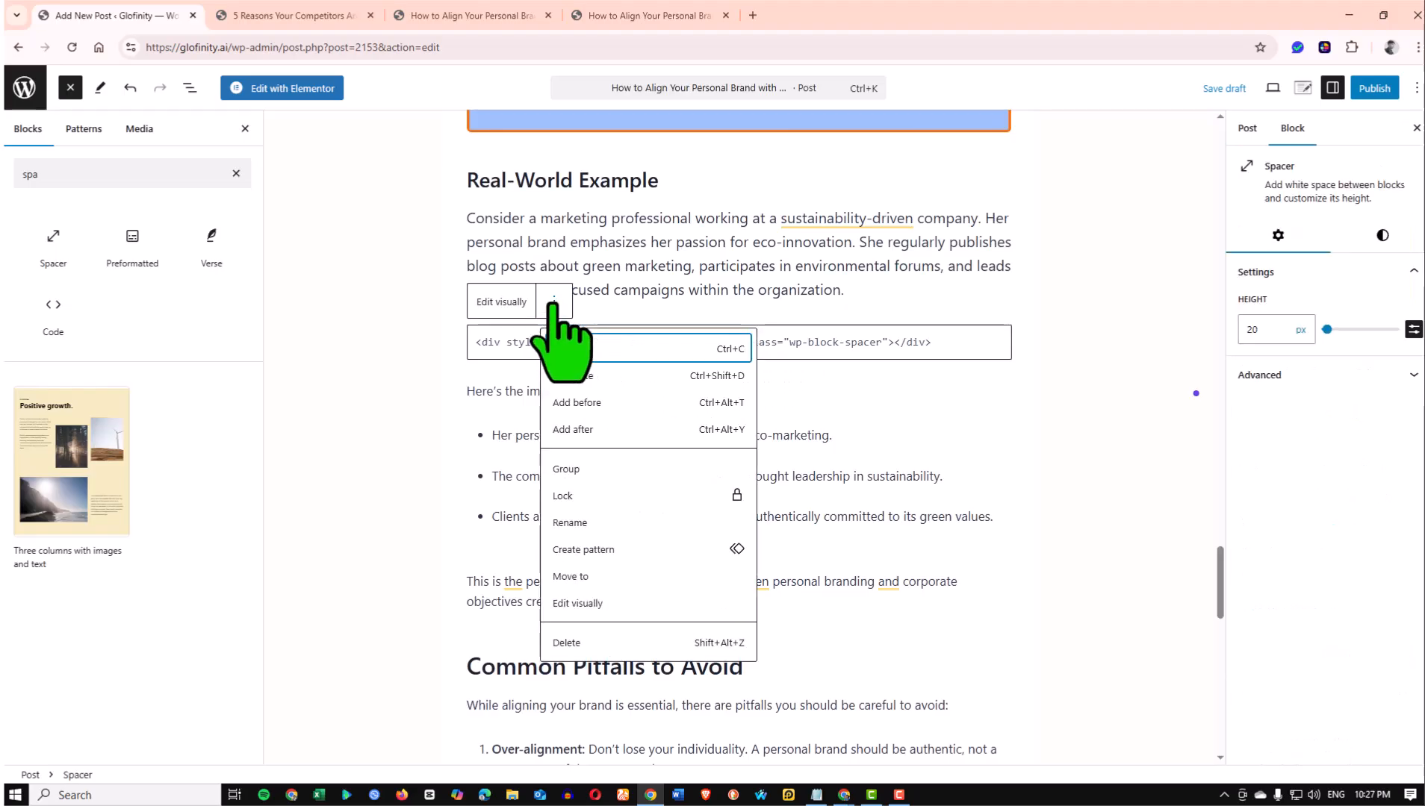
{"action": "left_click", "coordinate": [499, 304]}
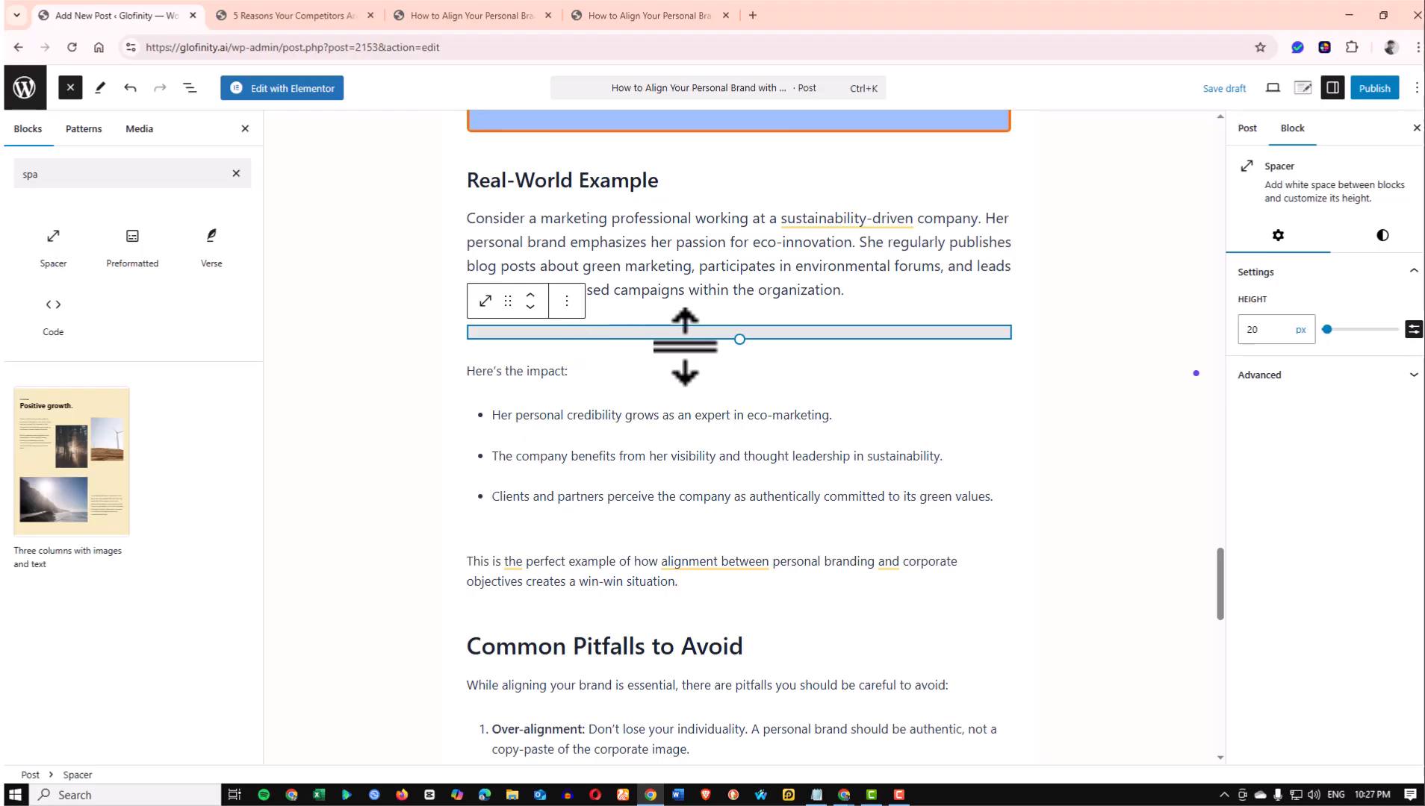
Move the Spacer from above "Here's the impact:" to the end of the post, below the final conclusion paragraph
{"action": "left_click", "coordinate": [566, 301]}
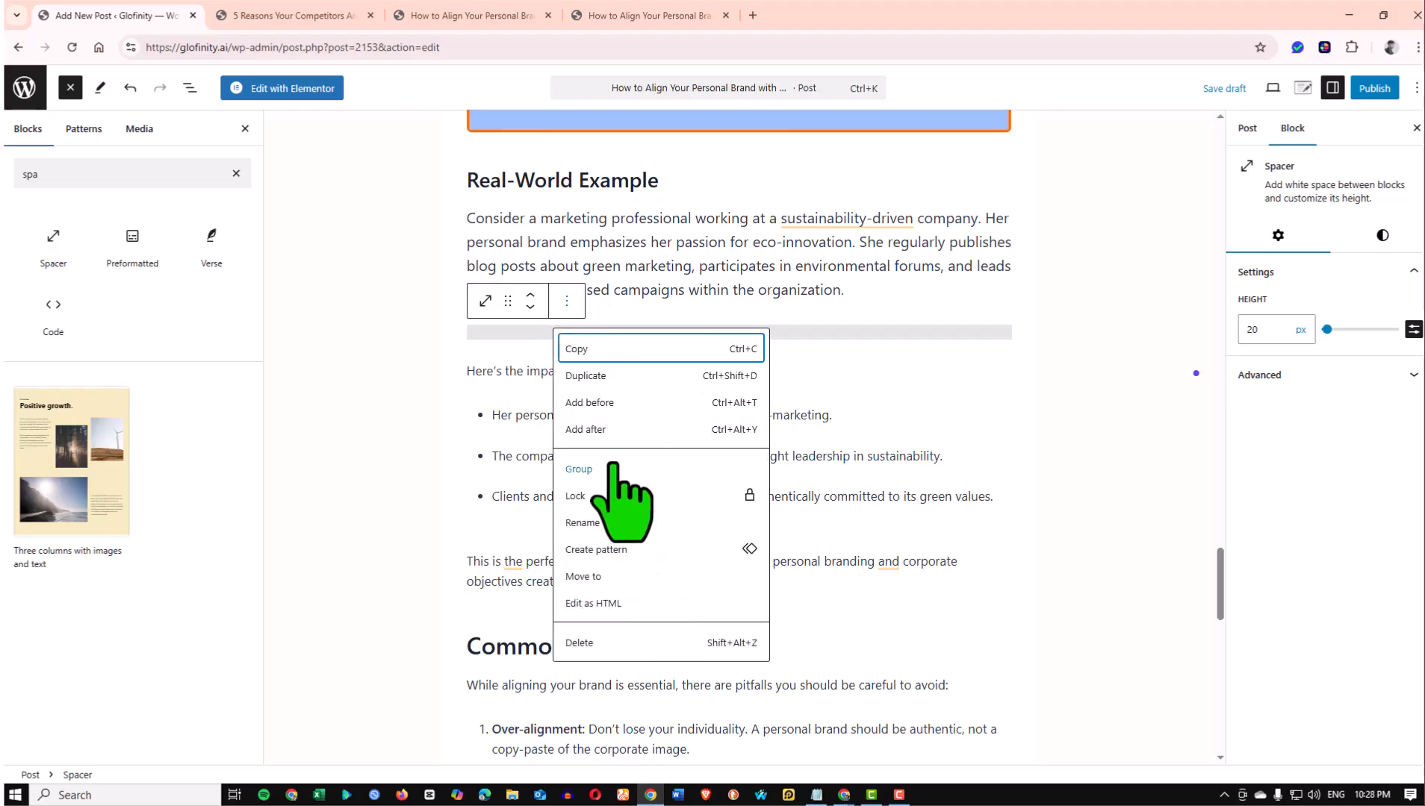
{"action": "left_click", "coordinate": [866, 315]}
{"action": "left_click", "coordinate": [574, 332]}
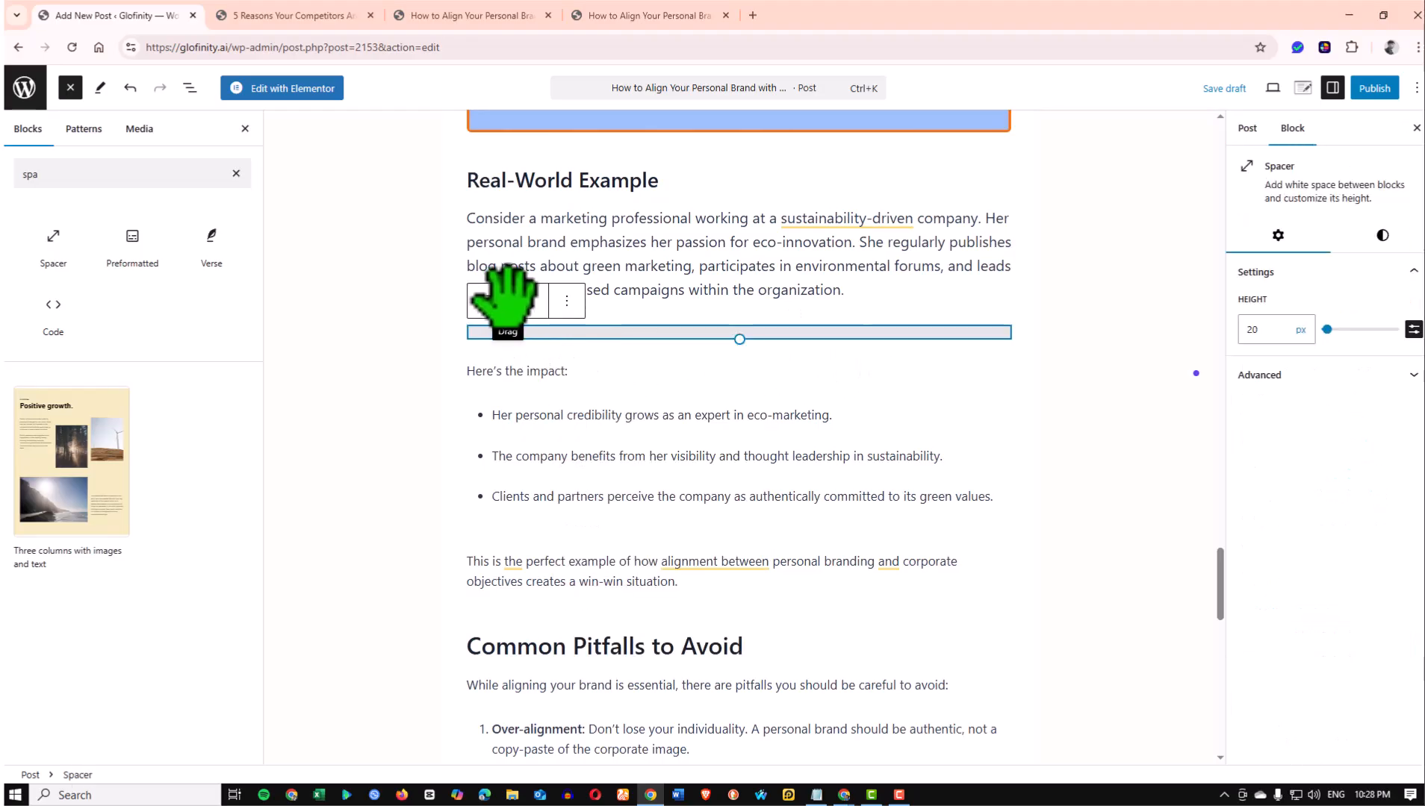
{"action": "left_click_drag", "start_coordinate": [508, 294], "coordinate": [512, 517]}
{"action": "left_click_drag", "start_coordinate": [508, 691], "coordinate": [531, 442]}
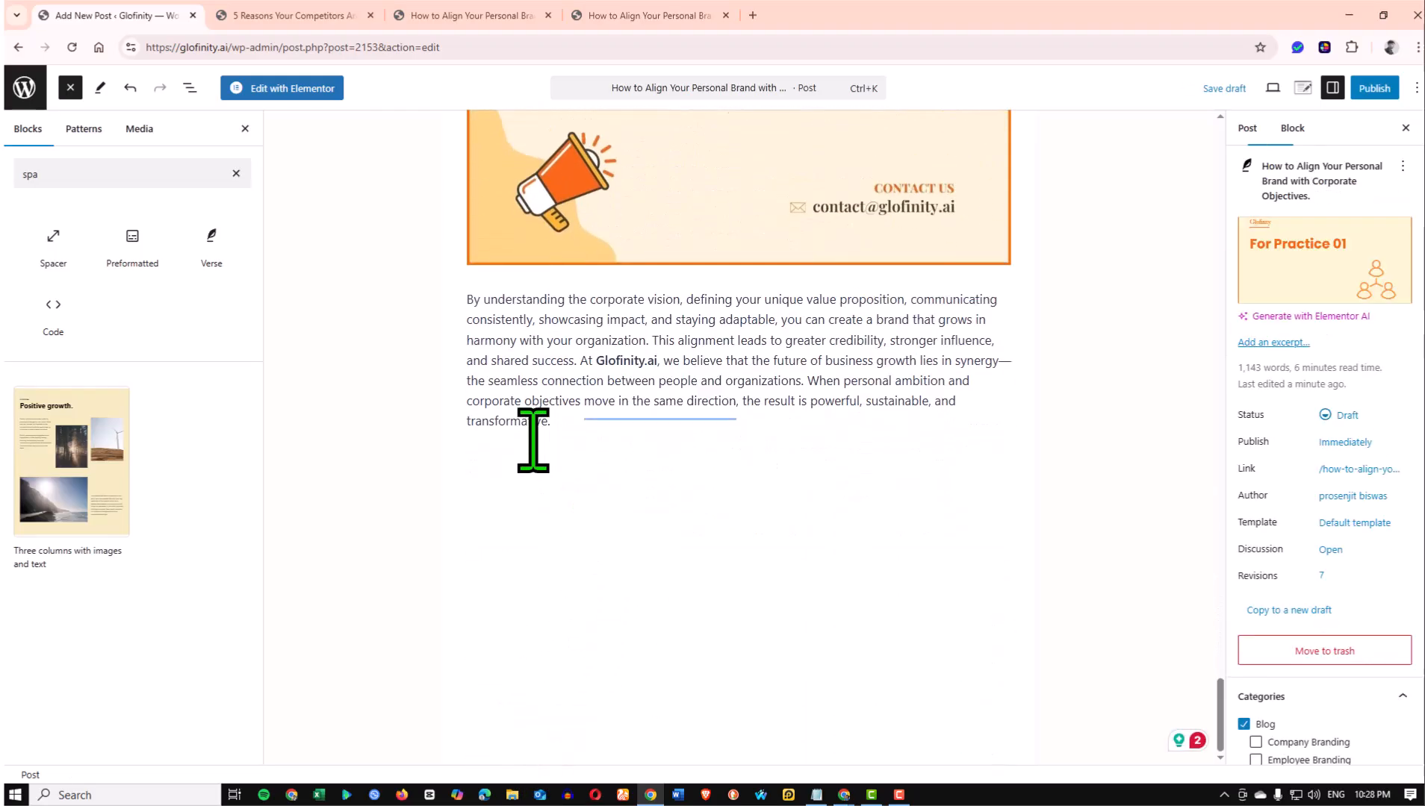
{"action": "left_click", "coordinate": [617, 442]}
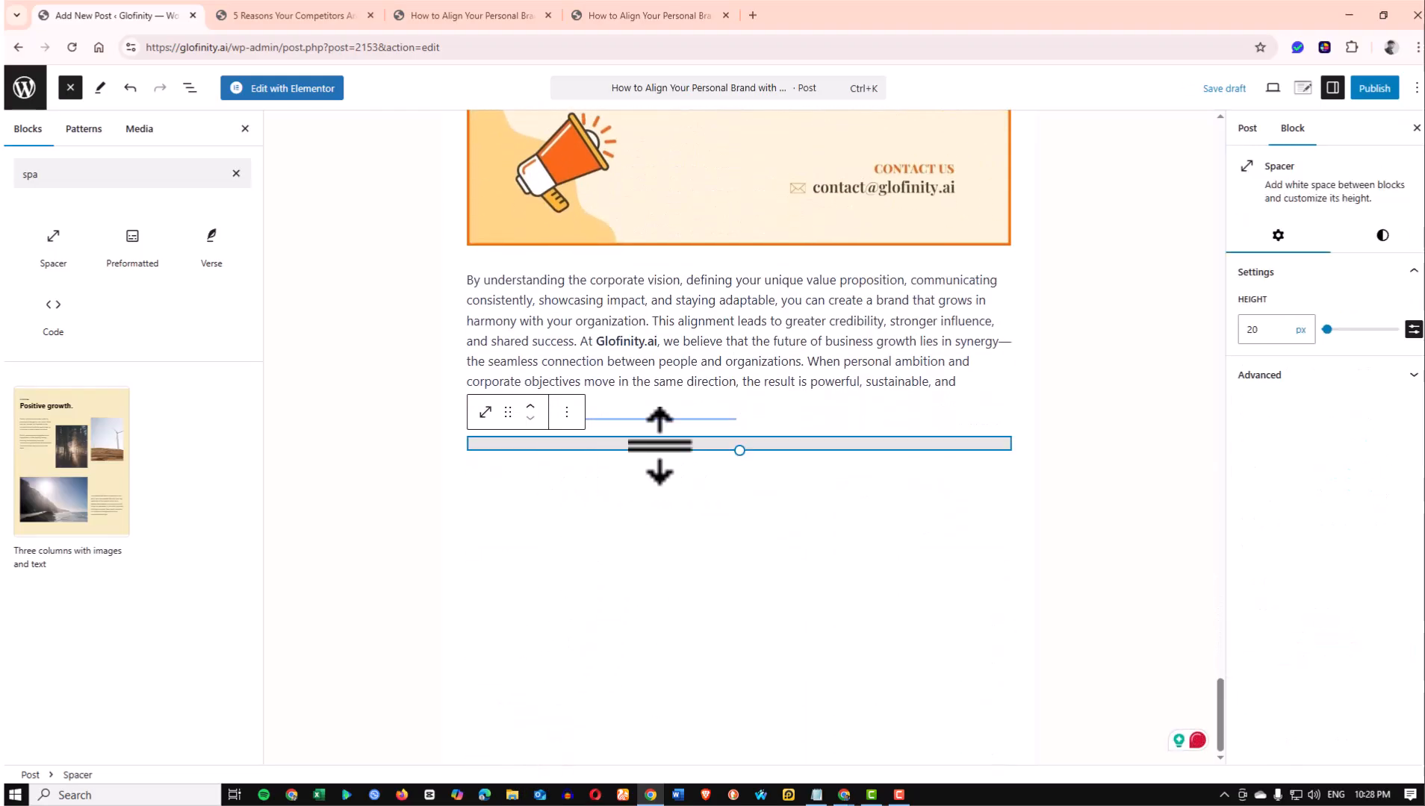
Add an empty Paragraph block below the Spacer at the end of the post
{"action": "left_click", "coordinate": [852, 511]}
{"action": "left_click", "coordinate": [582, 444]}
{"action": "left_click", "coordinate": [888, 480]}
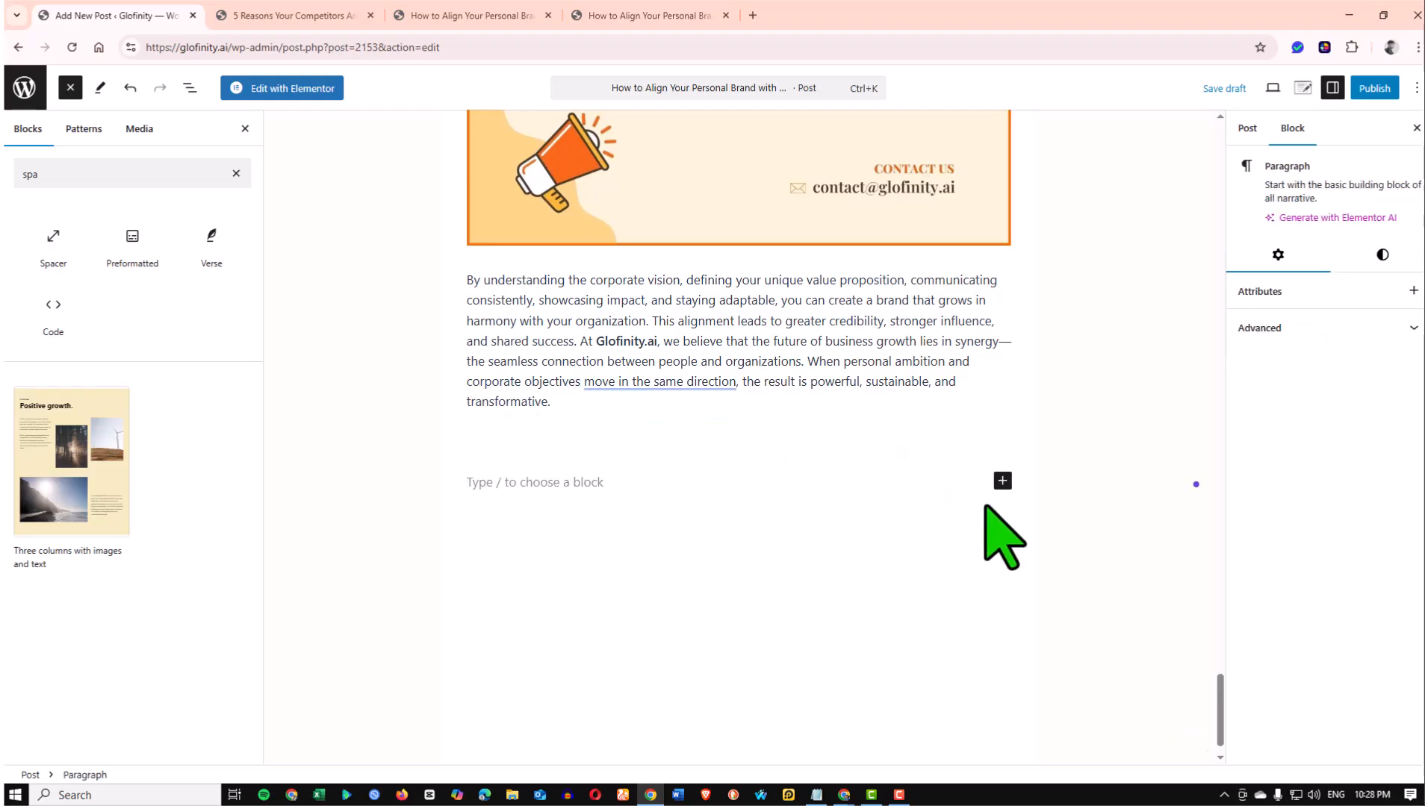
{"action": "left_click", "coordinate": [1002, 481]}
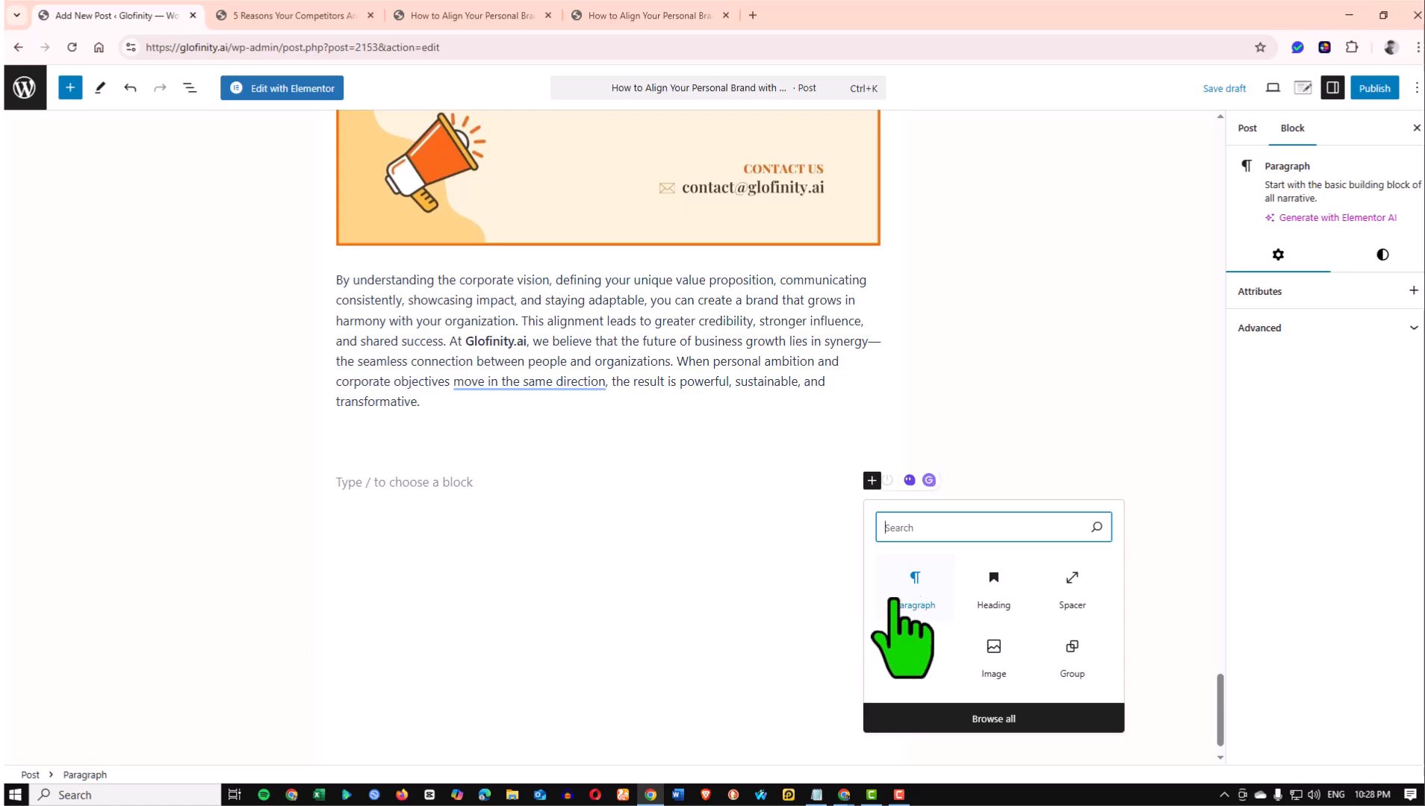
{"action": "left_click", "coordinate": [915, 600]}
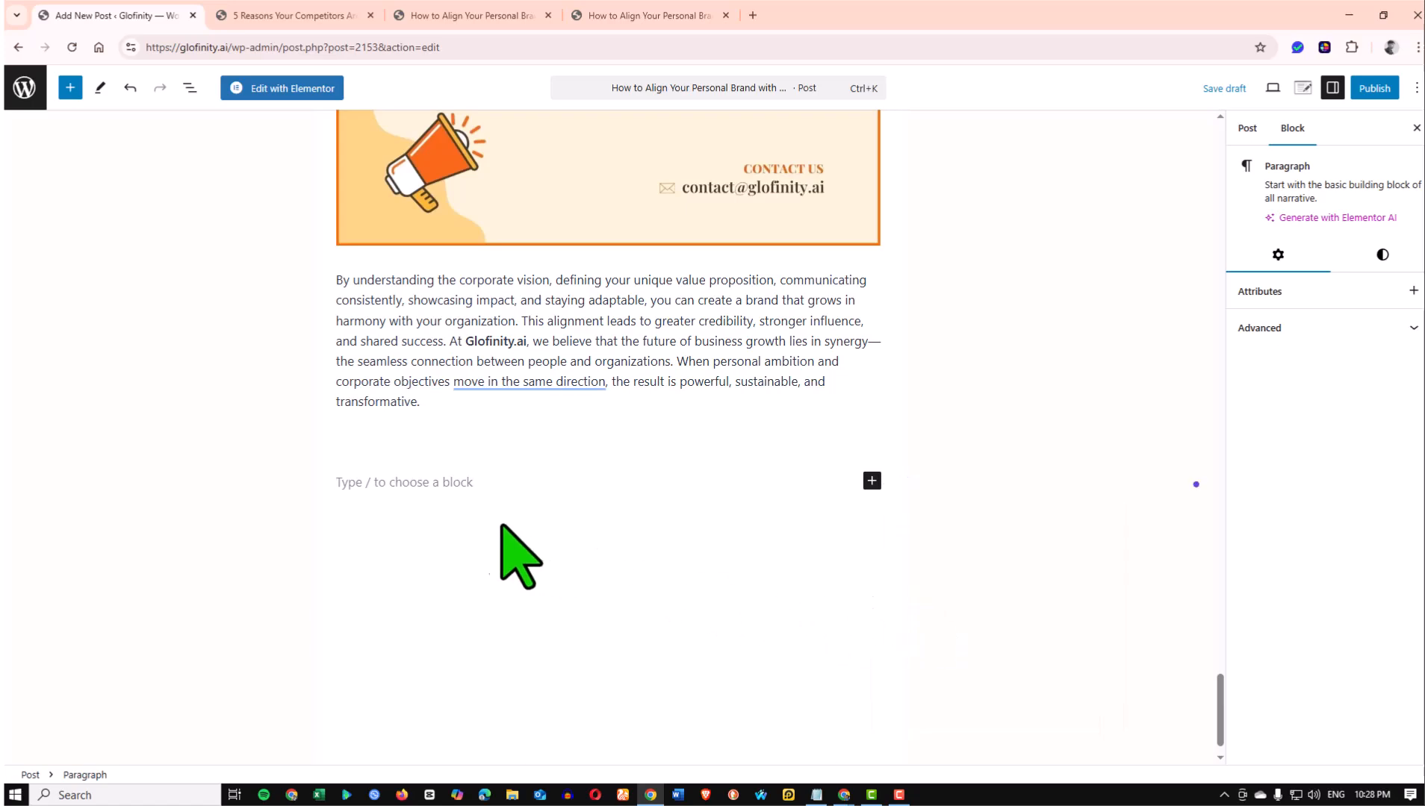
{"action": "mouse_move", "coordinate": [341, 286]}
{"action": "left_mouse_down"}
{"action": "mouse_move", "coordinate": [476, 407]}
{"action": "mouse_move", "coordinate": [356, 303]}
{"action": "left_mouse_up"}
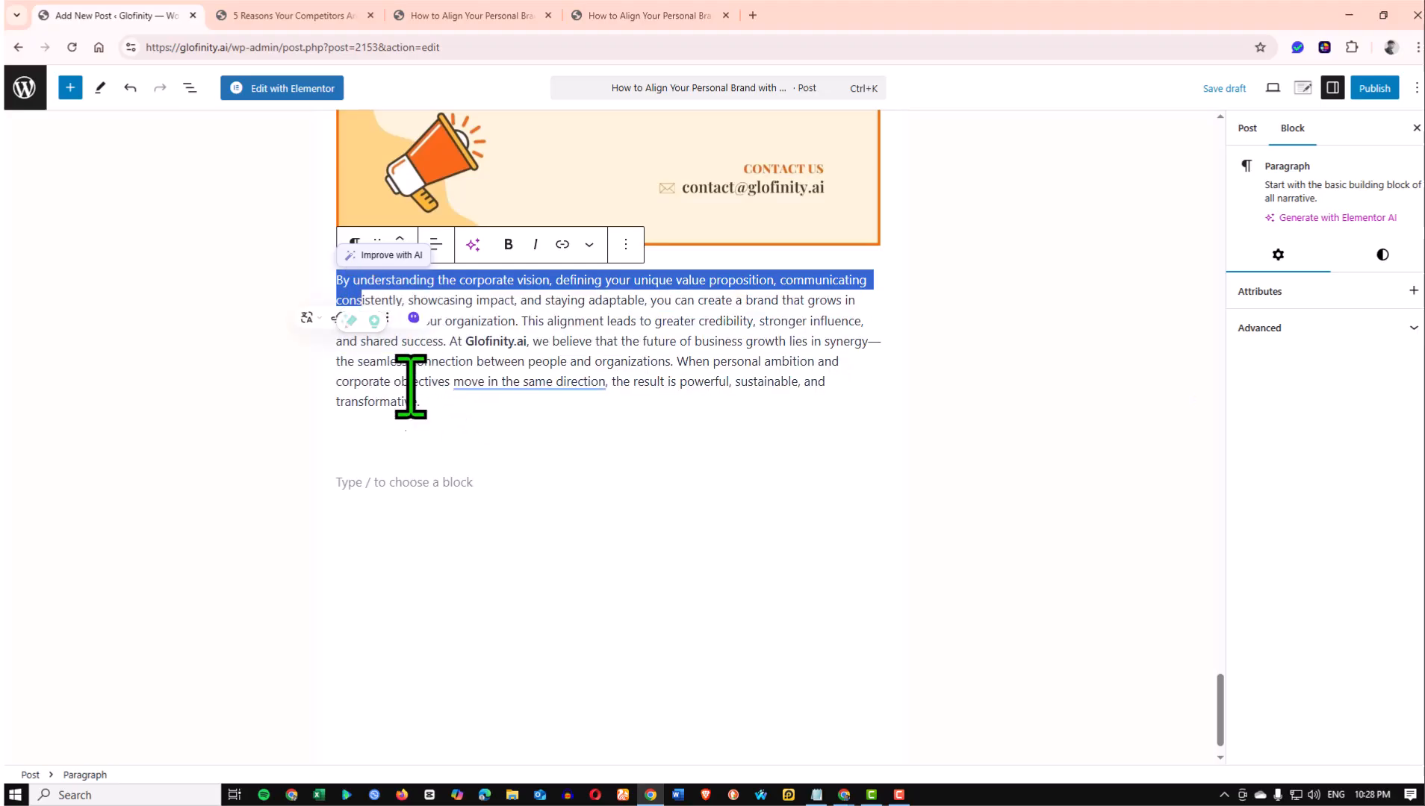
{"action": "left_click", "coordinate": [421, 409]}
{"action": "left_click", "coordinate": [405, 482]}
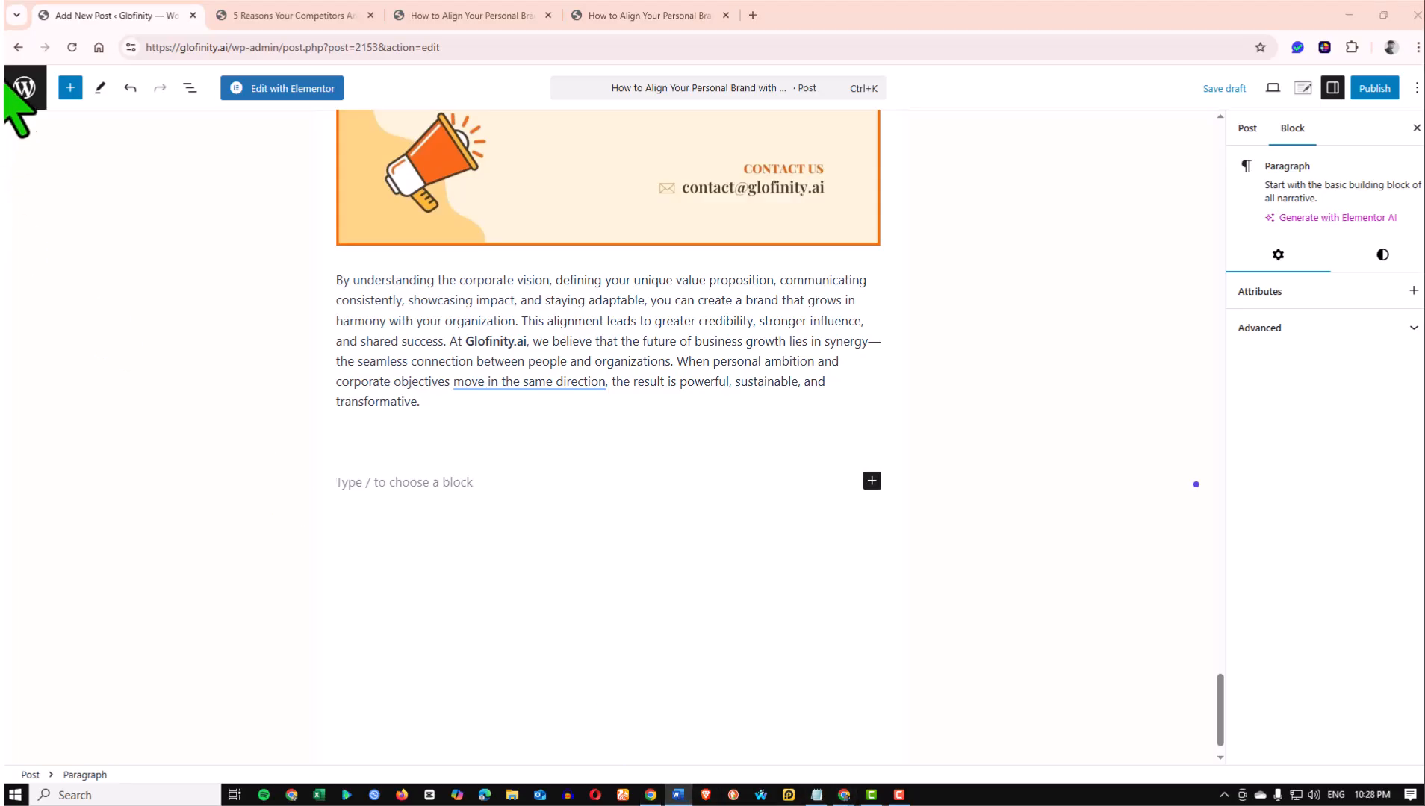
Switch to the Google Docs document "content work(mili)" in the browser window that also holds the Canva design
{"action": "mouse_move", "coordinate": [846, 795]}
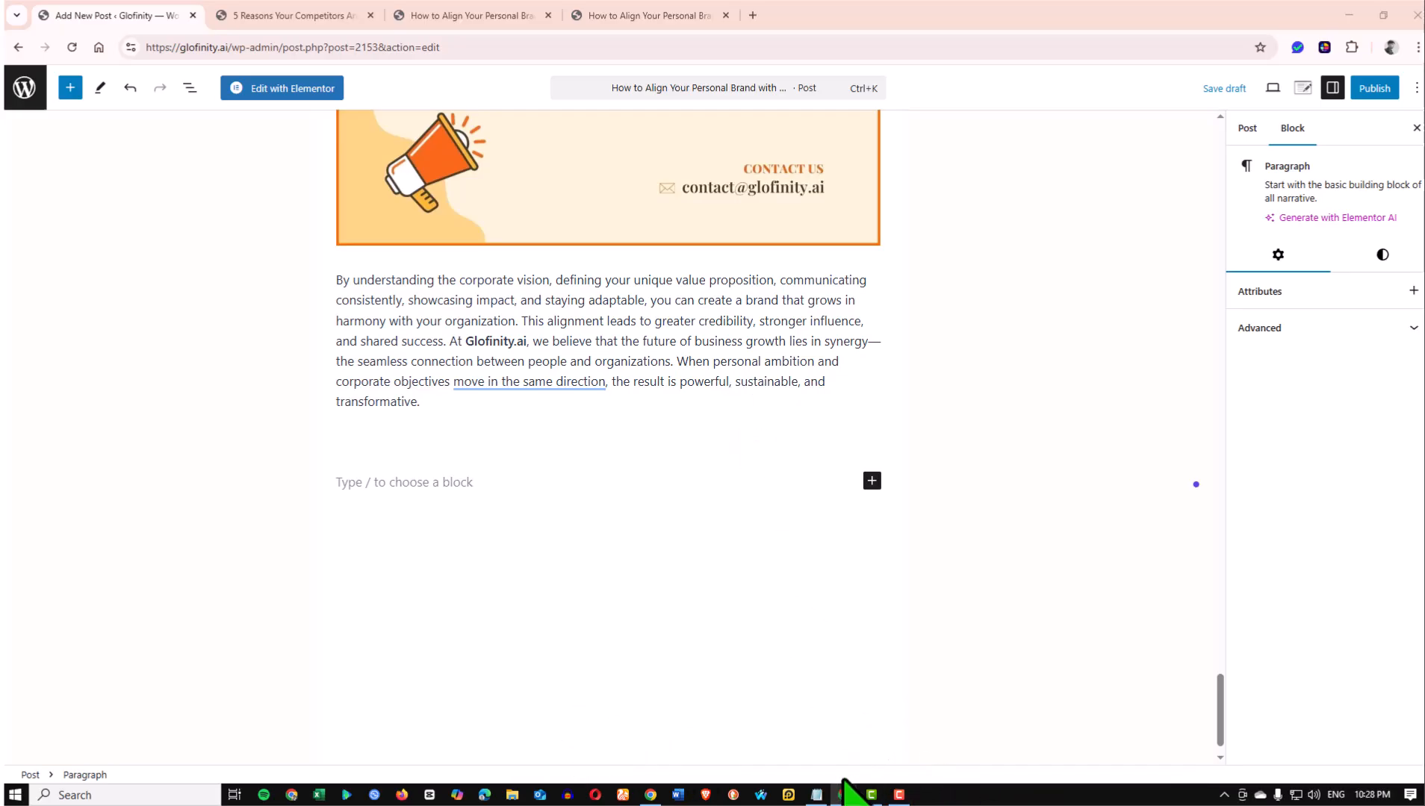
{"action": "mouse_move", "coordinate": [881, 747]}
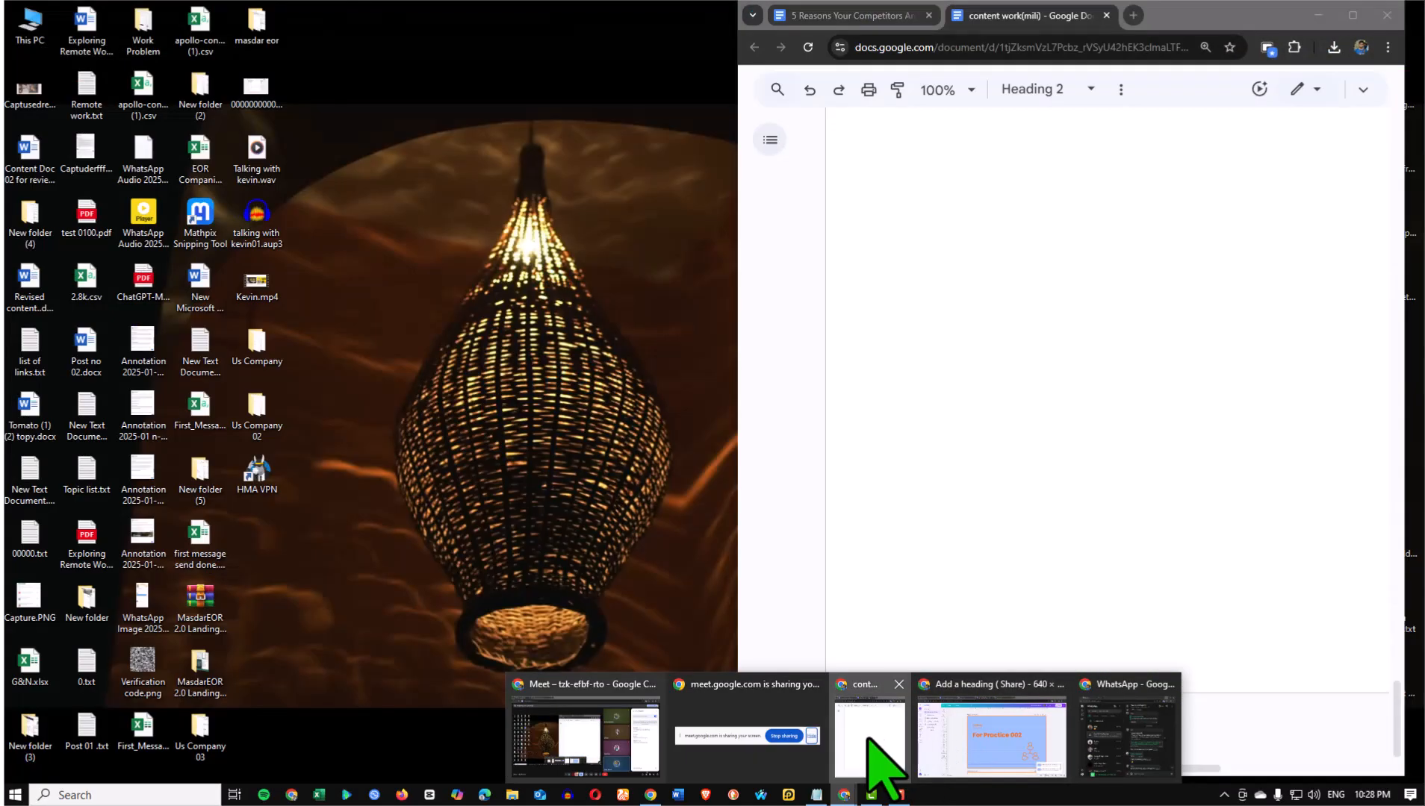
{"action": "left_click", "coordinate": [884, 750]}
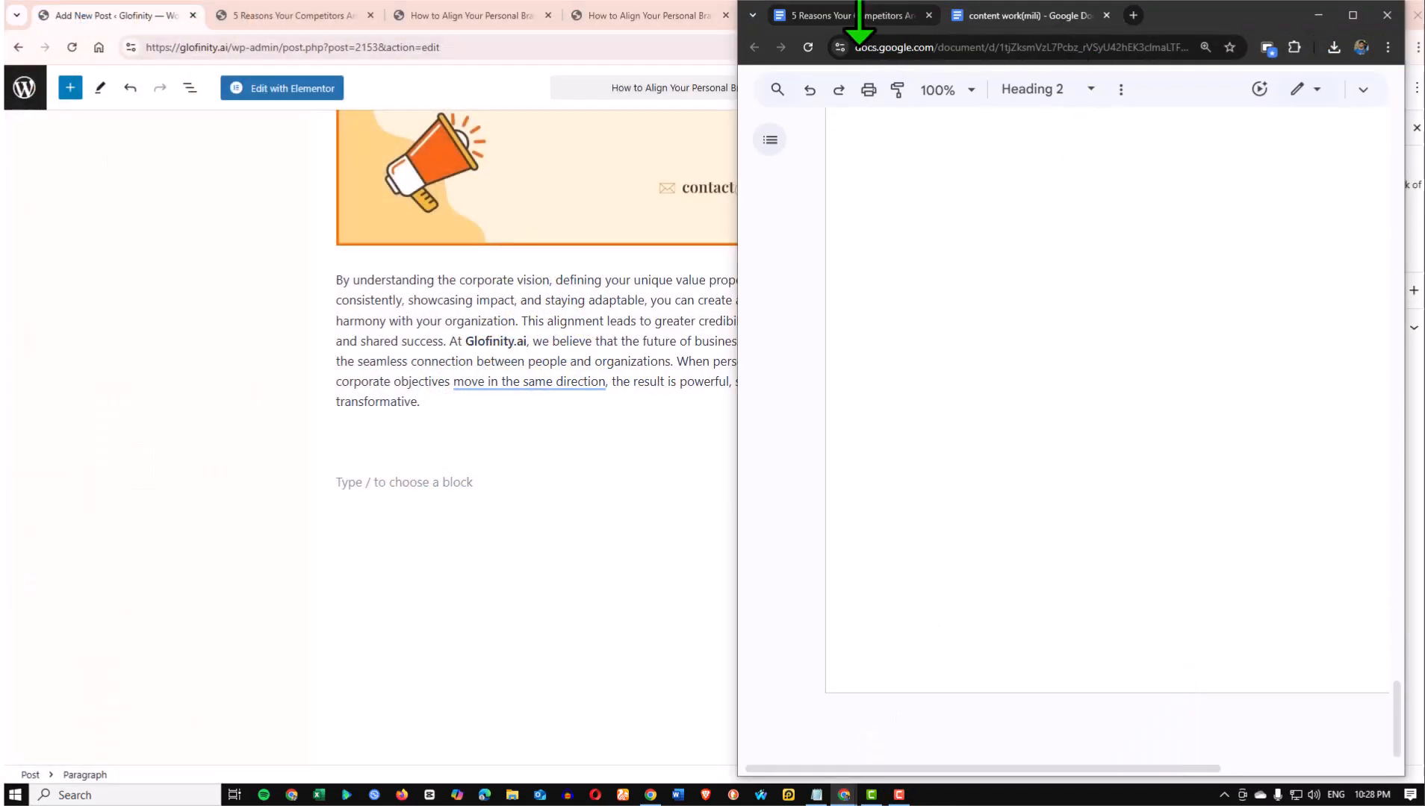
{"action": "left_click", "coordinate": [836, 18]}
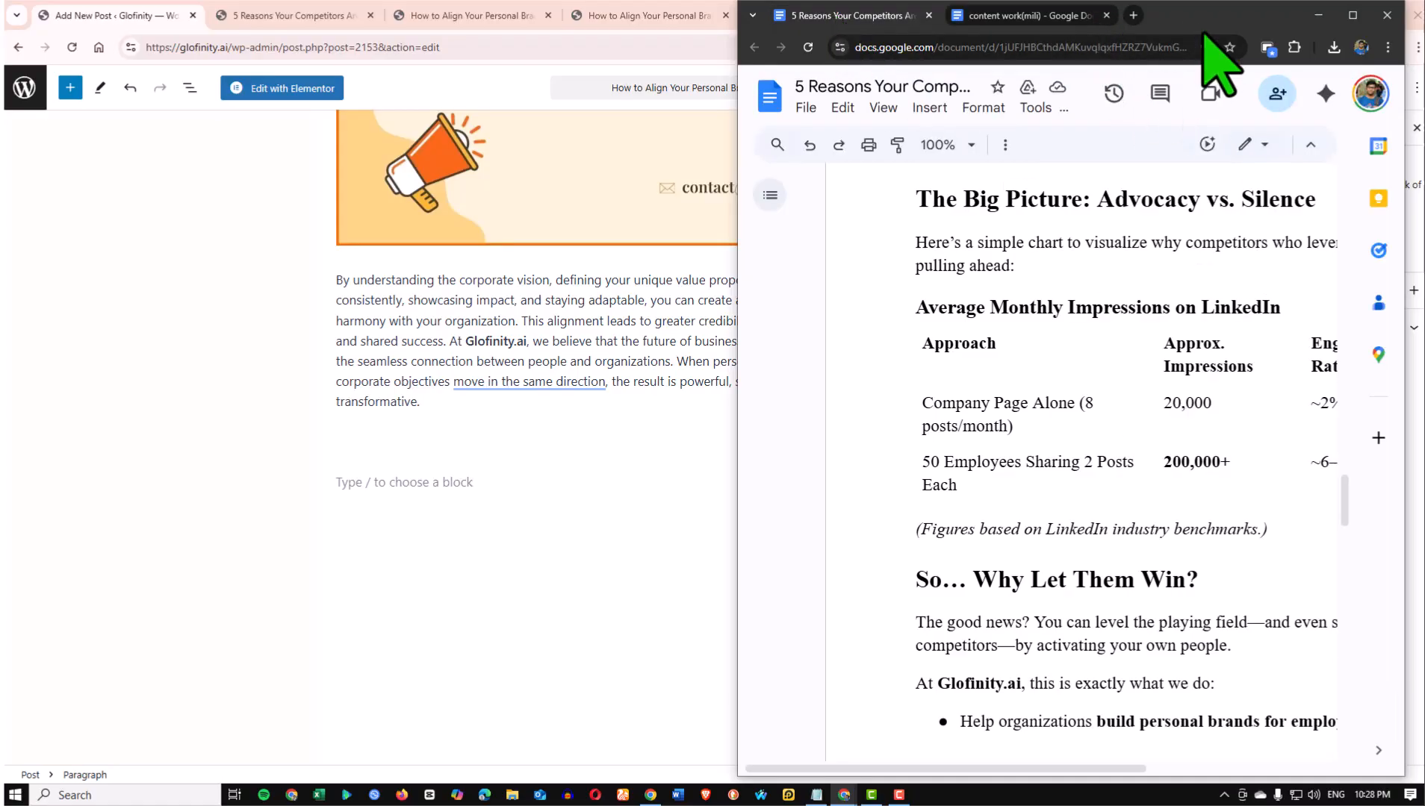
{"action": "left_click", "coordinate": [845, 796]}
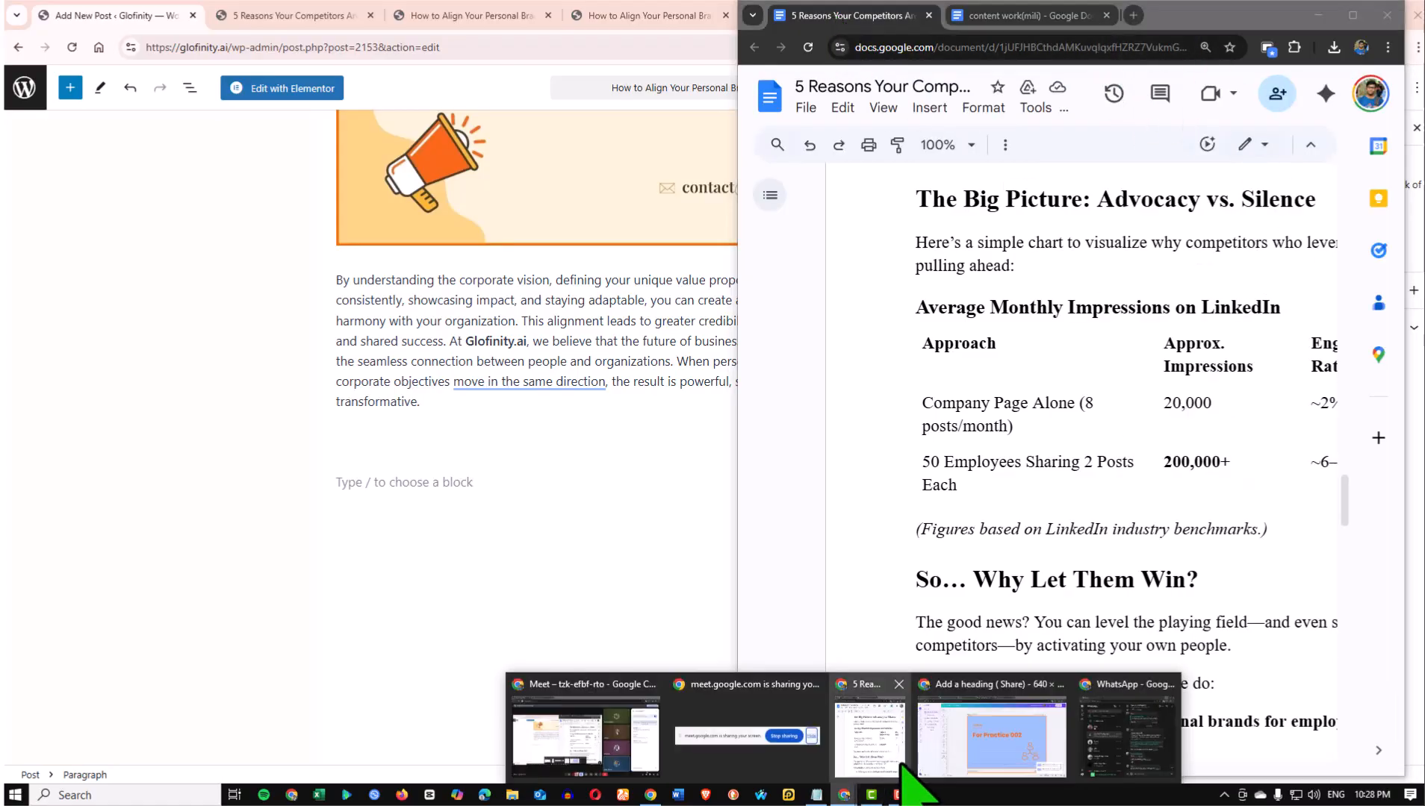
{"action": "left_click", "coordinate": [885, 752]}
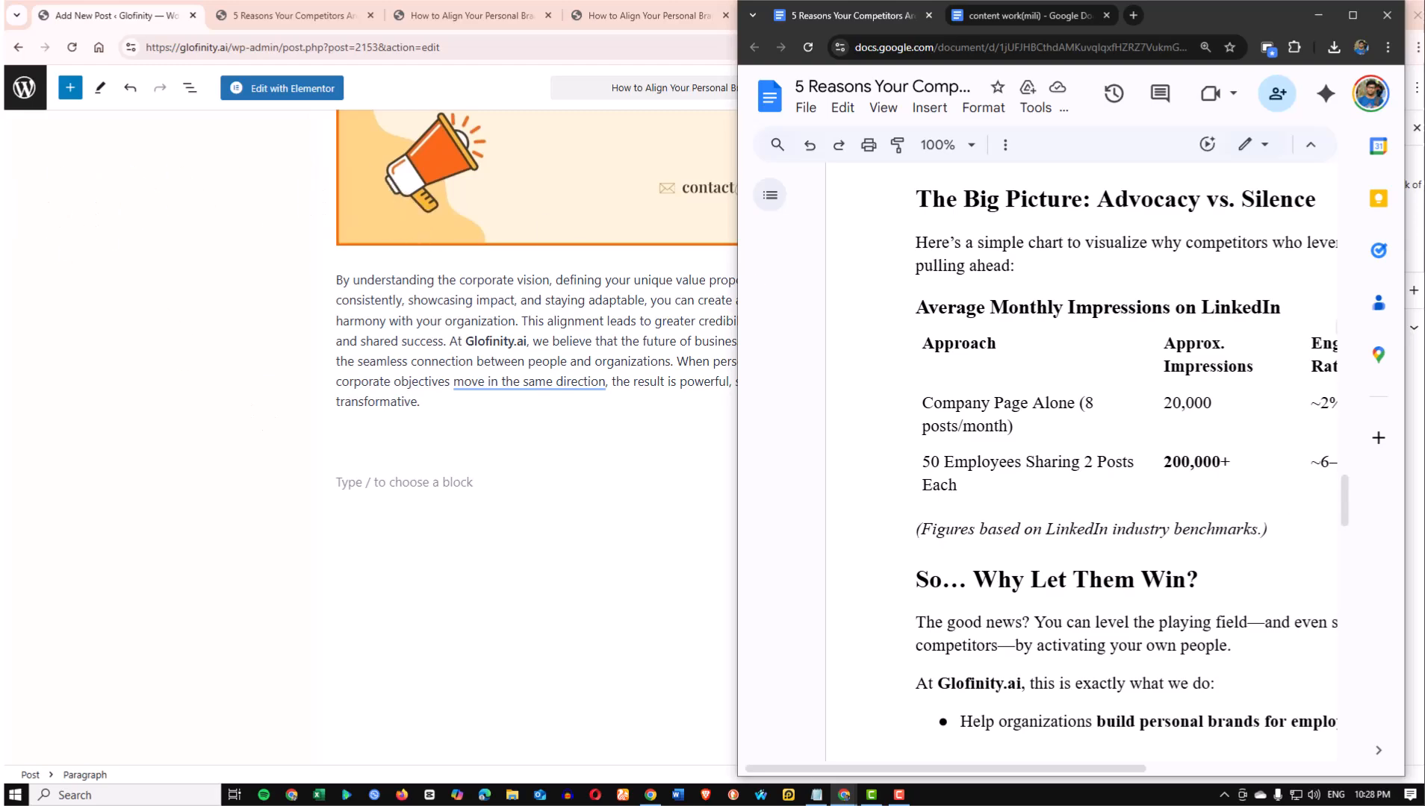
{"action": "left_click", "coordinate": [844, 795]}
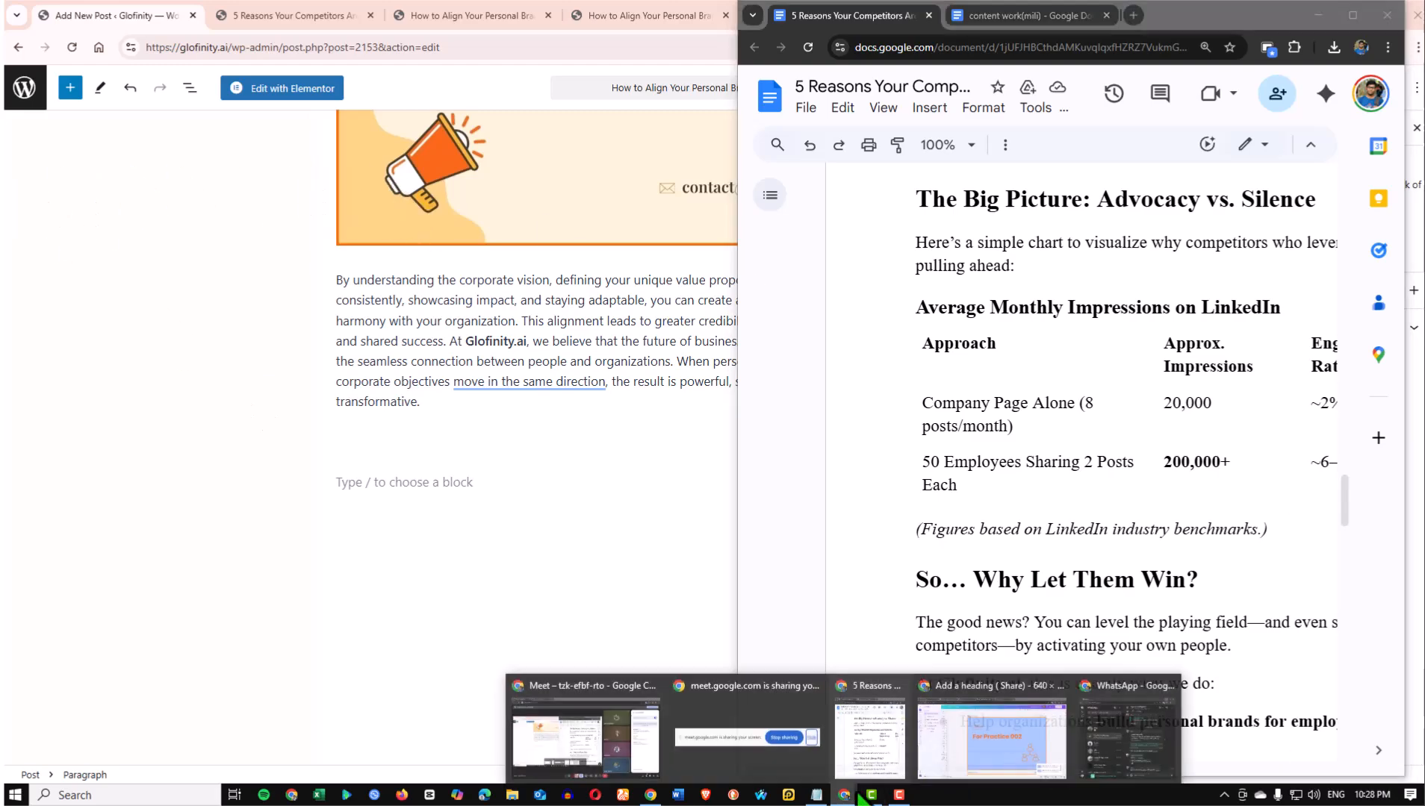
{"action": "left_click", "coordinate": [1064, 746]}
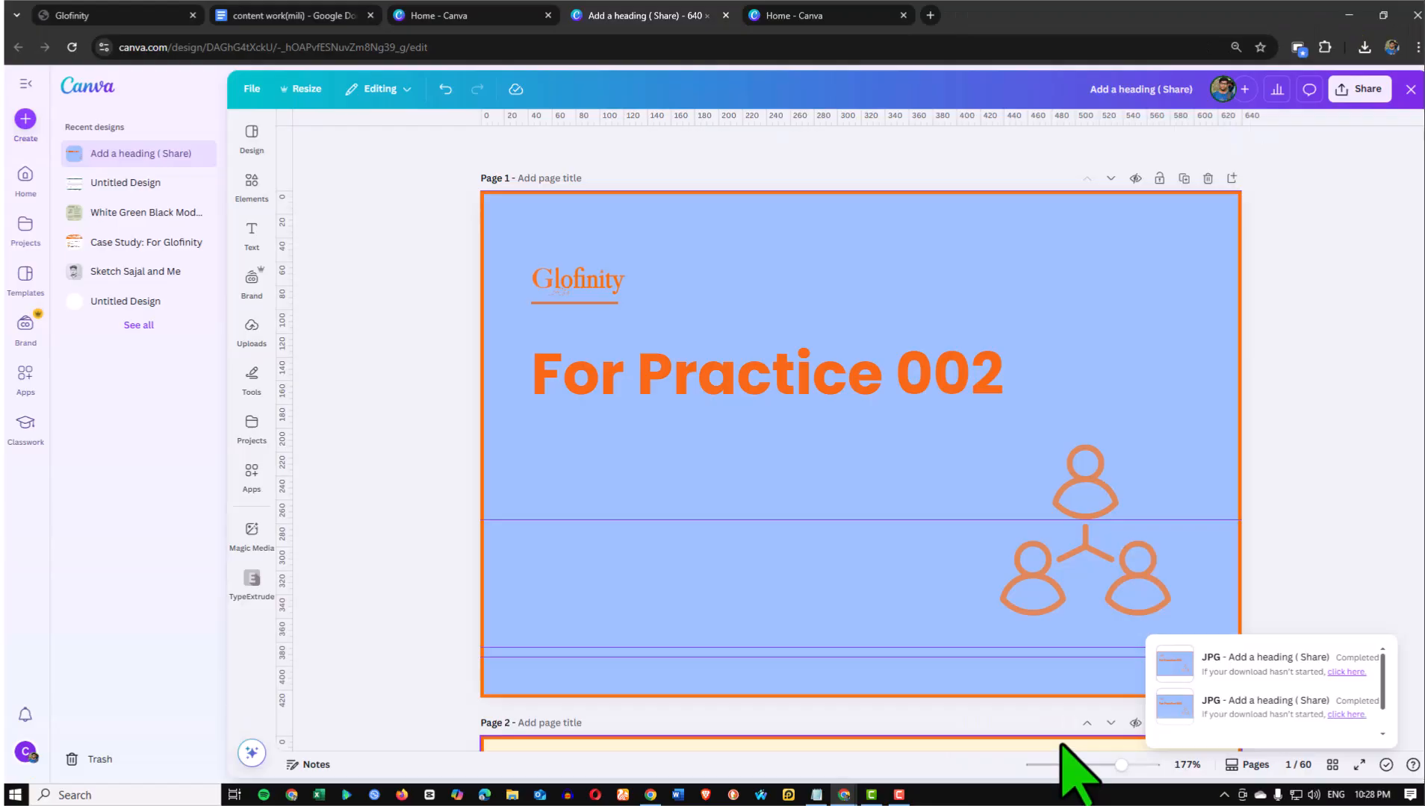
{"action": "left_click", "coordinate": [293, 17]}
Copy the heading "Why Personal and Corporate Alignment Matters" from the source document
{"action": "scroll", "coordinate": [523, 493], "scroll_direction": "down", "scroll_amount": 3}
{"action": "scroll", "coordinate": [426, 455], "scroll_direction": "up", "scroll_amount": 2}
{"action": "left_click", "coordinate": [419, 397]}
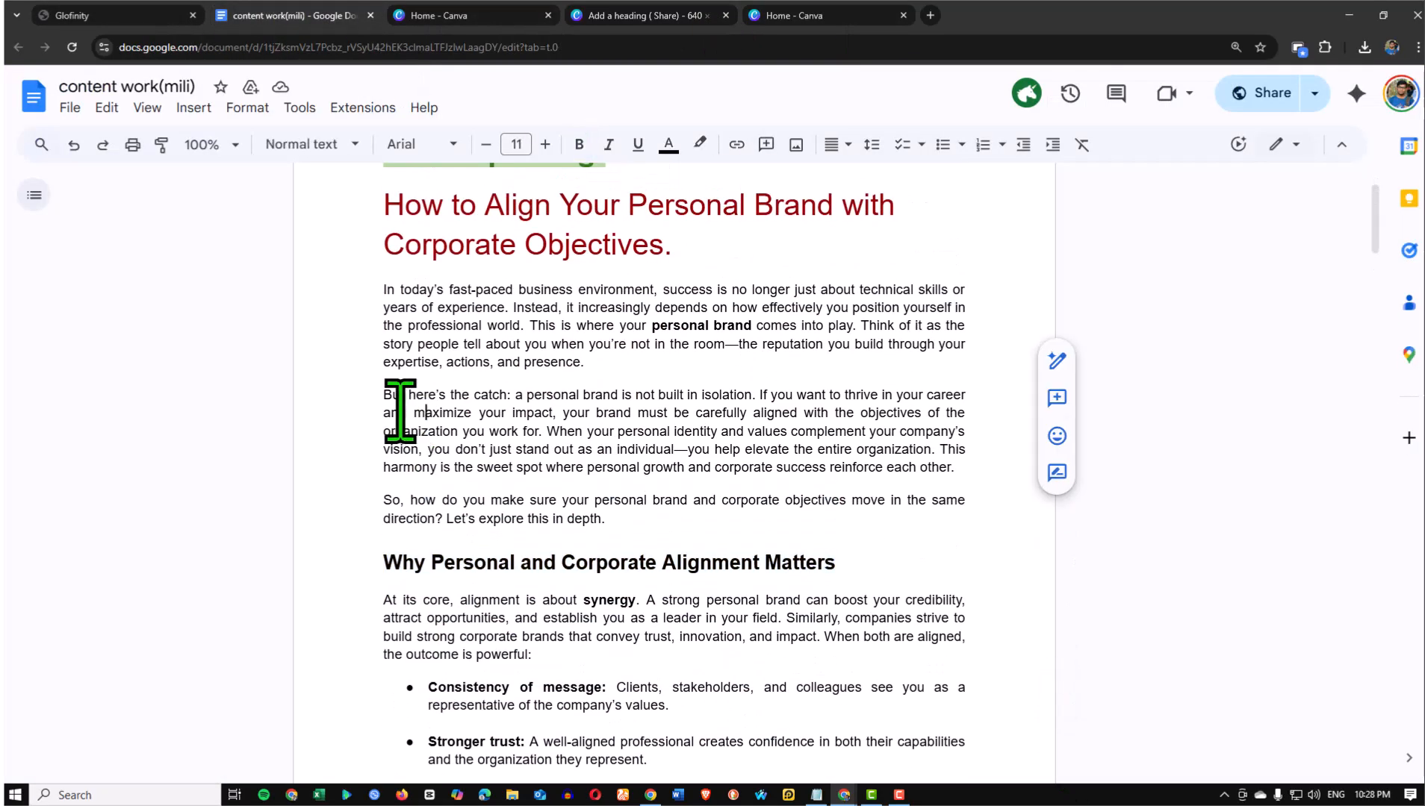
{"action": "mouse_move", "coordinate": [384, 397]}
{"action": "left_mouse_down"}
{"action": "mouse_move", "coordinate": [707, 448]}
{"action": "mouse_move", "coordinate": [919, 455]}
{"action": "mouse_move", "coordinate": [952, 471]}
{"action": "left_mouse_up"}
{"action": "left_click", "coordinate": [563, 564]}
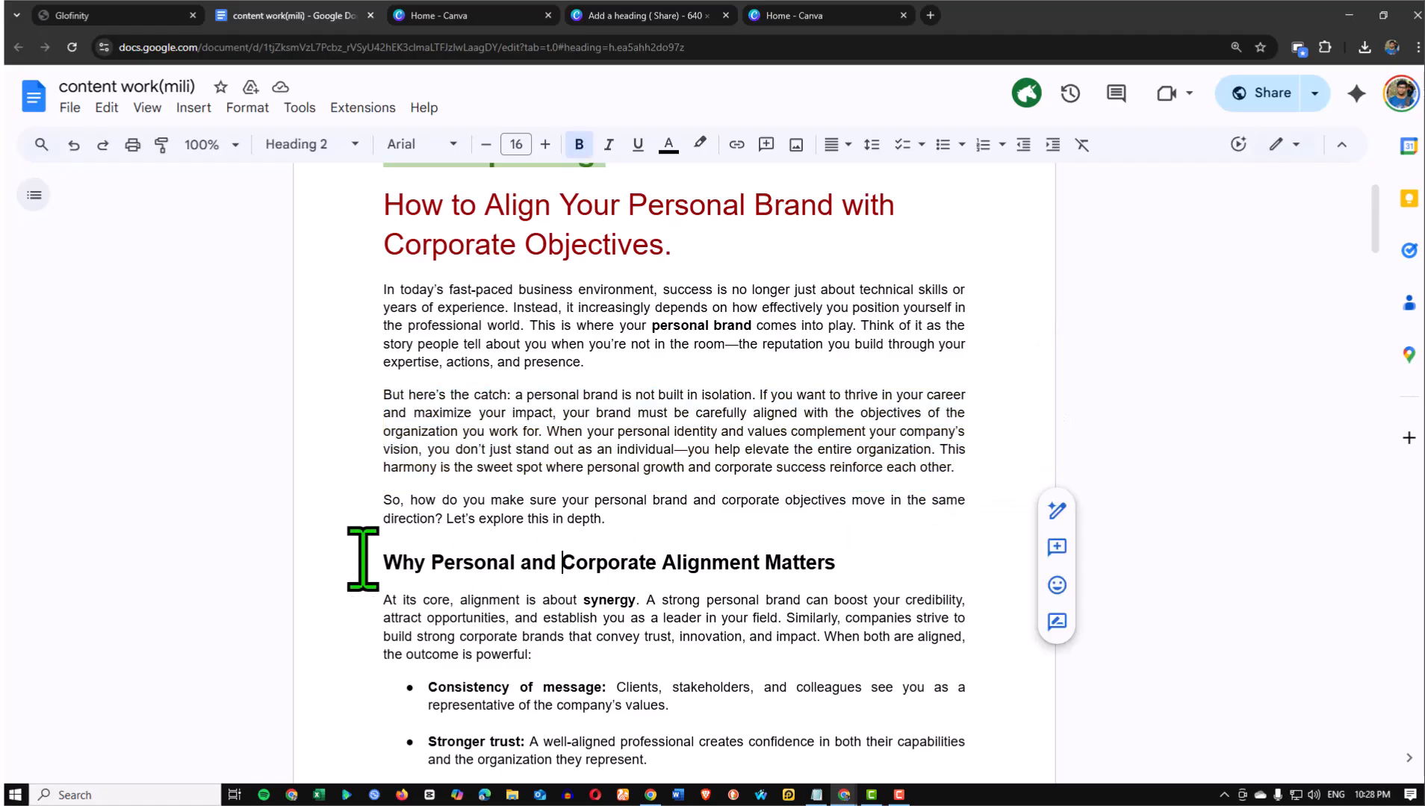
{"action": "left_click_drag", "start_coordinate": [376, 563], "coordinate": [832, 572]}
{"action": "key", "text": "ctrl+c"}
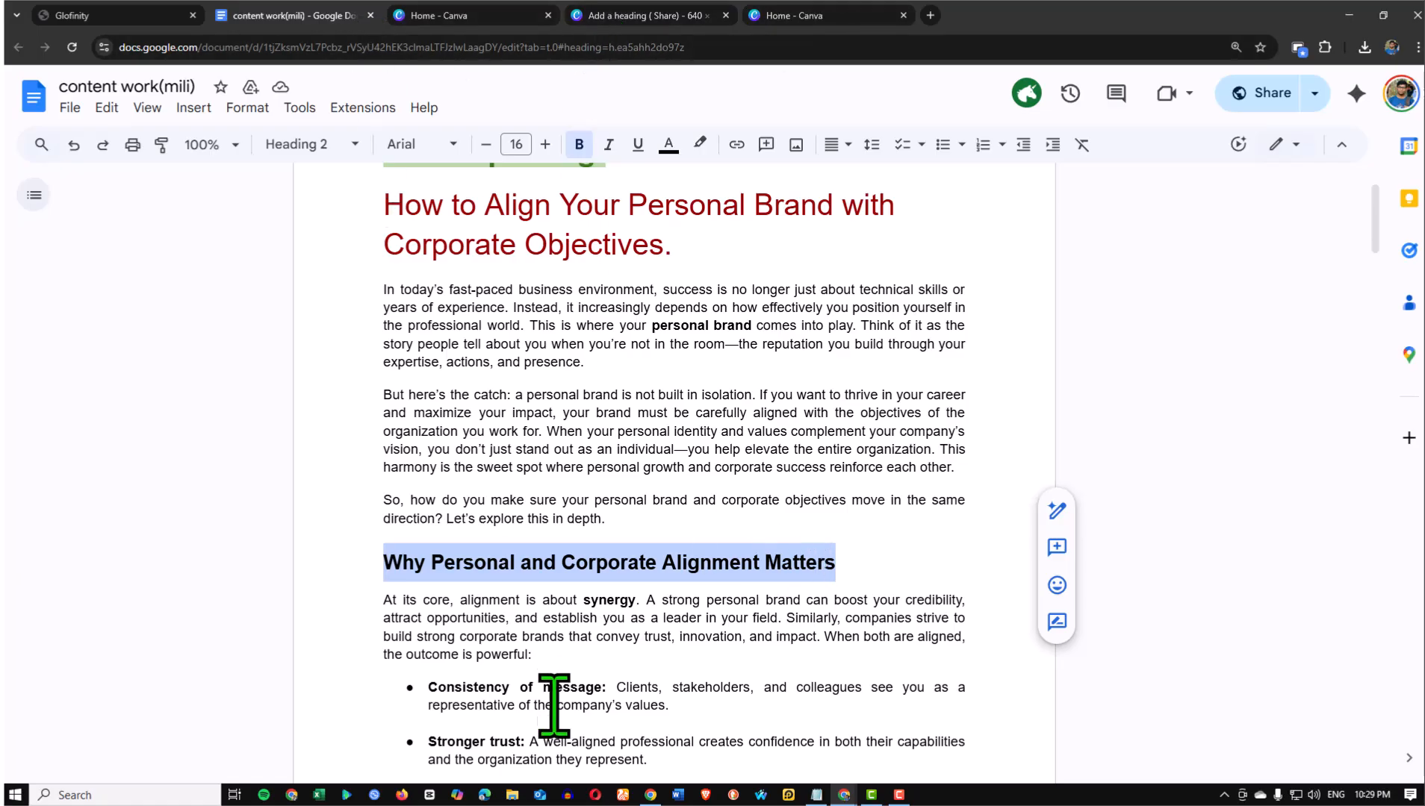
Switch back to the WordPress post editor and insert a Heading block at the empty block ending the post
{"action": "left_click", "coordinate": [650, 796]}
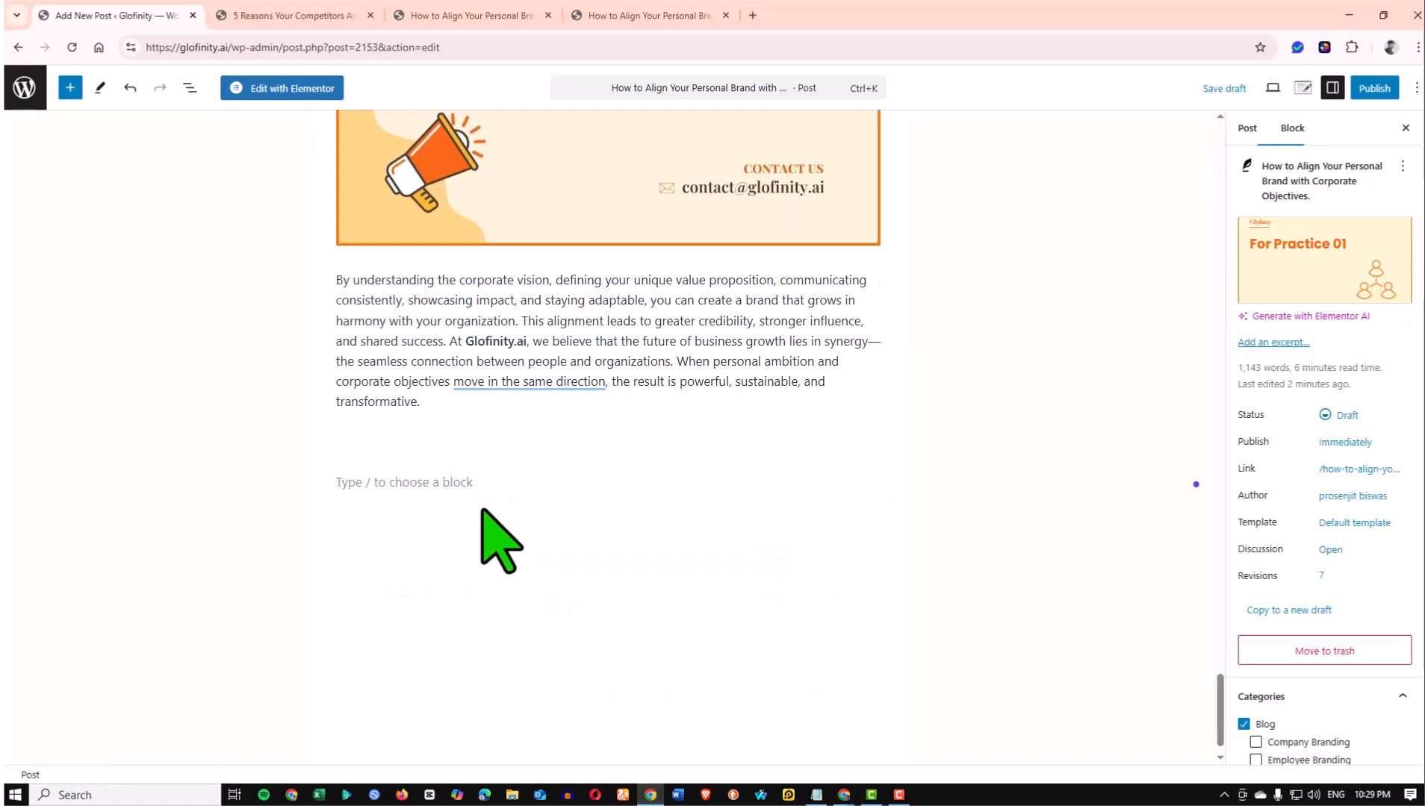
{"action": "scroll", "coordinate": [407, 436], "scroll_direction": "up", "scroll_amount": 7}
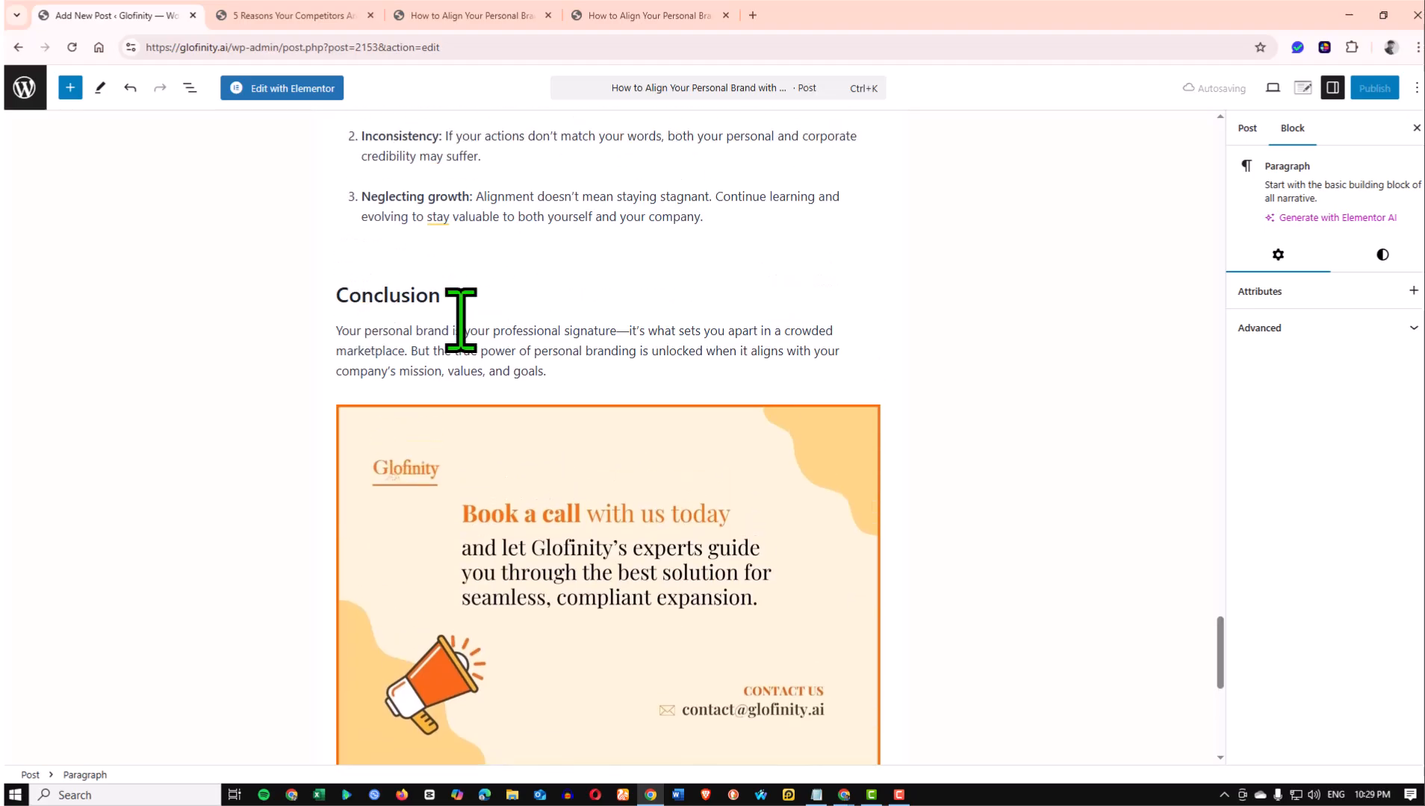
{"action": "scroll", "coordinate": [416, 554], "scroll_direction": "down", "scroll_amount": 4}
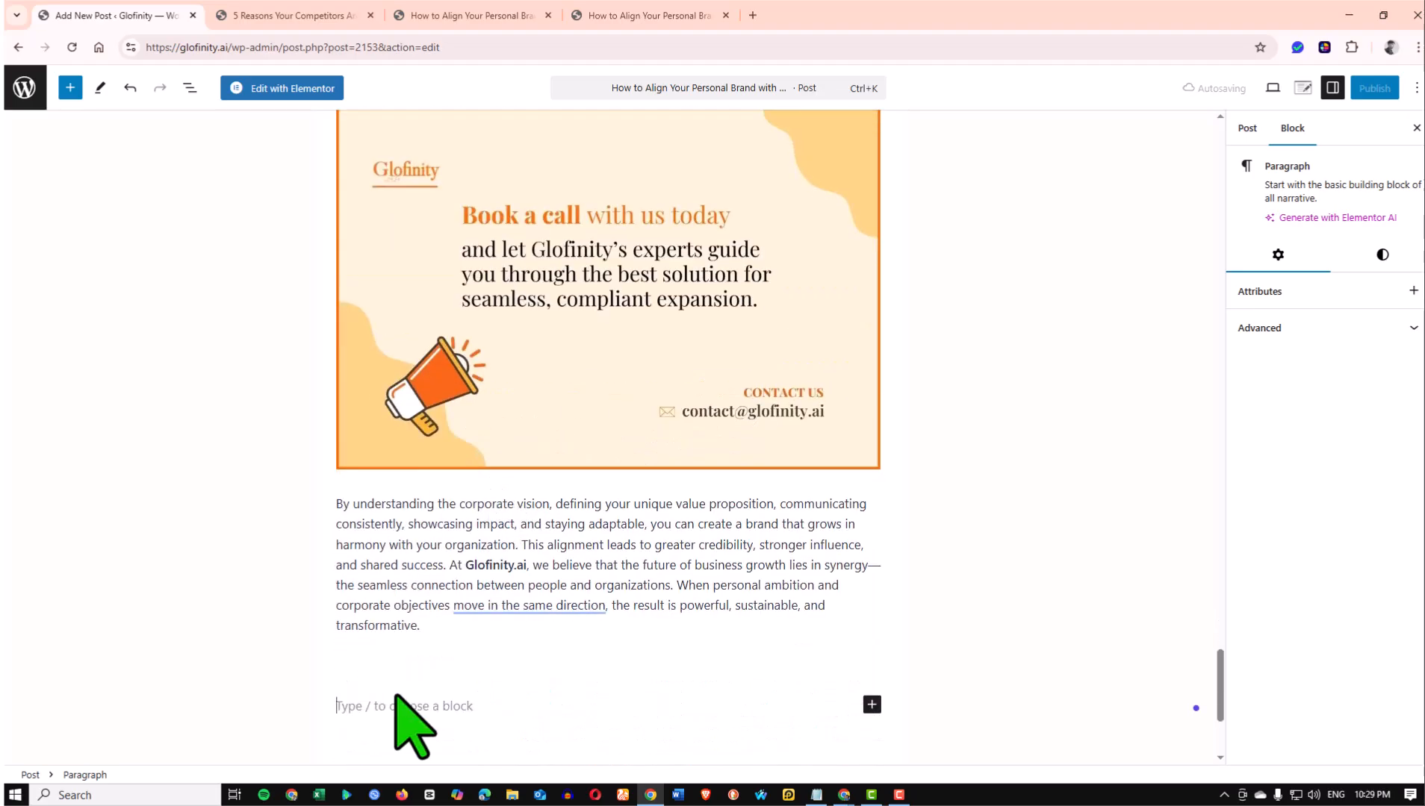
{"action": "scroll", "coordinate": [448, 672], "scroll_direction": "down", "scroll_amount": 2}
{"action": "left_click", "coordinate": [872, 555]}
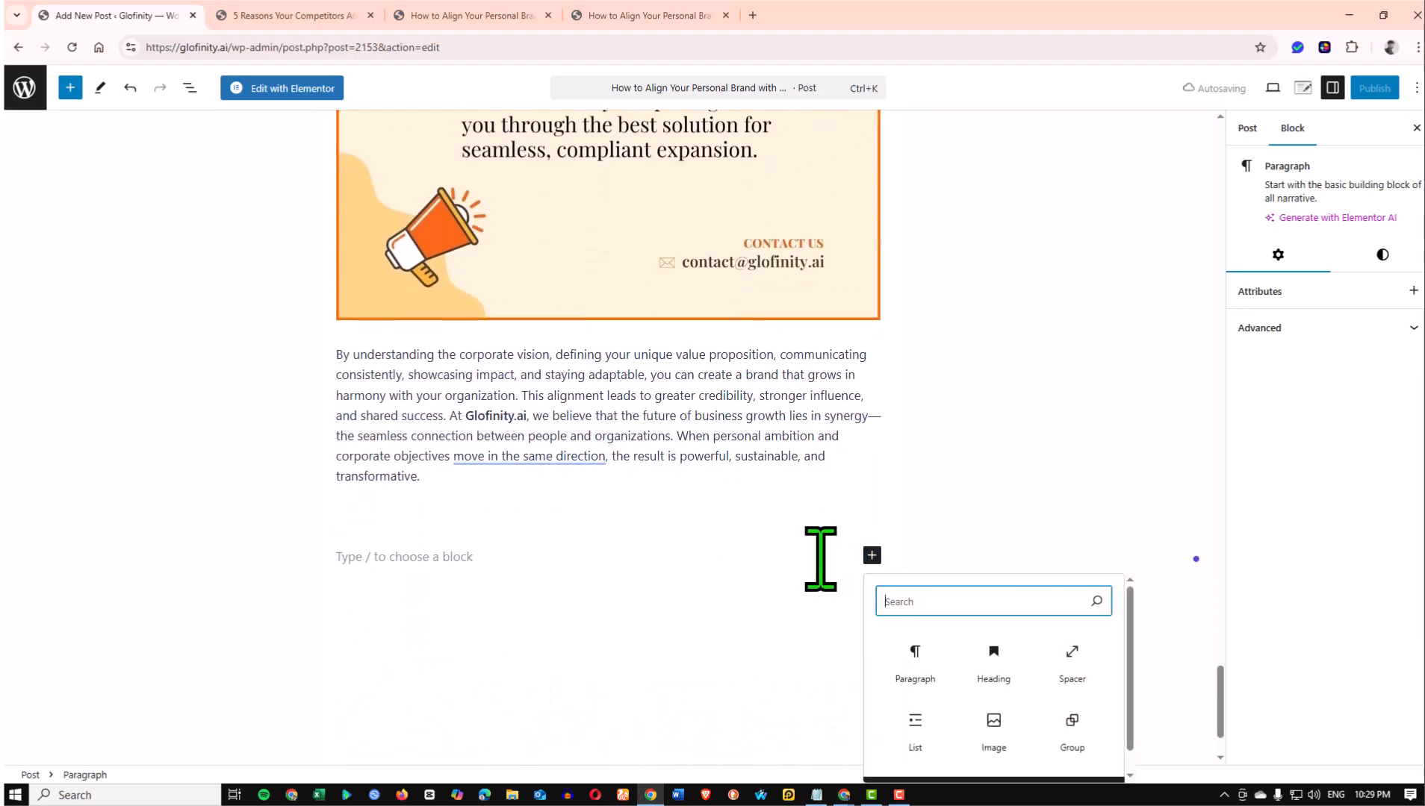
{"action": "scroll", "coordinate": [828, 575], "scroll_direction": "down", "scroll_amount": 1}
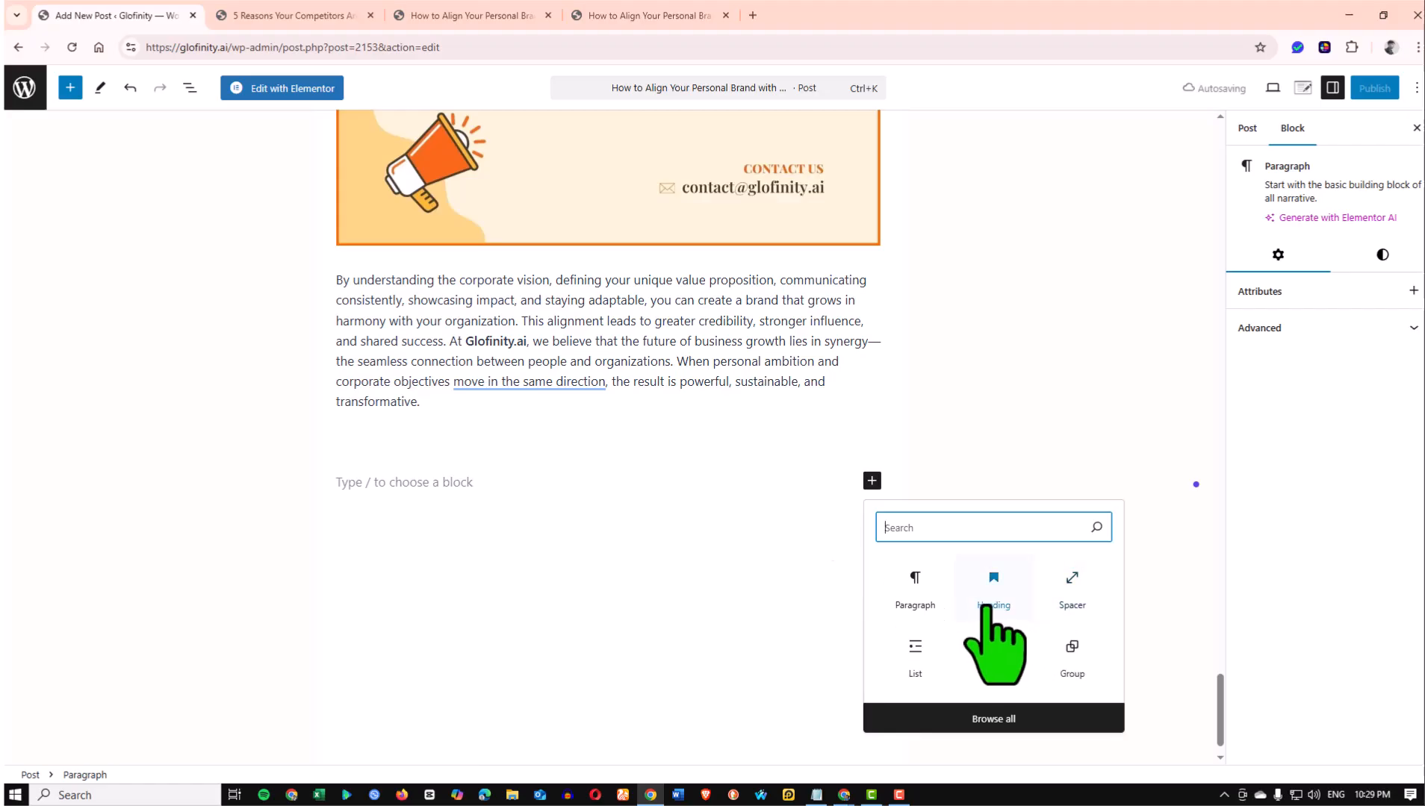
{"action": "left_click", "coordinate": [989, 602]}
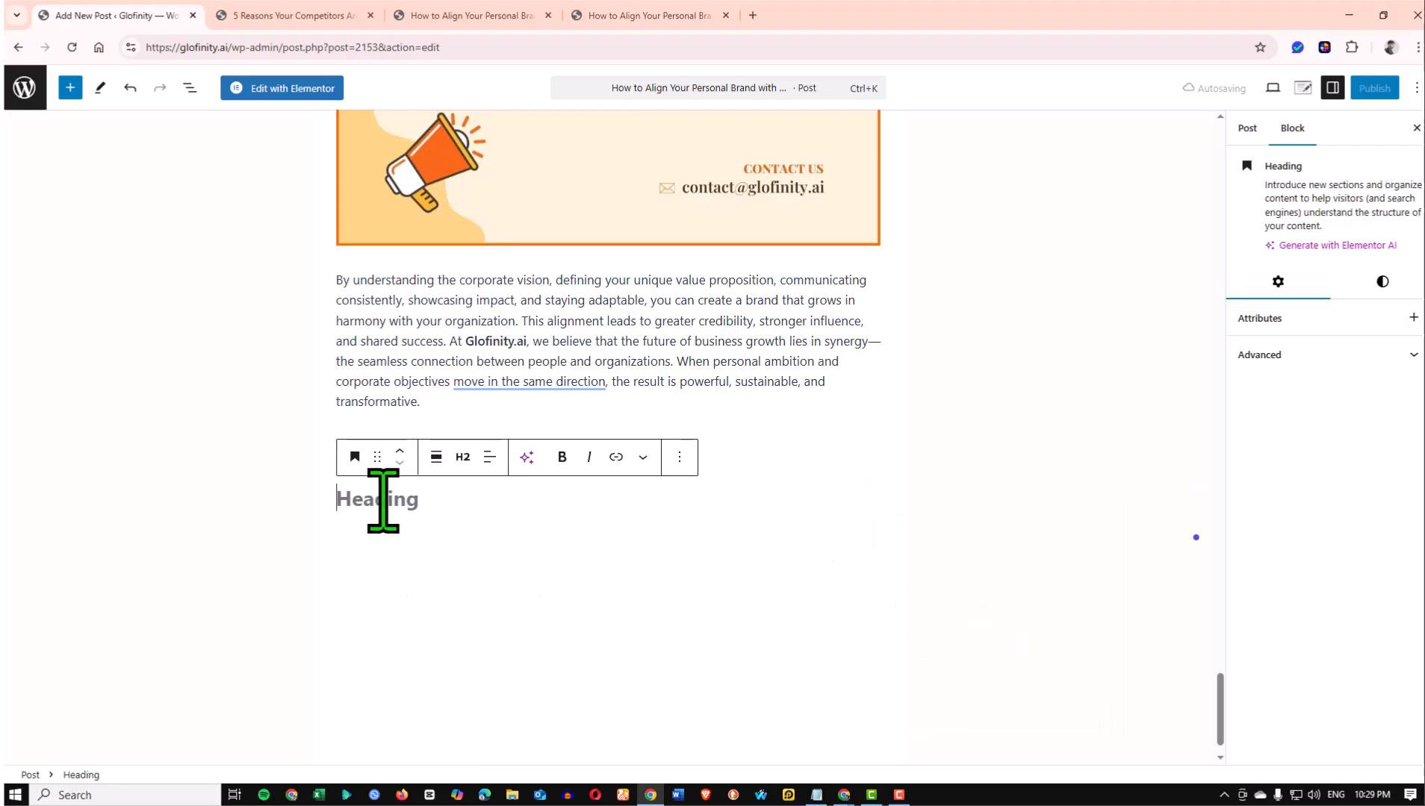
Paste "Why Personal and Corporate Alignment Matters" as the text of the new H2 heading
{"action": "scroll", "coordinate": [383, 500], "scroll_direction": "up", "scroll_amount": 1}
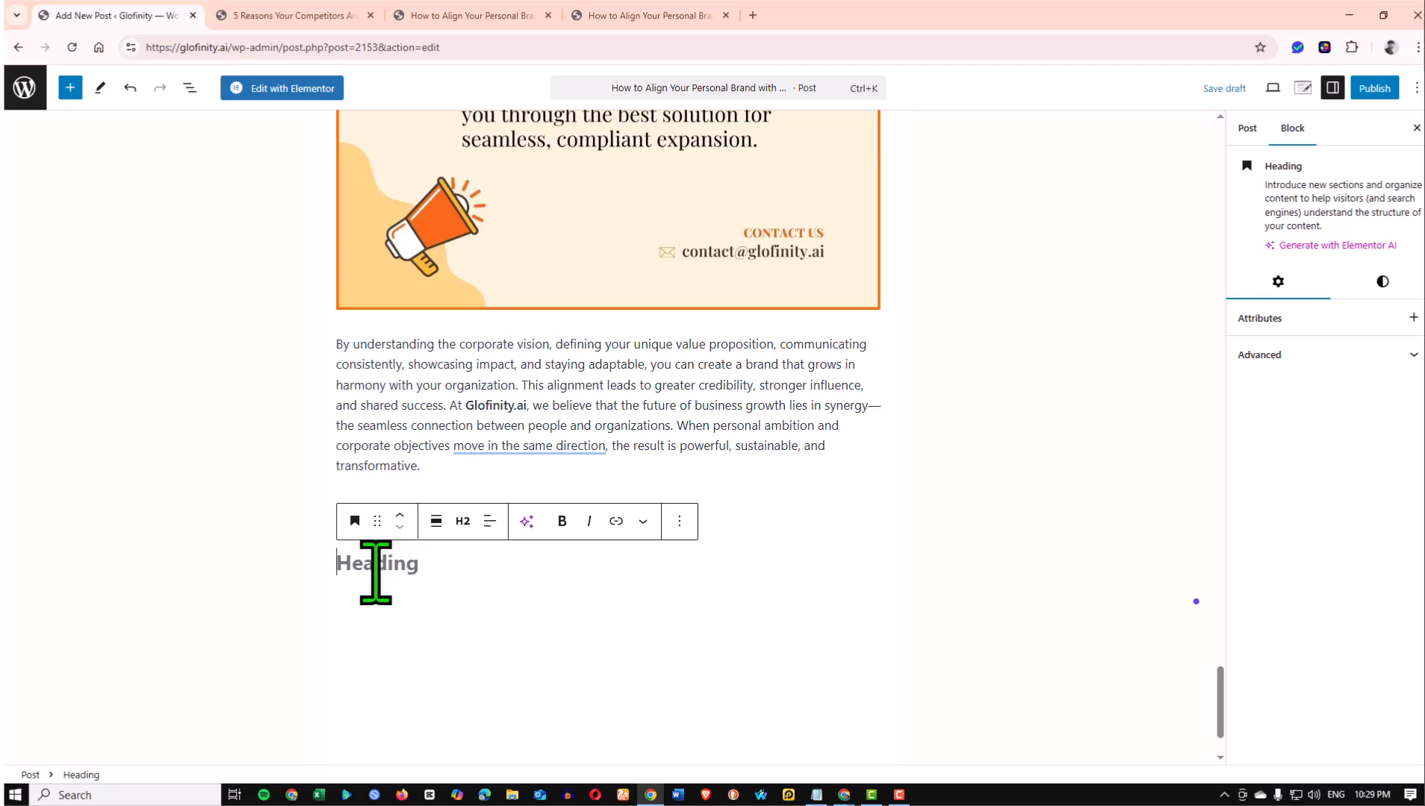
{"action": "key", "text": "ctrl+v"}
{"action": "left_click", "coordinate": [593, 582]}
{"action": "triple_click", "coordinate": [469, 572]}
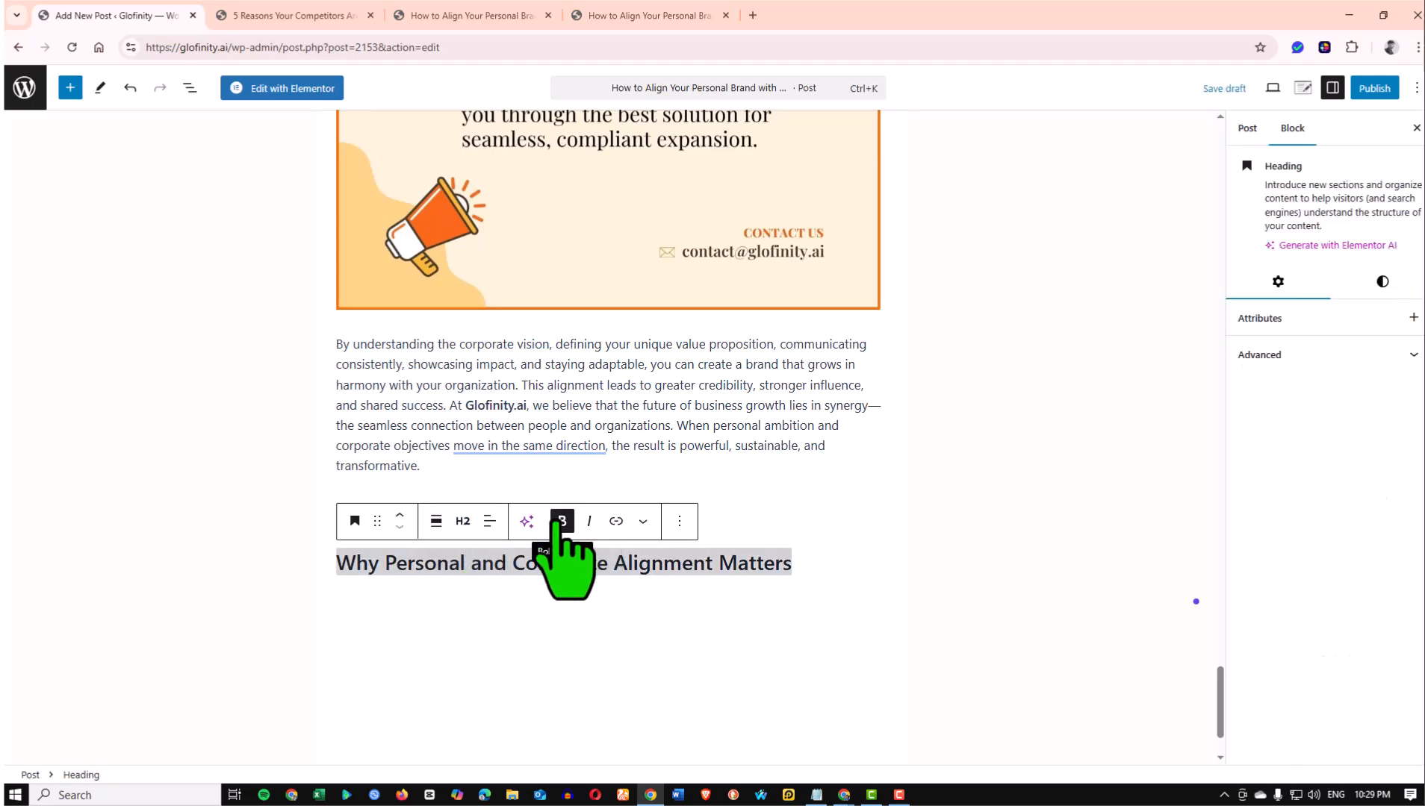
{"action": "left_click", "coordinate": [701, 586]}
{"action": "left_click", "coordinate": [791, 569]}
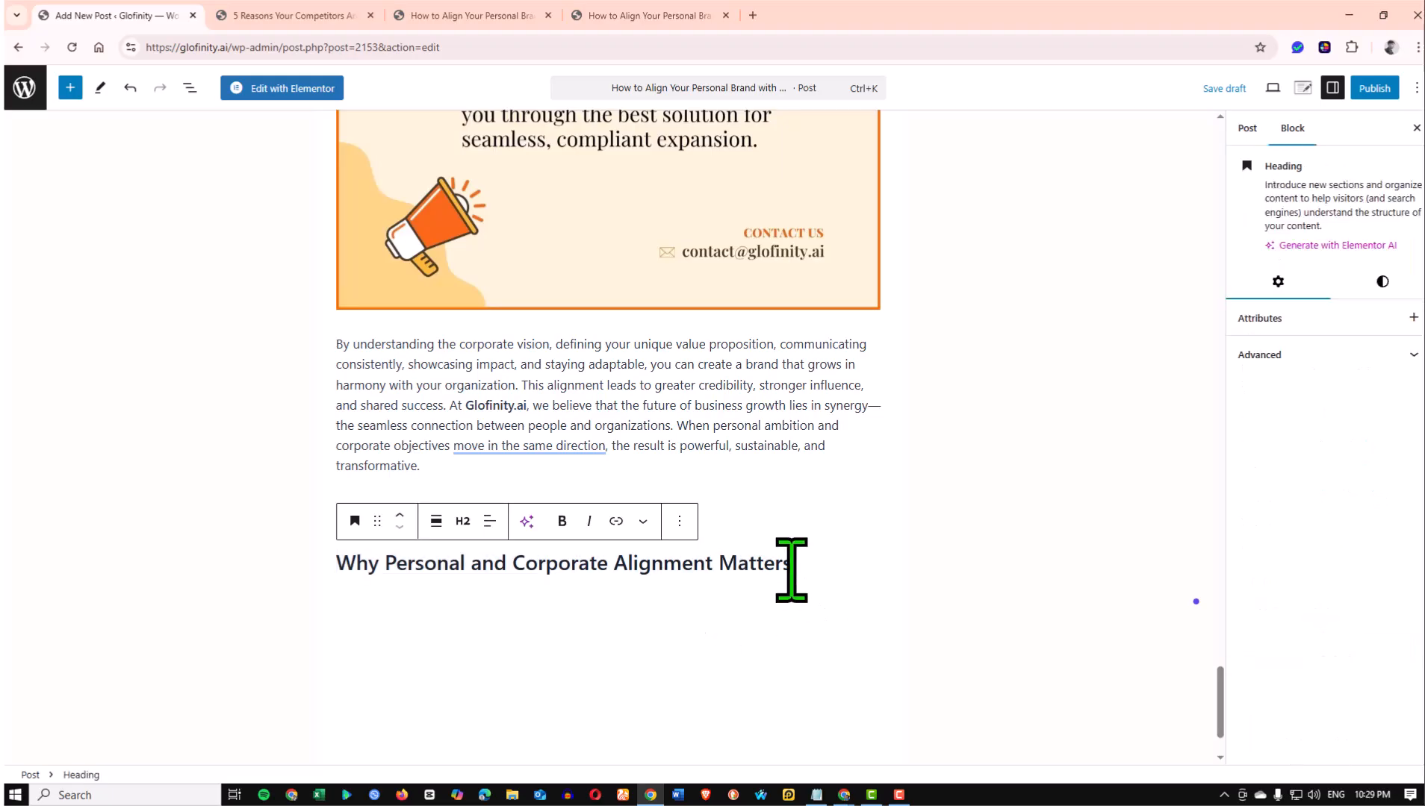
Add an empty paragraph block below the "Why Personal and Corporate Alignment Matters" heading and dismiss the clipboard history without pasting
{"action": "triple_click", "coordinate": [614, 565]}
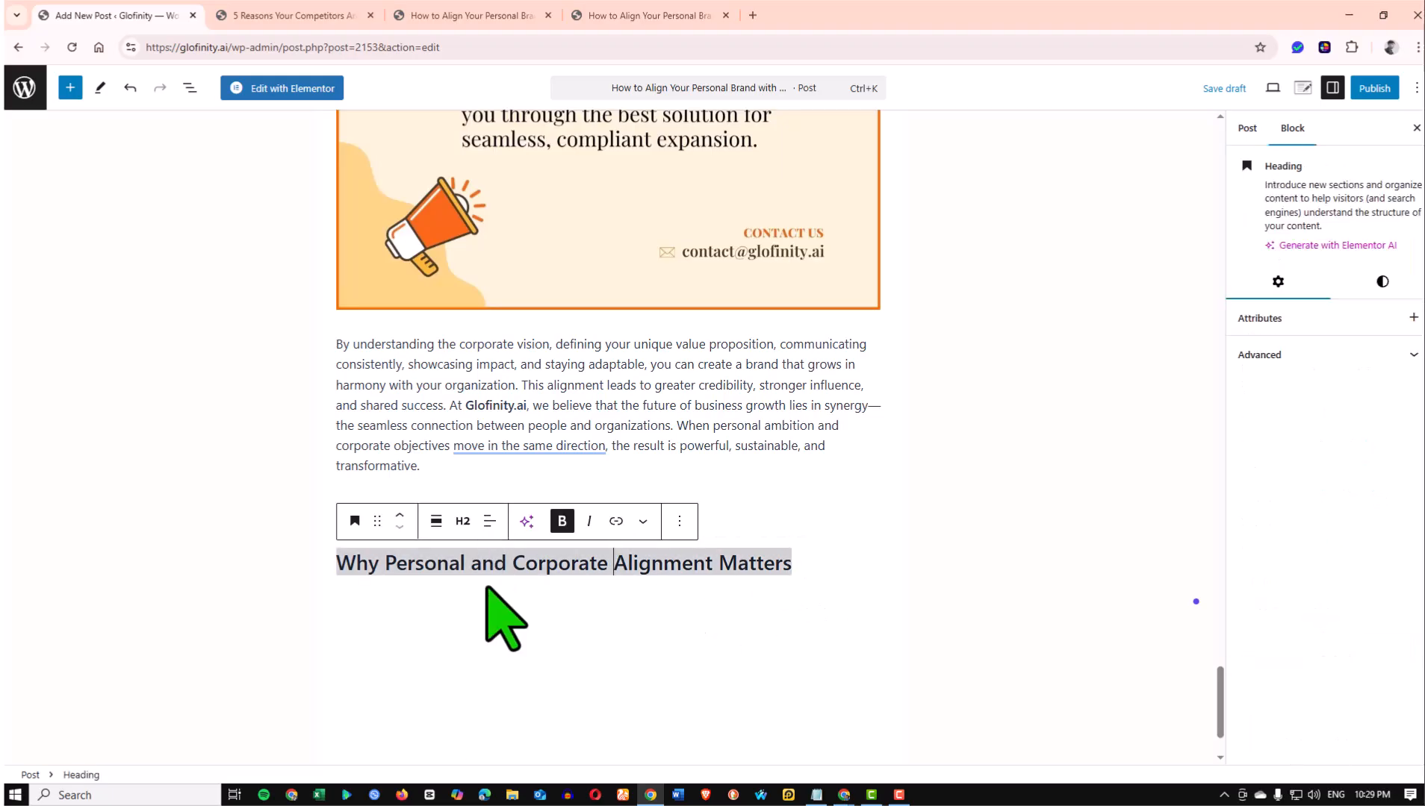
{"action": "left_click", "coordinate": [795, 571]}
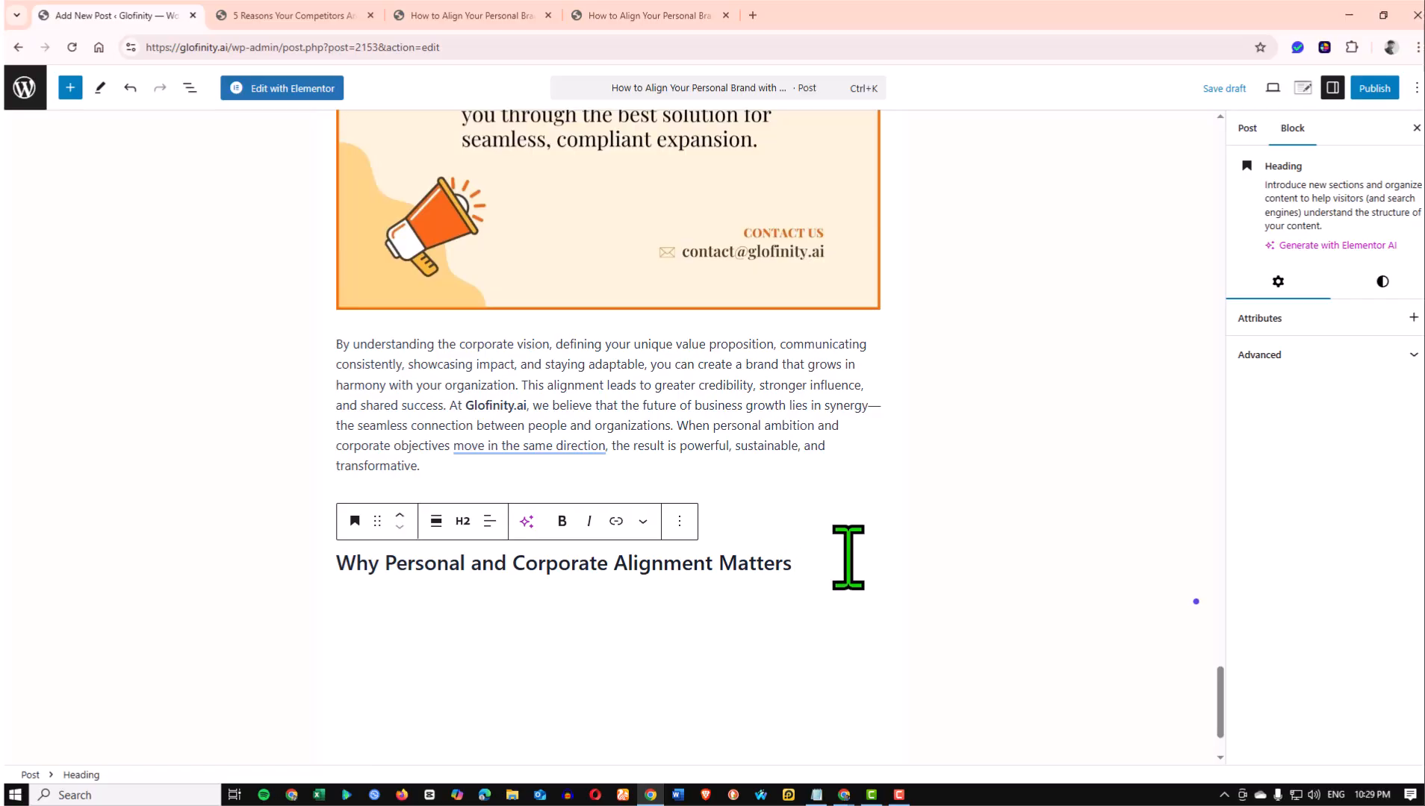
{"action": "key", "text": "Return"}
{"action": "key", "text": "super+v"}
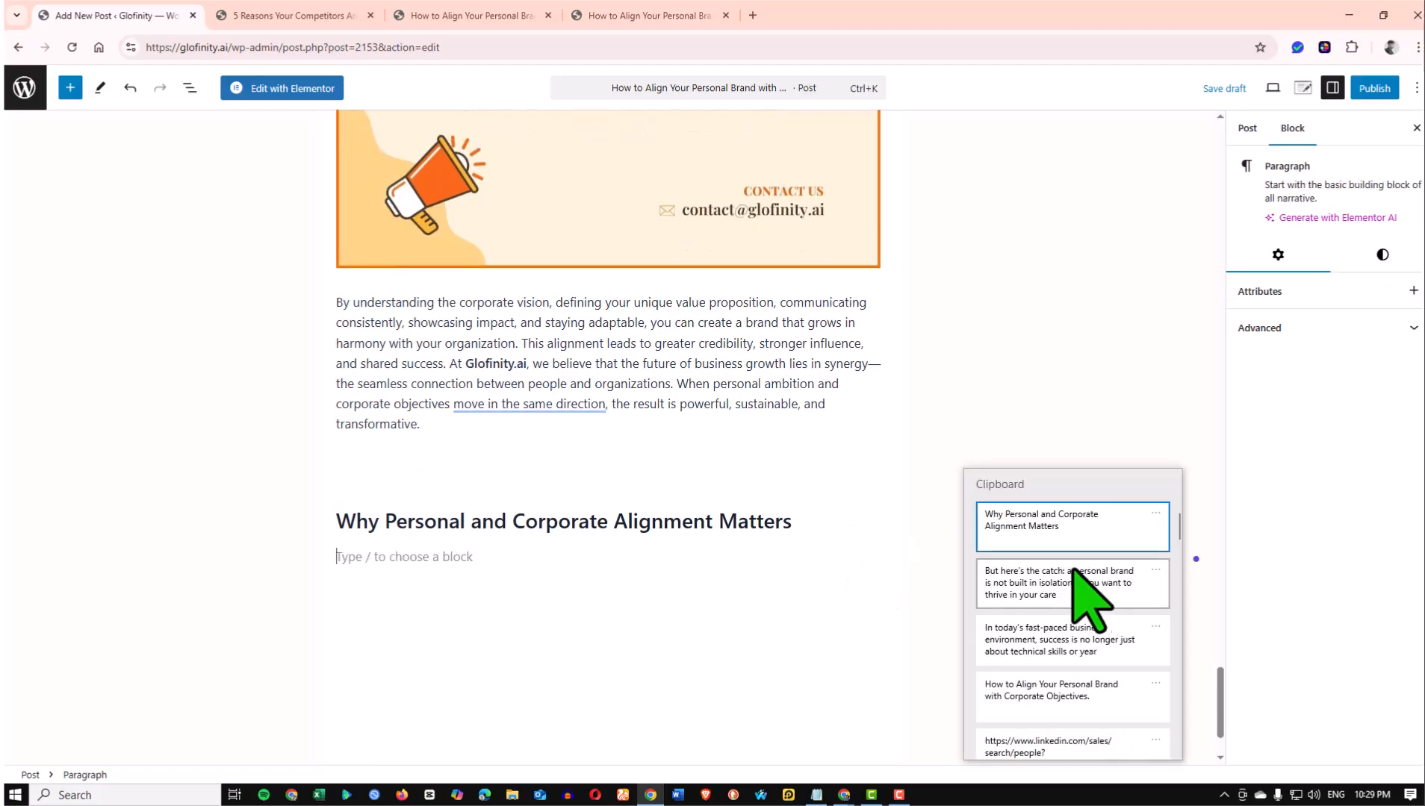
{"action": "left_click", "coordinate": [545, 556]}
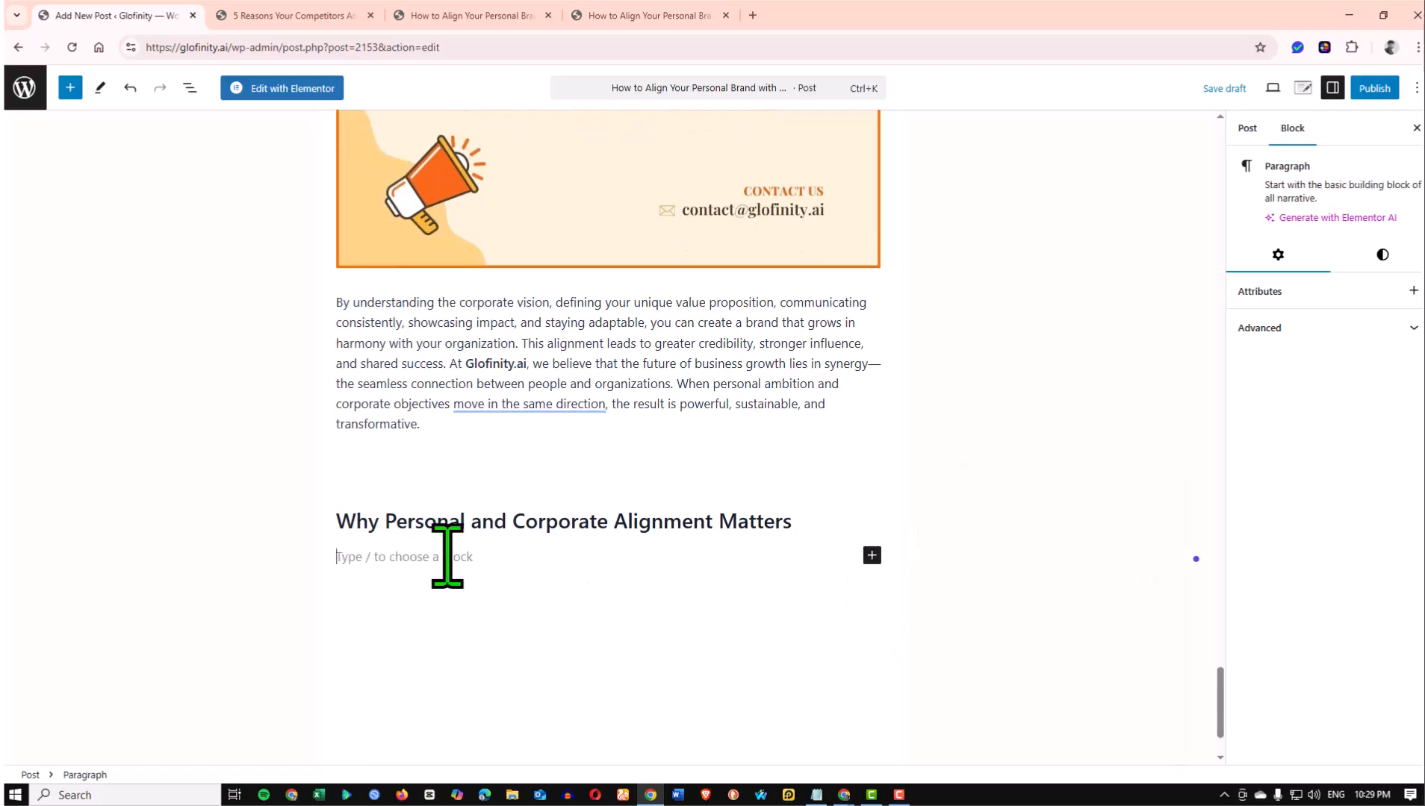
{"action": "triple_click", "coordinate": [547, 526]}
{"action": "key", "text": "ctrl+c"}
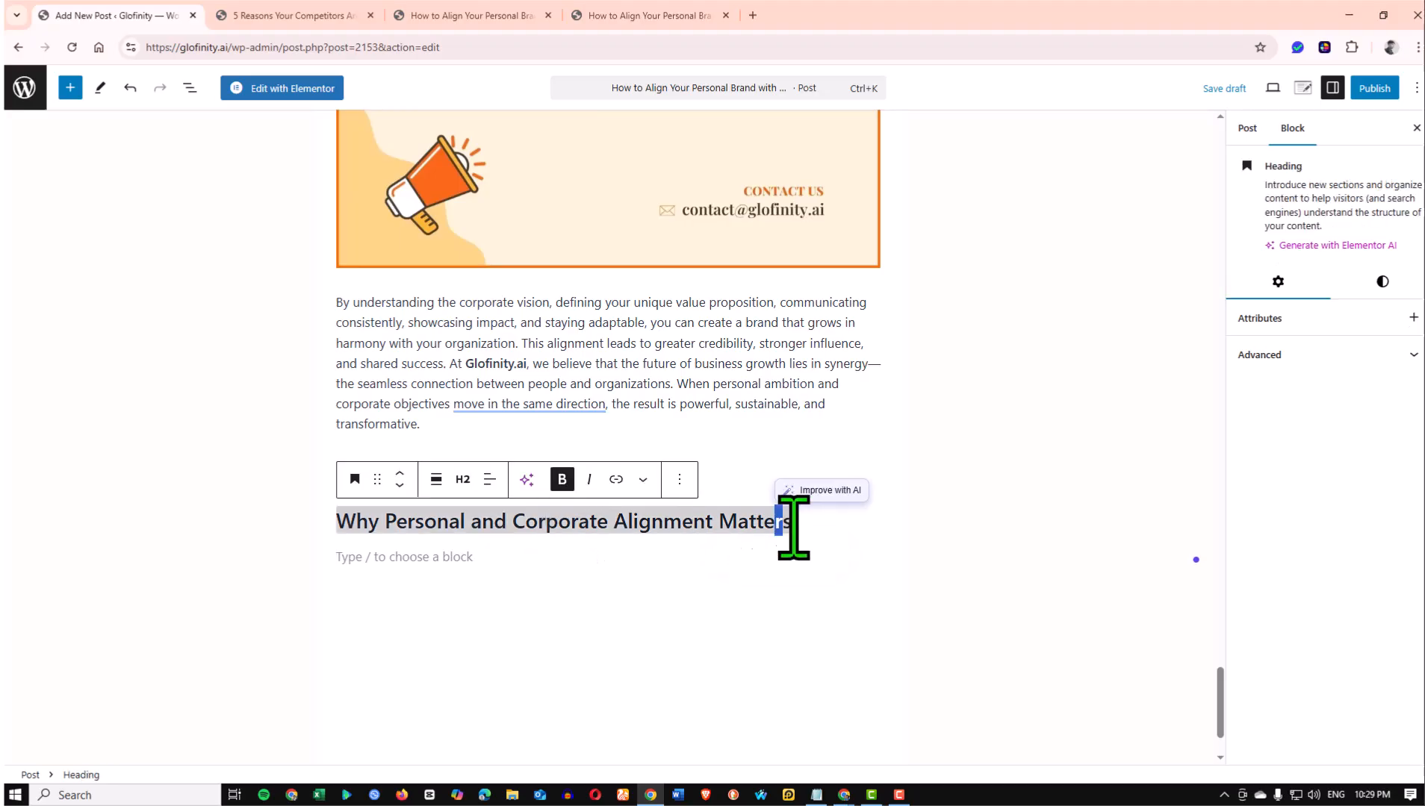
{"action": "left_click", "coordinate": [794, 523]}
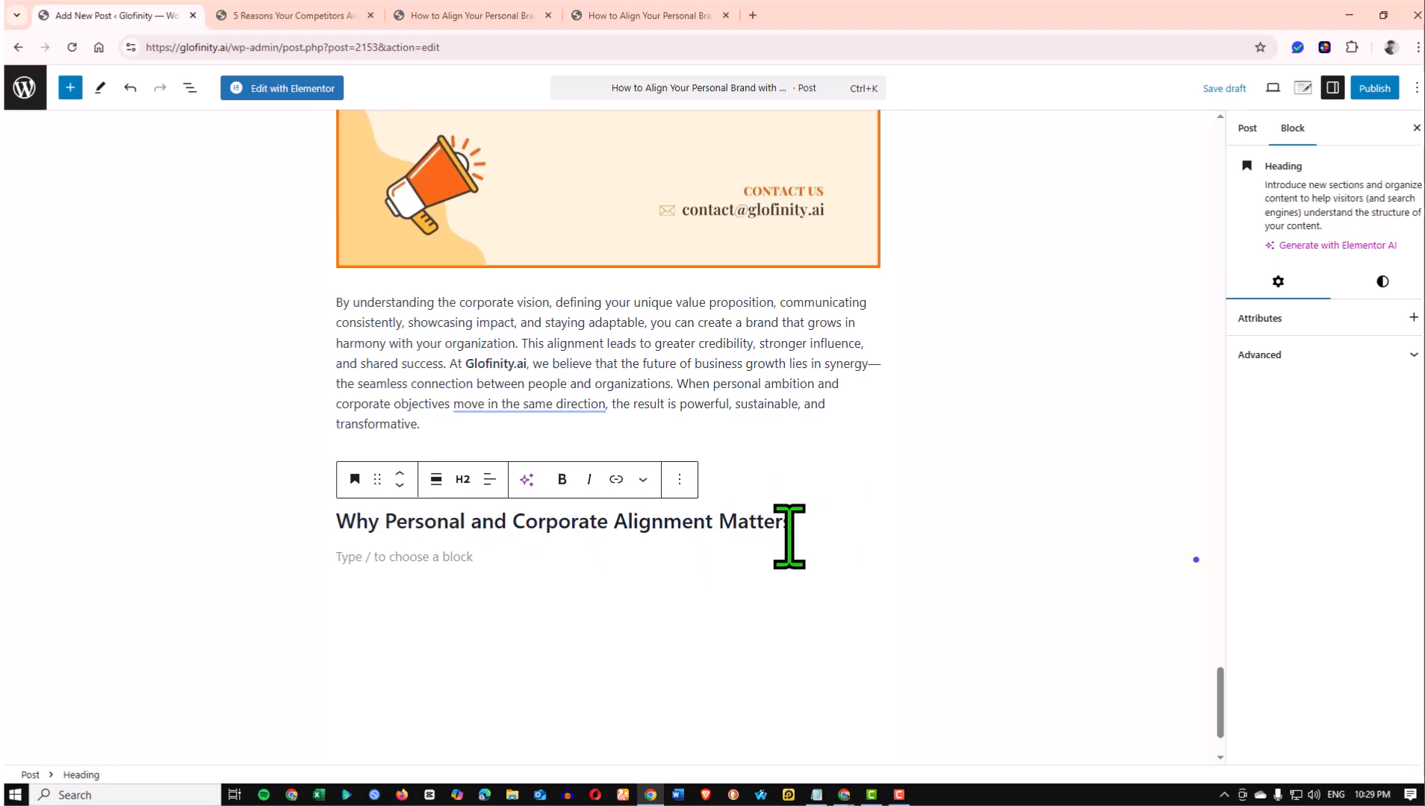
{"action": "key", "text": "ctrl+v"}
{"action": "key", "text": "ctrl+z"}
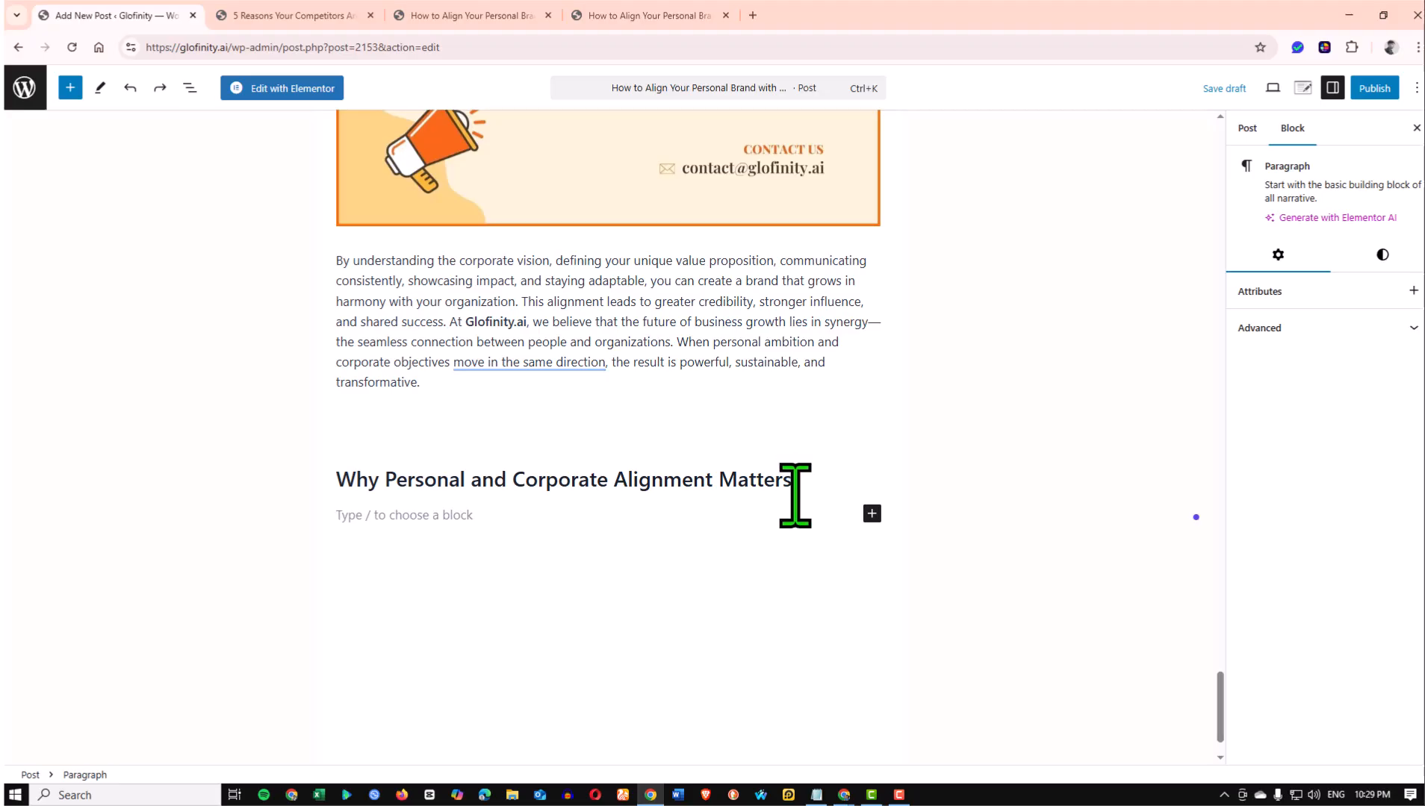
Try to paste the "But here's the catch" paragraph from the clipboard history onto the end of the H2 heading
{"action": "key", "text": "super+v"}
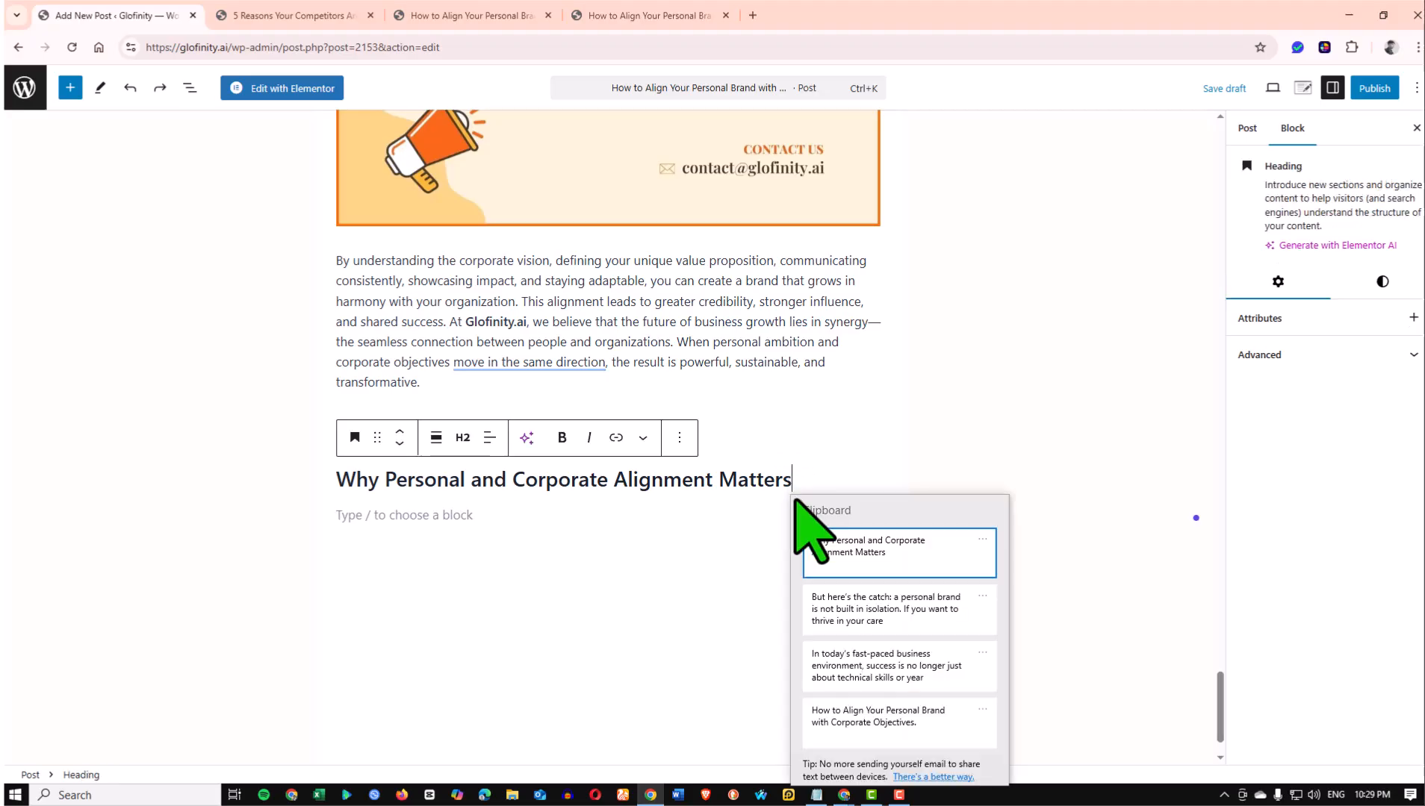
{"action": "left_click", "coordinate": [846, 608]}
{"action": "scroll", "coordinate": [560, 413], "scroll_direction": "up", "scroll_amount": 4}
{"action": "scroll", "coordinate": [457, 523], "scroll_direction": "down", "scroll_amount": 1}
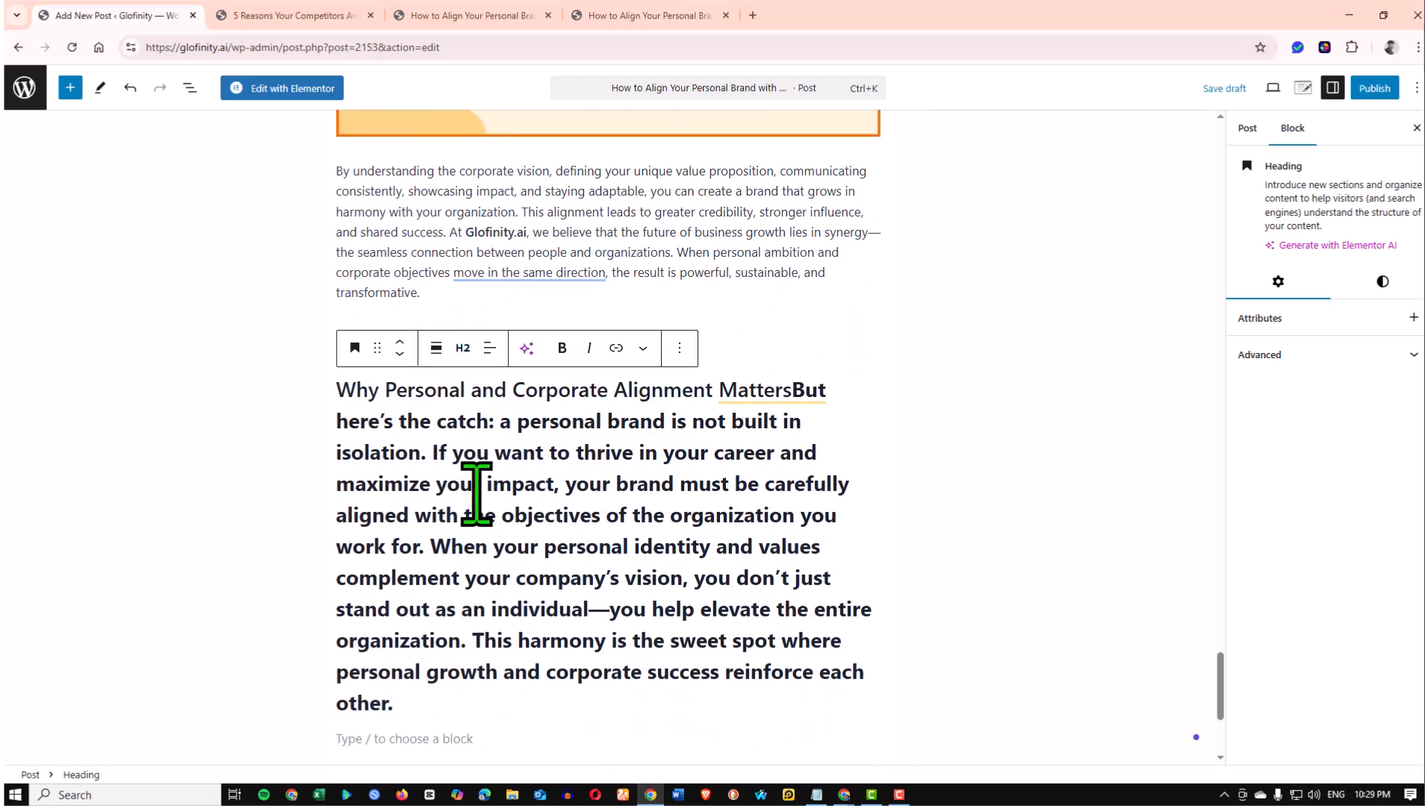
Delete the "But here's the catch" text from the heading, keeping only "Why Personal and Corporate Alignment Matters"
{"action": "triple_click", "coordinate": [722, 394]}
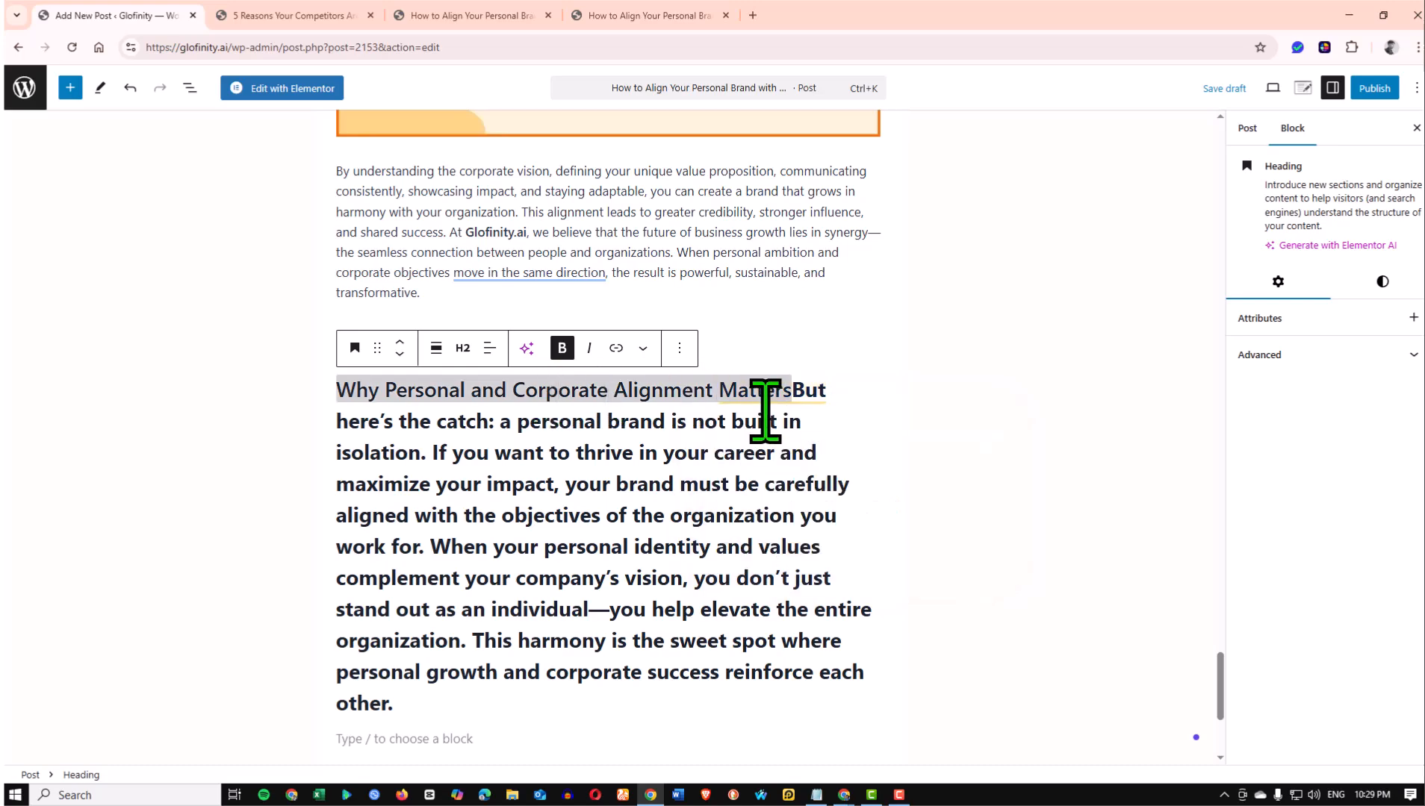
{"action": "left_click", "coordinate": [792, 389]}
{"action": "left_click_drag", "start_coordinate": [793, 390], "coordinate": [502, 716]}
{"action": "key", "text": "BackSpace"}
{"action": "triple_click", "coordinate": [711, 407]}
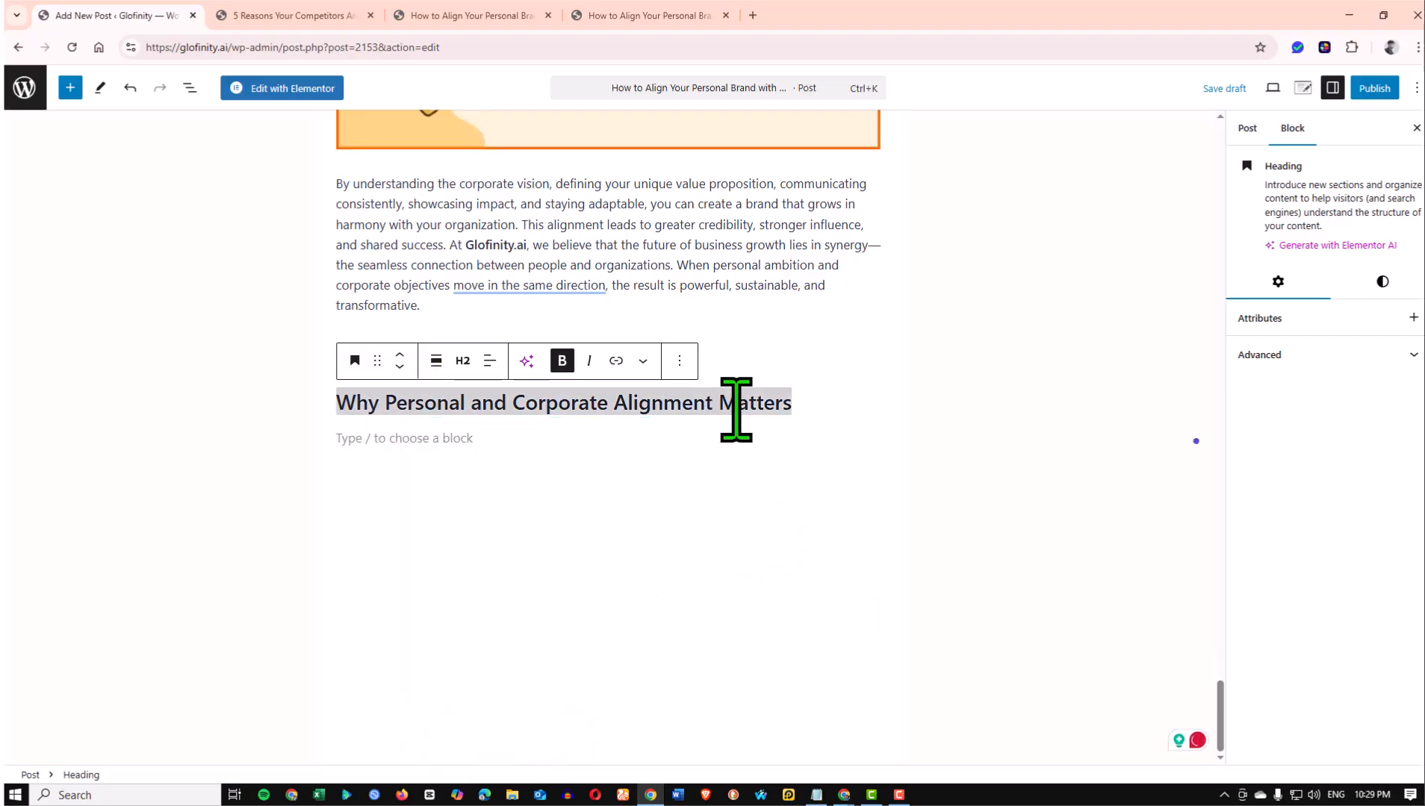
{"action": "left_click", "coordinate": [755, 422]}
{"action": "triple_click", "coordinate": [773, 407]}
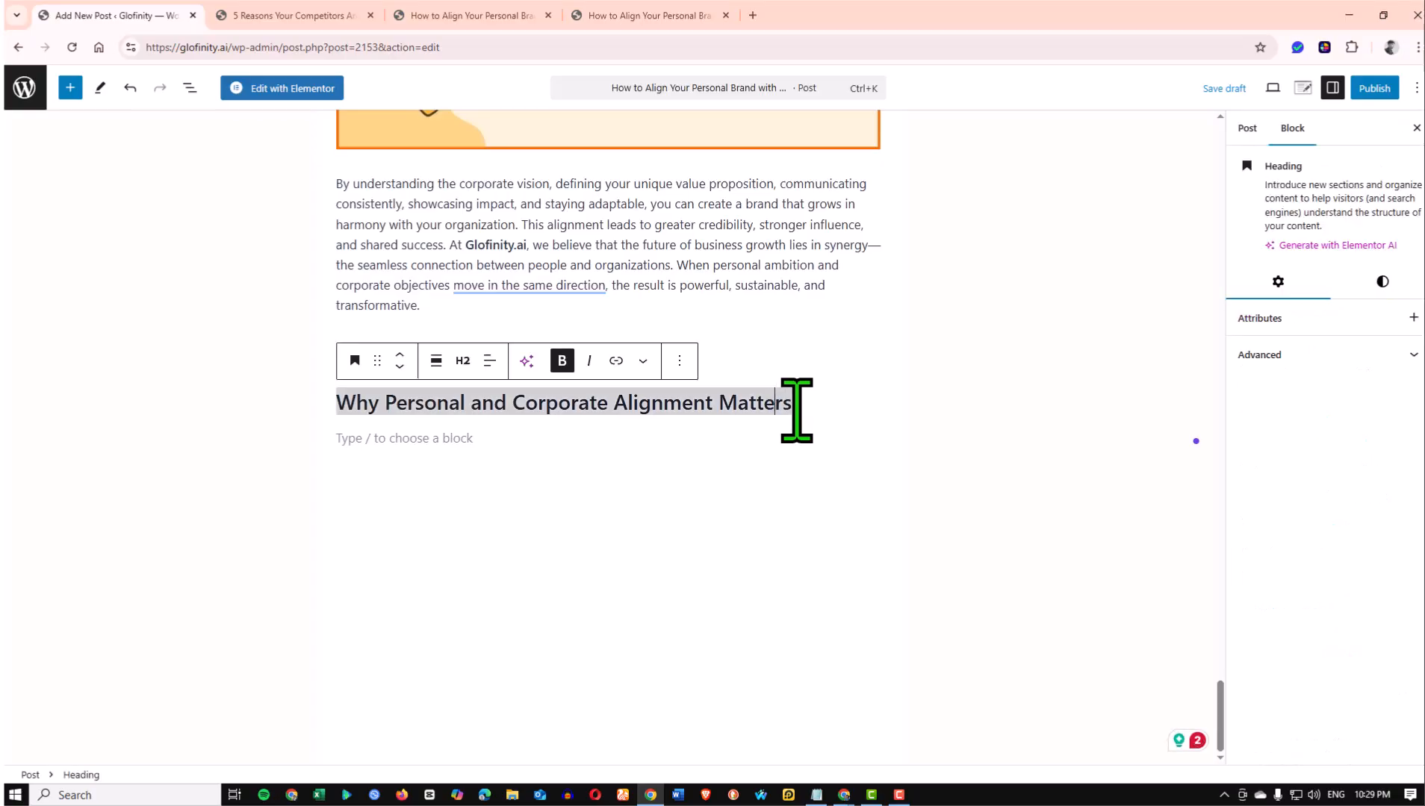
{"action": "left_click", "coordinate": [468, 448]}
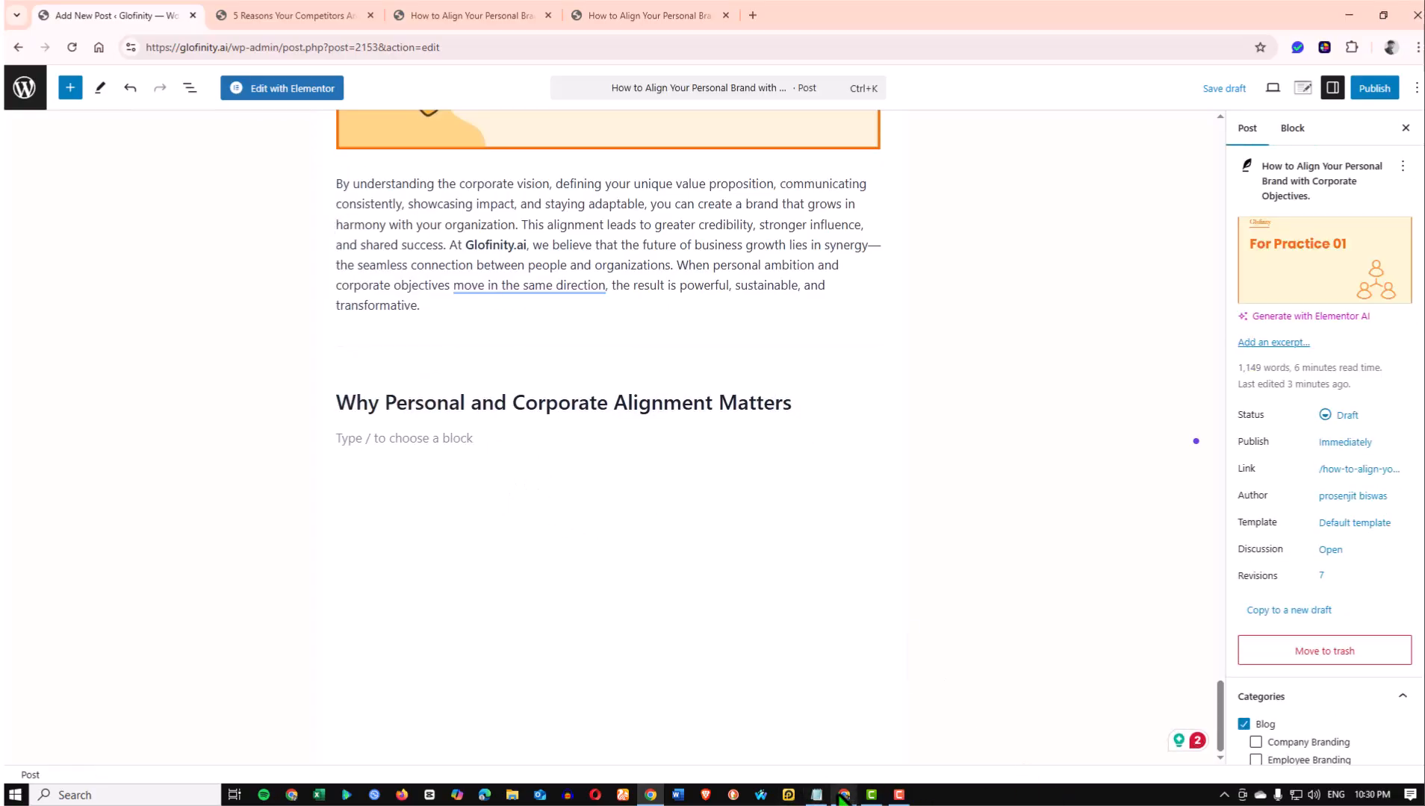
Switch to the Google Docs source document and copy the paragraph beginning "At its core, alignment is about synergy"
{"action": "mouse_move", "coordinate": [840, 797]}
{"action": "left_click", "coordinate": [924, 732]}
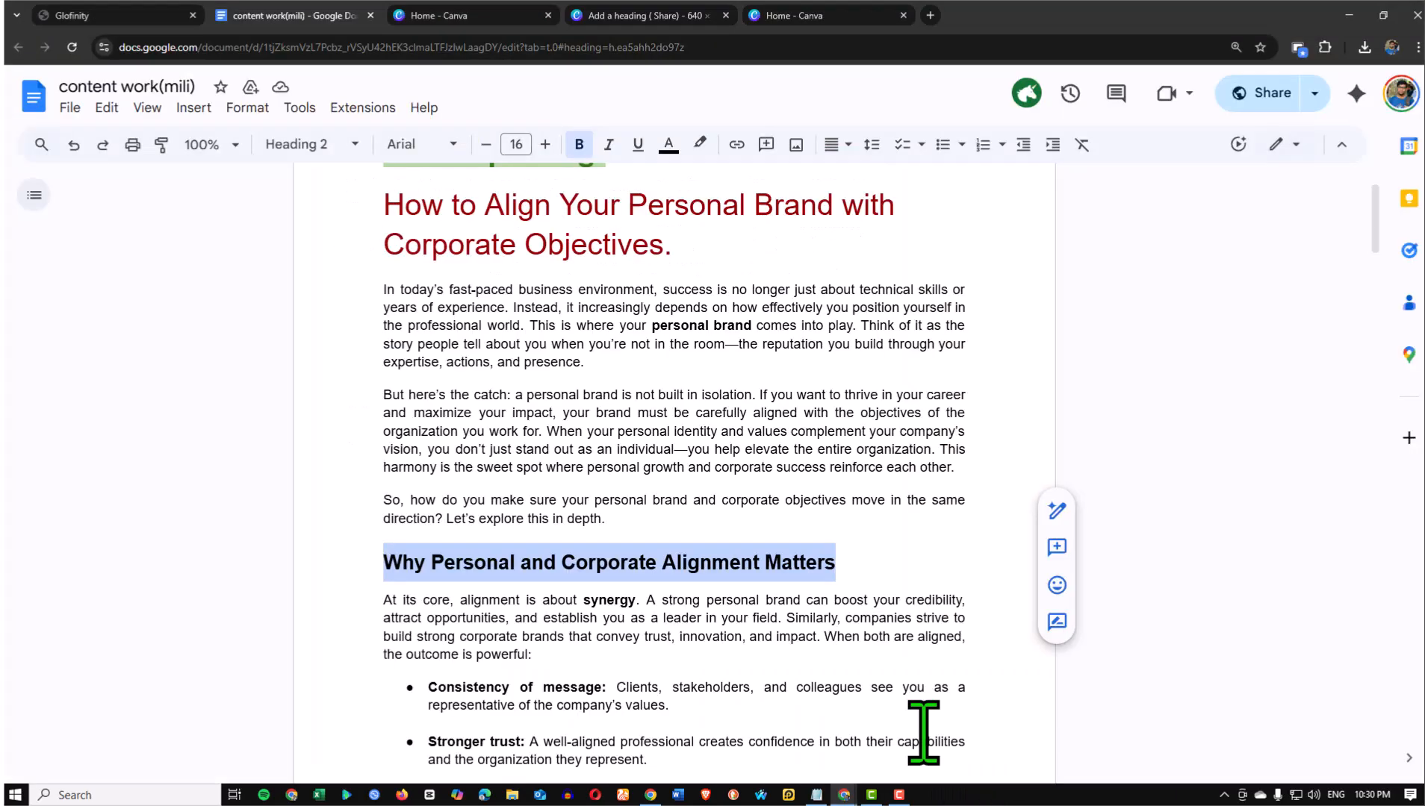
{"action": "left_click", "coordinate": [665, 504]}
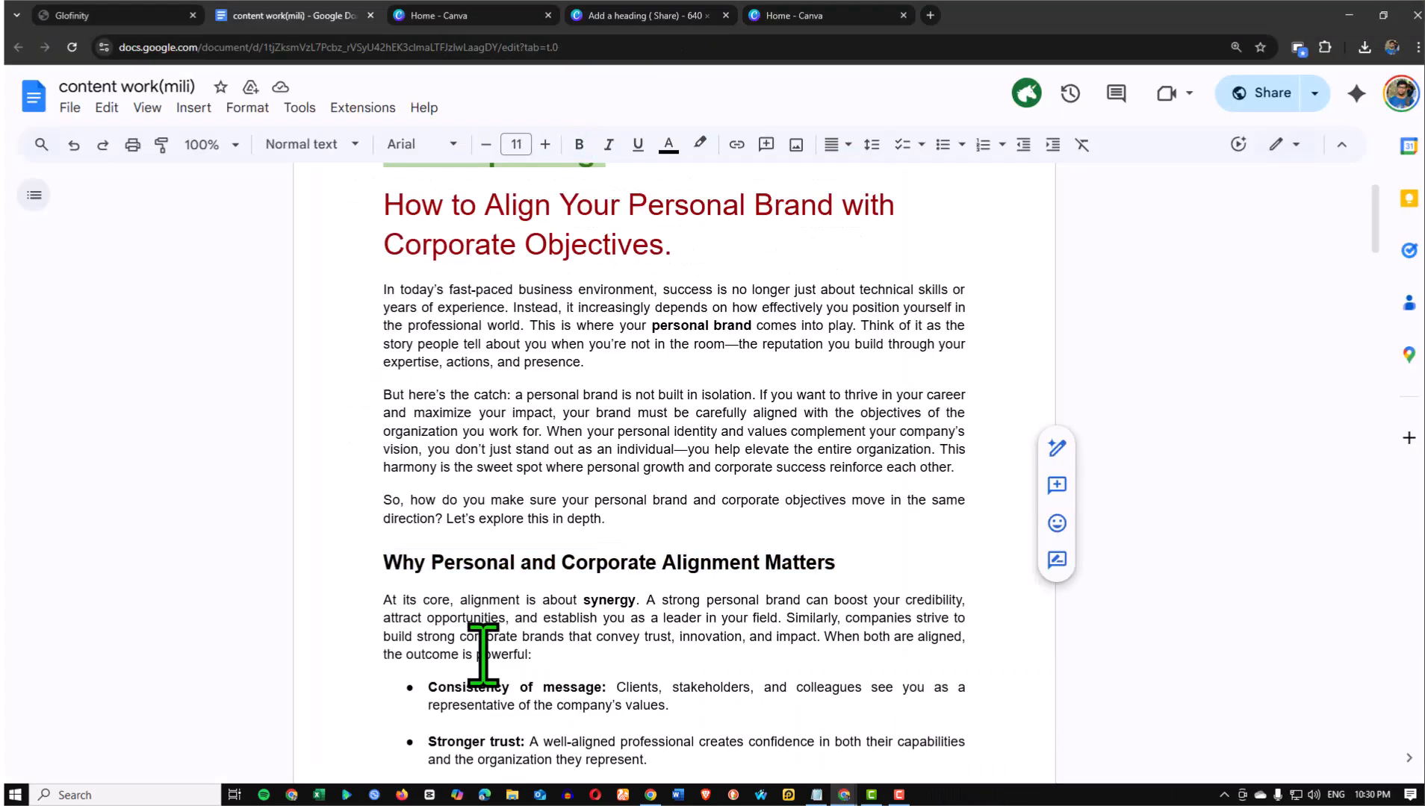
{"action": "left_click_drag", "start_coordinate": [385, 603], "coordinate": [544, 657]}
{"action": "key", "text": "ctrl+c"}
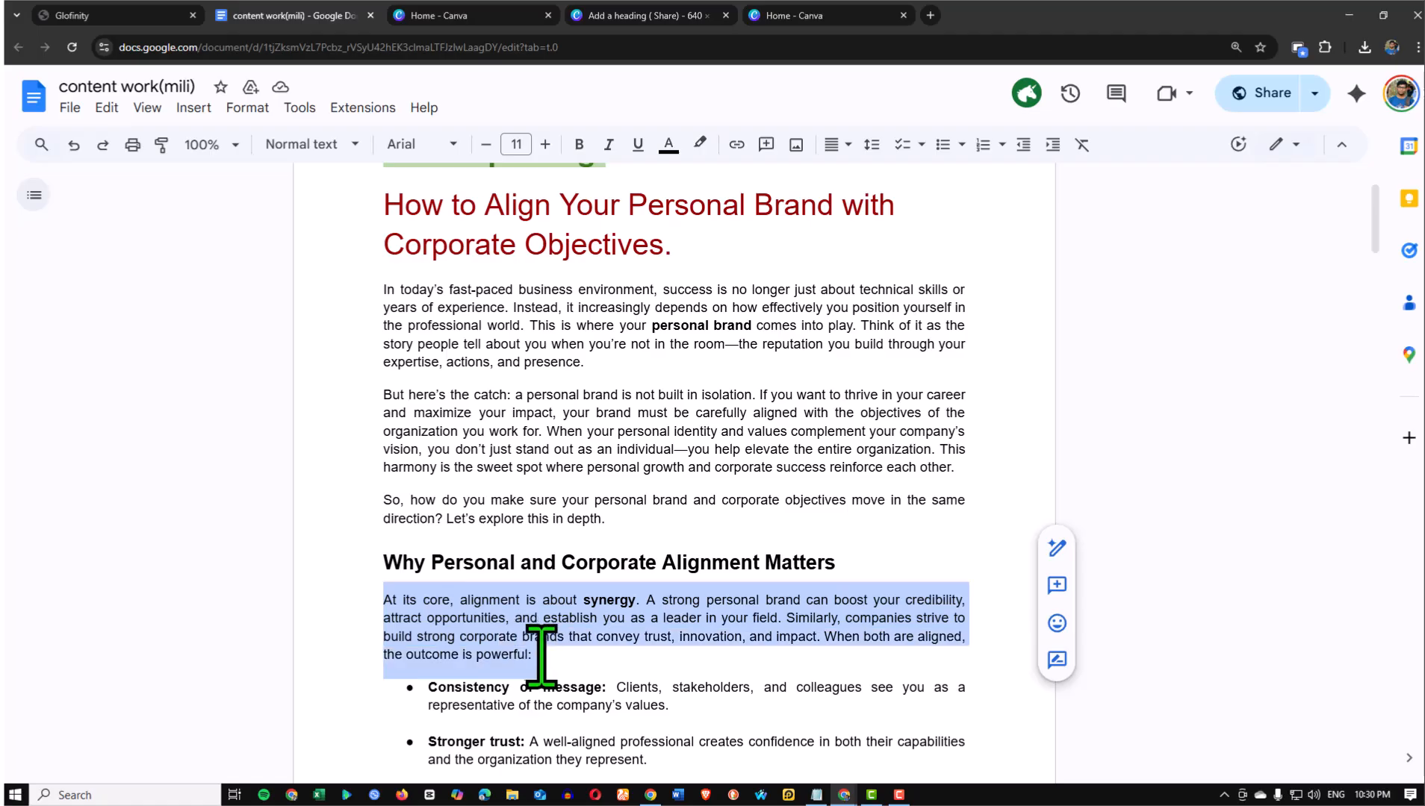
{"action": "scroll", "coordinate": [533, 650], "scroll_direction": "down", "scroll_amount": 2}
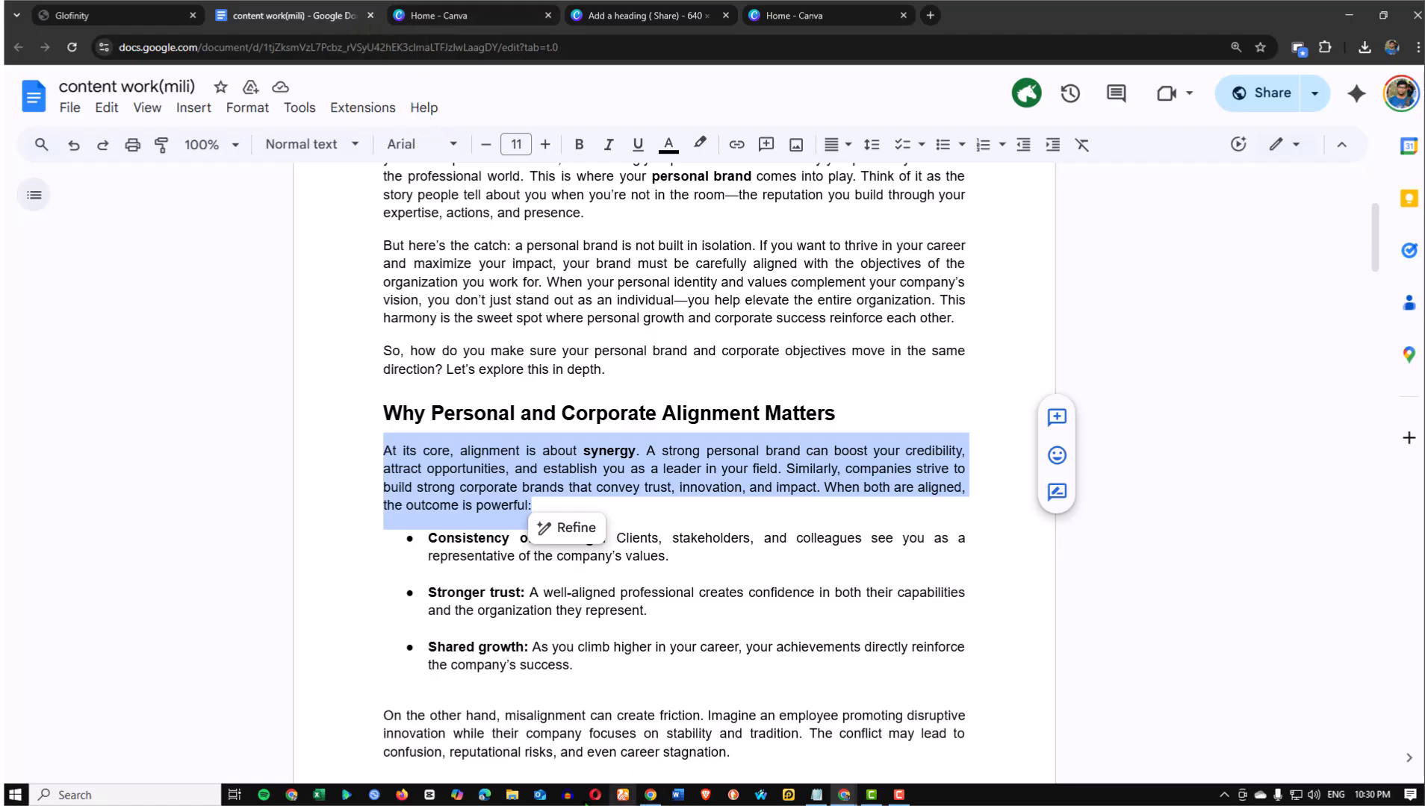
Return to the WordPress post editor and paste the copied paragraph into a Paragraph block directly under the new heading
{"action": "left_click", "coordinate": [654, 799]}
{"action": "left_click", "coordinate": [438, 407]}
{"action": "left_click", "coordinate": [378, 448]}
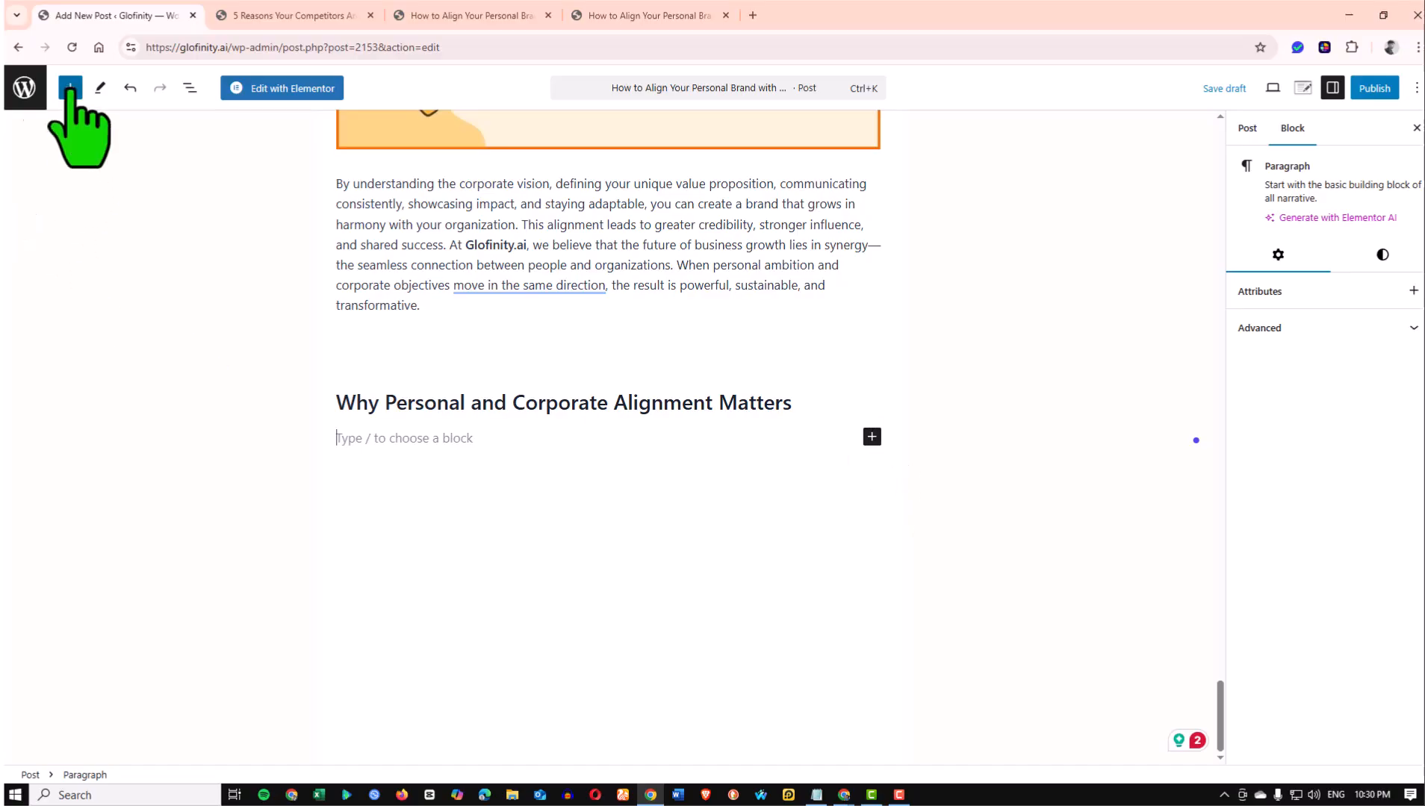
{"action": "left_click", "coordinate": [871, 437]}
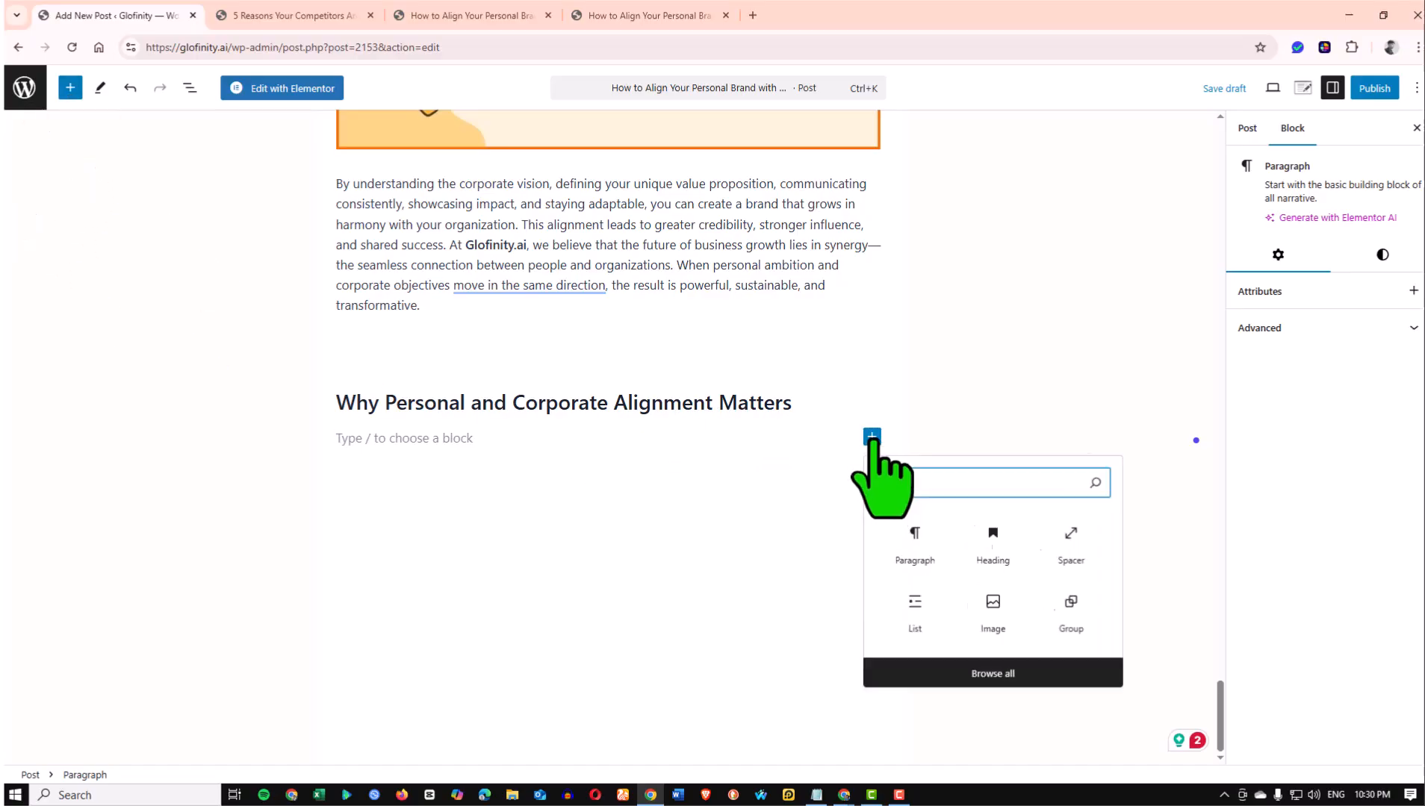
{"action": "left_click", "coordinate": [926, 558]}
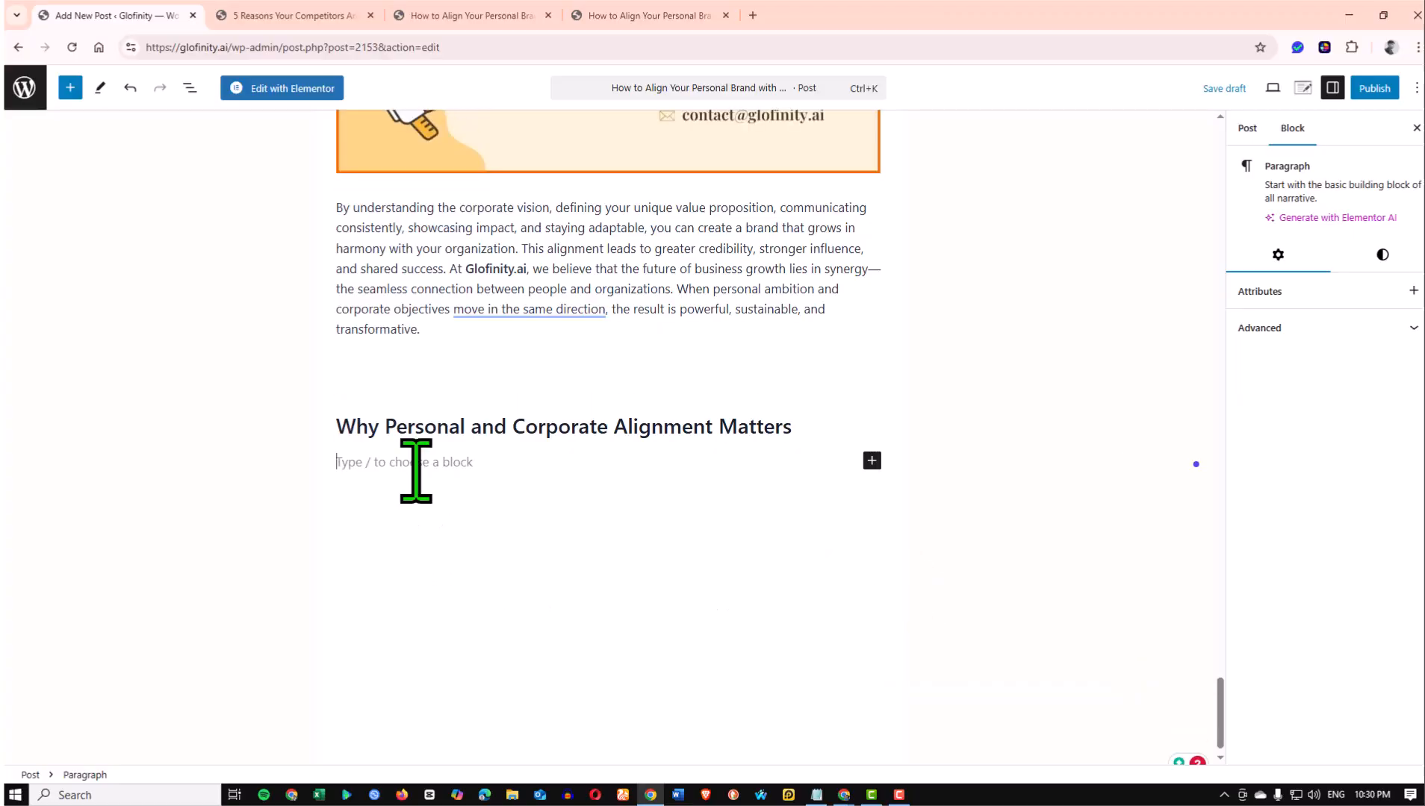
{"action": "left_click", "coordinate": [872, 461]}
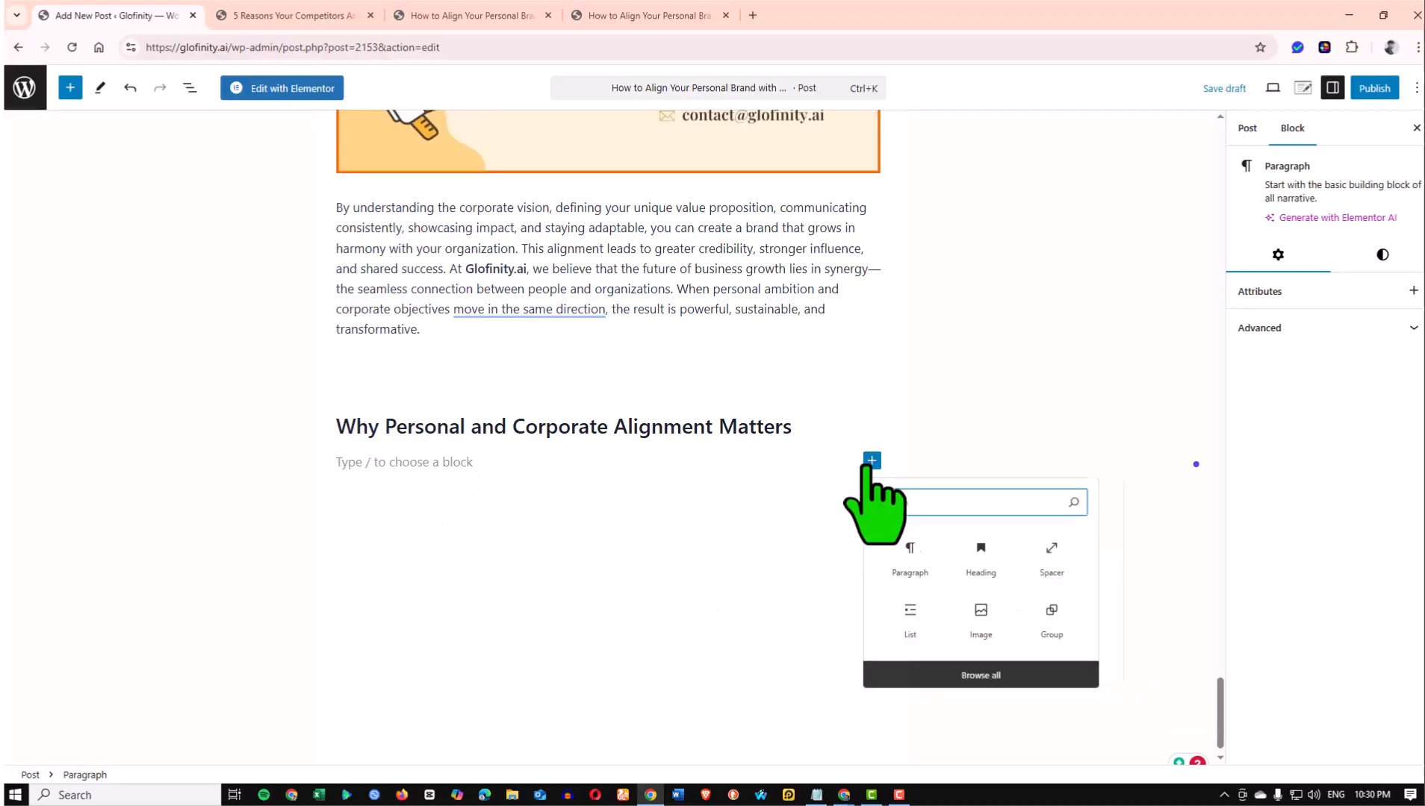
{"action": "left_click", "coordinate": [920, 559]}
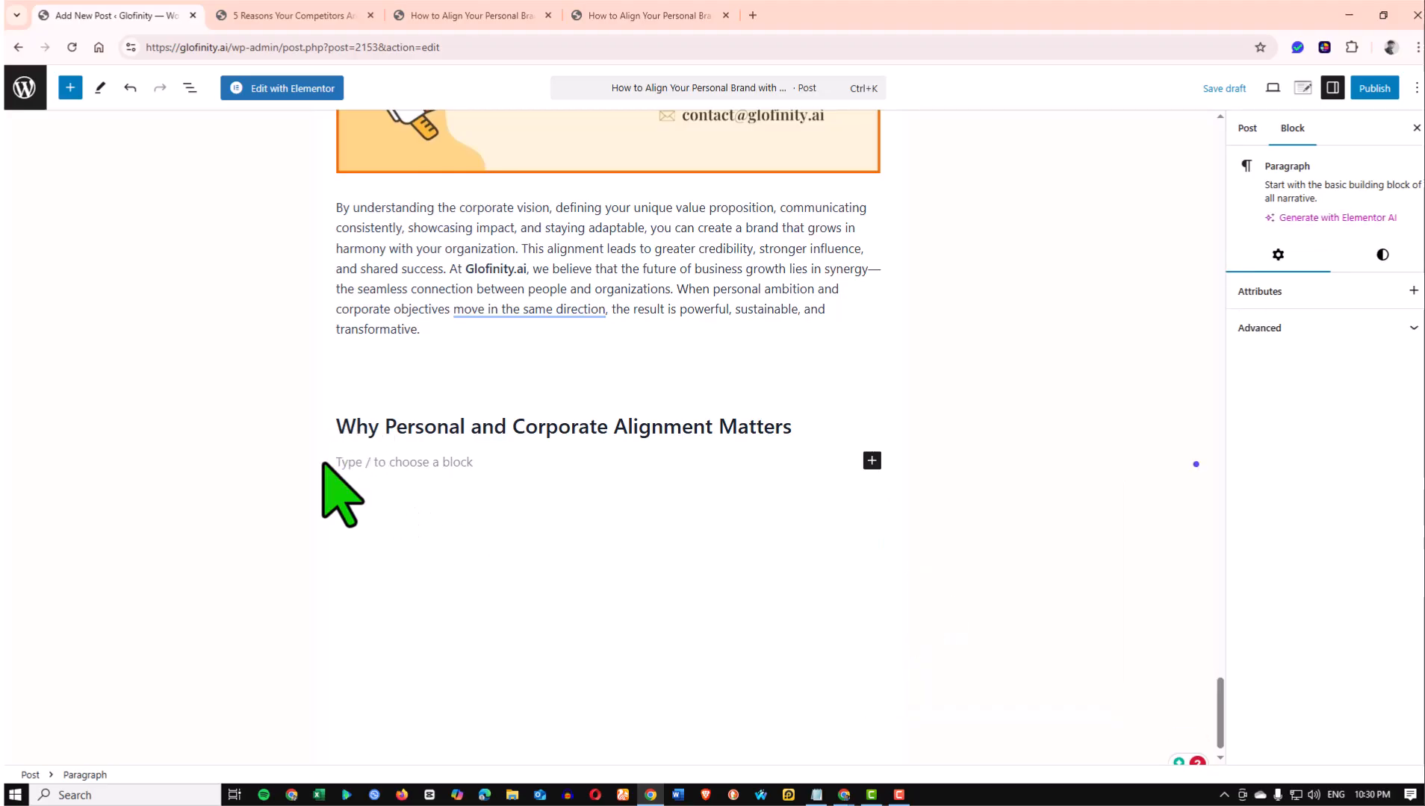
{"action": "left_click", "coordinate": [343, 463]}
{"action": "key", "text": "ctrl+v"}
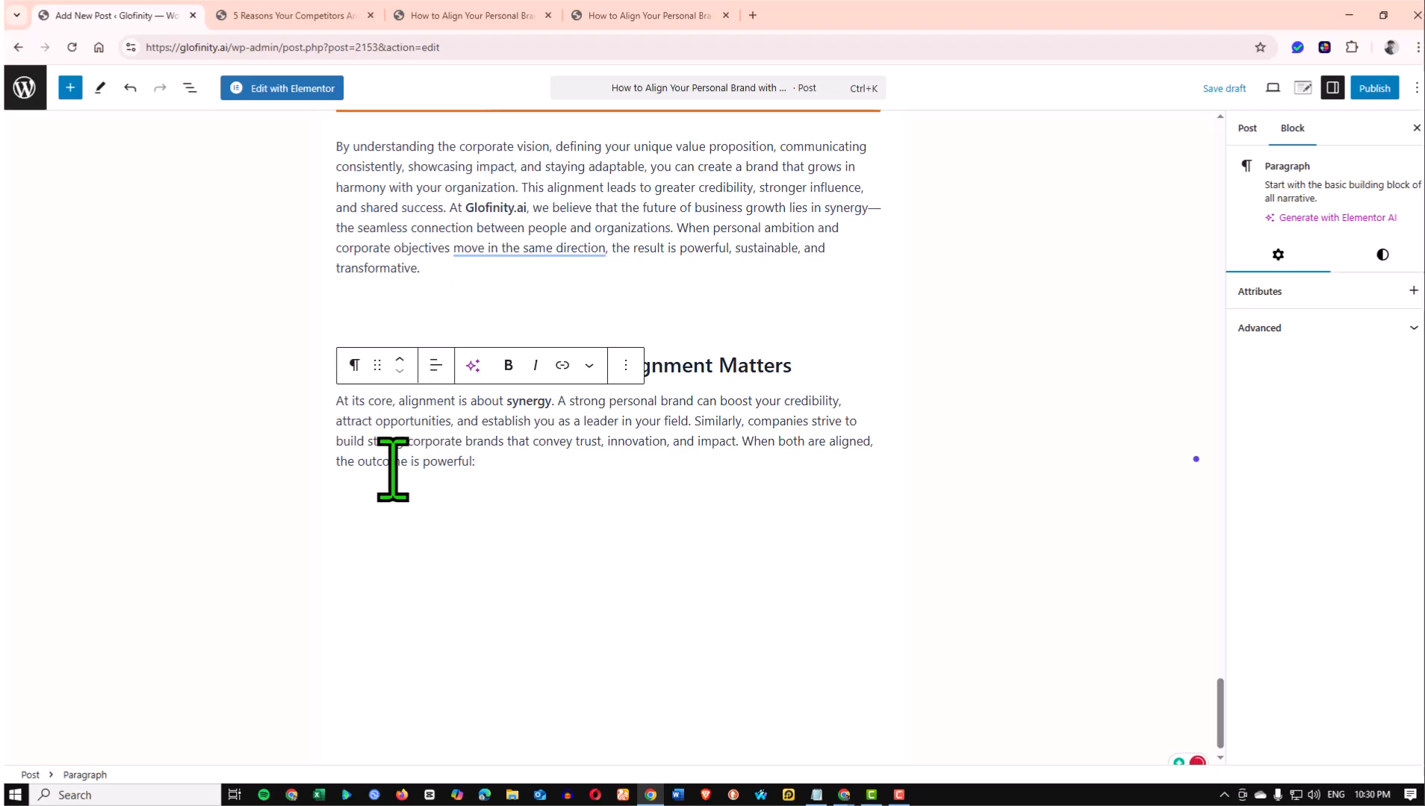
Delete the stray text "At this tim" from the end of the "At its core" paragraph
{"action": "scroll", "coordinate": [462, 590], "scroll_direction": "up", "scroll_amount": 3}
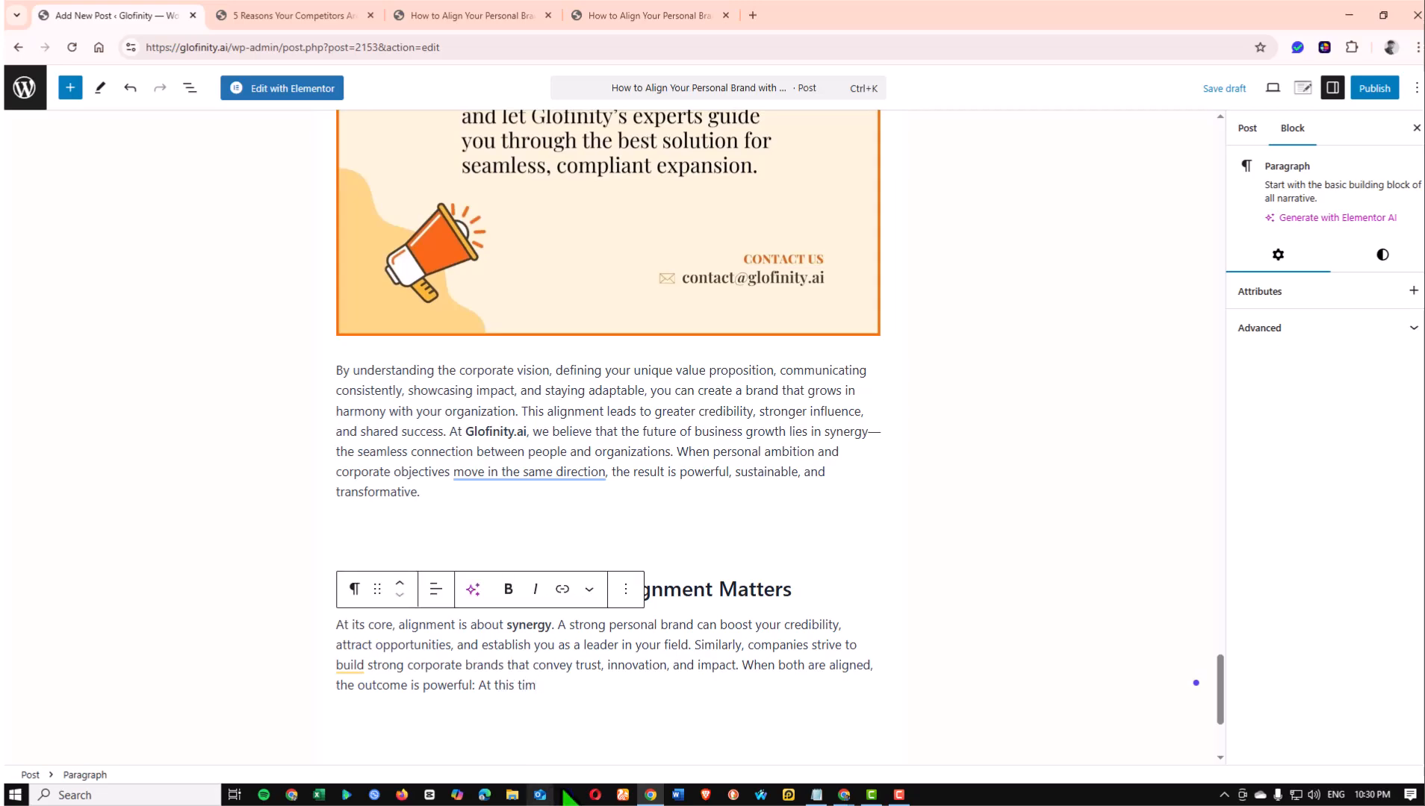
{"action": "left_click", "coordinate": [636, 737]}
{"action": "scroll", "coordinate": [566, 691], "scroll_direction": "down", "scroll_amount": 2}
{"action": "left_click_drag", "start_coordinate": [544, 536], "coordinate": [483, 536]}
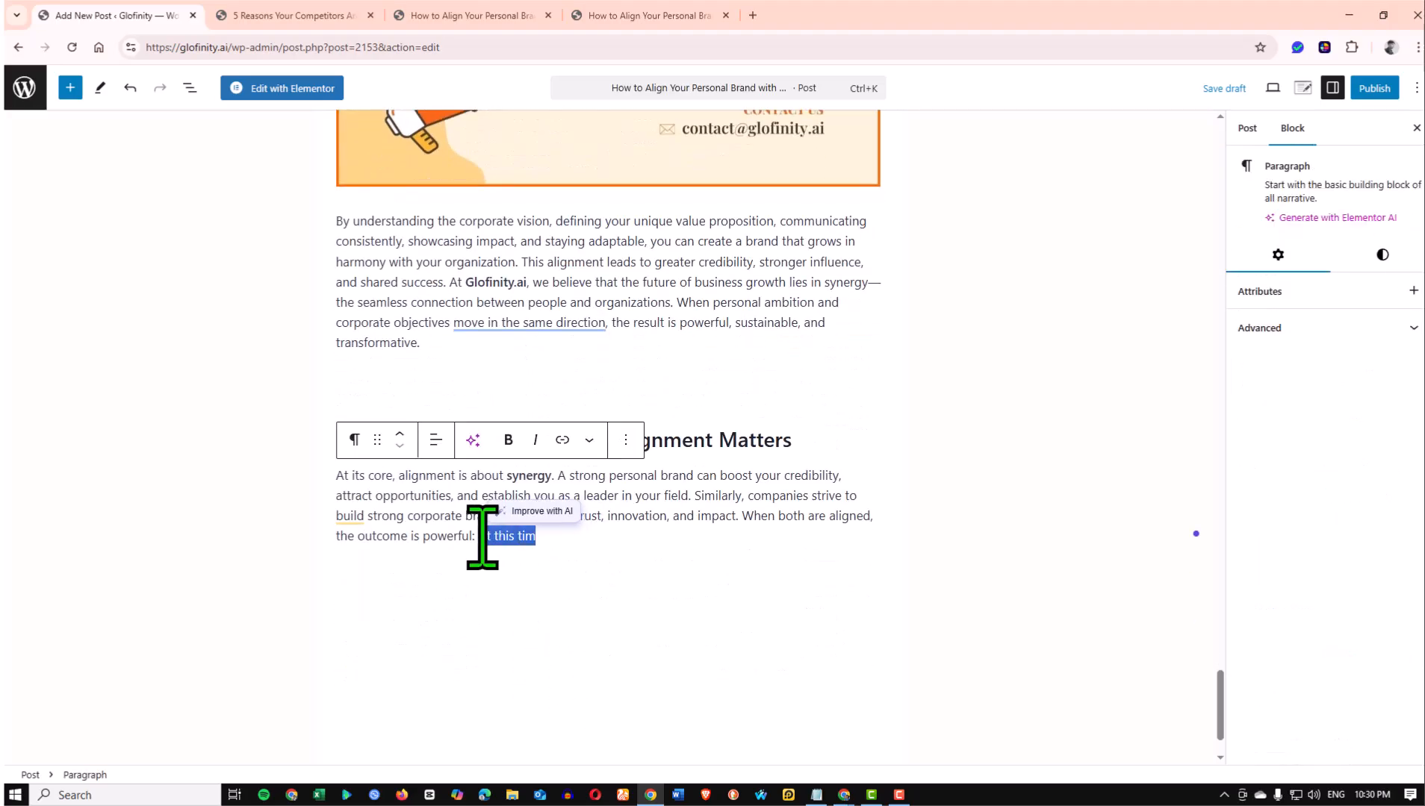
{"action": "key", "text": "BackSpace"}
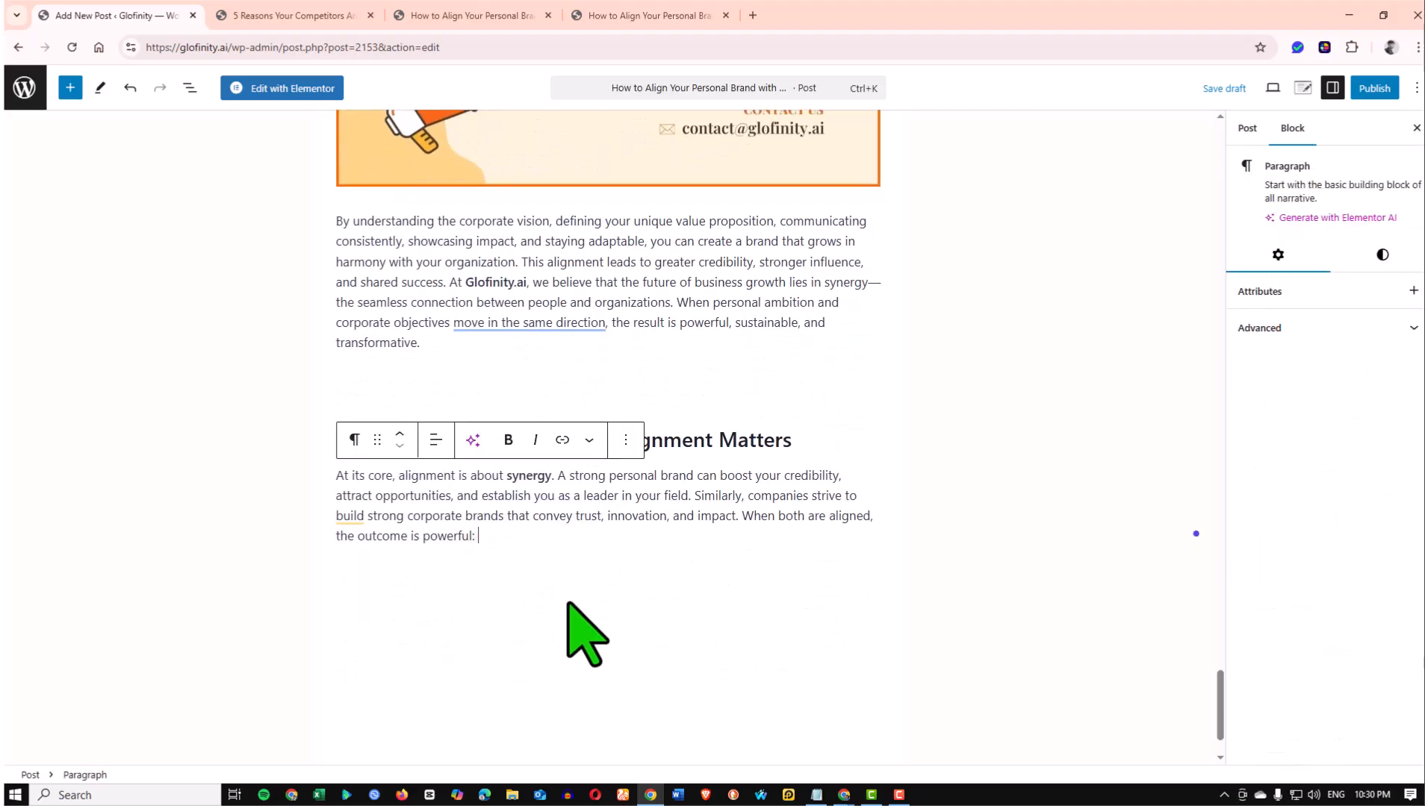
Add an empty block below the "At its core" paragraph, and open and close its block inserter
{"action": "key", "text": "Return"}
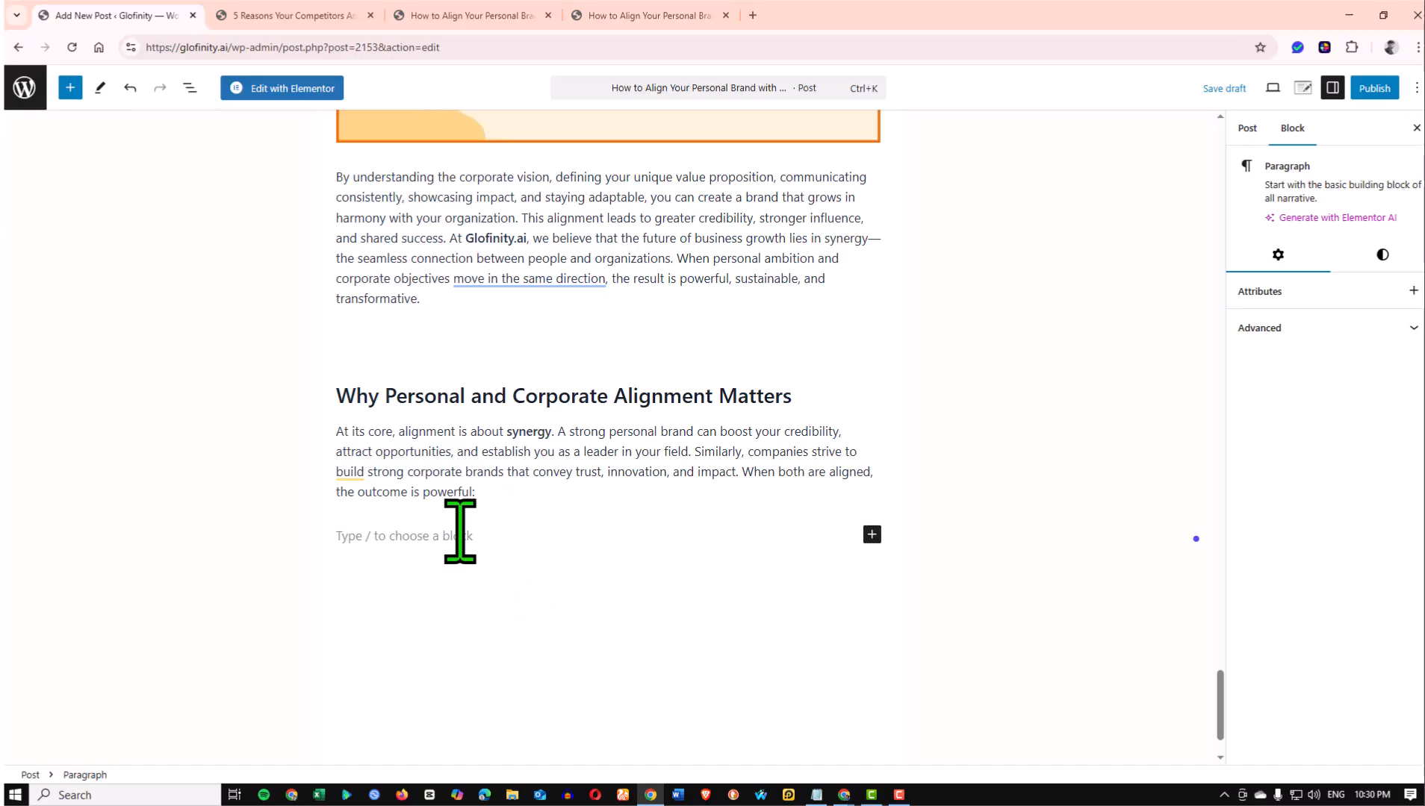
{"action": "left_click", "coordinate": [497, 495]}
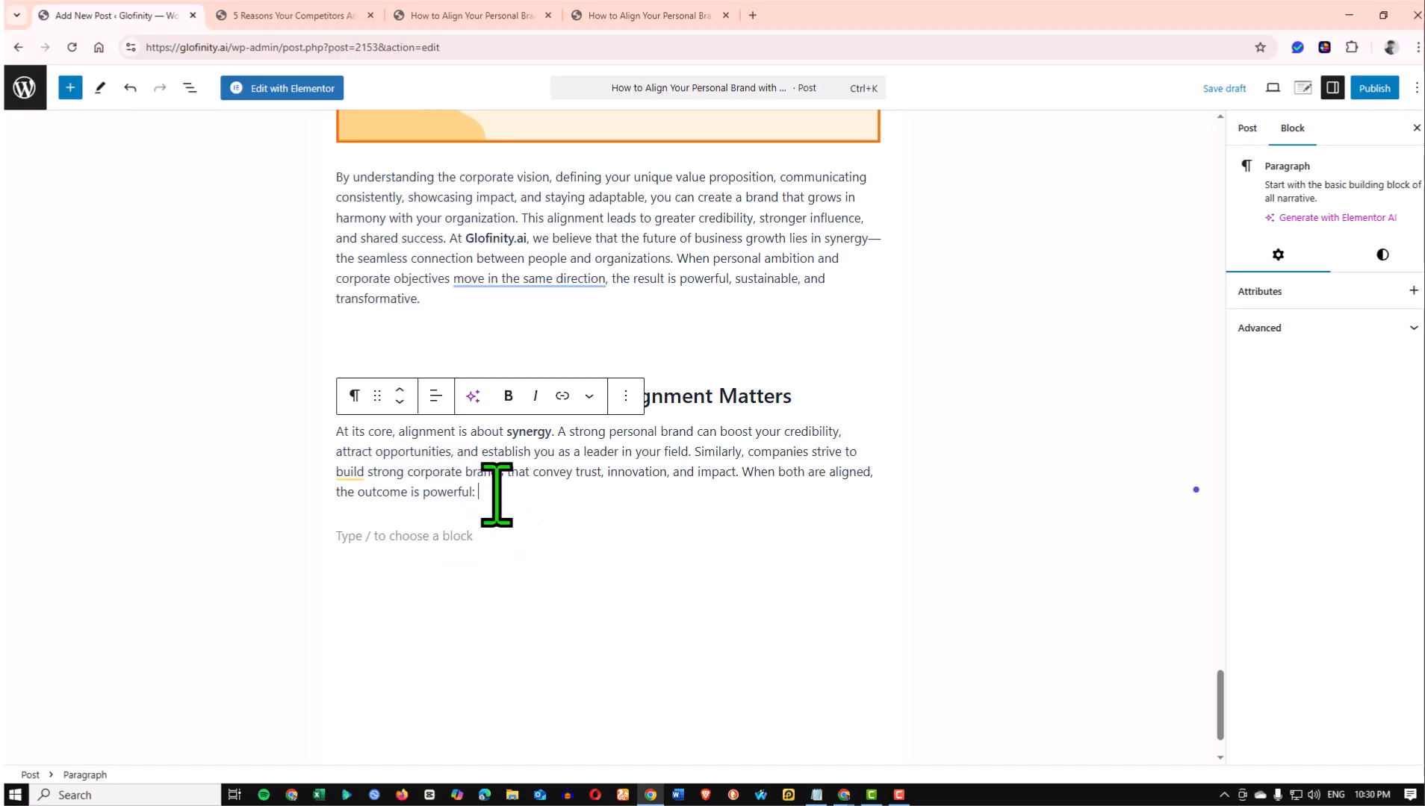
{"action": "key", "text": "Return"}
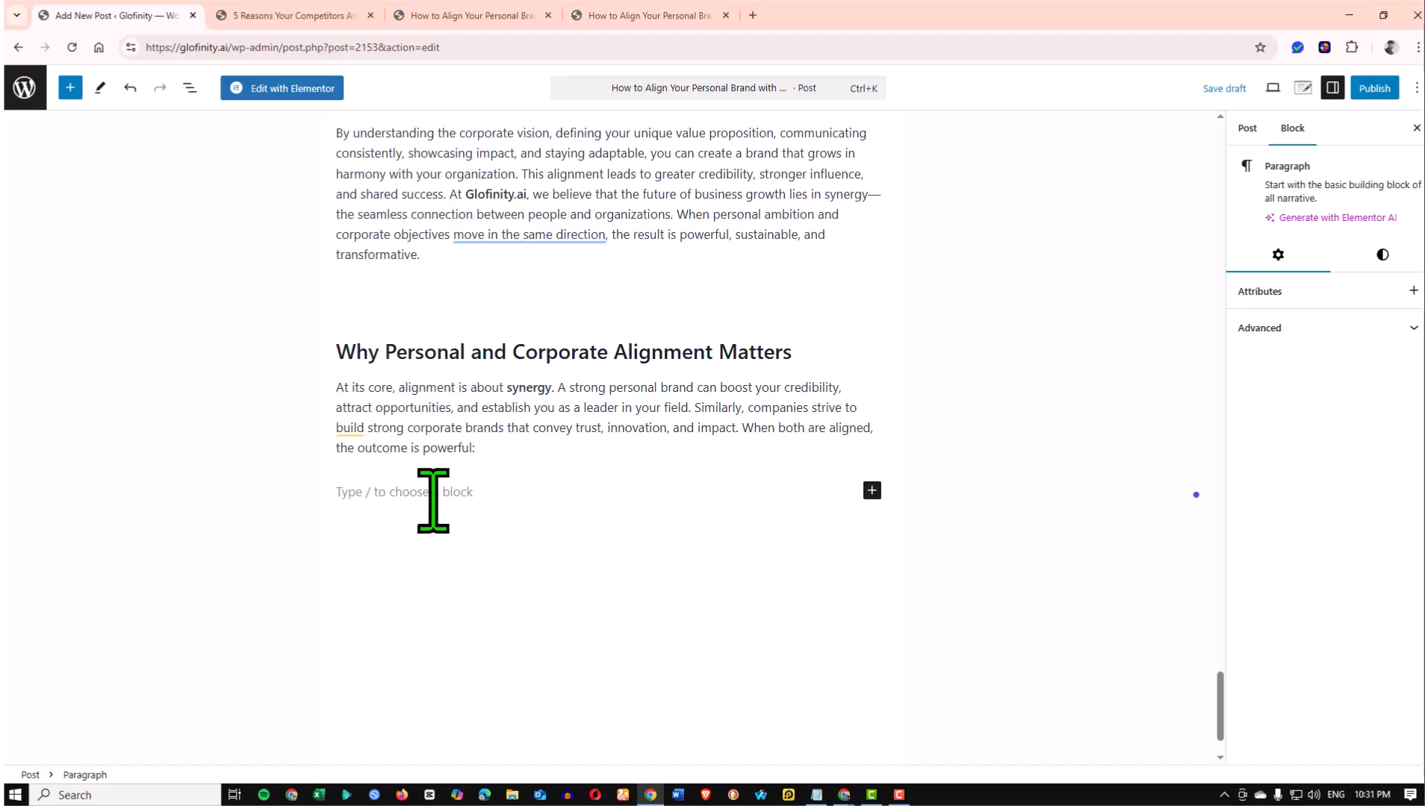
{"action": "left_click", "coordinate": [871, 491]}
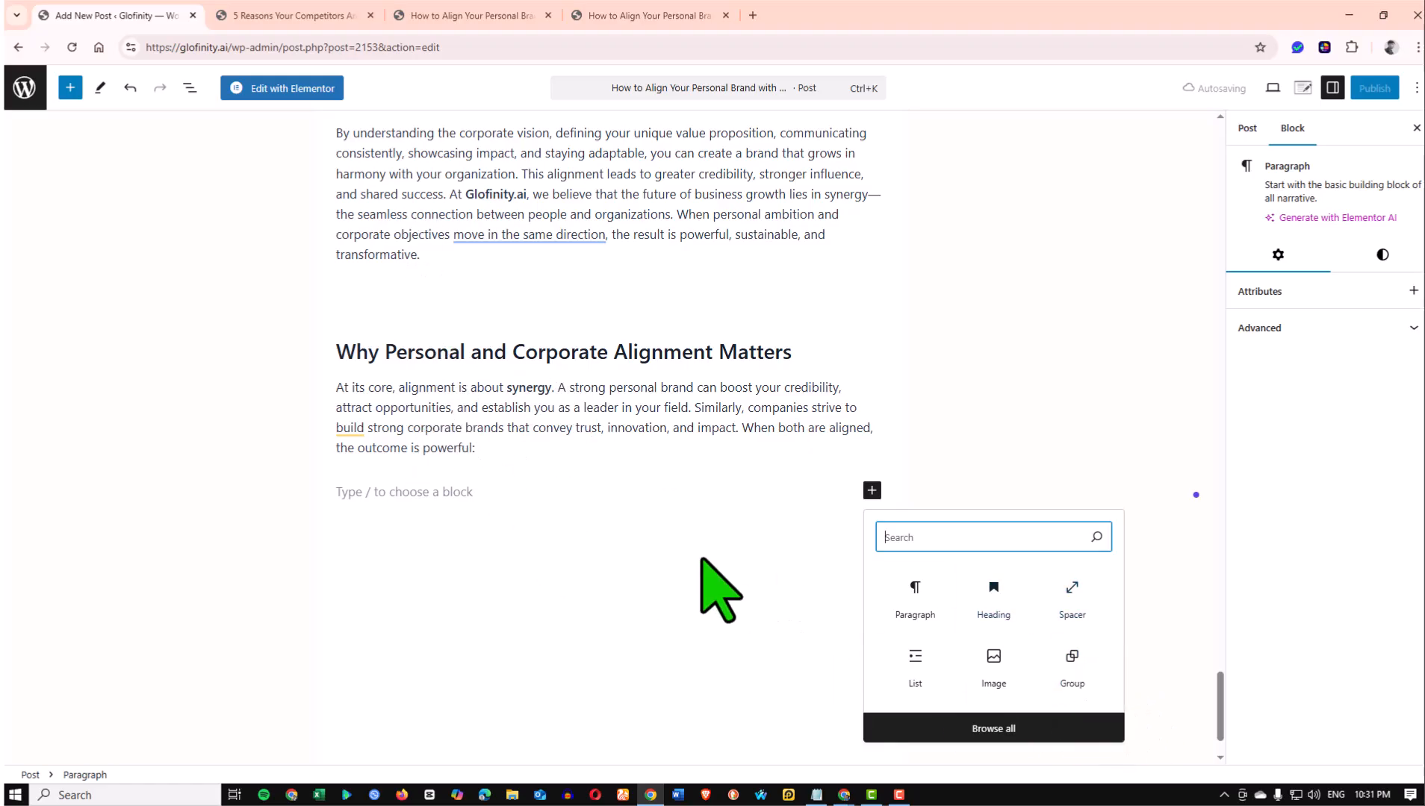
{"action": "left_click", "coordinate": [406, 422]}
Duplicate the "At its core, alignment is about synergy" paragraph block twice using the block options
{"action": "left_click", "coordinate": [547, 411]}
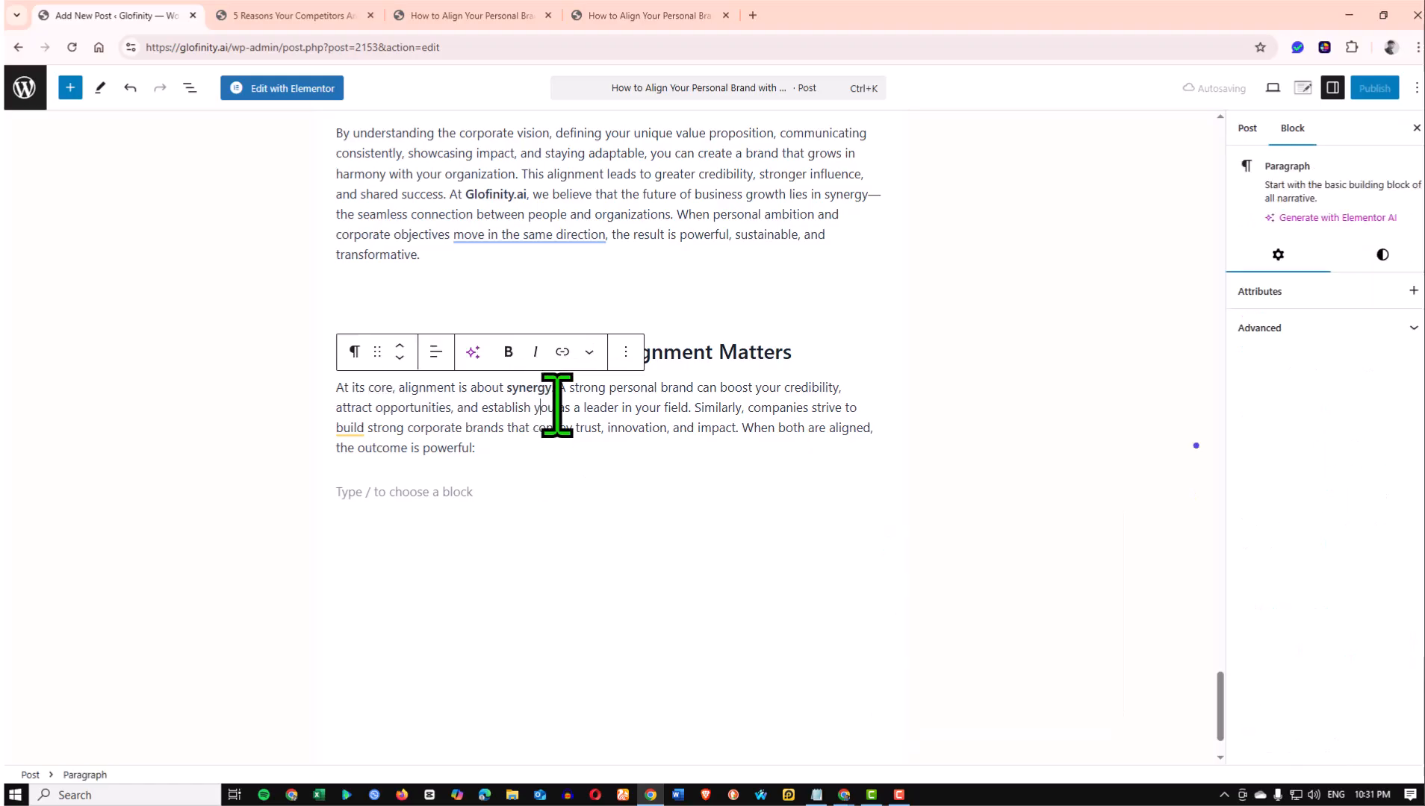
{"action": "left_click", "coordinate": [625, 352]}
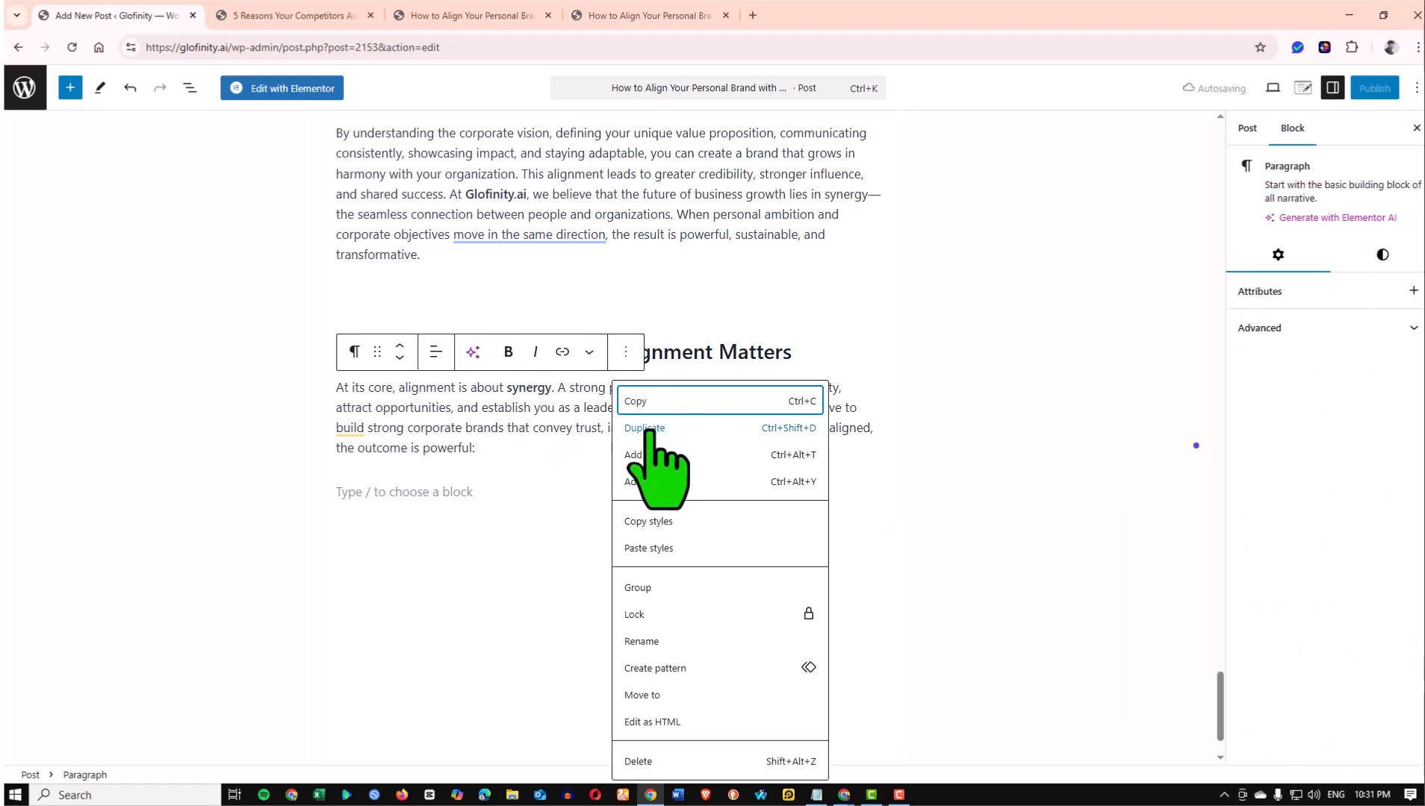
{"action": "left_click", "coordinate": [644, 428]}
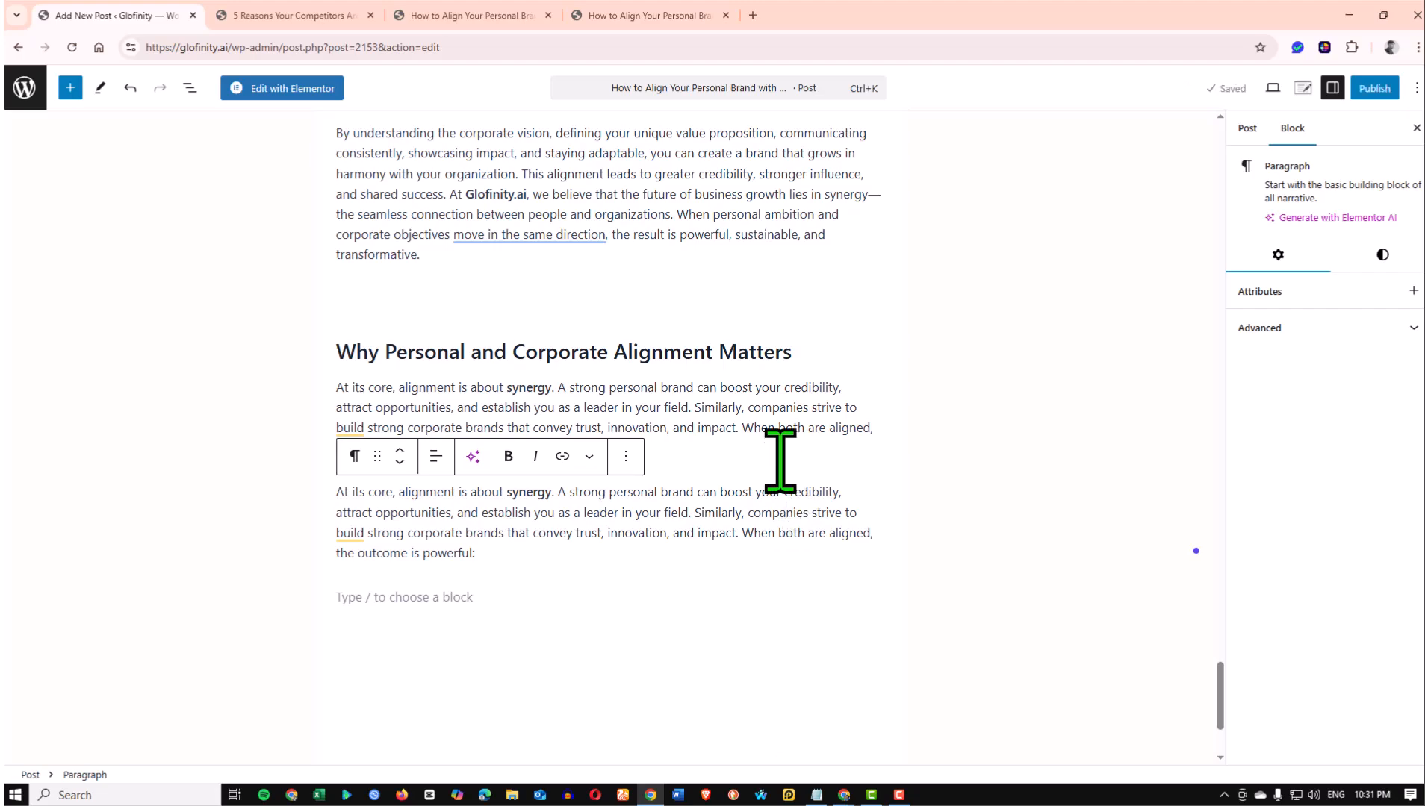
{"action": "left_click", "coordinate": [739, 431]}
{"action": "left_click", "coordinate": [626, 351]}
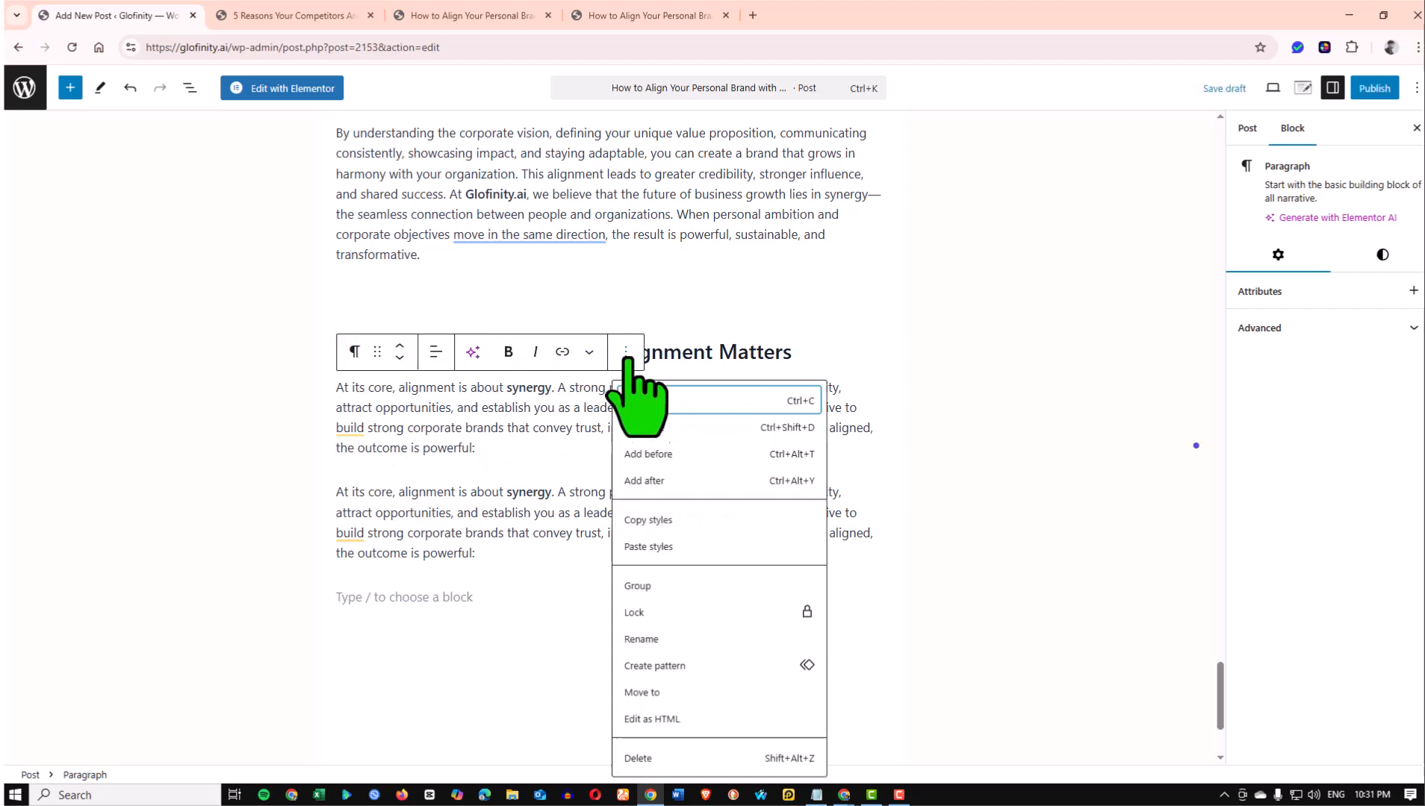
{"action": "left_click", "coordinate": [648, 429]}
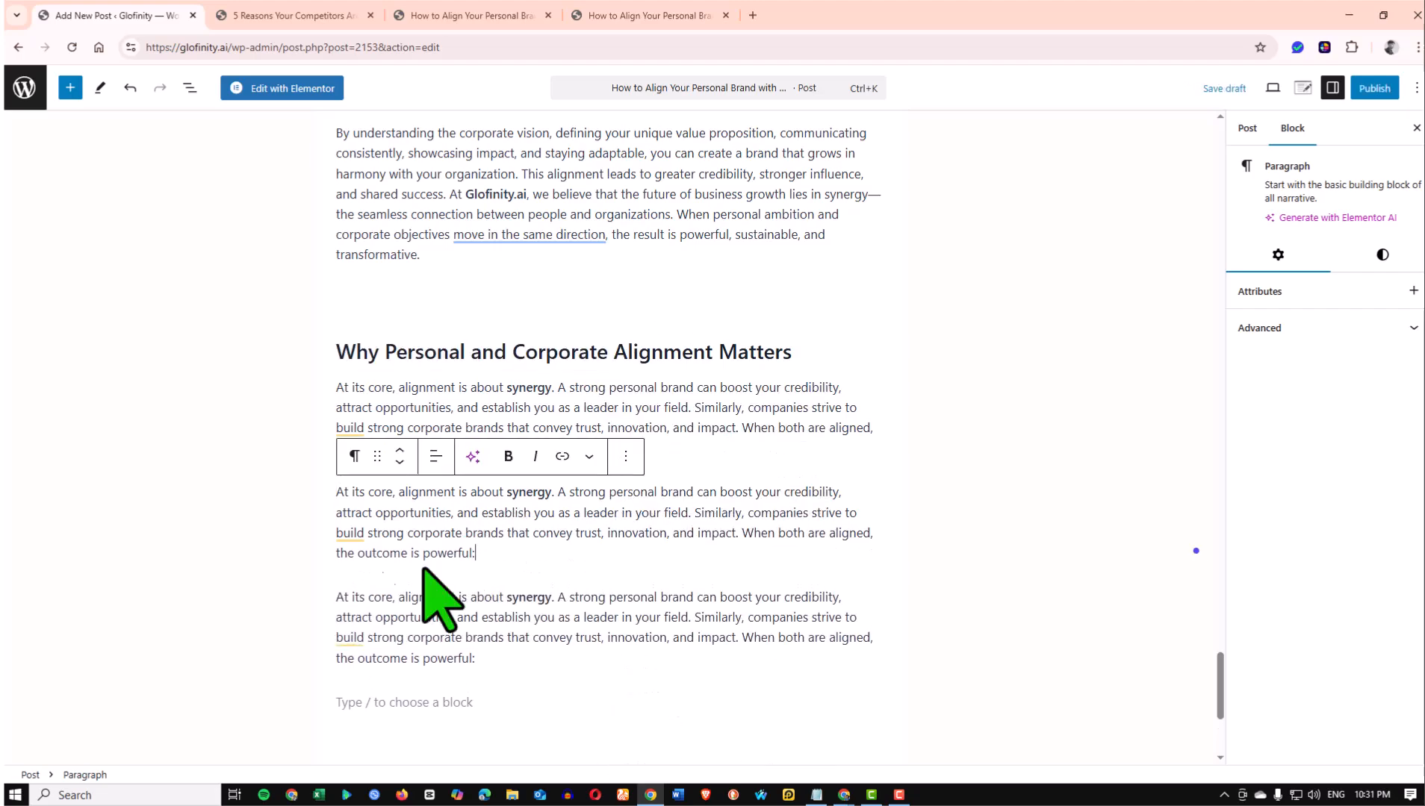
{"action": "left_click", "coordinate": [326, 537]}
{"action": "left_click", "coordinate": [373, 407]}
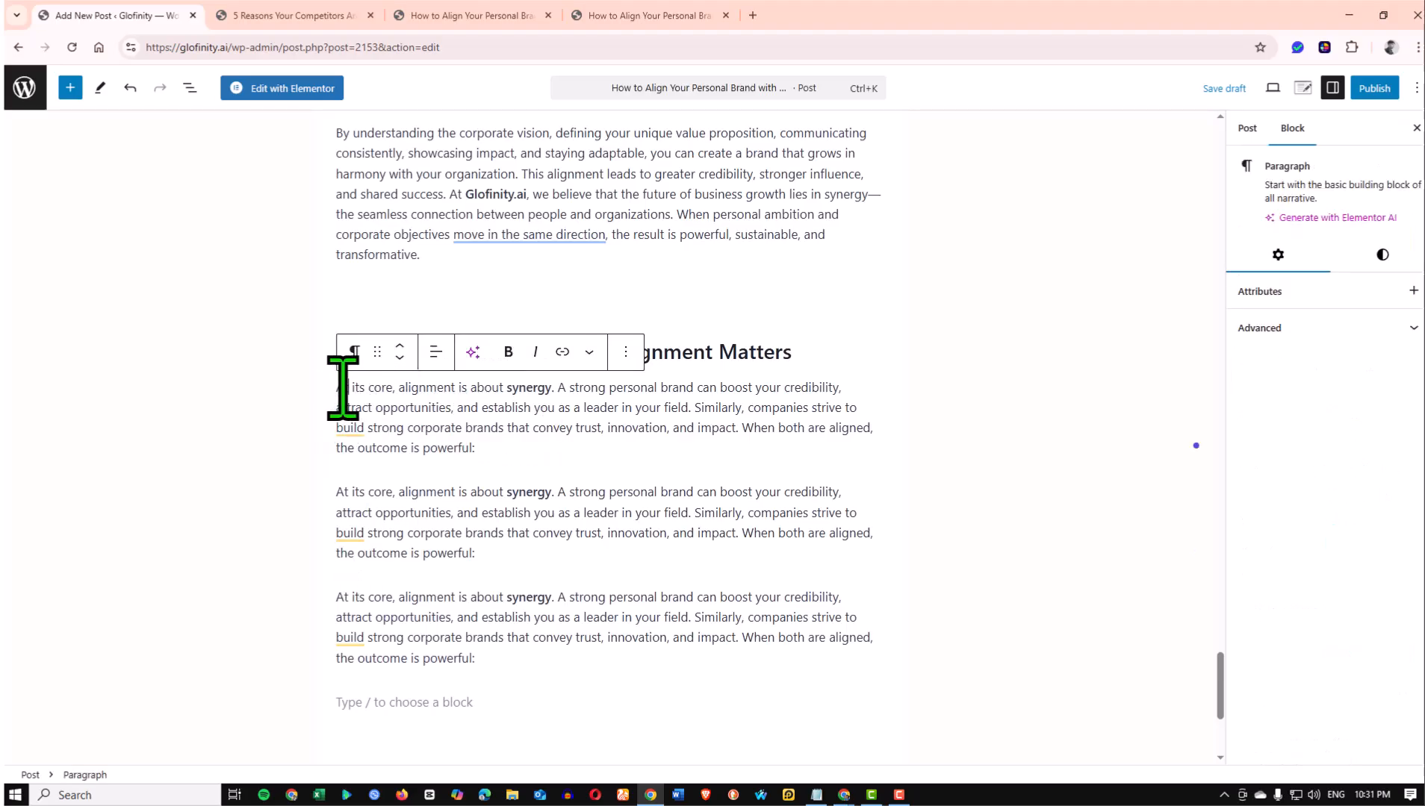
{"action": "left_click", "coordinate": [626, 352]}
{"action": "left_click", "coordinate": [508, 556]}
{"action": "left_click", "coordinate": [506, 407]}
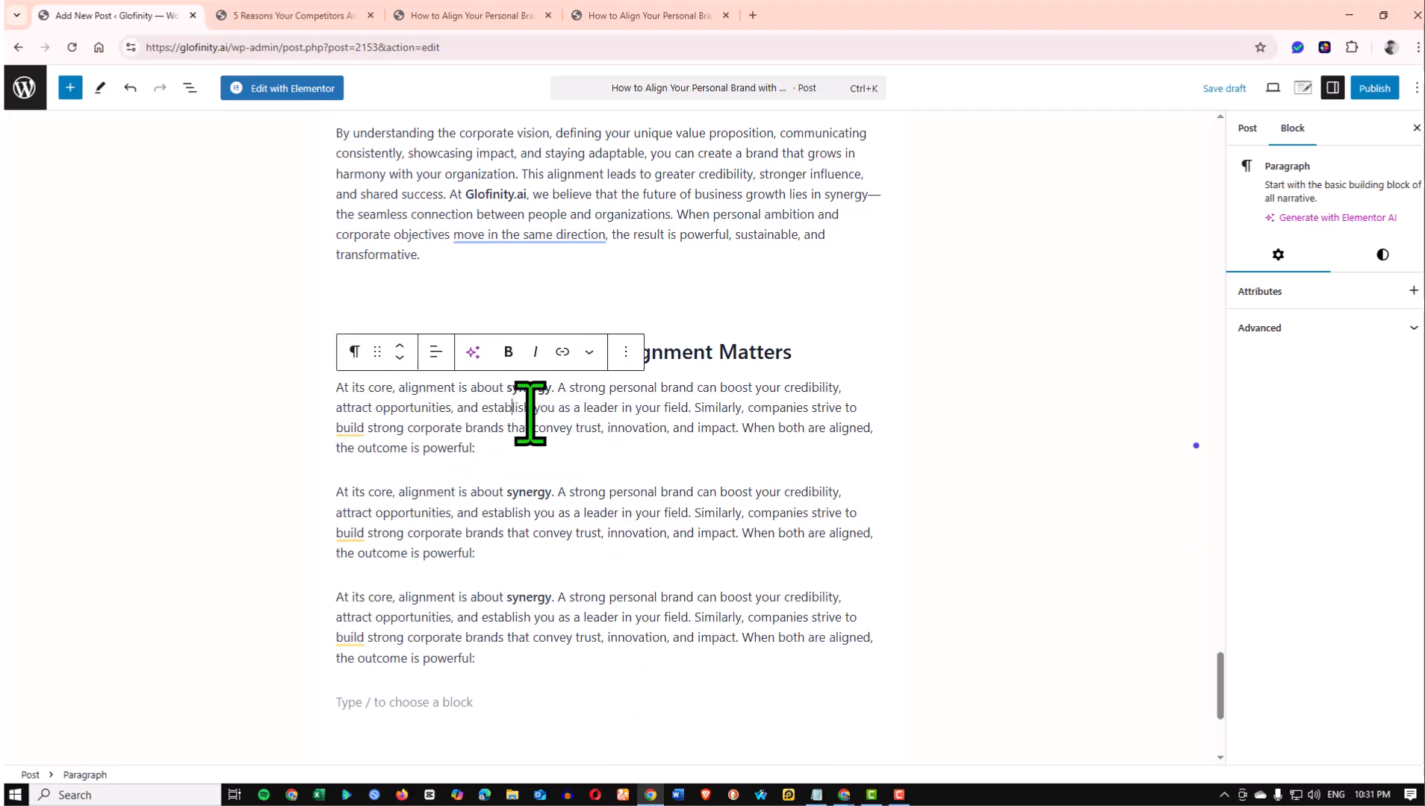
{"action": "right_click", "coordinate": [669, 460]}
{"action": "key", "text": "Escape"}
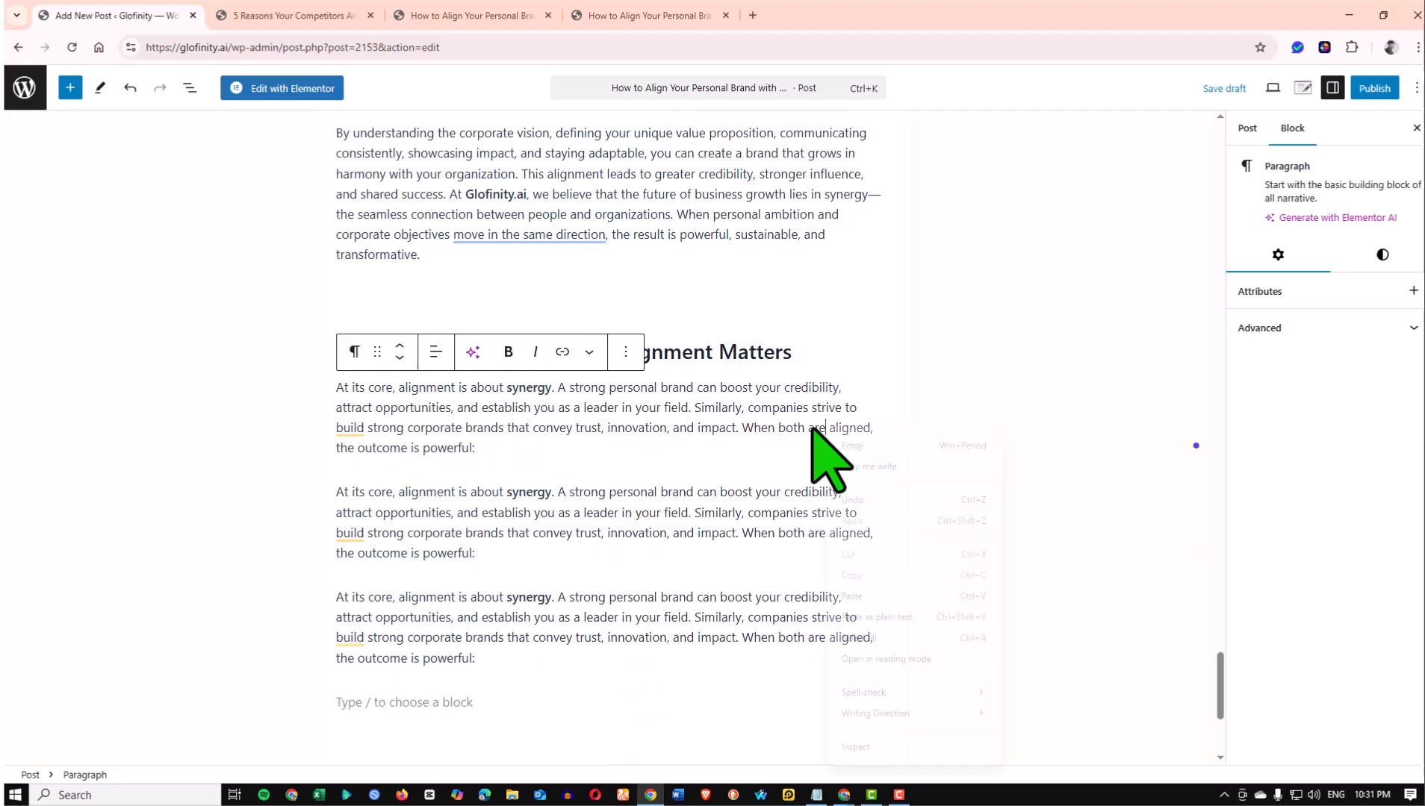
{"action": "right_click", "coordinate": [713, 636]}
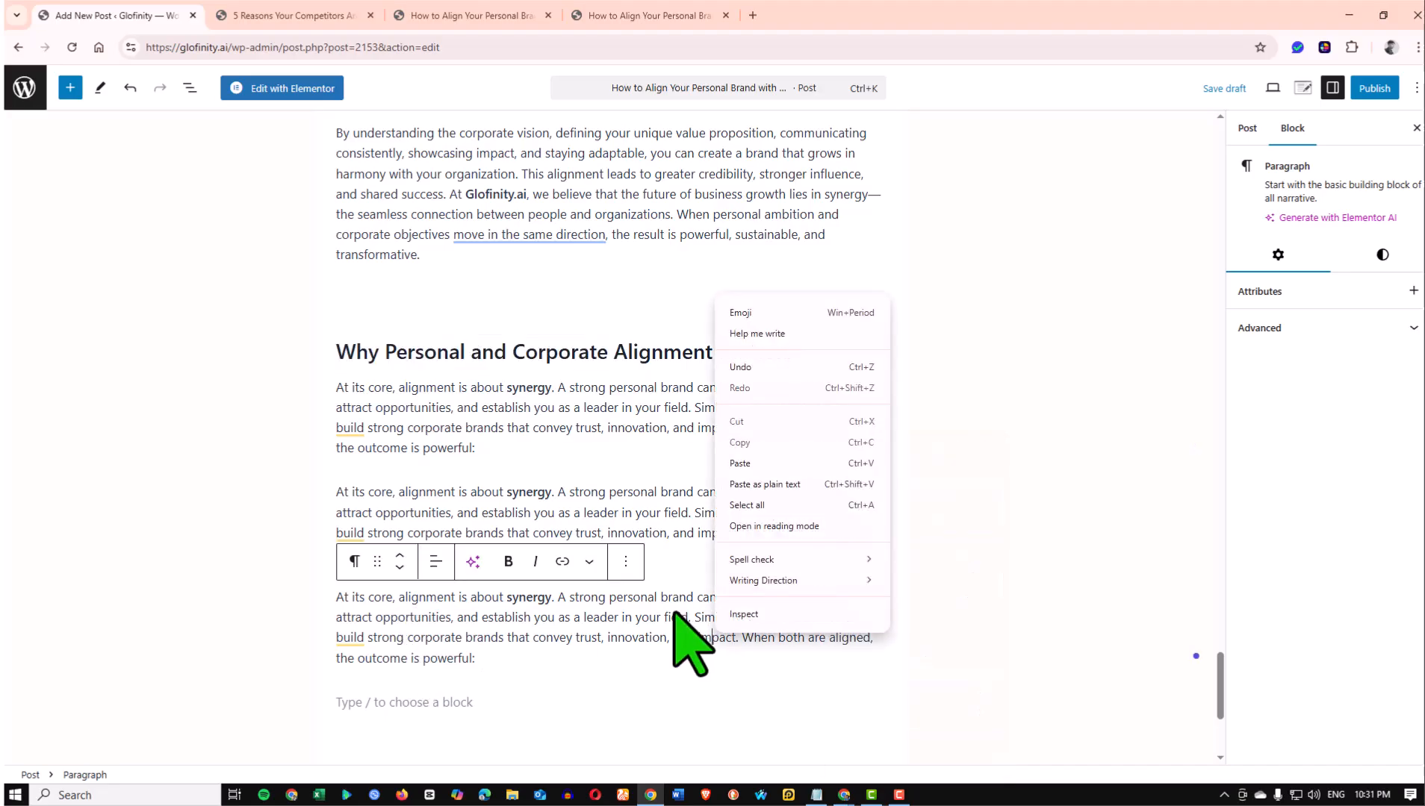
Insert a List block in the empty block below the last "At its core" paragraph
{"action": "scroll", "coordinate": [679, 624], "scroll_direction": "down", "scroll_amount": 2}
{"action": "left_click", "coordinate": [425, 553]}
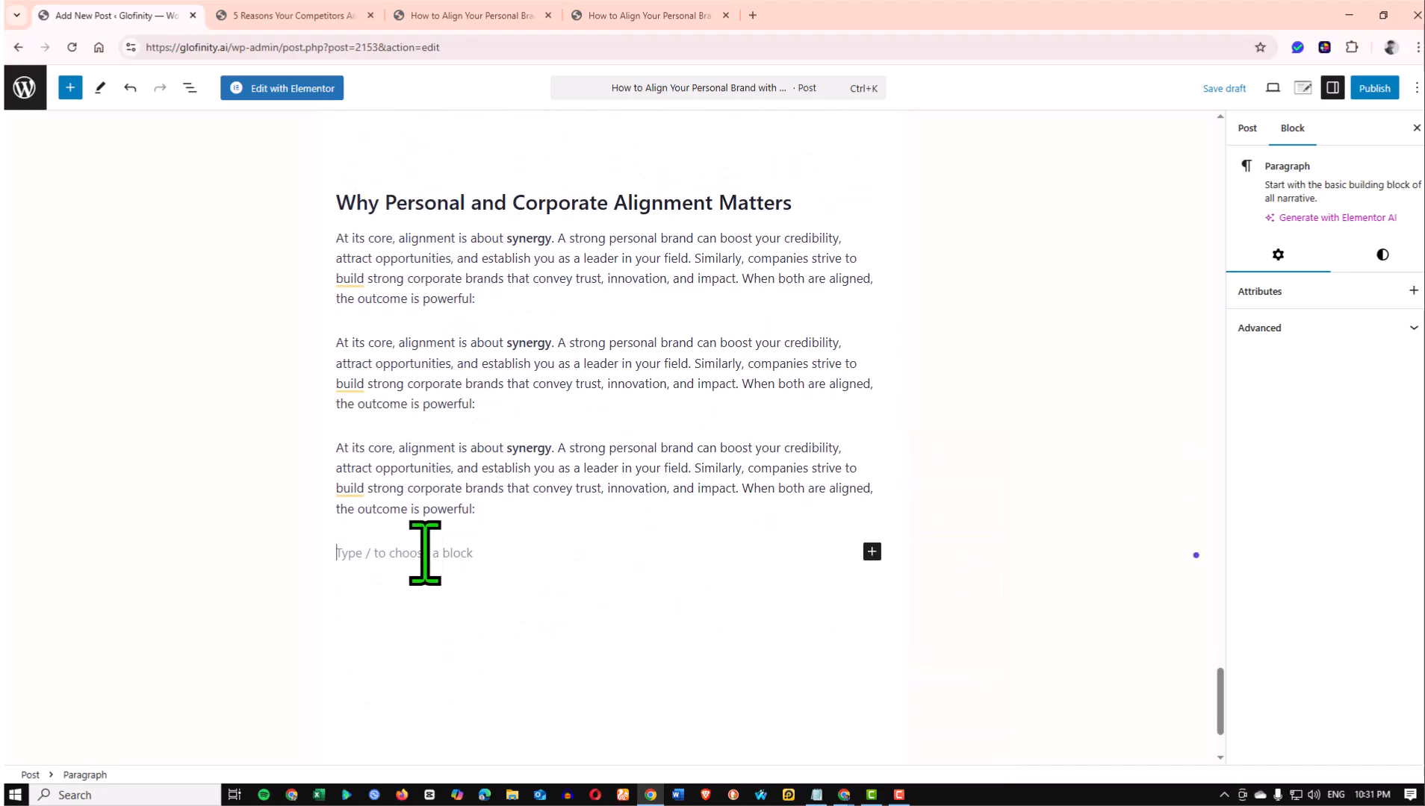
{"action": "left_click", "coordinate": [871, 552]}
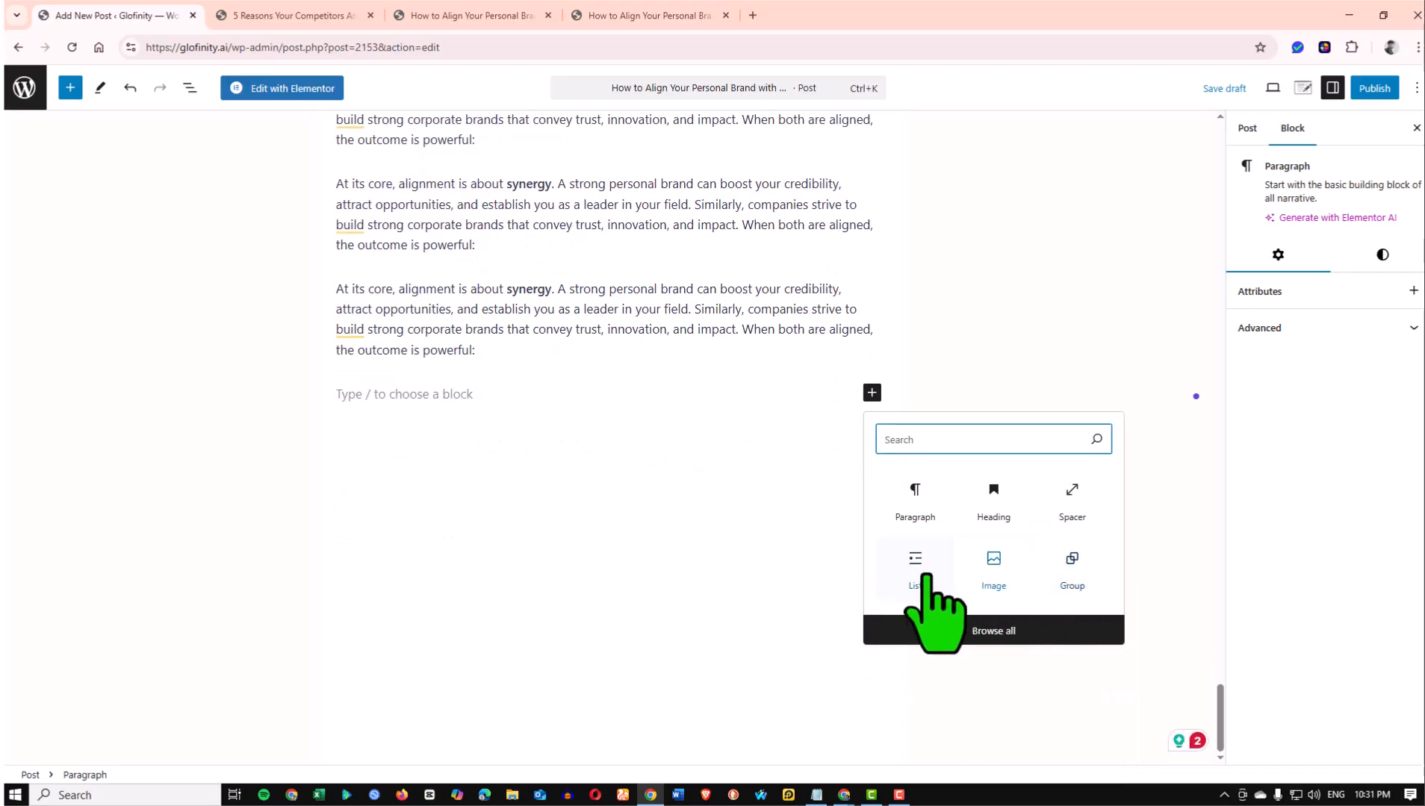
{"action": "left_click", "coordinate": [917, 574]}
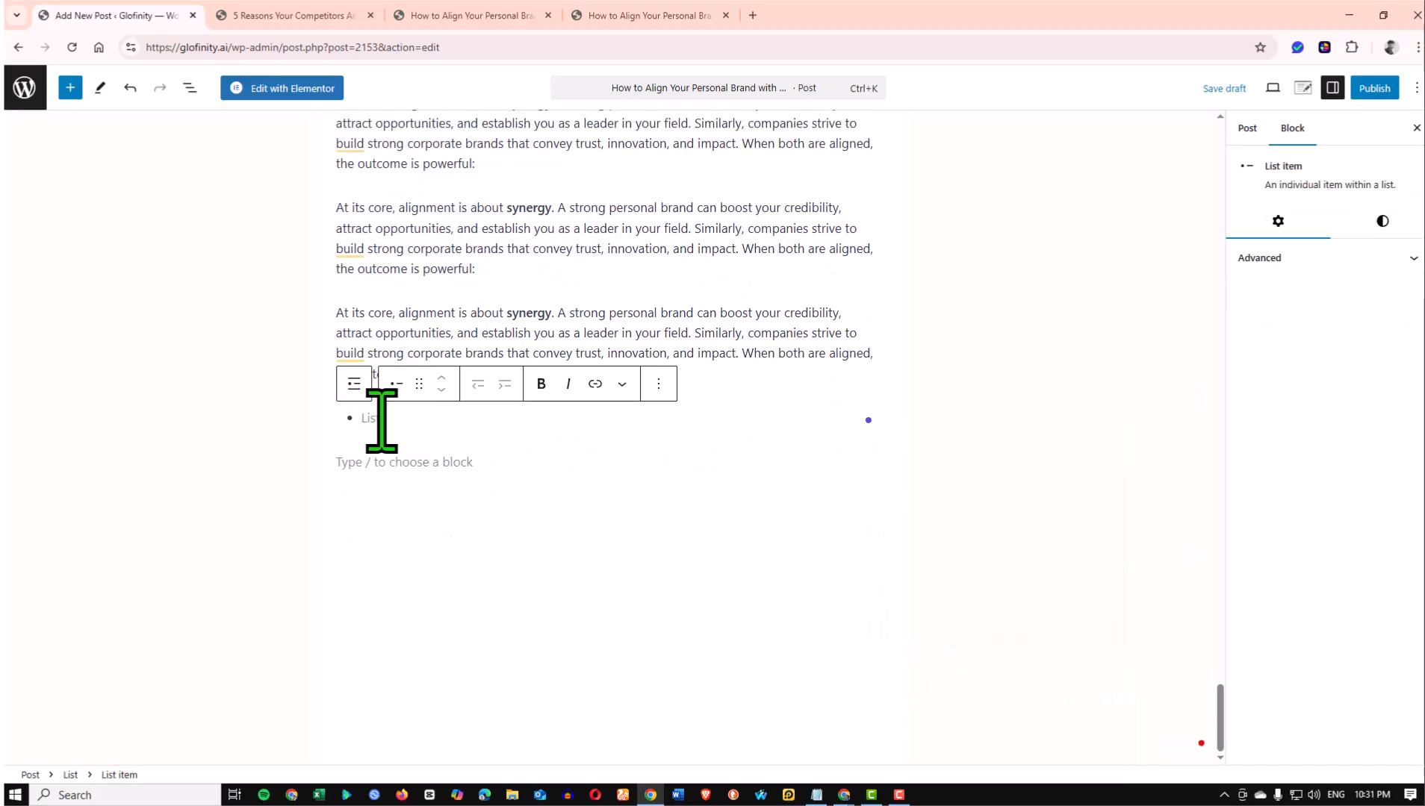
Copy the three list items under "Common Pitfalls to Avoid" and paste them into the new List block at the end of the post
{"action": "scroll", "coordinate": [382, 418], "scroll_direction": "up", "scroll_amount": 10}
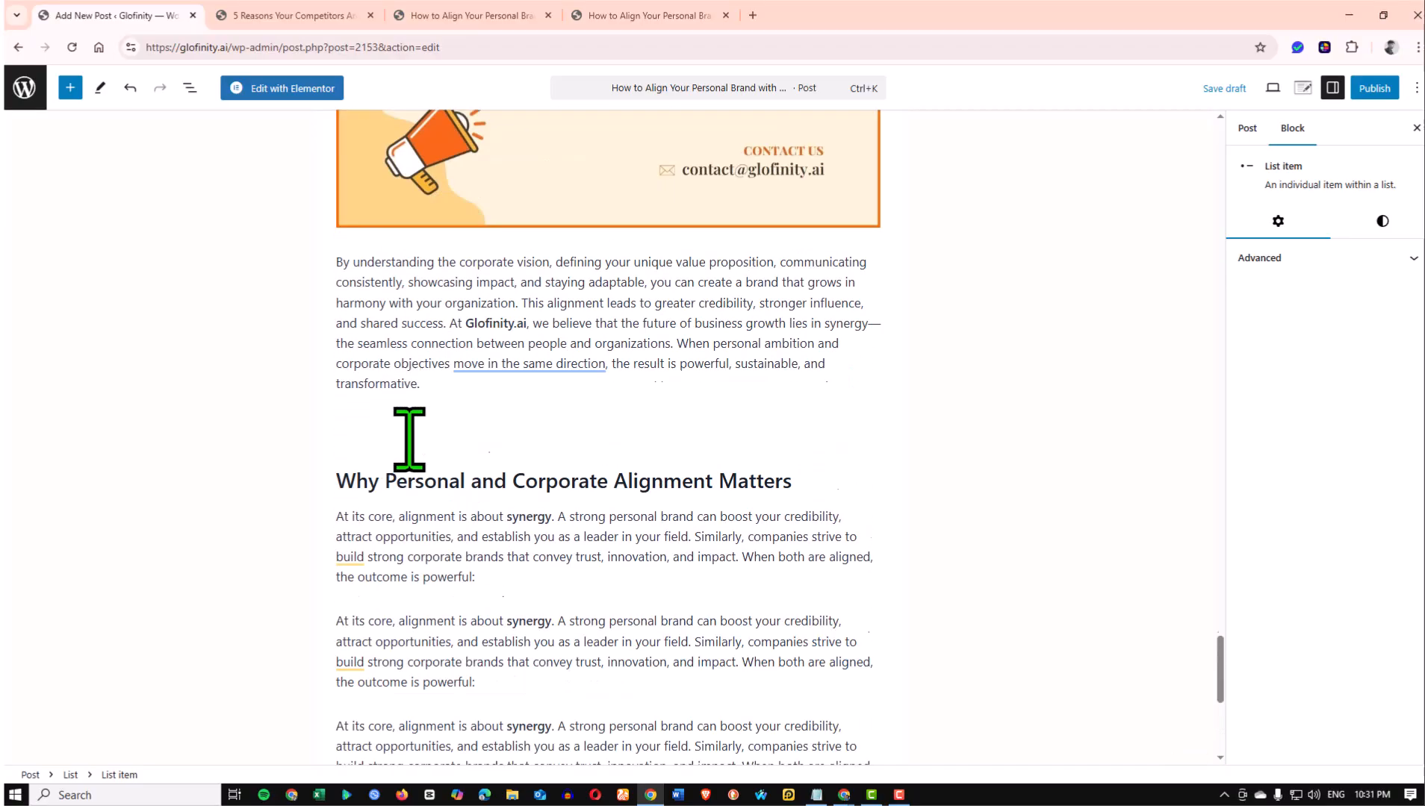
{"action": "scroll", "coordinate": [417, 433], "scroll_direction": "up", "scroll_amount": 8}
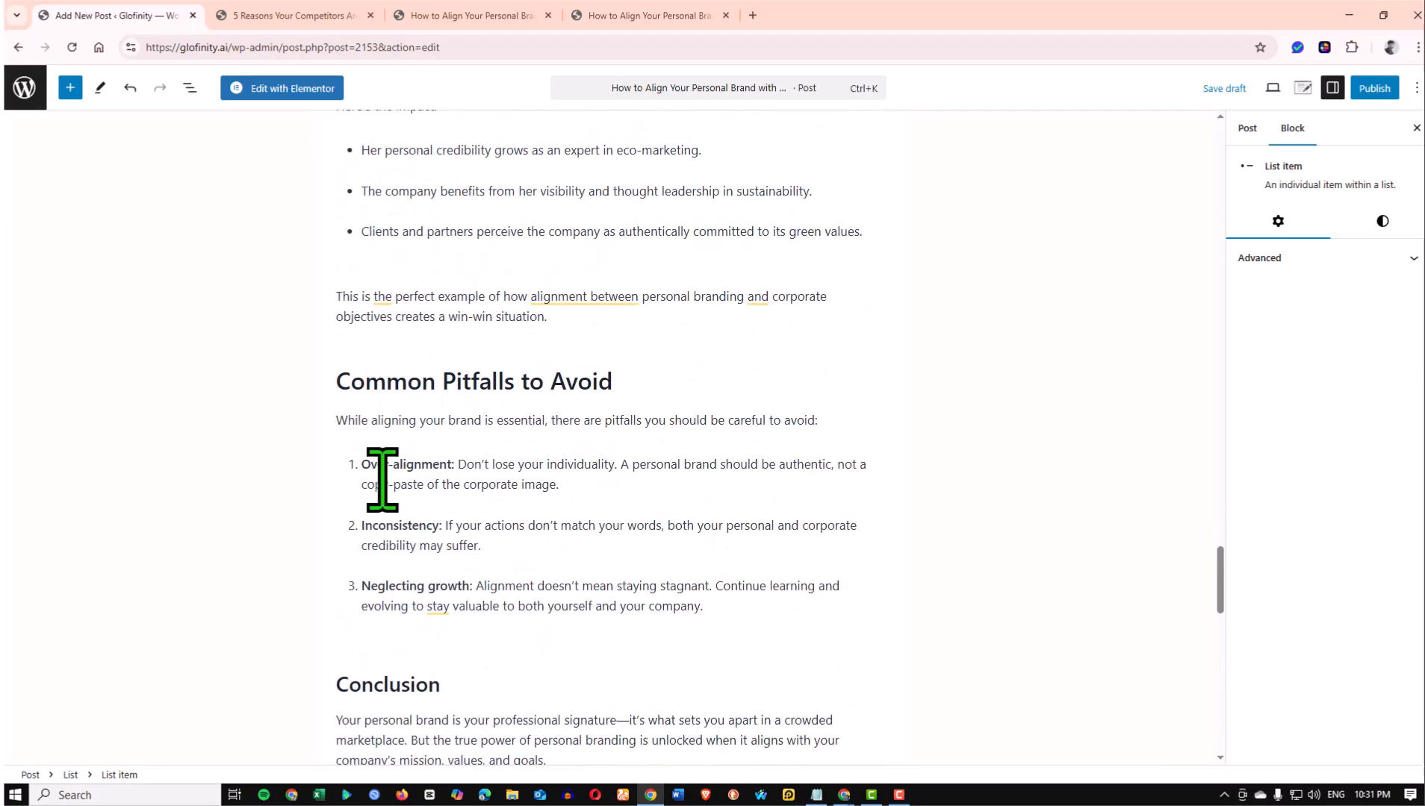
{"action": "left_click_drag", "start_coordinate": [362, 464], "coordinate": [748, 631]}
{"action": "key", "text": "ctrl+c"}
{"action": "scroll", "coordinate": [553, 541], "scroll_direction": "down", "scroll_amount": 15}
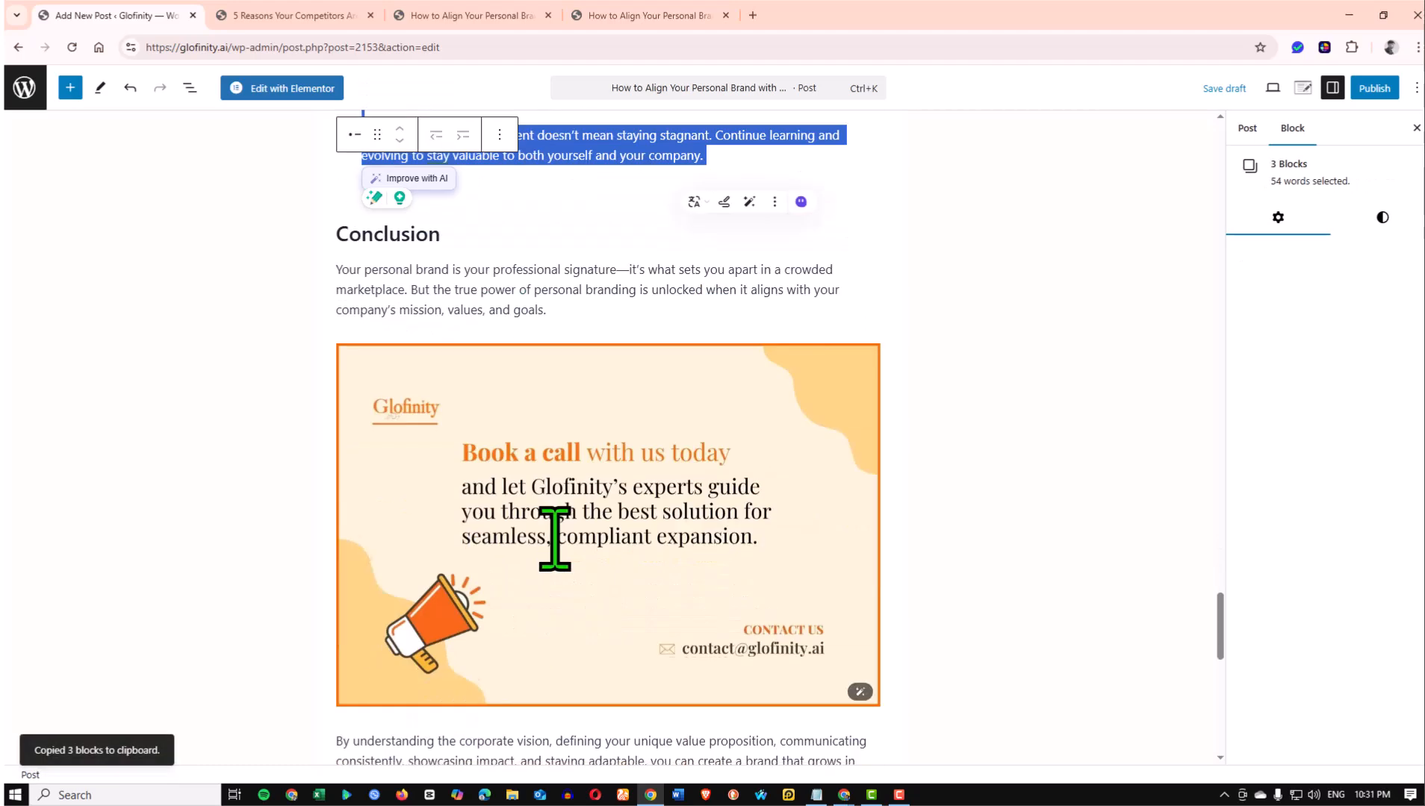
{"action": "left_click", "coordinate": [404, 421]}
{"action": "left_click", "coordinate": [380, 434]}
{"action": "left_click", "coordinate": [369, 422]}
{"action": "key", "text": "ctrl+v"}
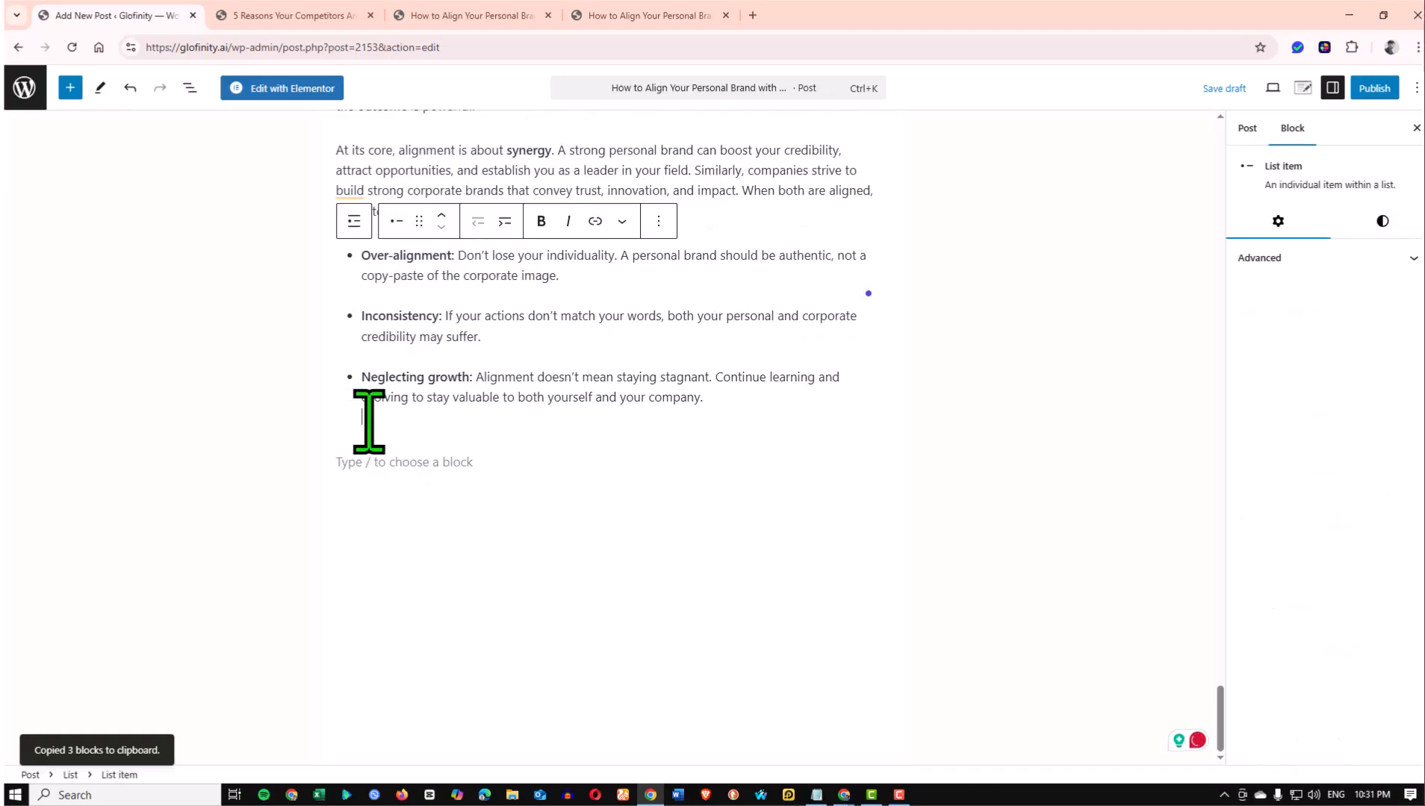
{"action": "scroll", "coordinate": [385, 410], "scroll_direction": "up", "scroll_amount": 1}
{"action": "left_click", "coordinate": [362, 329]}
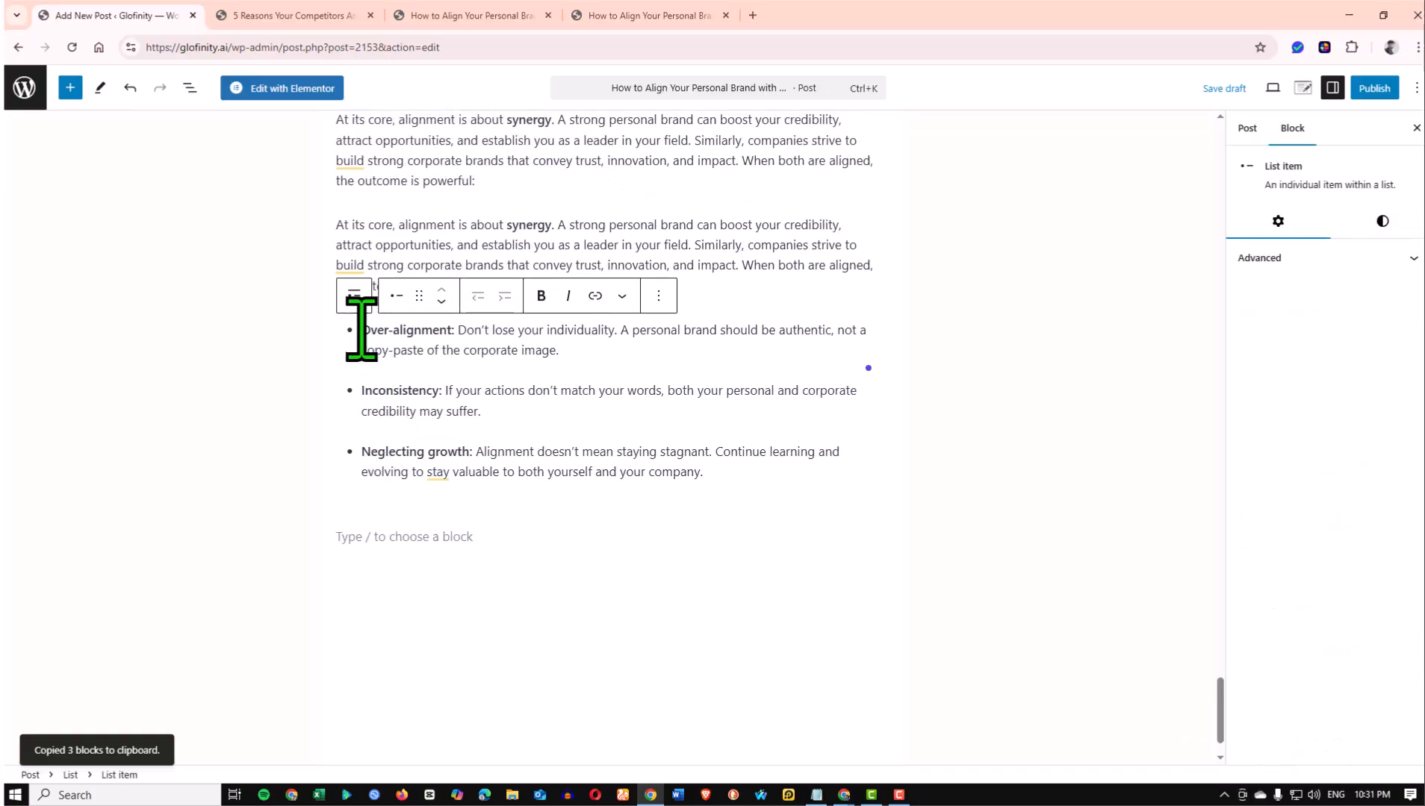
{"action": "left_click_drag", "start_coordinate": [362, 329], "coordinate": [702, 484]}
{"action": "left_click", "coordinate": [525, 410]}
{"action": "left_click", "coordinate": [267, 491]}
{"action": "left_click", "coordinate": [412, 399]}
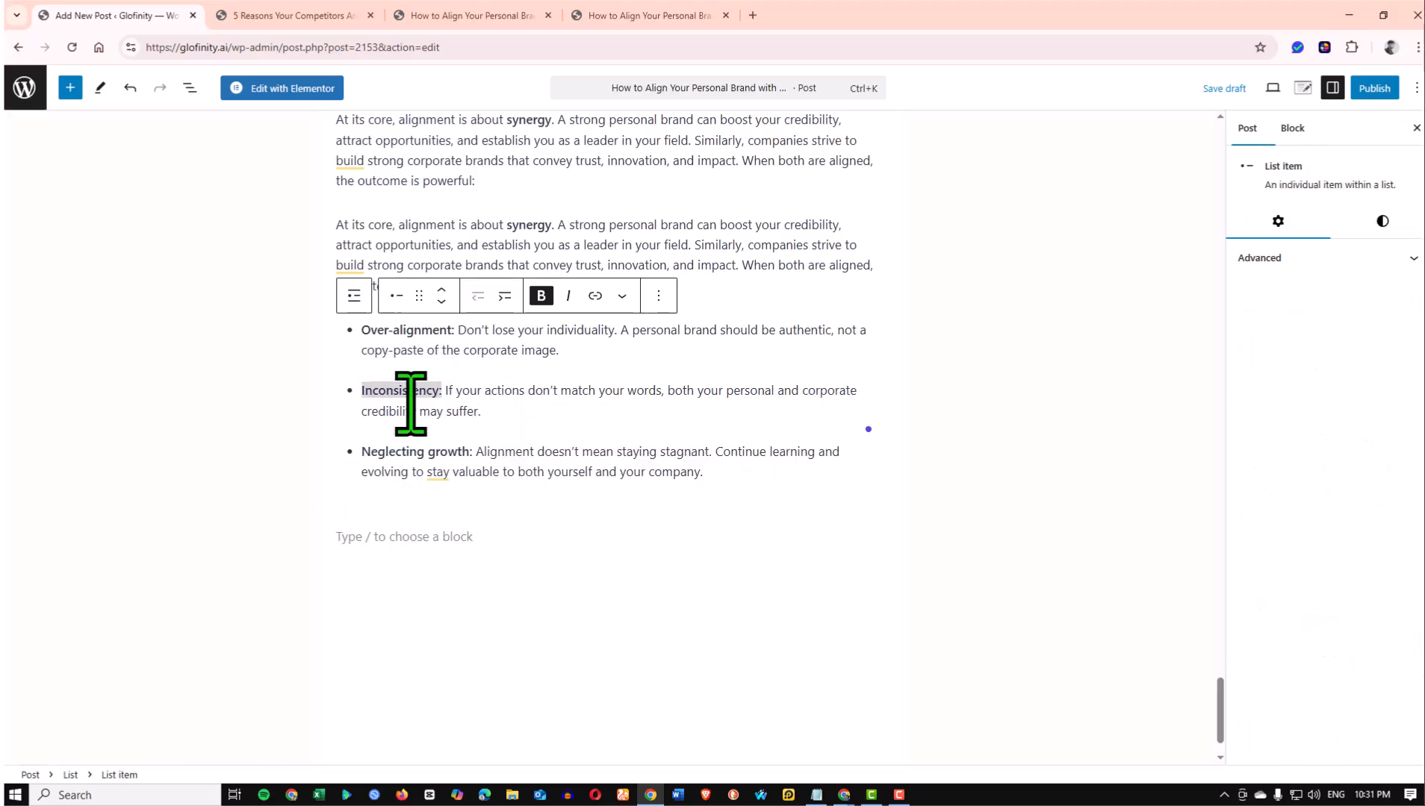
Convert the whole pasted bullet list at the end of the post into an ordered list
{"action": "left_click", "coordinate": [345, 303]}
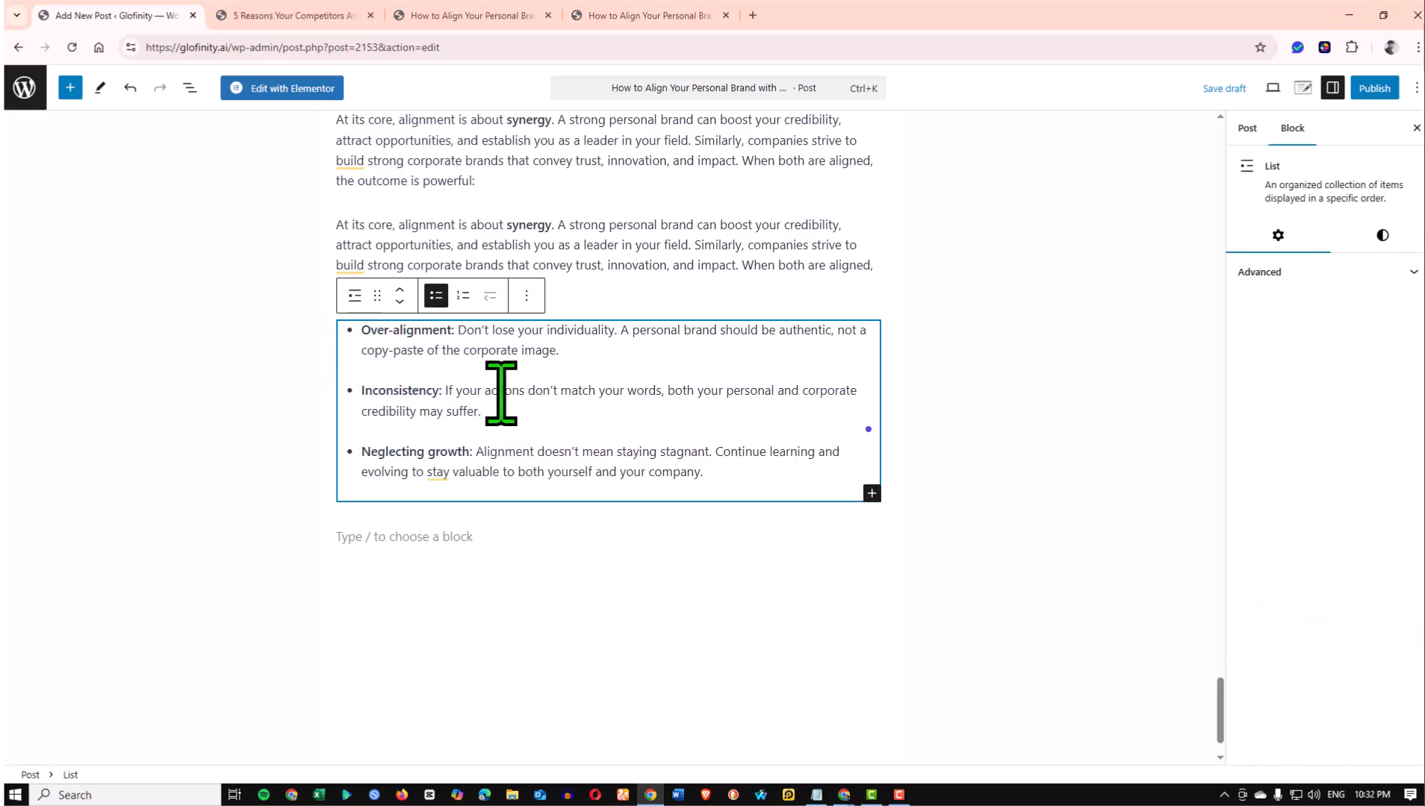
{"action": "left_click", "coordinate": [437, 301]}
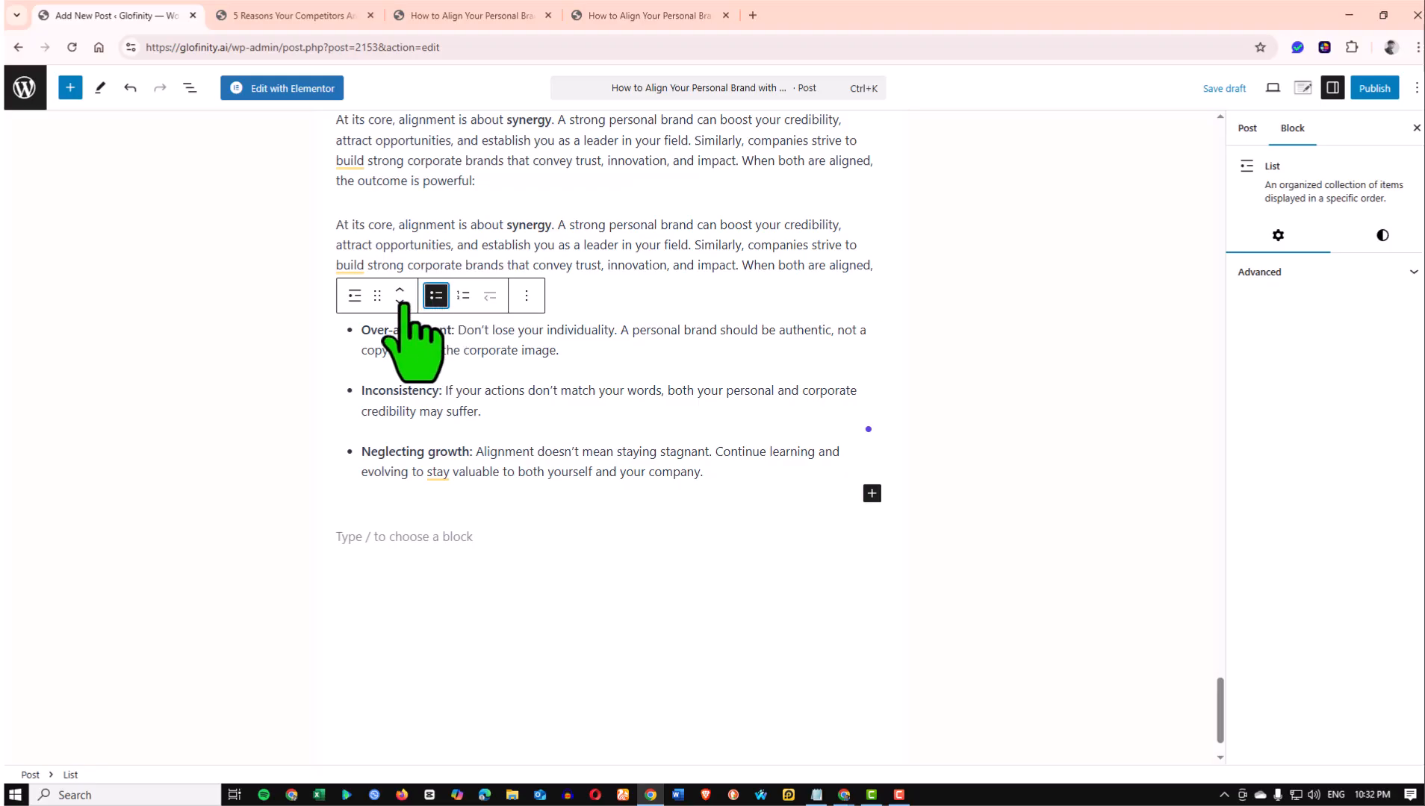
{"action": "left_click", "coordinate": [527, 299]}
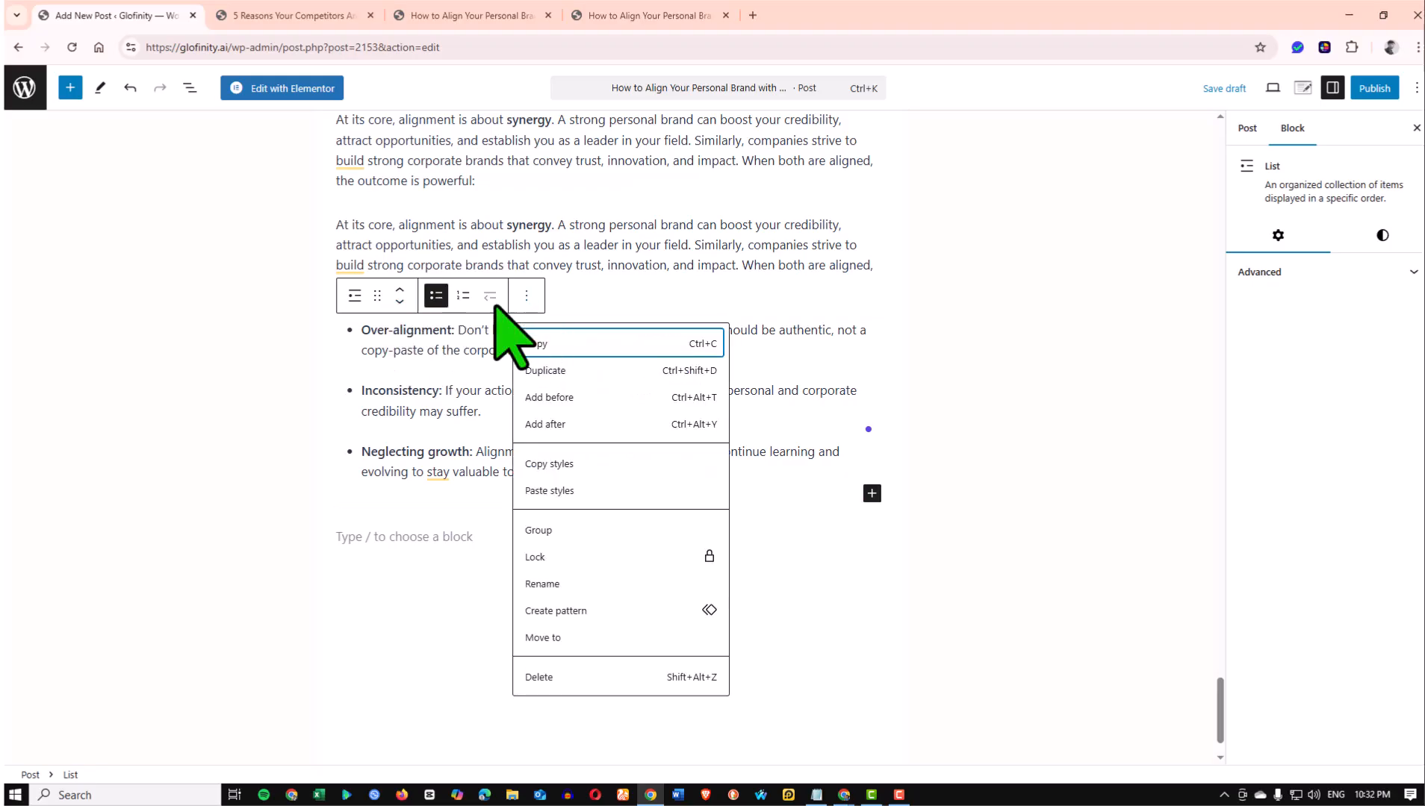
{"action": "left_click", "coordinate": [435, 303]}
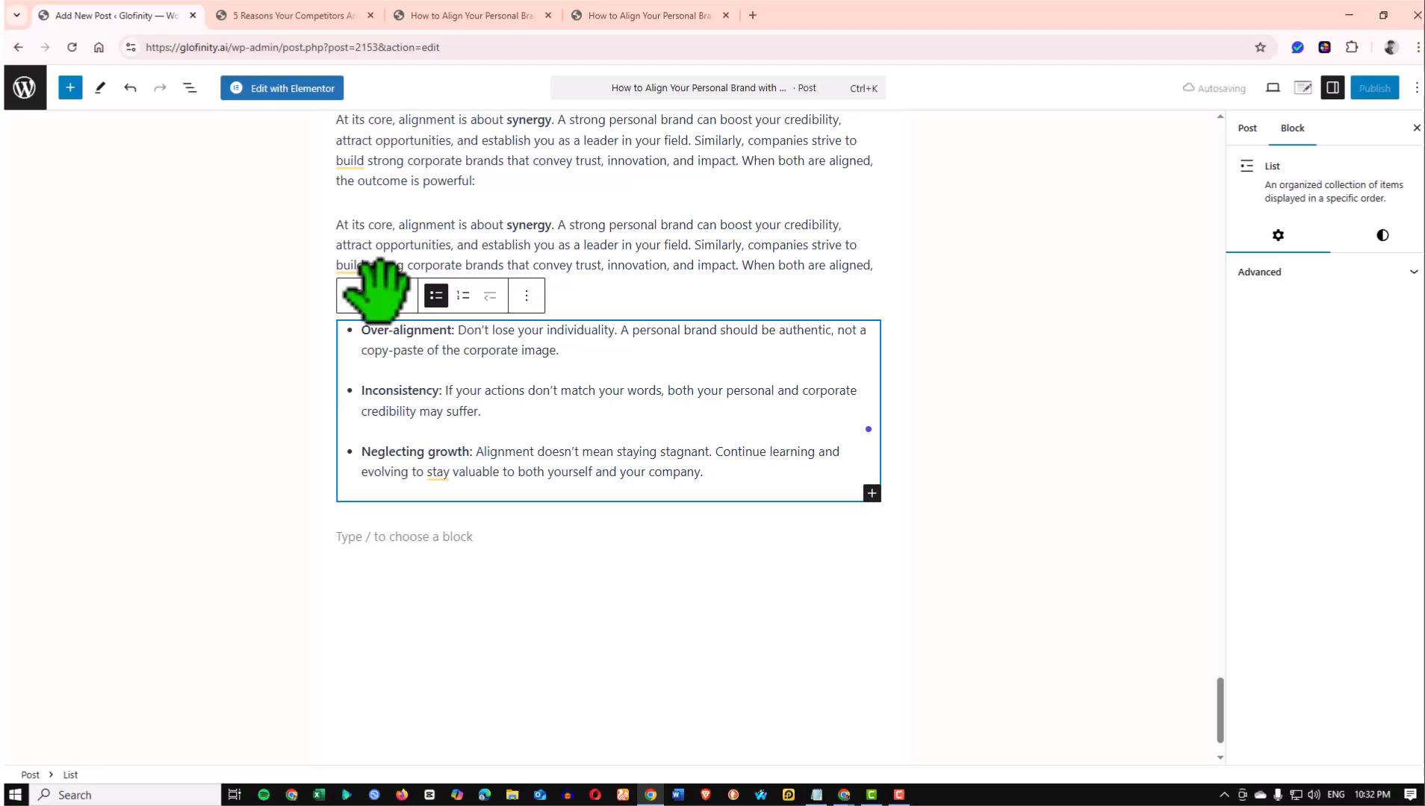
{"action": "right_click", "coordinate": [439, 302]}
{"action": "key", "text": "Escape"}
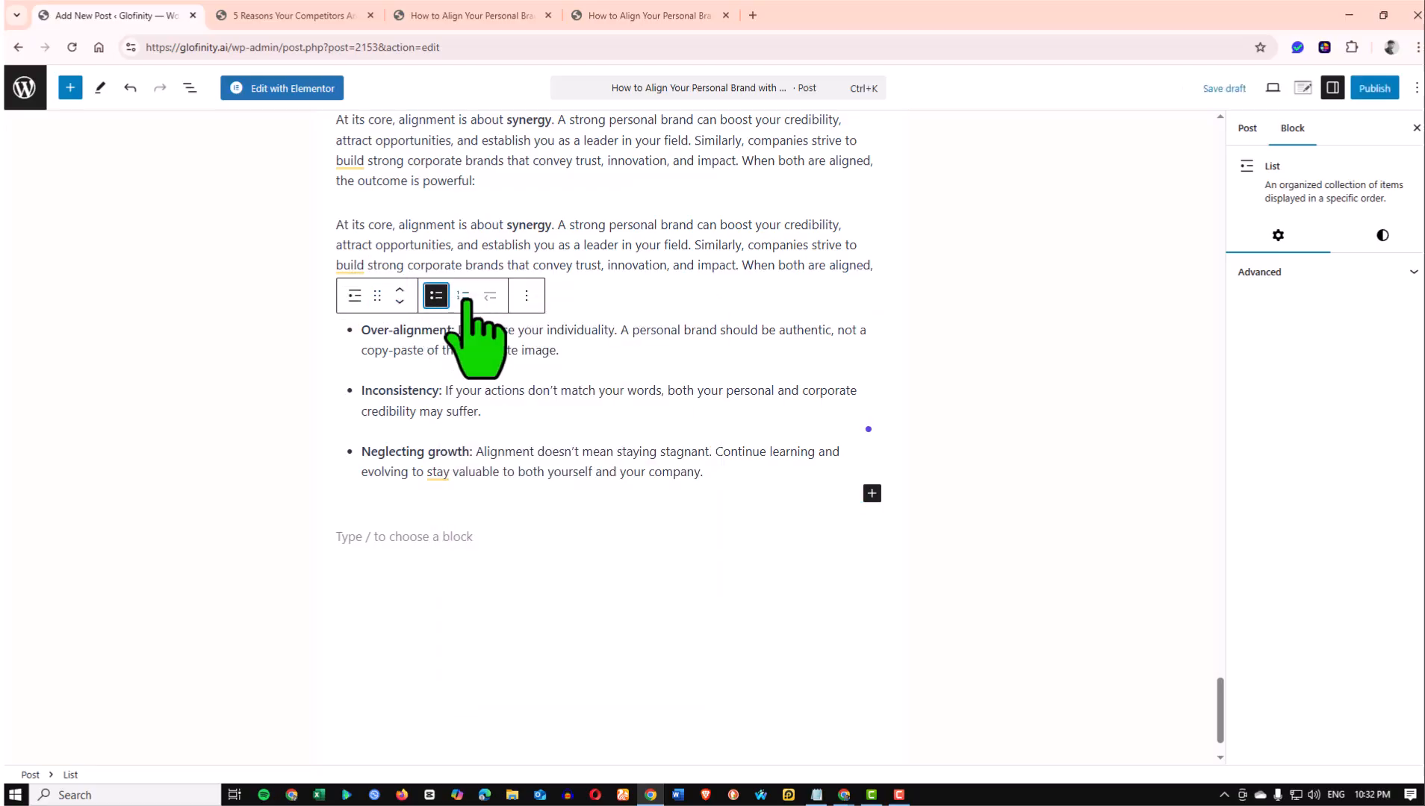
{"action": "left_click", "coordinate": [463, 297]}
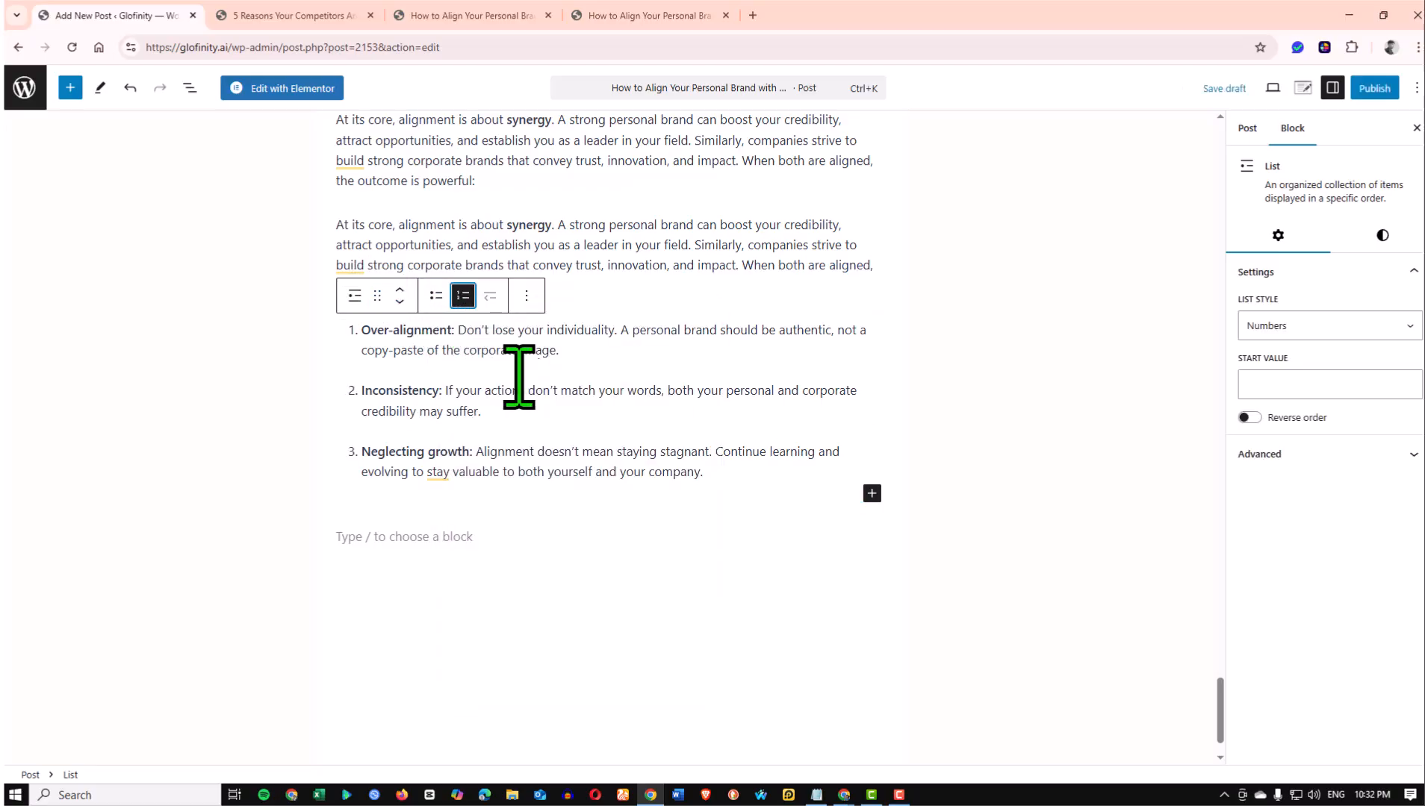
Copy the three numbered list items and paste them as a second list in the empty block below
{"action": "left_click", "coordinate": [676, 544]}
{"action": "left_click", "coordinate": [446, 373]}
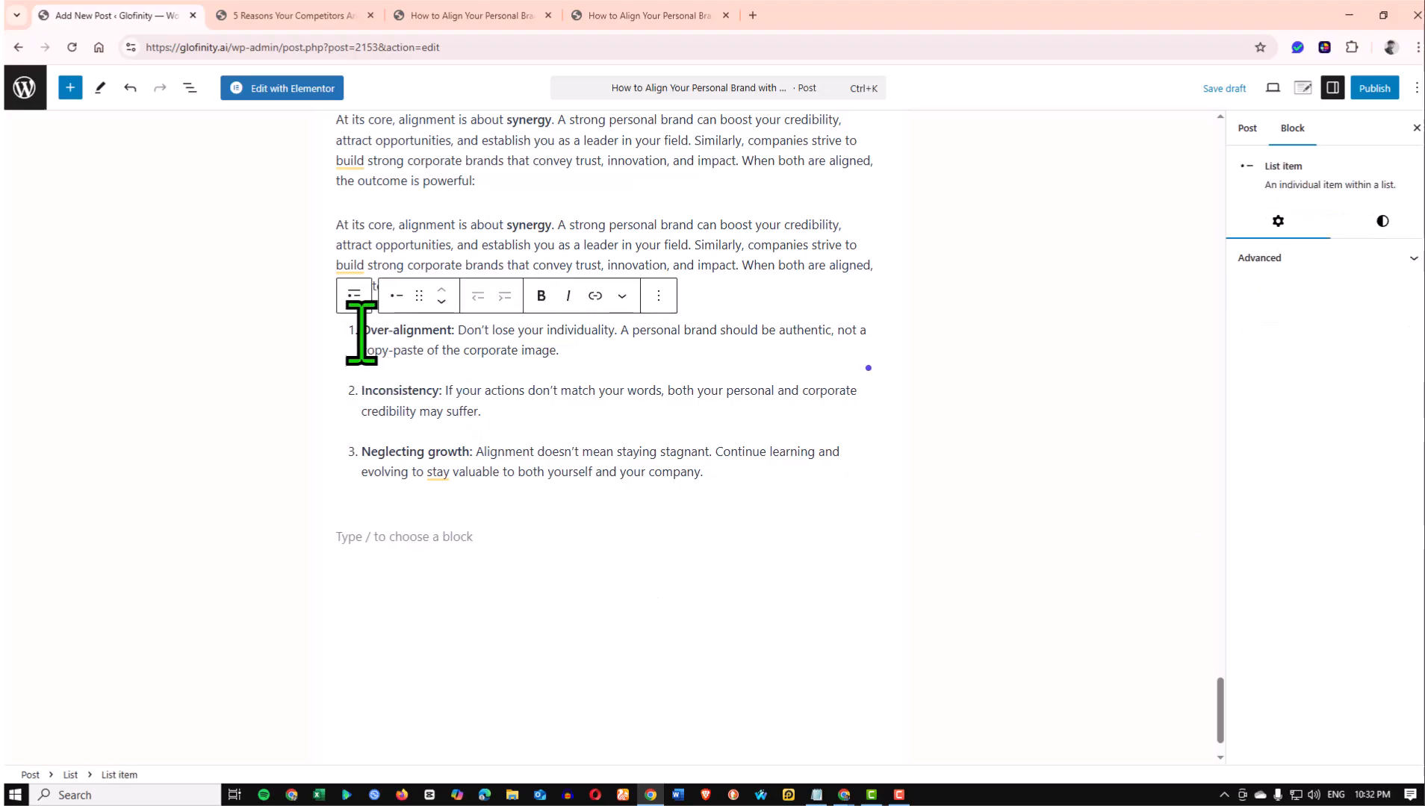
{"action": "left_click_drag", "start_coordinate": [367, 335], "coordinate": [699, 473]}
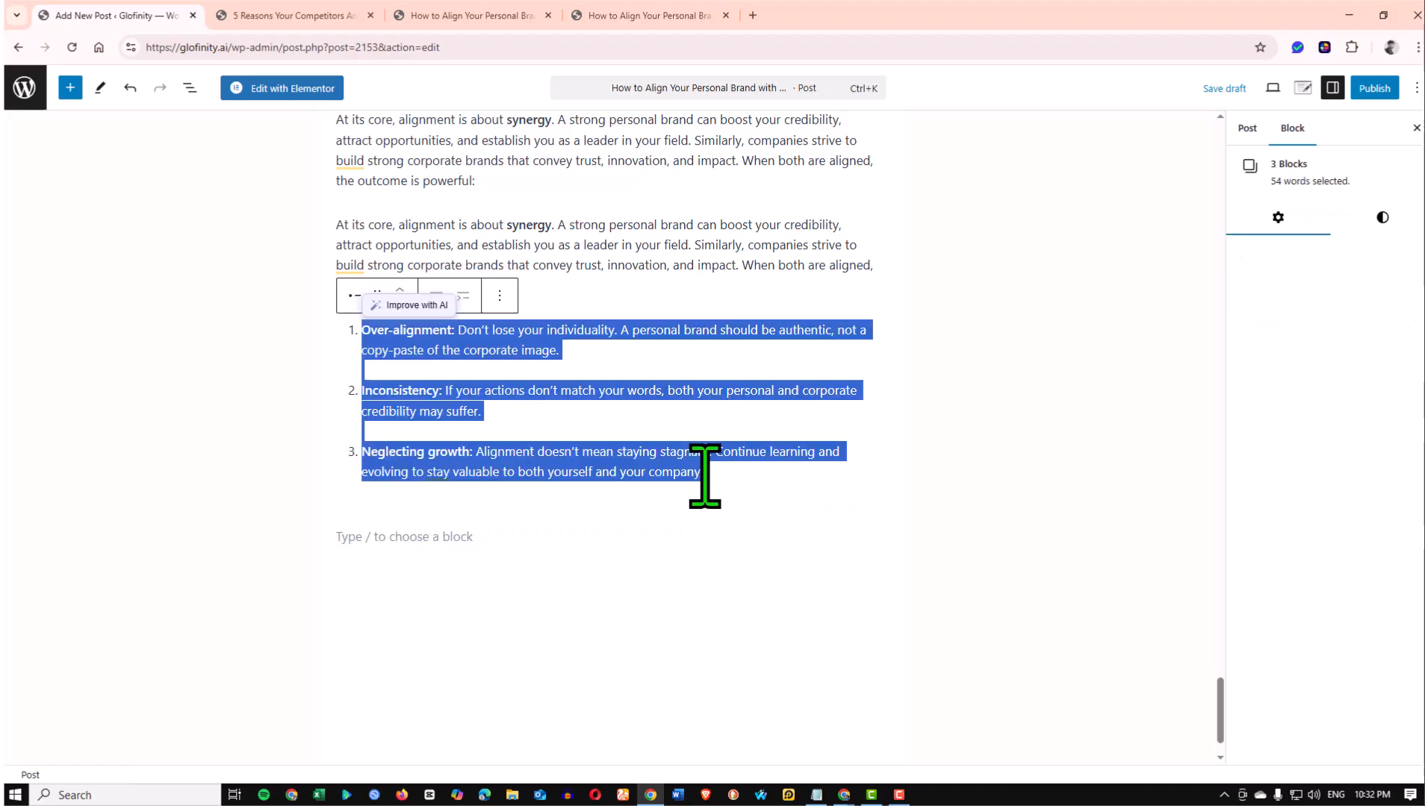
{"action": "key", "text": "ctrl+c"}
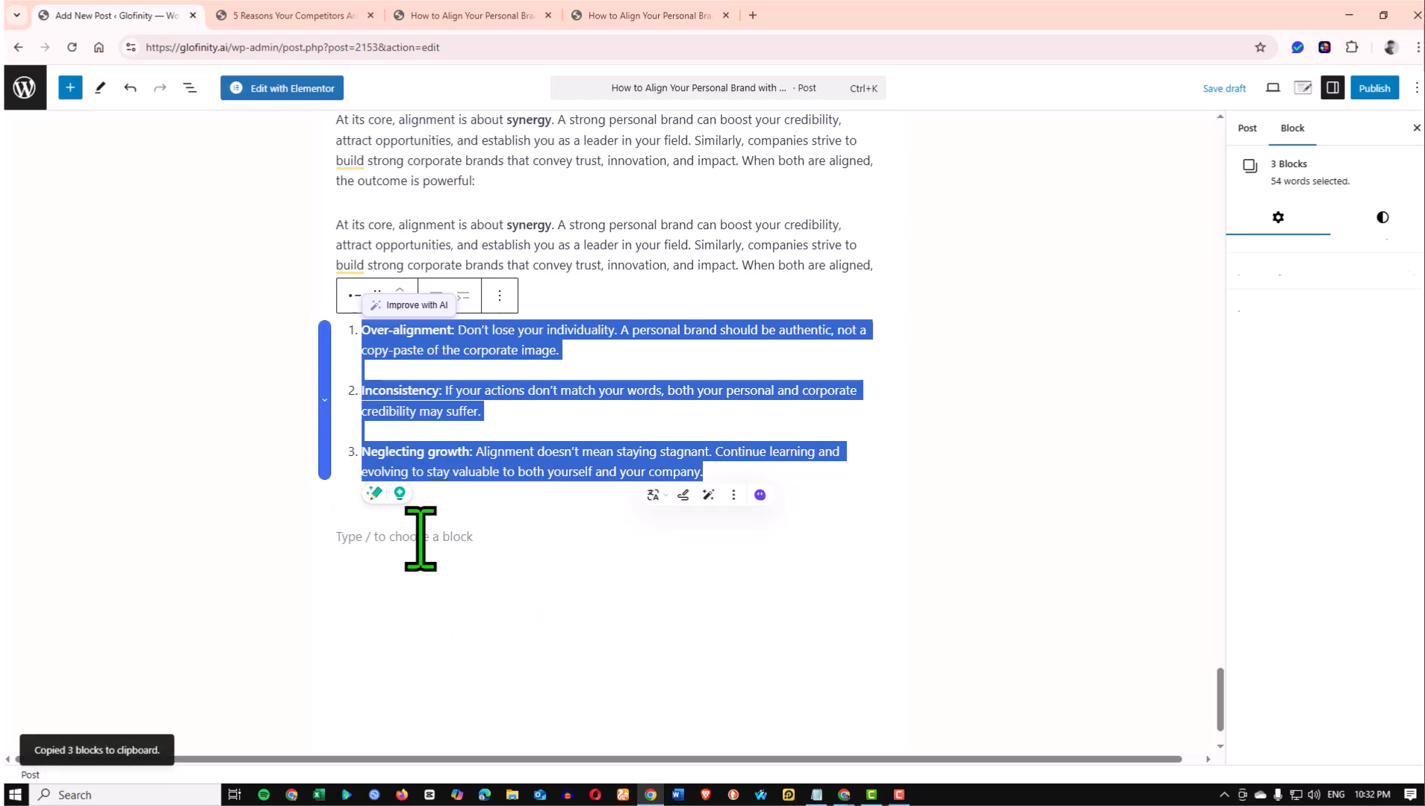
{"action": "left_click", "coordinate": [420, 537]}
{"action": "key", "text": "ctrl+v"}
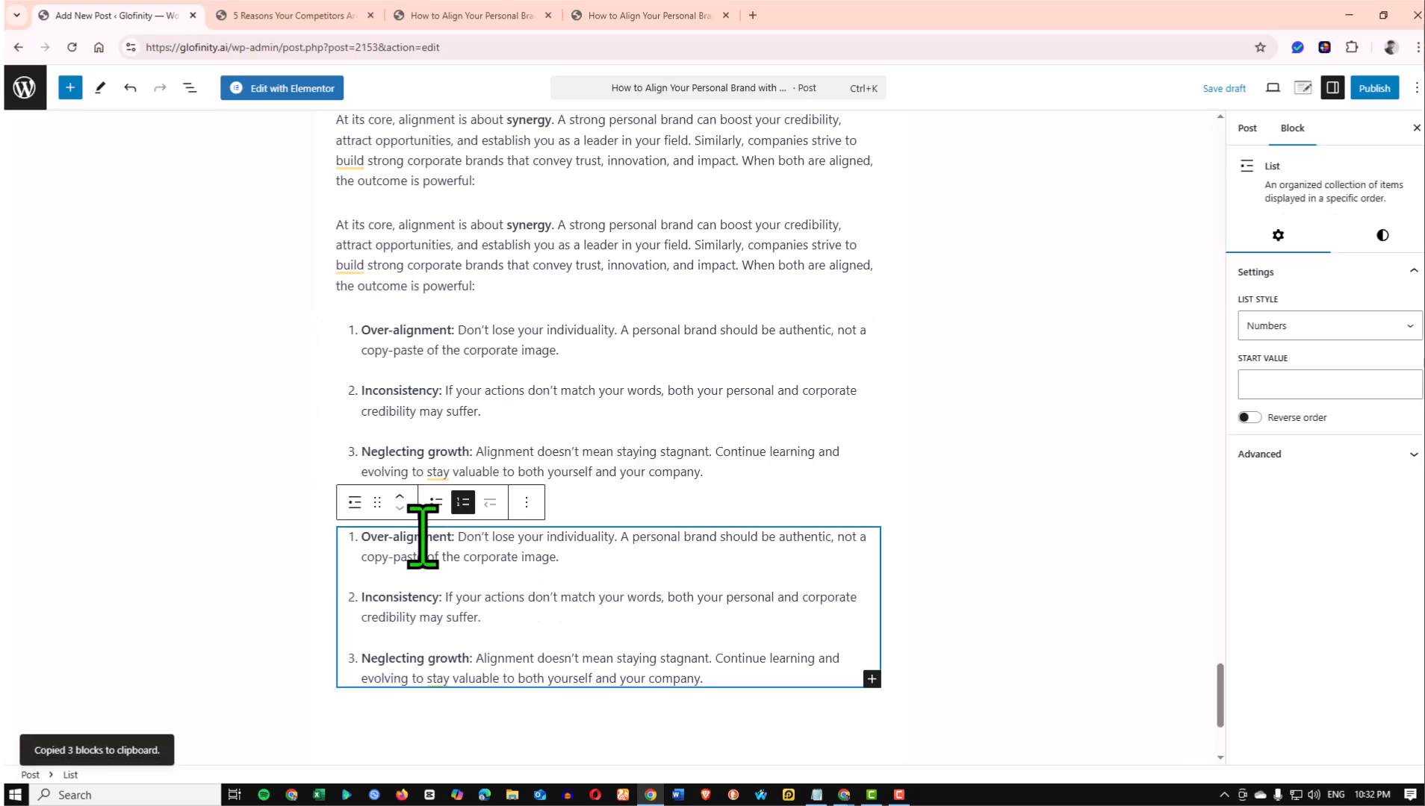
{"action": "key", "text": "ctrl+z"}
{"action": "left_click", "coordinate": [869, 536]}
{"action": "left_click", "coordinate": [912, 620]}
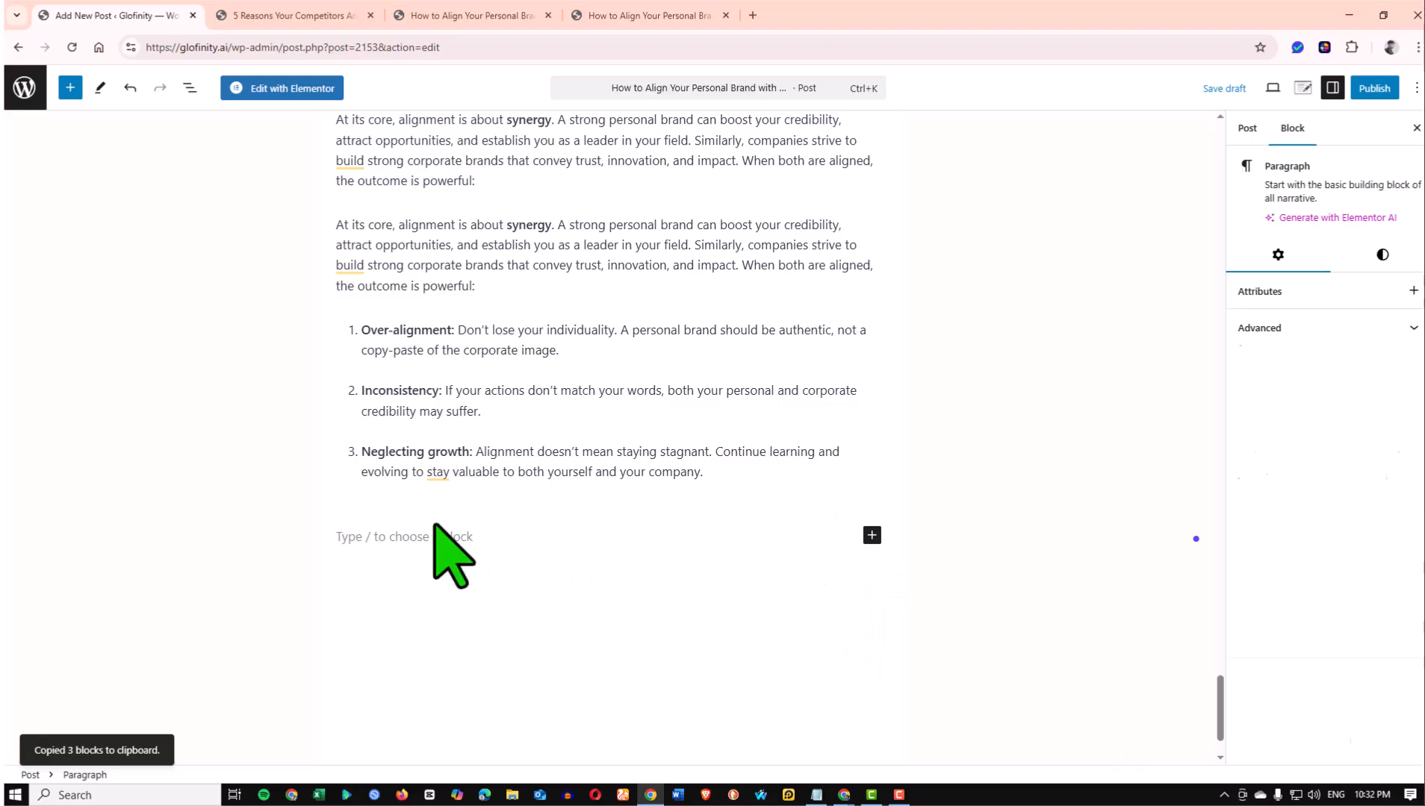
{"action": "key", "text": "ctrl+v"}
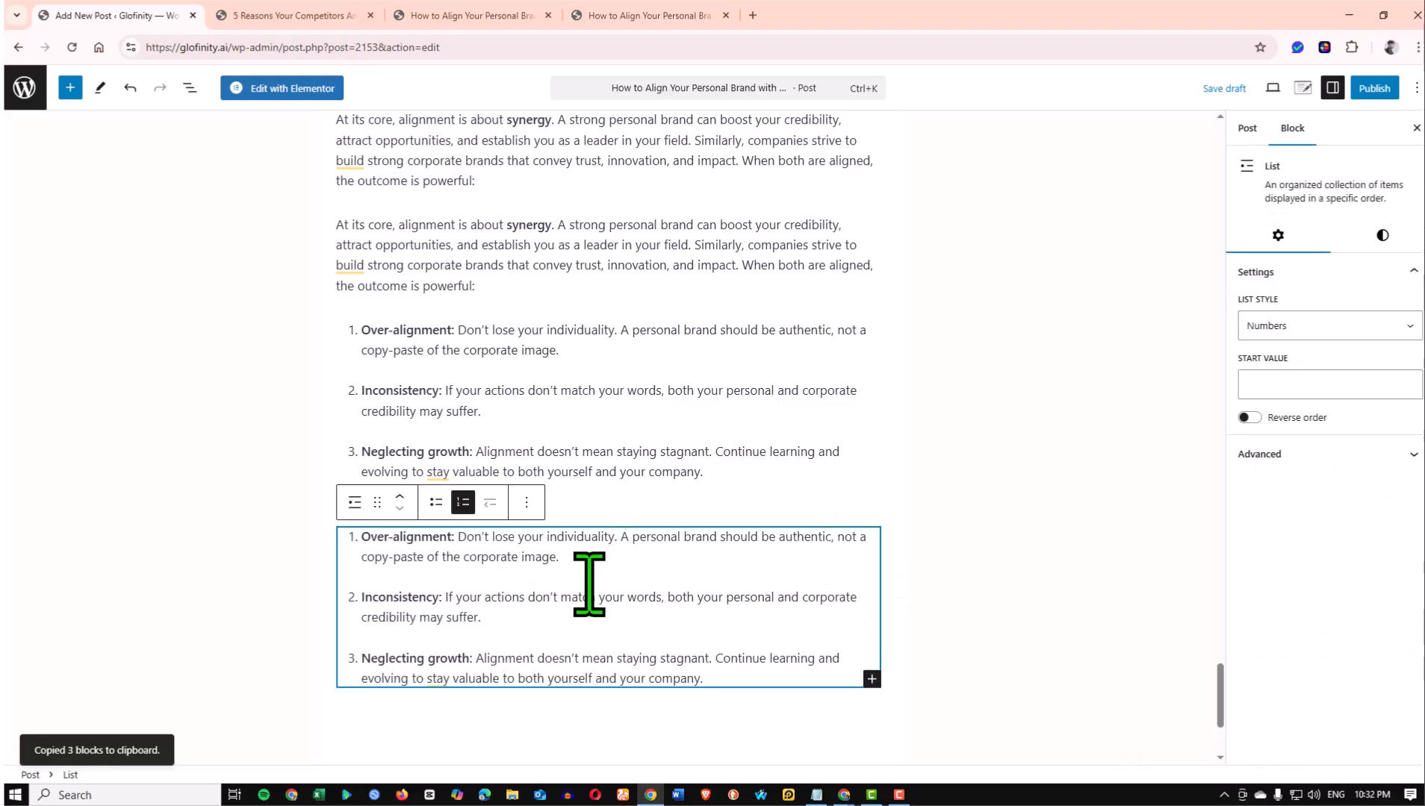
Delete the "Over-alignment", "Inconsistency" and "Neglecting growth" items of the second list one by one
{"action": "left_click", "coordinate": [493, 556]}
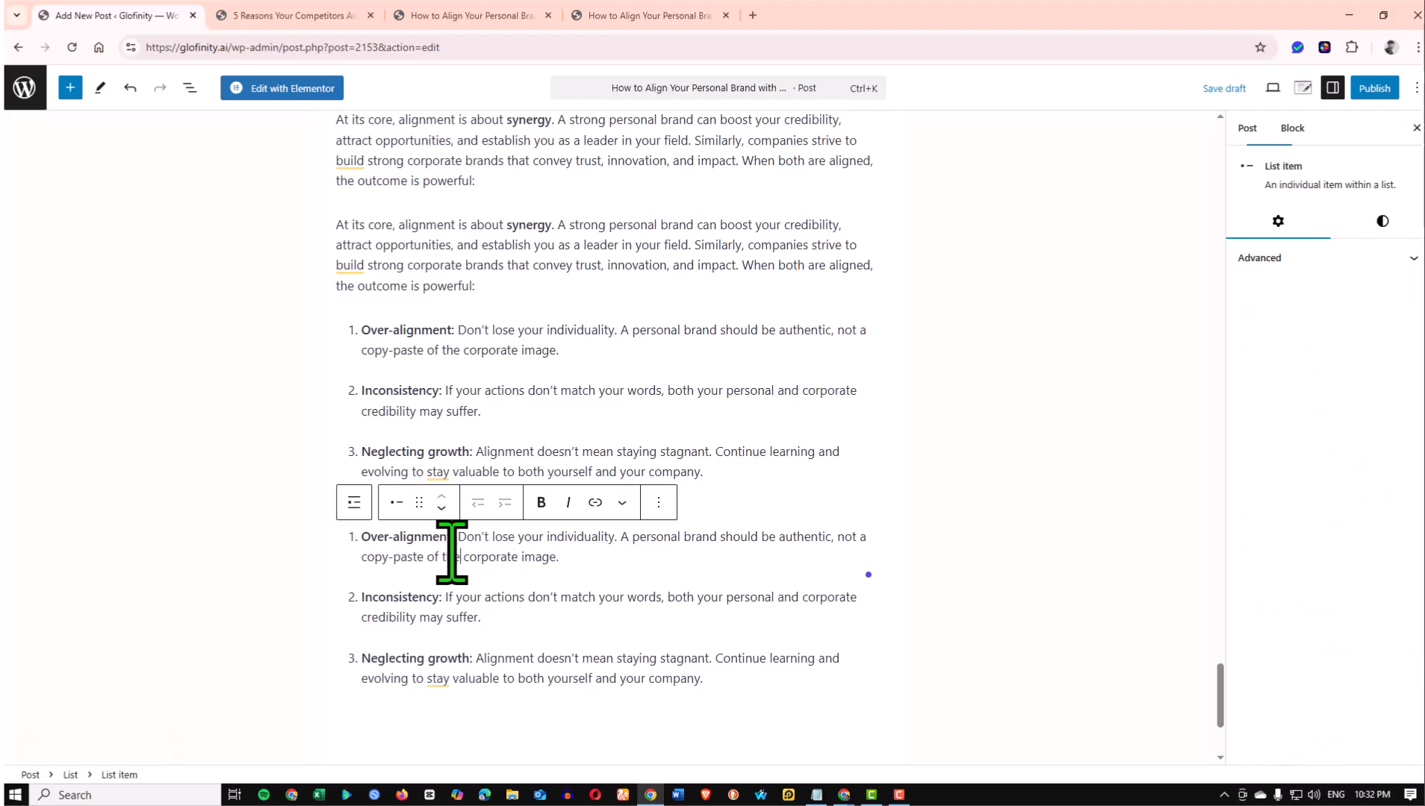
{"action": "left_click", "coordinate": [659, 502]}
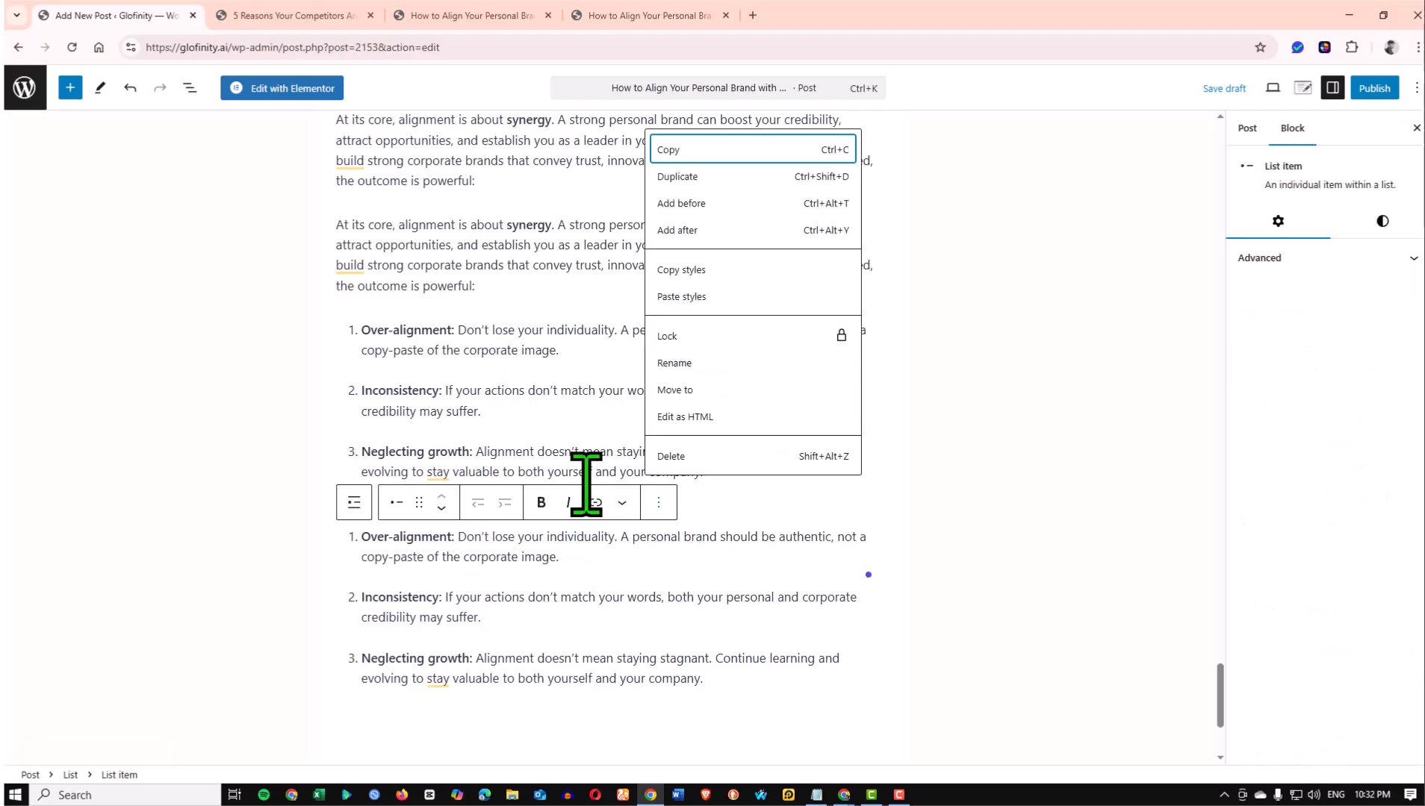
{"action": "left_click", "coordinate": [713, 458]}
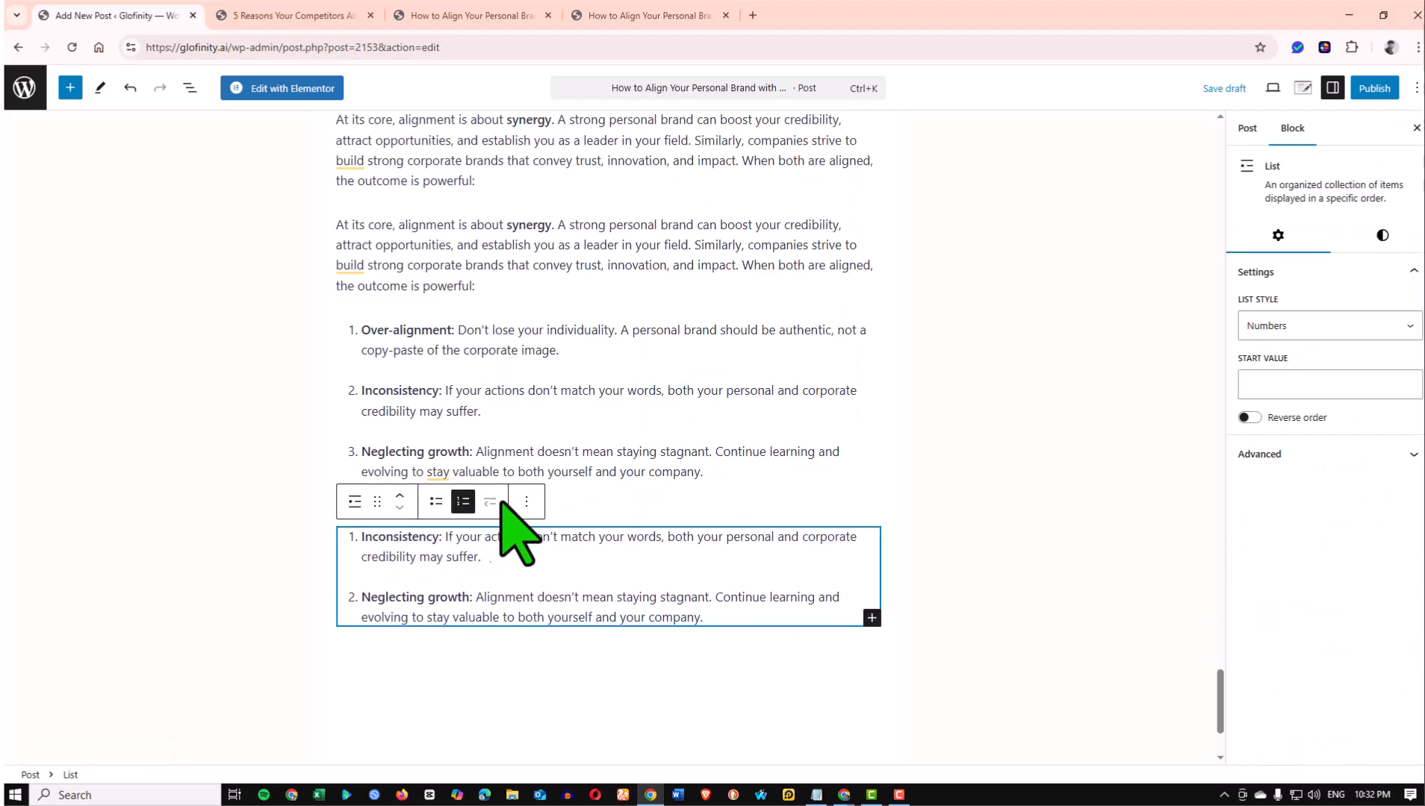
{"action": "left_click", "coordinate": [617, 539]}
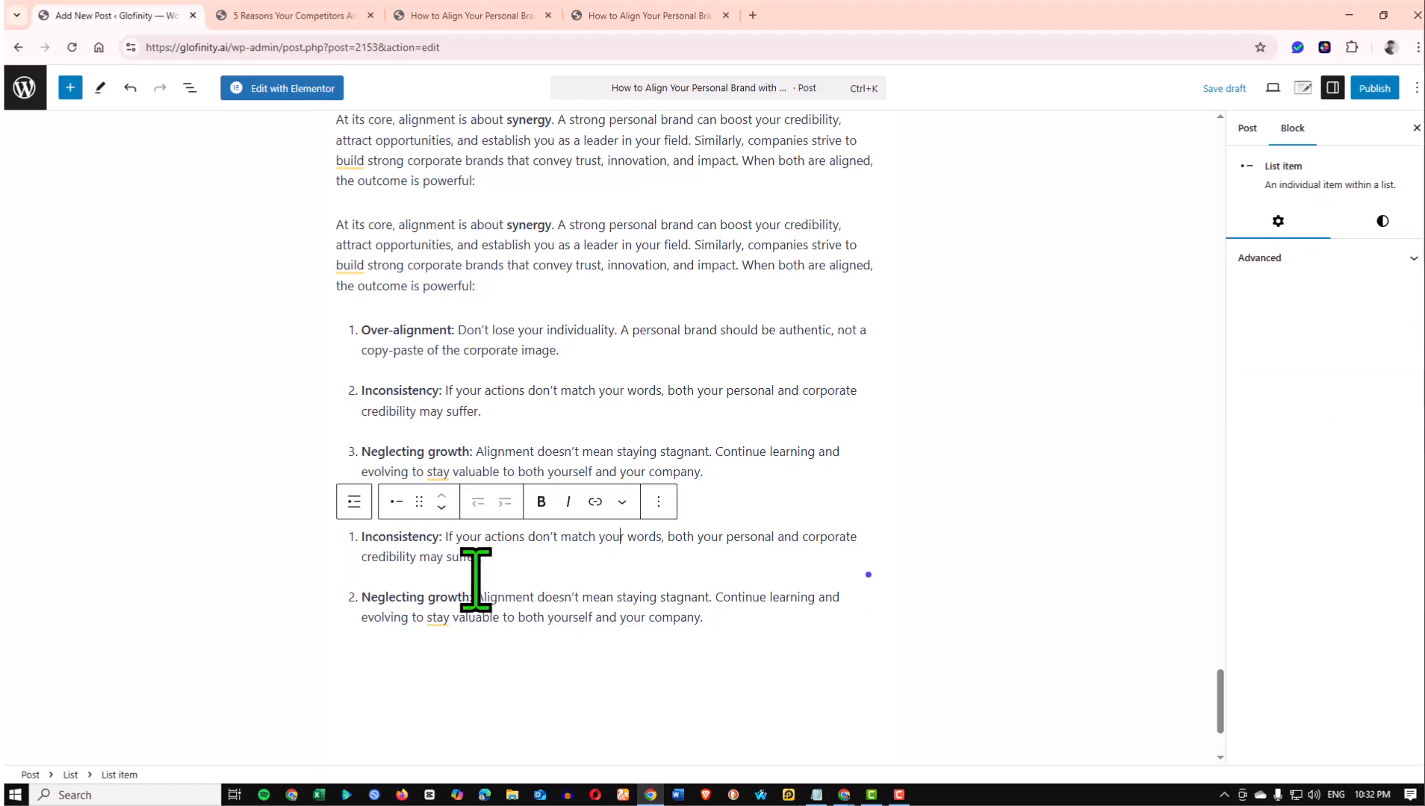
{"action": "left_click", "coordinate": [659, 502]}
{"action": "left_click", "coordinate": [672, 457]}
{"action": "left_click", "coordinate": [519, 557]}
{"action": "left_click", "coordinate": [659, 502]}
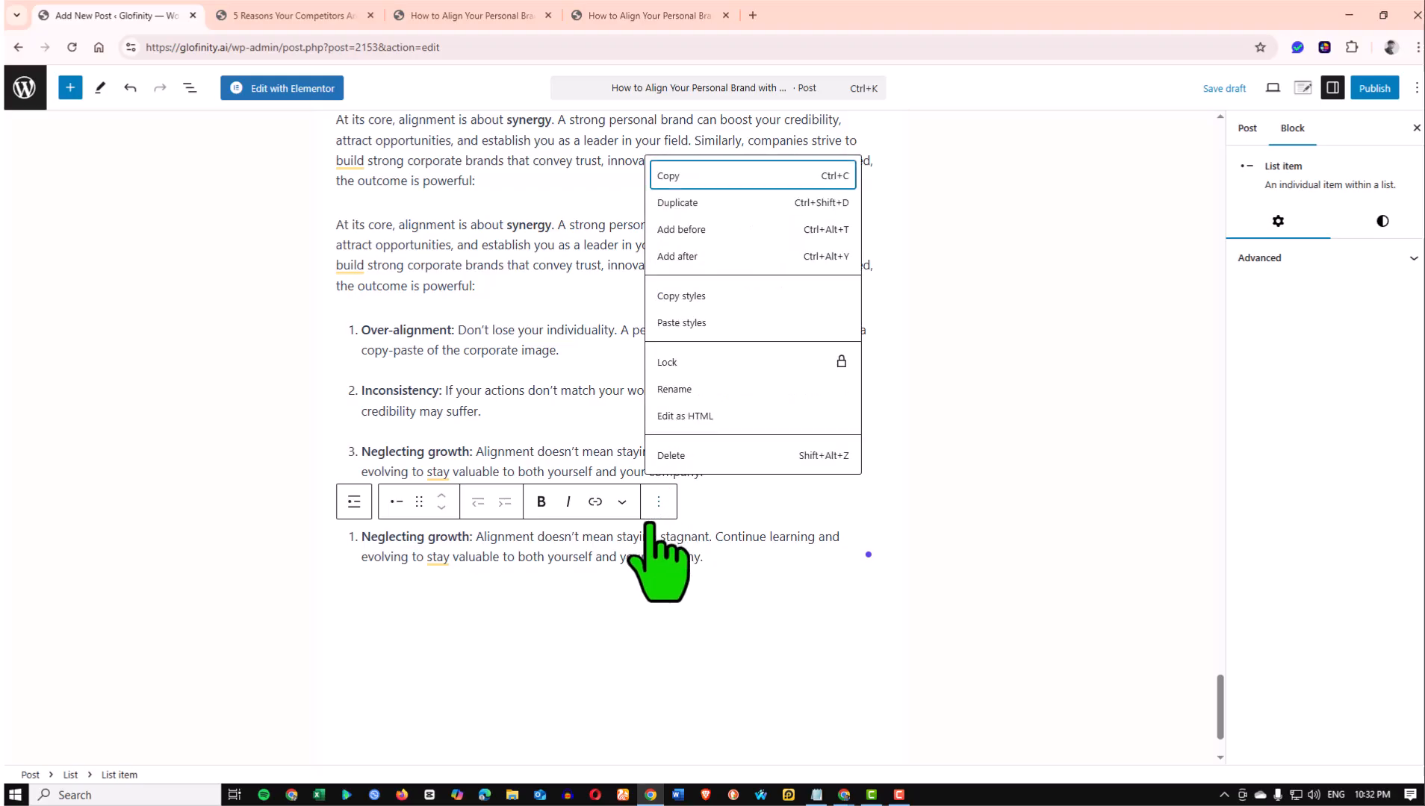
{"action": "left_click", "coordinate": [683, 457]}
{"action": "scroll", "coordinate": [515, 551], "scroll_direction": "up", "scroll_amount": 2}
{"action": "left_click_drag", "start_coordinate": [707, 604], "coordinate": [701, 605]}
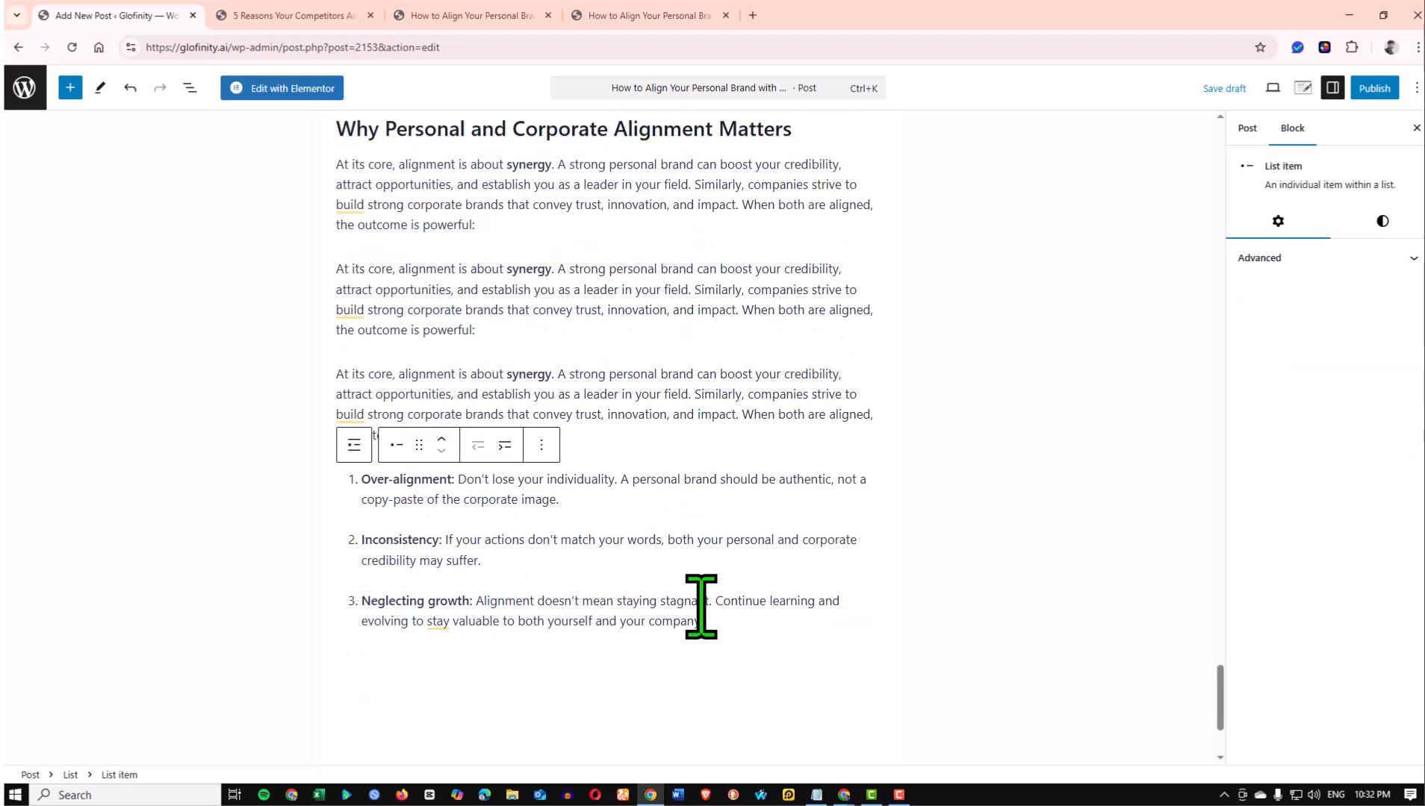
{"action": "left_click", "coordinate": [523, 644]}
{"action": "scroll", "coordinate": [455, 500], "scroll_direction": "down", "scroll_amount": 3}
{"action": "left_click", "coordinate": [460, 500]}
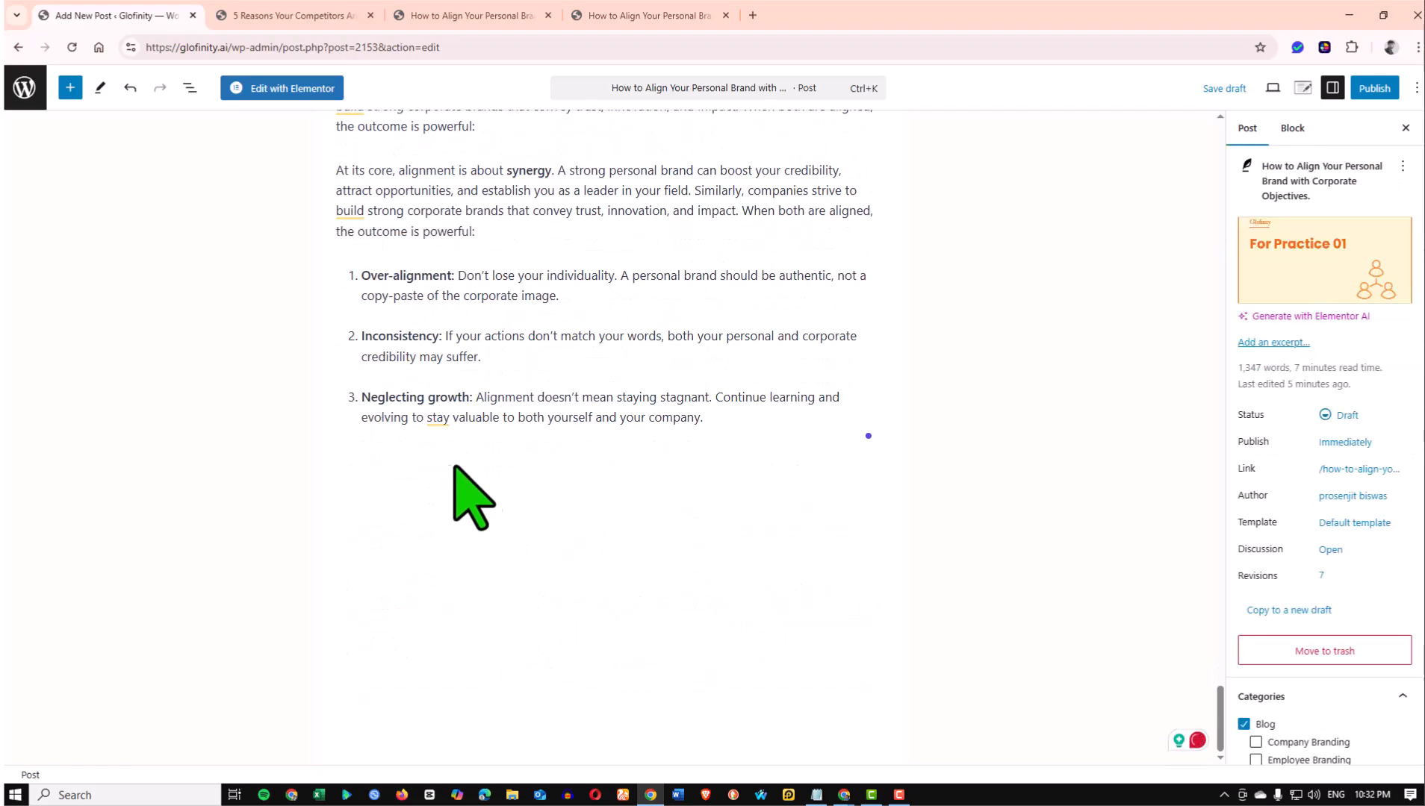
{"action": "scroll", "coordinate": [525, 500], "scroll_direction": "up", "scroll_amount": 2}
{"action": "scroll", "coordinate": [529, 499], "scroll_direction": "up", "scroll_amount": 2}
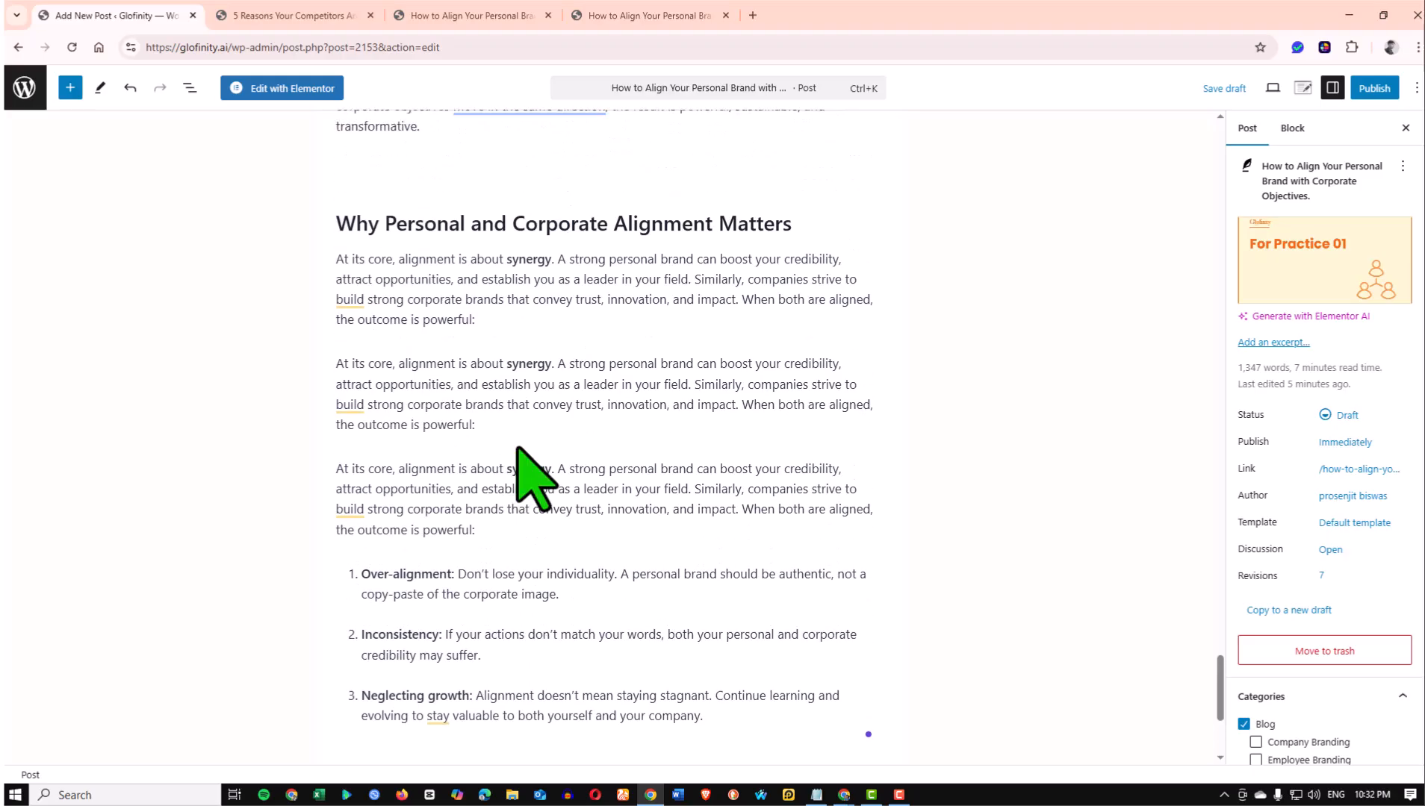
Move the "Why Personal and Corporate Alignment Matters" heading beside the "By understanding the corporate vision" paragraph to form a Row
{"action": "left_click_drag", "start_coordinate": [337, 223], "coordinate": [434, 228]}
{"action": "left_click", "coordinate": [502, 235]}
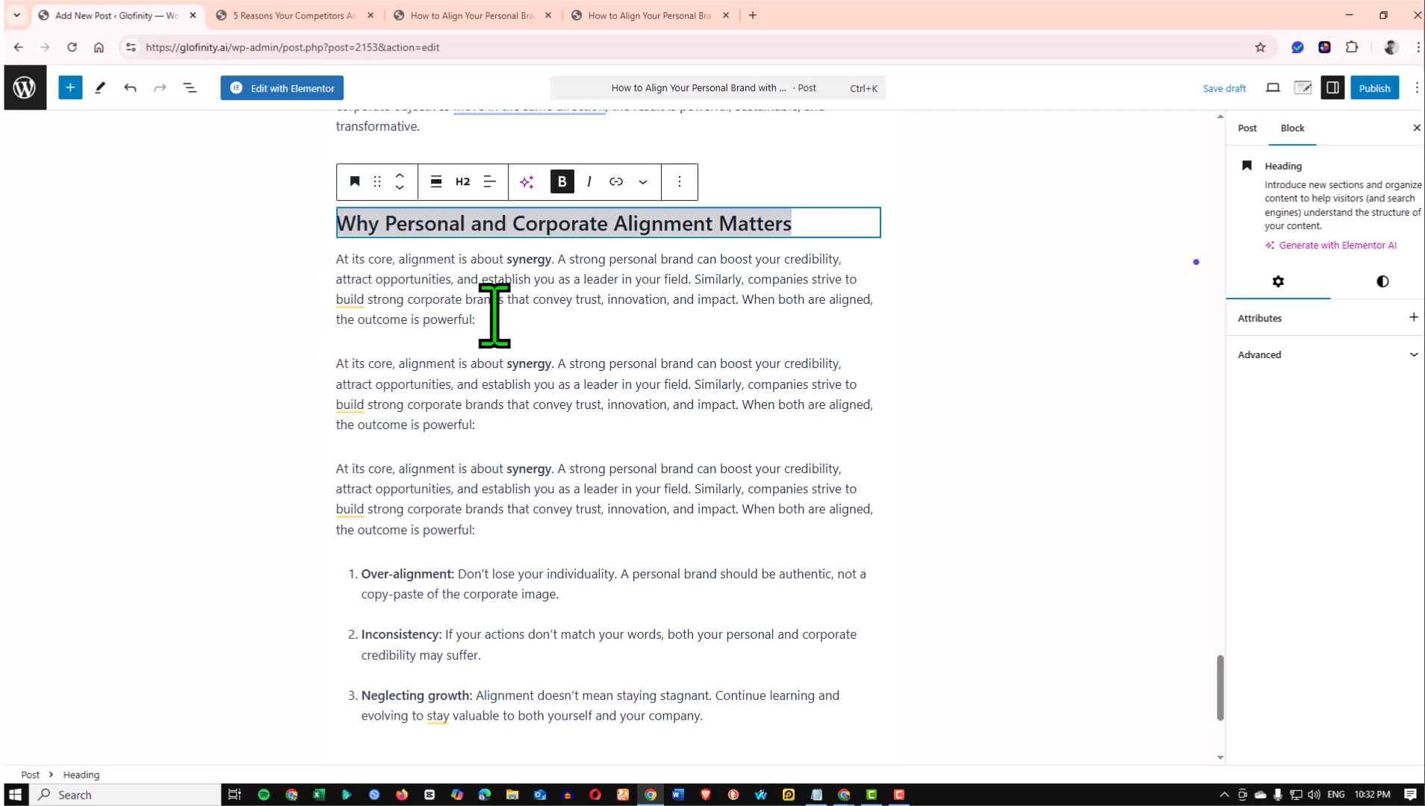
{"action": "scroll", "coordinate": [493, 311], "scroll_direction": "up", "scroll_amount": 1}
{"action": "mouse_move", "coordinate": [378, 256]}
{"action": "left_mouse_down"}
{"action": "mouse_move", "coordinate": [388, 161]}
{"action": "mouse_move", "coordinate": [407, 233]}
{"action": "mouse_move", "coordinate": [394, 303]}
{"action": "mouse_move", "coordinate": [355, 257]}
{"action": "left_mouse_up"}
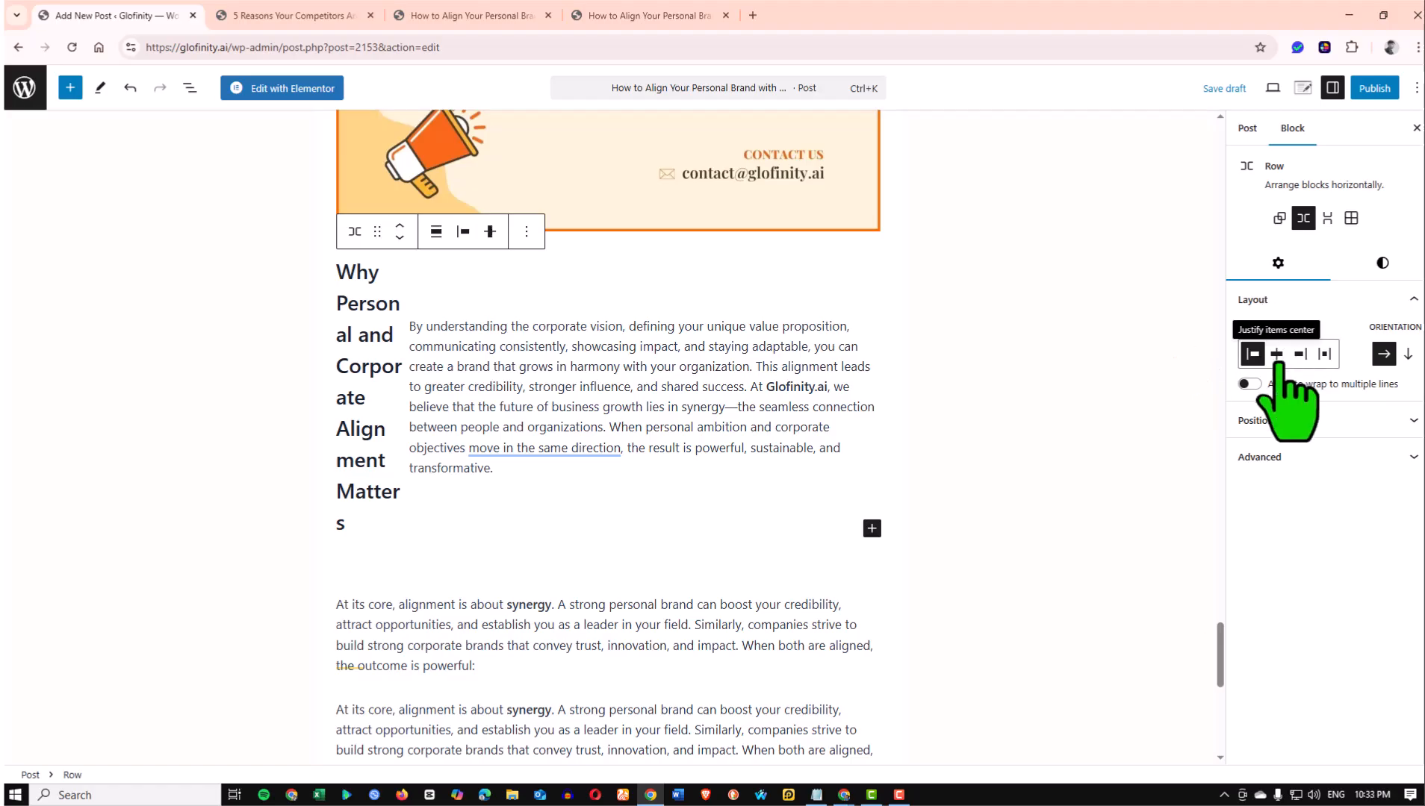
Transform the Row holding the "Why Personal and Corporate Alignment Matters" heading and its paragraph into a Stack
{"action": "triple_click", "coordinate": [345, 382]}
{"action": "left_click", "coordinate": [362, 231]}
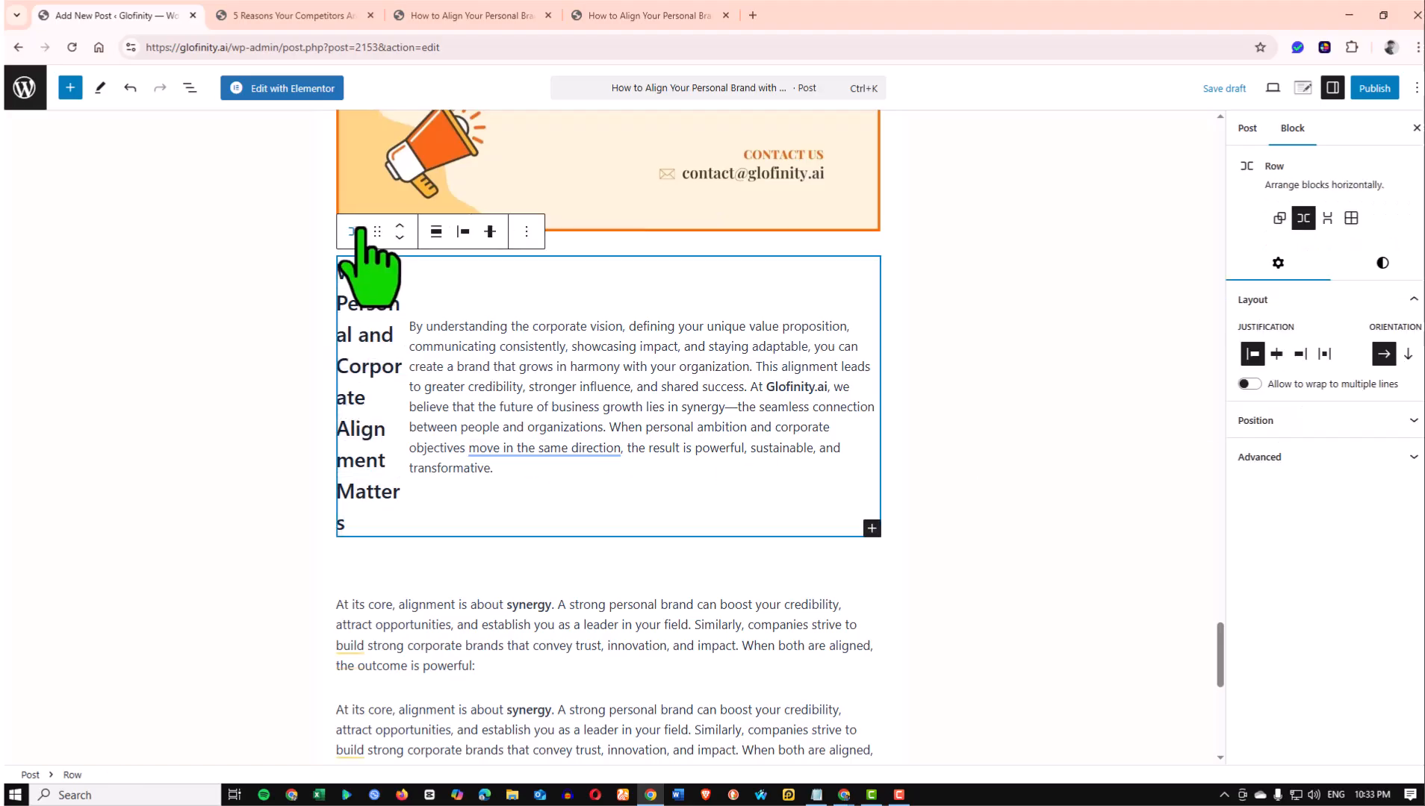
{"action": "left_click", "coordinate": [356, 231]}
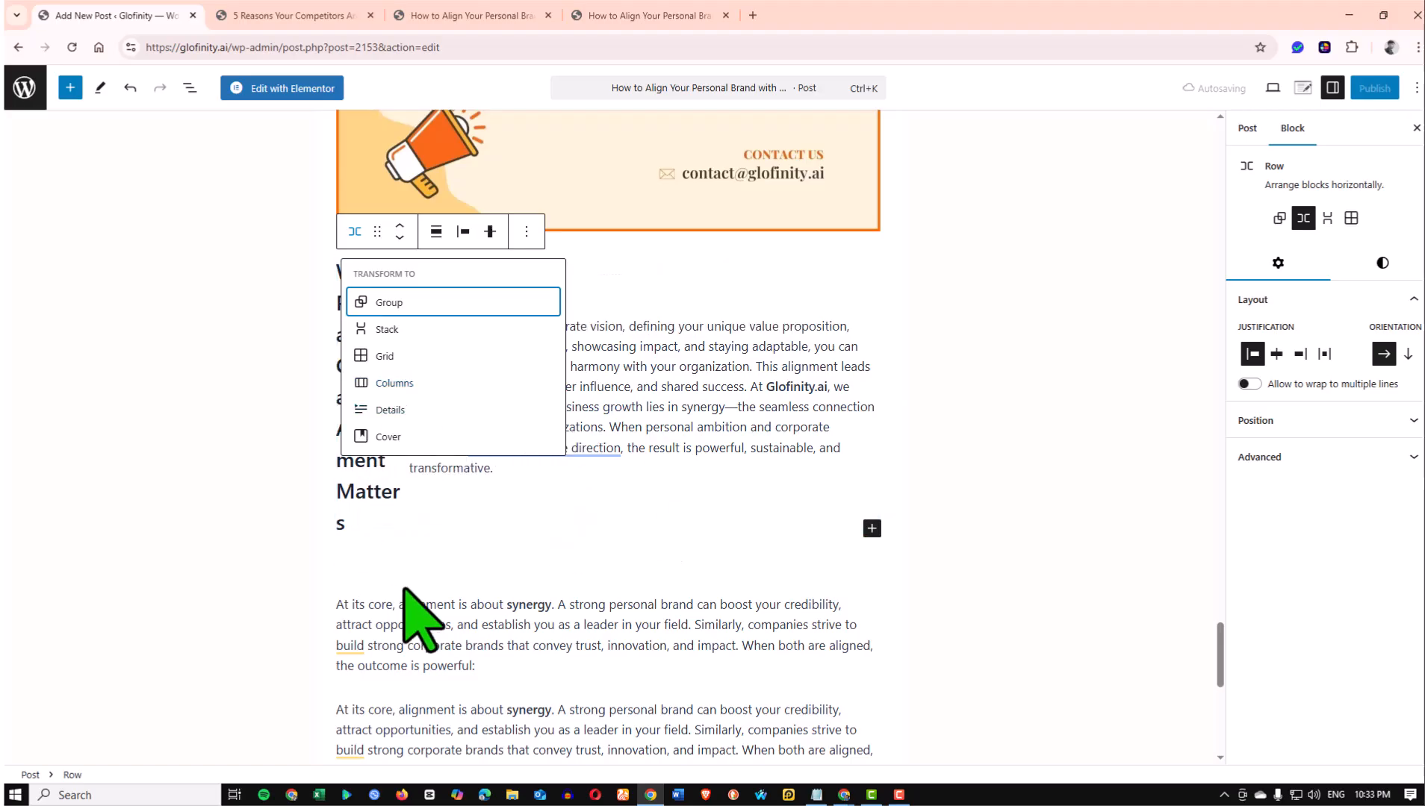
{"action": "left_click", "coordinate": [492, 589]}
{"action": "left_click", "coordinate": [563, 430]}
{"action": "left_click", "coordinate": [388, 317]}
{"action": "left_click", "coordinate": [492, 366]}
{"action": "left_click", "coordinate": [427, 290]}
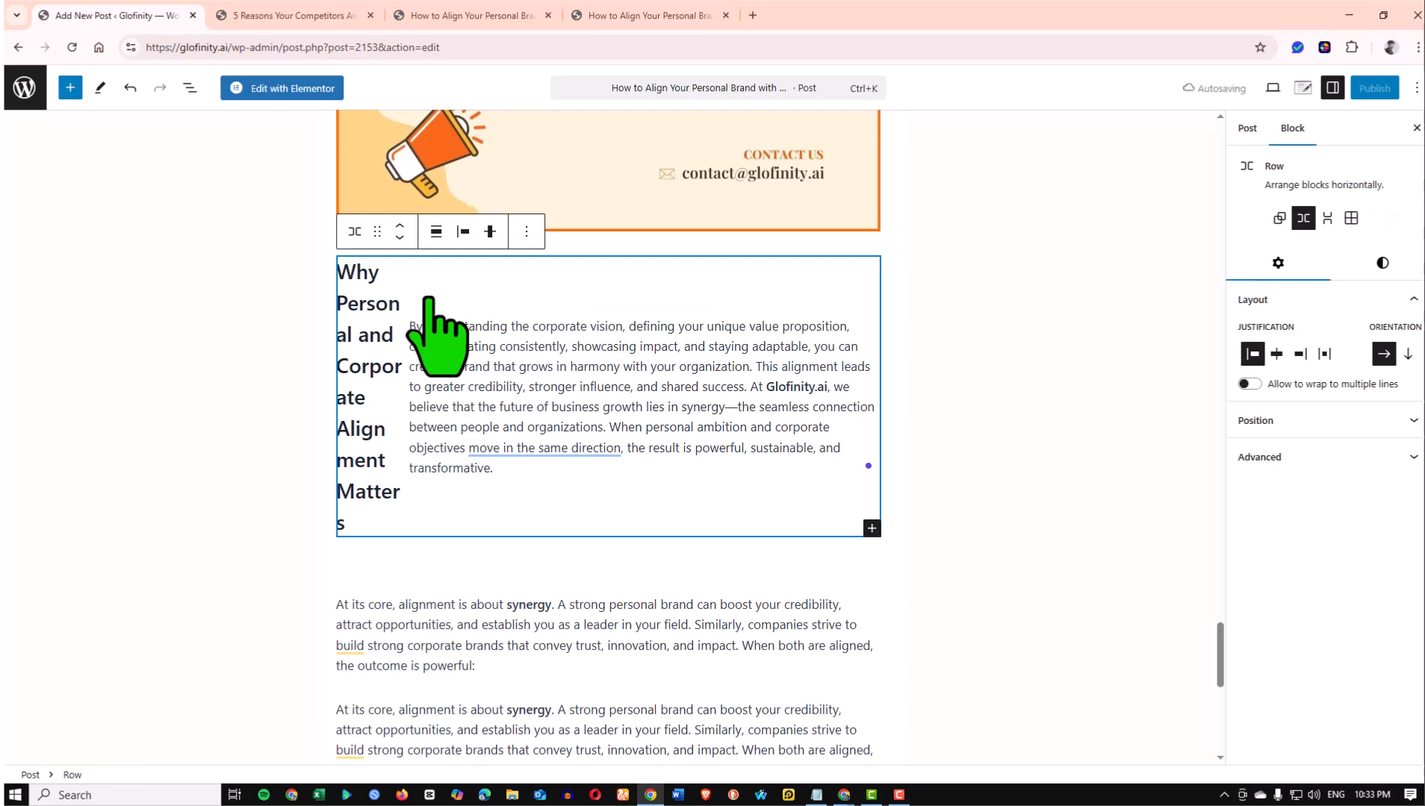
{"action": "left_click", "coordinate": [354, 232]}
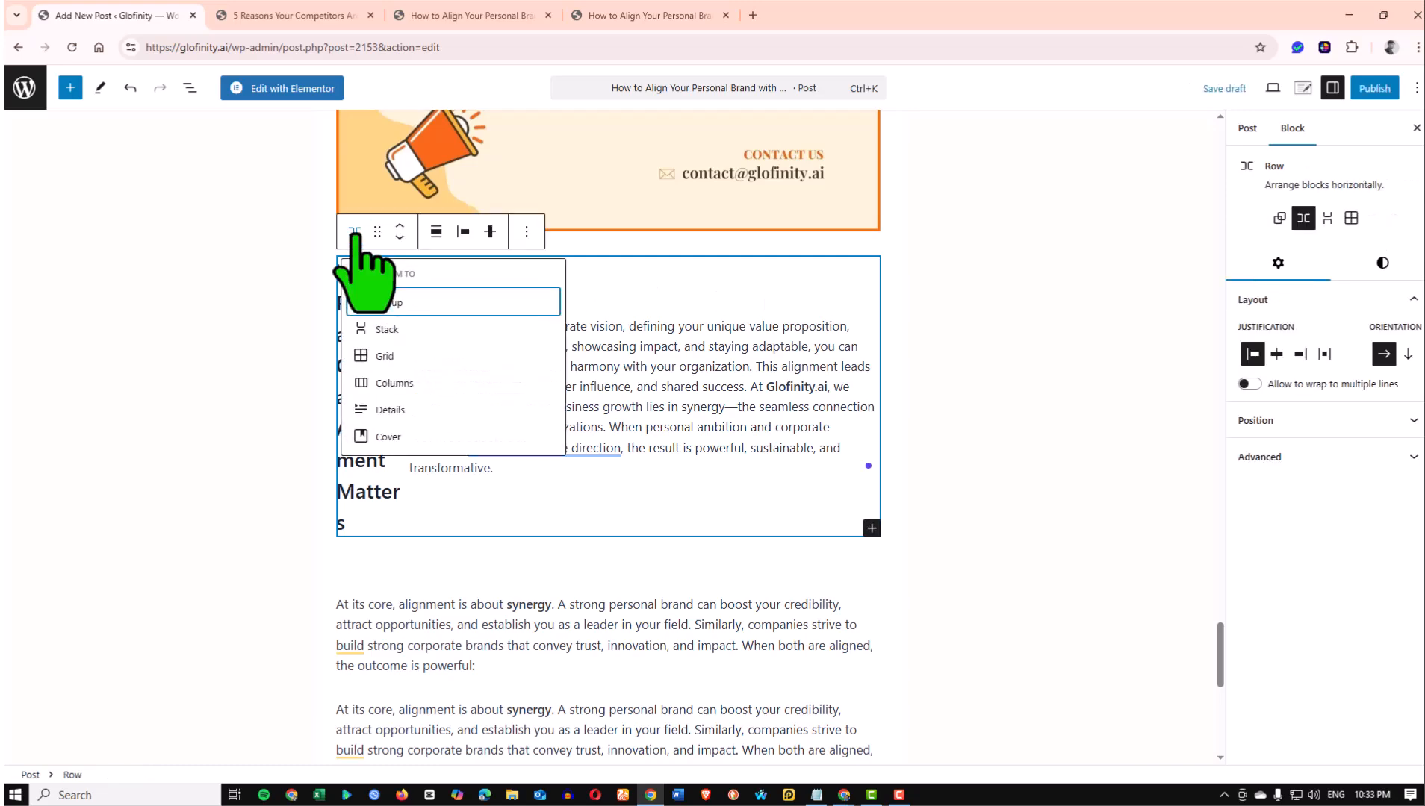
{"action": "left_click", "coordinate": [381, 333]}
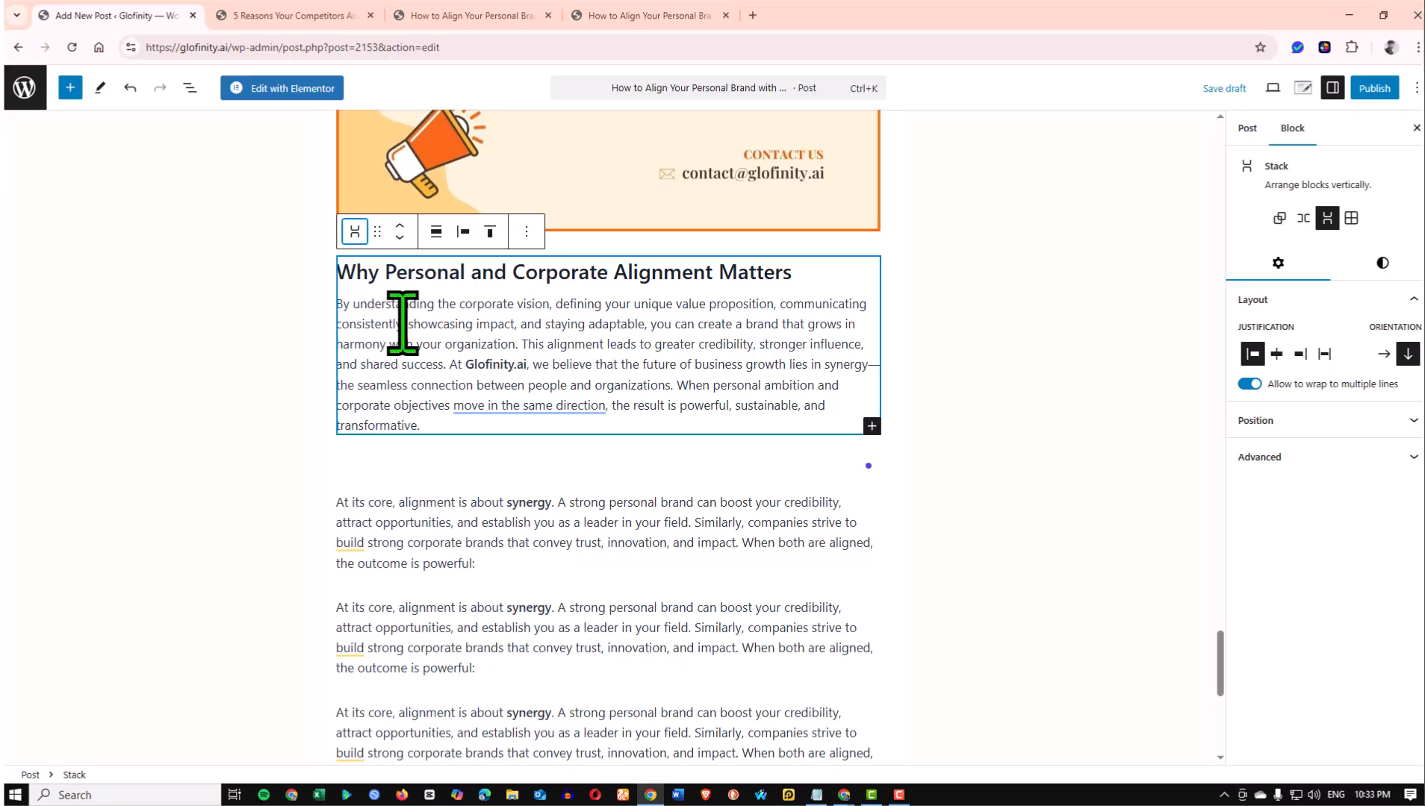
Switch the stacked heading and paragraph through the Grid and Row layouts back to a Stack
{"action": "left_click", "coordinate": [354, 232]}
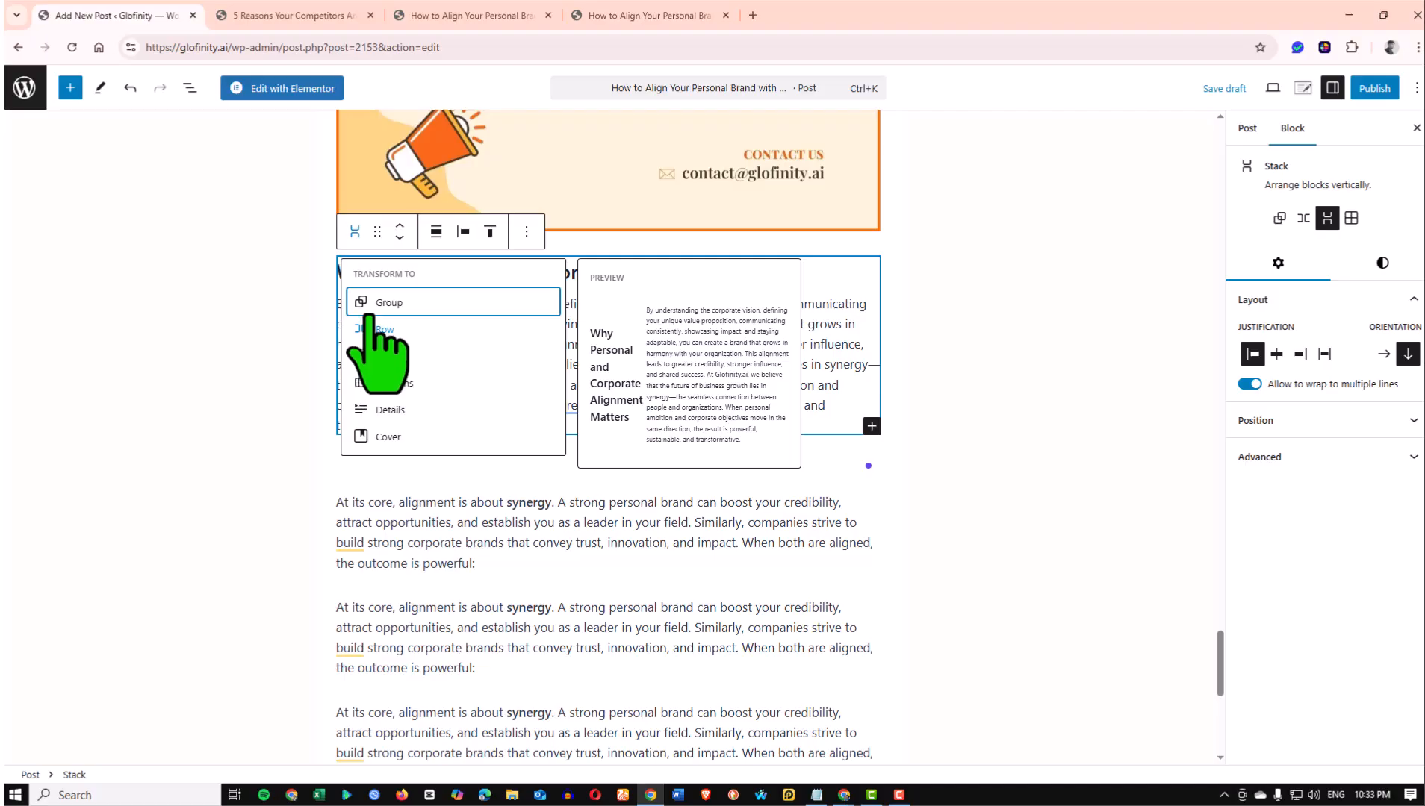
{"action": "left_click", "coordinate": [366, 356]}
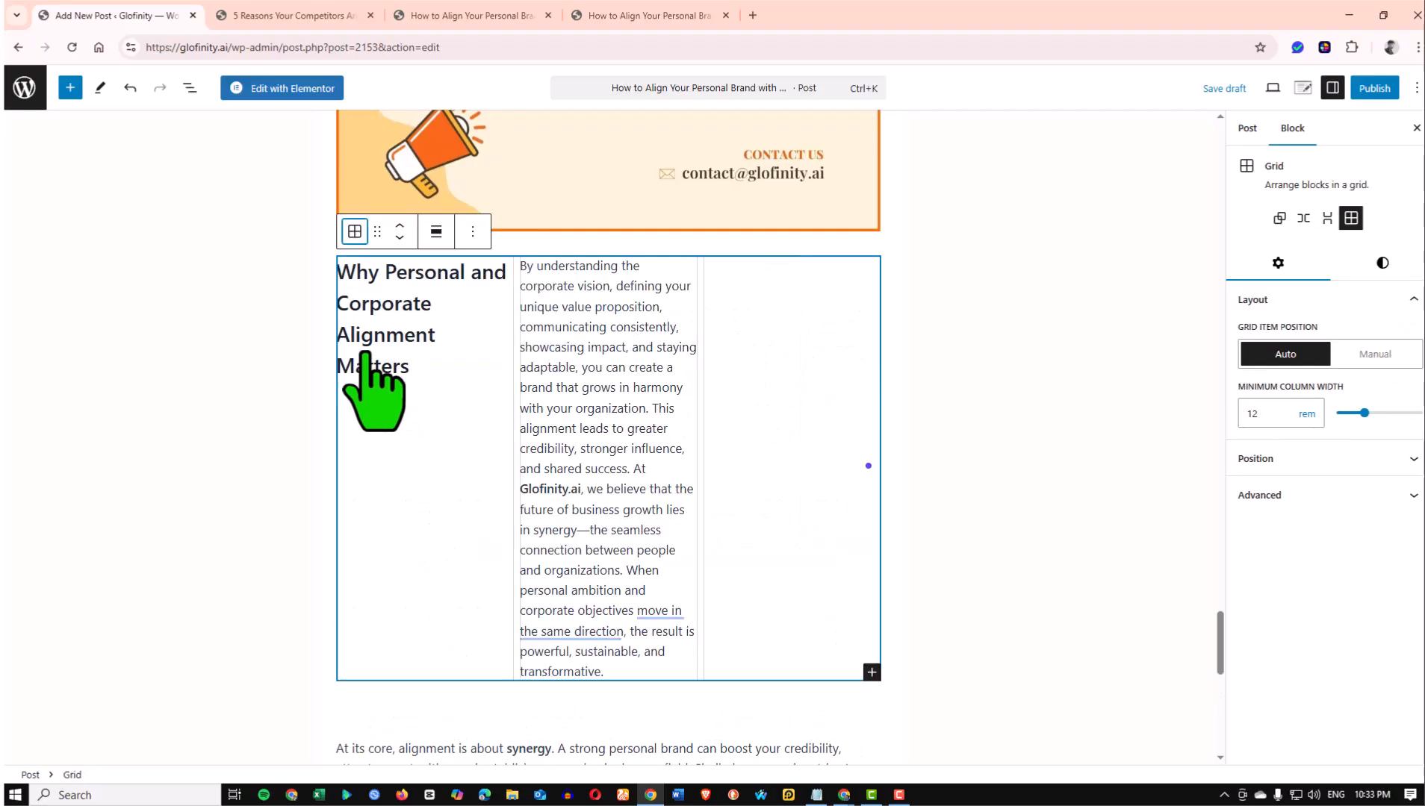
{"action": "left_click", "coordinate": [355, 233]}
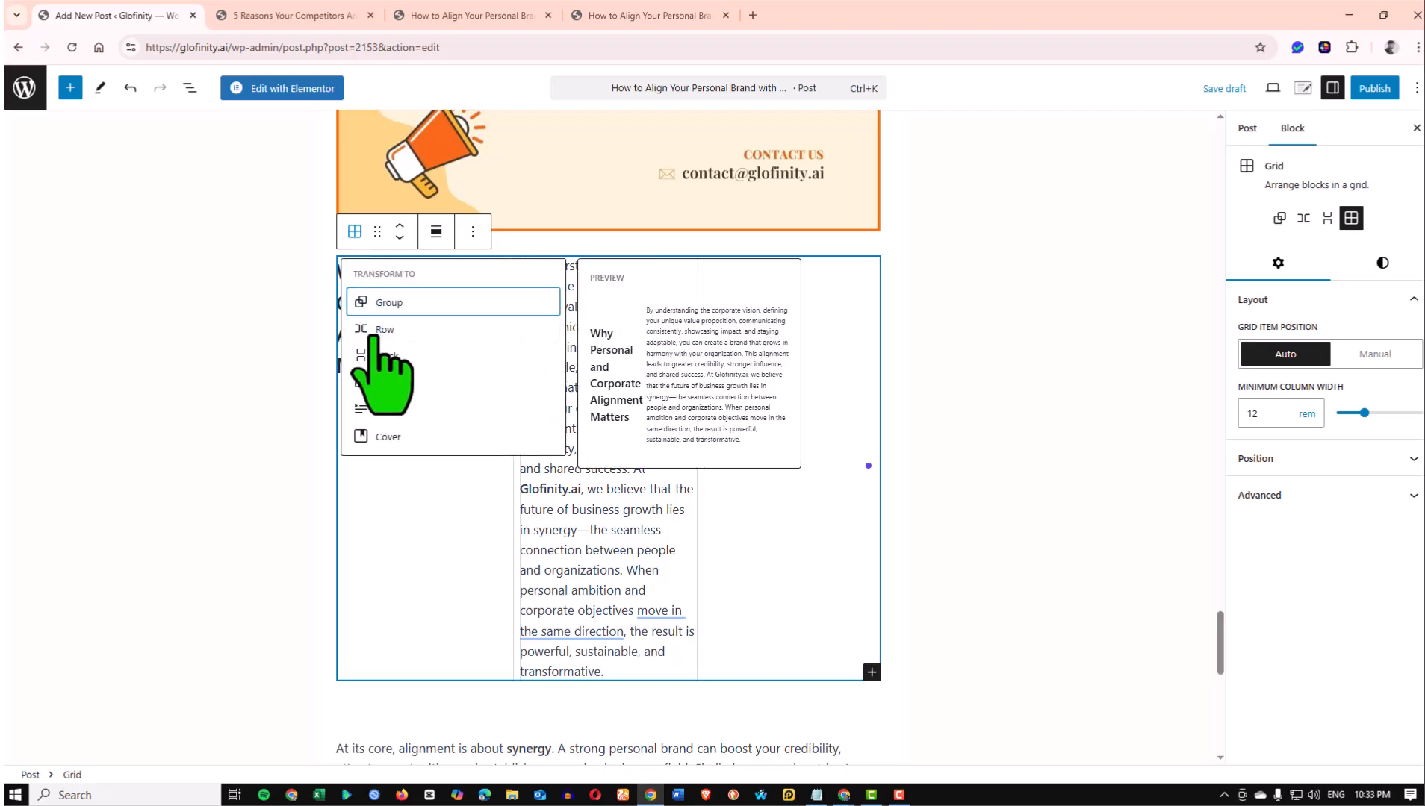
{"action": "left_click", "coordinate": [371, 332]}
{"action": "left_click", "coordinate": [356, 232]}
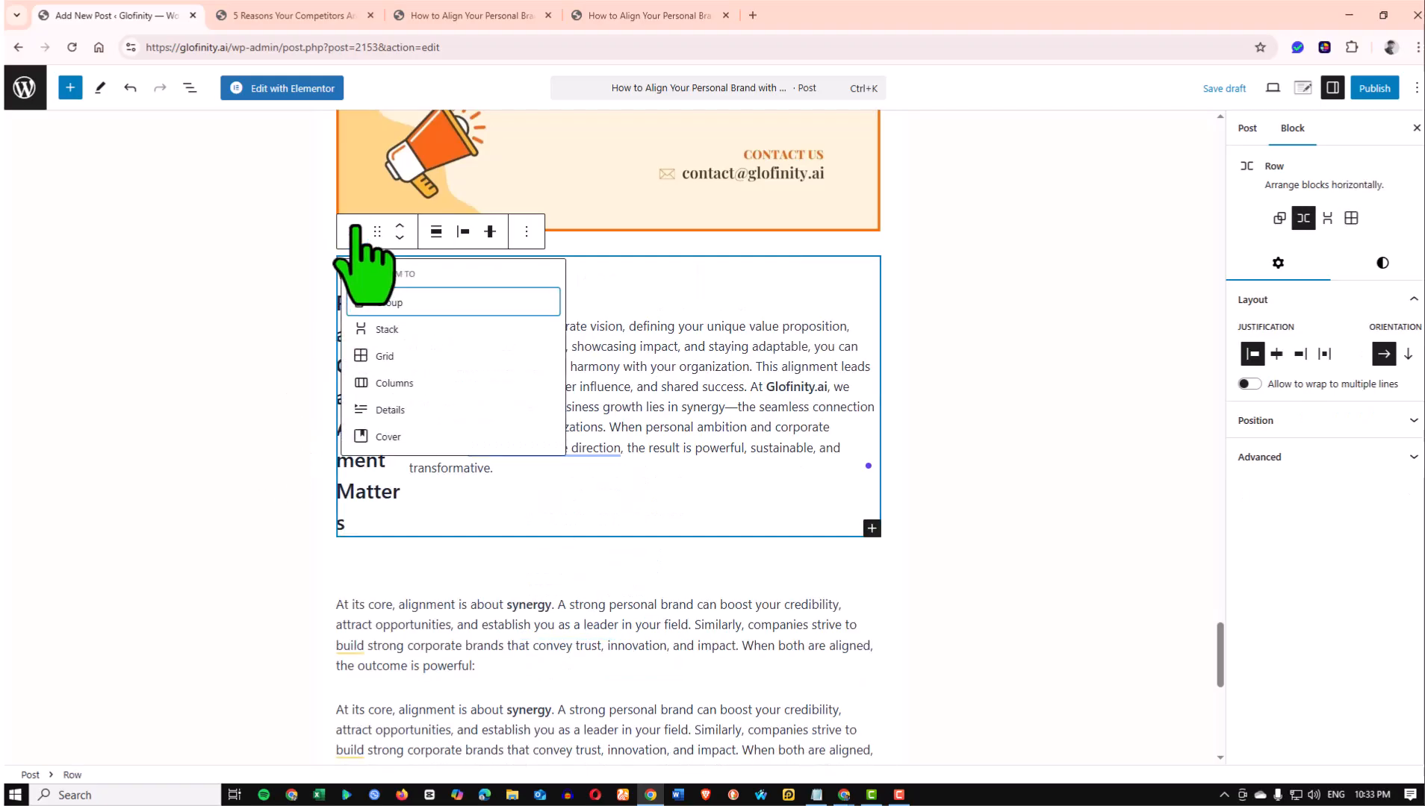
{"action": "left_click", "coordinate": [377, 329]}
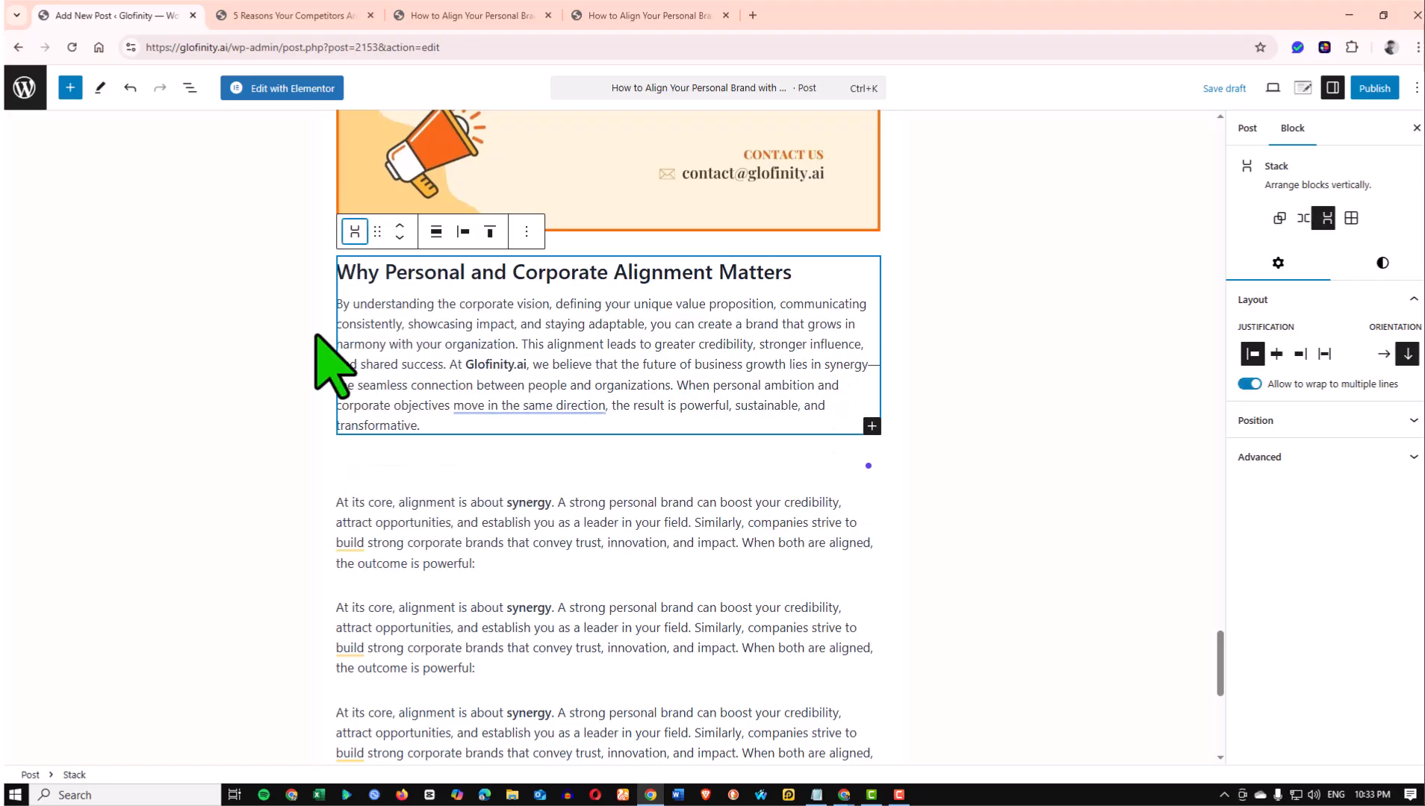
{"action": "left_click", "coordinate": [248, 376]}
{"action": "left_click", "coordinate": [502, 459]}
{"action": "left_click", "coordinate": [509, 343]}
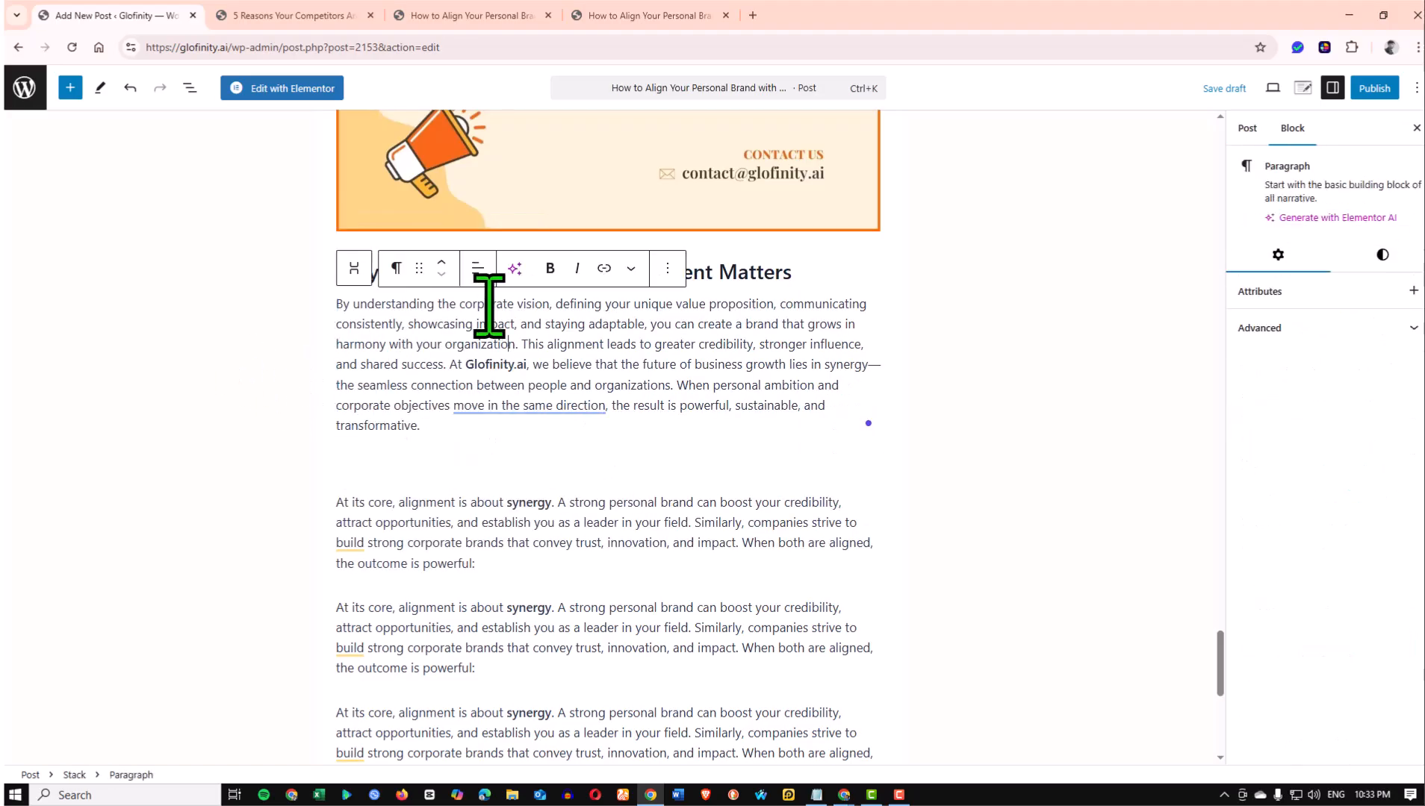
{"action": "left_click", "coordinate": [800, 283]}
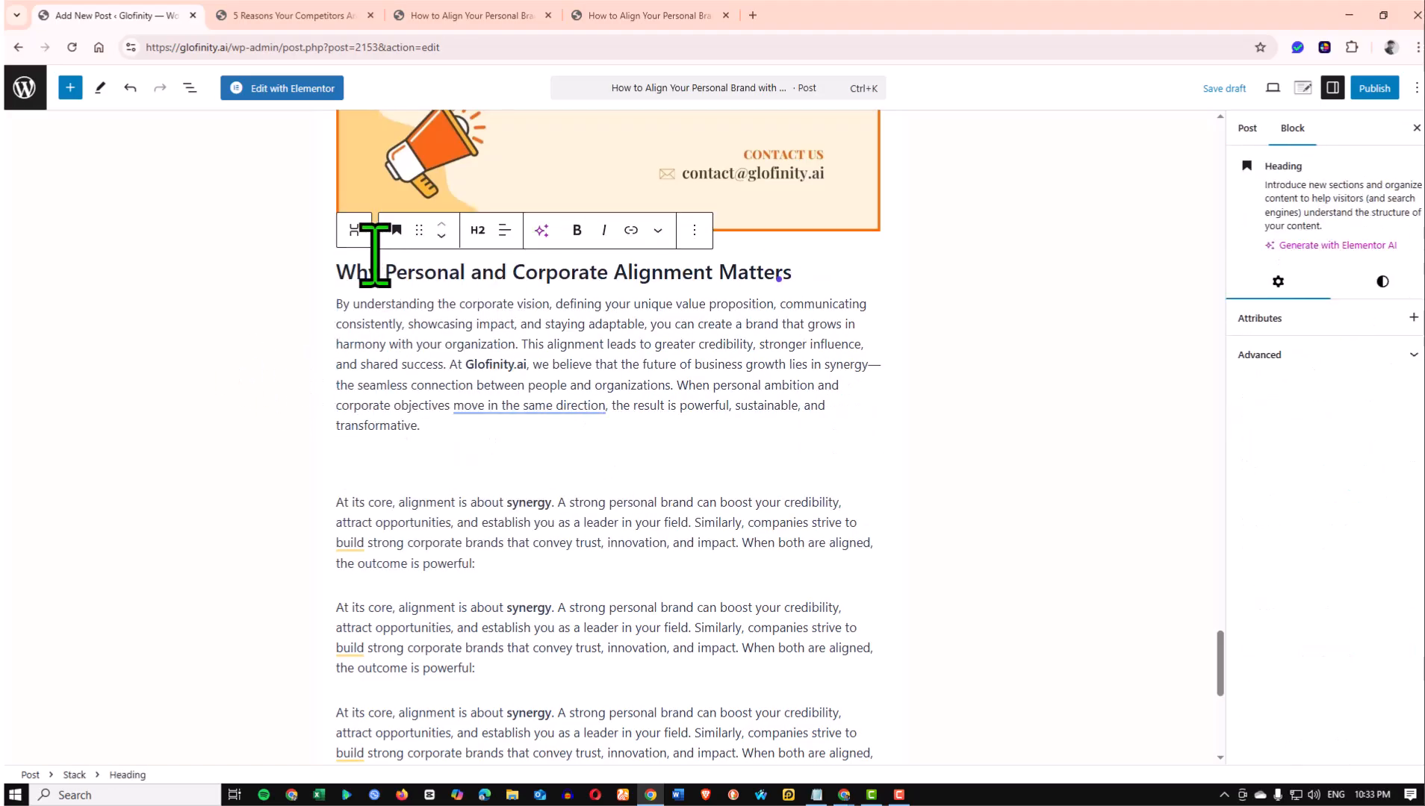
{"action": "left_click", "coordinate": [354, 230]}
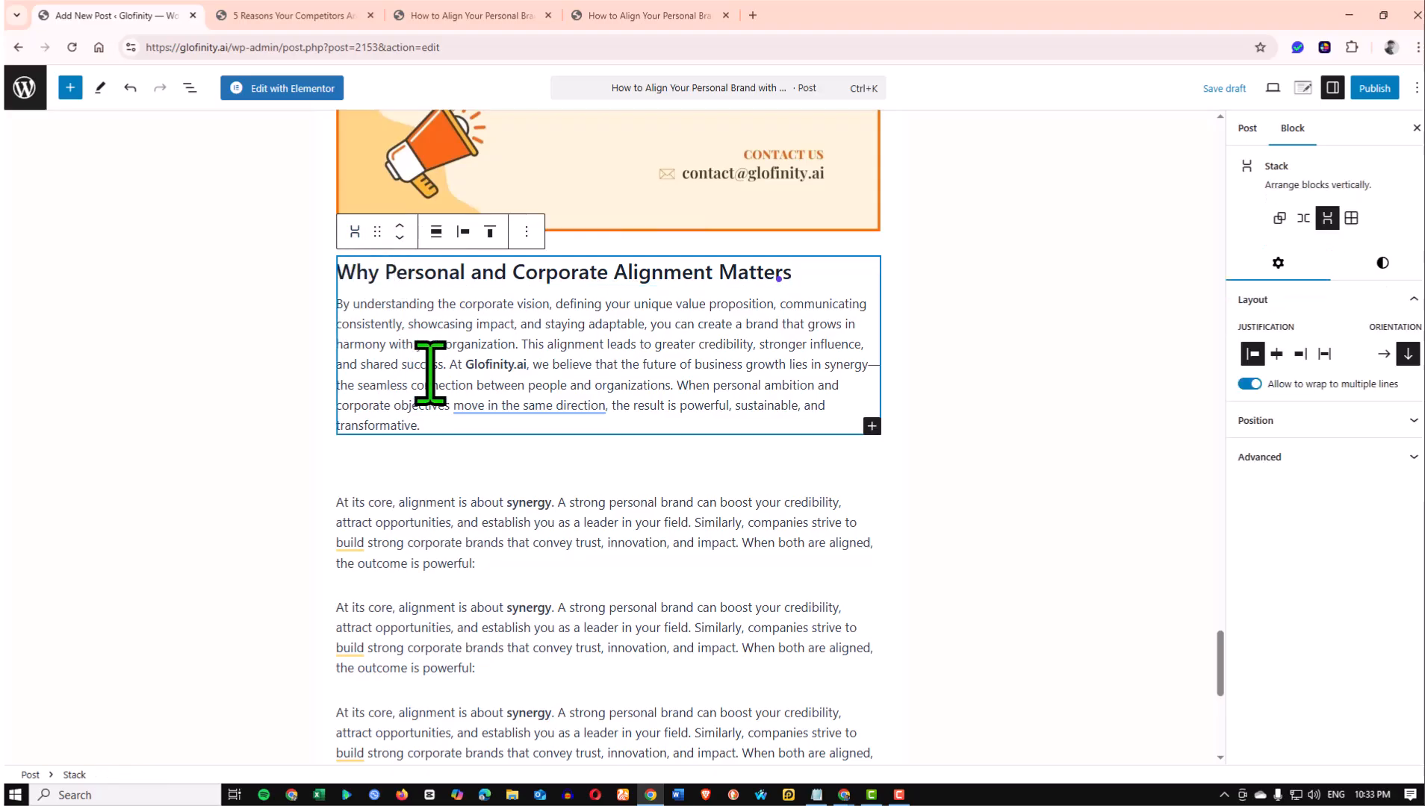
{"action": "mouse_move", "coordinate": [530, 412]}
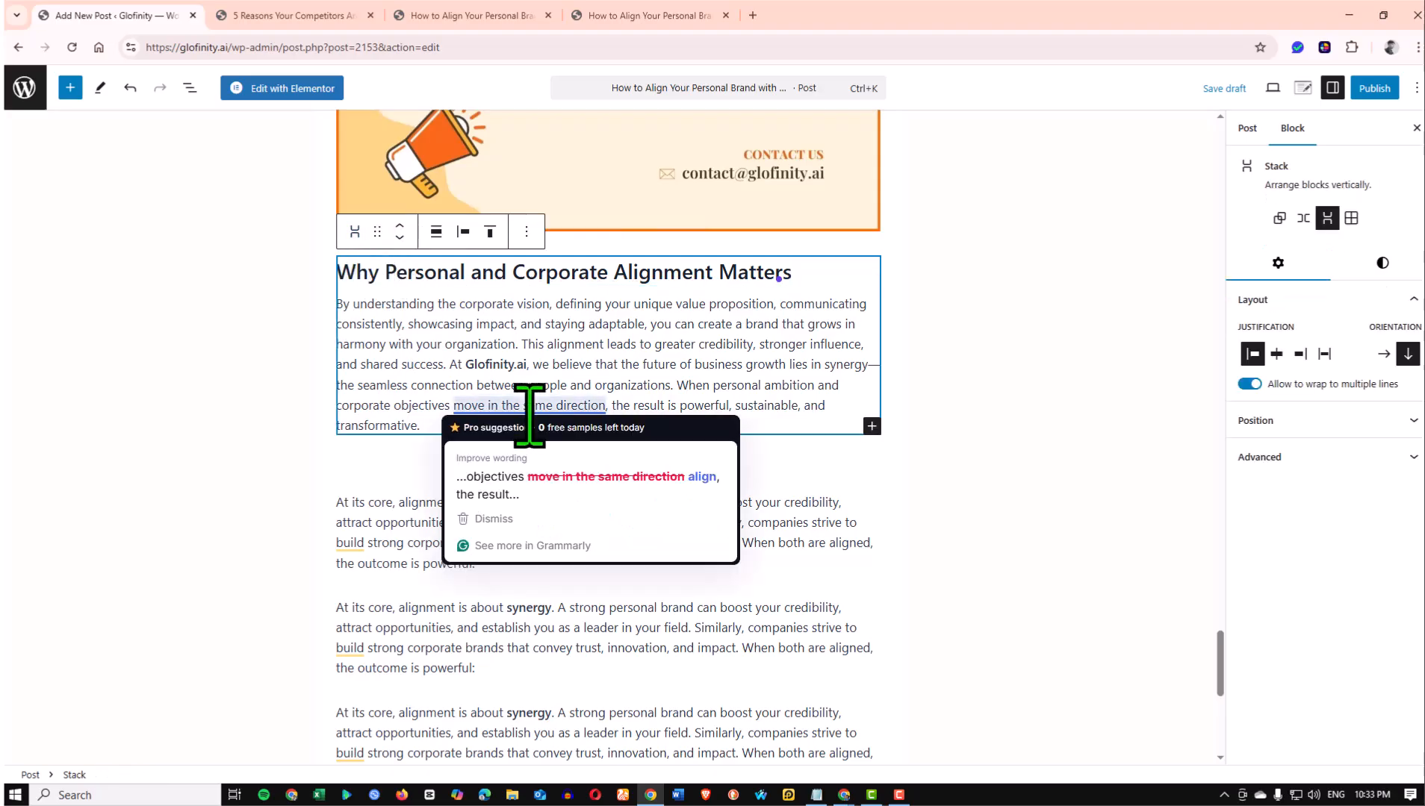
Delete the spacer below the stacked heading and paragraph
{"action": "left_click", "coordinate": [401, 463]}
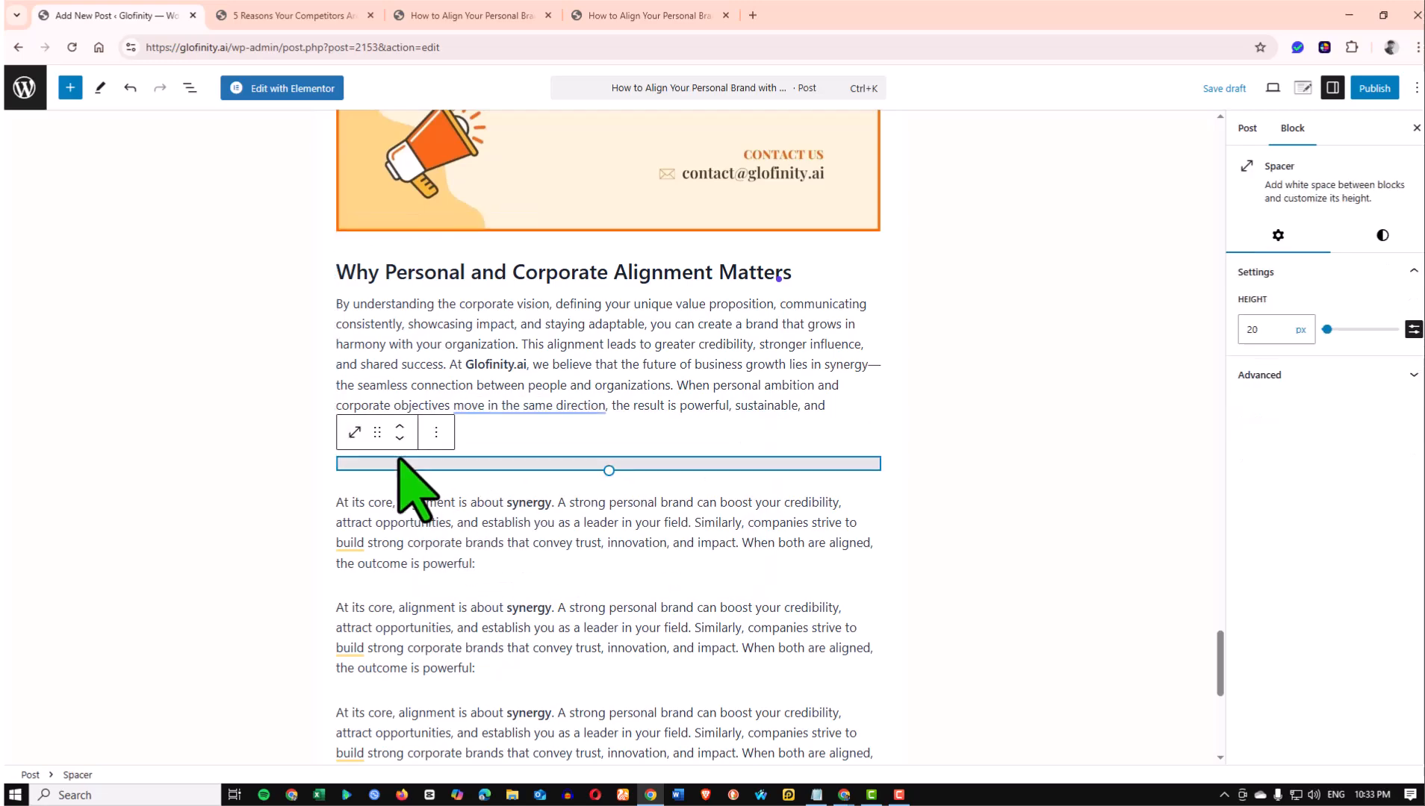
{"action": "right_click", "coordinate": [743, 469]}
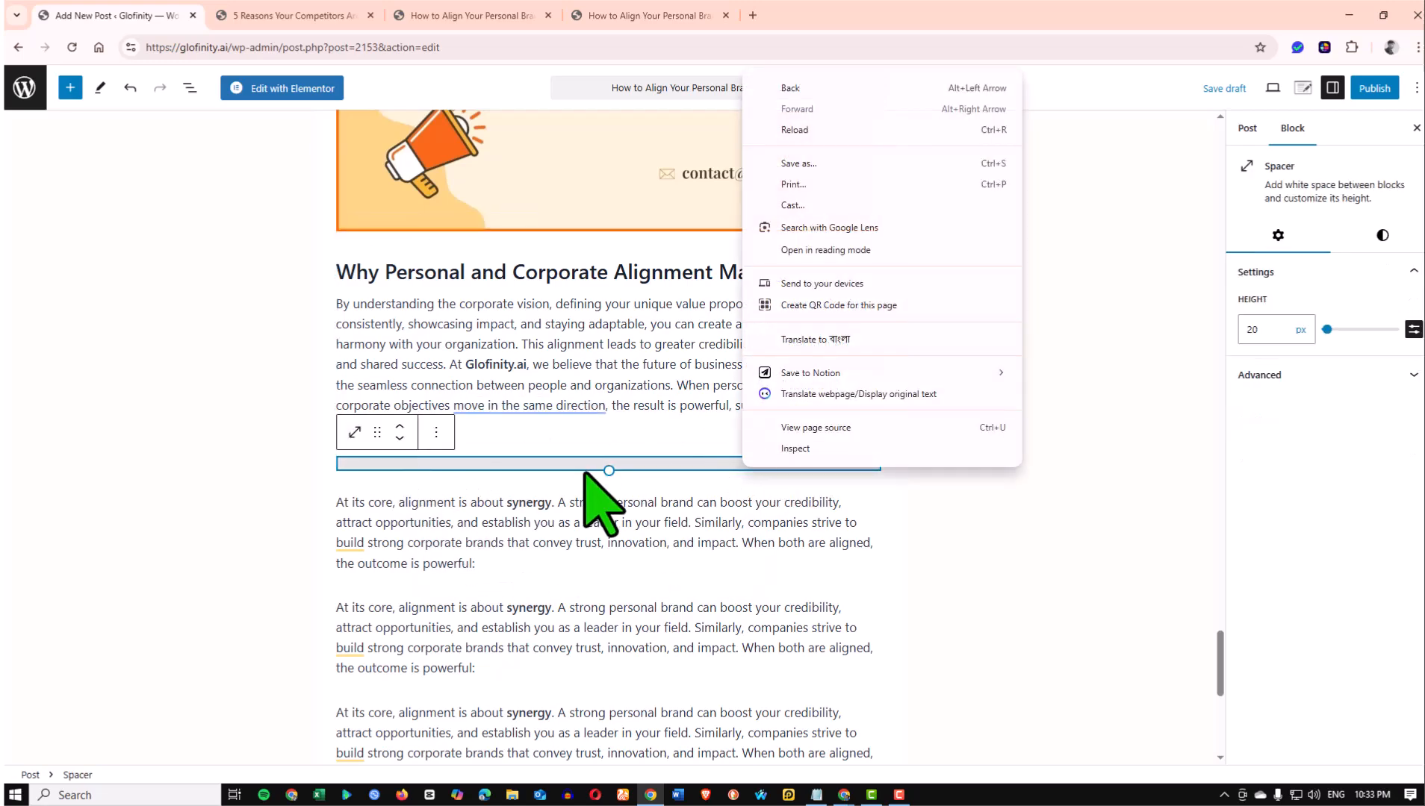
{"action": "left_click", "coordinate": [435, 433]}
{"action": "left_click", "coordinate": [457, 386]}
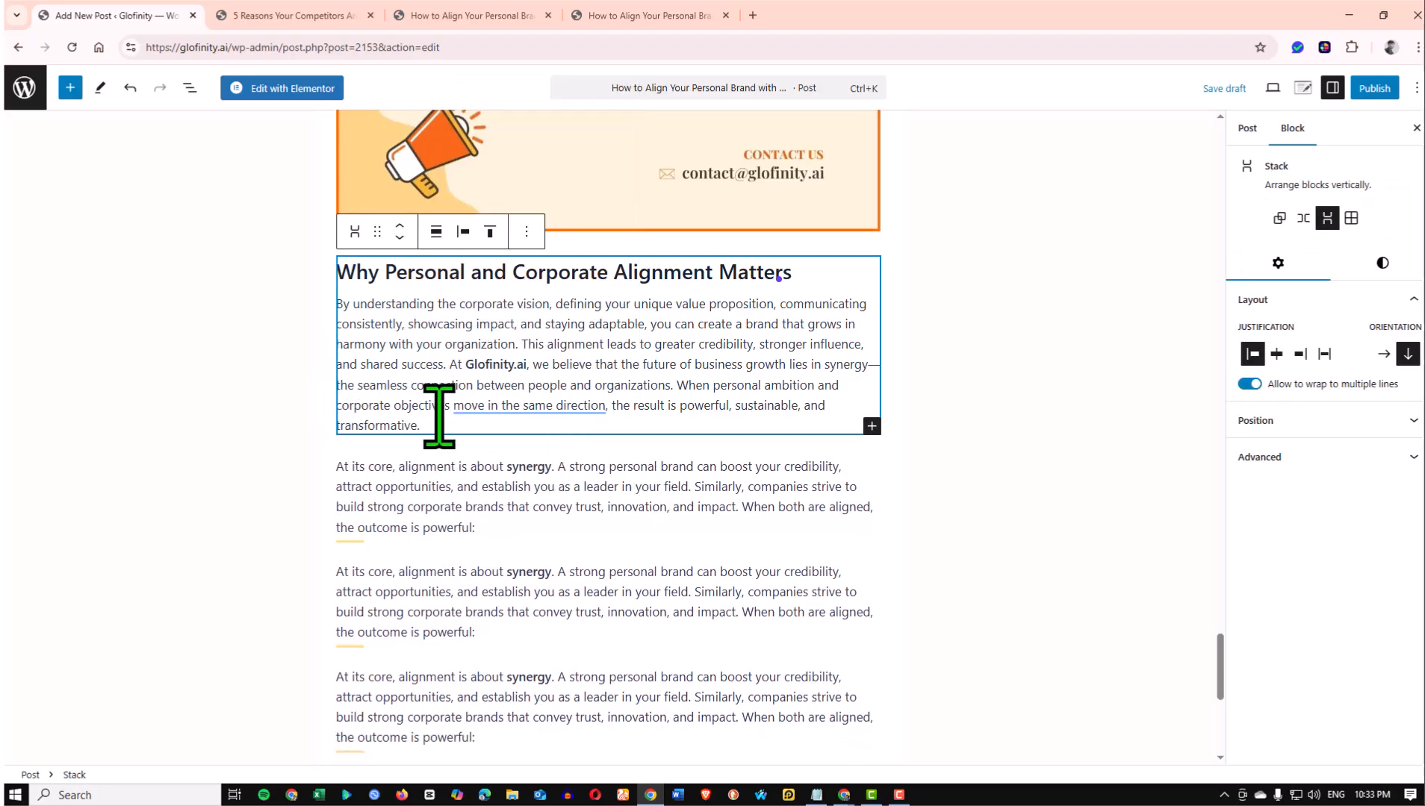
Undo the spacer deletion, the layout changes and the heading's move beside the "By understanding the corporate vision" paragraph
{"action": "key", "text": "ctrl+z"}
{"action": "key", "text": "ctrl+z"}
{"action": "key", "text": "ctrl+z"}
{"action": "key", "text": "ctrl+z"}
{"action": "key", "text": "ctrl+z"}
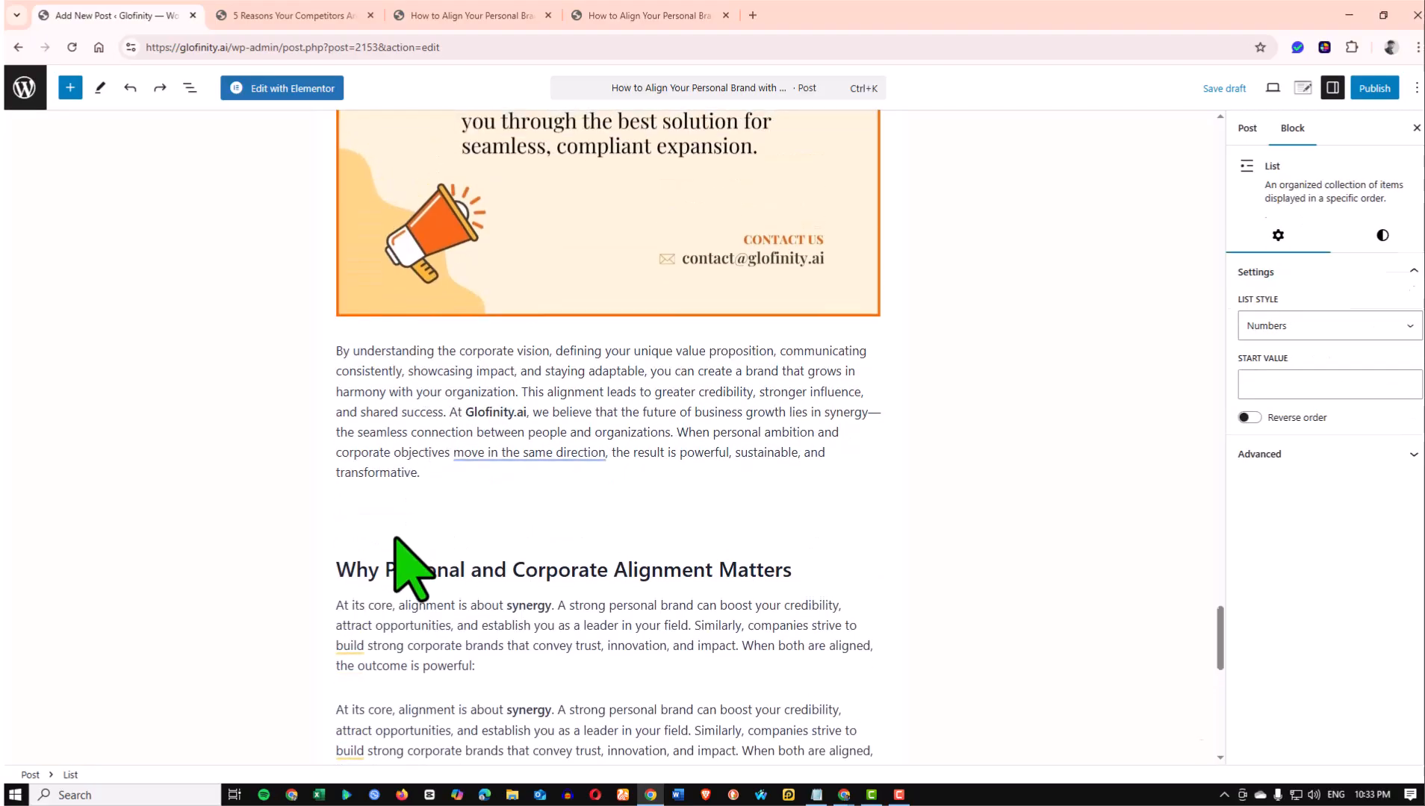
{"action": "key", "text": "ctrl+z"}
{"action": "scroll", "coordinate": [417, 525], "scroll_direction": "up", "scroll_amount": 7}
{"action": "scroll", "coordinate": [420, 521], "scroll_direction": "down", "scroll_amount": 4}
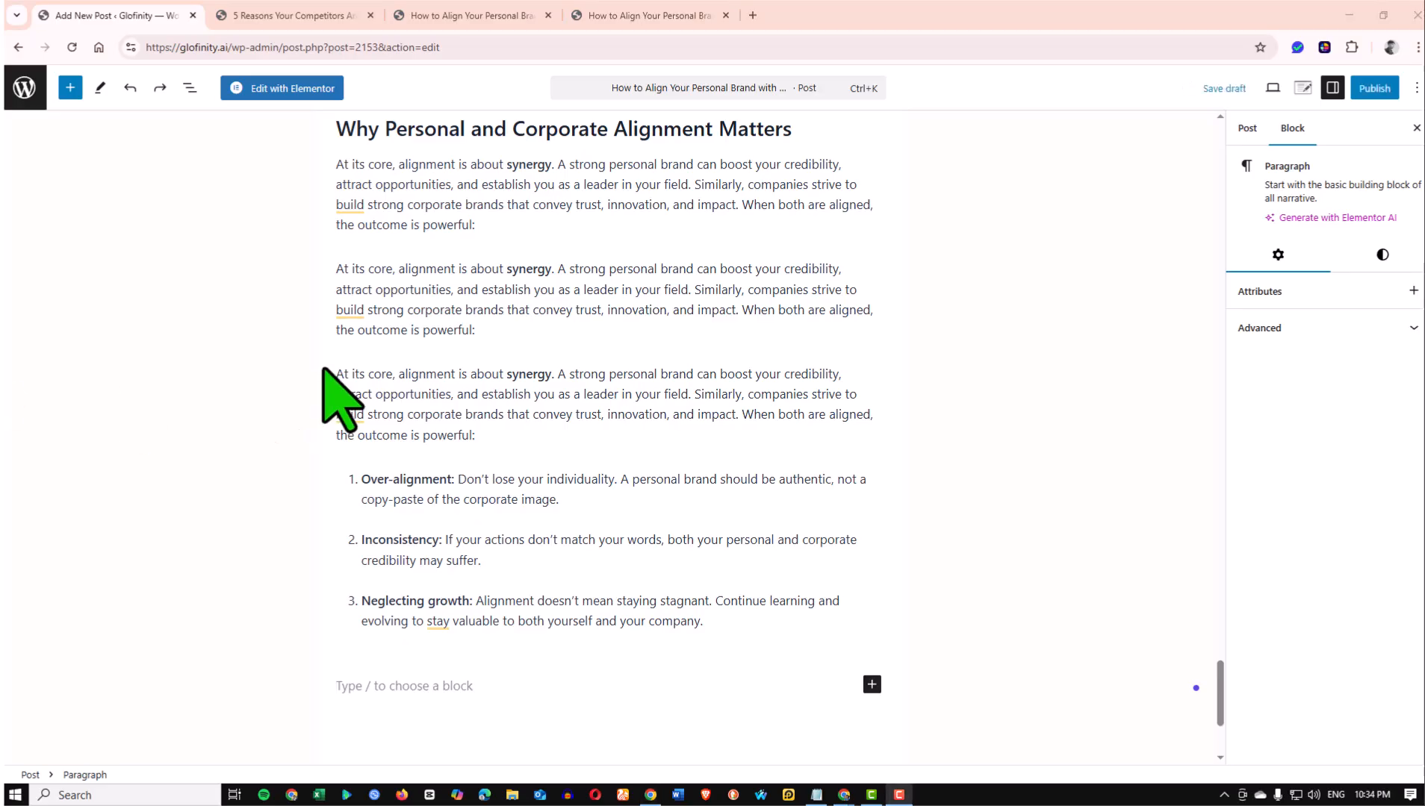
{"action": "scroll", "coordinate": [500, 381], "scroll_direction": "up", "scroll_amount": 5}
{"action": "scroll", "coordinate": [502, 380], "scroll_direction": "up", "scroll_amount": 10}
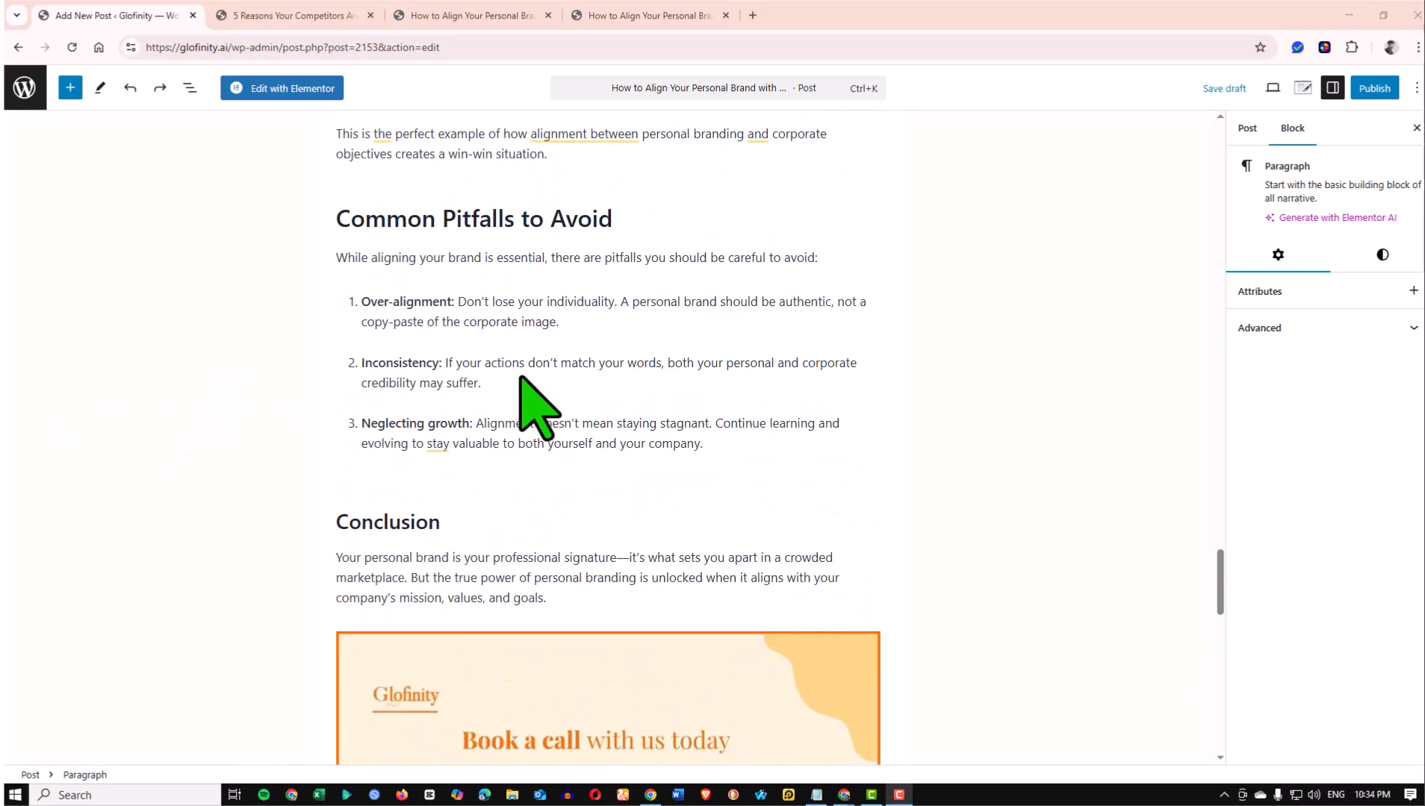